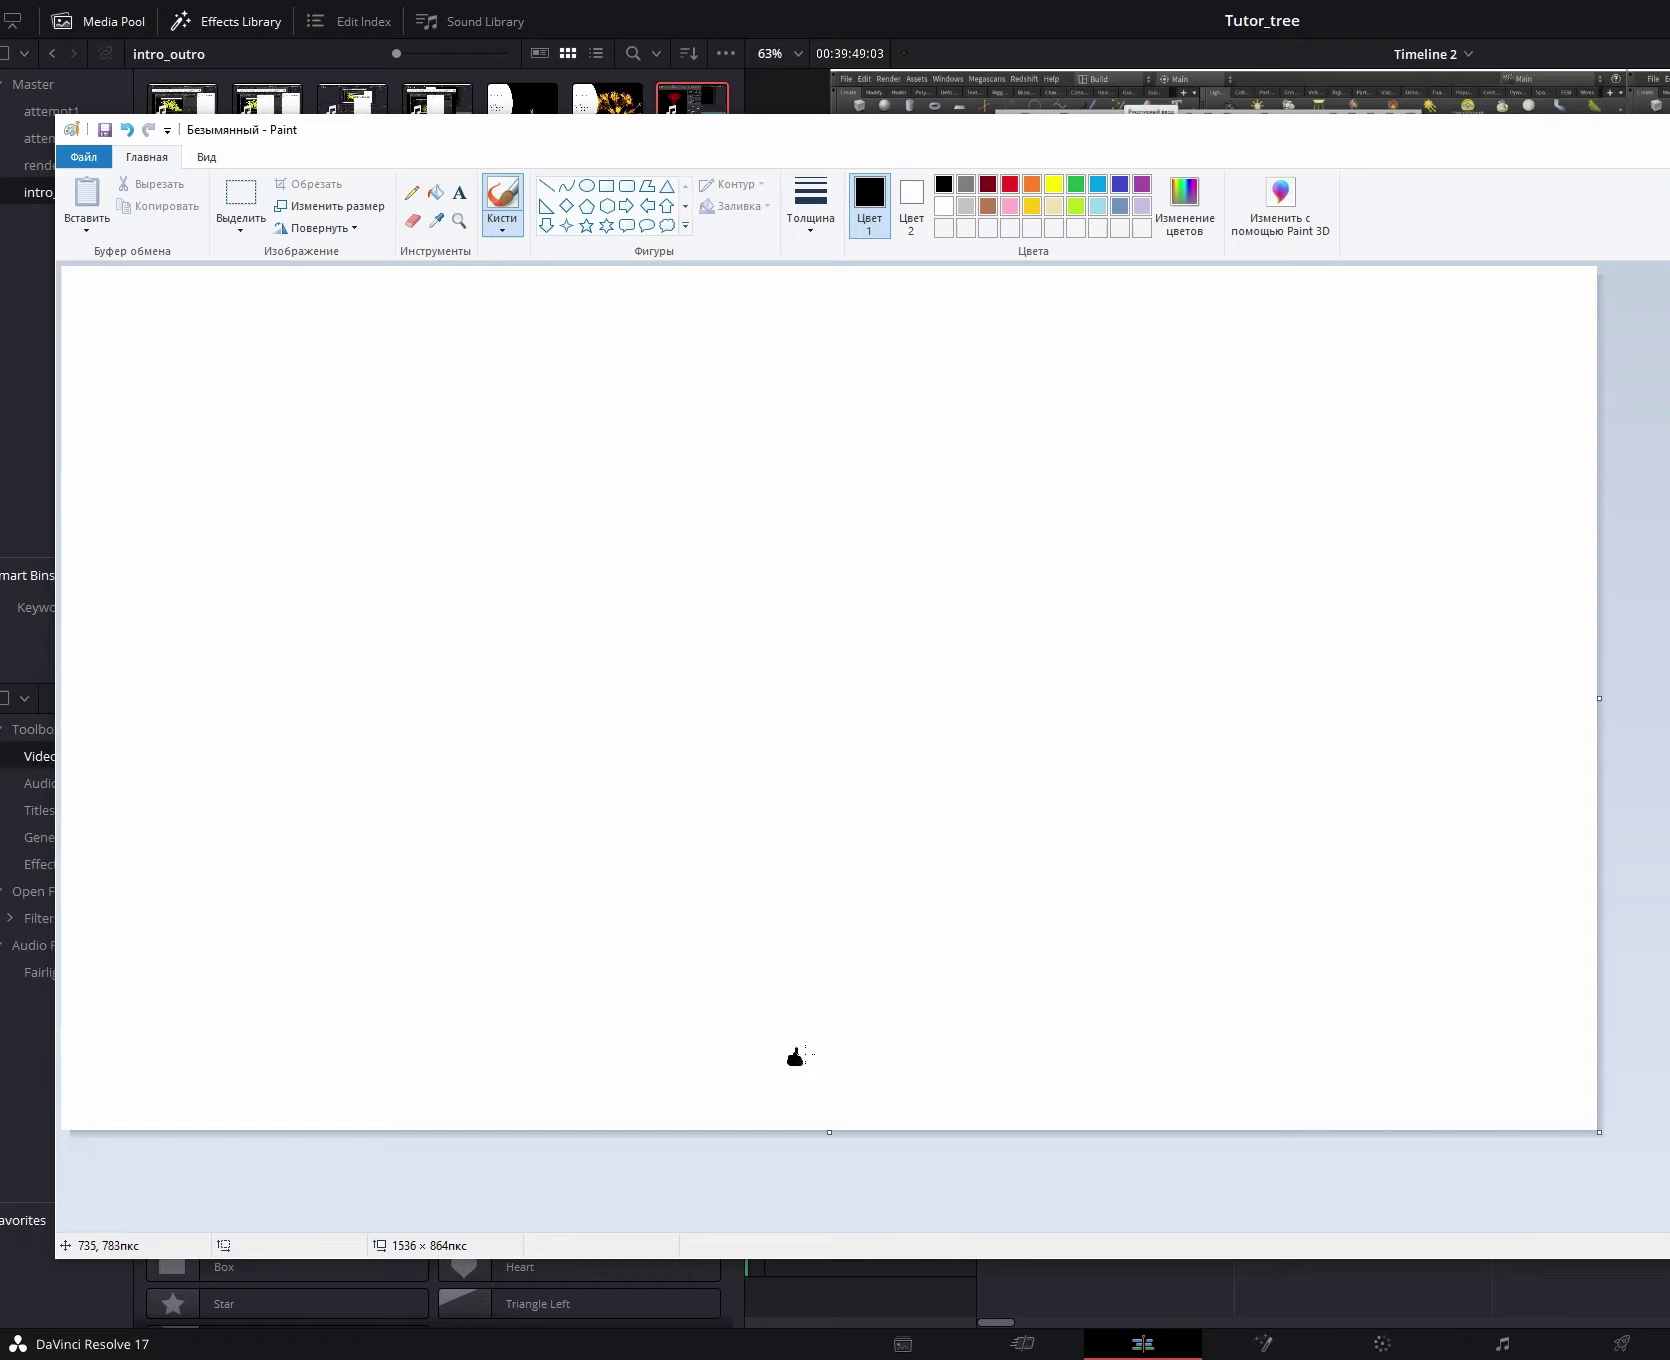
Draw the trunk up from the bottom dot and fork branches toward the upper right.
mouse_move(797, 1049)
mouse_down()
mouse_move(821, 866)
mouse_move(806, 878)
mouse_move(722, 701)
mouse_up()
mouse_move(818, 866)
mouse_down()
mouse_move(1100, 627)
mouse_move(1162, 511)
mouse_up()
drag(1106, 623, 1330, 623)
mouse_move(1166, 502)
mouse_down()
mouse_move(1172, 433)
mouse_move(1362, 457)
mouse_up()
drag(1333, 623, 1432, 541)
drag(1320, 630, 1456, 749)
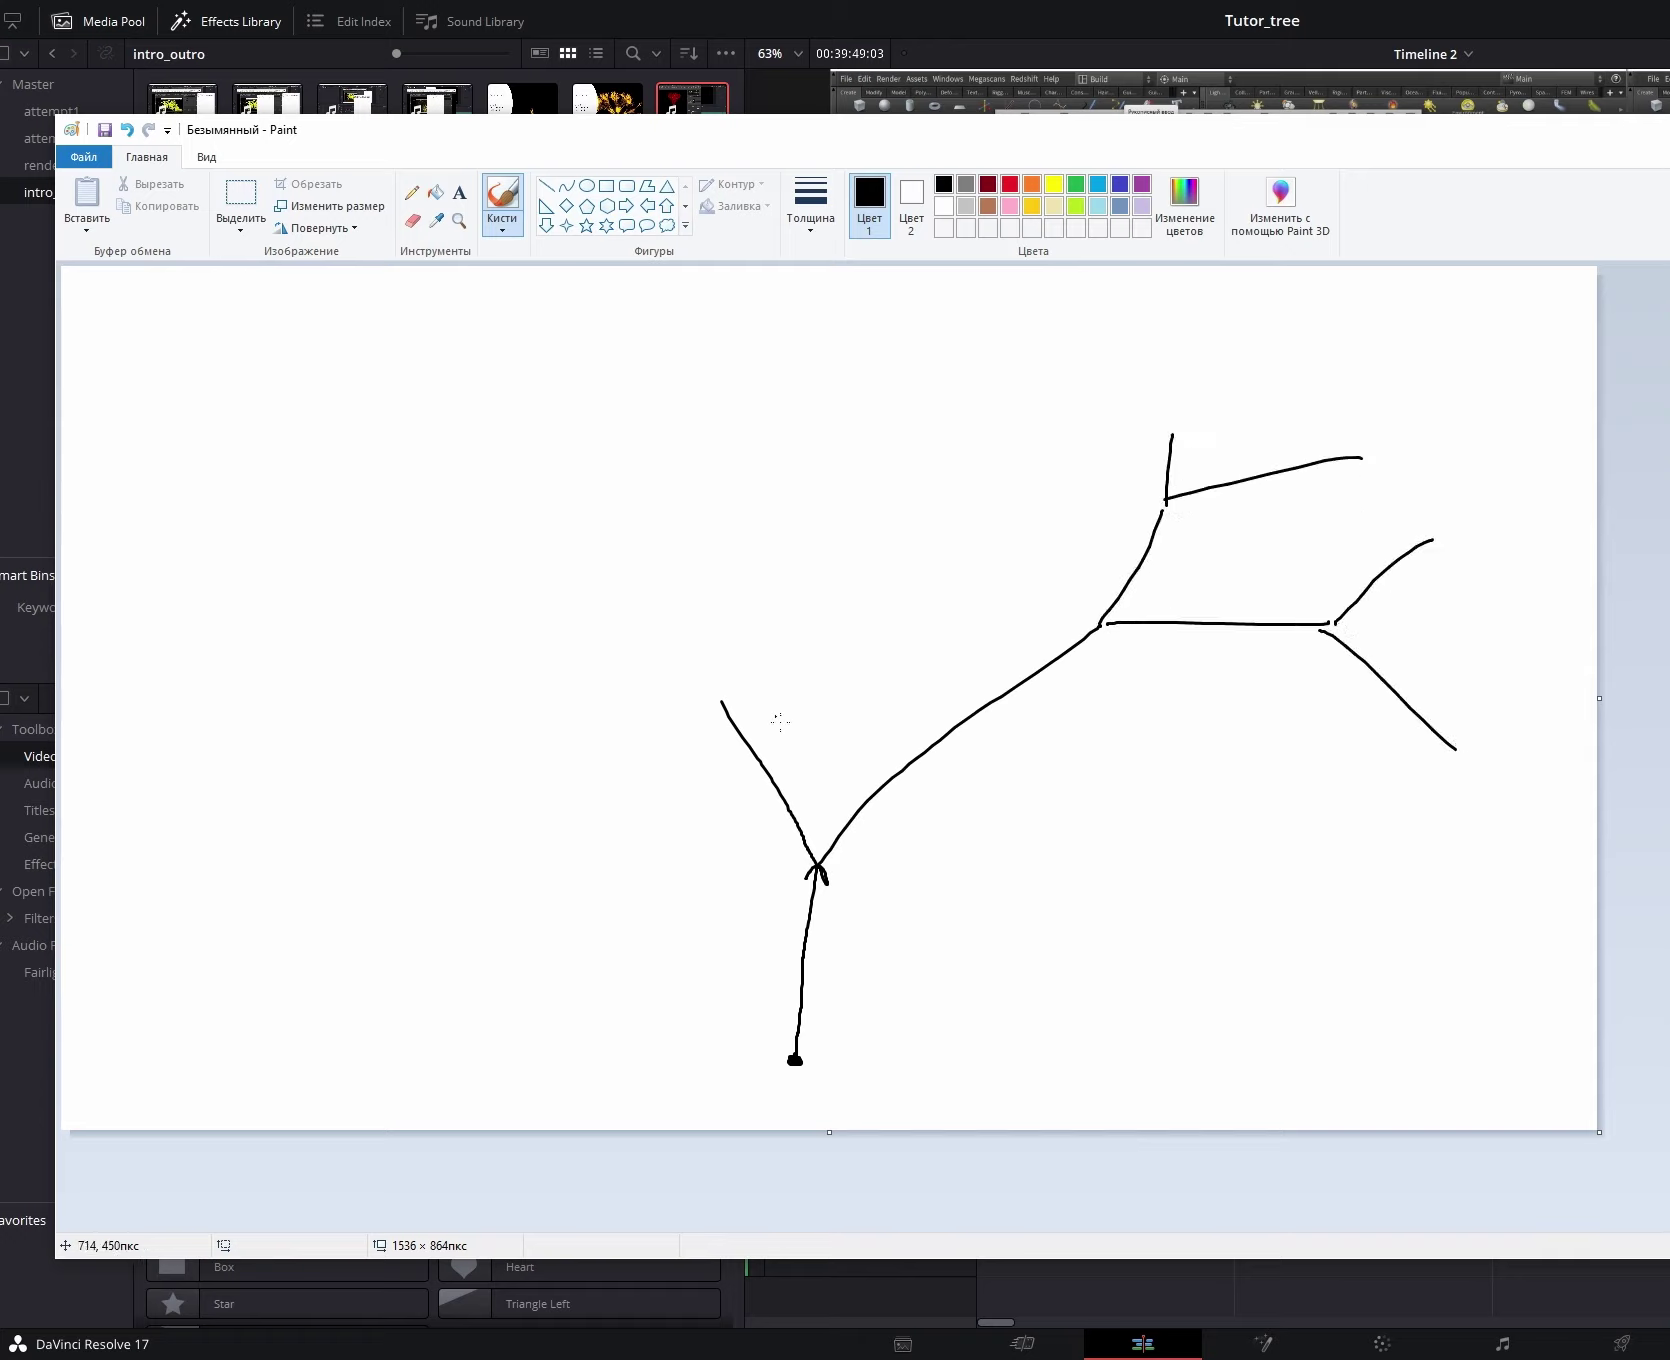
Add the left-side branches forking from the trunk to complete the tree sketch.
drag(720, 697, 527, 630)
mouse_move(721, 697)
mouse_down()
mouse_move(706, 530)
mouse_move(608, 424)
mouse_up()
drag(707, 522, 795, 393)
drag(529, 631, 257, 677)
drag(529, 629, 308, 447)
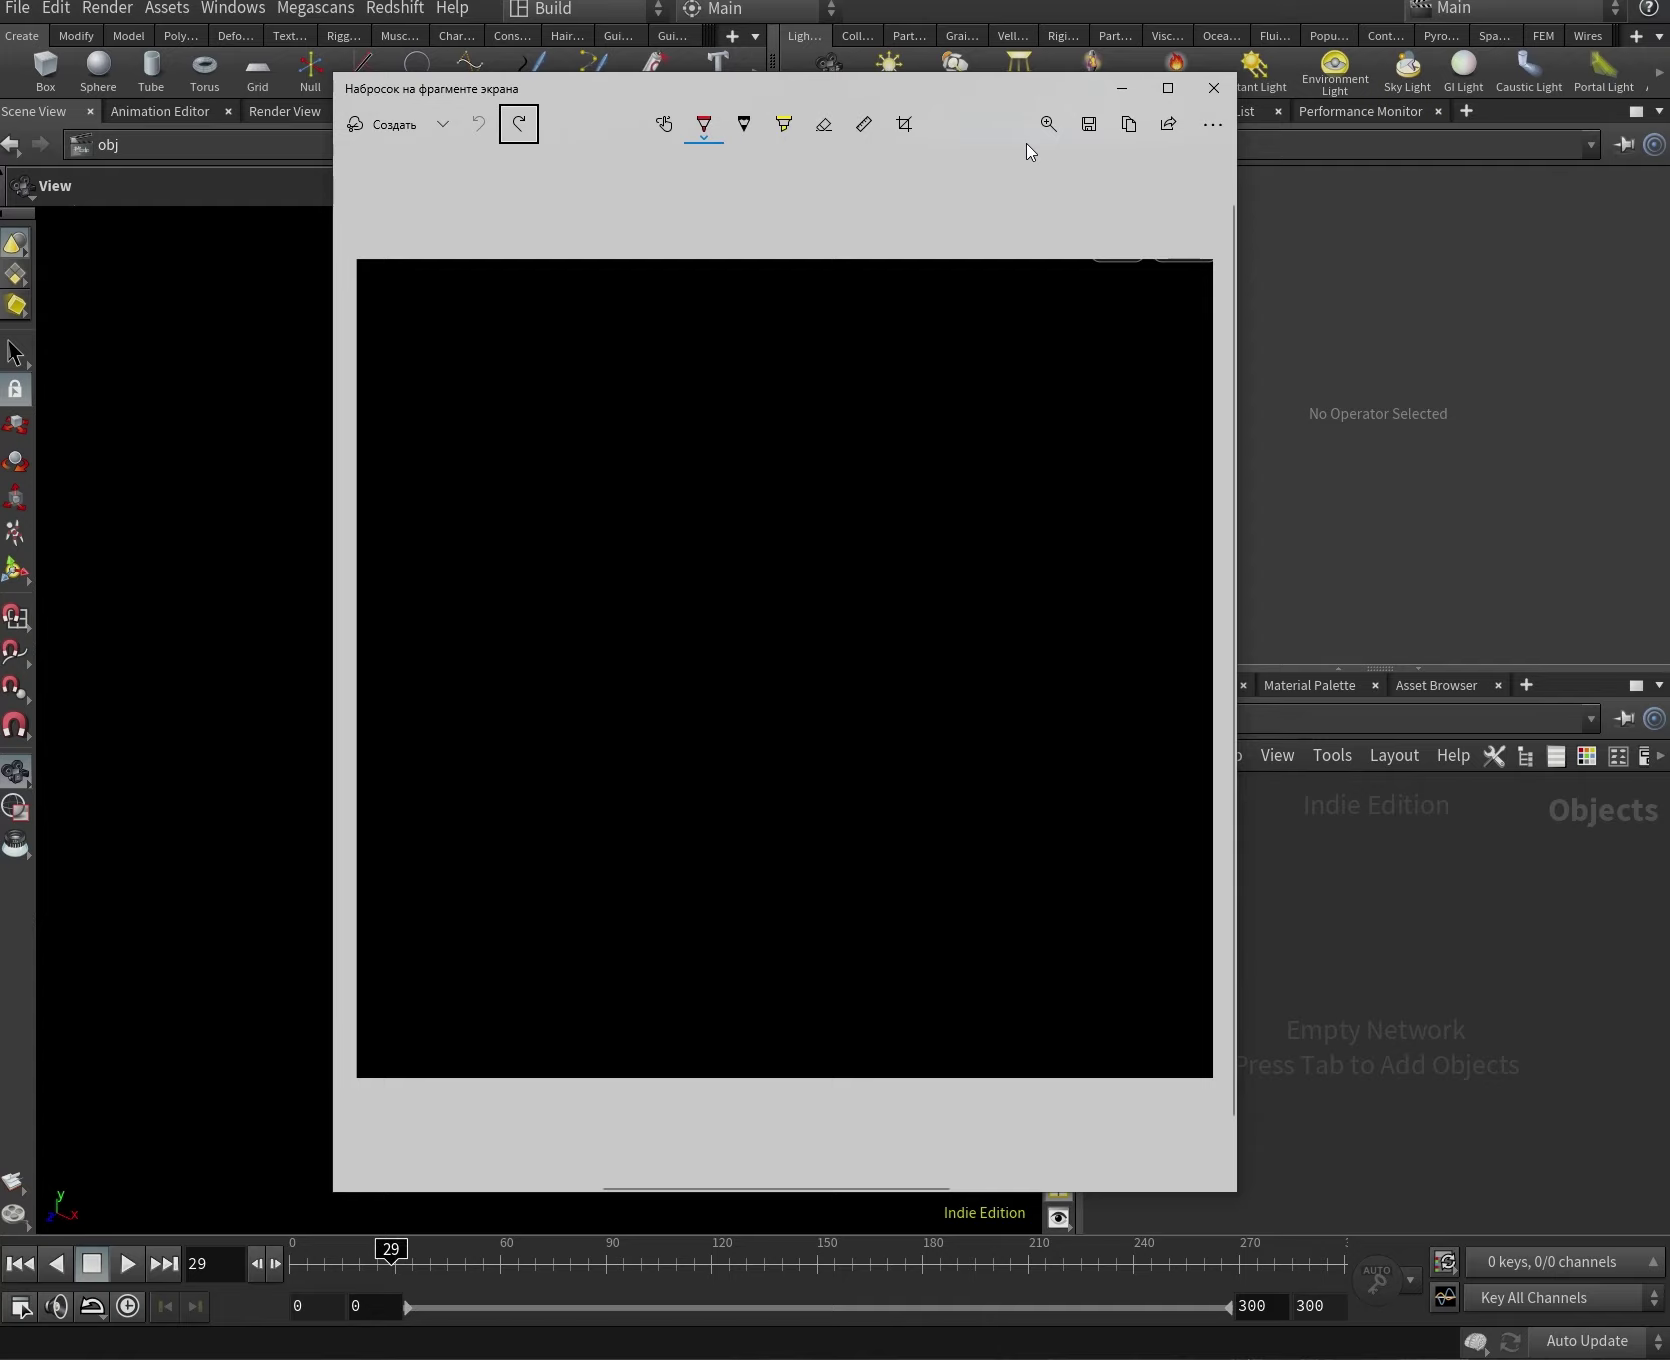
Draw a red arrow up from the bottom dot and a red dot labelled 10.
key(alt)
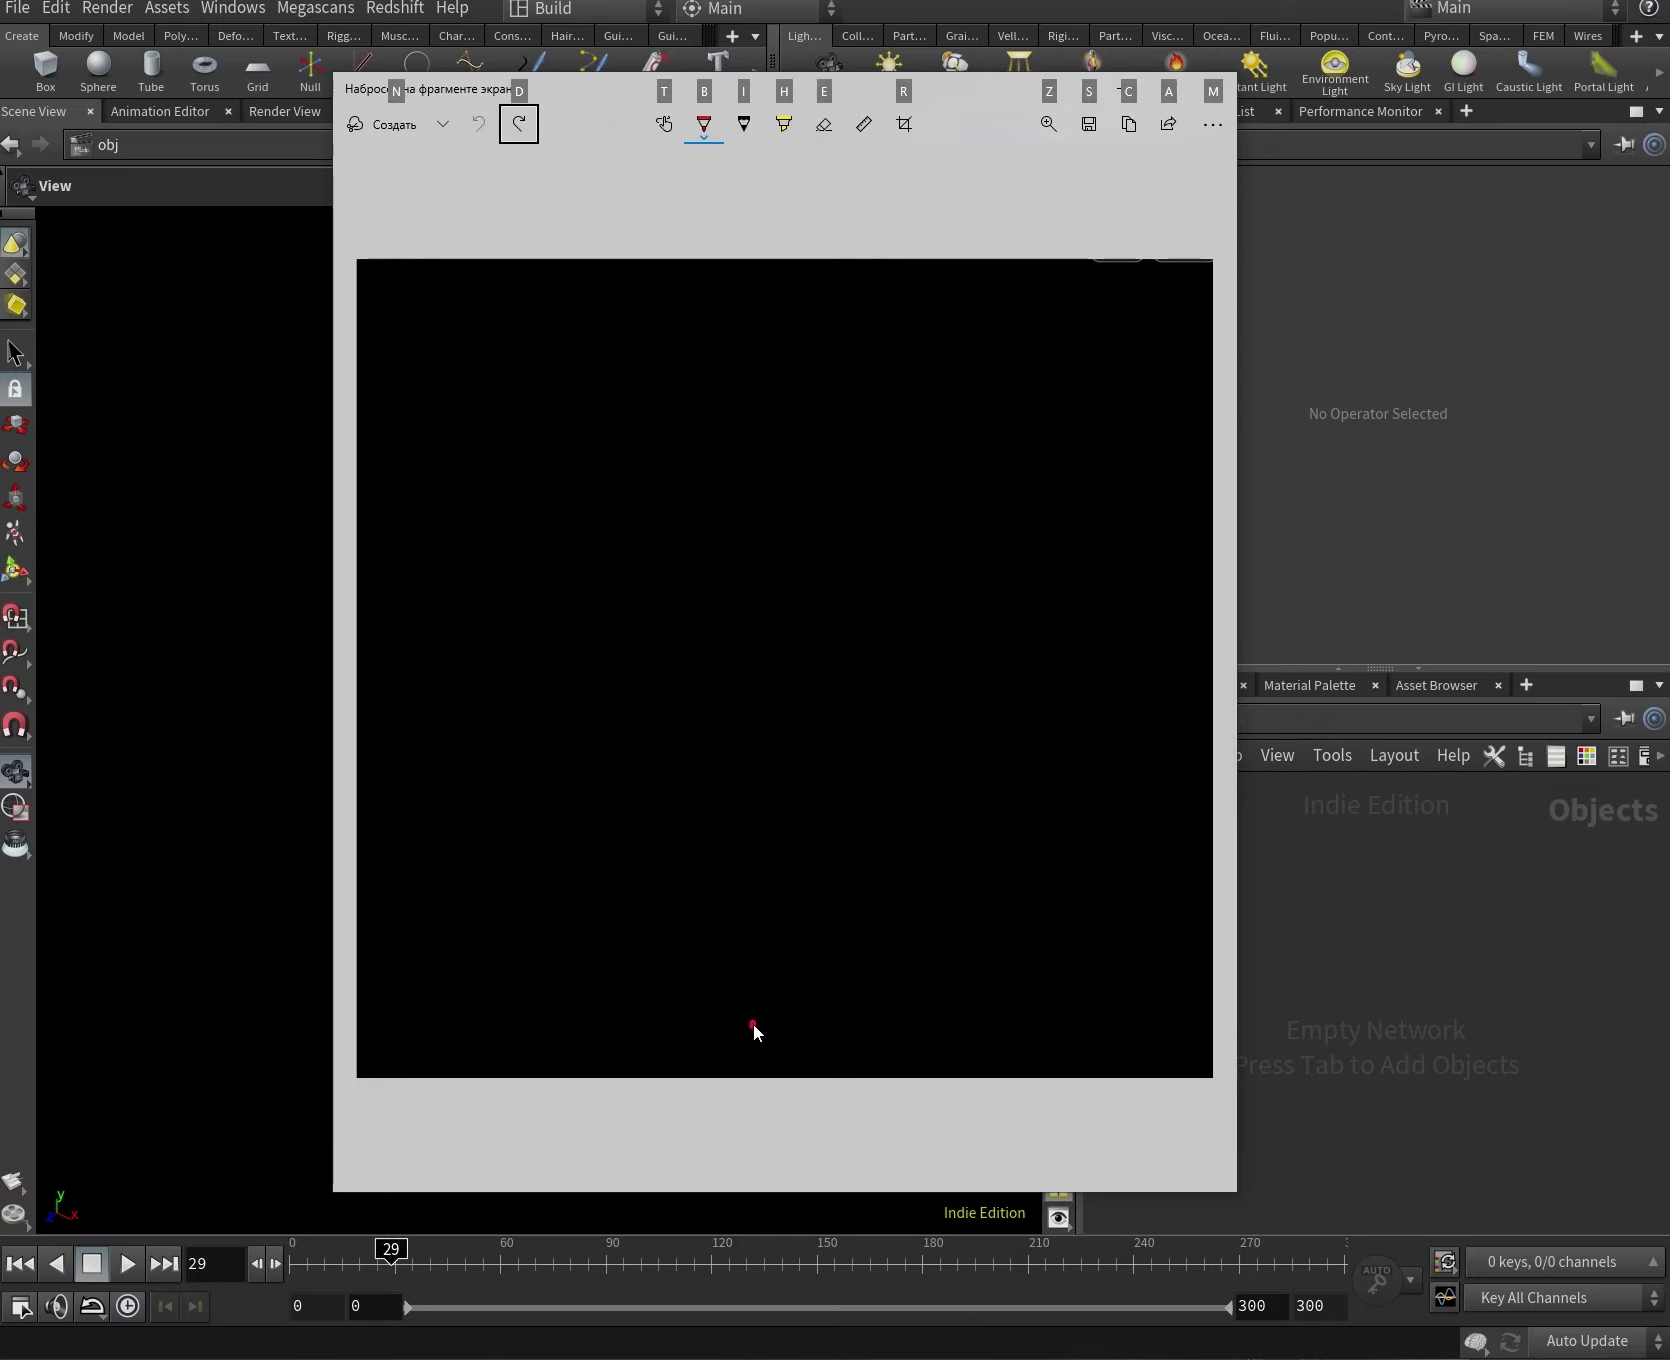
drag(749, 1020, 760, 917)
click(969, 230)
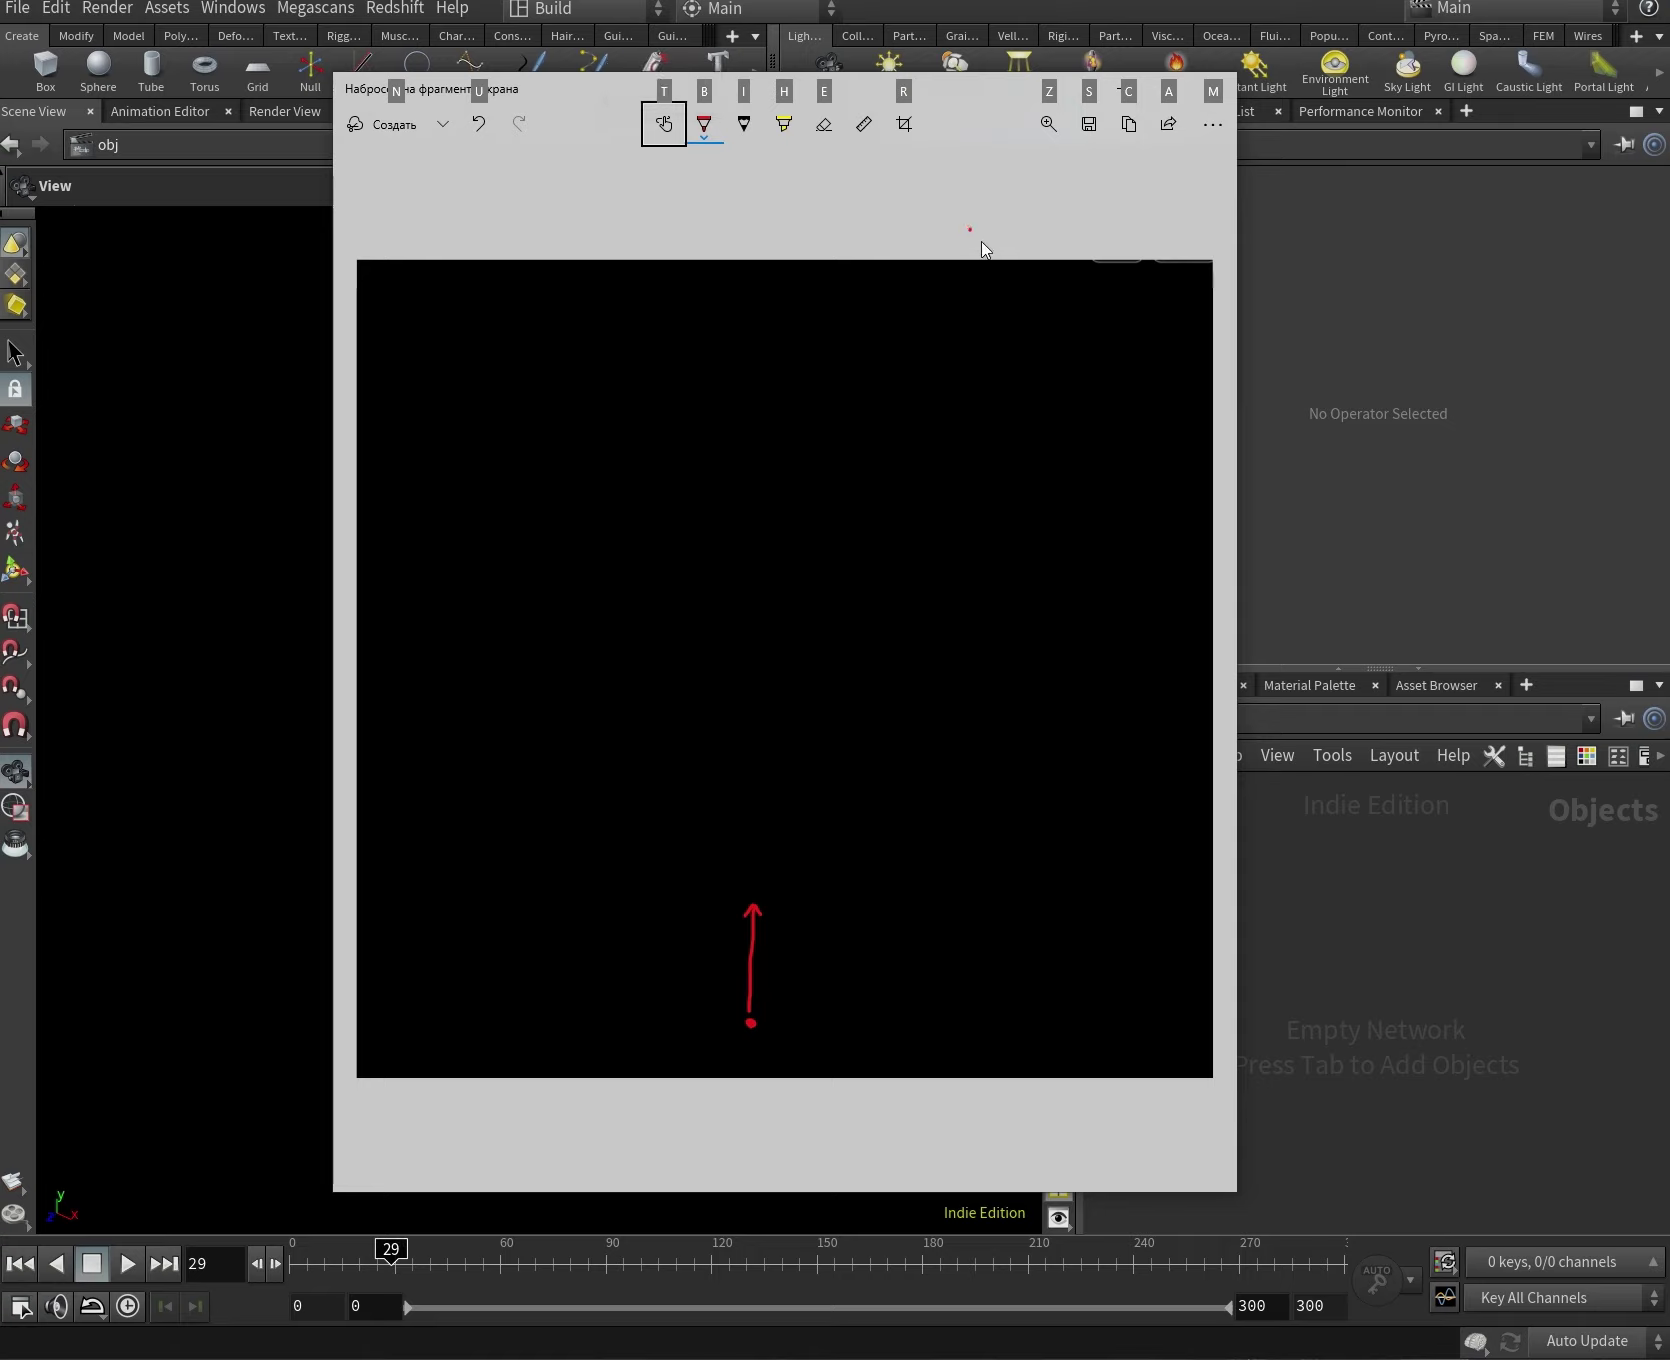
key(Escape)
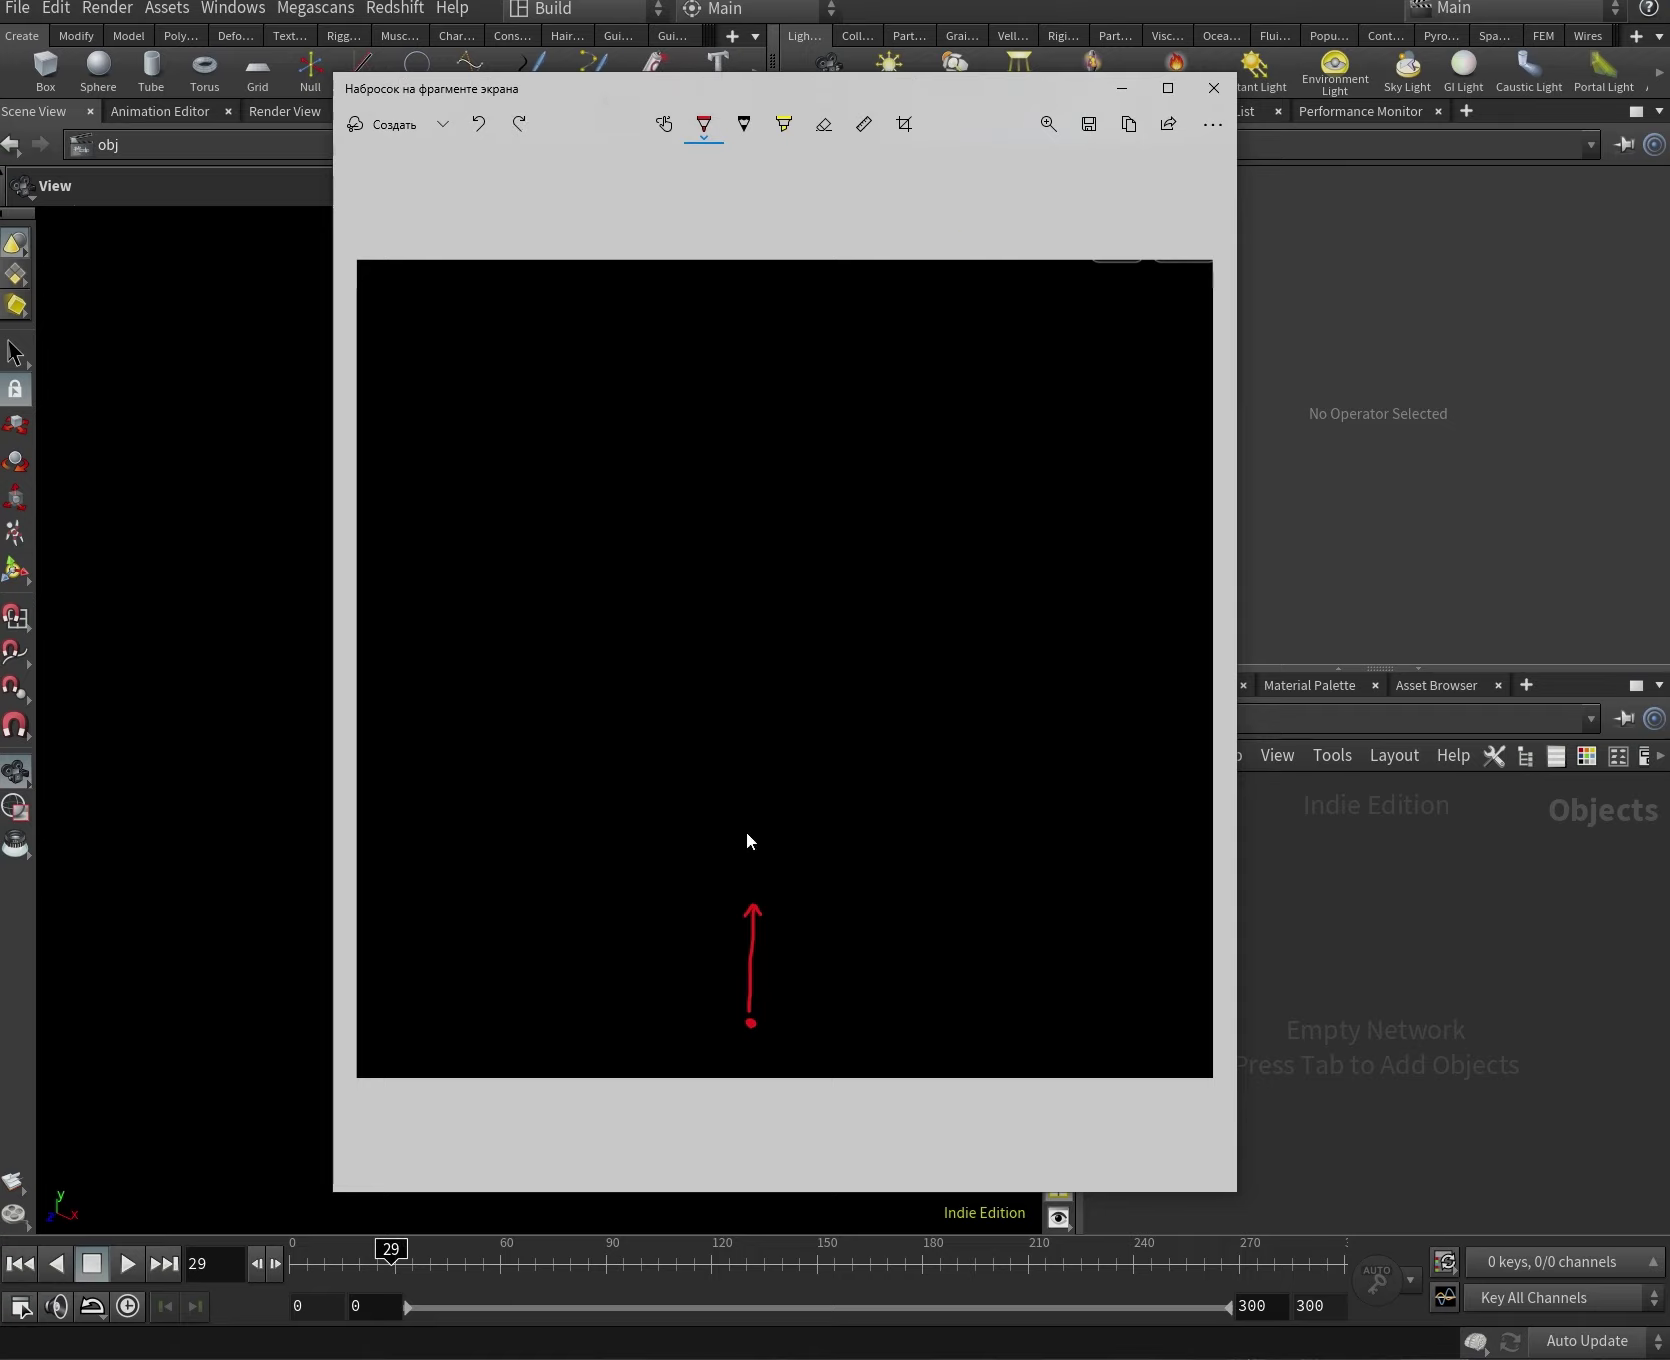
click(759, 693)
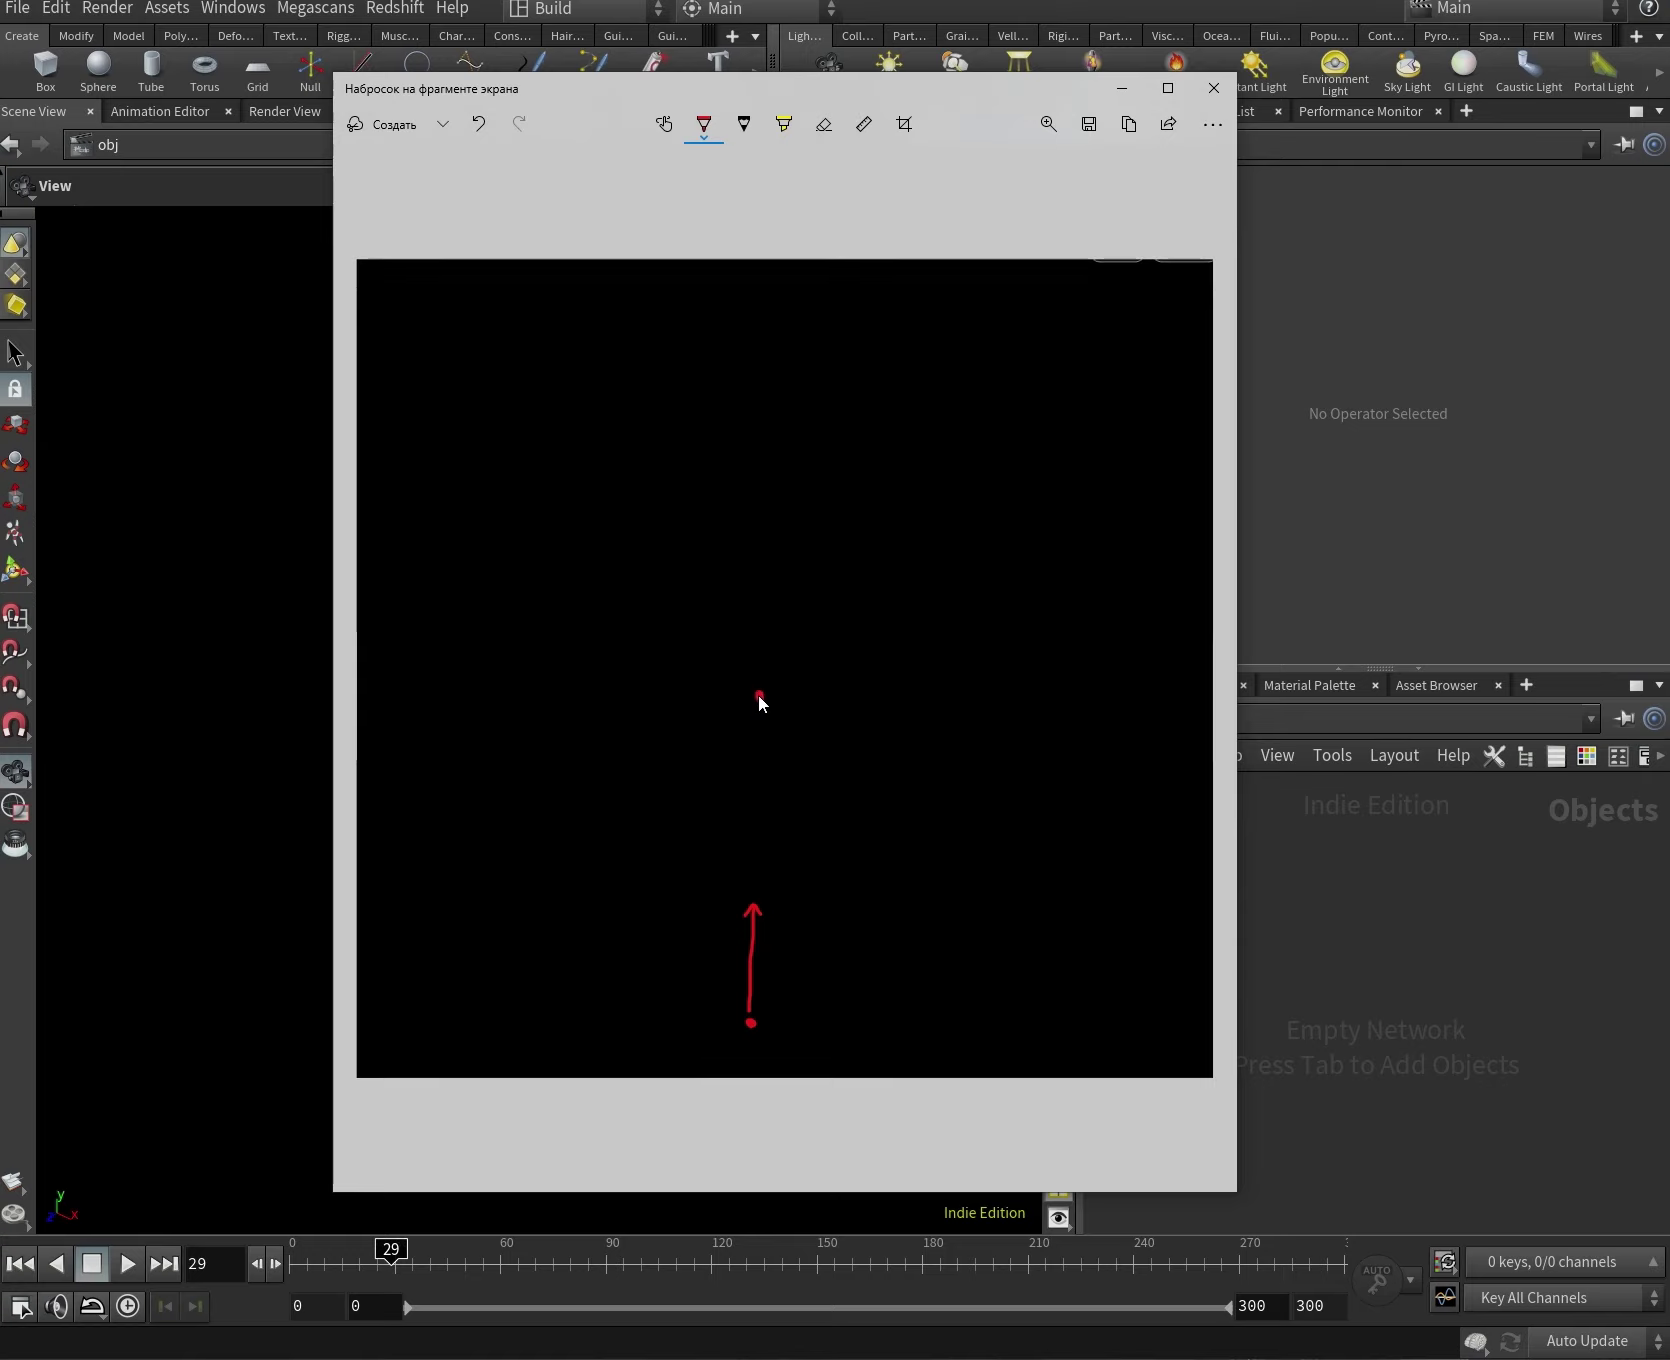
drag(778, 706, 793, 691)
Switch the pen to yellow and draw an arrow straight up from the 10 dot.
click(702, 124)
click(834, 262)
click(773, 647)
mouse_move(758, 684)
mouse_down()
mouse_move(758, 567)
mouse_move(745, 576)
mouse_up()
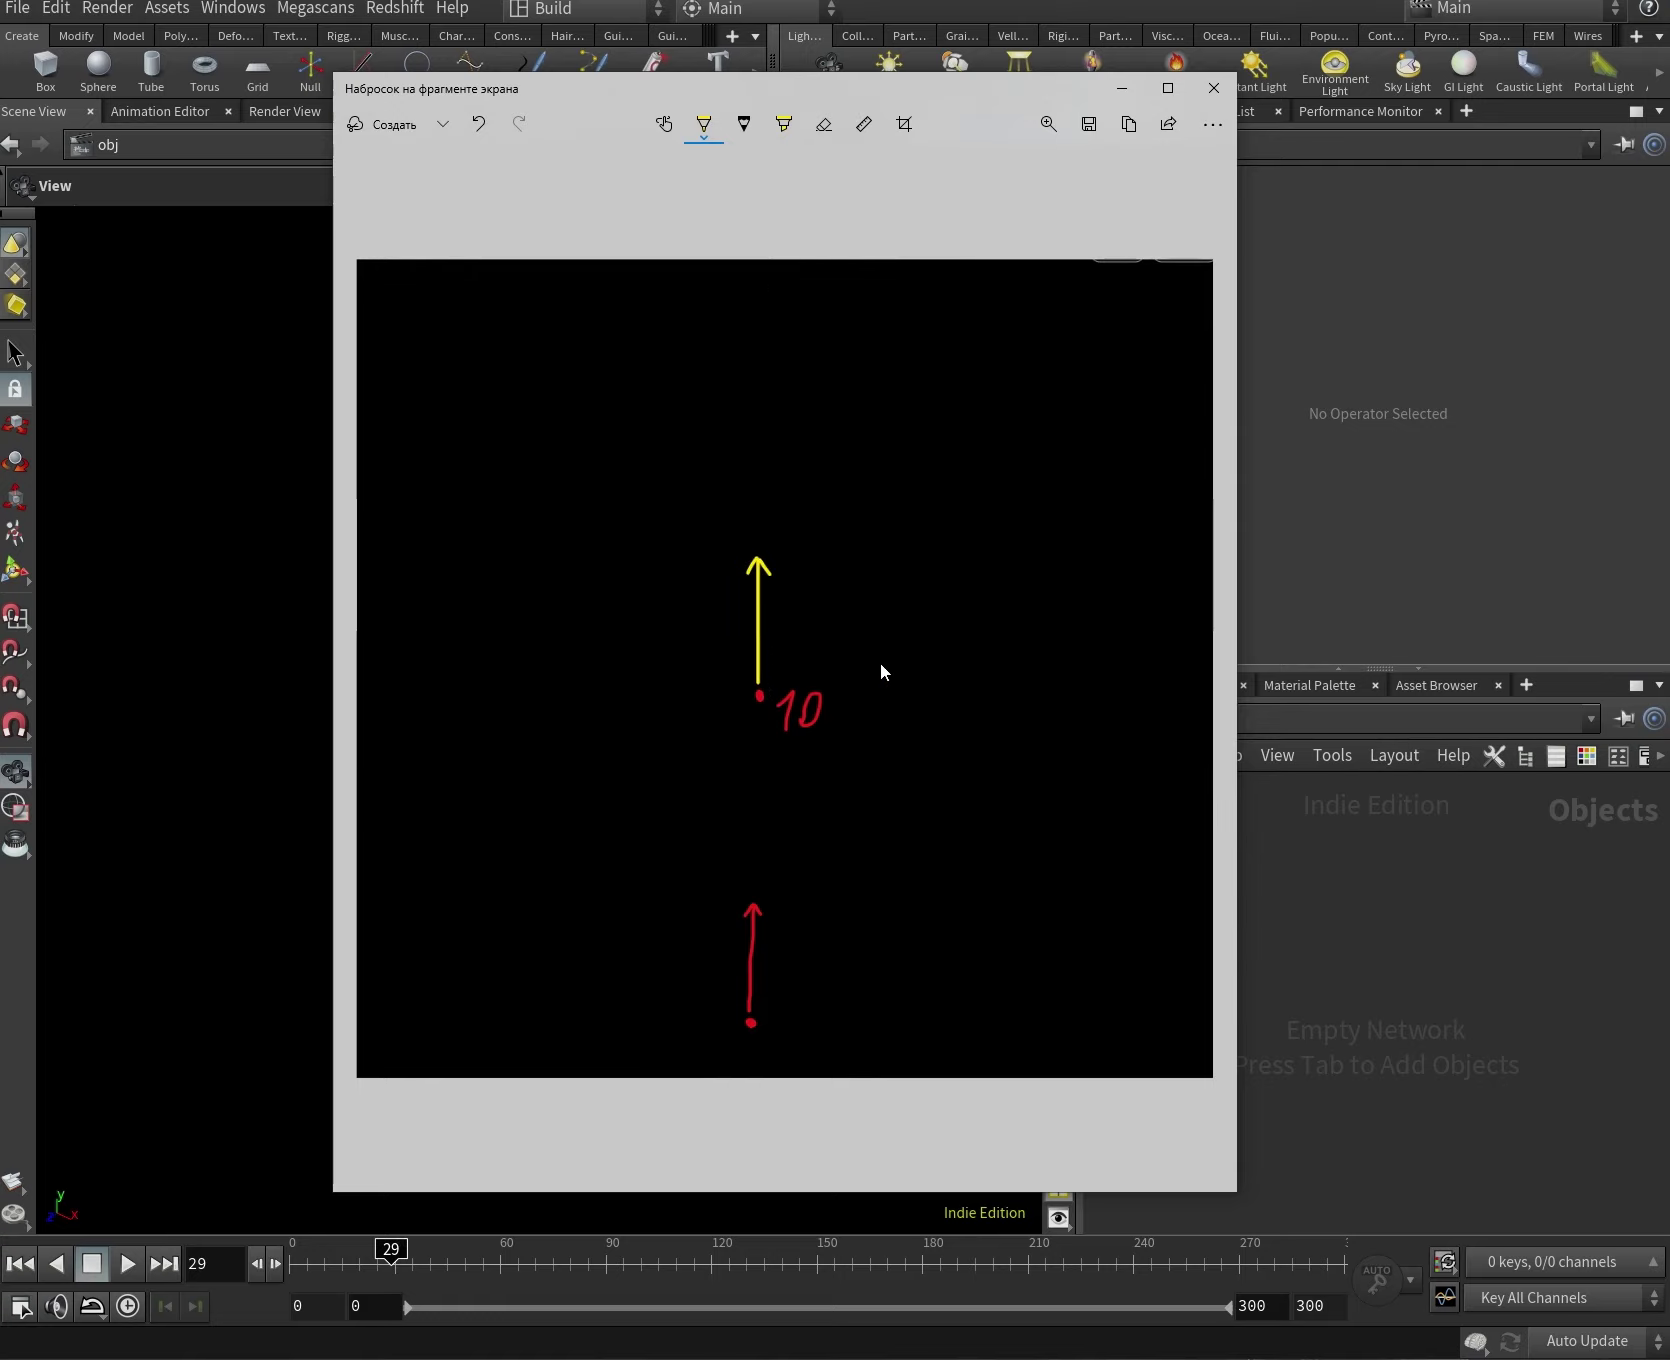
click(704, 124)
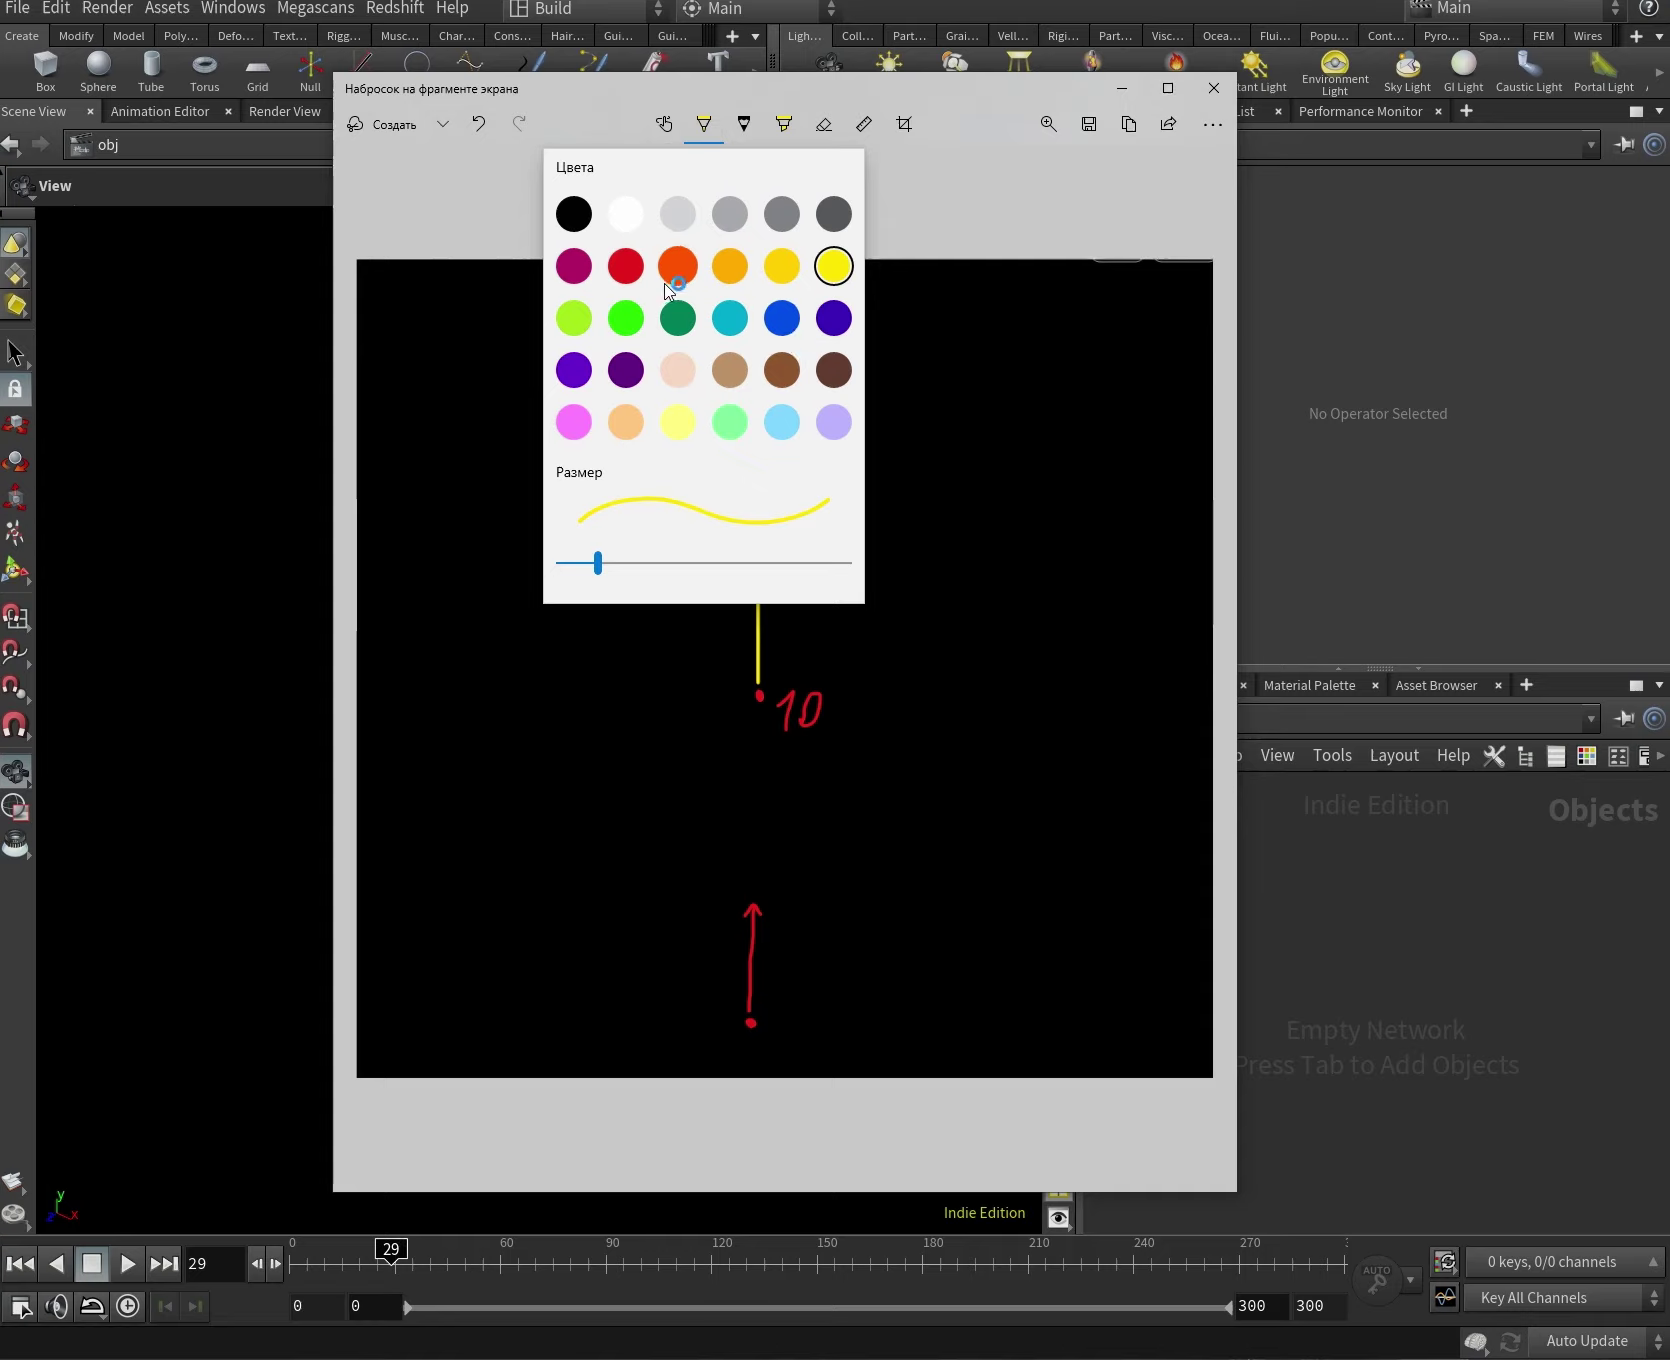
Outline a green cone around the yellow arrow, undoing the misdrawn strokes.
click(626, 318)
mouse_move(757, 691)
mouse_down()
mouse_move(654, 552)
mouse_move(841, 525)
mouse_move(878, 537)
mouse_move(819, 561)
mouse_move(668, 547)
mouse_move(839, 541)
mouse_up()
key(ctrl+z)
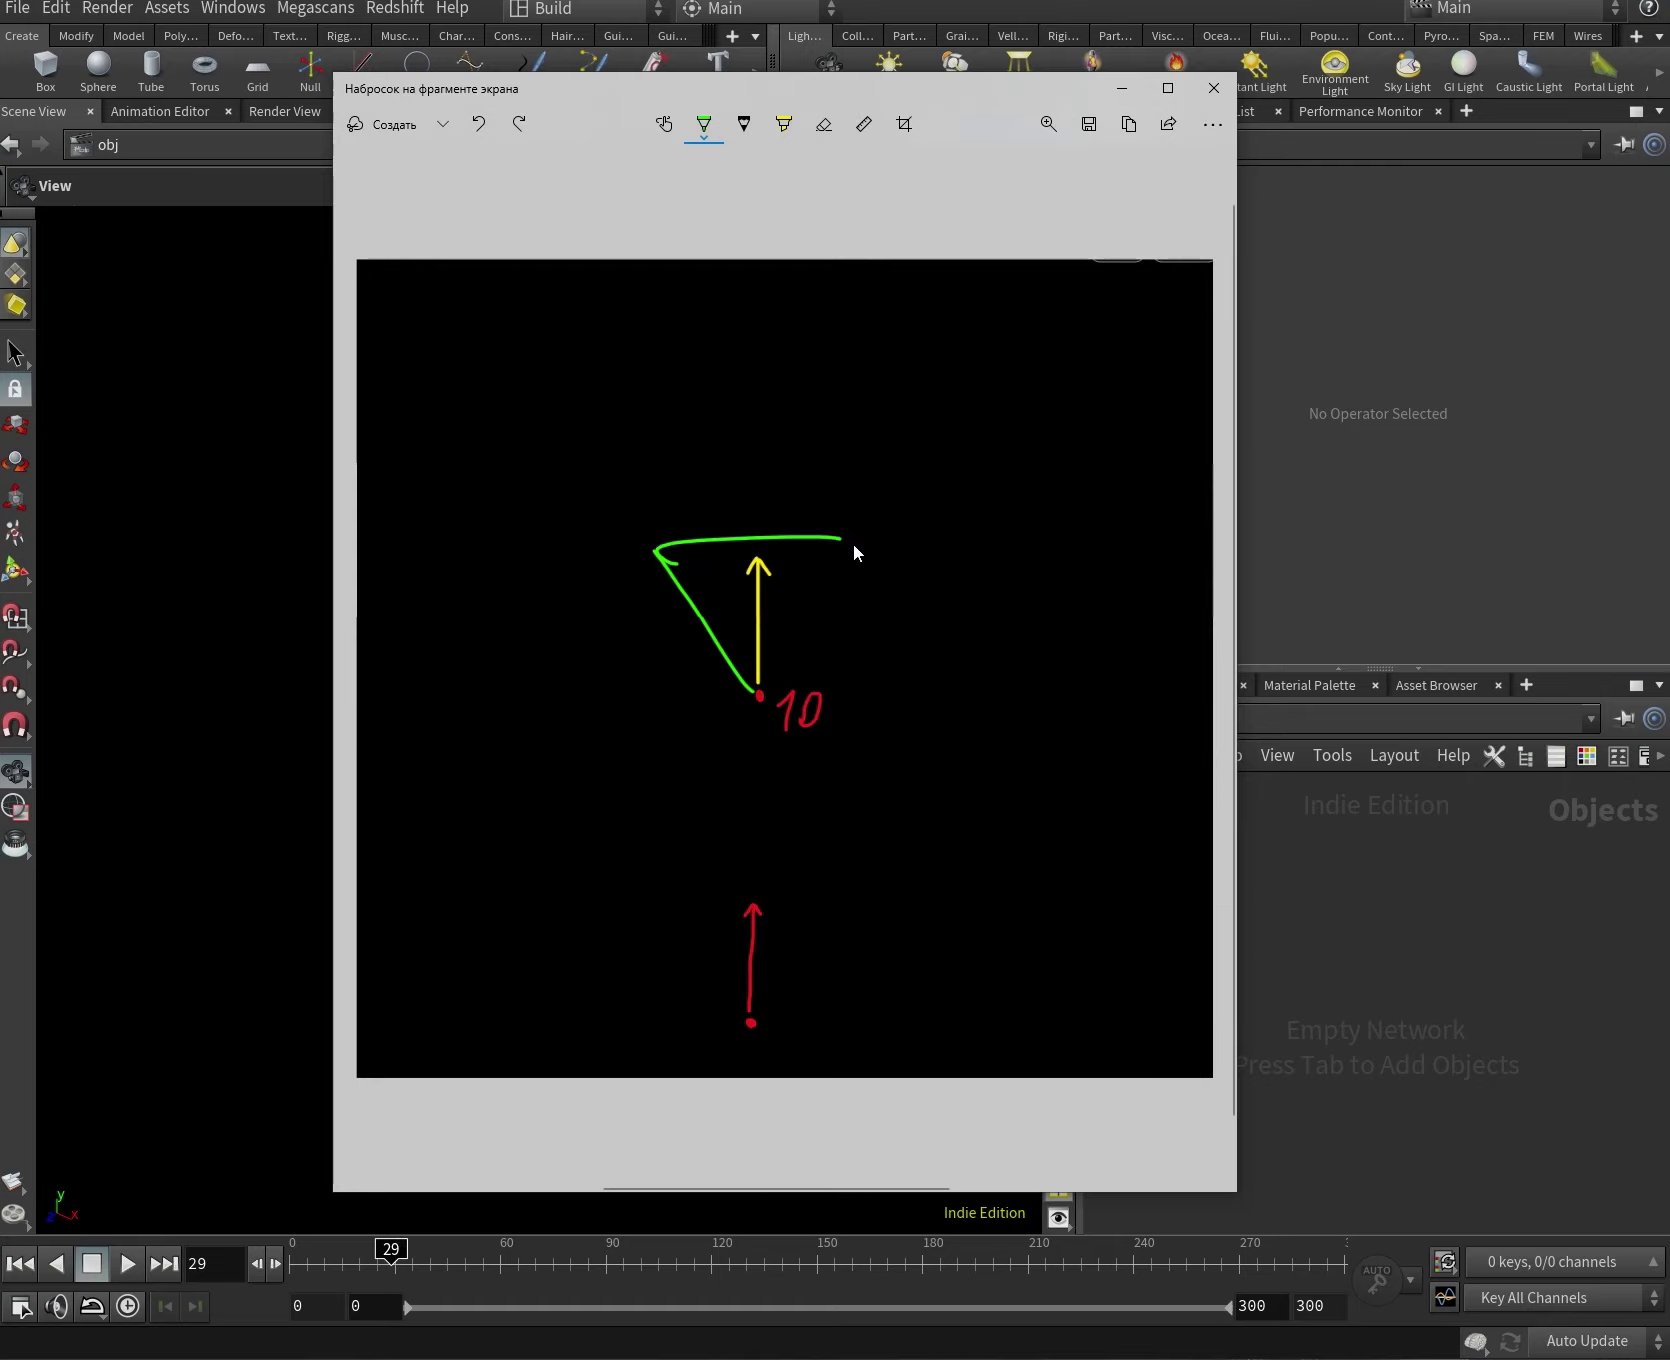
drag(686, 572, 666, 563)
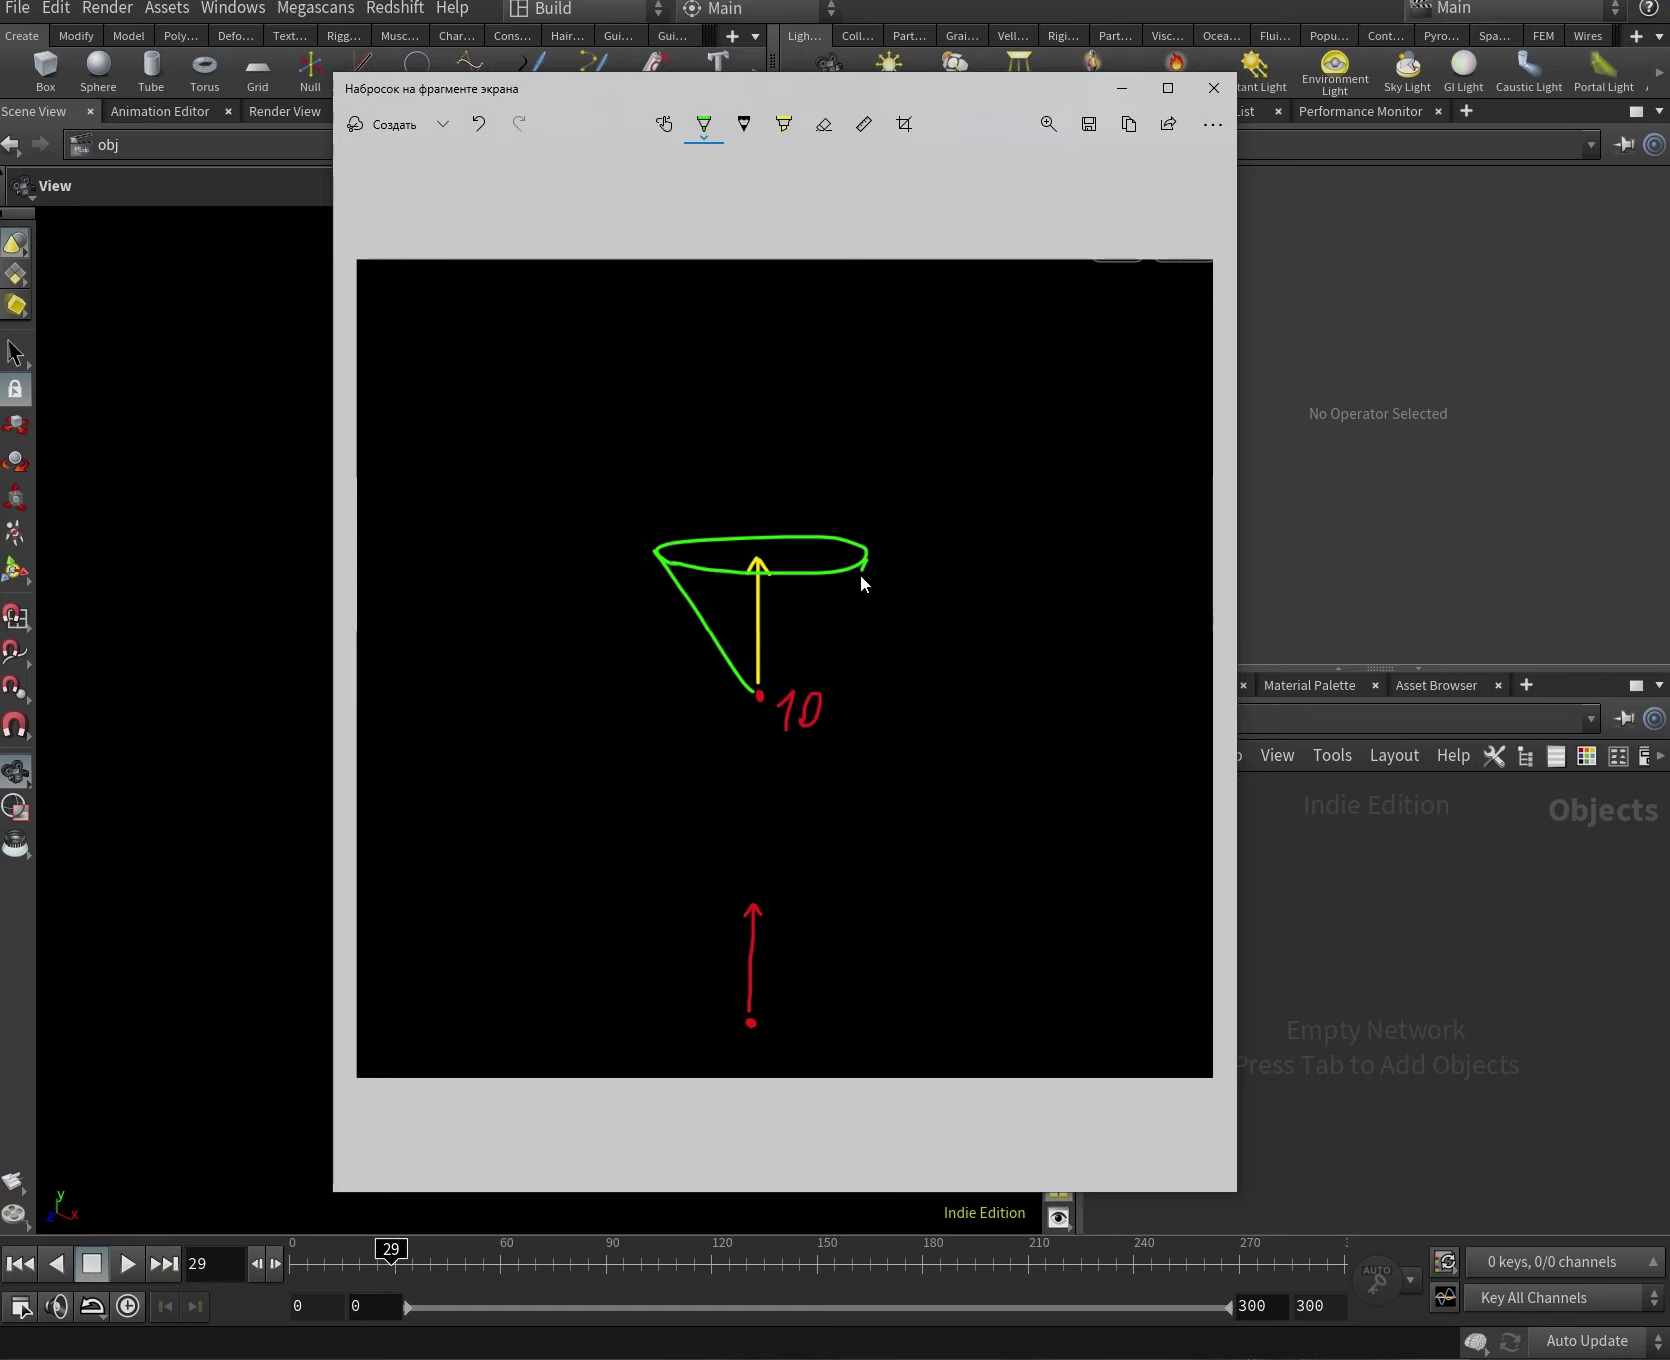
drag(788, 671, 766, 696)
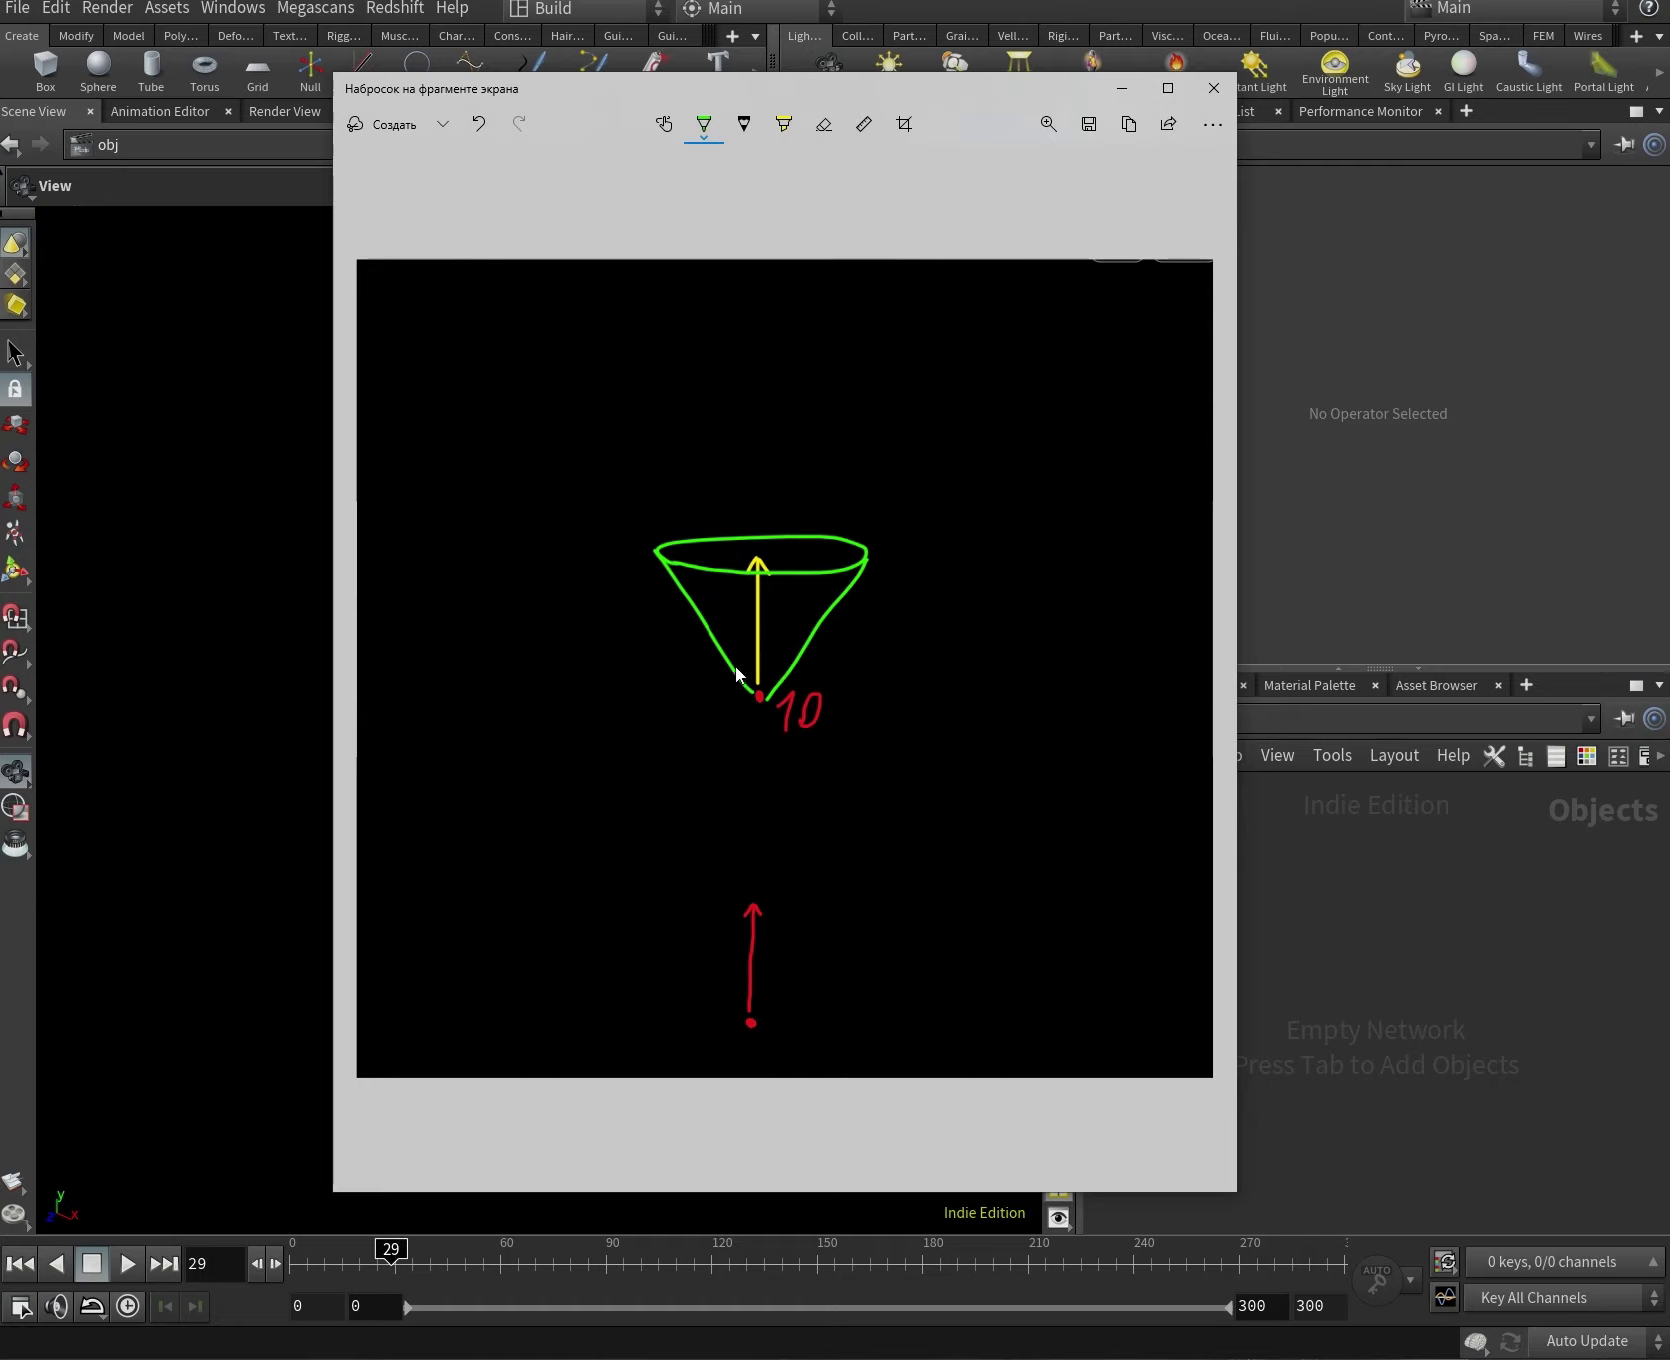
mouse_move(665, 626)
mouse_down()
mouse_move(652, 586)
mouse_move(770, 690)
mouse_up()
key(ctrl+z)
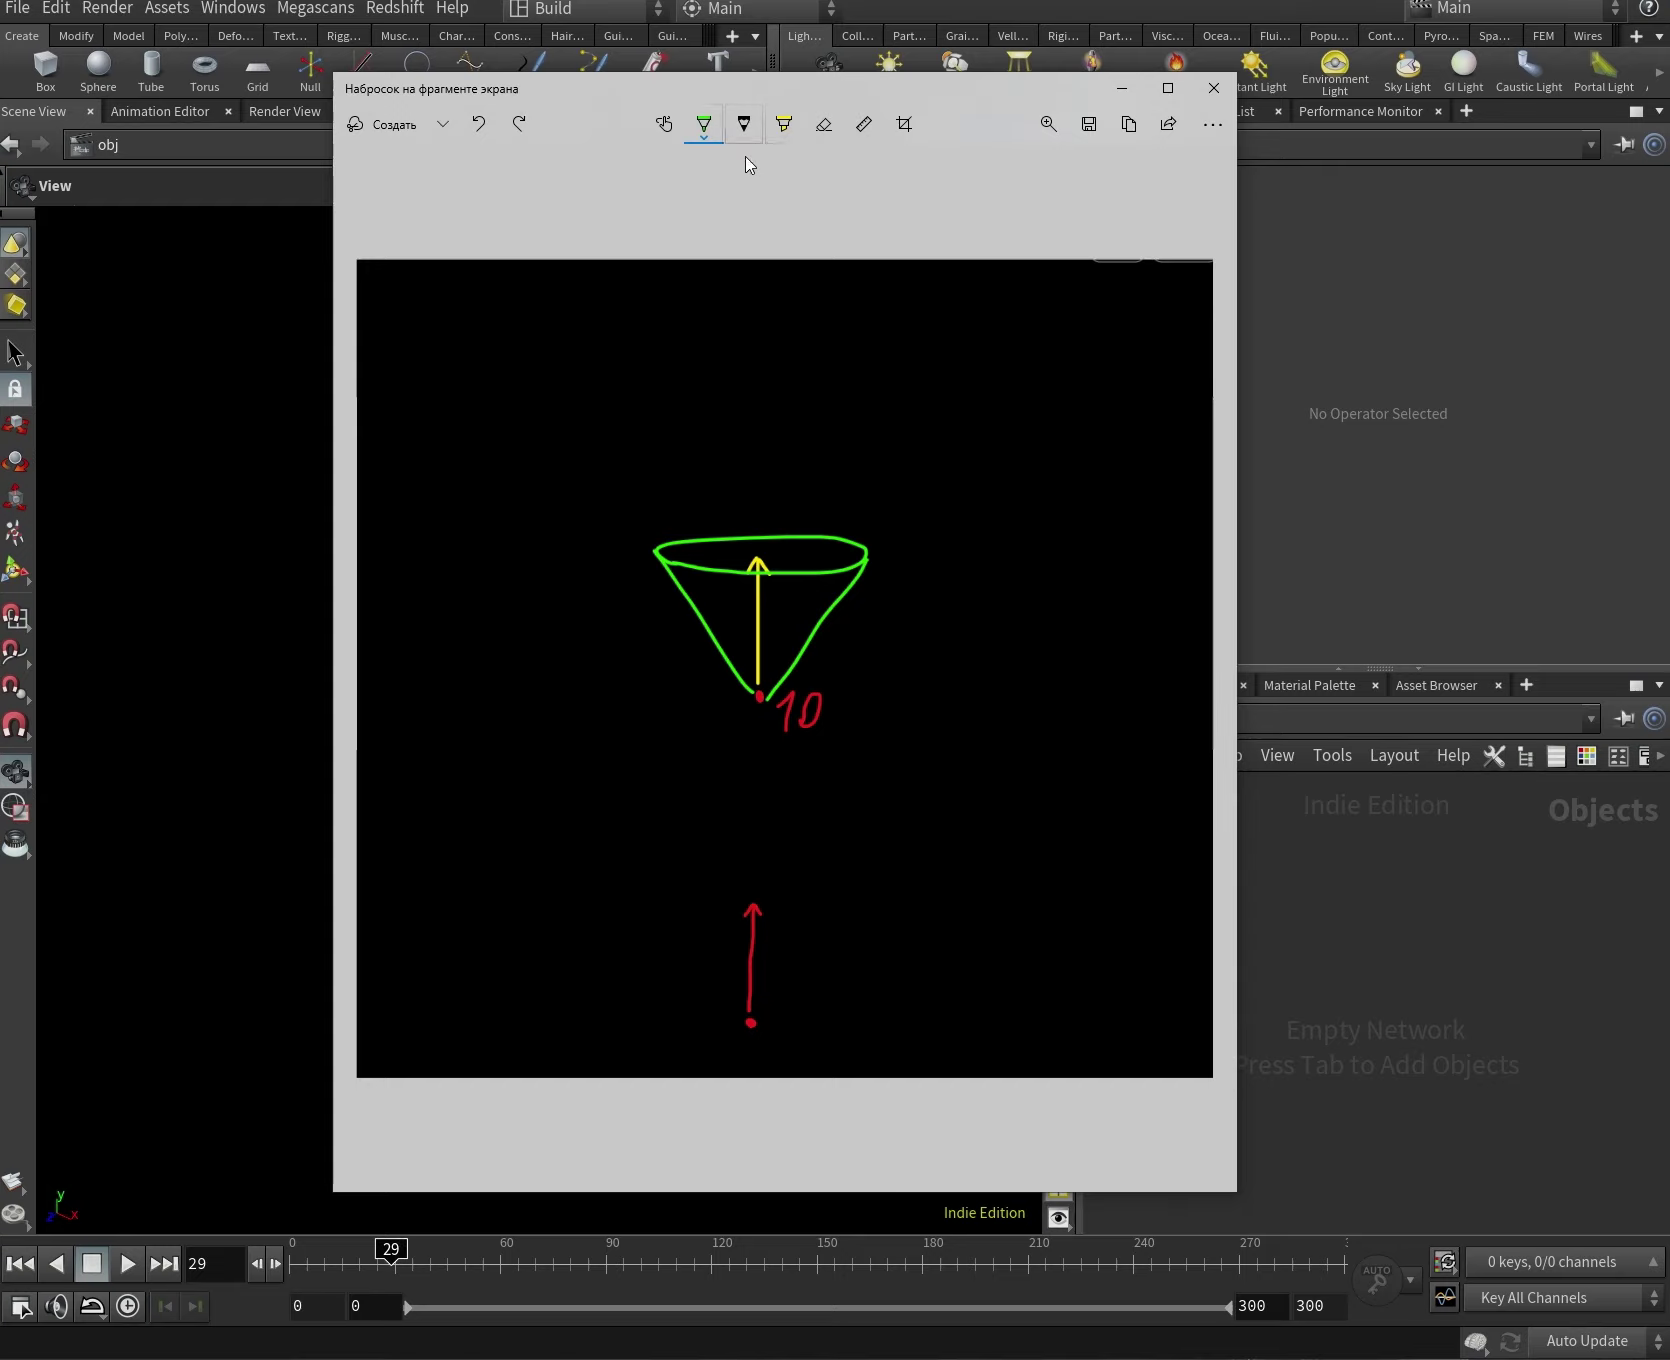
In red, sketch an arrow up the cone's left side, undoing a right-side attempt.
click(704, 124)
click(626, 268)
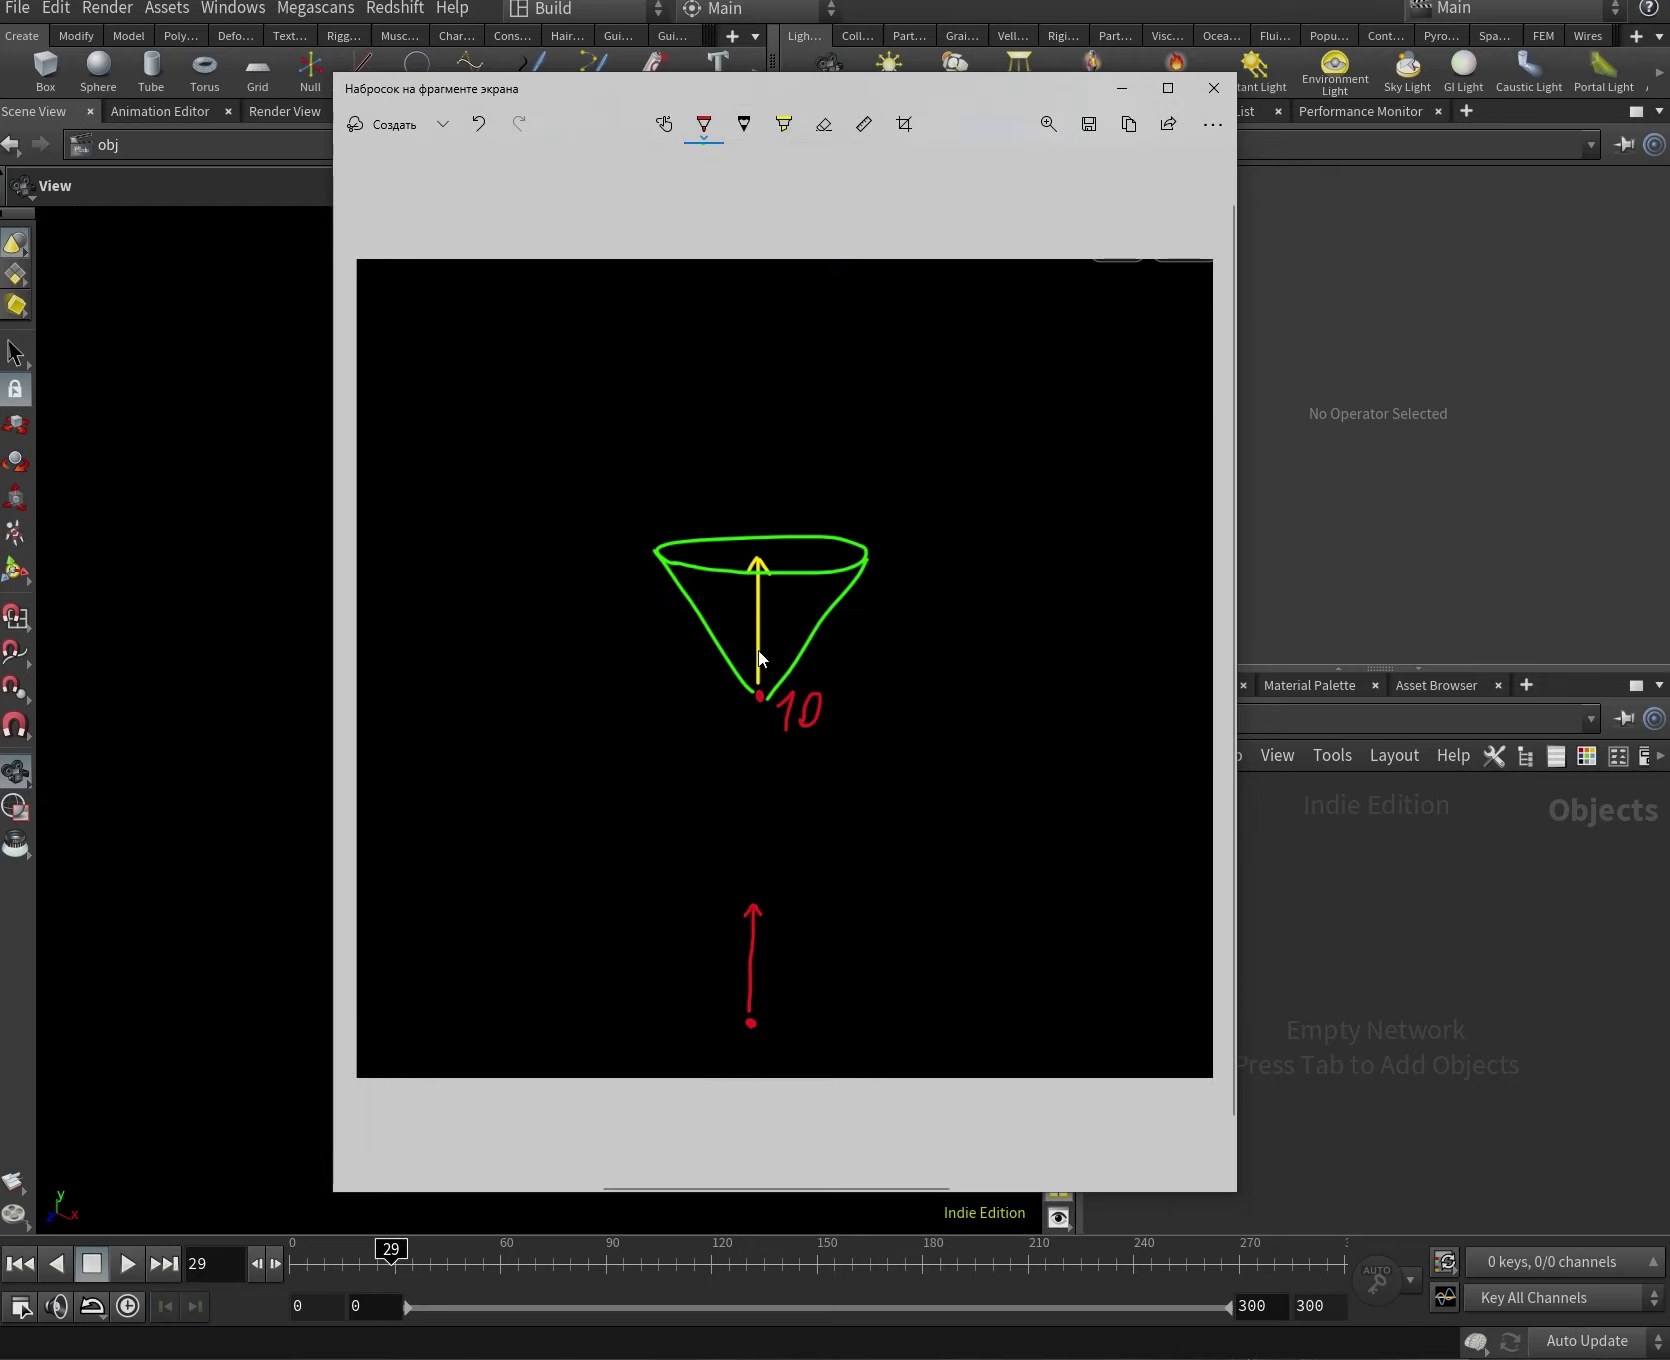
mouse_move(757, 693)
mouse_down()
mouse_move(708, 596)
mouse_move(705, 613)
mouse_up()
drag(767, 700, 815, 610)
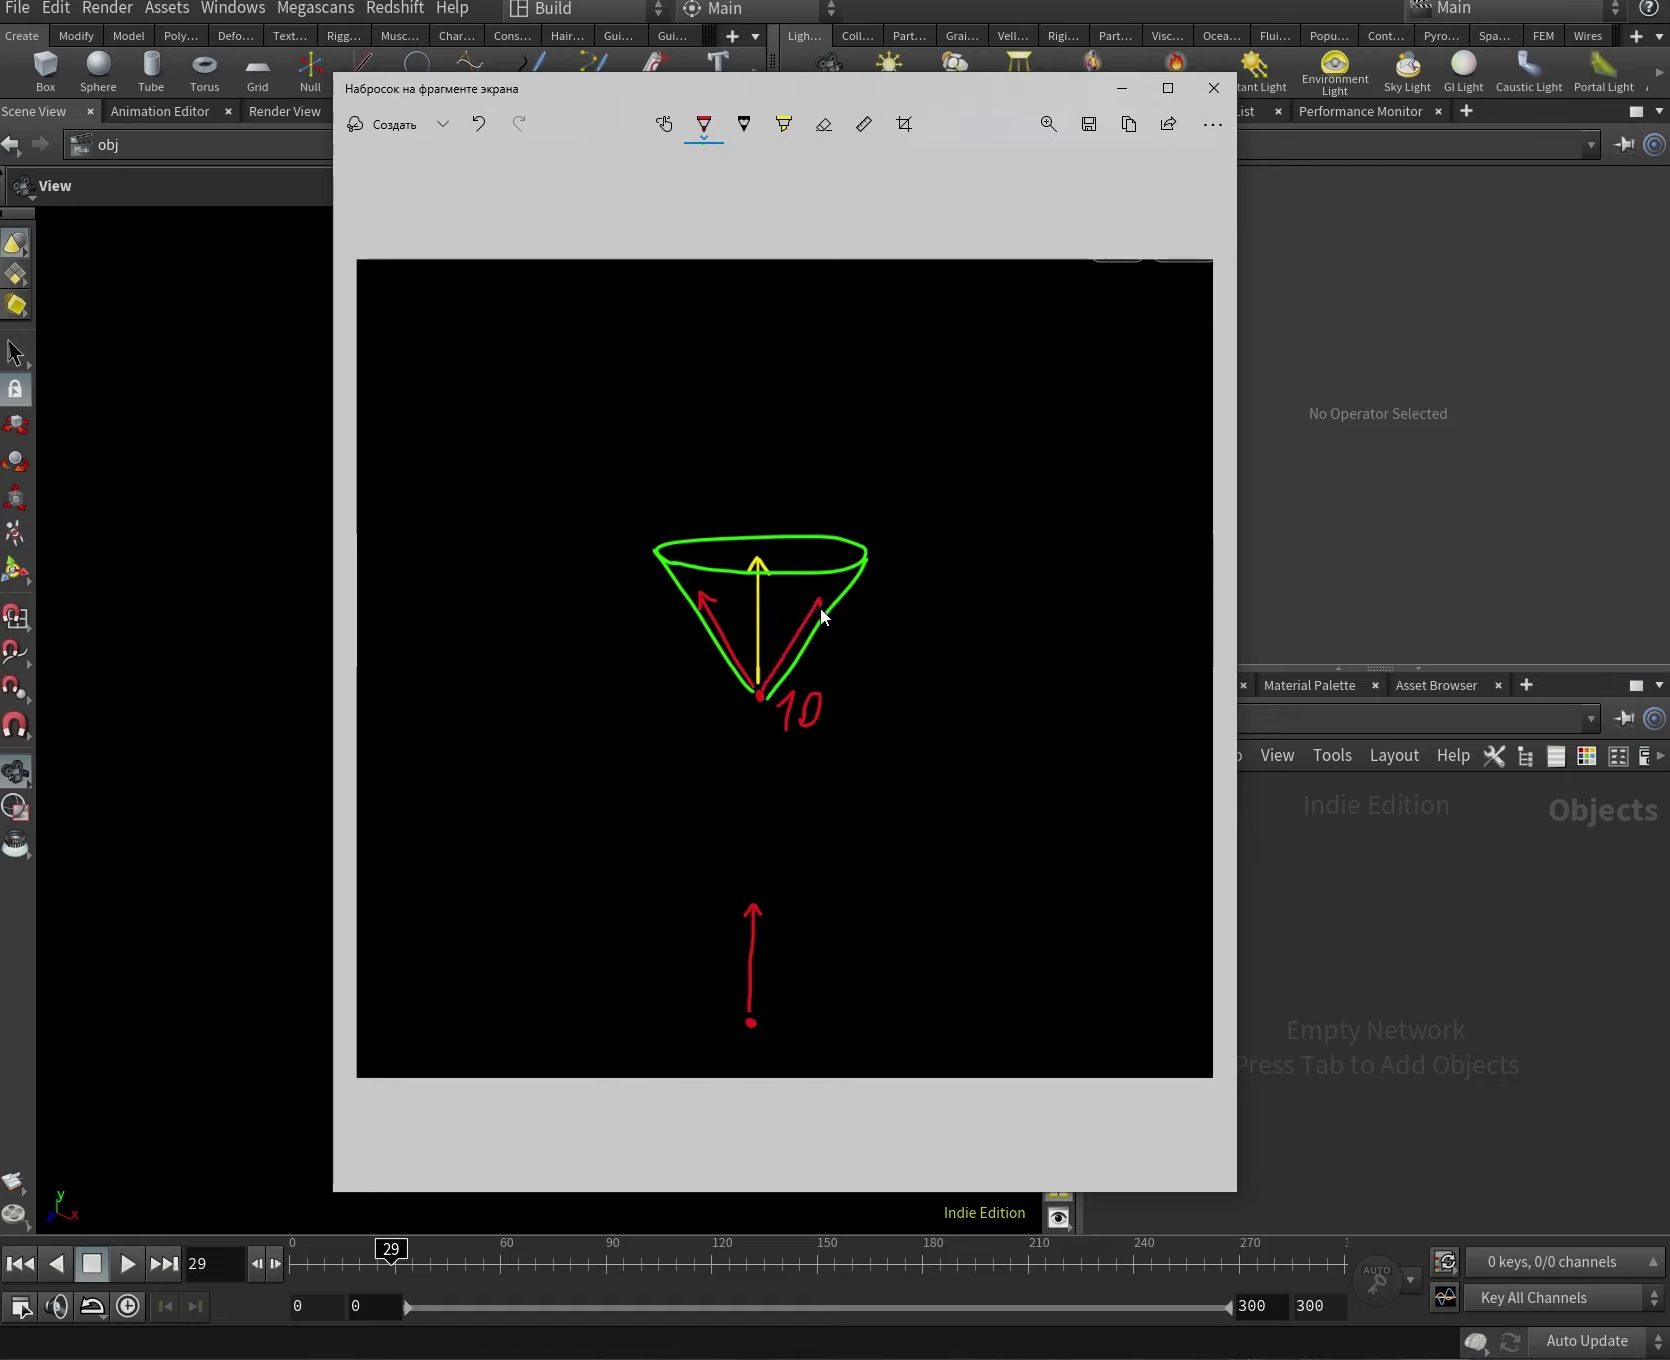
key(ctrl+z)
key(ctrl+z)
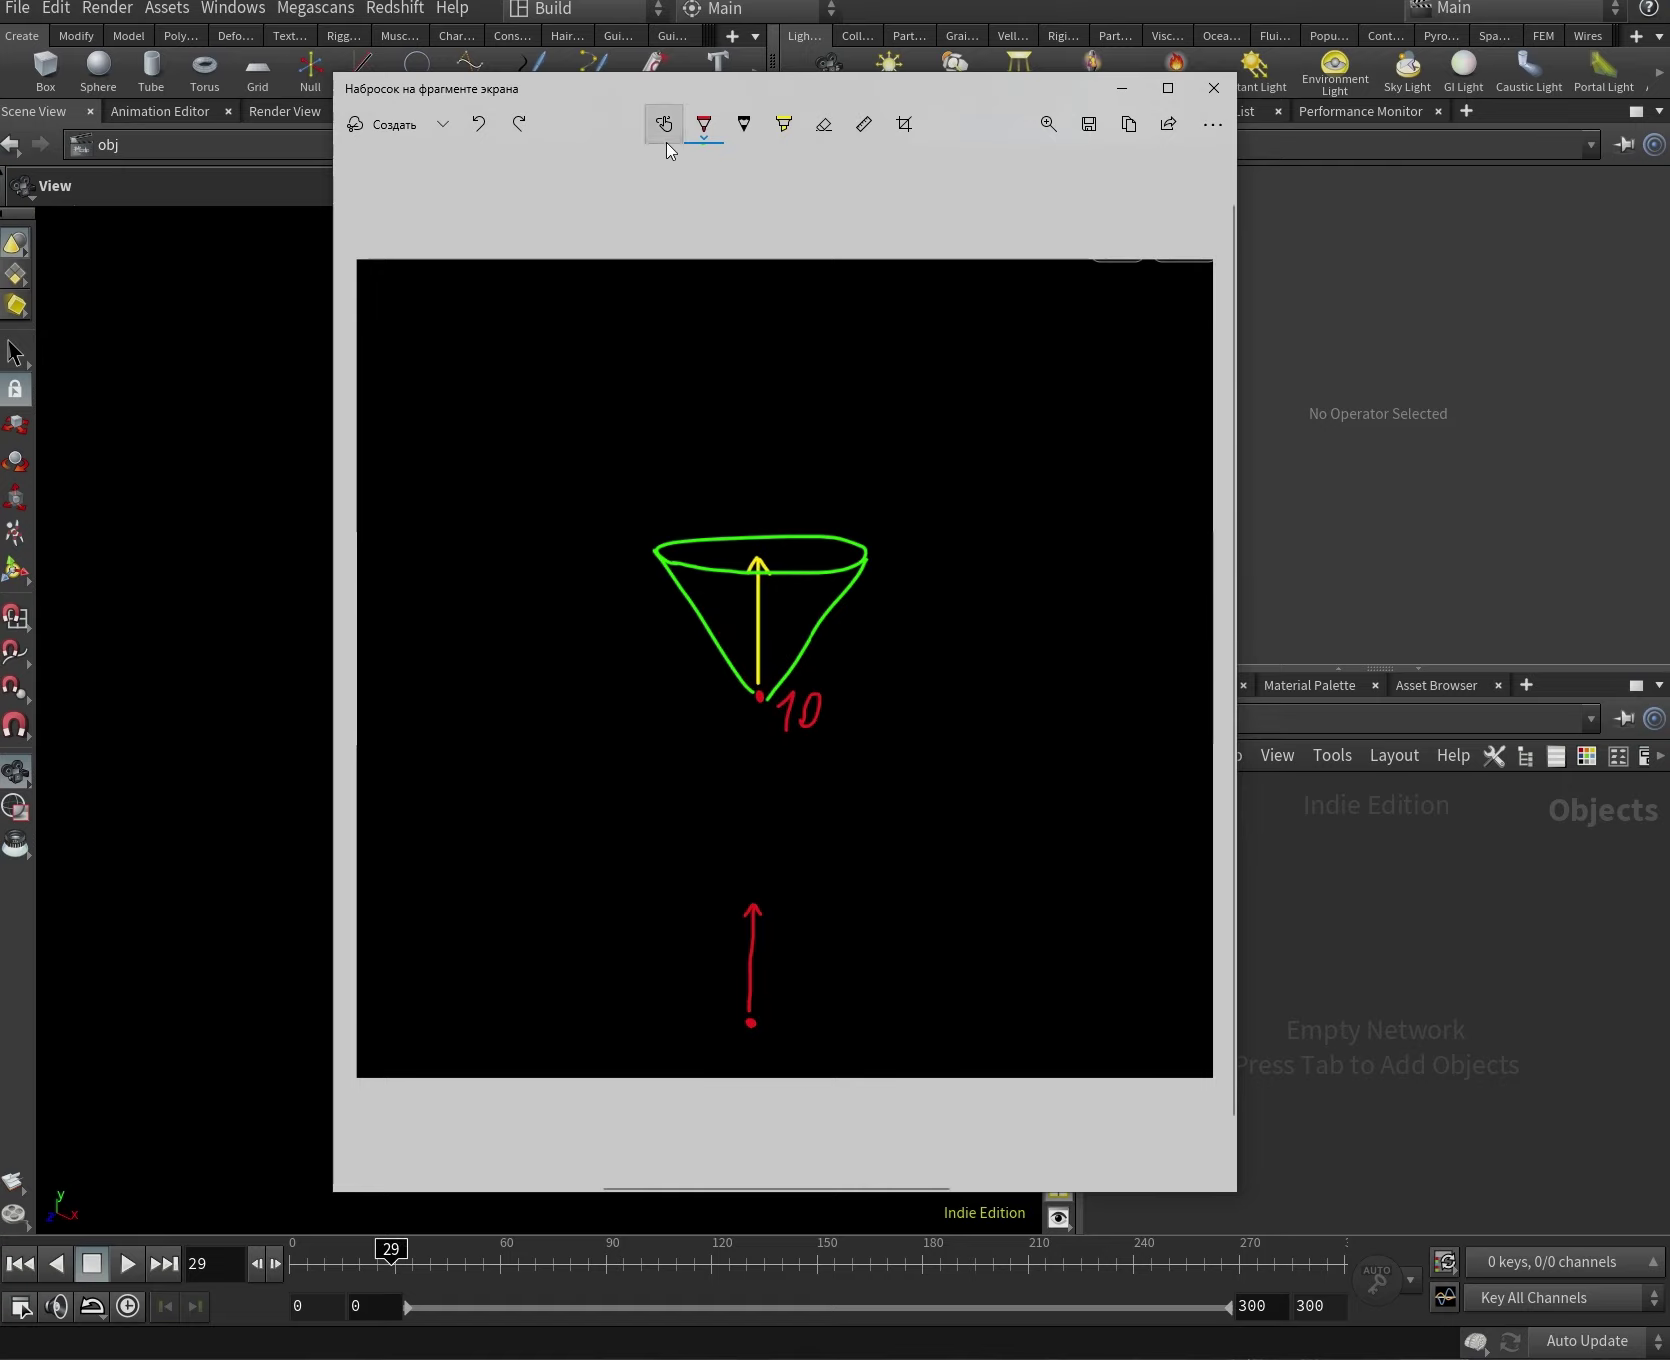
Mark a red dot at the cone's tip and redraw the red arrow along its left edge.
click(704, 124)
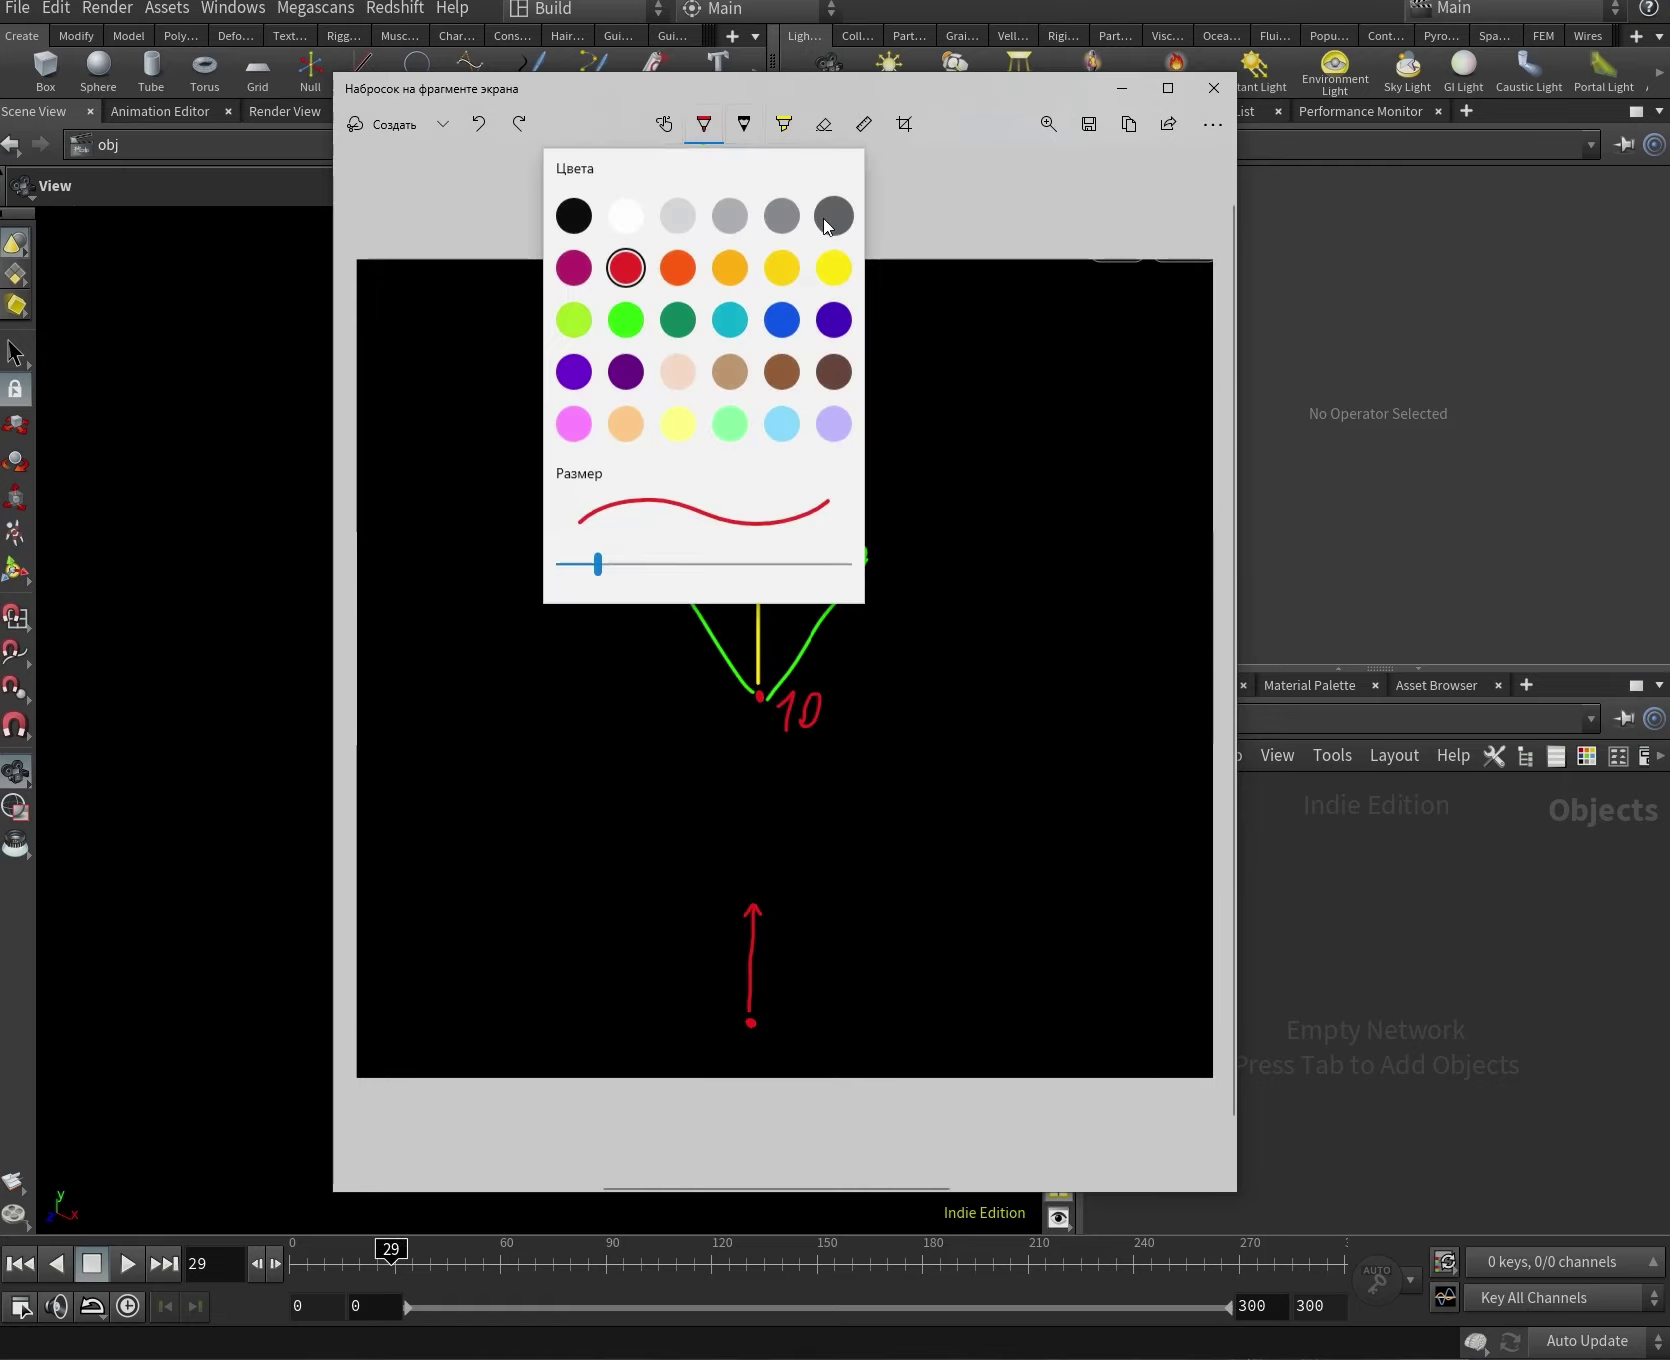
click(712, 376)
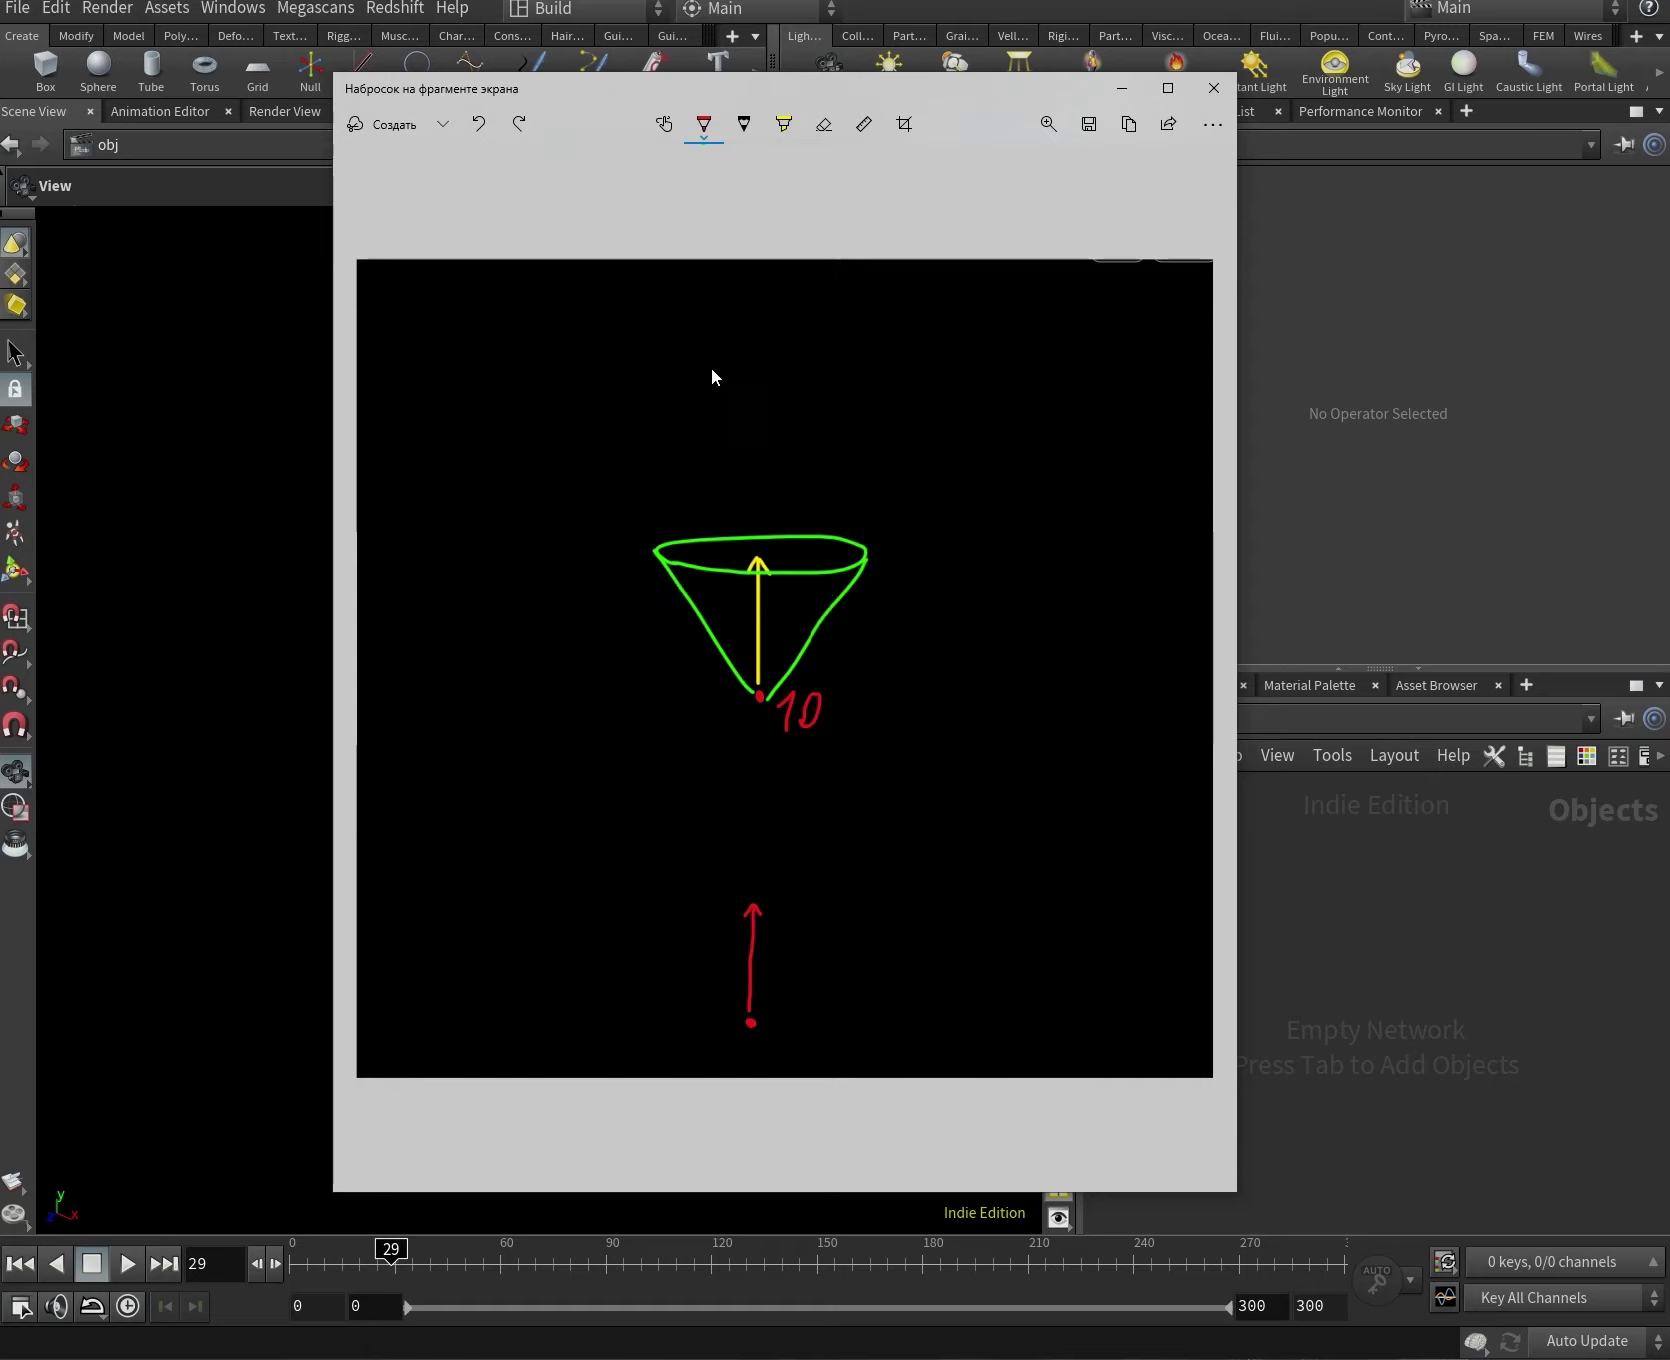
click(757, 697)
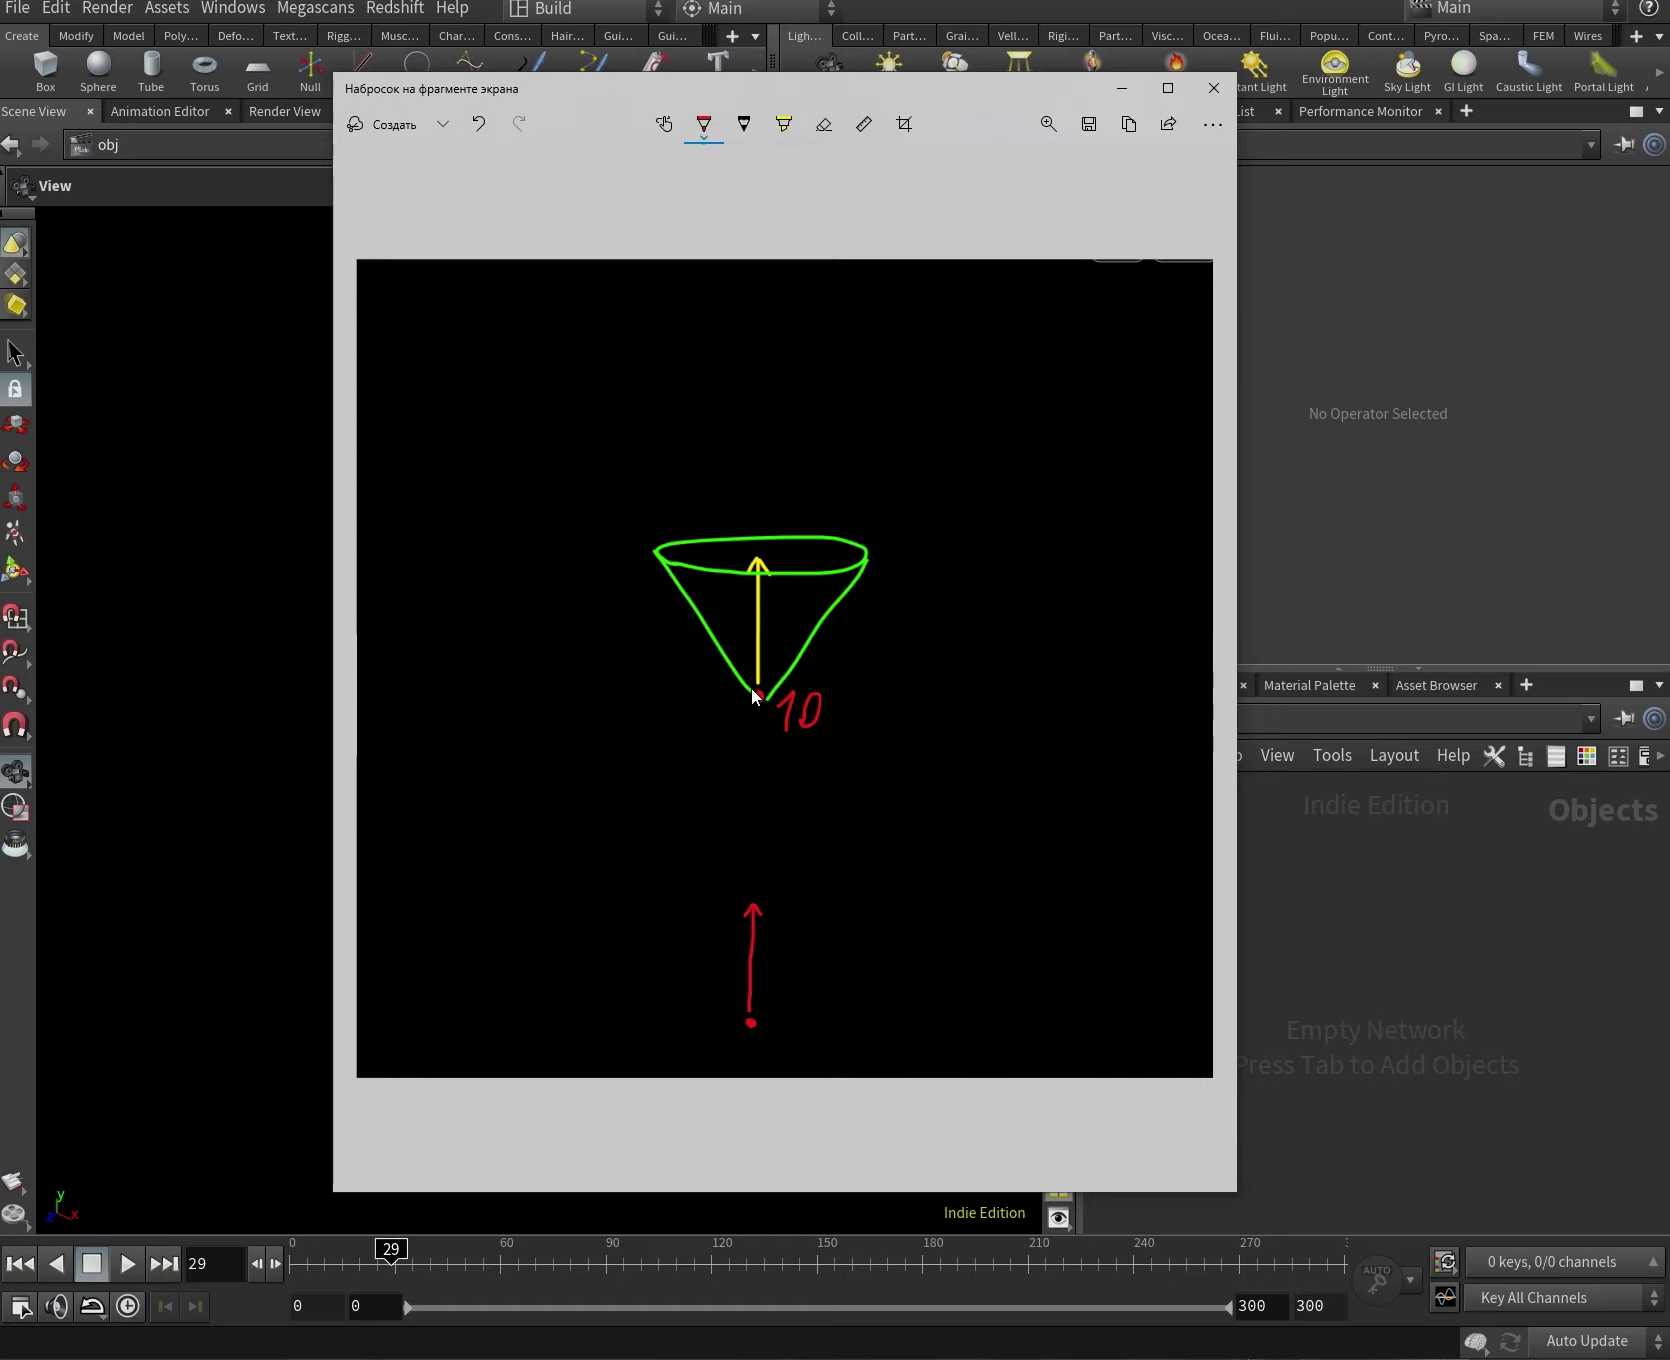
drag(756, 696, 700, 613)
key(ctrl+z)
mouse_move(757, 695)
mouse_down()
mouse_move(620, 476)
mouse_move(597, 490)
mouse_up()
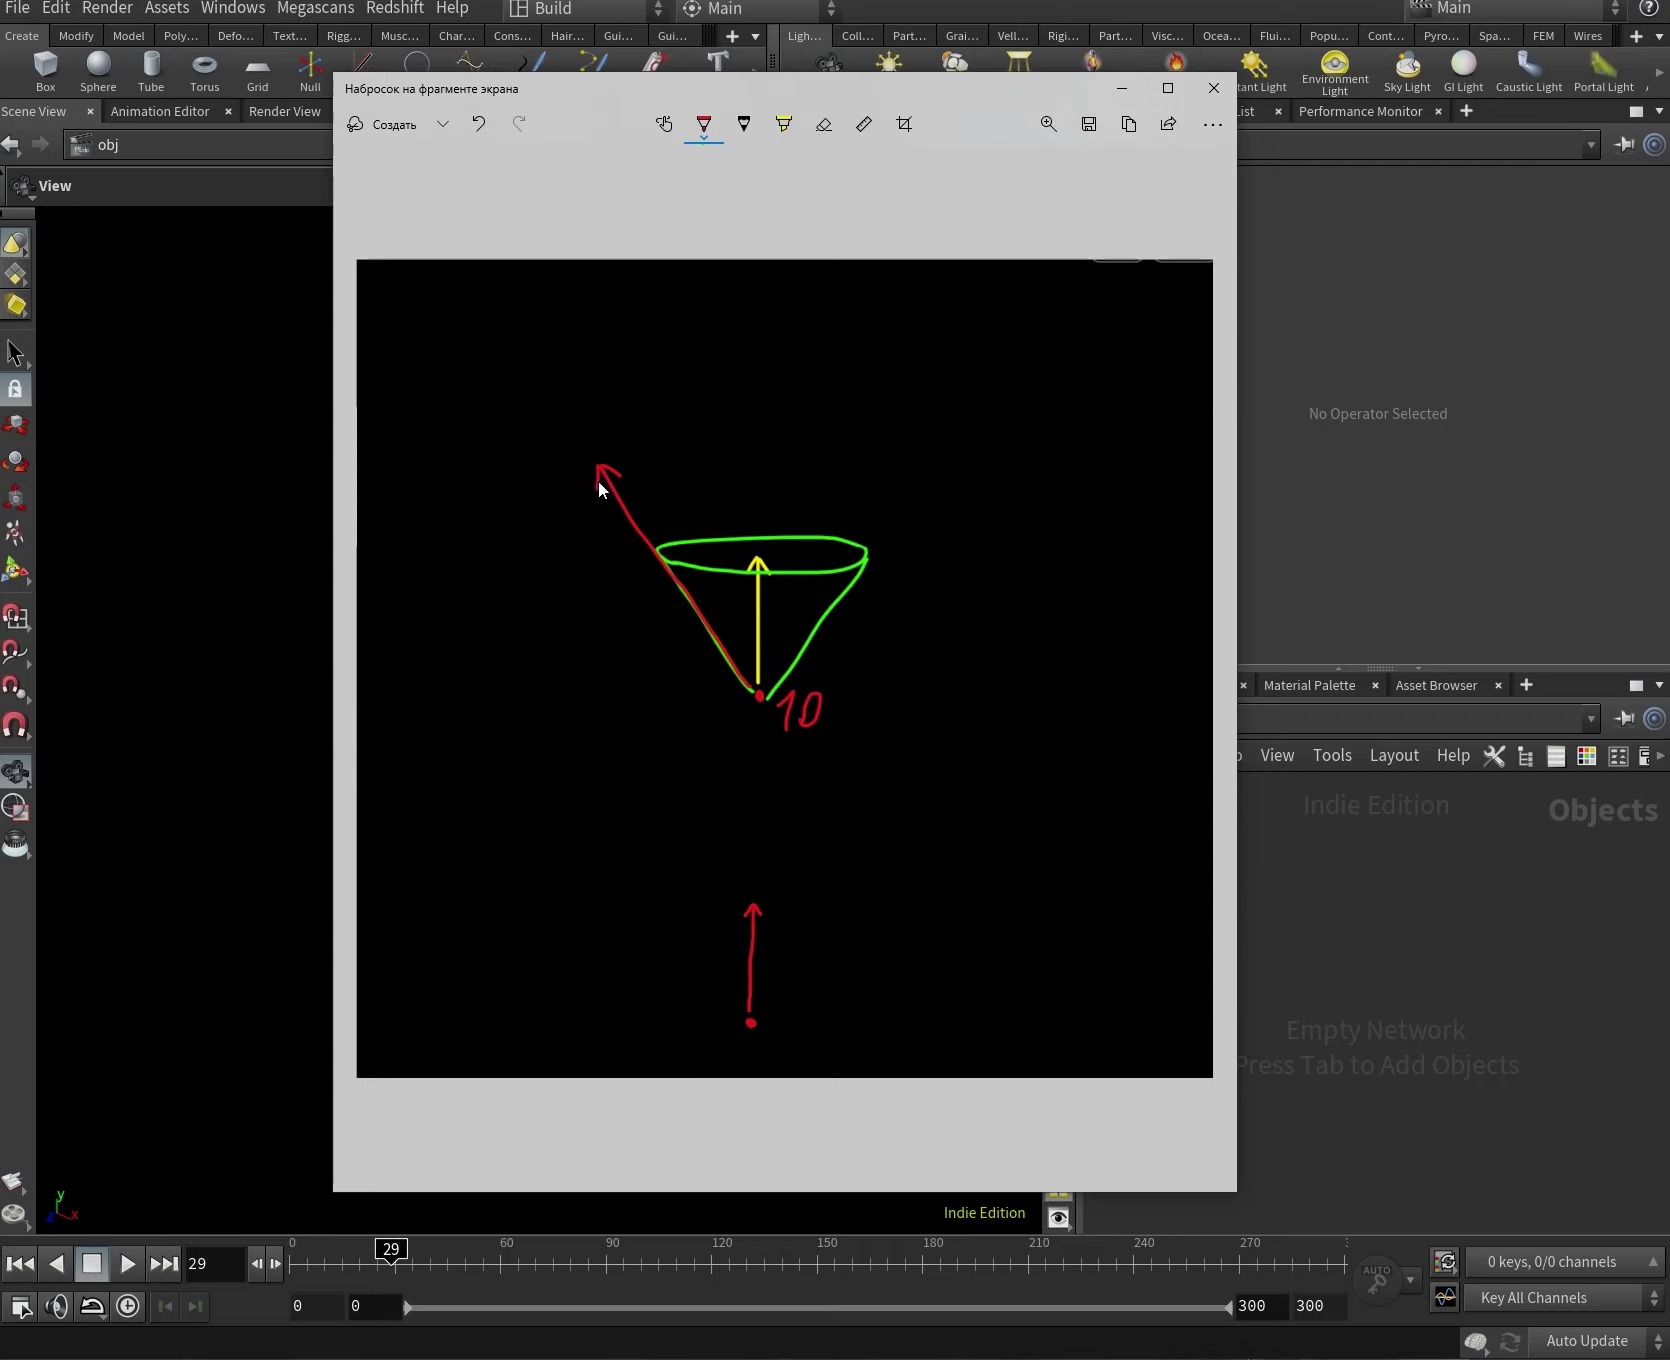
click(705, 127)
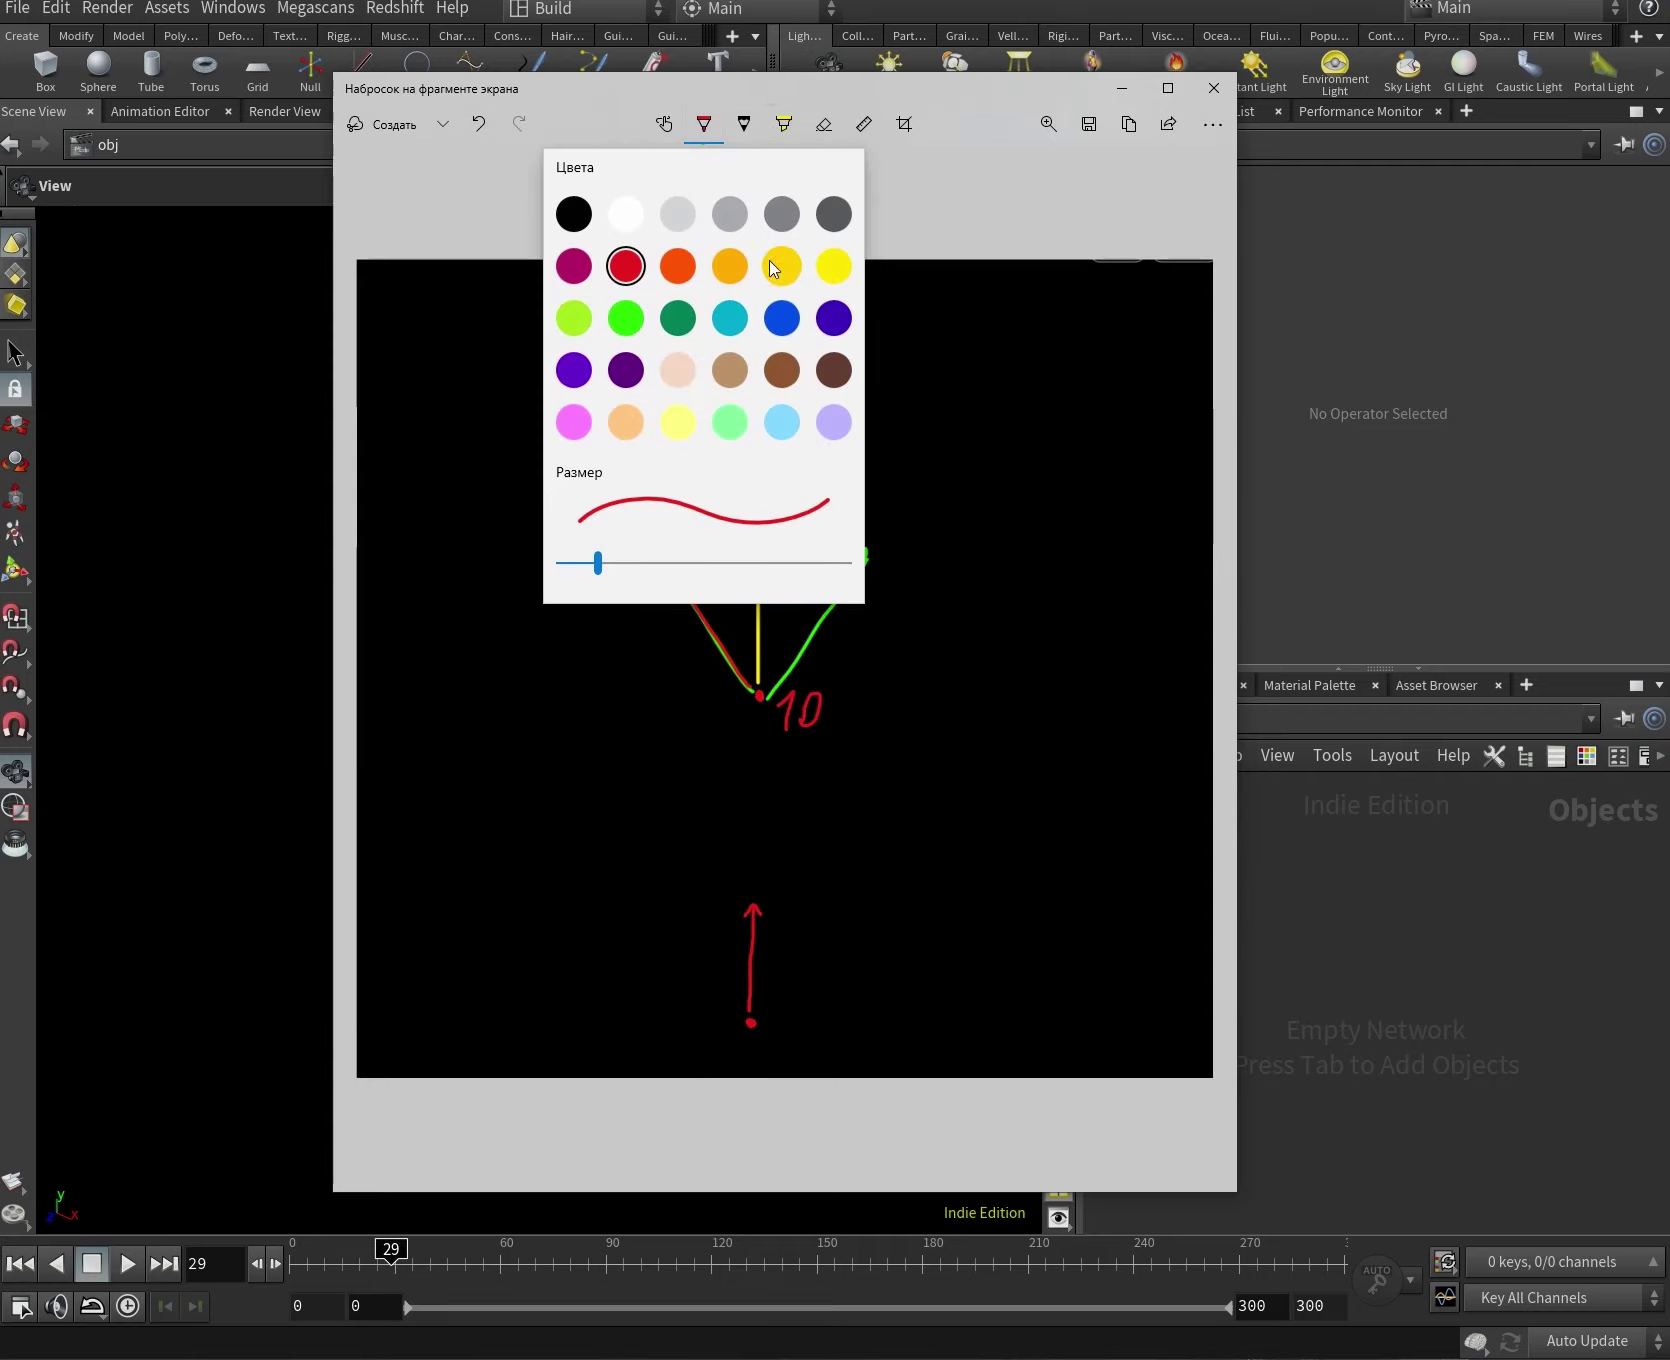
Draw a blue arrow up-right from the cone's tip extending past its rim.
click(734, 318)
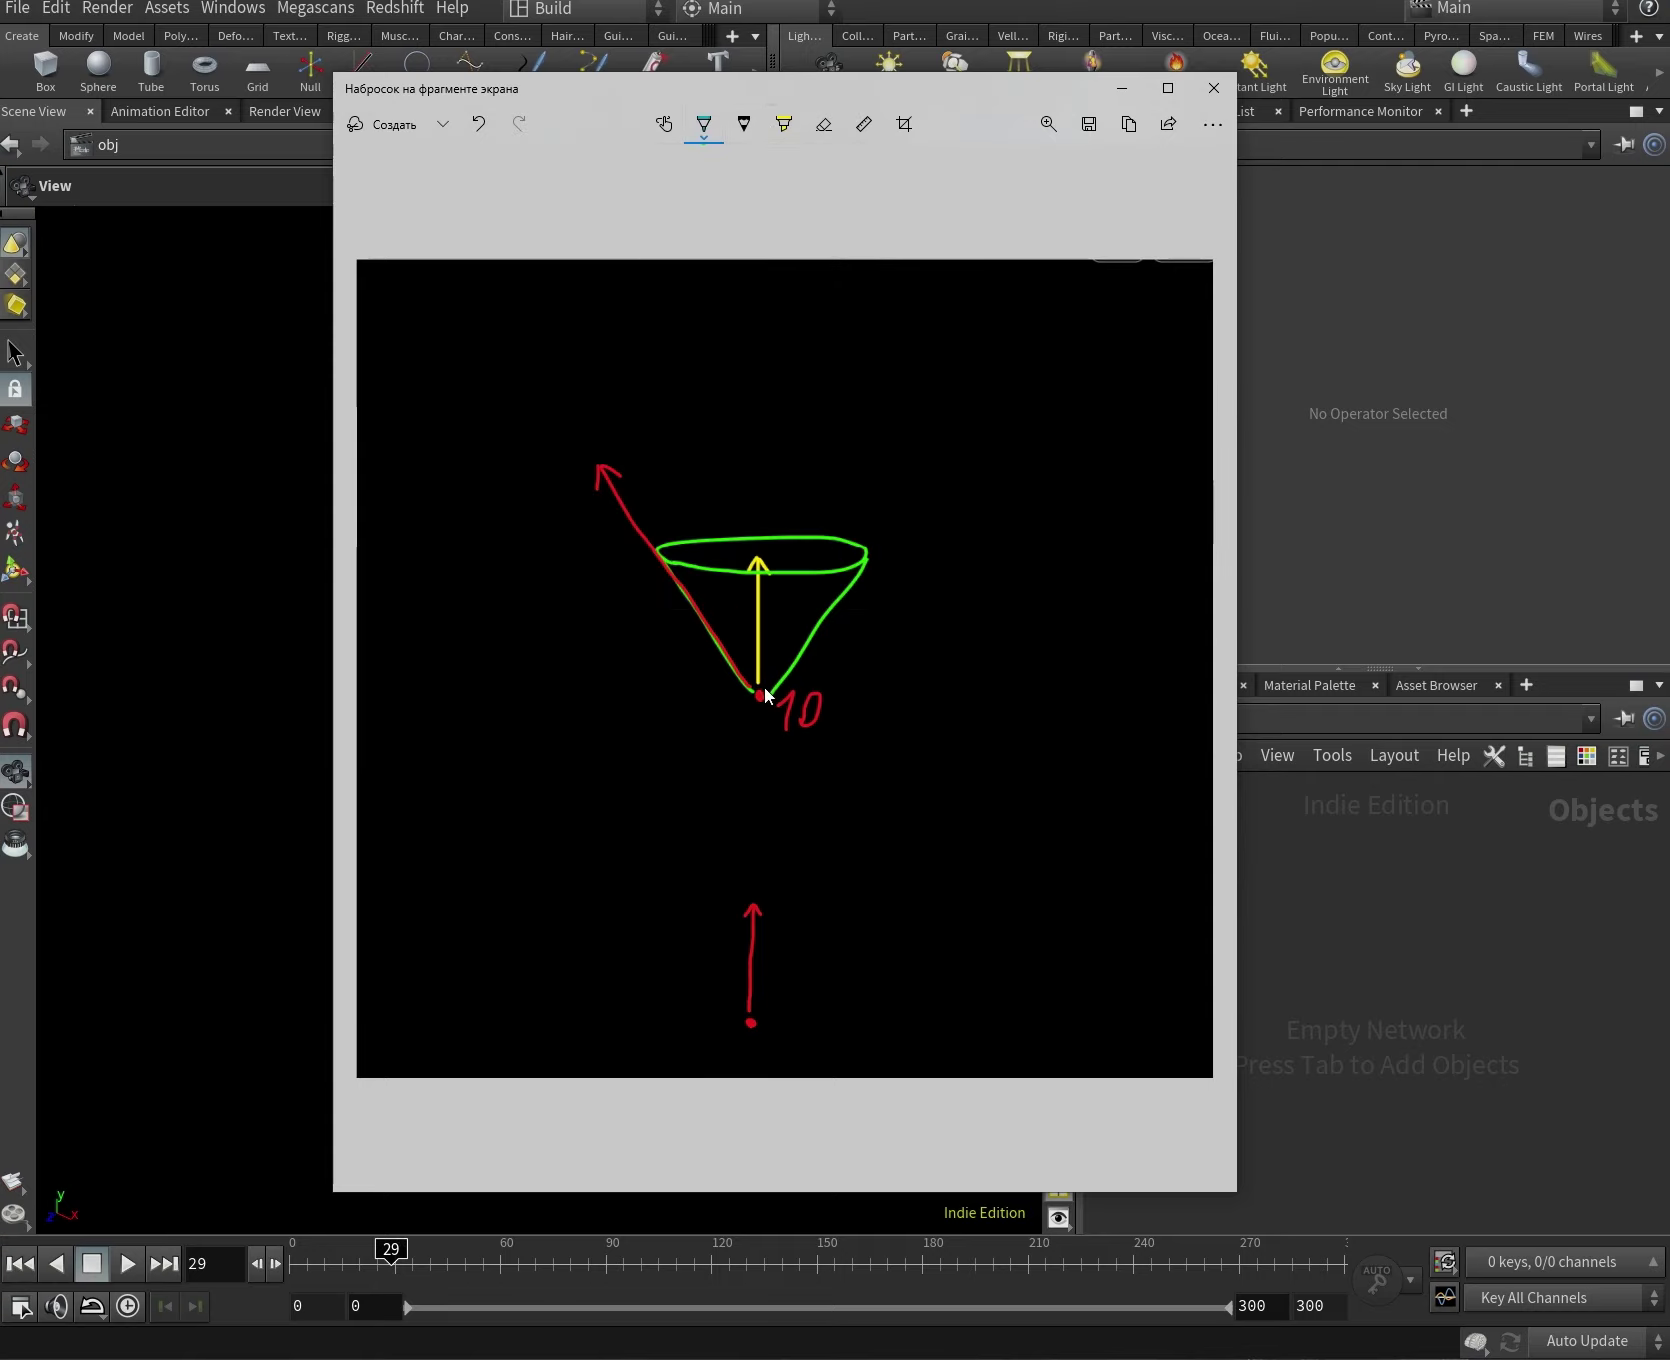
drag(763, 690, 777, 662)
mouse_move(804, 578)
mouse_down()
mouse_move(853, 471)
mouse_move(855, 492)
mouse_move(851, 469)
mouse_move(831, 496)
mouse_up()
key(ctrl+z)
key(ctrl+y)
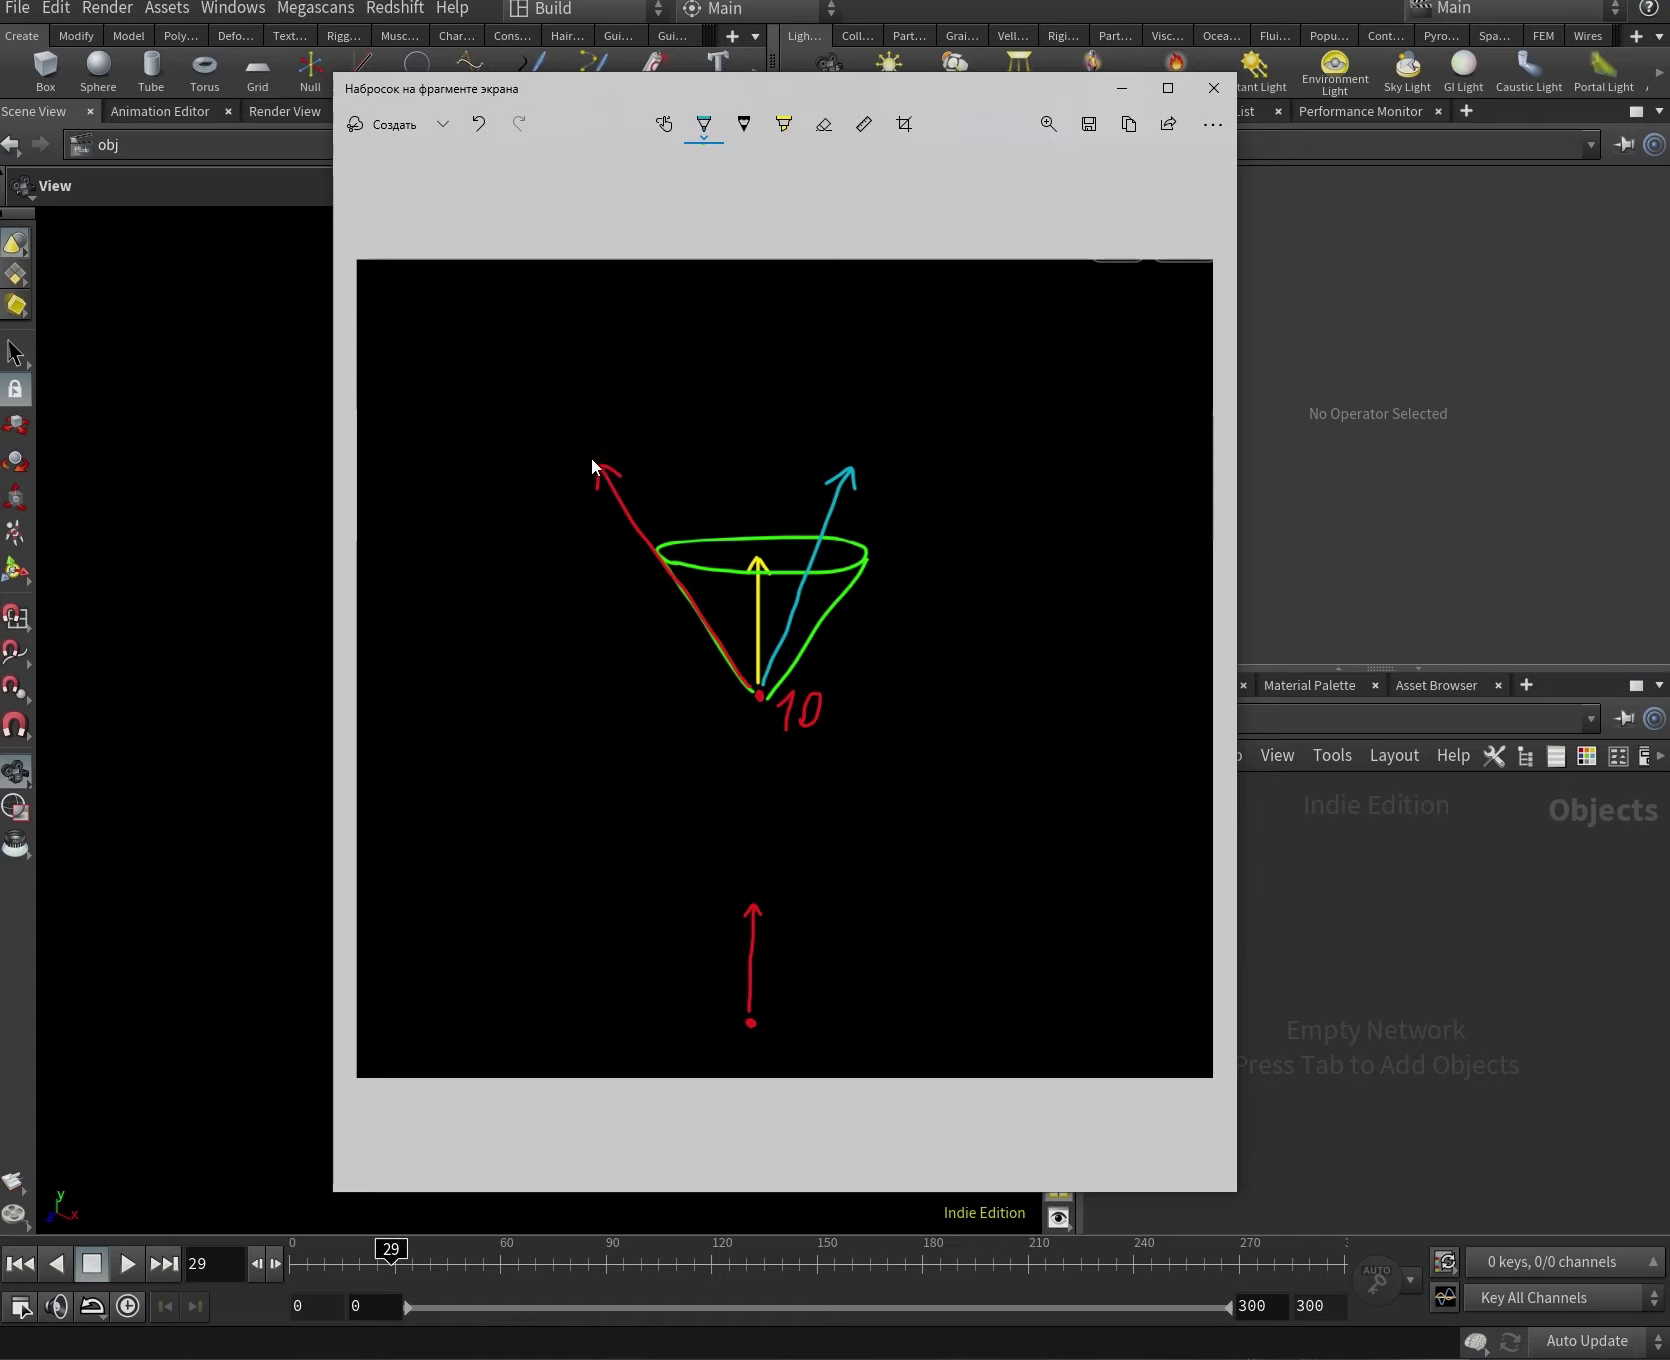
Extend the red arrow further up-left and the blue arrow upward, capping it with a dot.
click(705, 126)
click(626, 266)
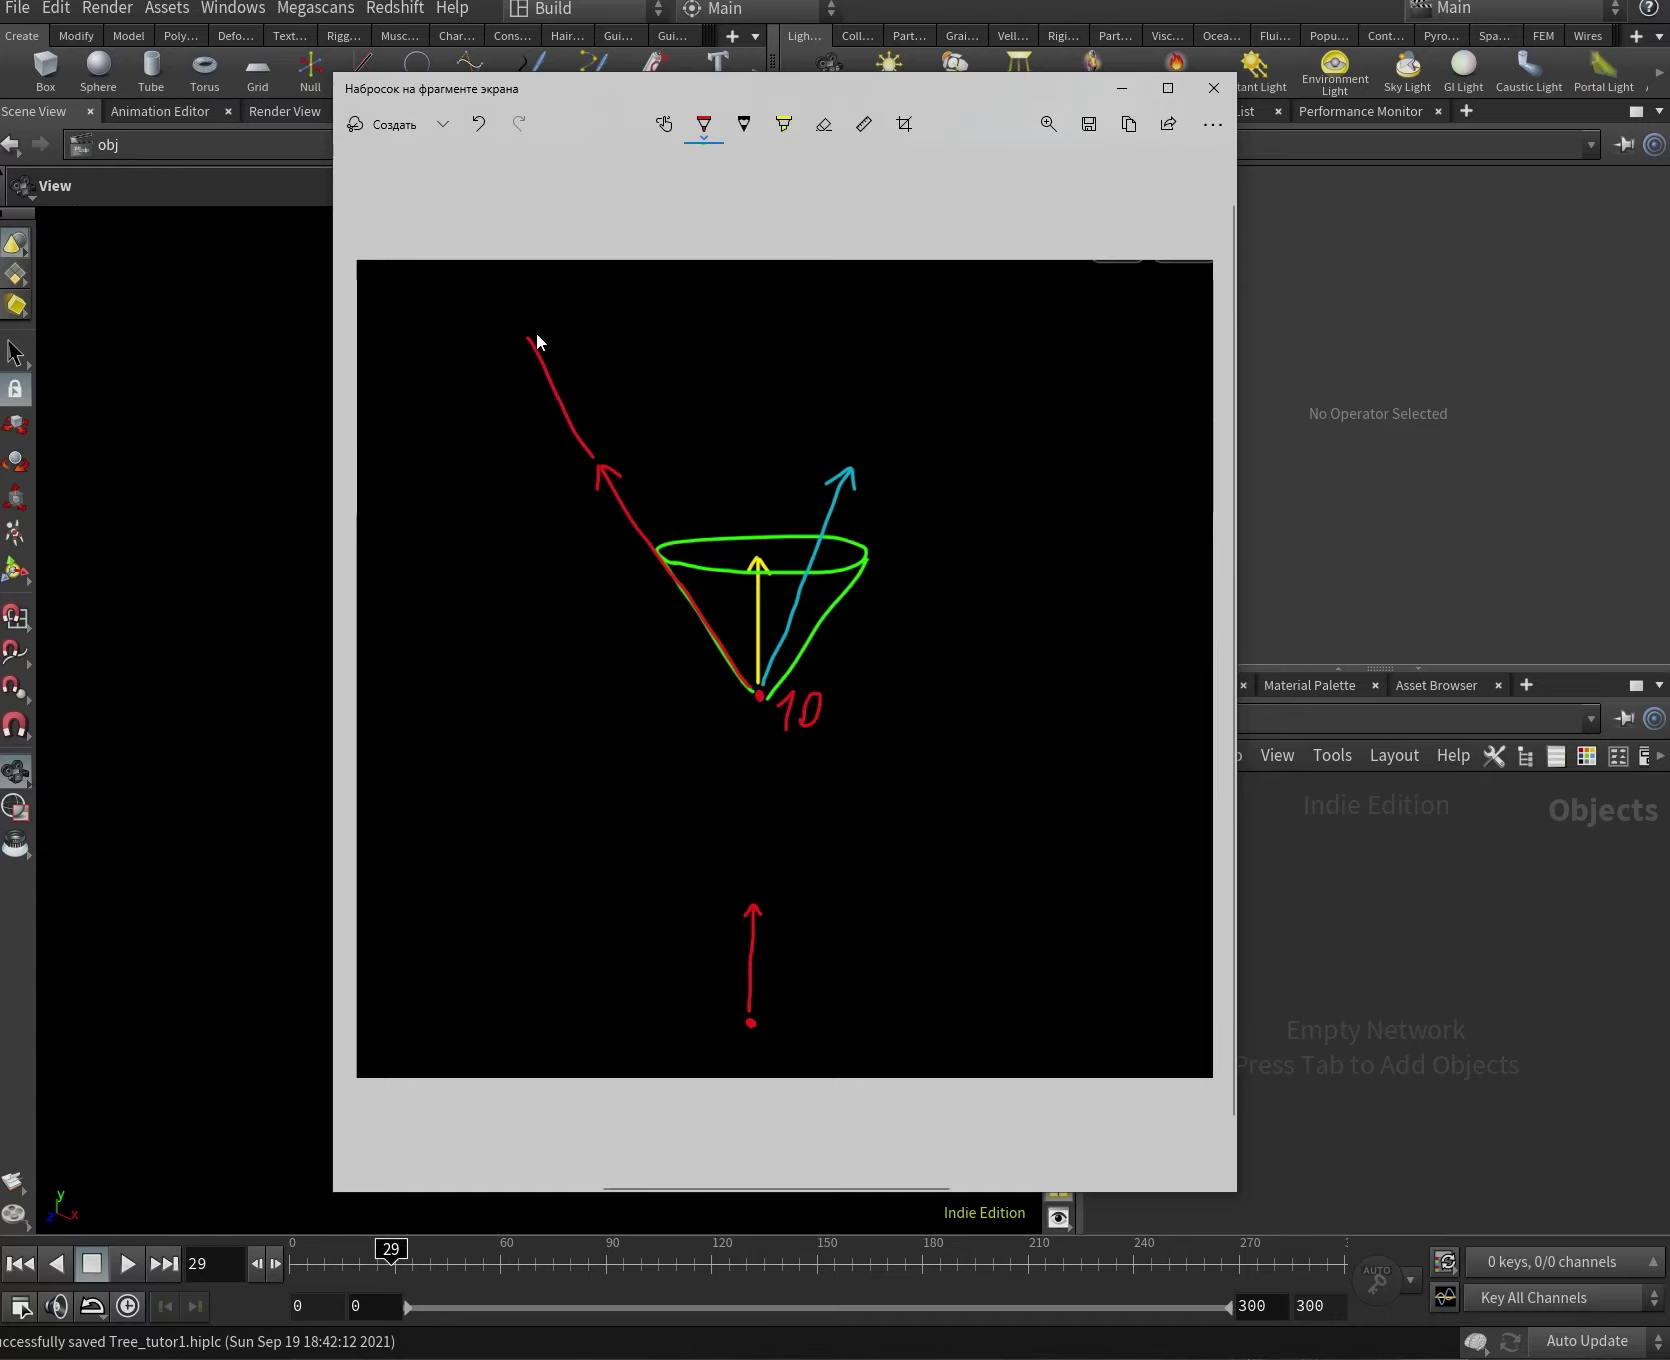
drag(524, 337, 524, 345)
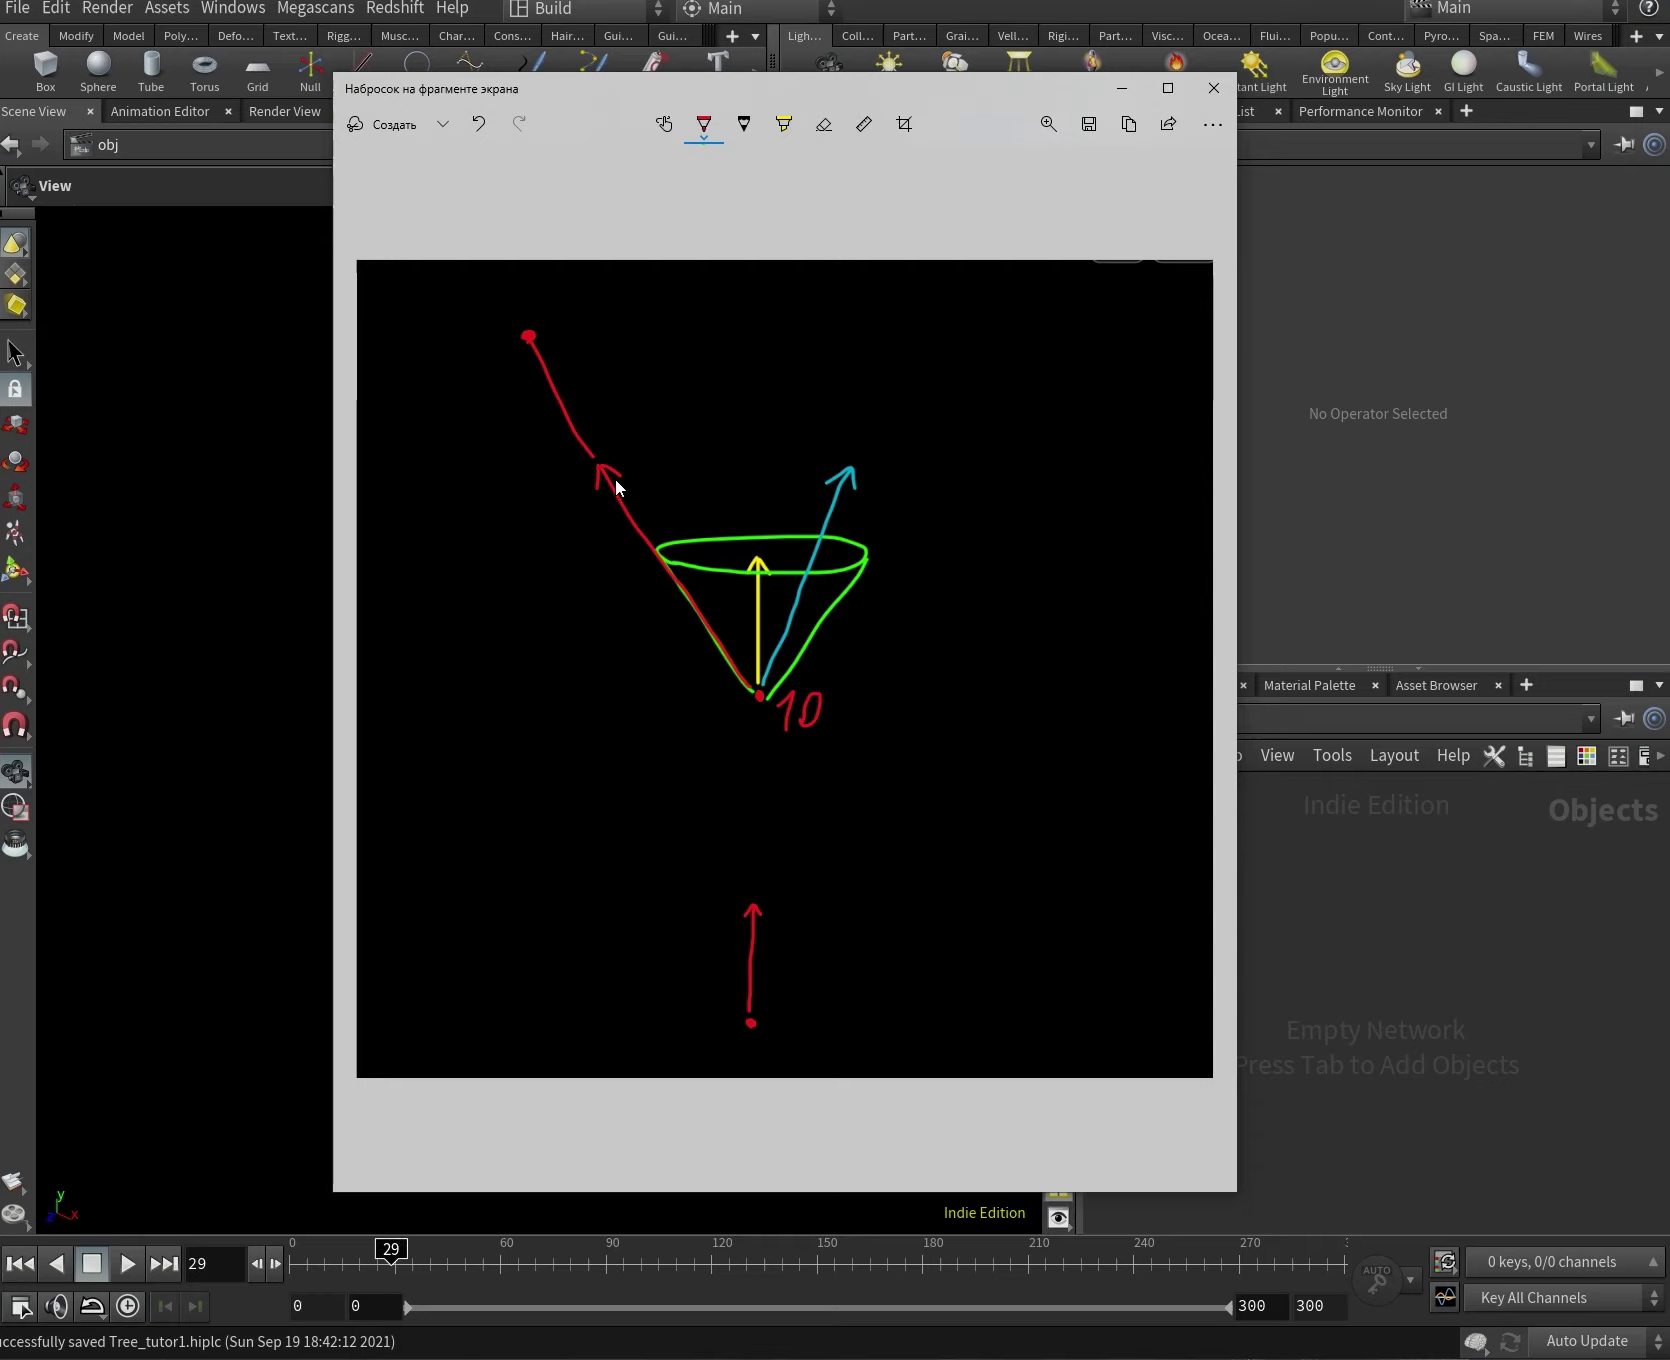
click(704, 124)
click(782, 318)
drag(852, 468, 862, 410)
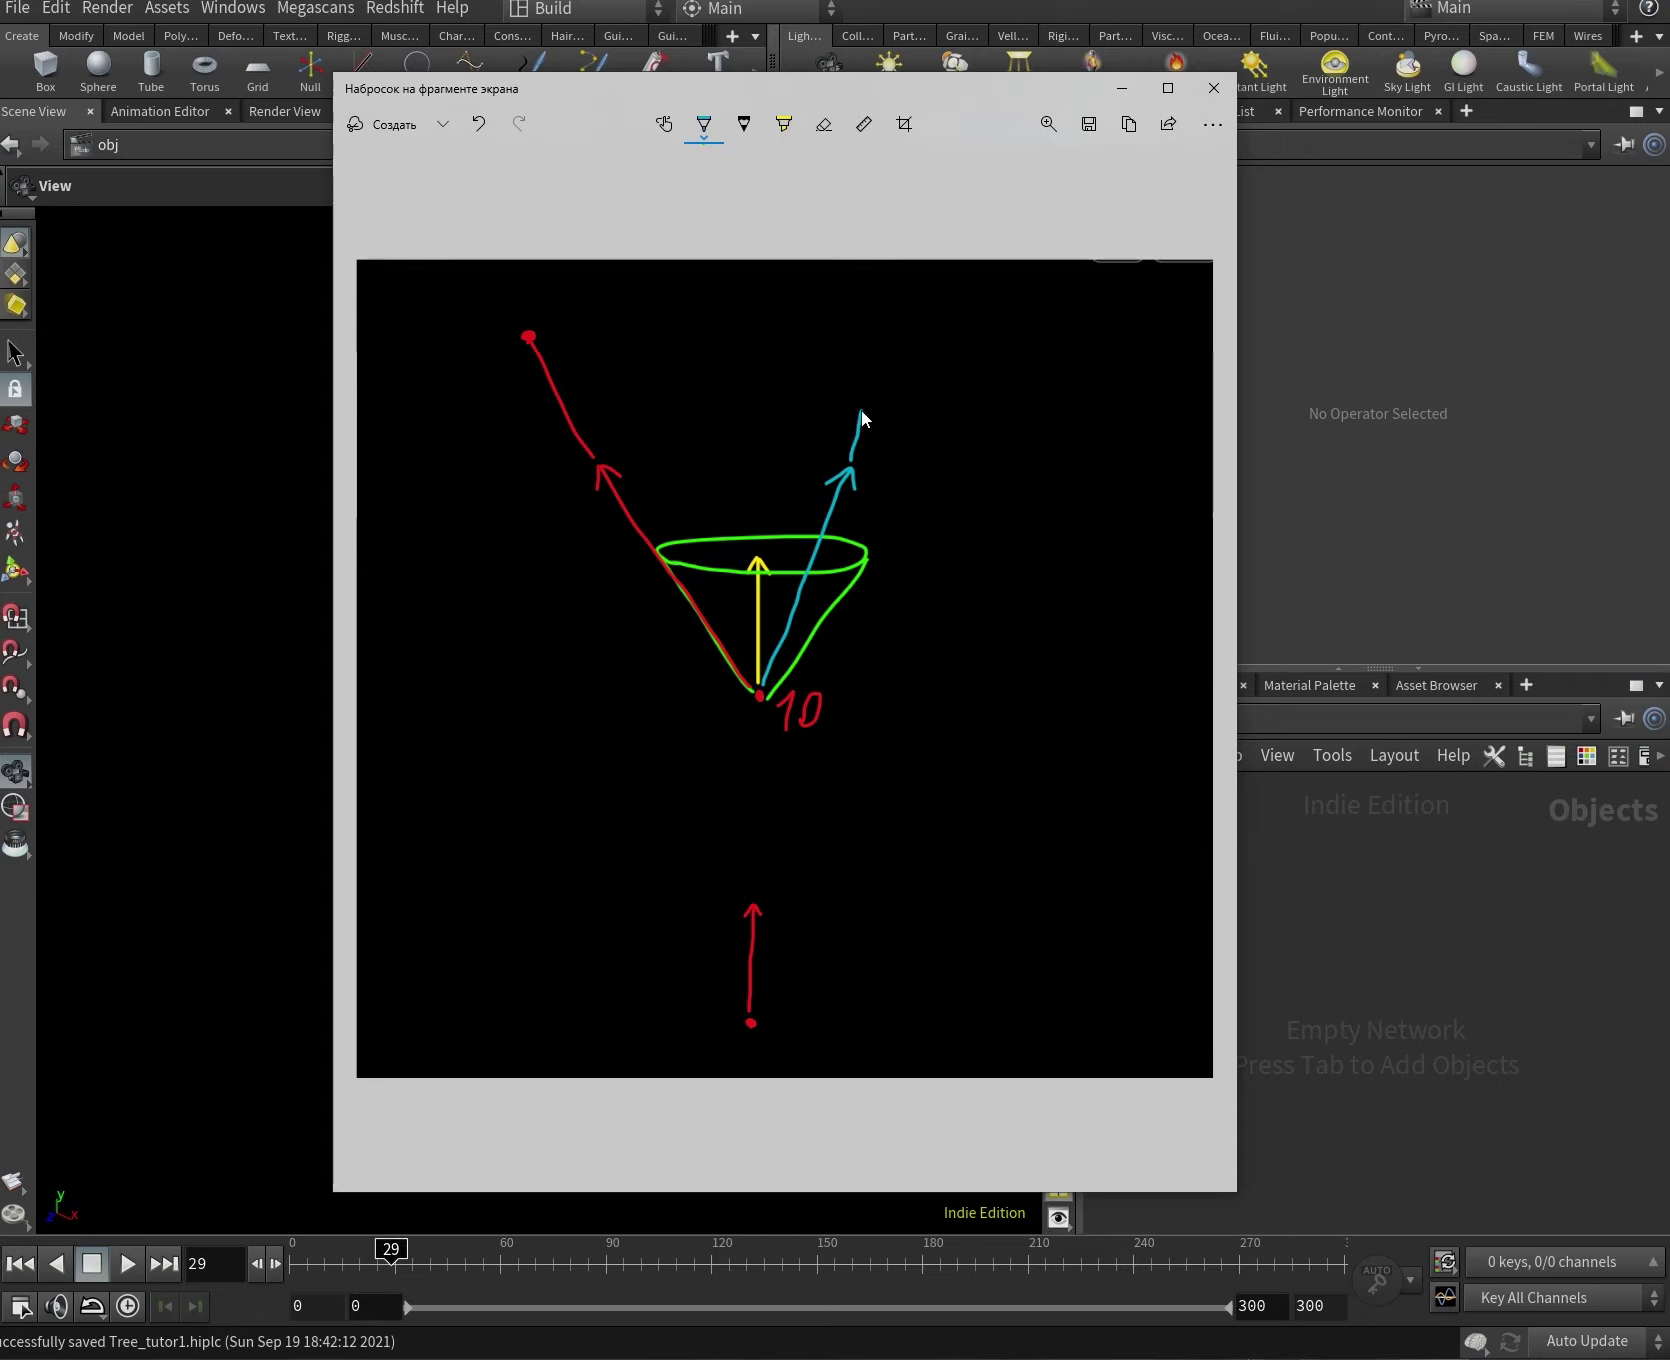
click(859, 409)
In red, write the 20 label beside the red arrow's end dot.
click(704, 124)
click(678, 266)
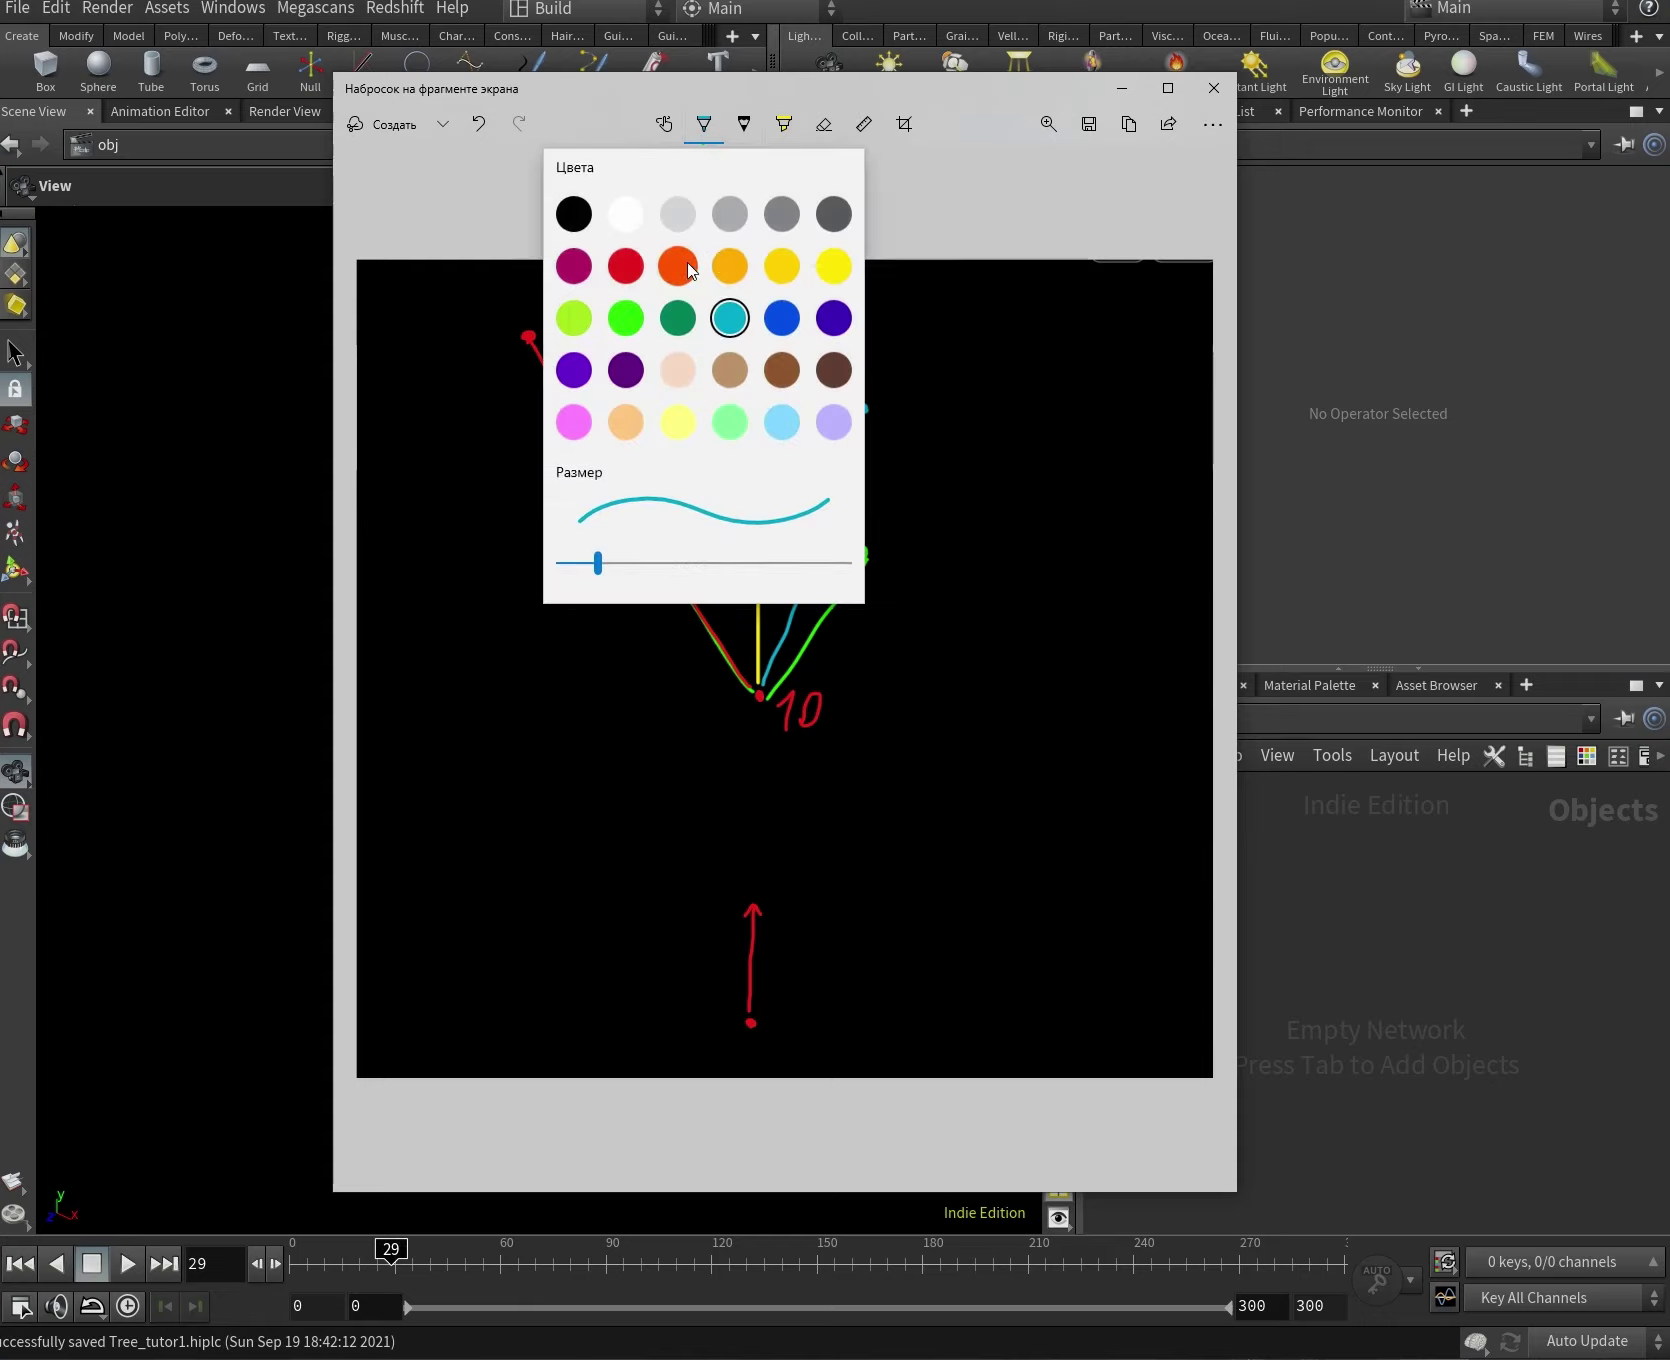
click(704, 124)
click(678, 266)
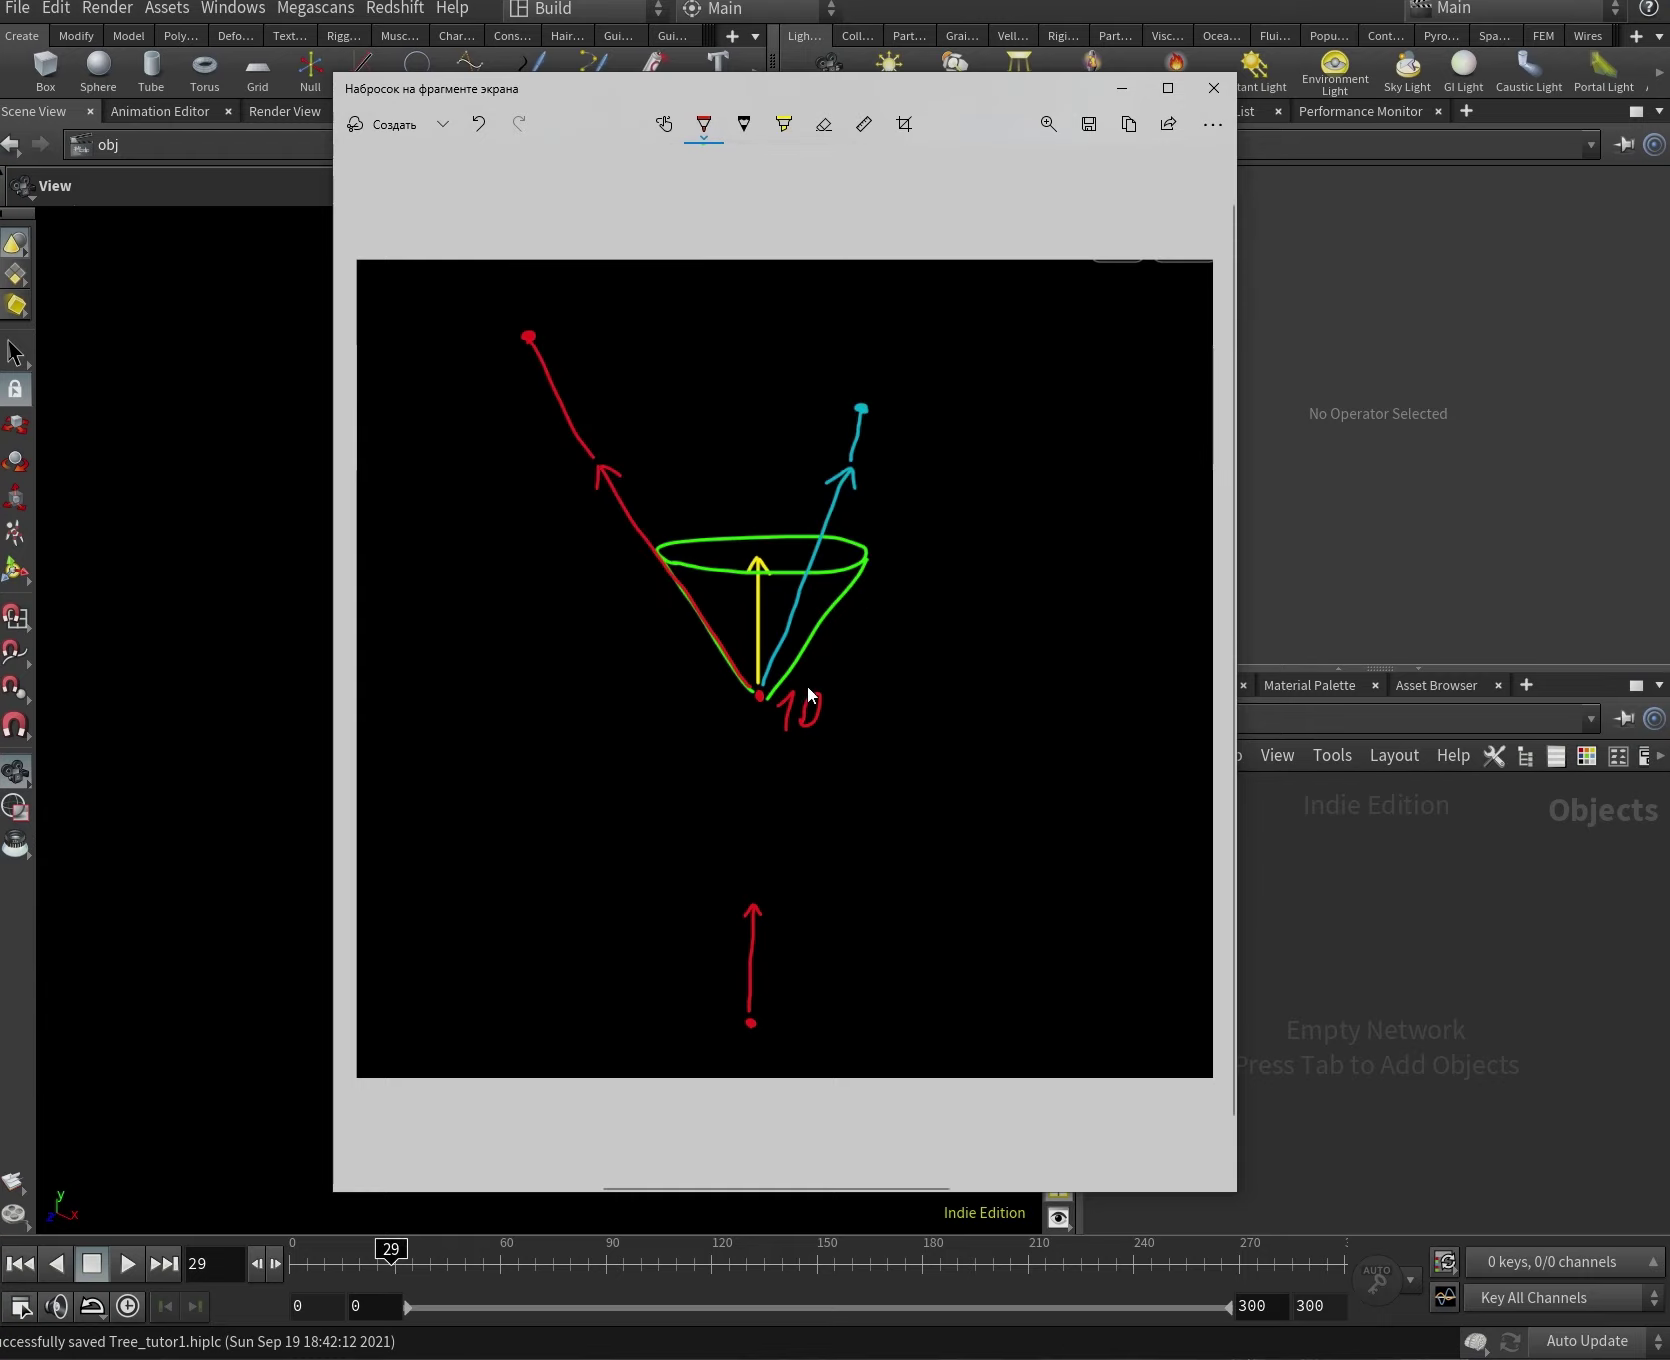
drag(556, 322, 594, 346)
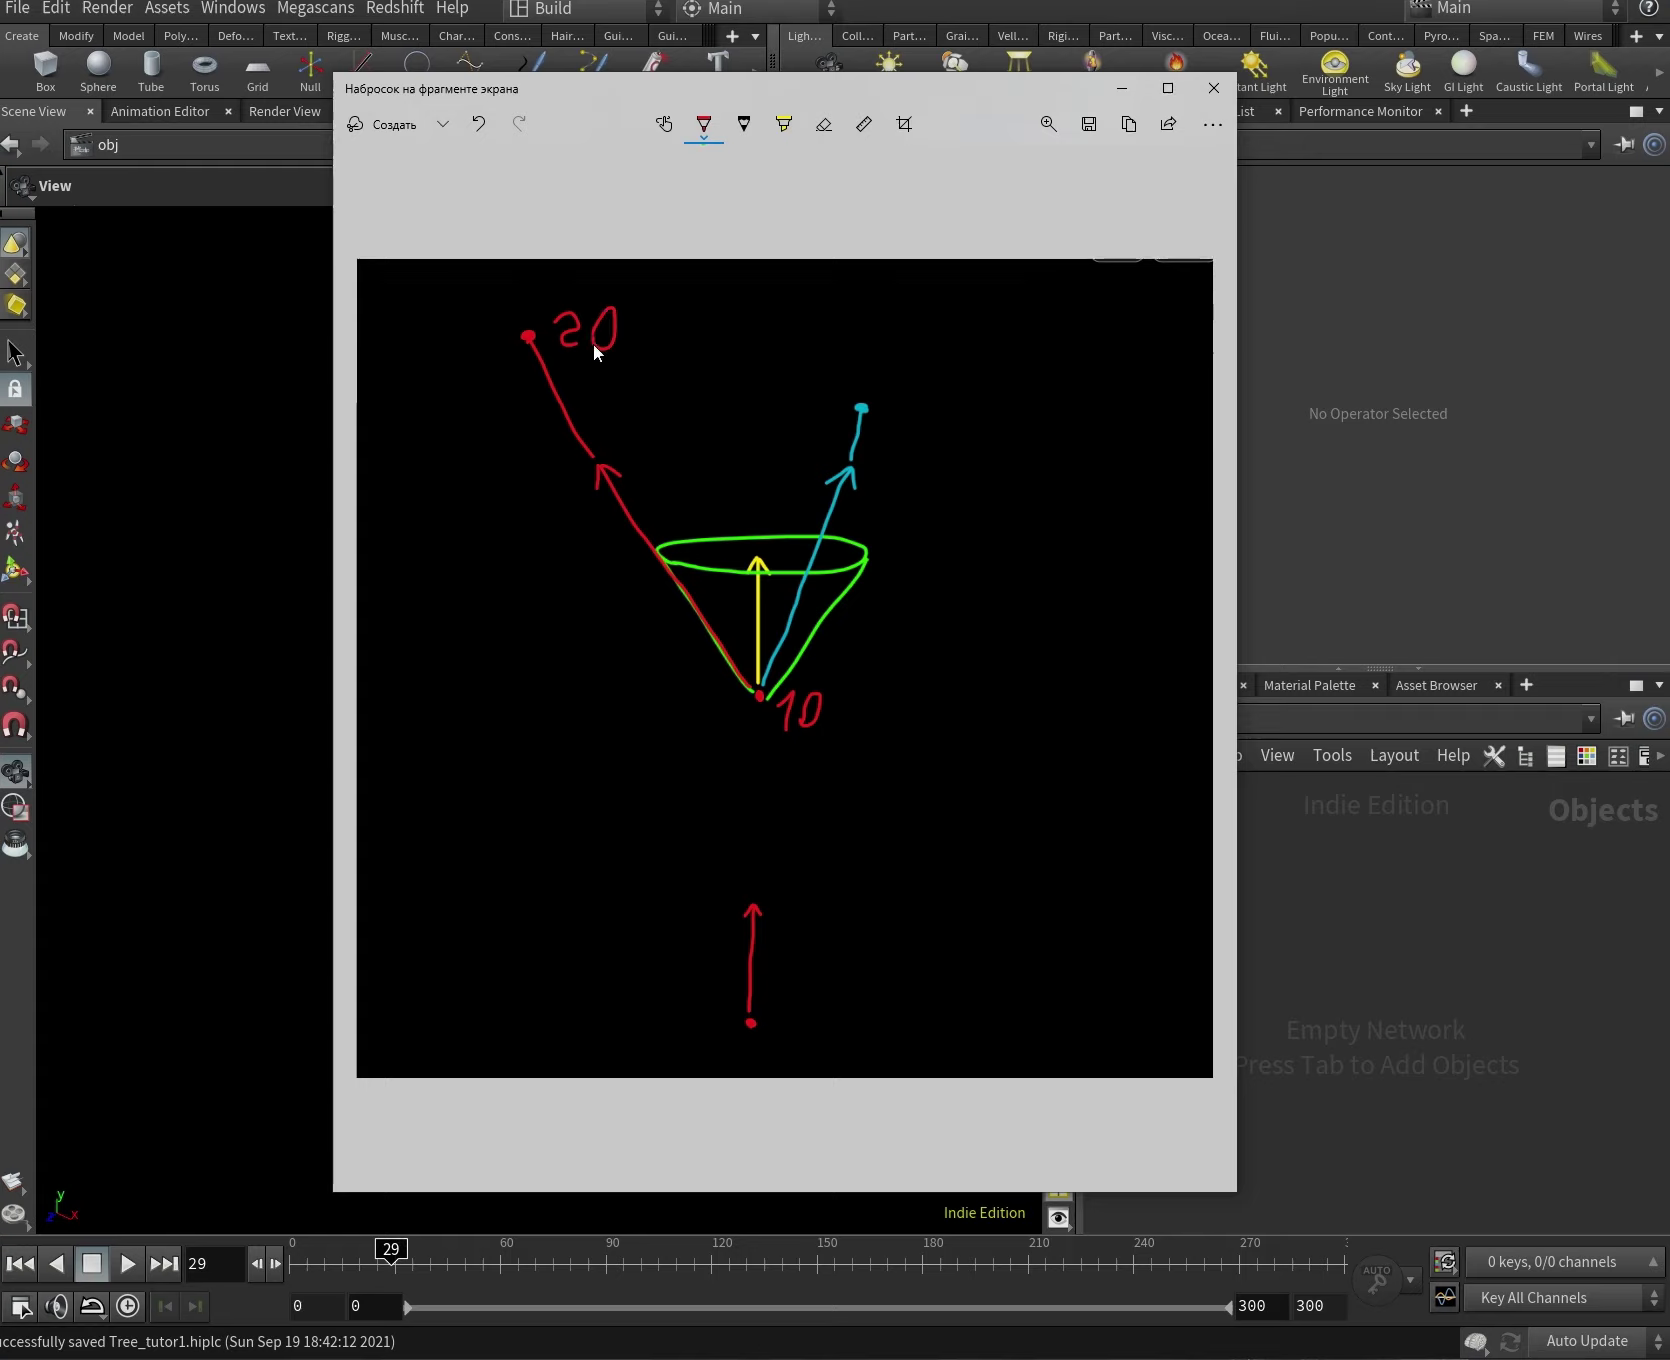
Label the cyan branch tip 15 in blue.
click(704, 123)
click(834, 338)
mouse_move(897, 404)
mouse_down()
mouse_move(905, 423)
mouse_move(922, 391)
mouse_up()
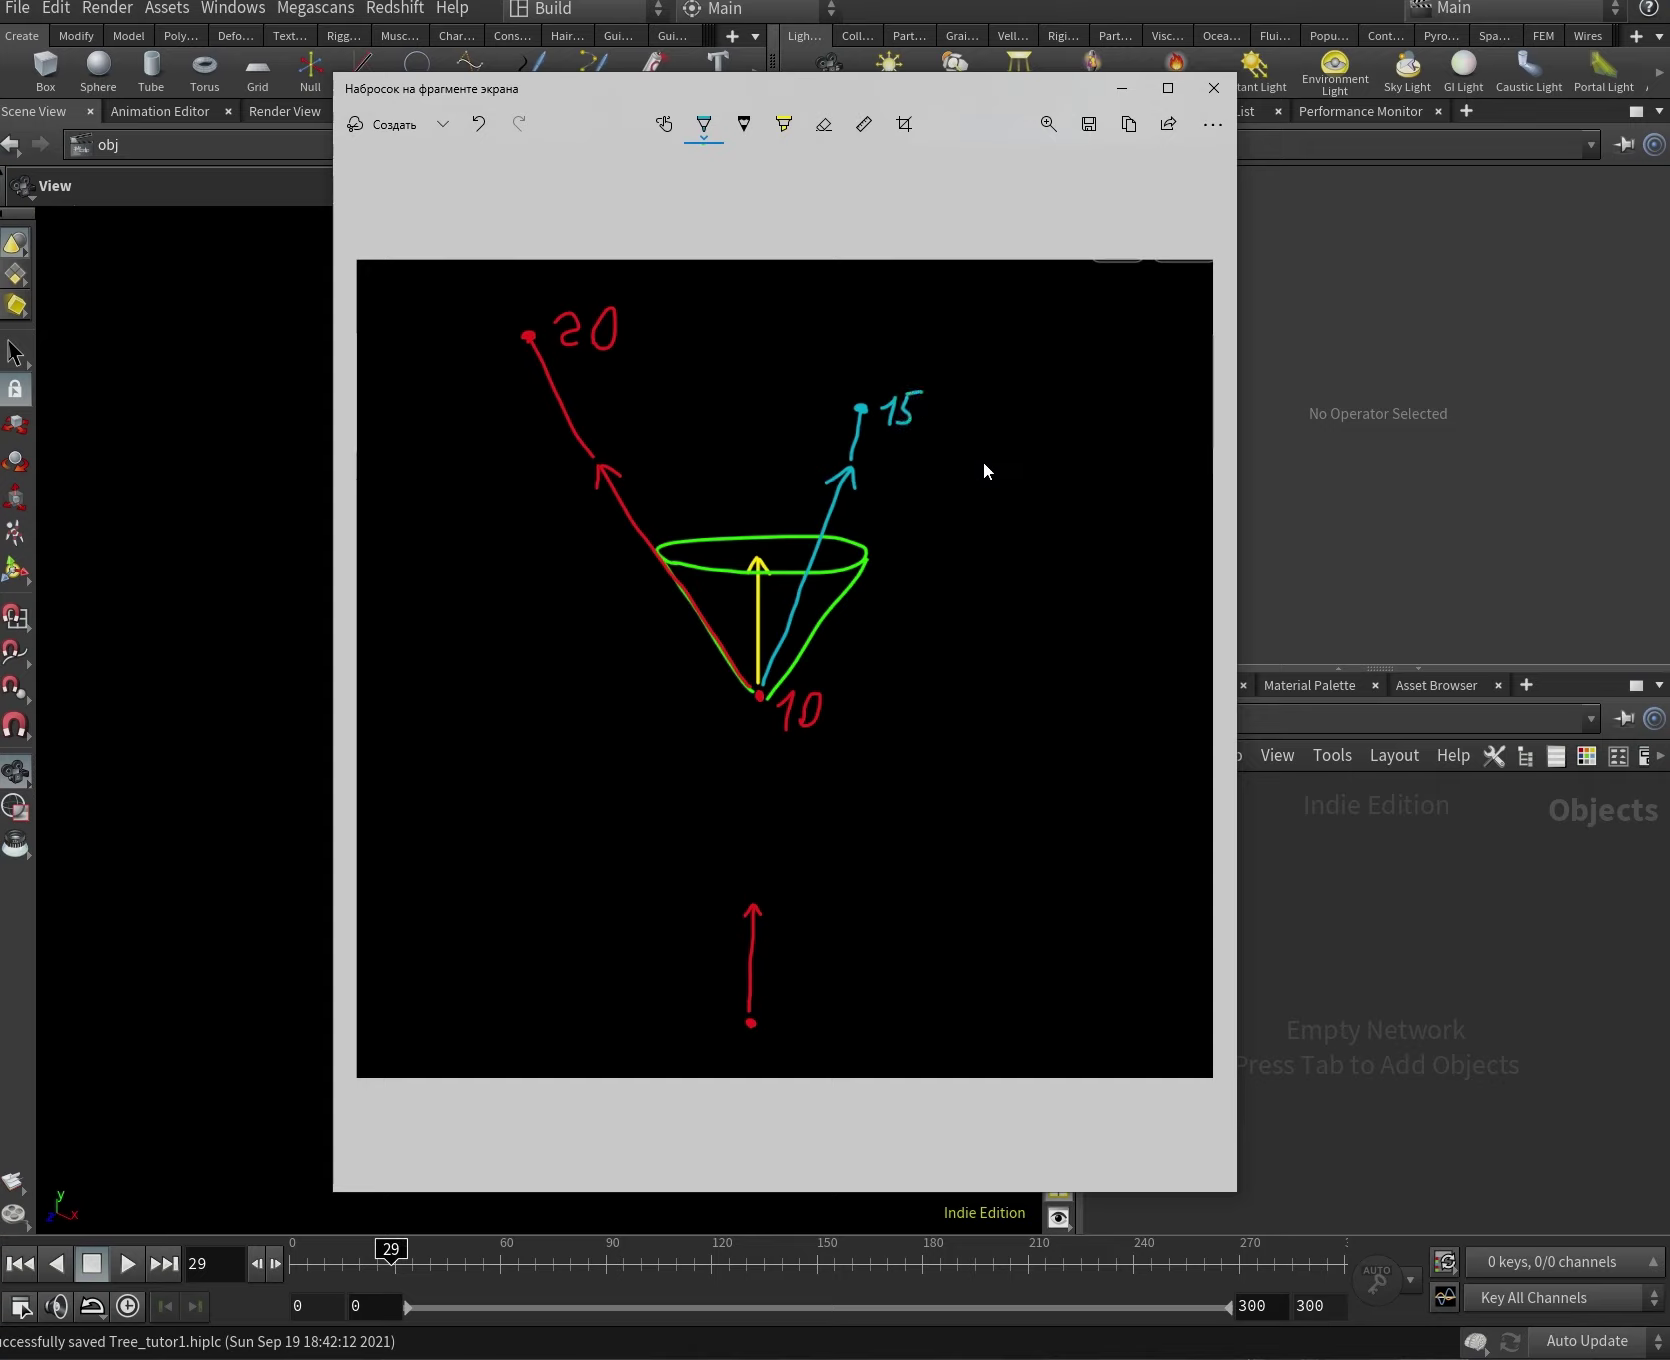
click(704, 123)
click(741, 325)
At the 15 point, draw an arrow with a small cone and a red branch line.
mouse_move(864, 407)
mouse_down()
mouse_move(884, 325)
mouse_move(896, 334)
mouse_move(874, 333)
mouse_move(884, 324)
mouse_move(836, 358)
mouse_move(811, 302)
mouse_move(939, 330)
mouse_up()
drag(838, 324, 812, 300)
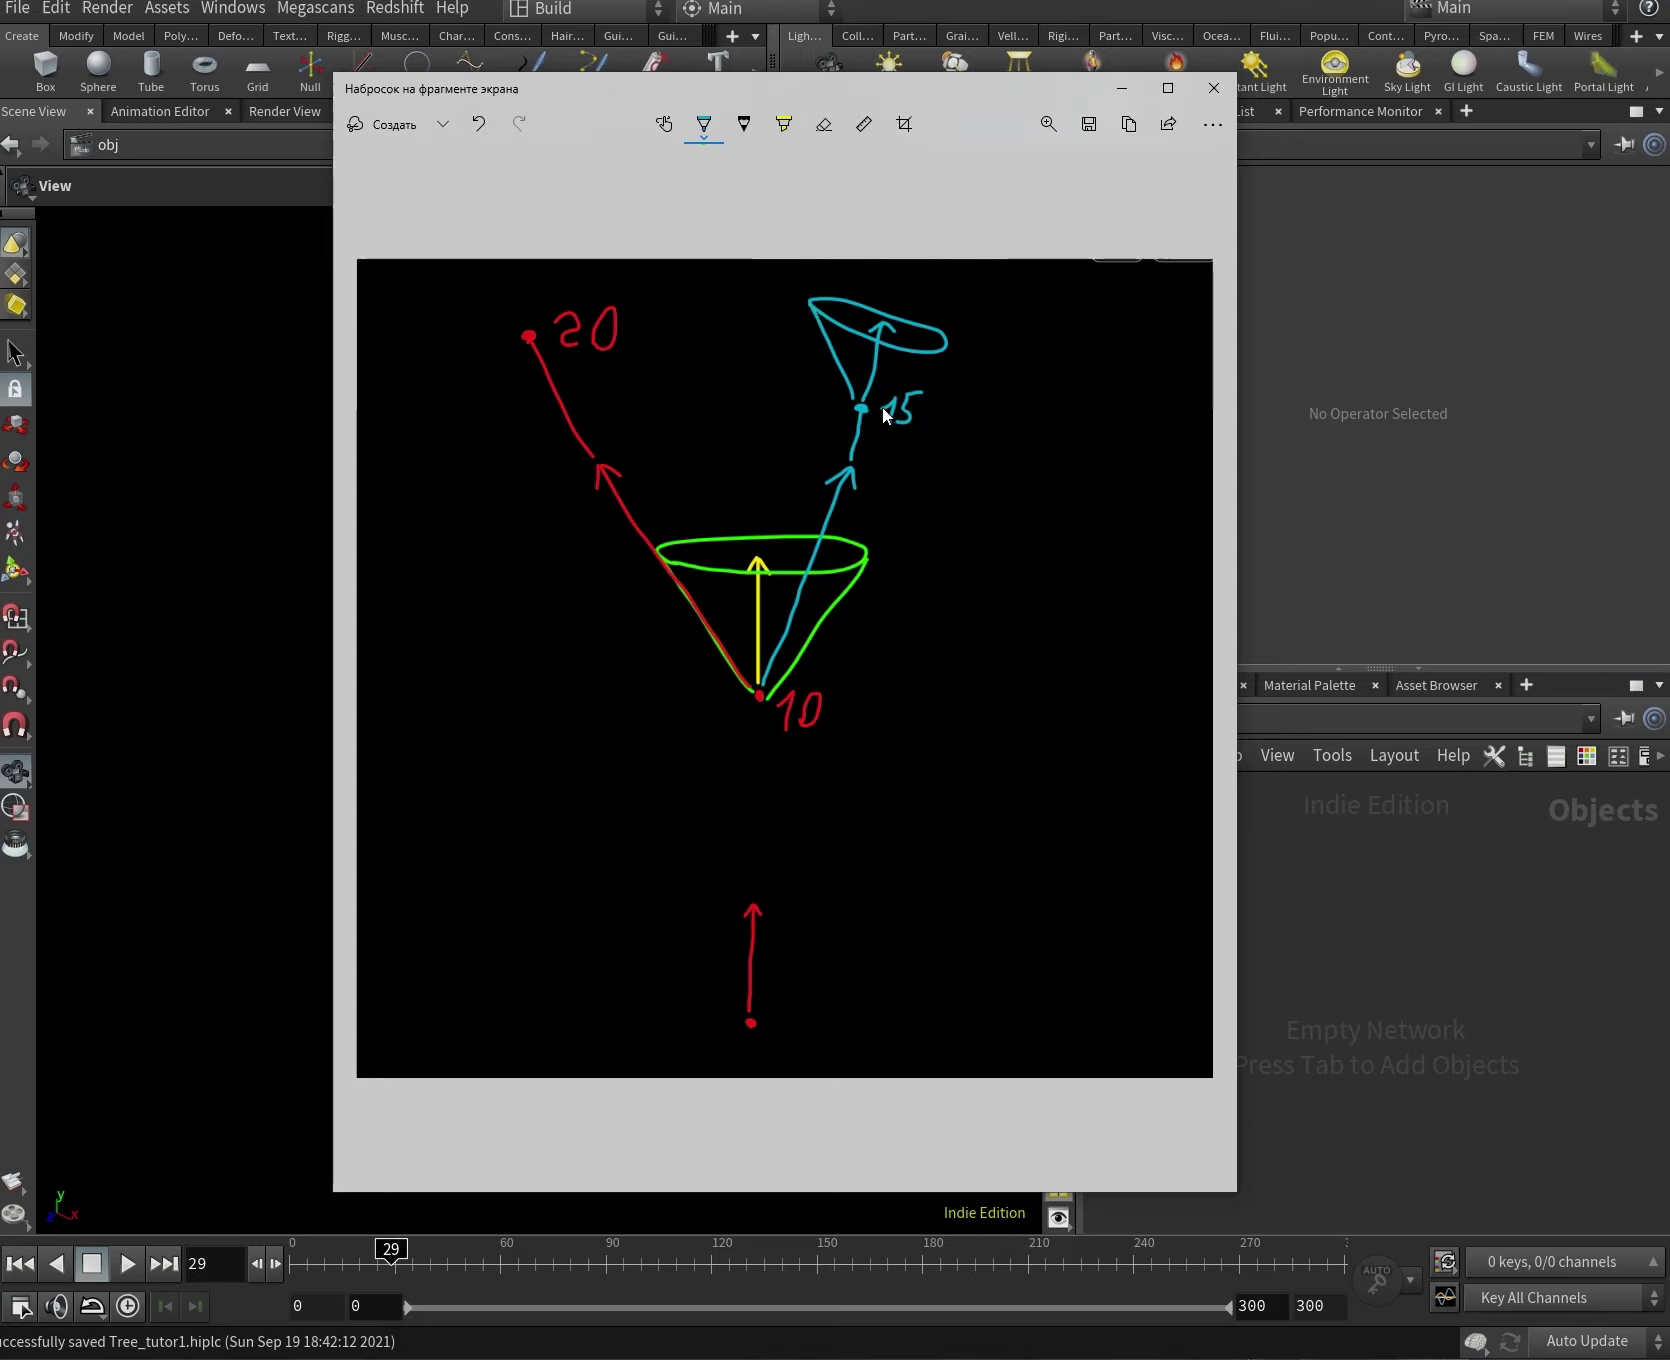
drag(915, 367, 954, 348)
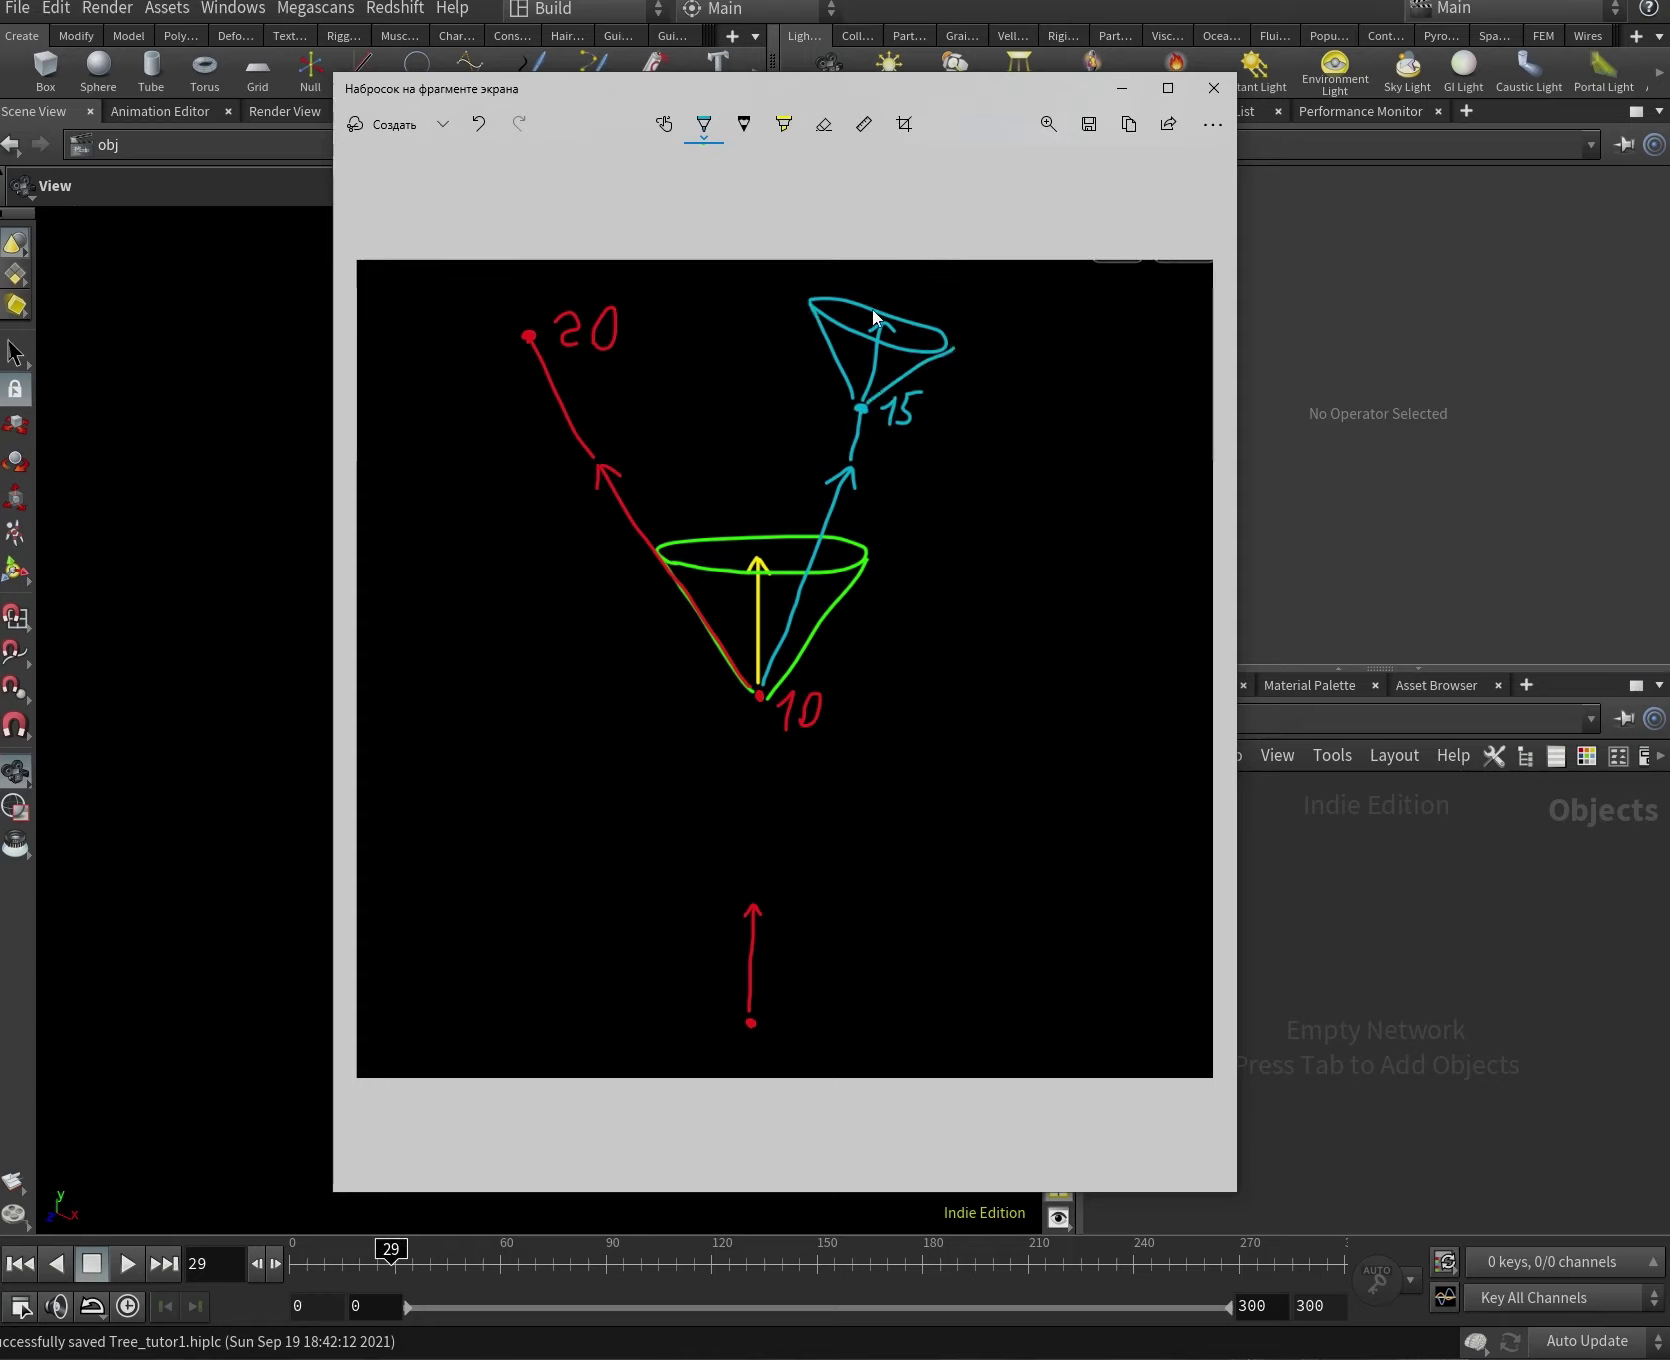
click(705, 127)
click(624, 266)
drag(860, 409, 822, 296)
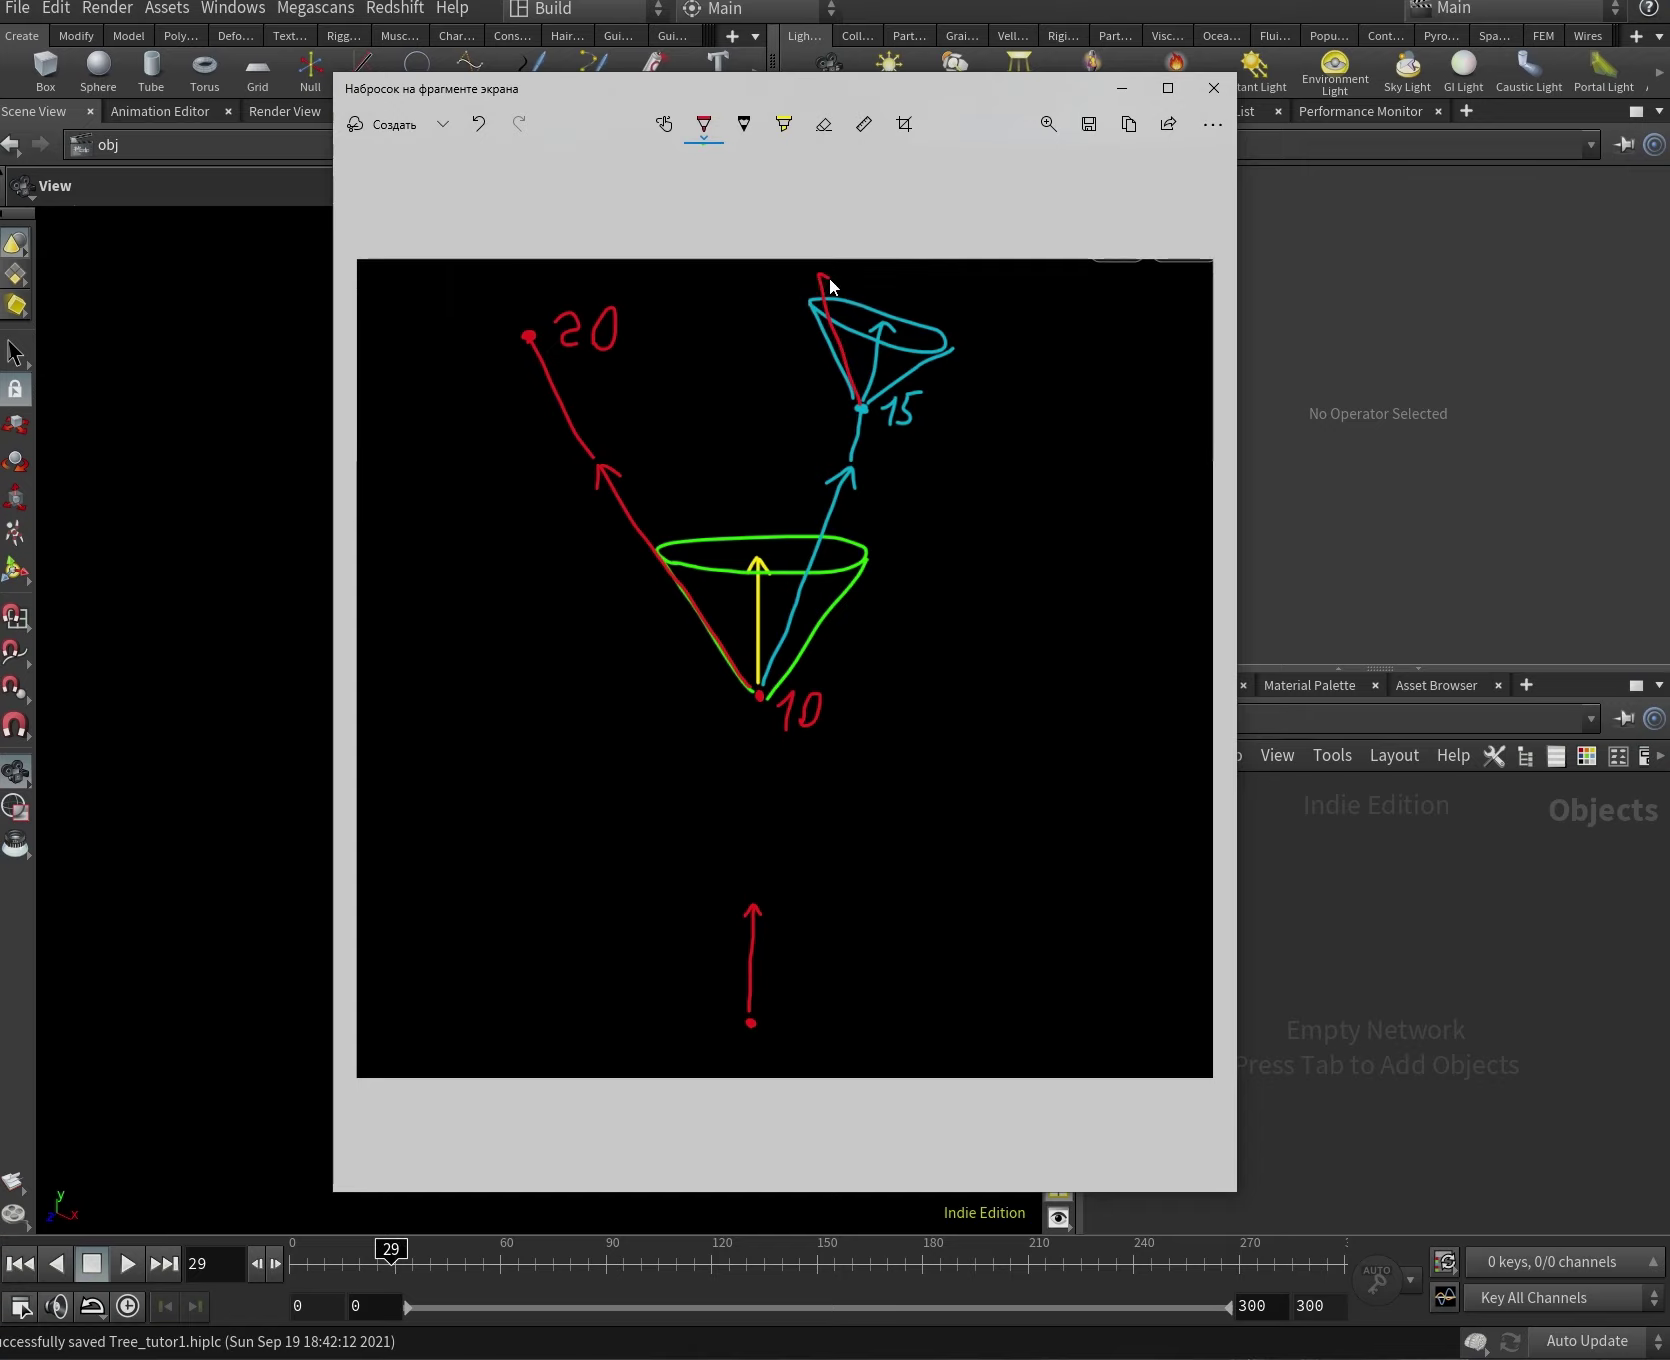
Replace the long cyan stroke with a shorter cyan arrow from the 15 point.
click(704, 123)
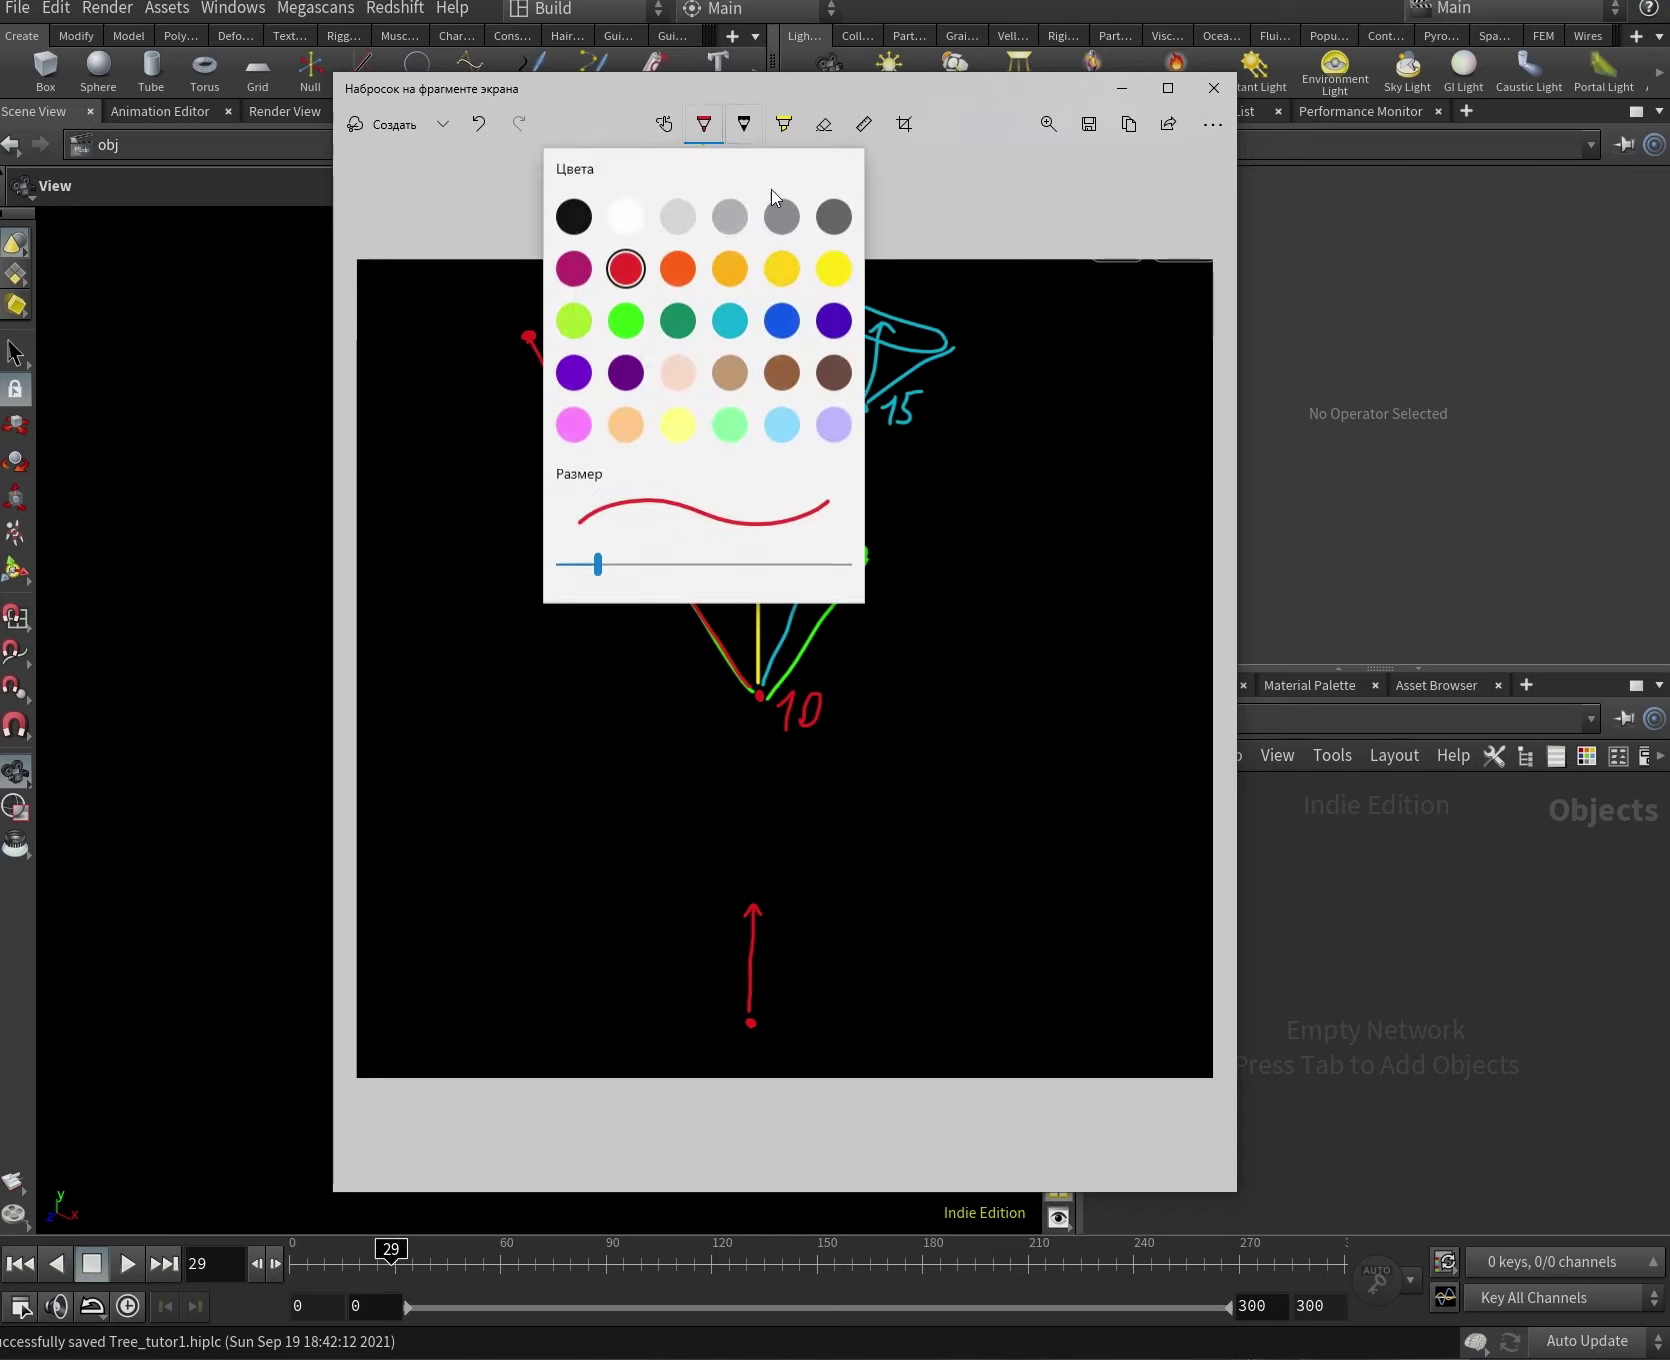
click(764, 266)
click(704, 123)
click(704, 123)
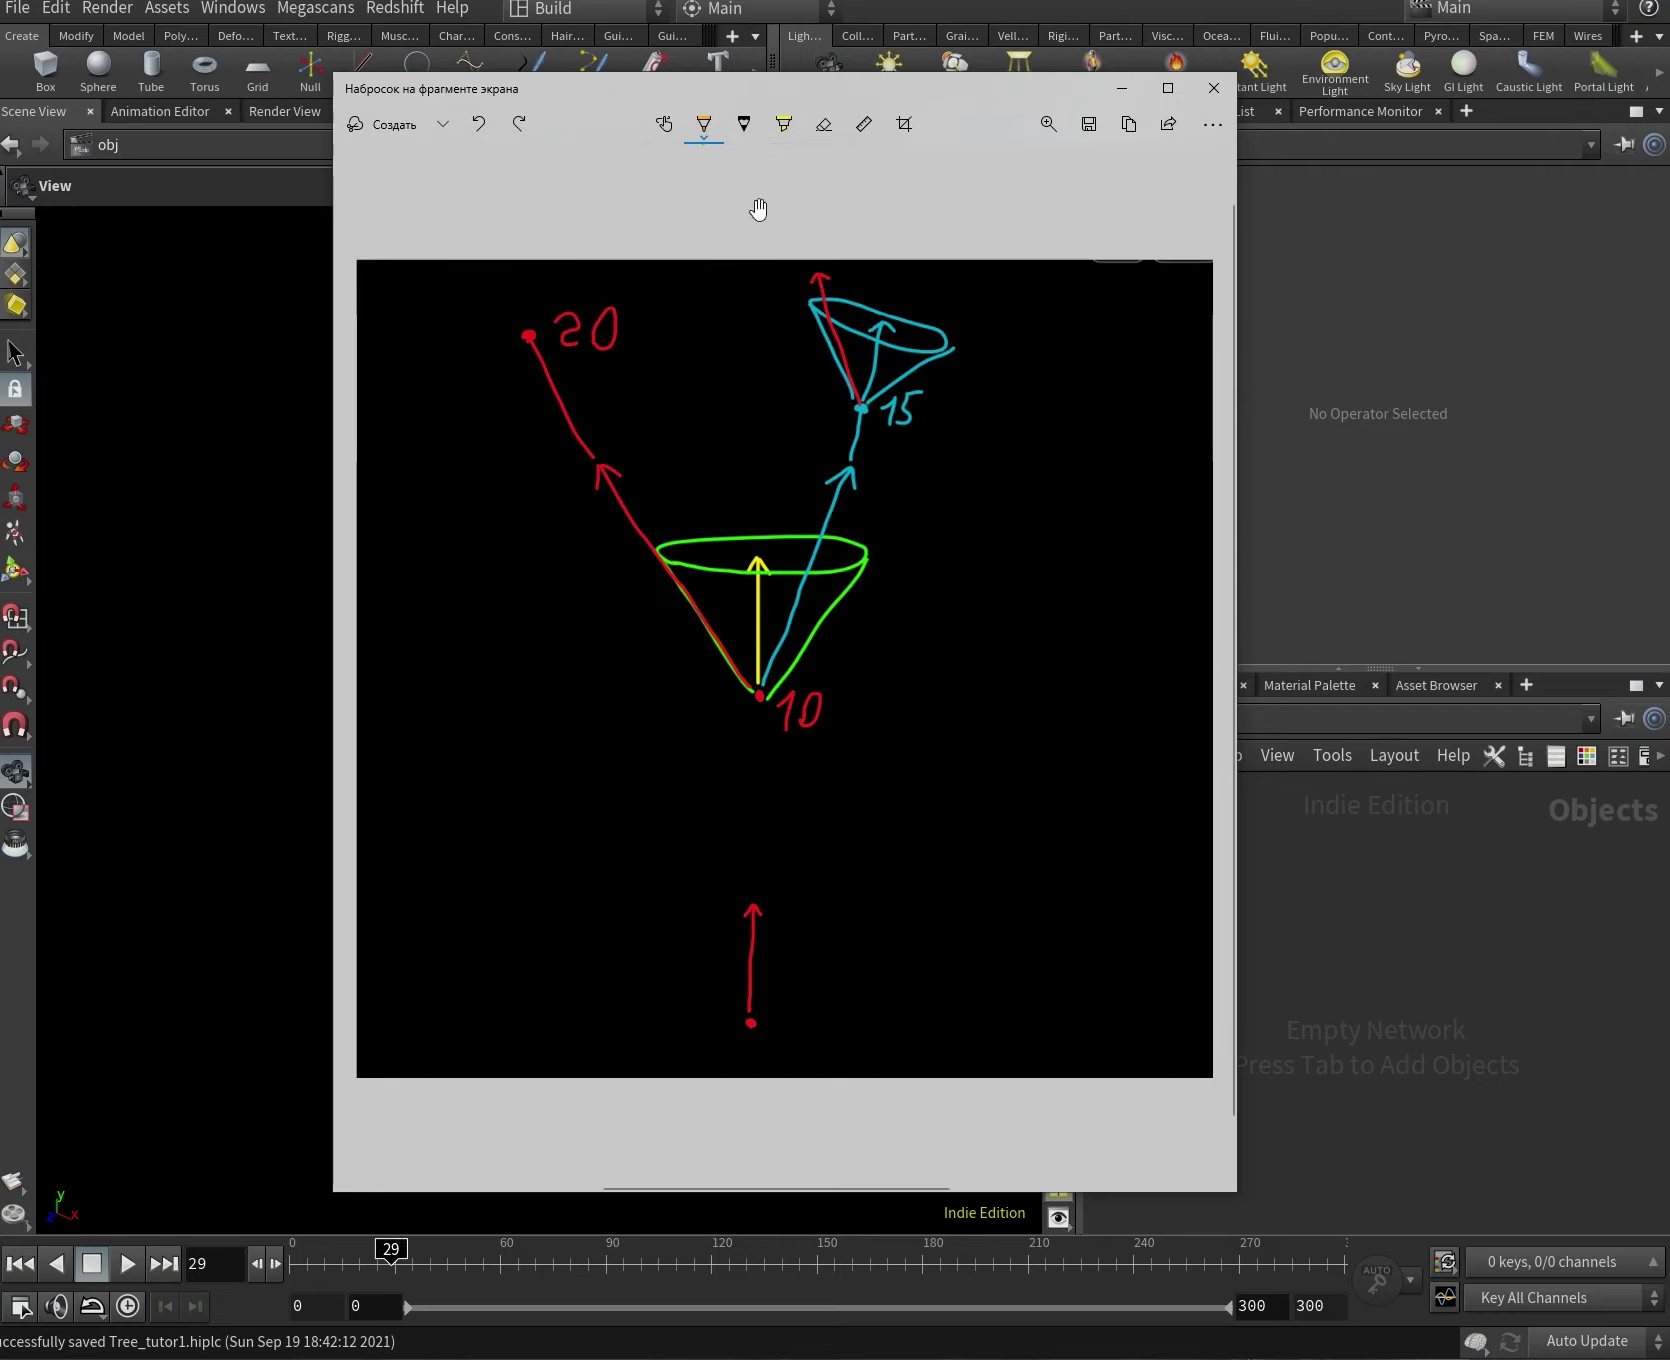
click(704, 123)
click(731, 268)
key(ctrl+z)
mouse_move(862, 407)
mouse_down()
mouse_move(933, 340)
mouse_move(946, 301)
mouse_up()
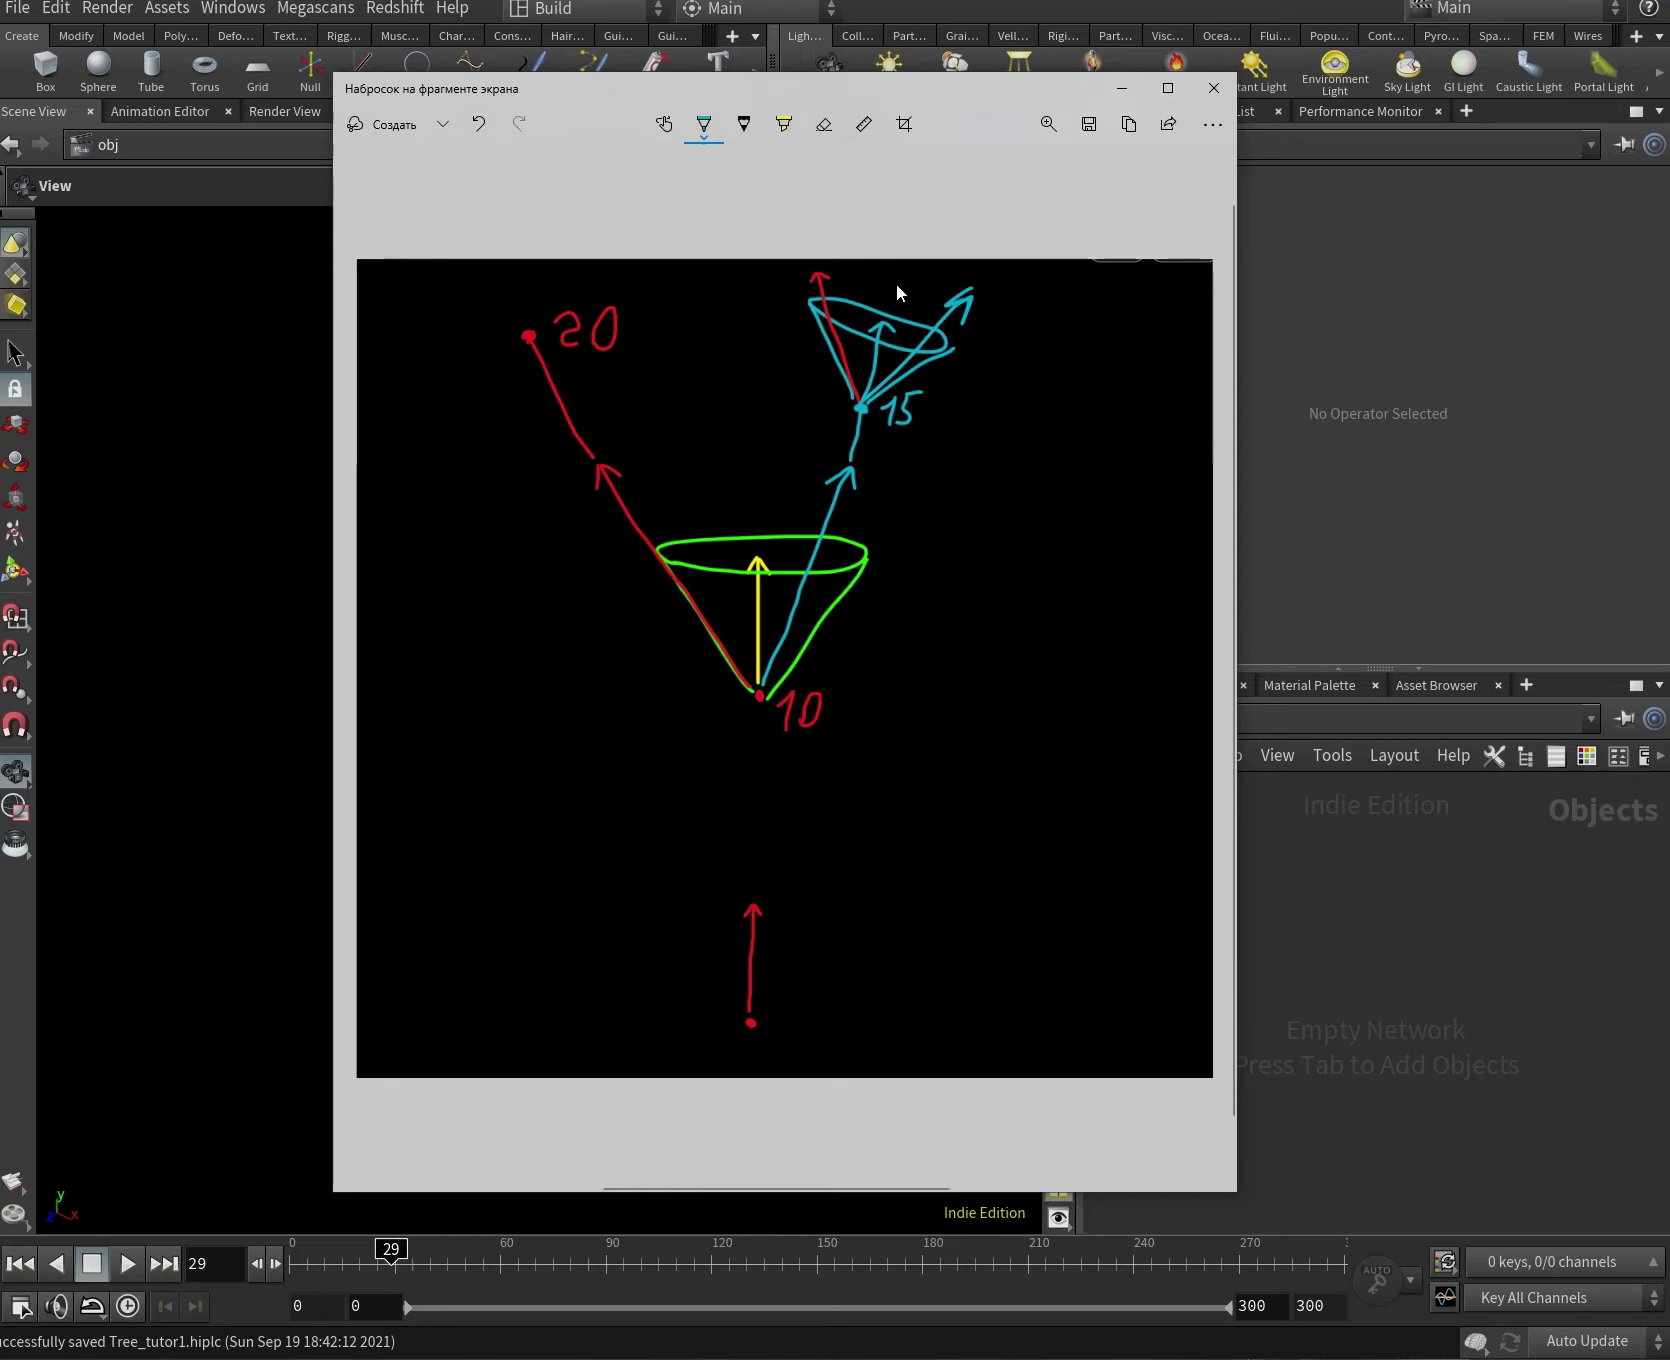
At the 20 point, draw a red cone and a yellow line, then leave the sketch.
click(704, 123)
click(626, 266)
mouse_move(528, 337)
mouse_down()
mouse_move(511, 287)
mouse_move(503, 303)
mouse_move(444, 301)
mouse_move(503, 261)
mouse_move(540, 322)
mouse_up()
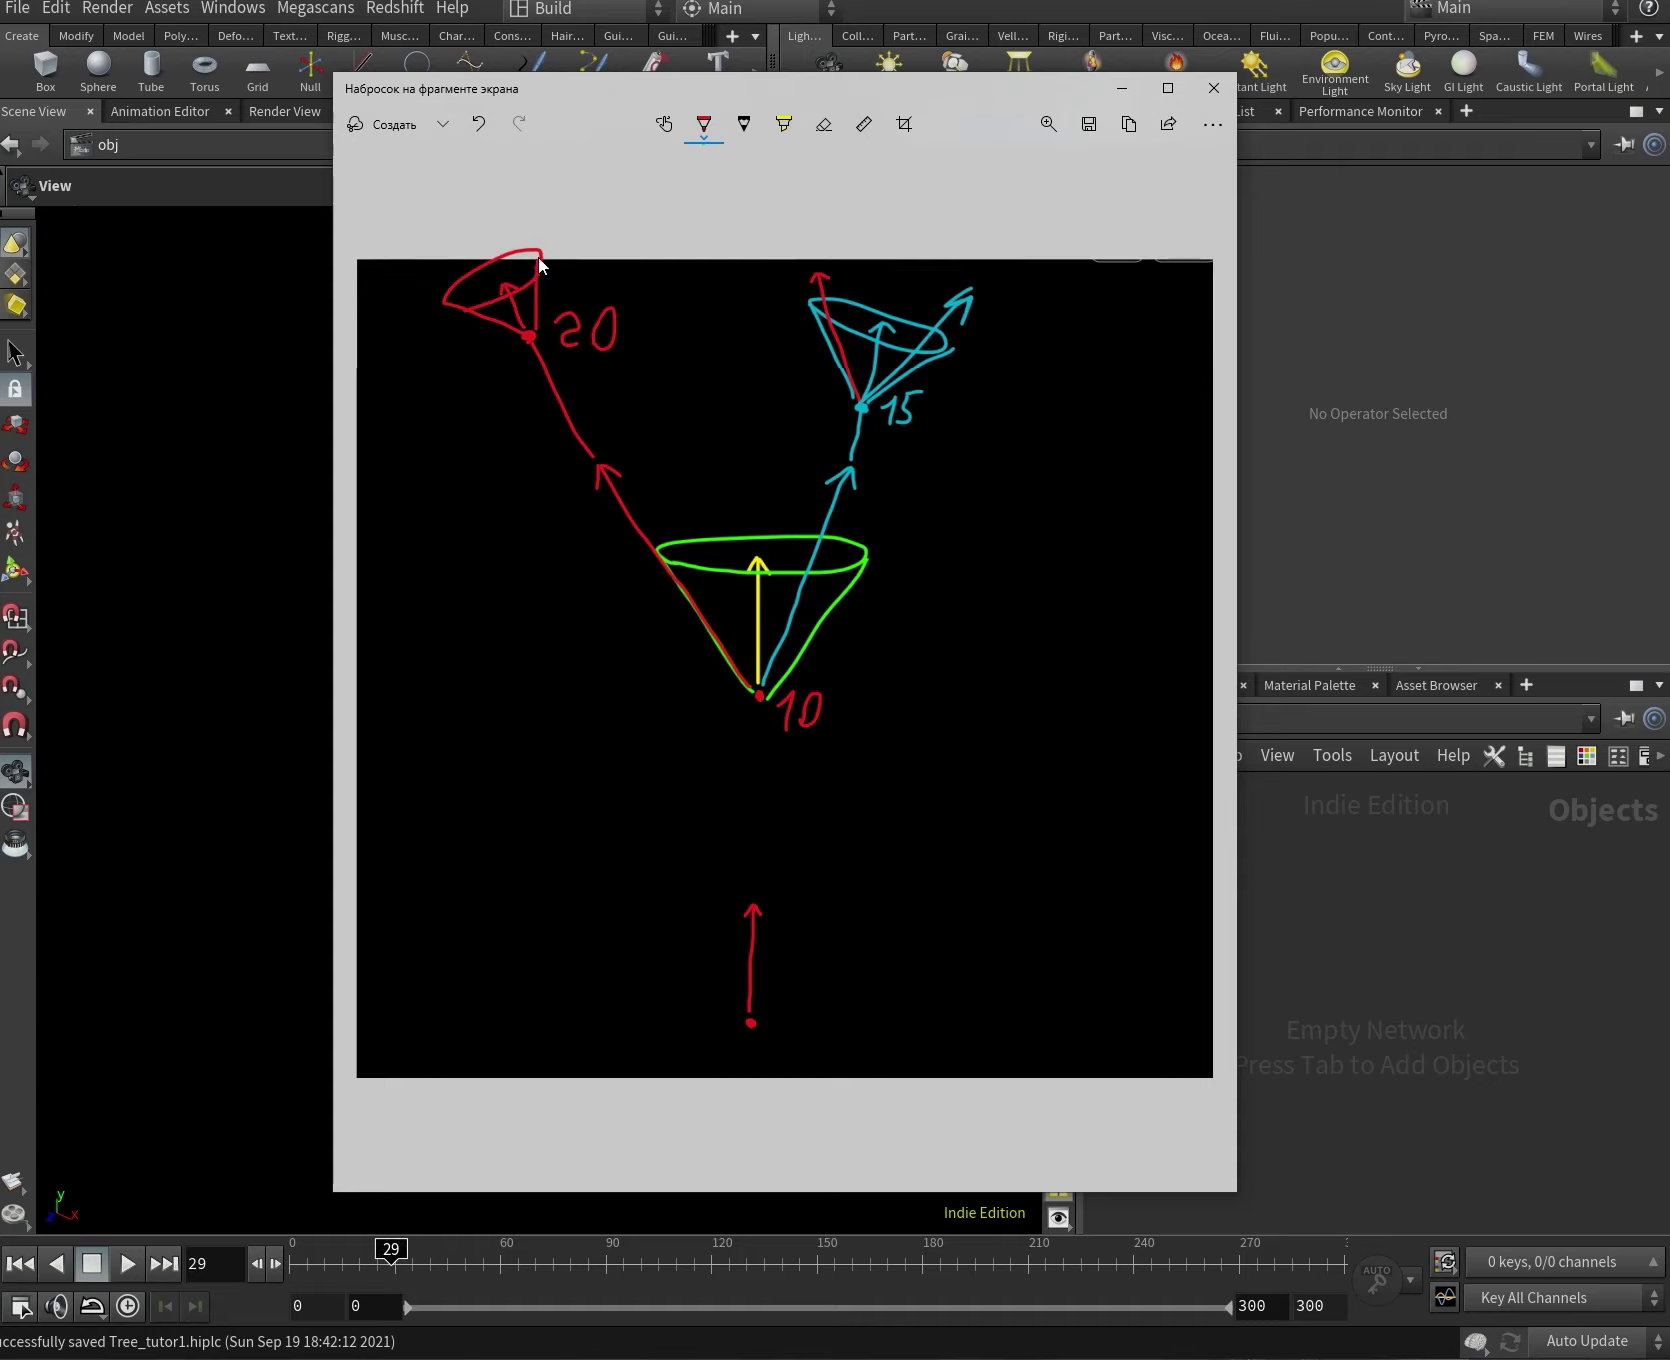
click(704, 124)
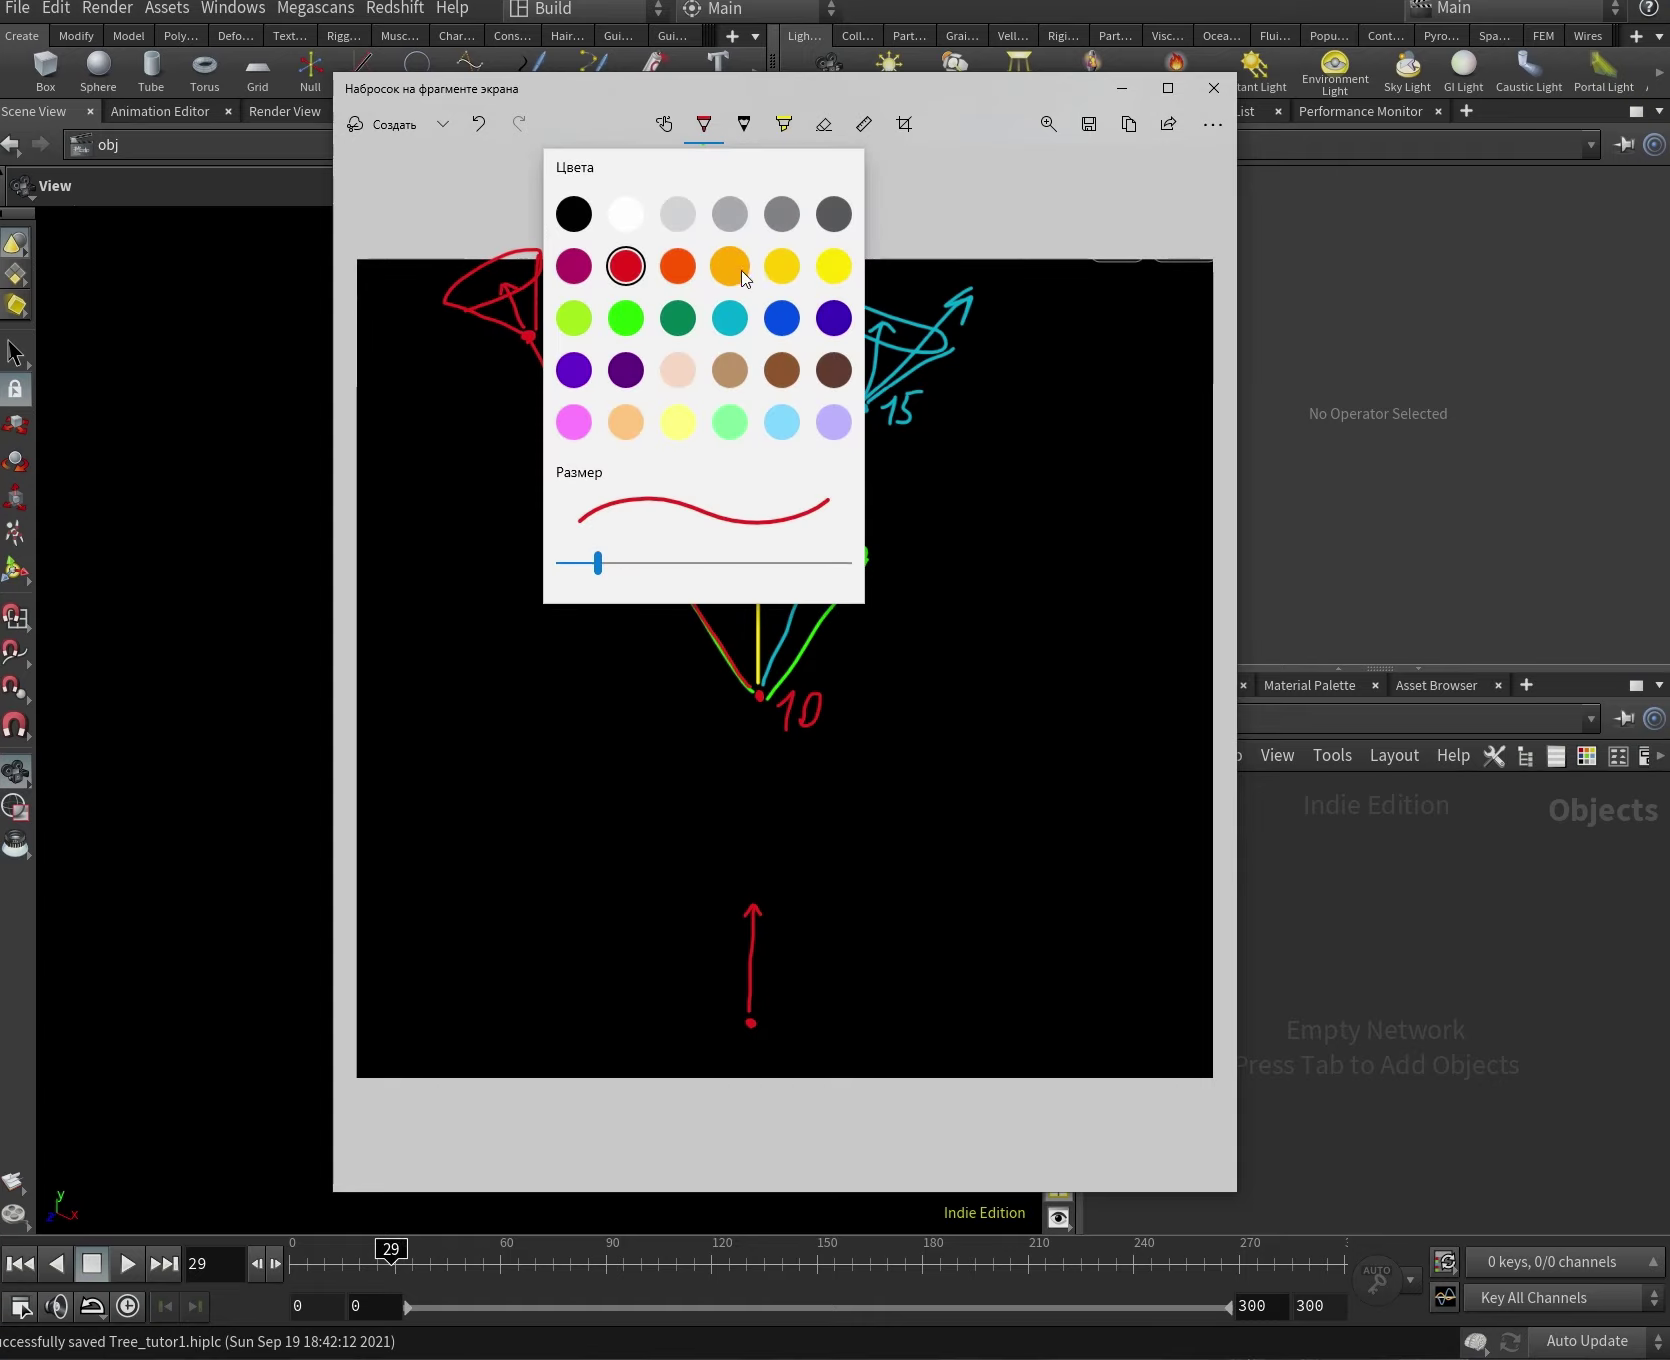
click(782, 267)
mouse_move(529, 337)
mouse_down()
mouse_move(433, 277)
mouse_move(443, 298)
mouse_move(534, 252)
mouse_move(536, 210)
mouse_move(545, 230)
mouse_up()
click(704, 124)
click(624, 268)
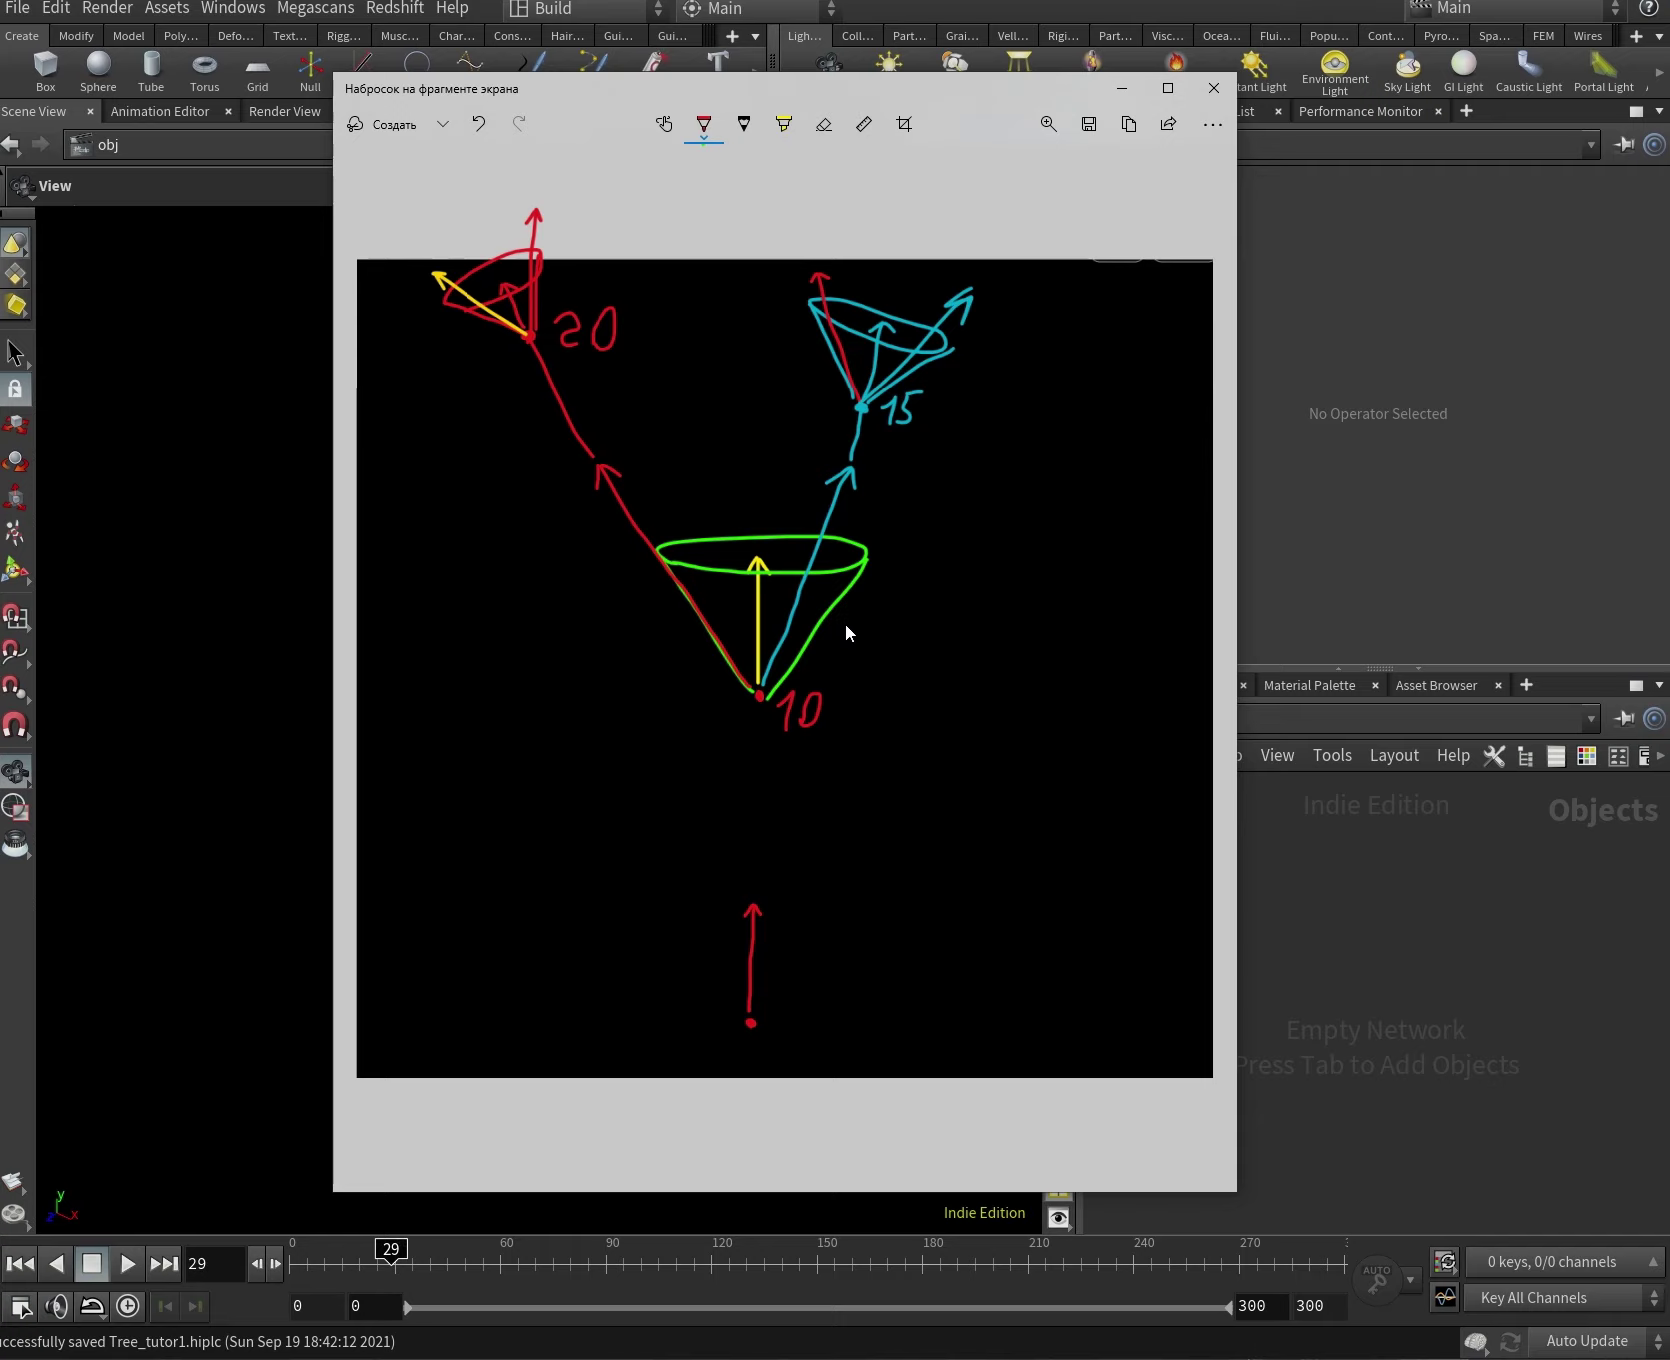
key(alt+Tab)
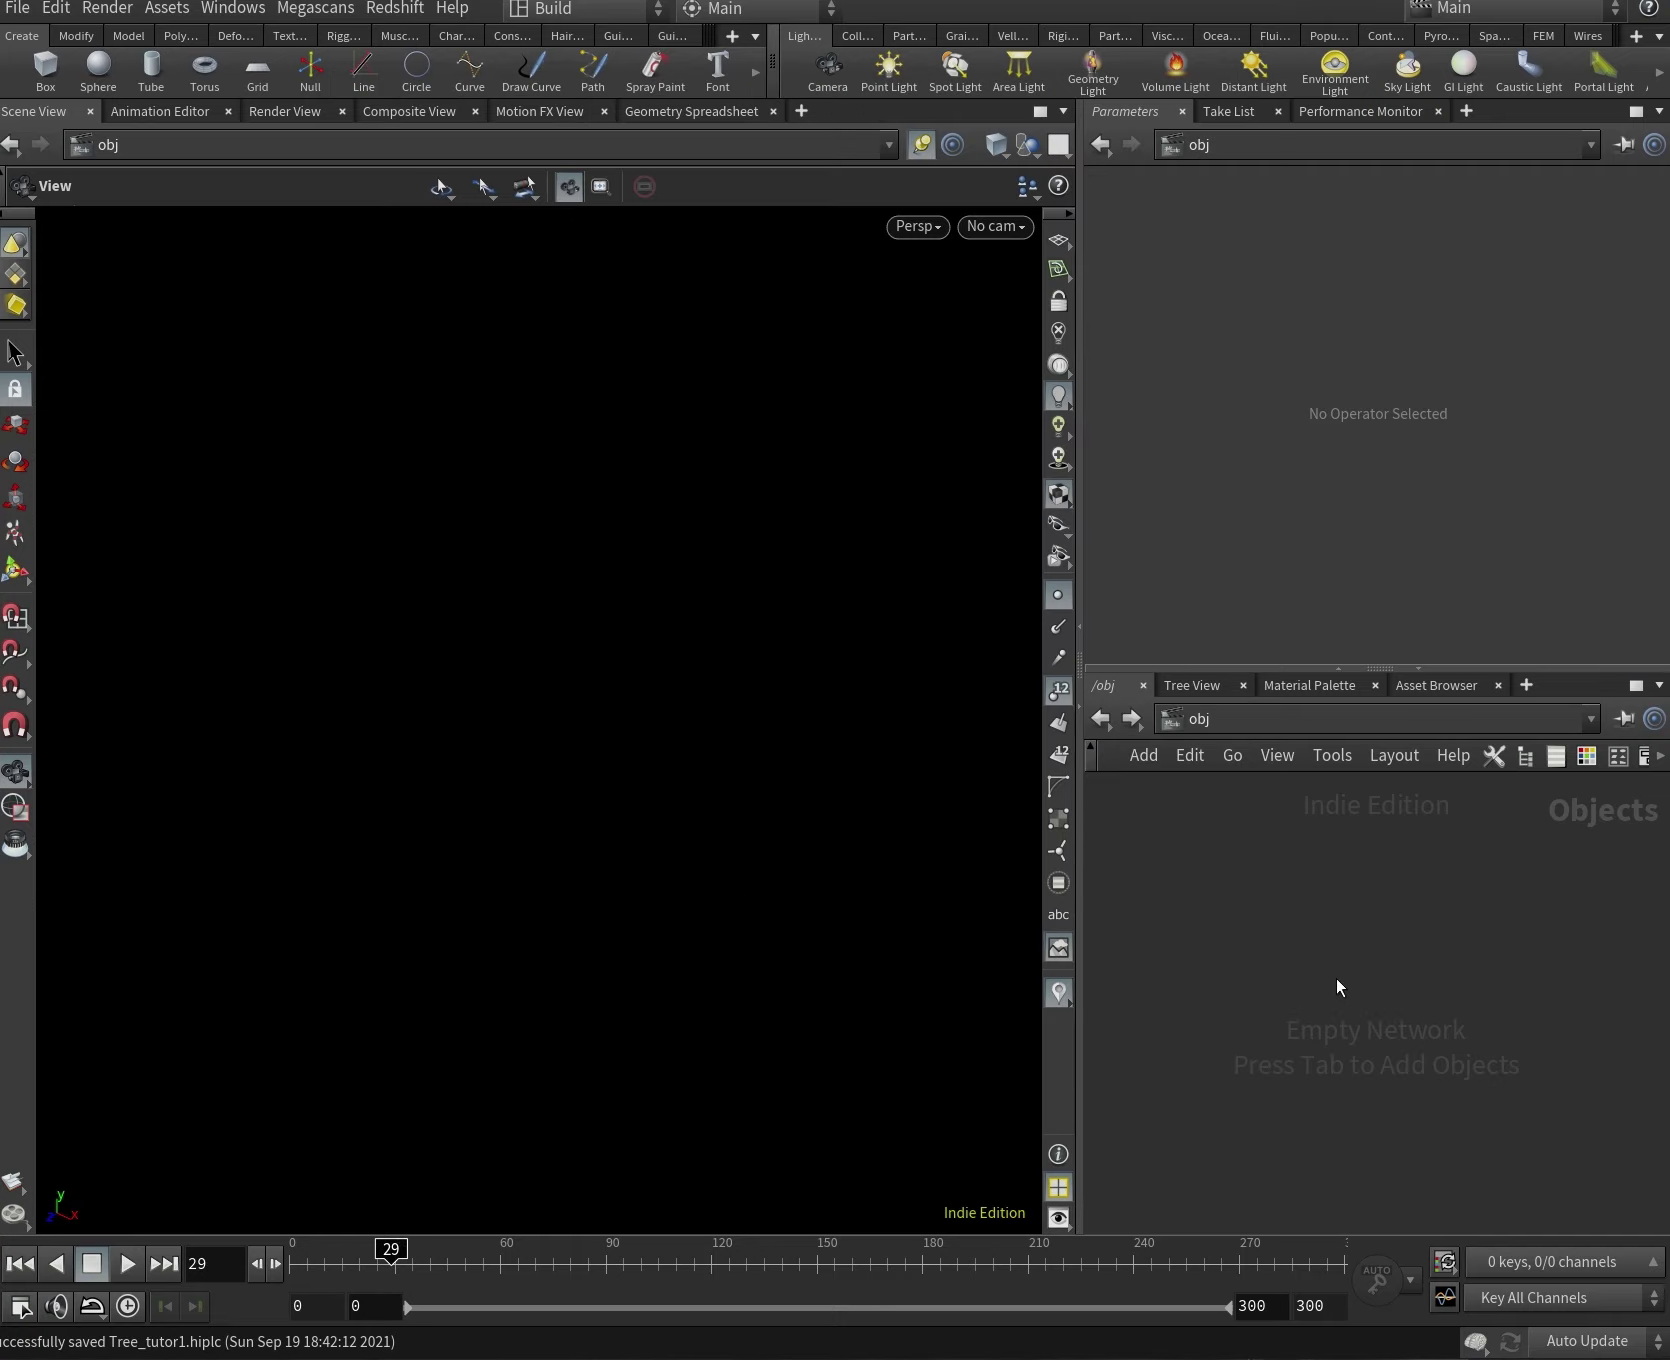
Check the frames-per-second and start frame in the global animation settings.
key(Tab)
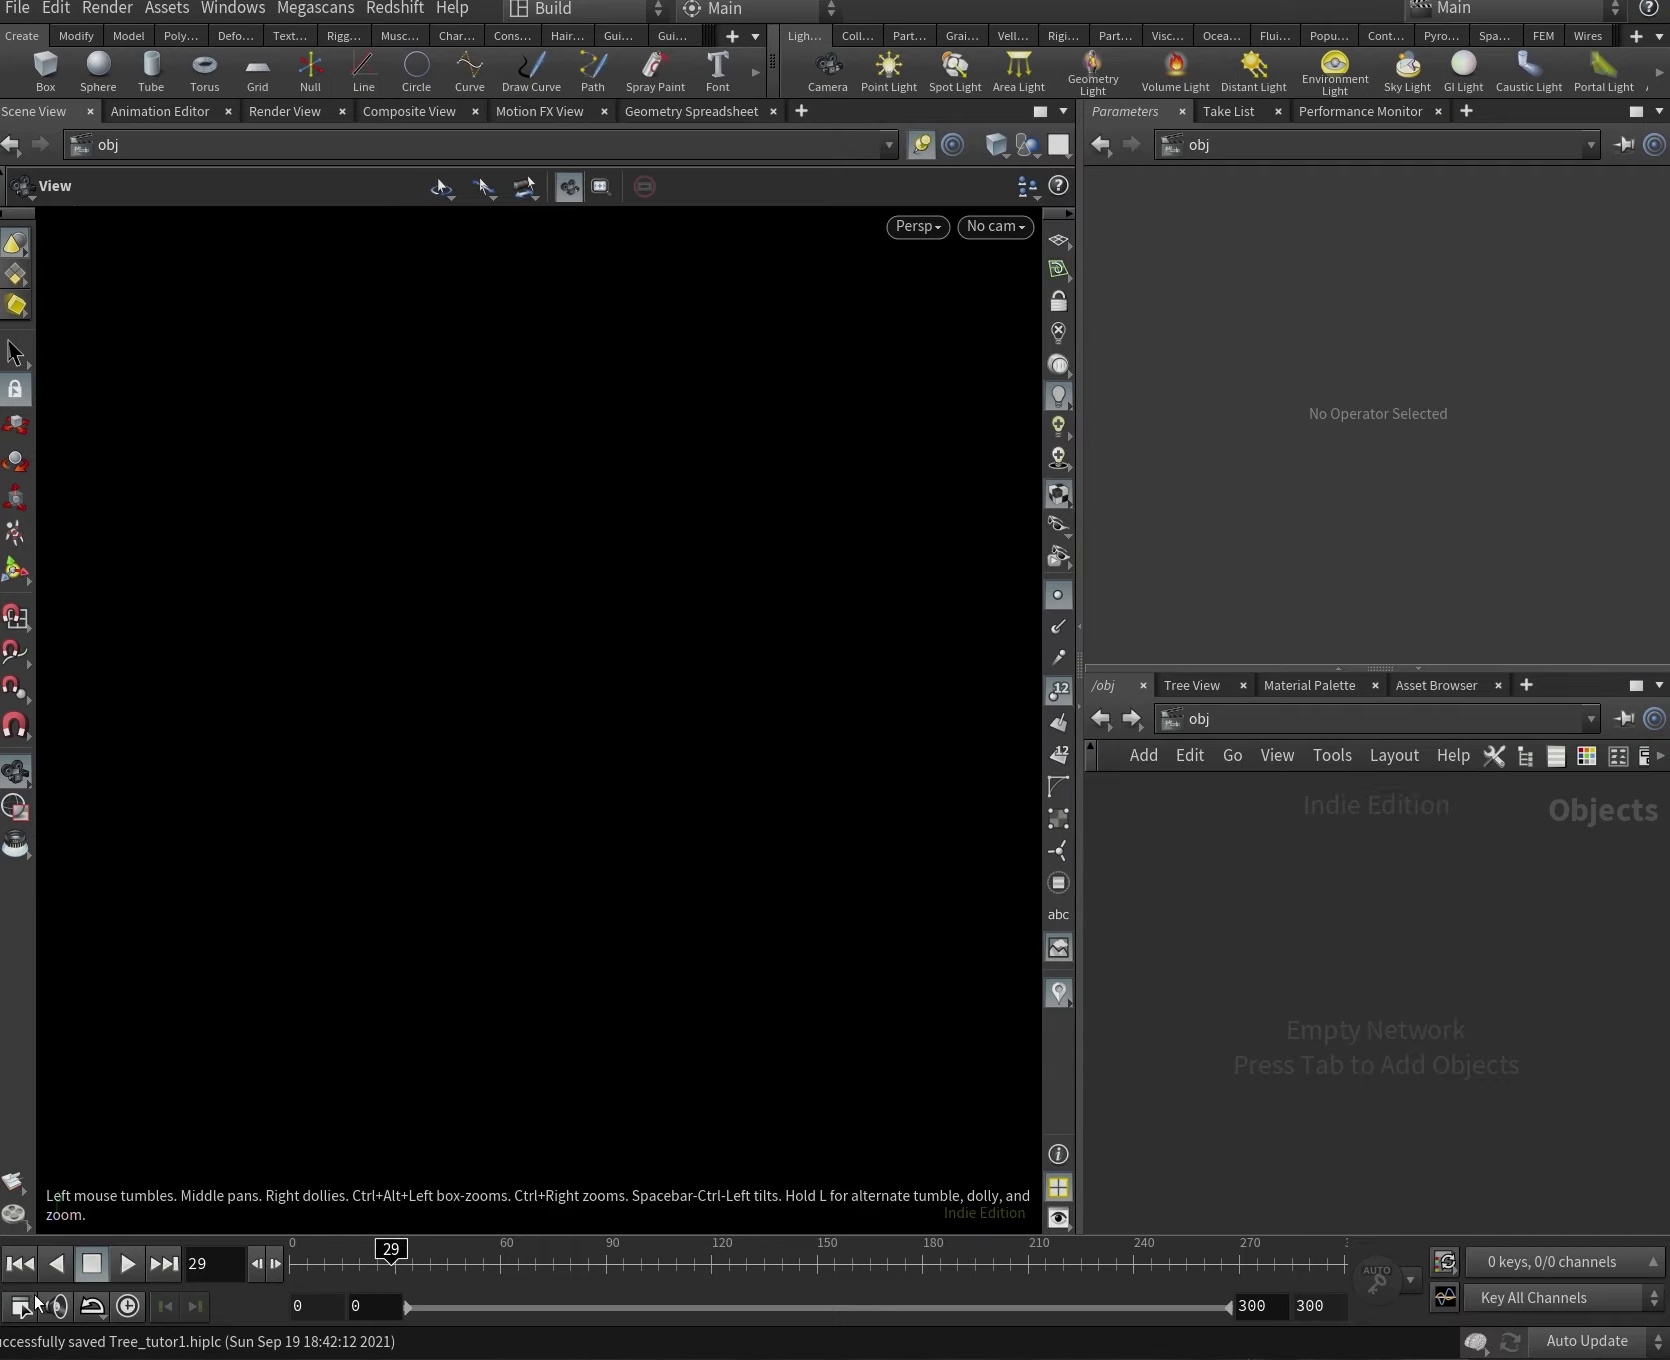
click(21, 1305)
click(487, 740)
click(611, 736)
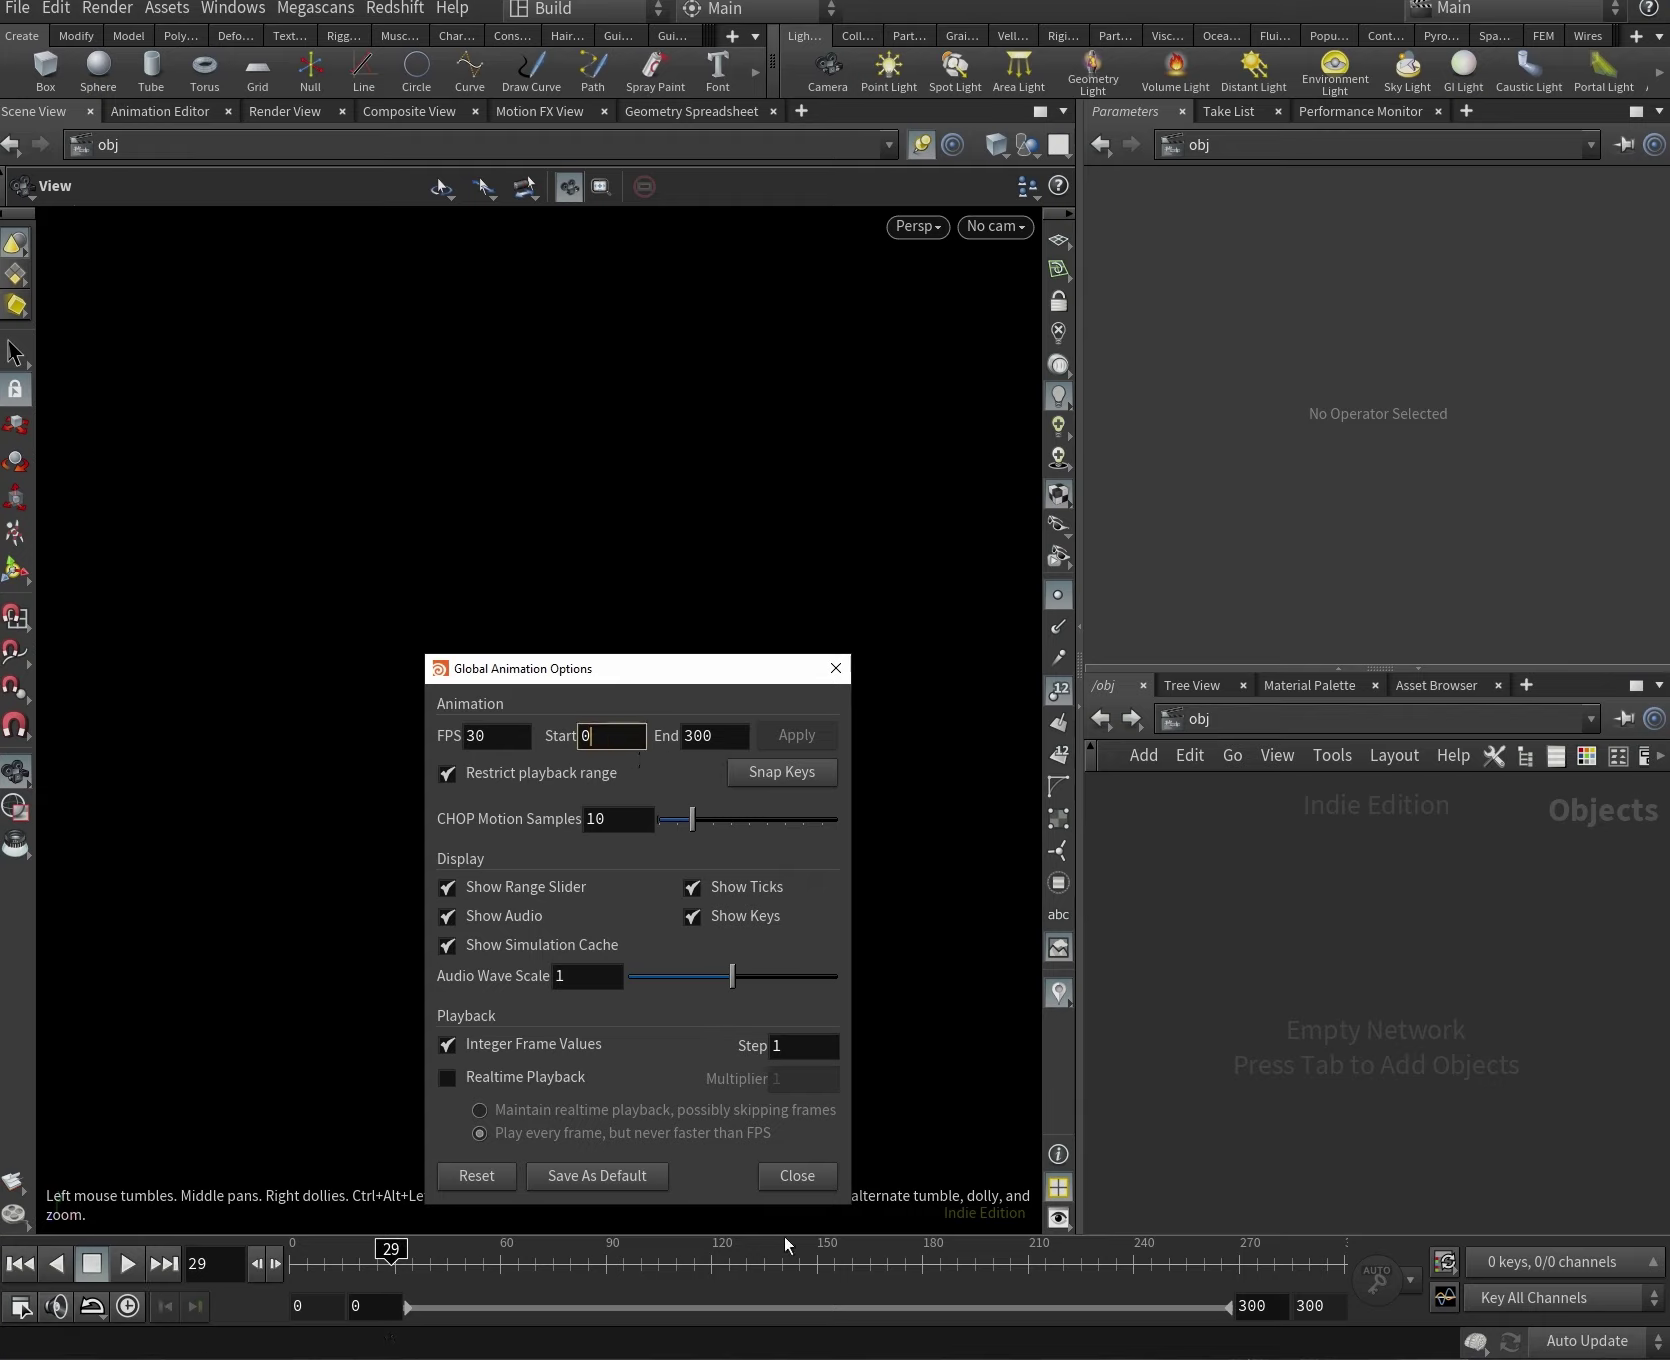
click(809, 1189)
Create a Geometry object and rename it 'tree'.
key(Tab)
text(geo)
key(Return)
click(1342, 935)
click(1450, 951)
double_click(1450, 951)
text(tree)
key(Return)
Inside tree, add an Add node with Point 0 enabled at 0, 0, 0.
double_click(1366, 944)
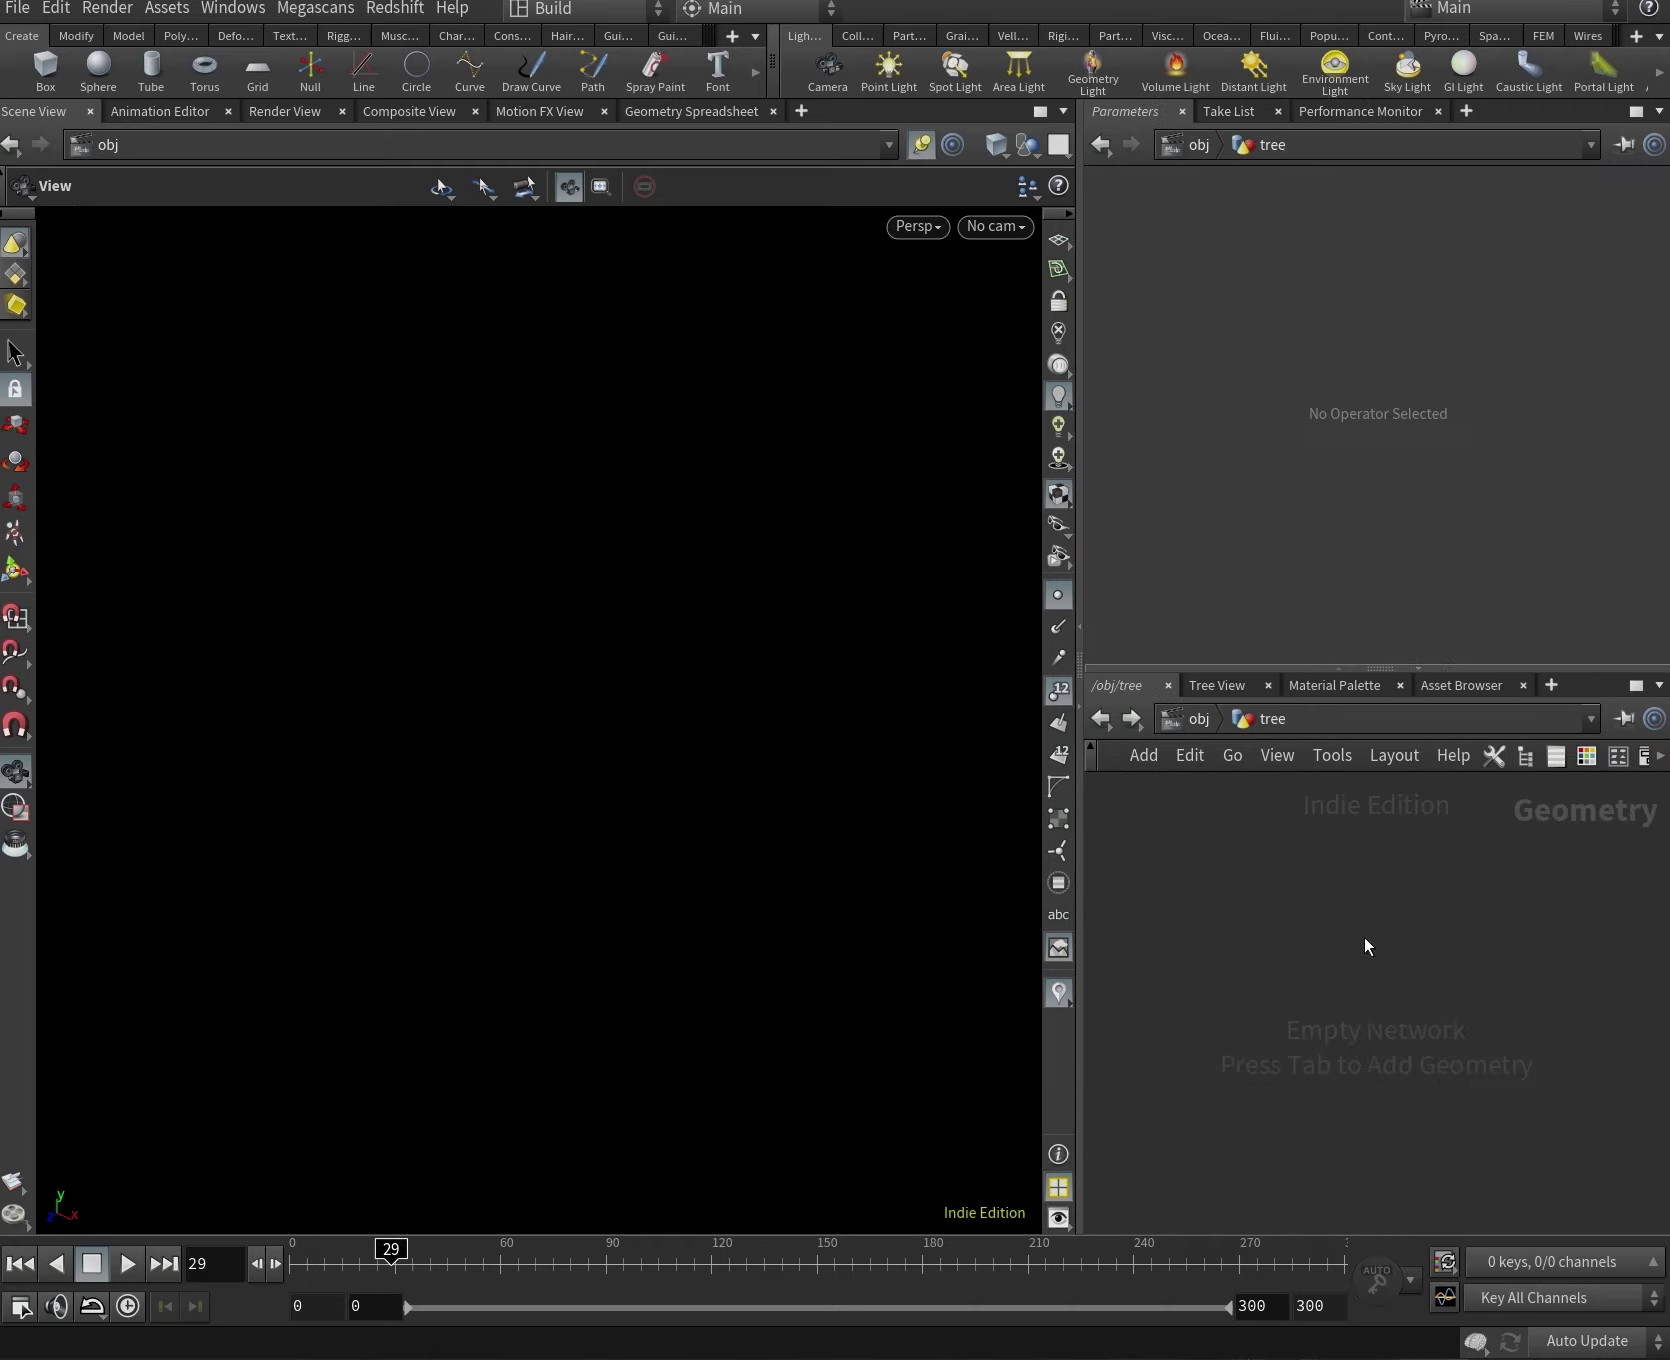
key(Tab)
text(add)
key(Return)
click(1360, 947)
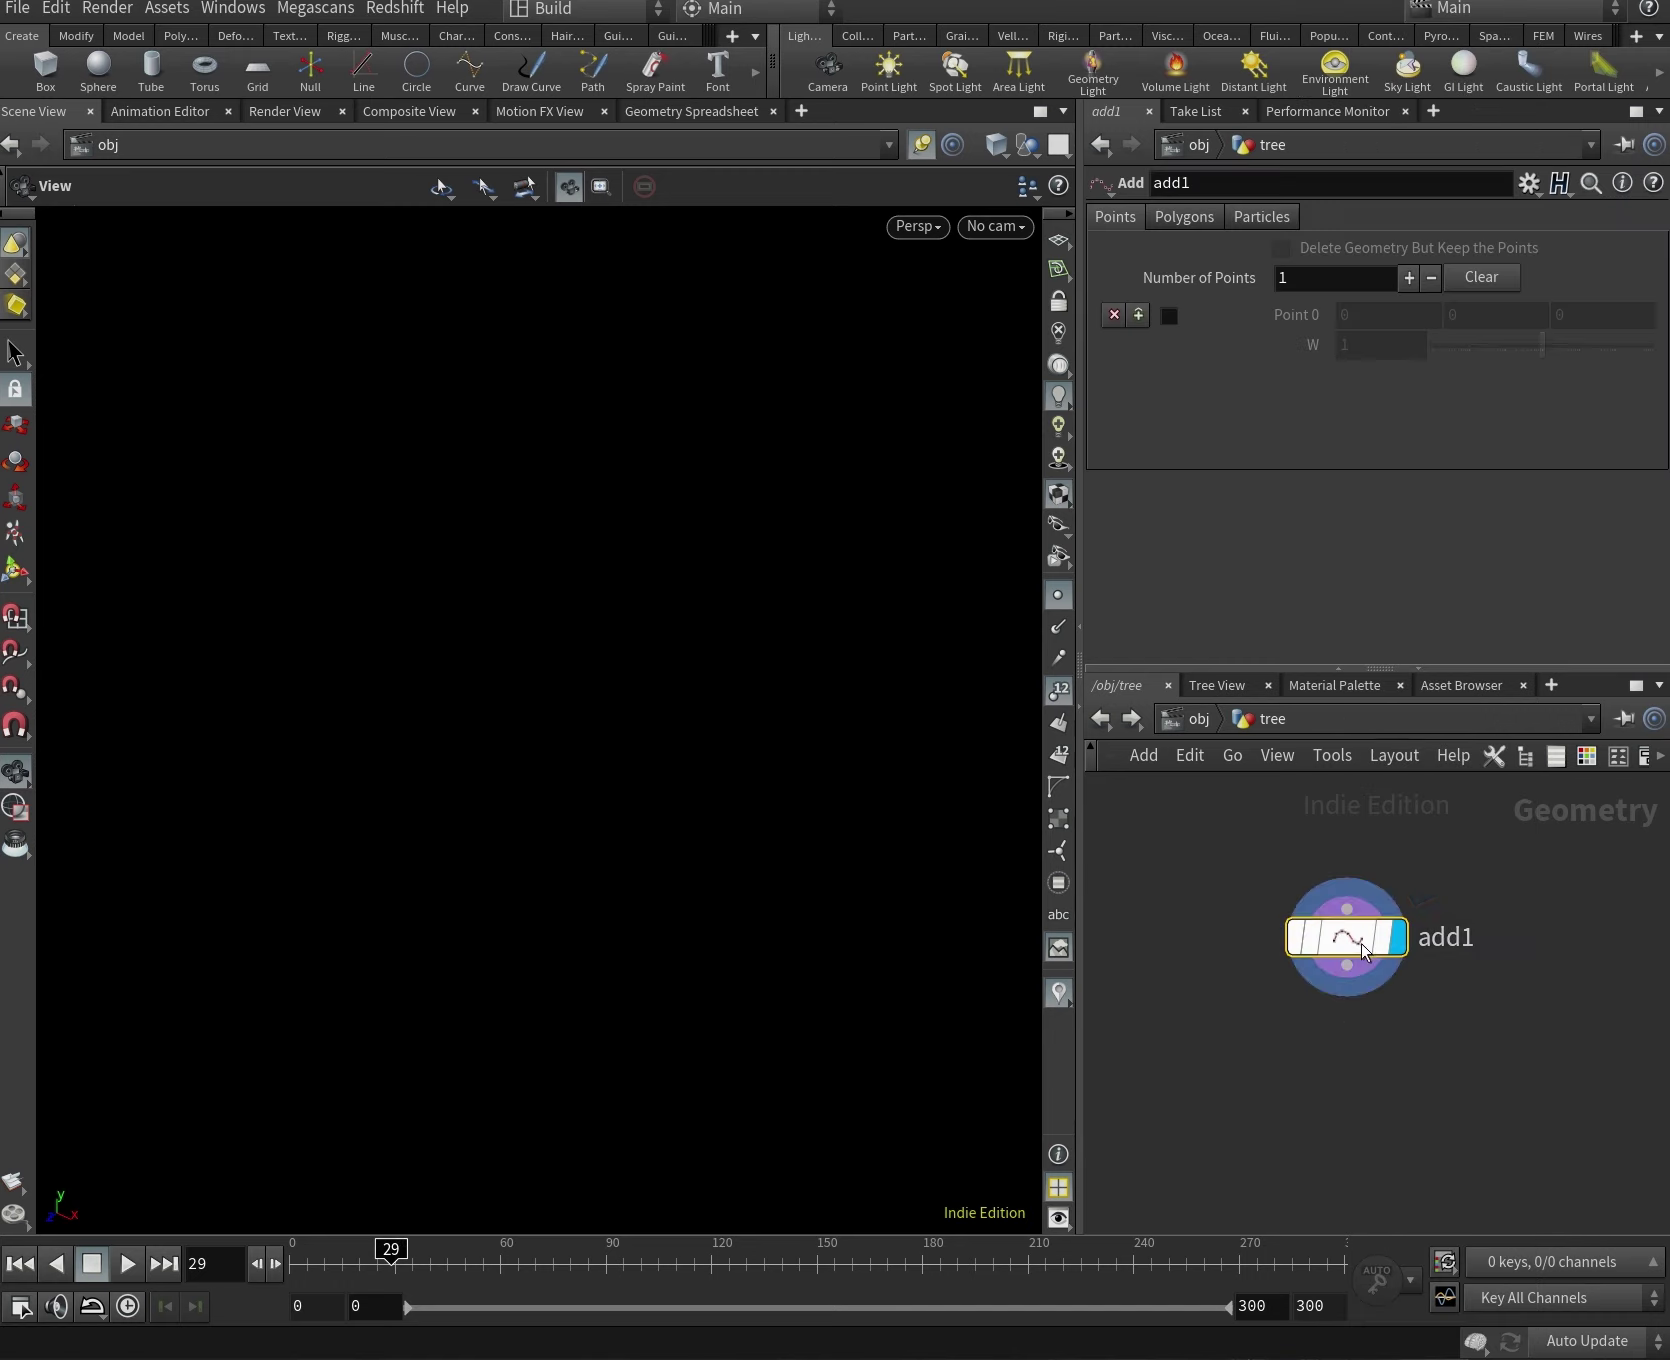
click(1169, 315)
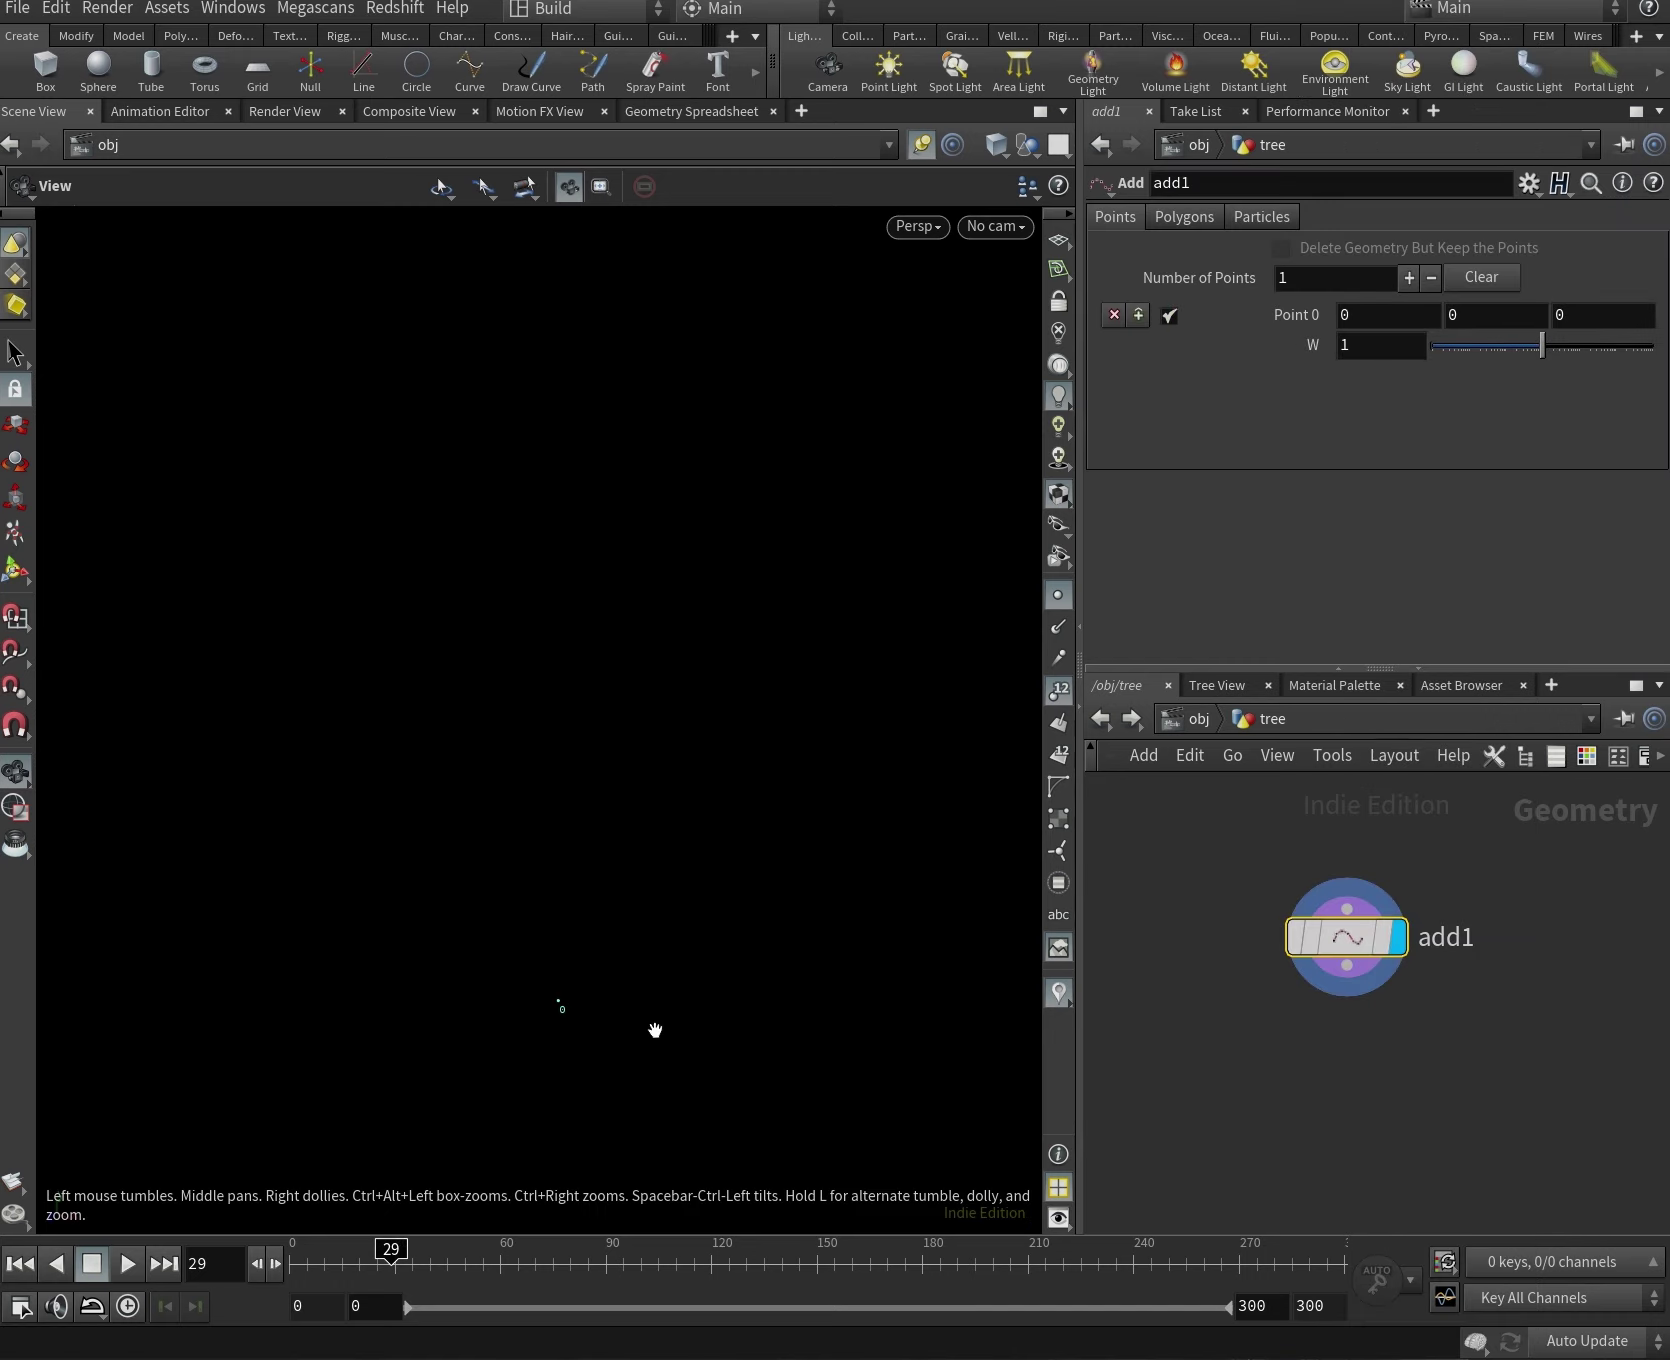
middle_drag(1358, 1033, 1356, 1025)
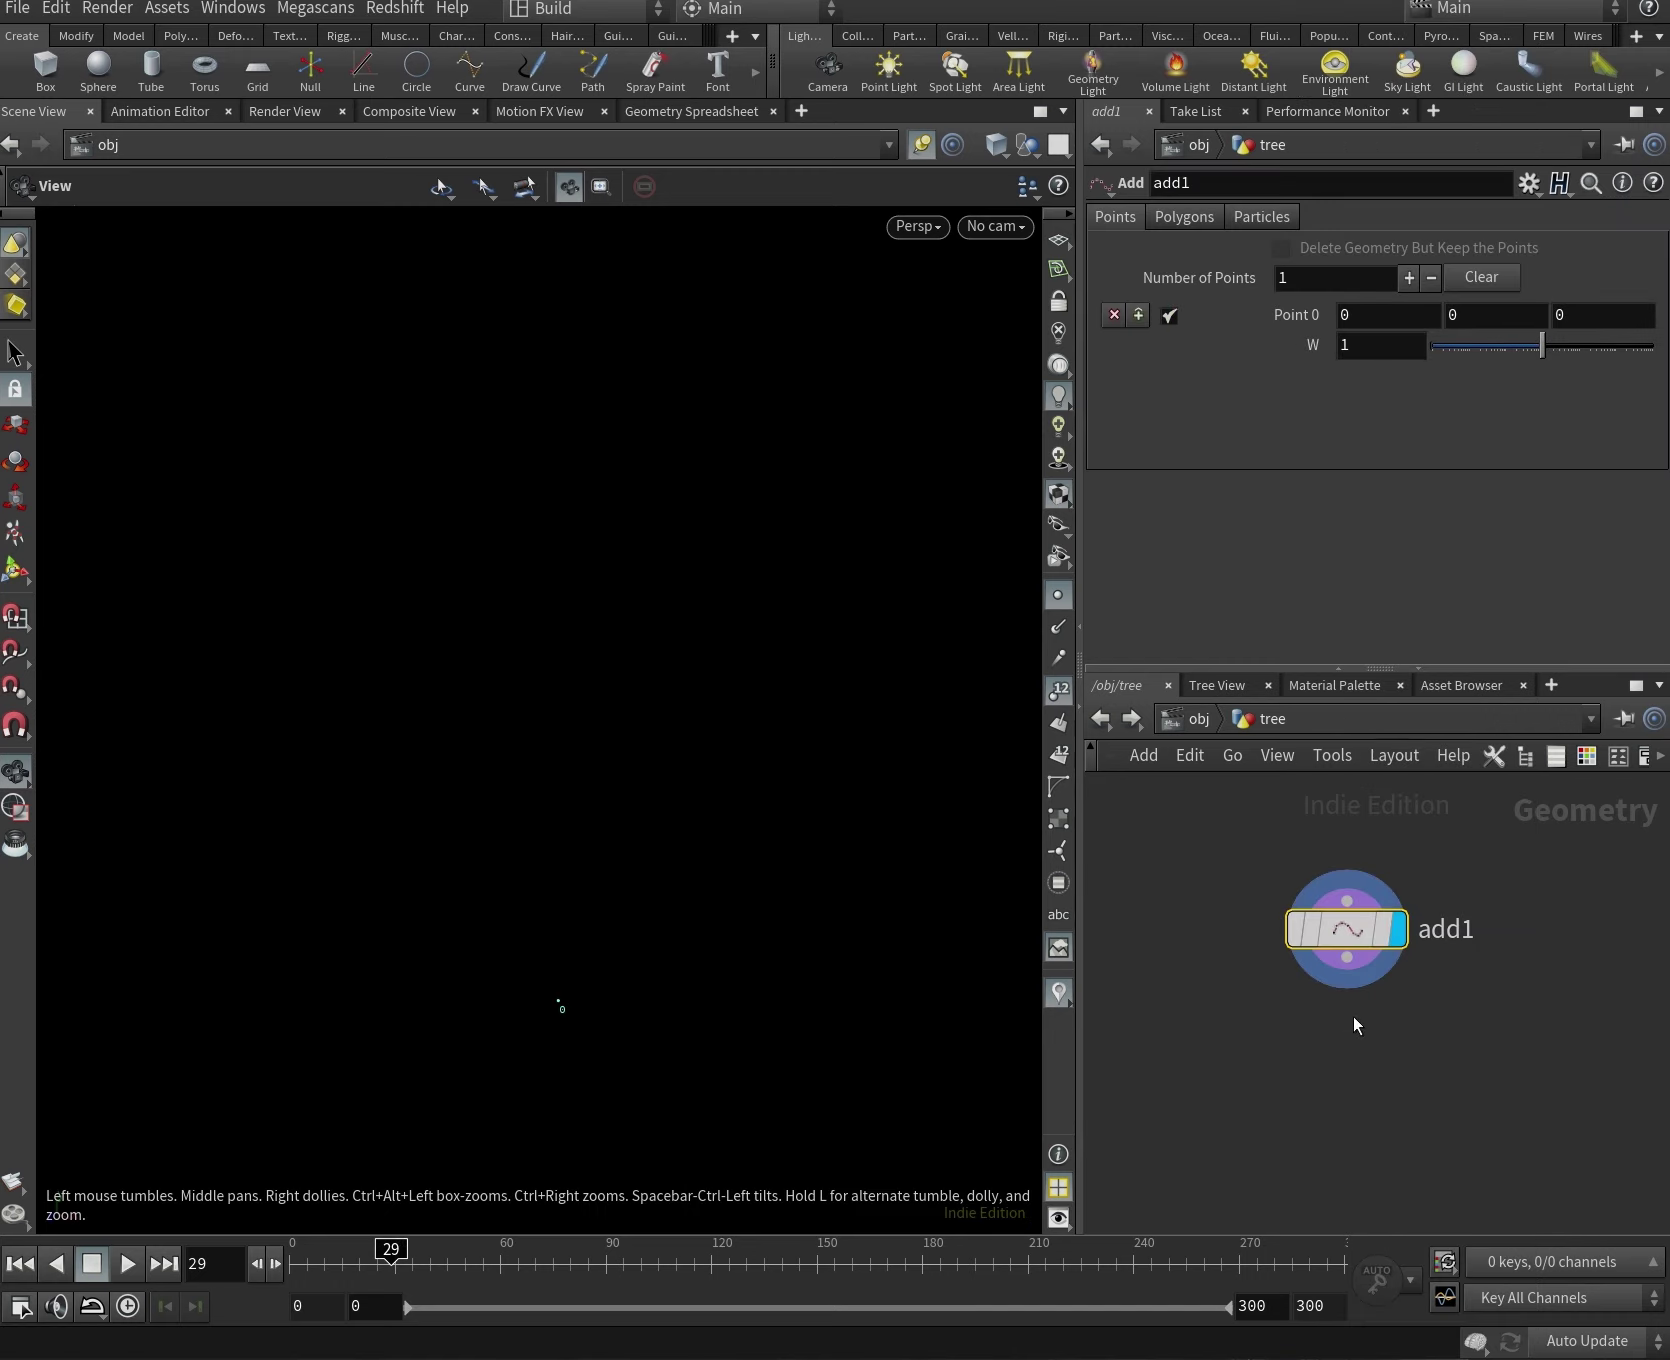
key(Tab)
Add an Attribute Create node wired below add1 and make it the displayed node.
text(crea)
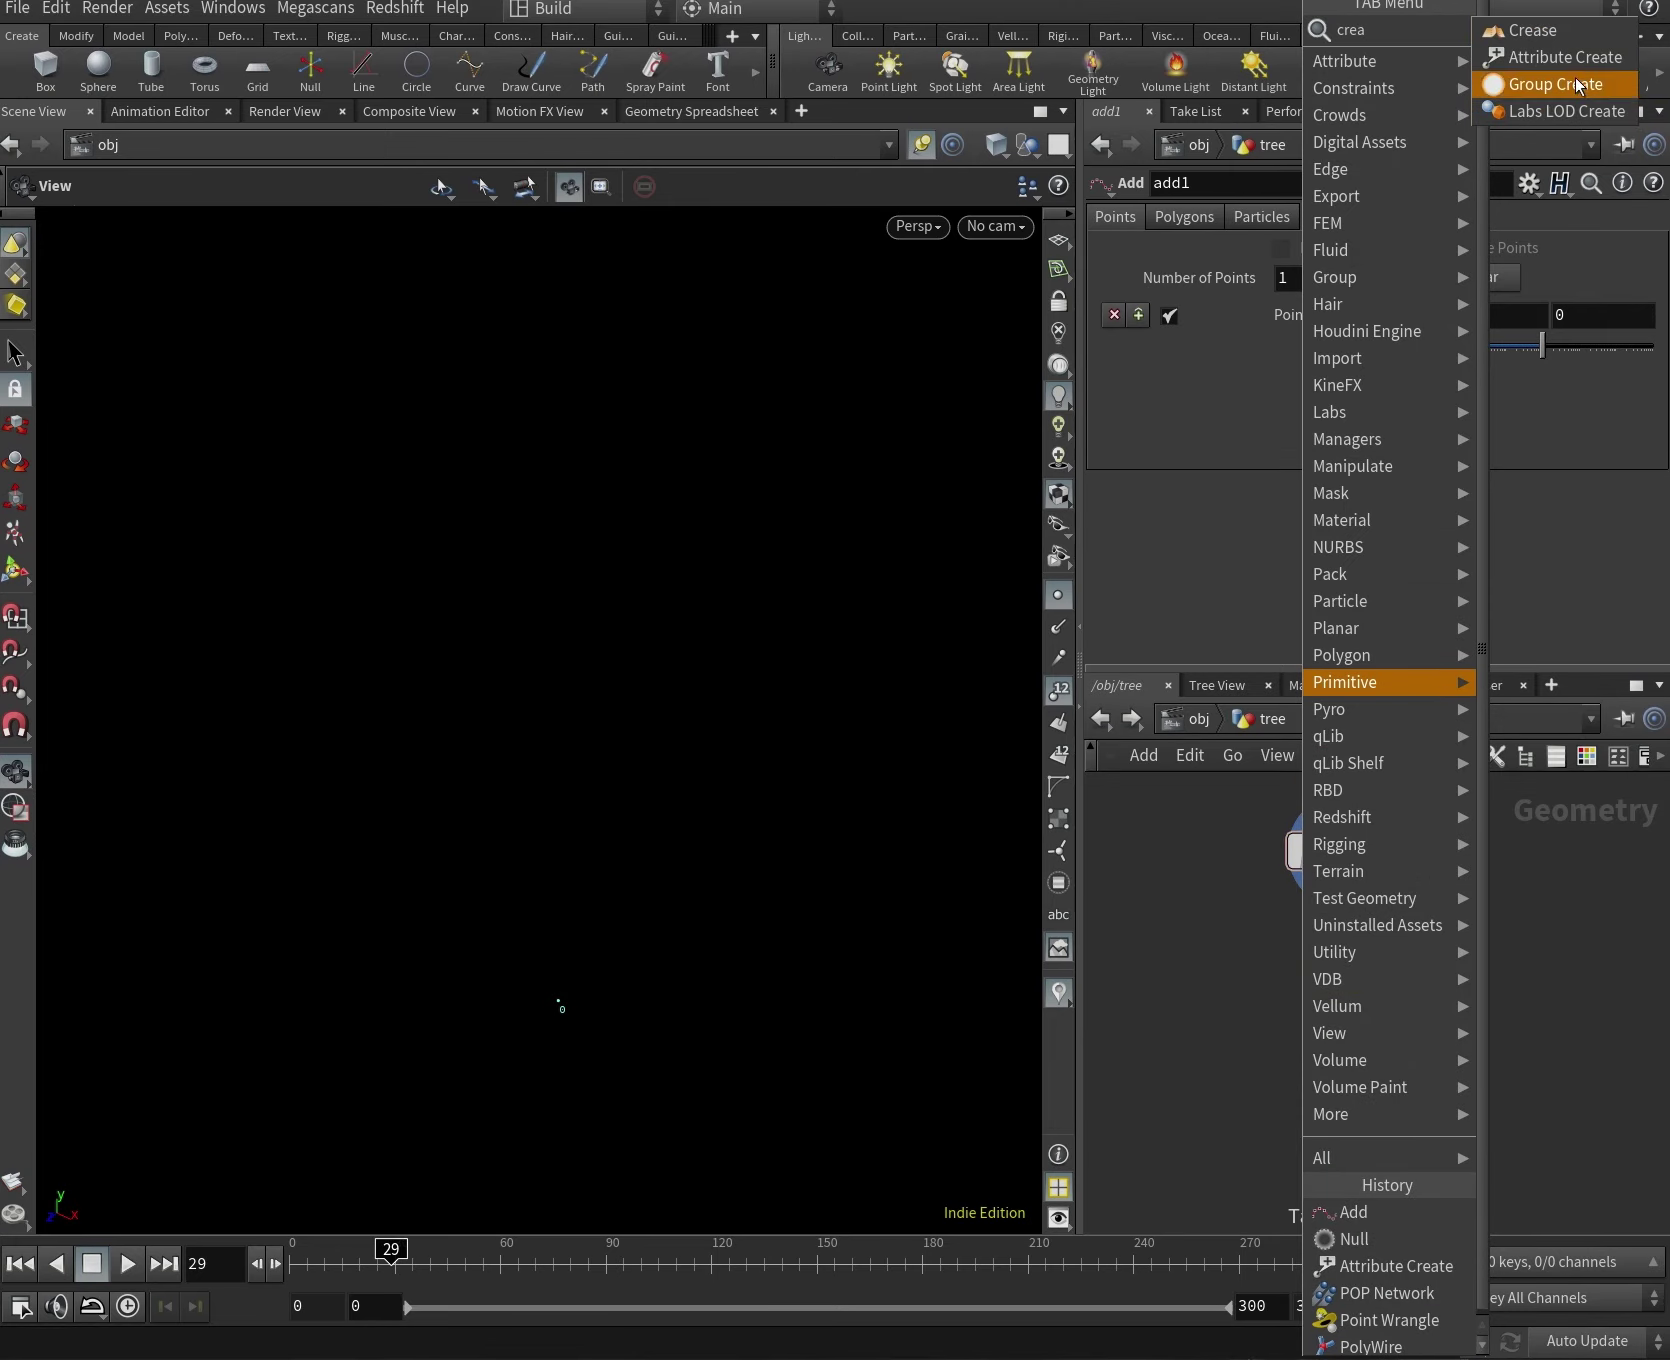
click(1560, 57)
click(1347, 1025)
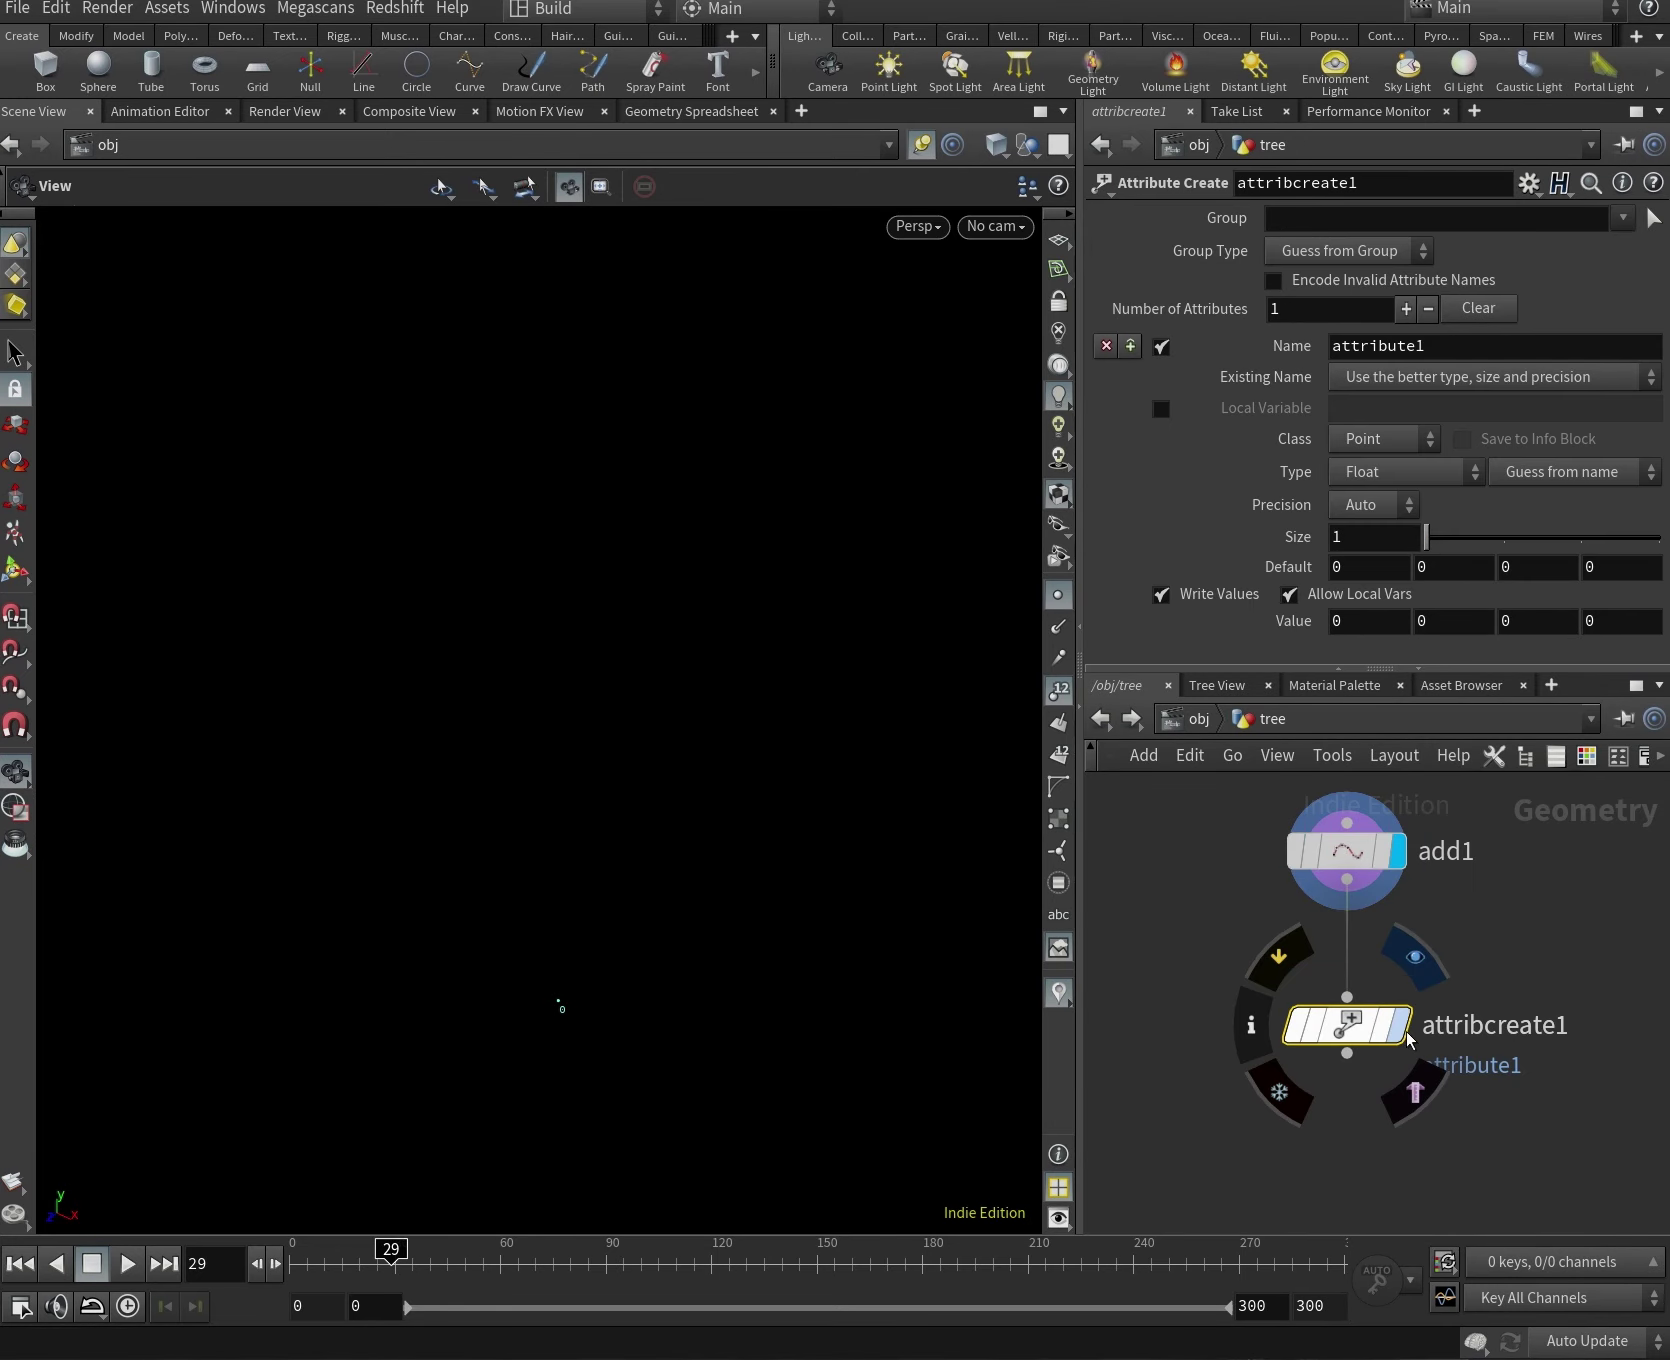
click(1400, 1025)
Set the attribute Name to v, Size to 3, and Value to 0, 1, 0.
double_click(1380, 346)
text(v)
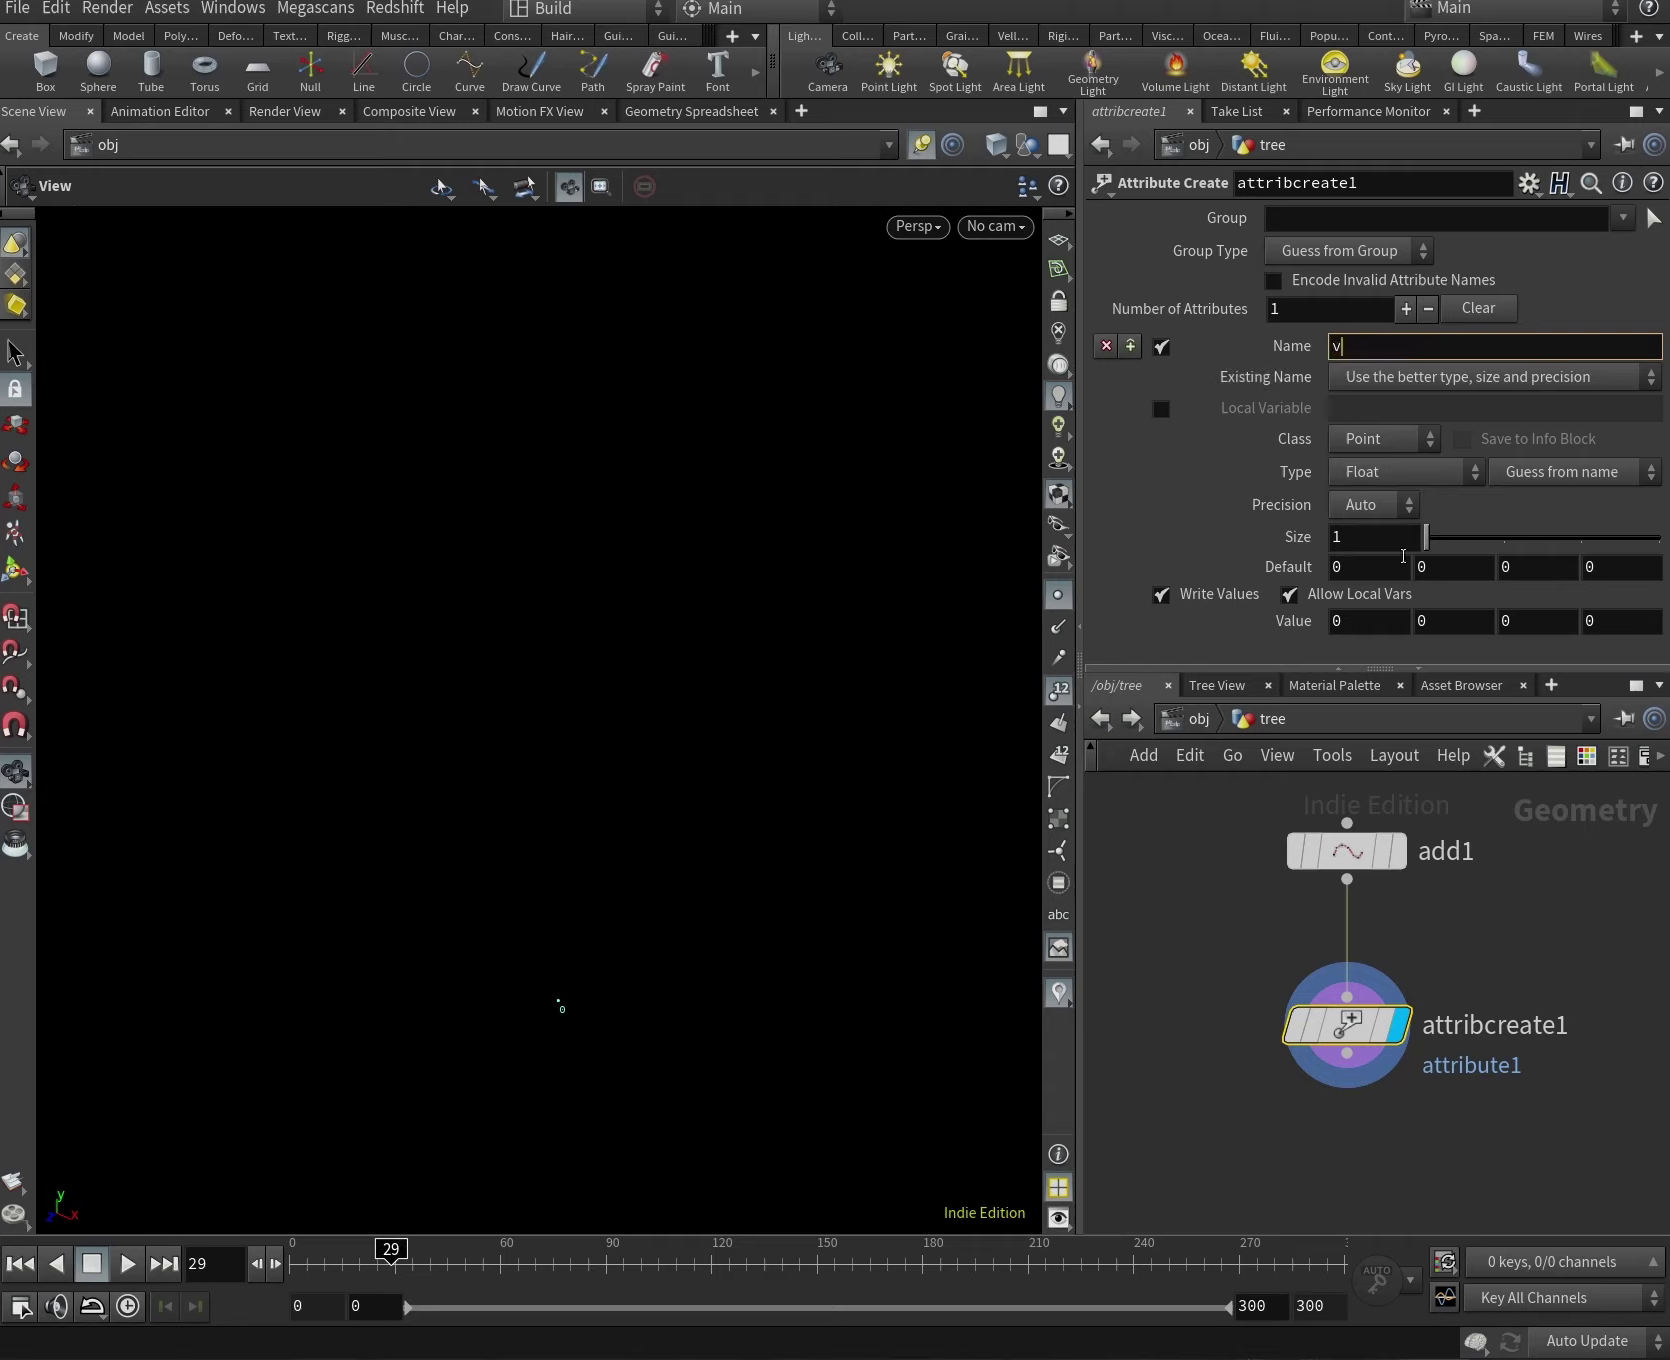
click(1398, 545)
text(3)
key(Return)
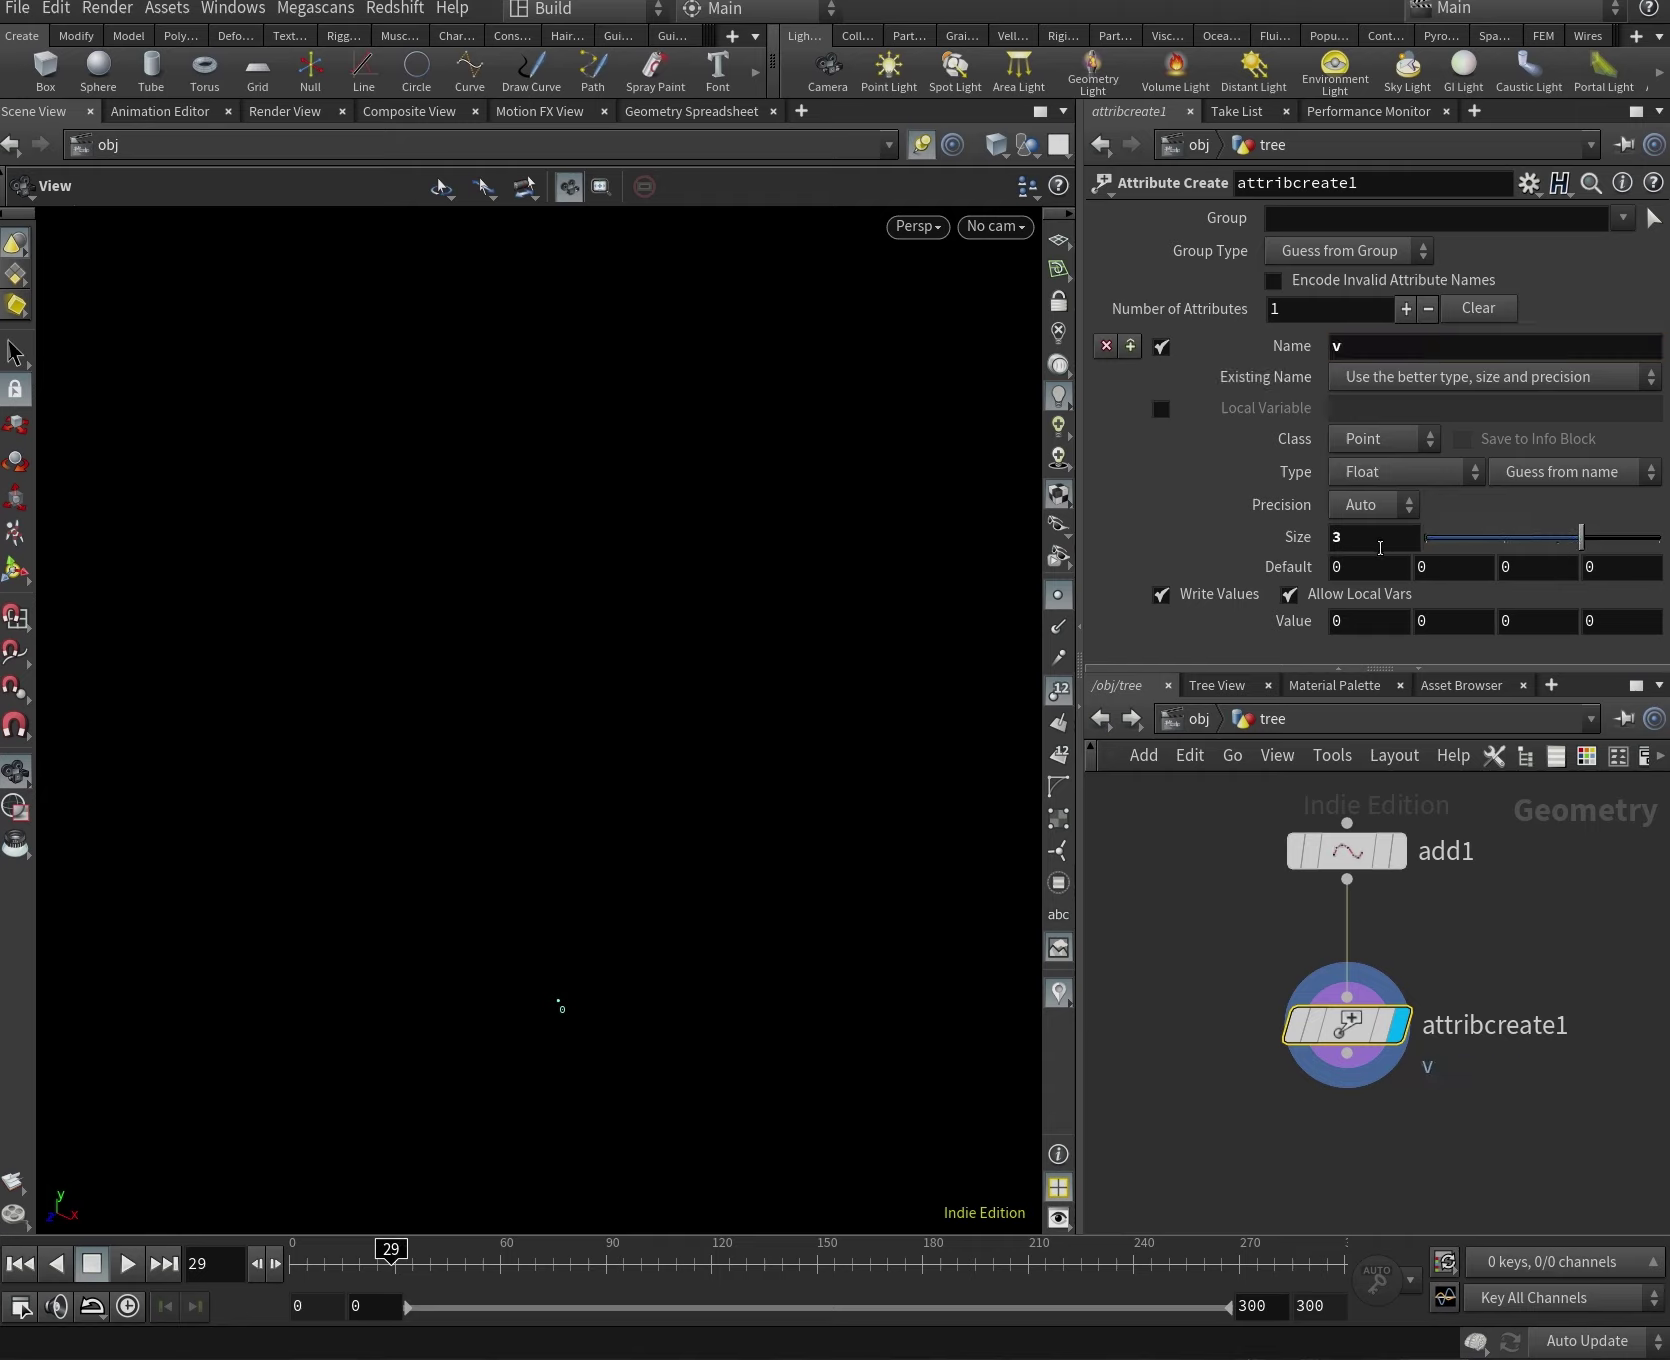
click(1430, 628)
text(1)
key(Return)
key(Tab)
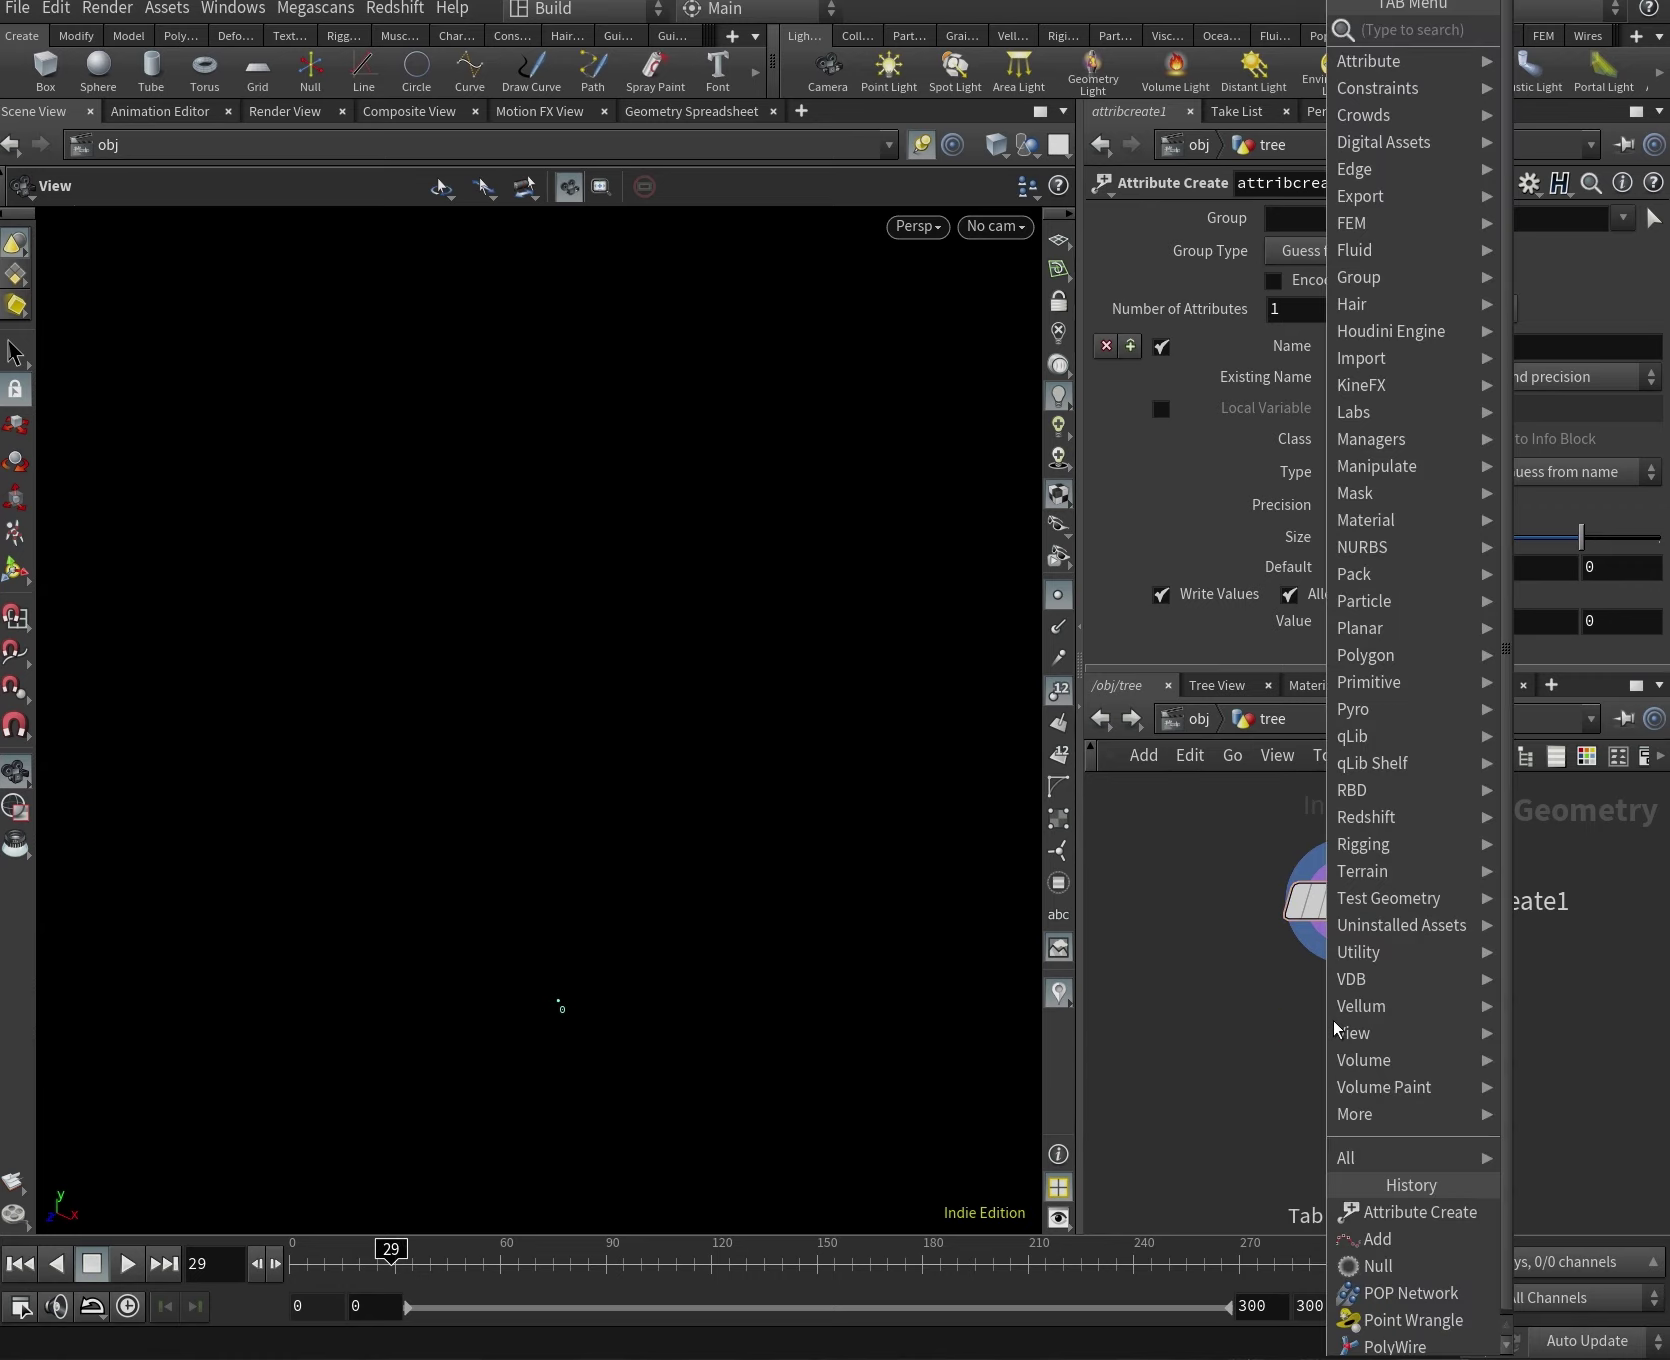
key(Return)
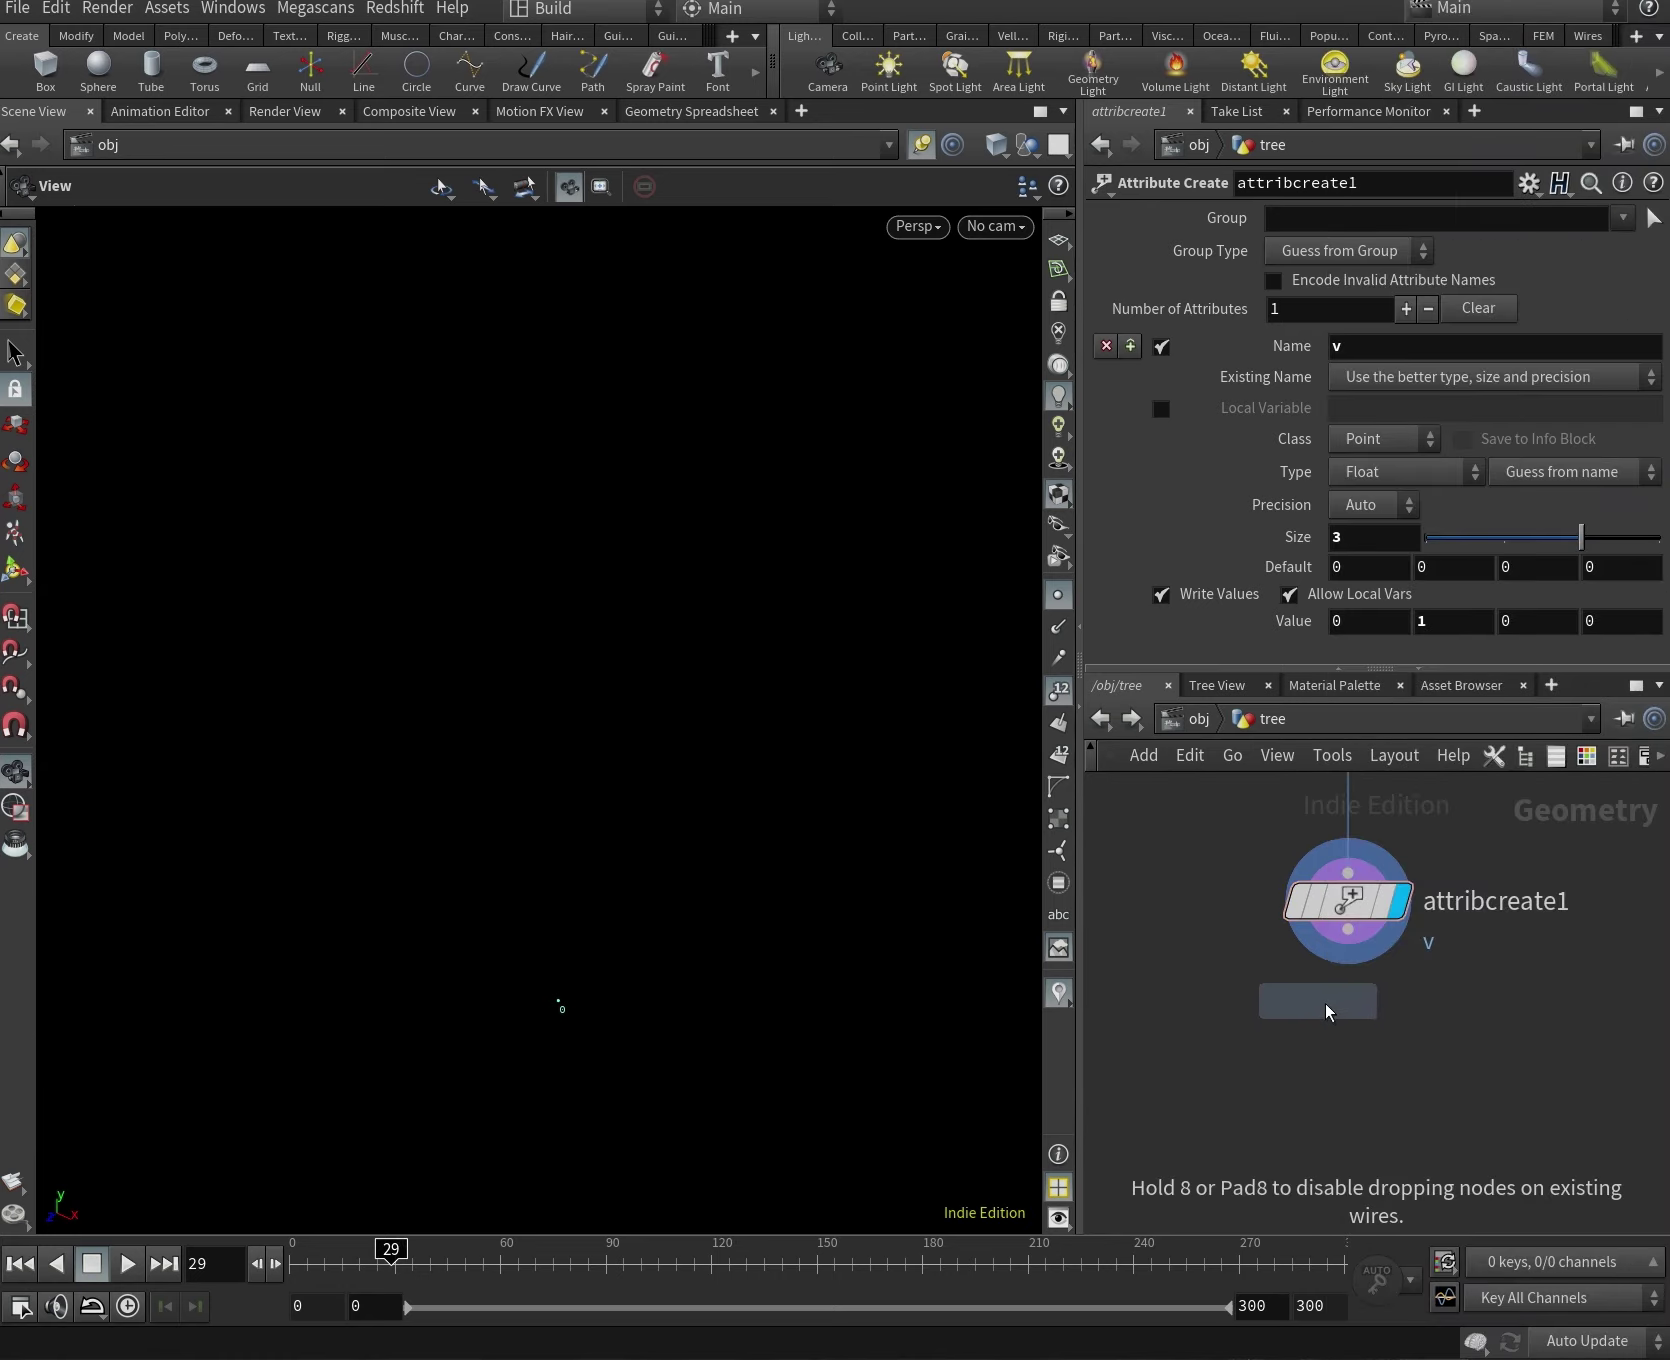
Drop a popnet below attribcreate1, set the source Emission Type to All Points, and scrub frames.
click(1326, 1005)
mouse_move(1320, 1062)
key(r)
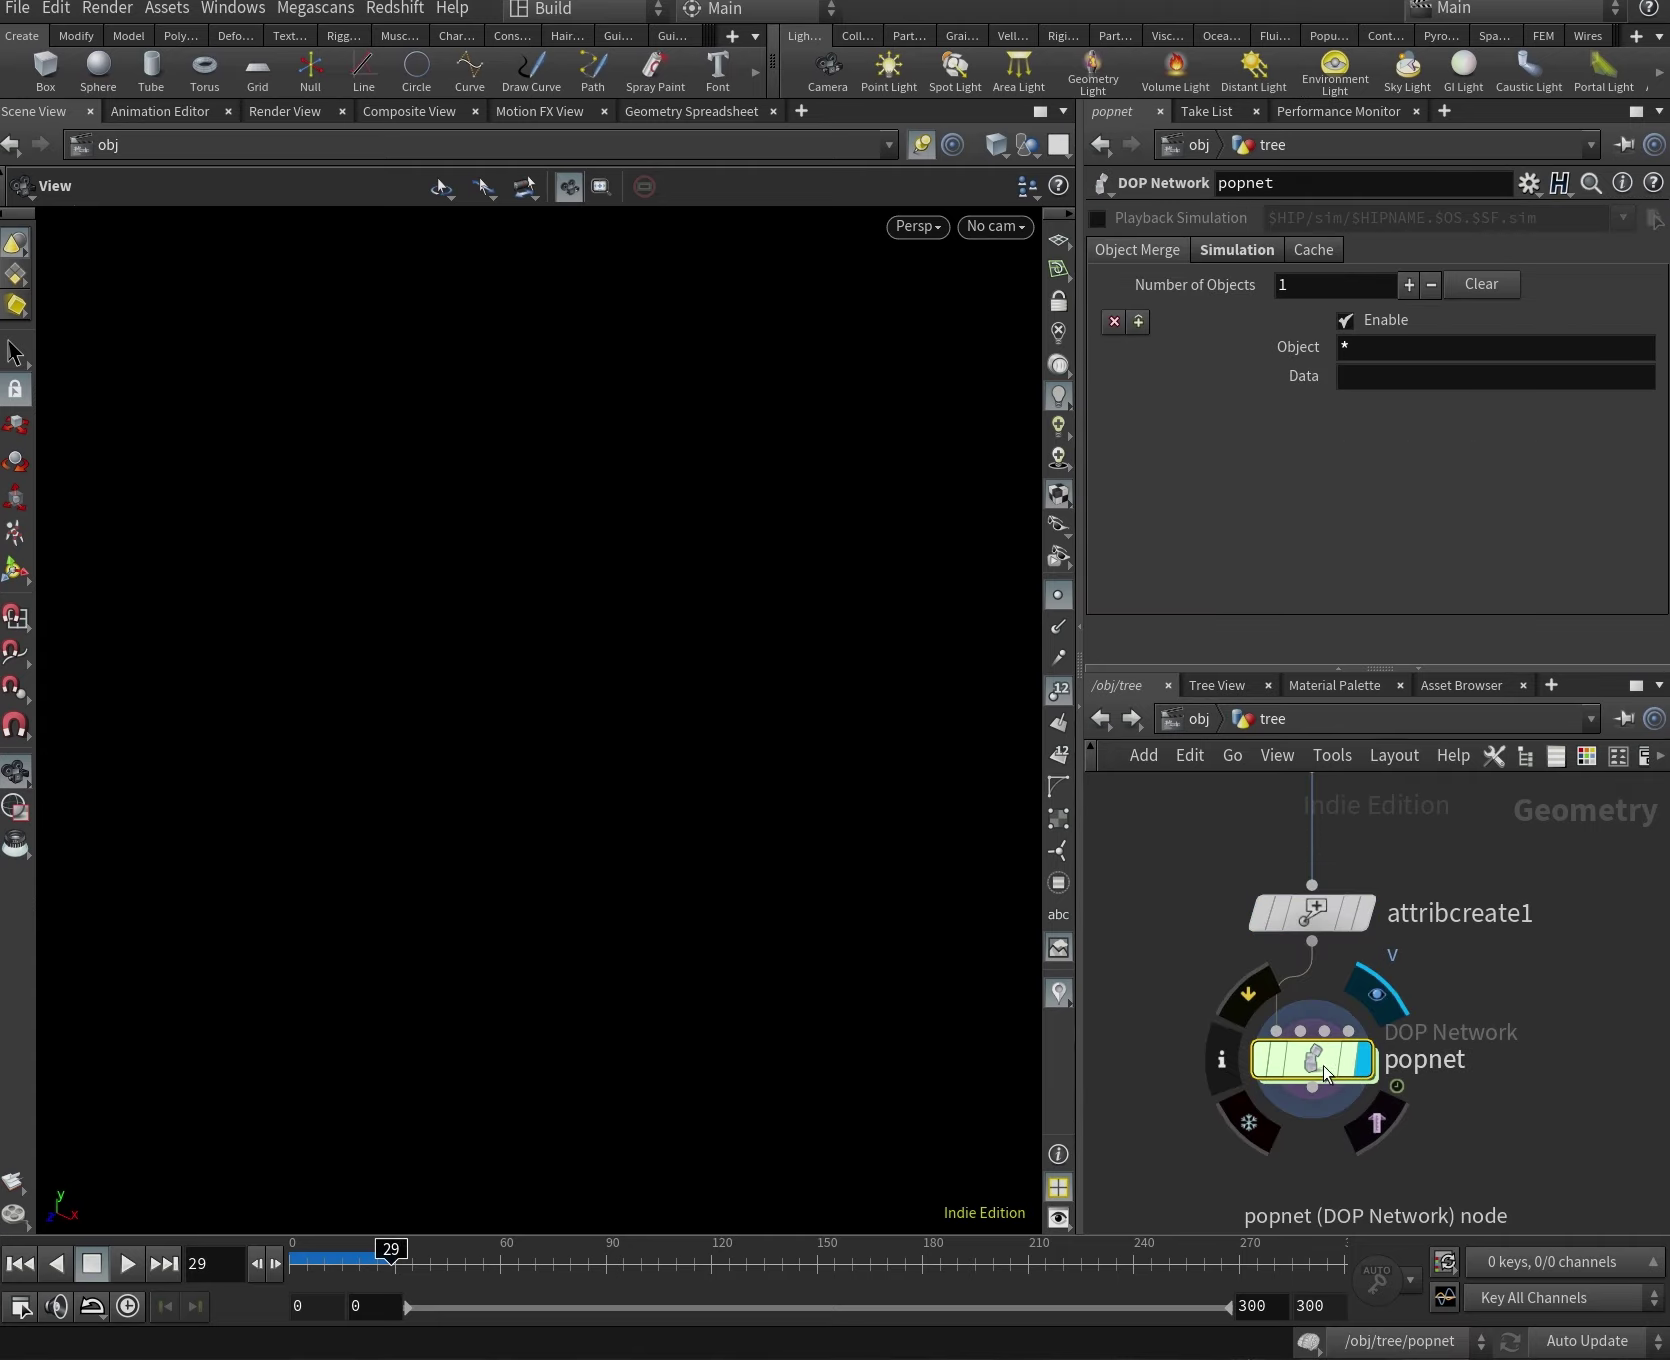
double_click(1325, 1070)
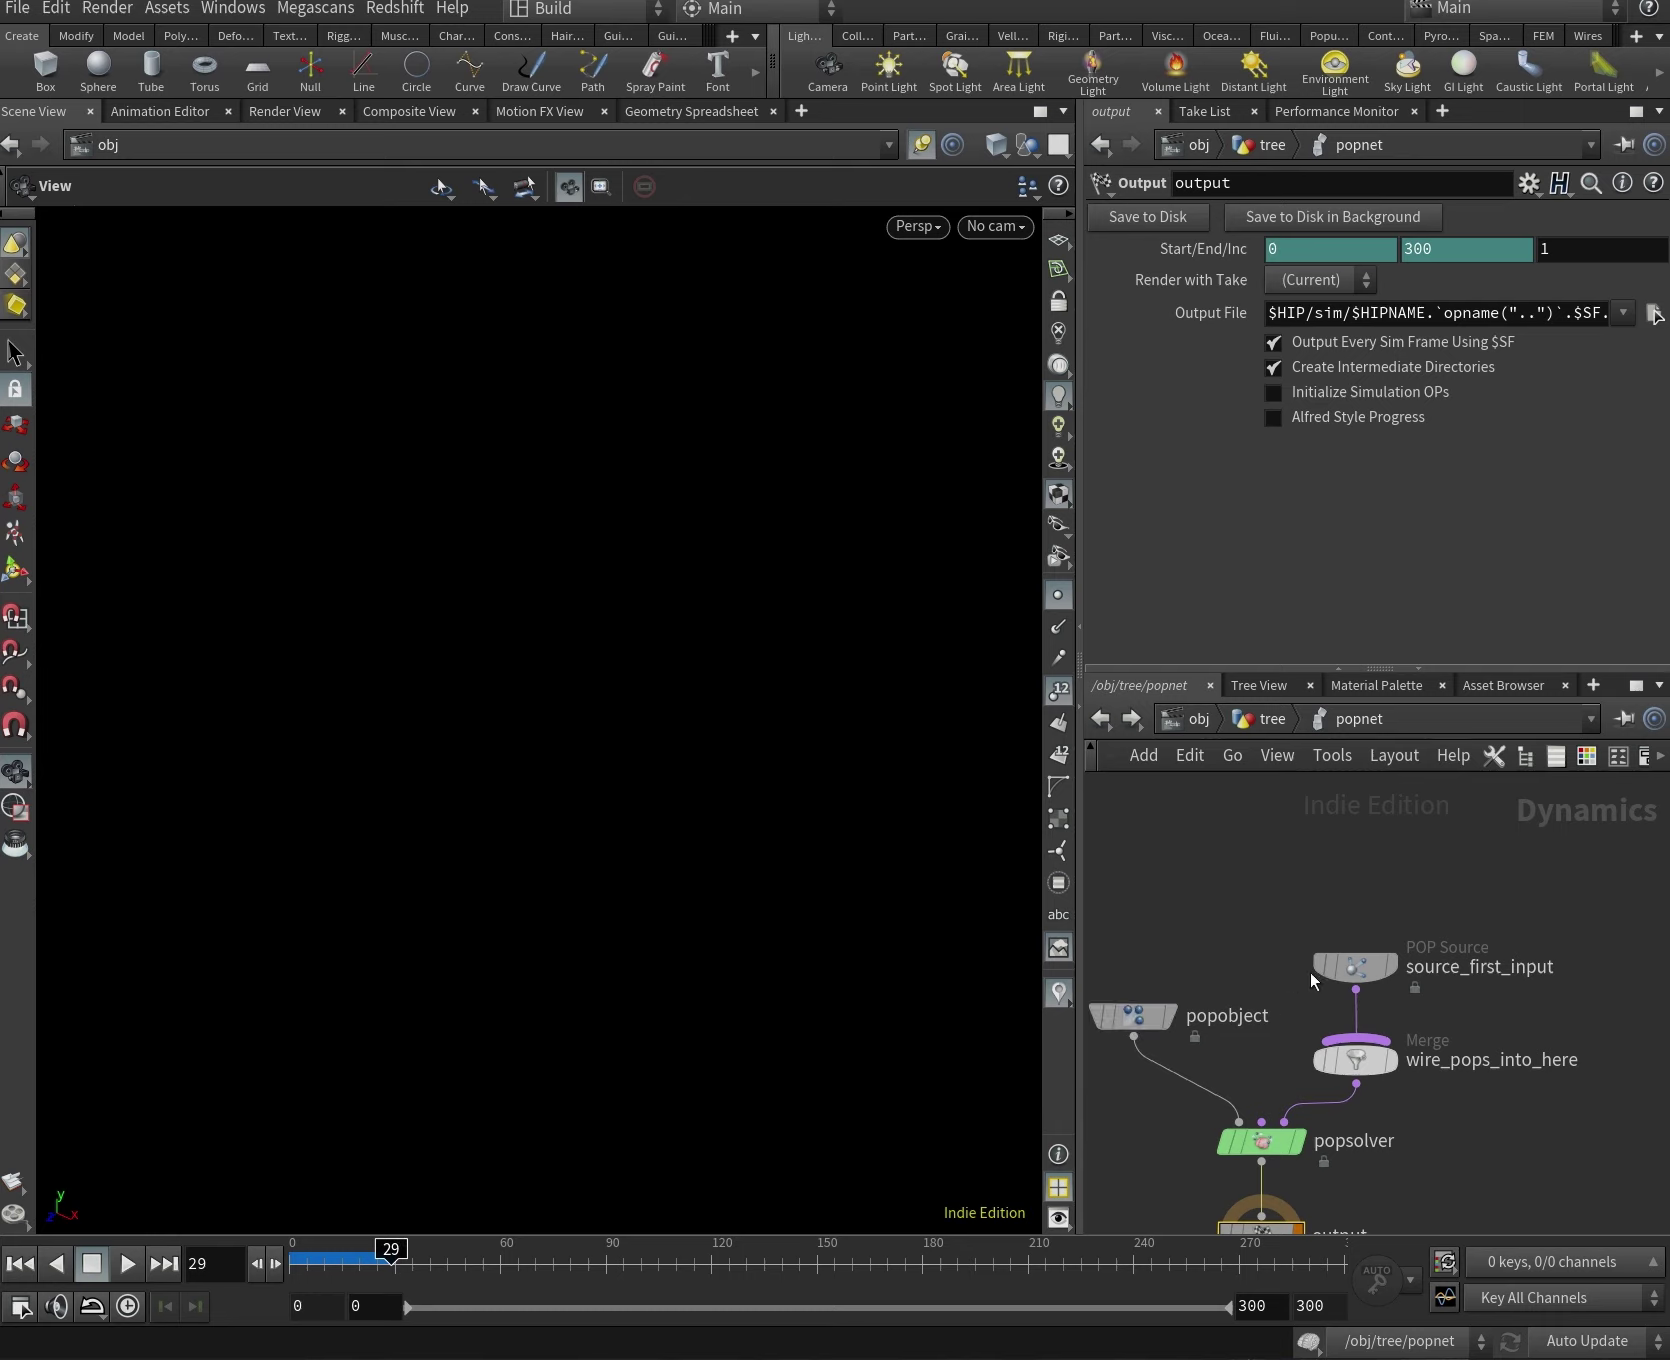
drag(1355, 966, 1355, 866)
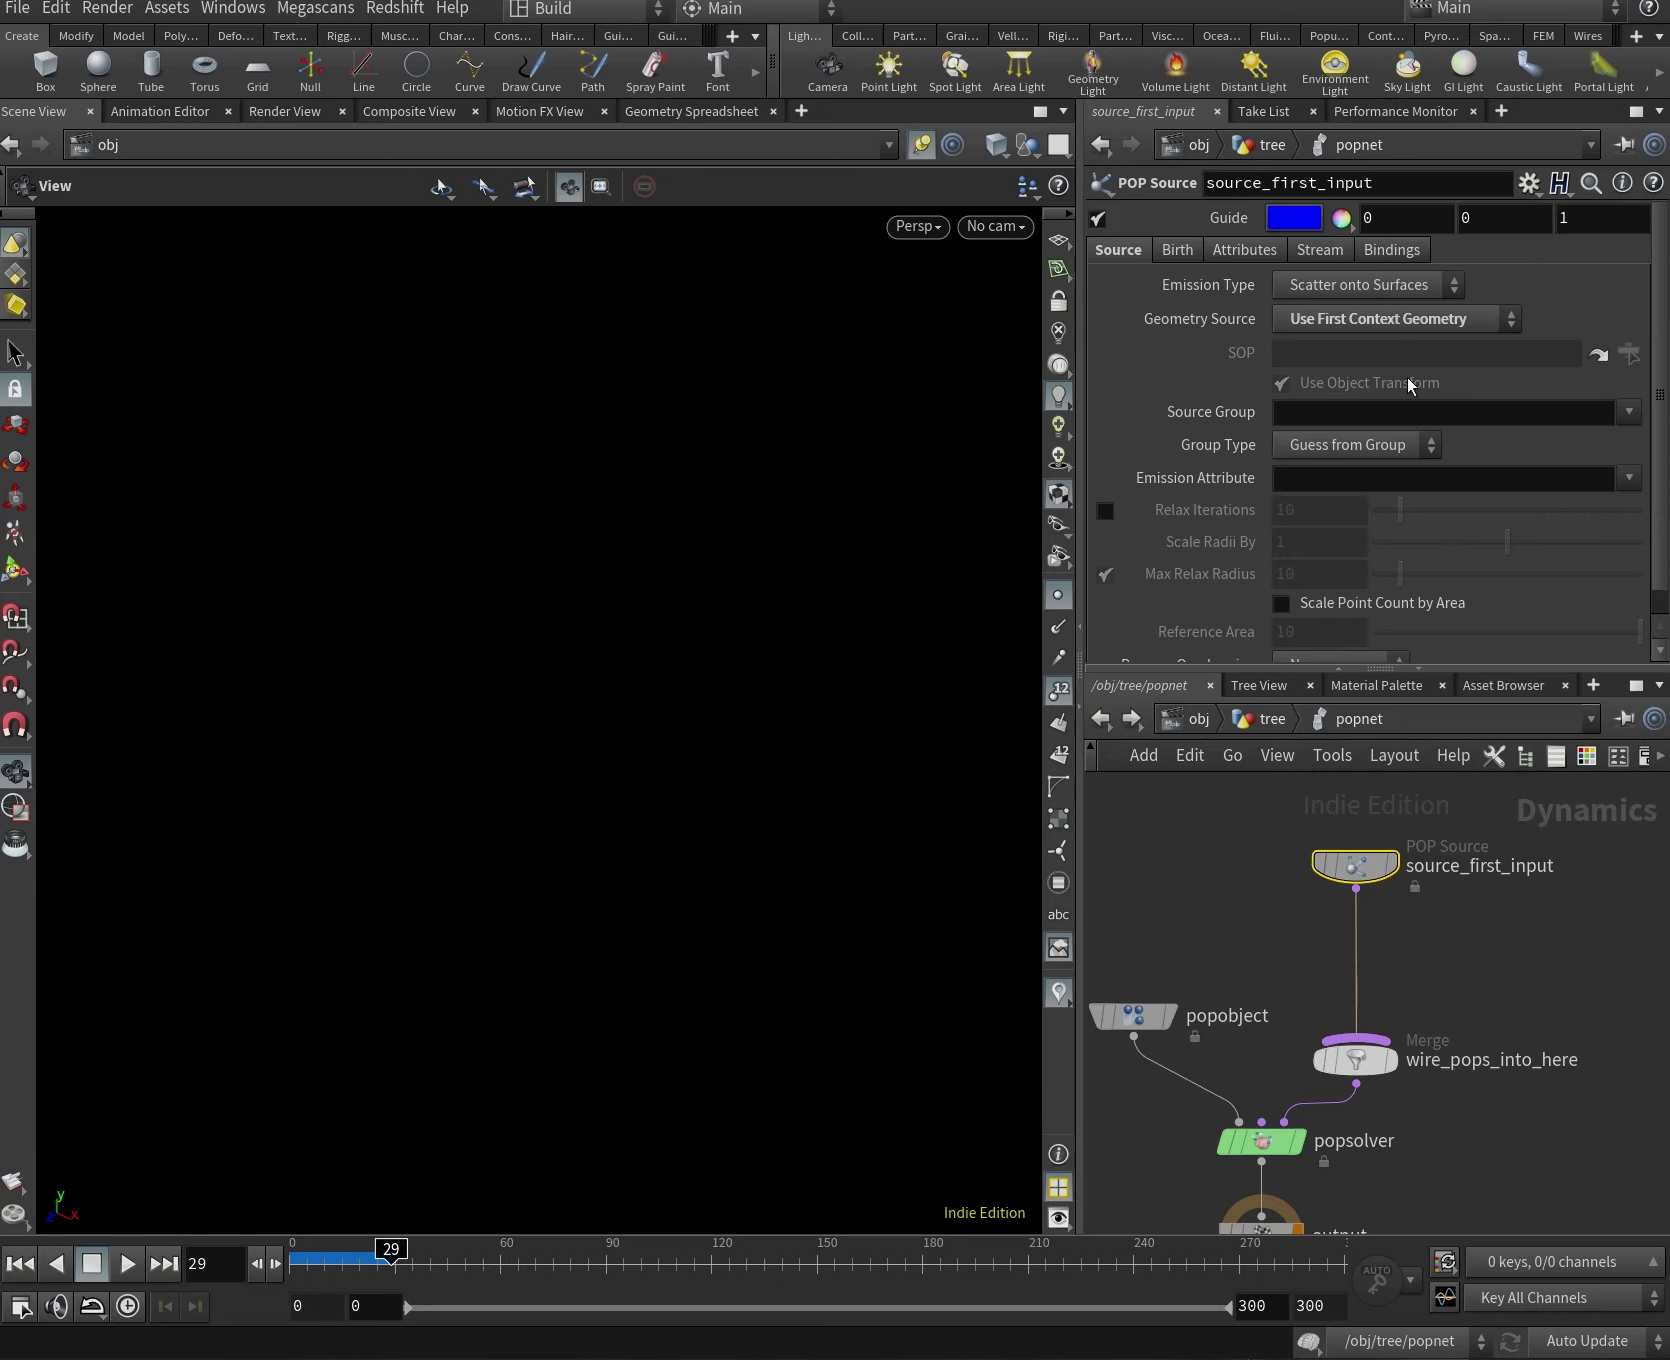
click(1340, 285)
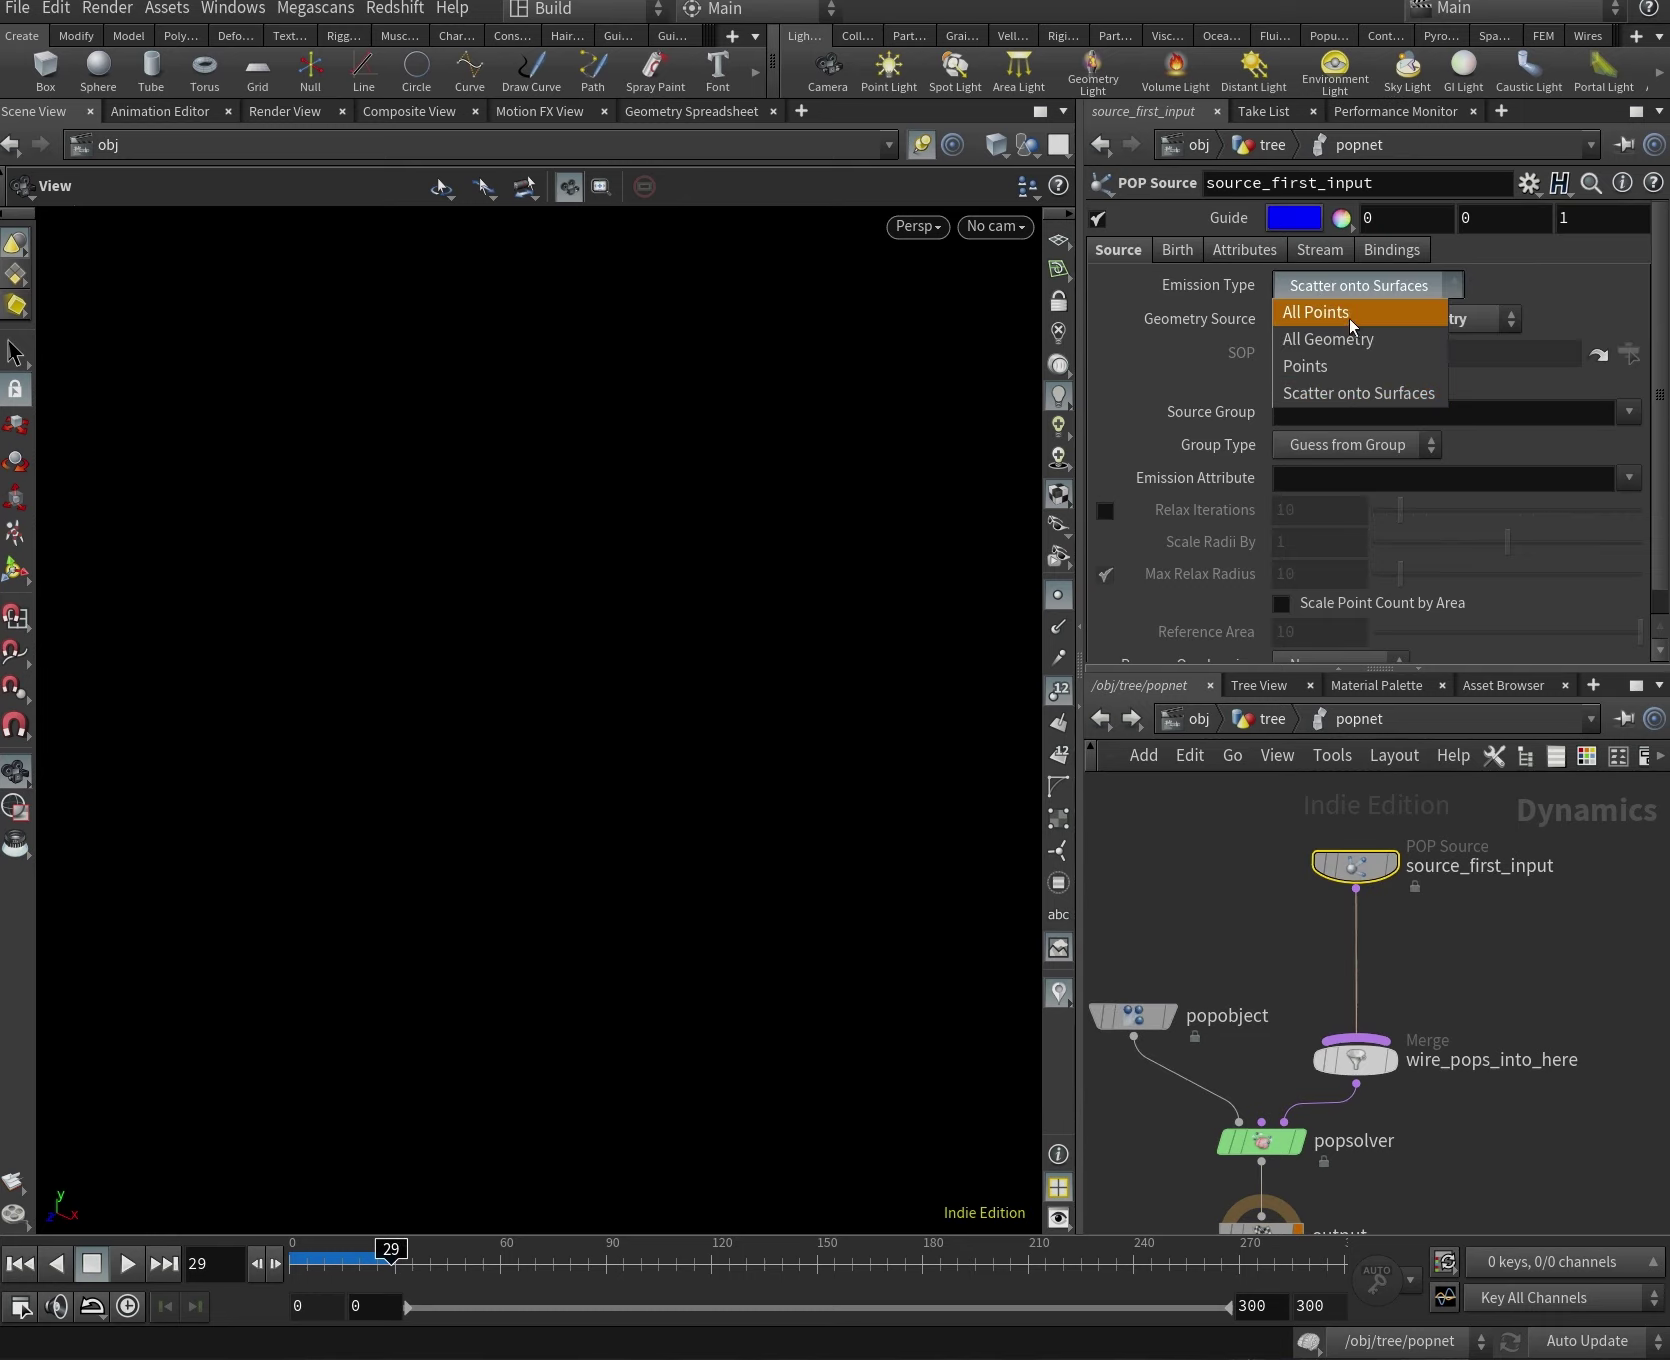
click(1346, 314)
mouse_move(330, 1245)
mouse_down()
mouse_move(298, 1262)
mouse_move(420, 1262)
mouse_move(345, 1263)
mouse_move(359, 1262)
mouse_up()
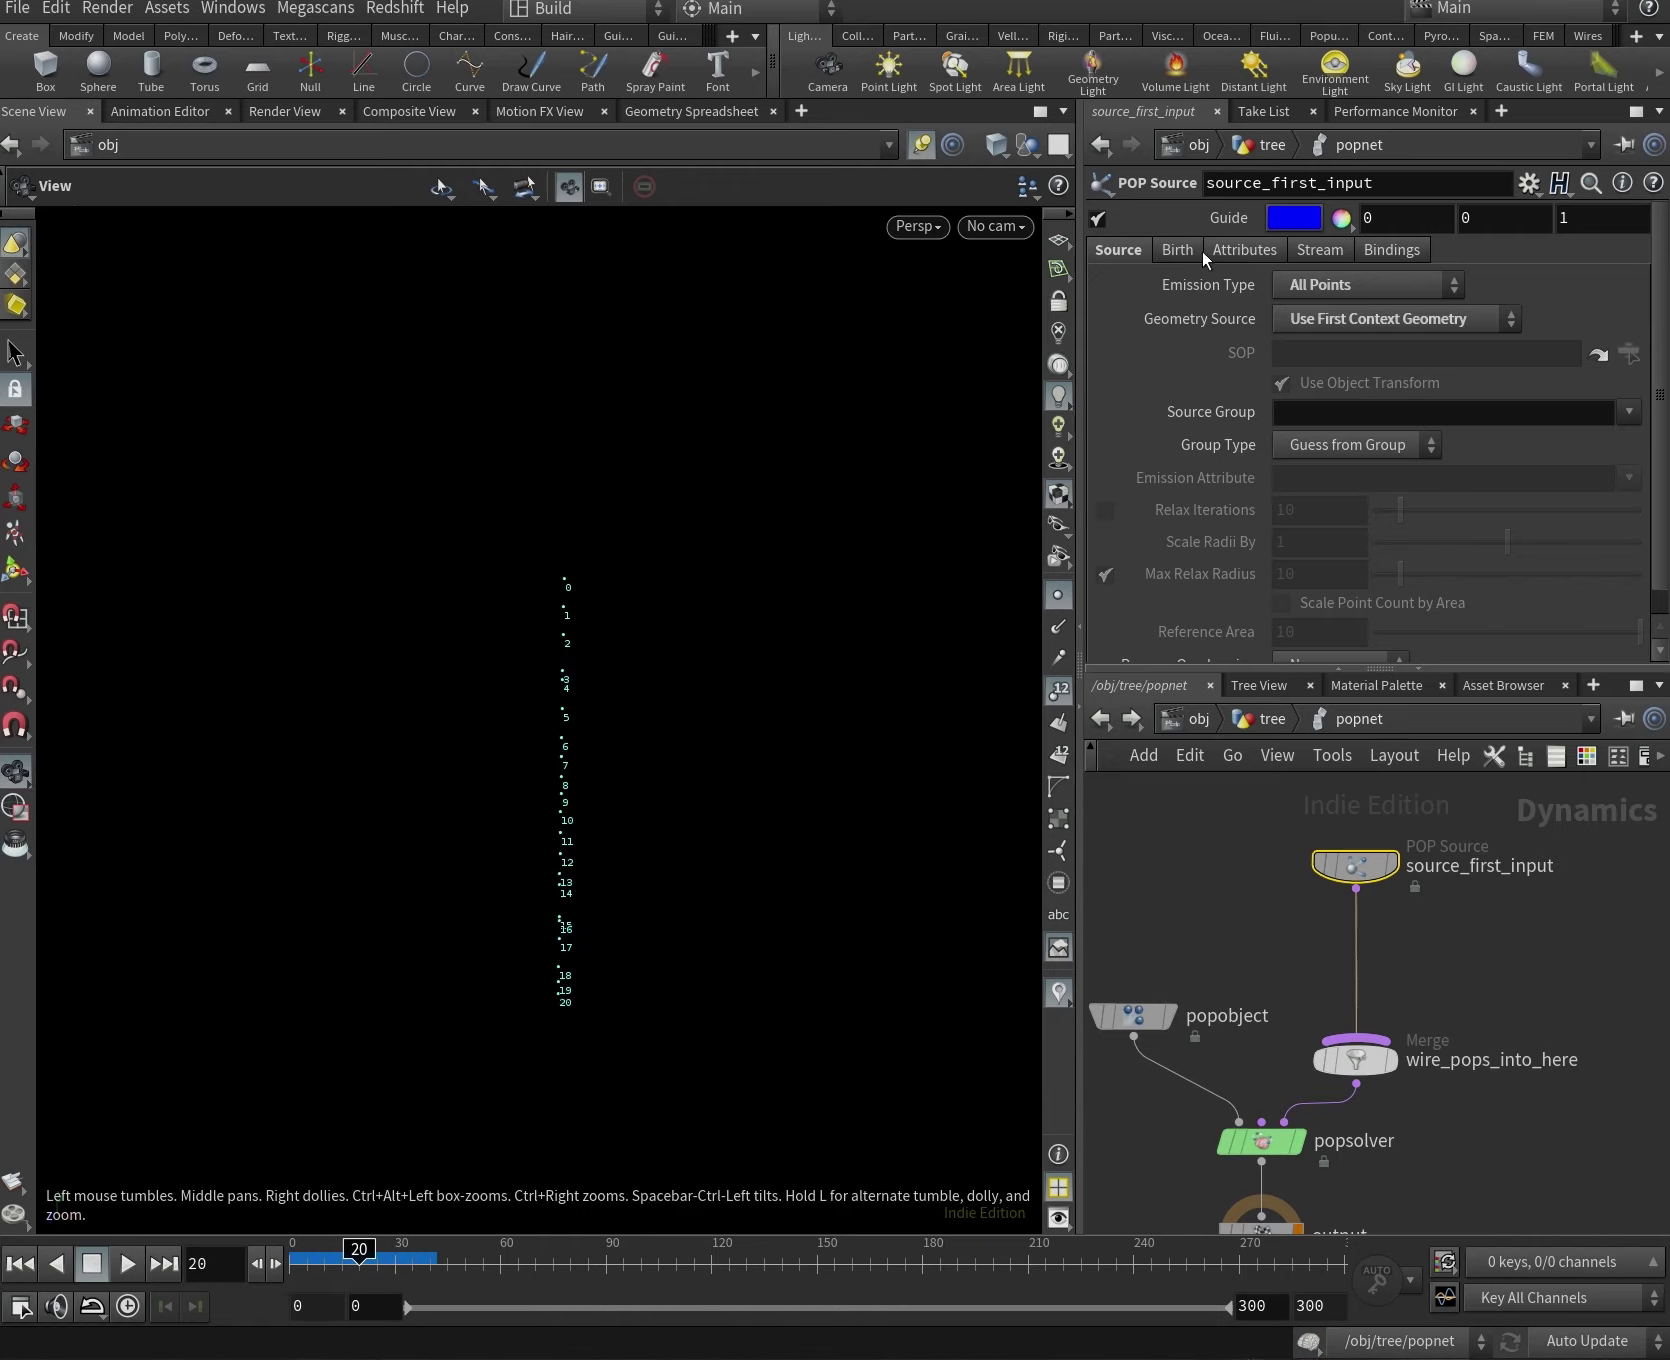
Set the POP Source Impulse Activation to $F==$RFSTART and replay frames 0 to 20.
click(1177, 250)
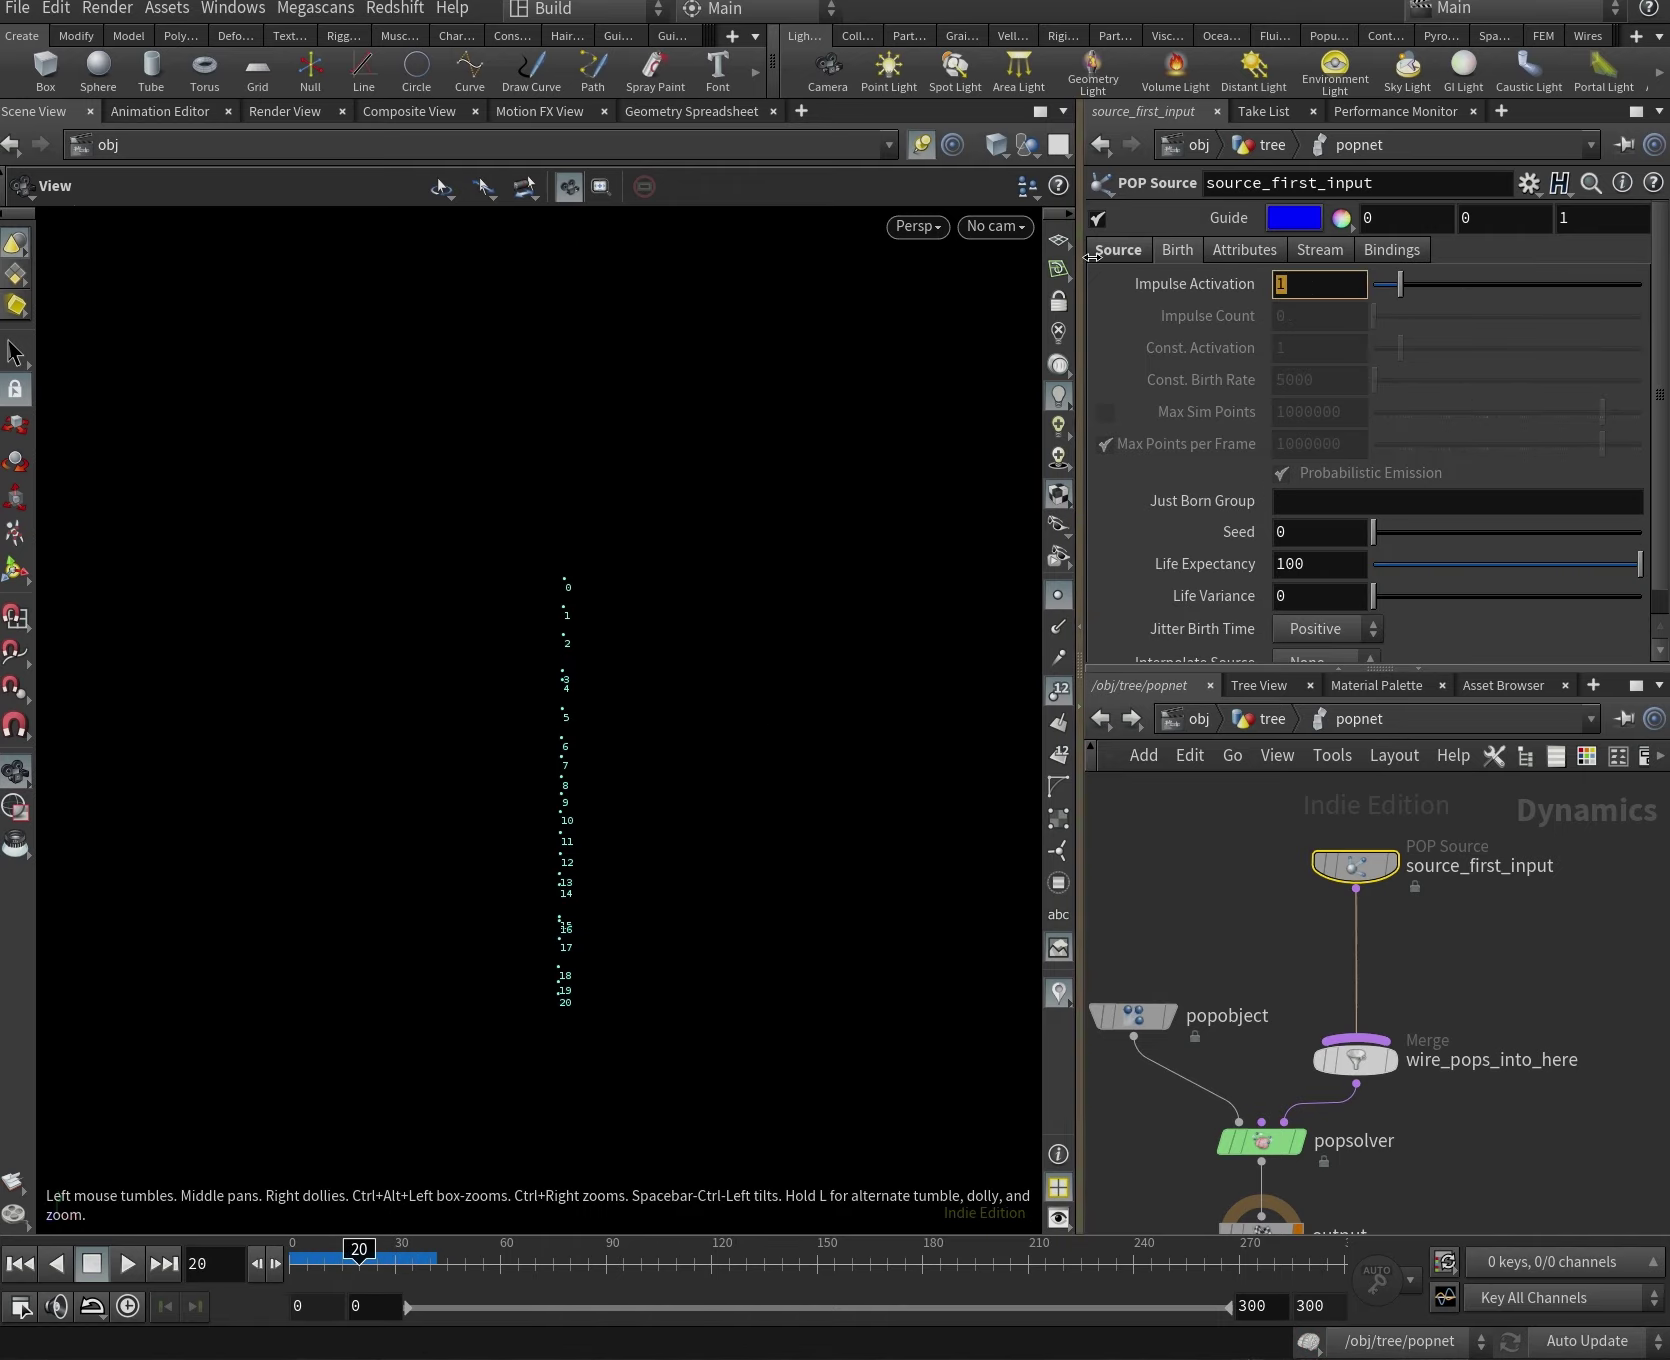
text($F=)
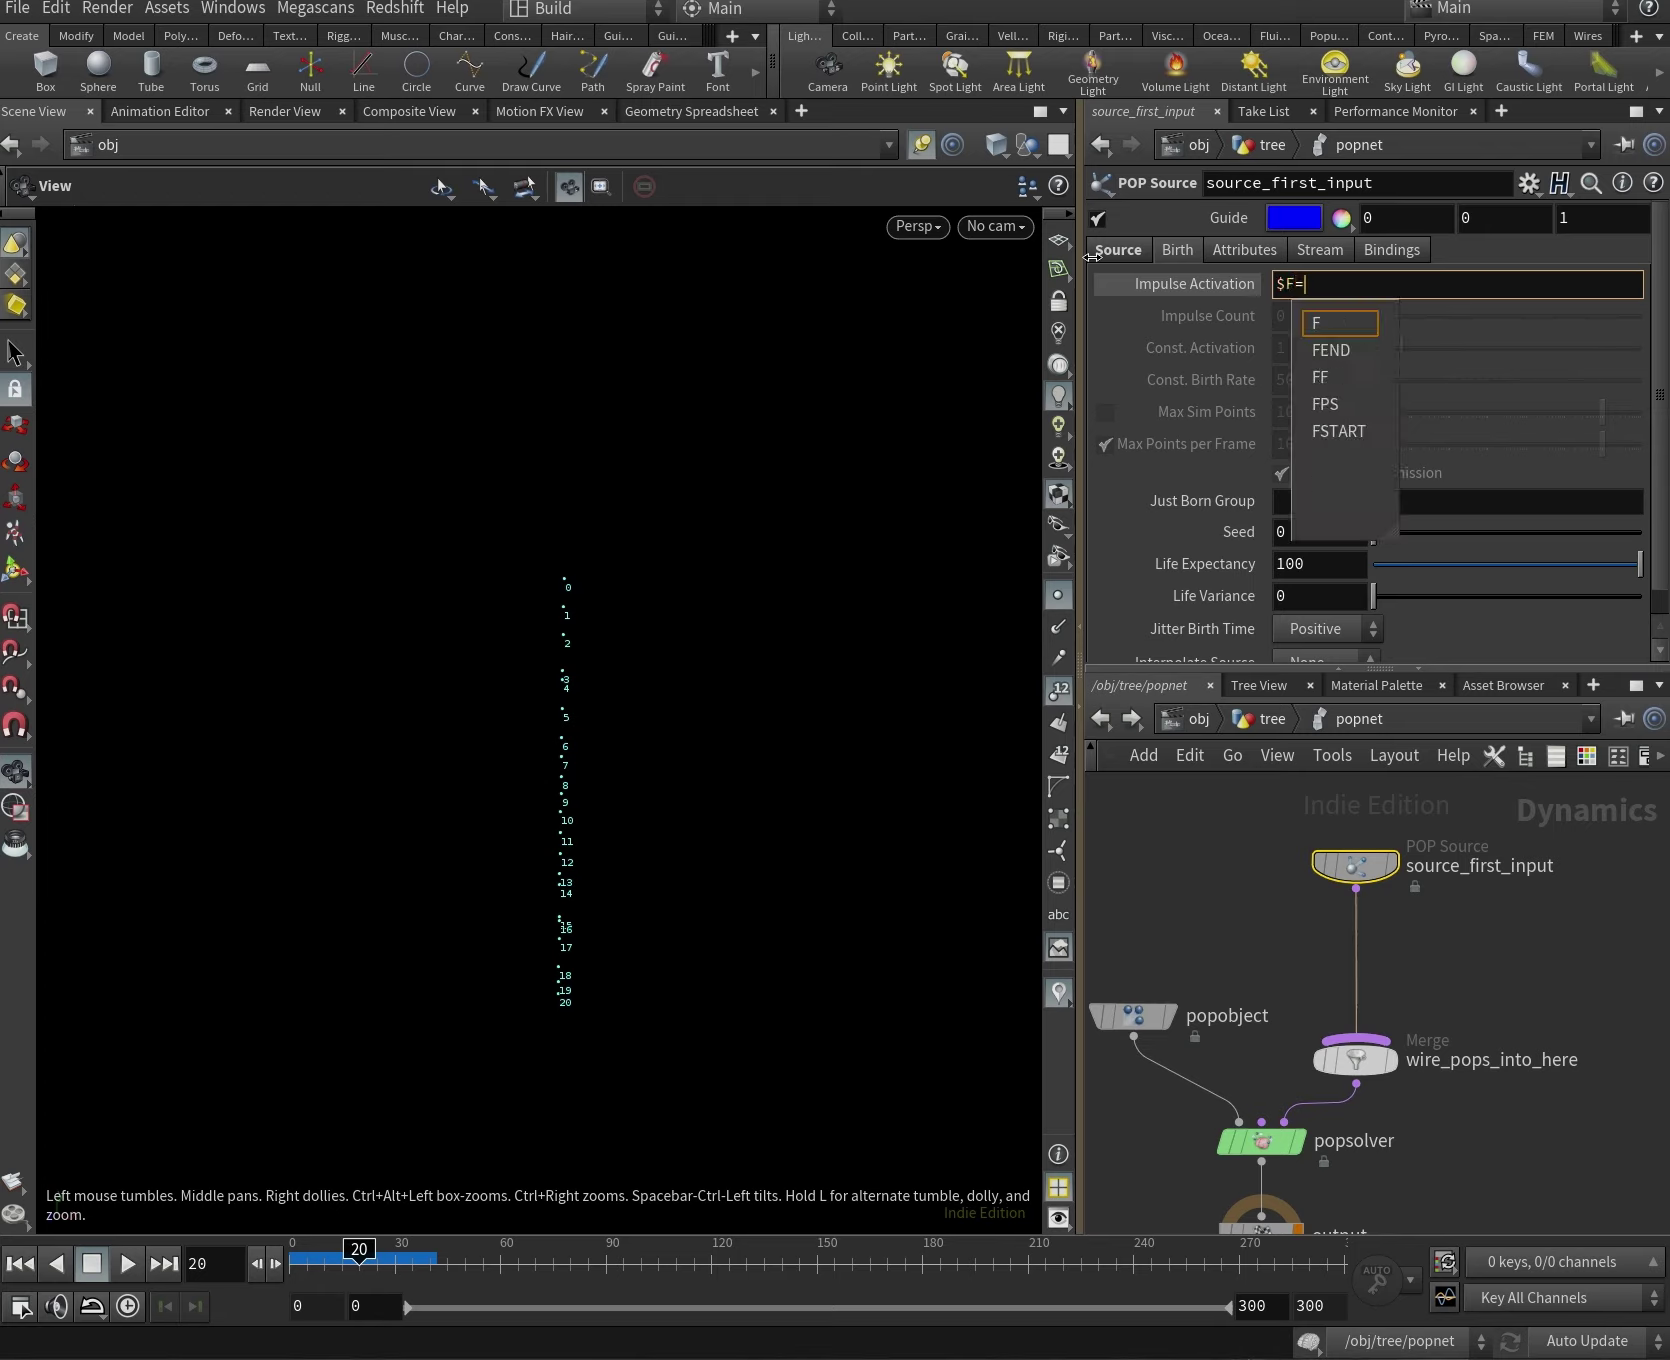
text(=$)
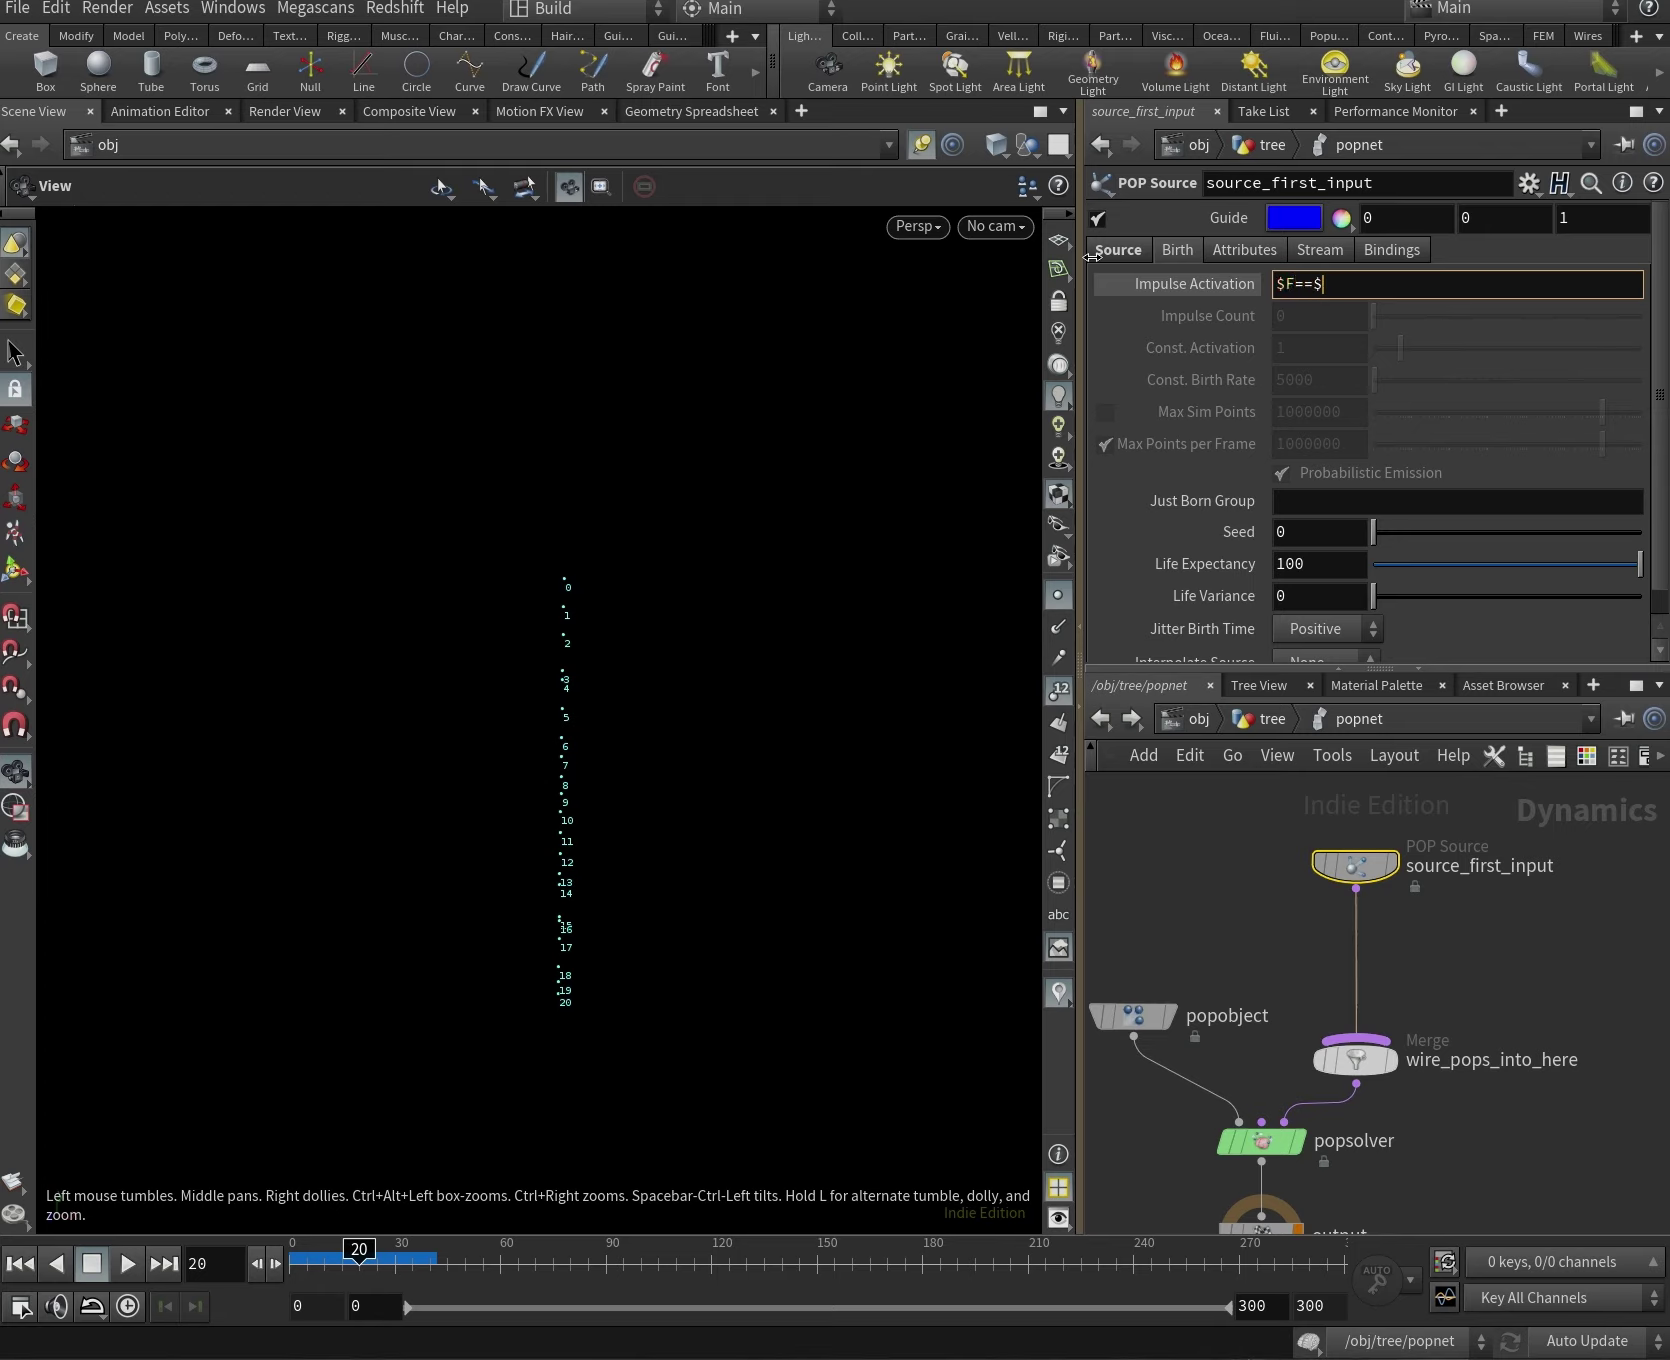
text(RFSTART)
key(Return)
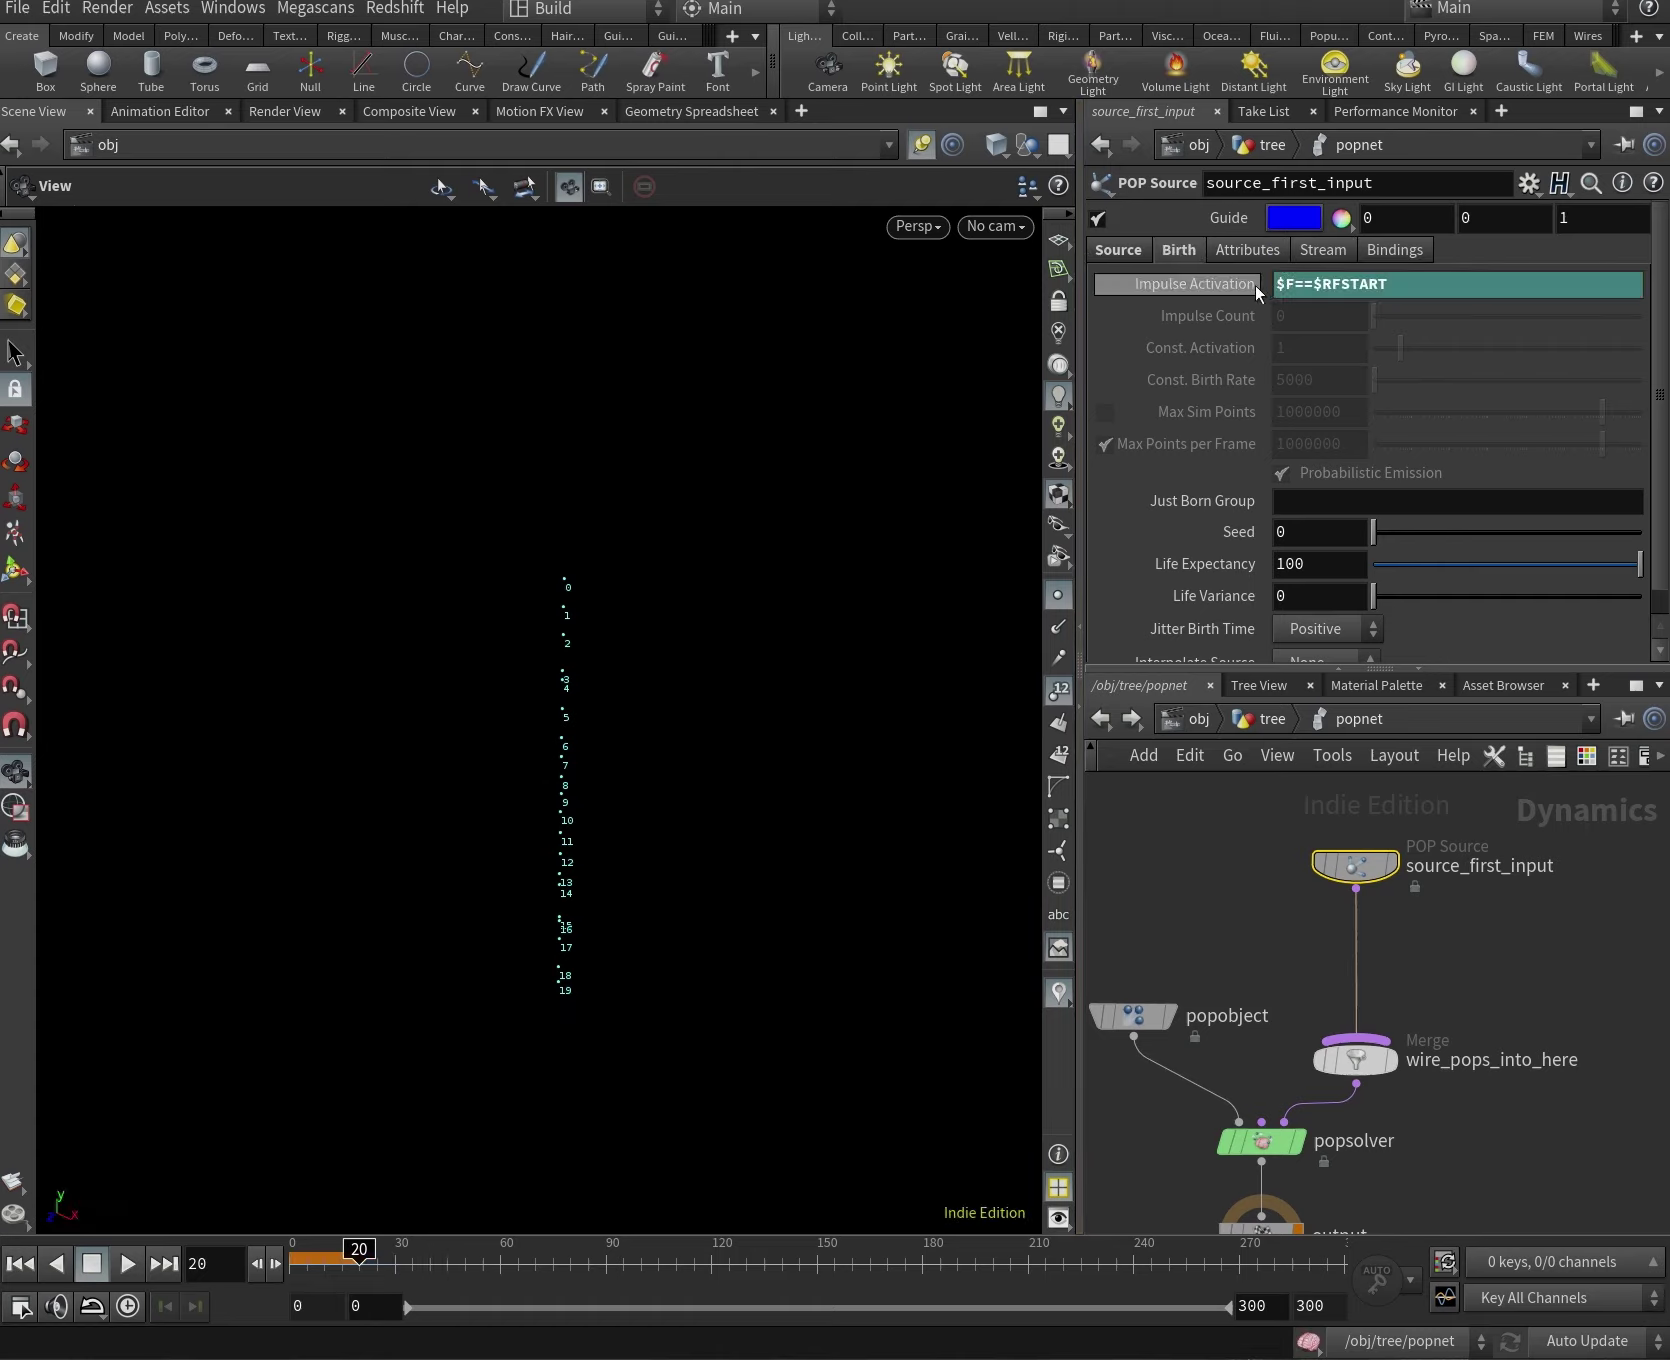
drag(365, 1262, 296, 1268)
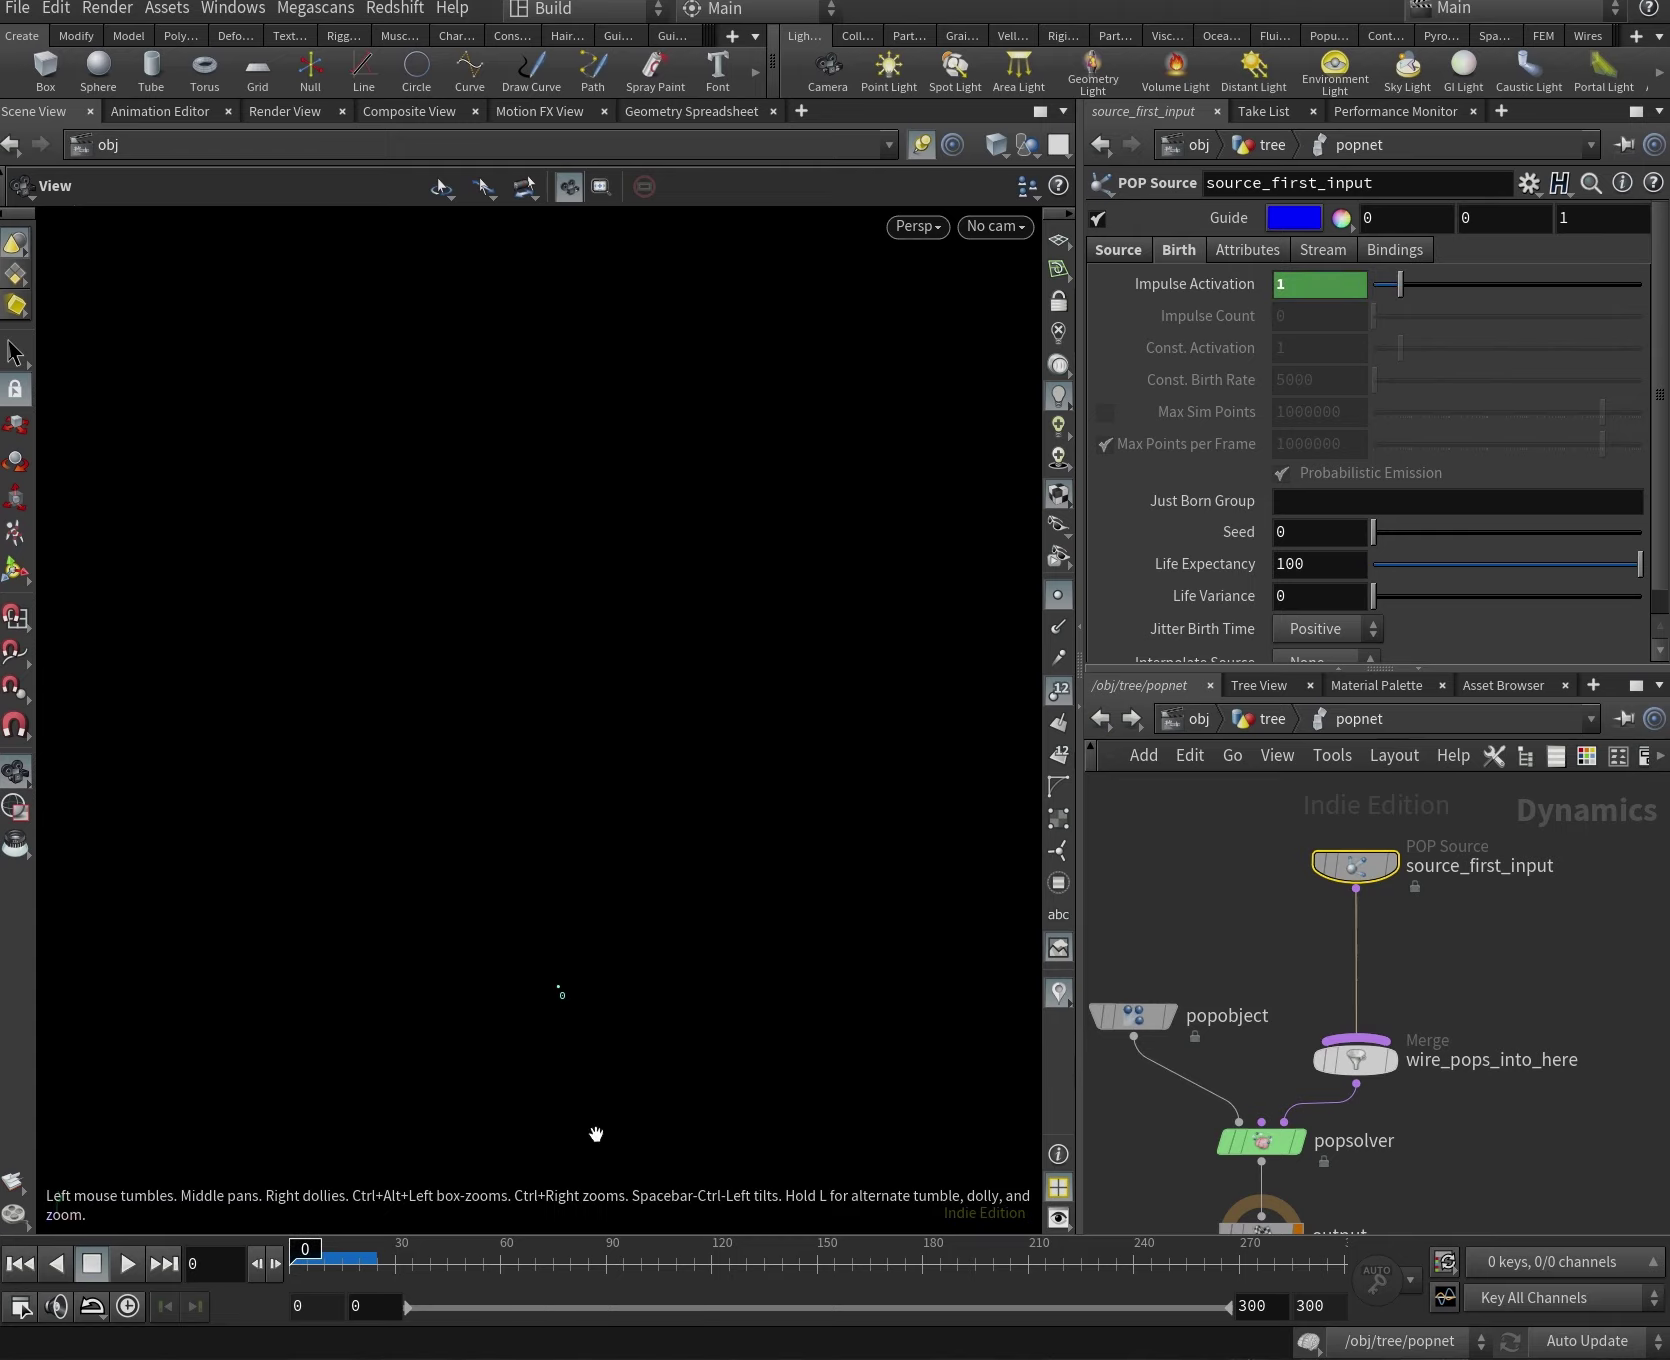
key(Up)
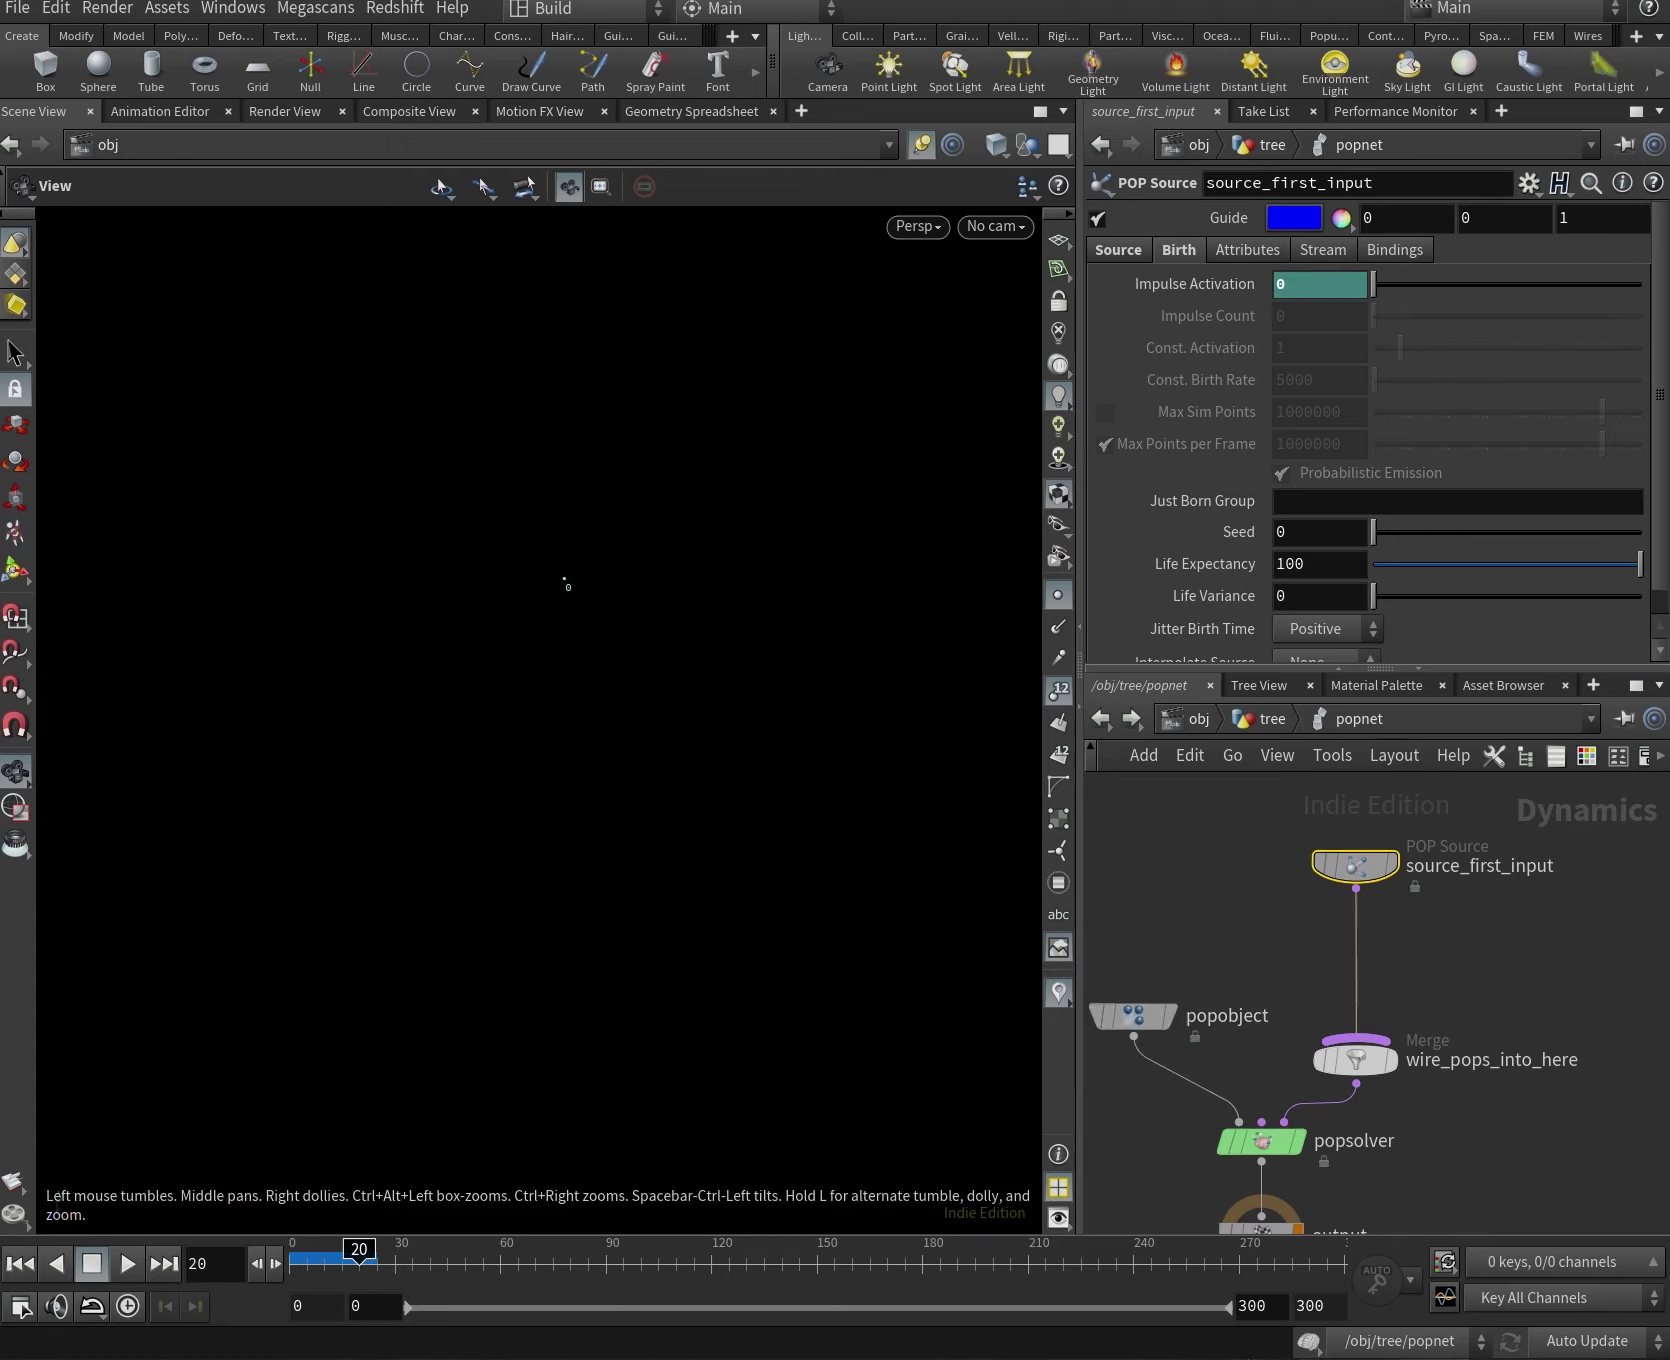
middle_drag(1383, 890, 1263, 920)
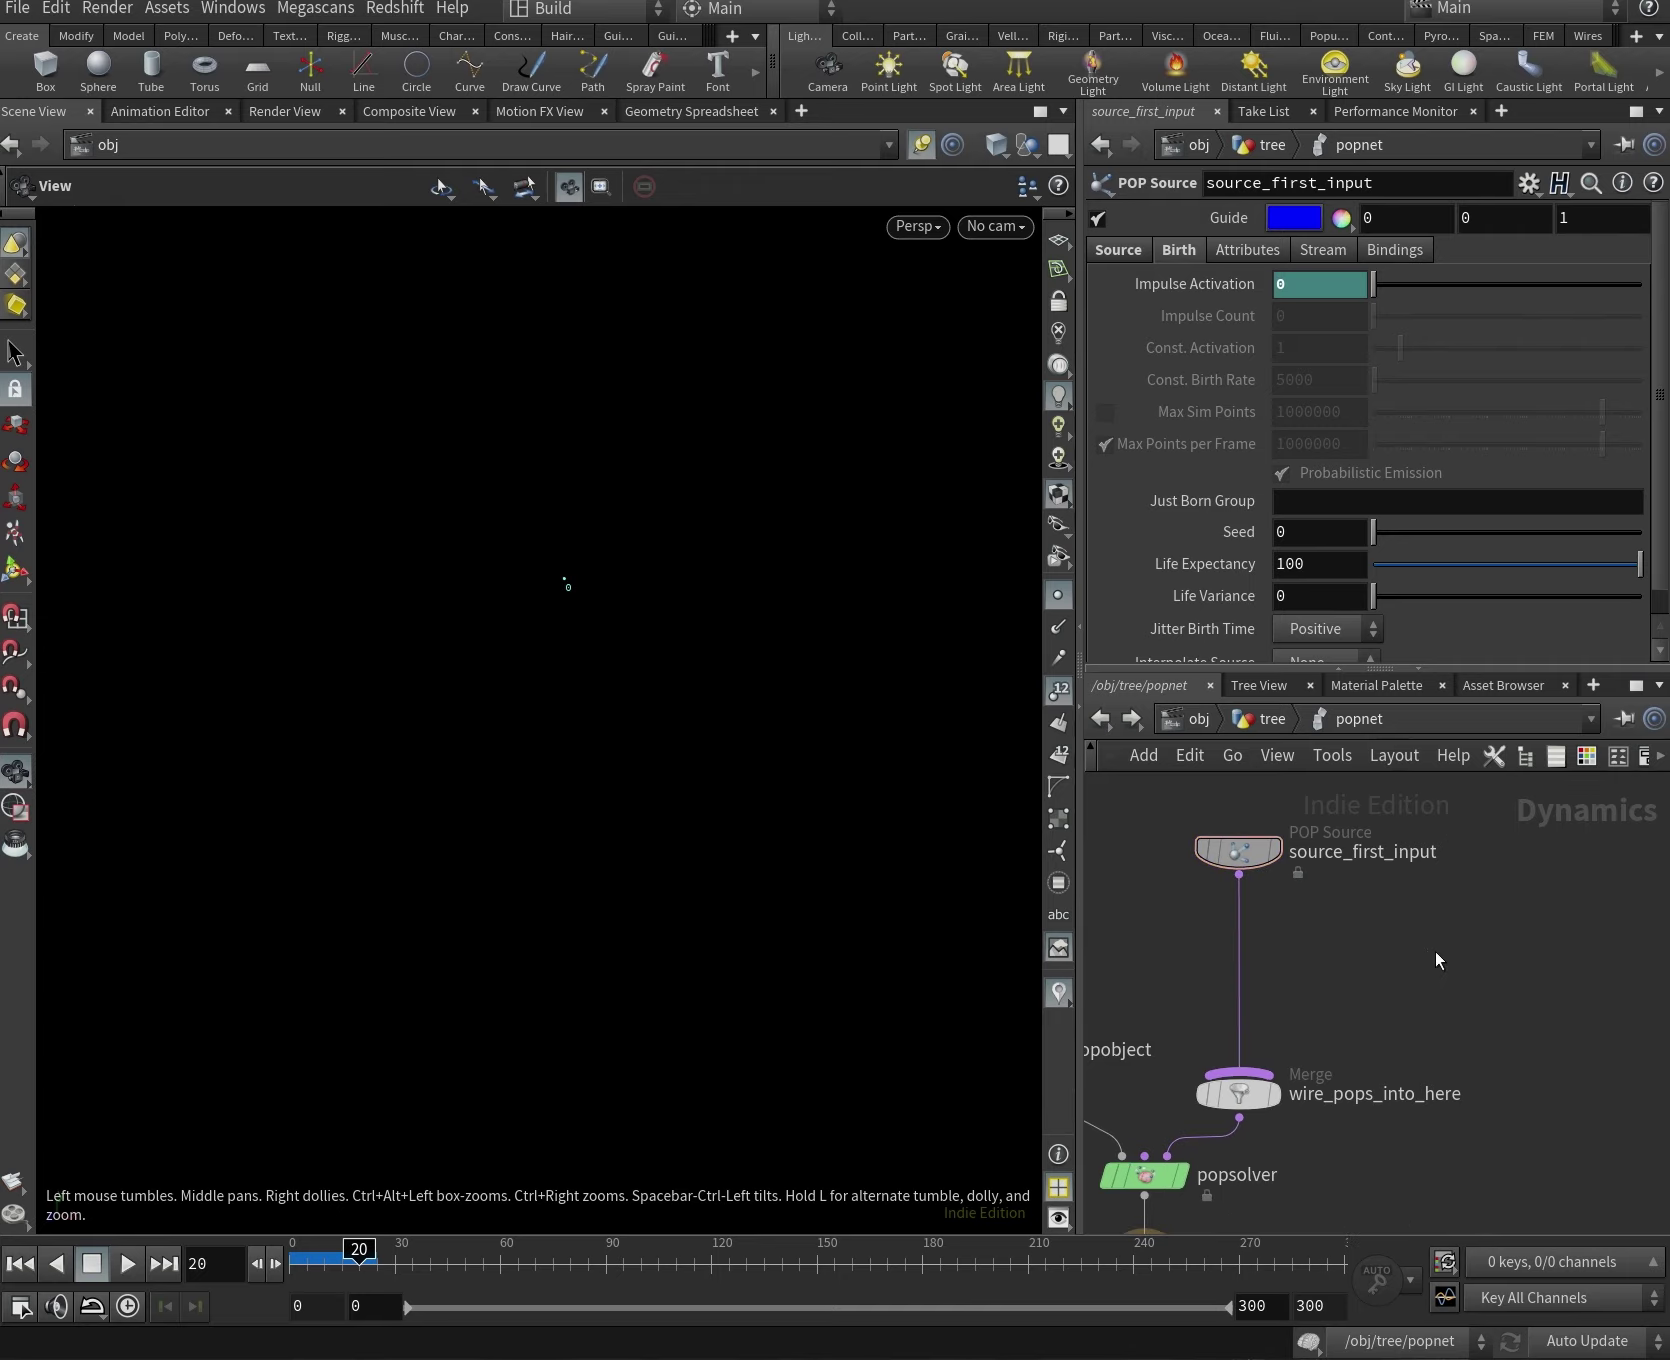
Add a POP Wrangle beside the source and wire it into the wire_pops_into_here merge.
key(Tab)
text(wra)
click(1635, 510)
click(1415, 960)
drag(1415, 960, 1458, 950)
click(1446, 956)
click(1250, 1068)
middle_drag(1460, 1011, 1398, 1027)
drag(1376, 952, 1374, 947)
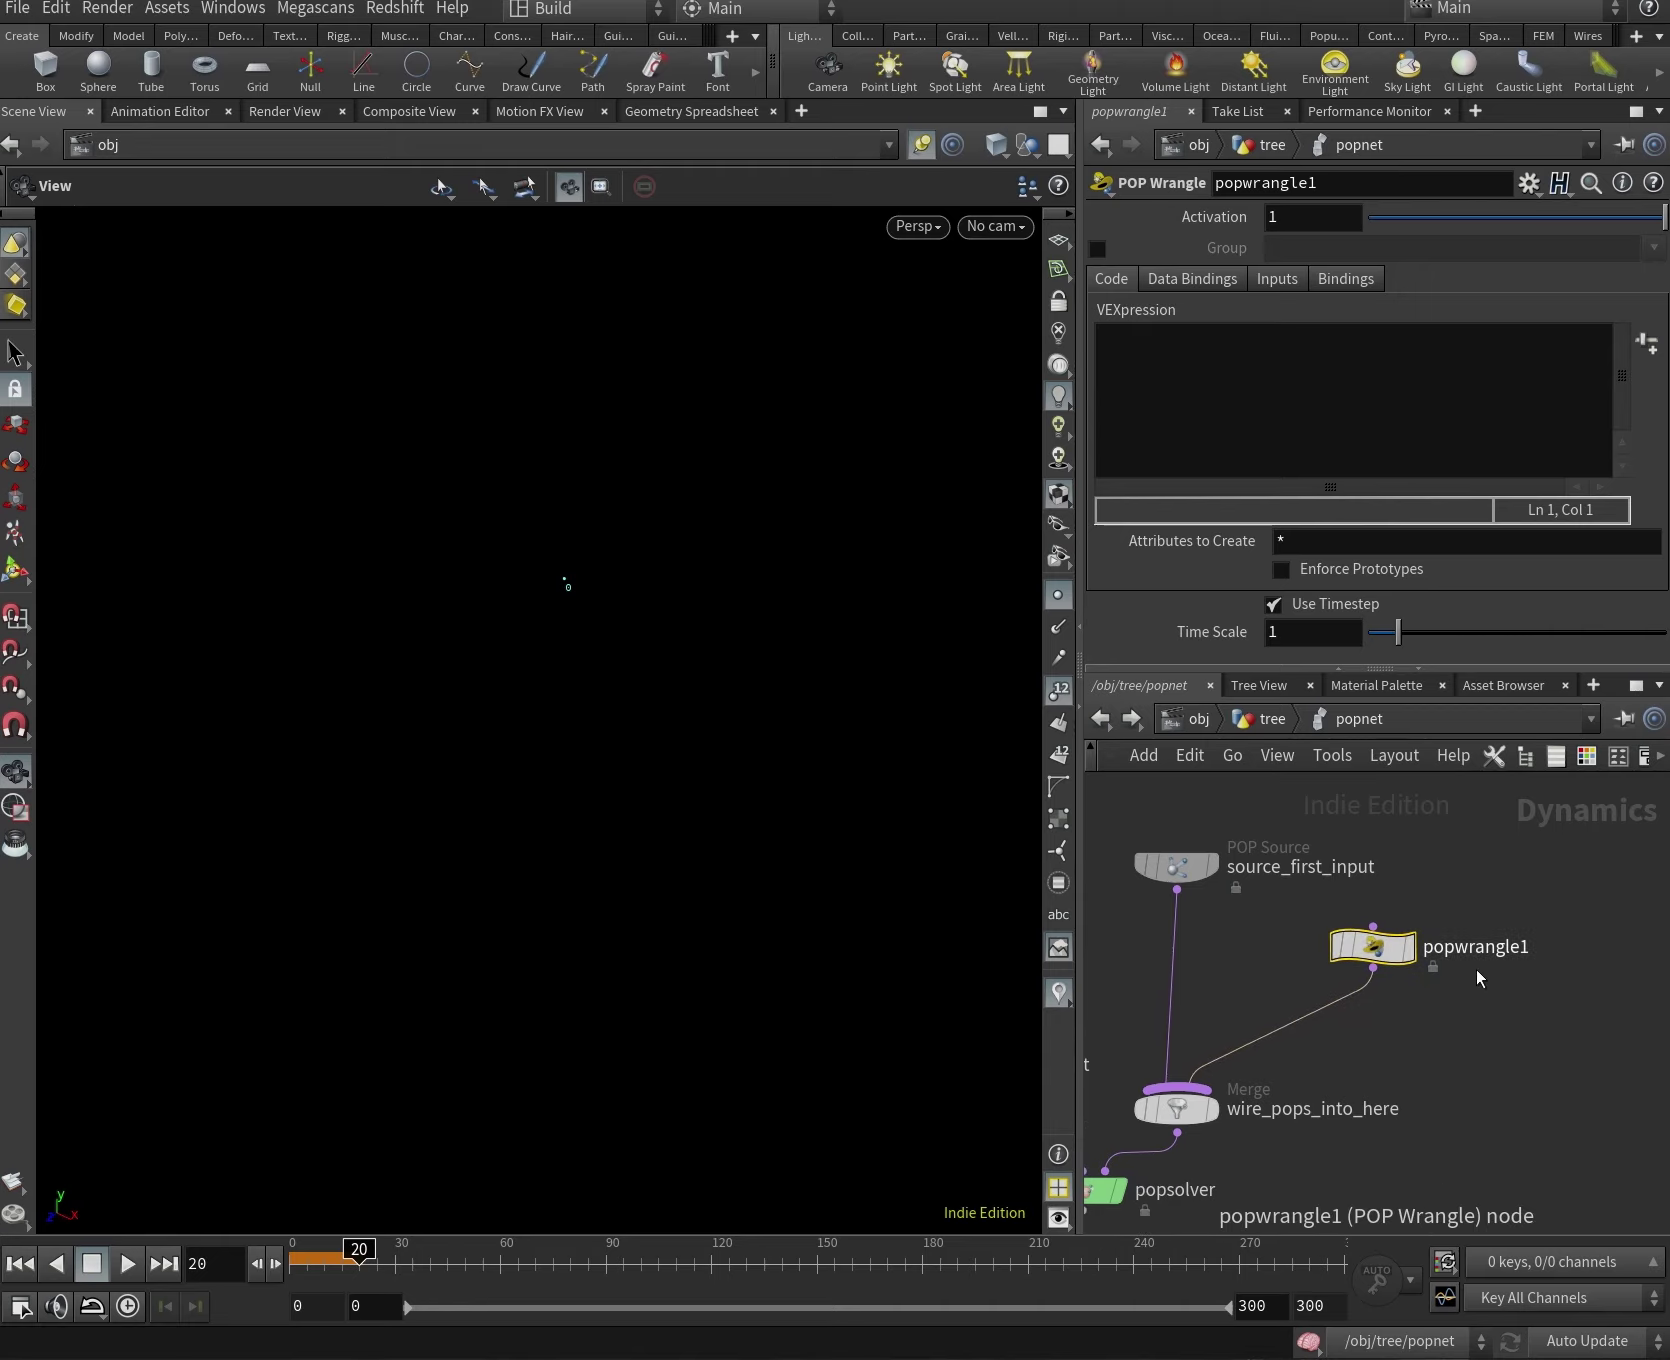
Rename the POP Wrangle to birth_new_points.
double_click(1497, 949)
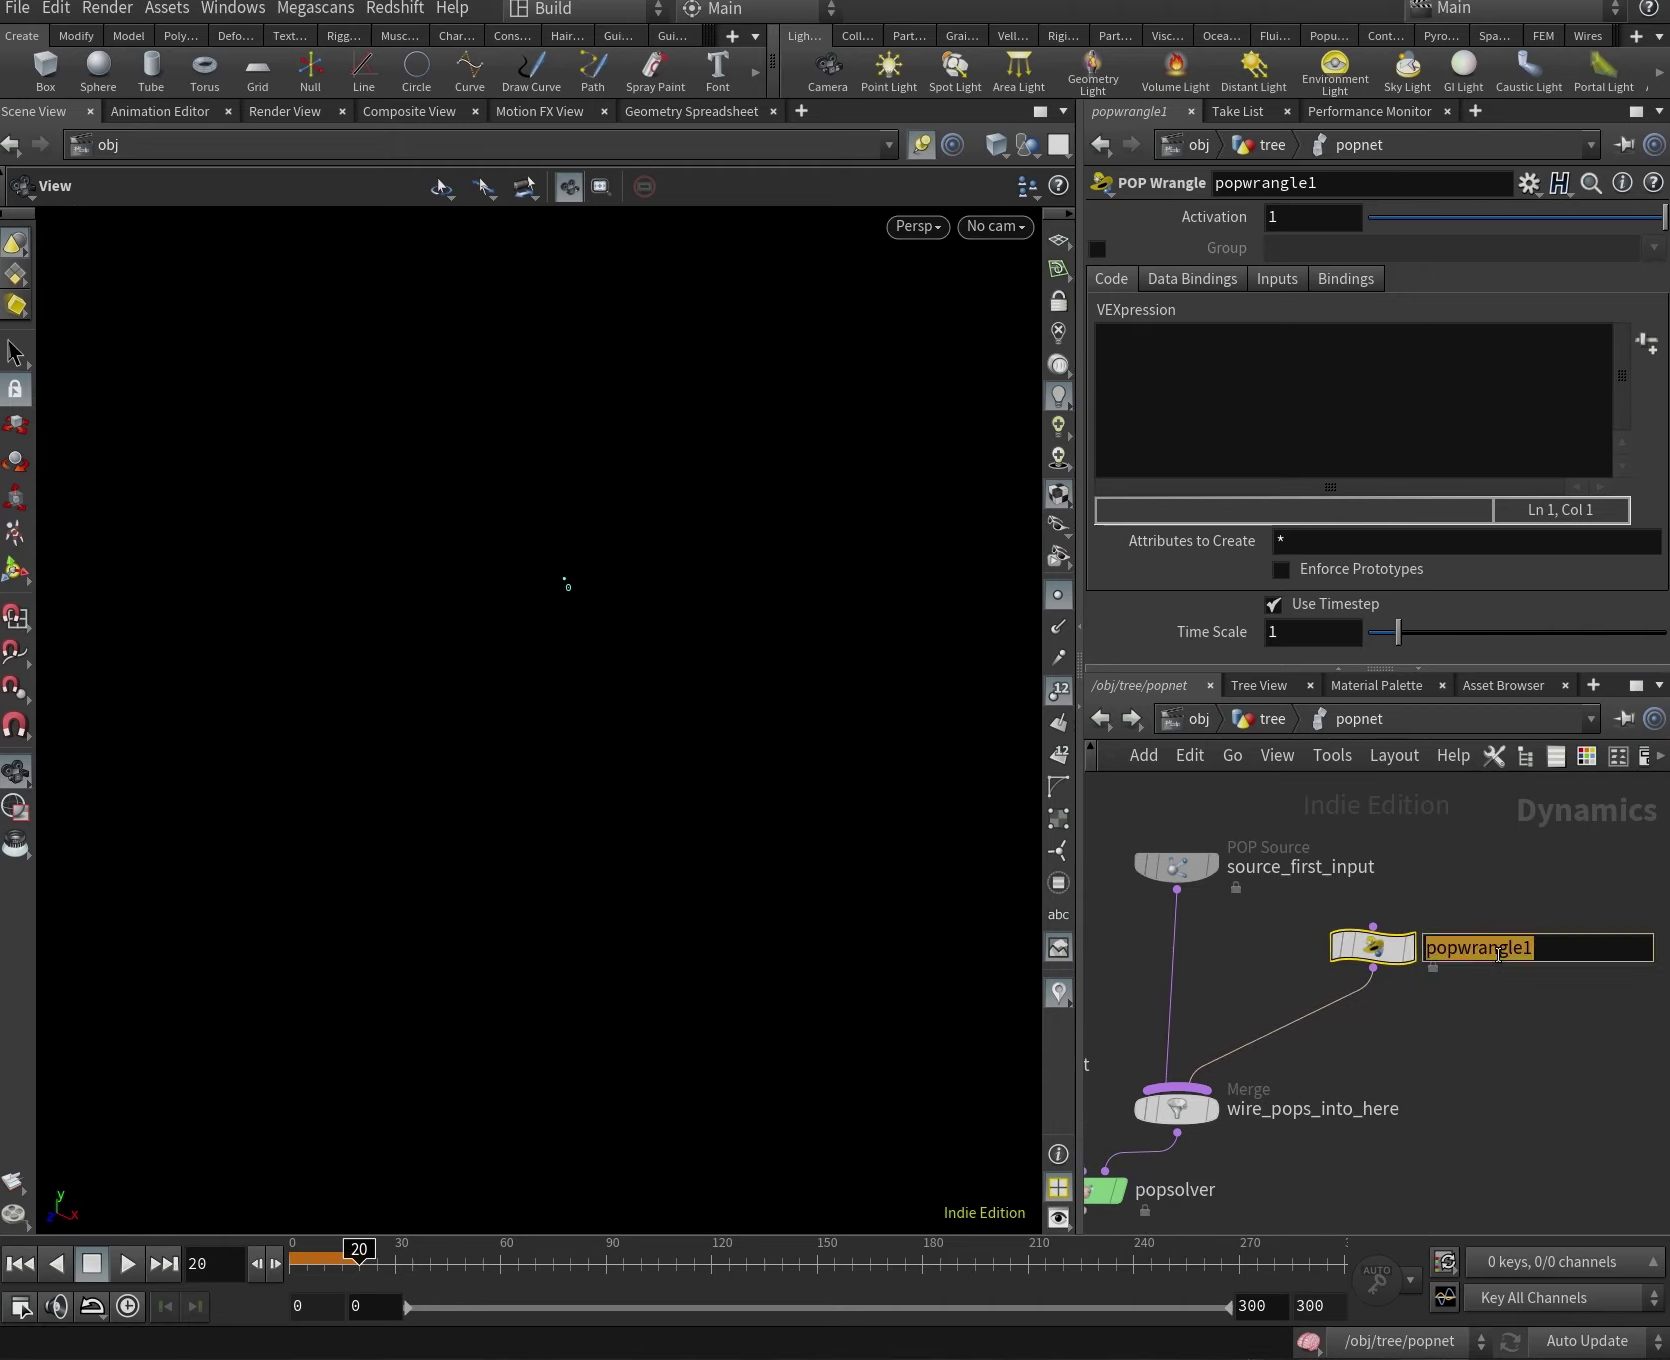
text(birth_)
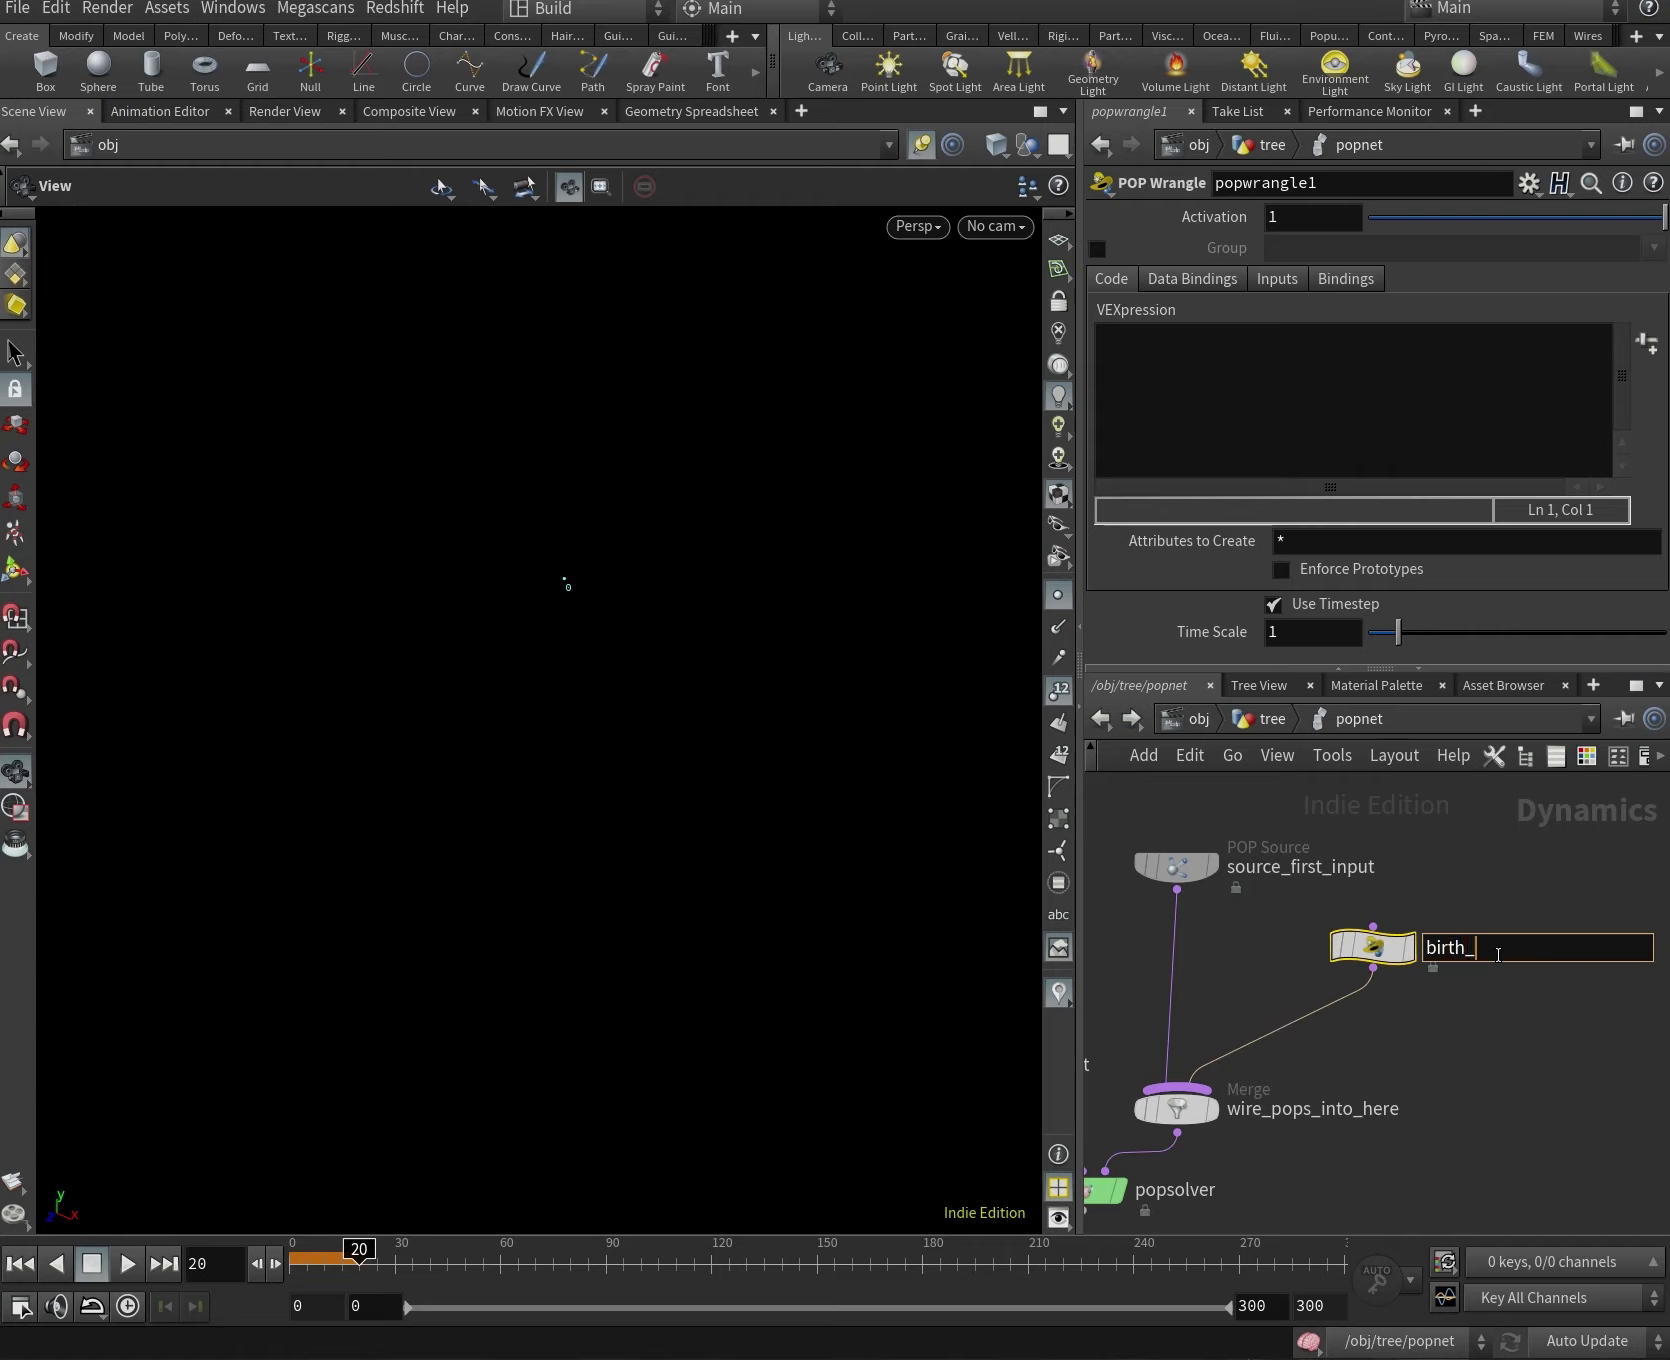
text(new_points)
key(Return)
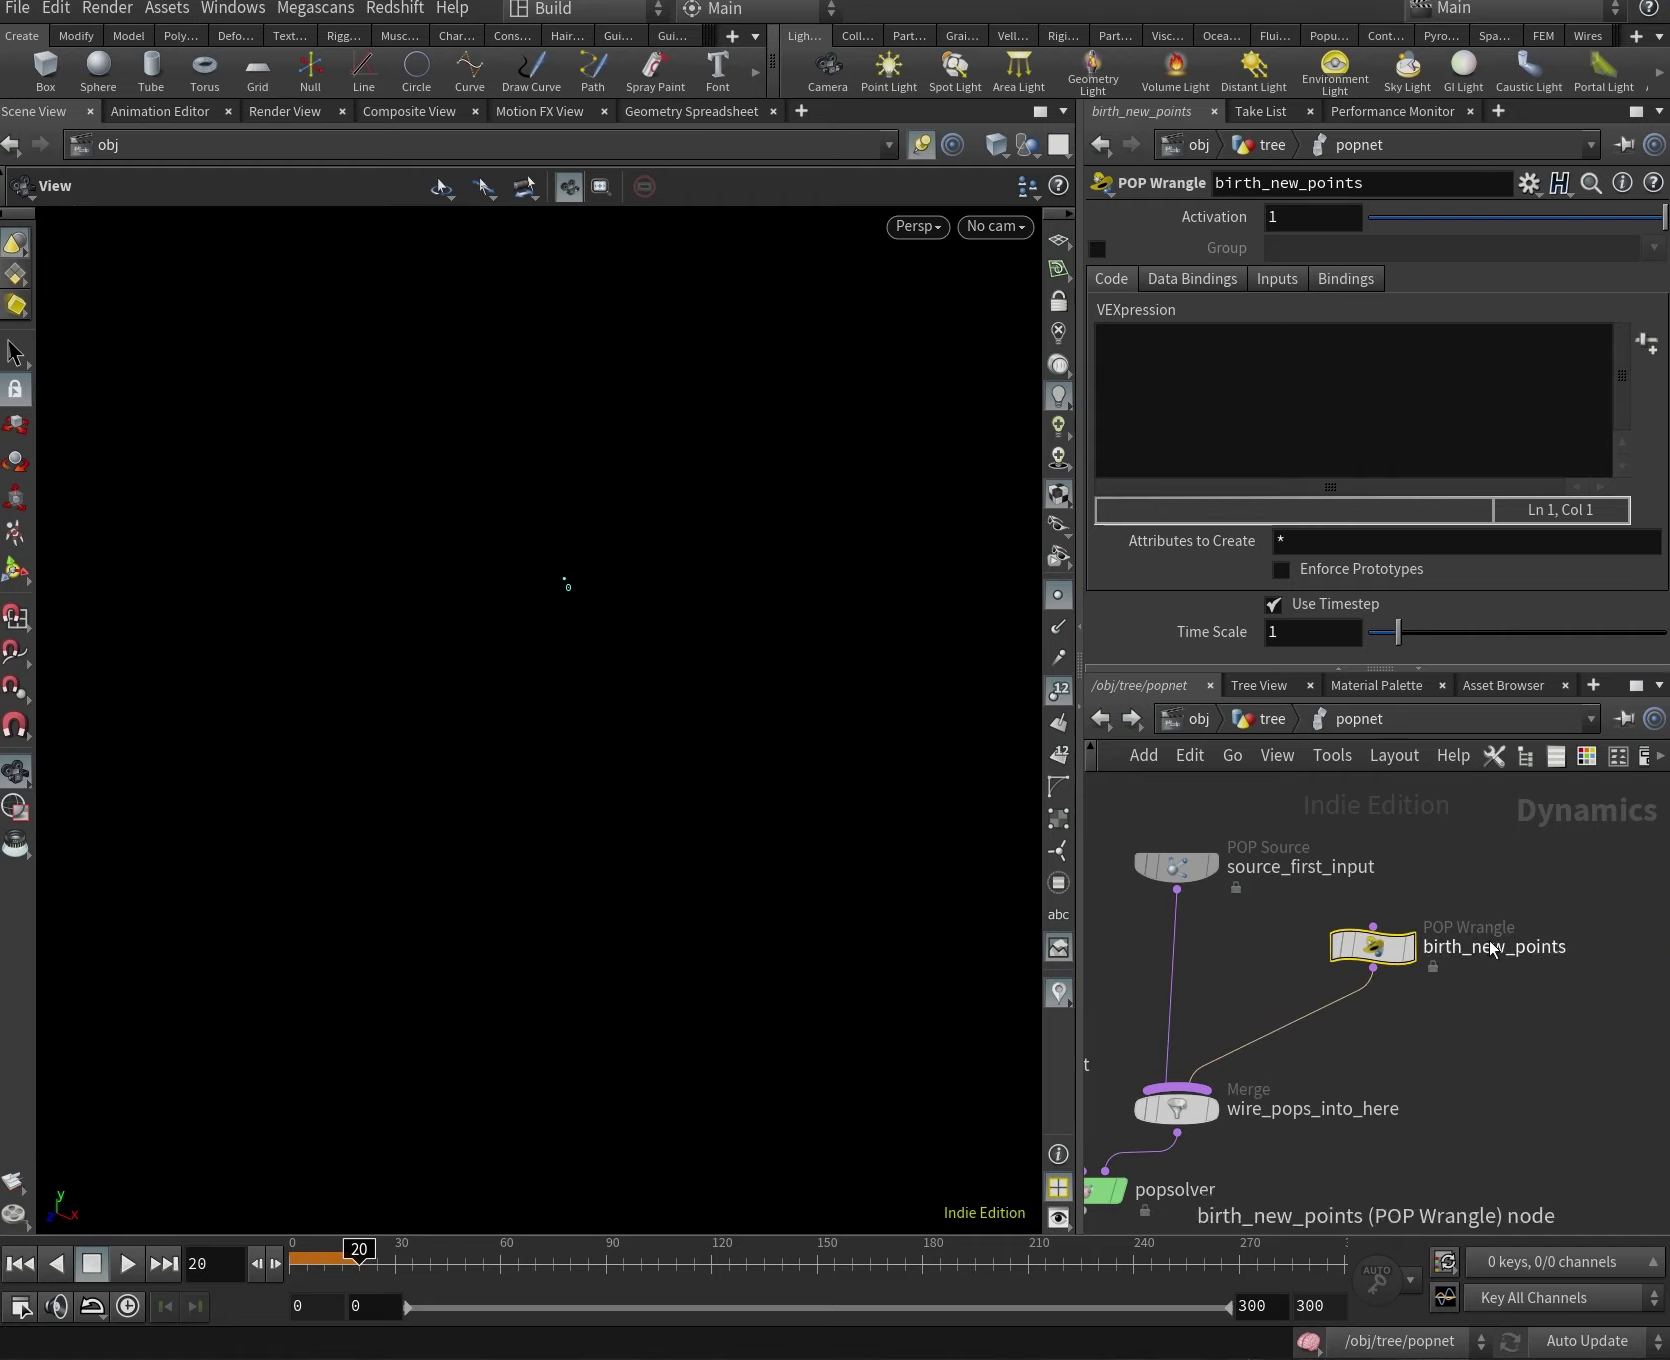
click(1206, 423)
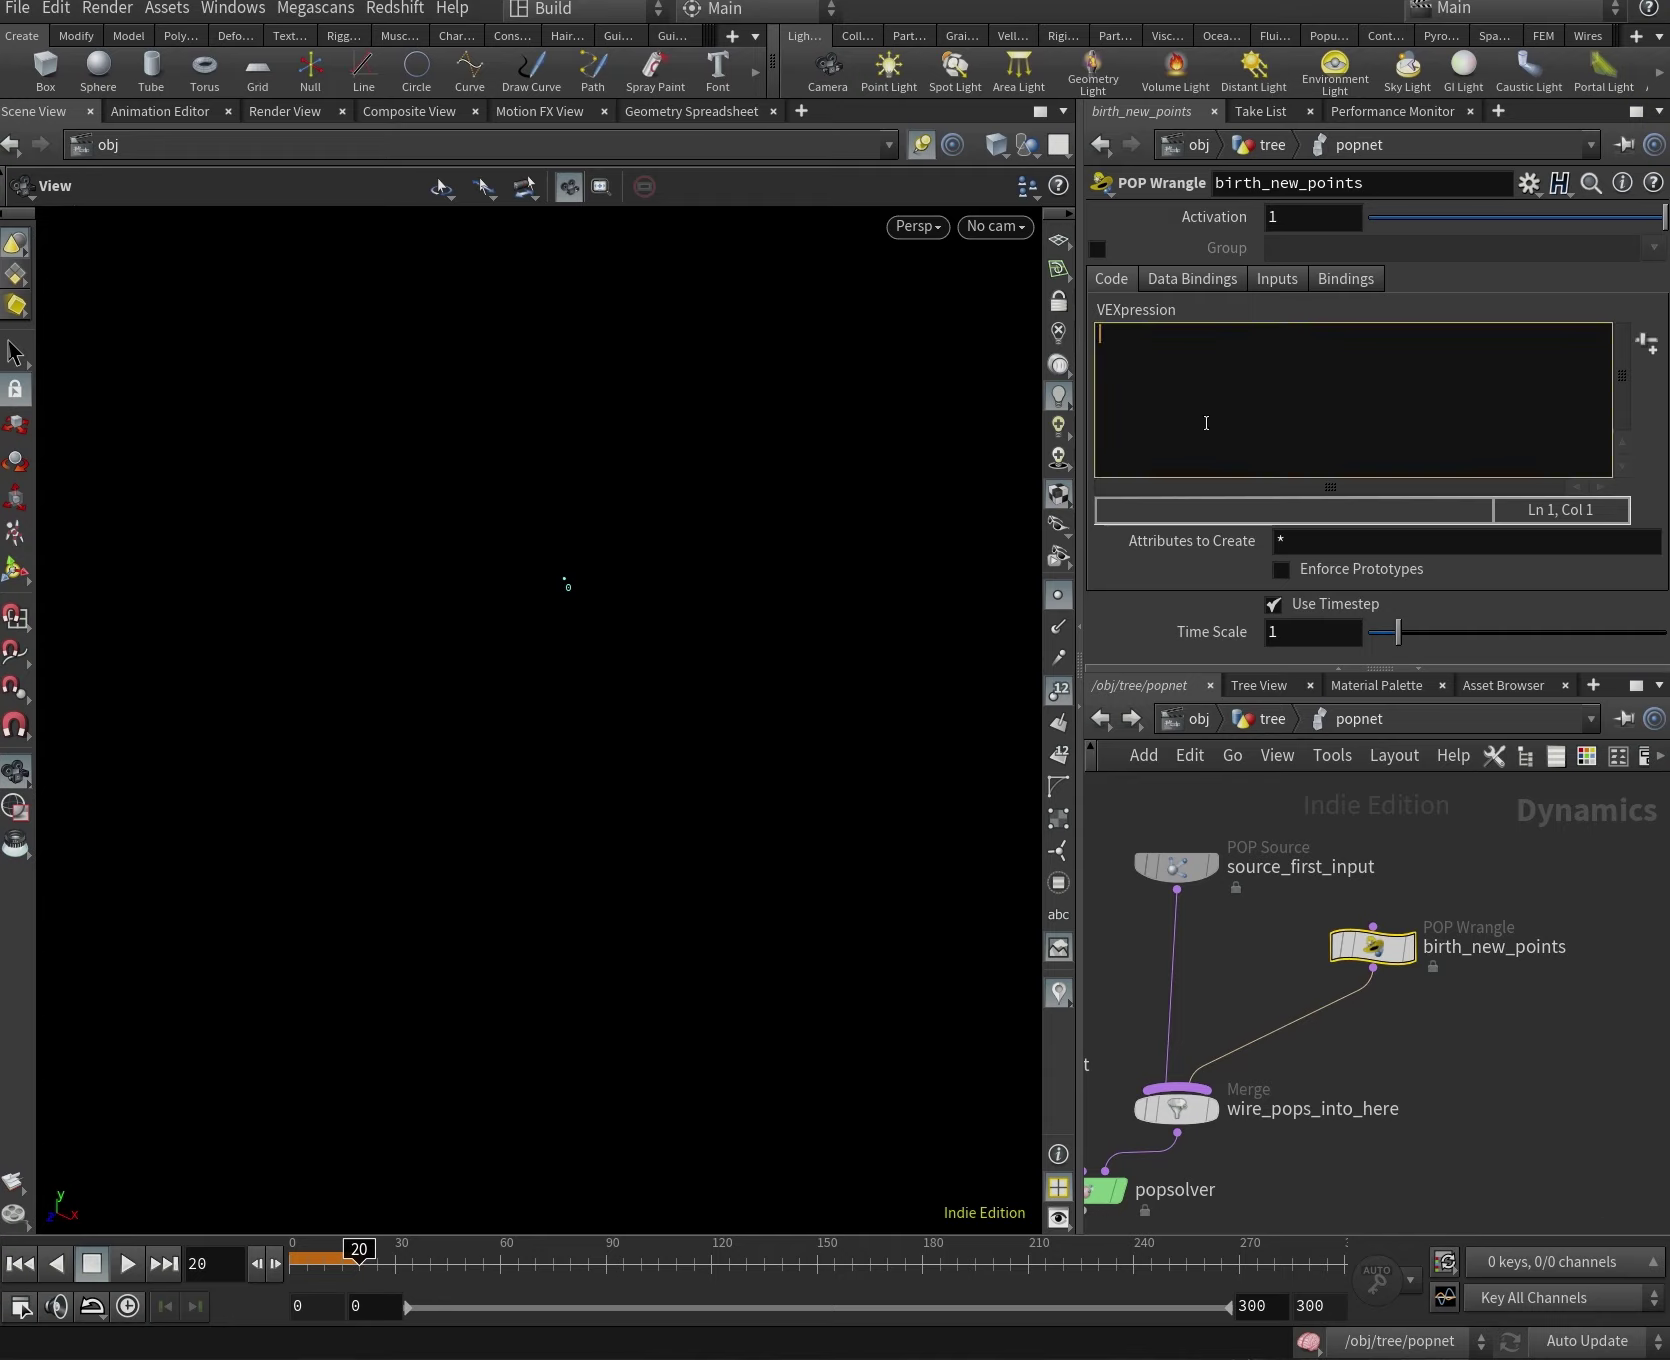
Write the first VEX line float maxAngle = chf("max_Angle"); while checking the green cone on the sketch.
text(float maxAngle)
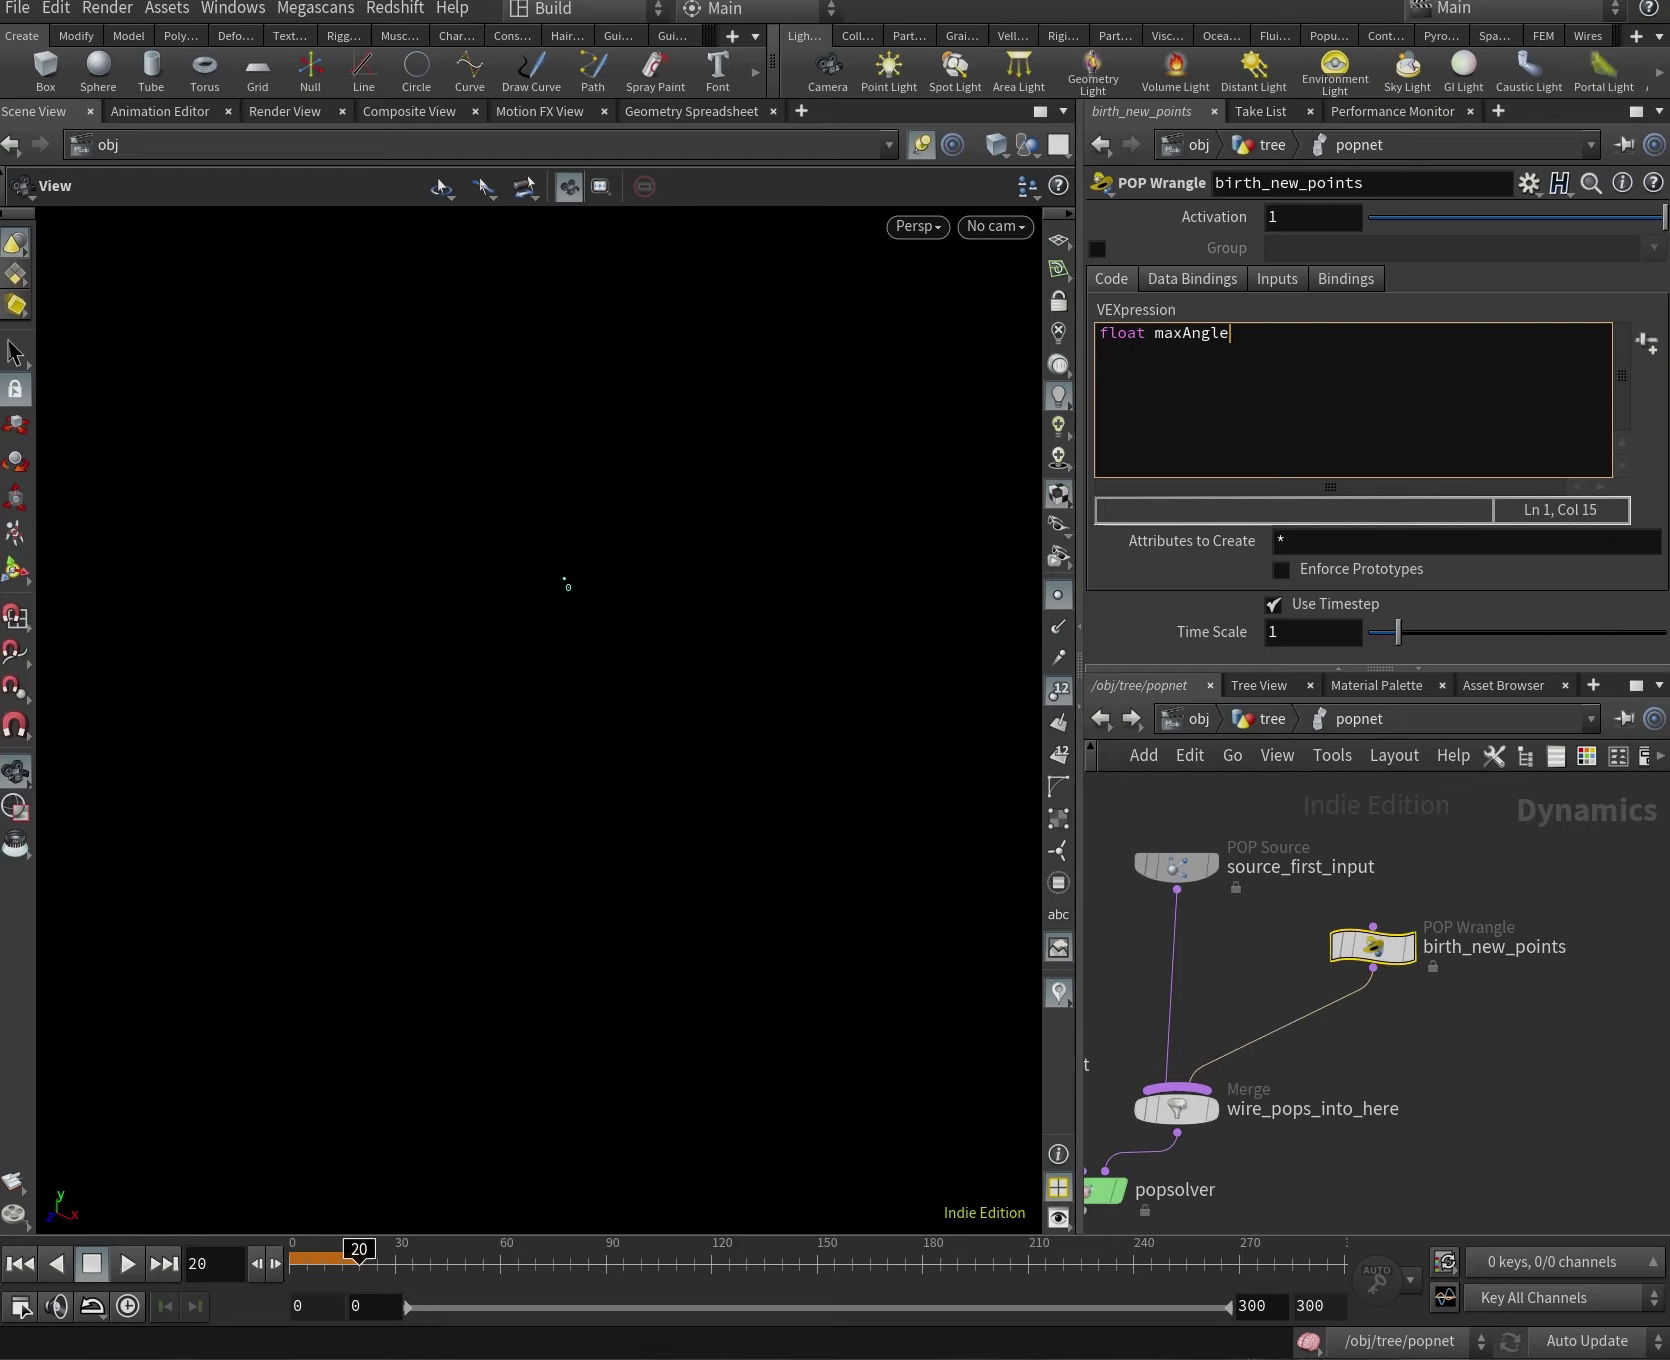
key(alt+Tab)
mouse_move(757, 700)
mouse_down()
mouse_move(682, 635)
mouse_move(666, 535)
mouse_move(821, 513)
mouse_move(870, 597)
mouse_move(777, 696)
mouse_move(734, 698)
mouse_move(705, 634)
mouse_move(789, 572)
mouse_move(732, 589)
mouse_move(704, 562)
mouse_up()
key(ctrl+z)
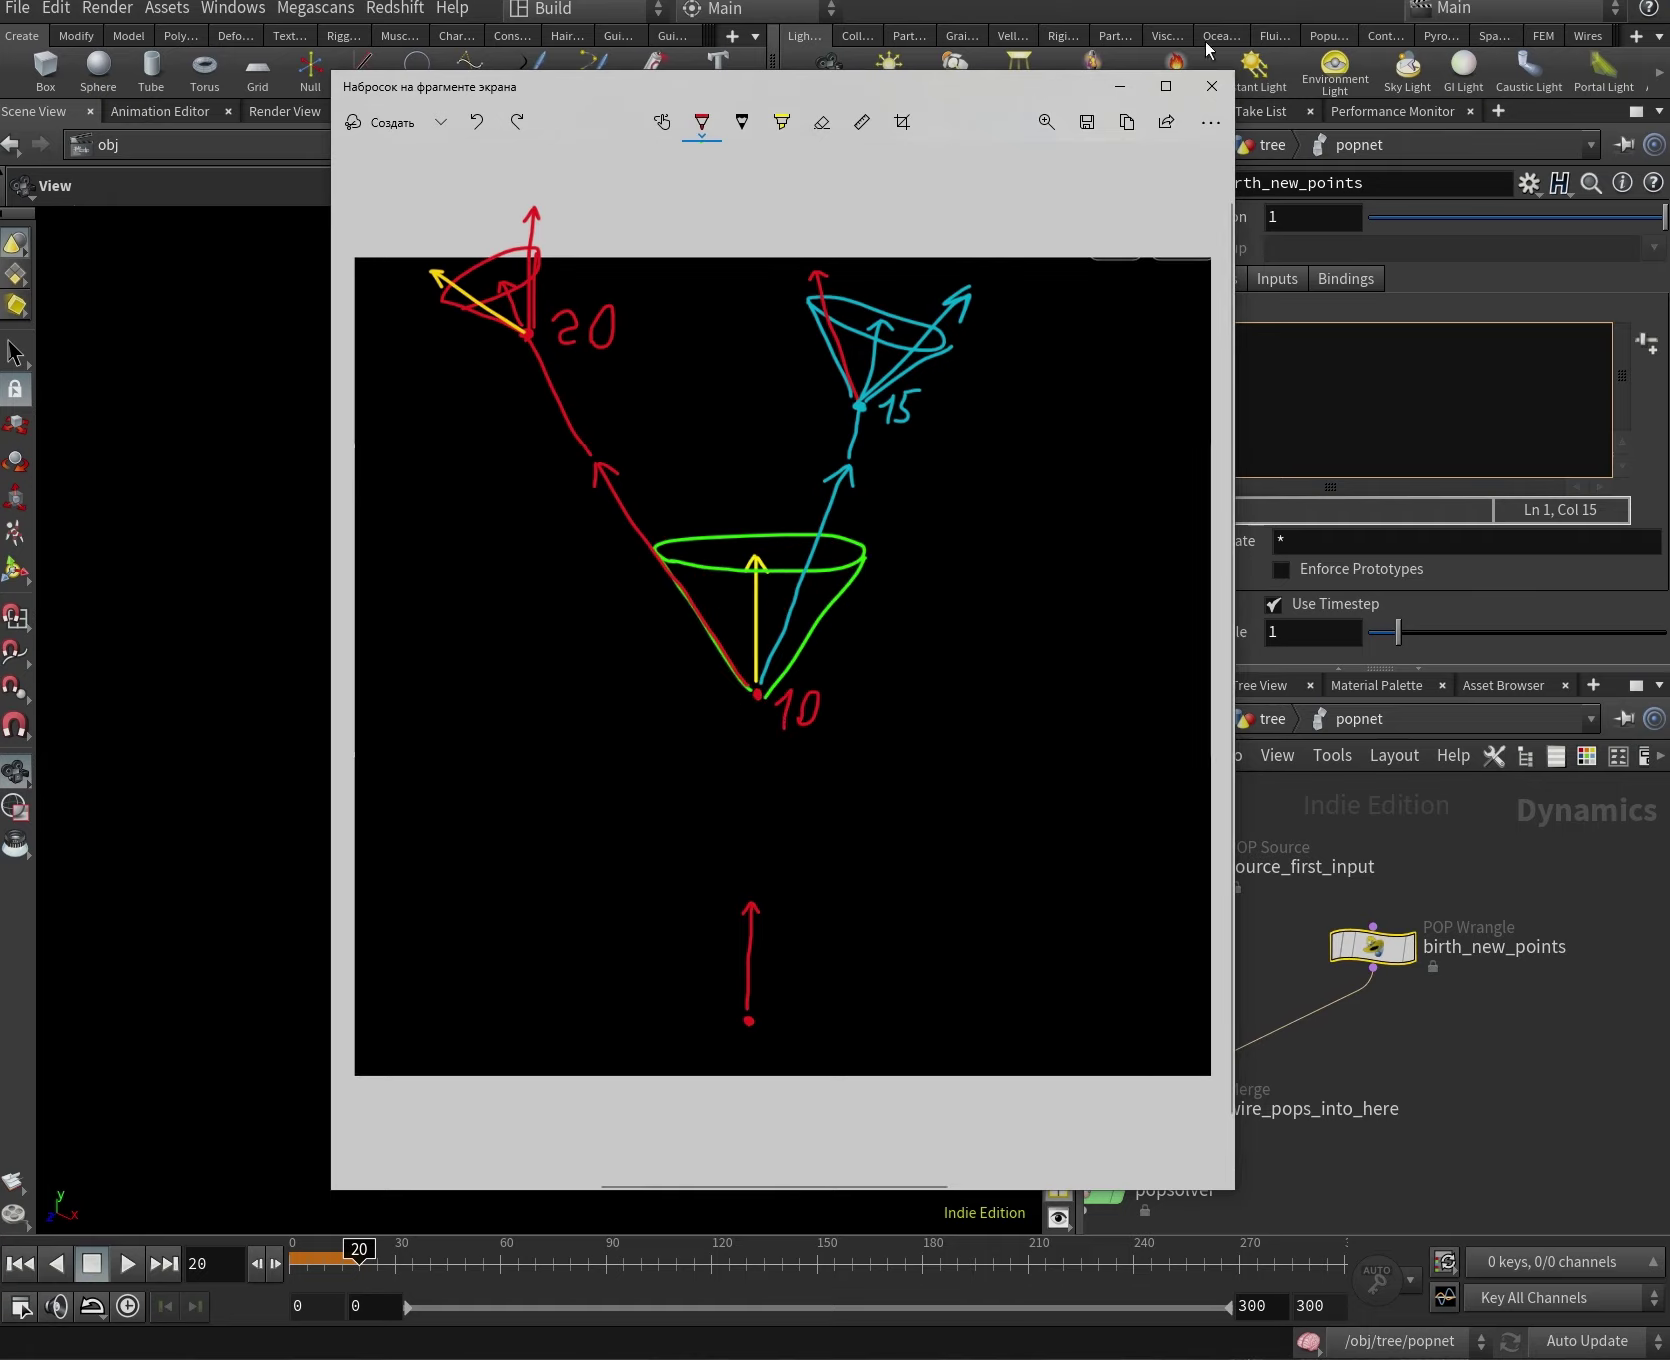
click(1124, 88)
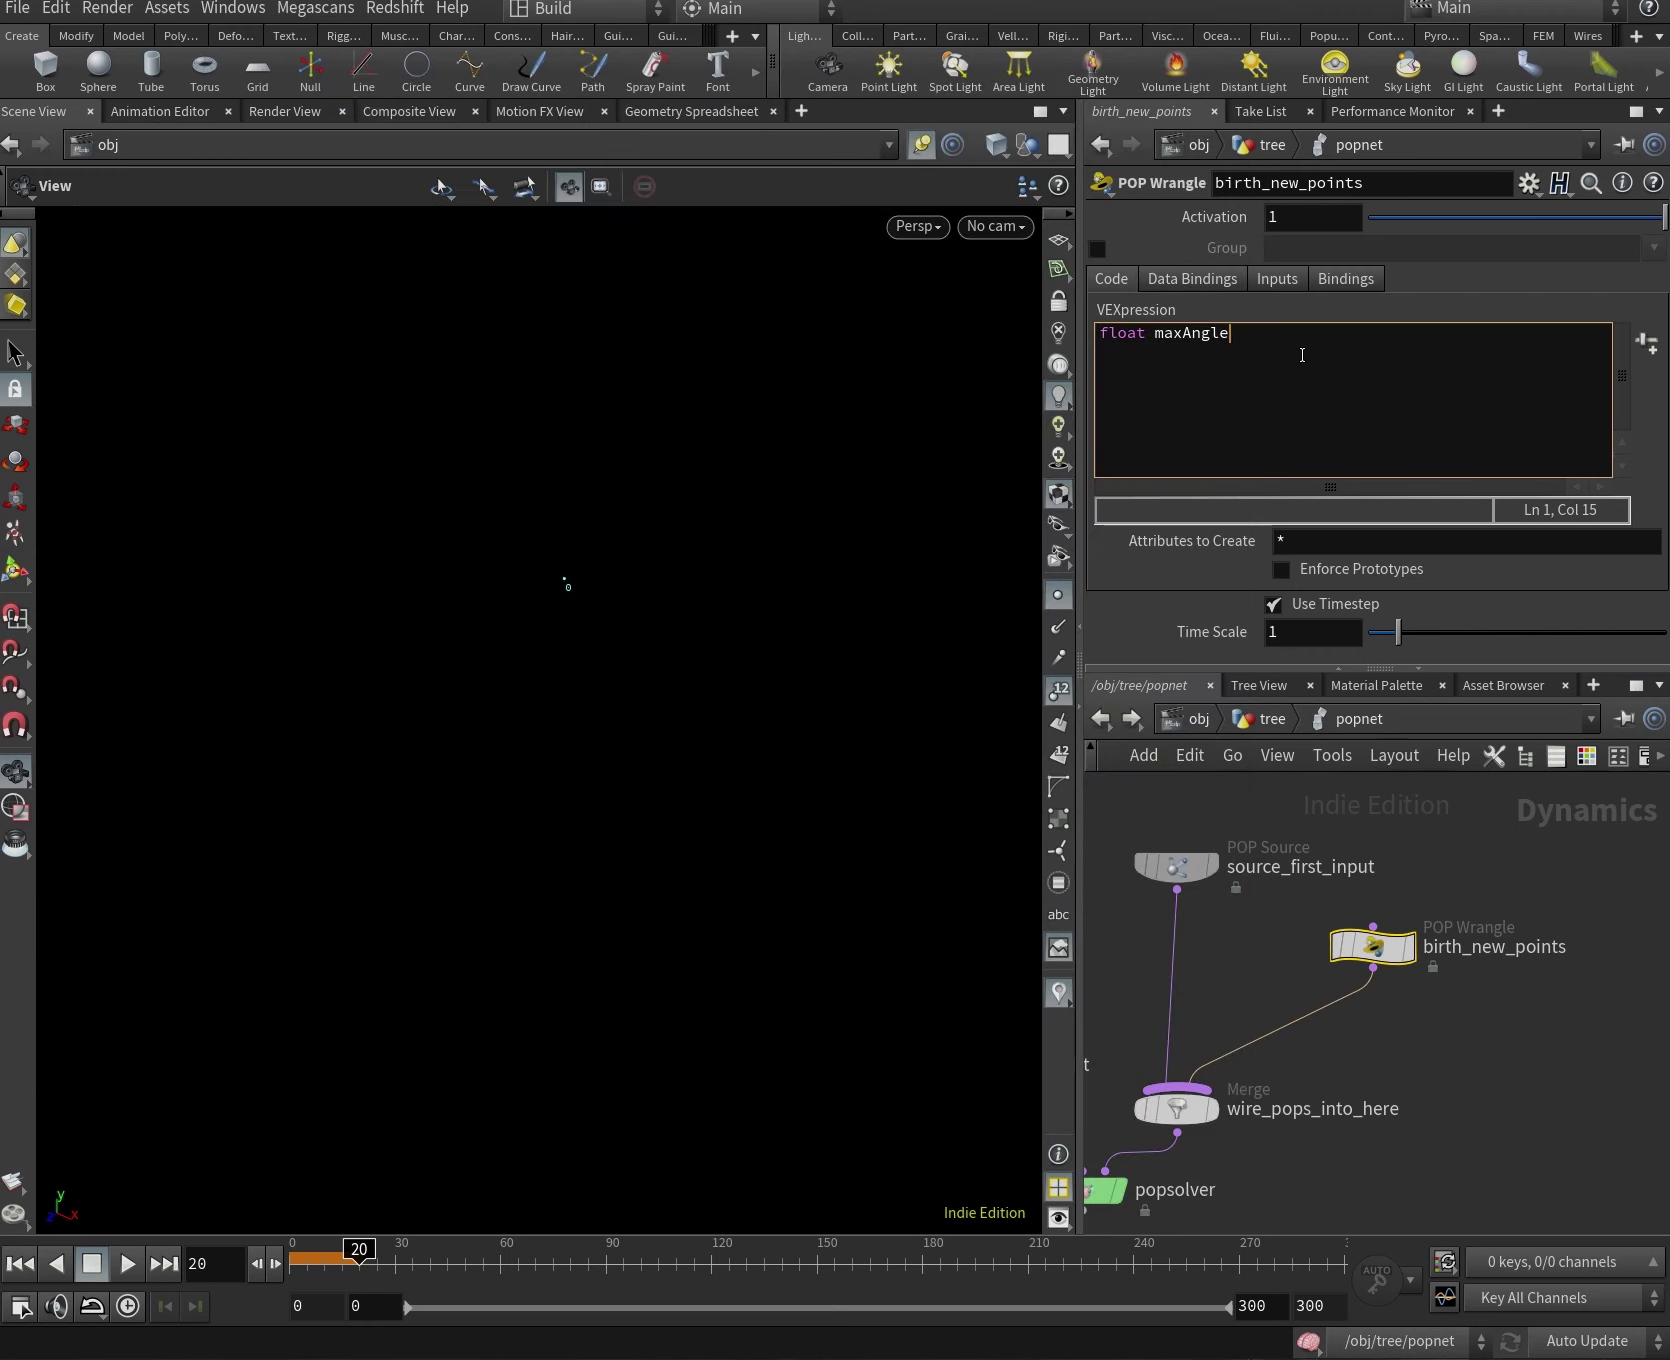
text(chf("max_Angle");)
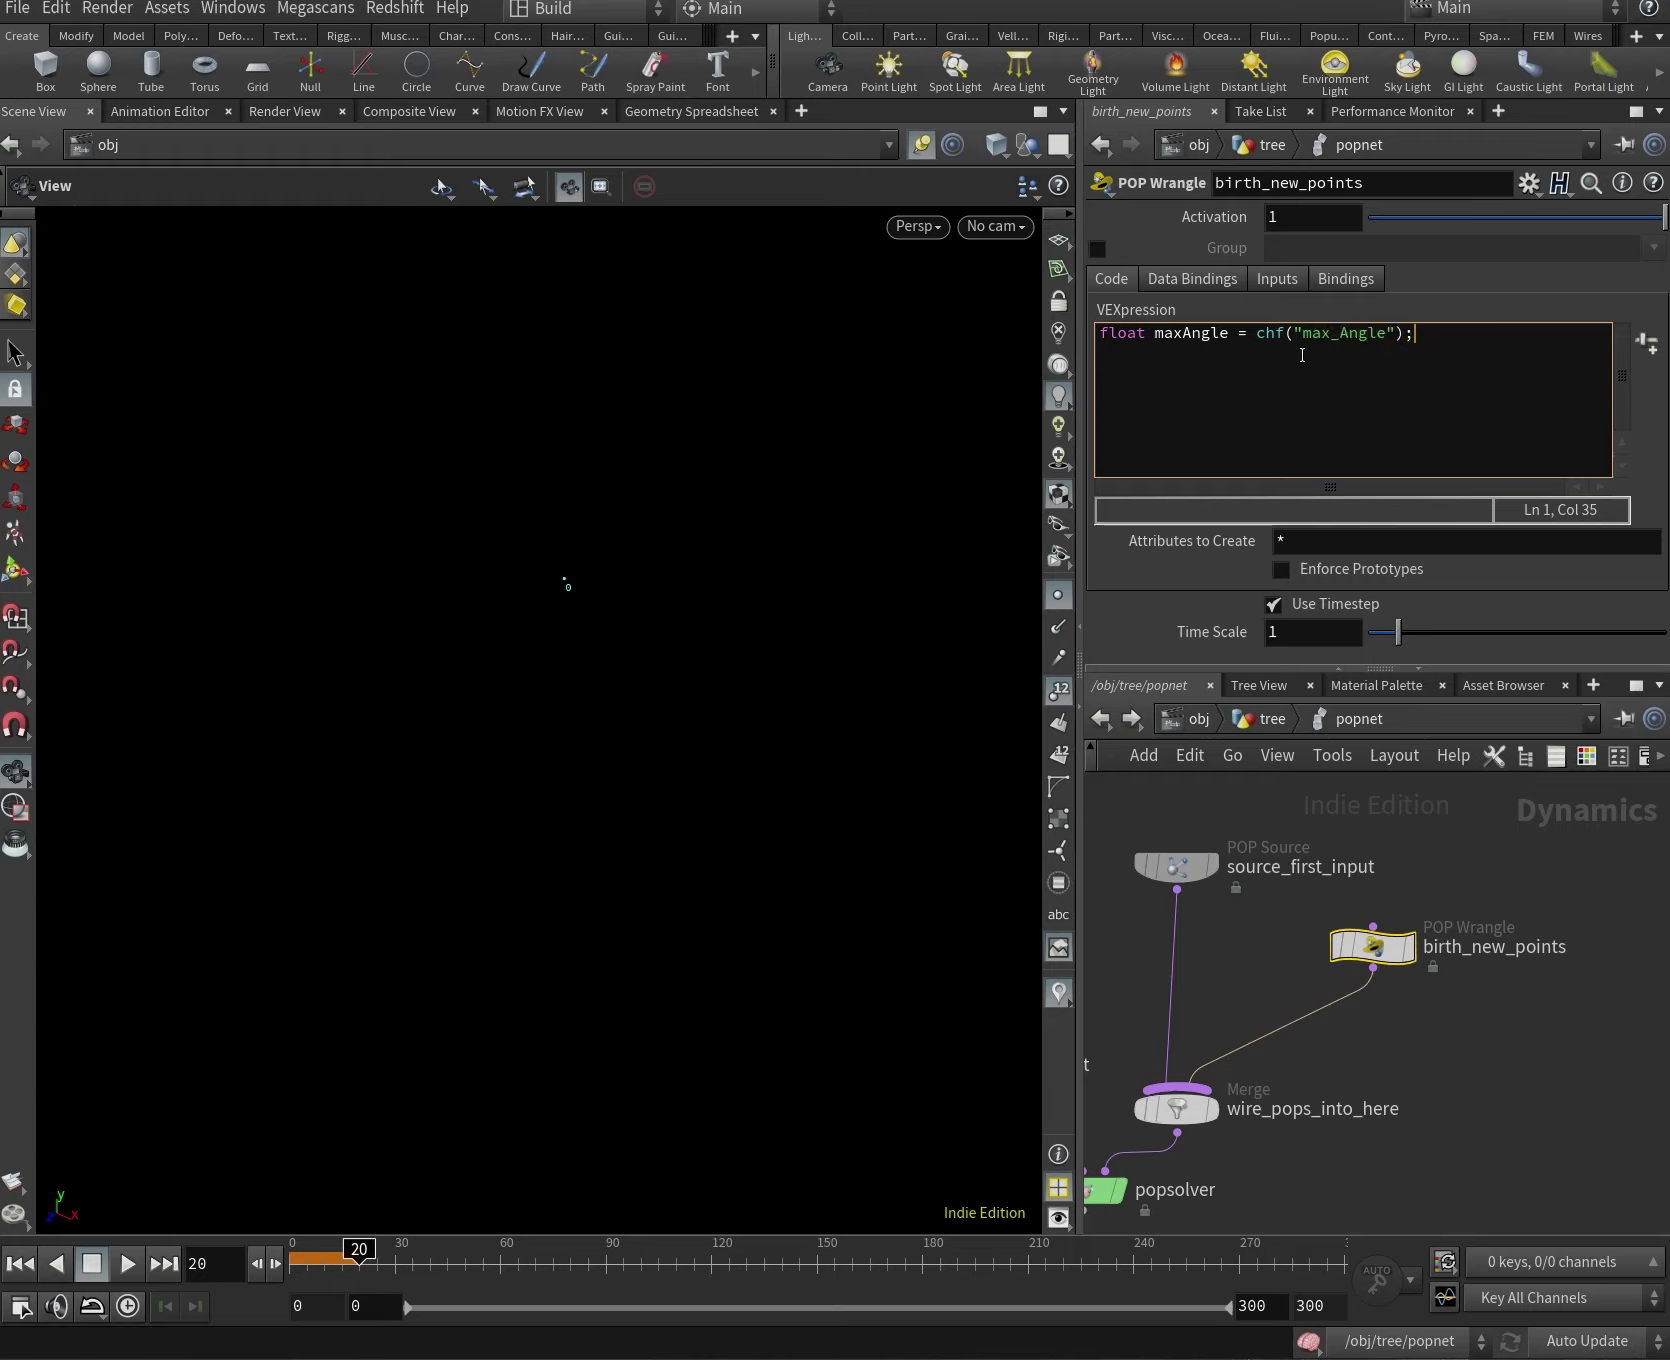
key(Return)
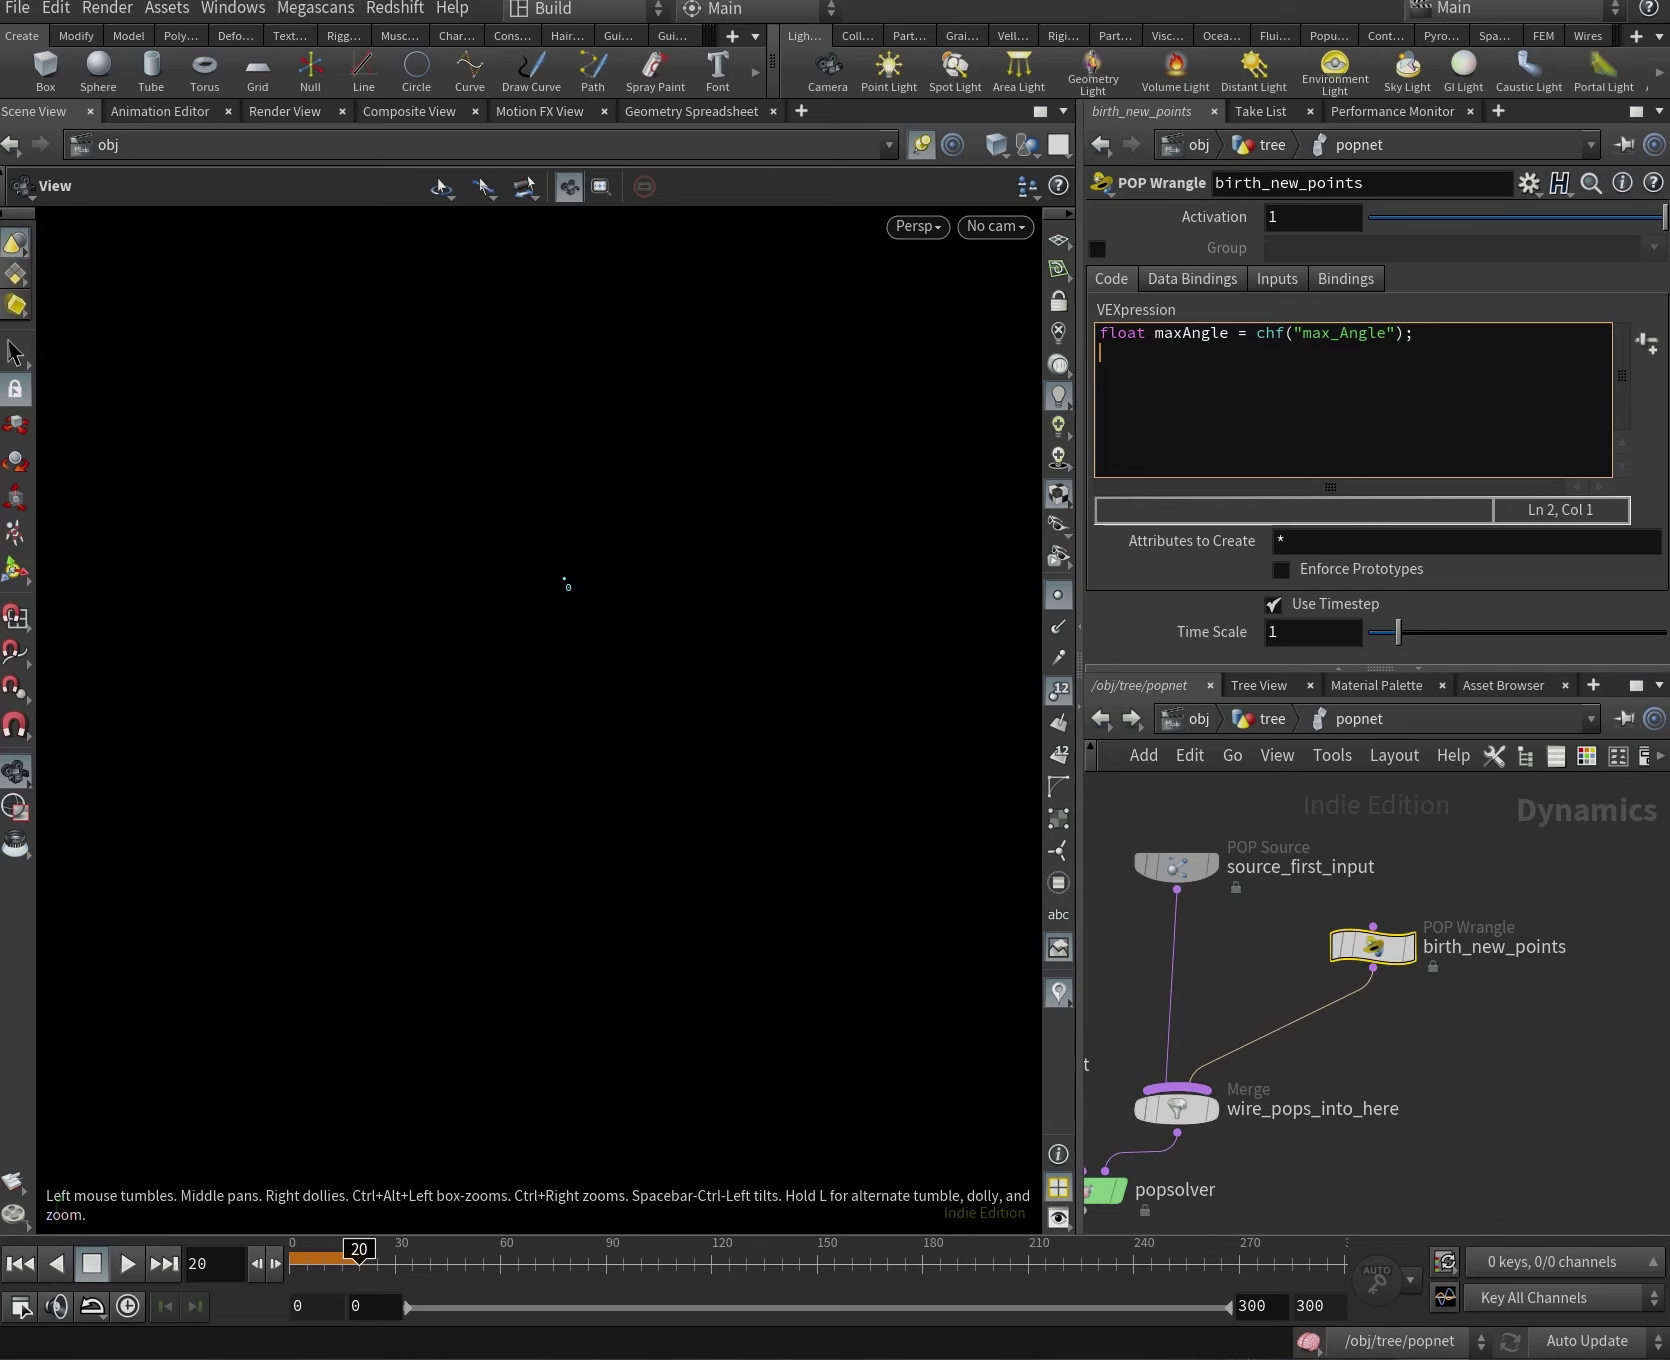
key(alt+Tab)
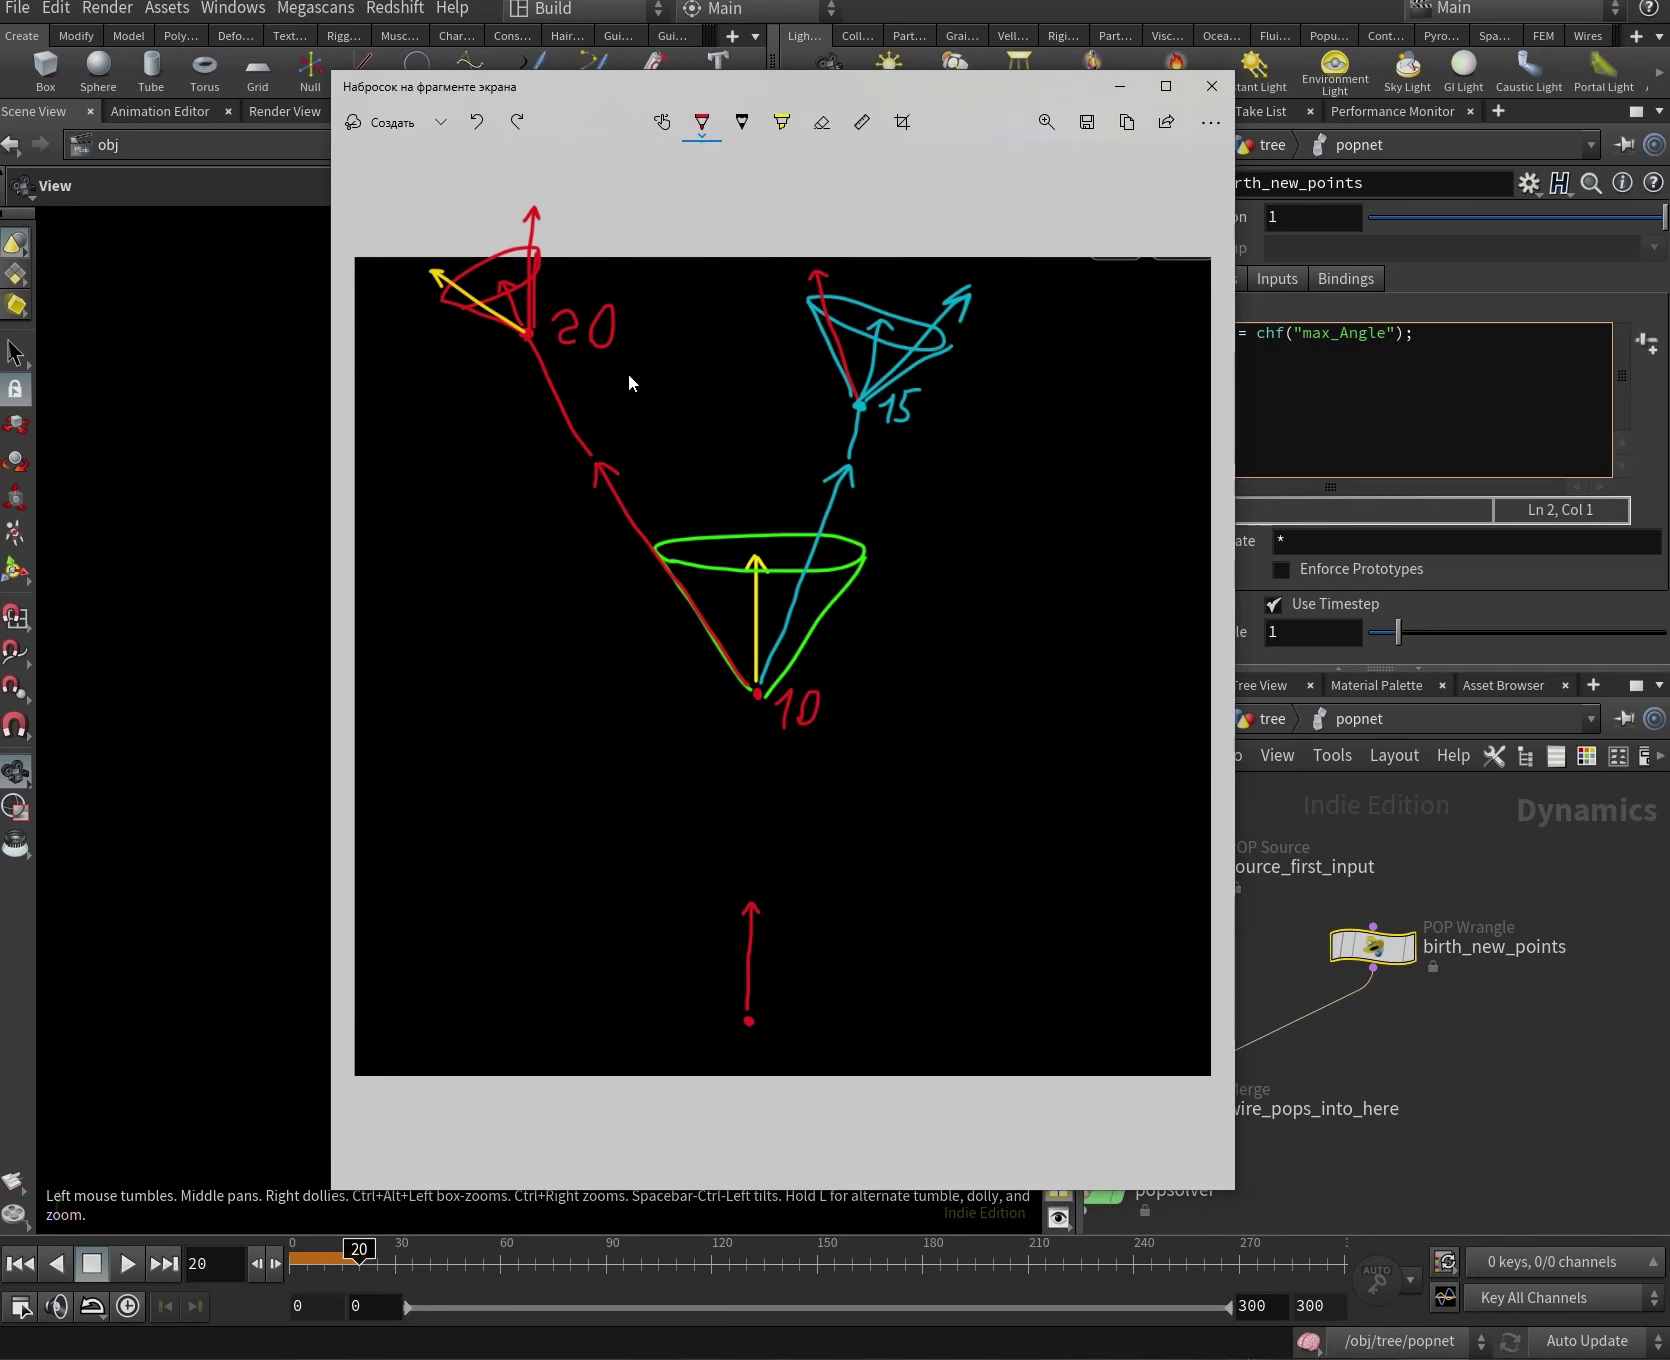
Circle branch points 20 and 15 and the green cone, undo each mark, then begin int minLen.
drag(565, 312, 615, 362)
key(ctrl+z)
drag(905, 368, 893, 438)
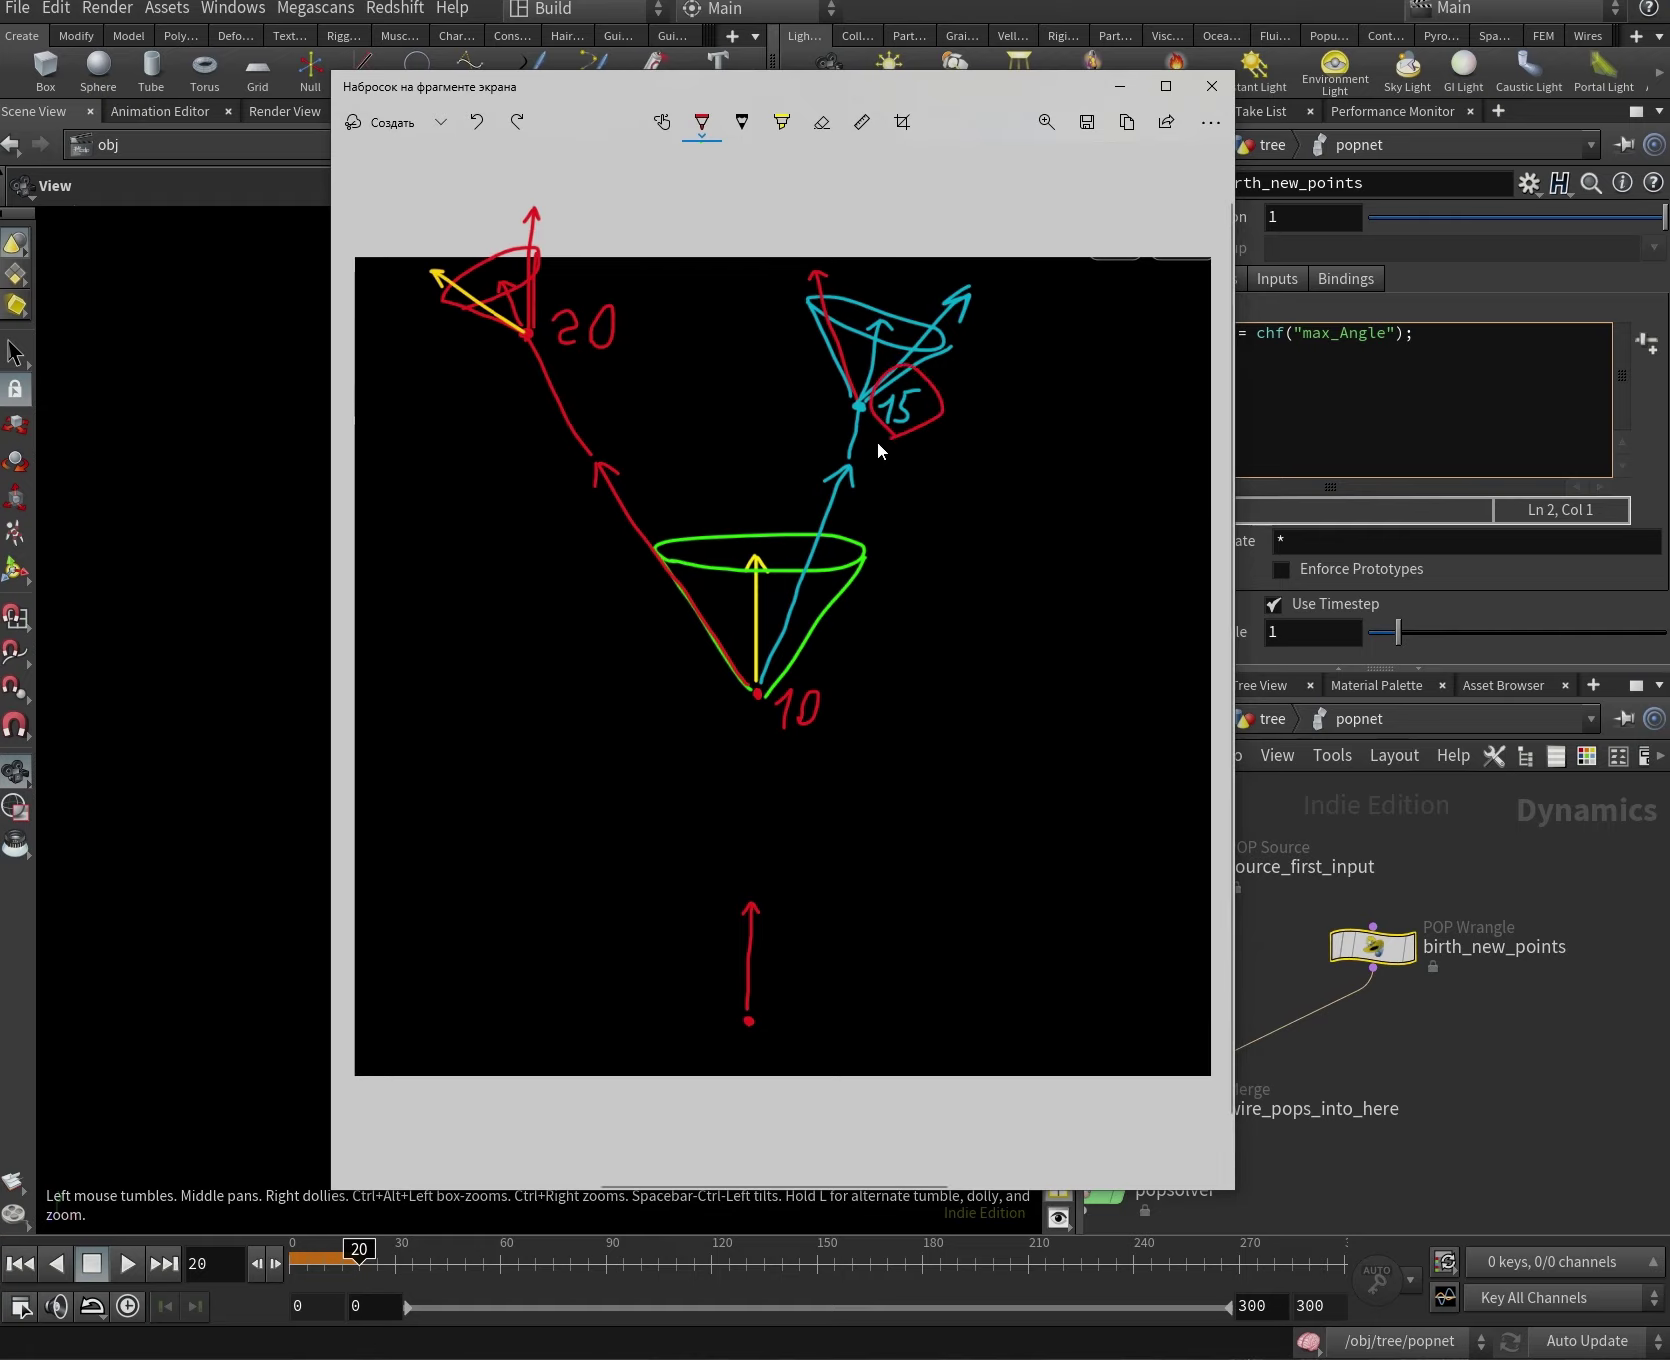
key(ctrl+z)
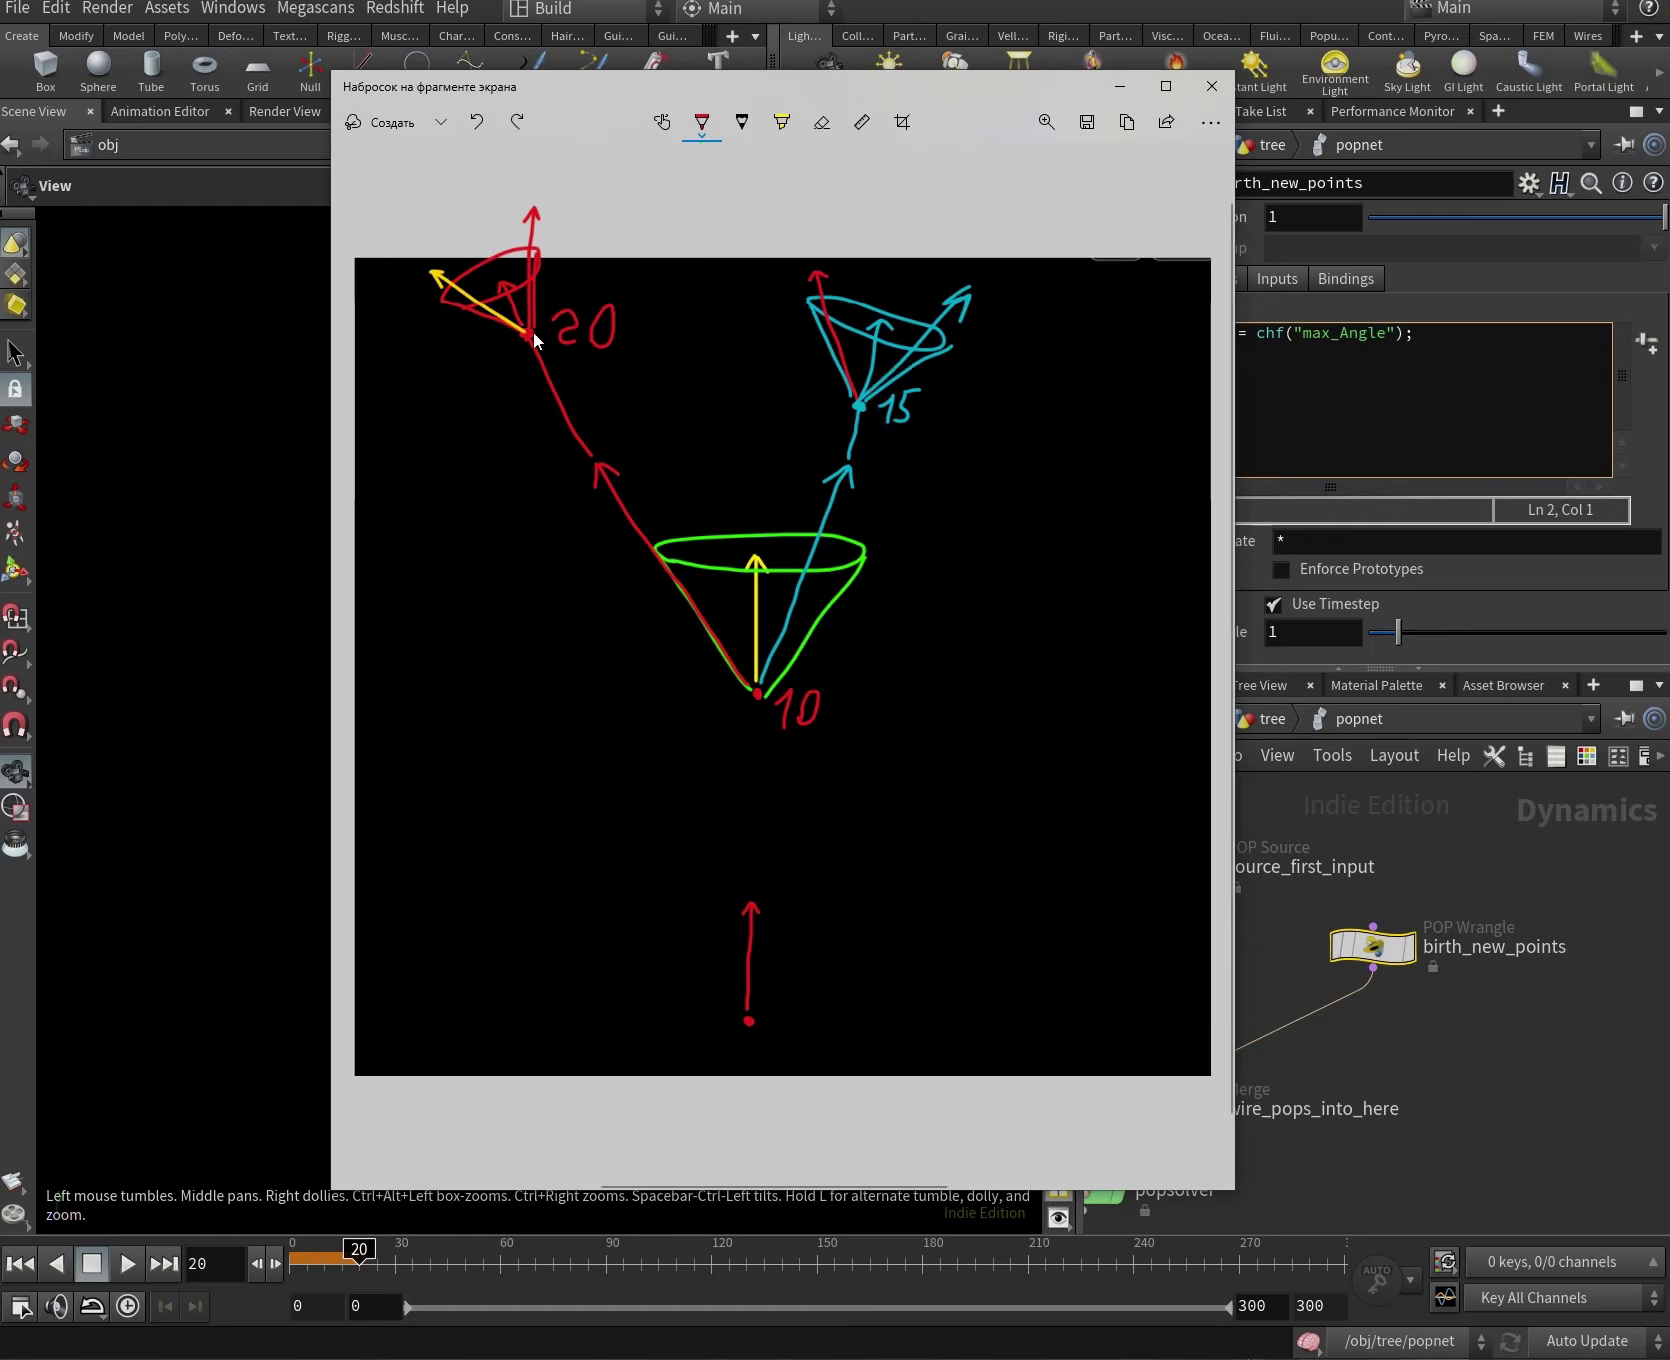
mouse_move(550, 345)
mouse_down()
mouse_move(630, 600)
mouse_move(806, 570)
mouse_move(838, 617)
mouse_up()
key(ctrl+z)
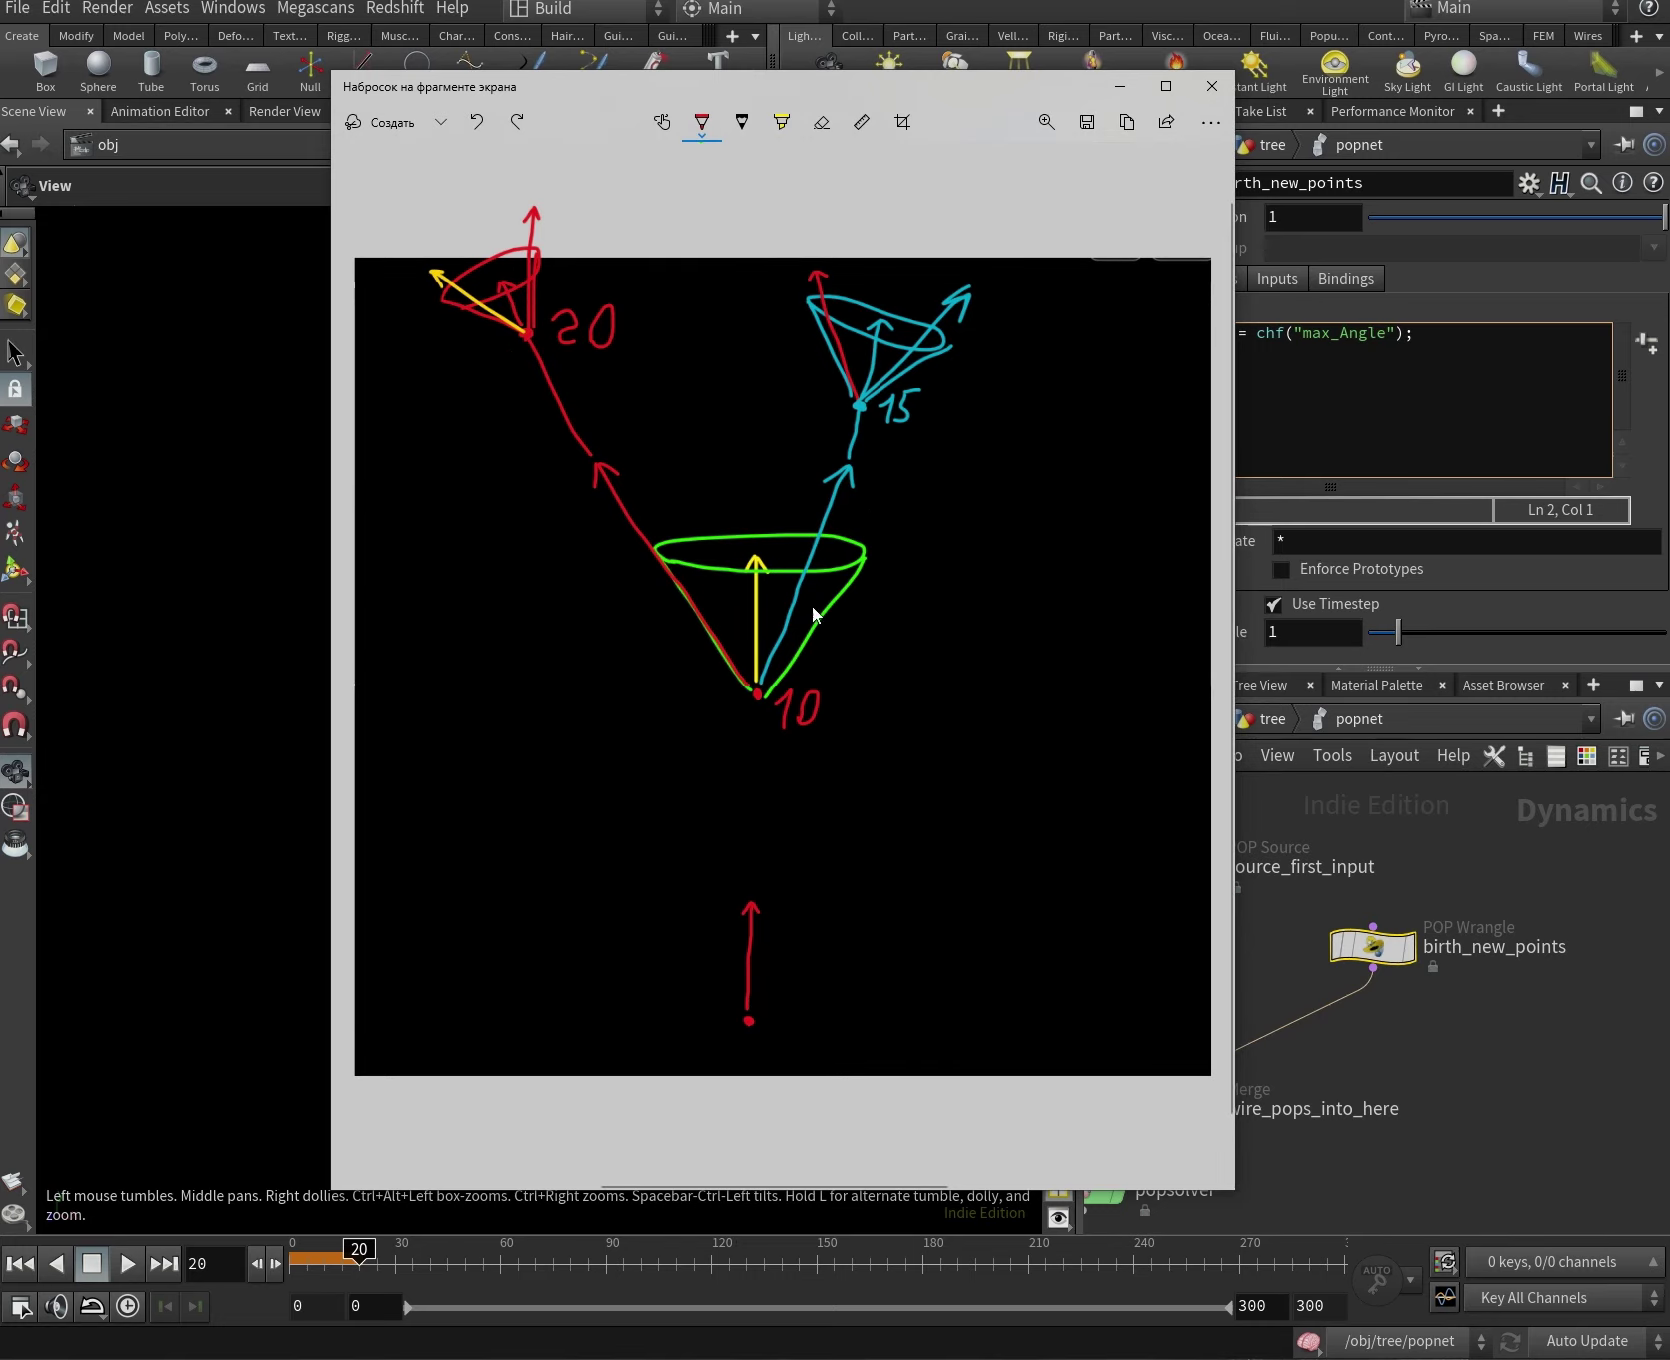
click(1120, 86)
text(int )
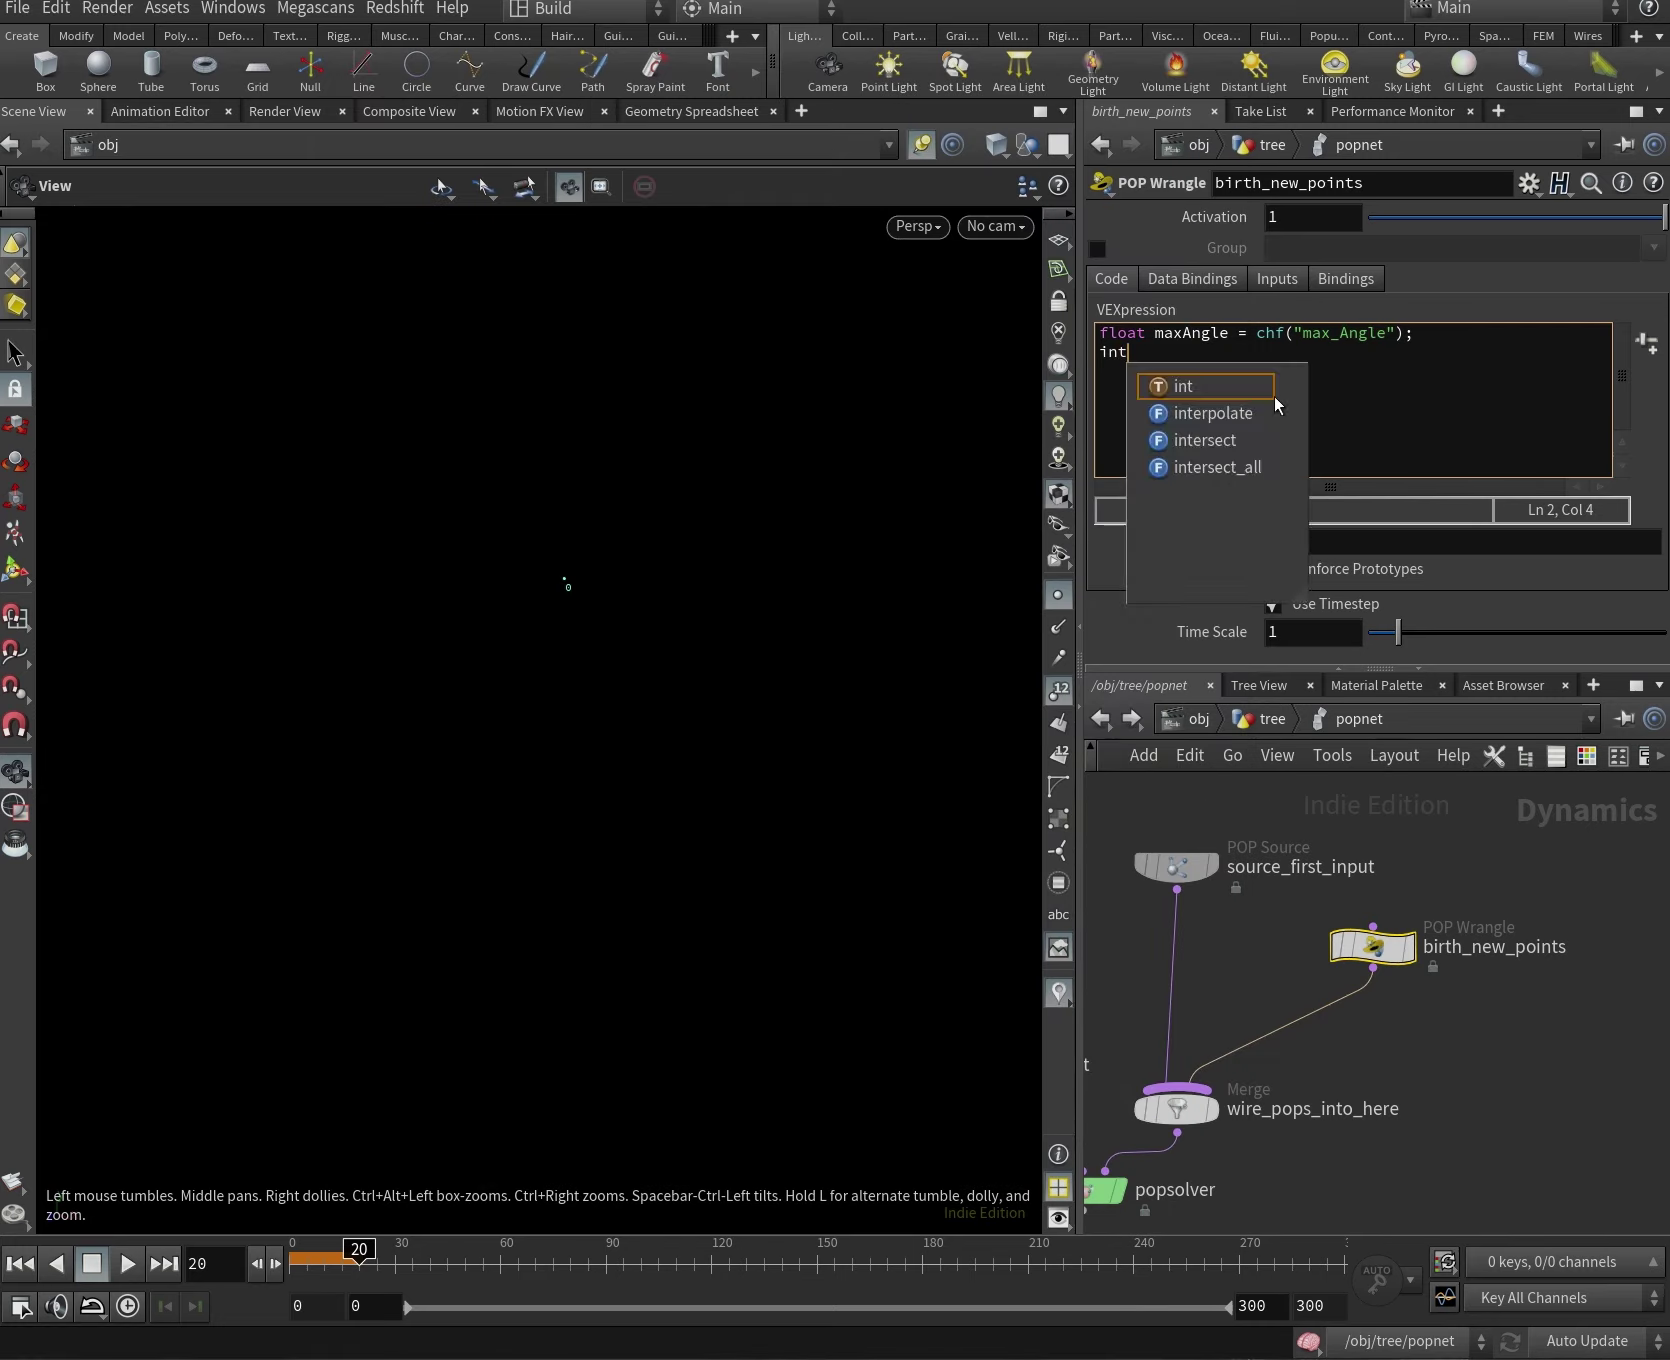
text(minL)
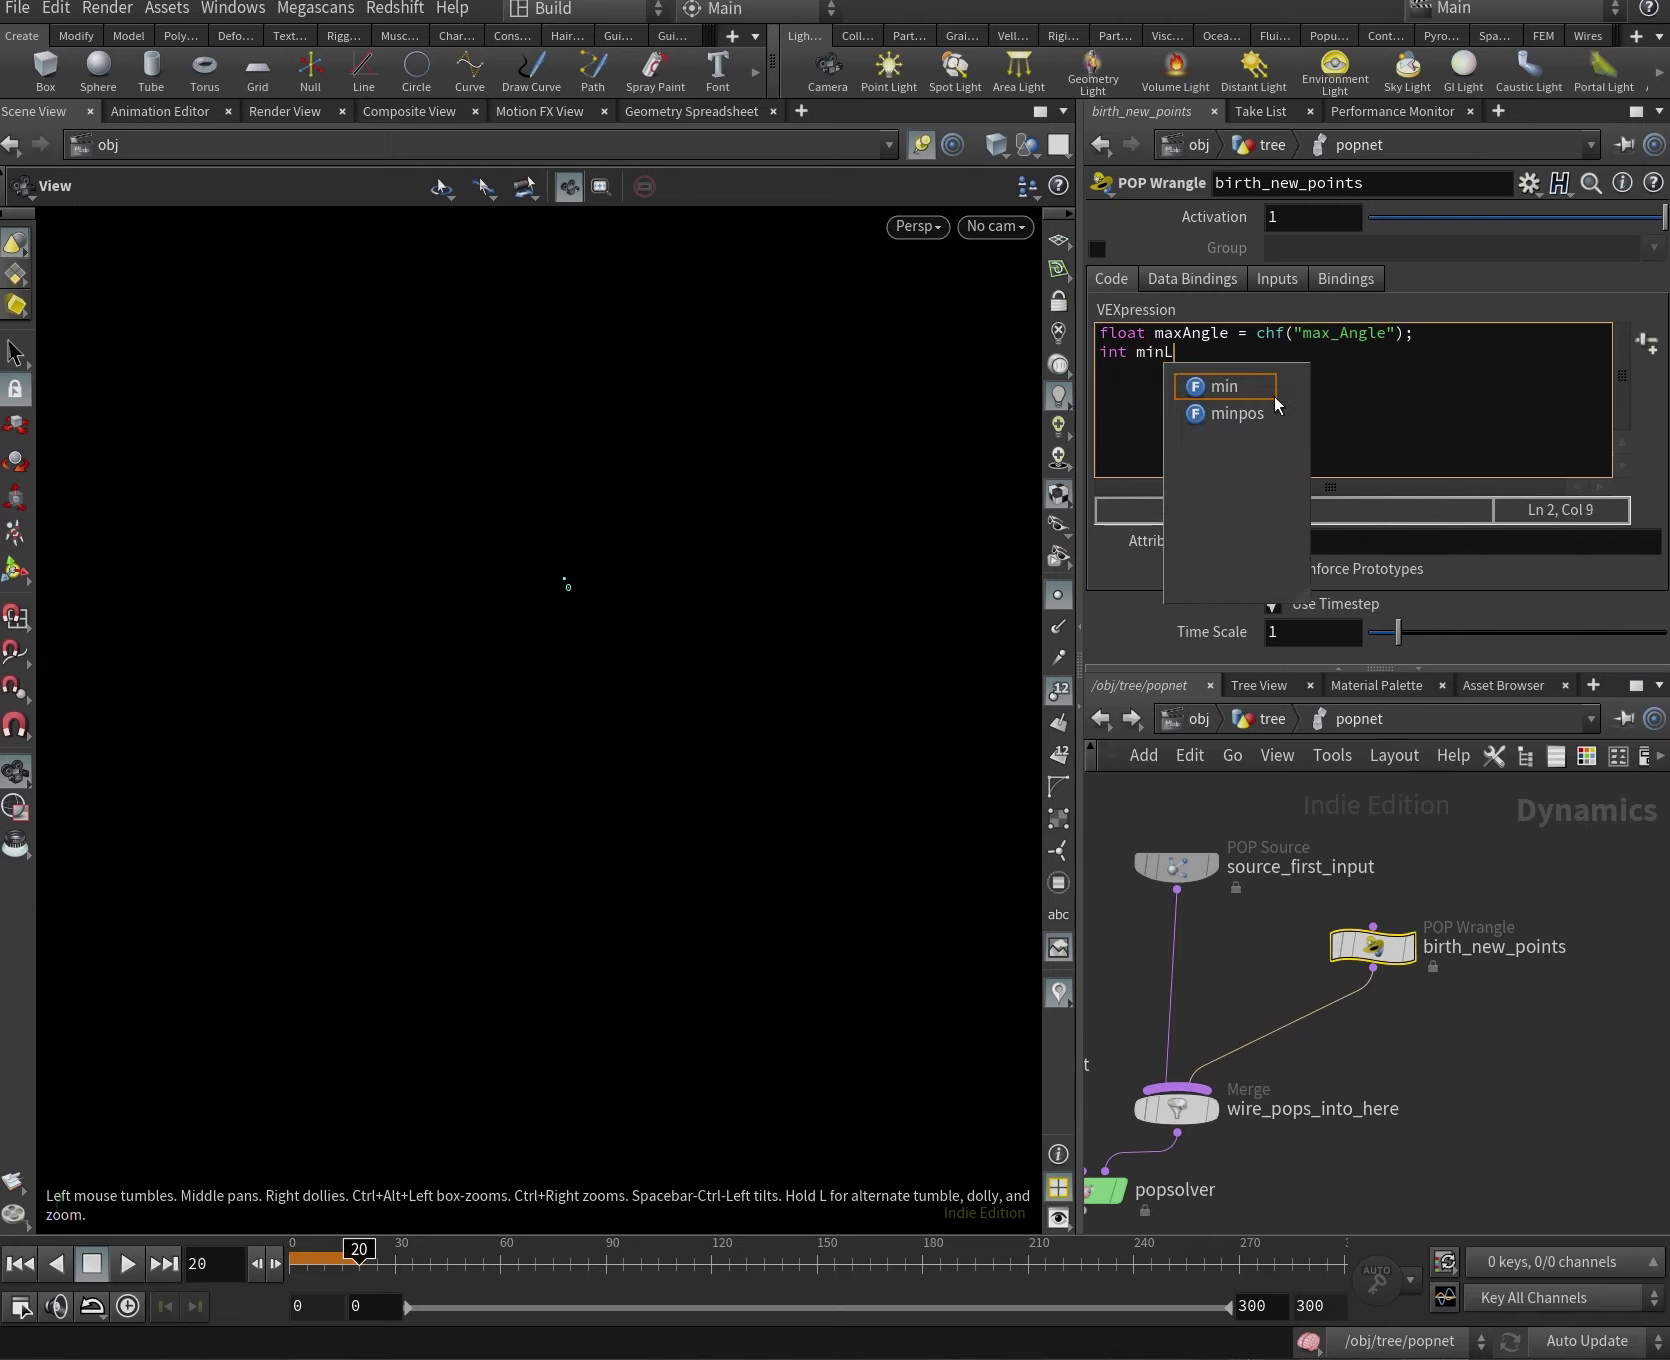
text(en = cho)
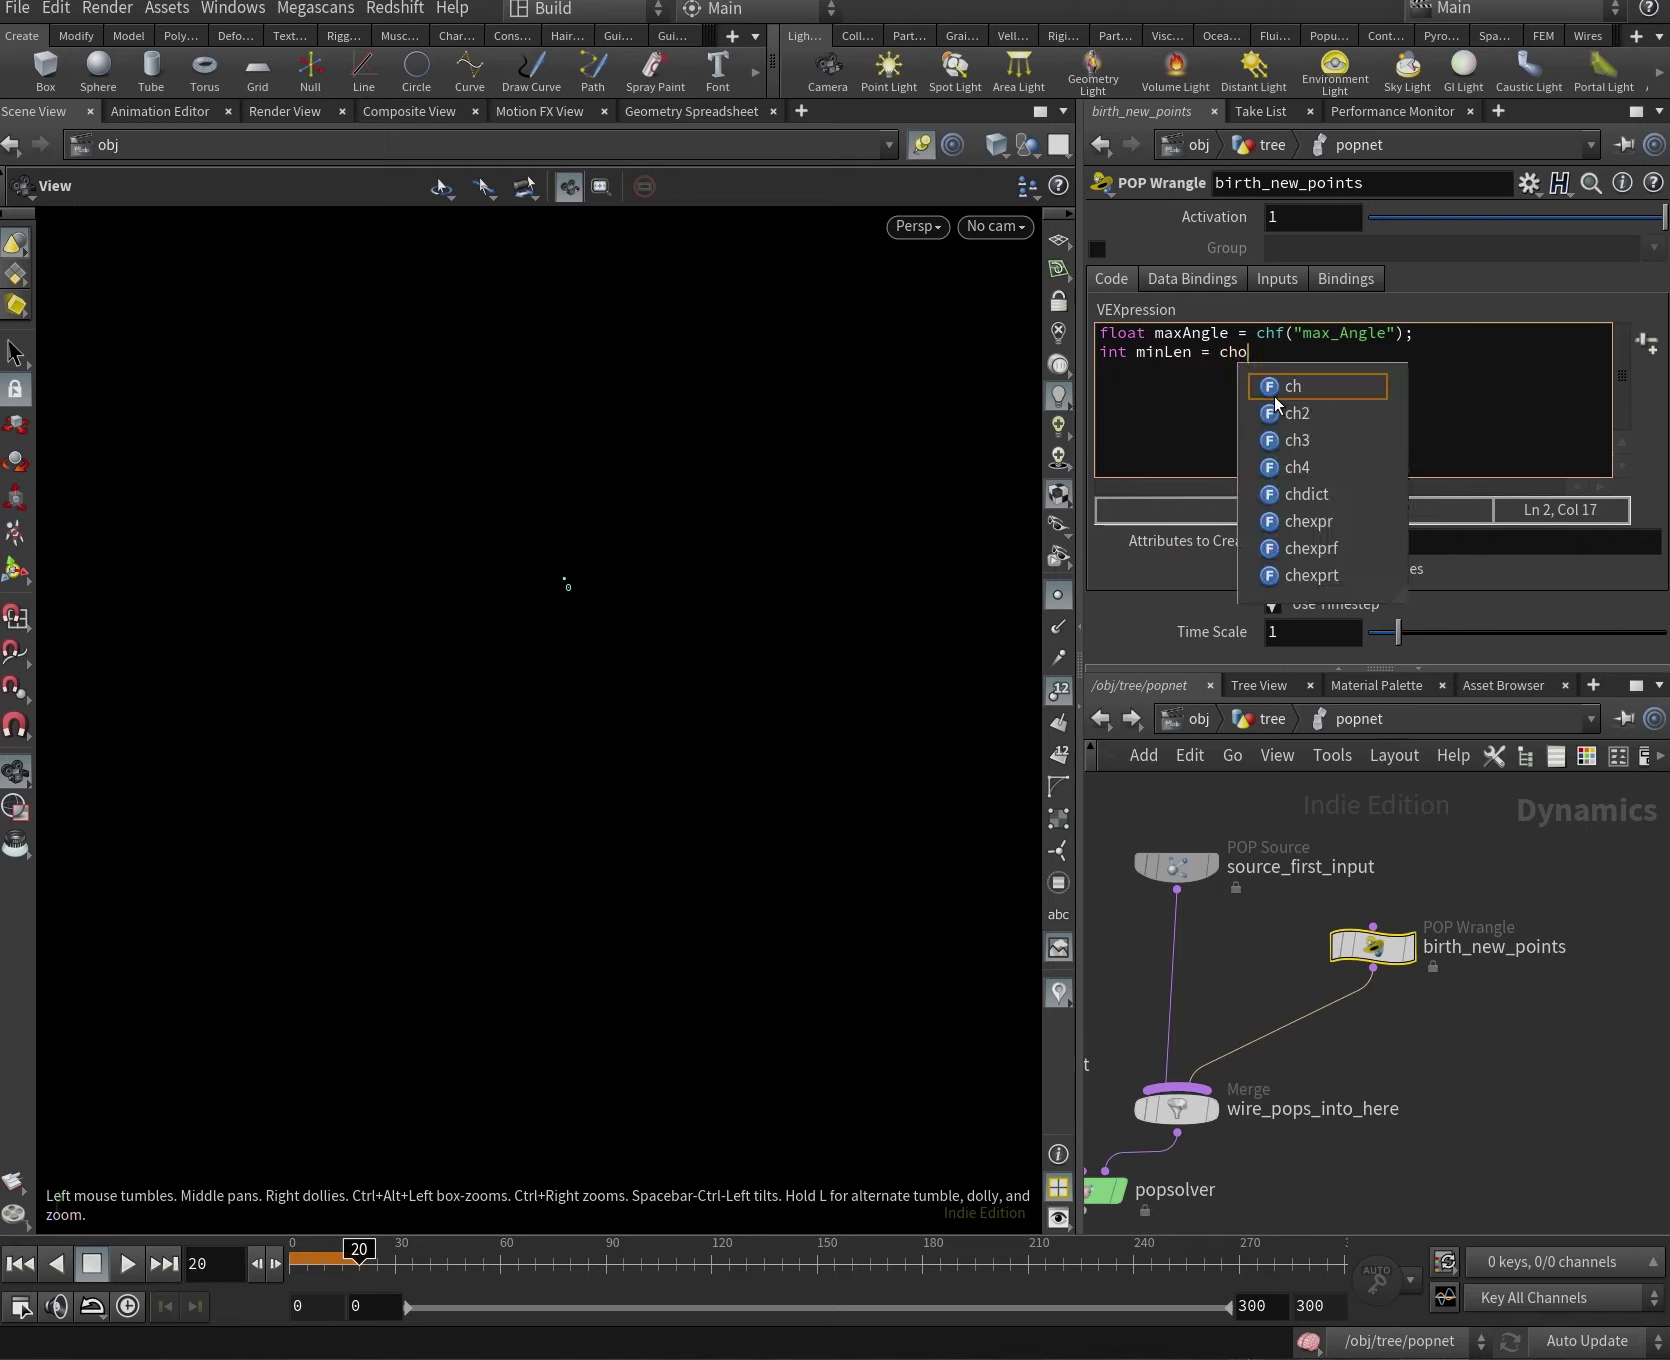
Finish int minLen = chi("min_Length"); and add int maxLen via chi and float seed = chf("seed").
key(BackSpace)
text(i(")
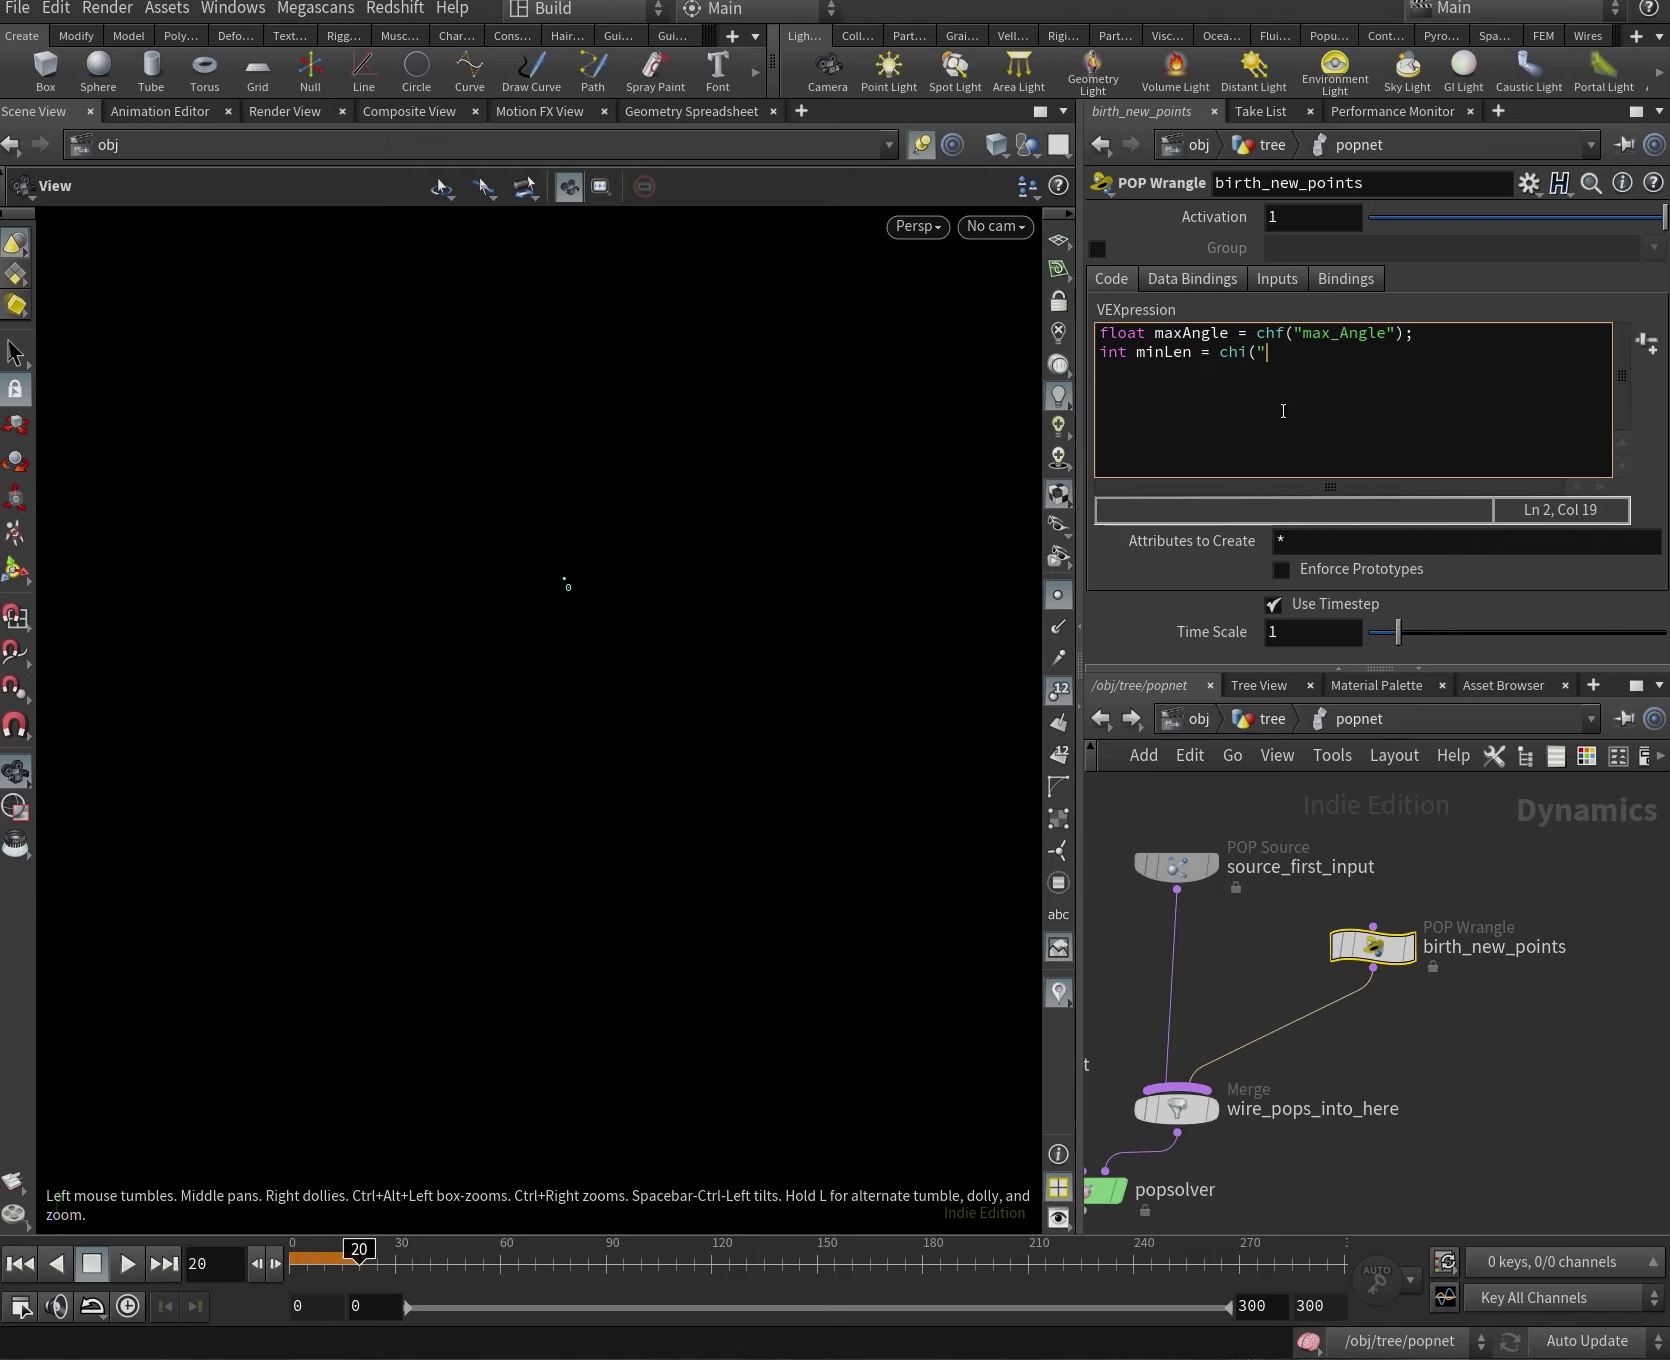
text(min_Length");)
key(Return)
text(int maxLen = chi)
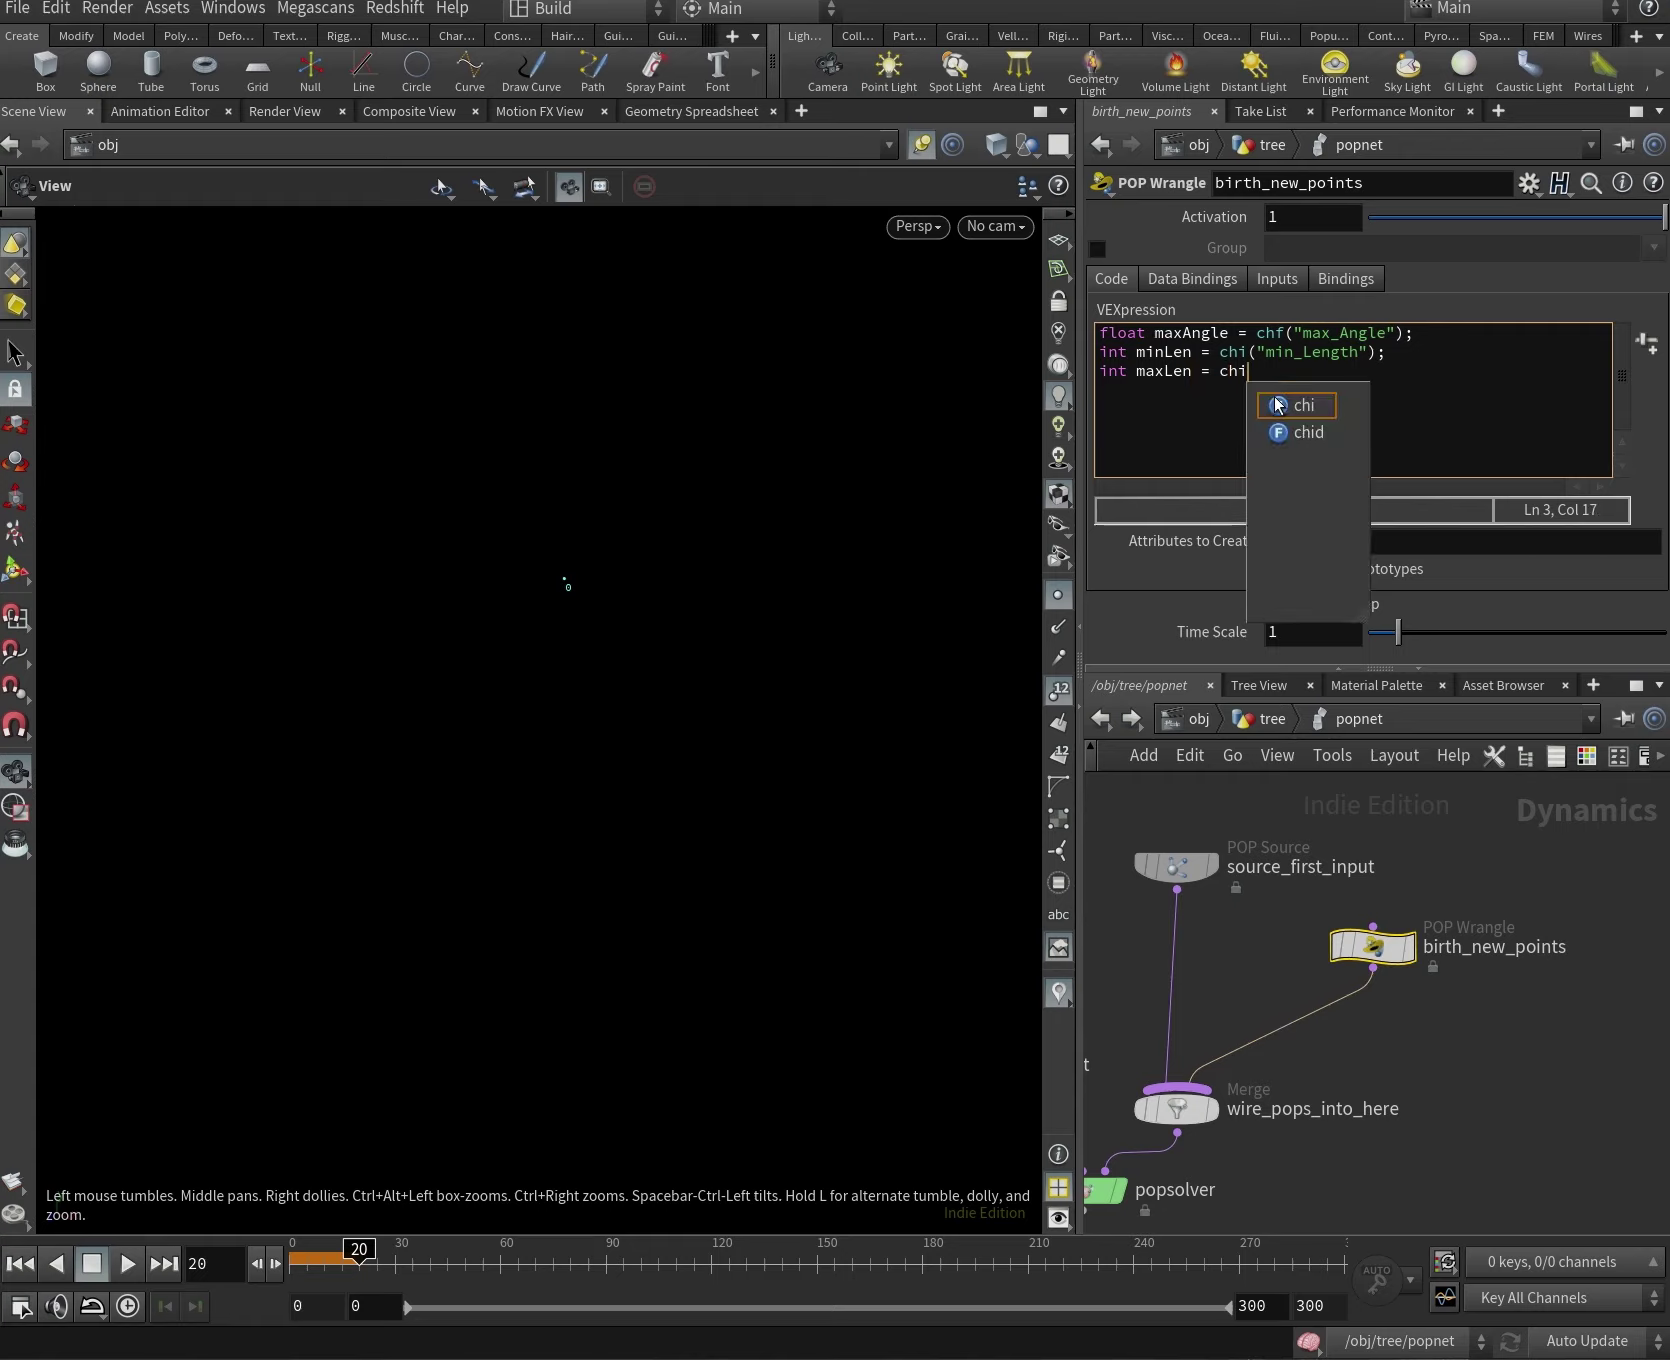
text(("max_Length");)
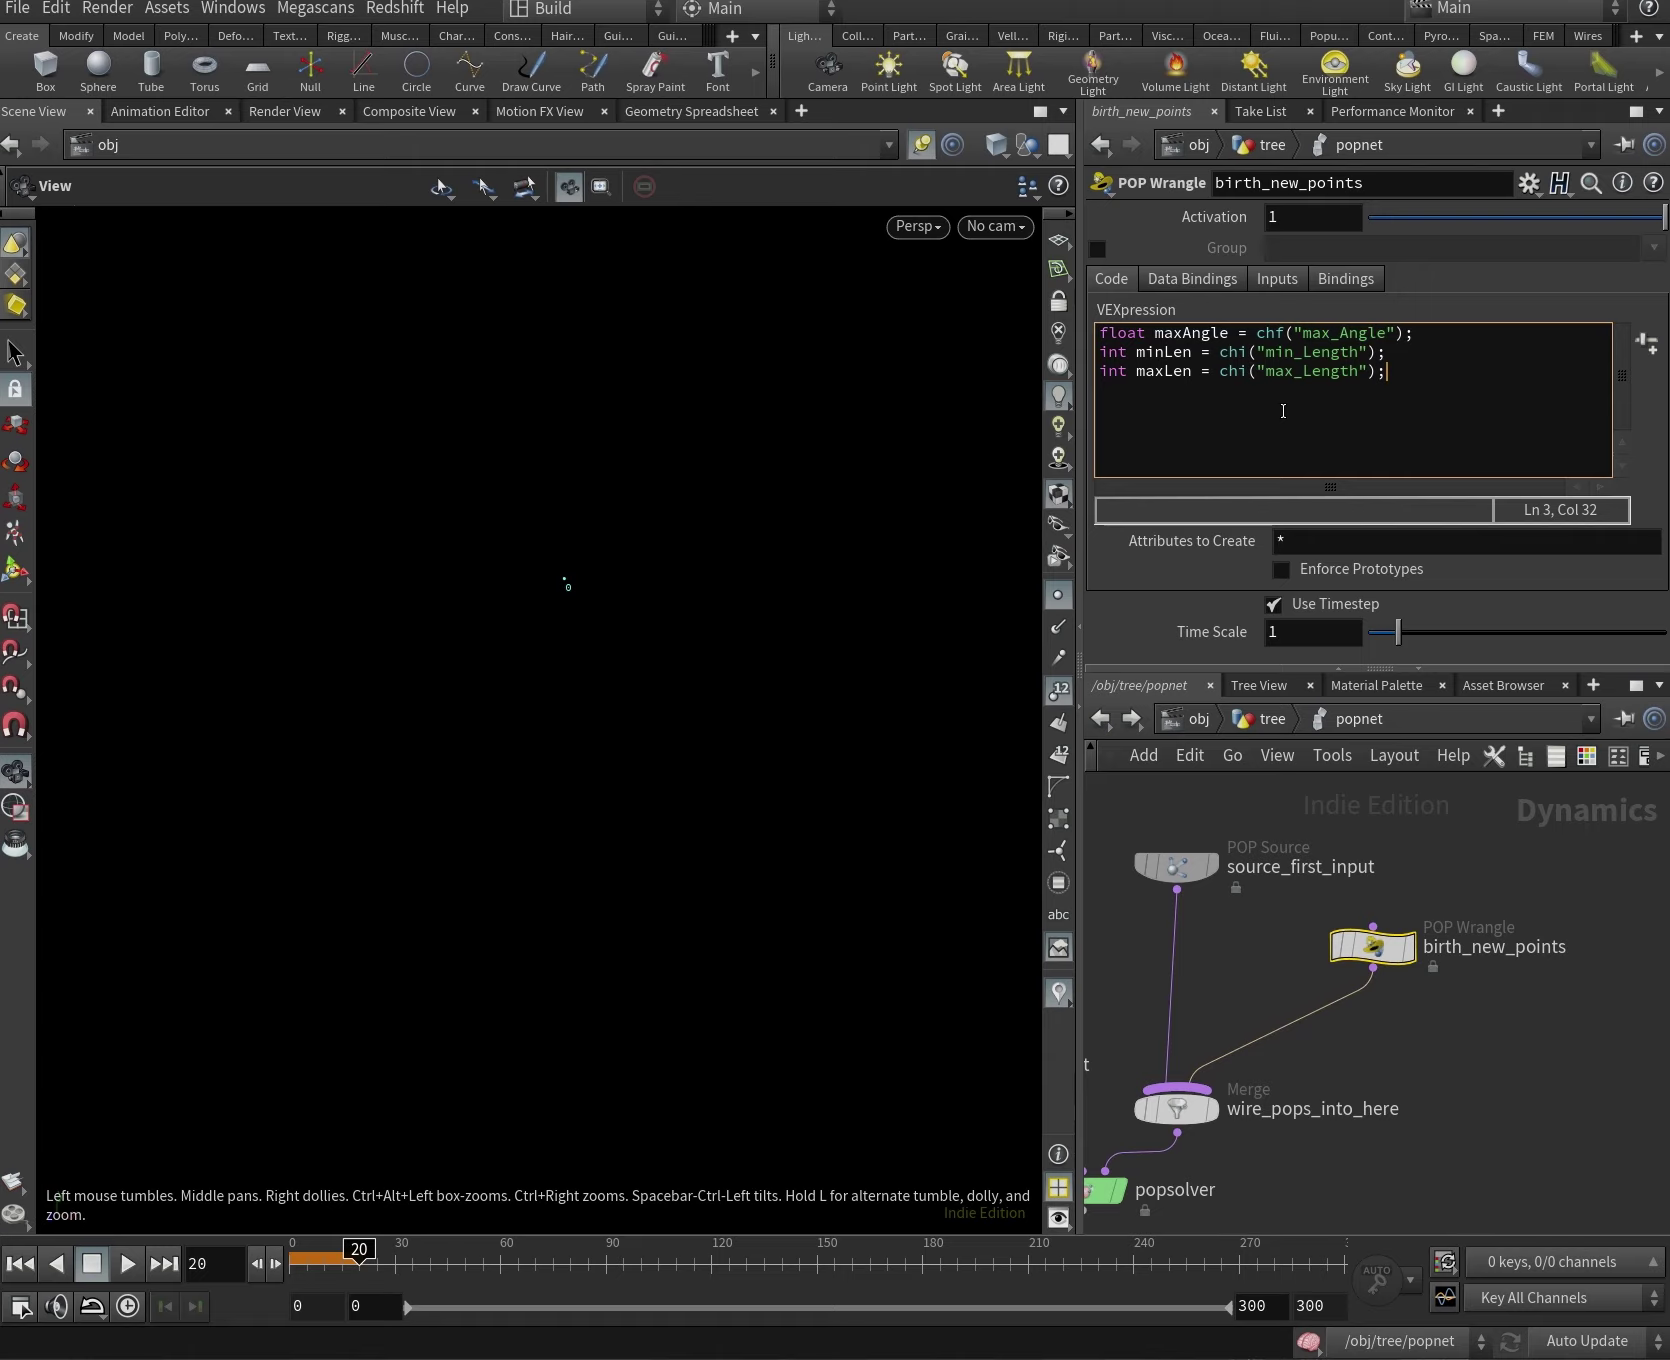
key(Return)
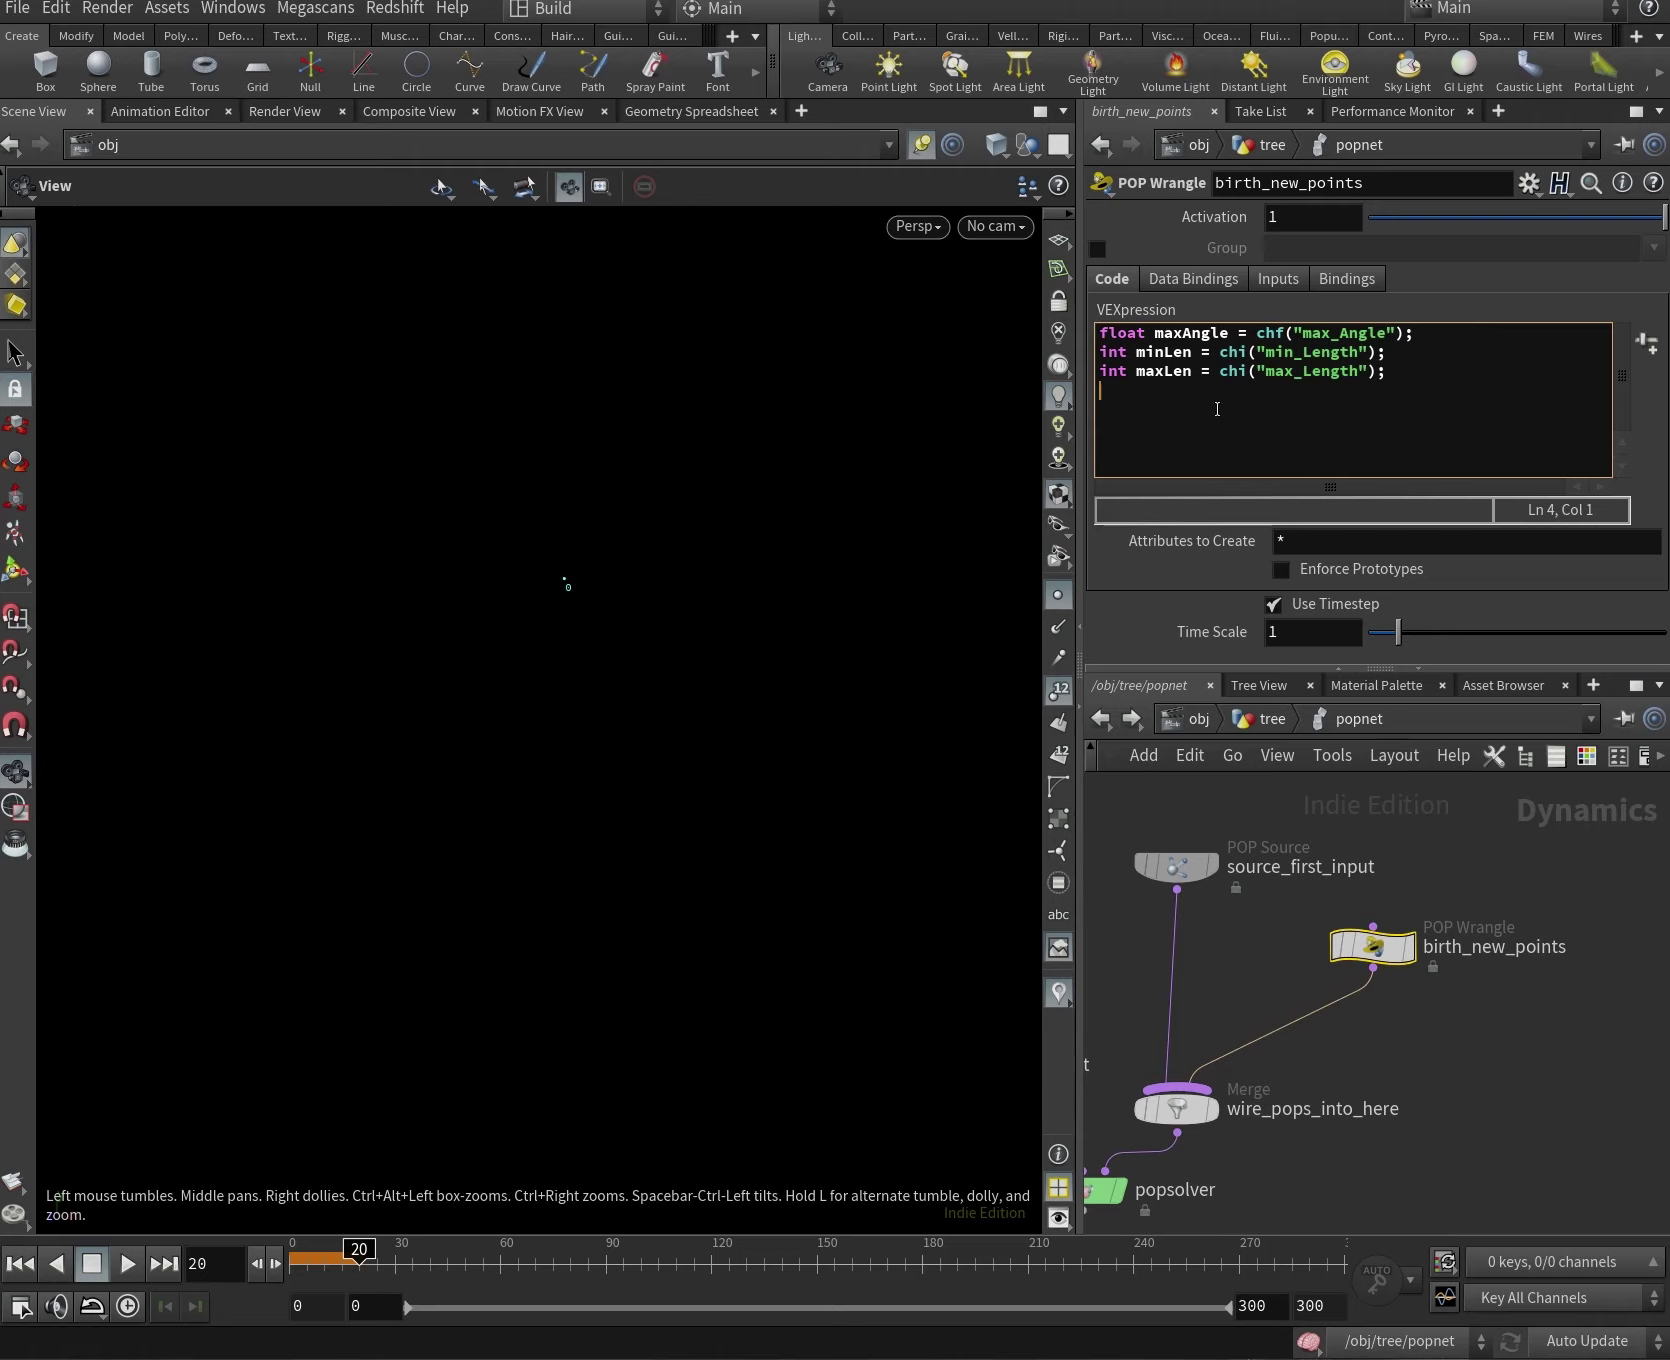
text(oat se)
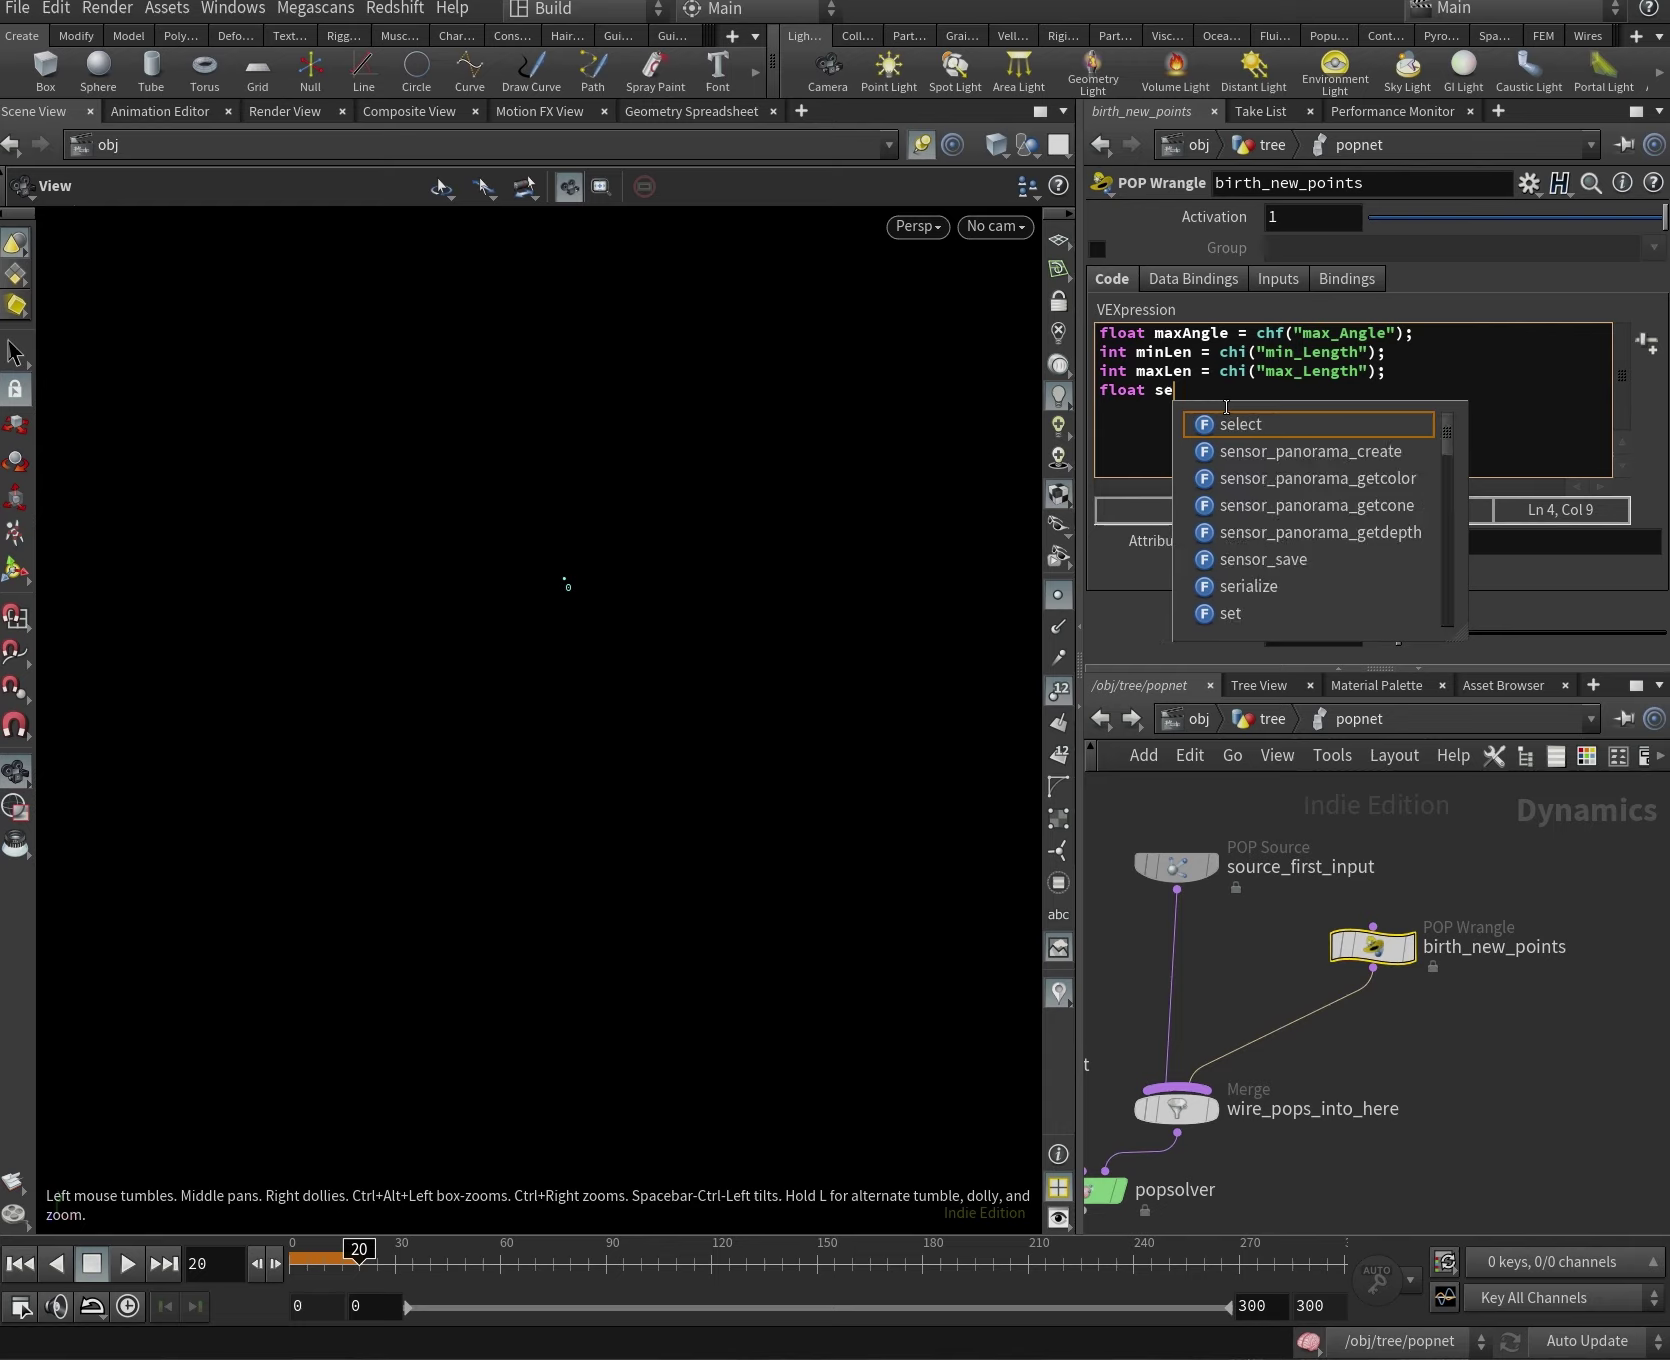
text(ed = chf("seed");)
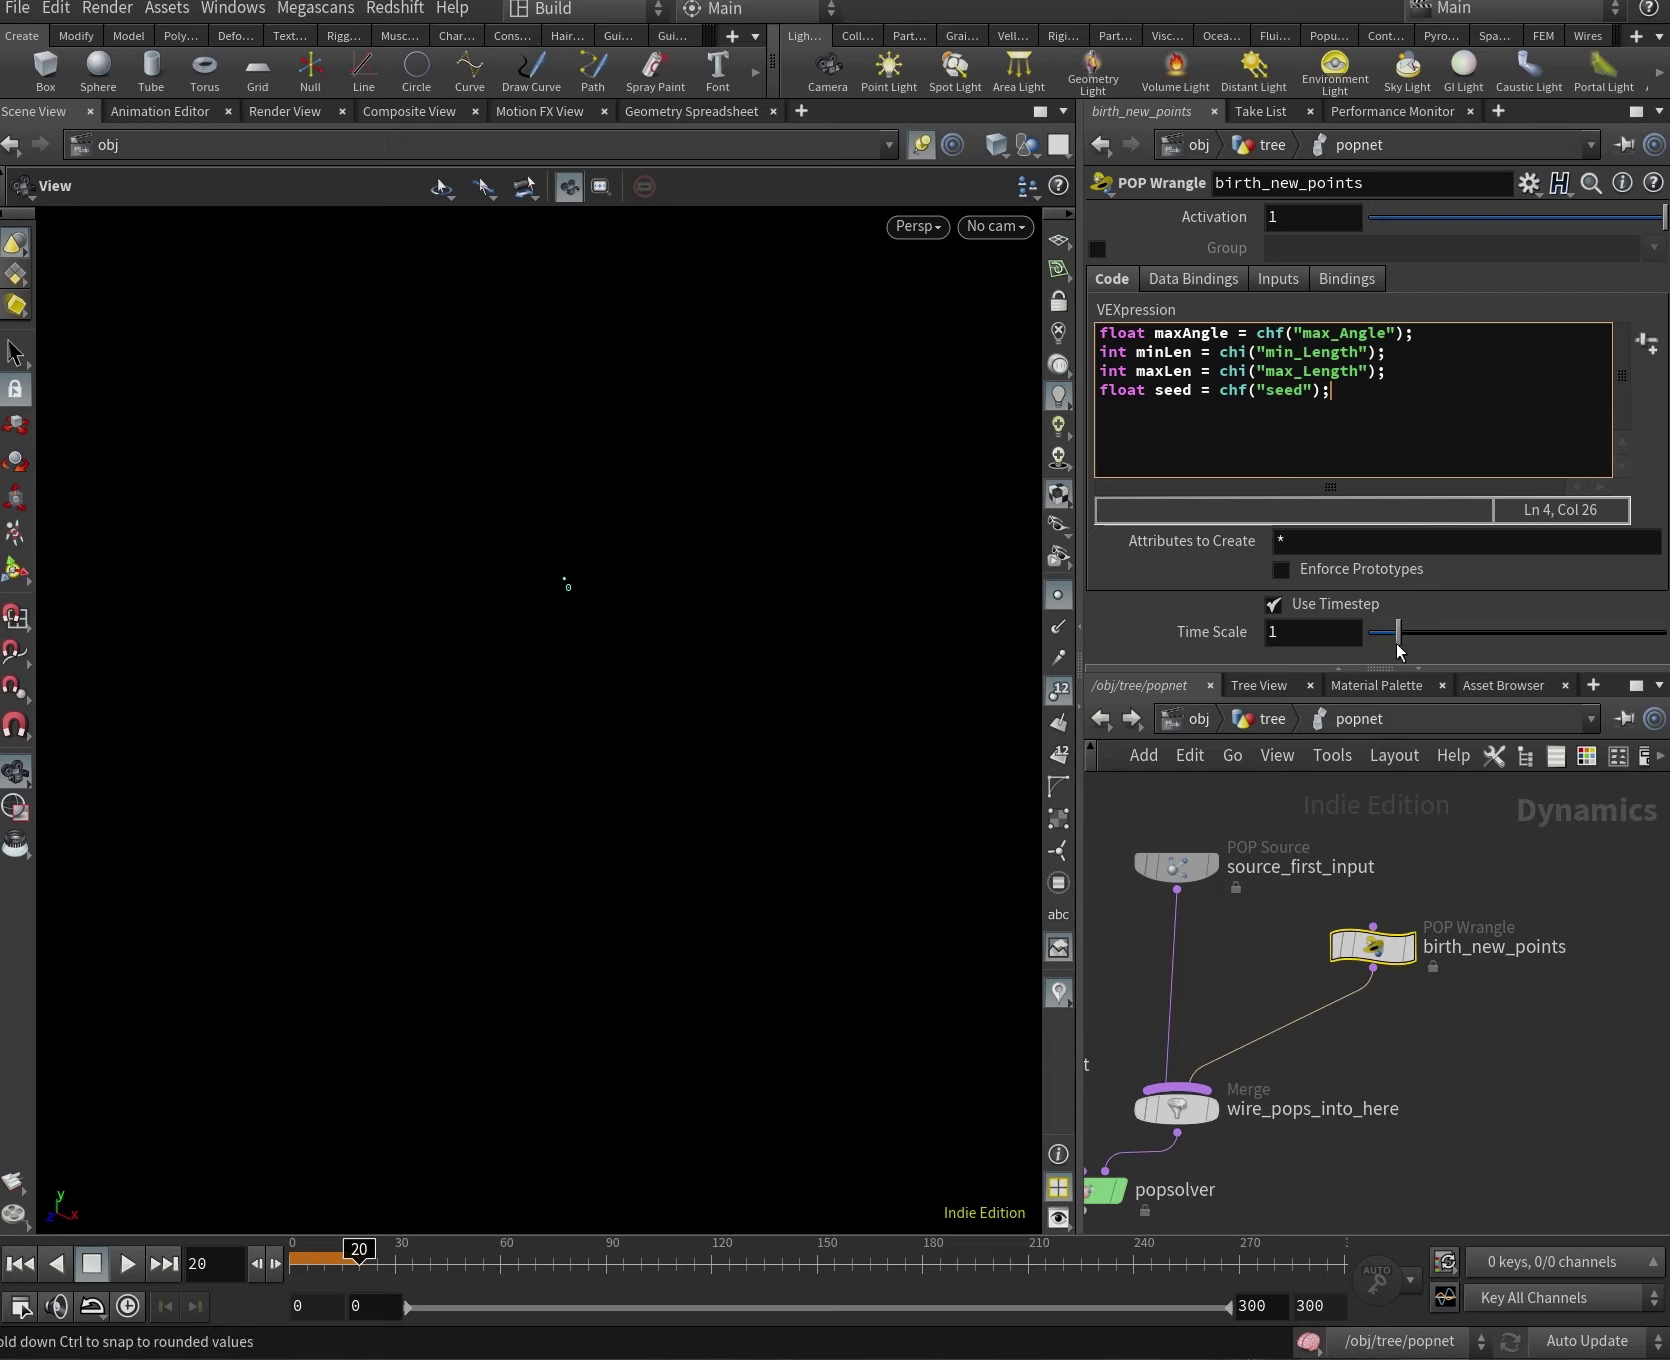
Save the scene, scrub to about frame 28, rewind to frame 0, and bring up the sketch.
key(ctrl+s)
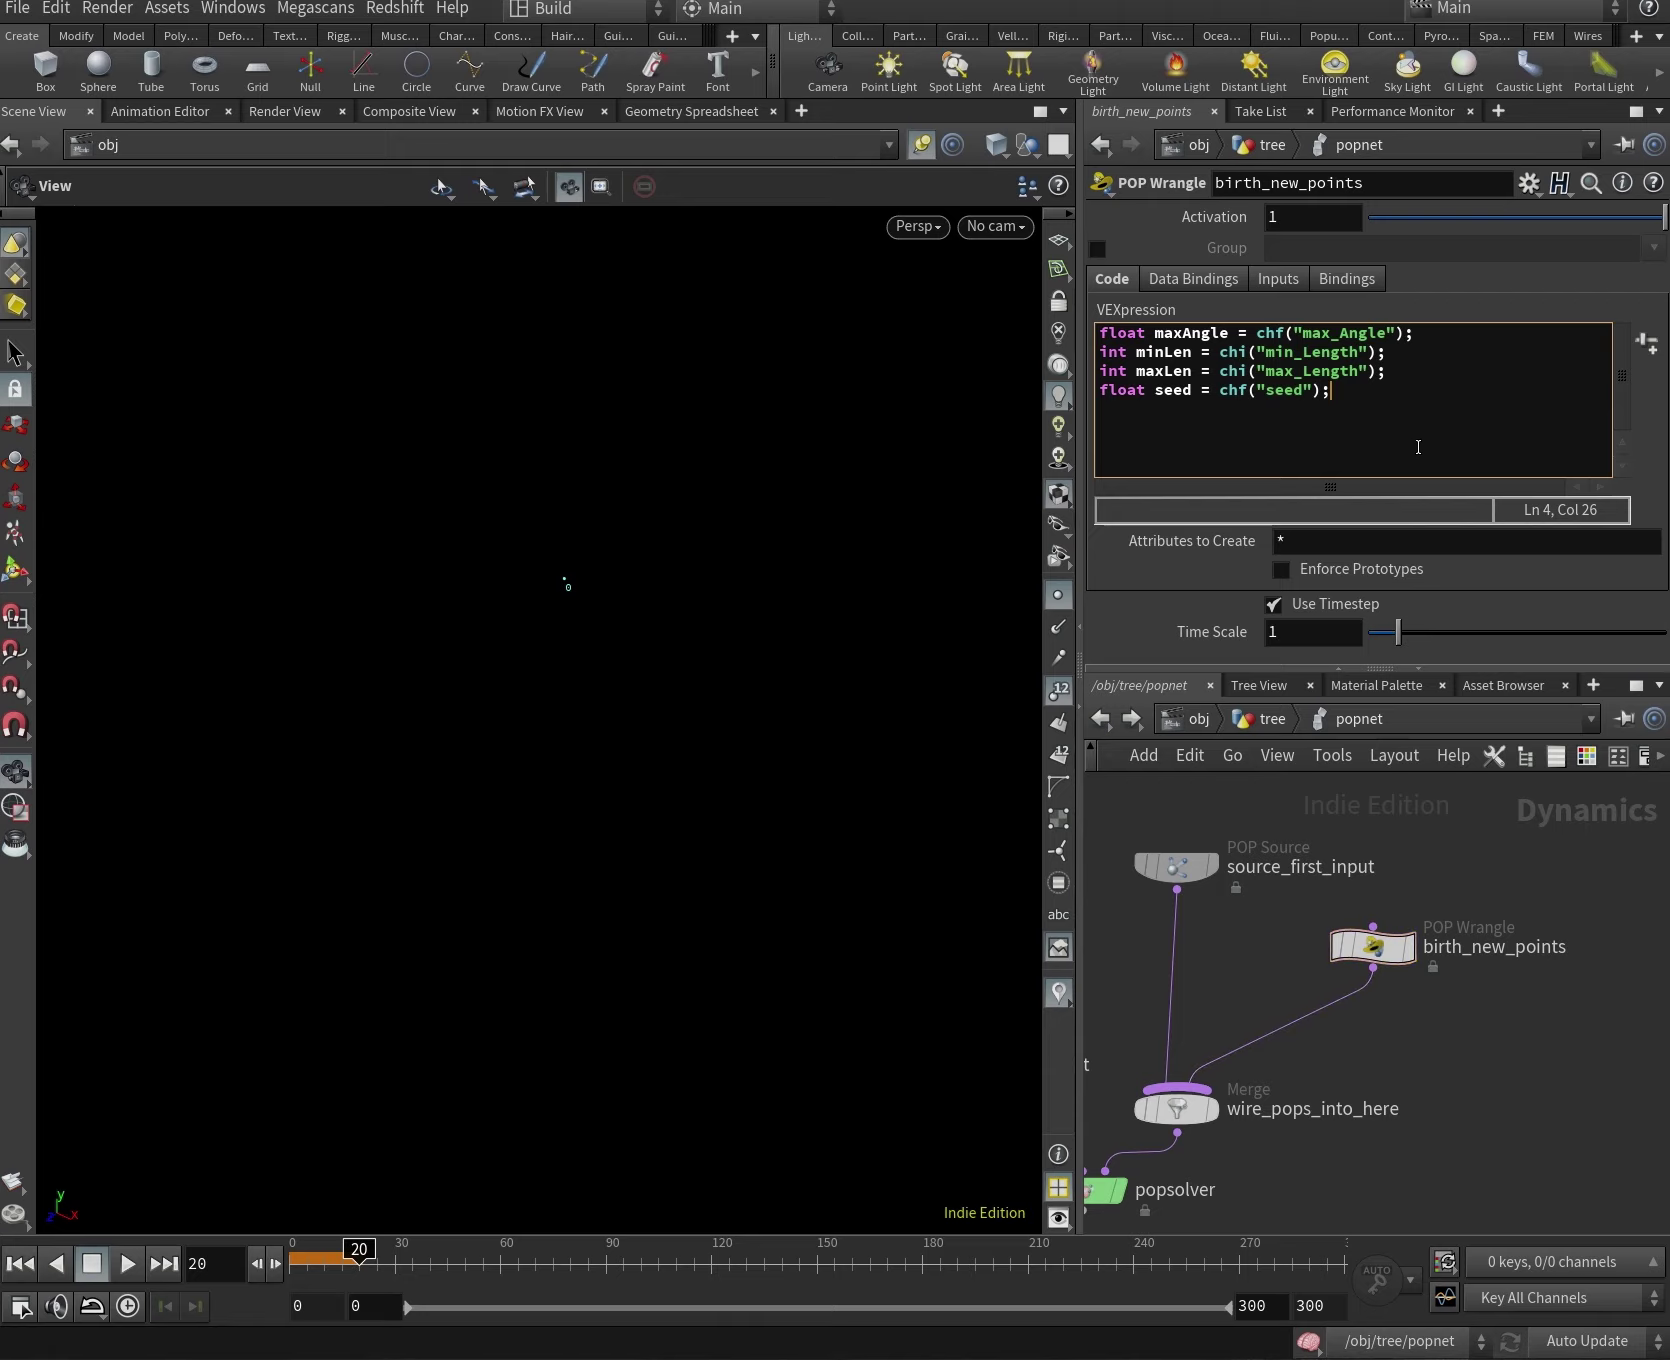
drag(295, 1278, 336, 1278)
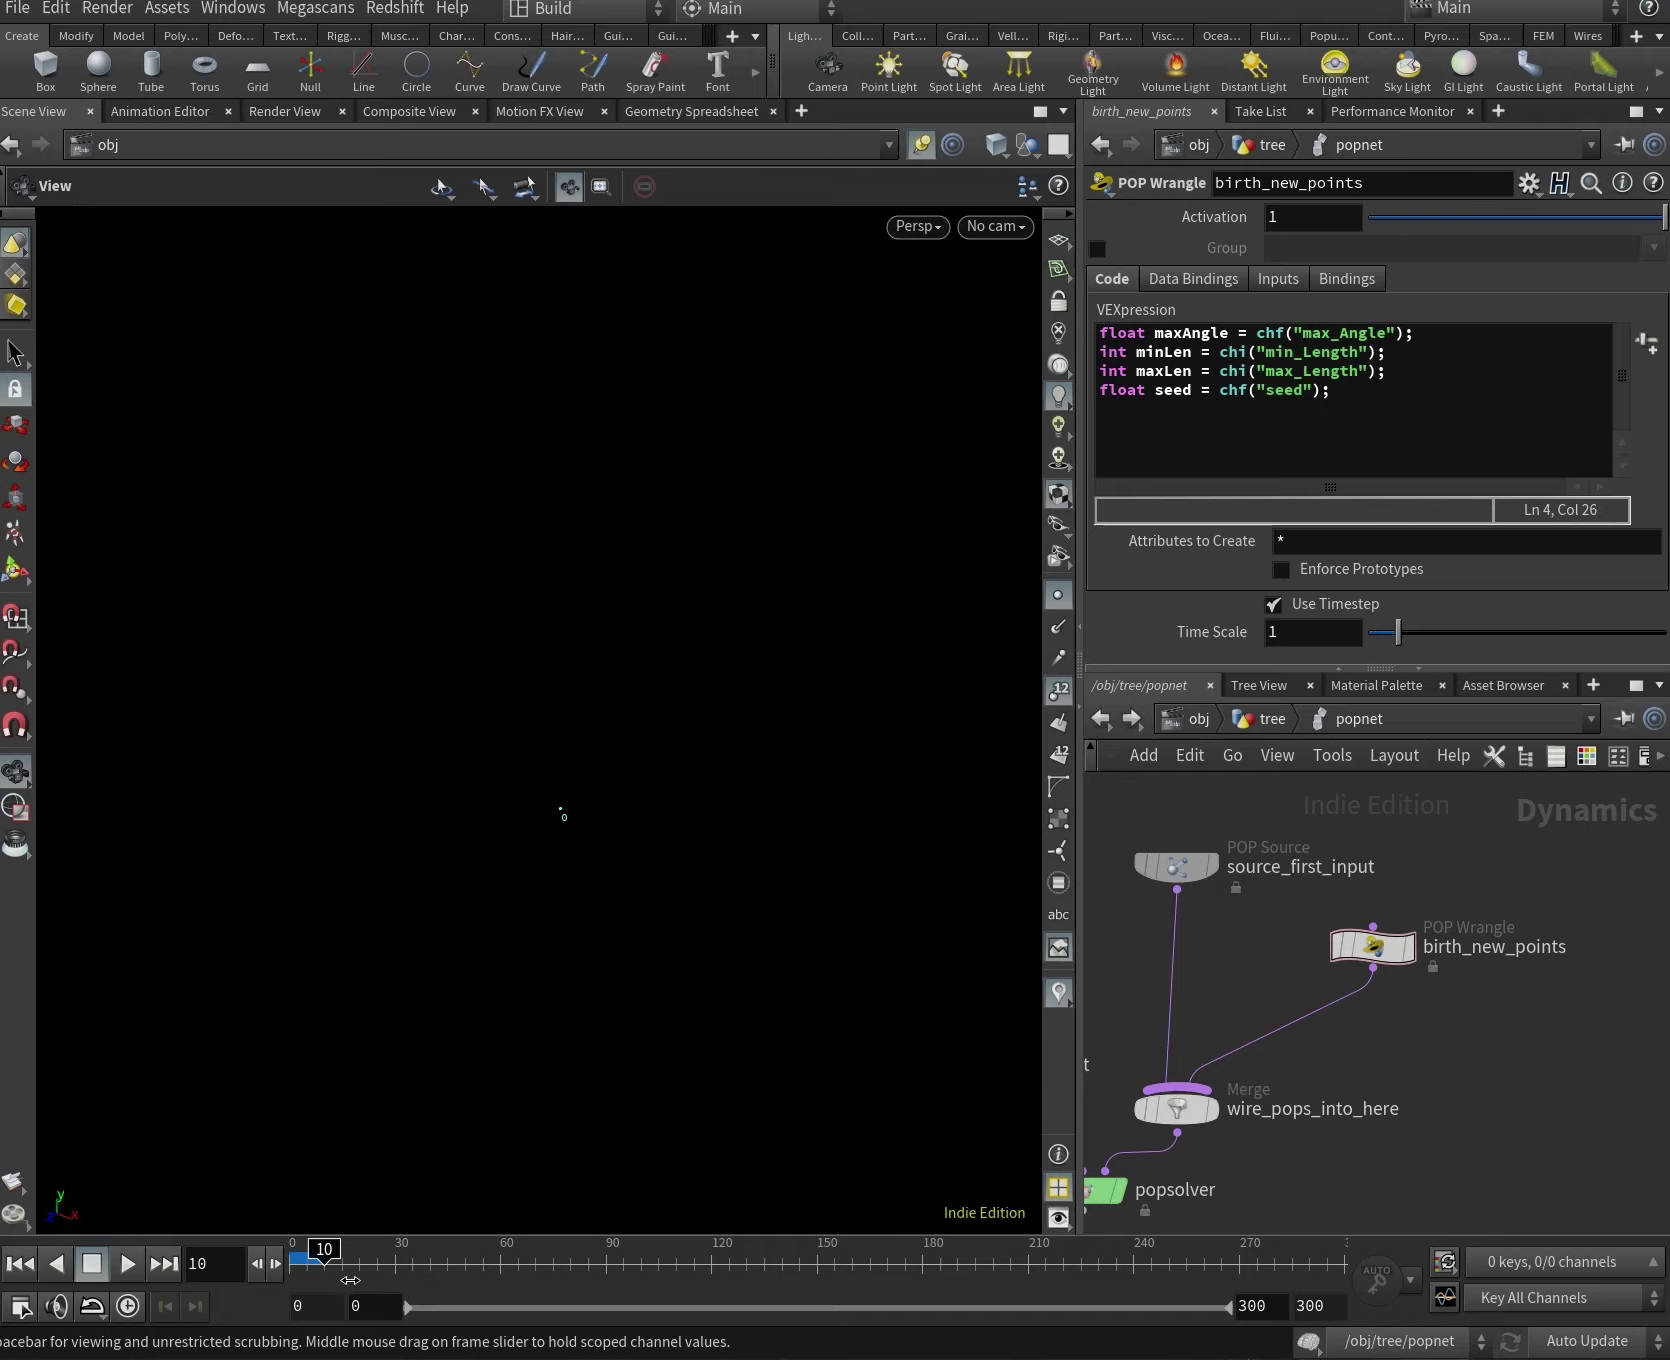
drag(339, 1275, 410, 1298)
key(ctrl+Up)
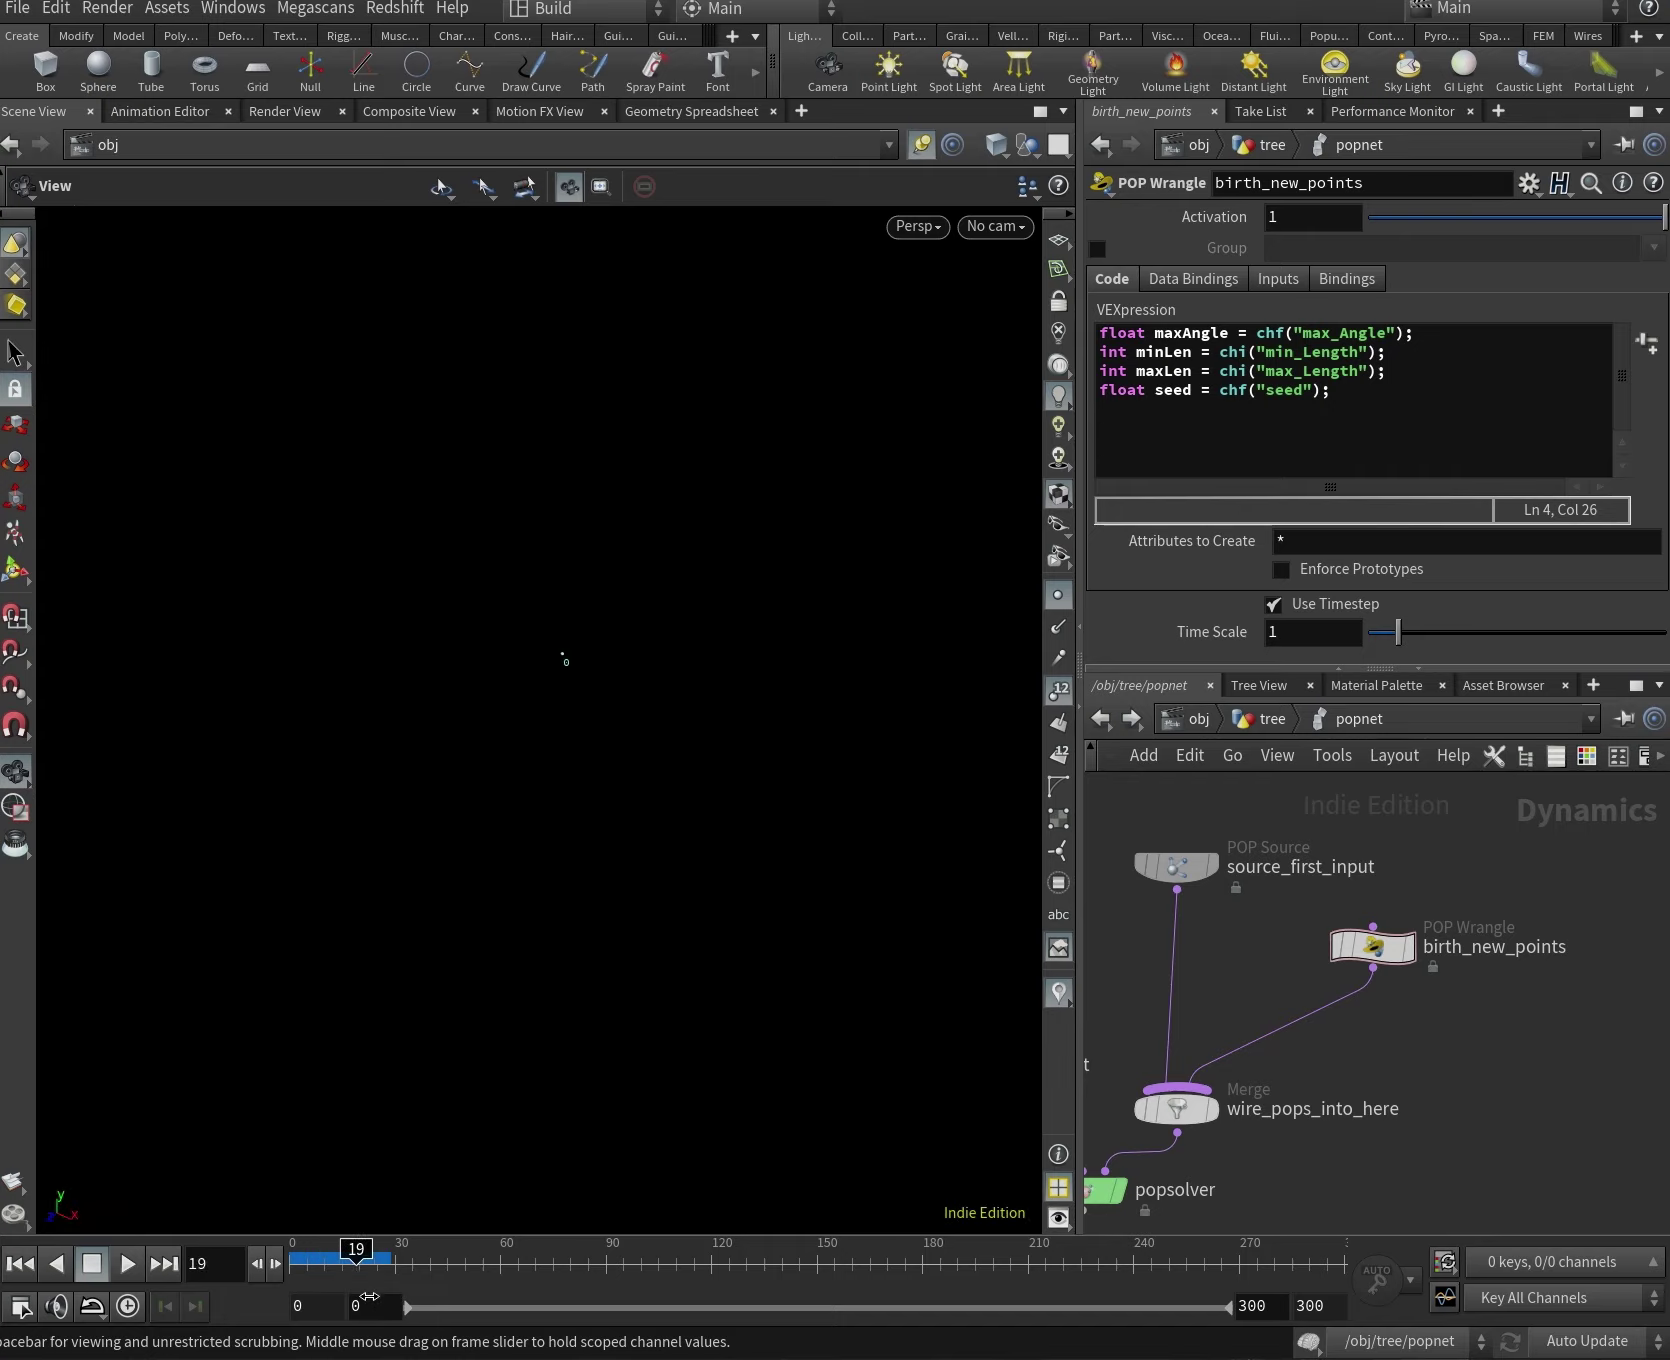
key(alt+Tab)
drag(750, 102, 830, 117)
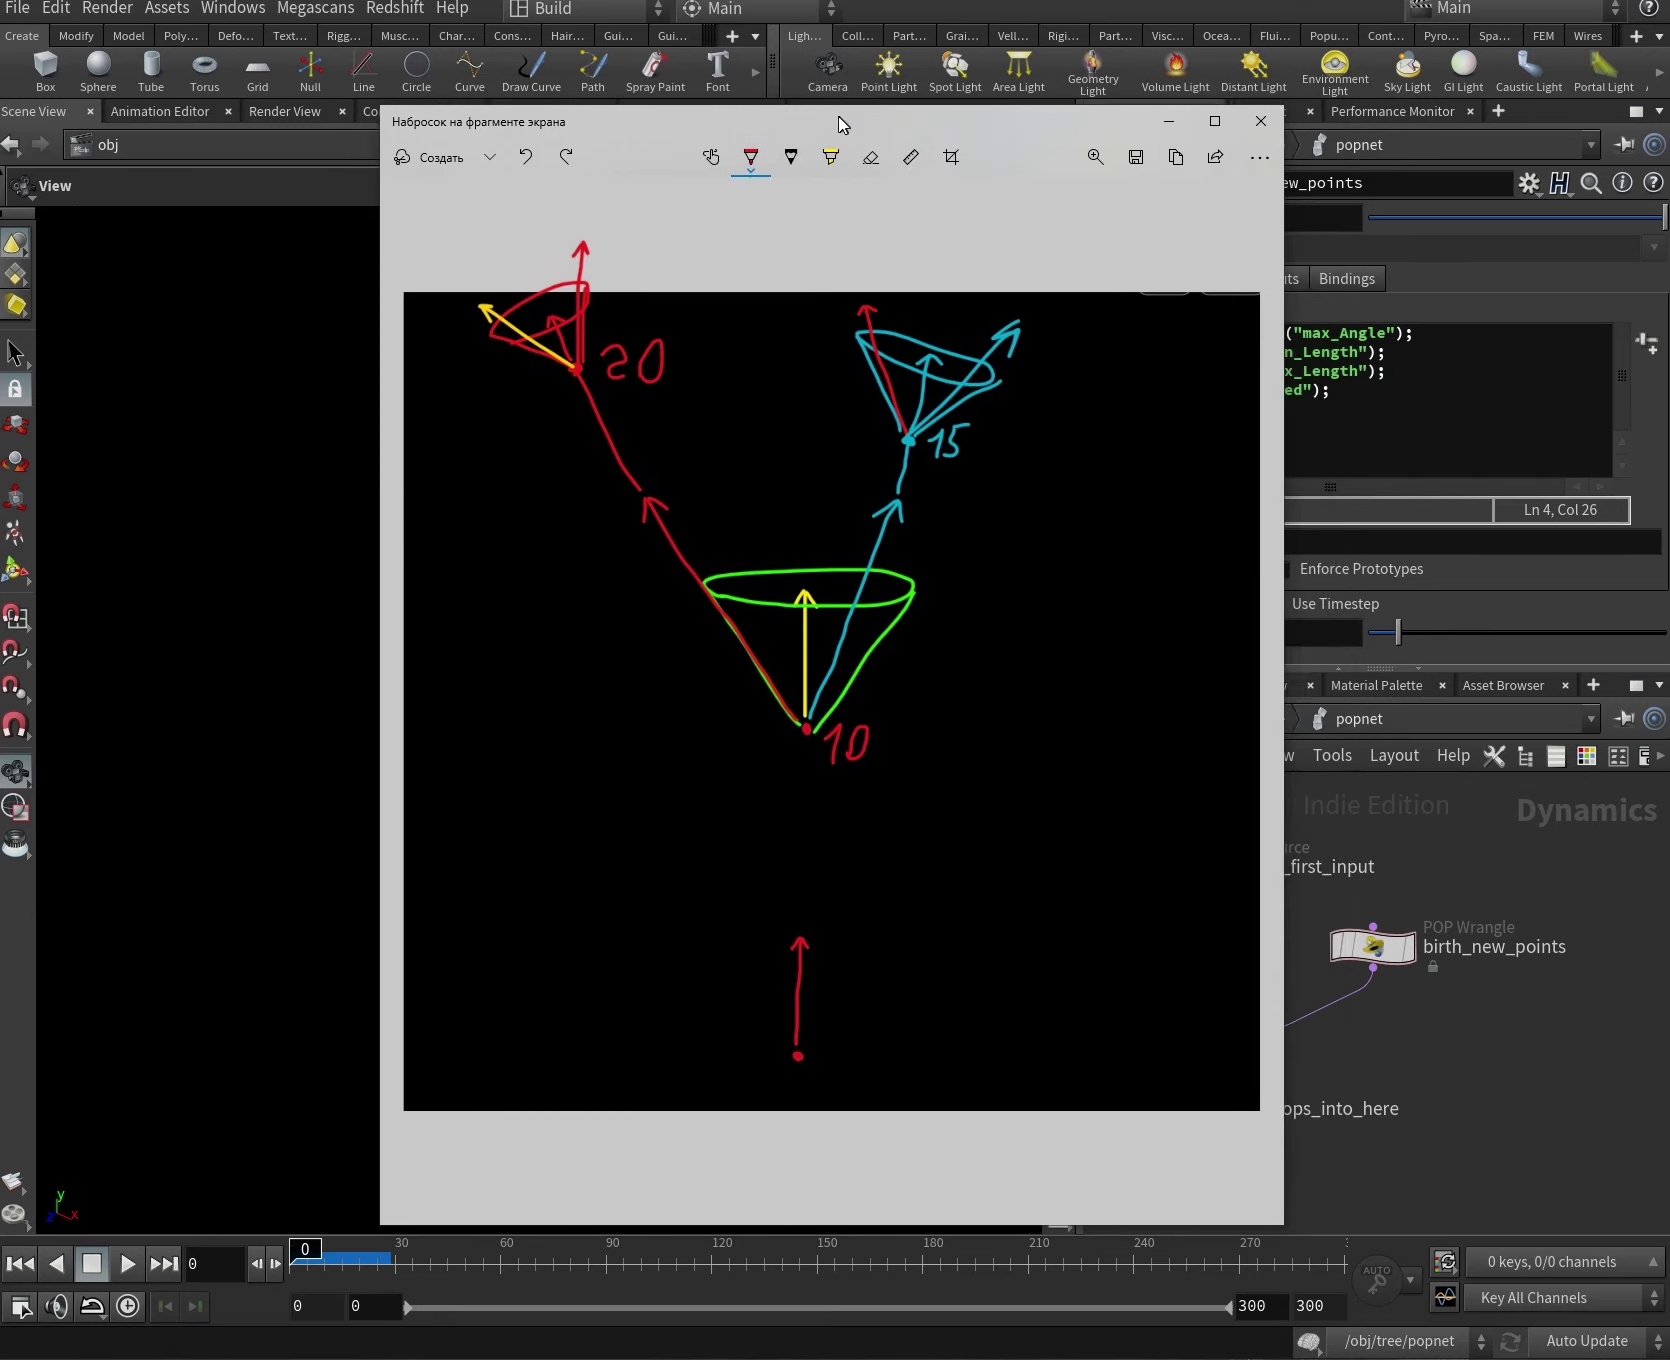
click(1503, 471)
key(Return)
key(Return)
text(if (@Frame)
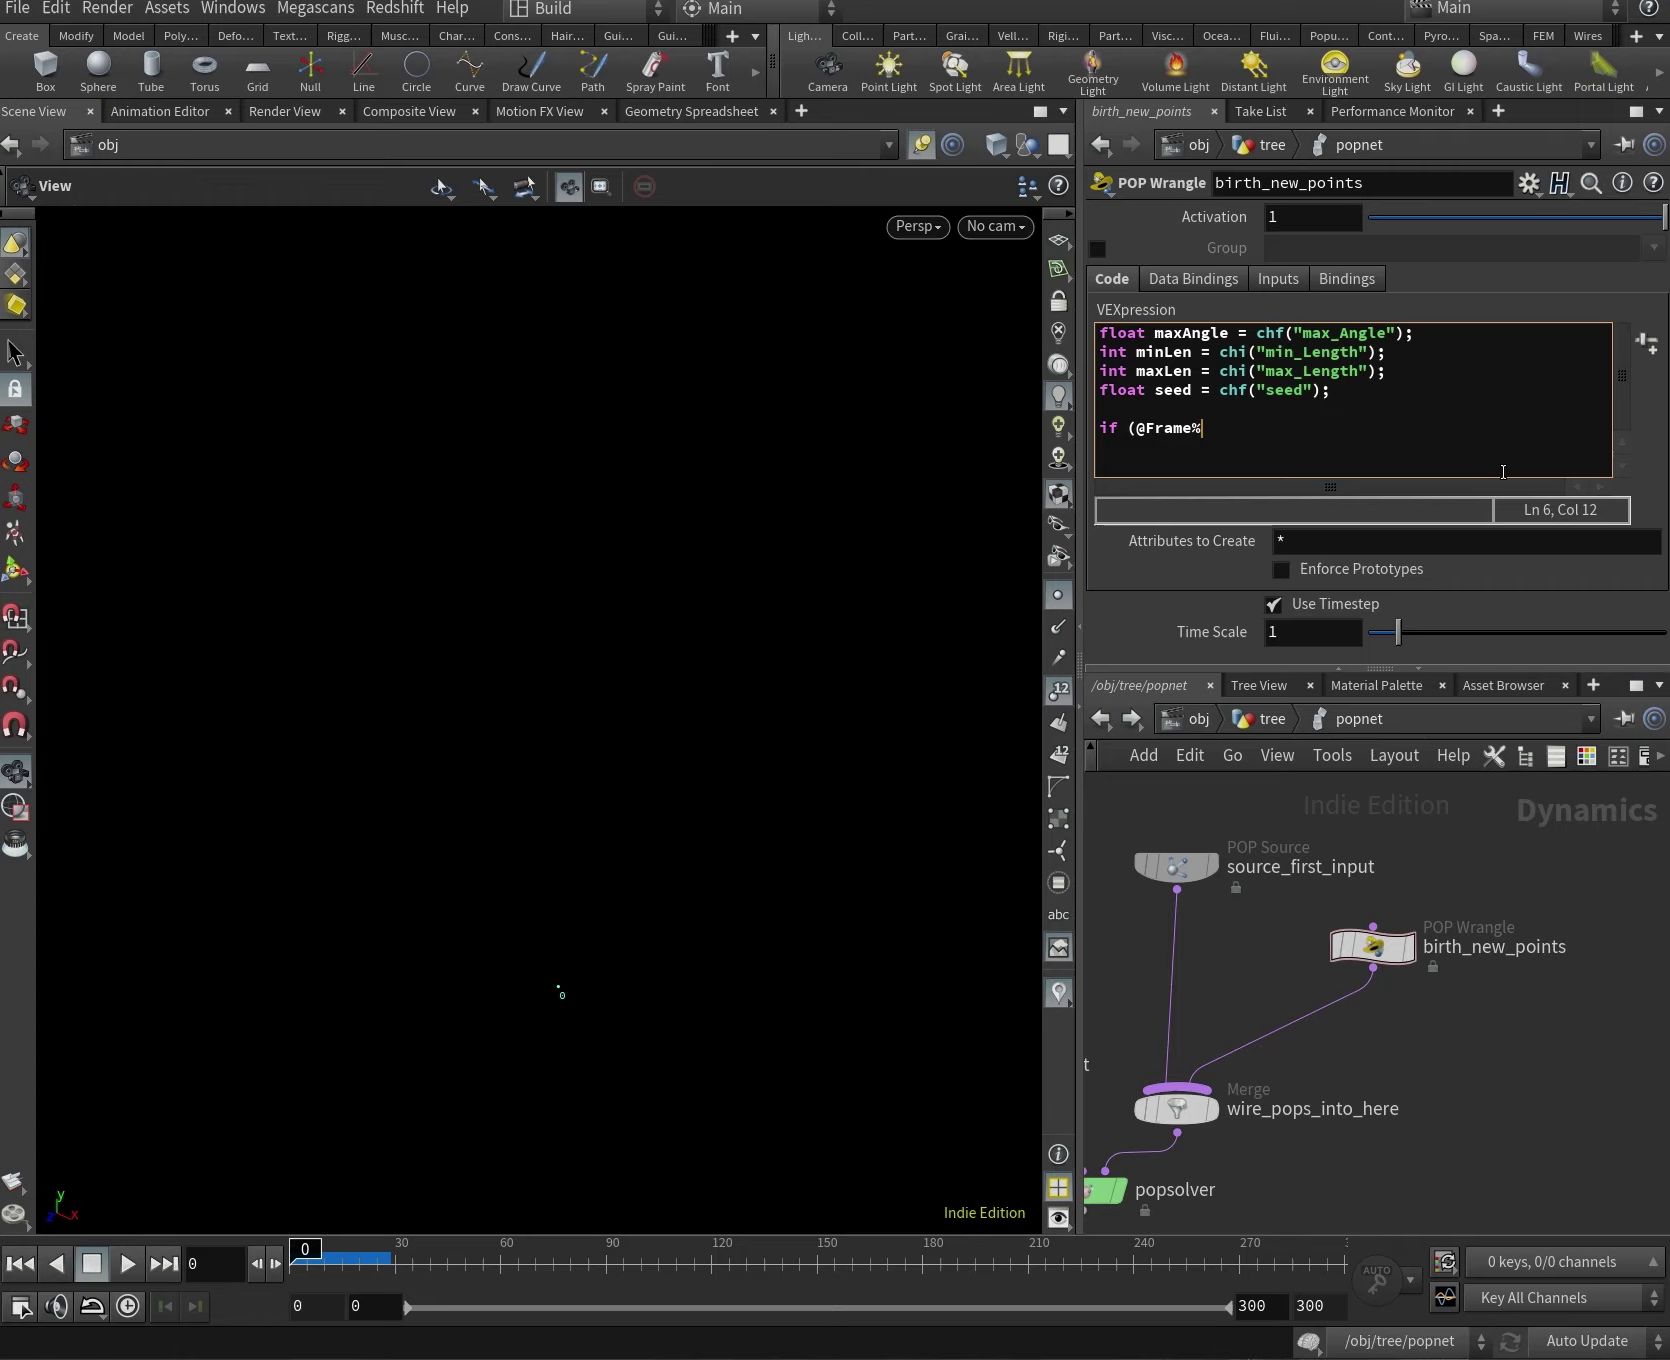
text(%i@divFrame == 0))
drag(1395, 481, 1104, 470)
click(1248, 458)
click(1398, 461)
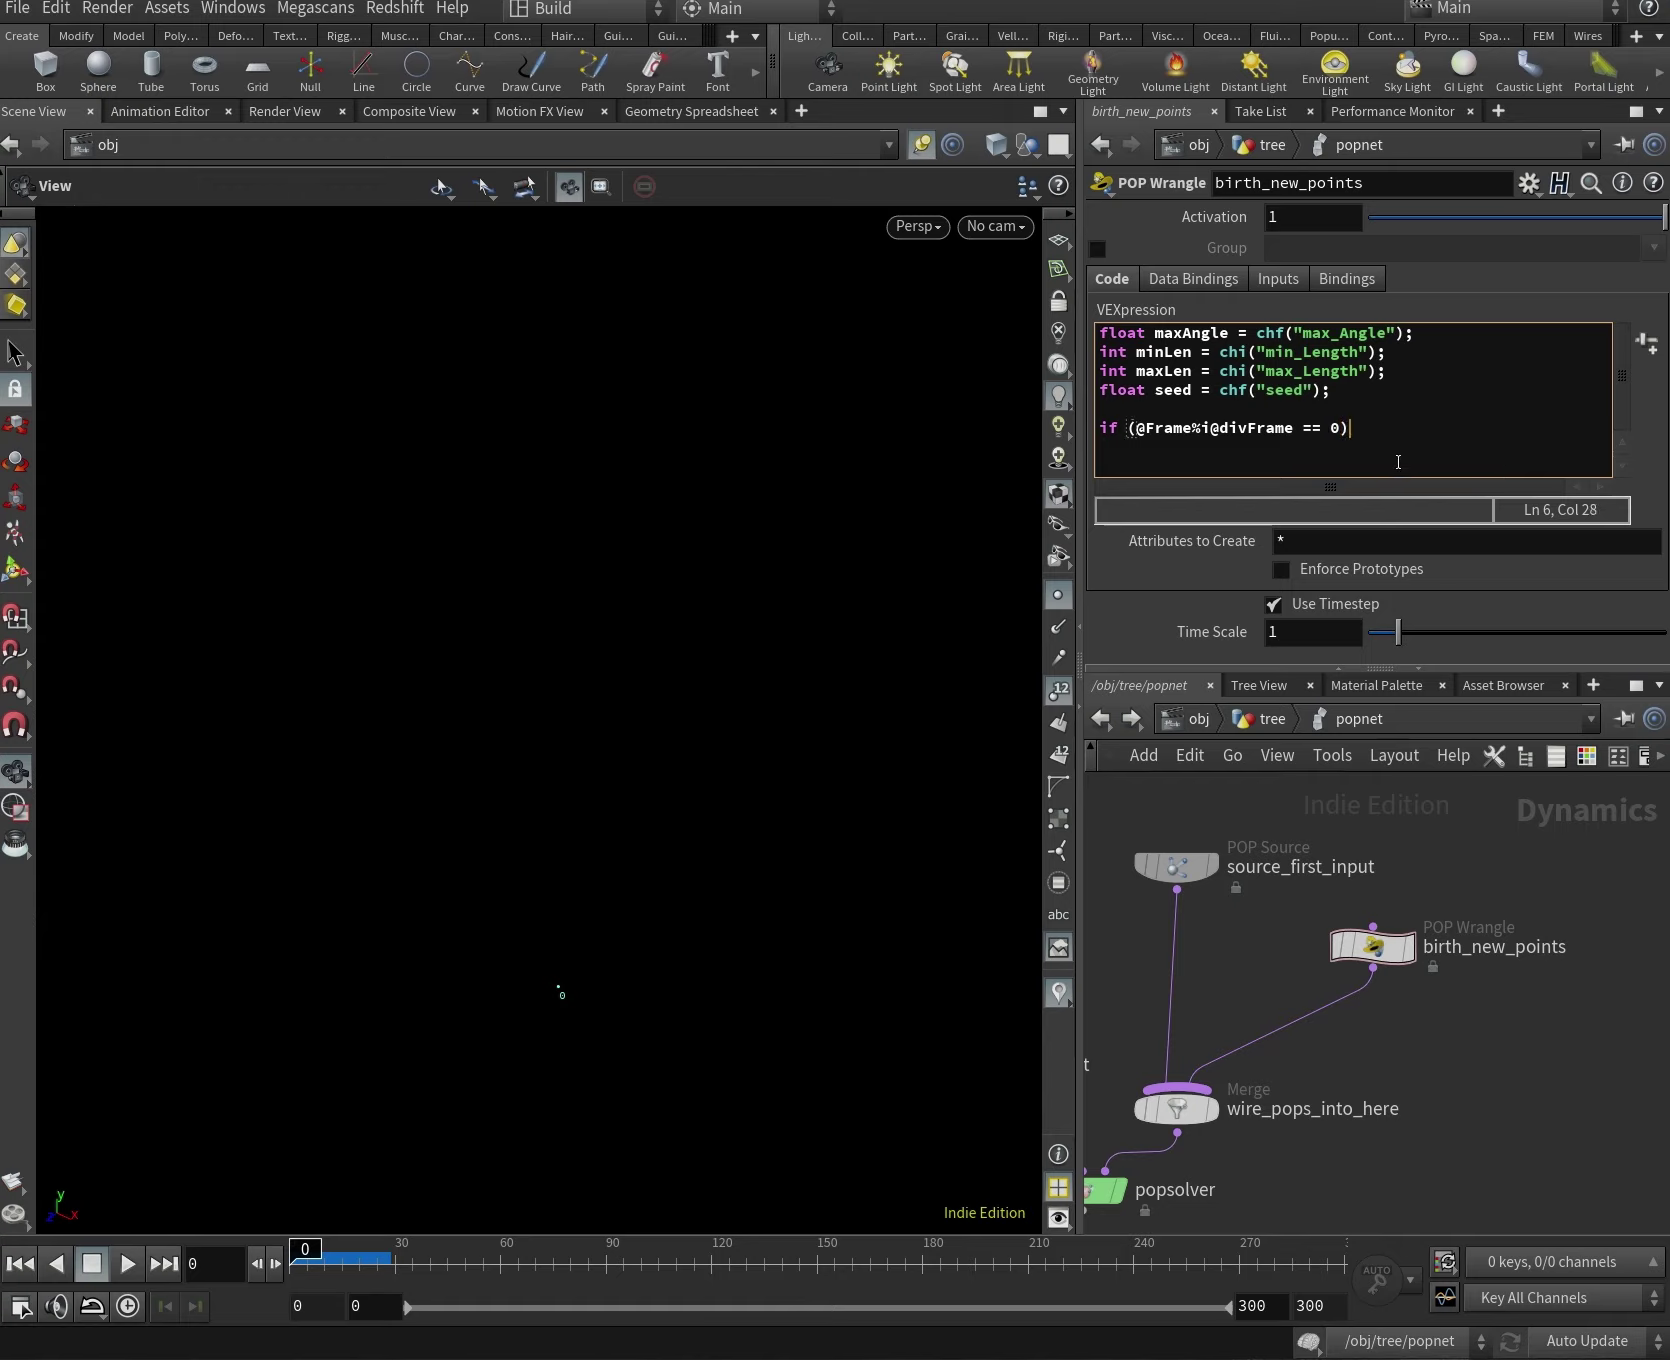
drag(1200, 430, 1284, 430)
click(1390, 466)
Circle the frame 10 branching point on the sketch, undo it, and go up to the tree network.
key(alt+Tab)
mouse_move(866, 756)
mouse_down()
mouse_move(838, 708)
mouse_move(815, 790)
mouse_up()
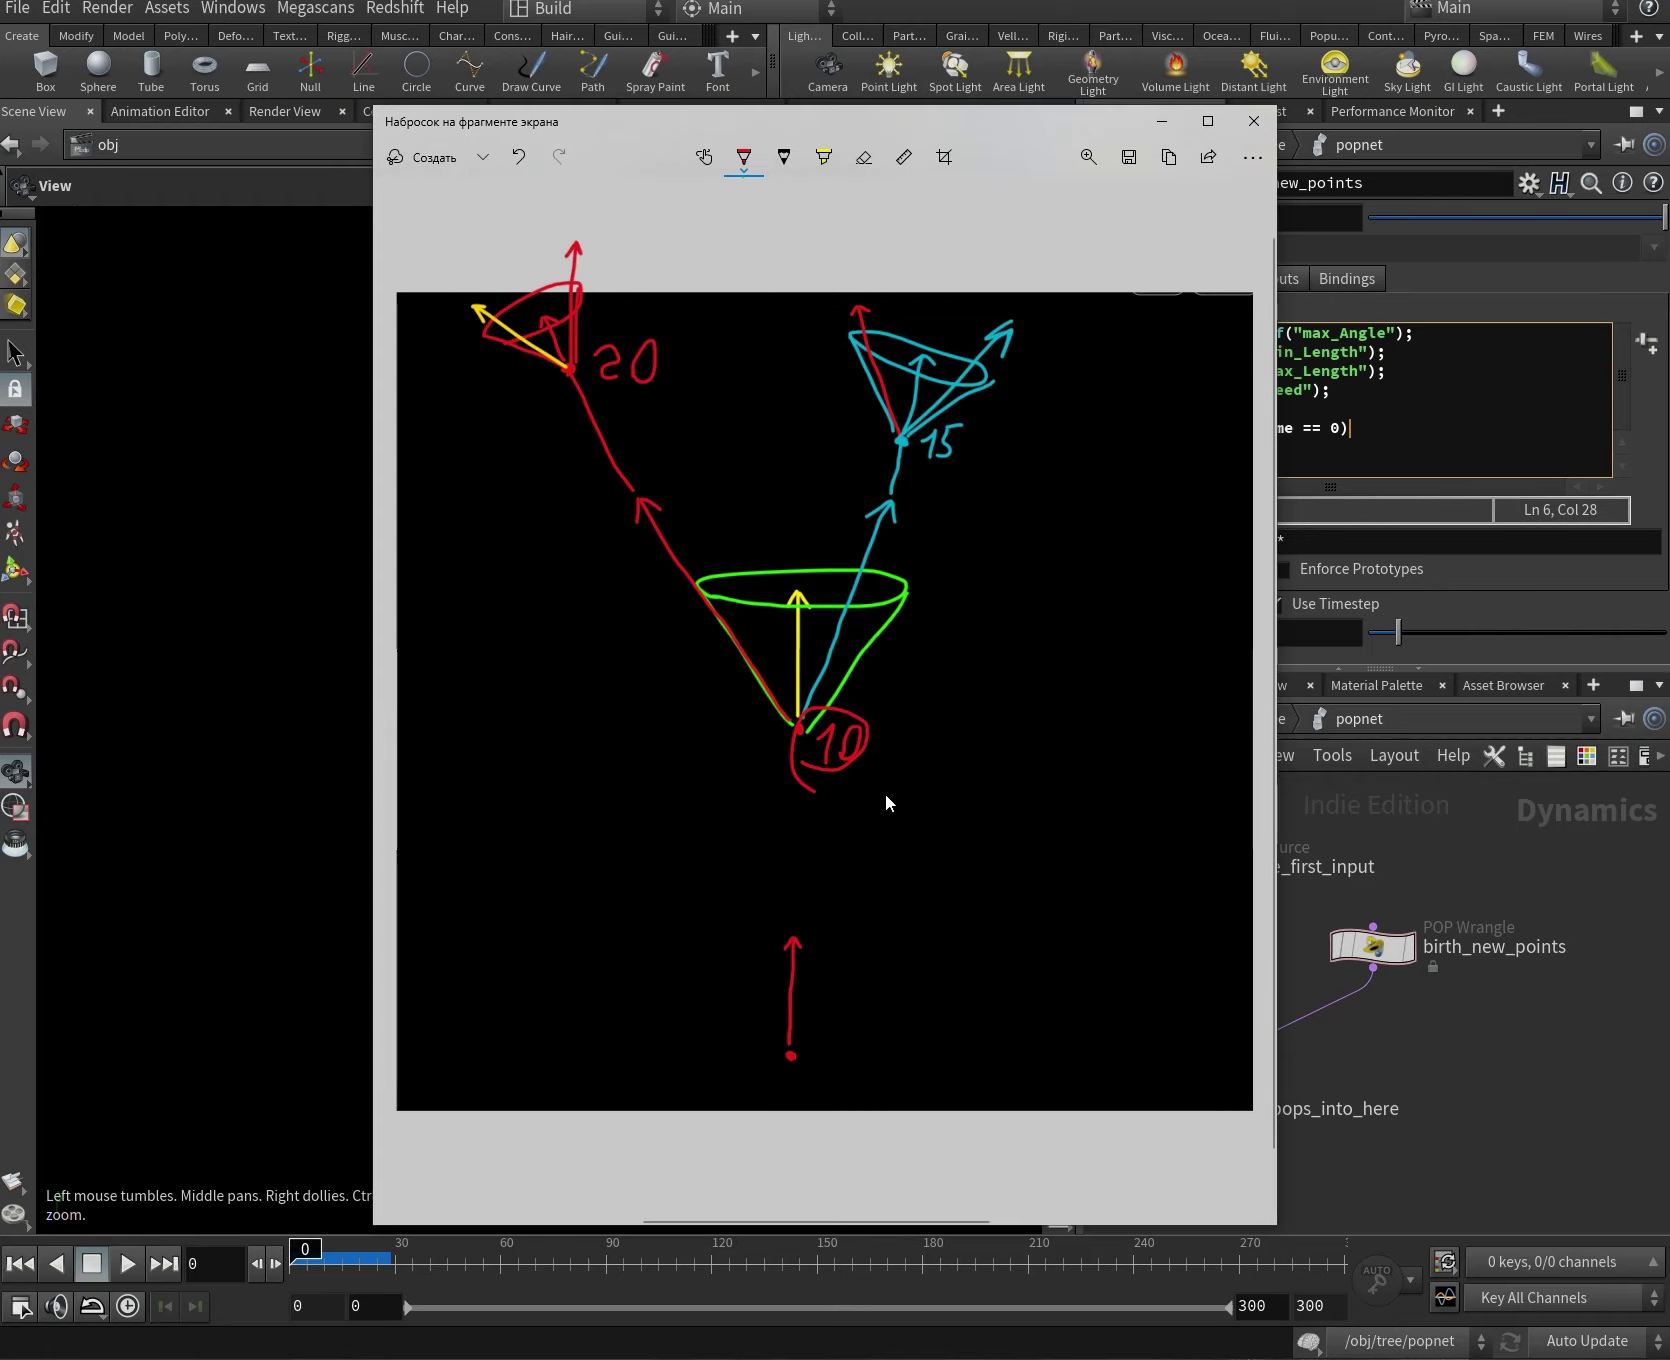
key(ctrl+z)
click(1344, 823)
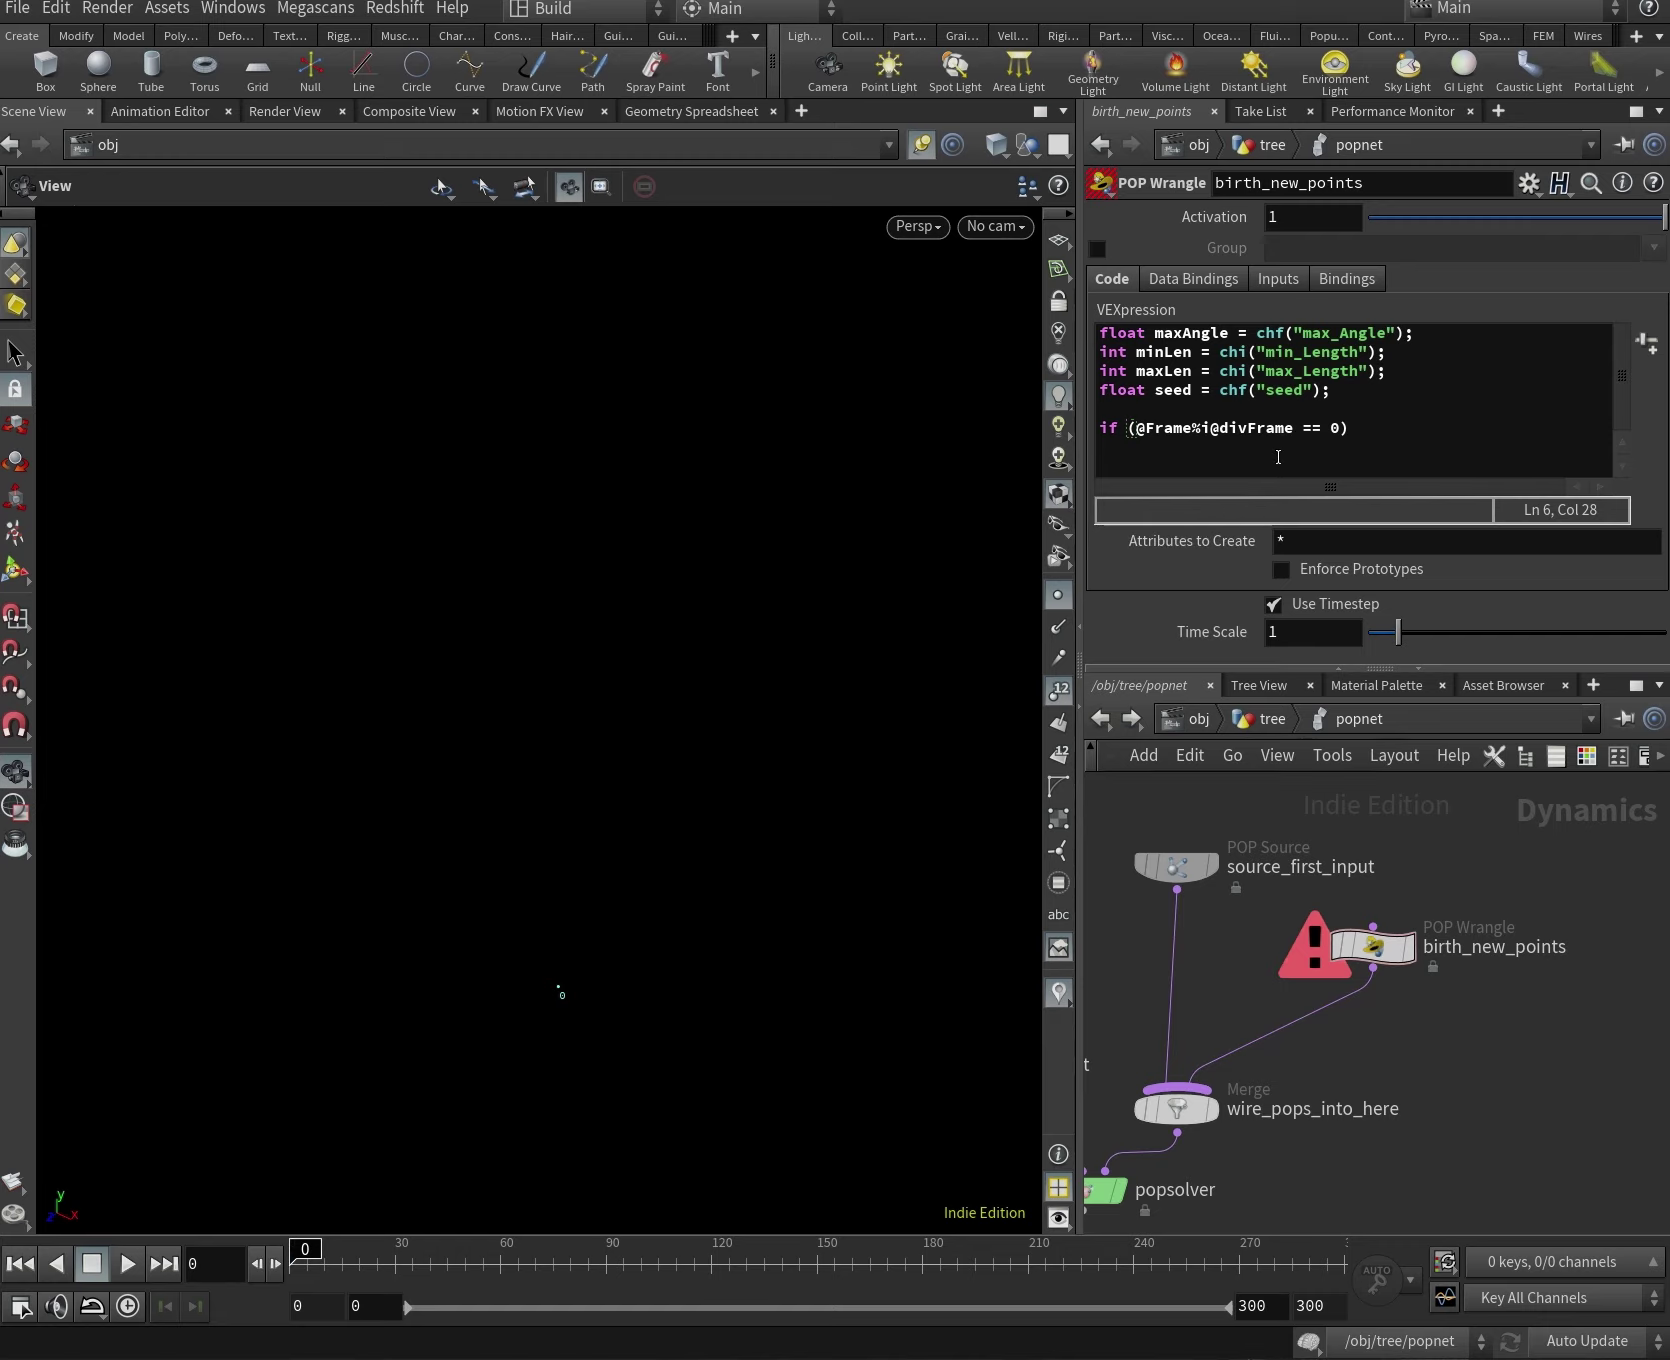
click(1285, 718)
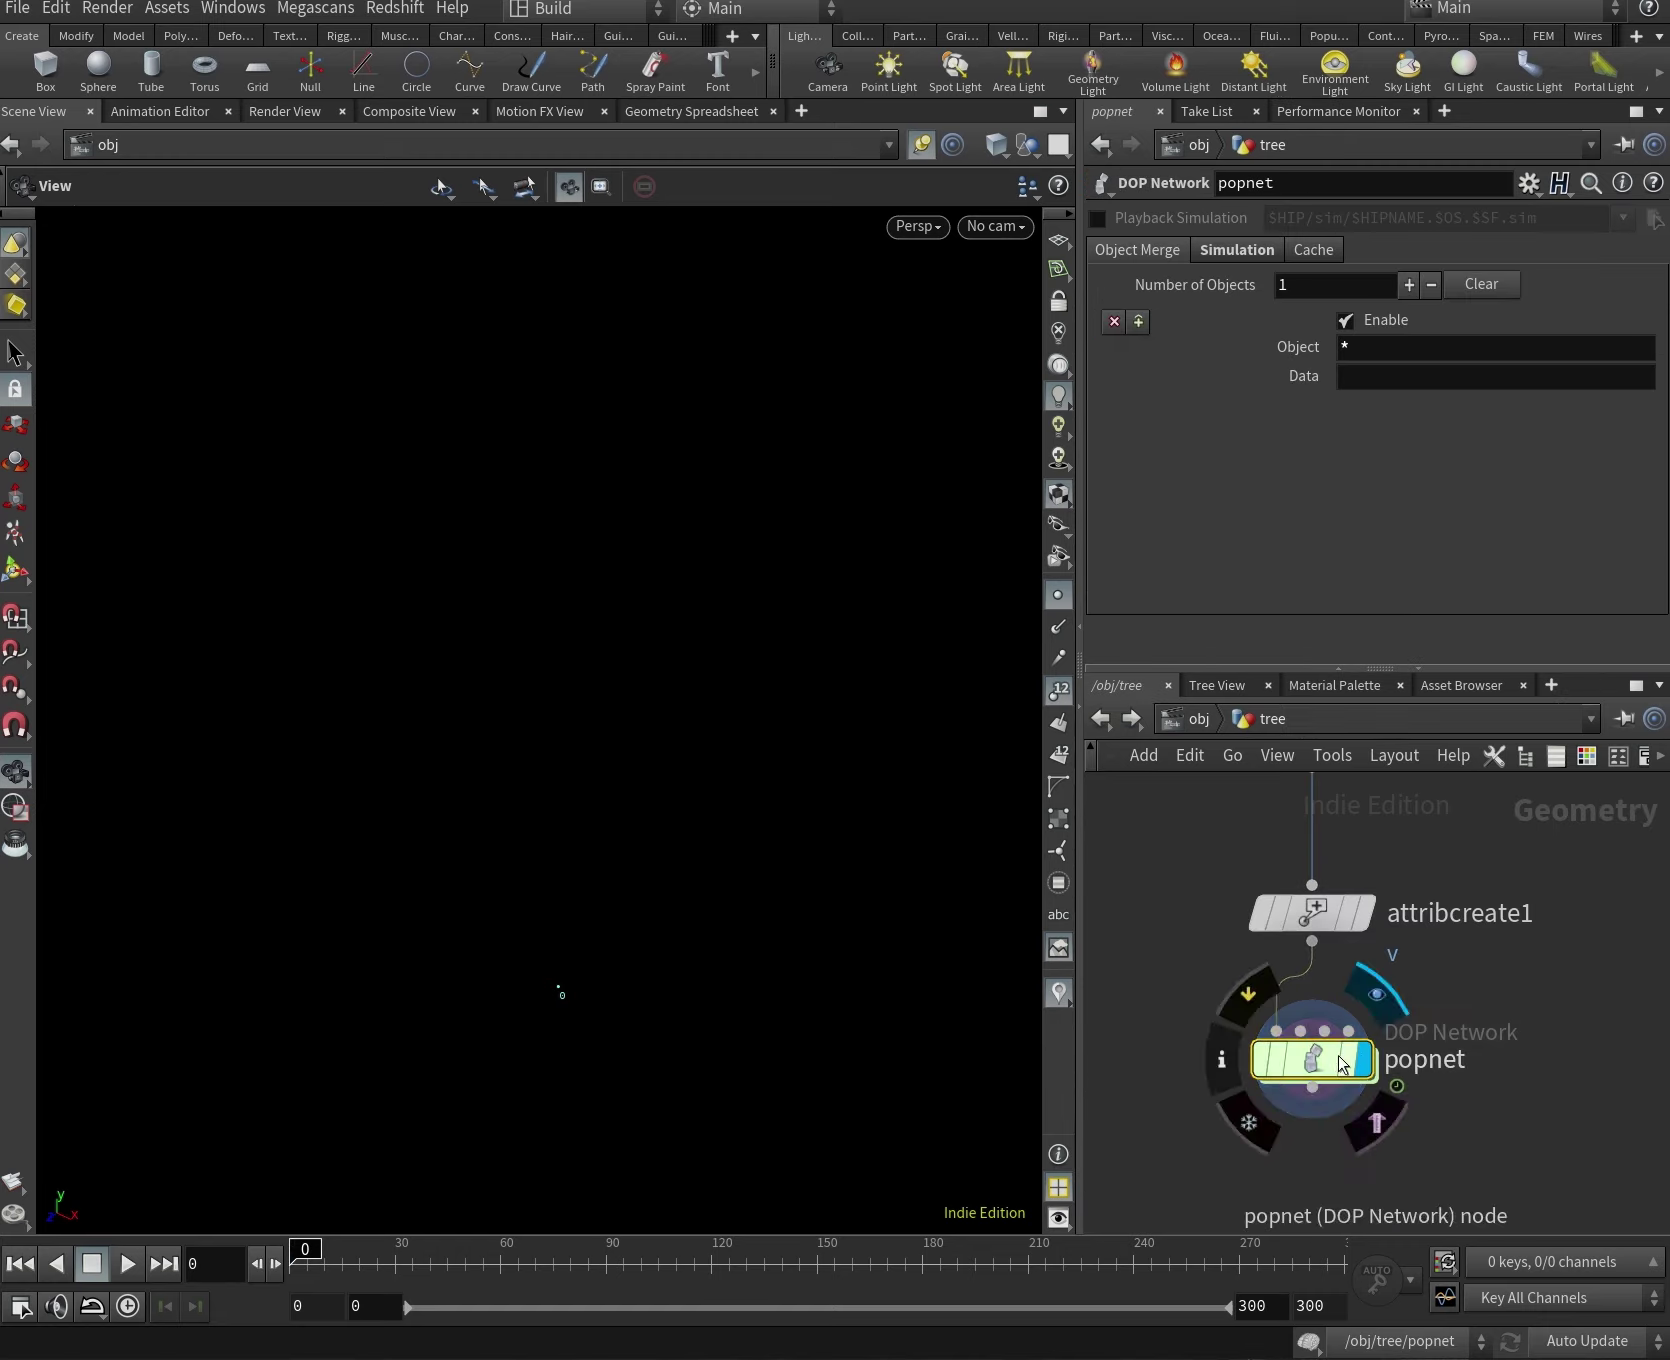
Insert an Attribute Create node between attribcreate1 and popnet.
drag(1350, 1020, 1350, 1100)
key(Tab)
mouse_move(1470, 737)
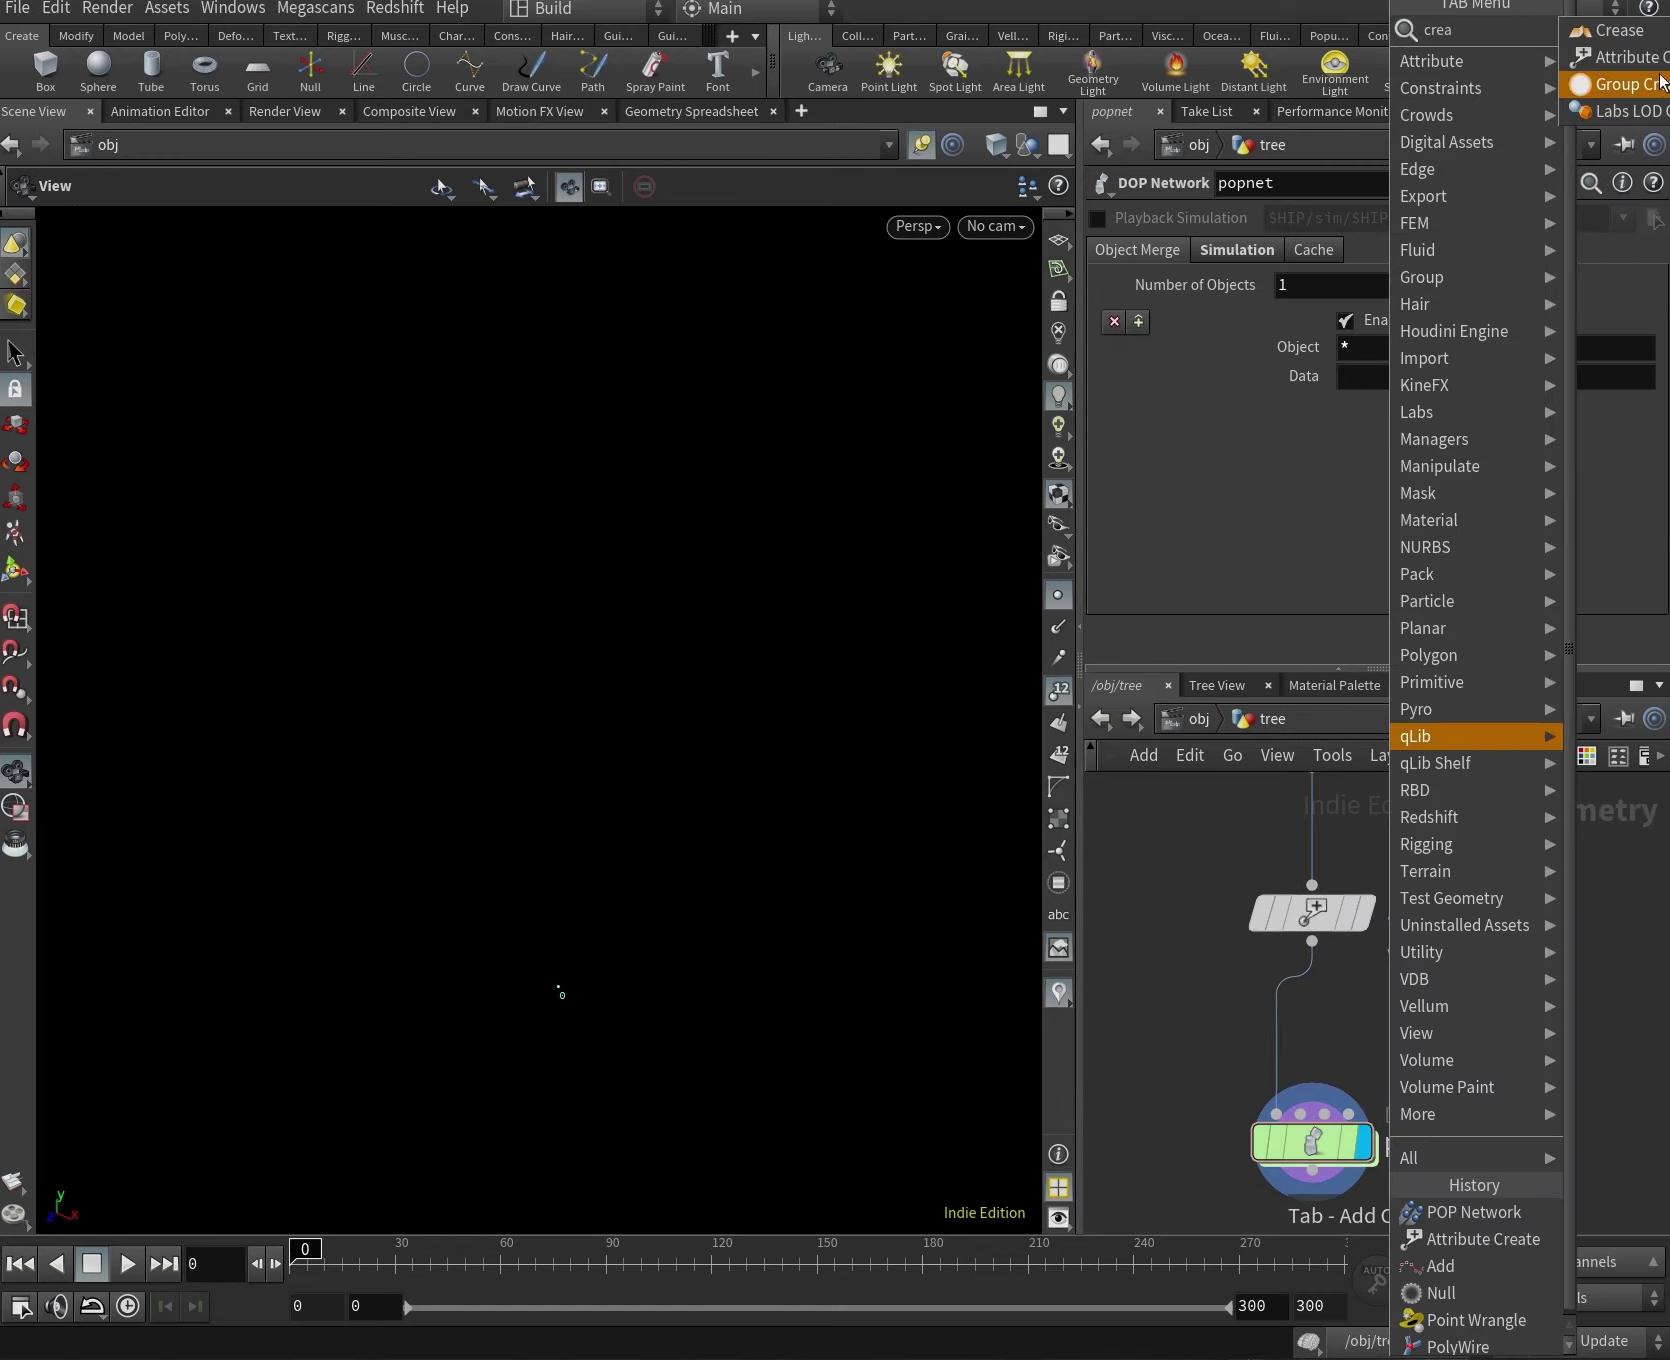
click(1614, 85)
click(1310, 1045)
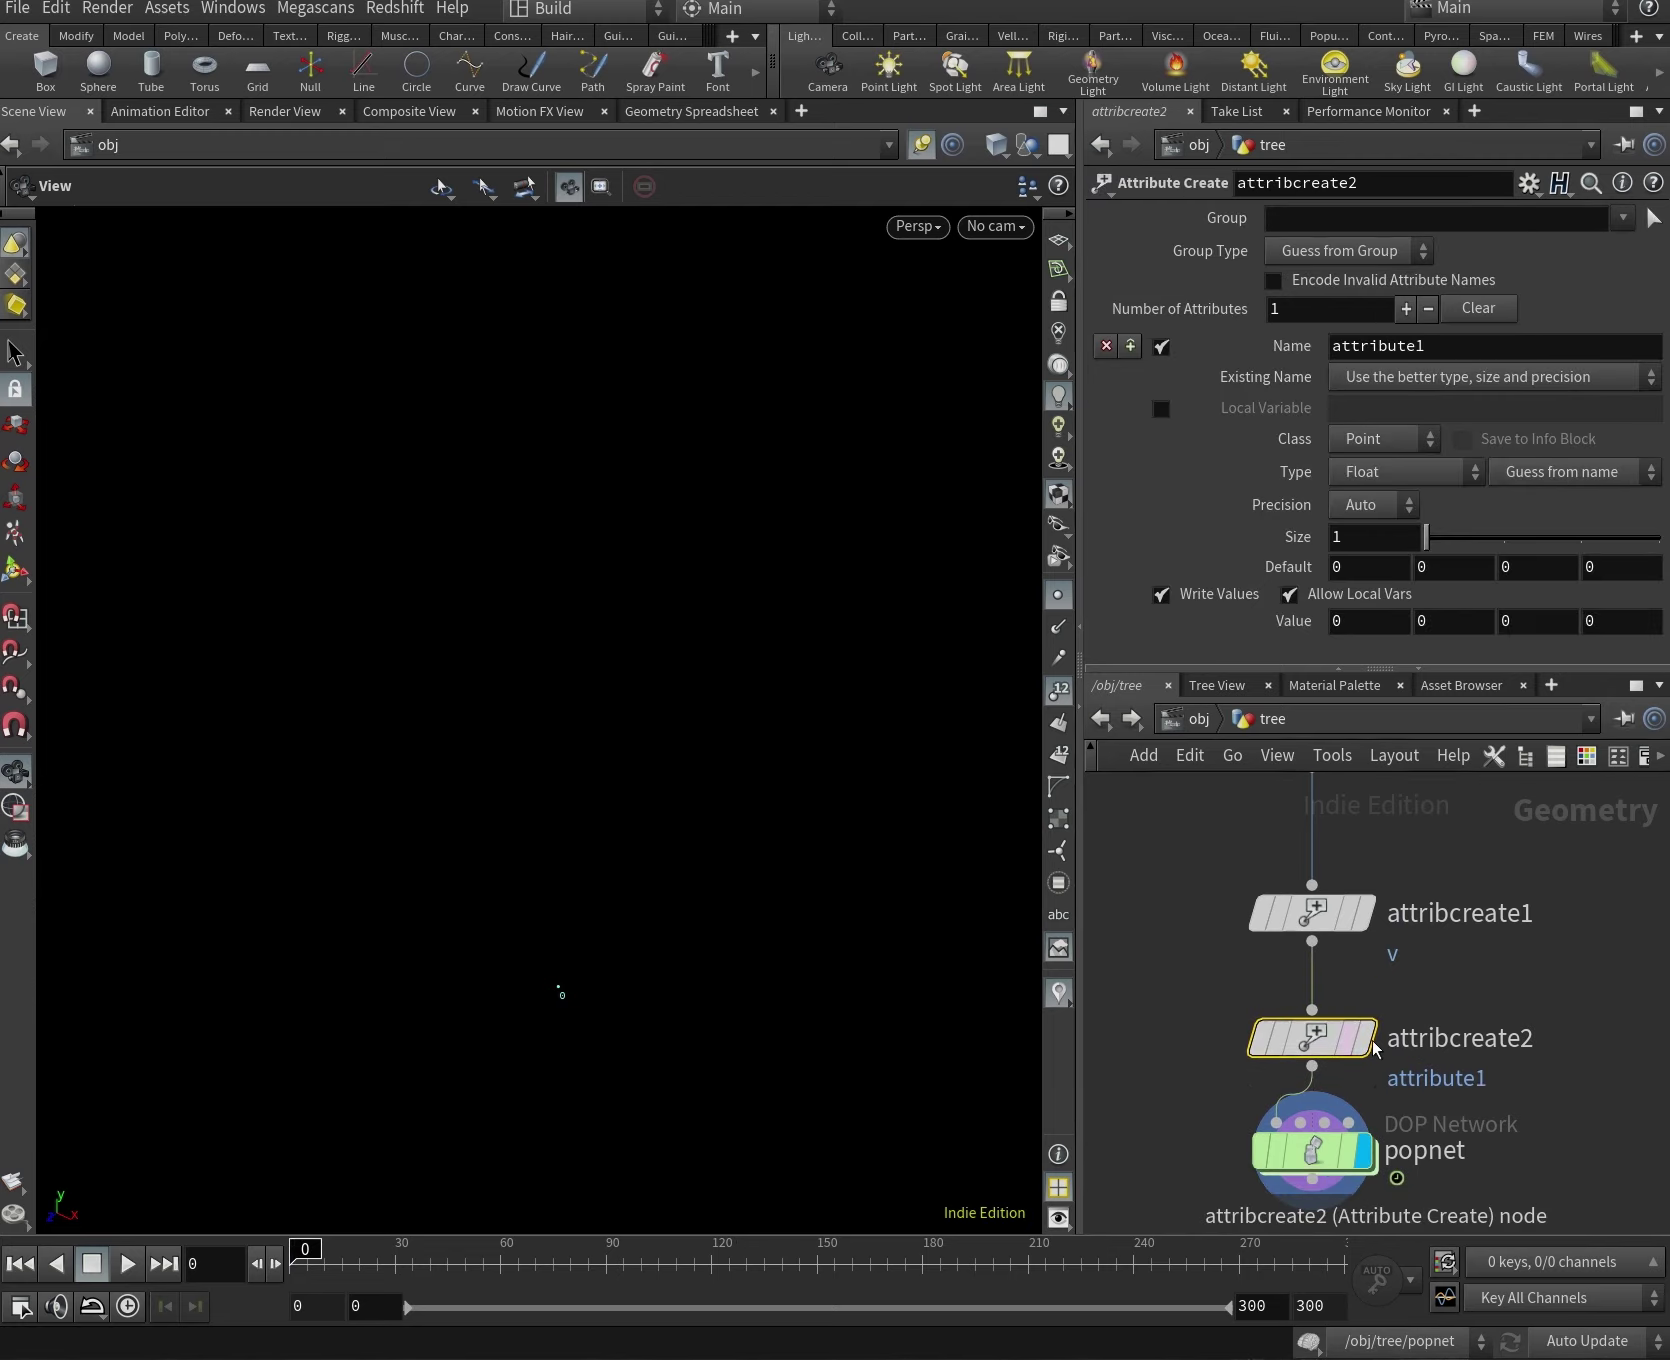
Name its attribute divFrame with value 10, then return to the birth_new_points code.
double_click(1400, 345)
mouse_move(1122, 330)
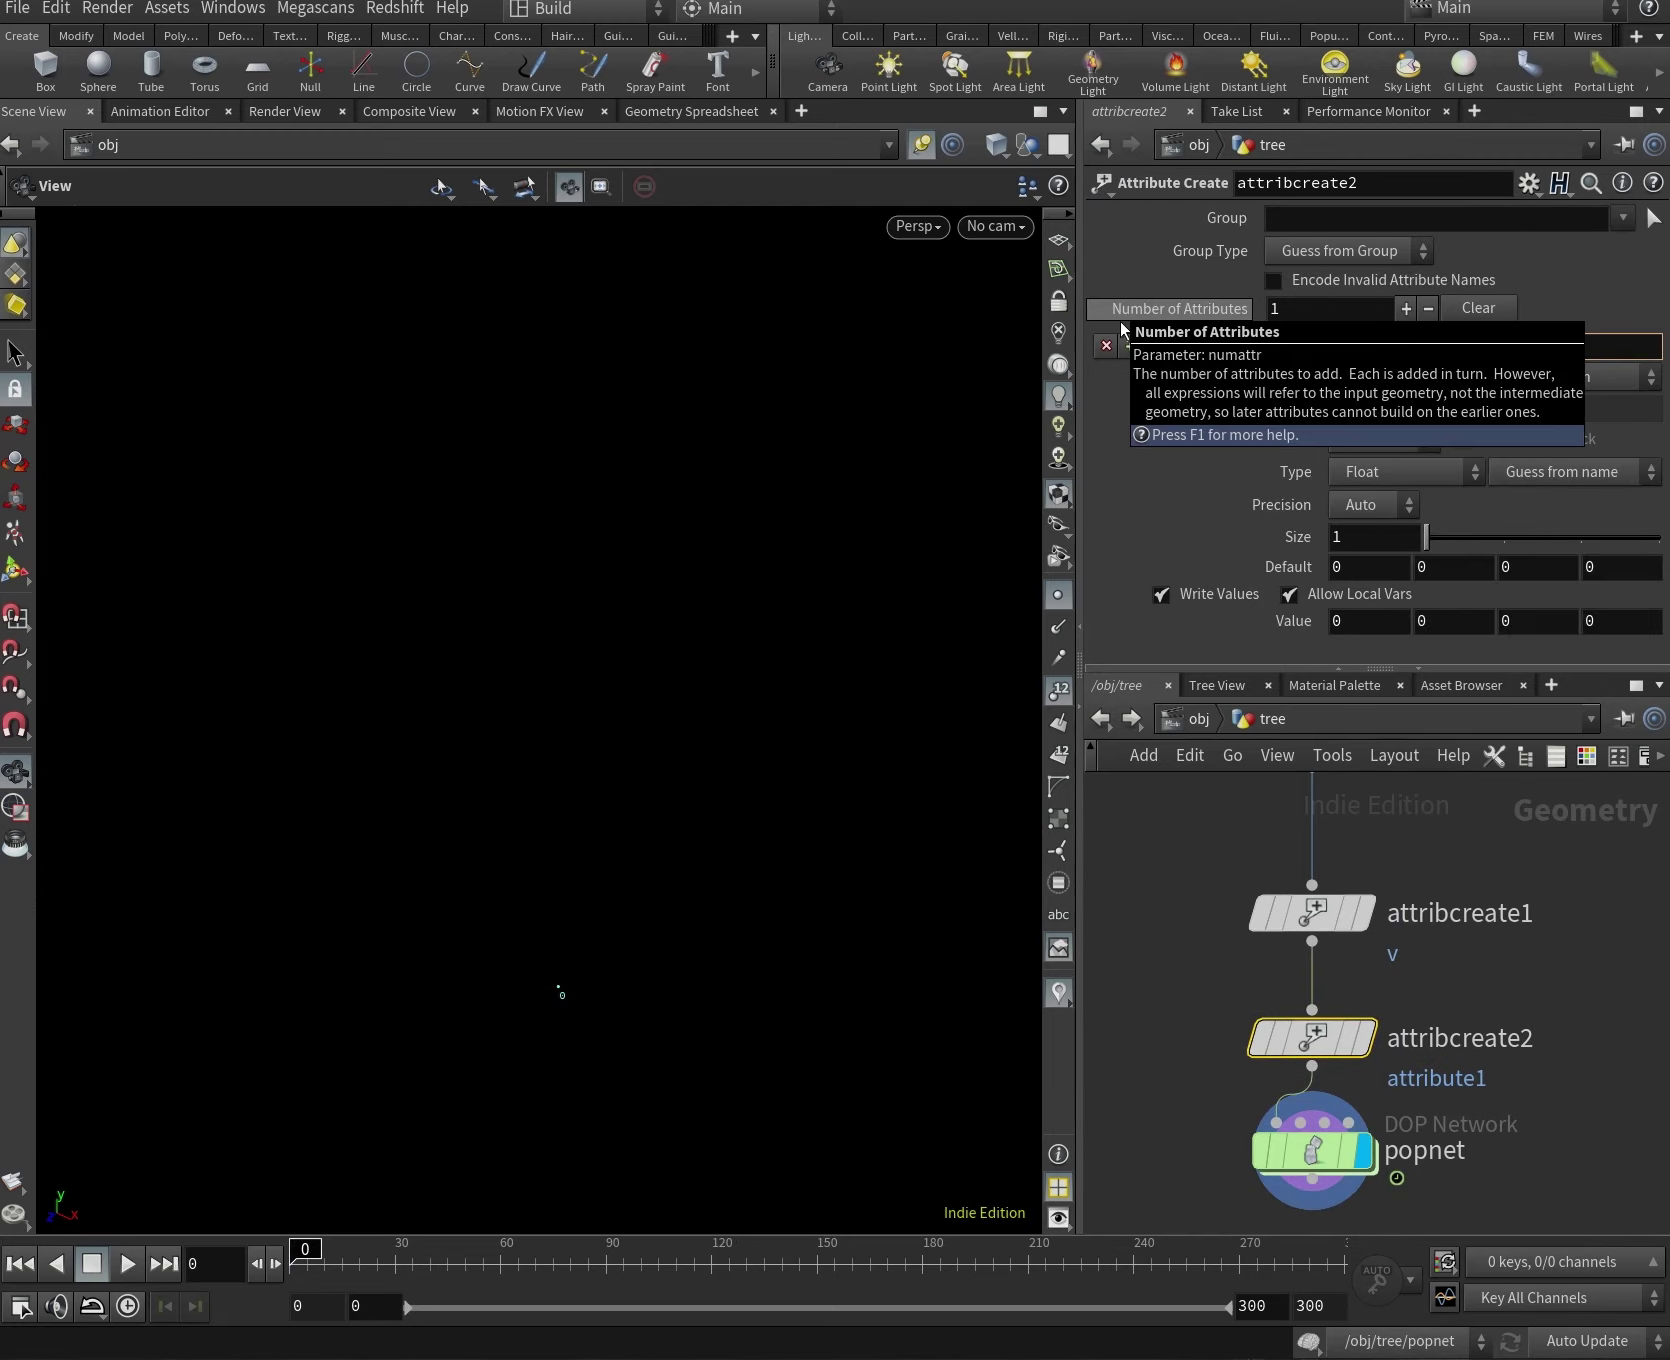
text(divFrame)
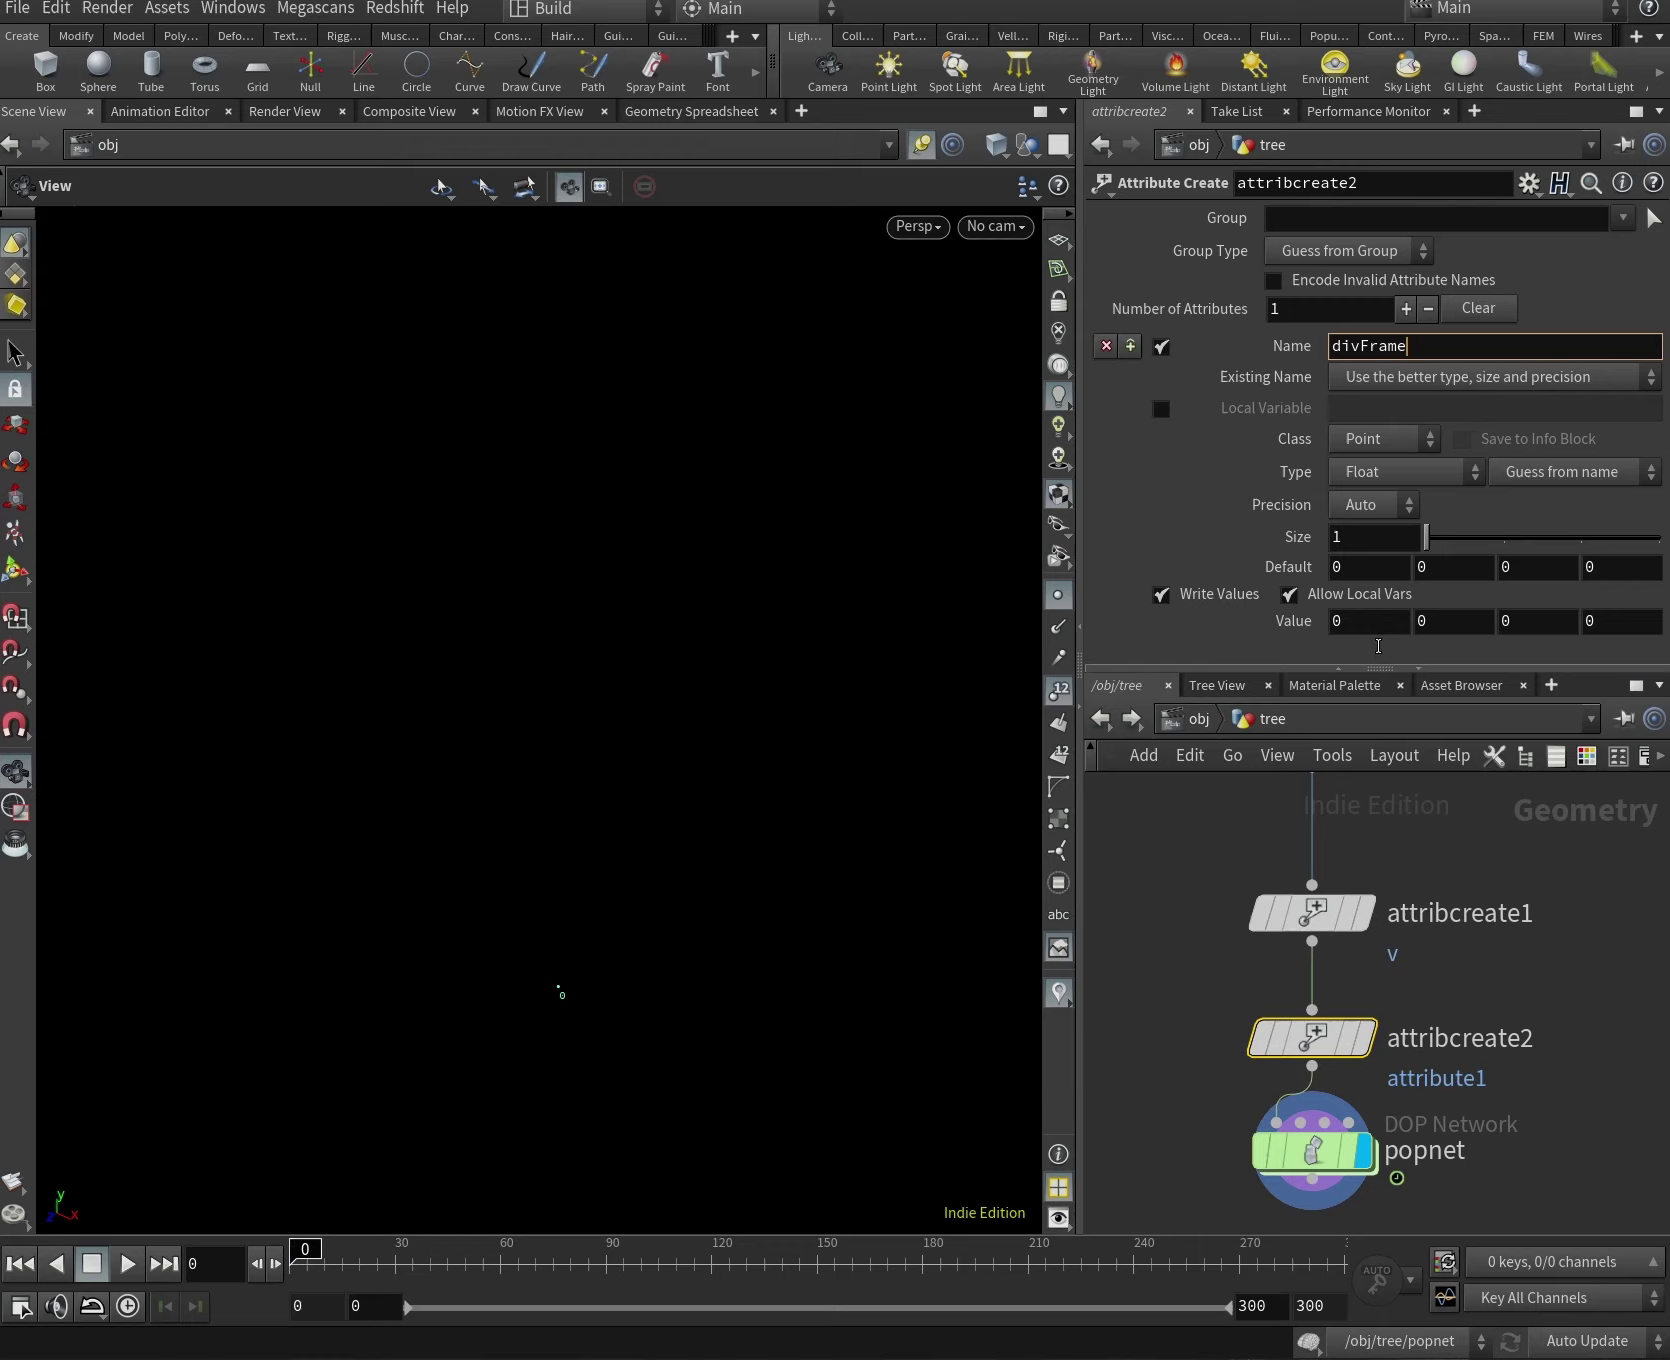
key(Tab)
text(10)
key(Return)
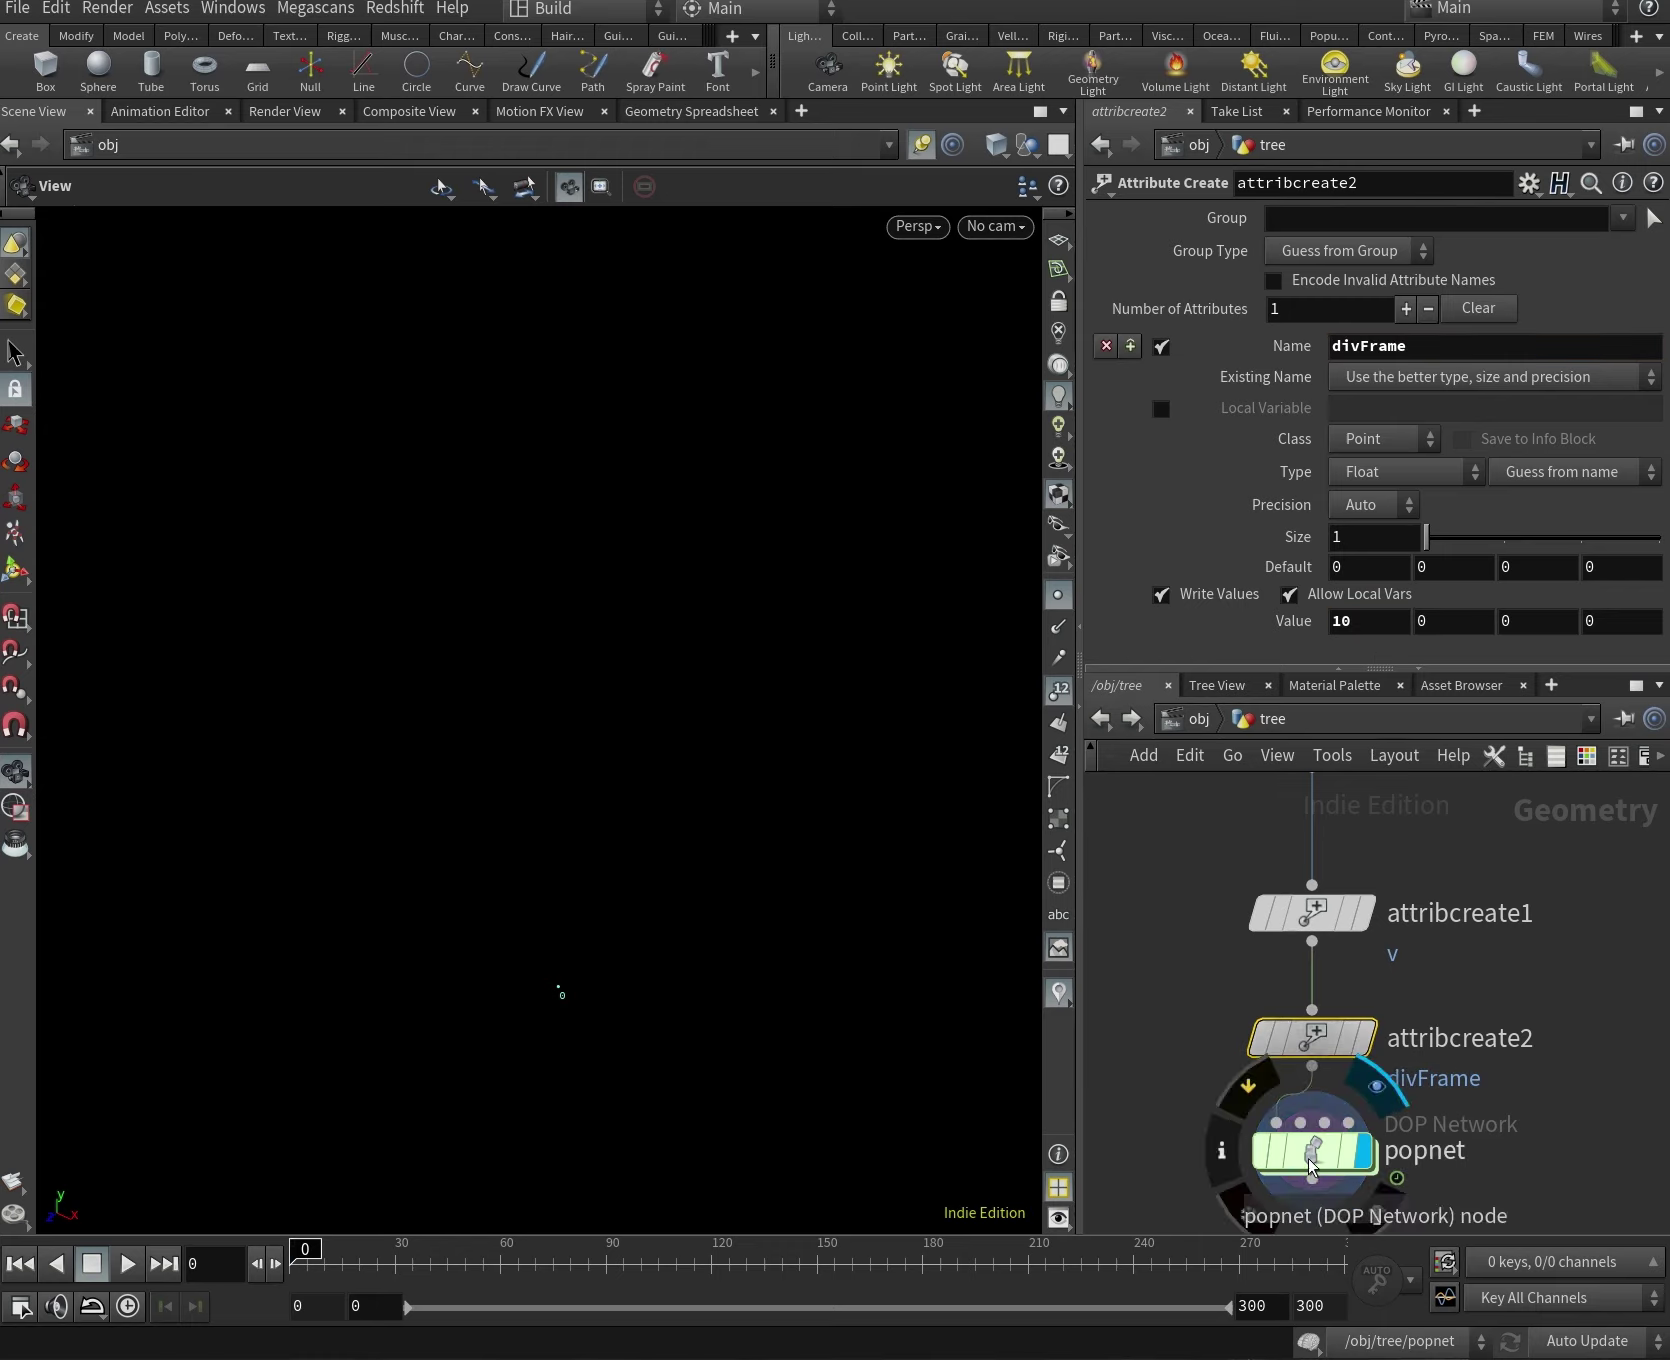
double_click(1310, 1150)
click(1200, 448)
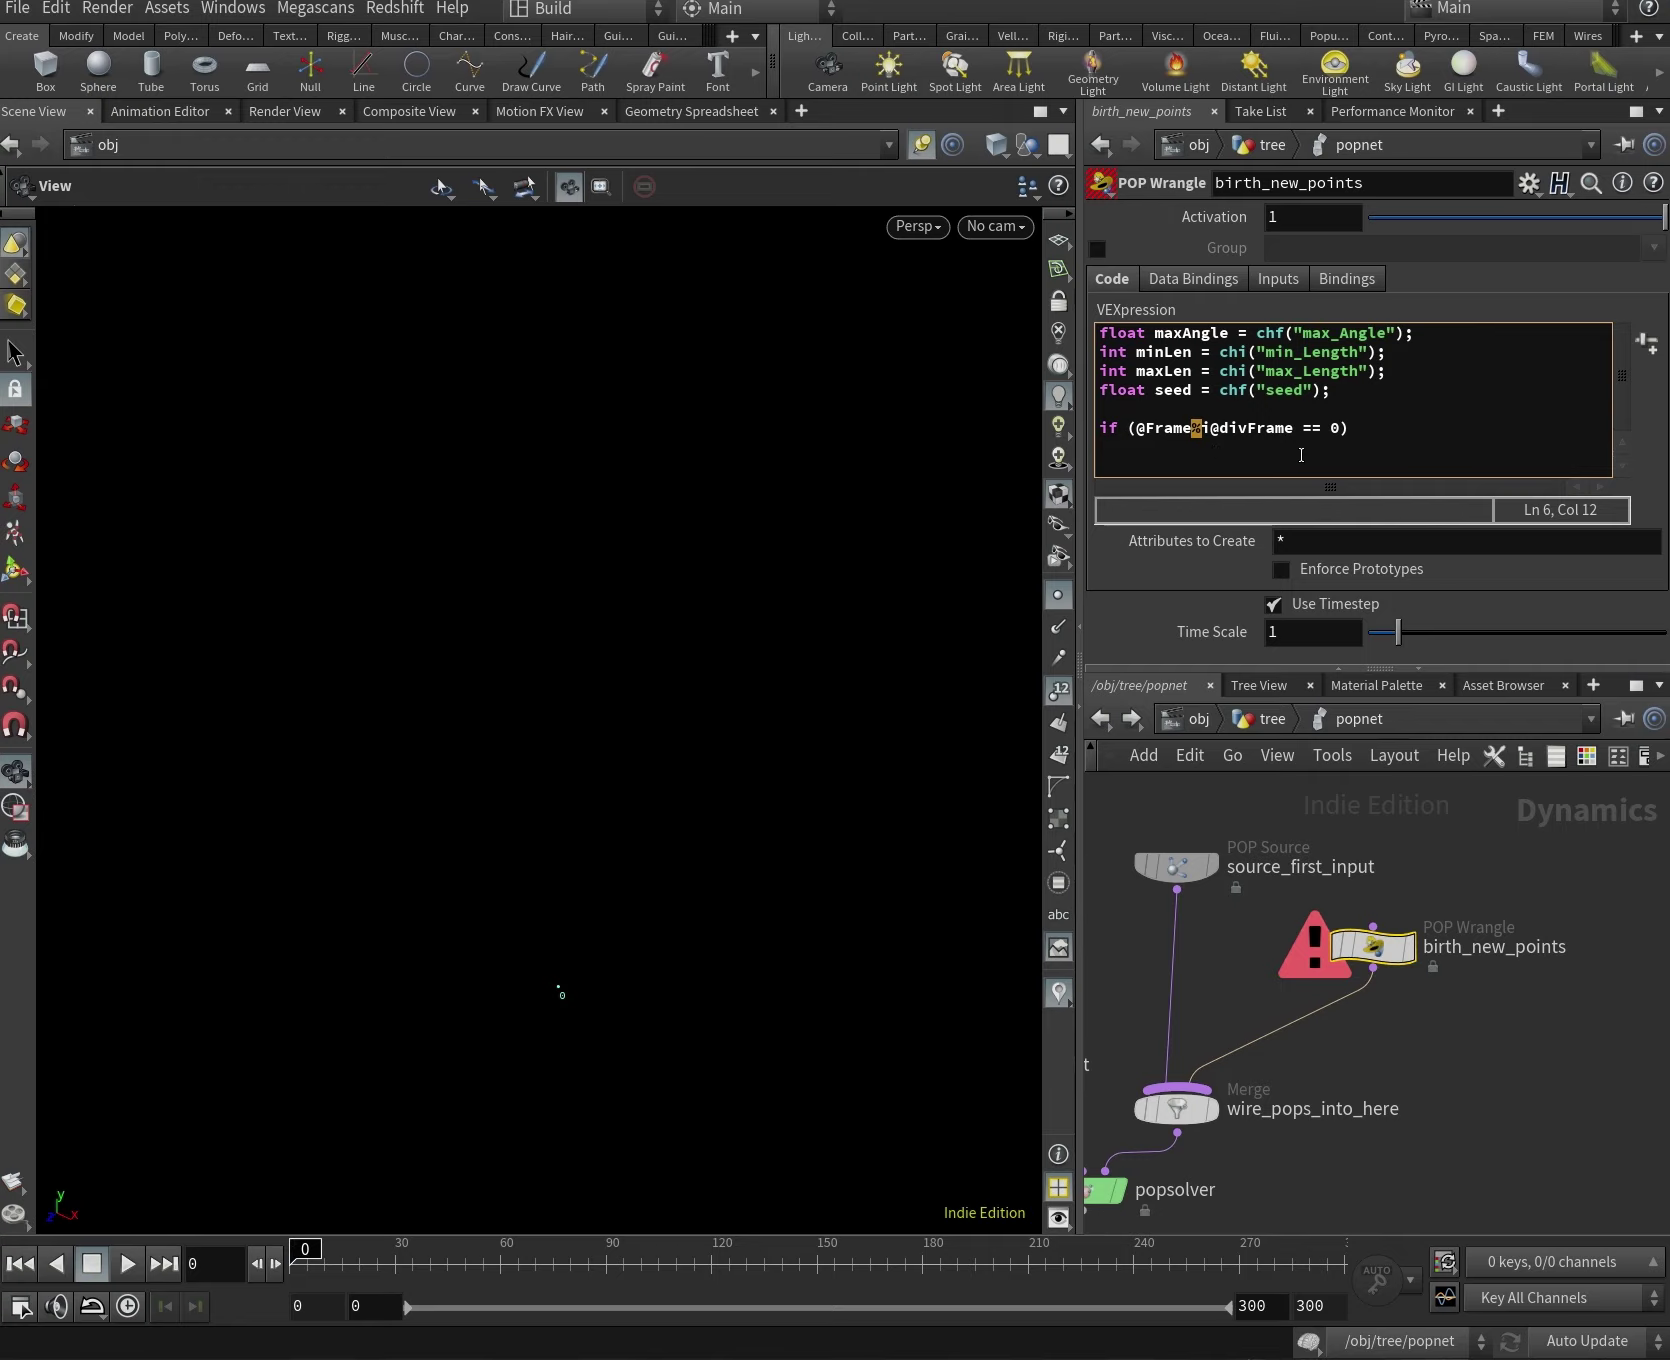
double_click(1153, 438)
drag(1200, 430, 1306, 444)
double_click(1336, 429)
double_click(1160, 432)
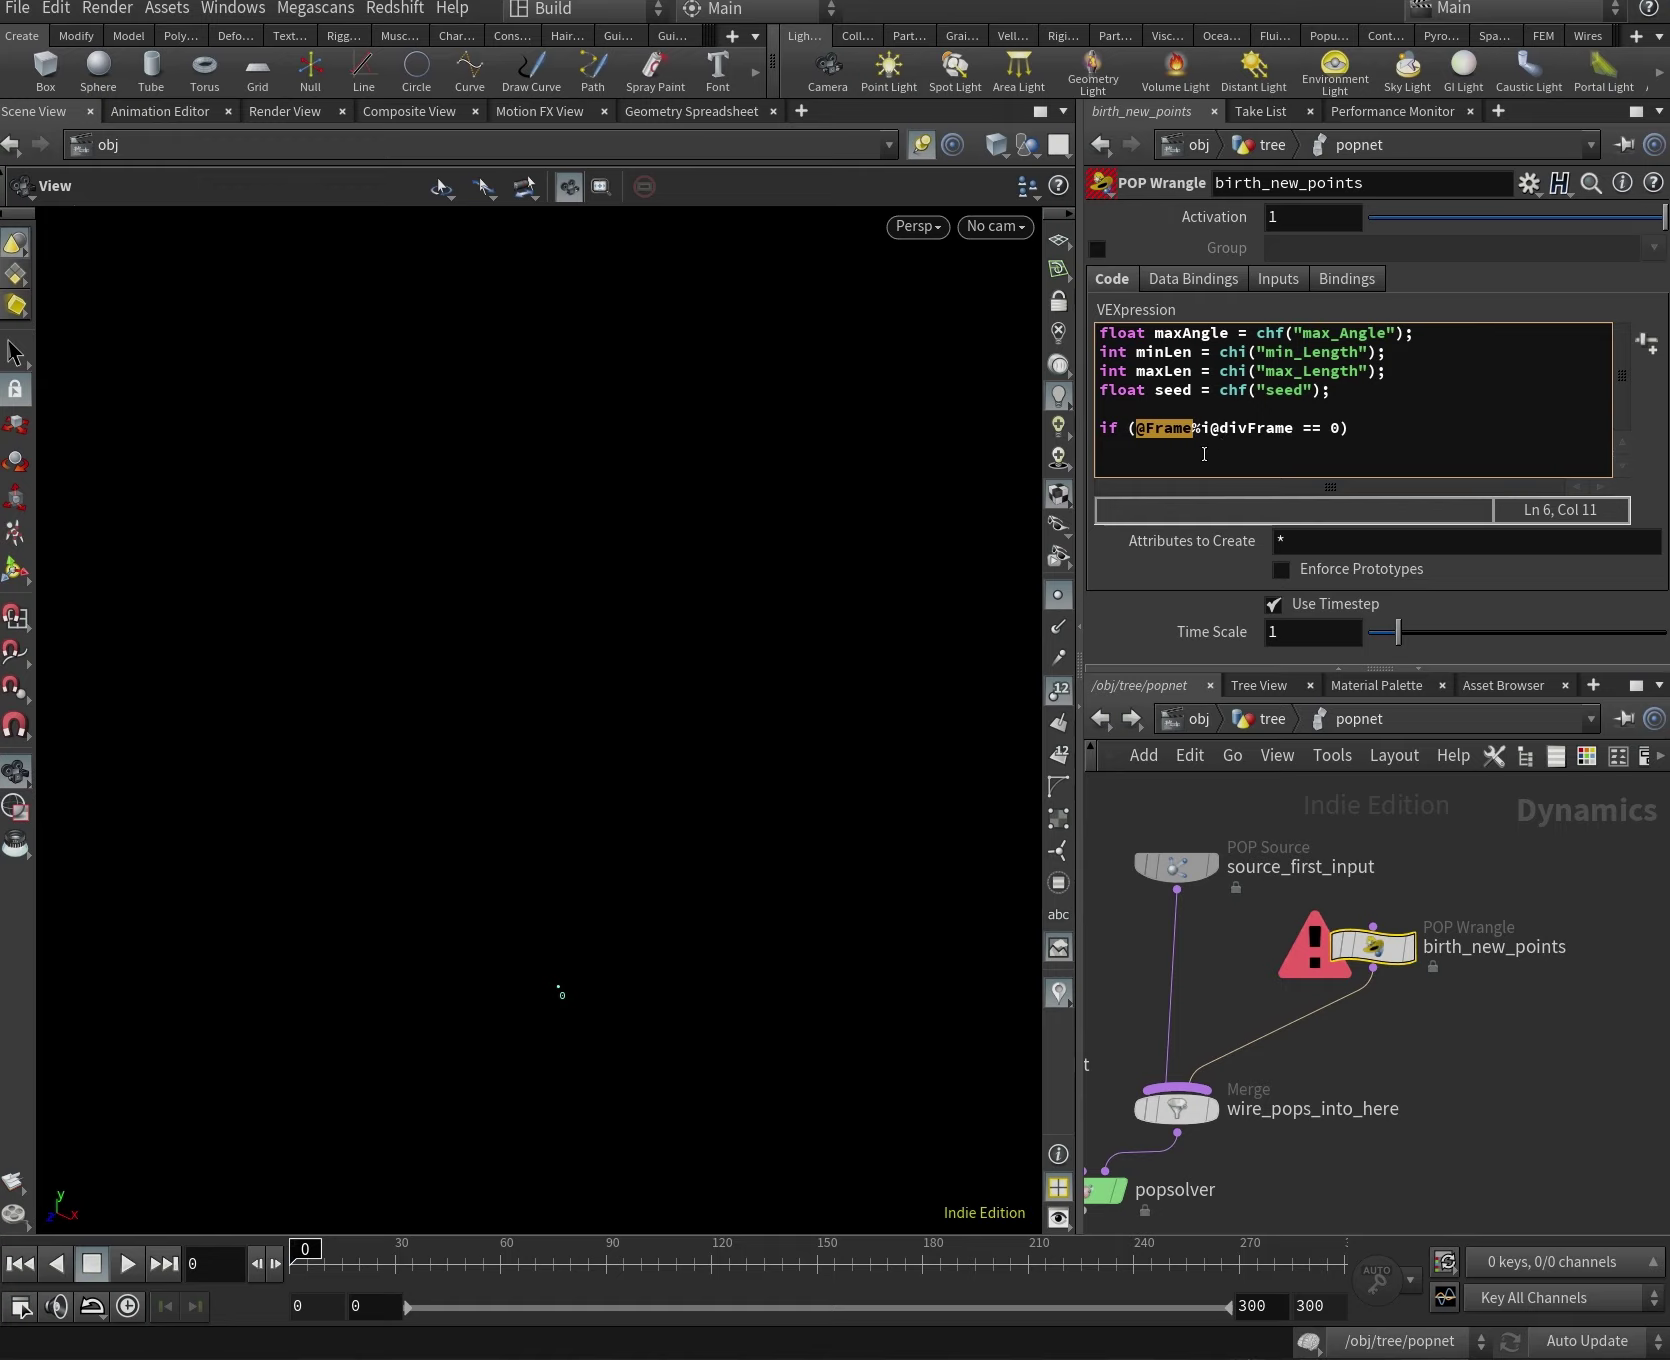
double_click(1258, 432)
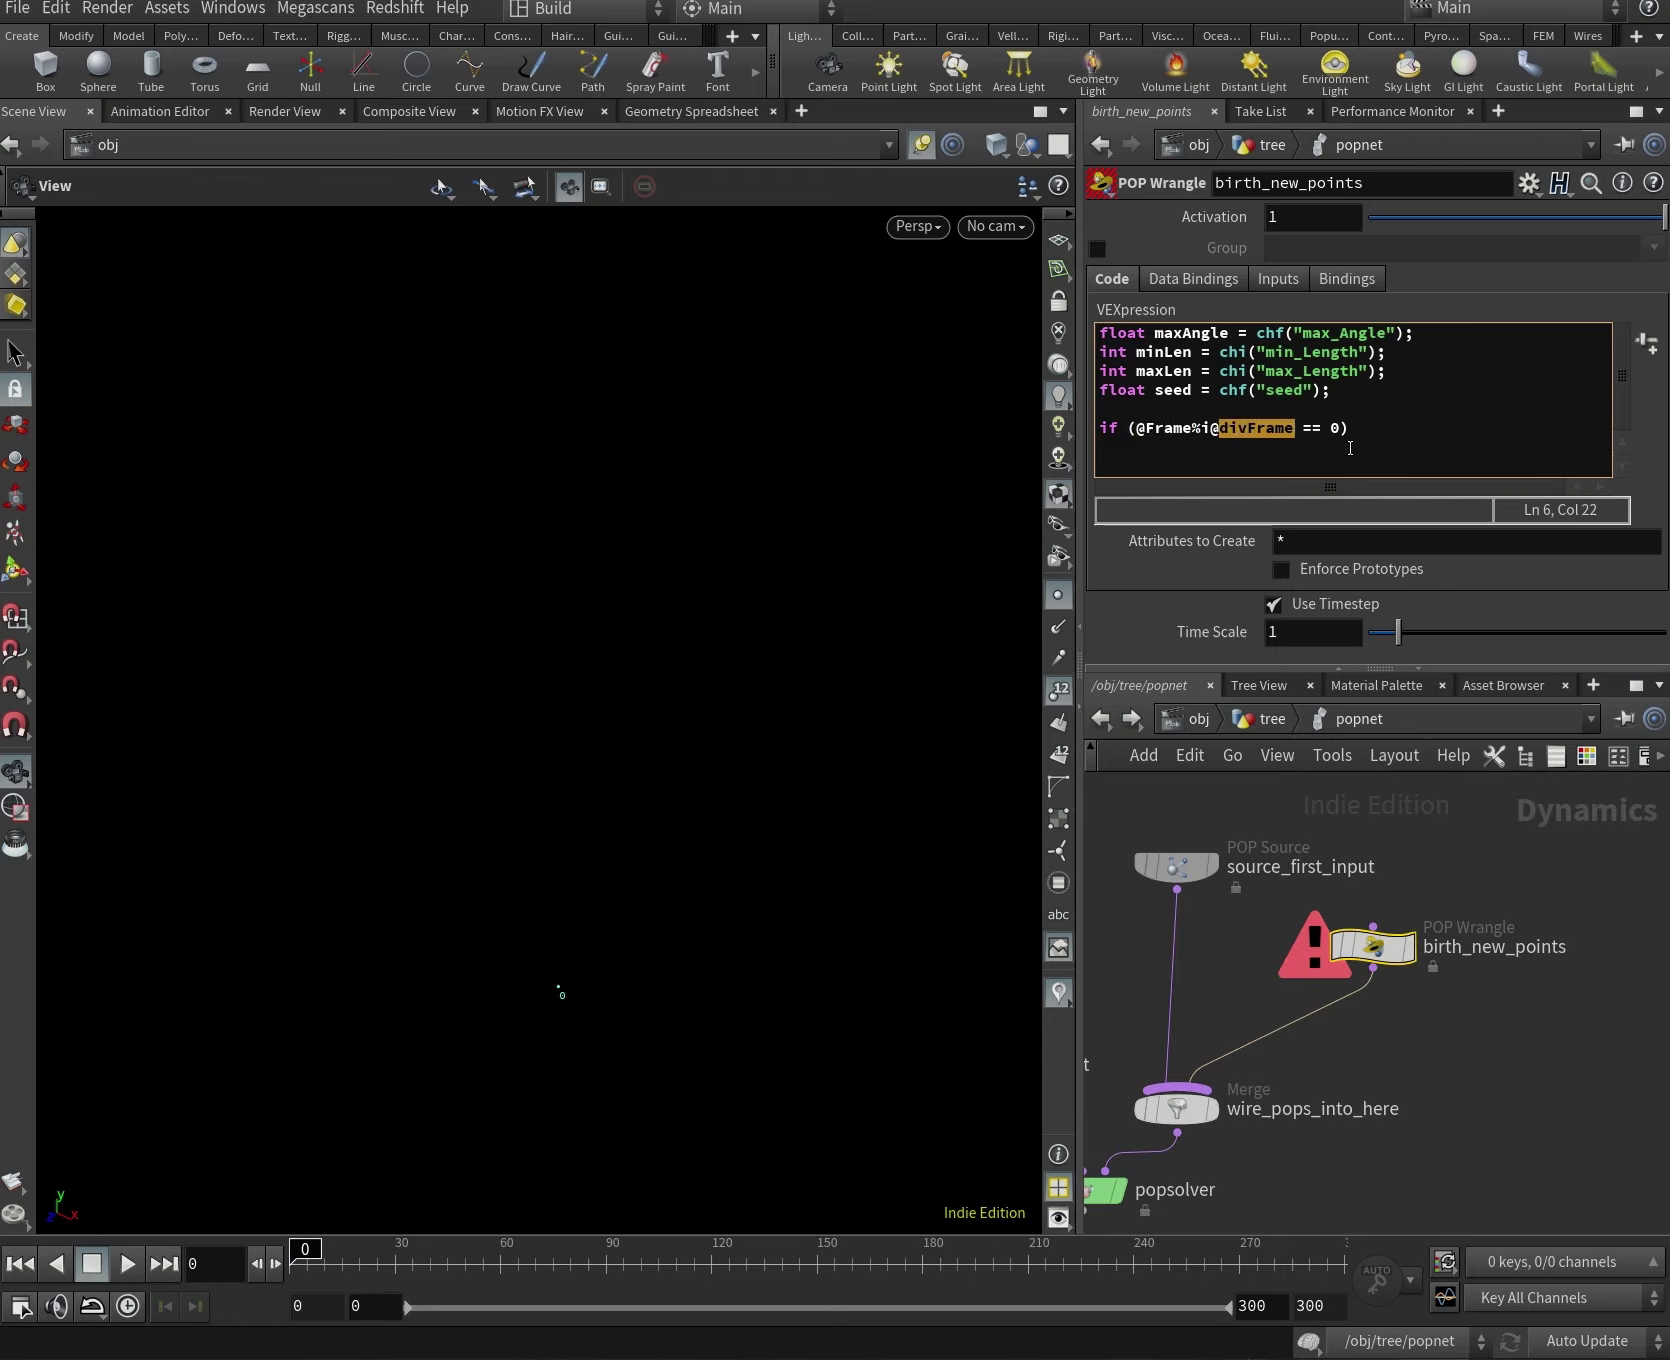
double_click(1348, 444)
key(Right)
key(Right)
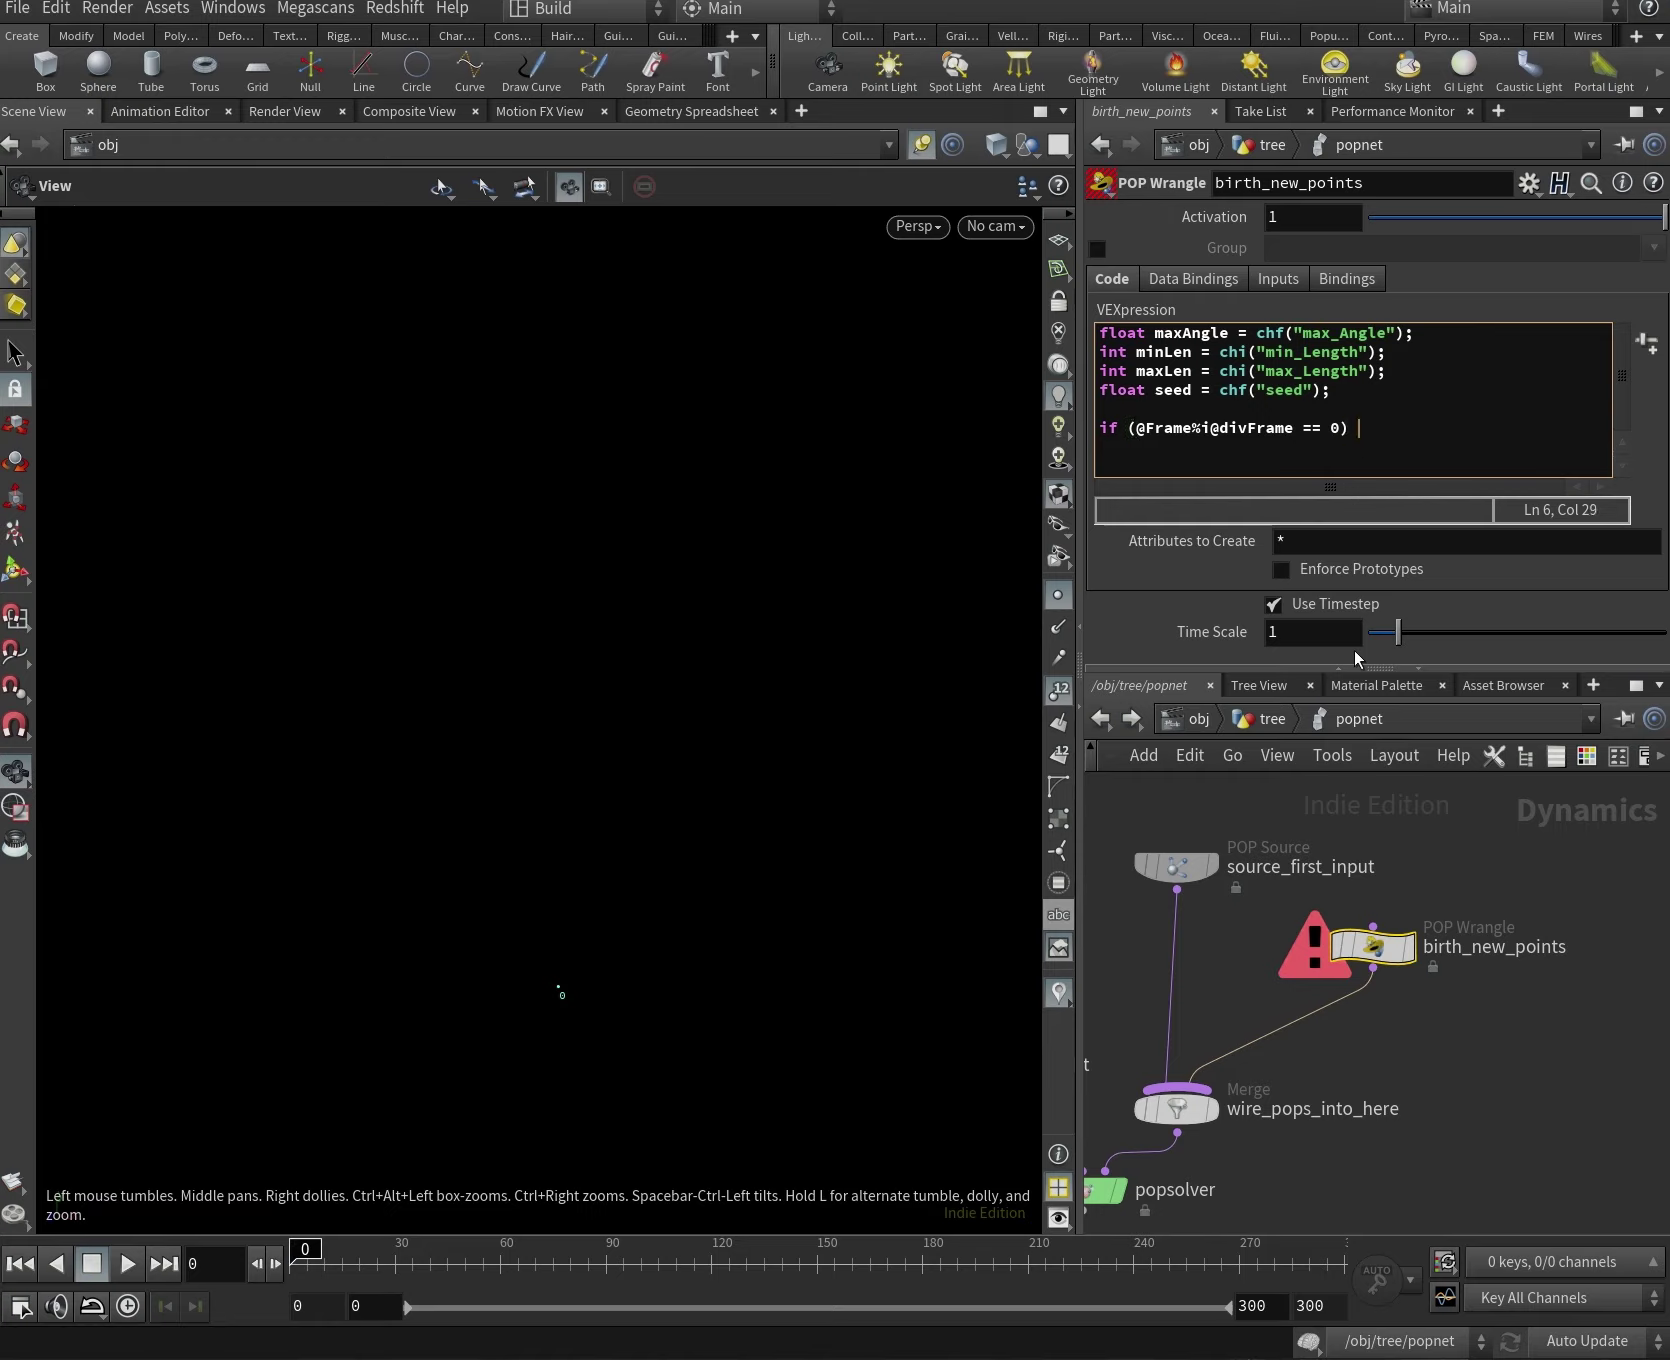
key(BackSpace)
key(BackSpace)
text(&& @Frame>)
text(RF)
key(BackSpace)
key(BackSpace)
text($RFSTART) {)
drag(1527, 430, 1376, 430)
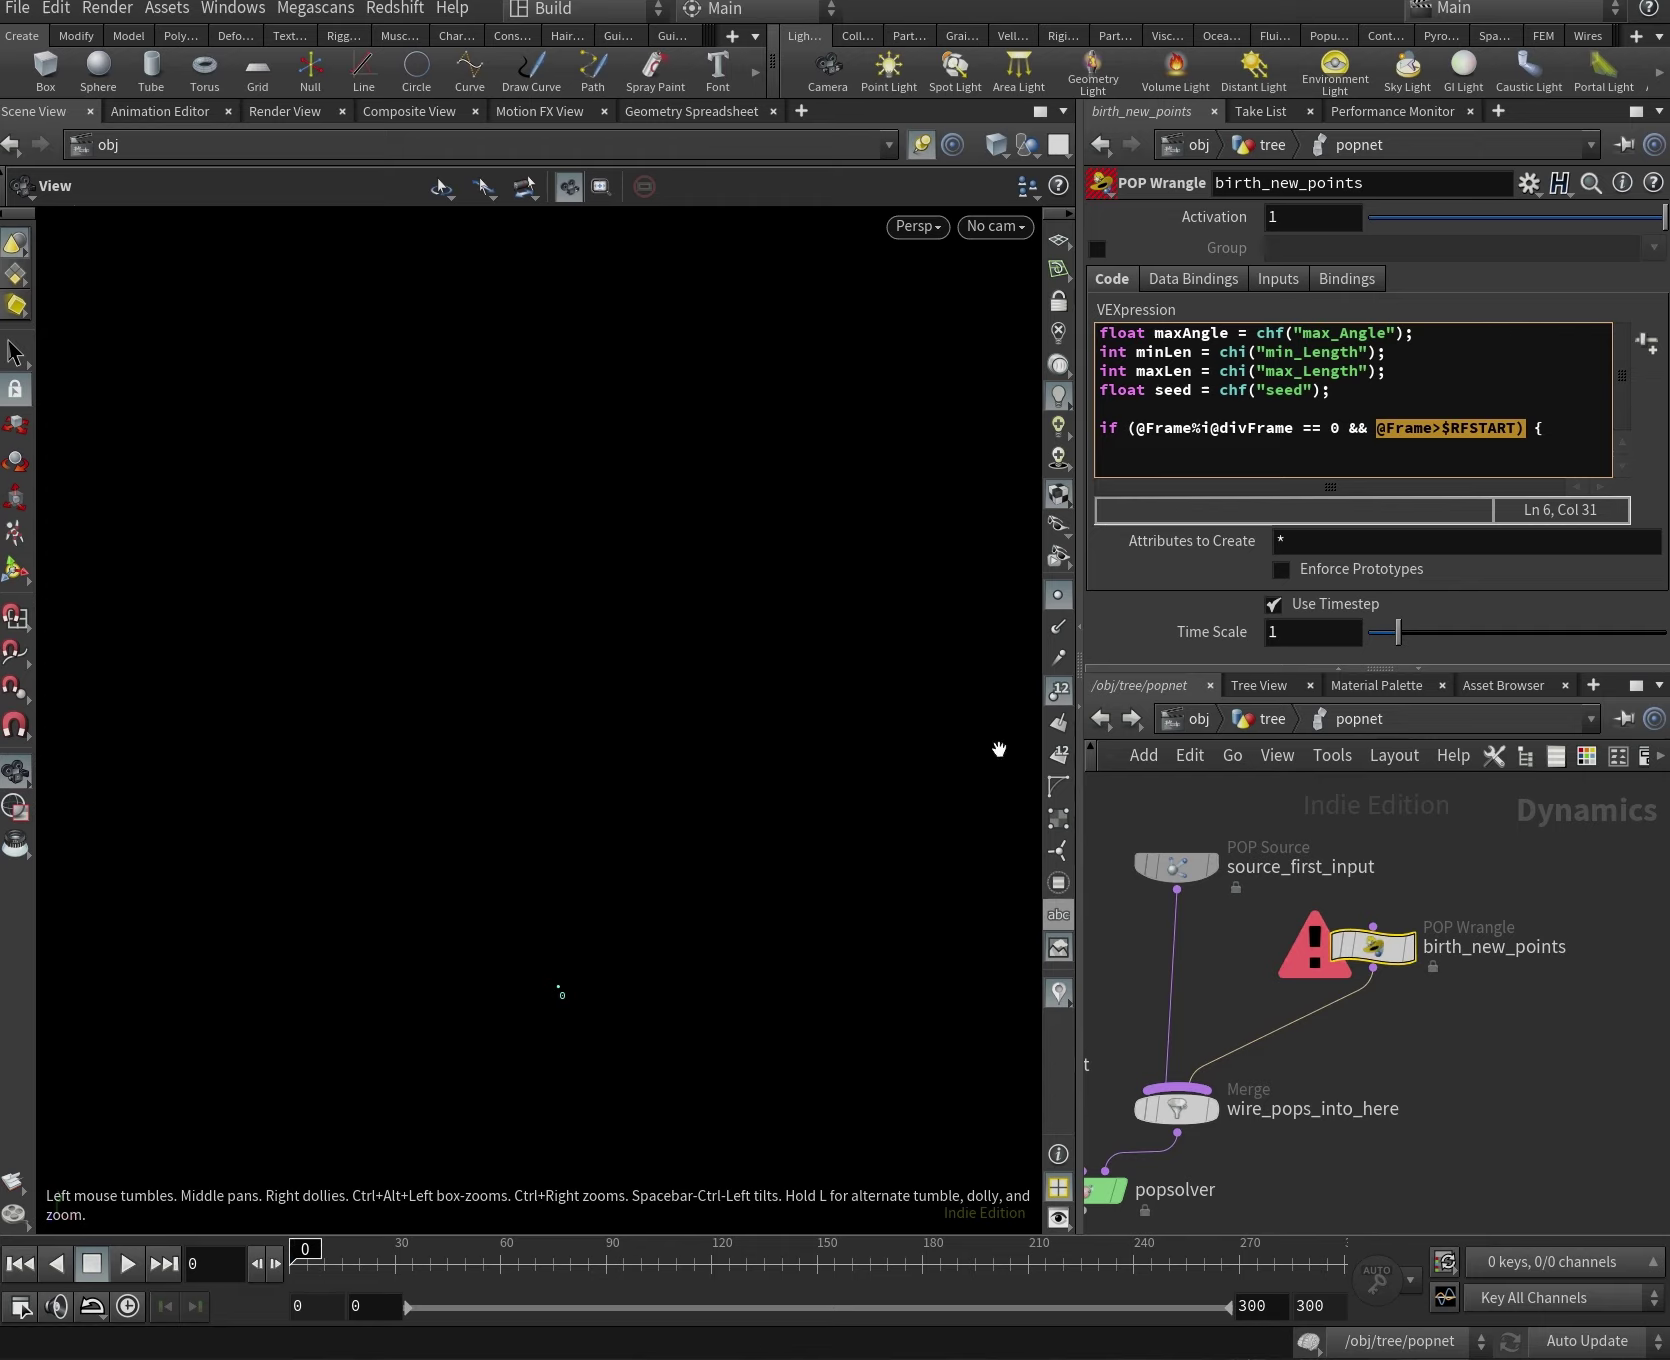
click(1580, 455)
Close the block with } and start int newp = inside it.
key(Return)
text(})
key(Left)
key(Return)
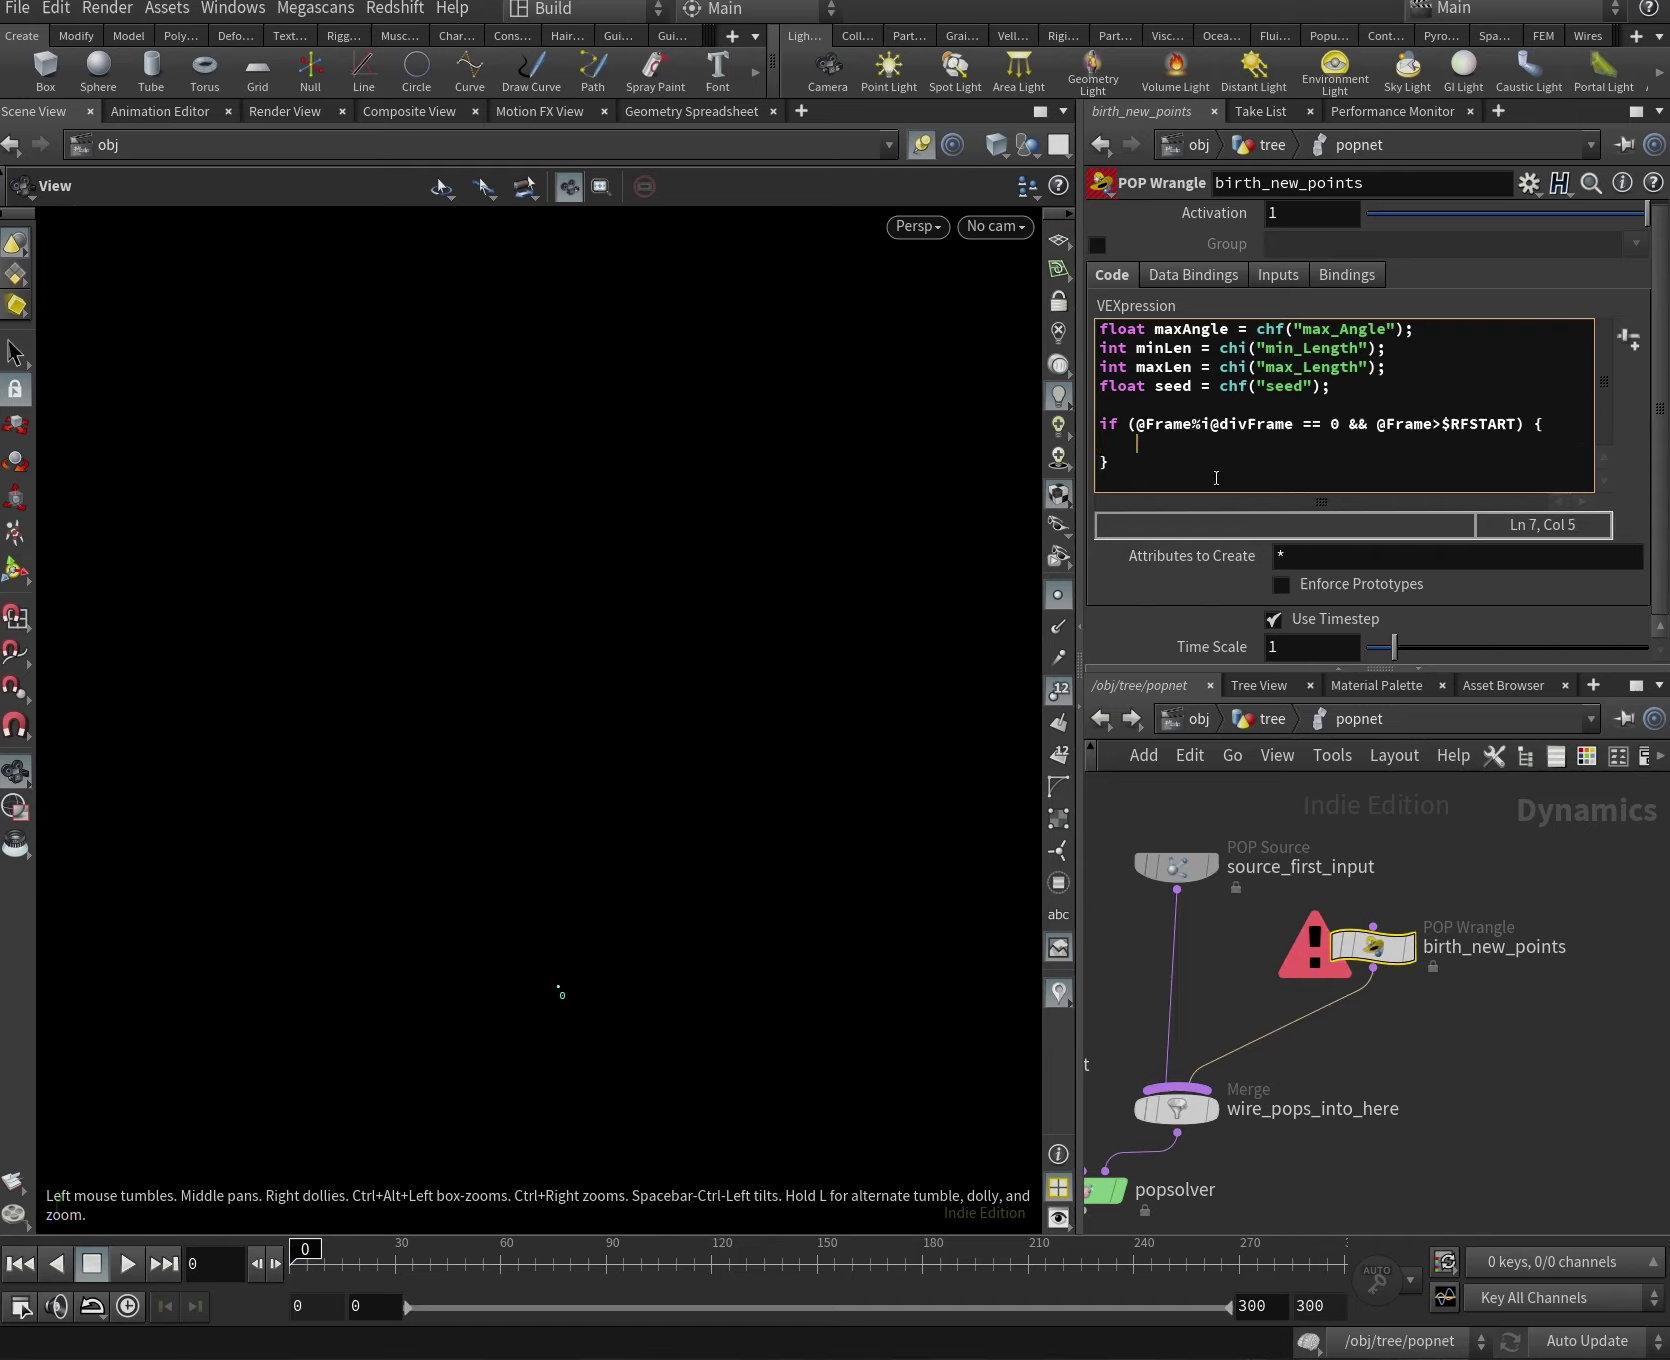
text(int newp =)
Complete line 7 as int newp = addpoint(0,@P);.
drag(1137, 443, 1221, 458)
key(shift+Left)
key(shift+Left)
key(Right)
text(addpoint()
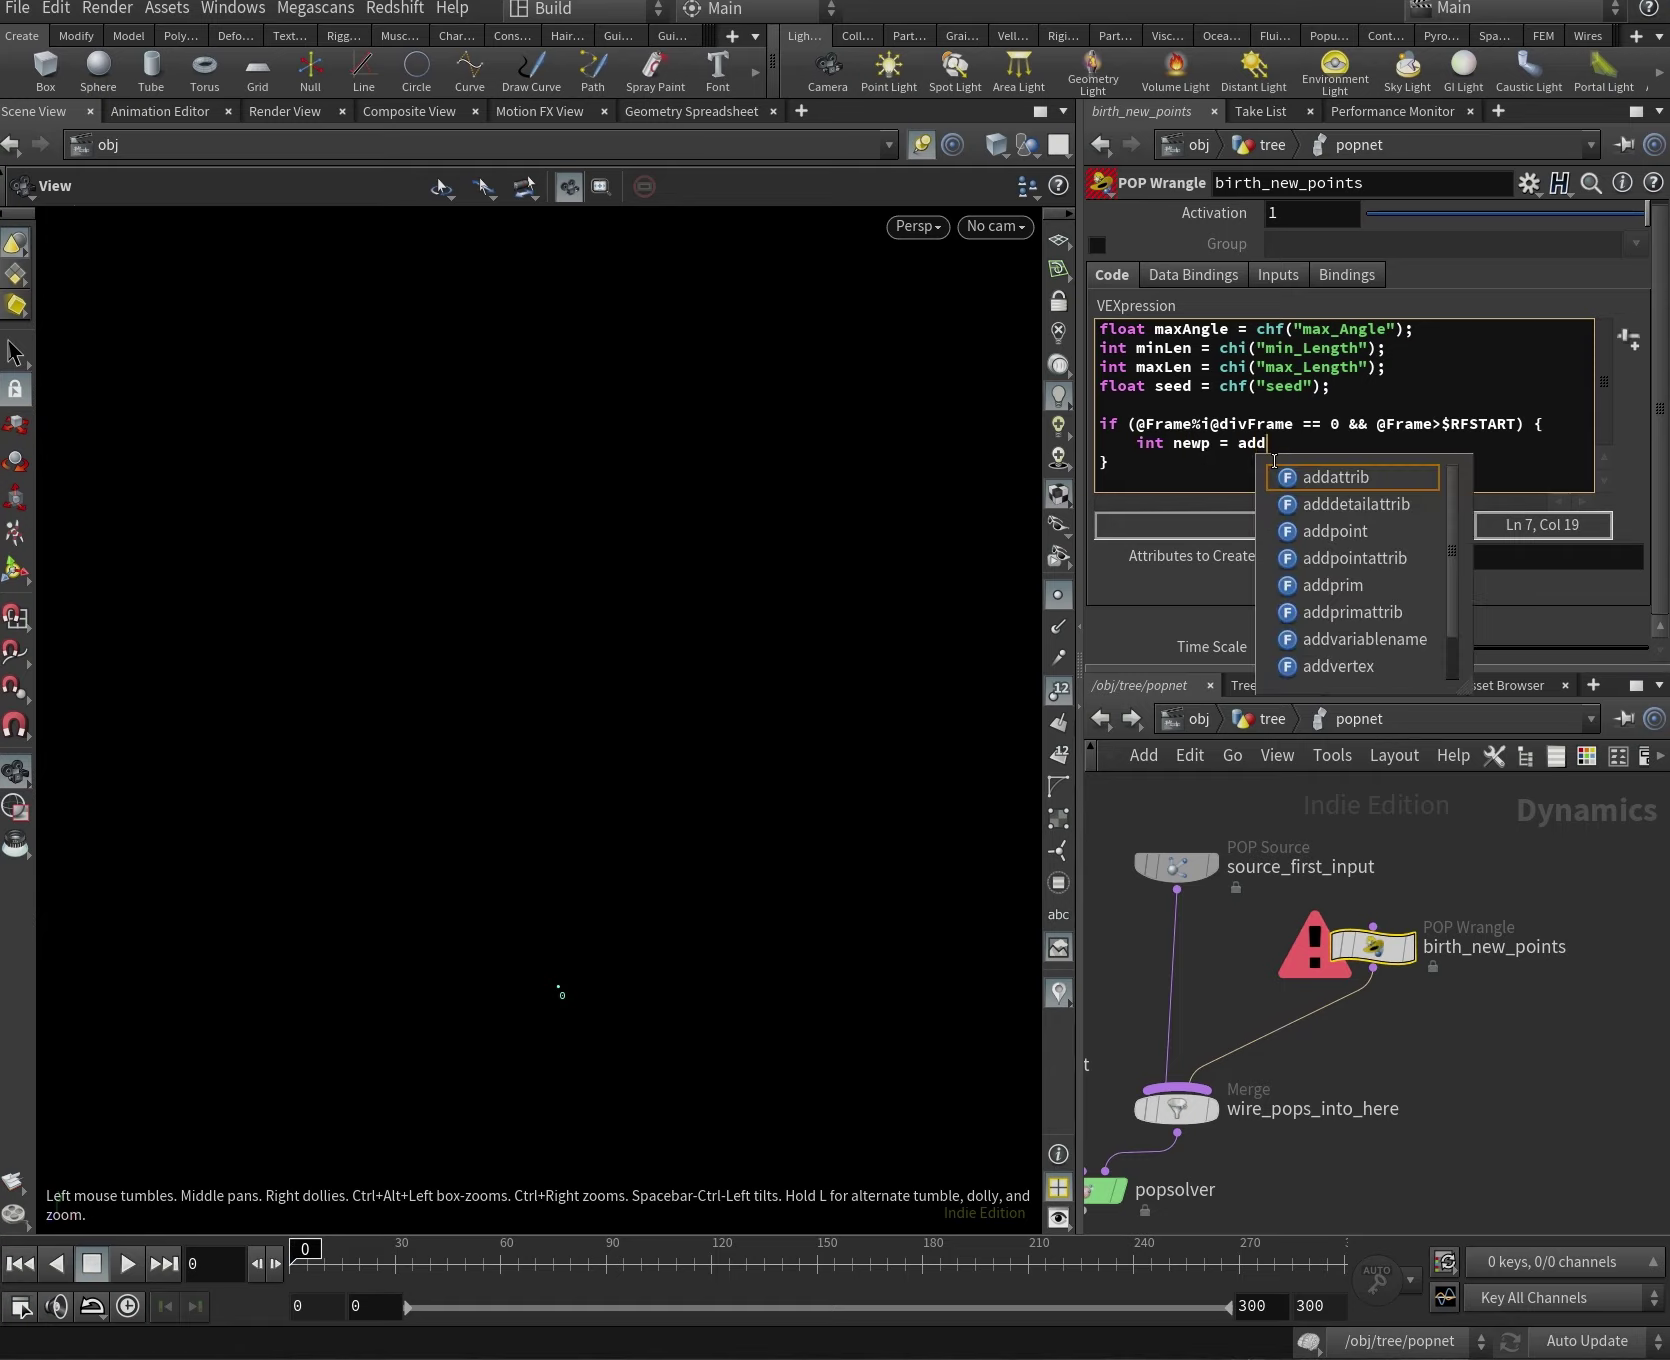
double_click(1190, 445)
drag(1238, 443, 1323, 443)
click(1411, 455)
text(0)
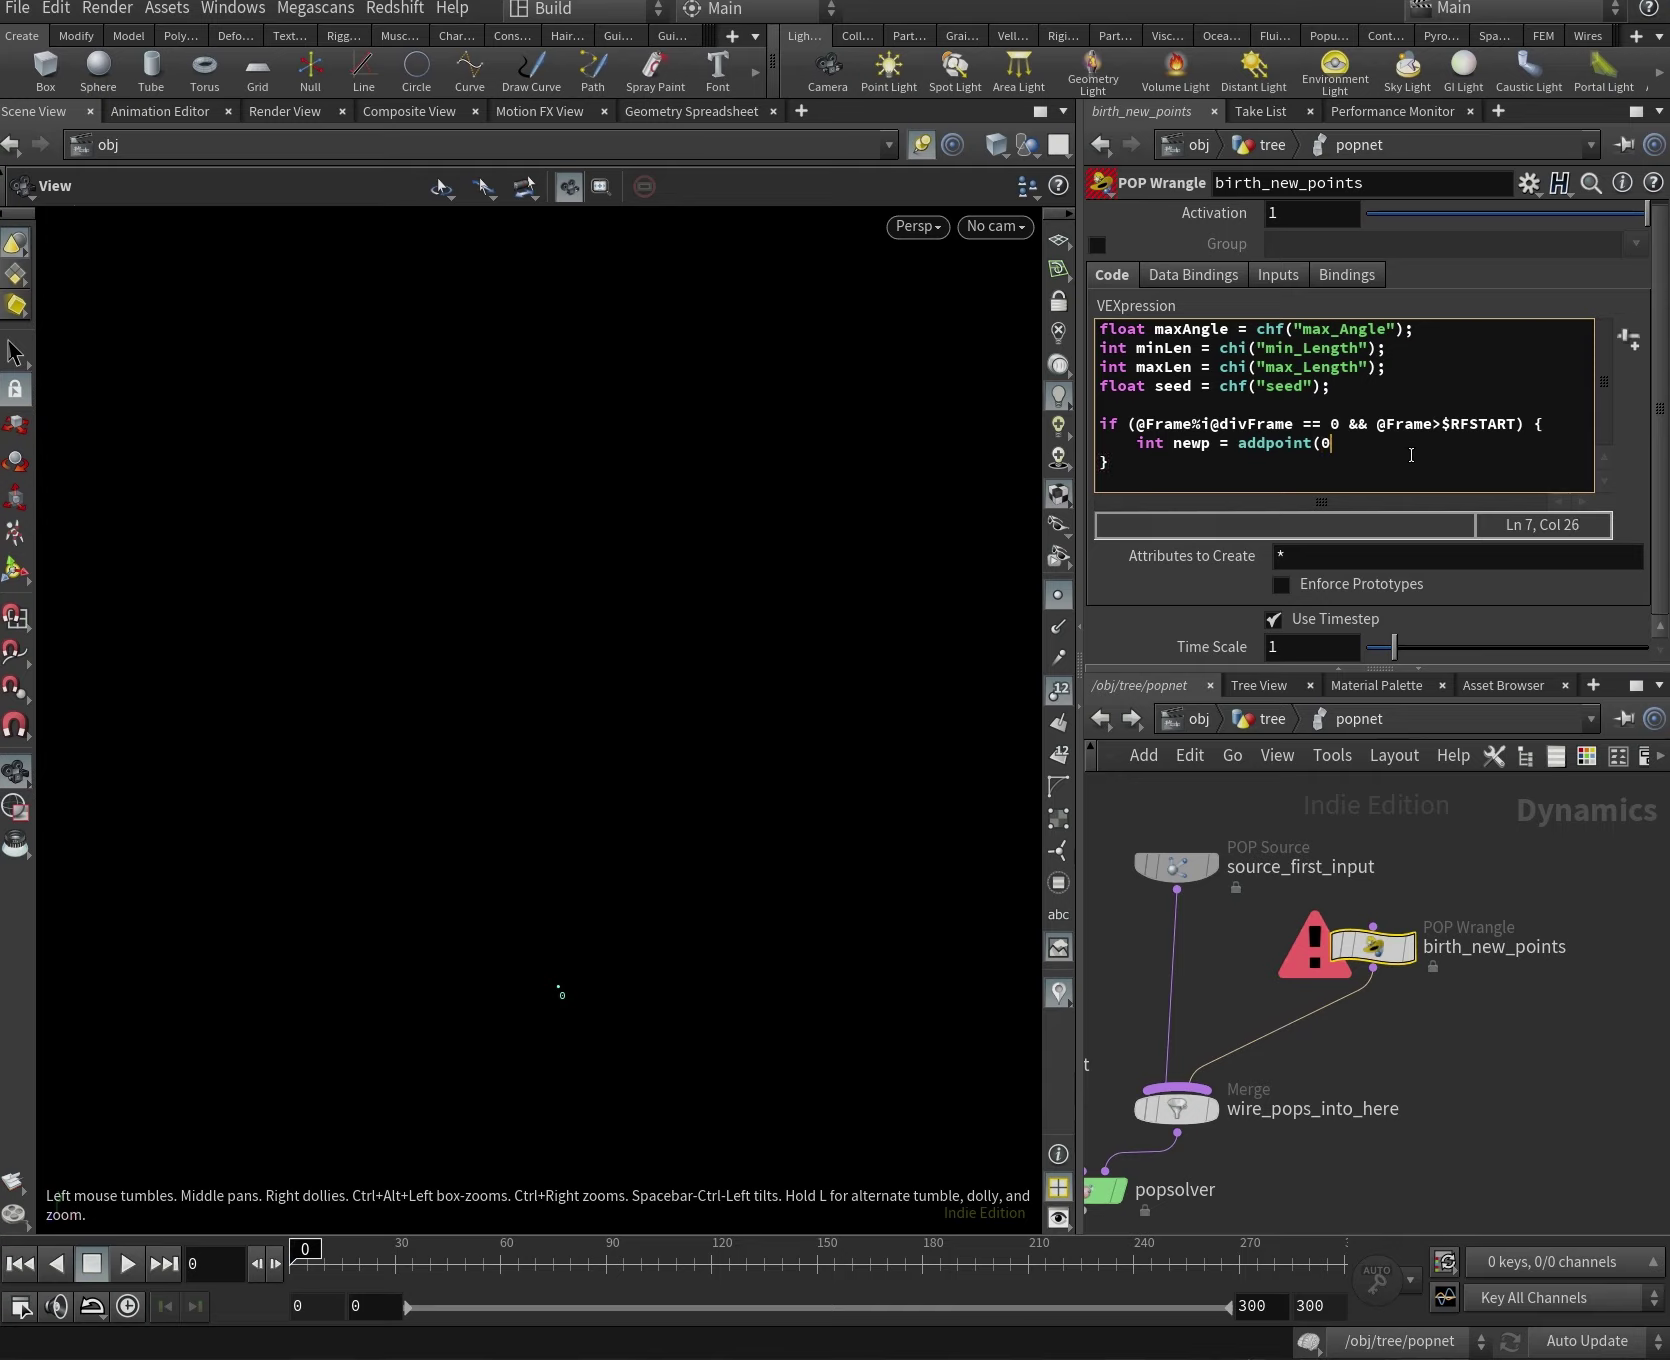
text(,@P);)
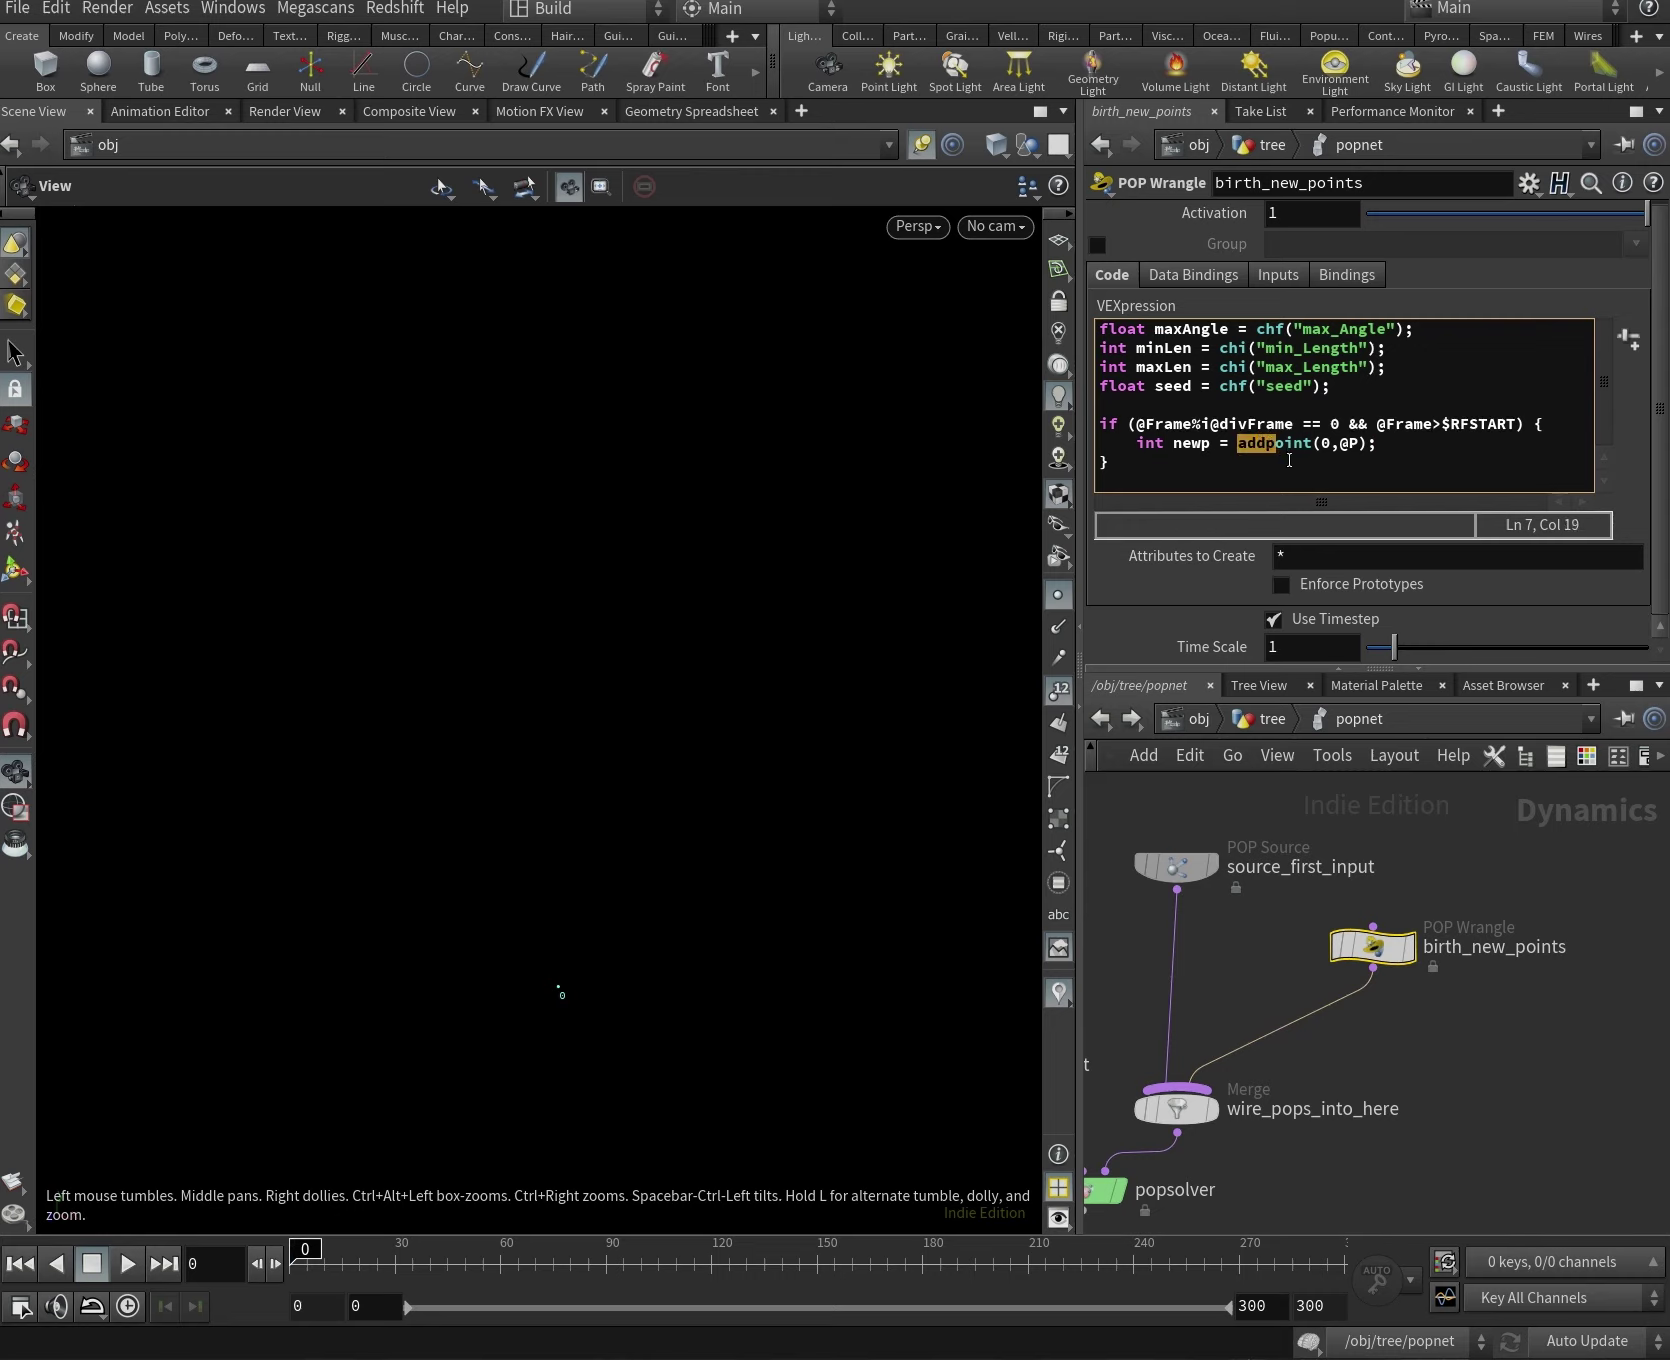
Scrub the simulation to watch new points being born, then go up to the tree network.
drag(1210, 424, 1274, 432)
drag(306, 1266, 413, 1266)
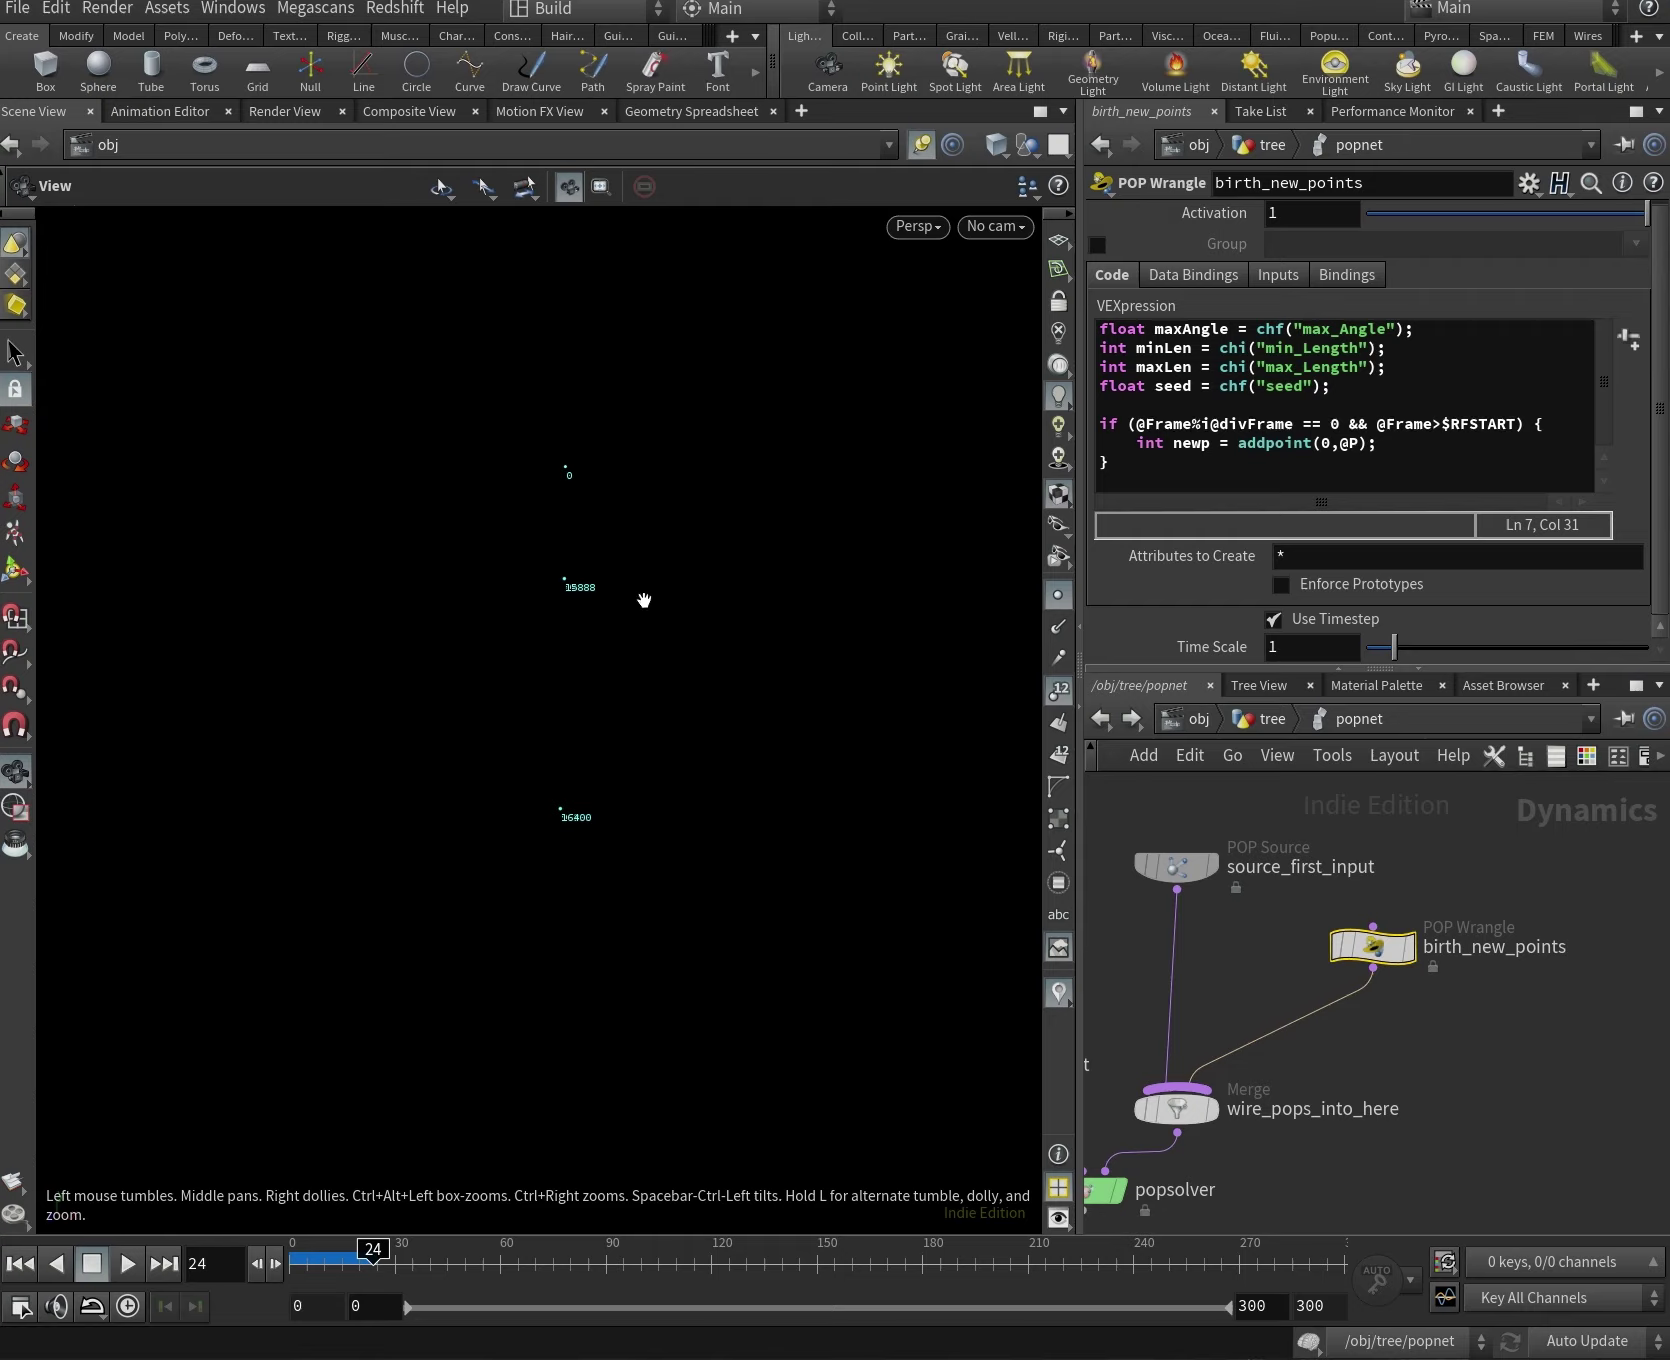
click(310, 1266)
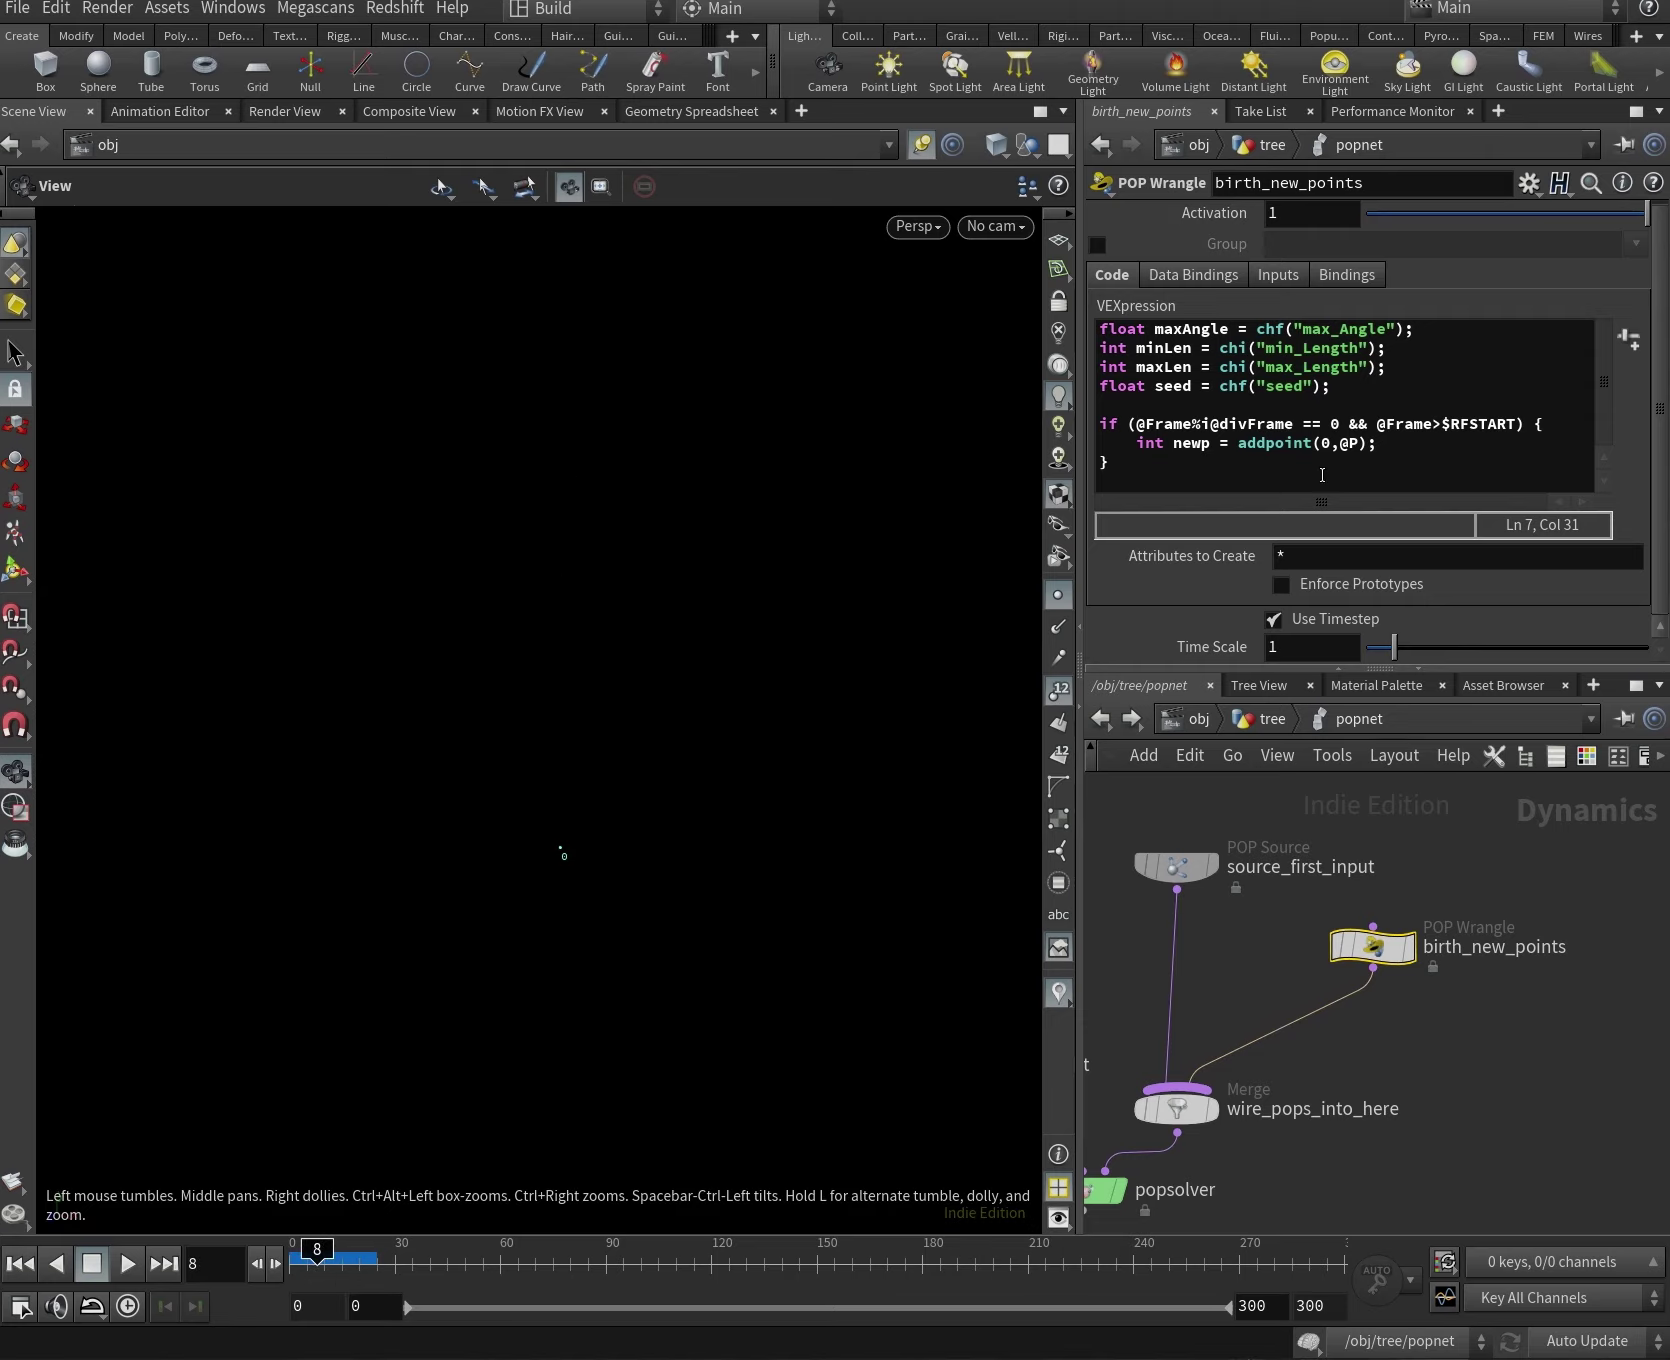
click(1272, 720)
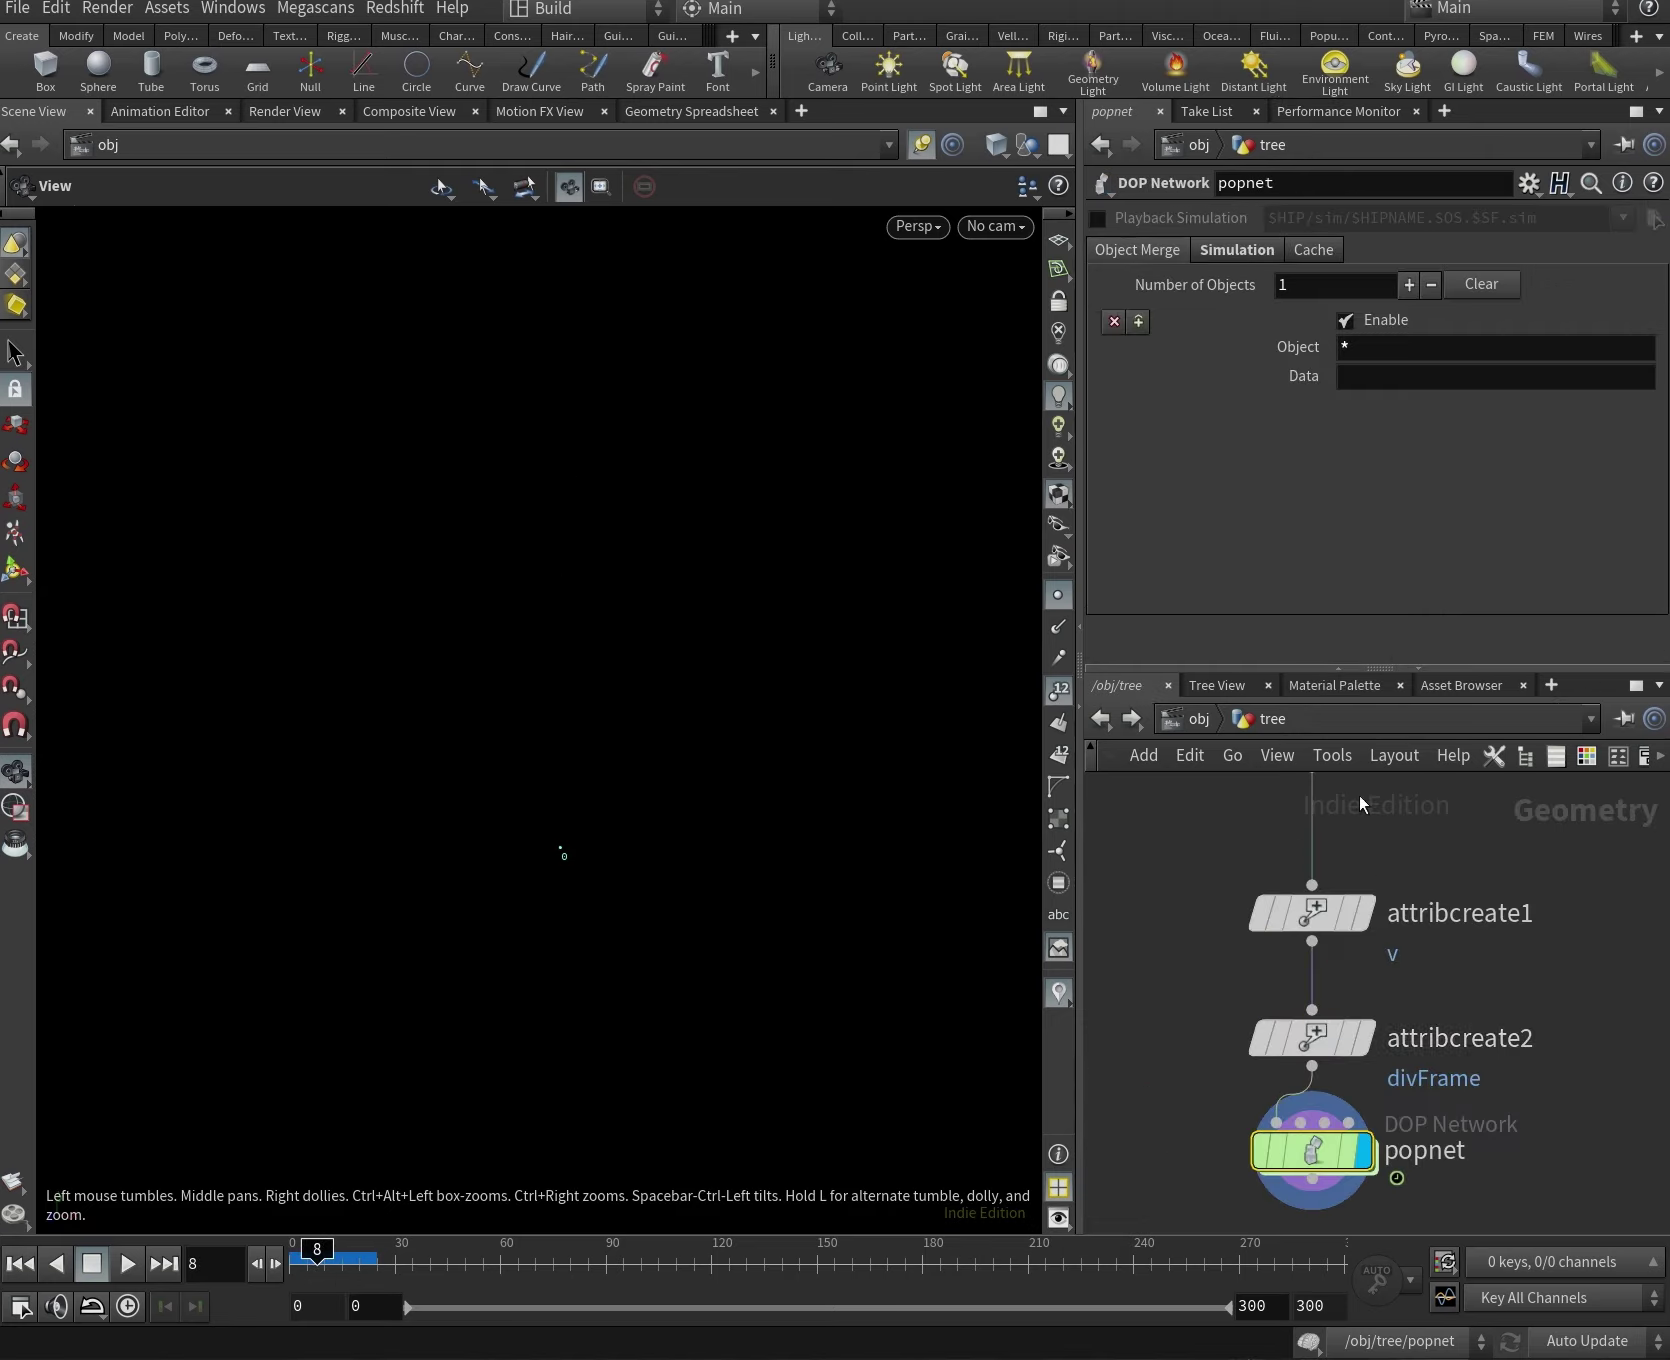
Add a null1 under popnet and view its point attributes in the Geometry Spreadsheet.
key(Tab)
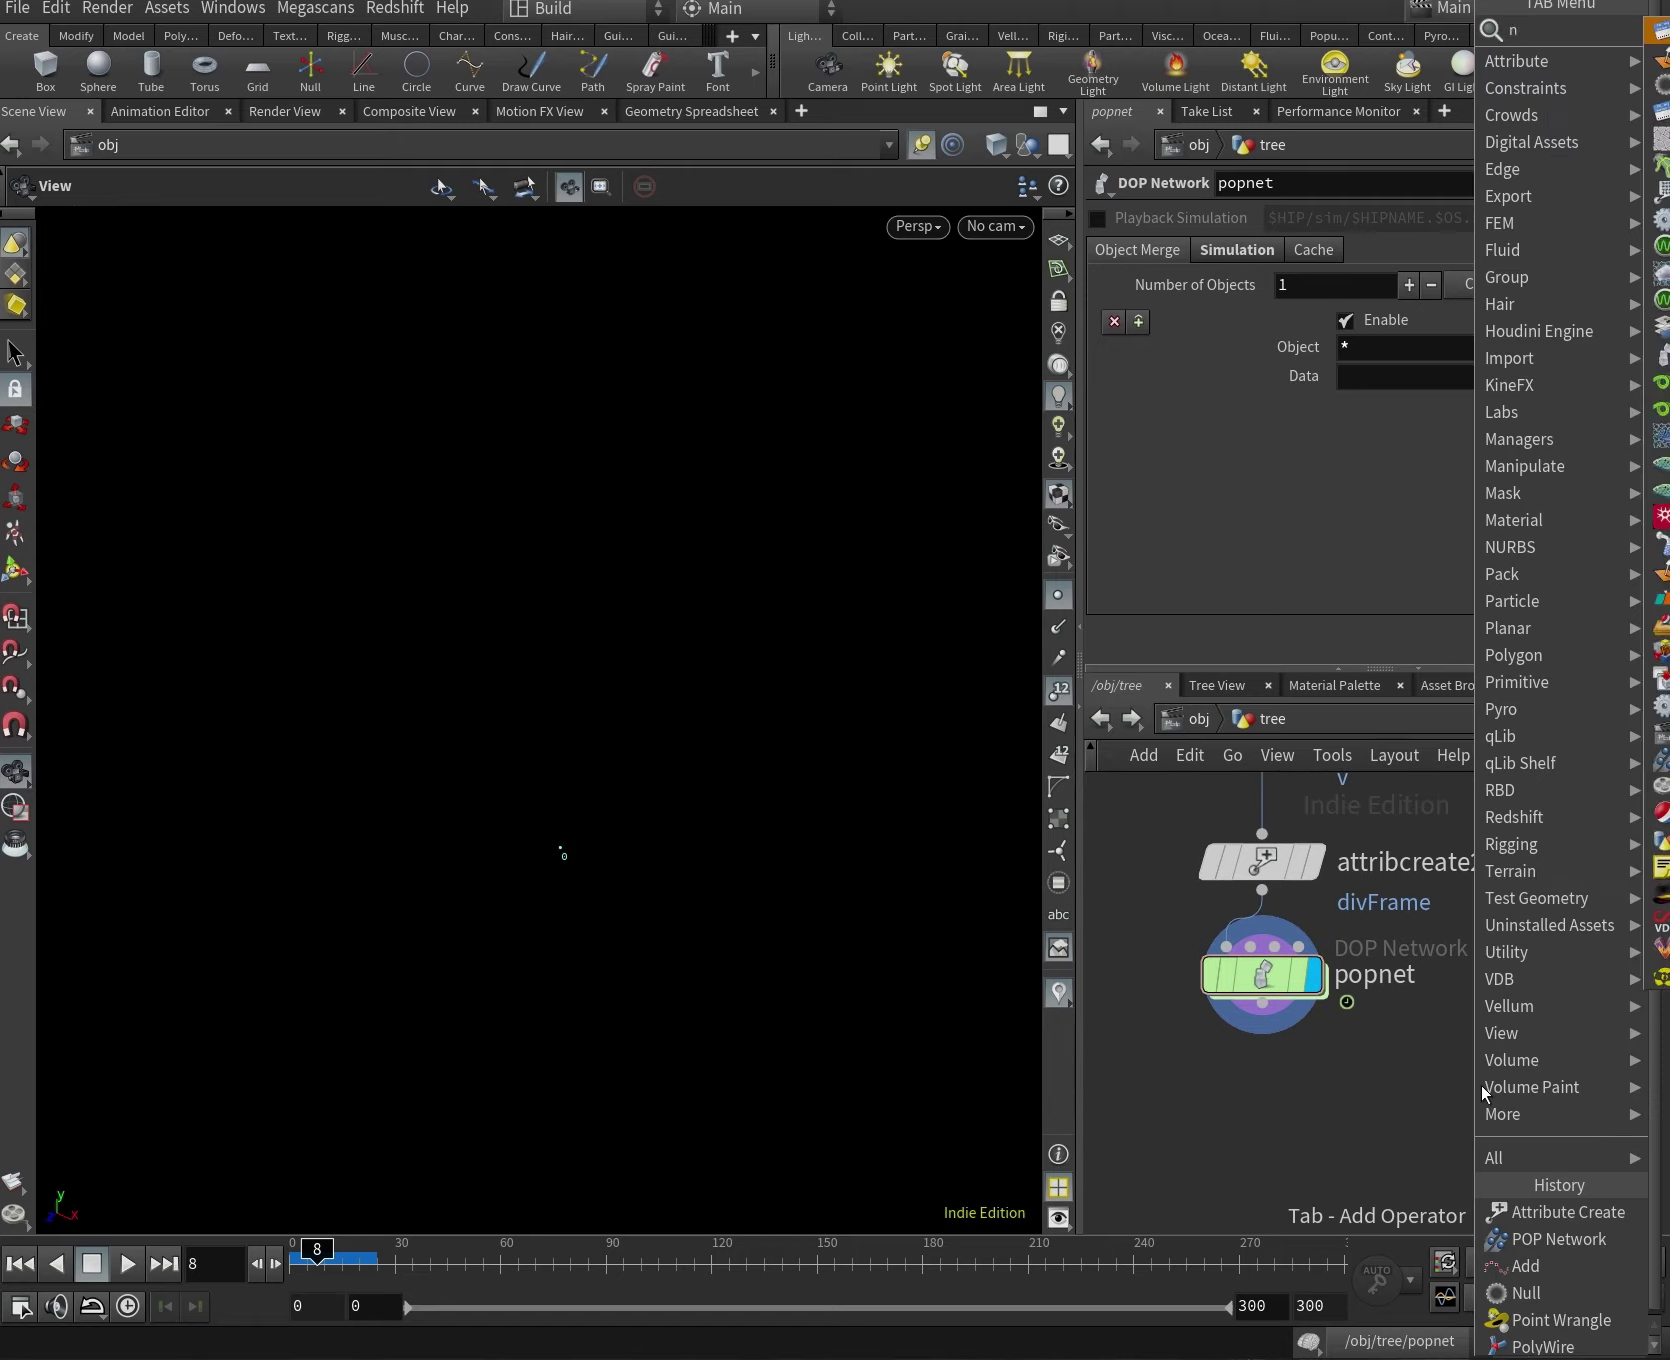
click(1485, 1094)
click(1400, 1125)
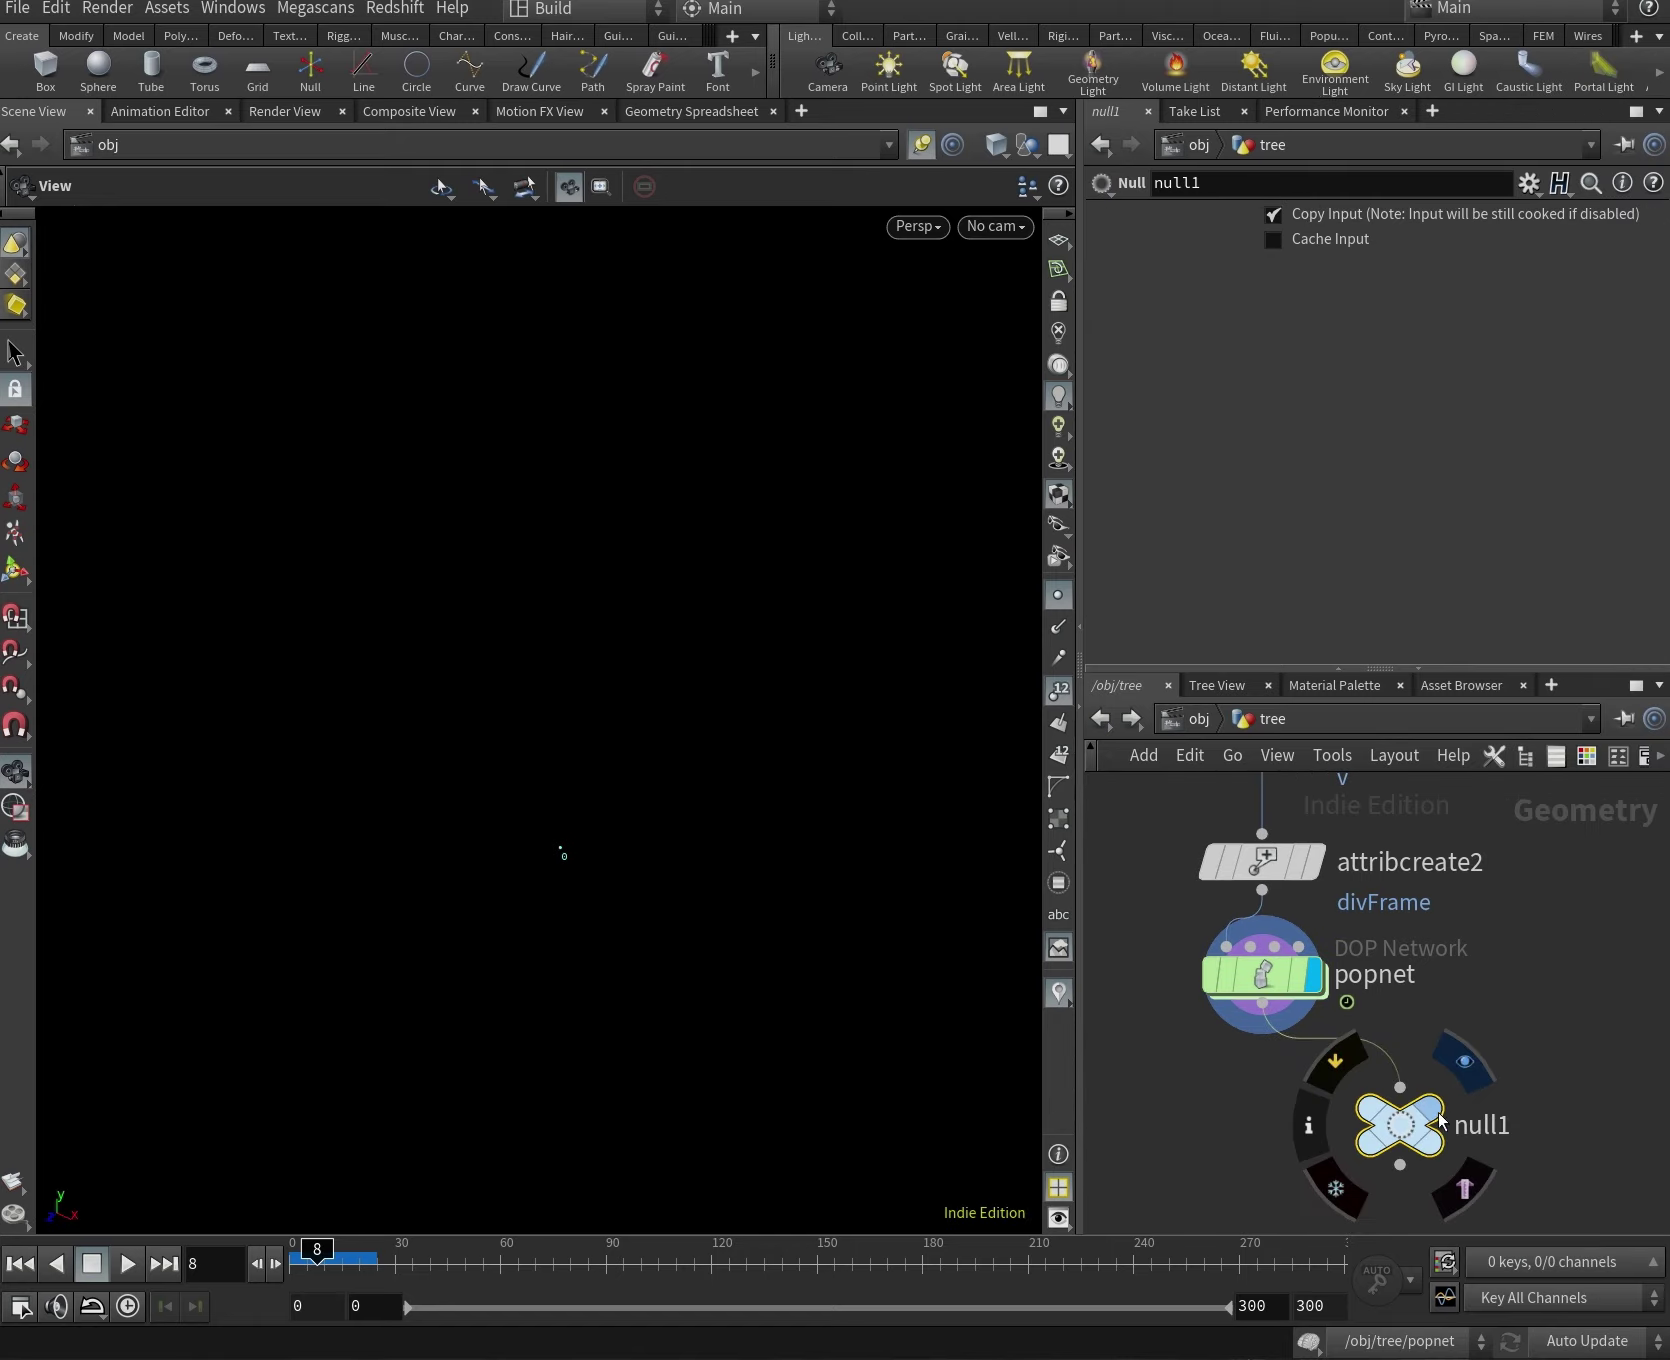
click(700, 111)
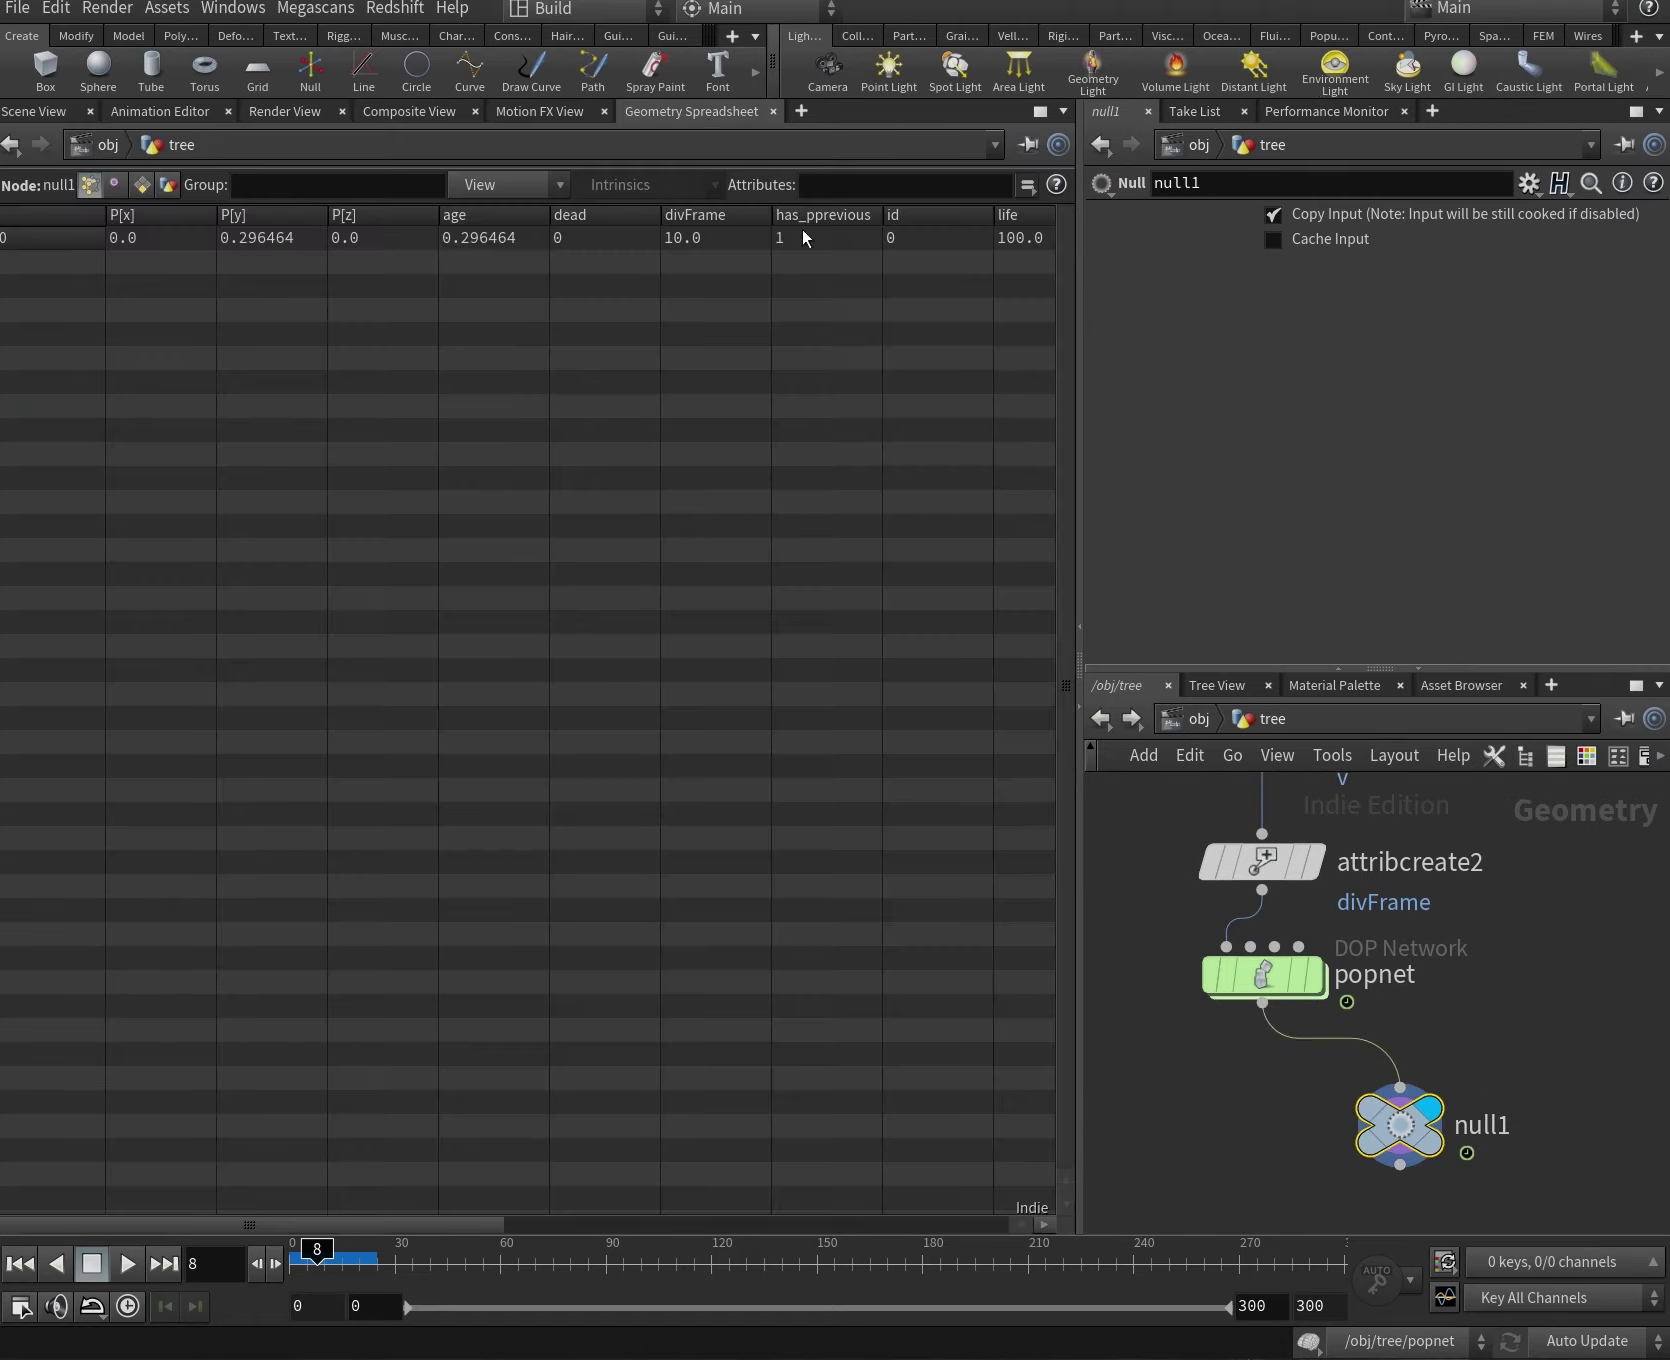
Step from frame 0 until a second point appears at frame 10, then reopen birth_new_points.
drag(345, 1267, 292, 1267)
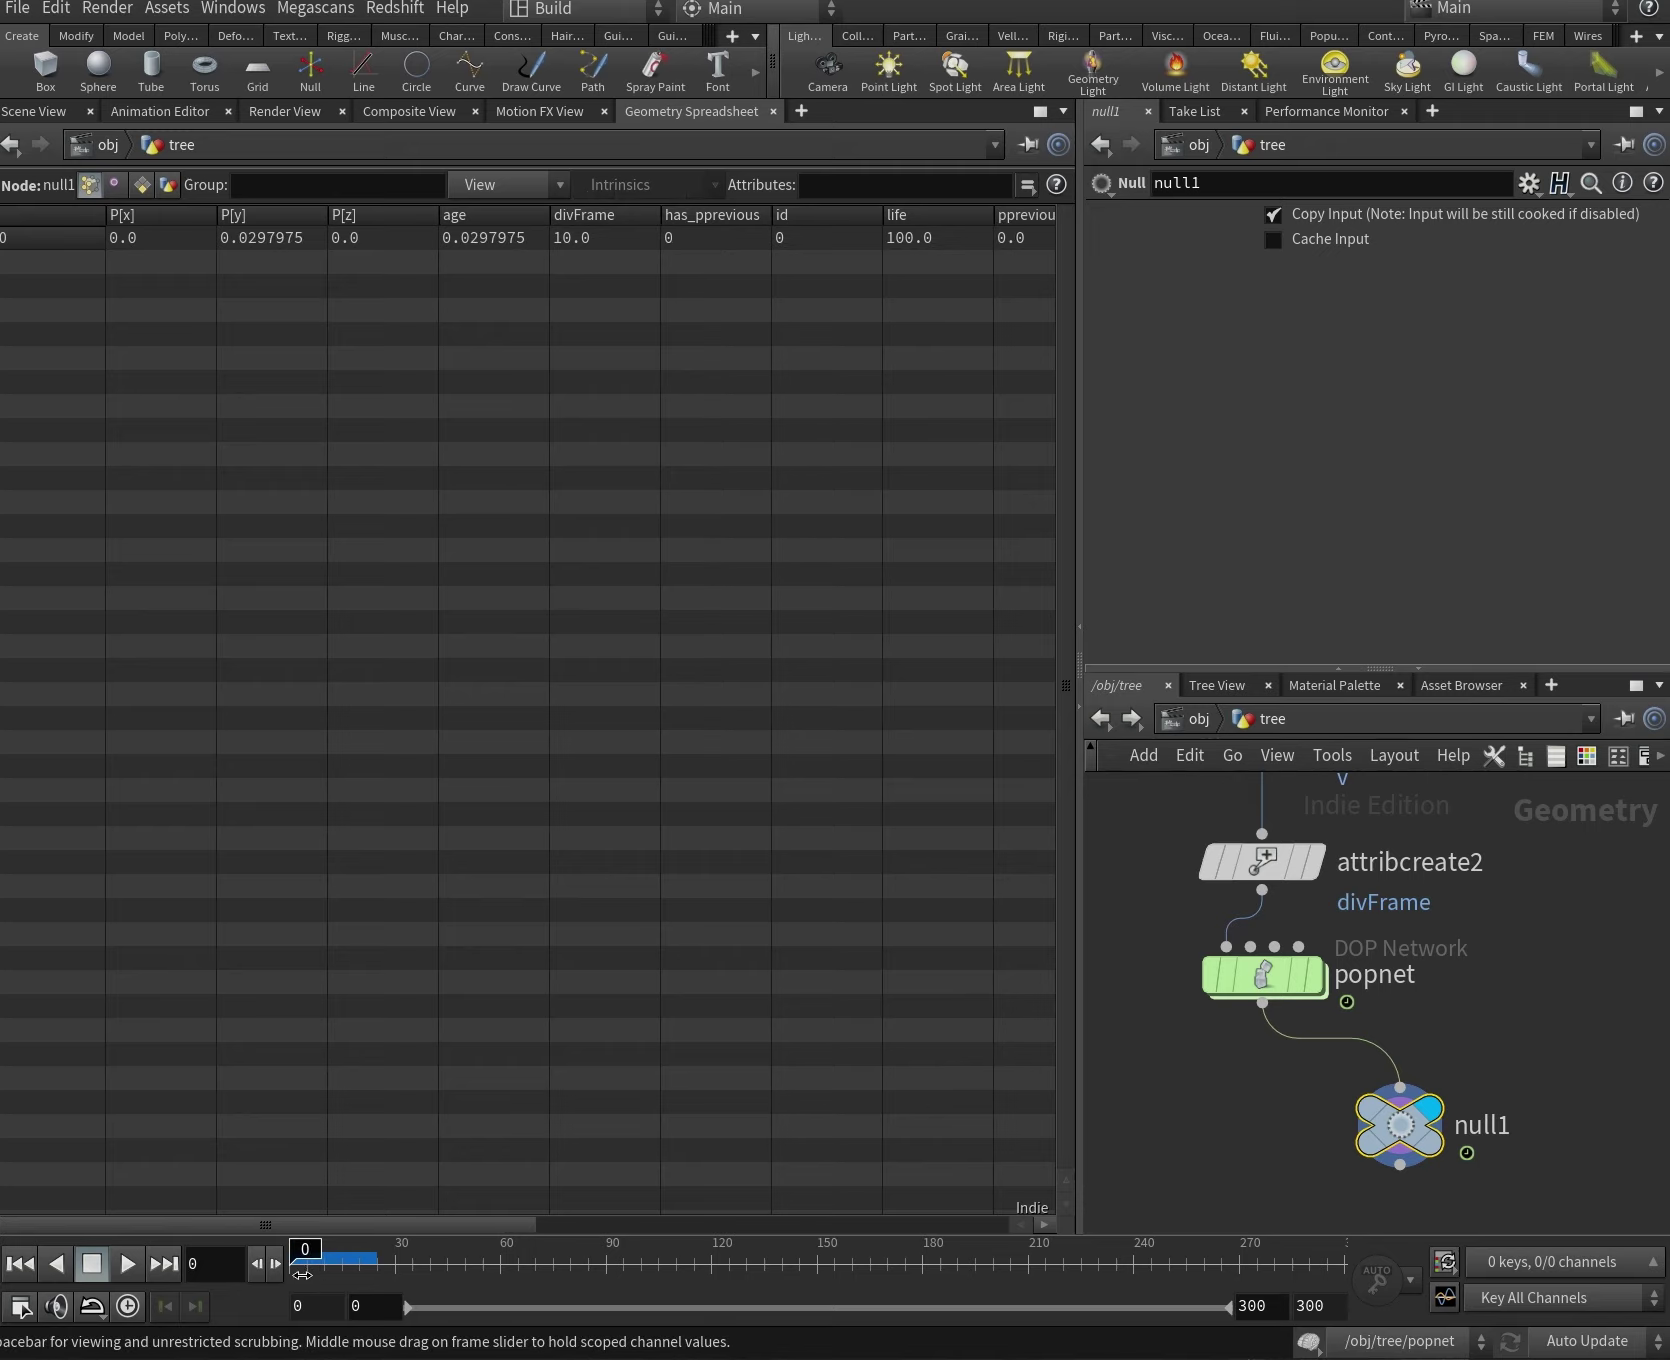
key(Right)
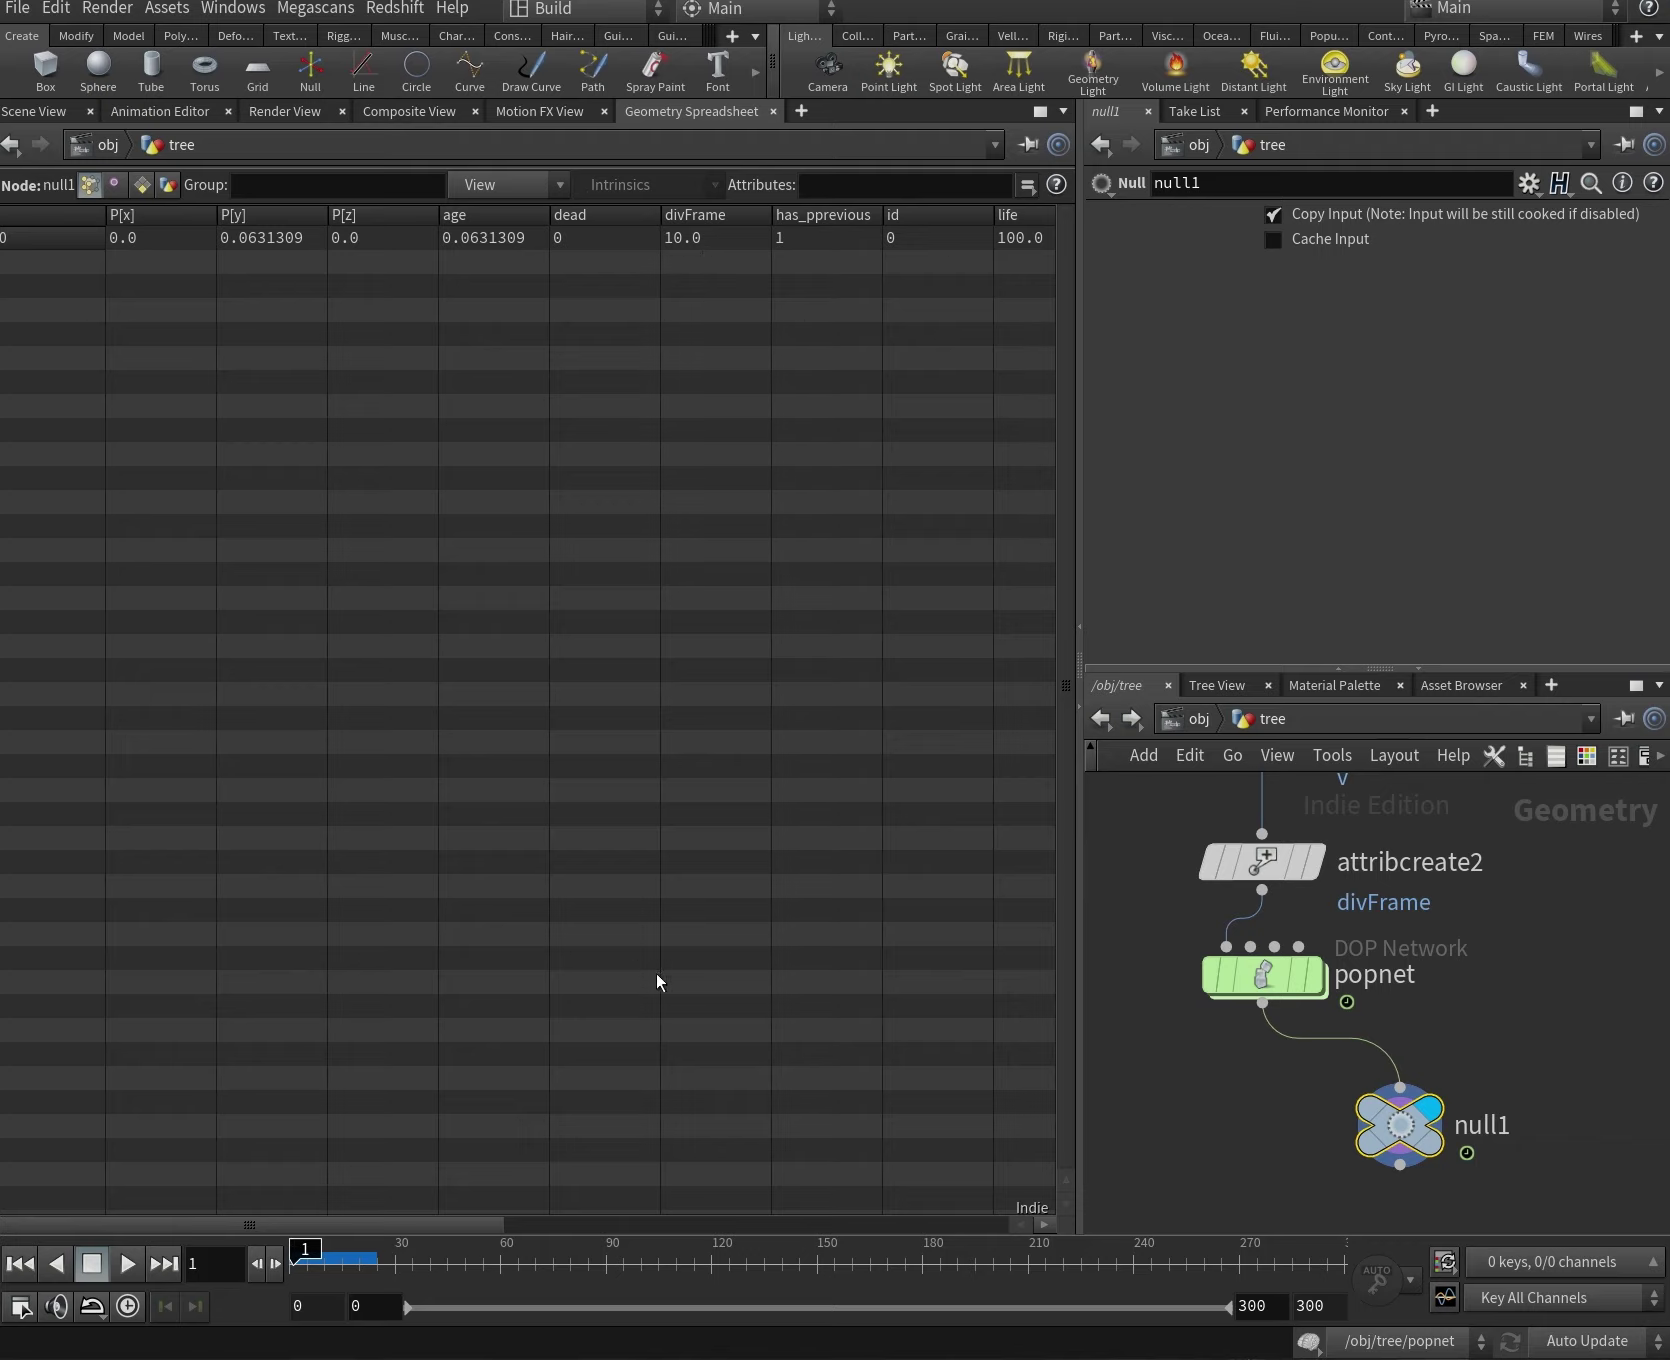
key(Right)
key(Right)
key(Right)
key(Right)
key(Right)
key(Right)
key(Right)
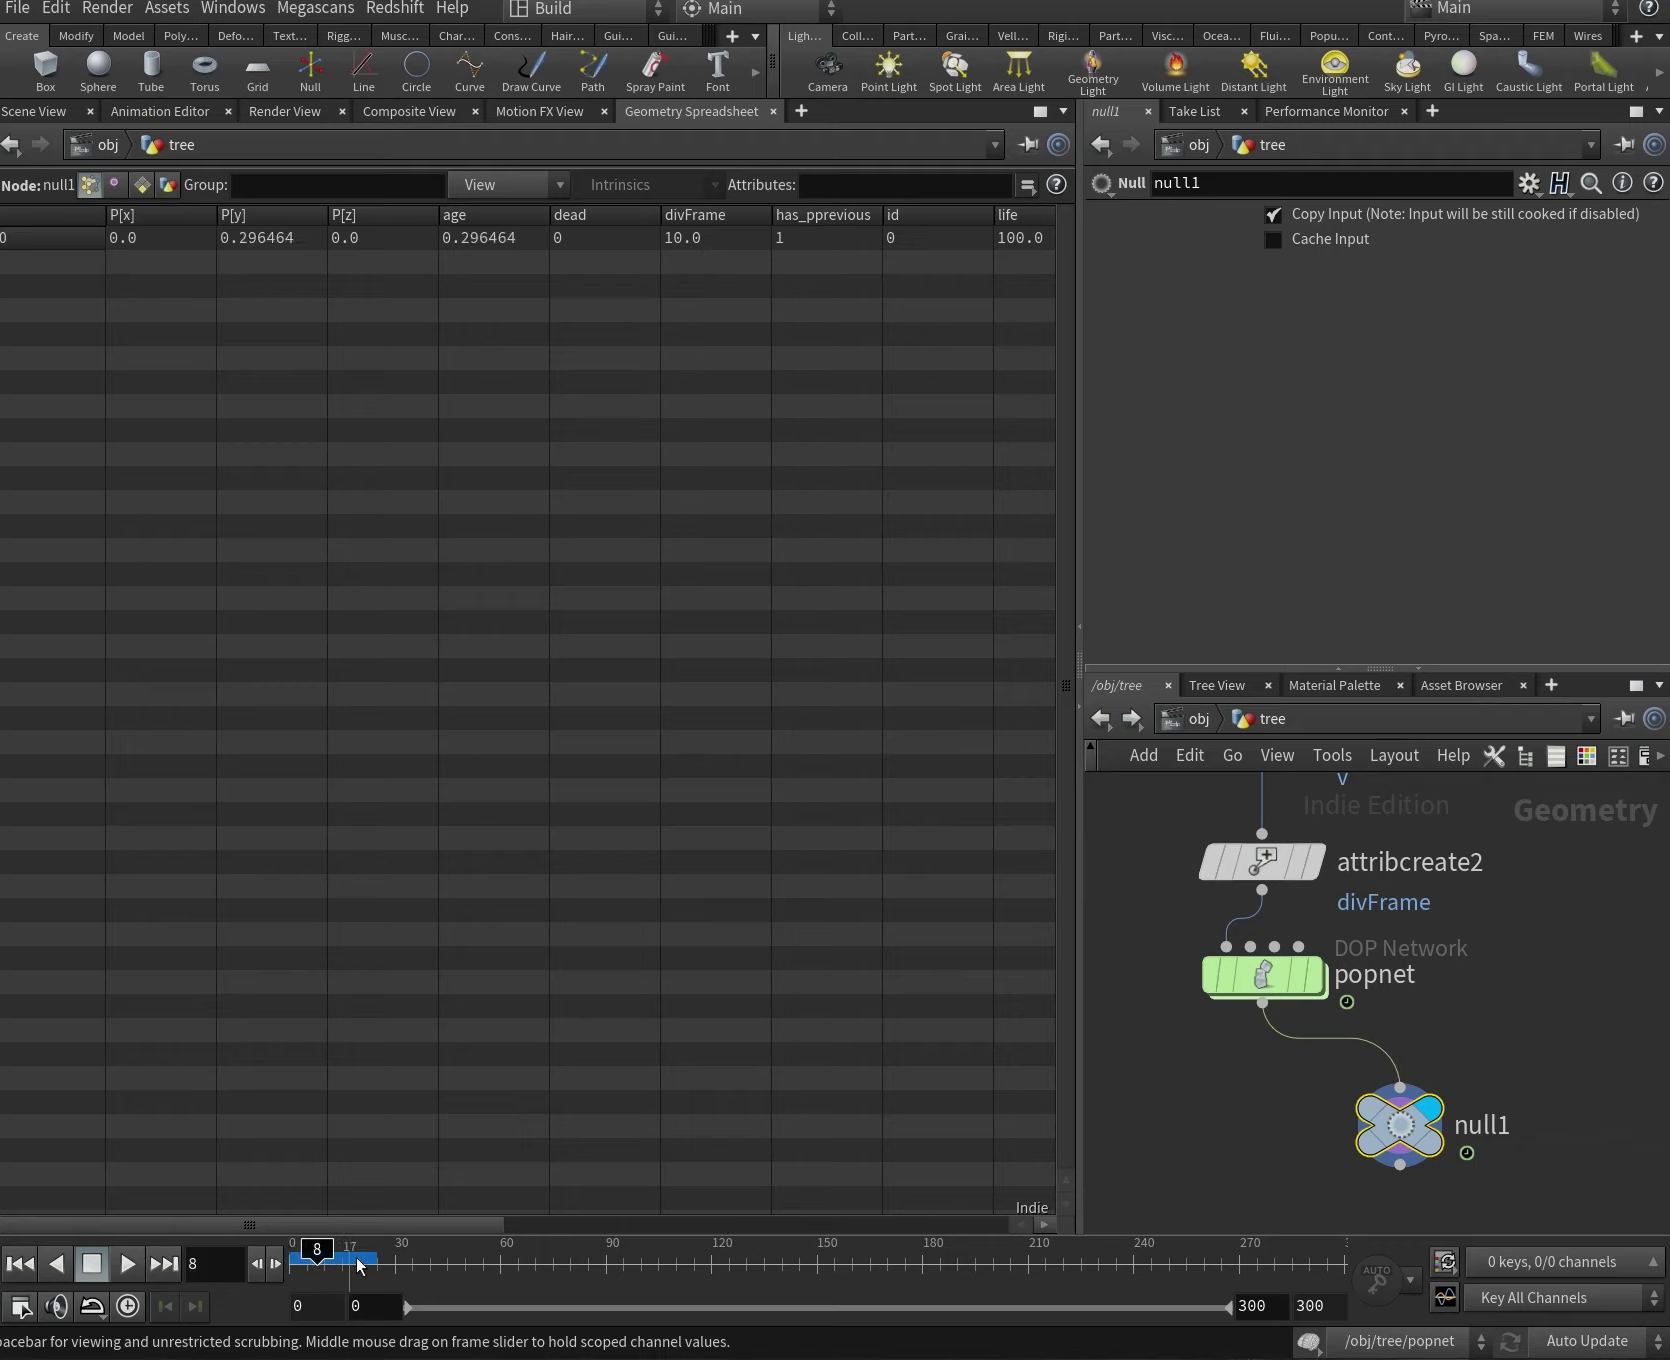
key(Right)
key(Right)
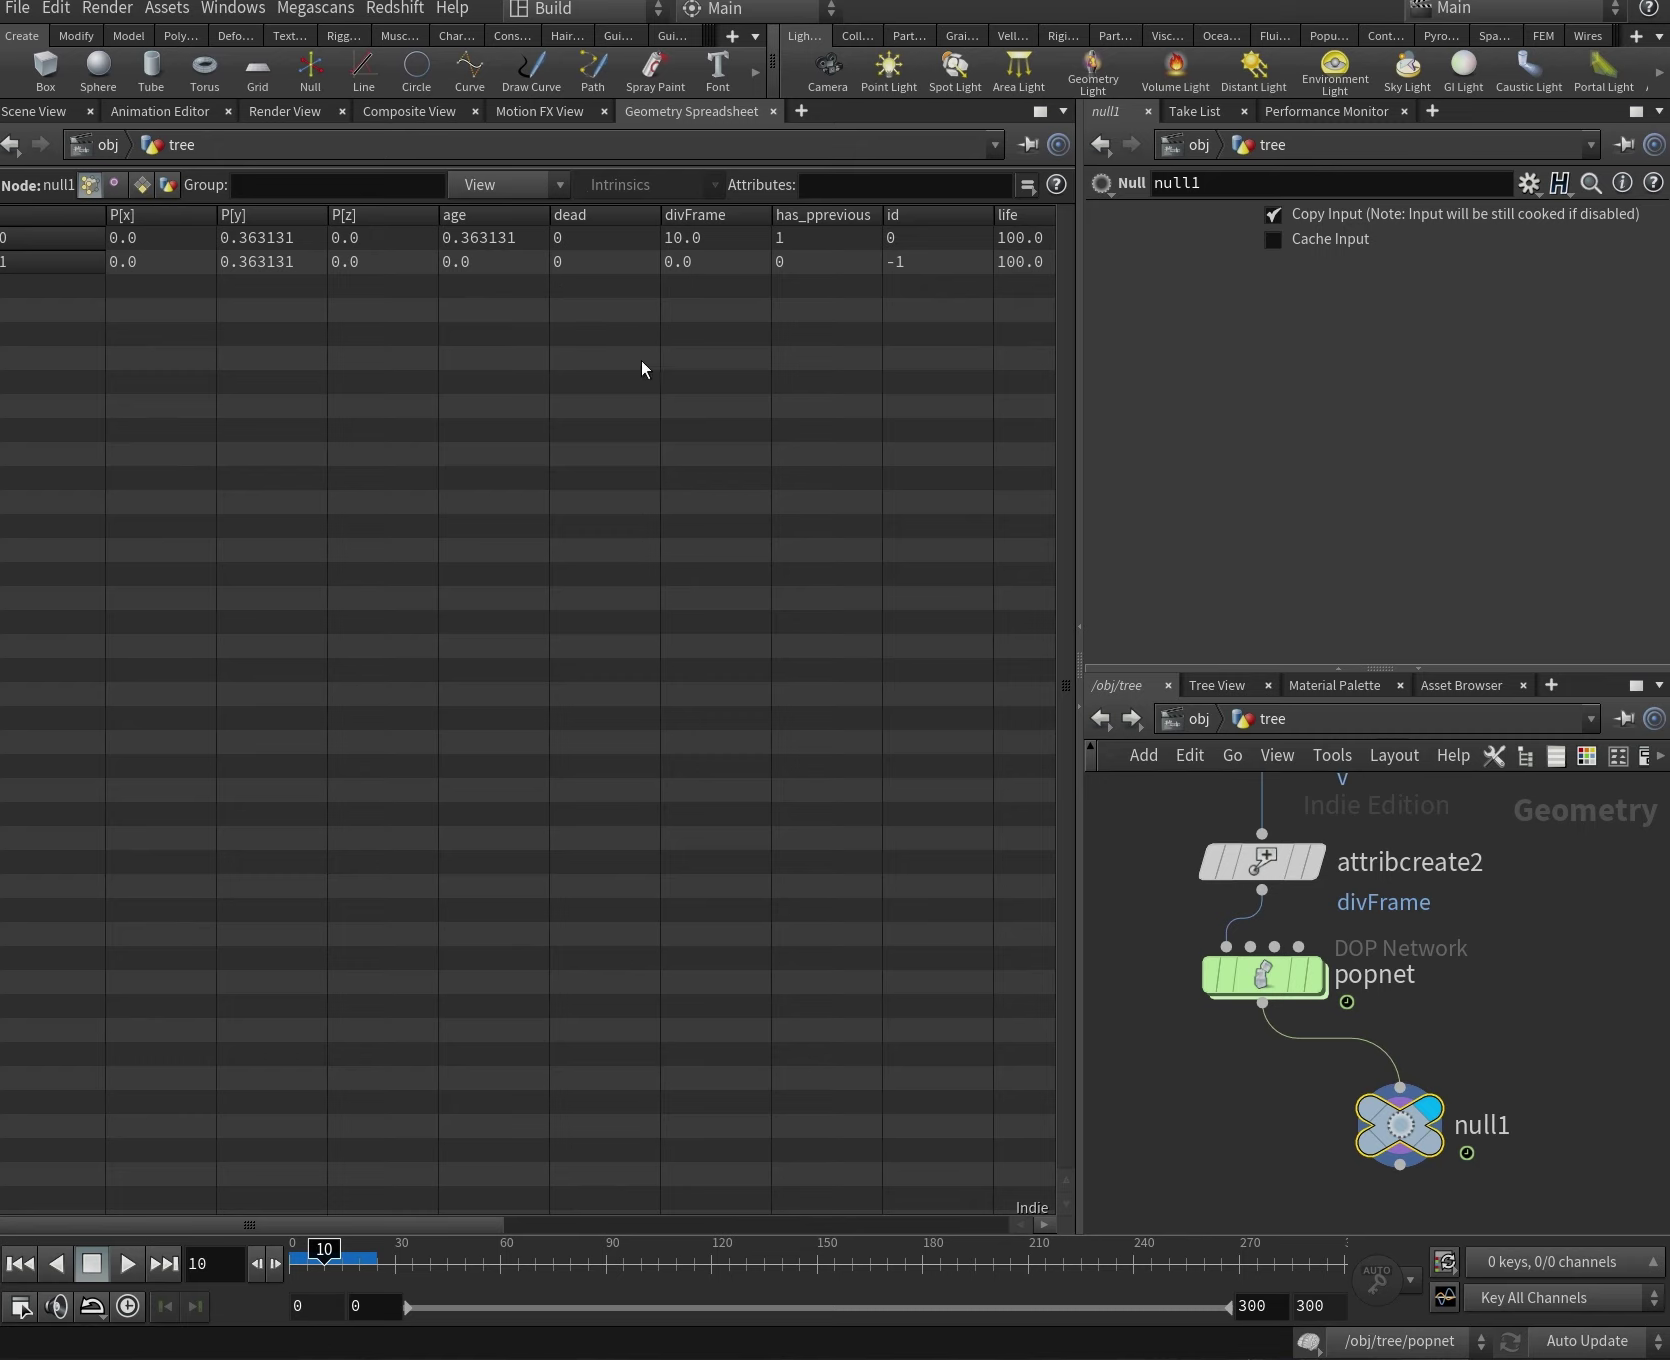
click(1102, 719)
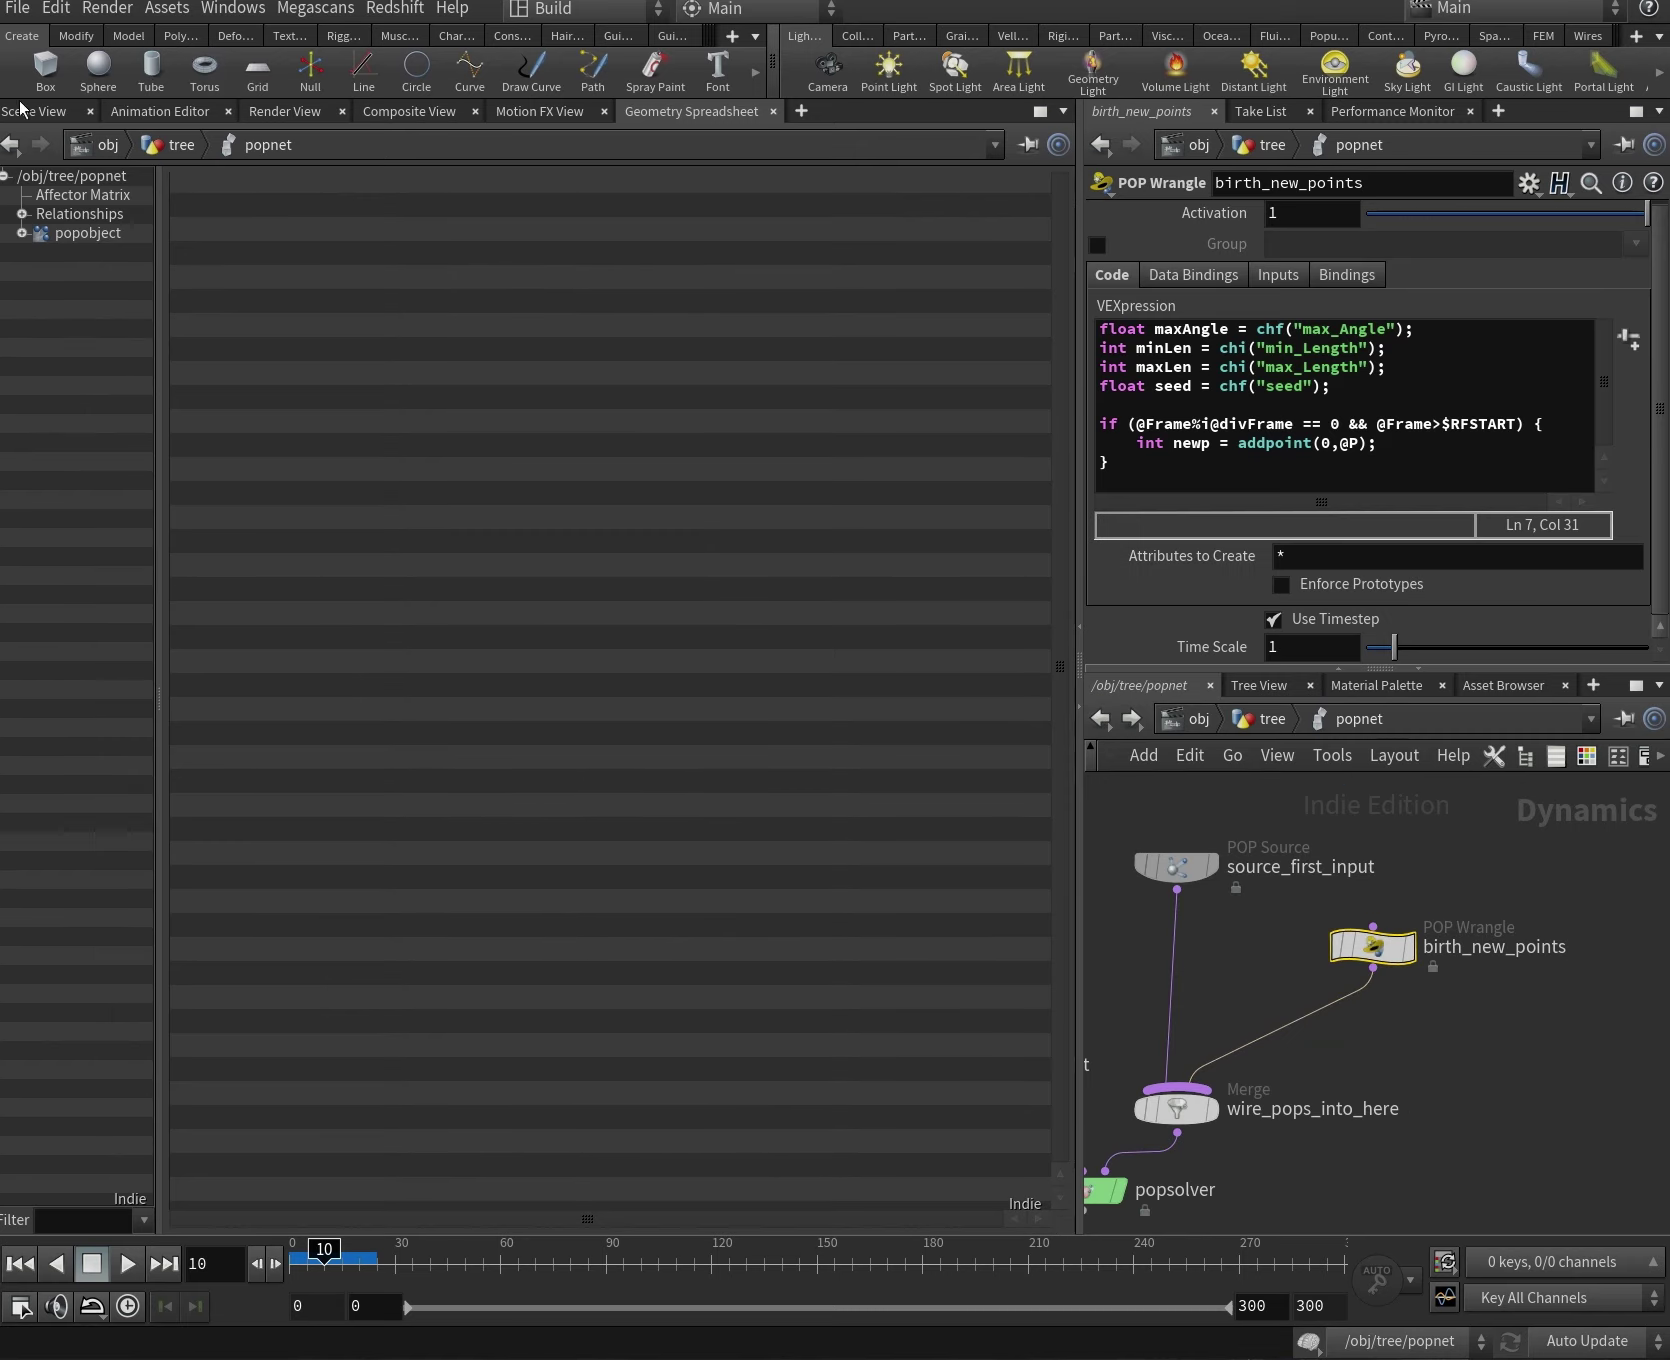
Add setpointattrib(0,"divFrame",newp,10); after the addpoint line, with the Scene View showing.
click(28, 112)
click(1450, 1030)
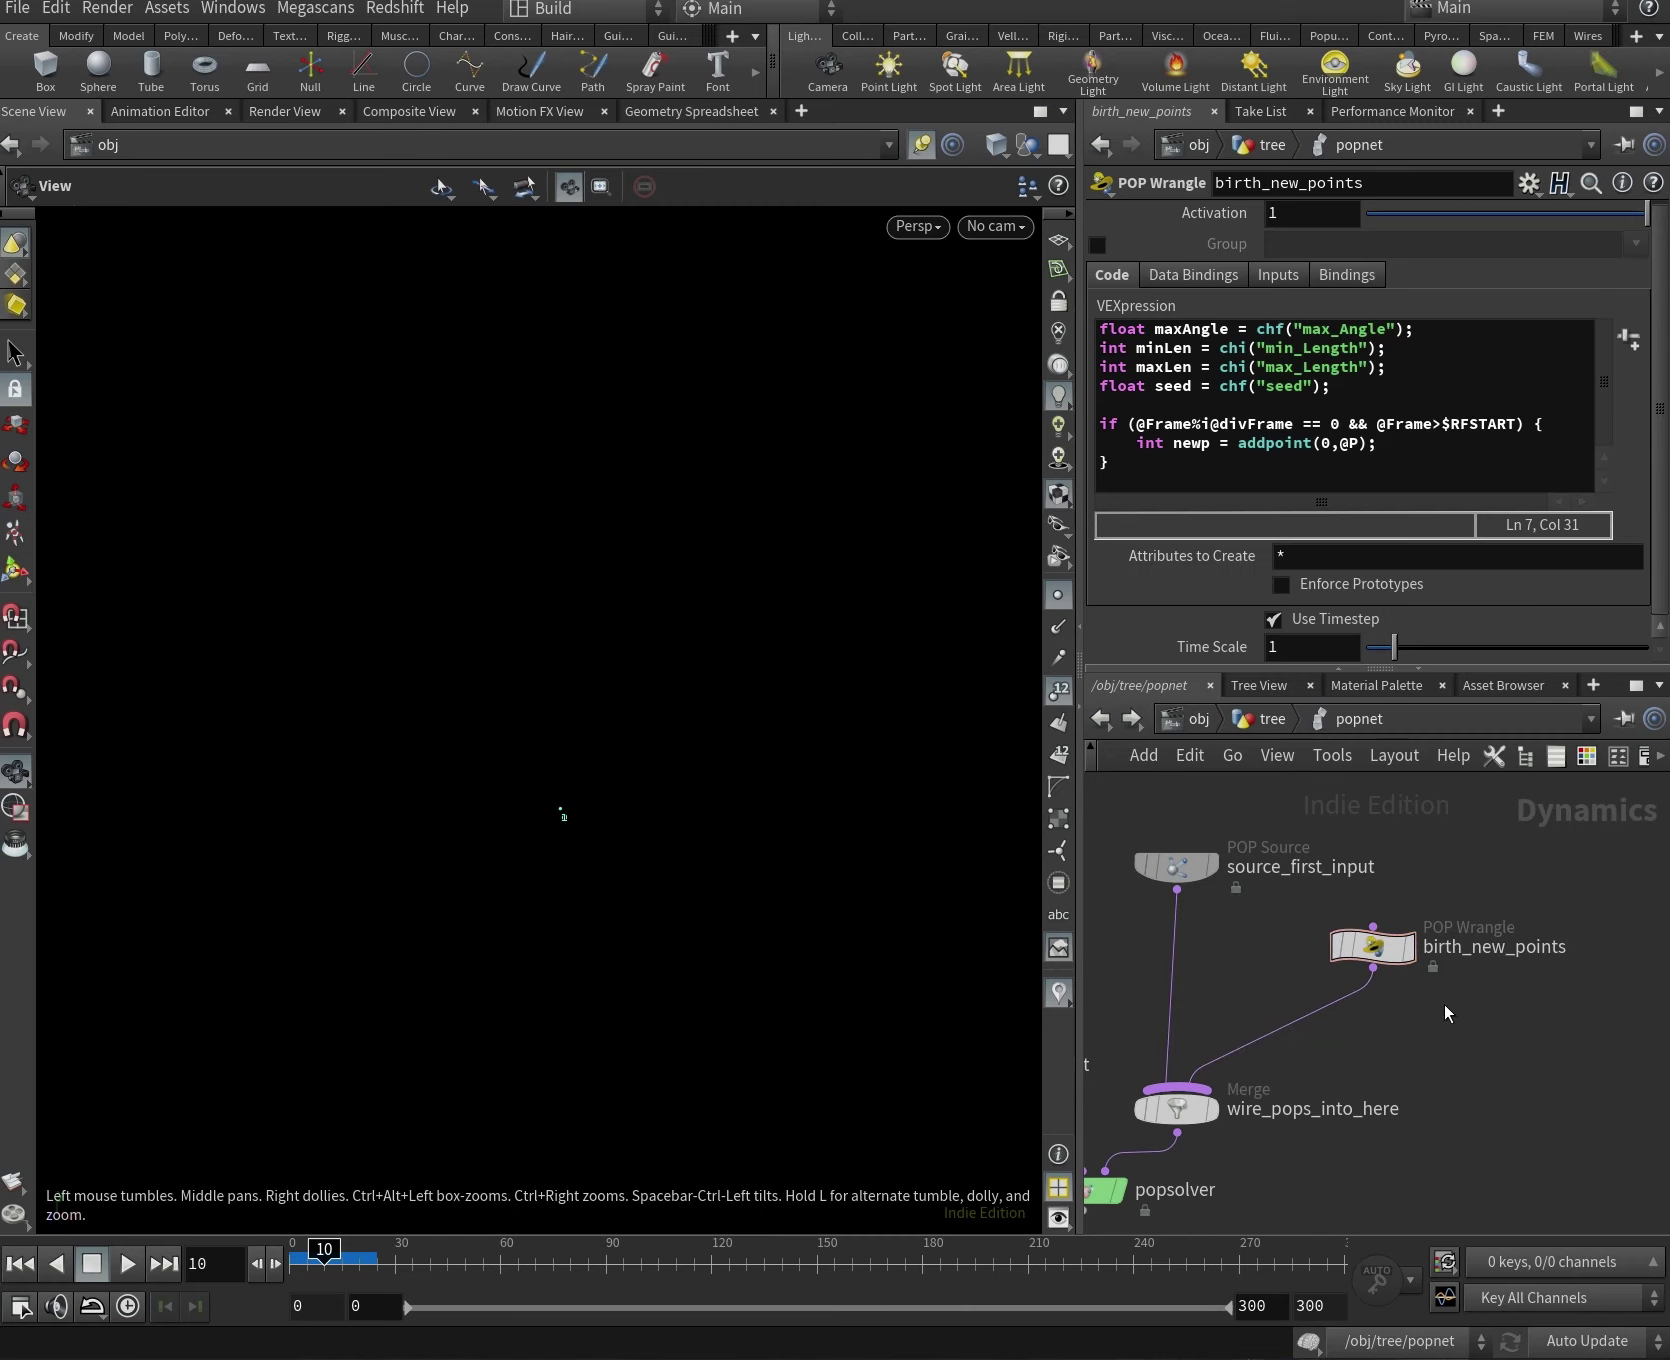
key(Return)
text(setpo)
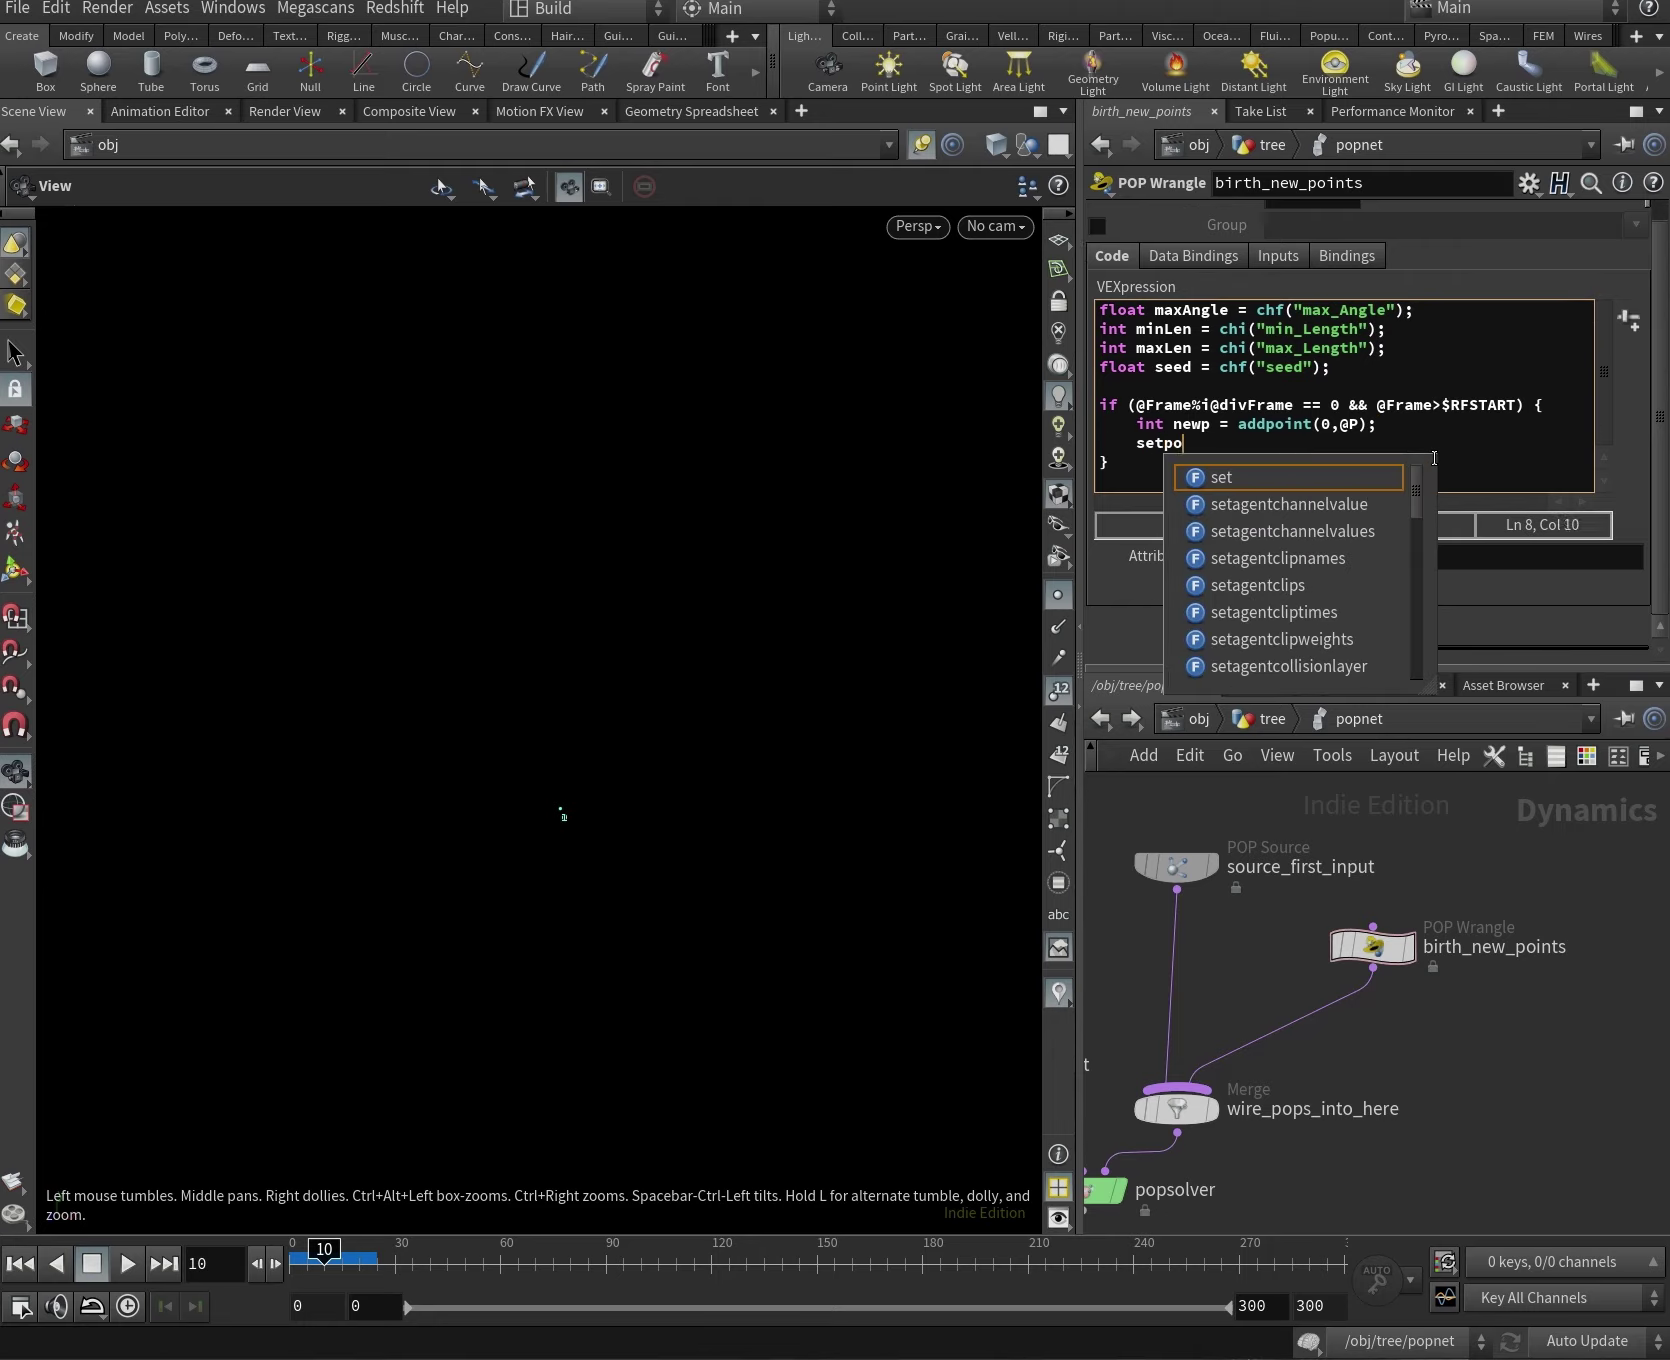
text(intattrib)
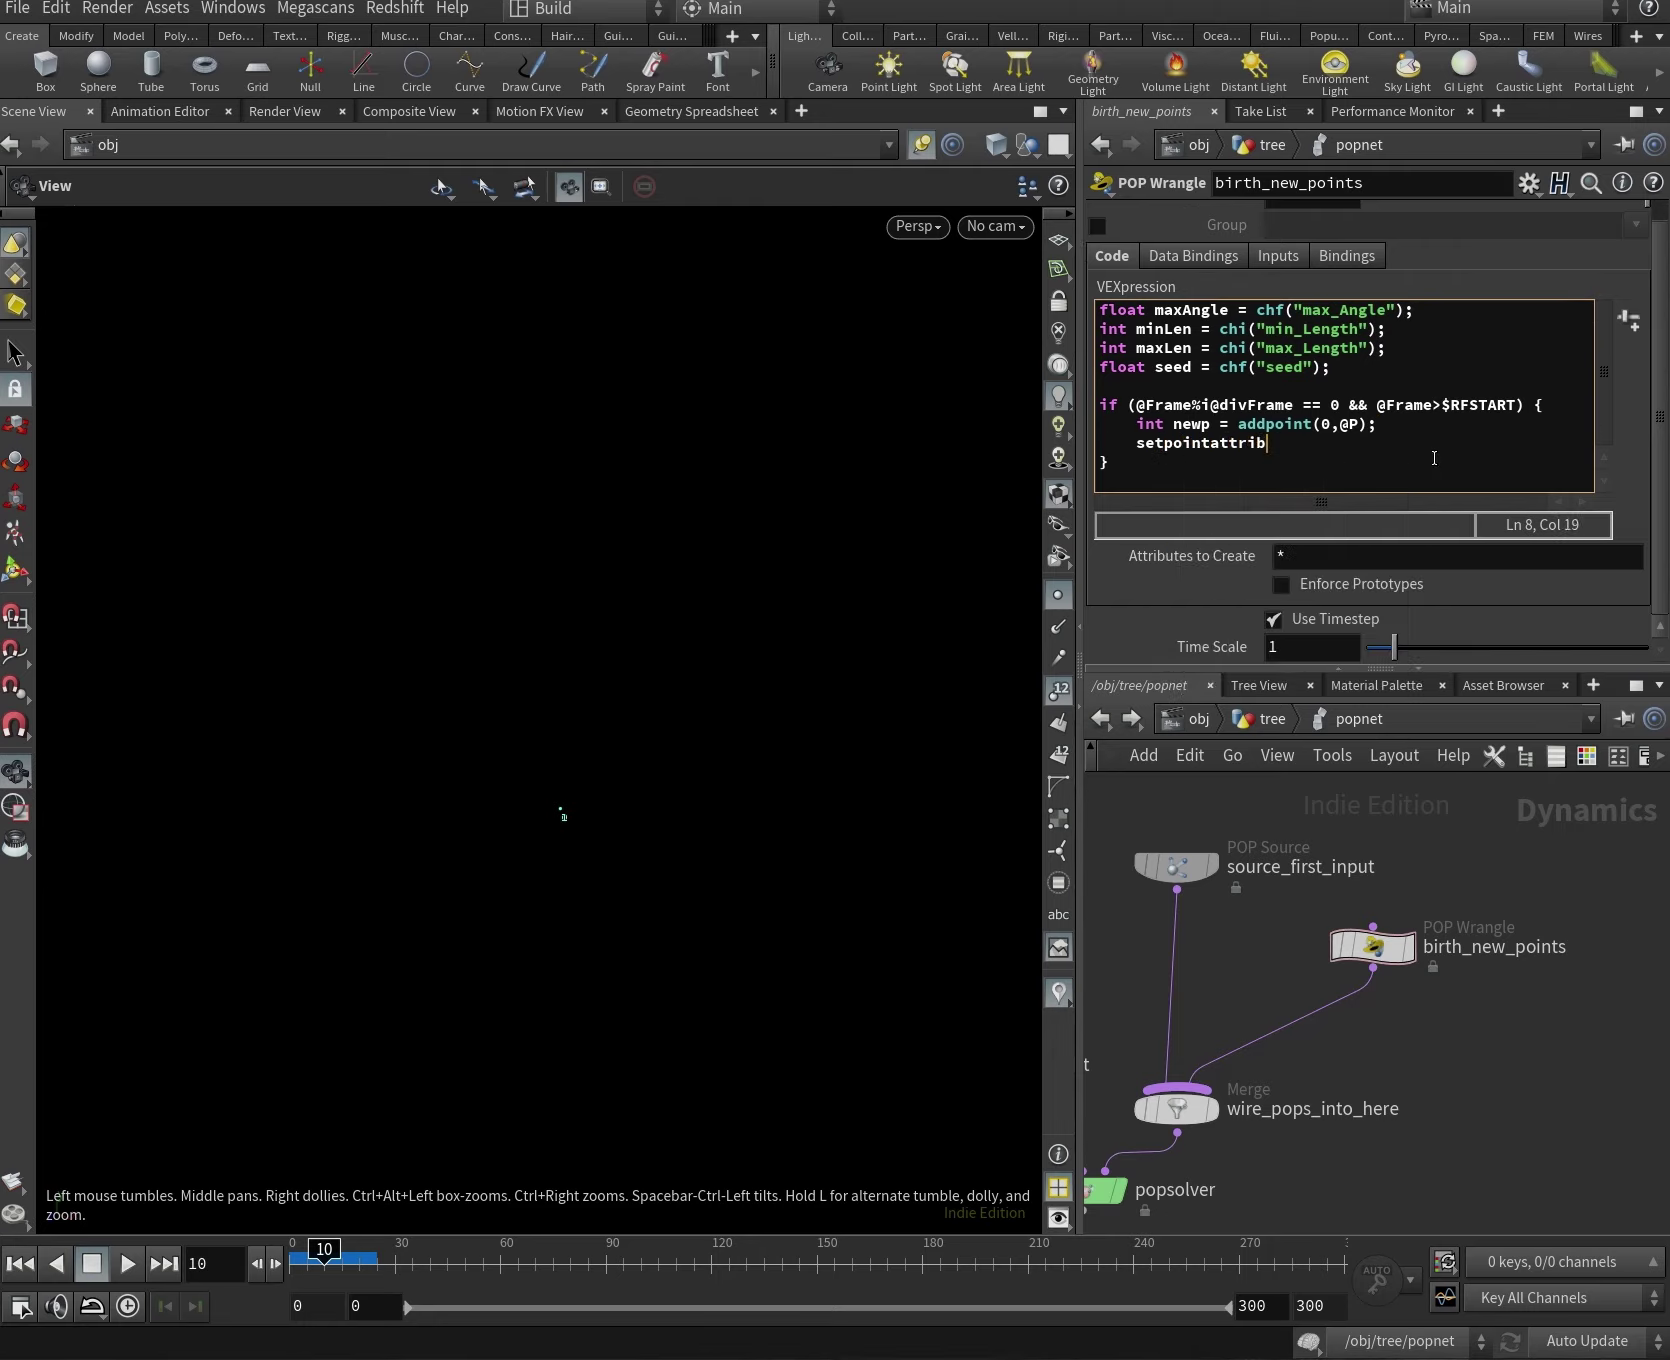
text((0,)
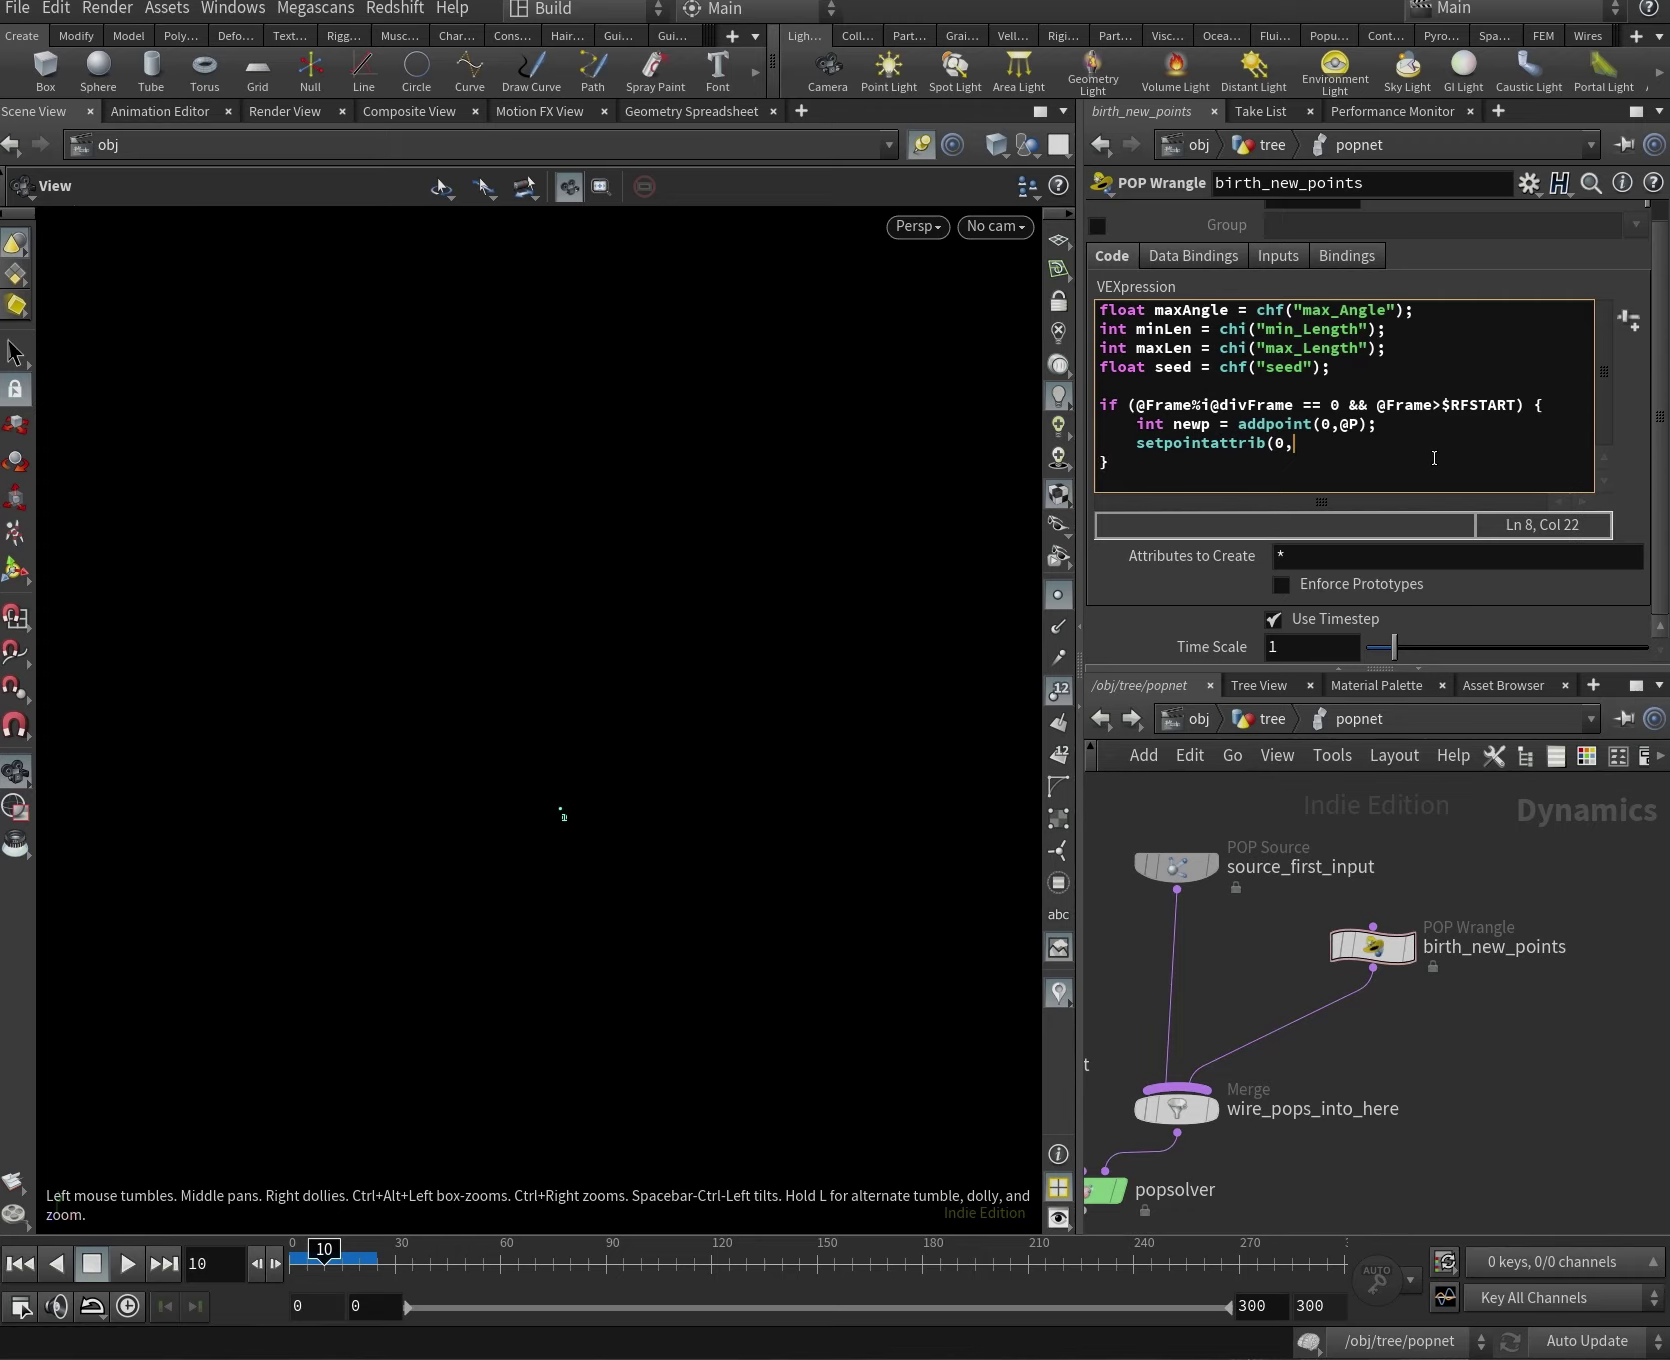
text("div)
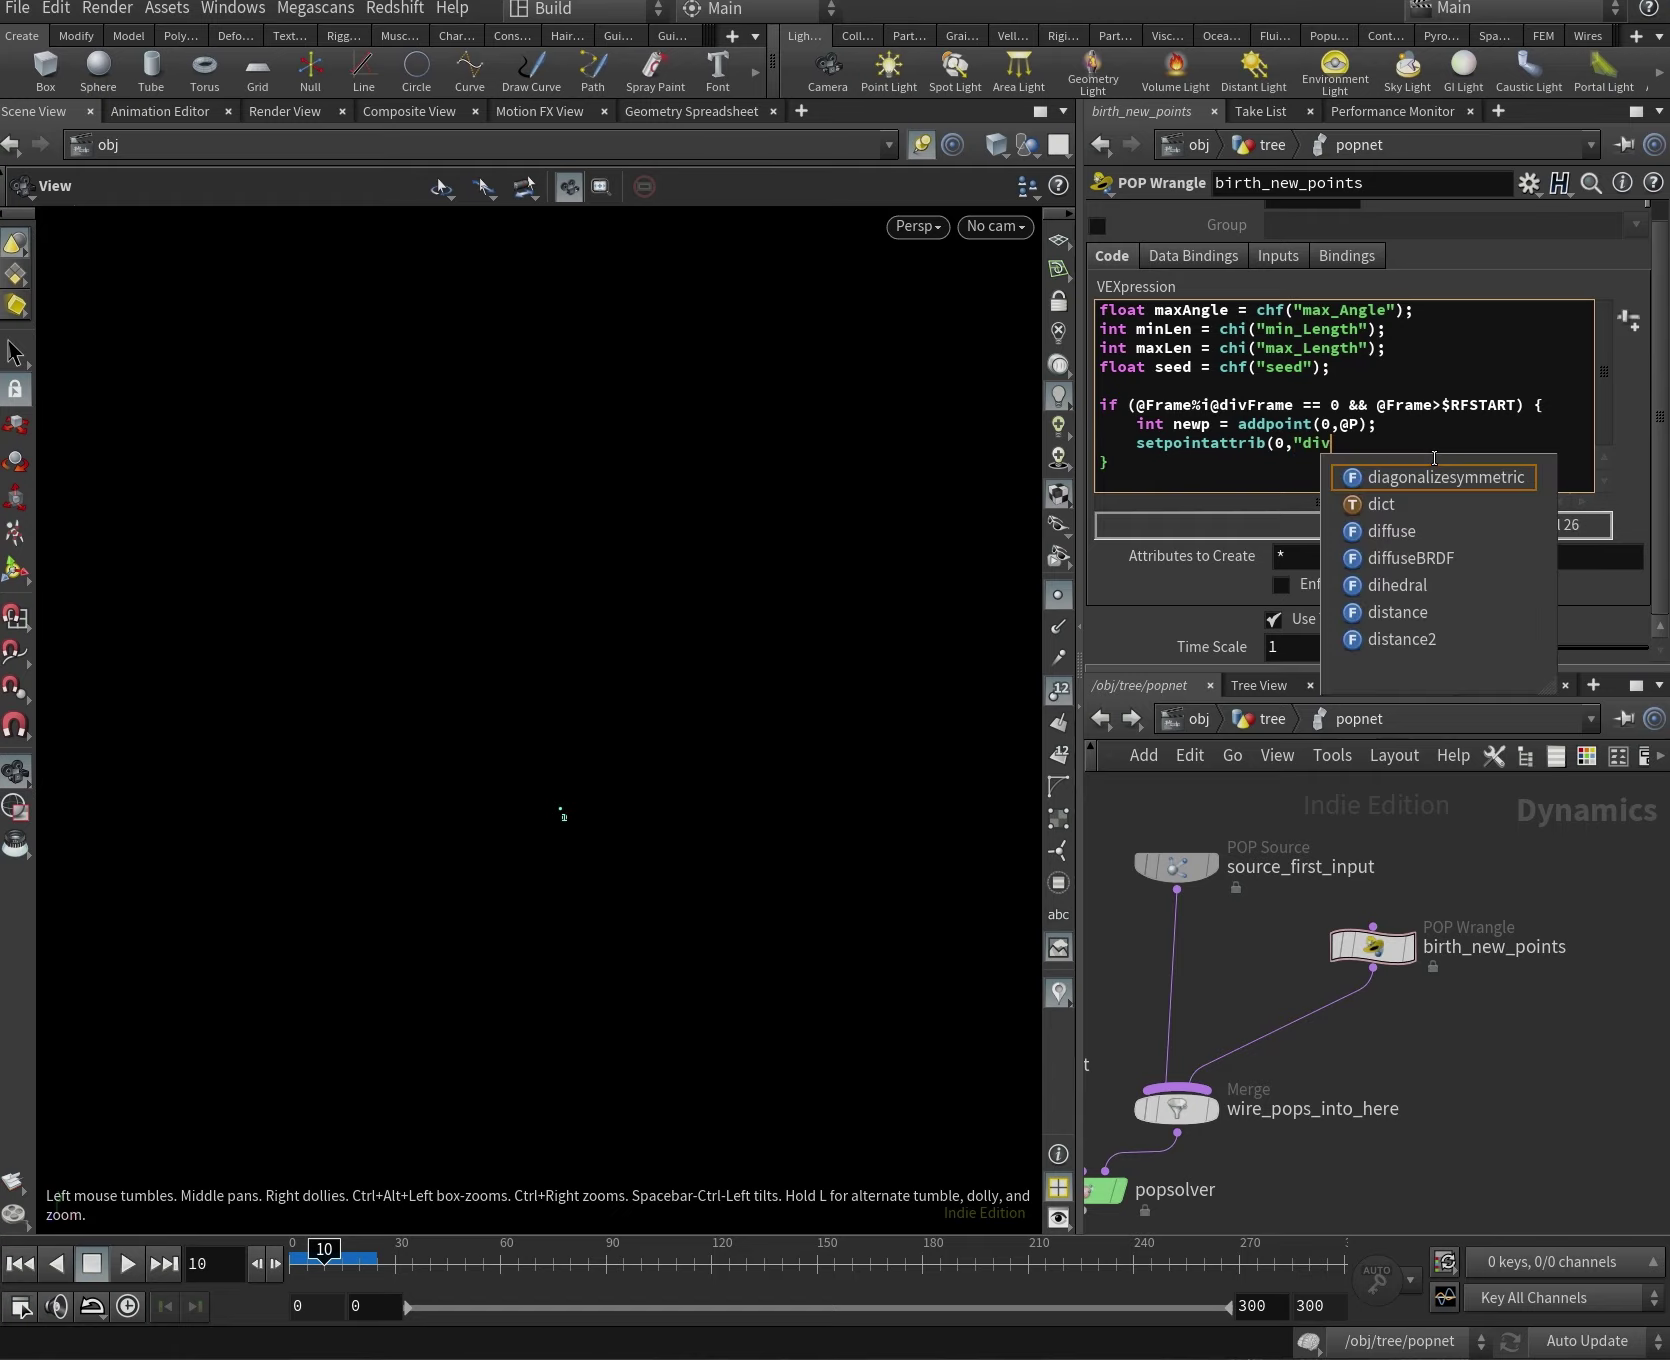
text(Frame",newp)
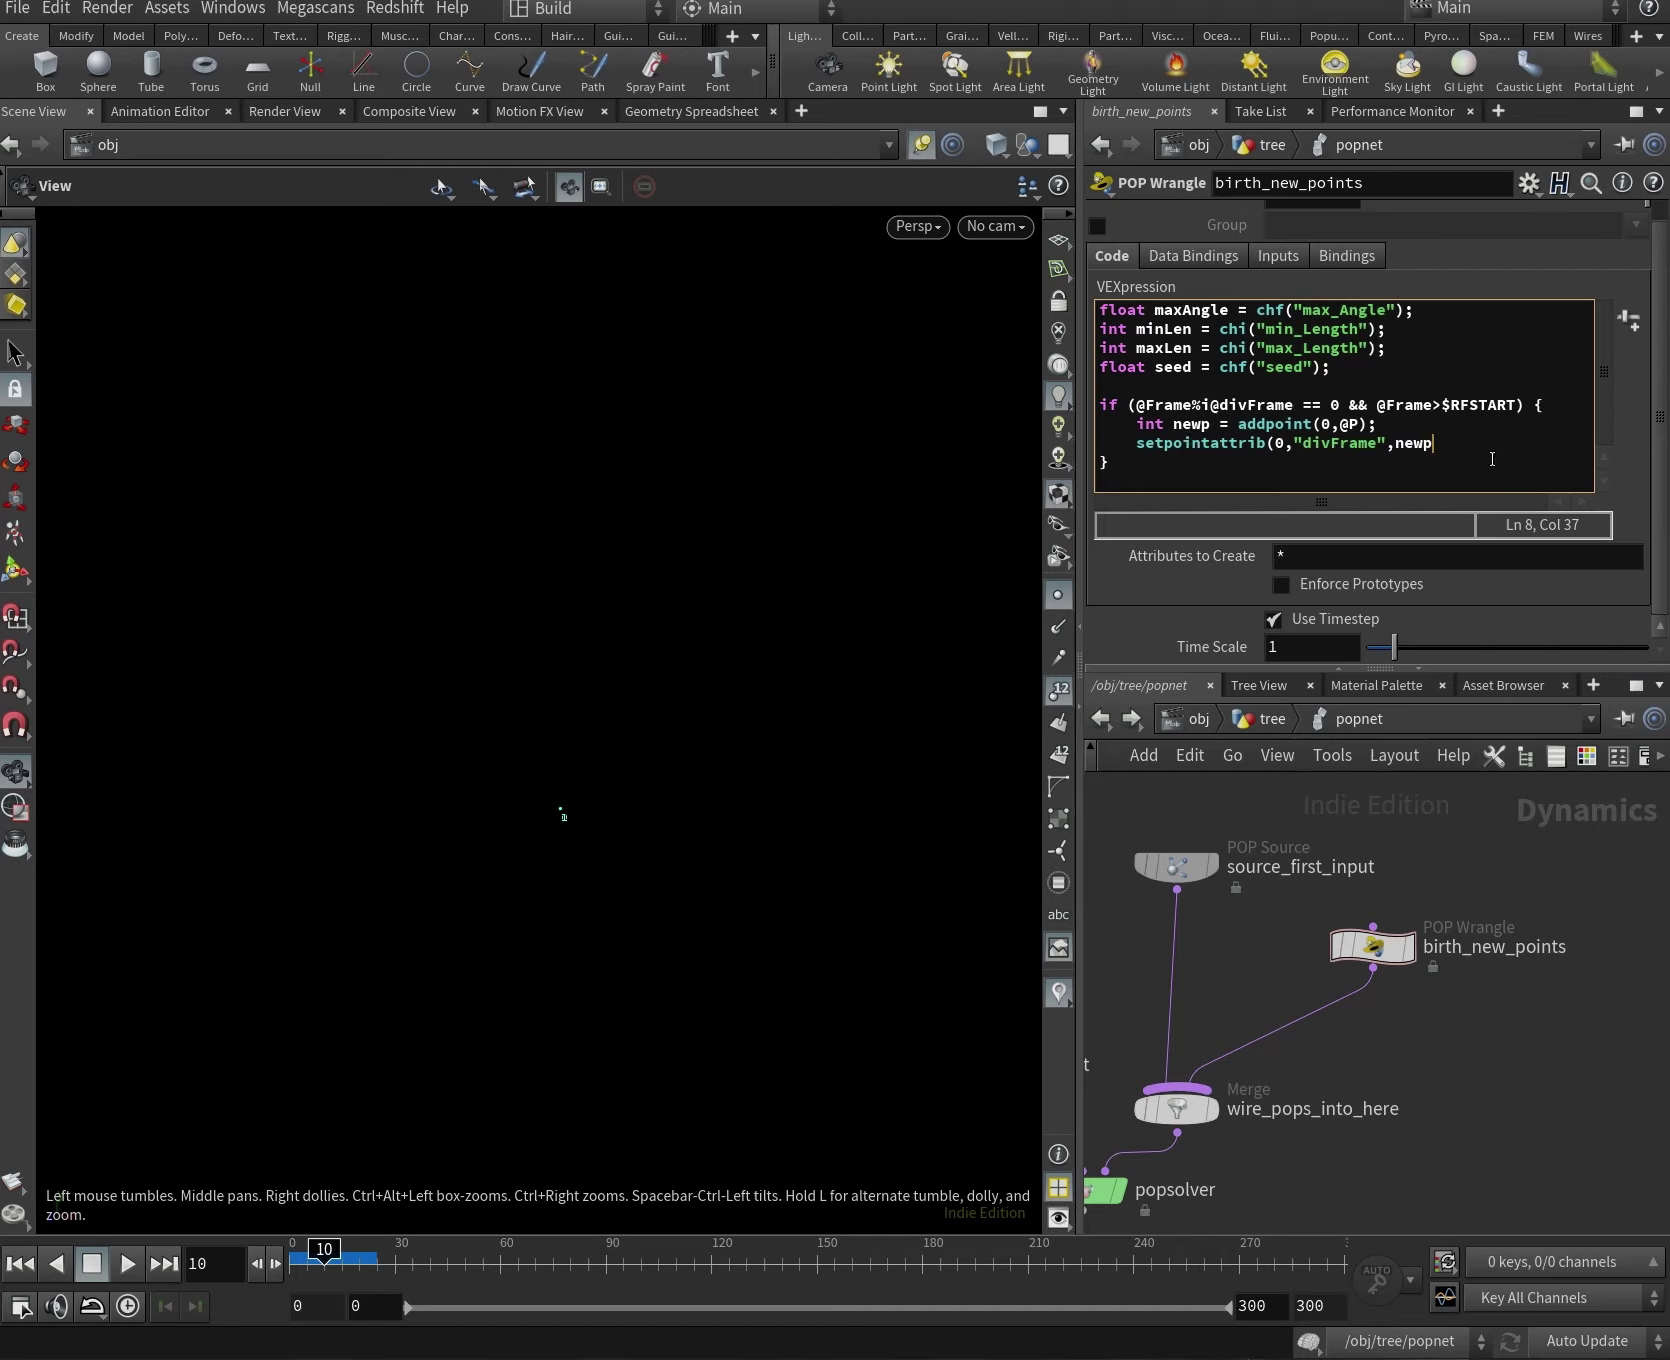
text(,)
text(10);)
click(296, 1264)
mouse_move(321, 1264)
mouse_down()
mouse_move(442, 1258)
mouse_move(261, 1282)
mouse_move(540, 1262)
mouse_move(328, 1262)
mouse_move(349, 1262)
mouse_up()
click(398, 1262)
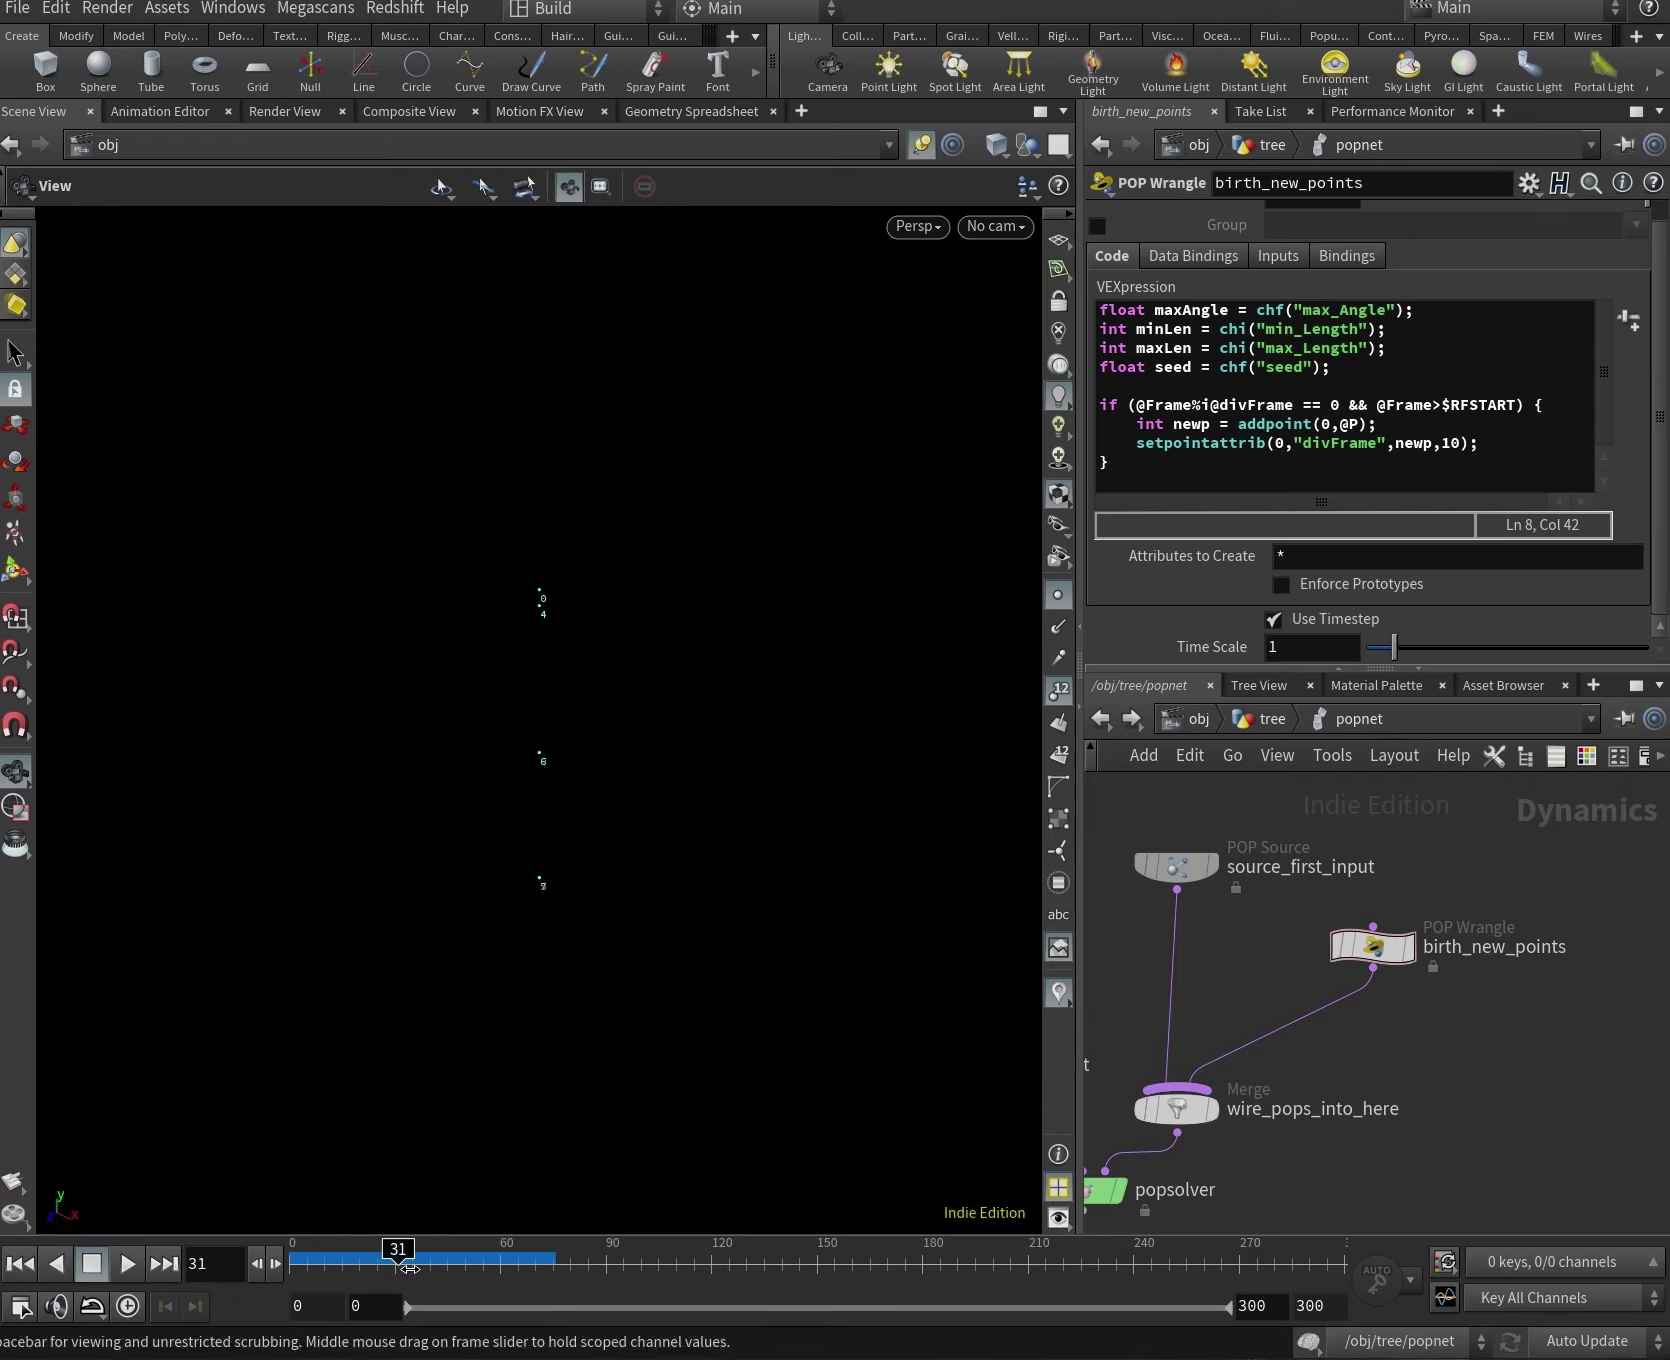
mouse_move(366, 1283)
mouse_down()
mouse_move(515, 1283)
mouse_move(379, 1284)
mouse_move(430, 1285)
mouse_move(397, 1287)
mouse_up()
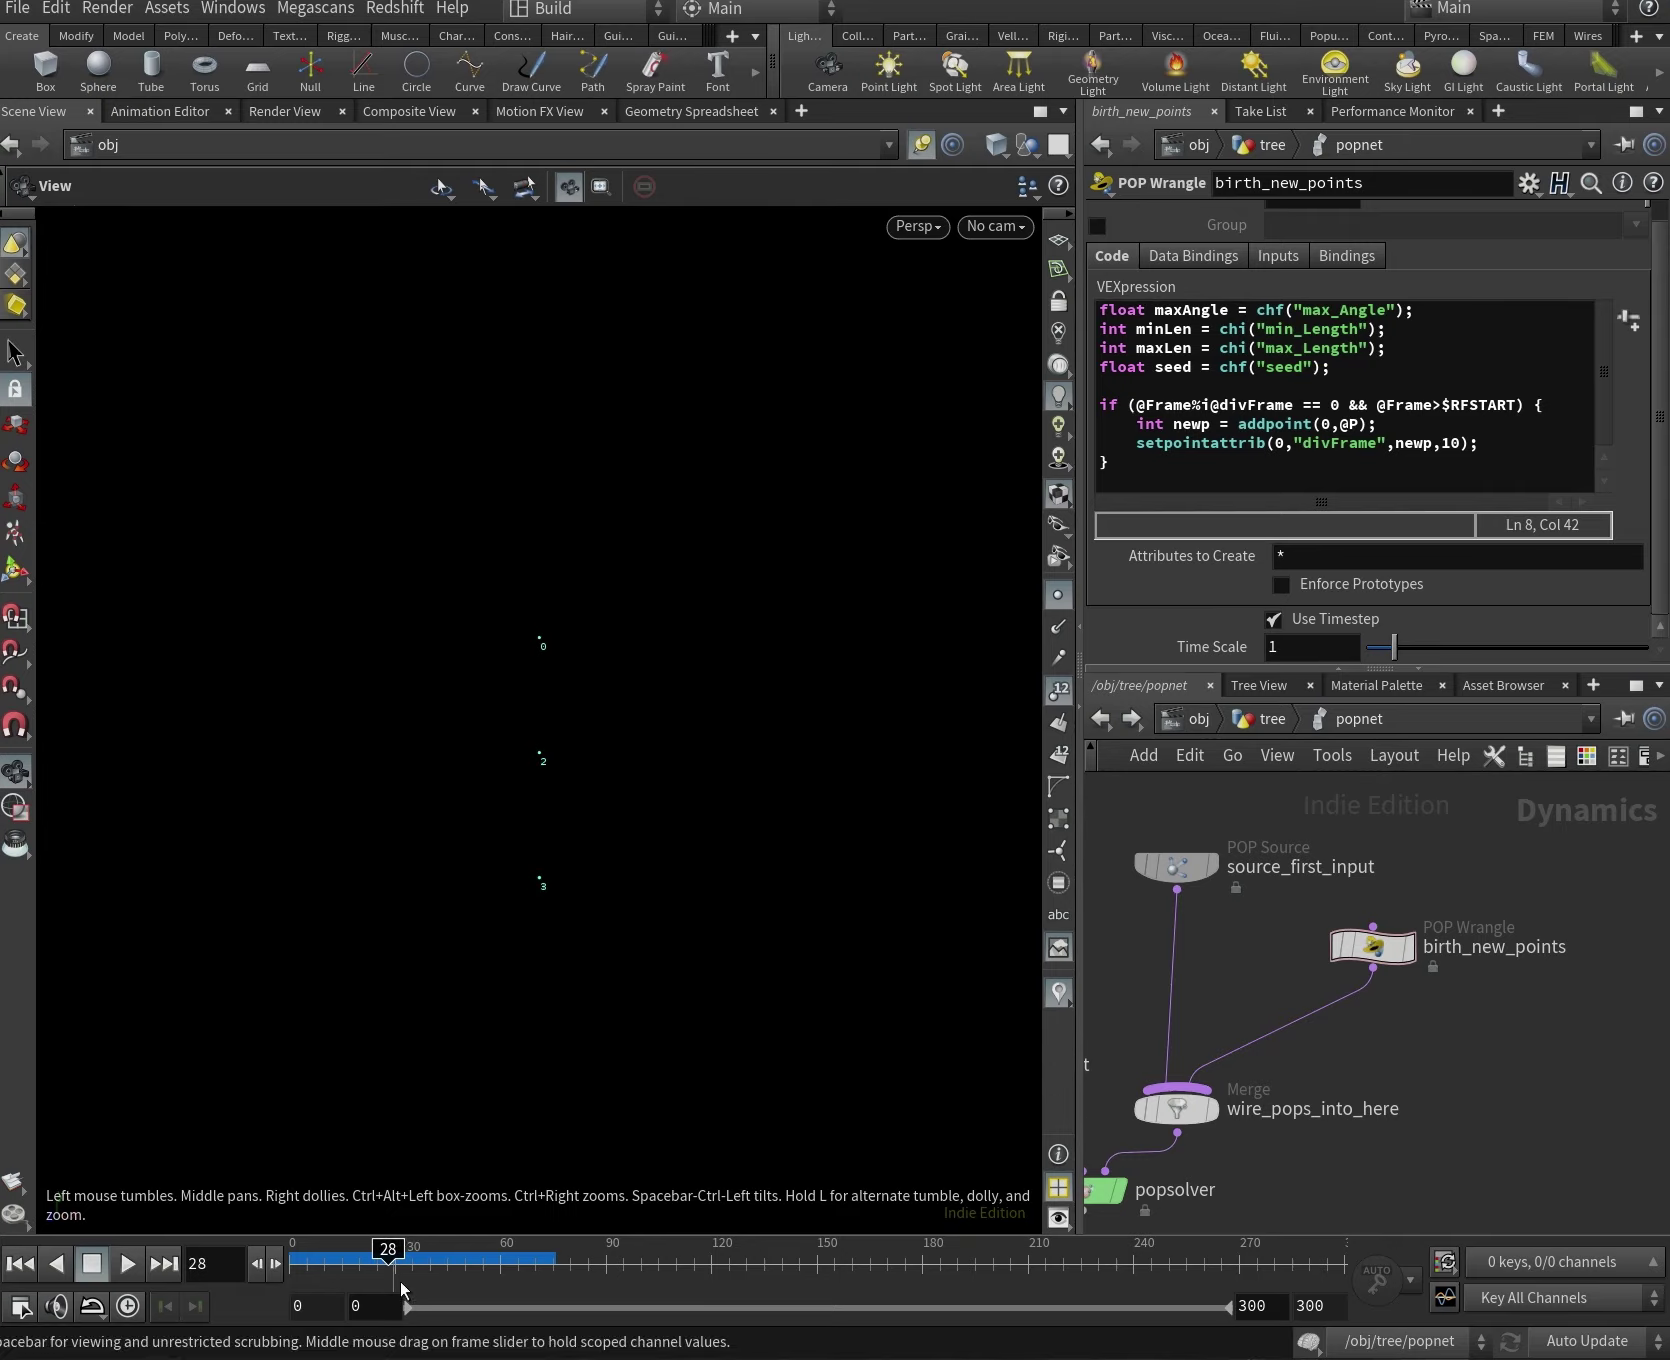
key(alt+Tab)
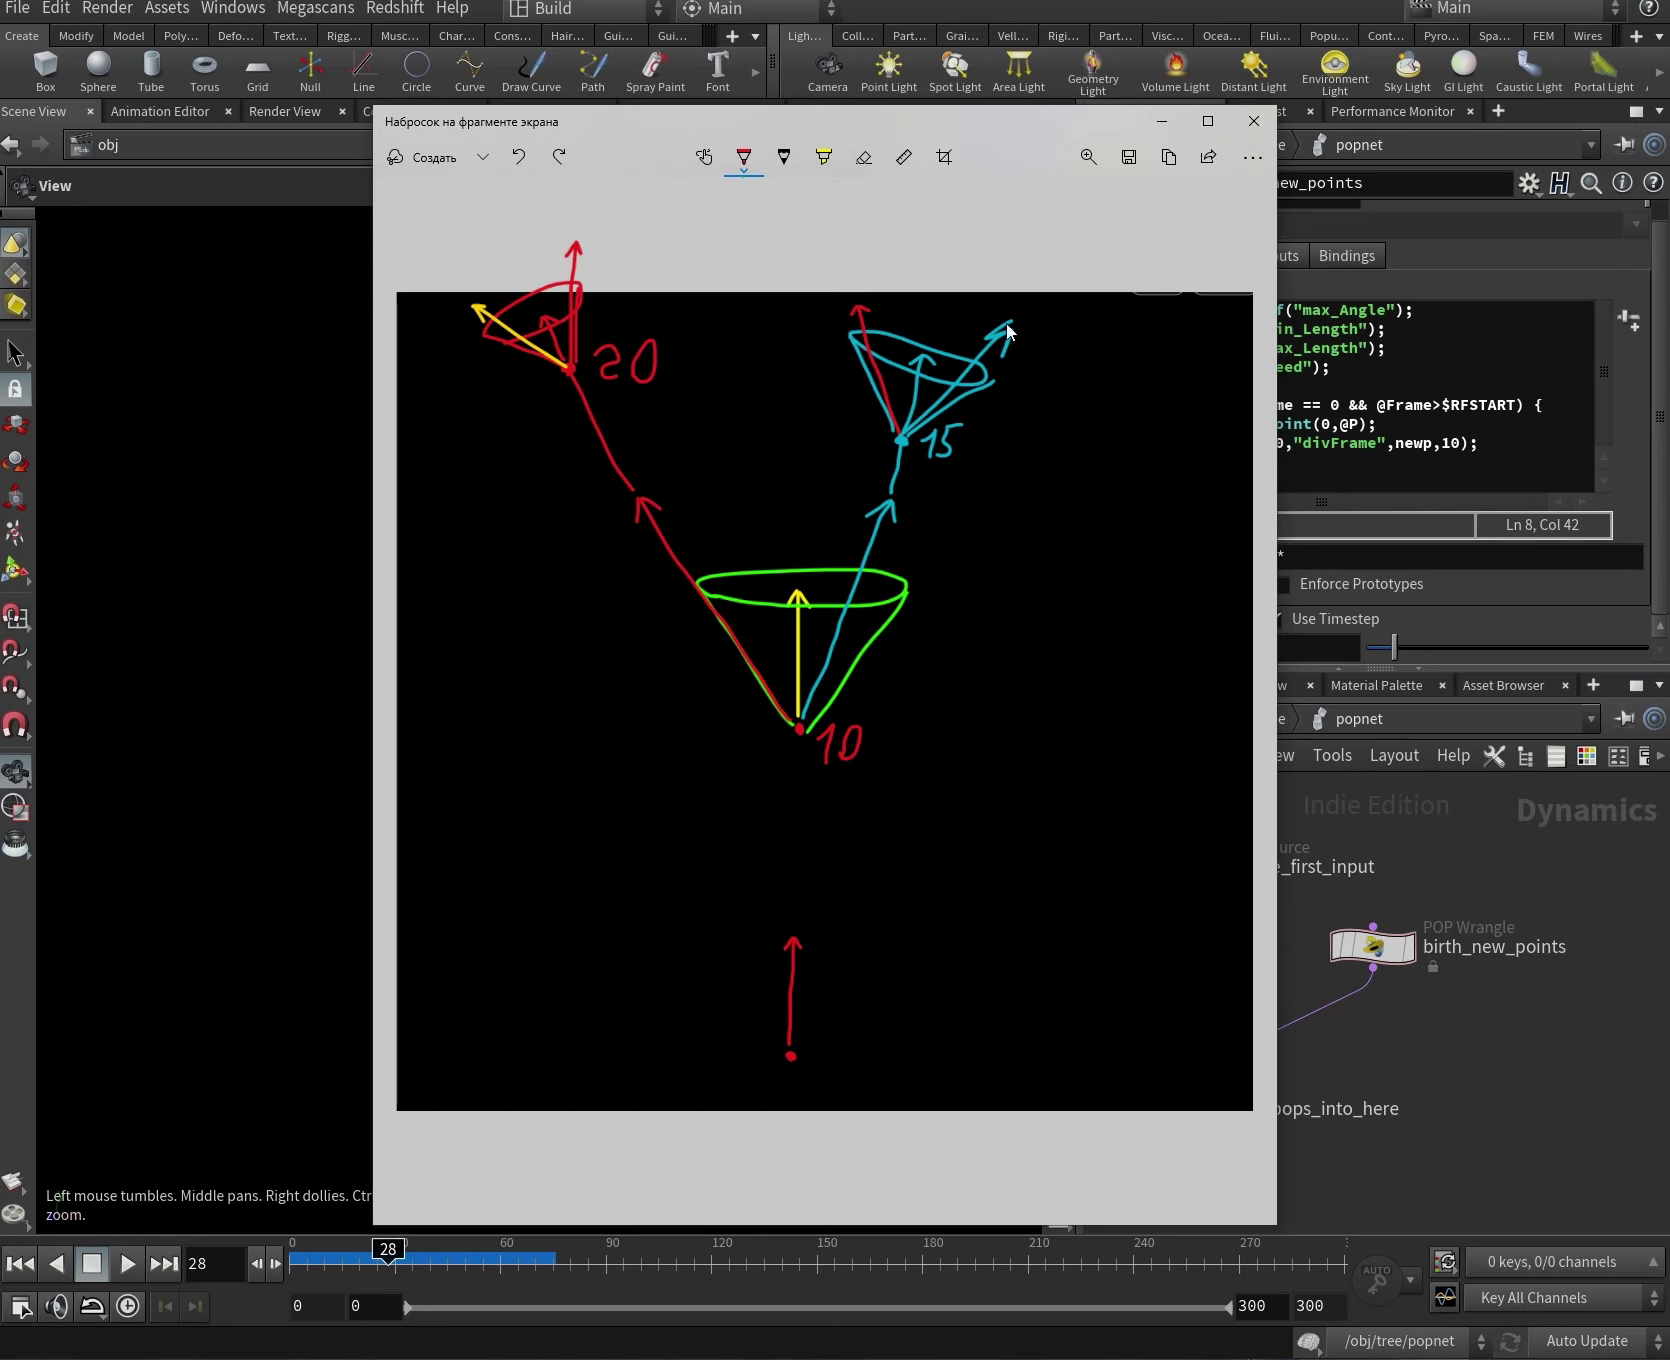
key(alt+Tab)
drag(388, 1264, 349, 1291)
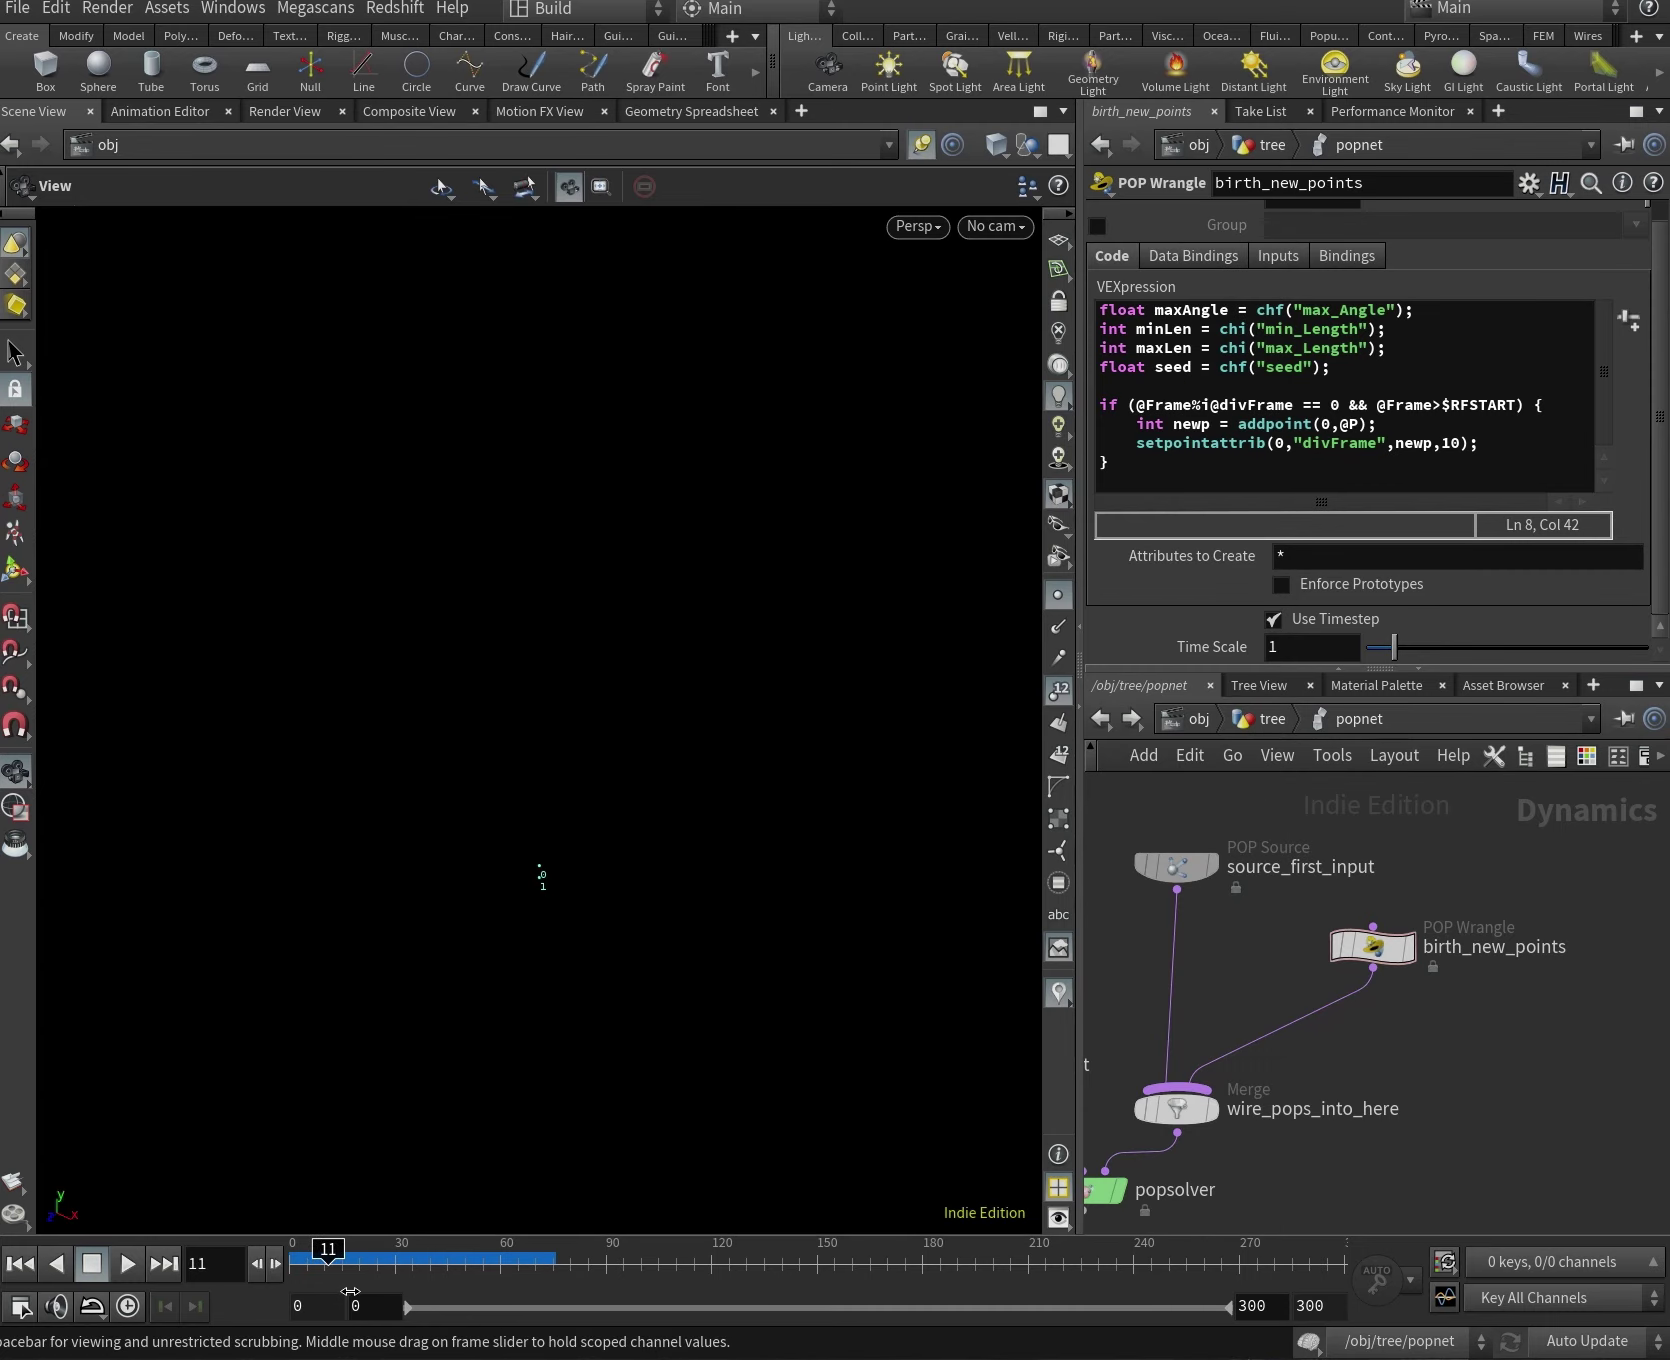
drag(357, 1266, 342, 1287)
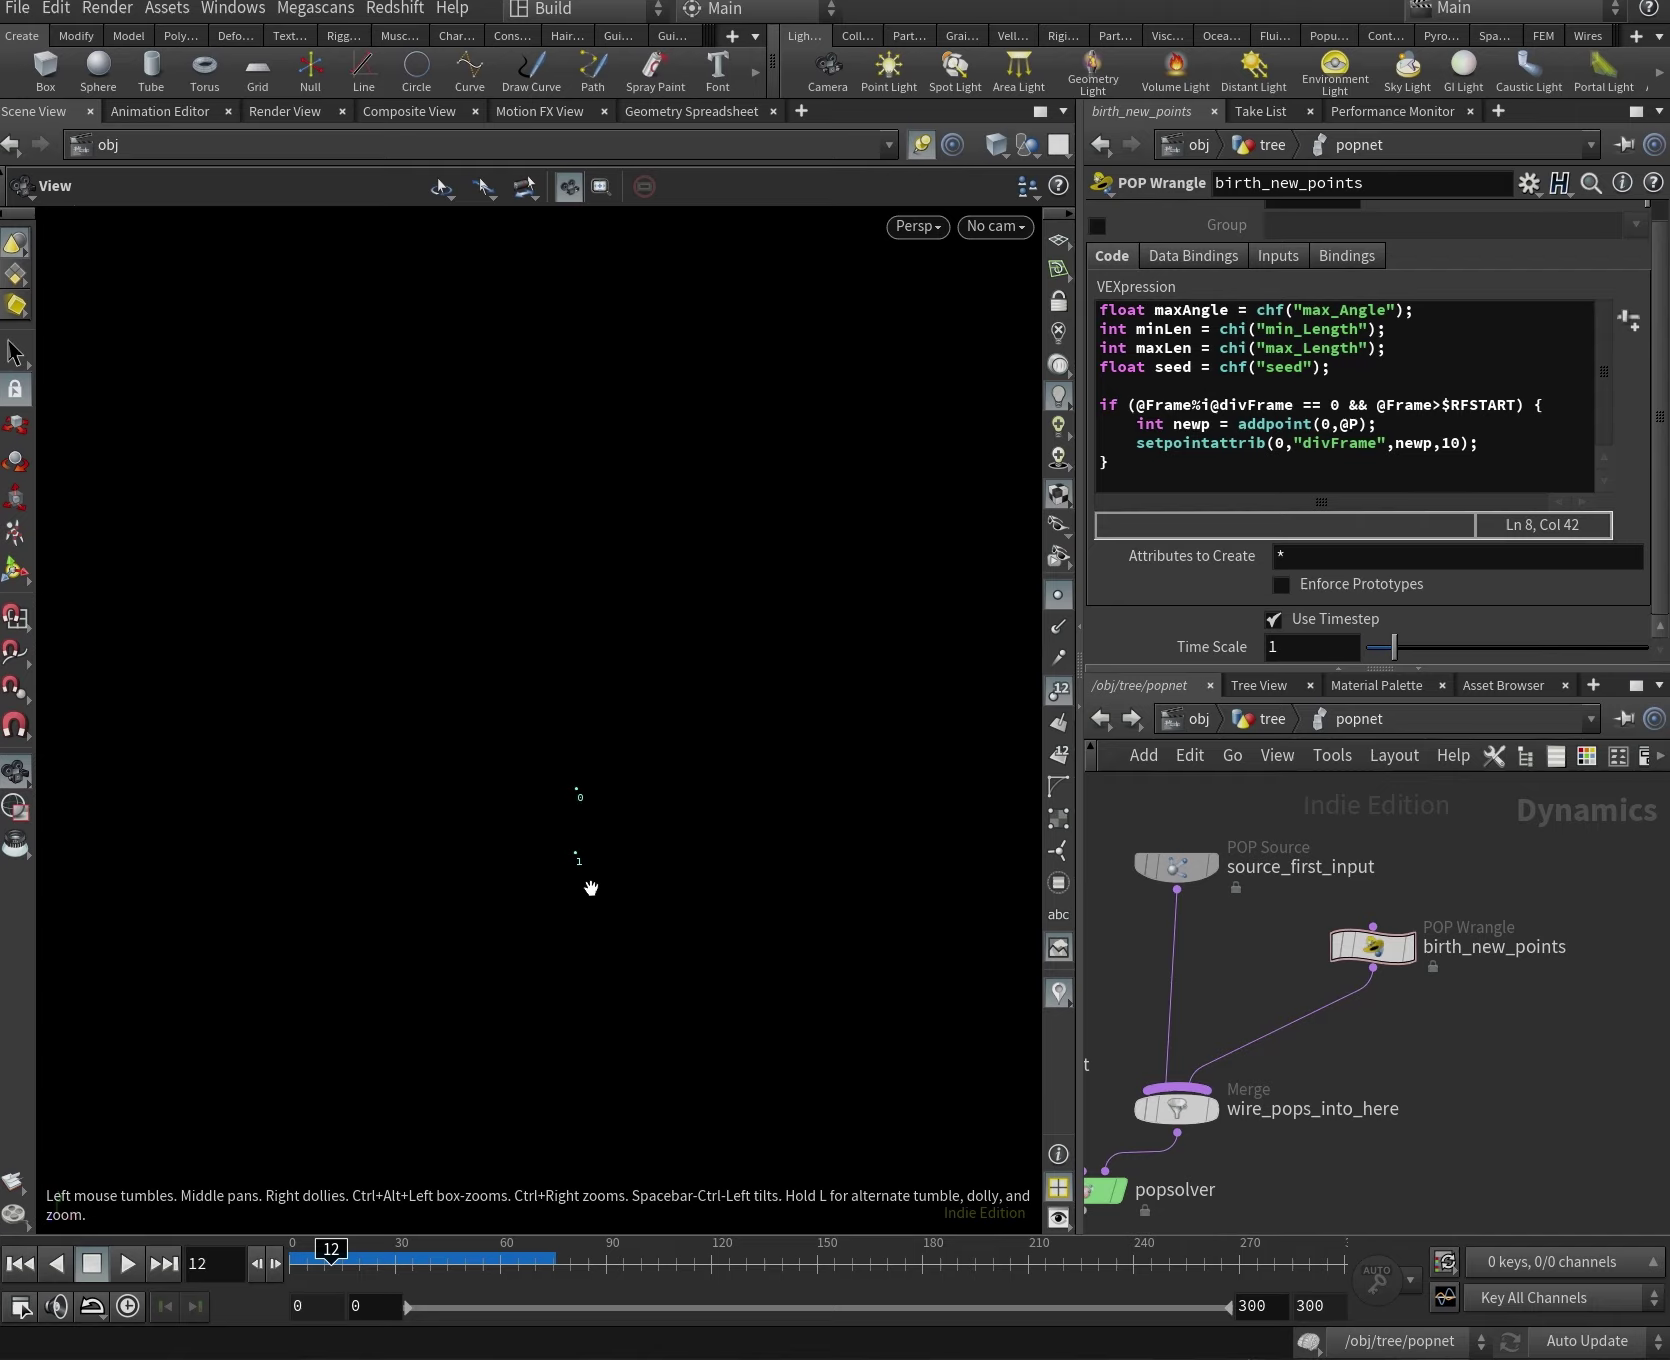
mouse_move(368, 1263)
mouse_down()
mouse_move(336, 1272)
mouse_move(366, 1273)
mouse_up()
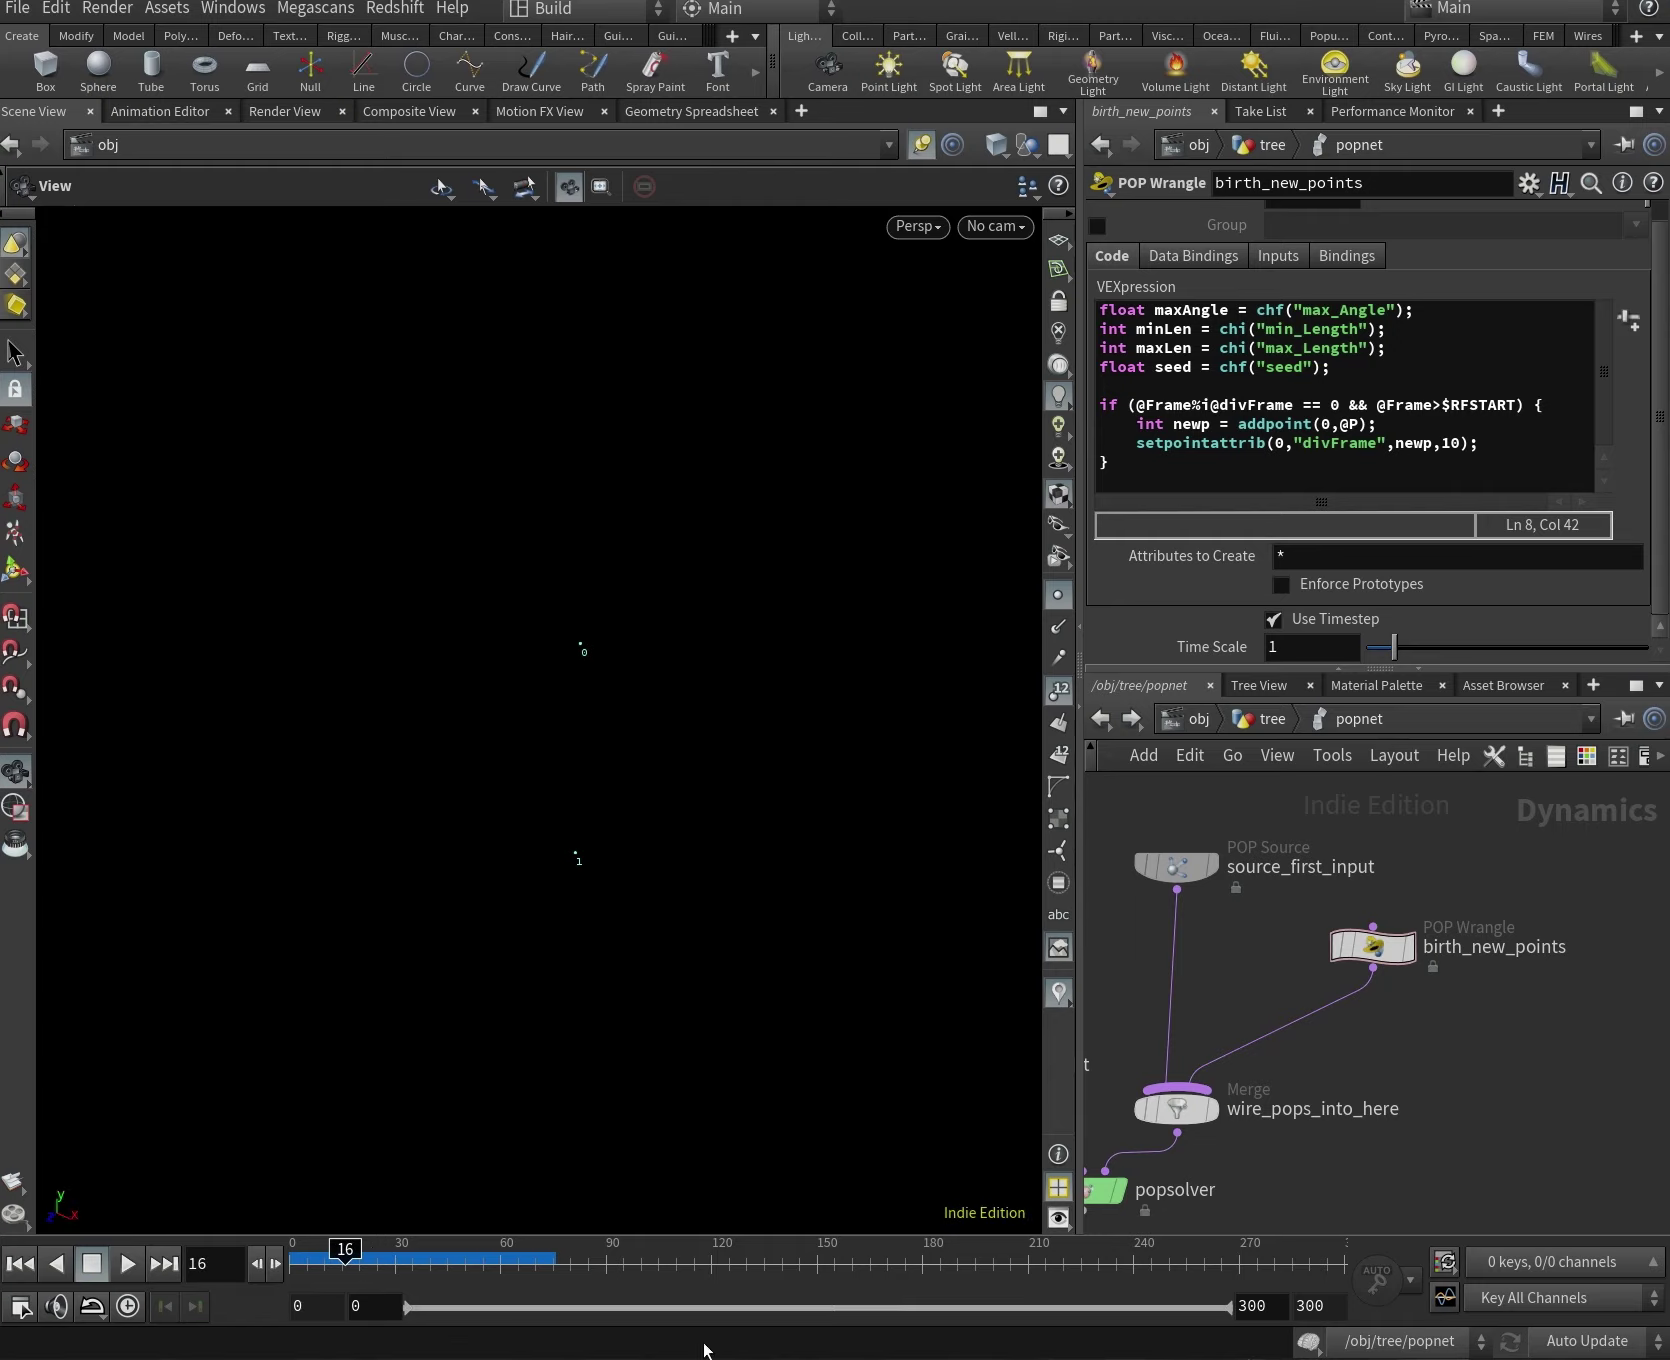
Switch the Snip & Sketch pen colour to yellow.
click(857, 1355)
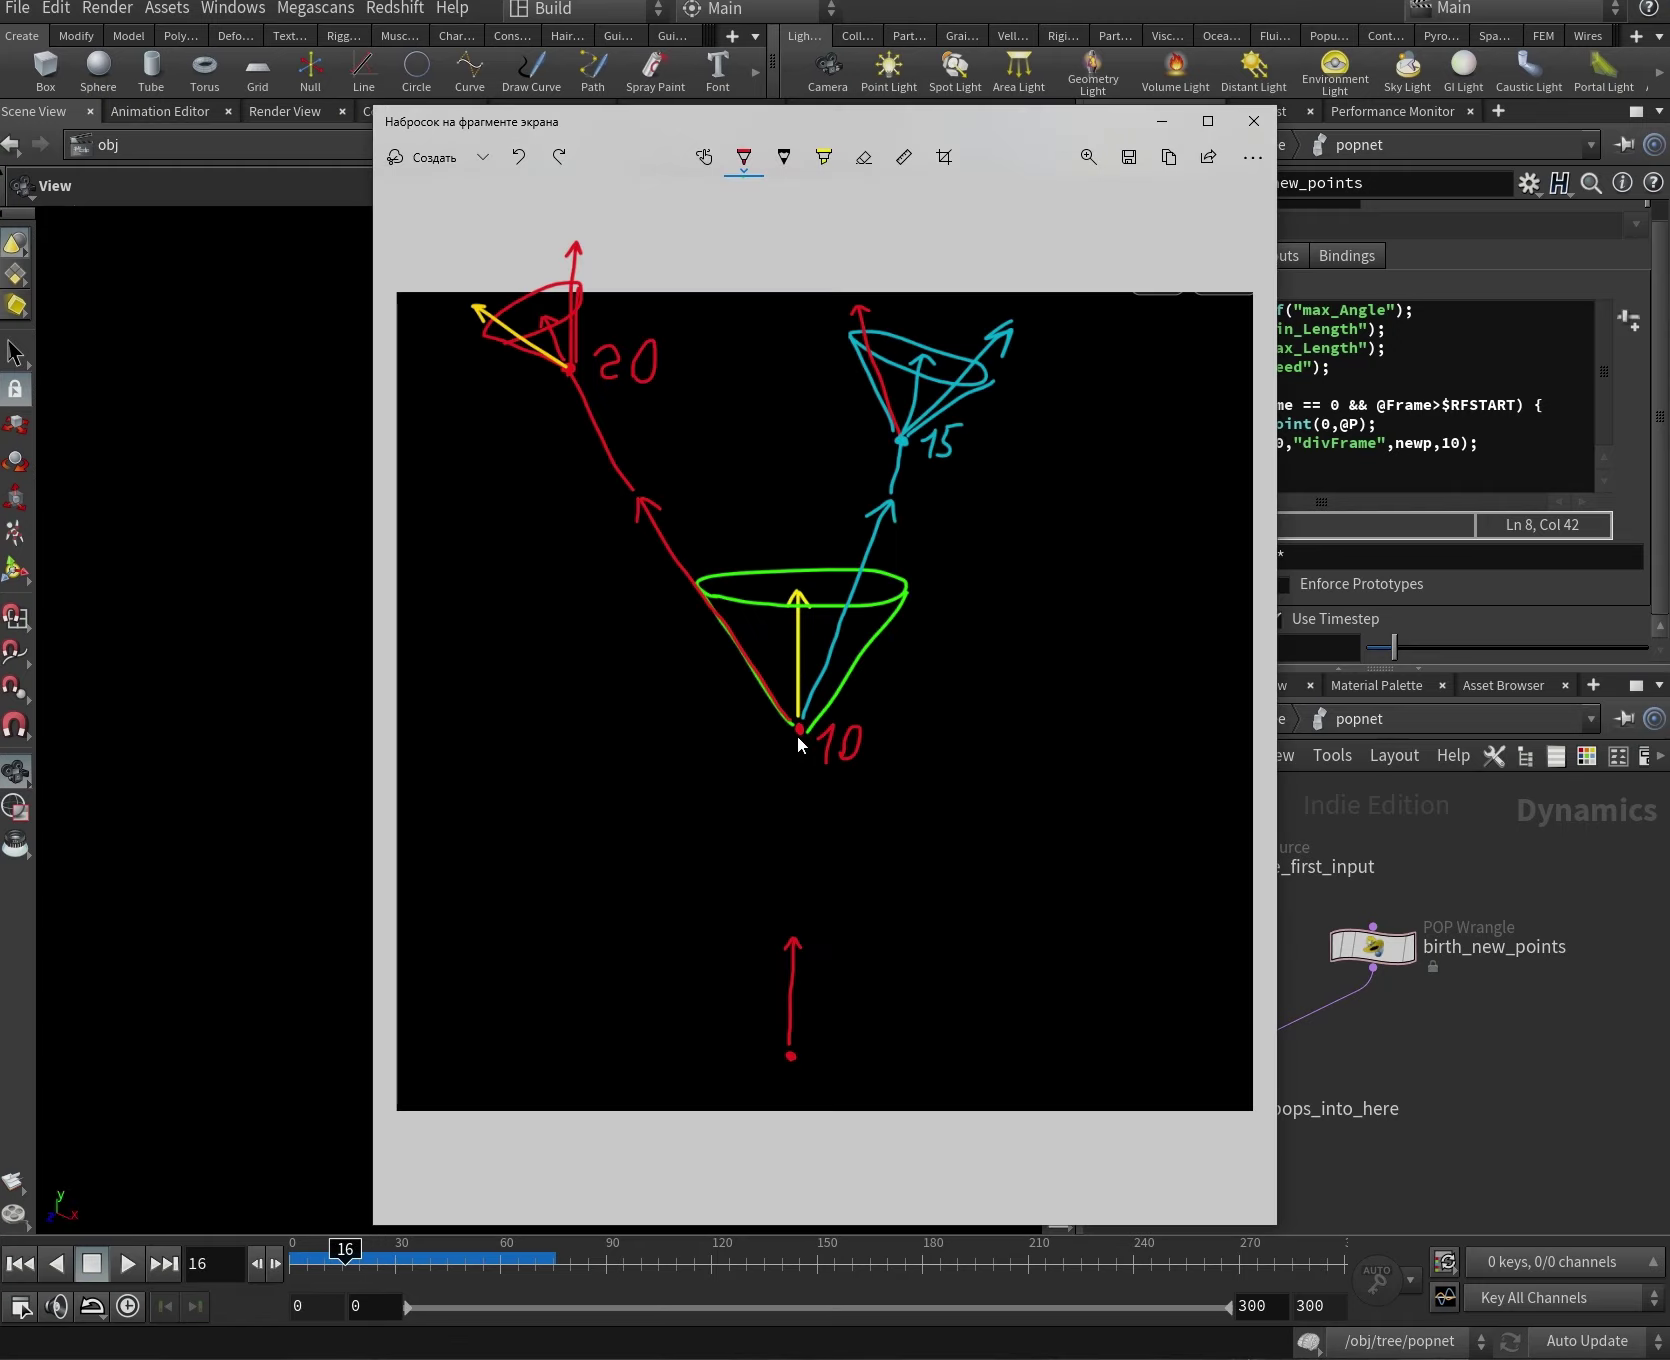
mouse_move(928, 571)
mouse_down()
mouse_move(896, 701)
mouse_move(776, 757)
mouse_up()
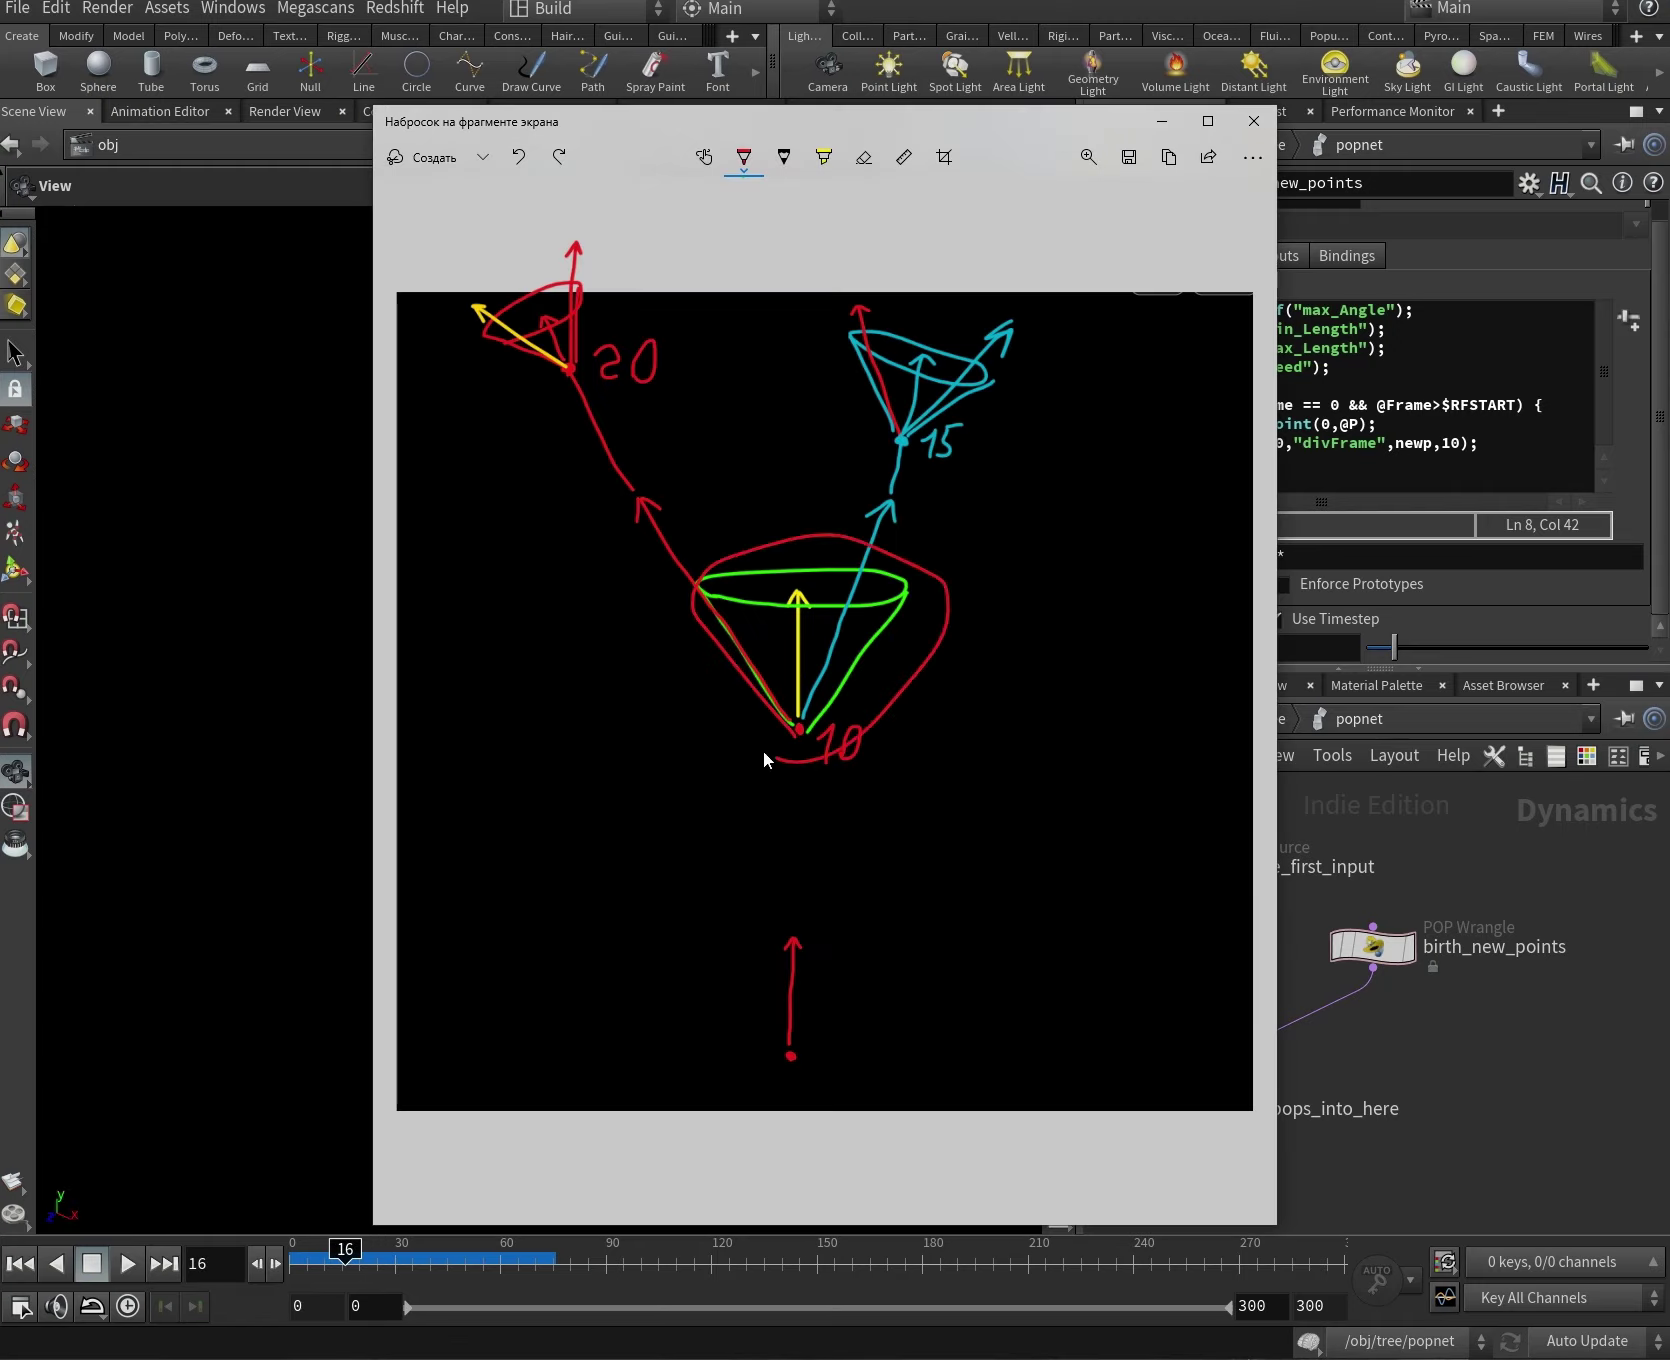
key(ctrl+z)
click(745, 160)
click(876, 292)
click(962, 566)
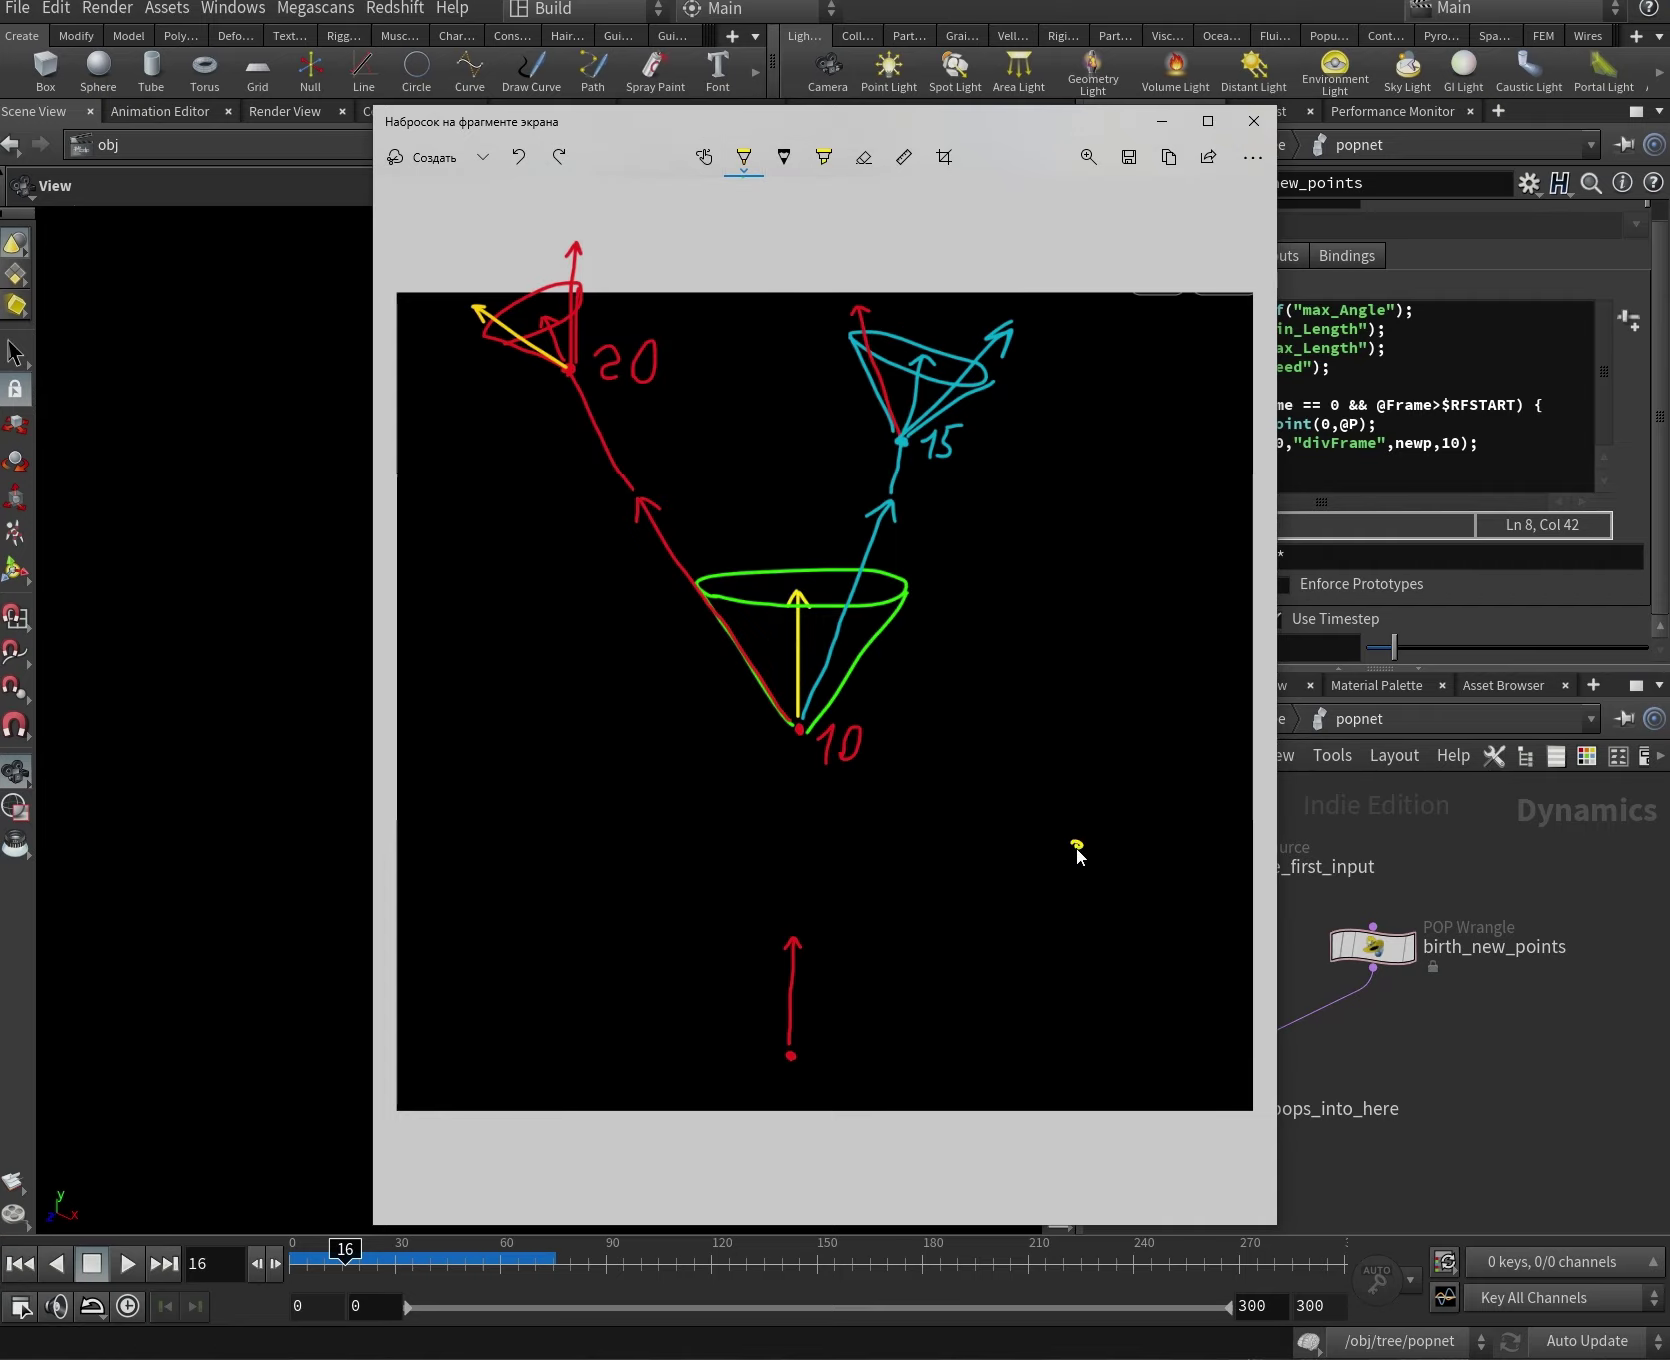
Sketch a yellow upward arrow inside a yellow cone, then bring up the sample_direction_cone docs.
mouse_move(1077, 845)
mouse_down()
mouse_move(1080, 710)
mouse_move(1090, 722)
mouse_up()
mouse_move(1077, 845)
mouse_down()
mouse_move(959, 707)
mouse_move(1173, 686)
mouse_move(1225, 719)
mouse_move(978, 720)
mouse_up()
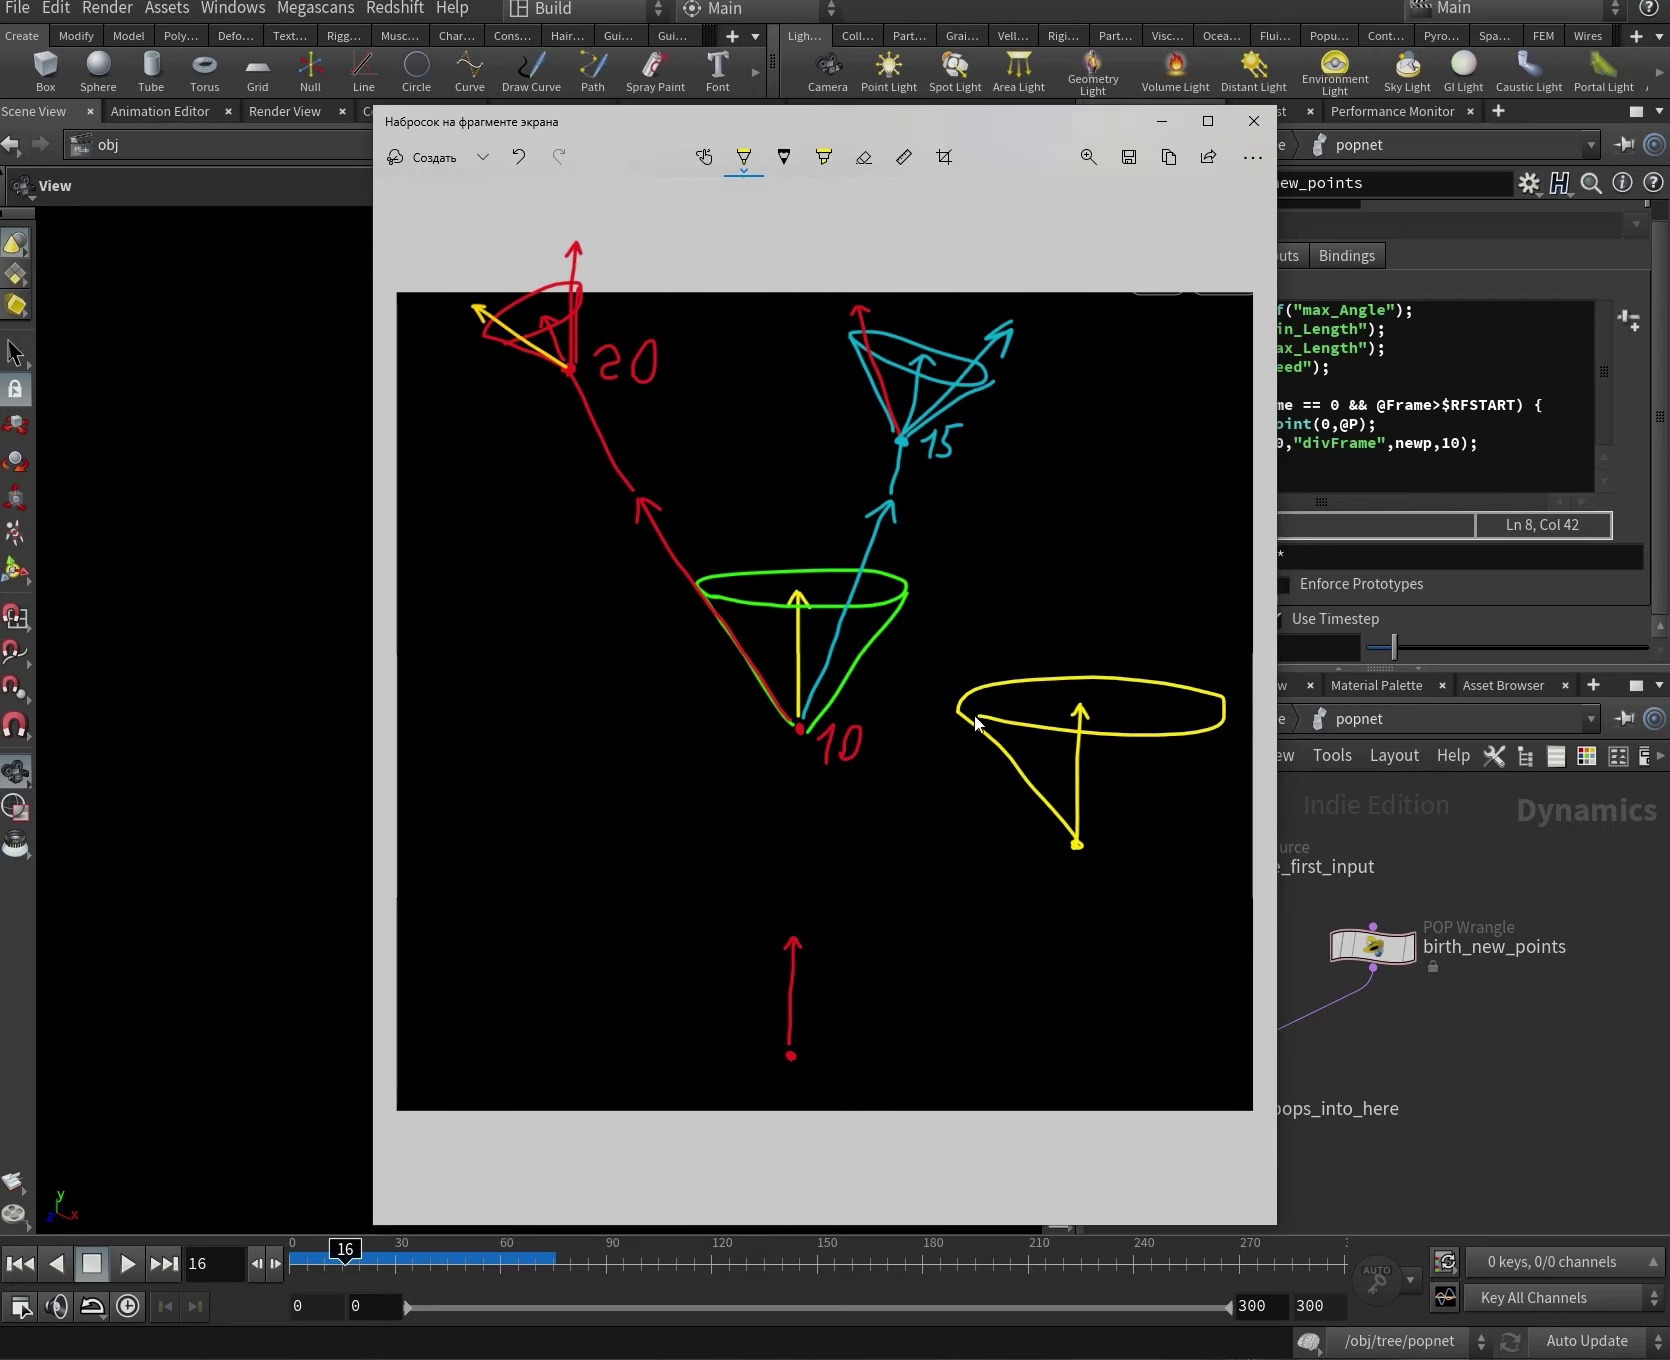
drag(1078, 843, 1225, 718)
key(ctrl+z)
mouse_move(1078, 845)
mouse_down()
mouse_move(1062, 793)
mouse_move(1071, 705)
mouse_move(1106, 693)
mouse_move(1106, 813)
mouse_move(1070, 855)
mouse_up()
key(ctrl+z)
key(ctrl+z)
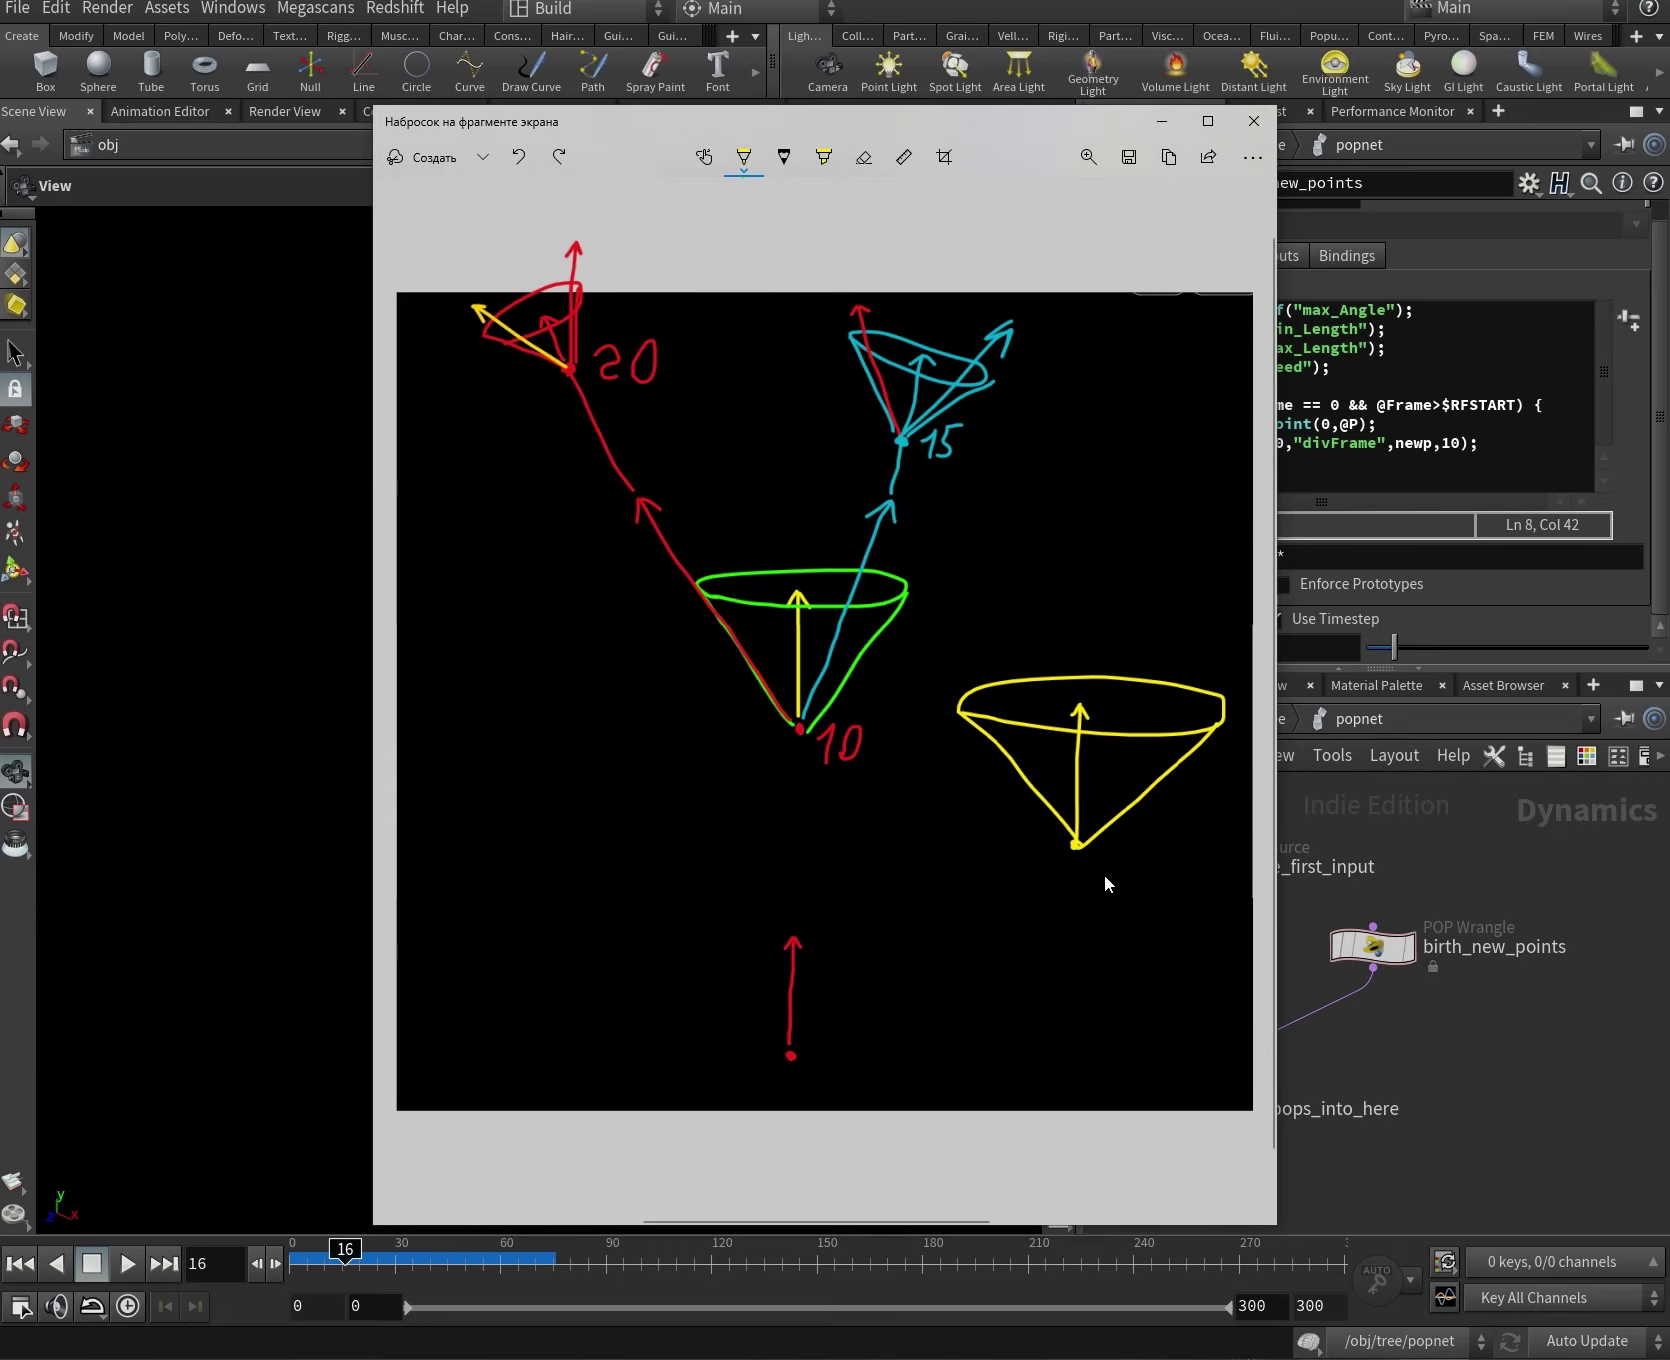
key(alt+Tab)
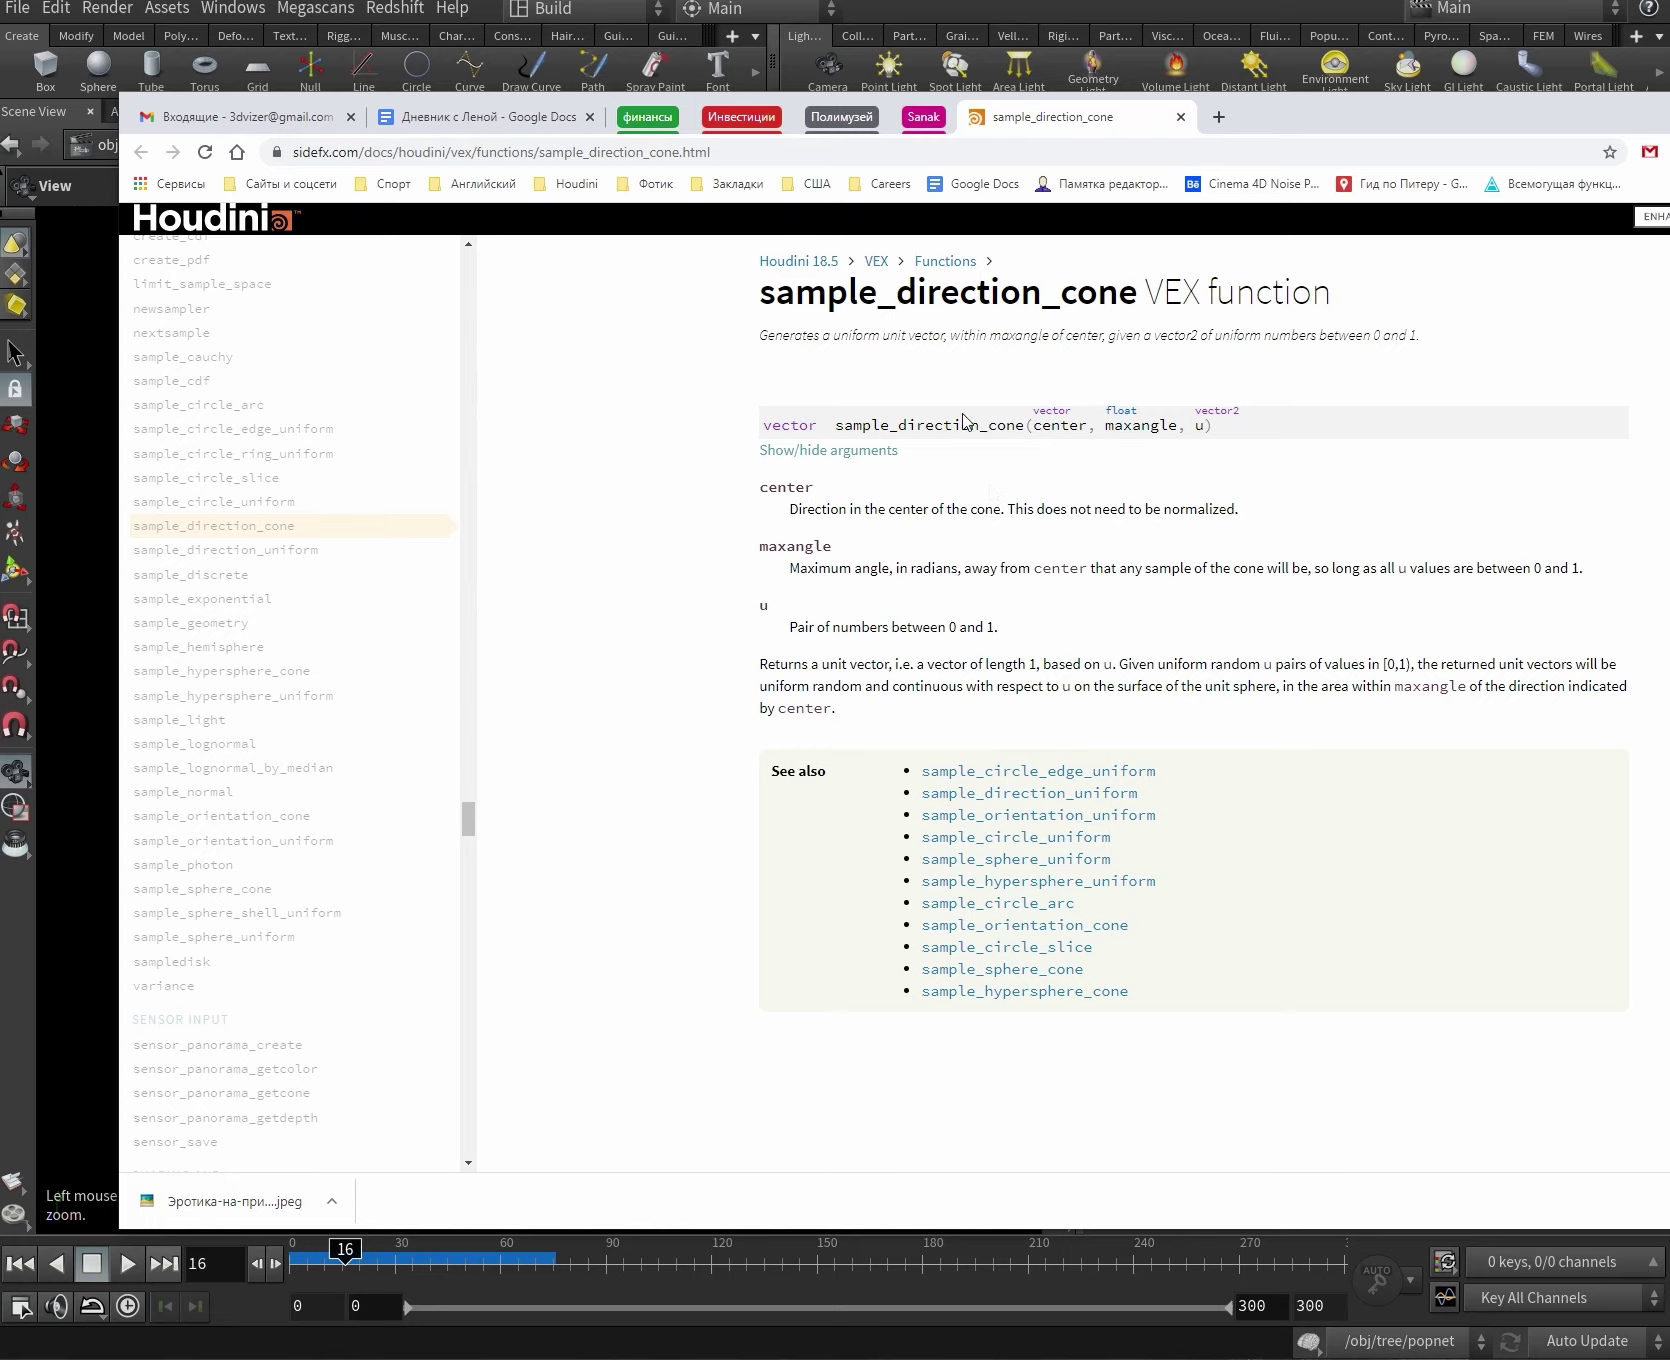
drag(836, 432, 1260, 444)
click(1260, 442)
double_click(1044, 435)
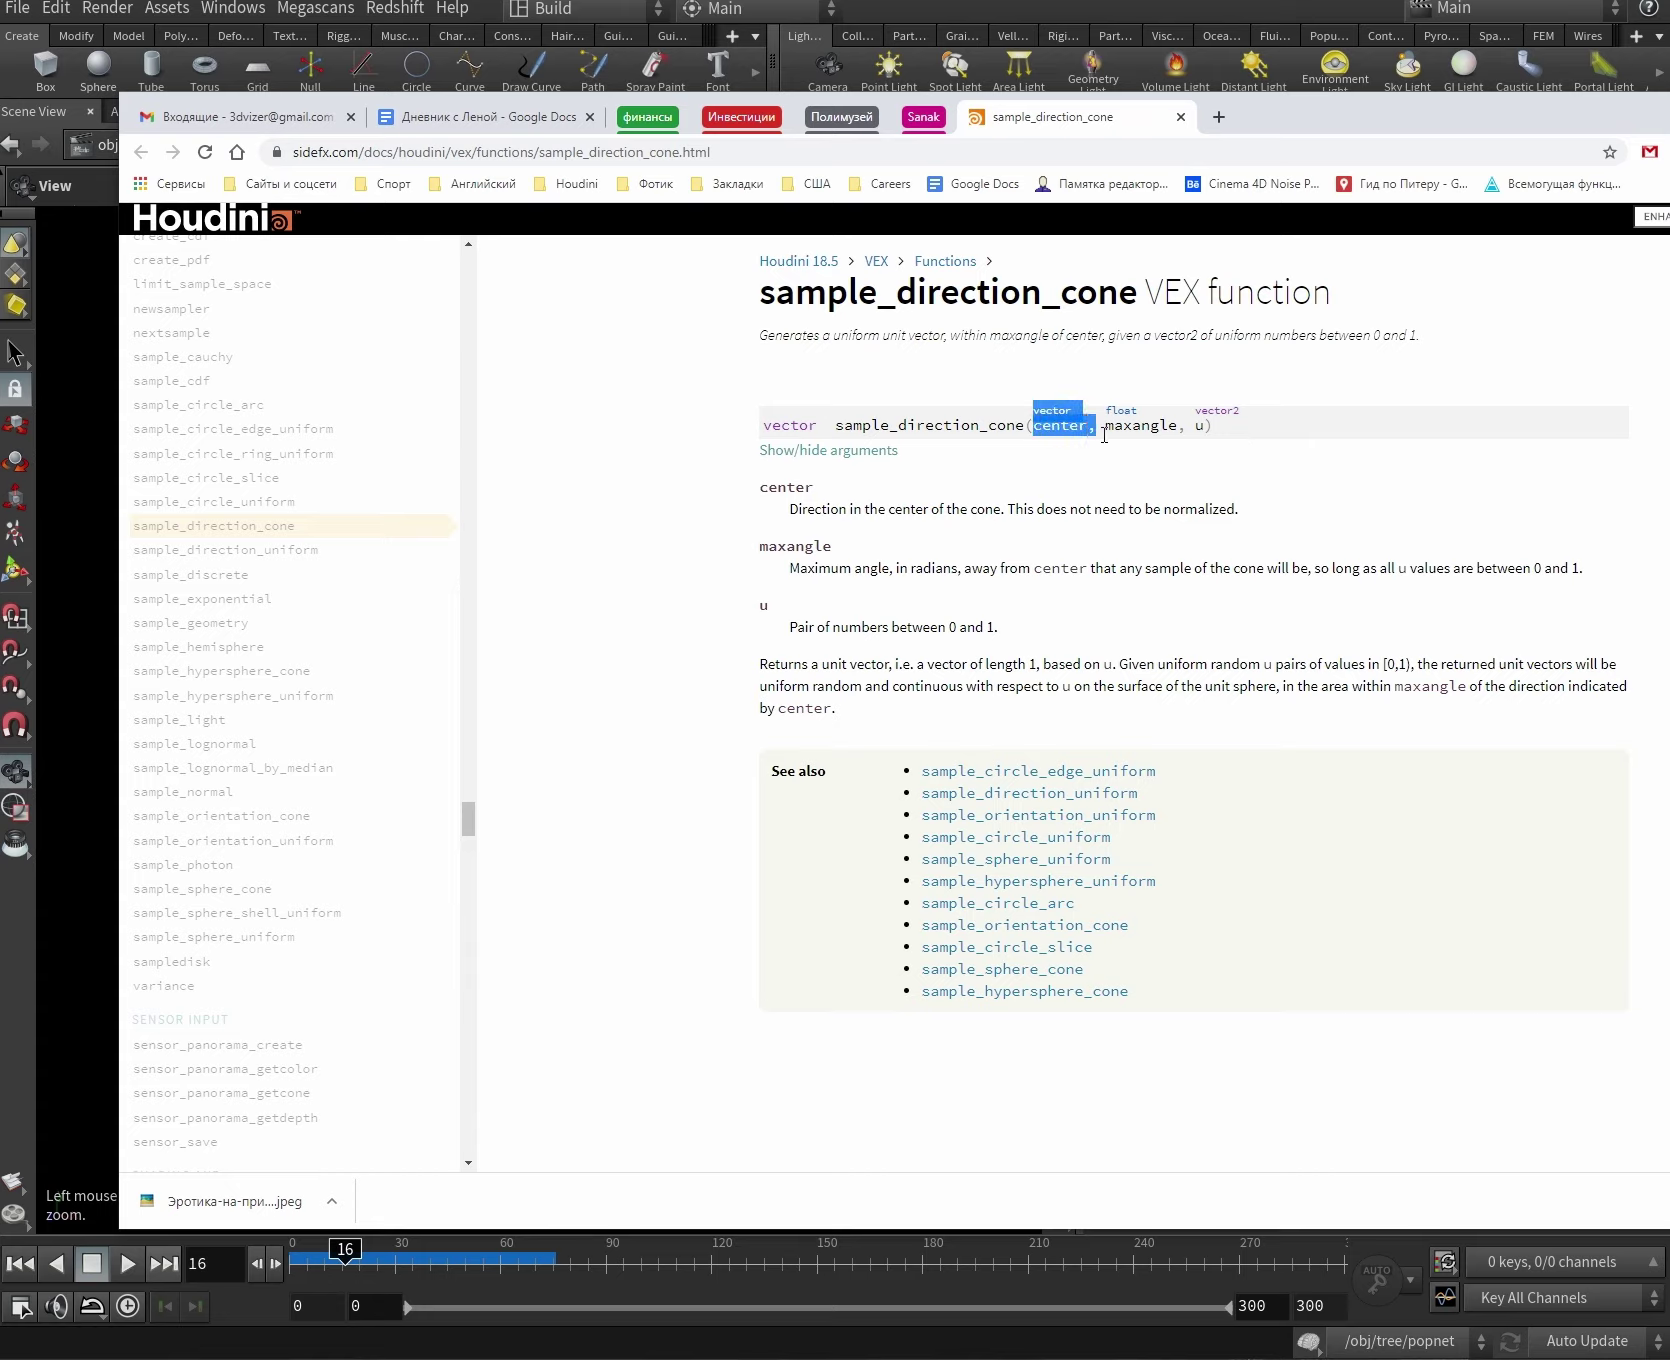
double_click(1140, 426)
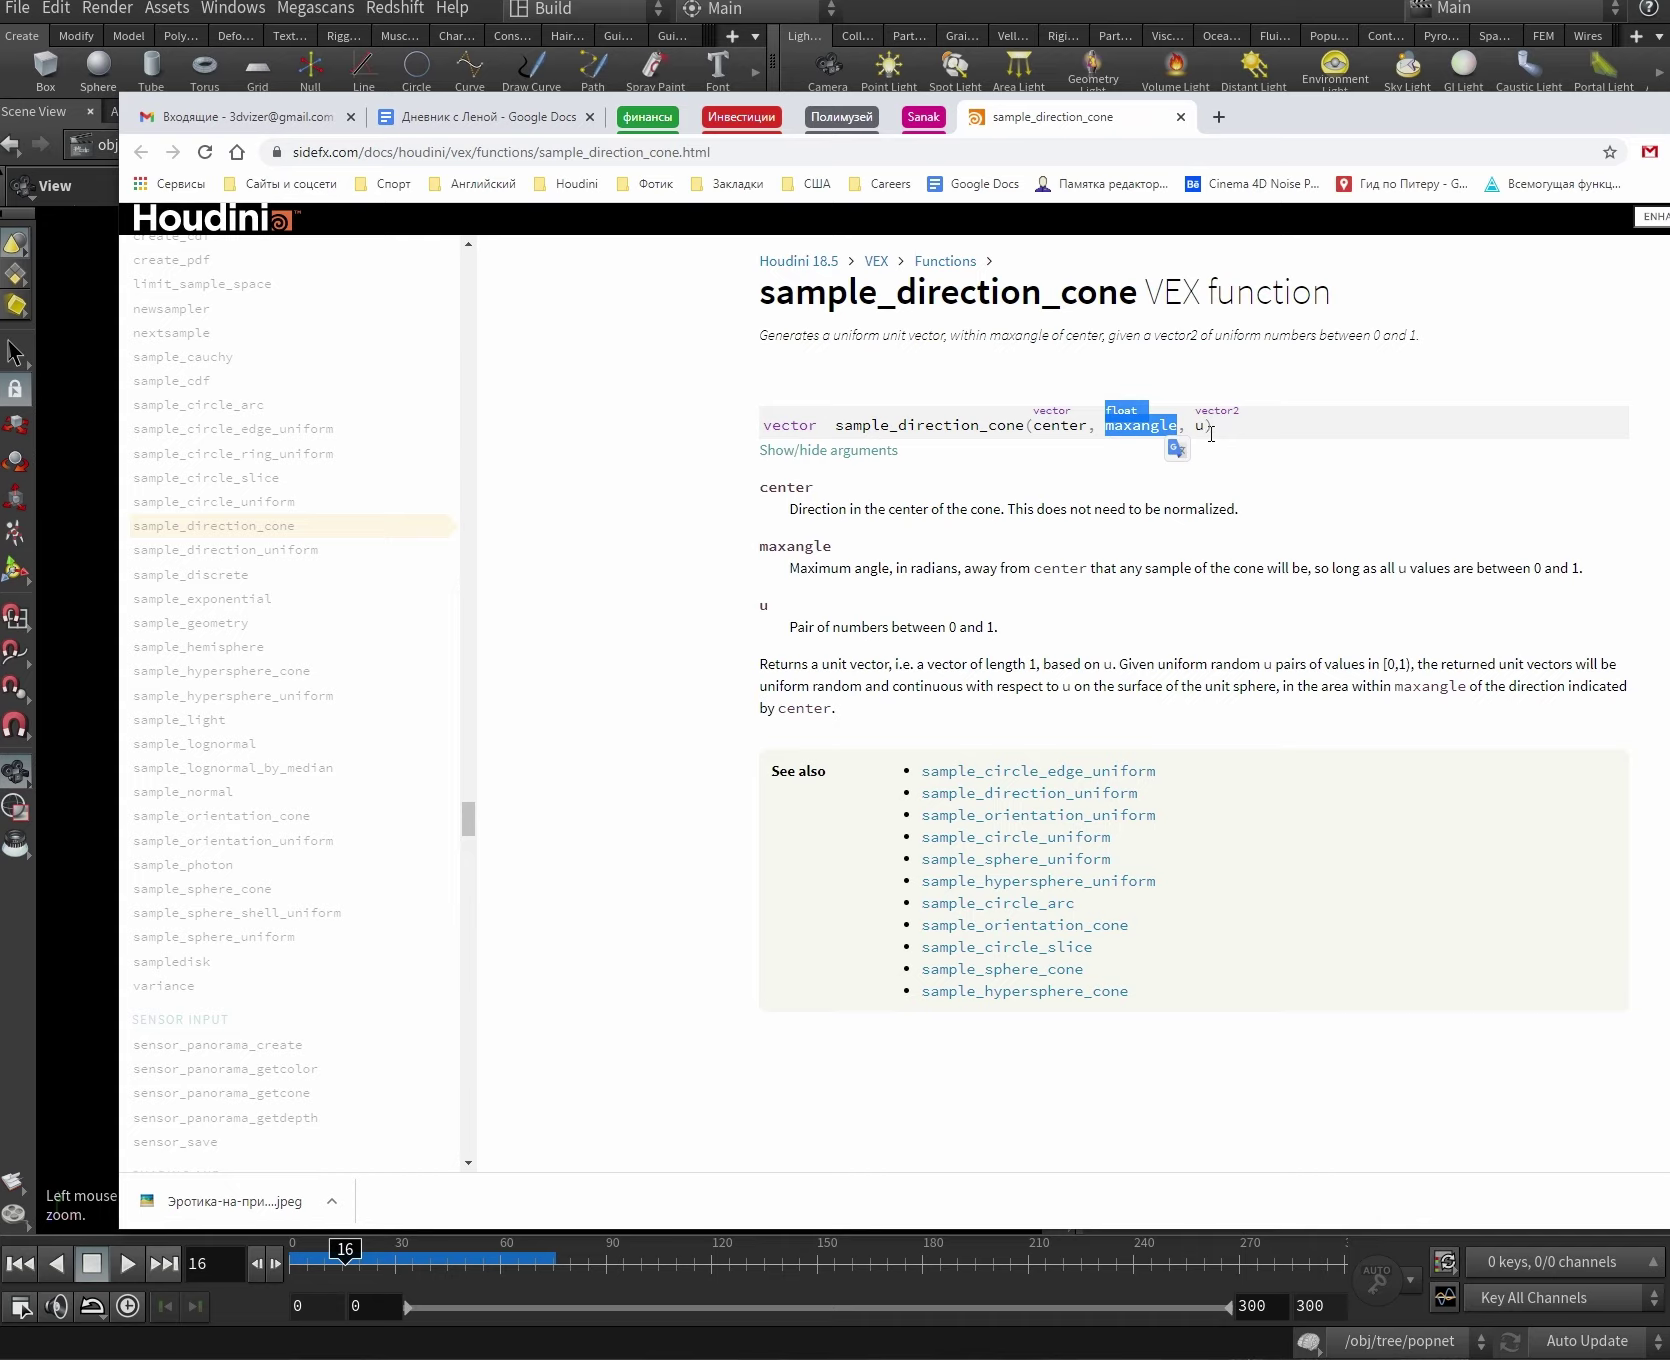
double_click(1203, 428)
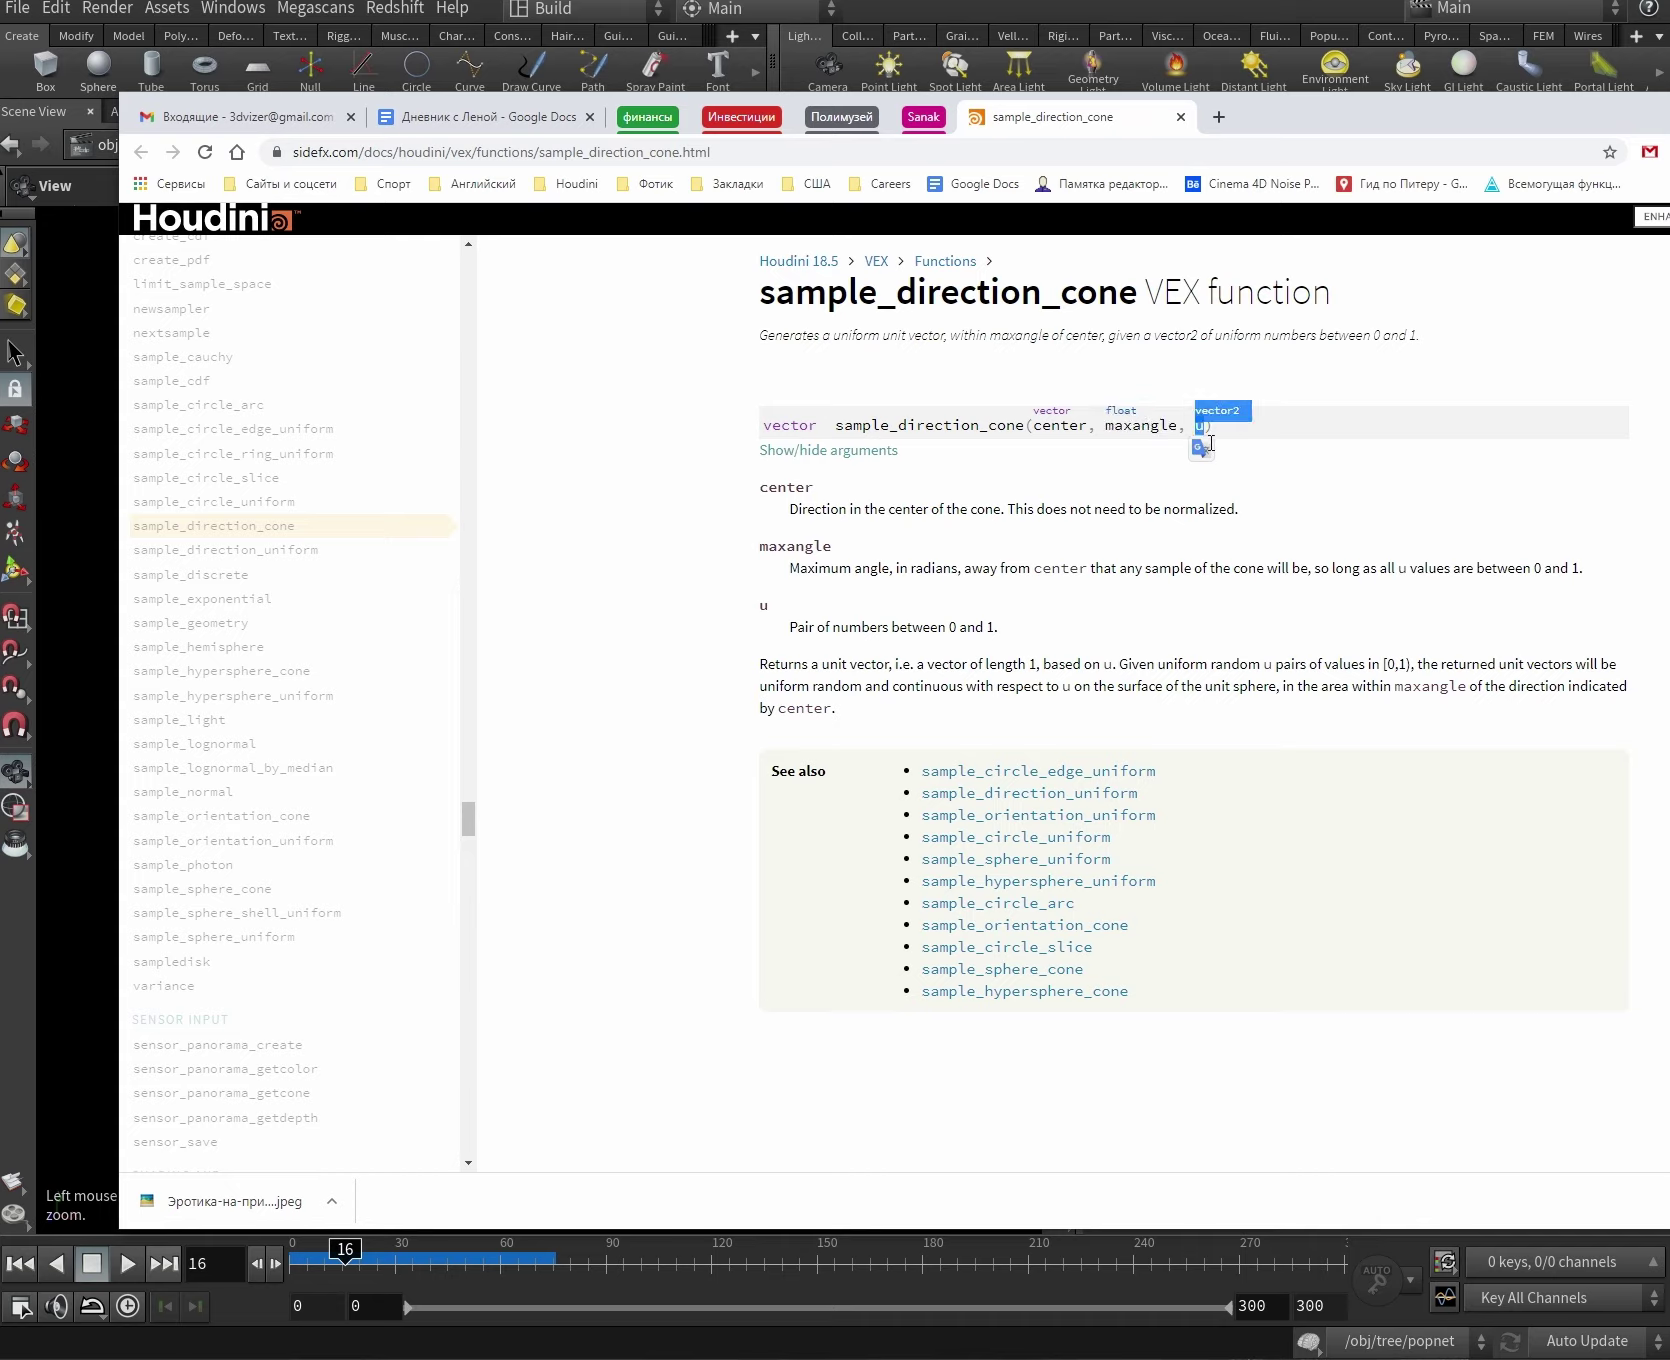
click(1216, 441)
double_click(1204, 432)
drag(1196, 411, 1249, 421)
double_click(1202, 425)
click(1214, 420)
double_click(1044, 428)
drag(1131, 425, 1141, 425)
Start a new wrangle line 'vector newdir = sample_direction_cone' using autocomplete.
key(alt+Tab)
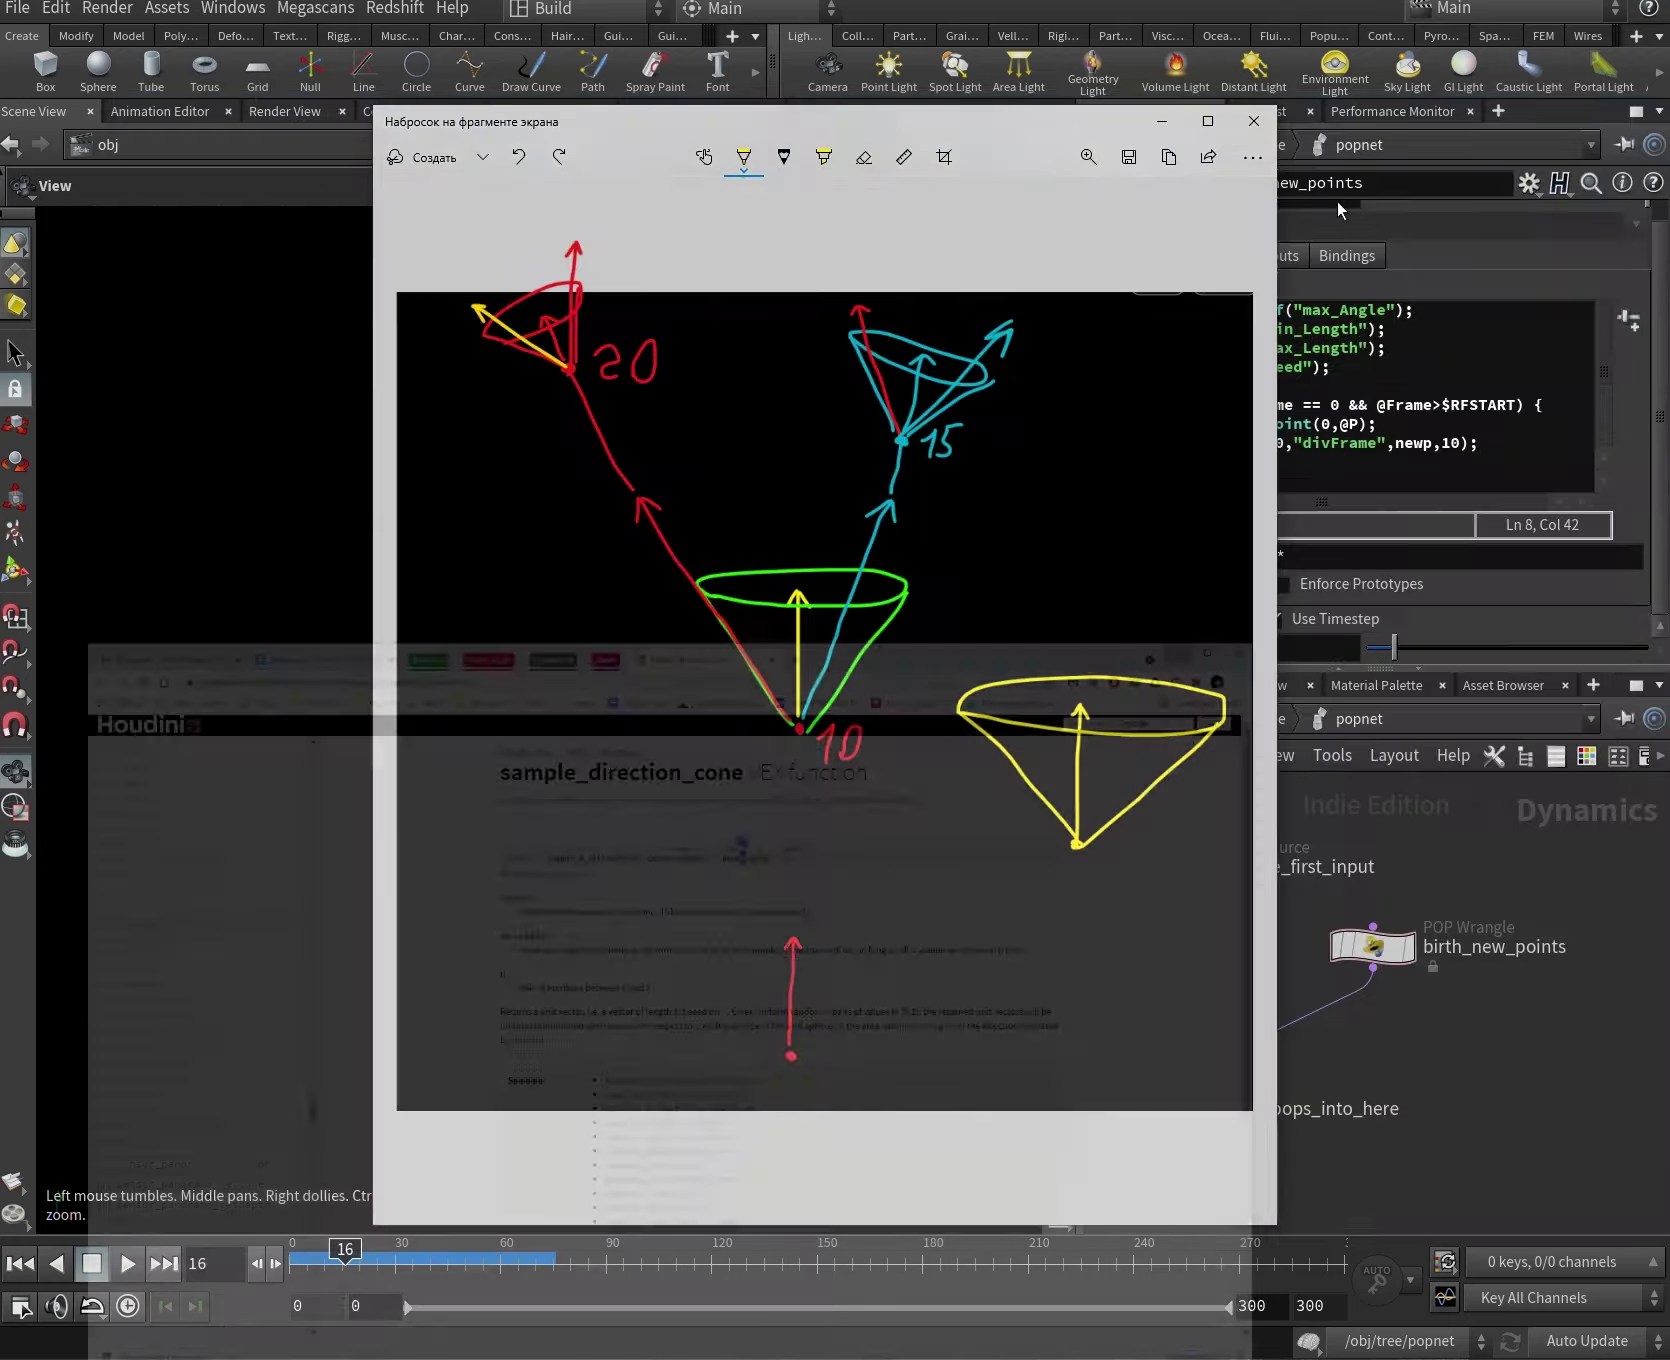
key(alt+Tab)
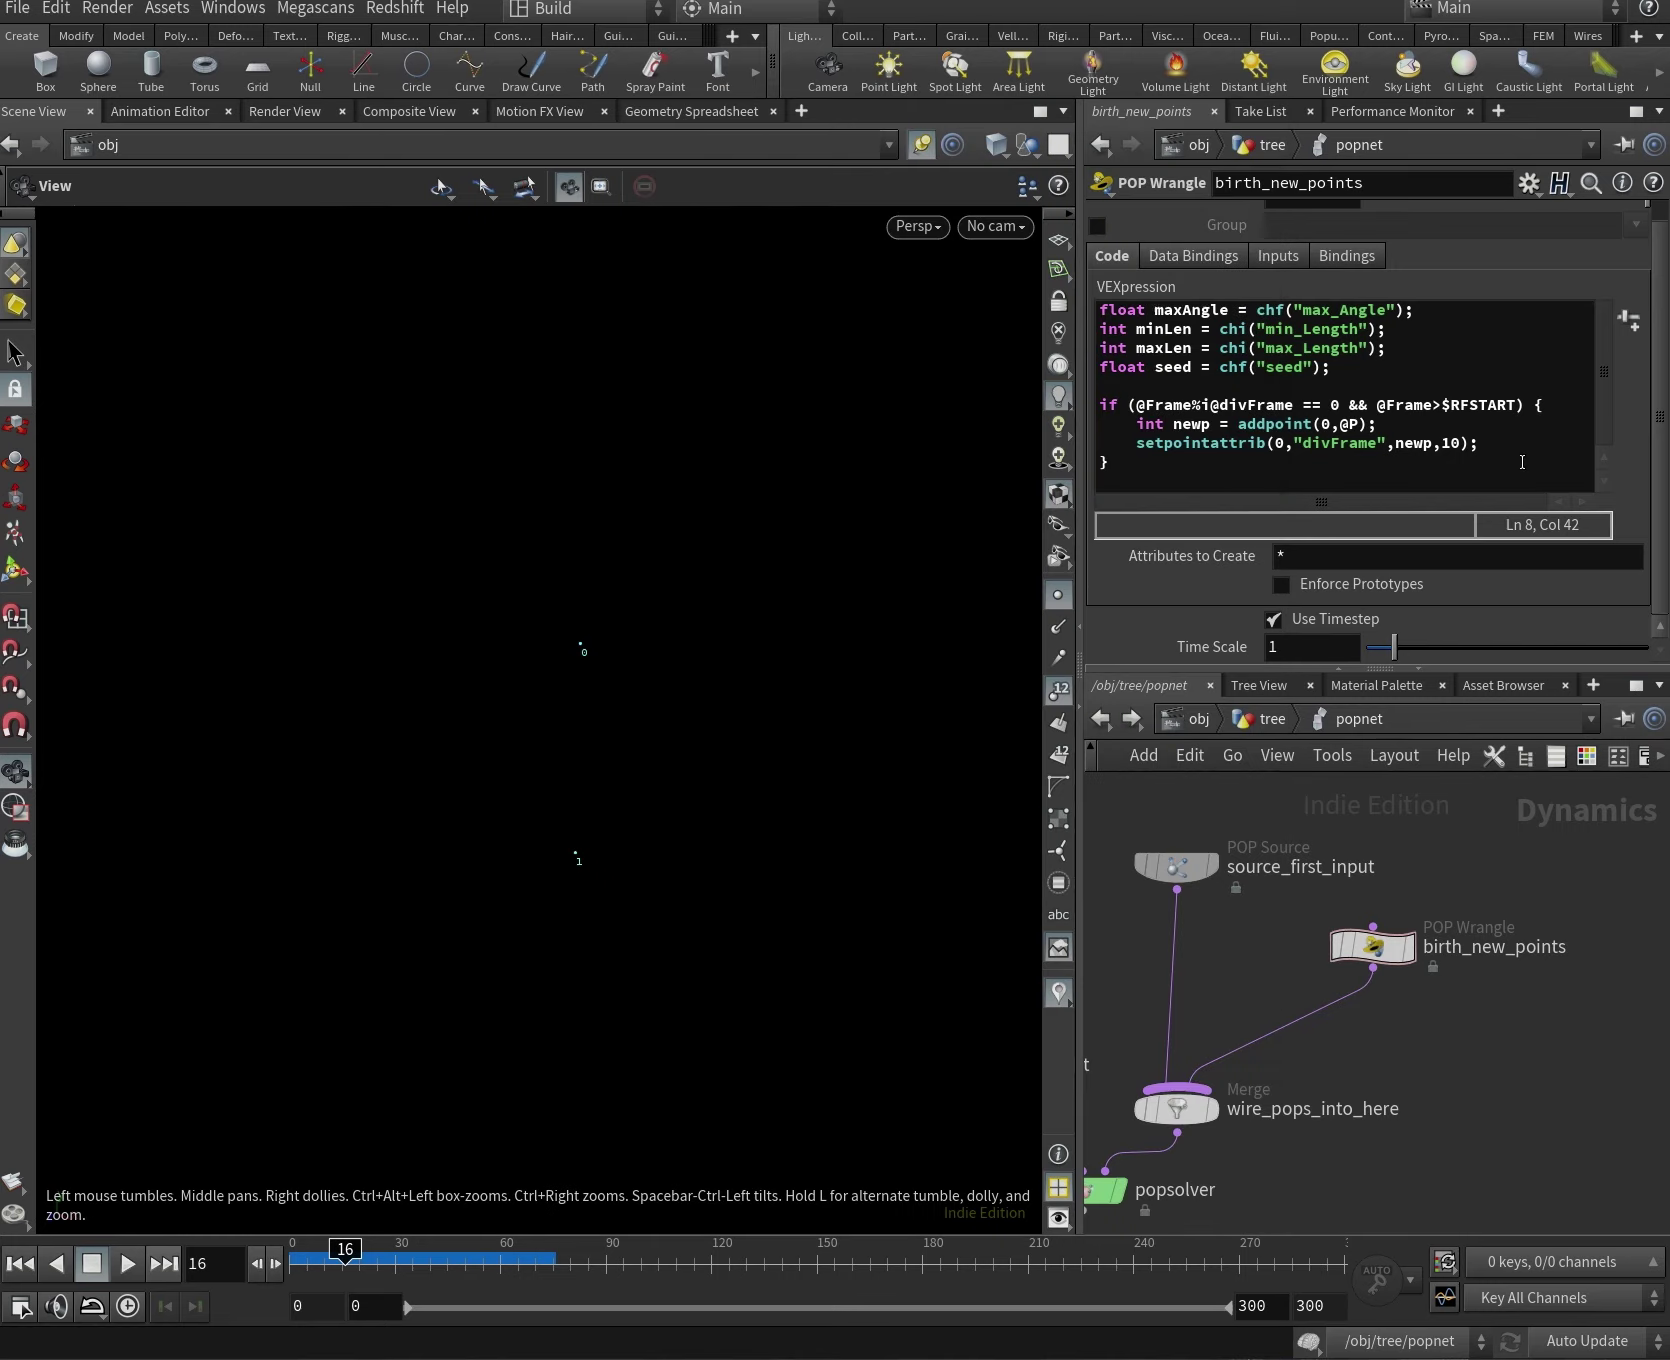
key(Return)
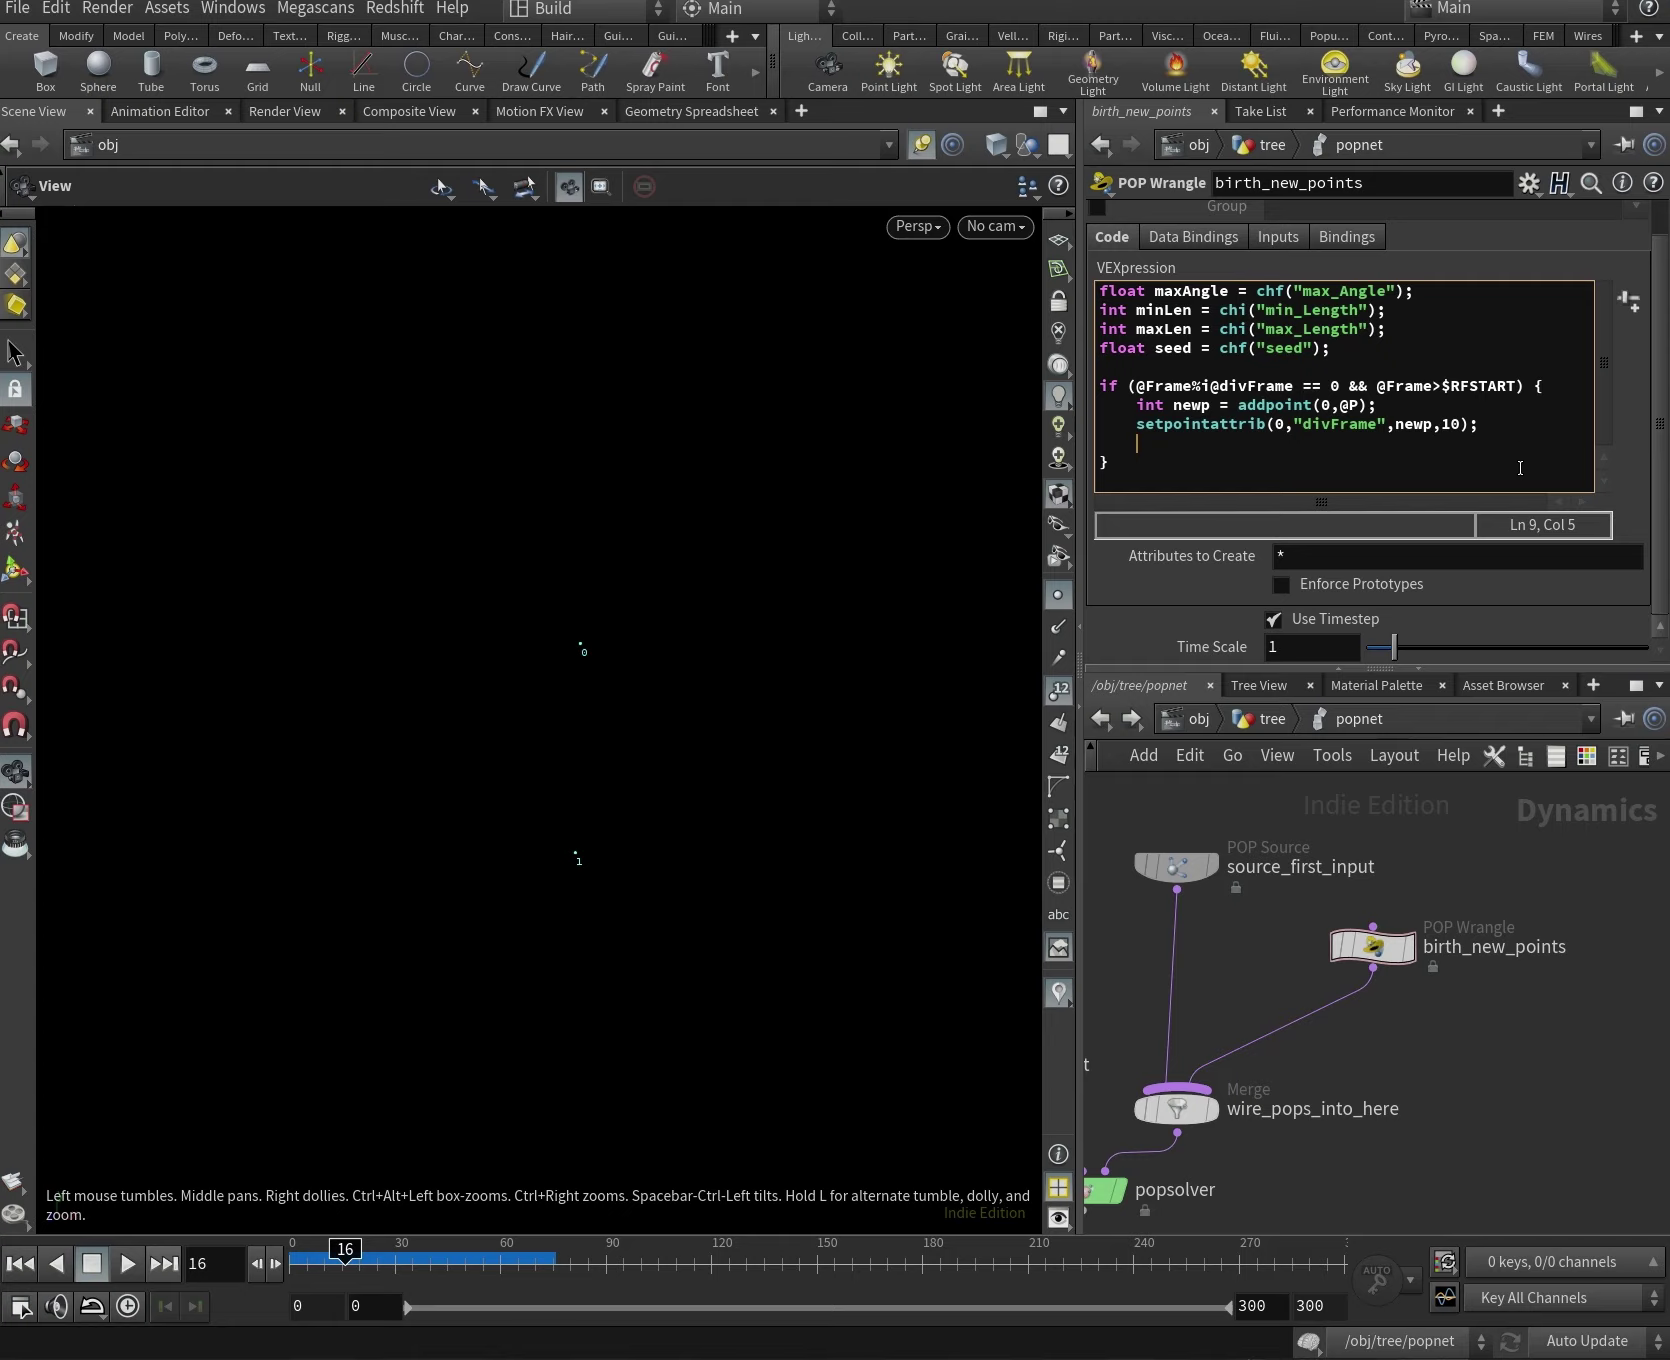
text(vecto)
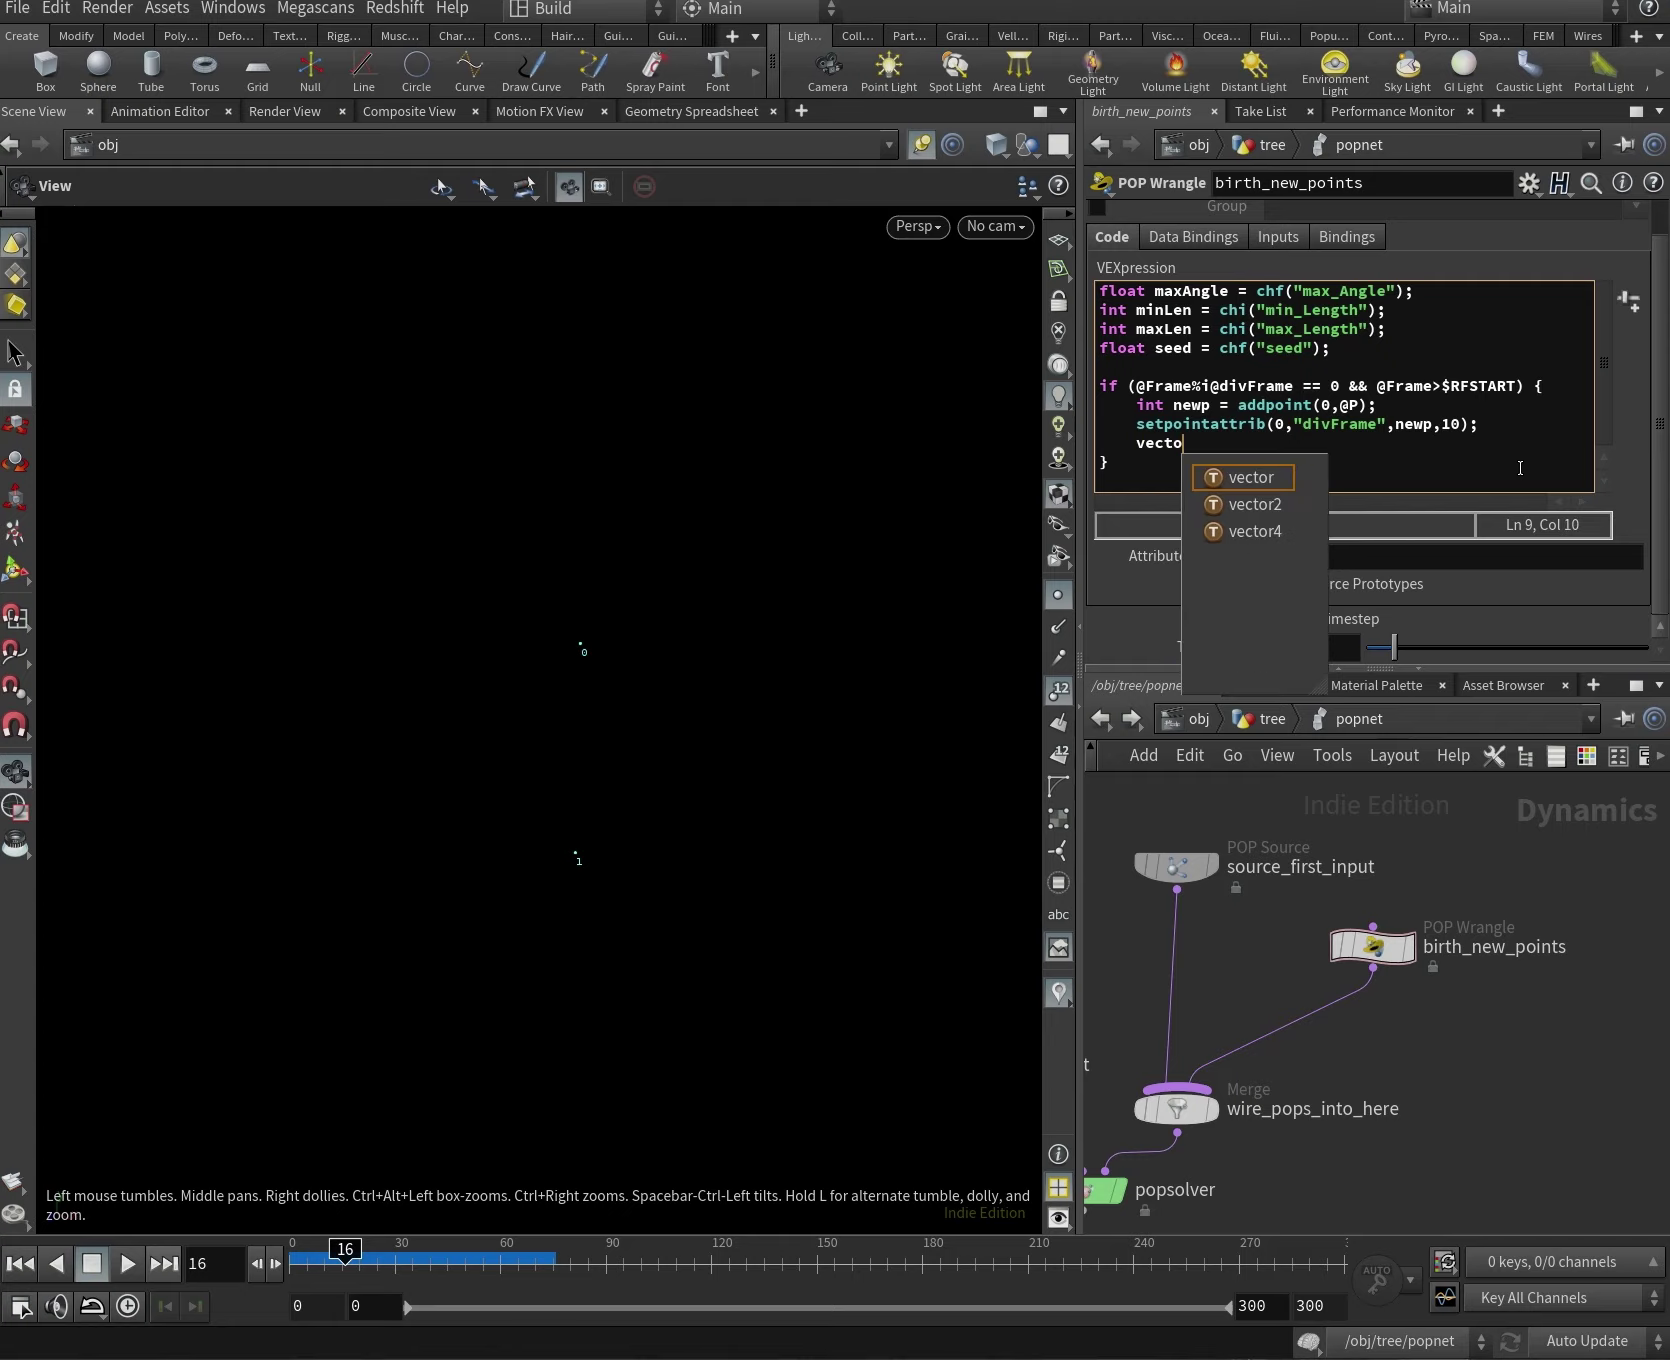
text(r newdir)
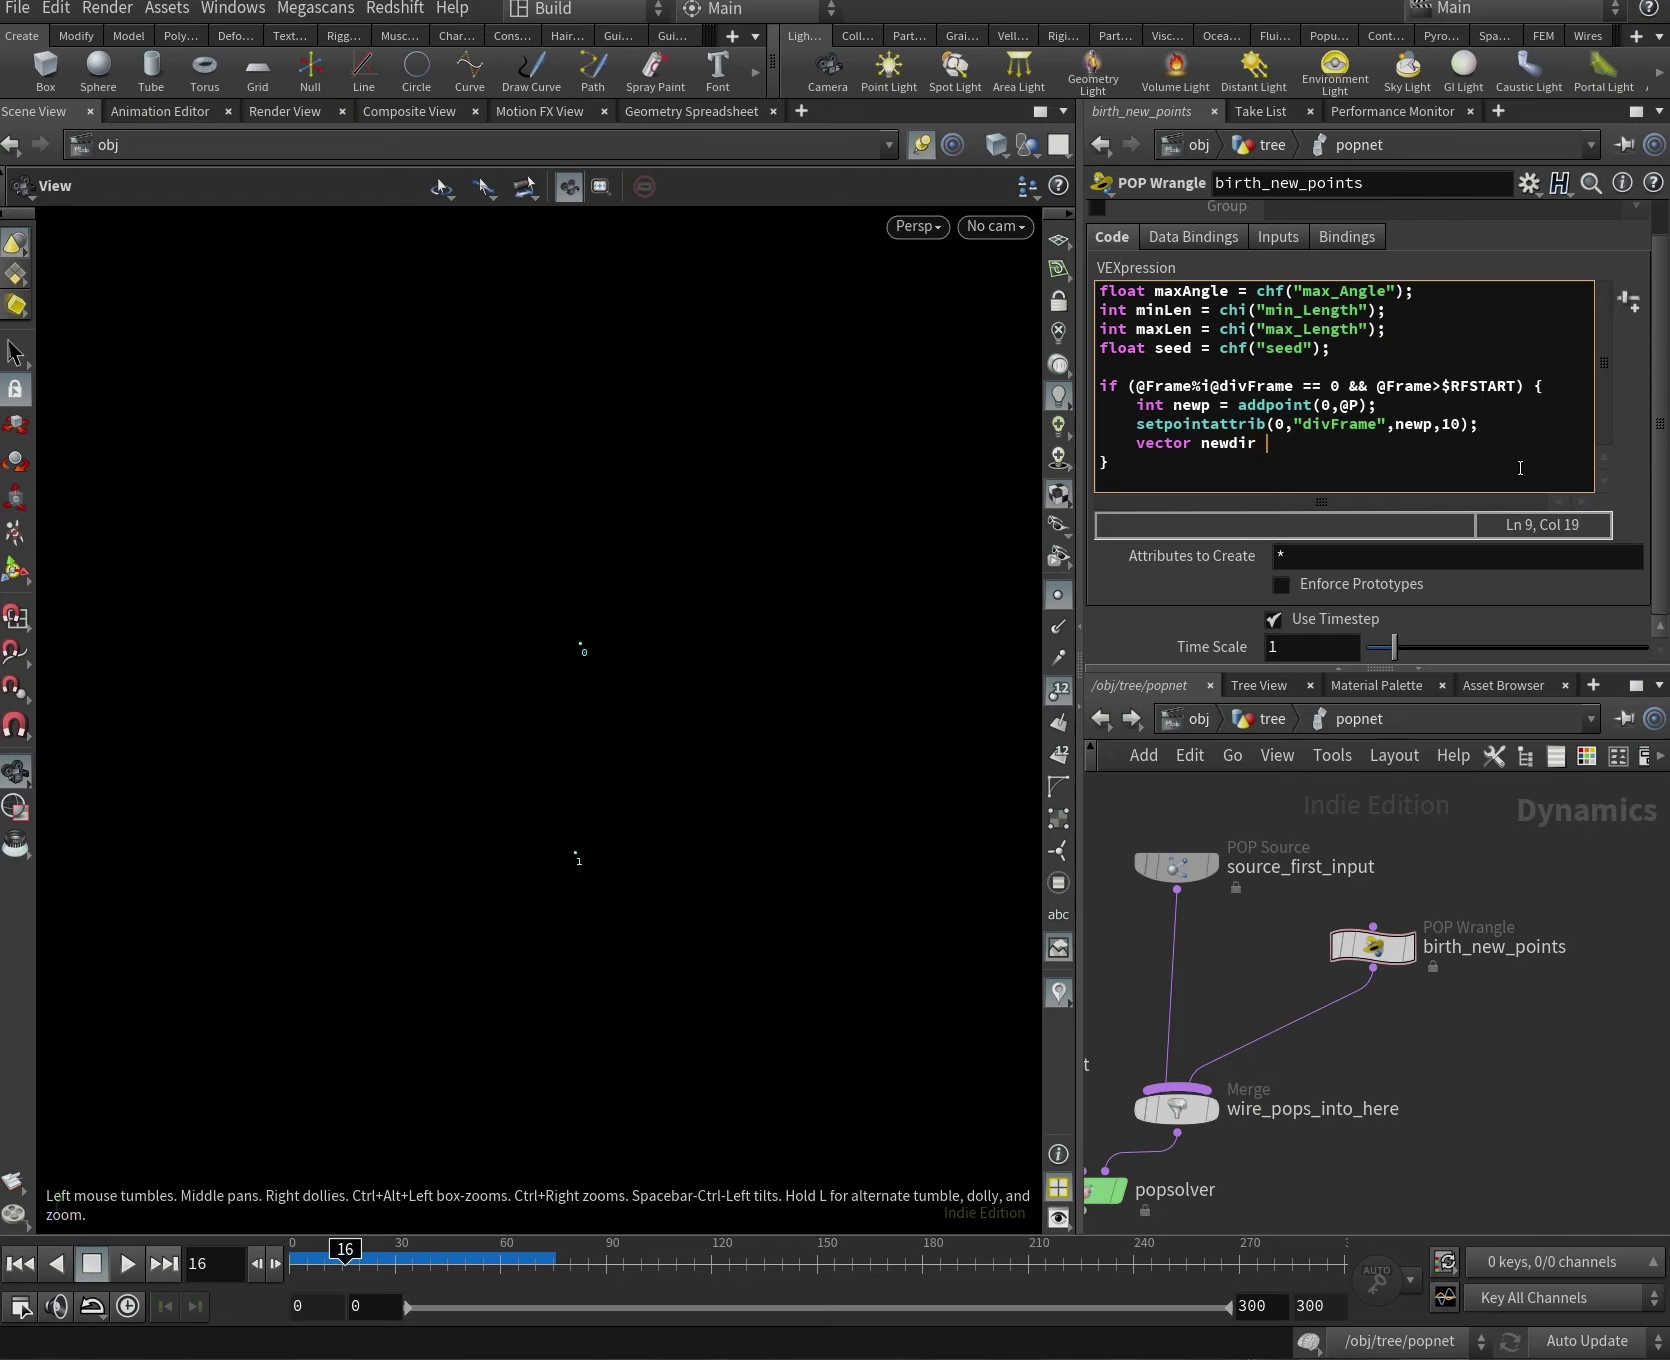
text( = sample_di)
key(Down)
key(Up)
key(Return)
Pass @v and radians(maxAngle) as the cone's first two arguments.
text(()
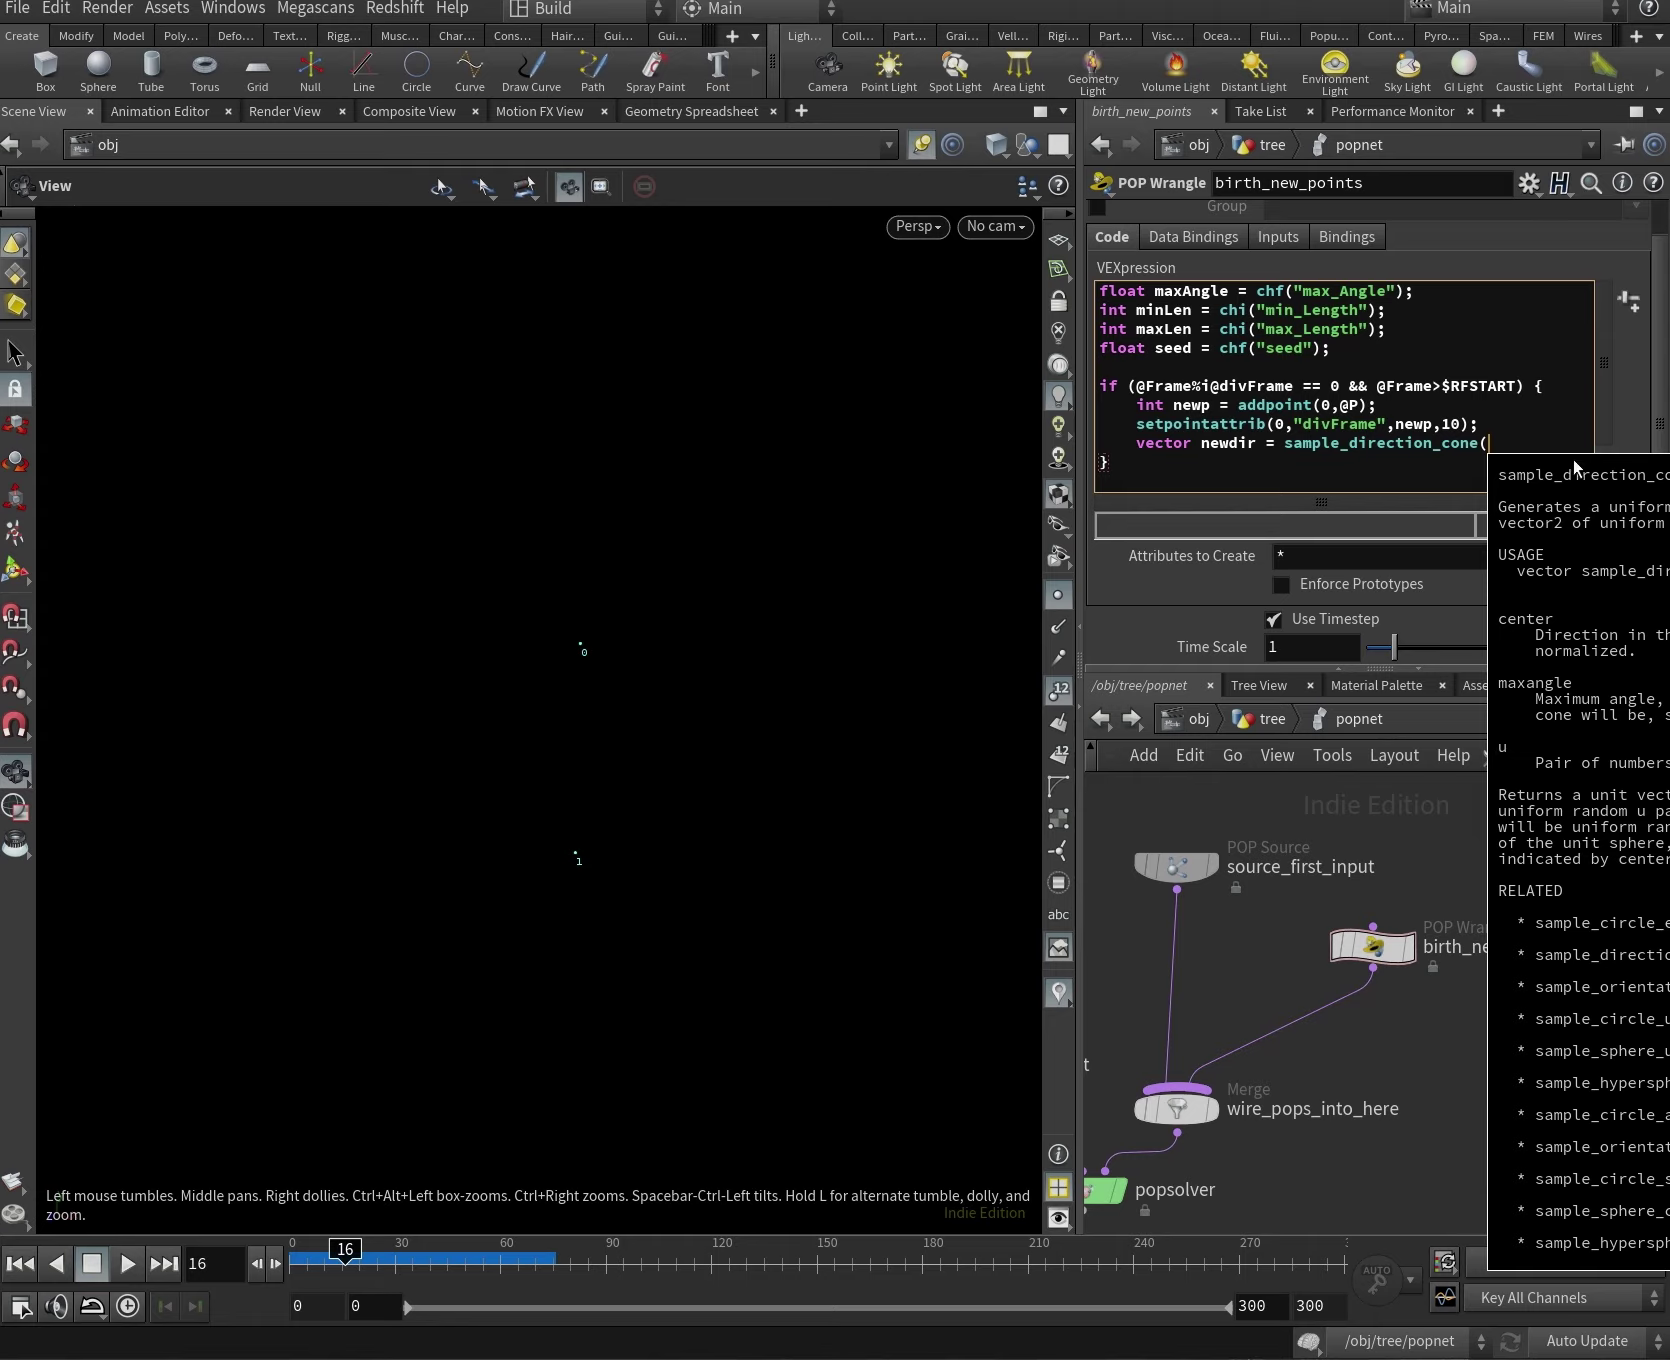
text(@v)
key(Escape)
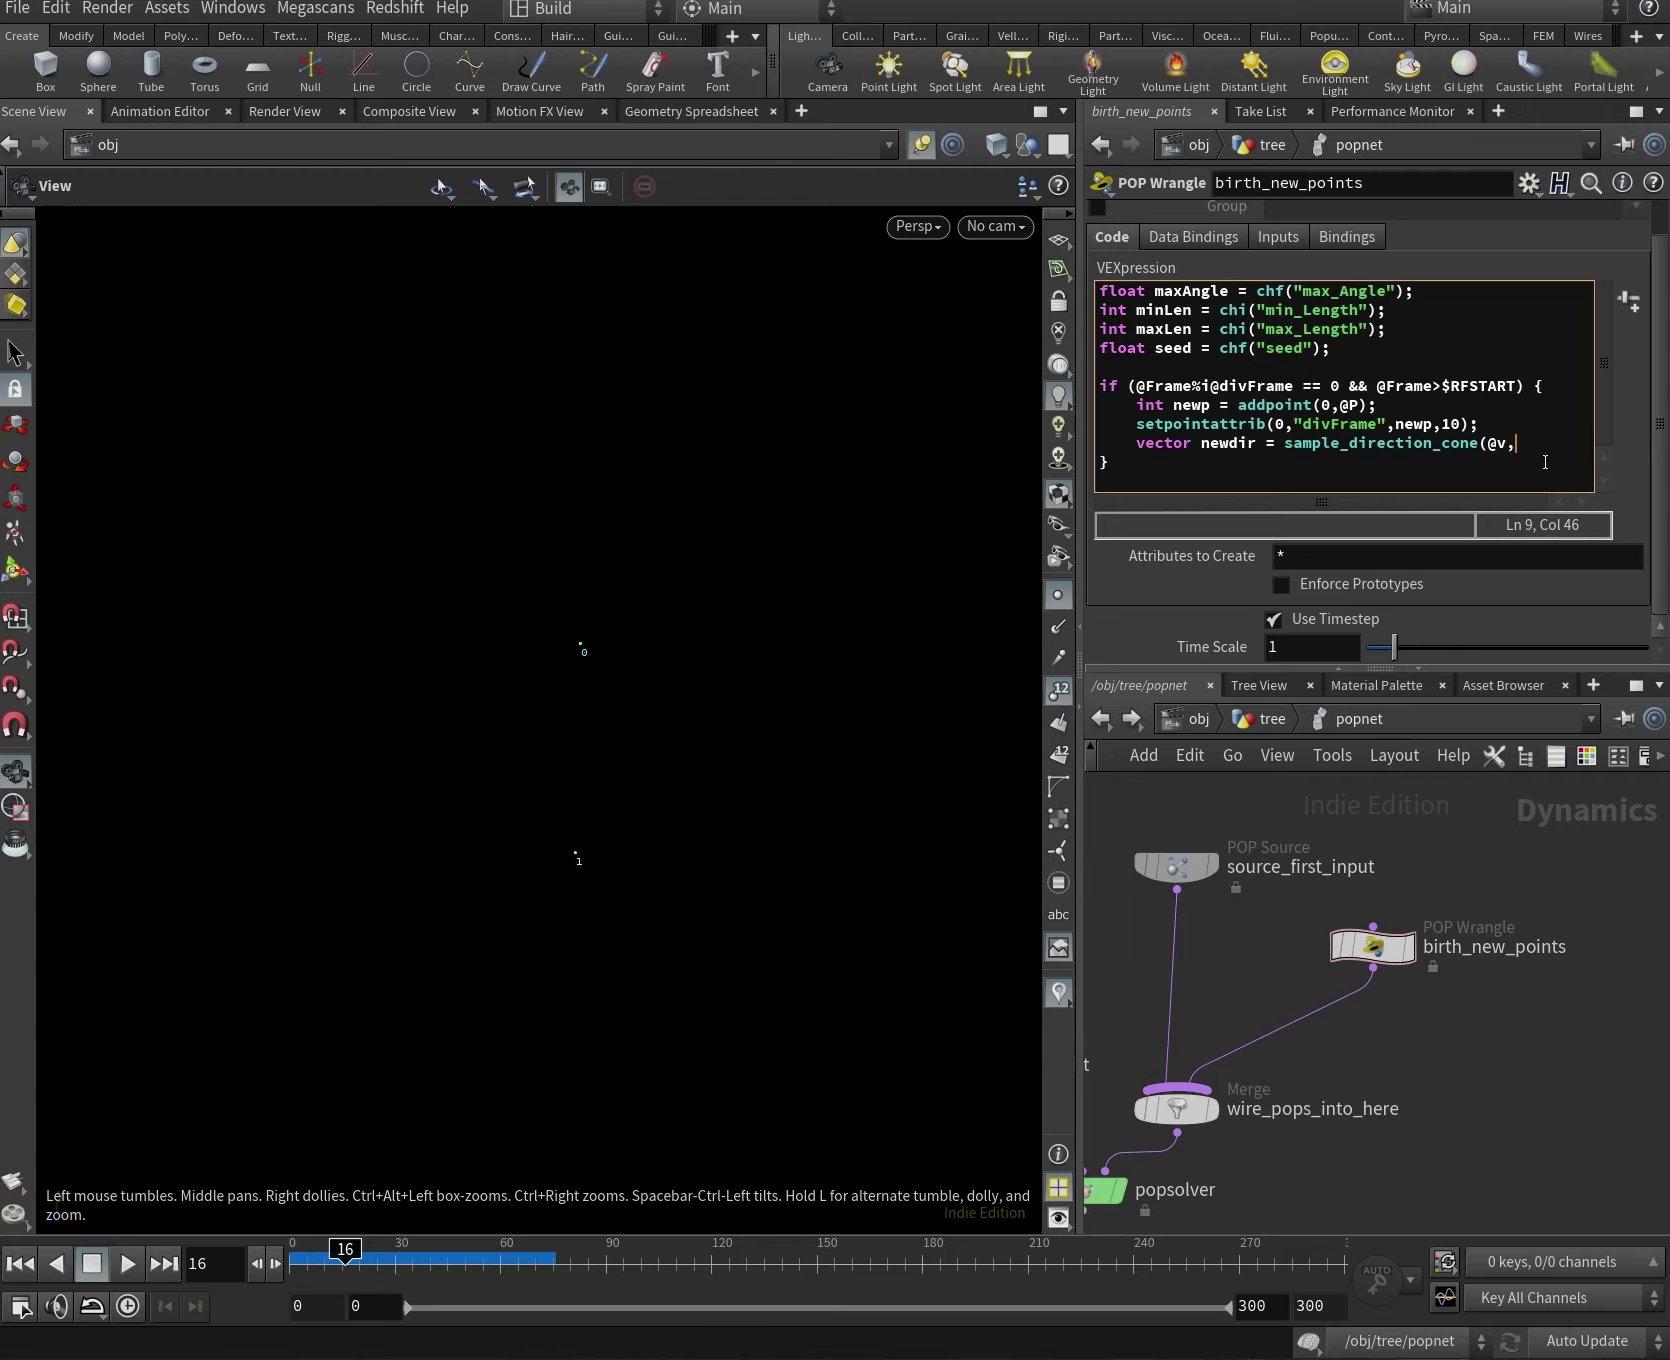
scroll(1349, 446, up, 1)
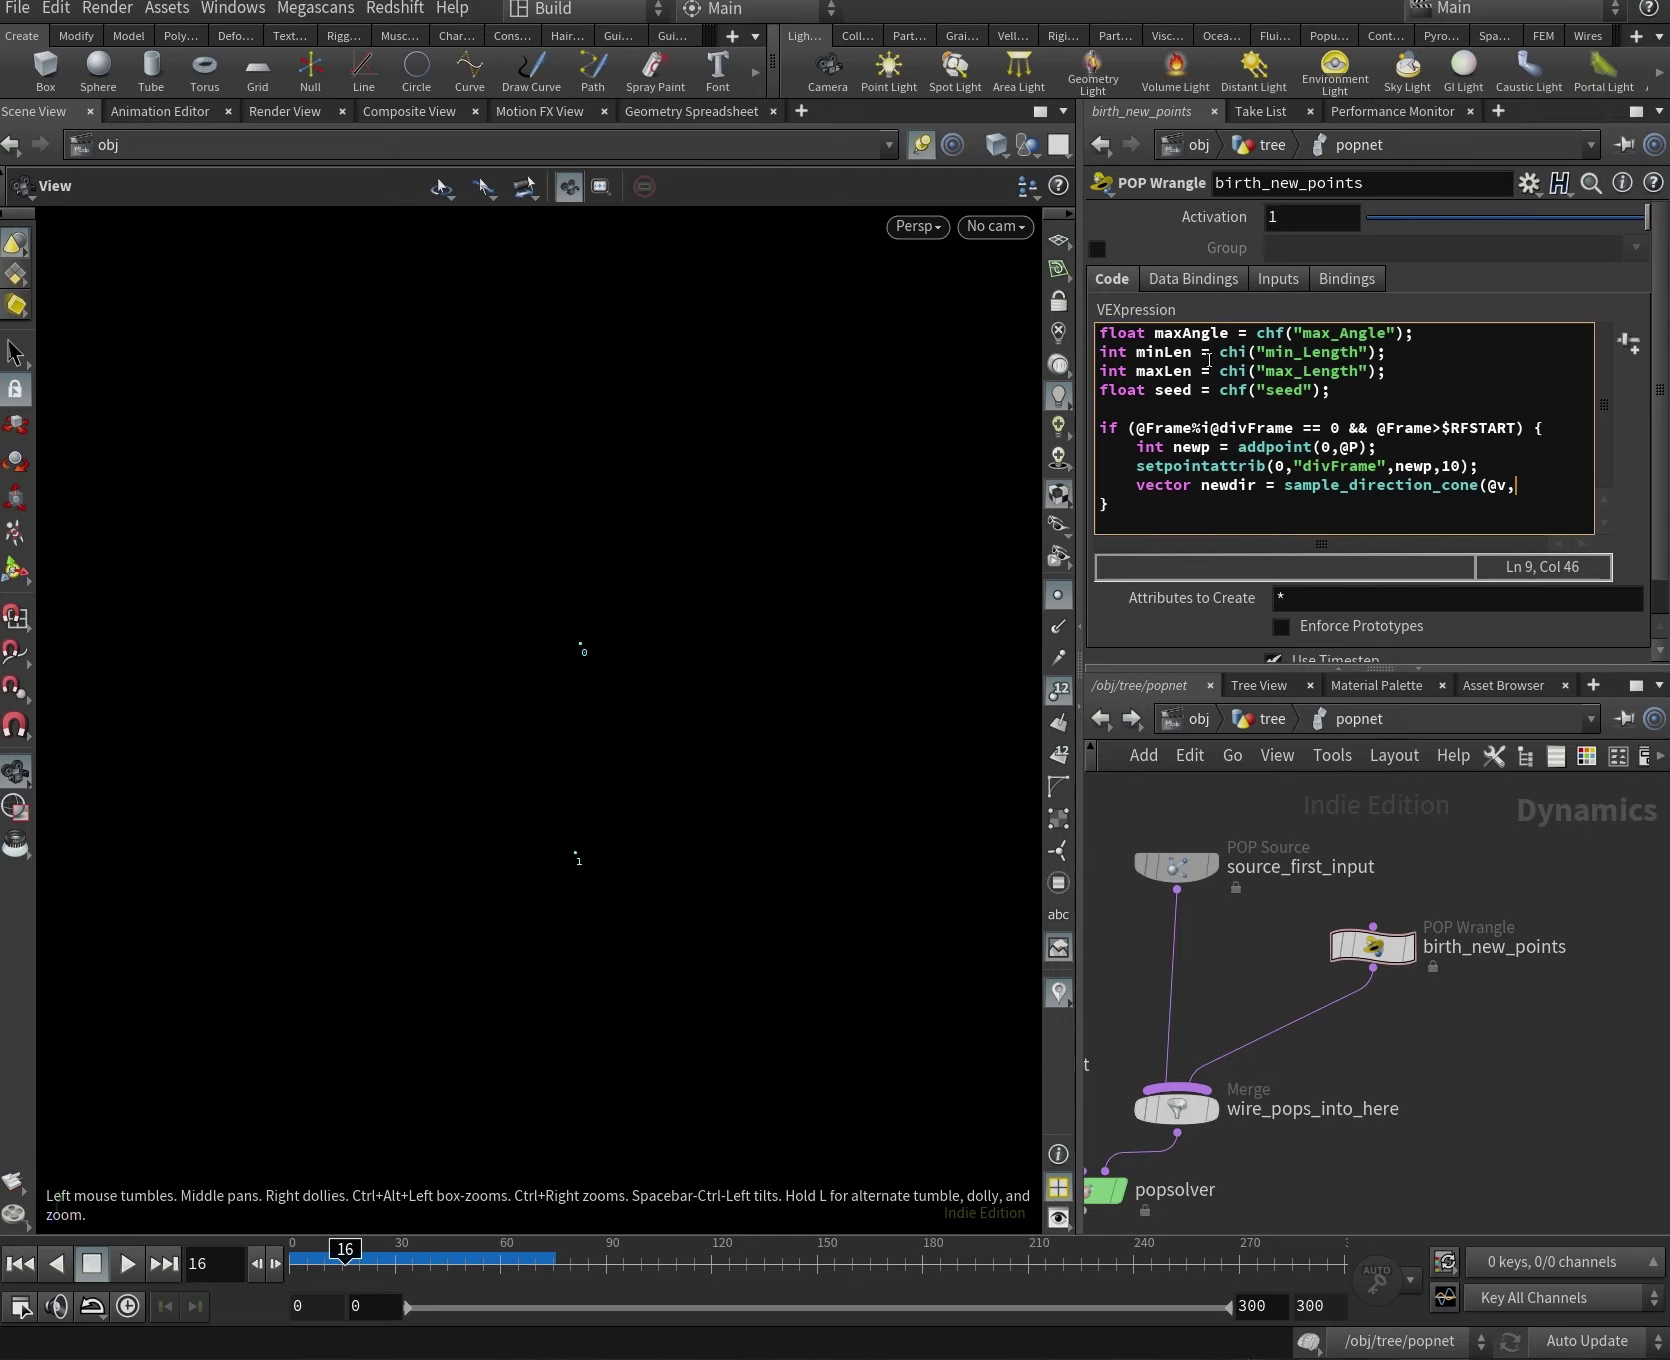
text(xAngle)
drag(1079, 550, 797, 550)
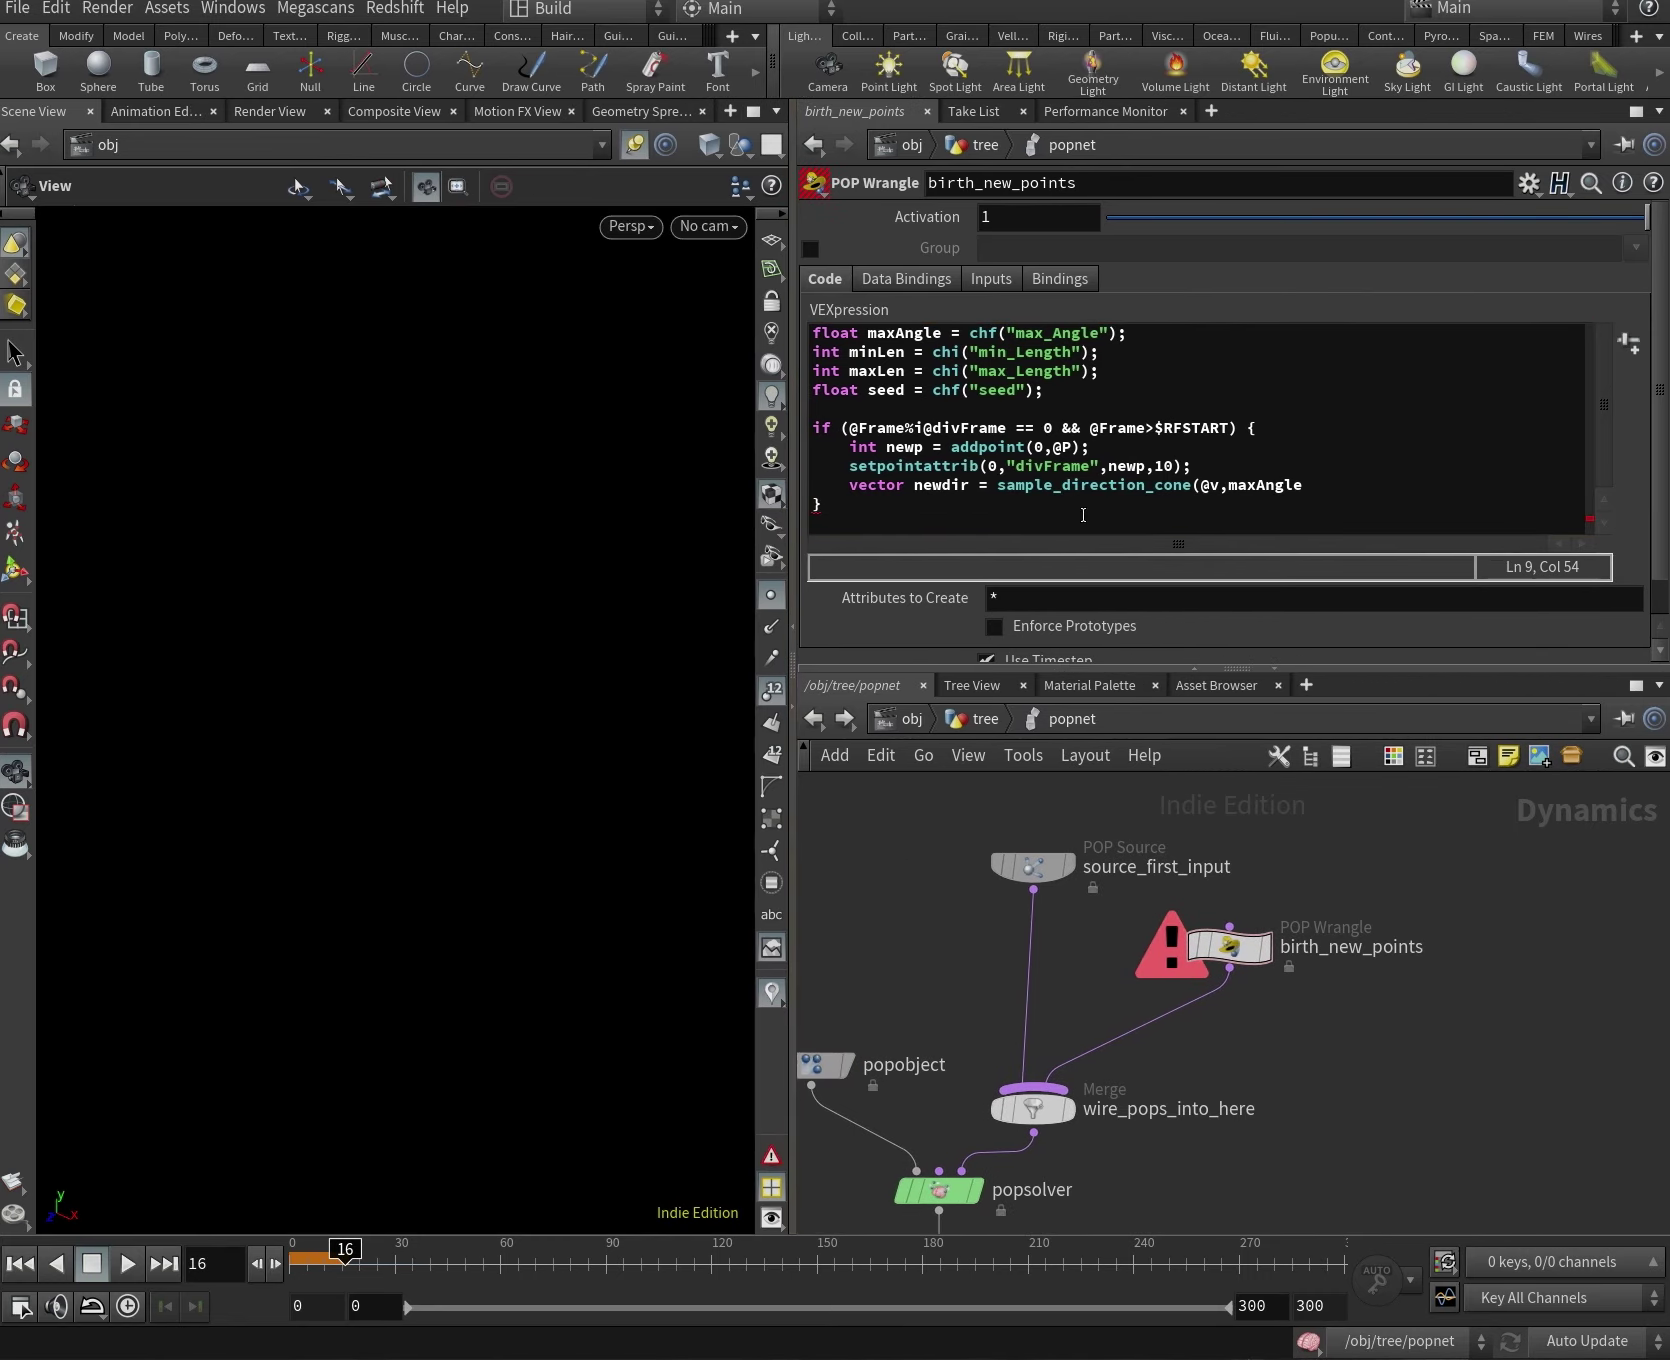
double_click(1248, 487)
click(1341, 498)
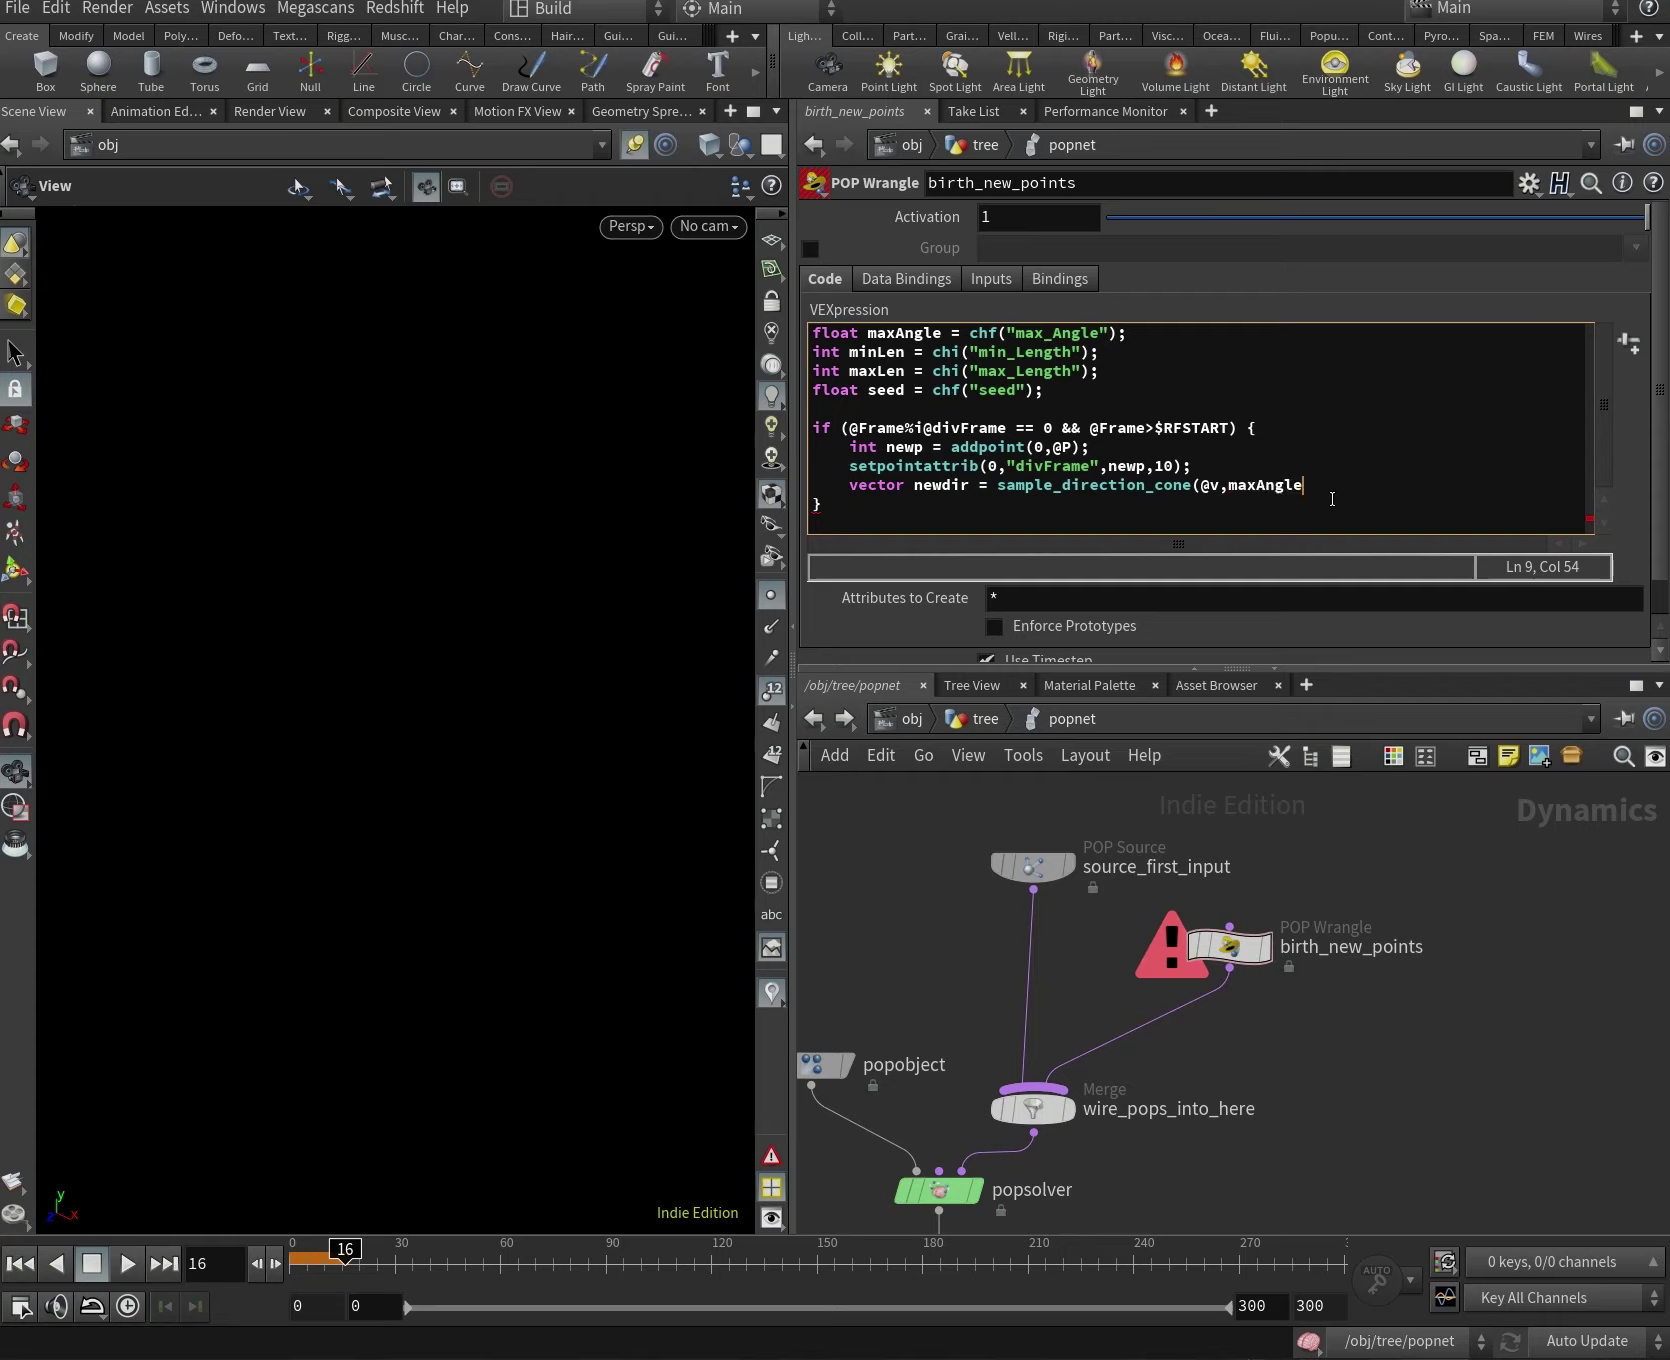
double_click(1246, 490)
key(Left)
text(radians()
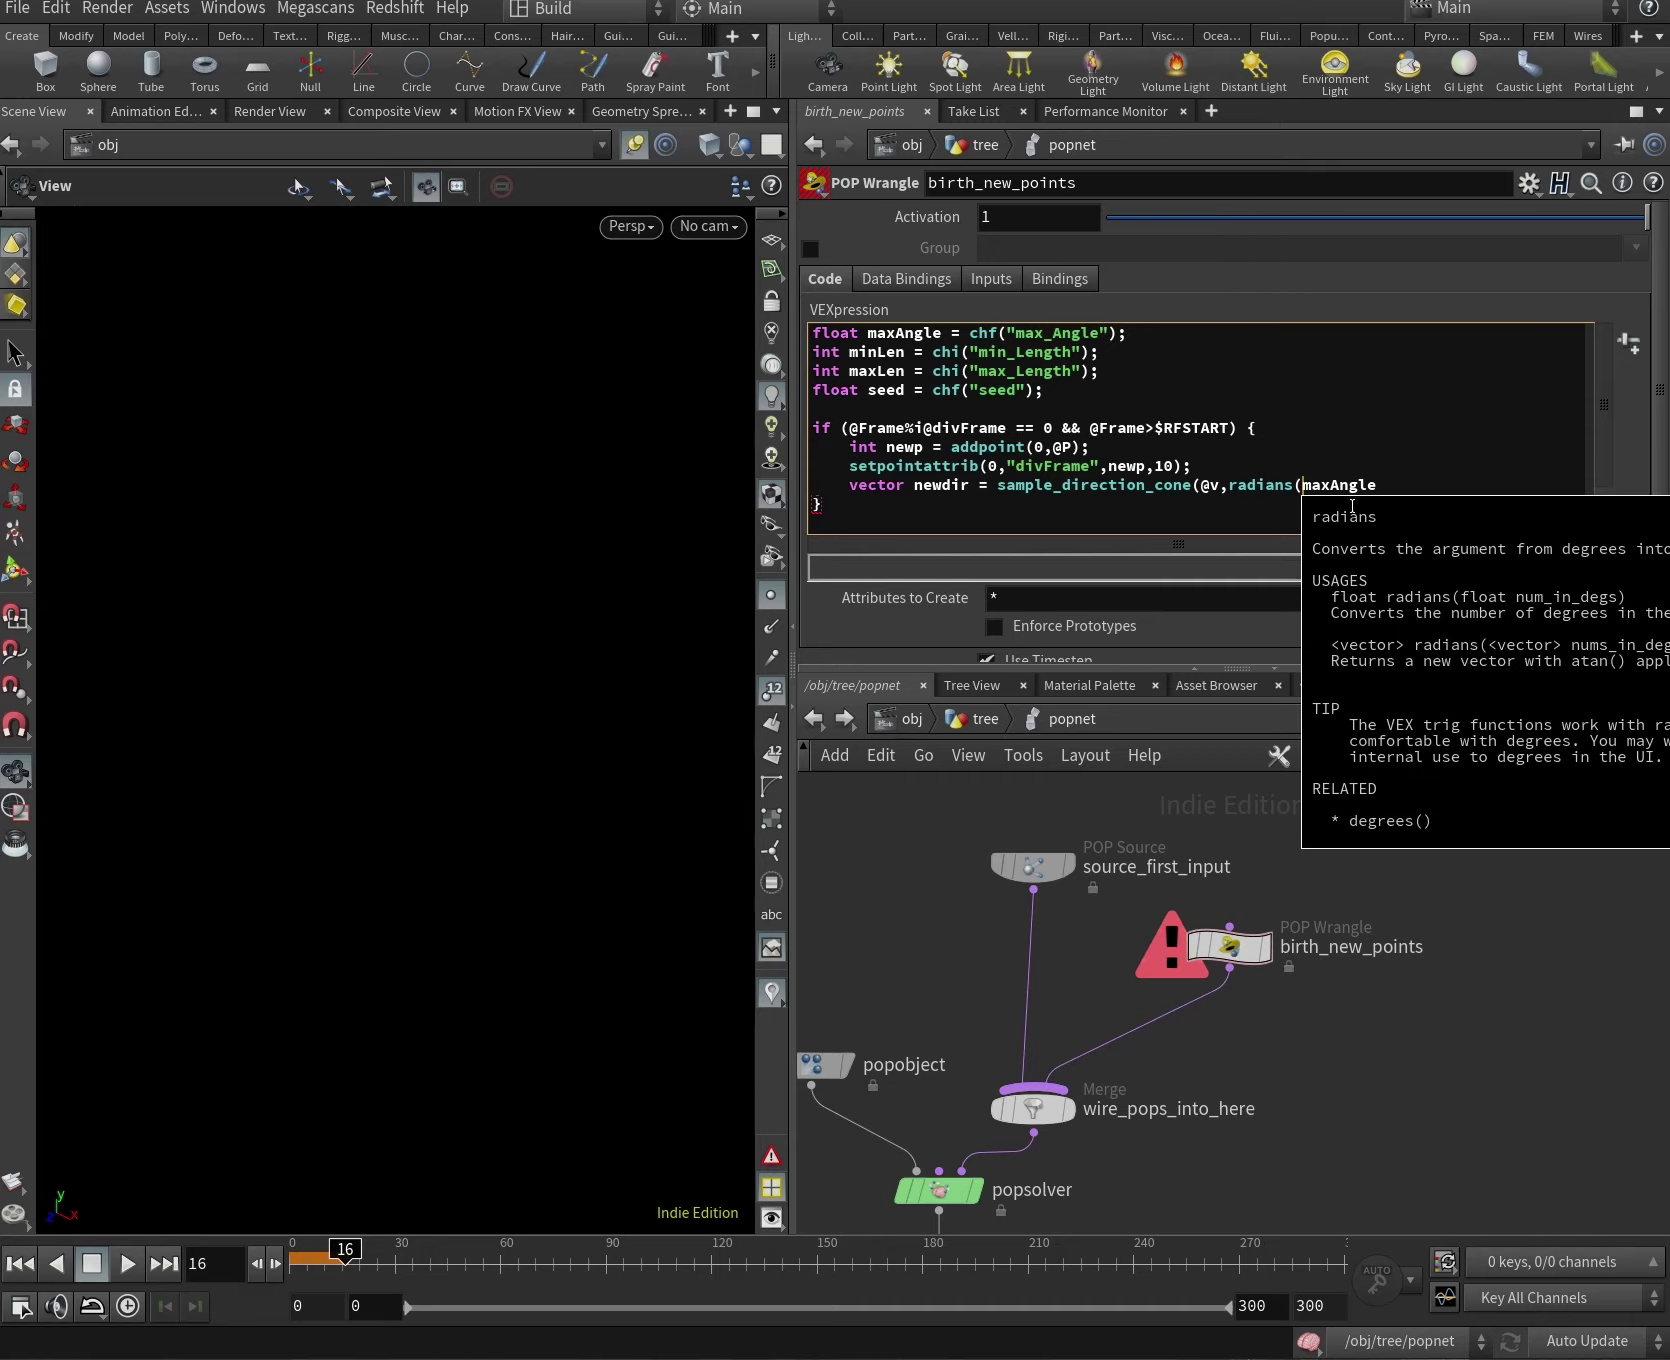
key(End)
text(),)
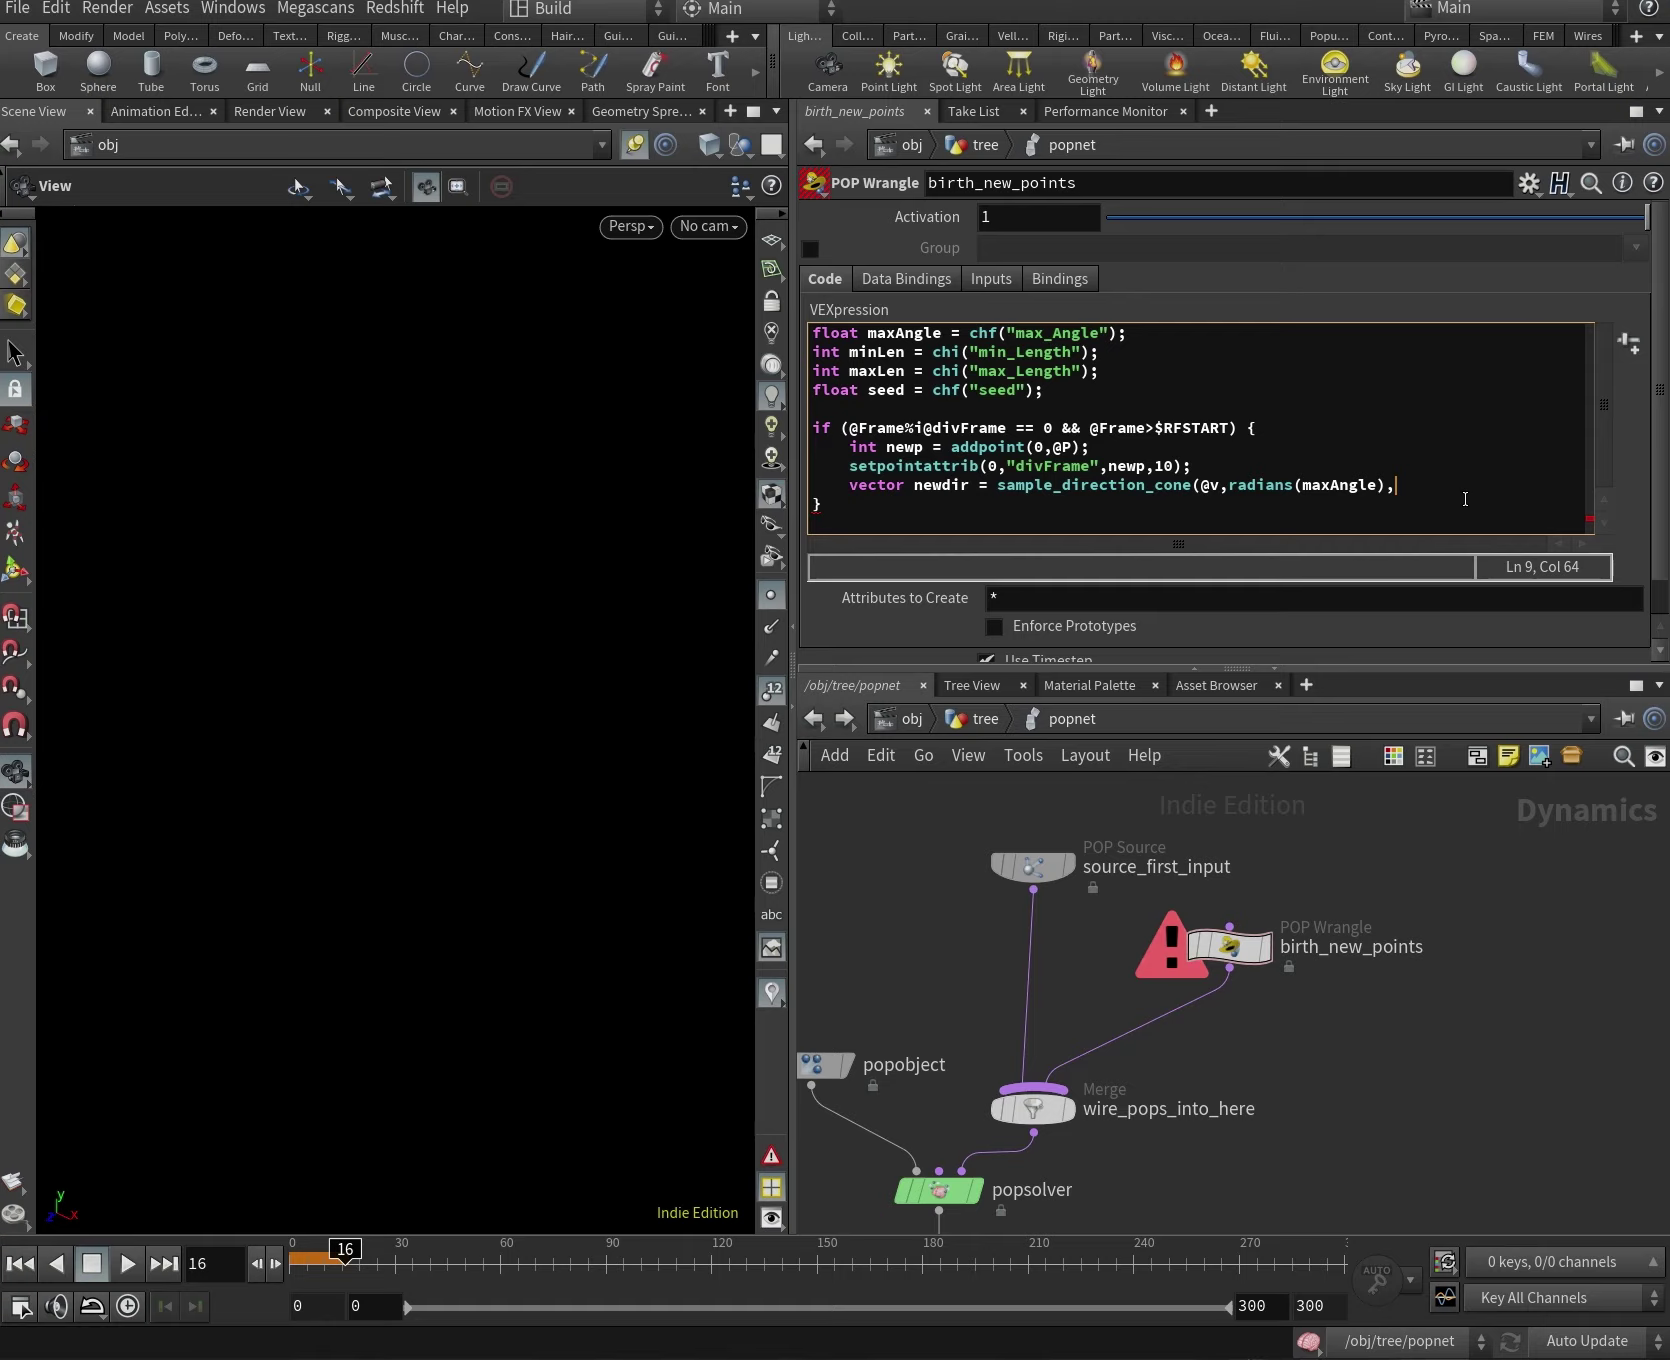
Close the newdir line with randu, and define 'vector2 randu = set(0,1);' on the line above it.
text(ran)
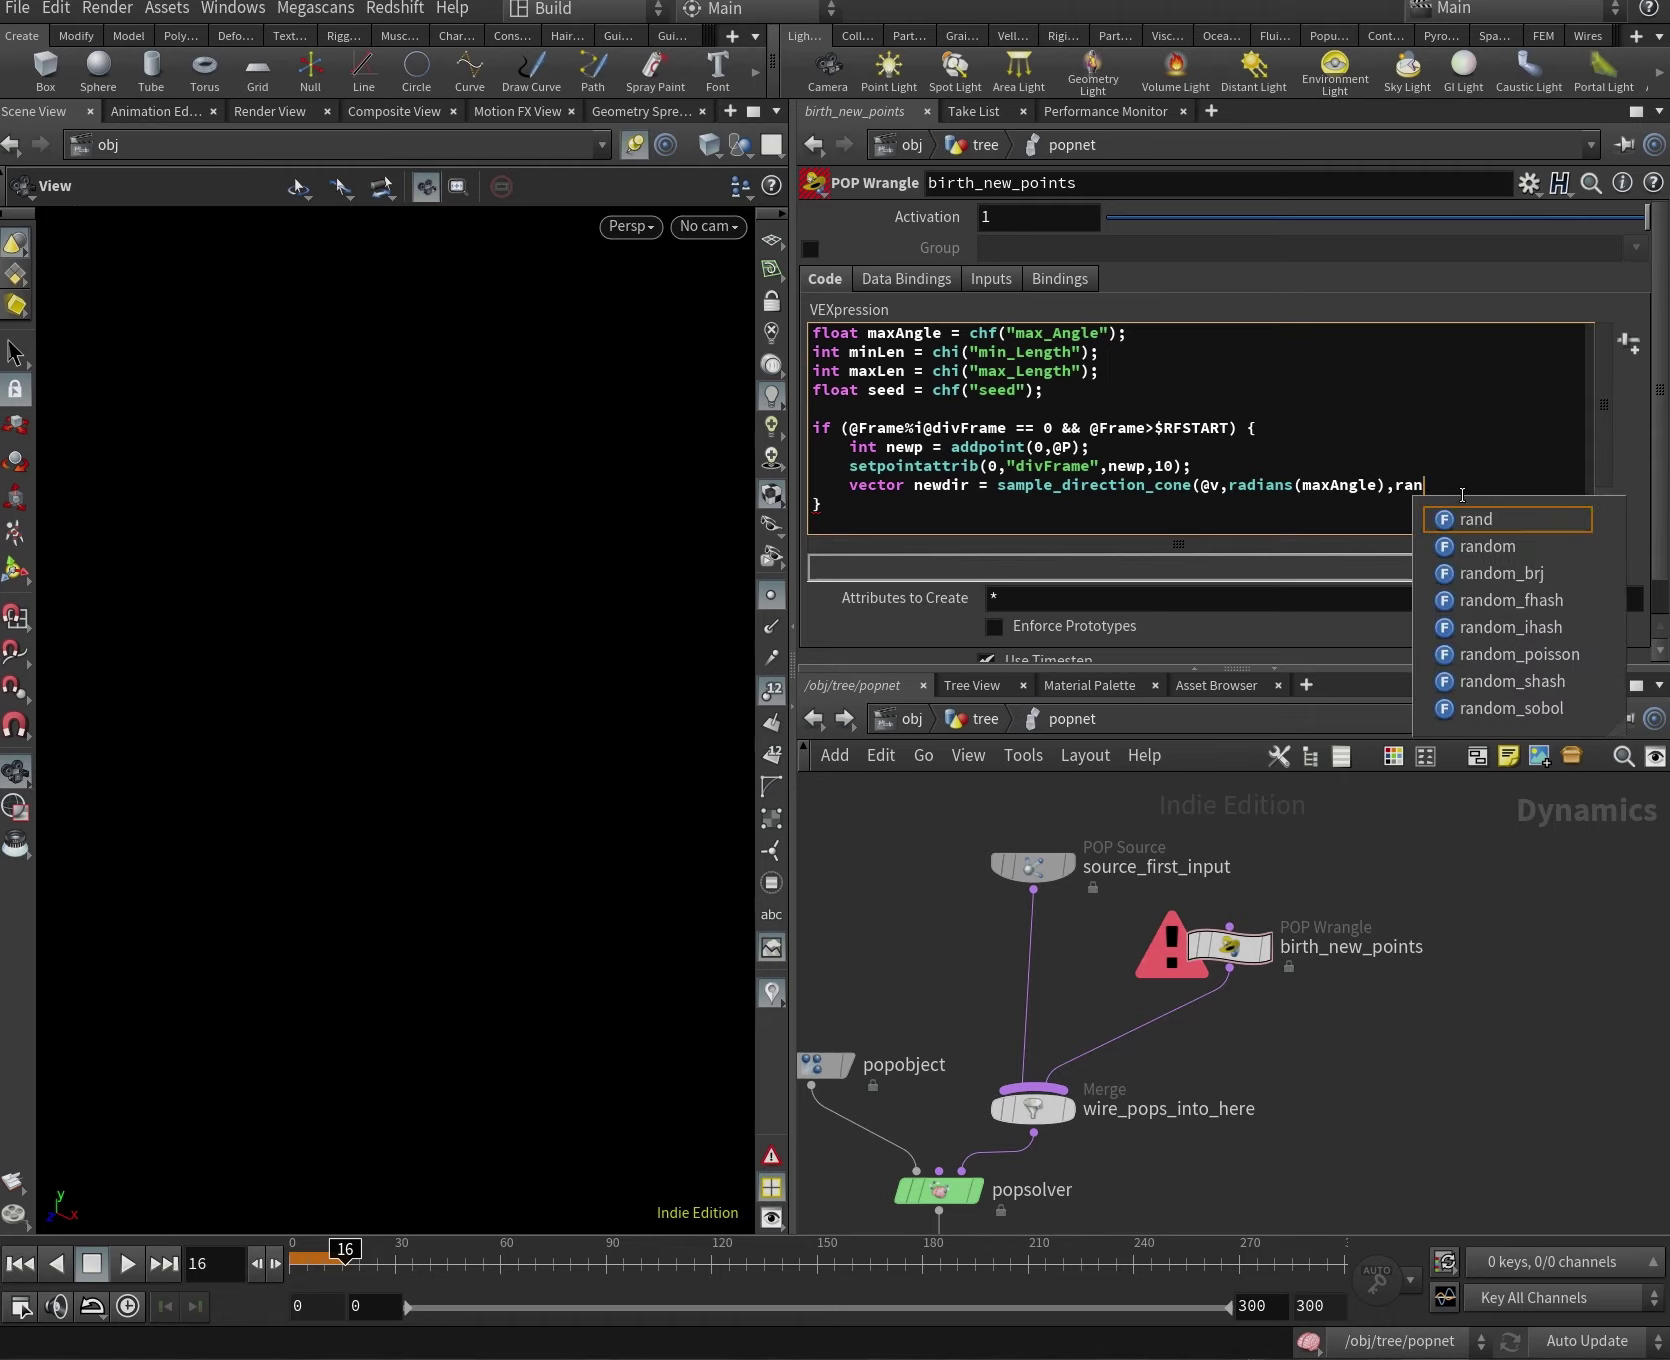
text(du))
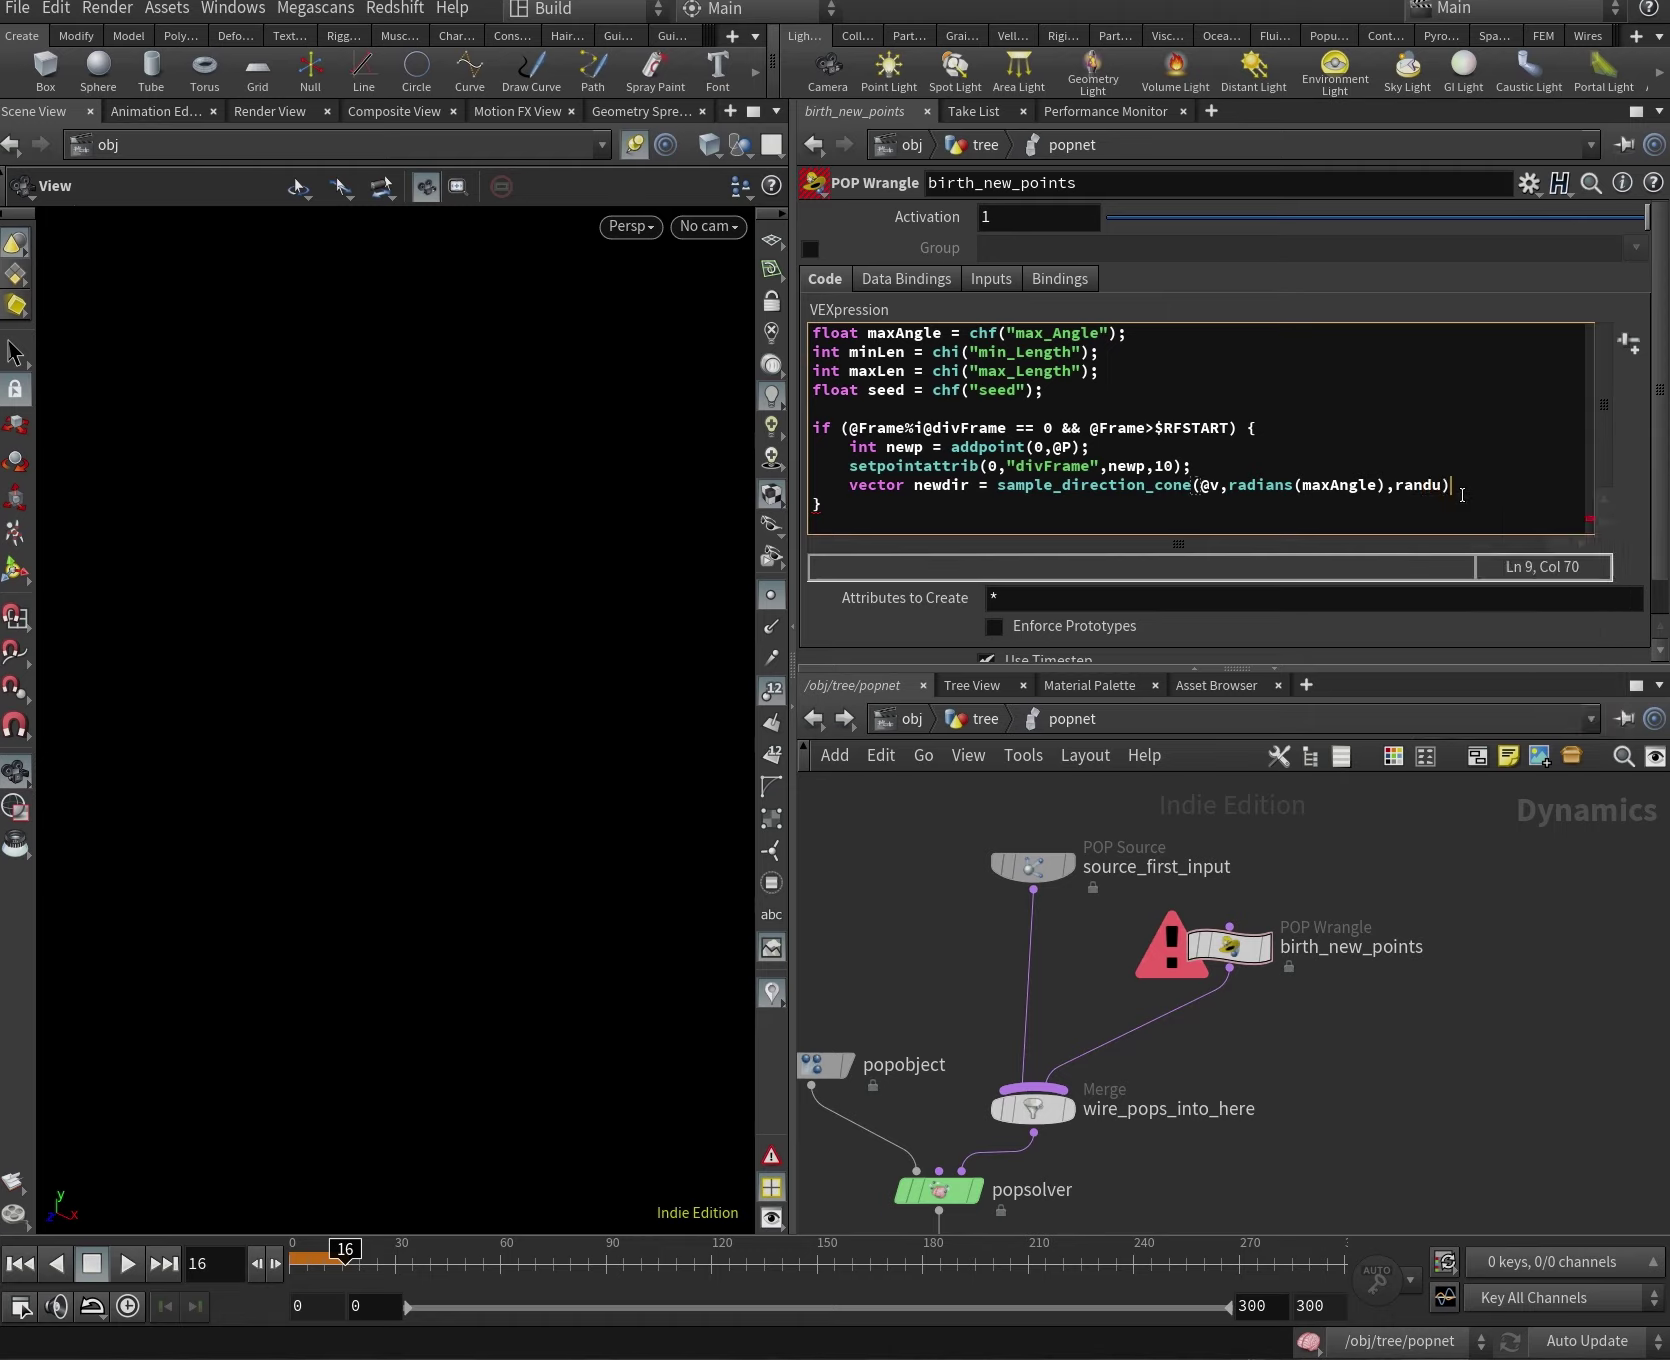
text(;)
key(Up)
key(Return)
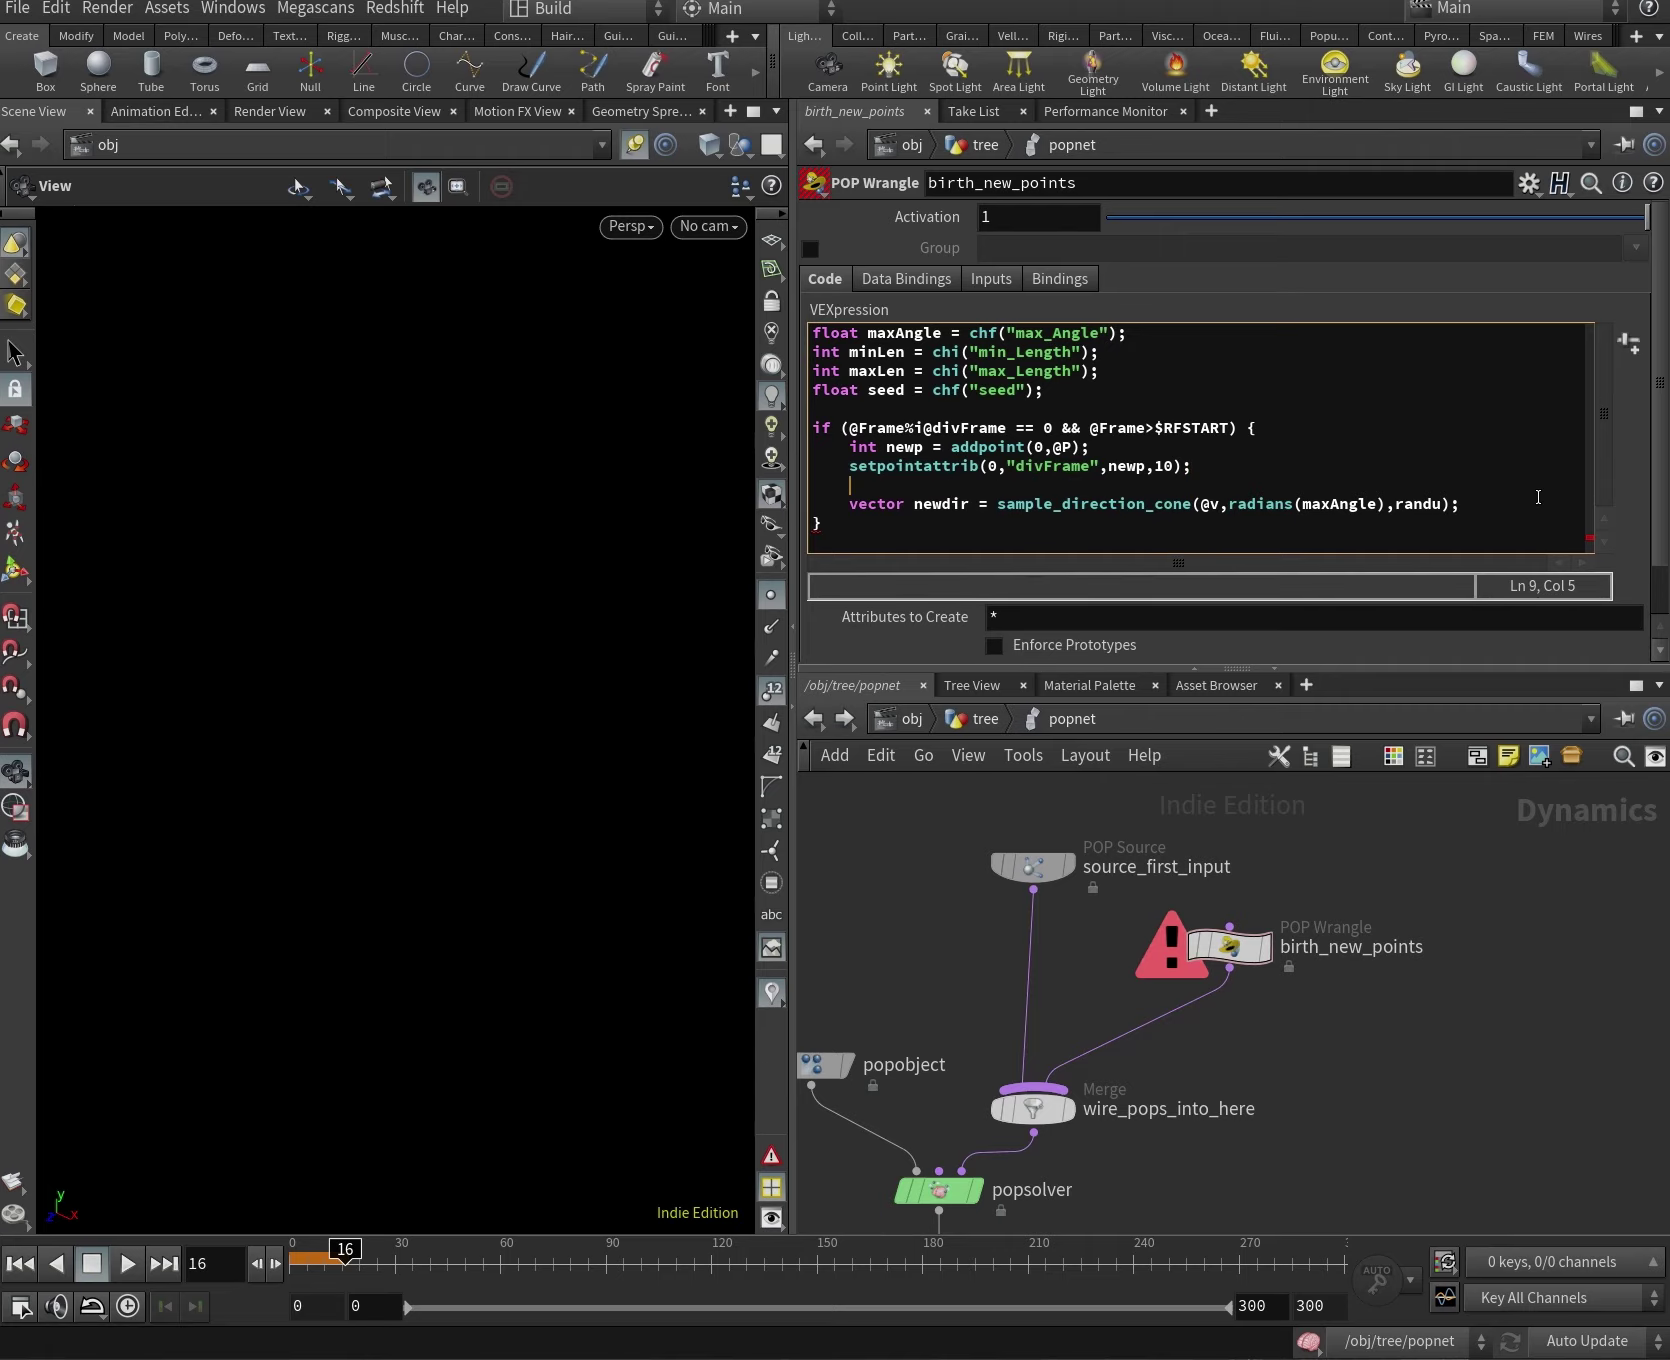
text(vector2 randu = set)
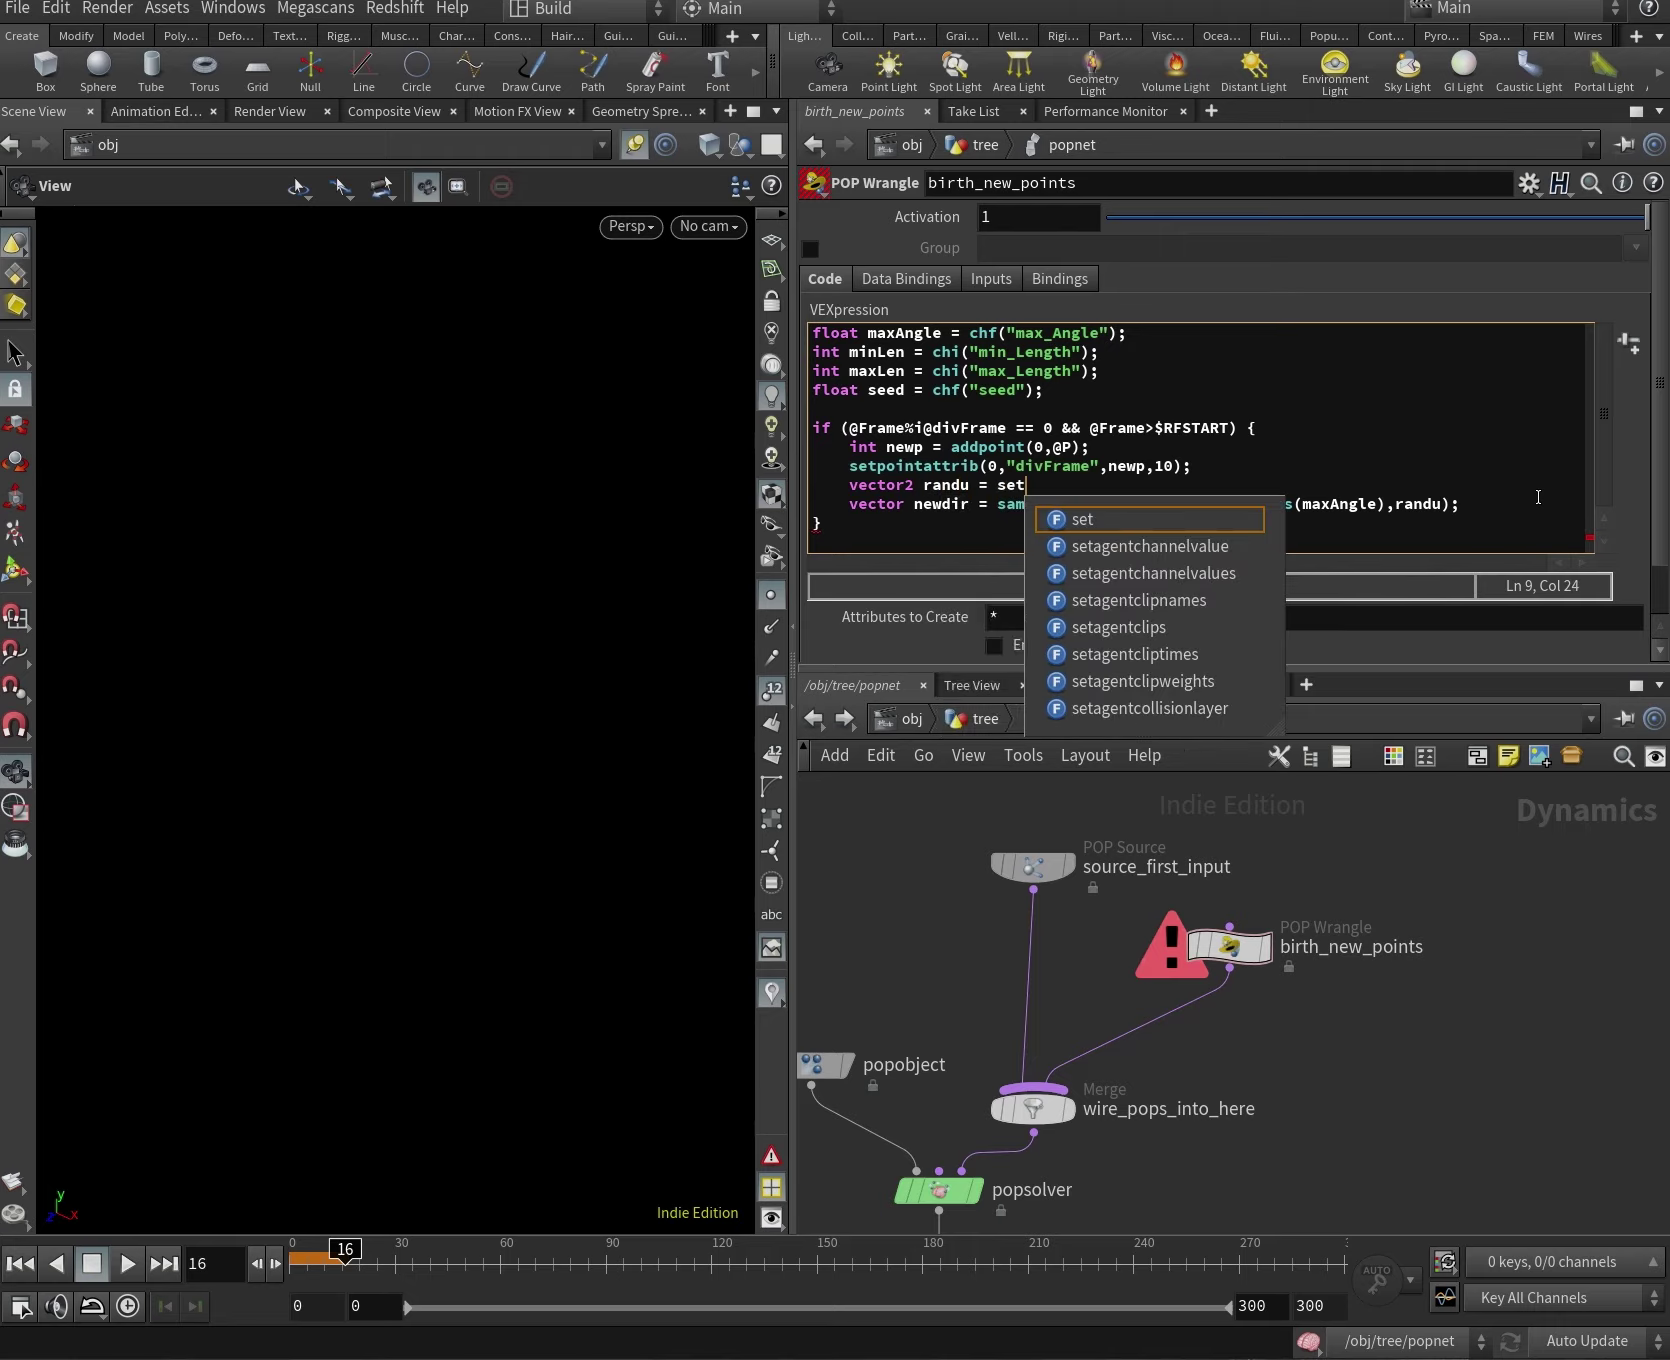
text((0,)
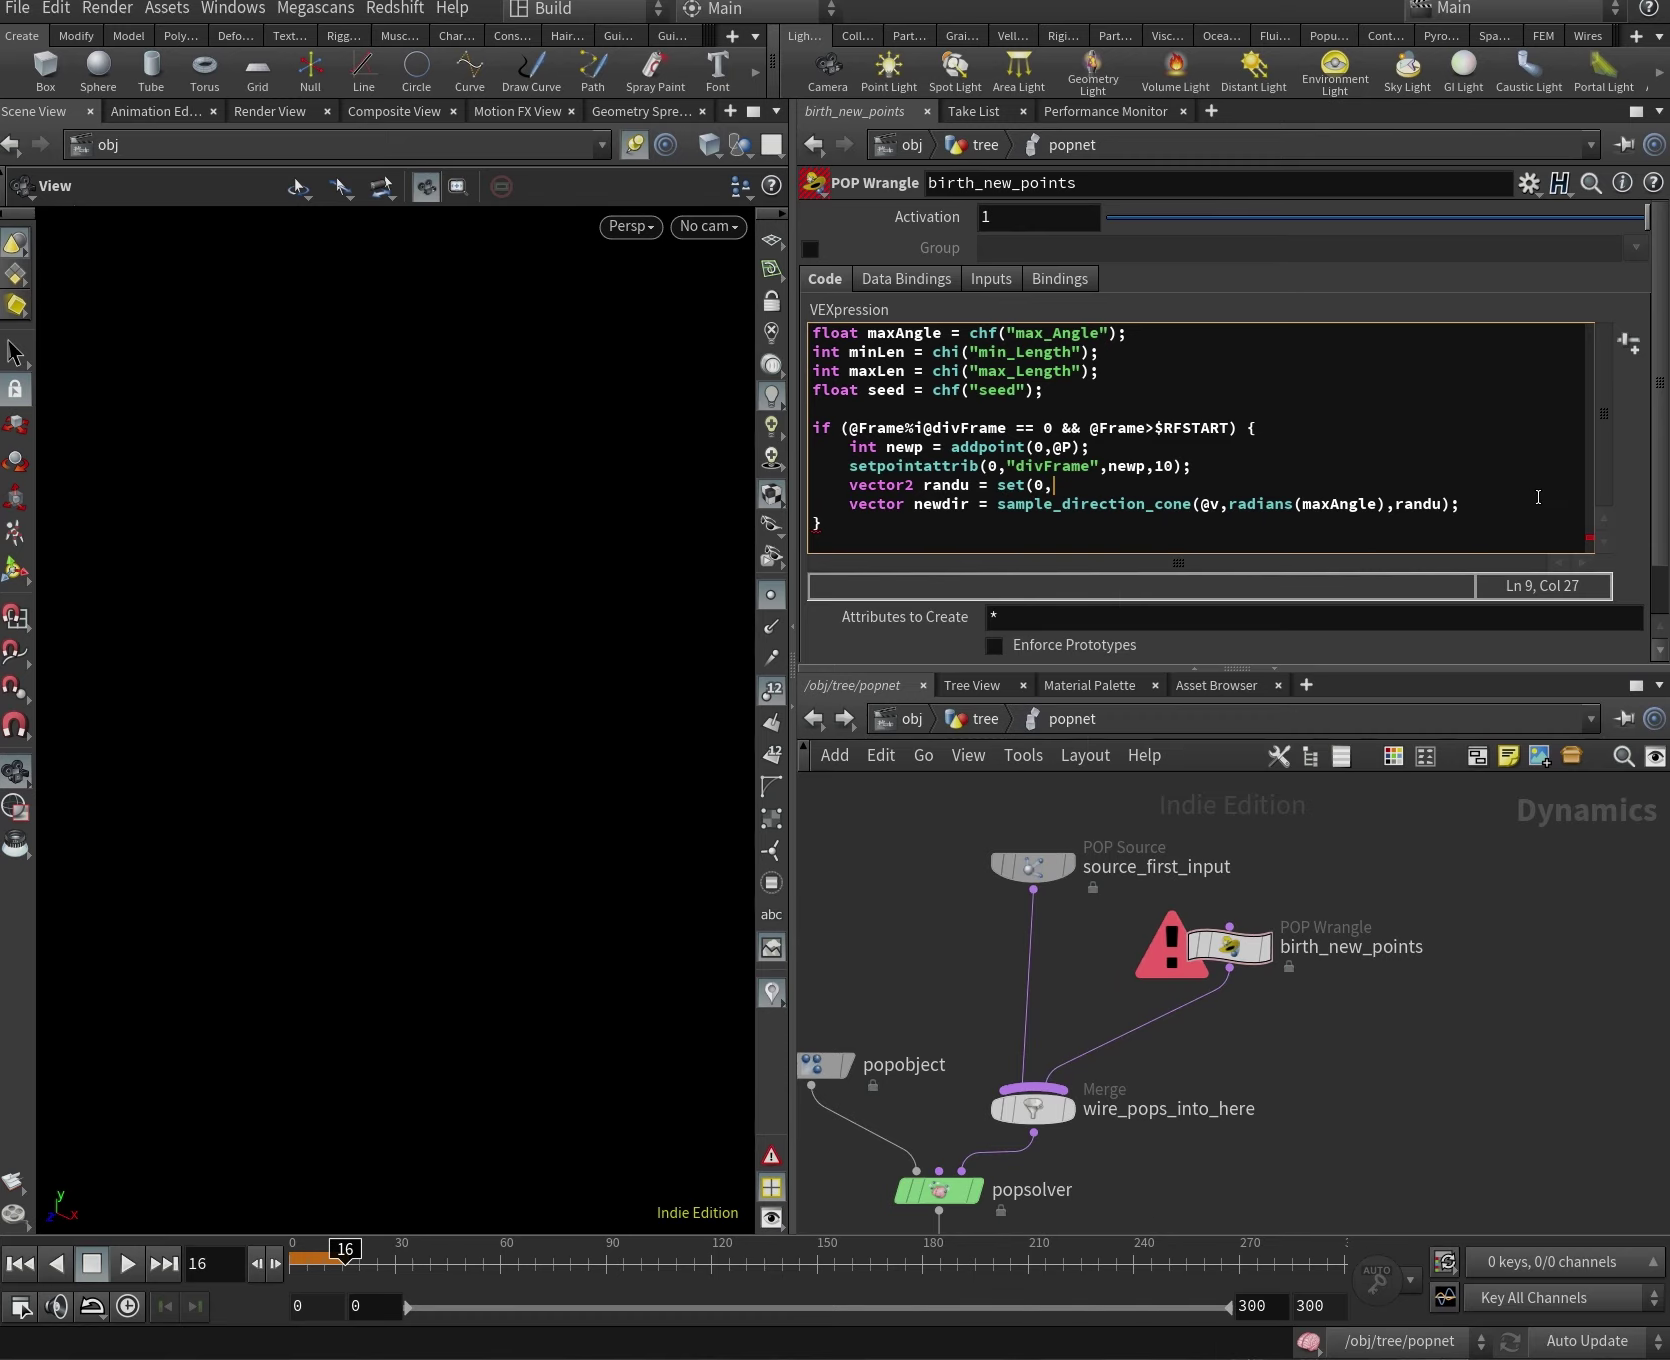
text(1);)
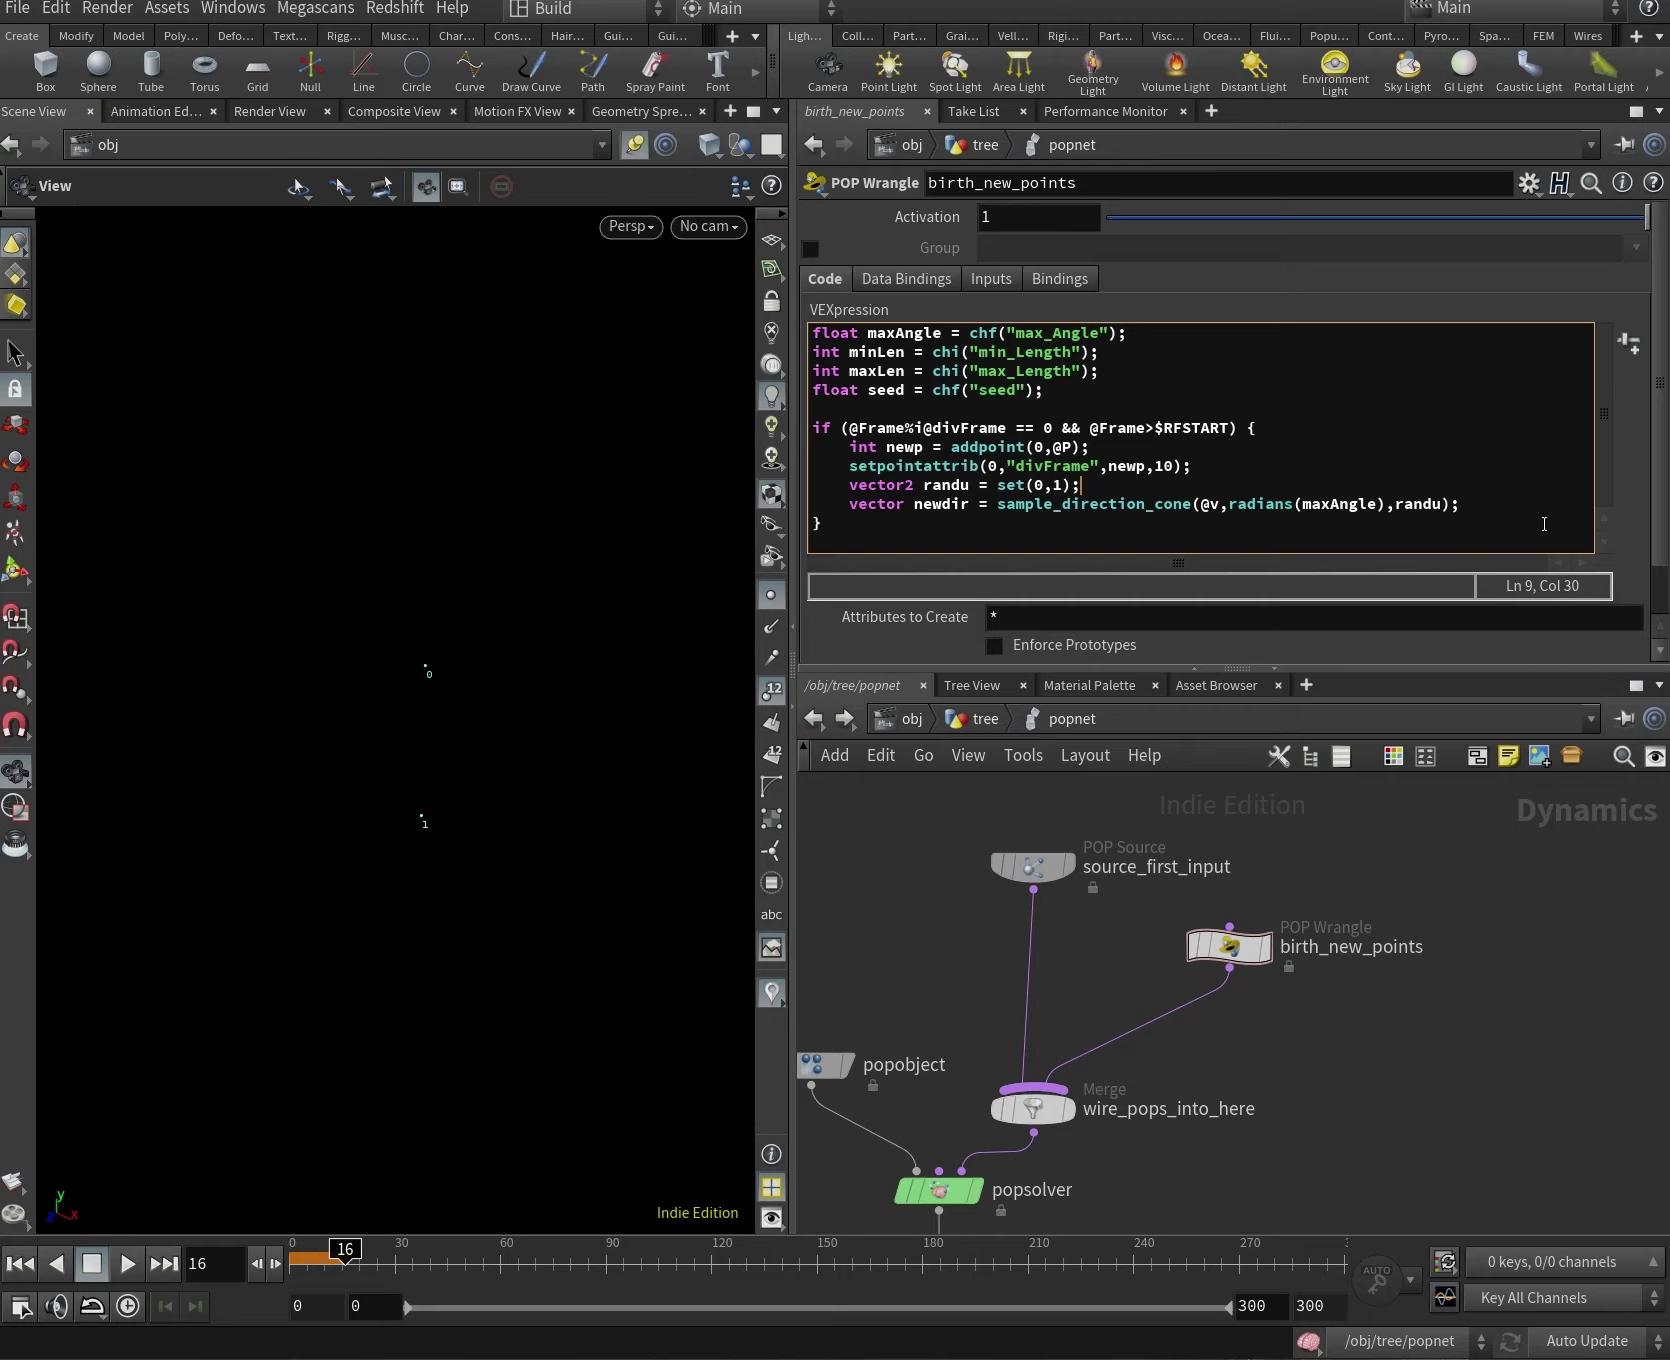
click(1496, 506)
key(Return)
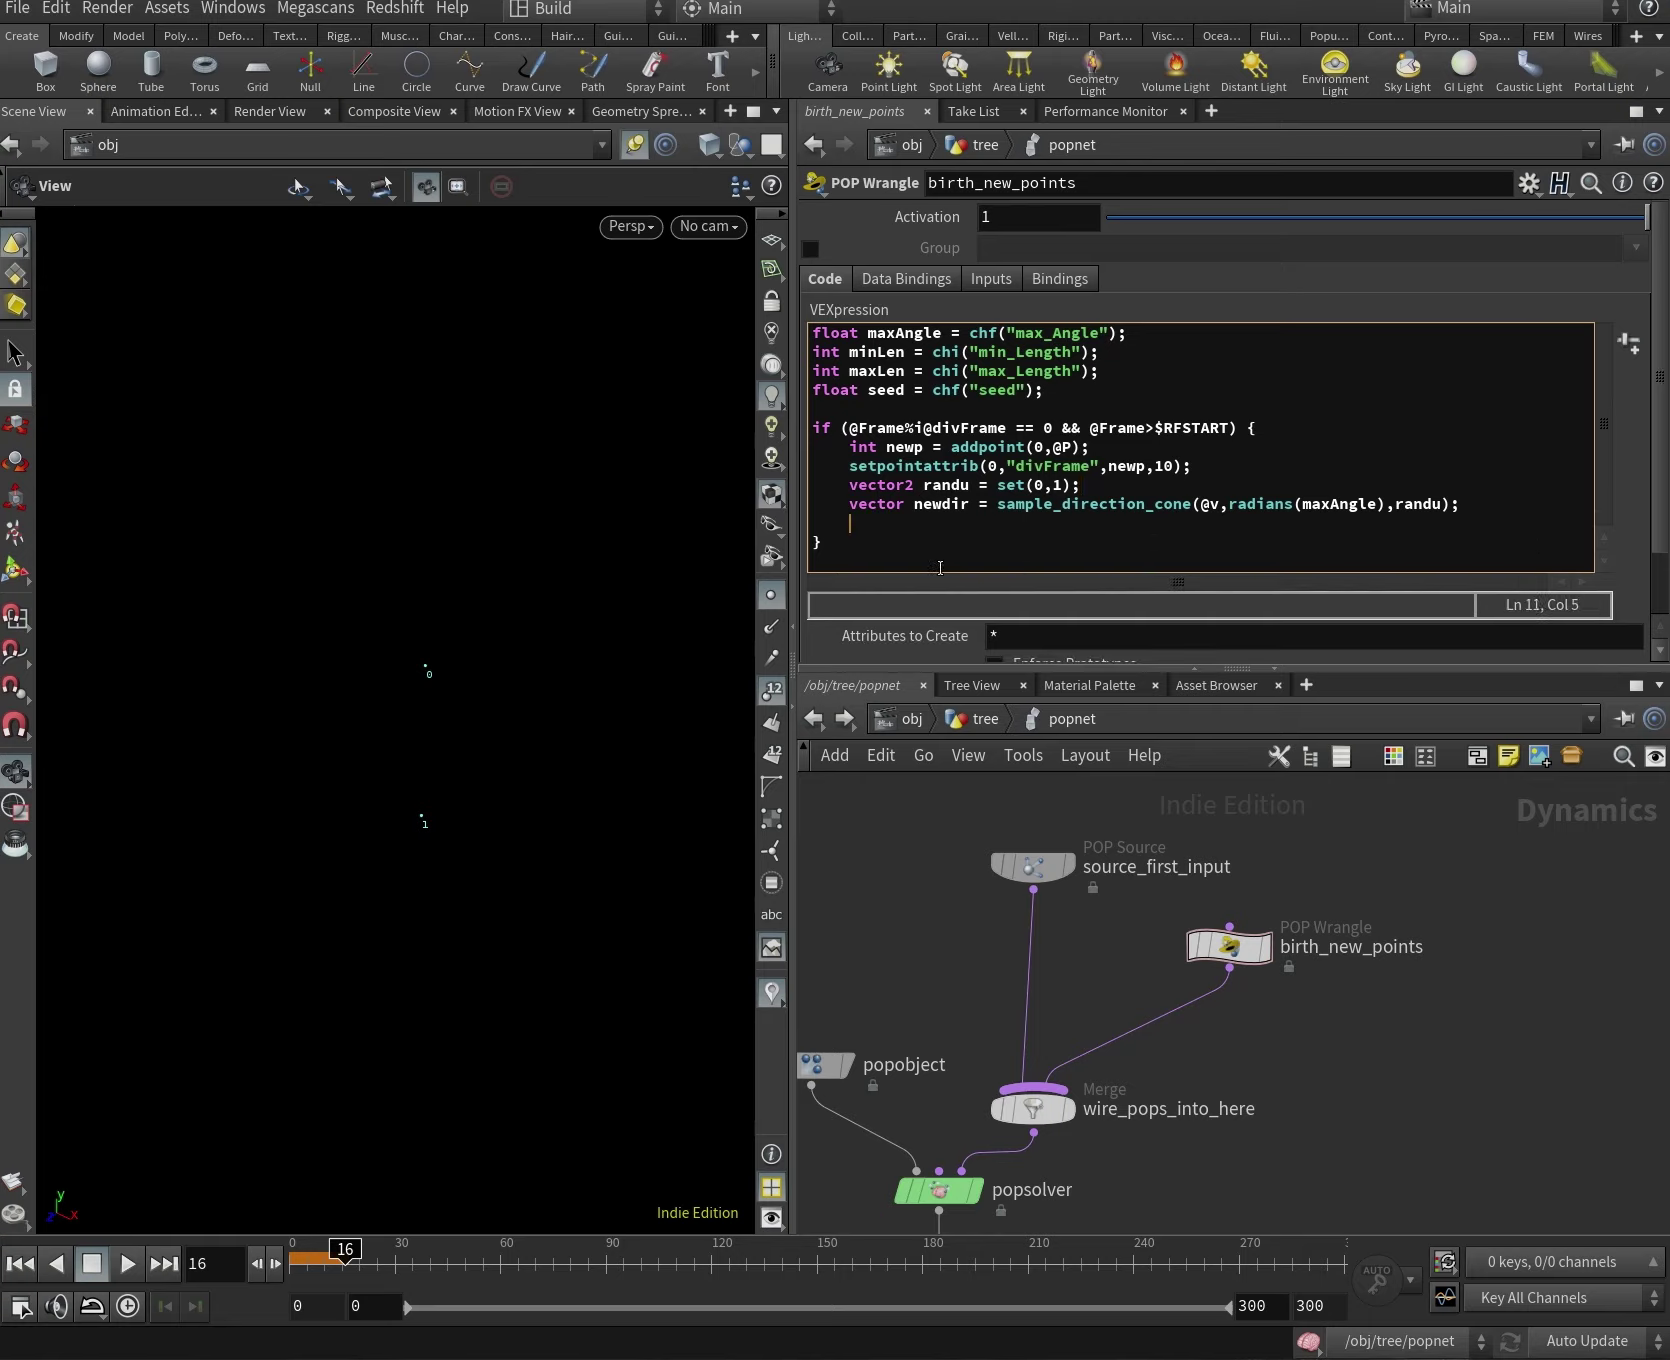
Add 'vector newv = newdir*length(@v);' below the newdir line.
drag(997, 485, 1082, 485)
click(1082, 485)
double_click(1056, 485)
click(905, 531)
text(vector)
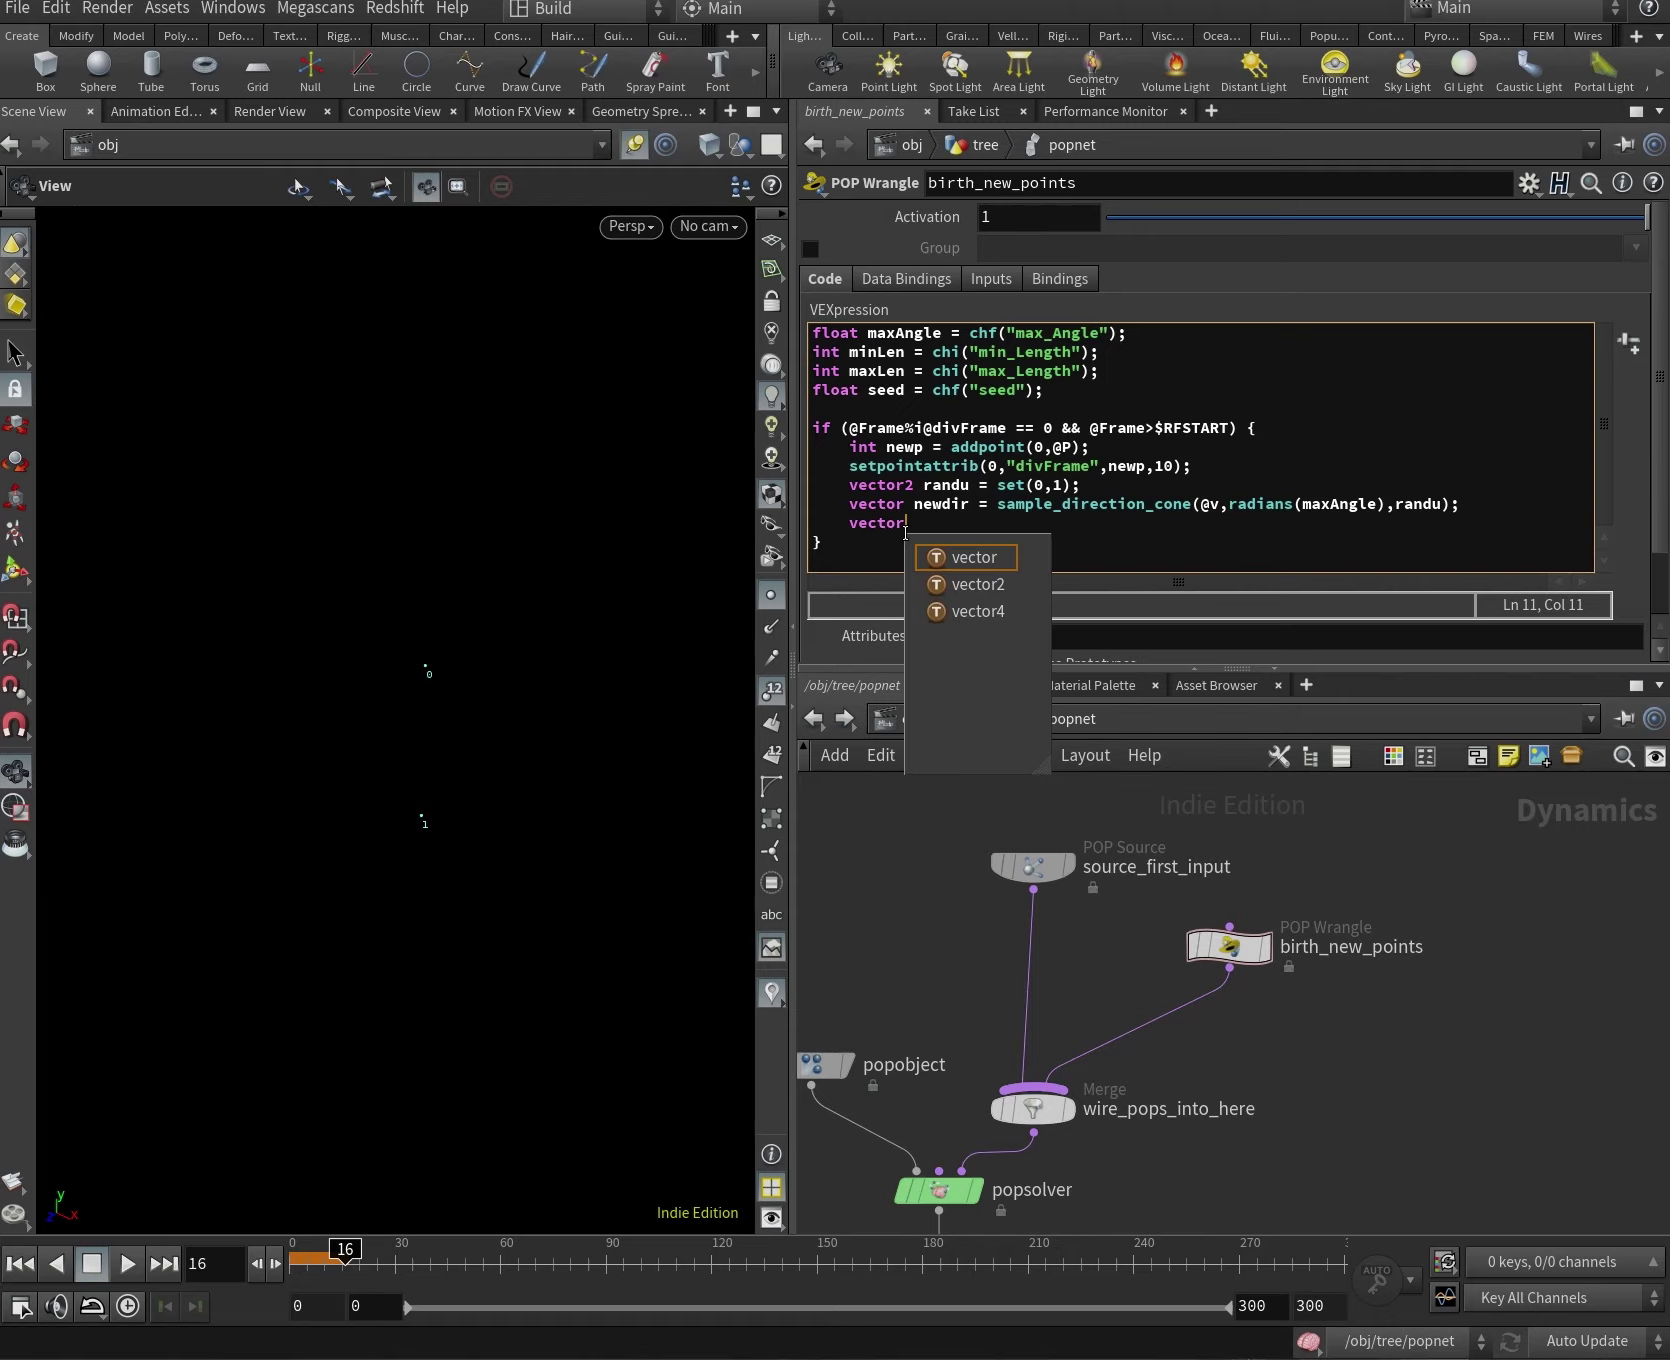
text( newv )
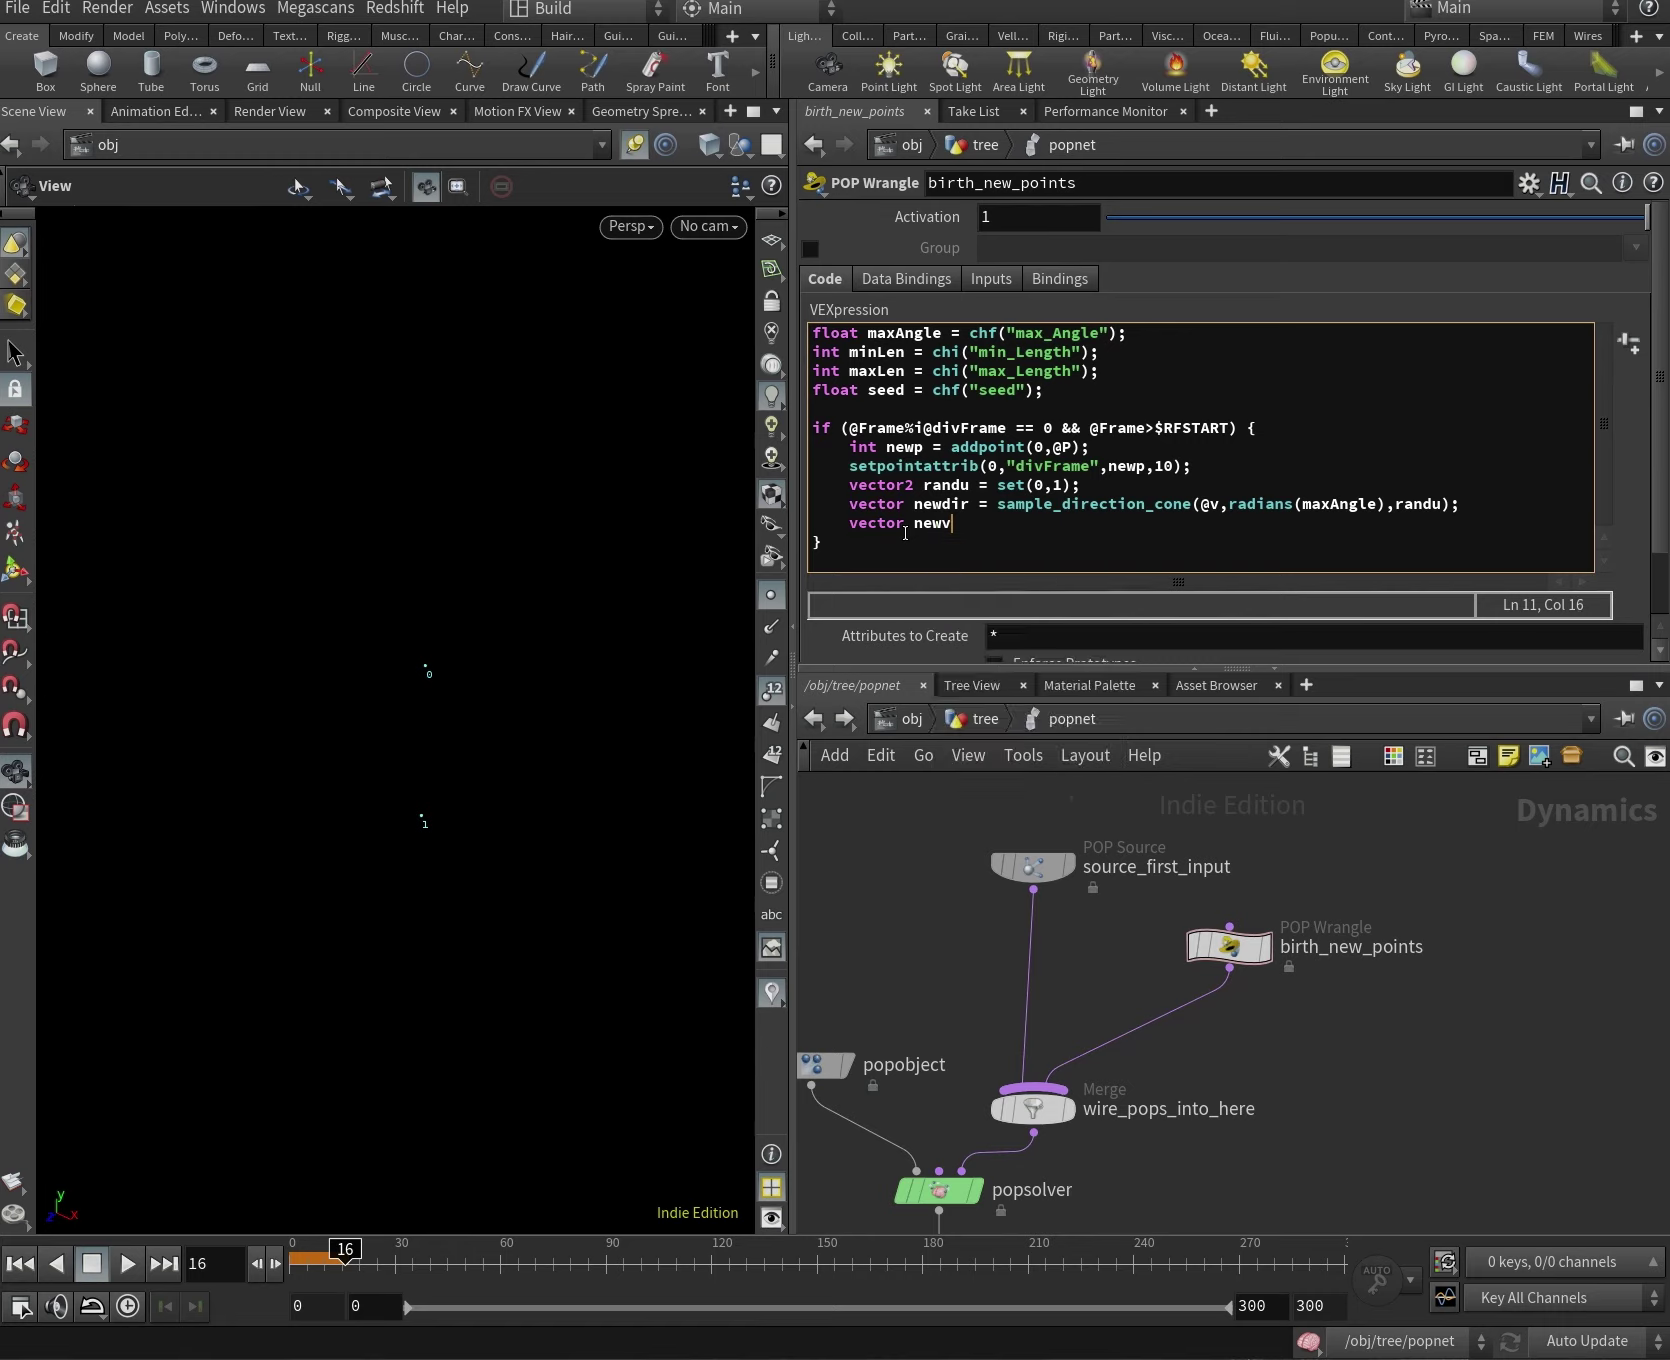
text(= newdir*length(@v);)
key(Return)
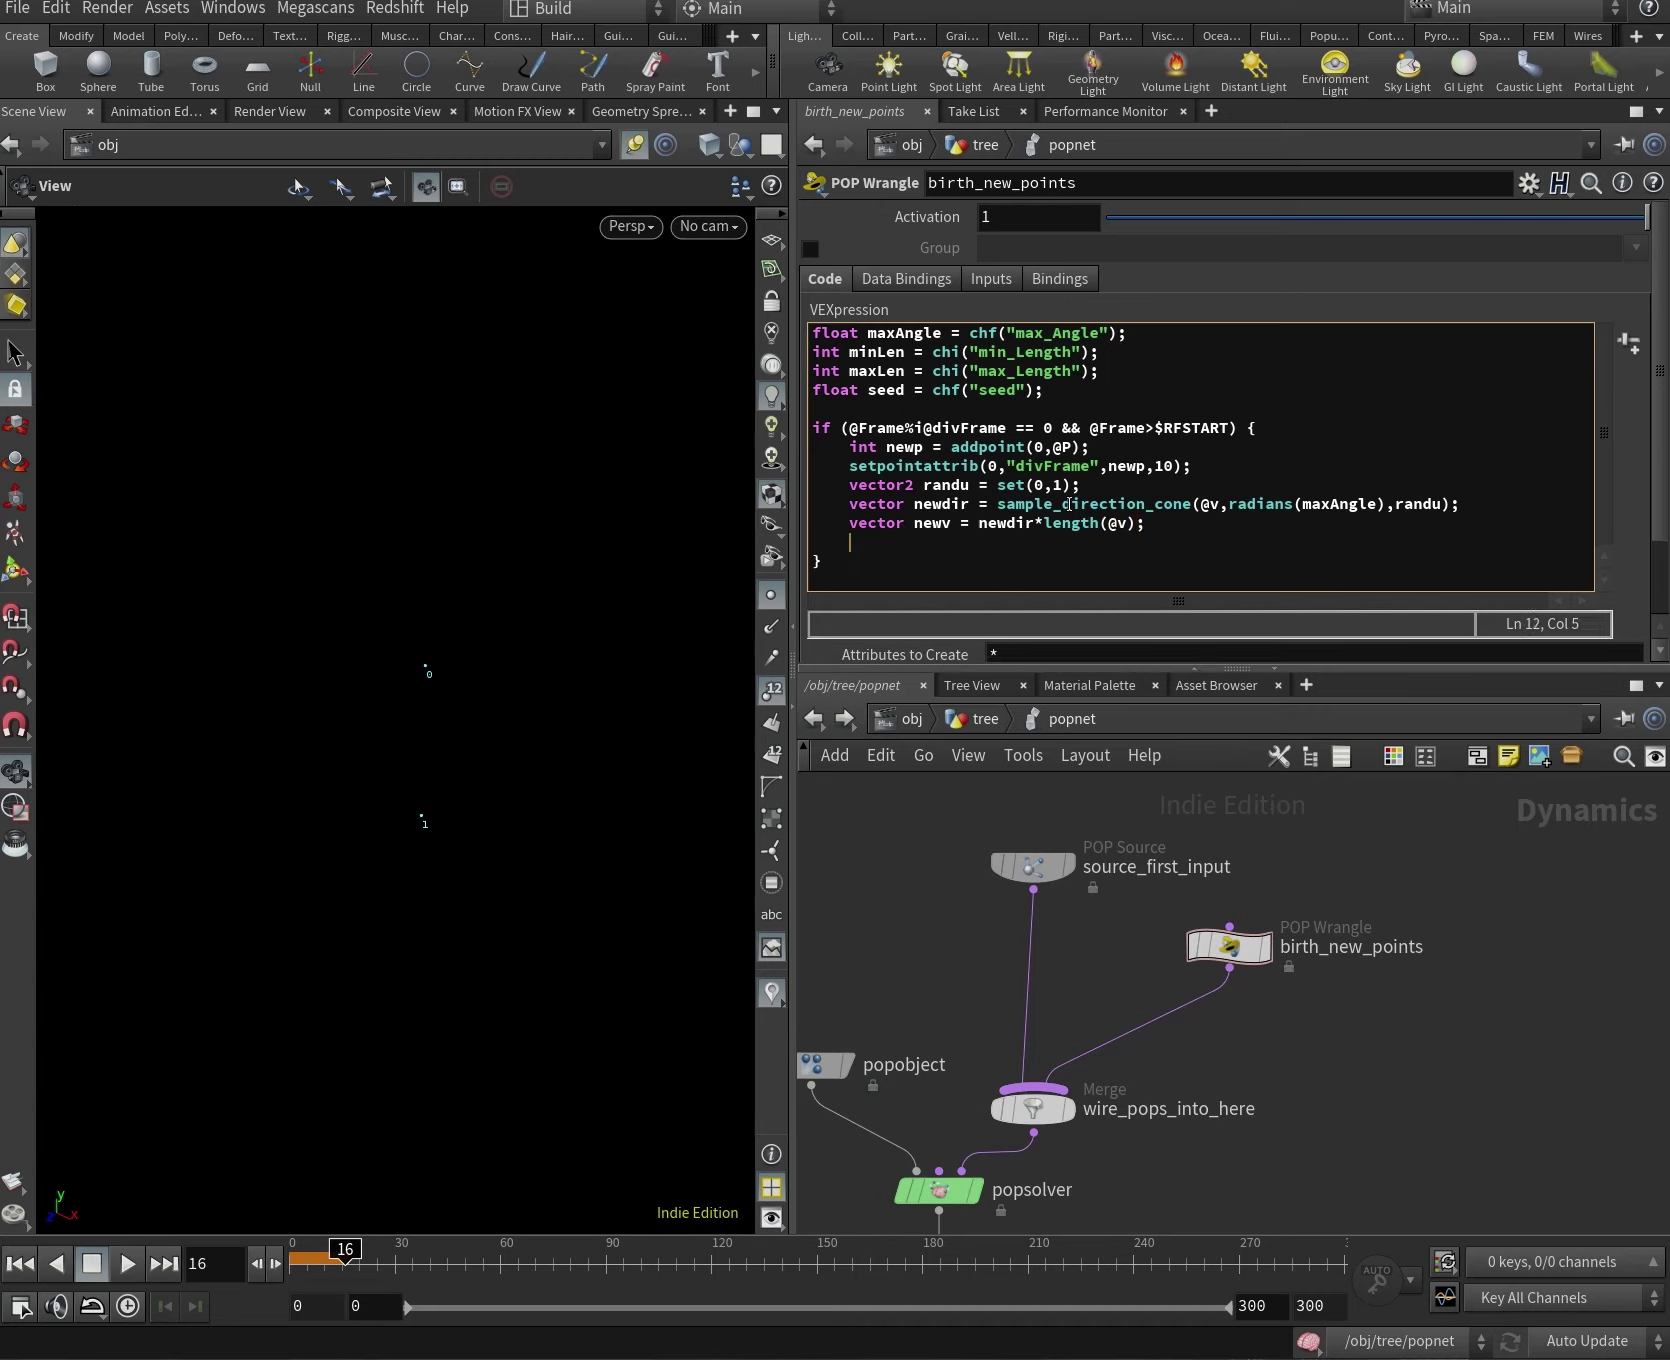
key(Return)
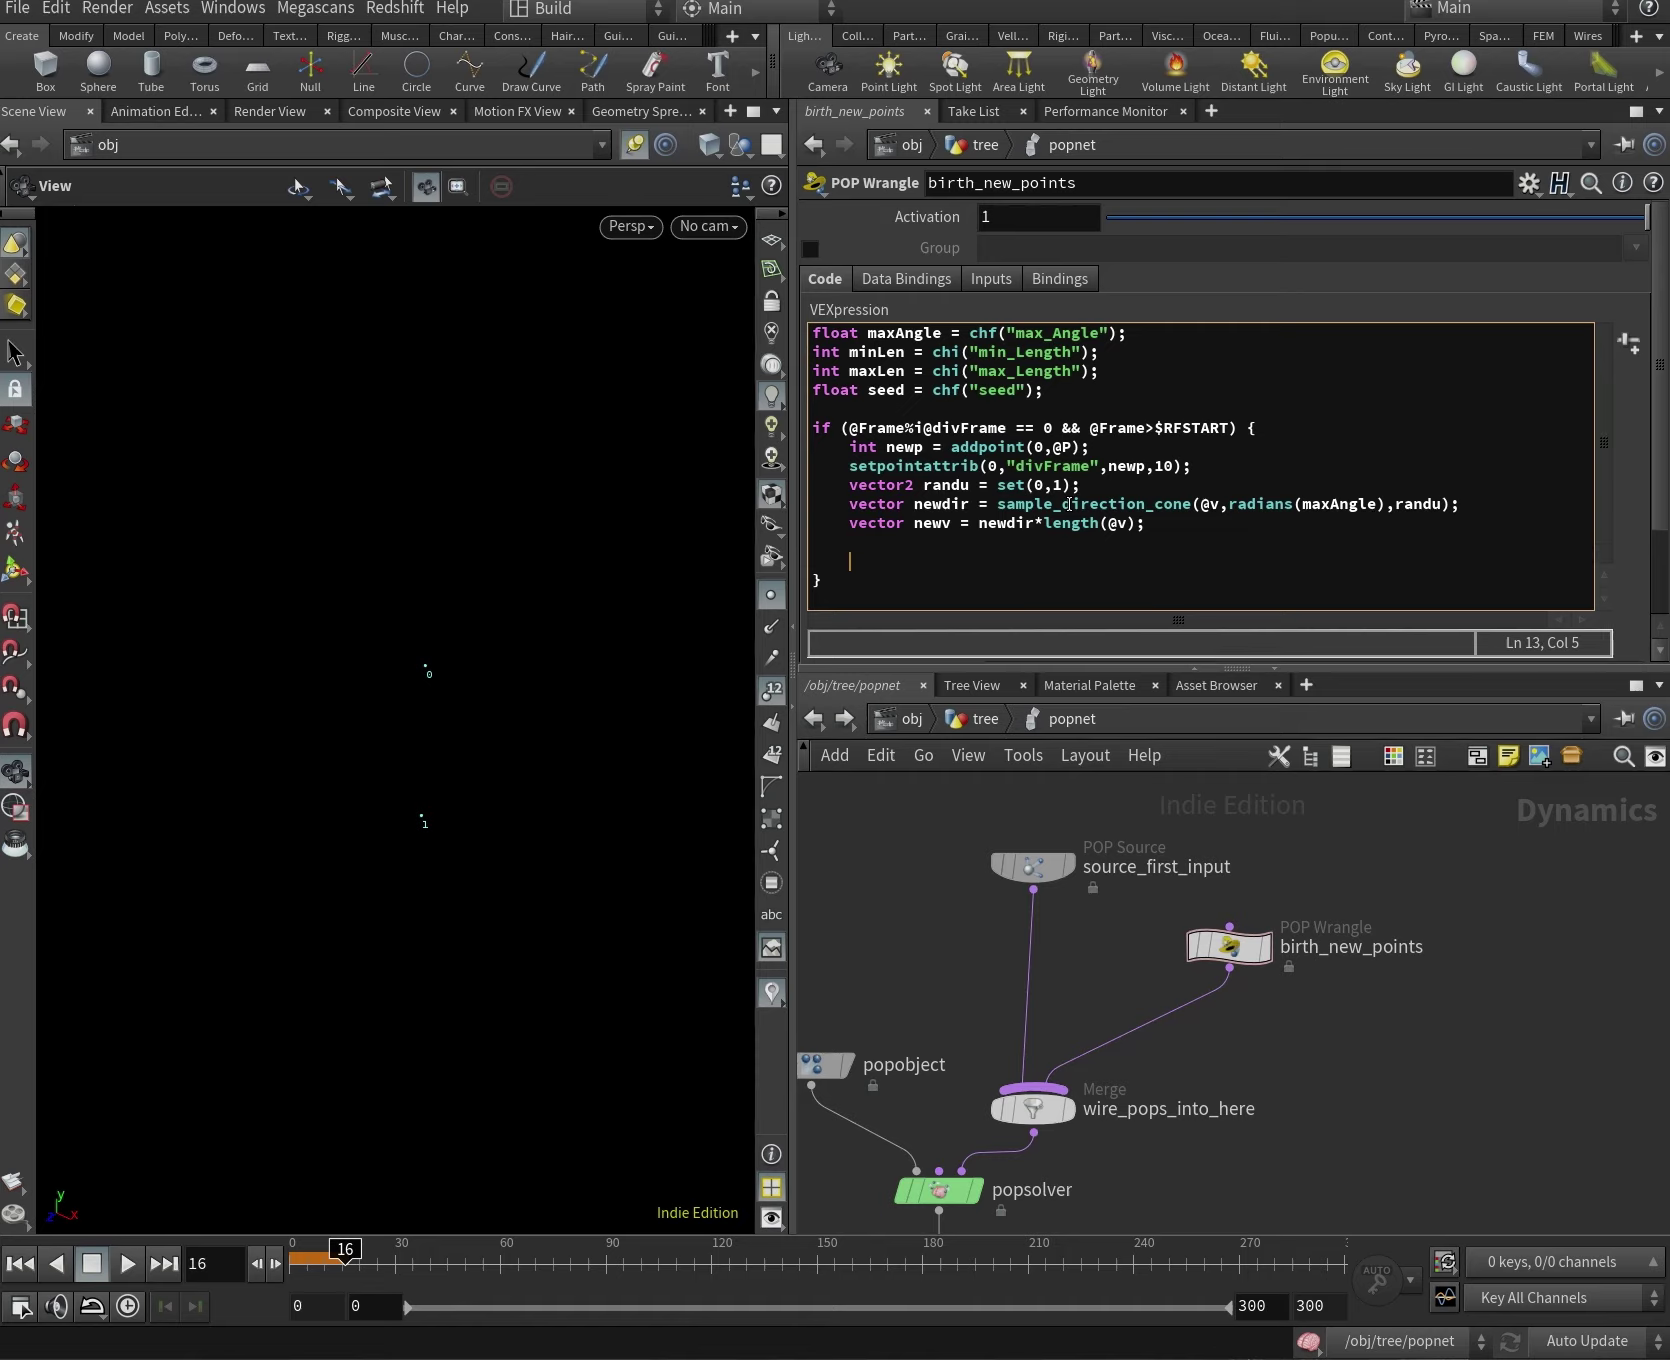
Write newv to the new point with setpointattrib(0,"v",newp,newv); and scrub the simulation.
text(setpoint)
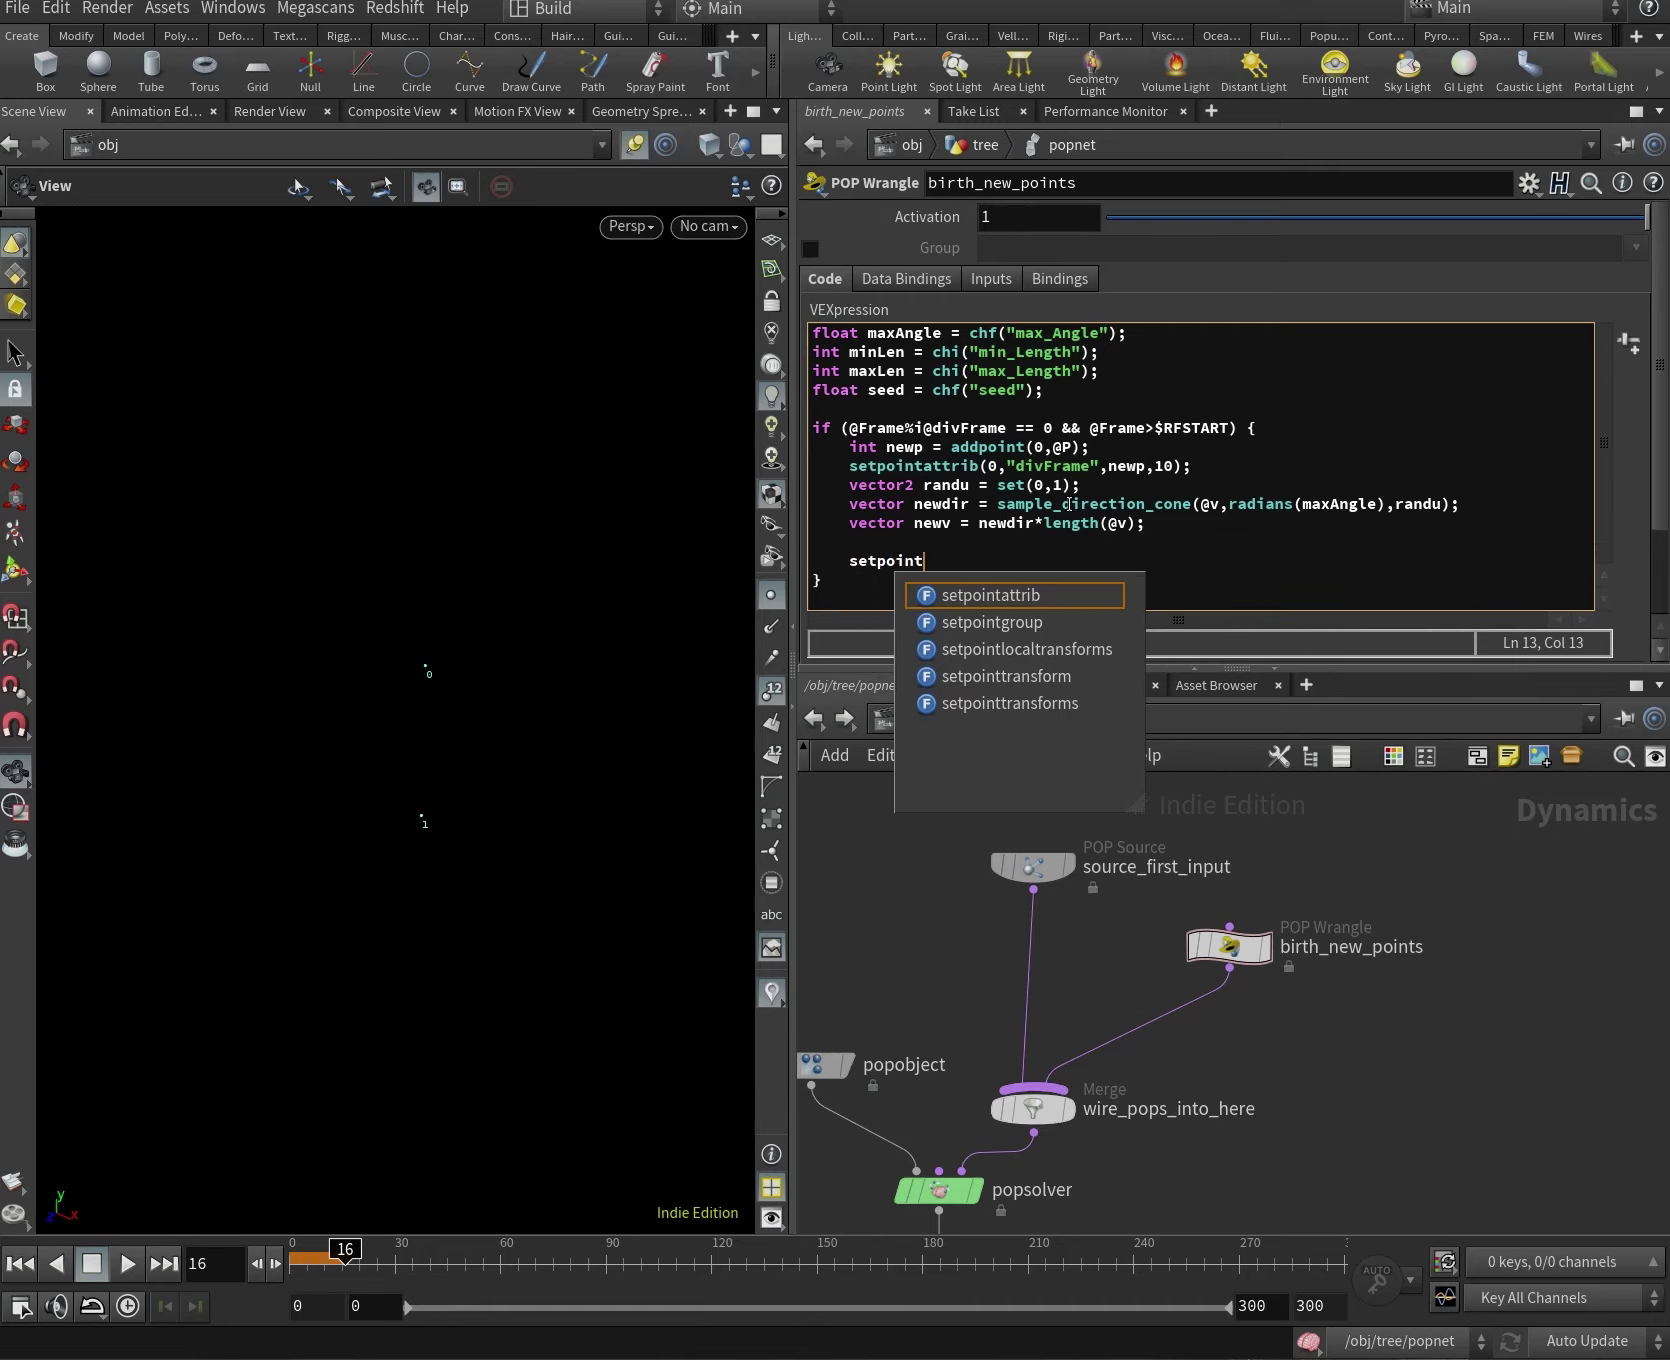
key(Return)
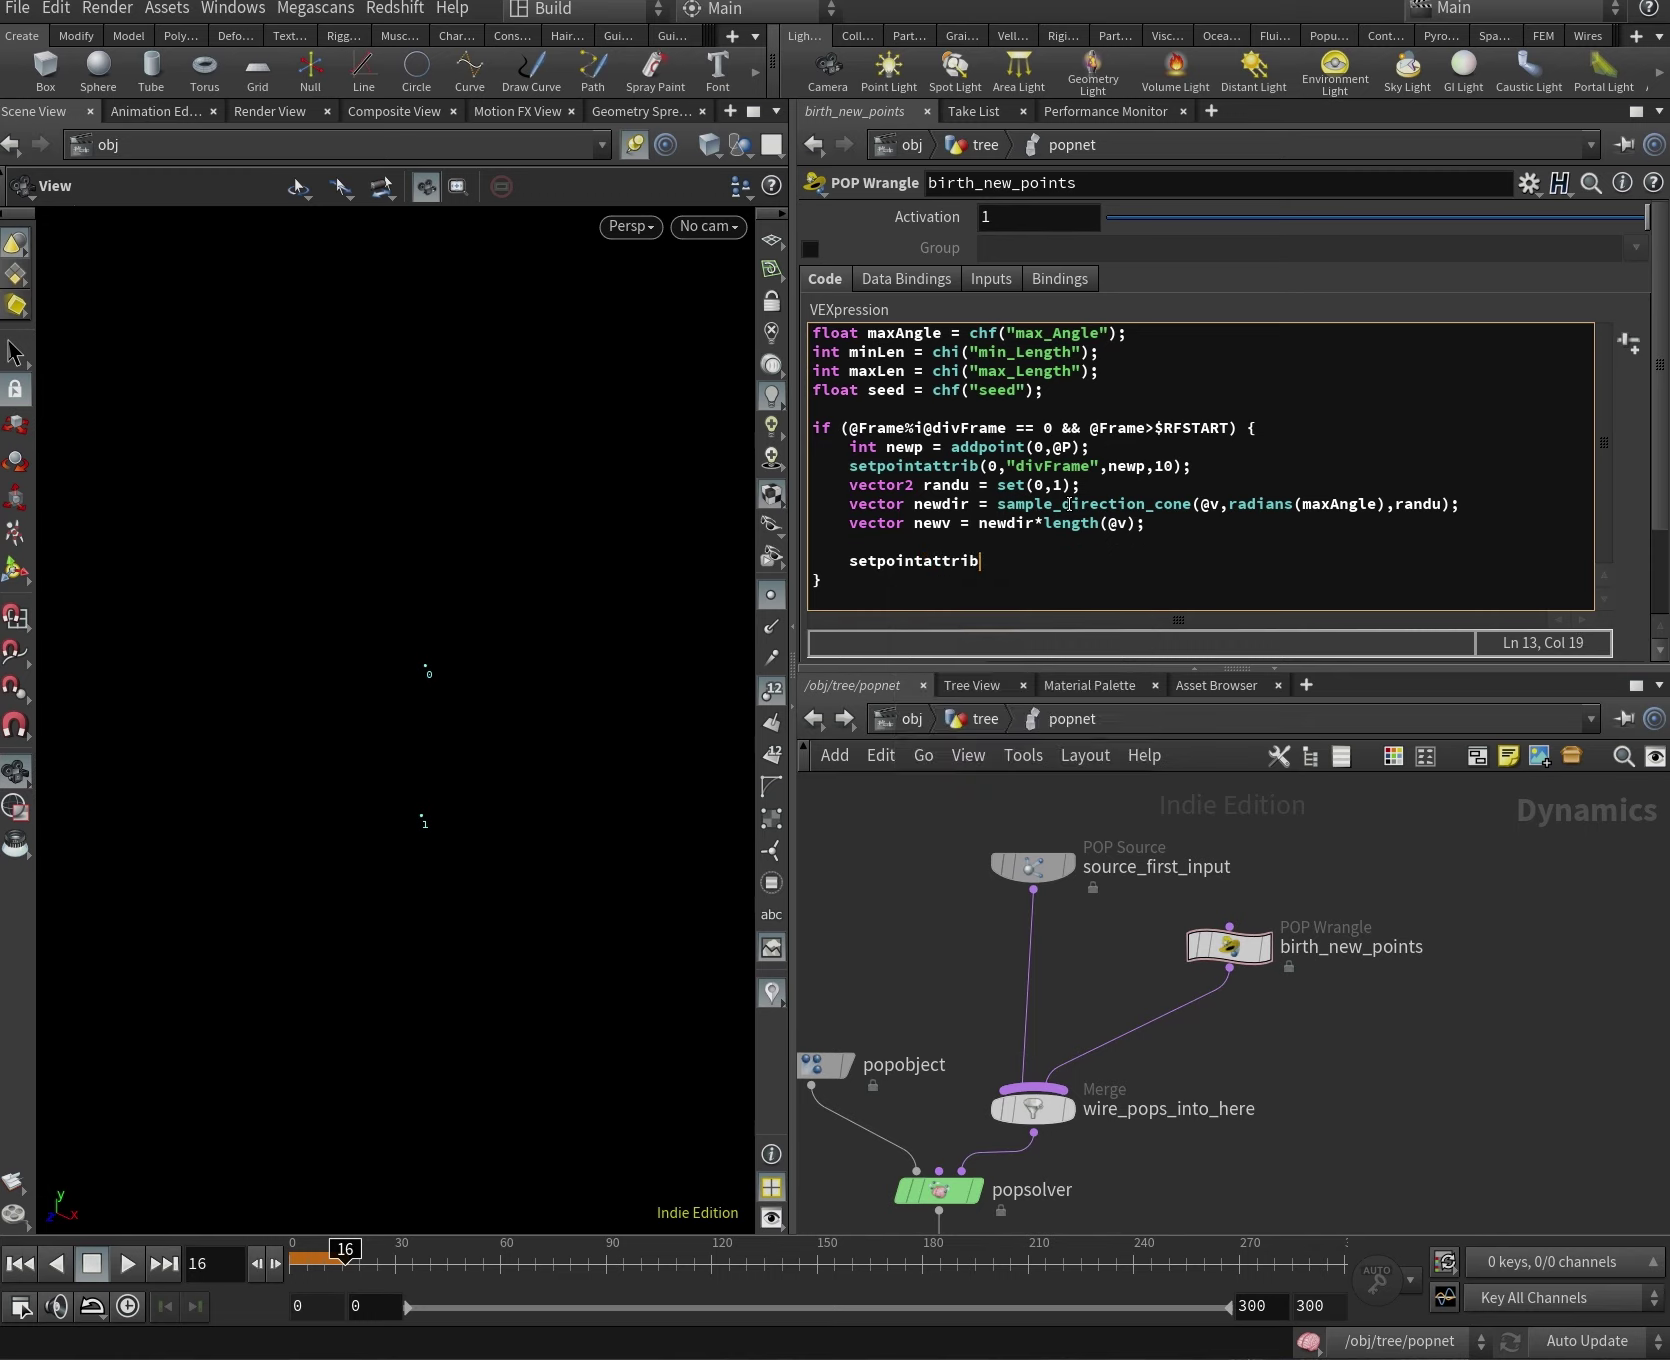
text(()
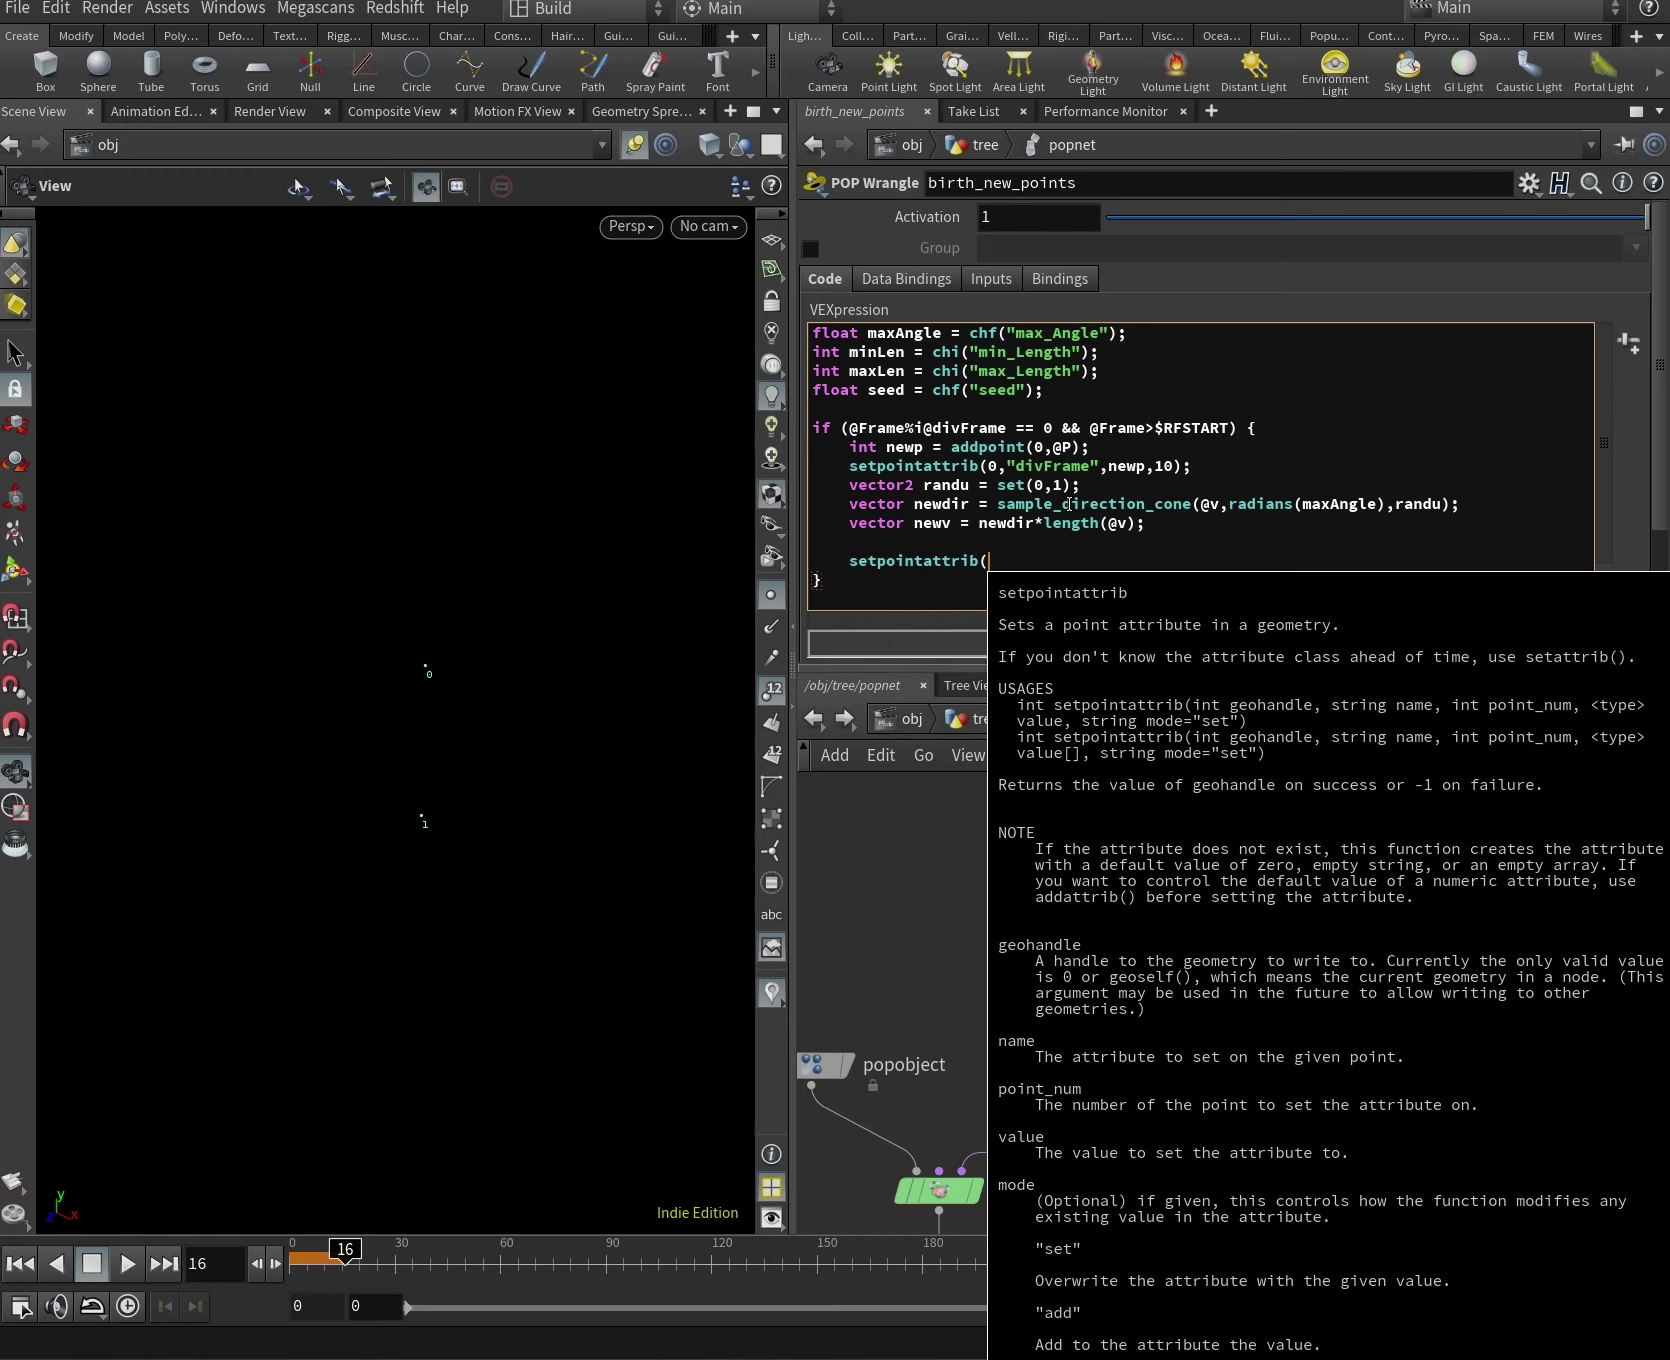
text(0,")
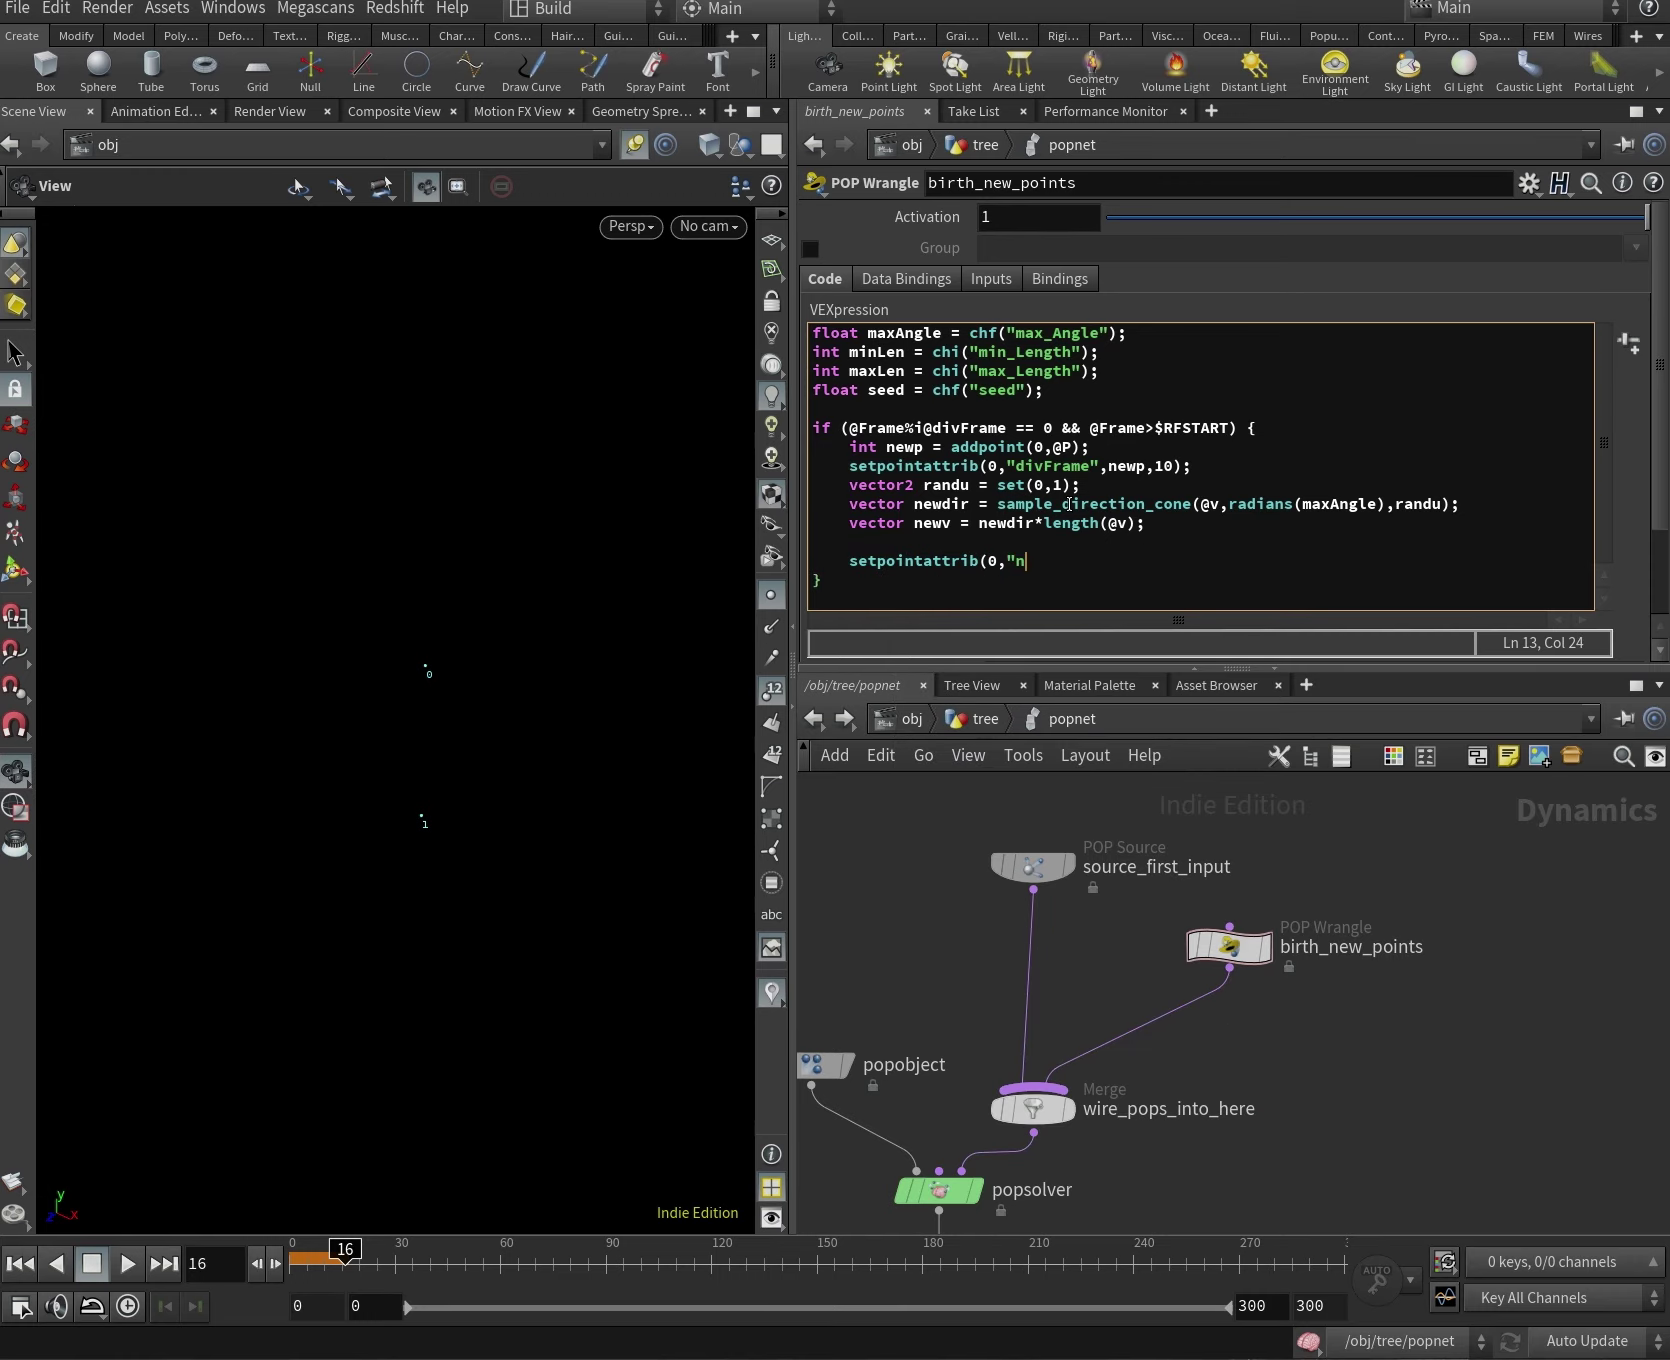
text(v)
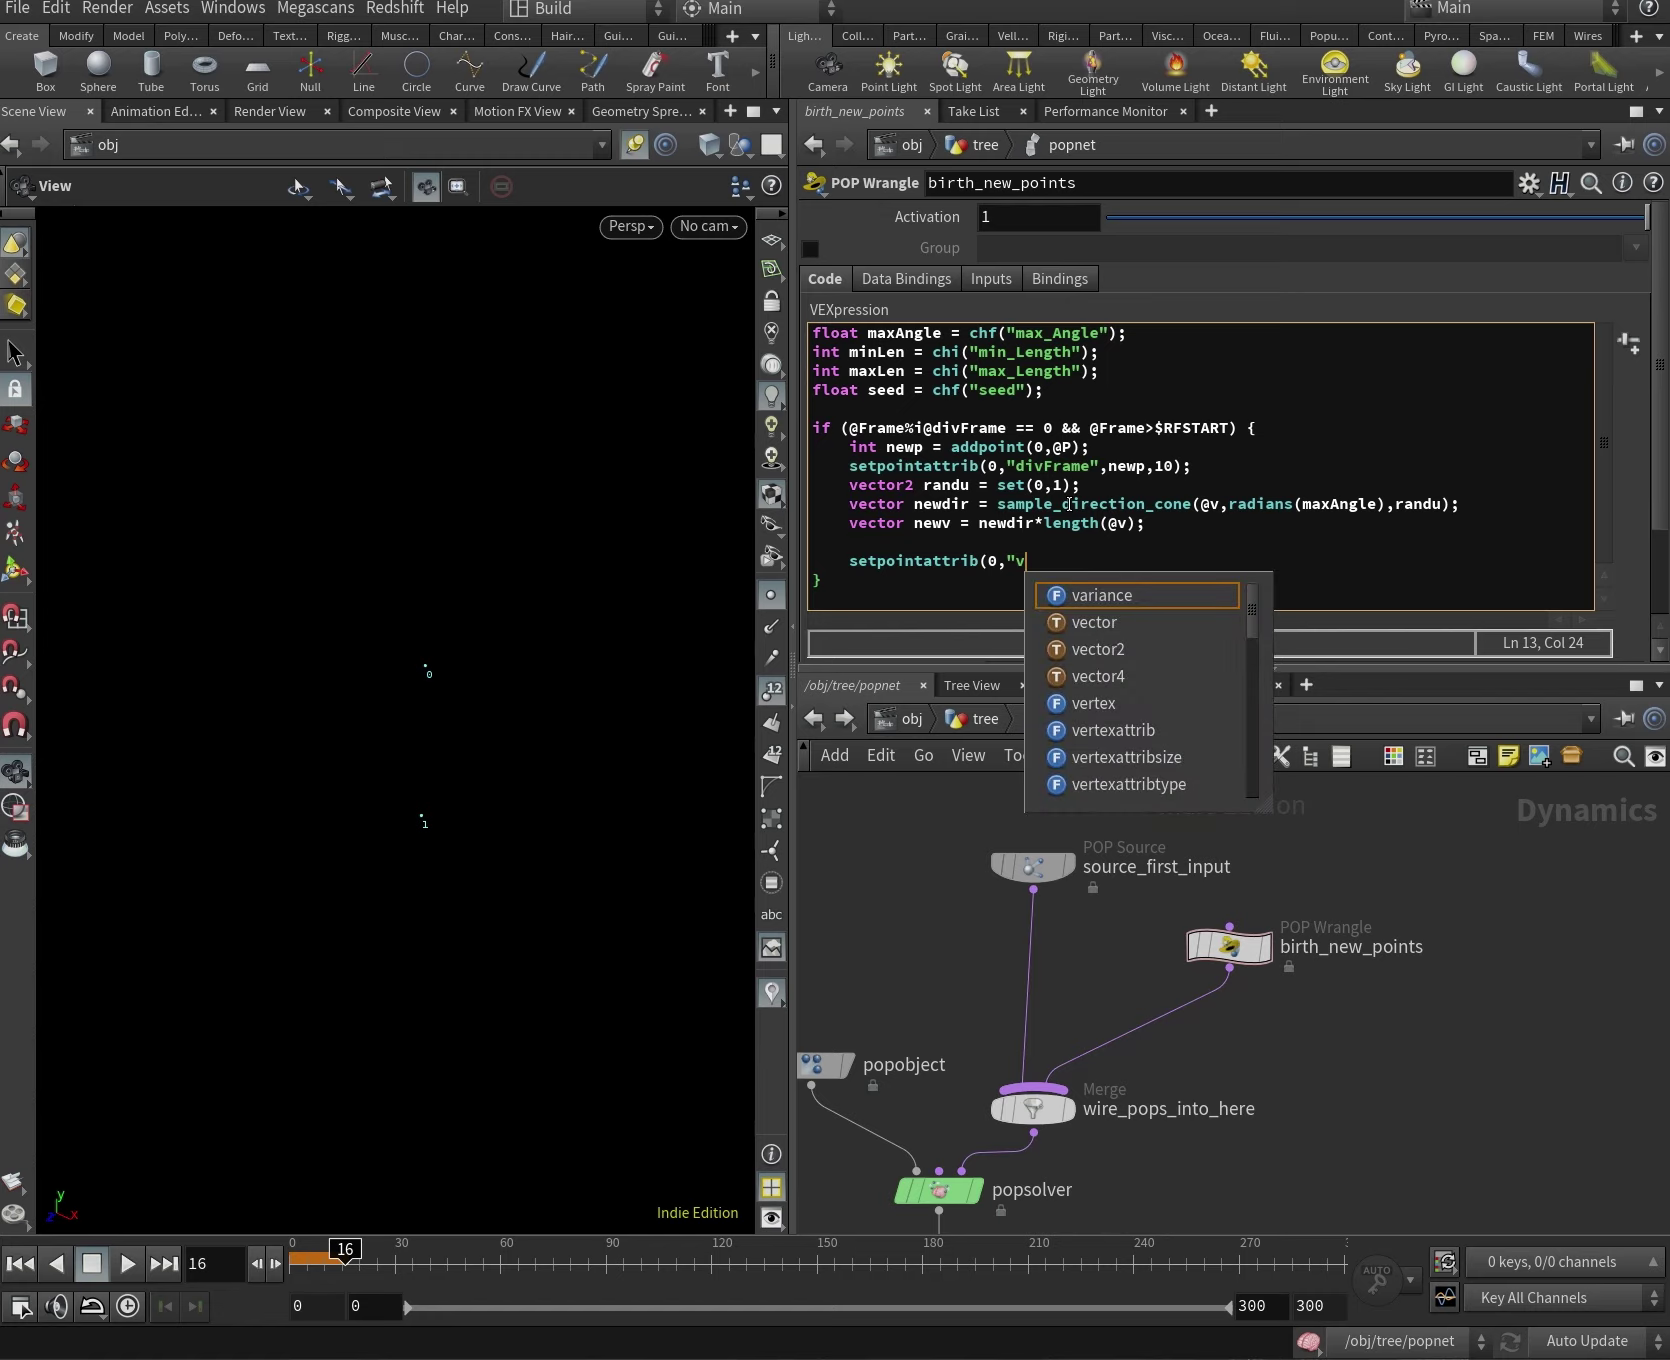
text(")
double_click(1020, 563)
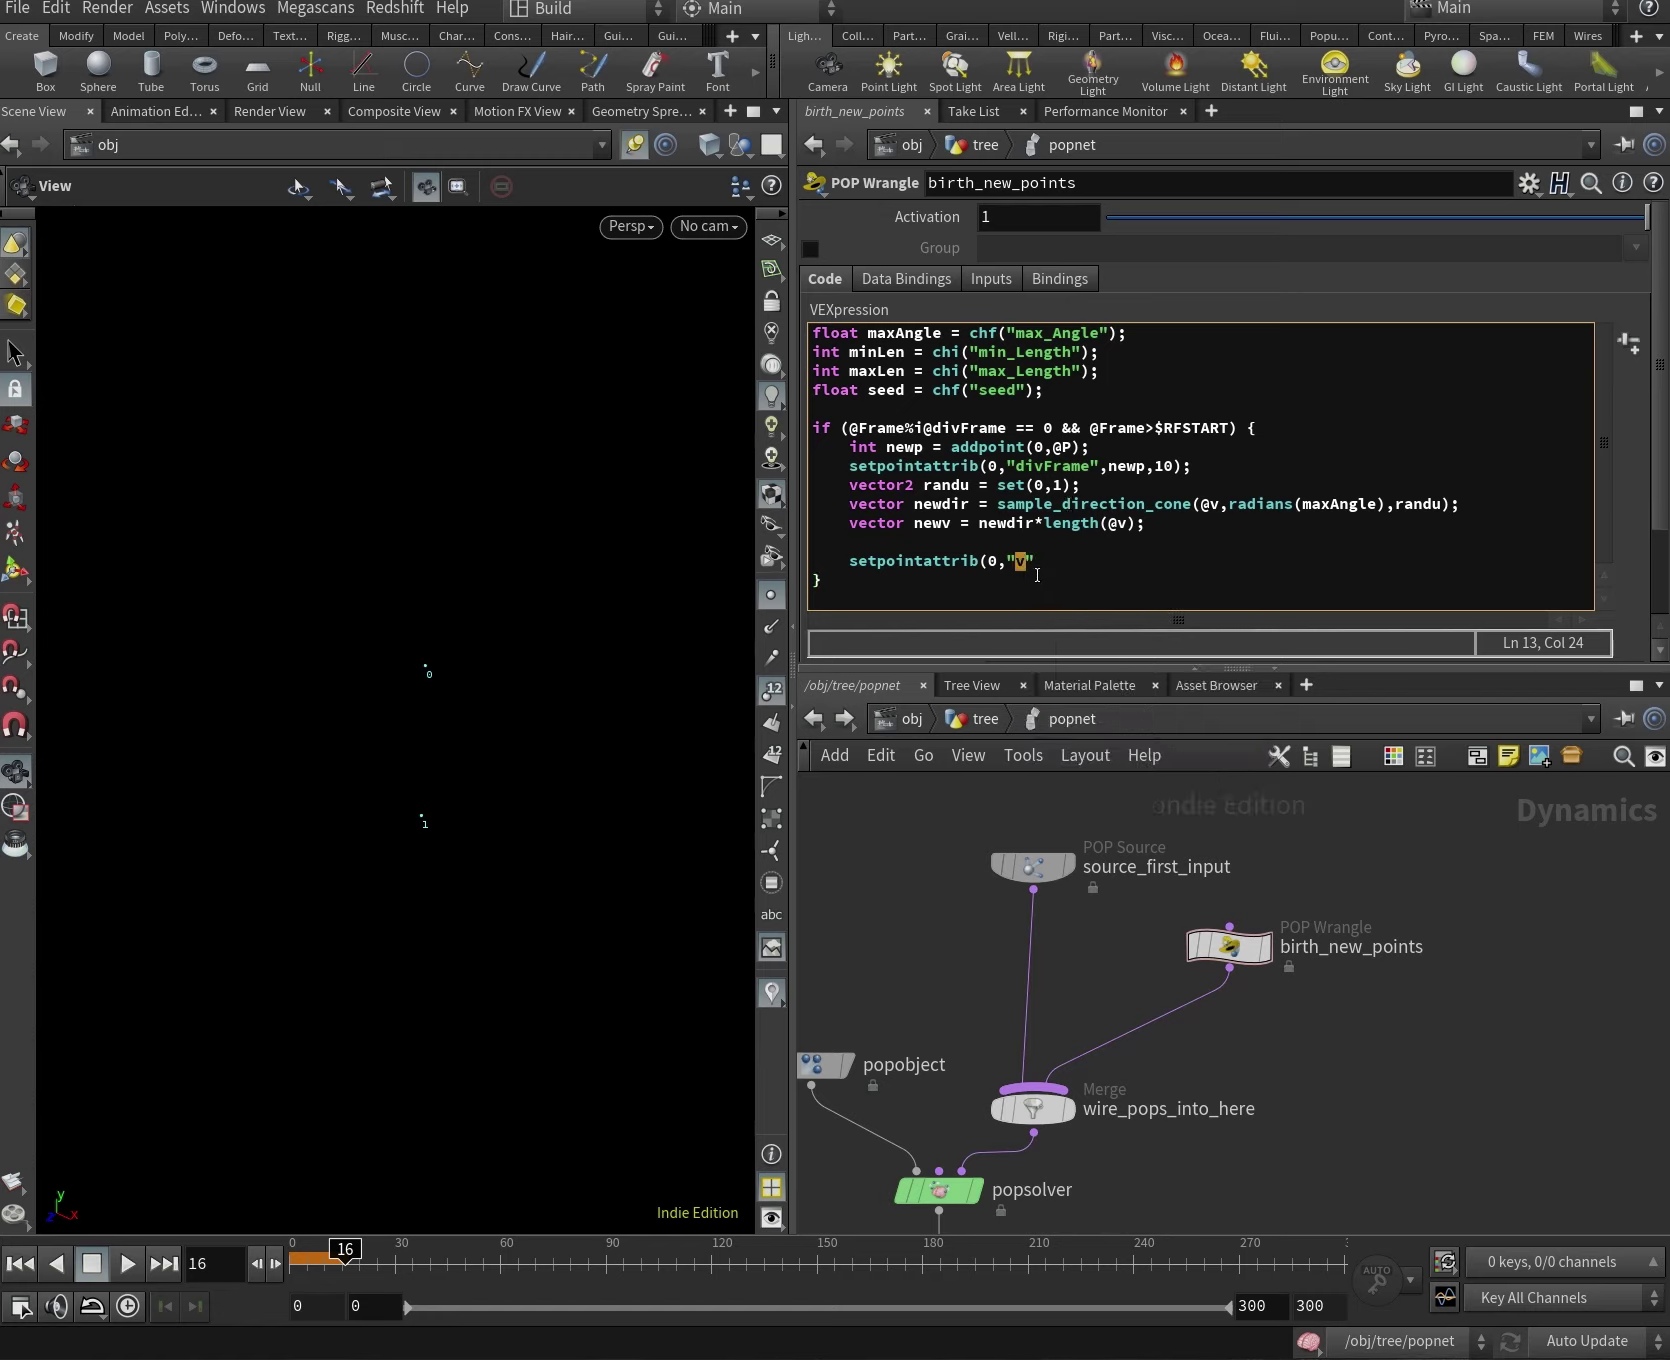
key(End)
text(,newp,newv);)
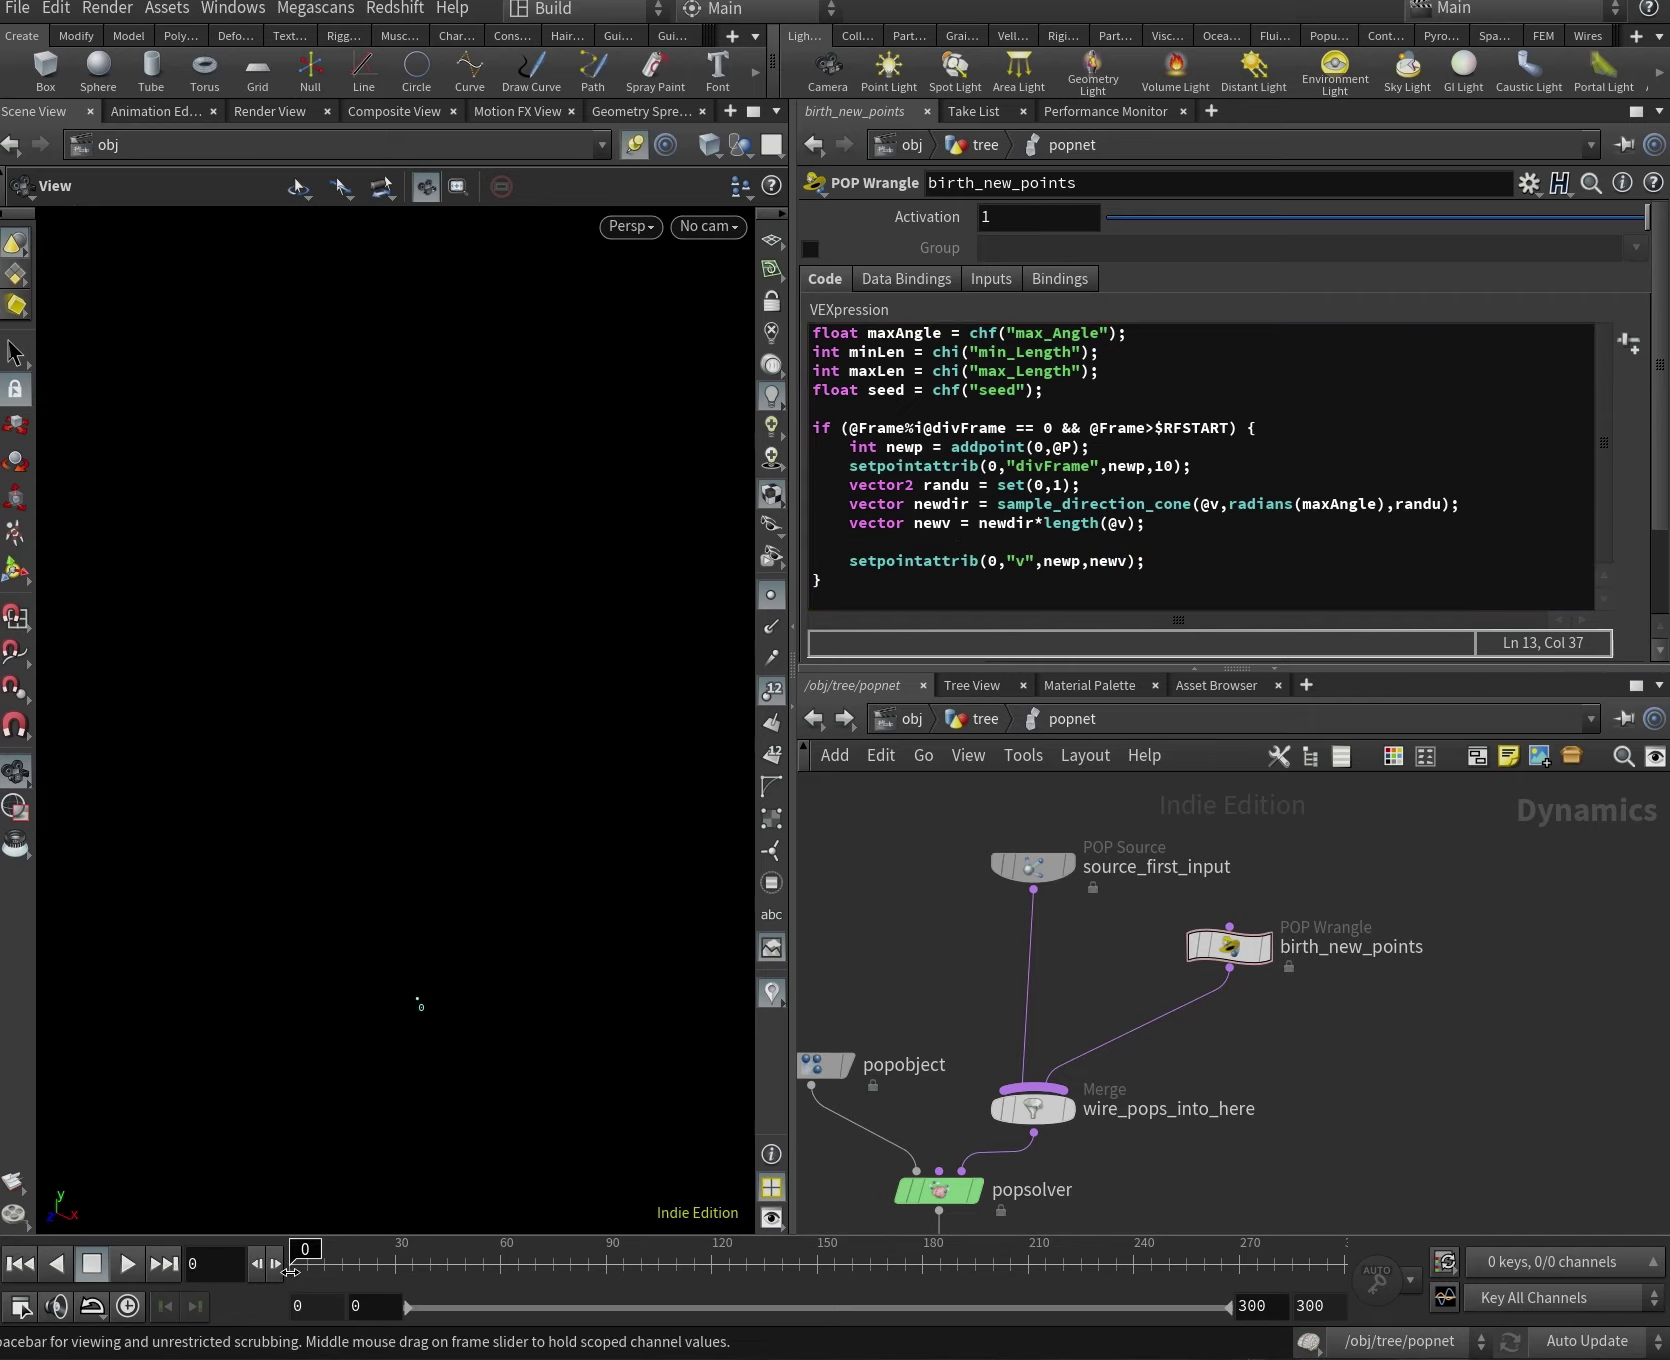
drag(358, 1268, 292, 1260)
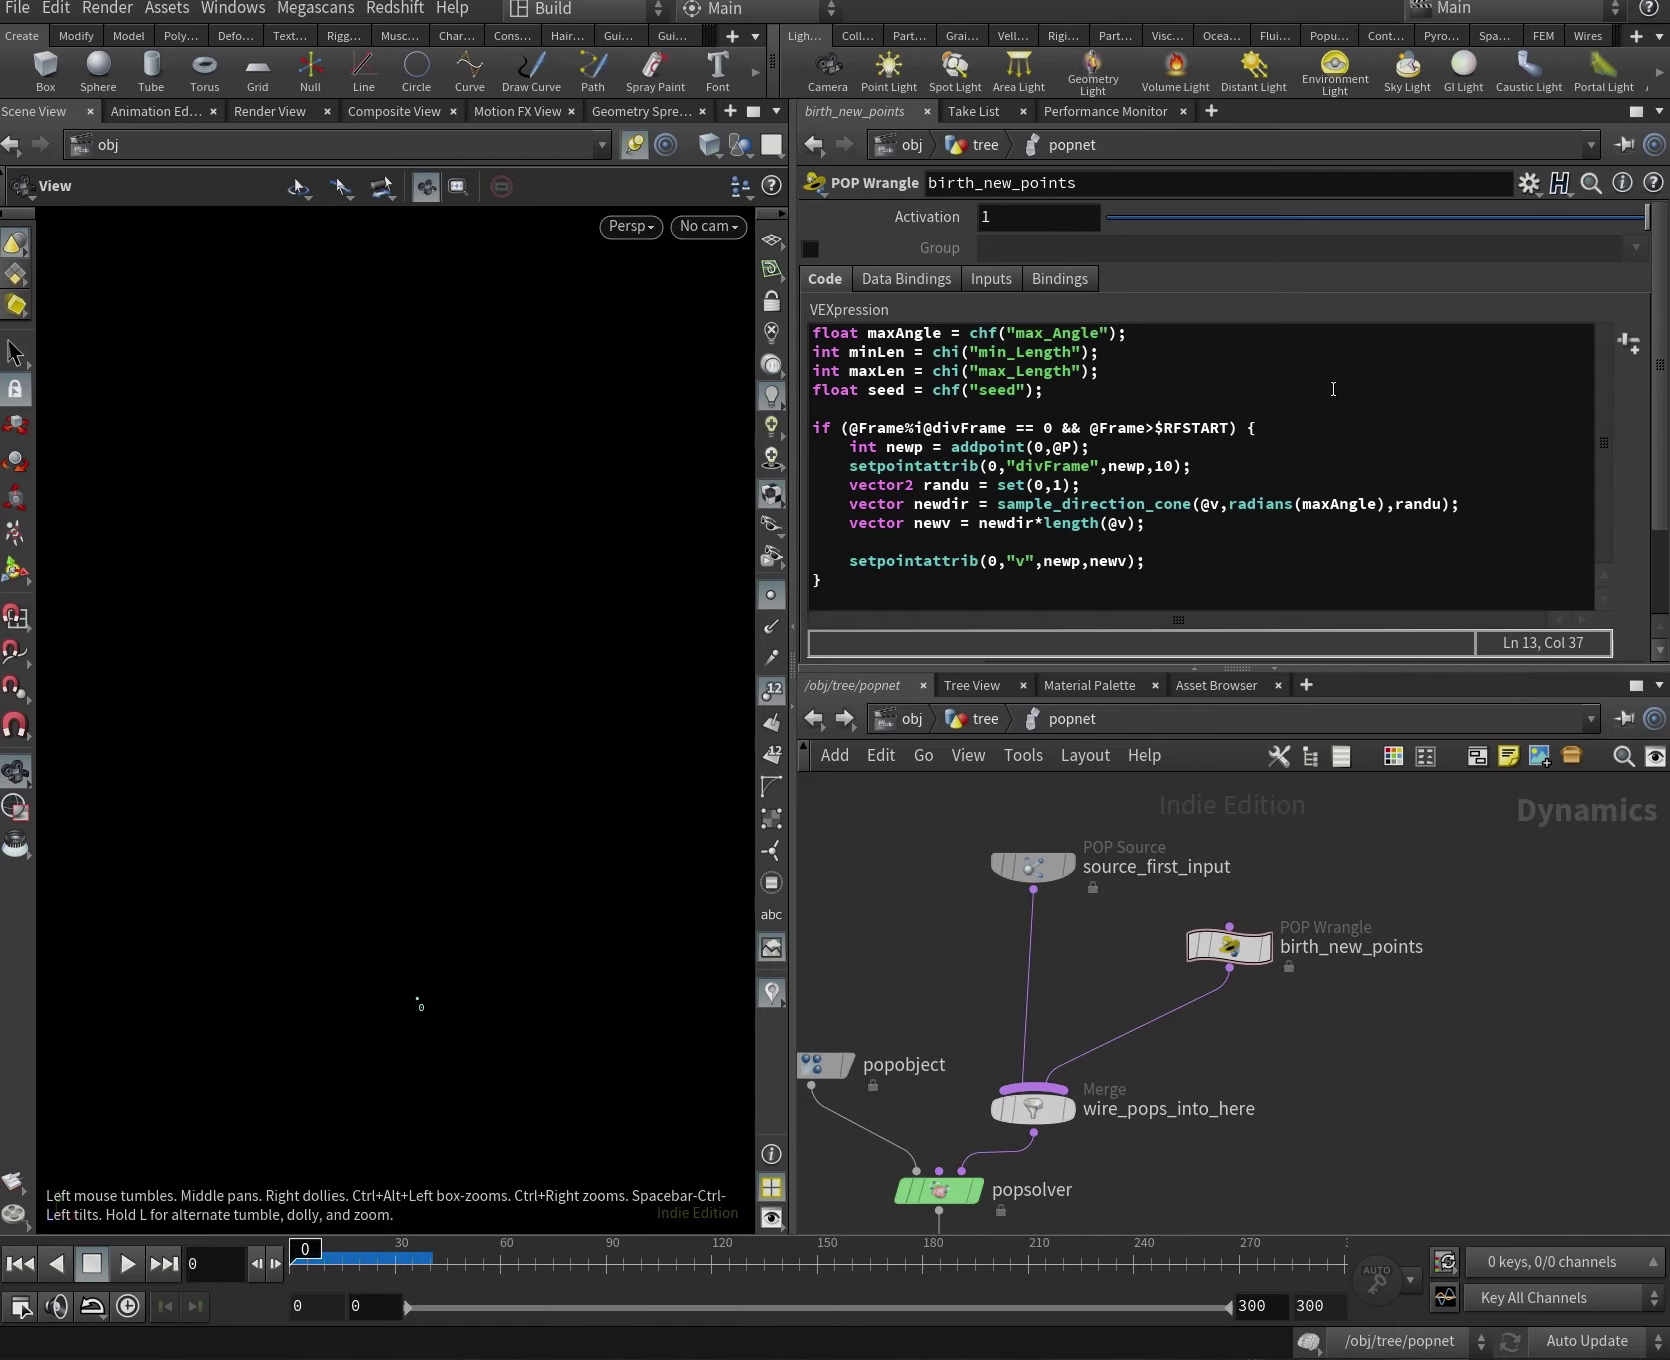
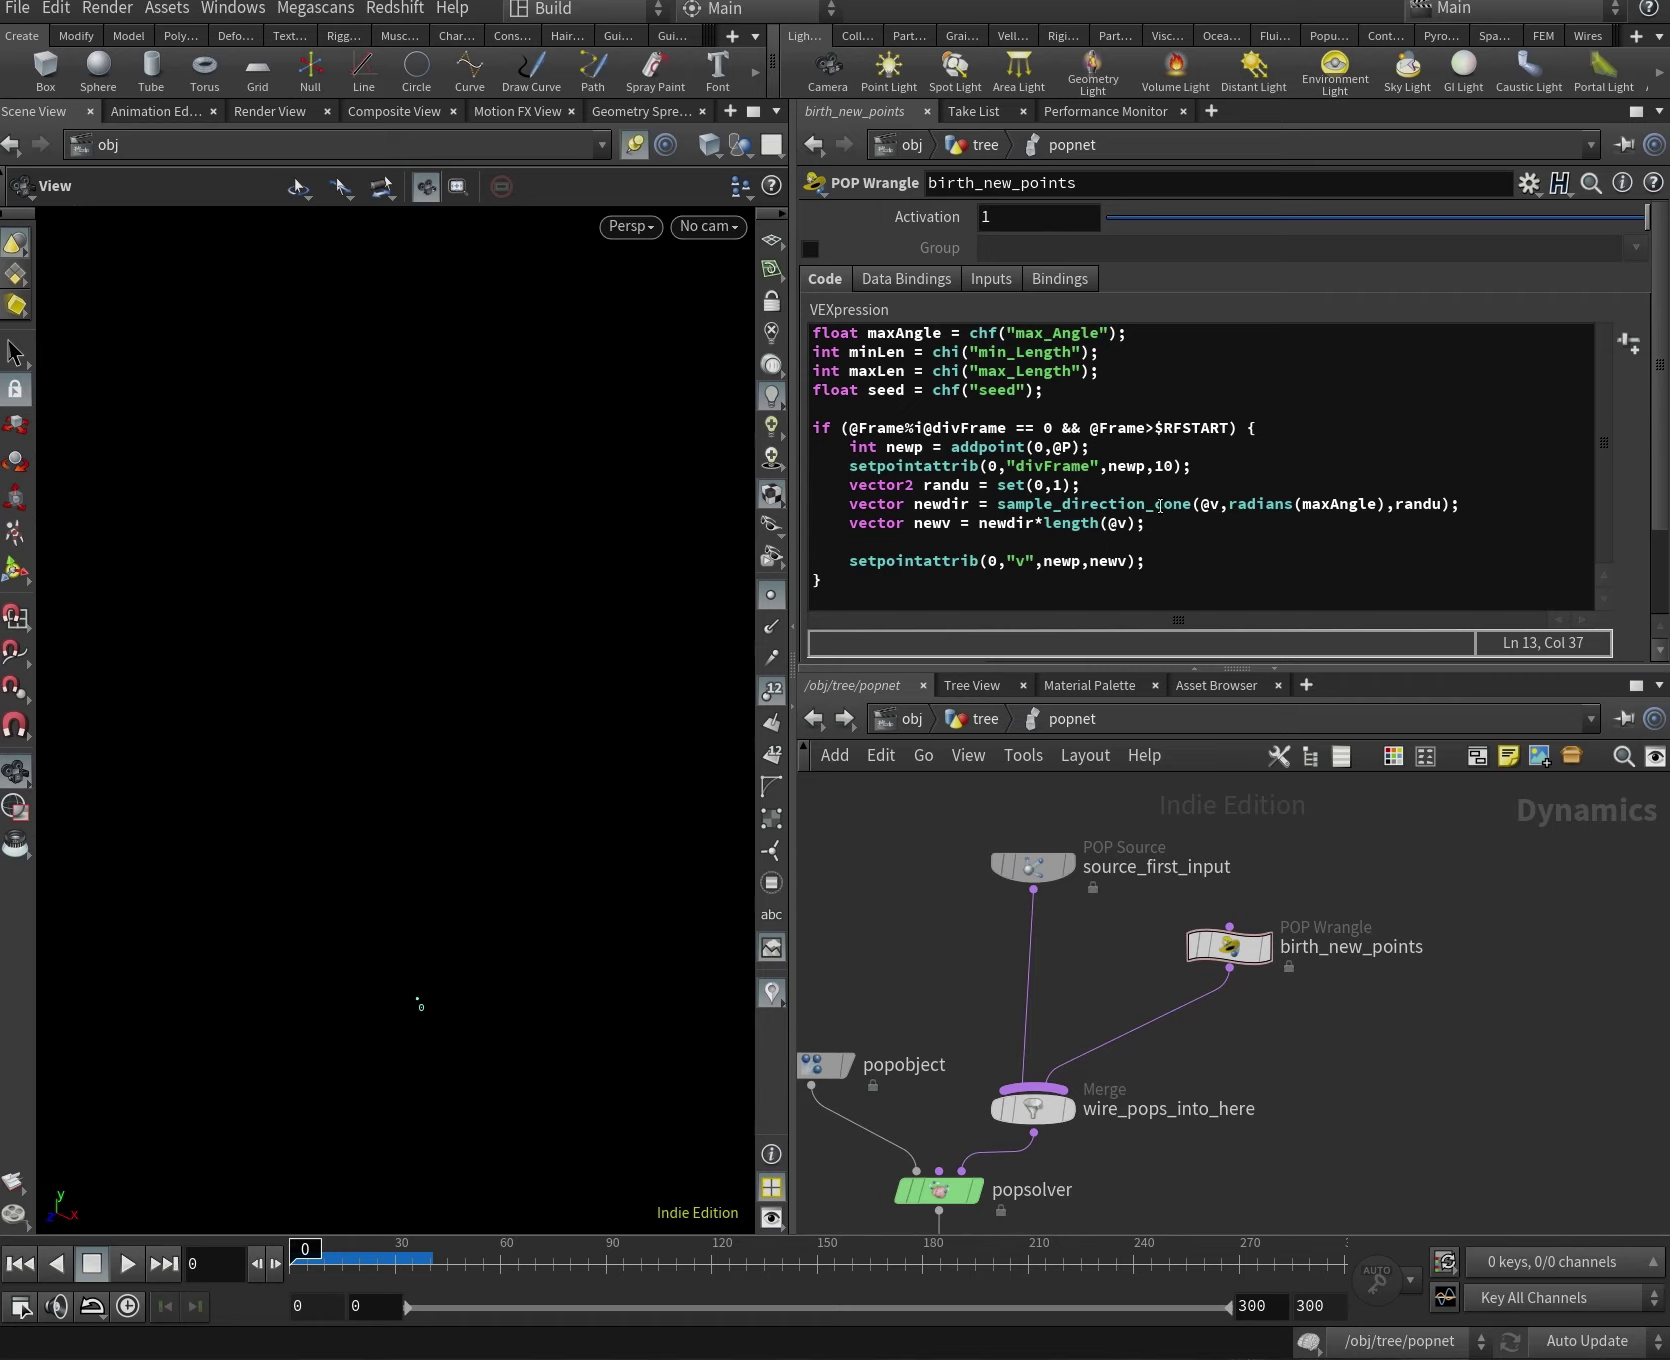
Create spare parameters for the channels referenced in the birth_new_points VEX code.
click(1108, 406)
drag(1108, 406, 815, 333)
click(905, 340)
double_click(905, 333)
click(1115, 406)
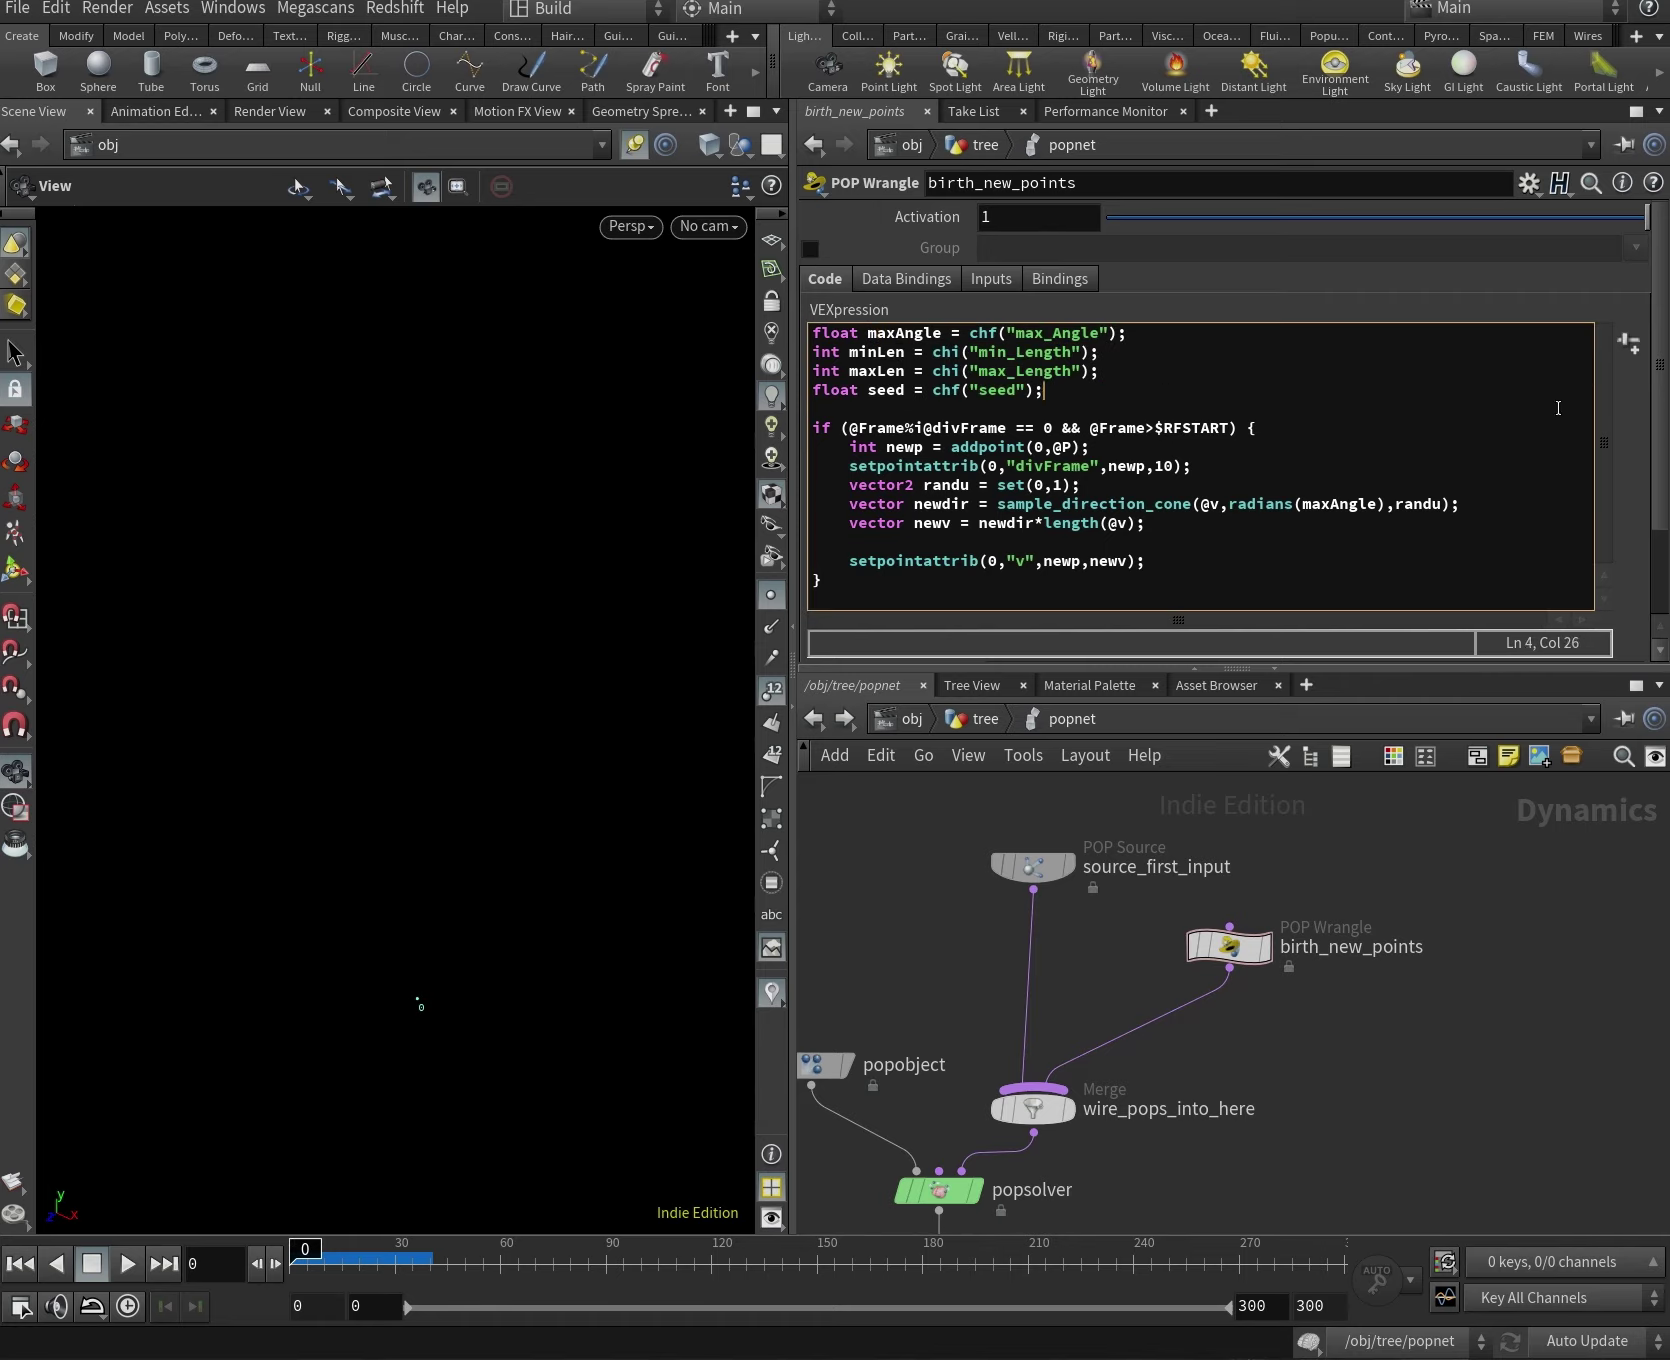
click(1628, 343)
scroll(1641, 430, down, 3)
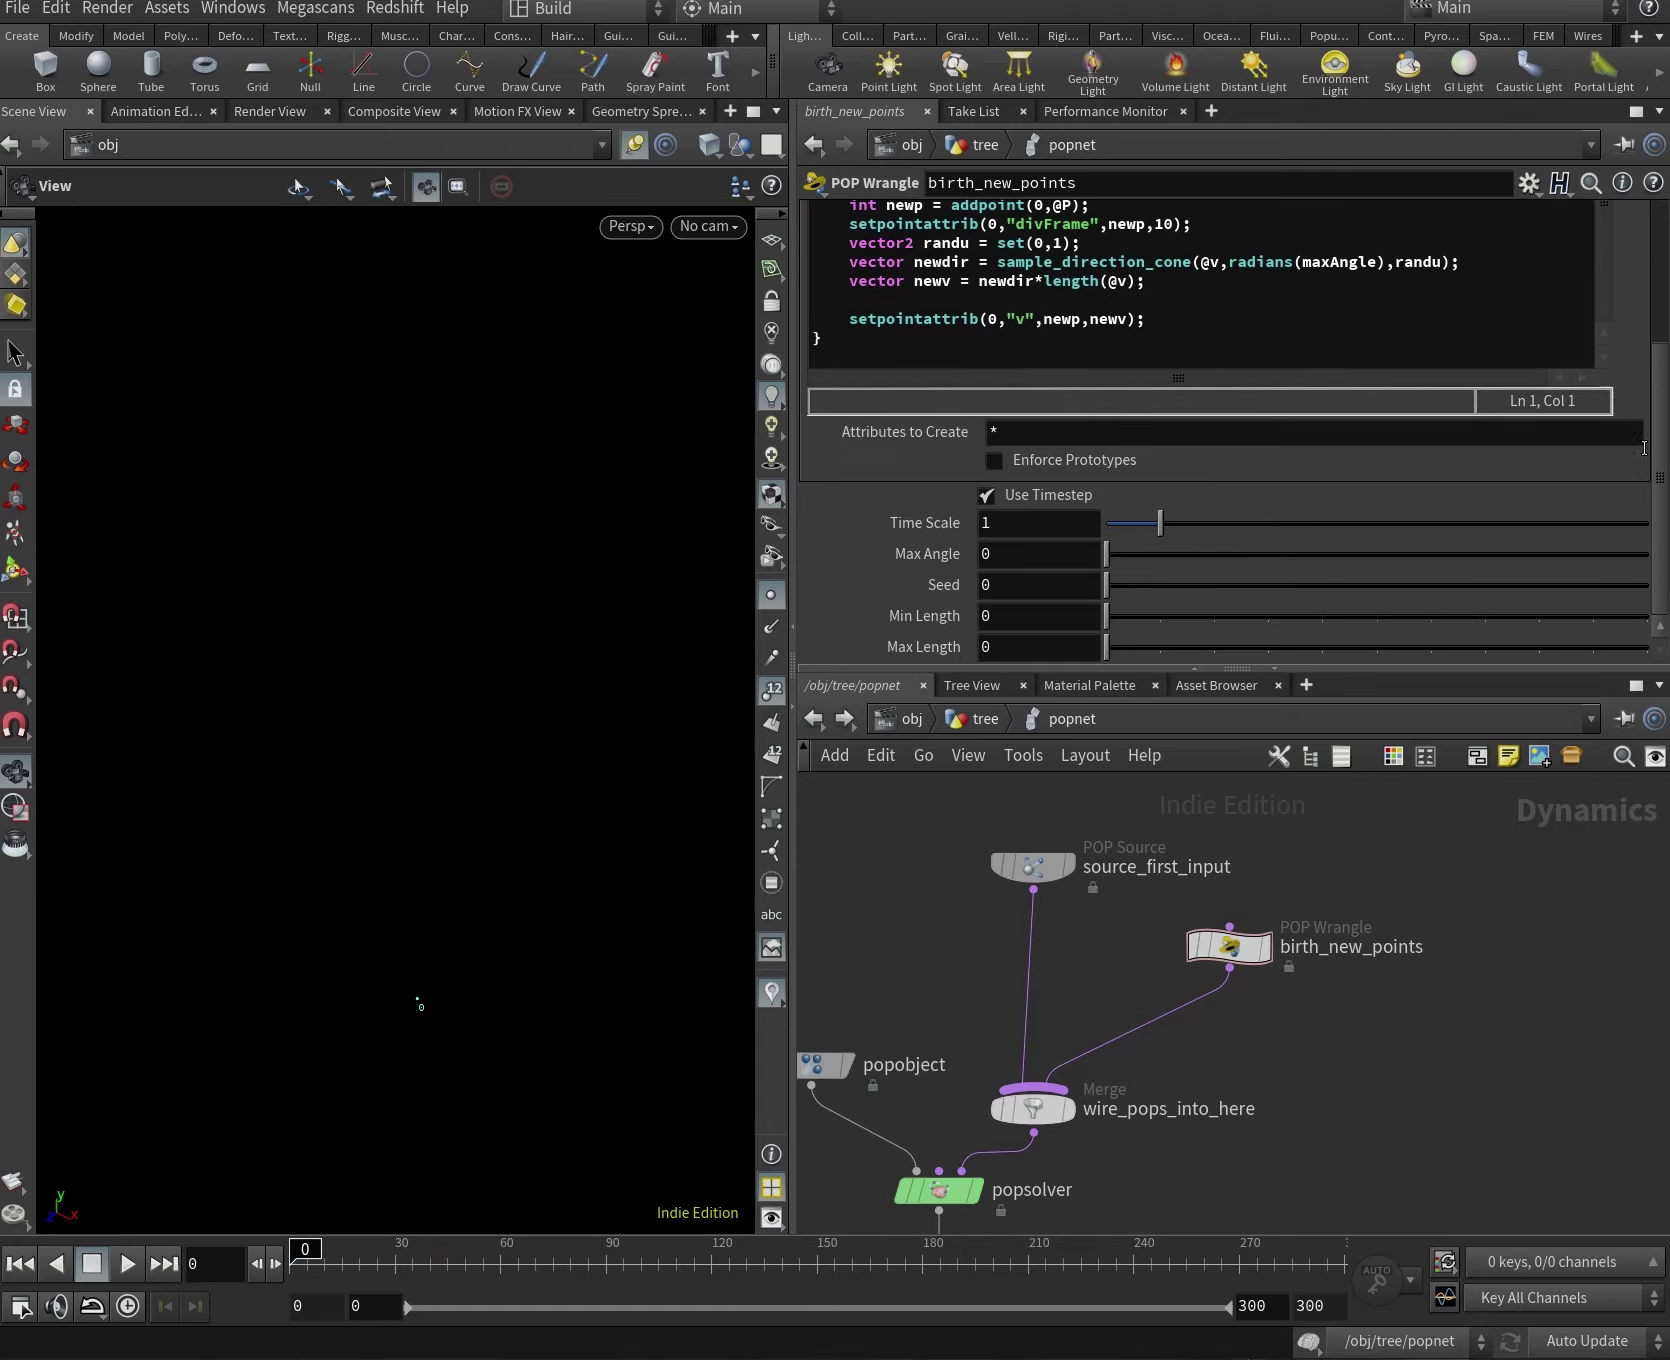
scroll(913, 622, up, 3)
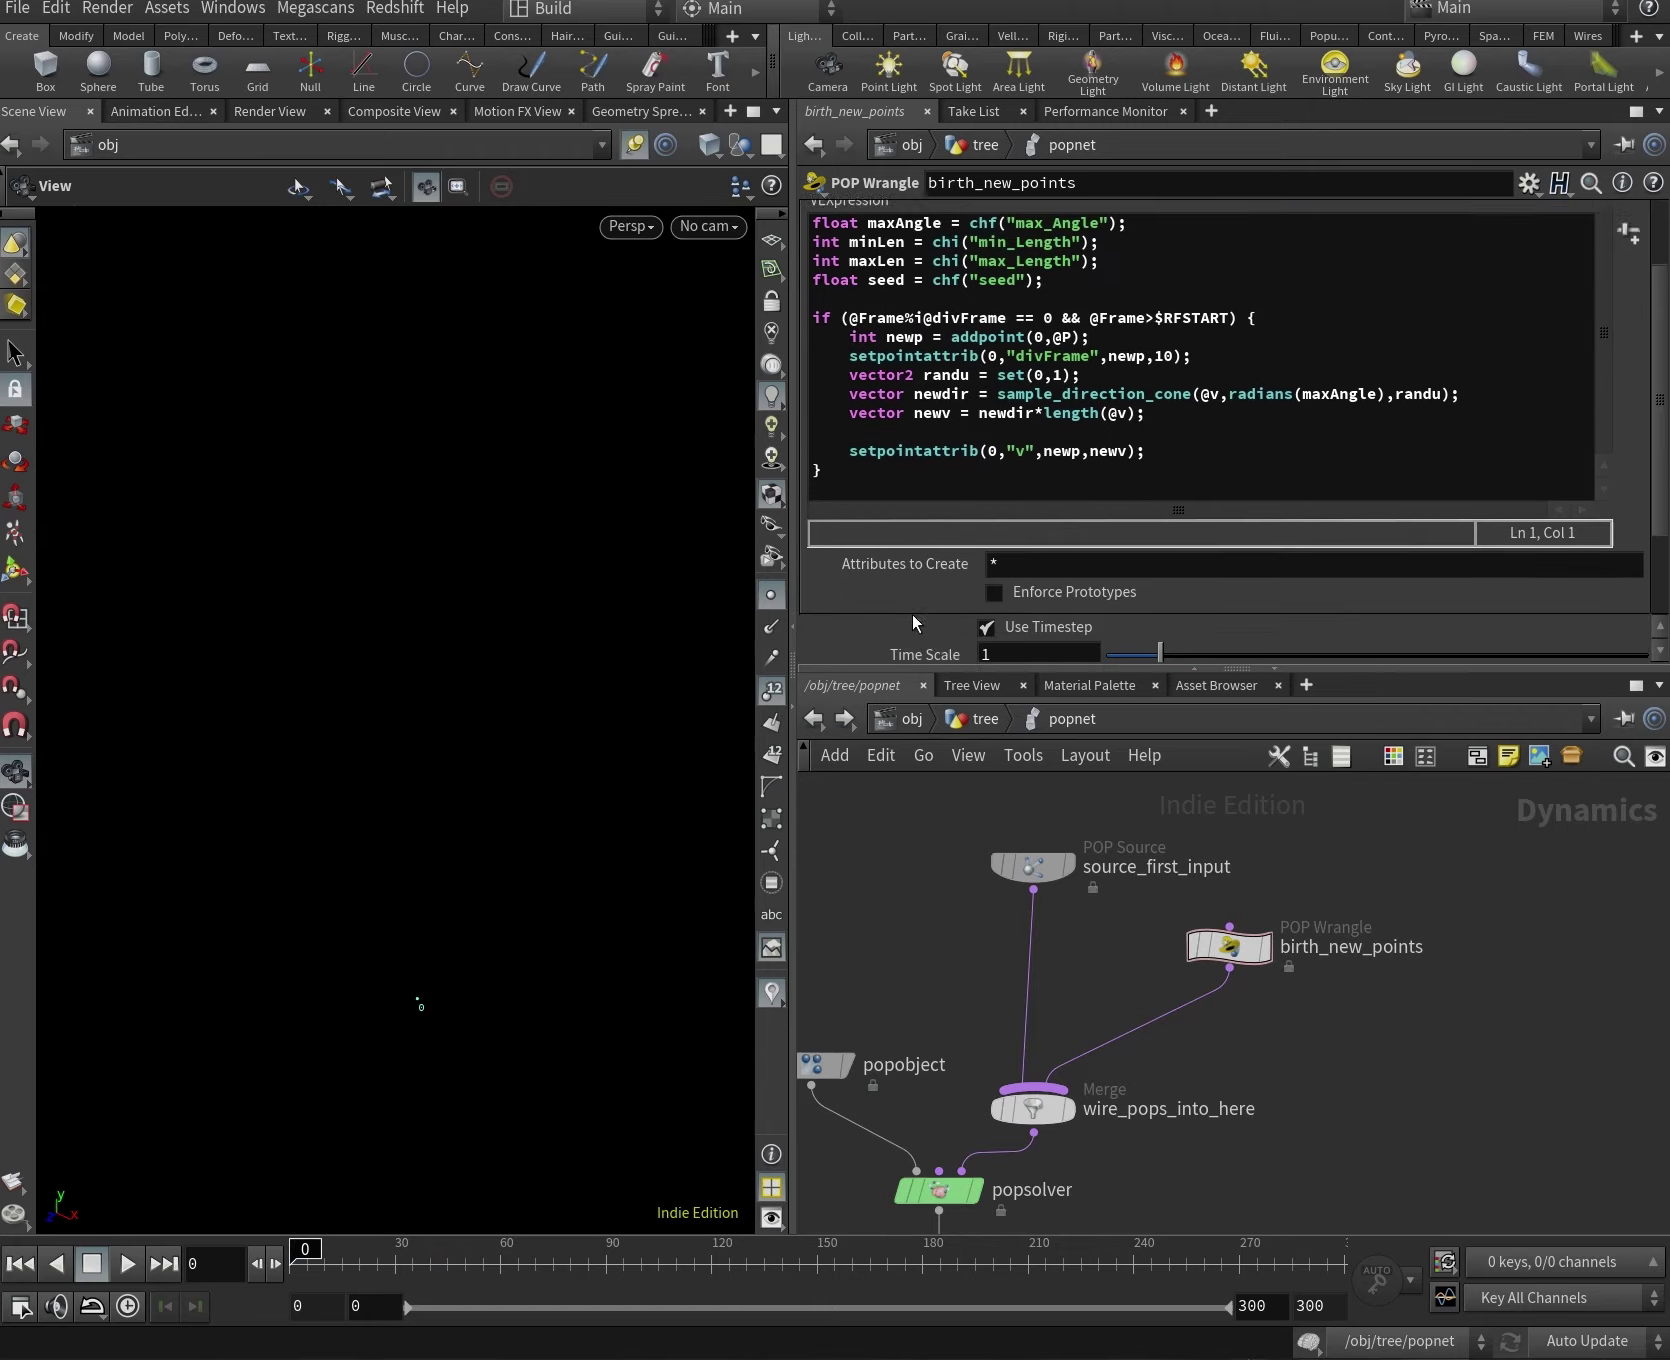
scroll(913, 622, down, 3)
Set Max Angle to 25 and save the scene.
click(1021, 560)
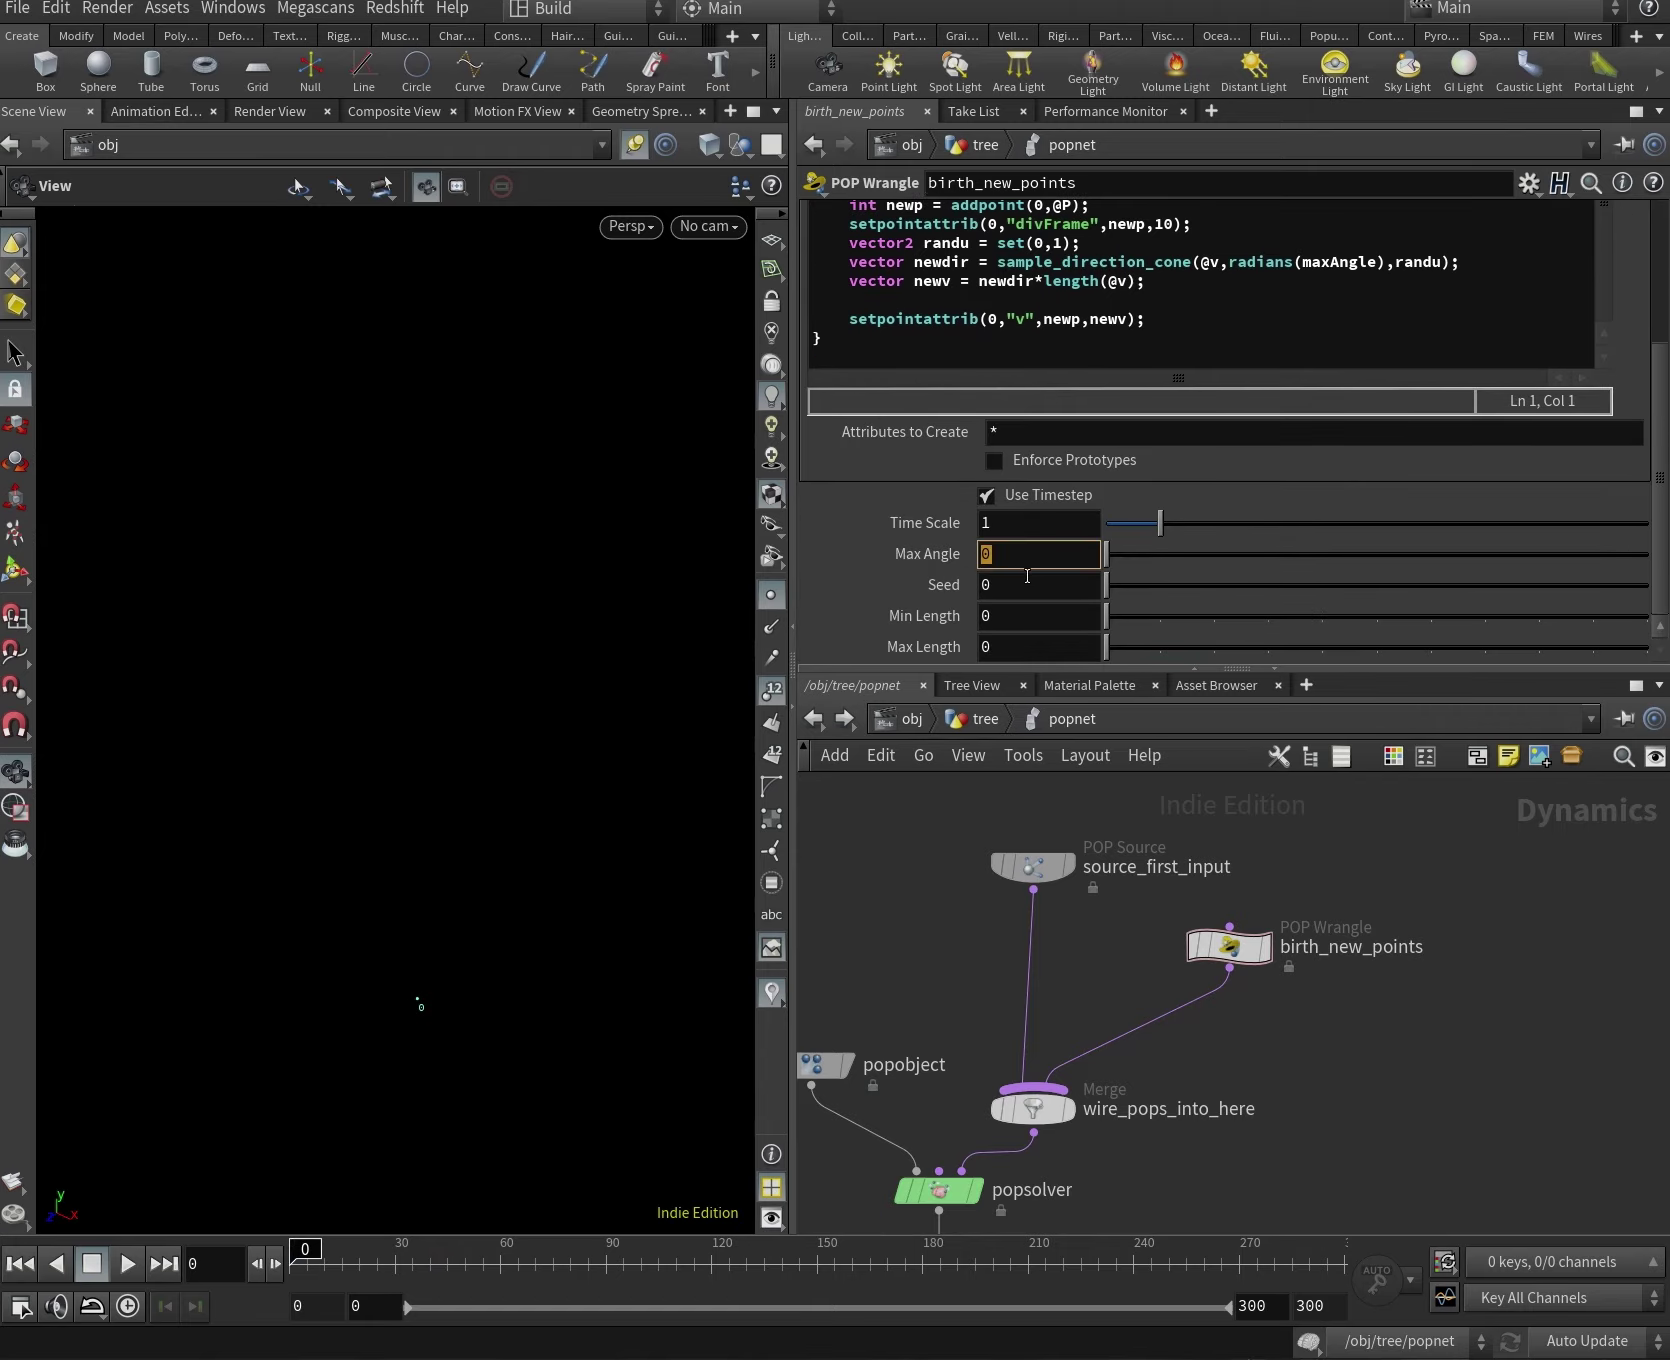
text(25)
key(Return)
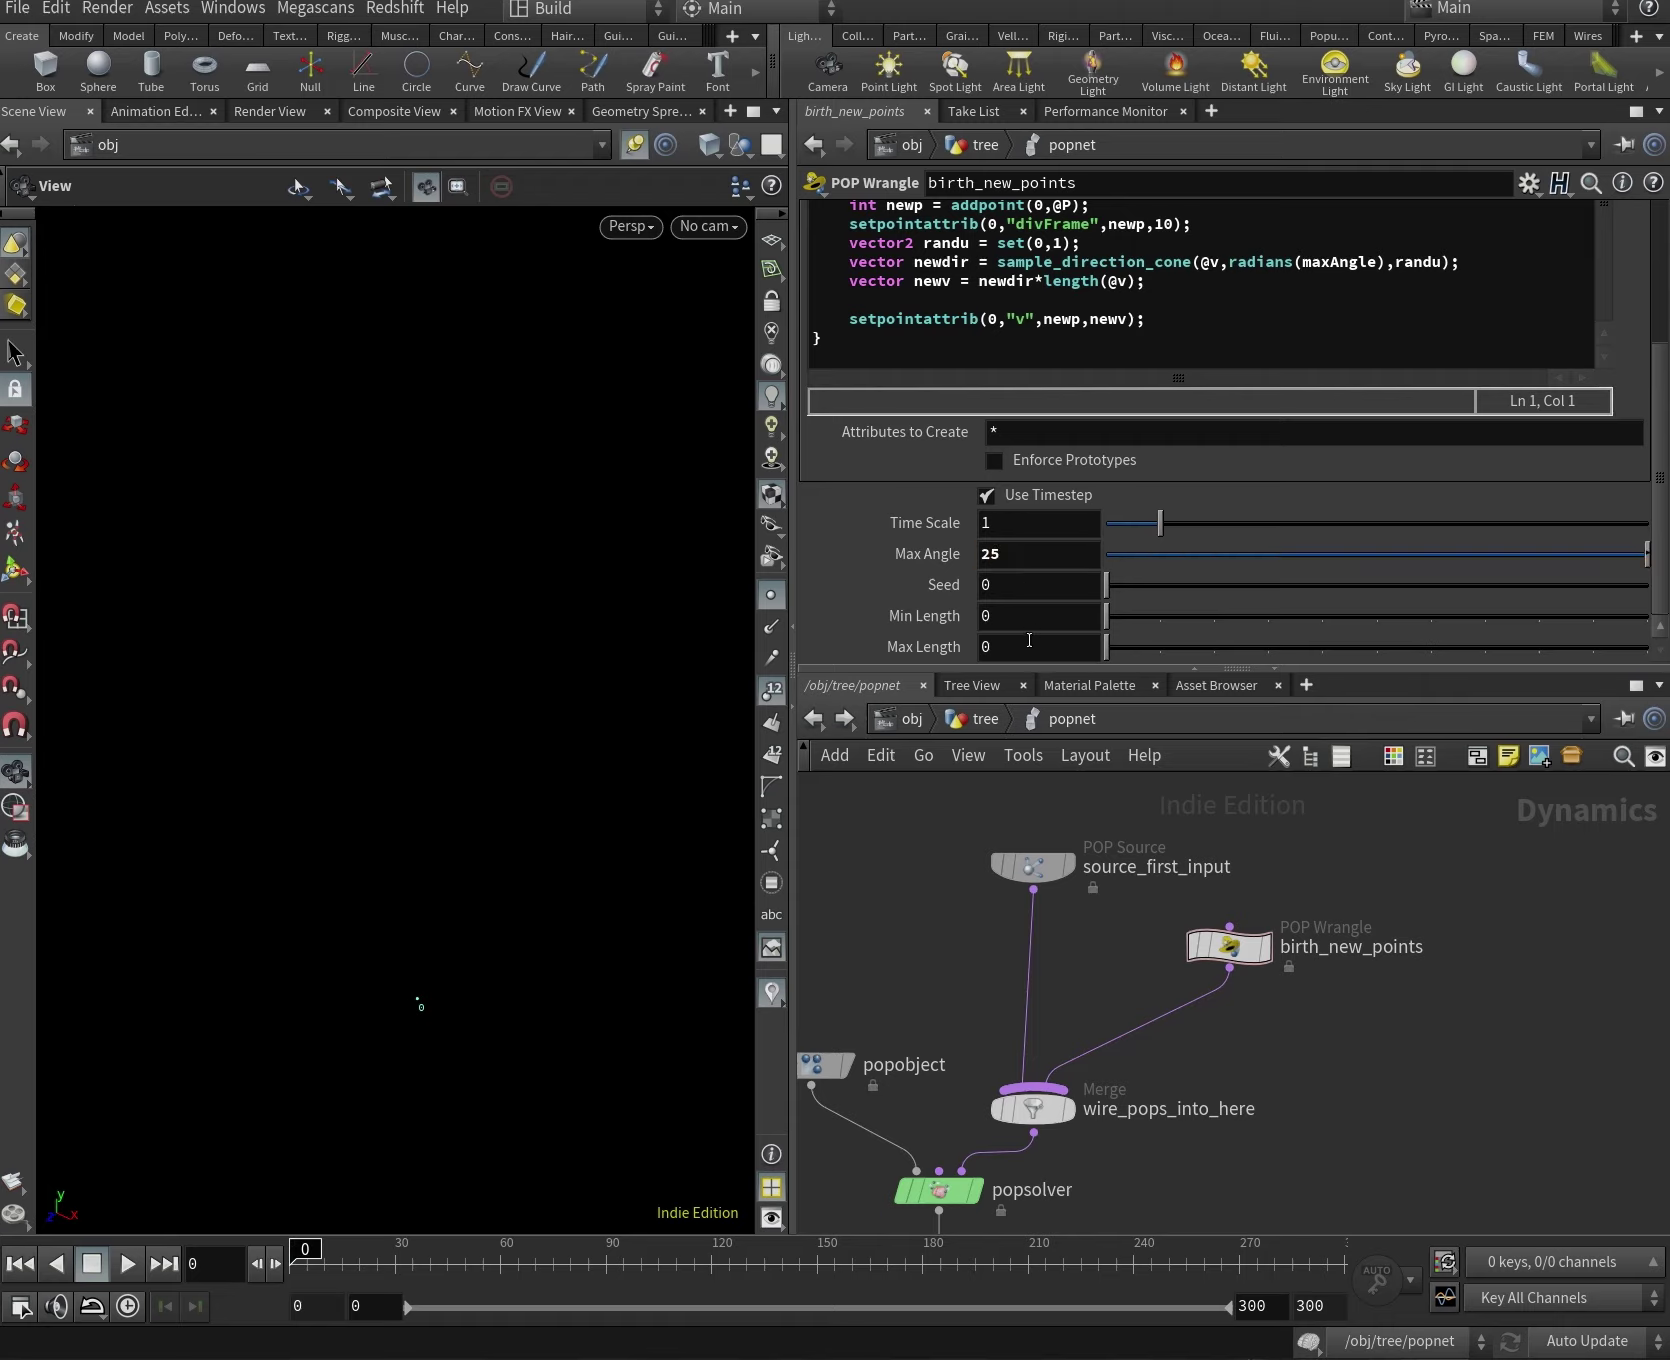
key(ctrl+s)
Set Min Length to 5 and Max Length to 50.
click(987, 615)
text(6)
key(Return)
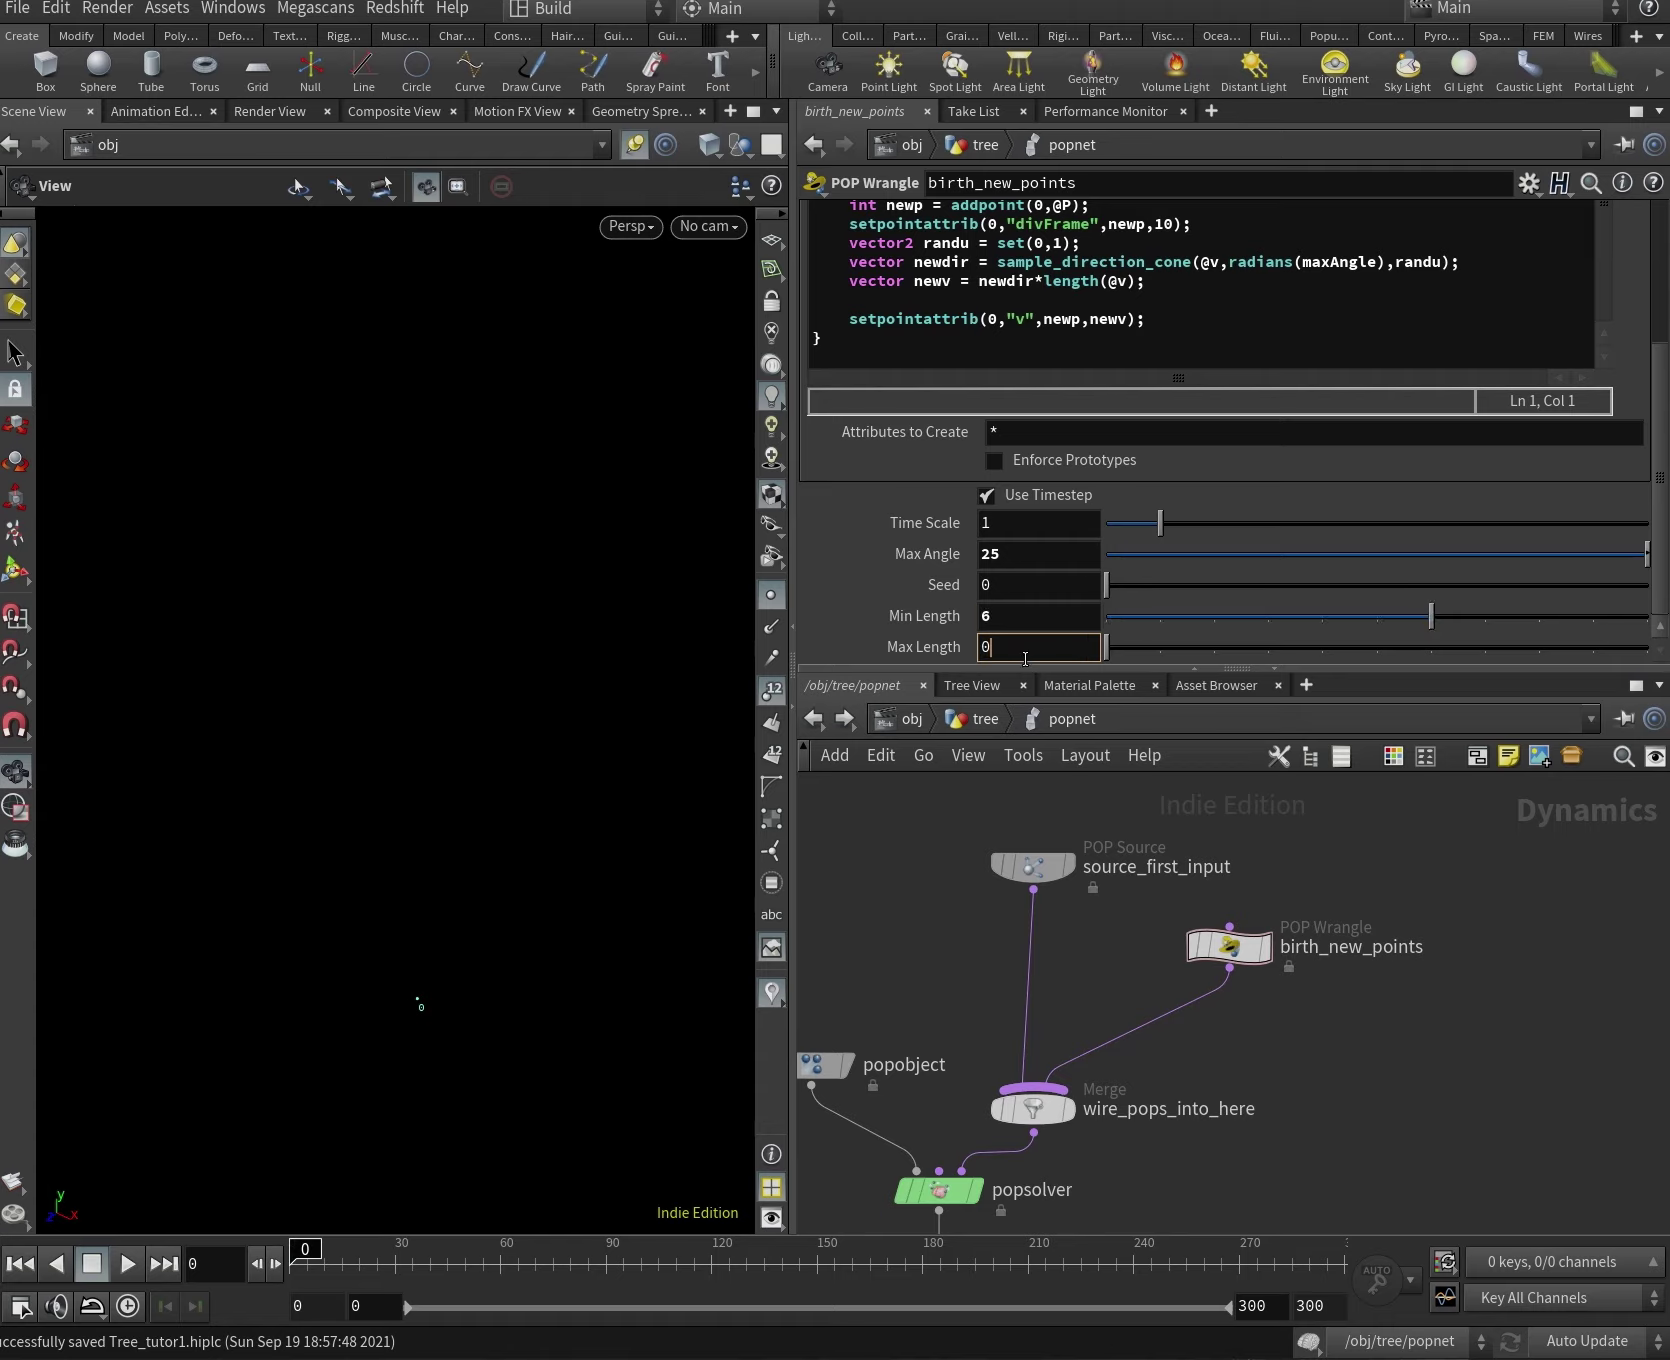
key(BackSpace)
text(5)
key(Return)
click(1034, 644)
text(50)
key(Return)
Change the randu vector from set(0,1) to set(0.2,.6).
mouse_move(318, 1266)
mouse_down()
mouse_move(440, 1270)
mouse_move(292, 1266)
mouse_up()
scroll(880, 550, up, 4)
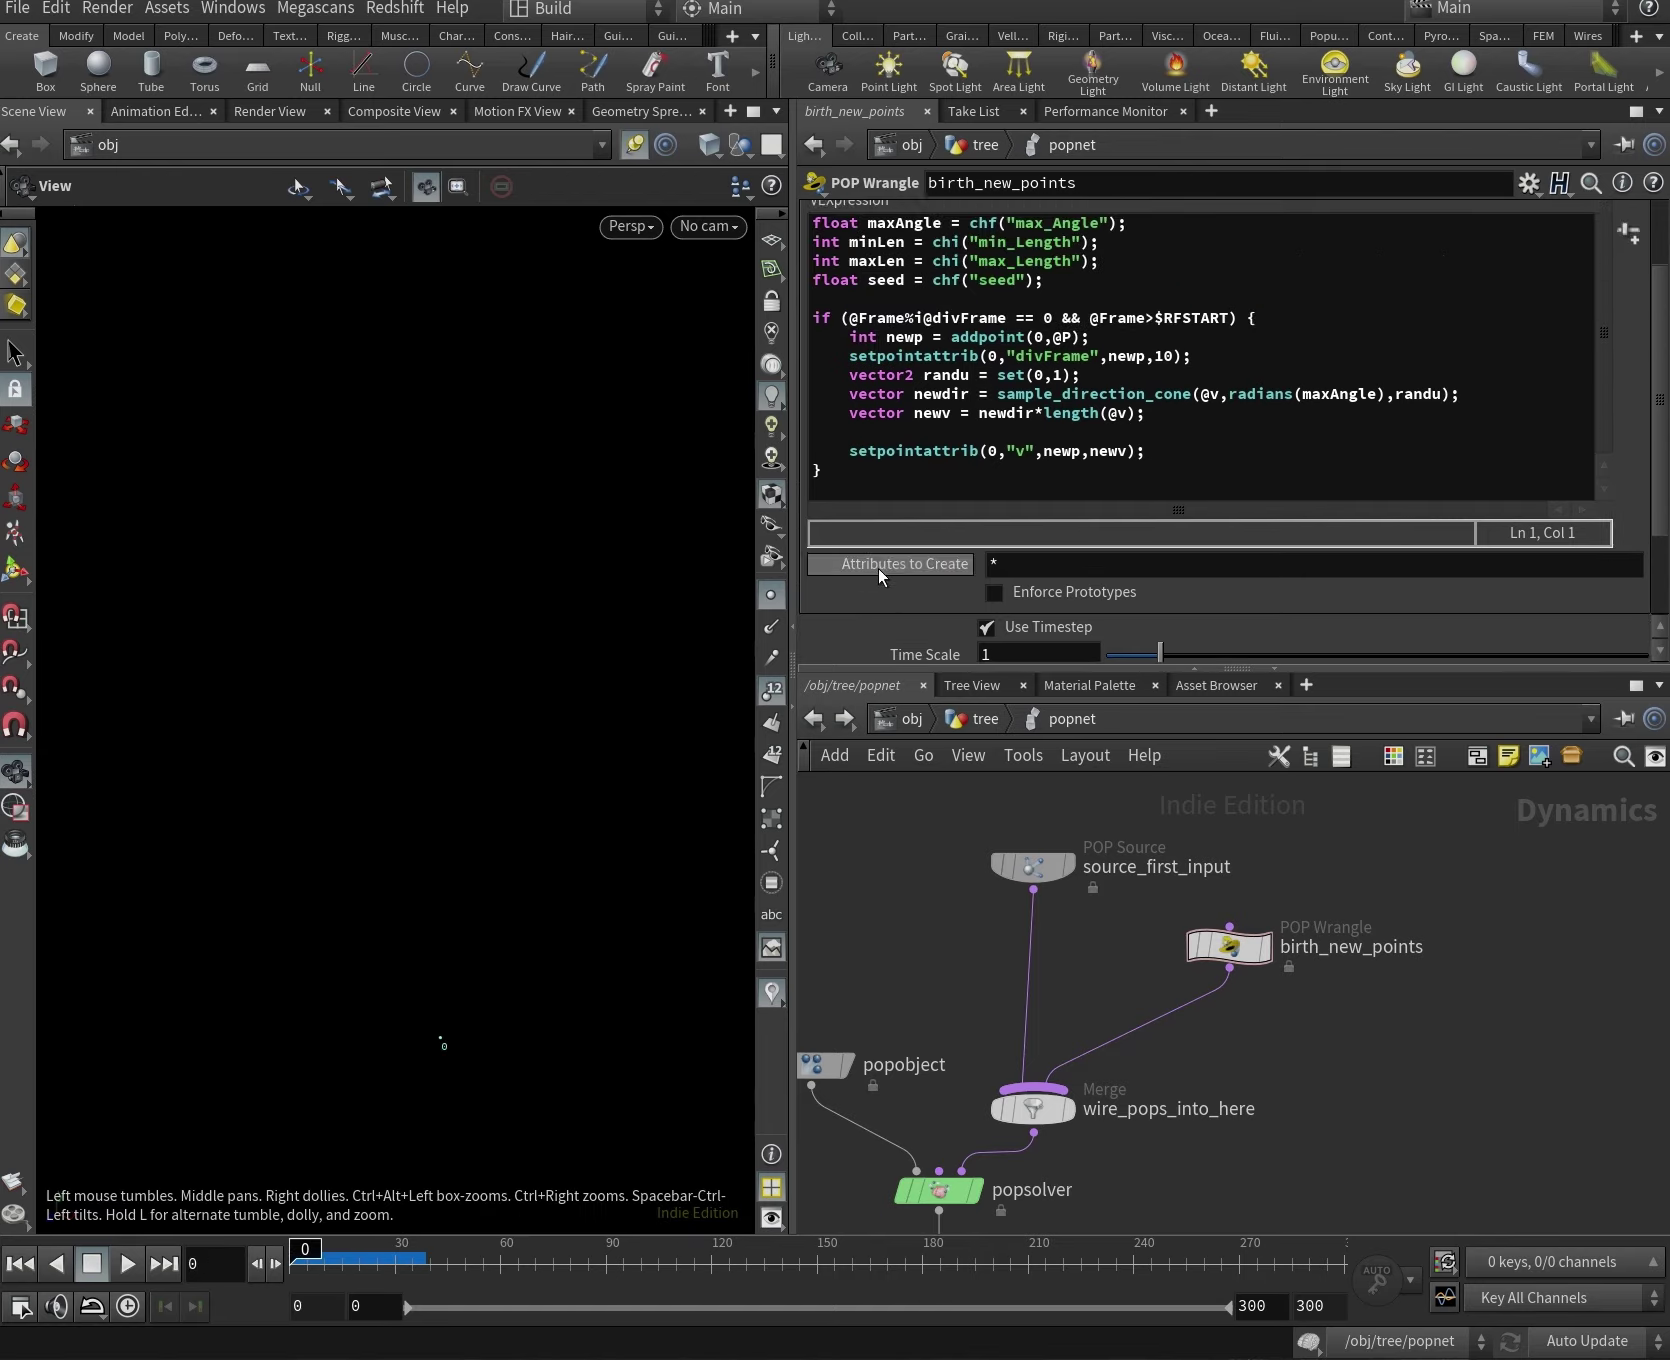
click(1057, 492)
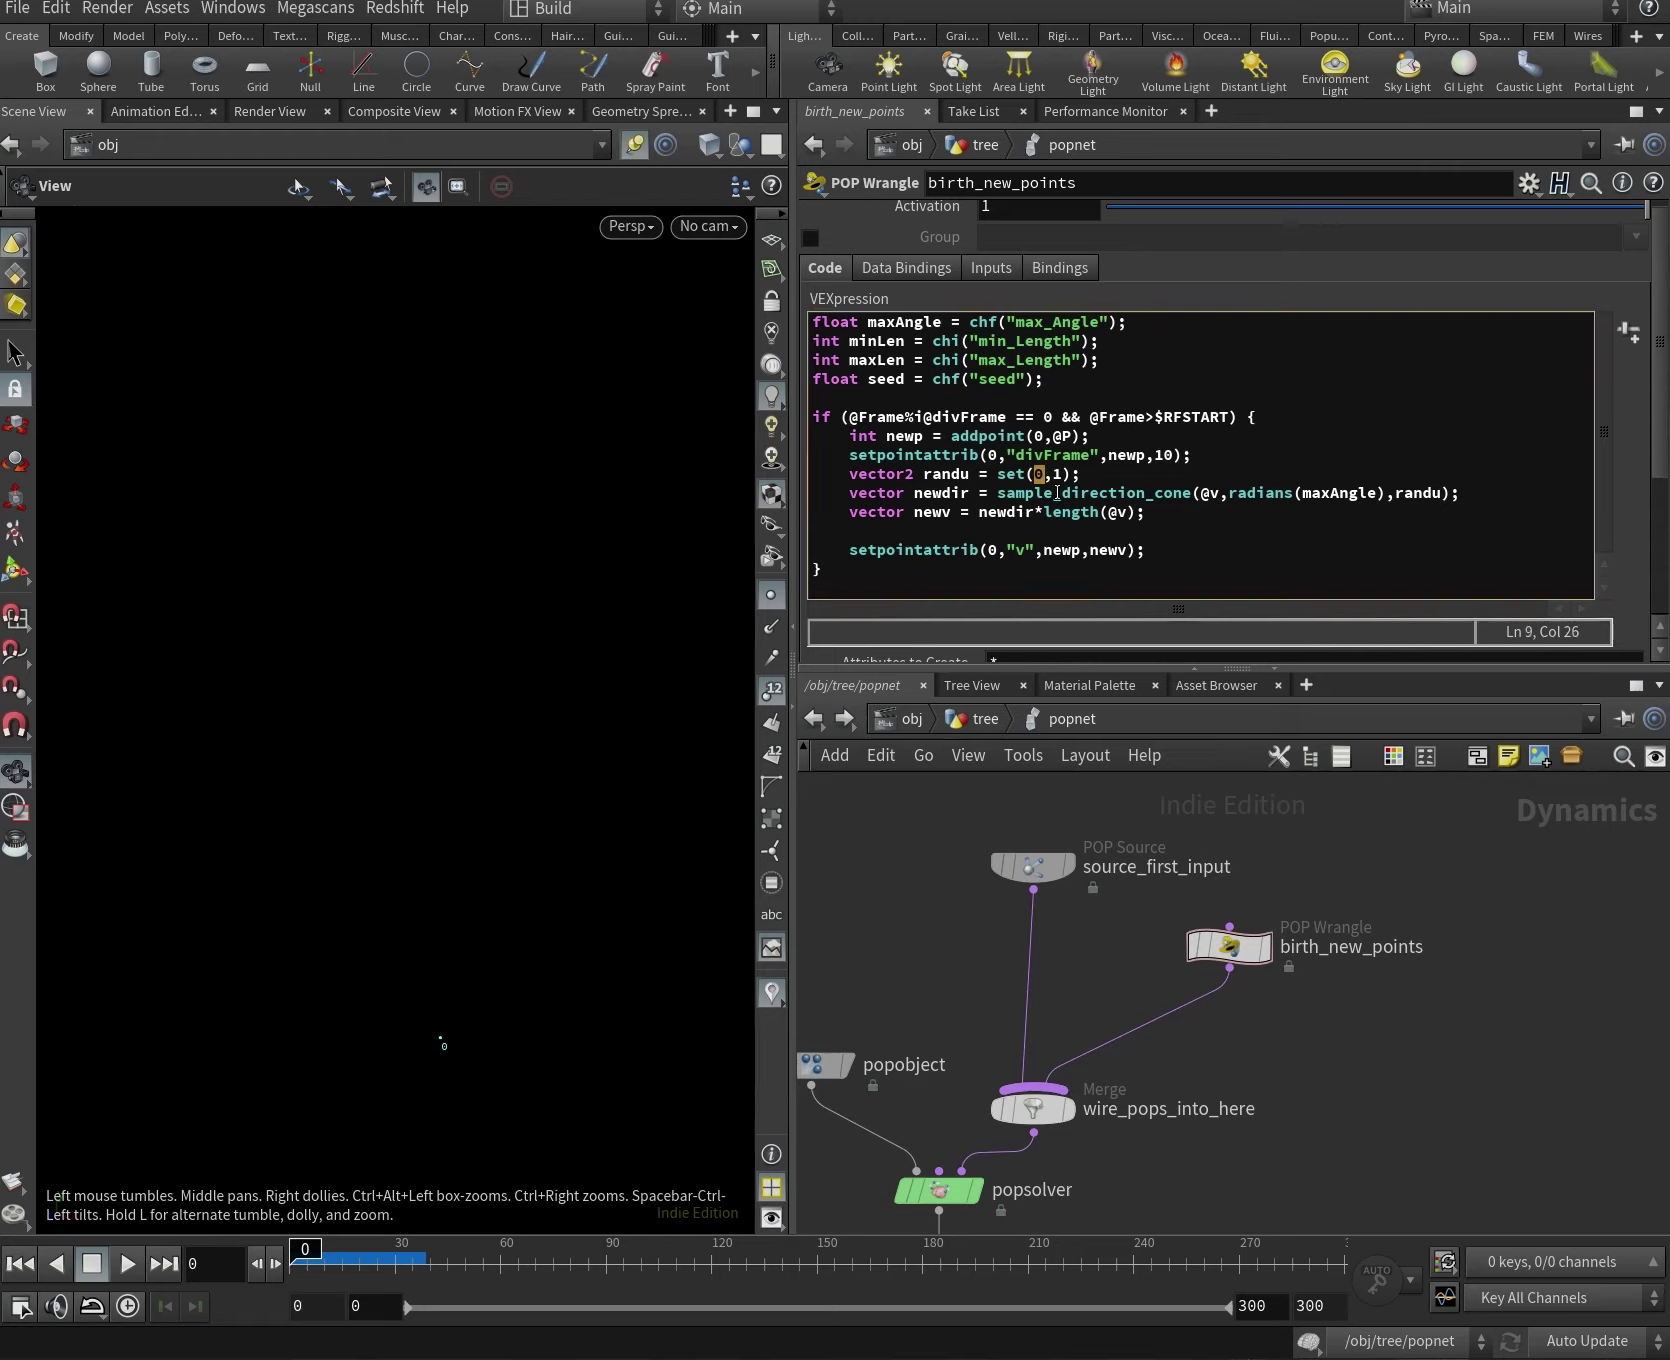
key(Right)
key(Right)
key(Left)
key(Left)
text(.2,.6)
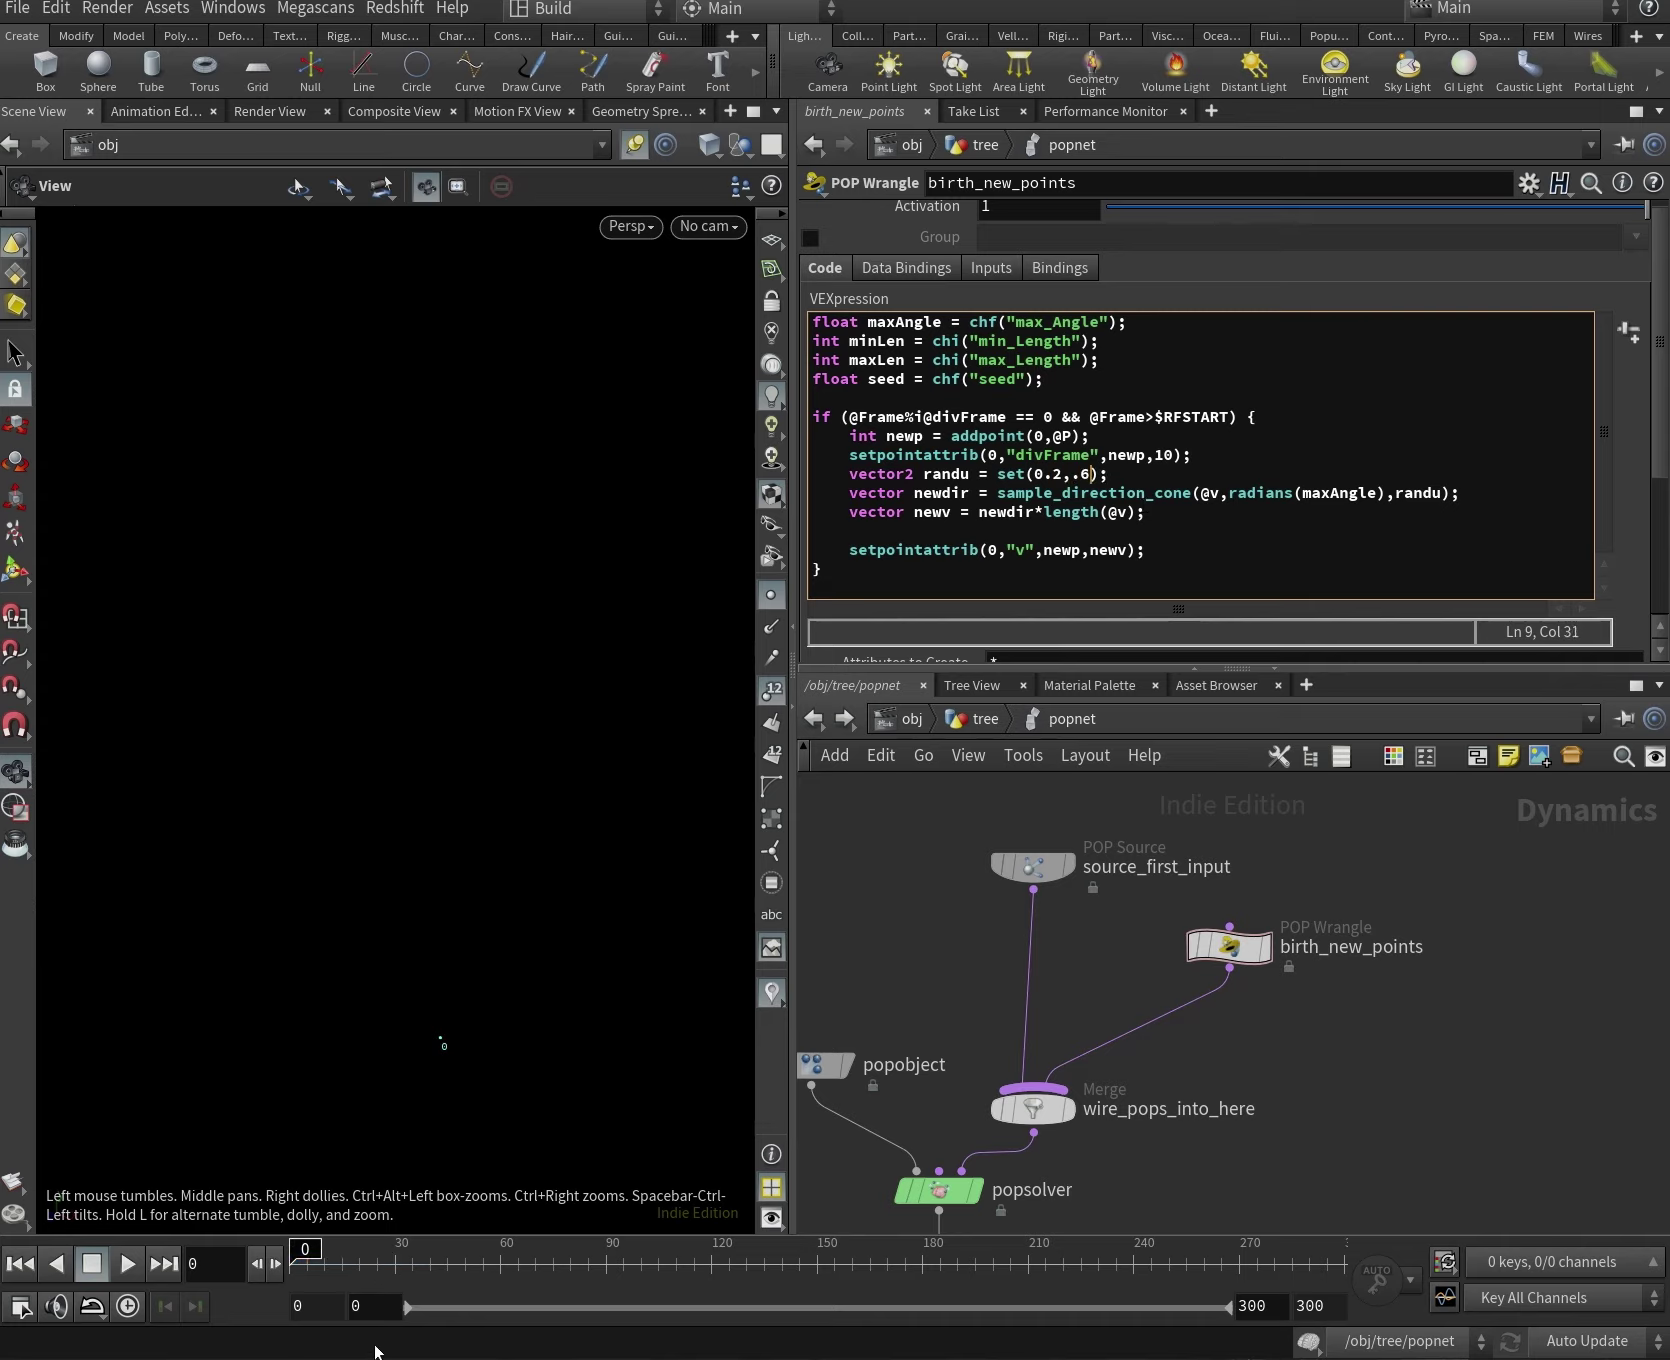
Scrub the simulation back to frame 10 and turn on the viewport reference grid.
mouse_move(358, 1270)
mouse_down()
mouse_move(418, 1264)
mouse_move(341, 1264)
mouse_move(350, 1285)
mouse_move(455, 1276)
mouse_move(315, 1295)
mouse_move(335, 1301)
mouse_up()
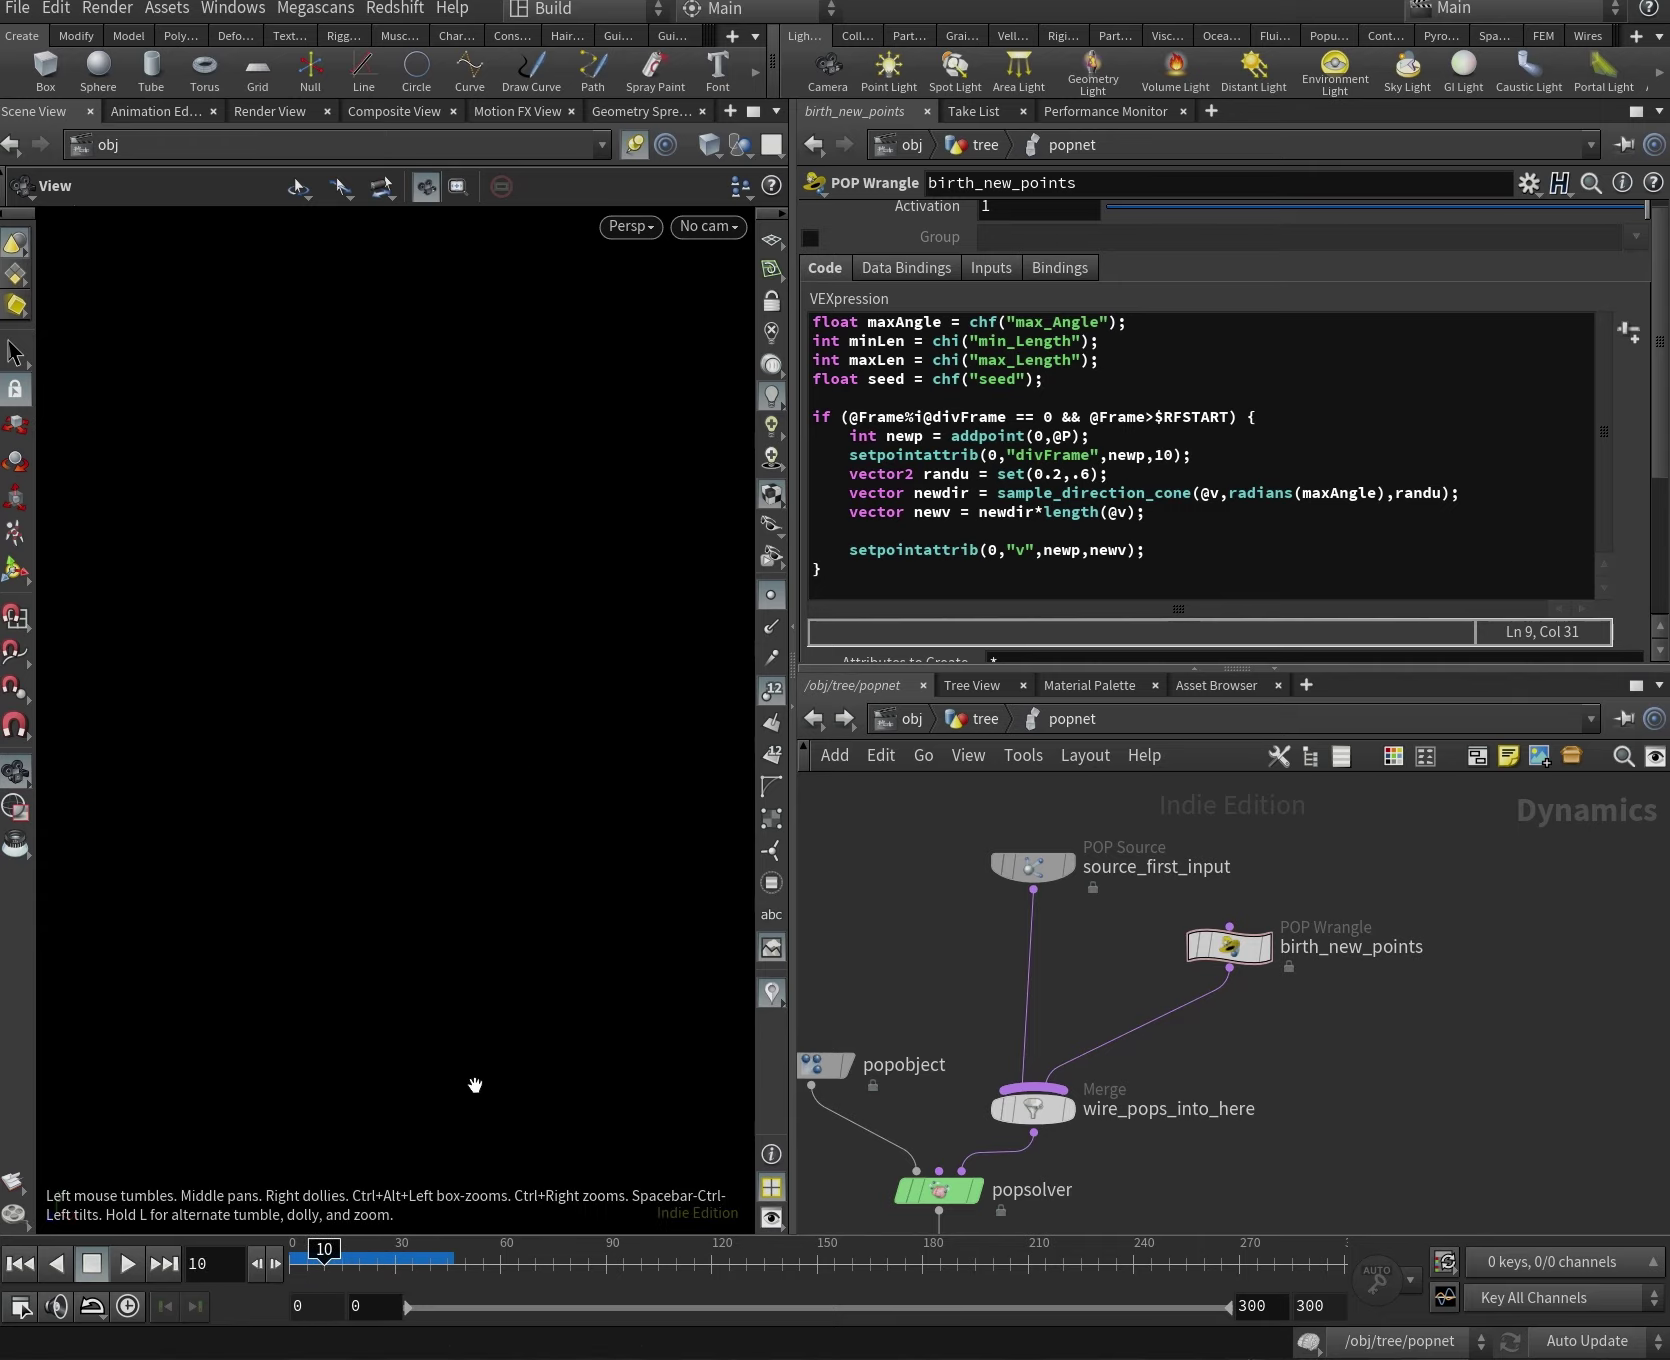
key(Right)
key(Right)
key(Right)
key(Right)
mouse_move(345, 1268)
mouse_down()
mouse_move(298, 1274)
mouse_move(343, 1274)
mouse_up()
mouse_move(363, 688)
mouse_down()
mouse_move(376, 697)
mouse_move(362, 649)
mouse_move(365, 724)
mouse_up()
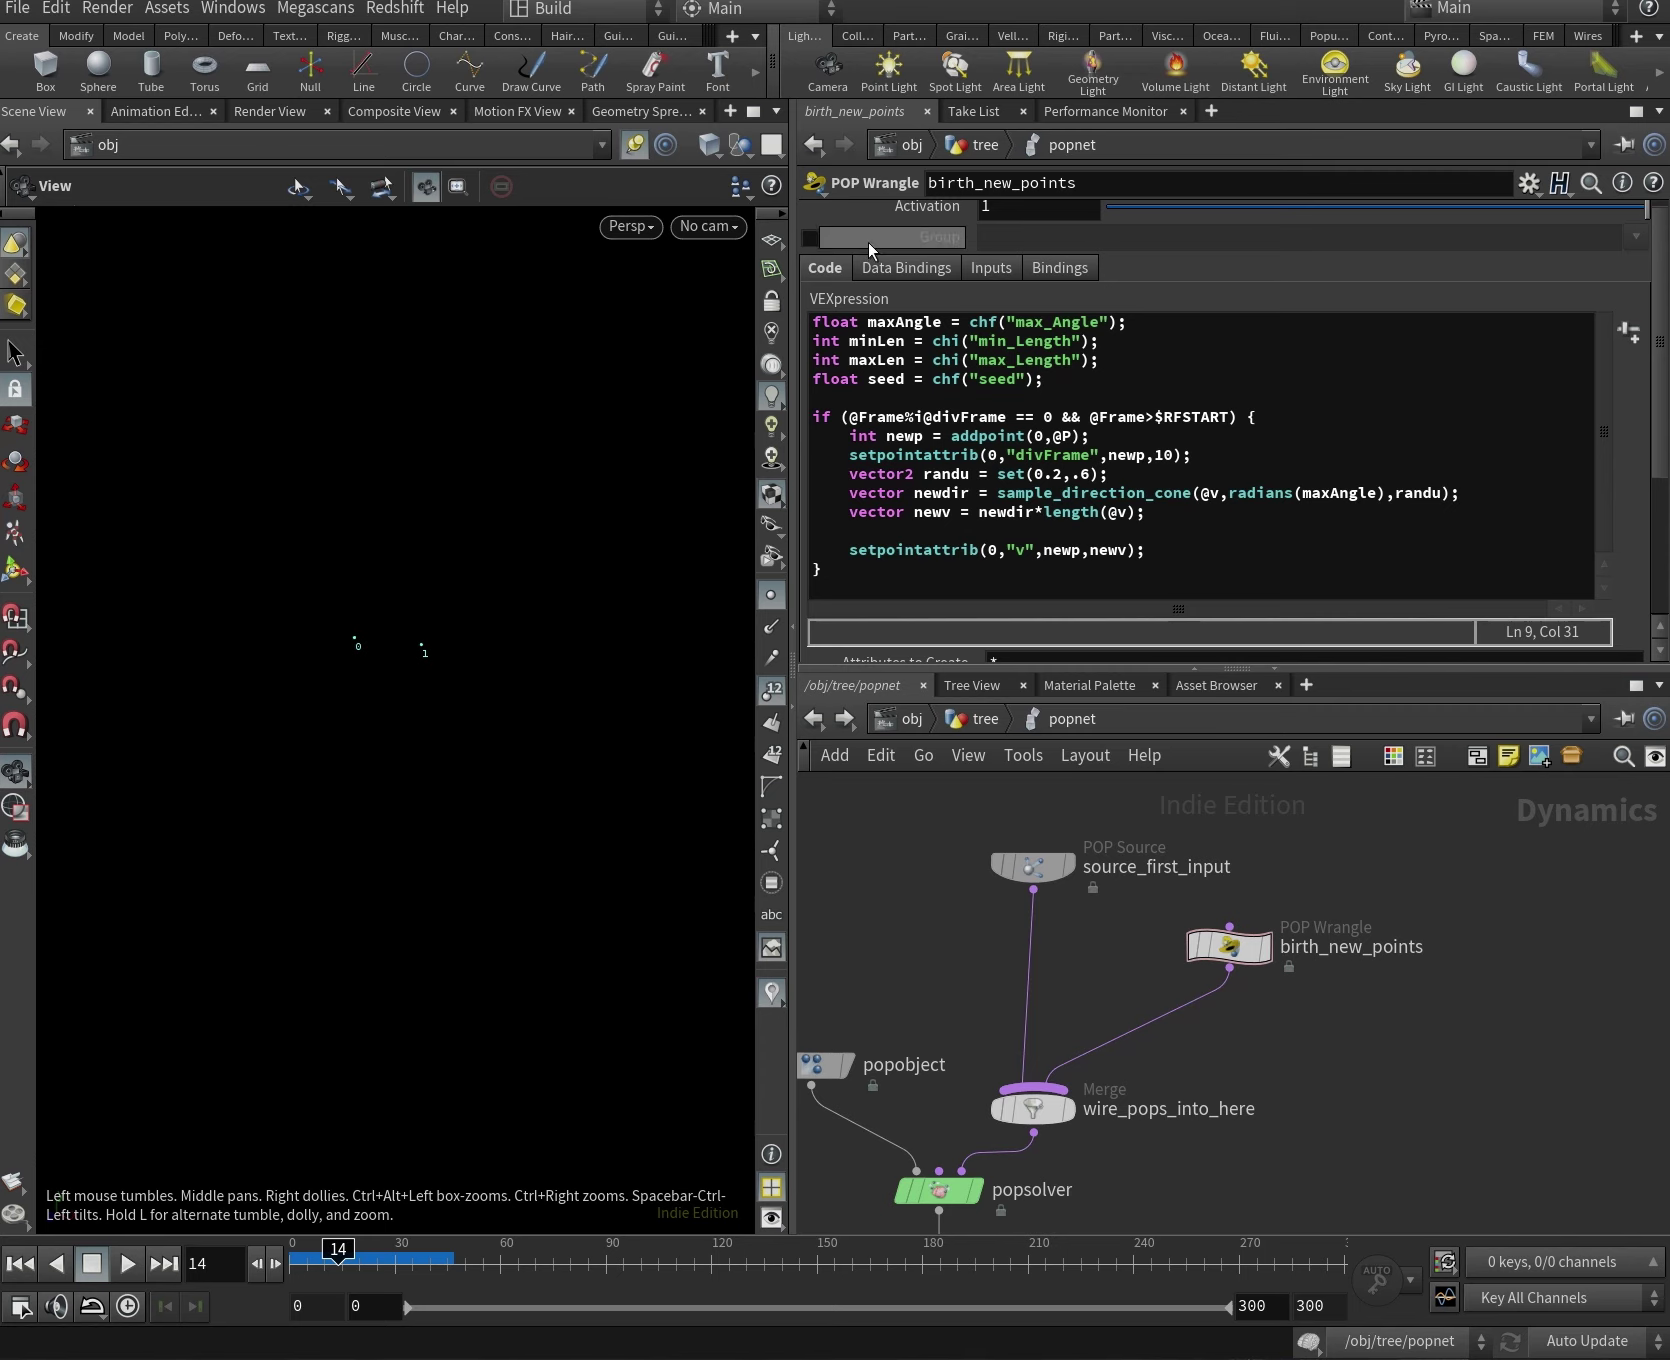
click(771, 240)
drag(410, 762, 415, 830)
Advance to frame 23 and orbit around the particles to check the branching.
drag(342, 1262, 355, 1262)
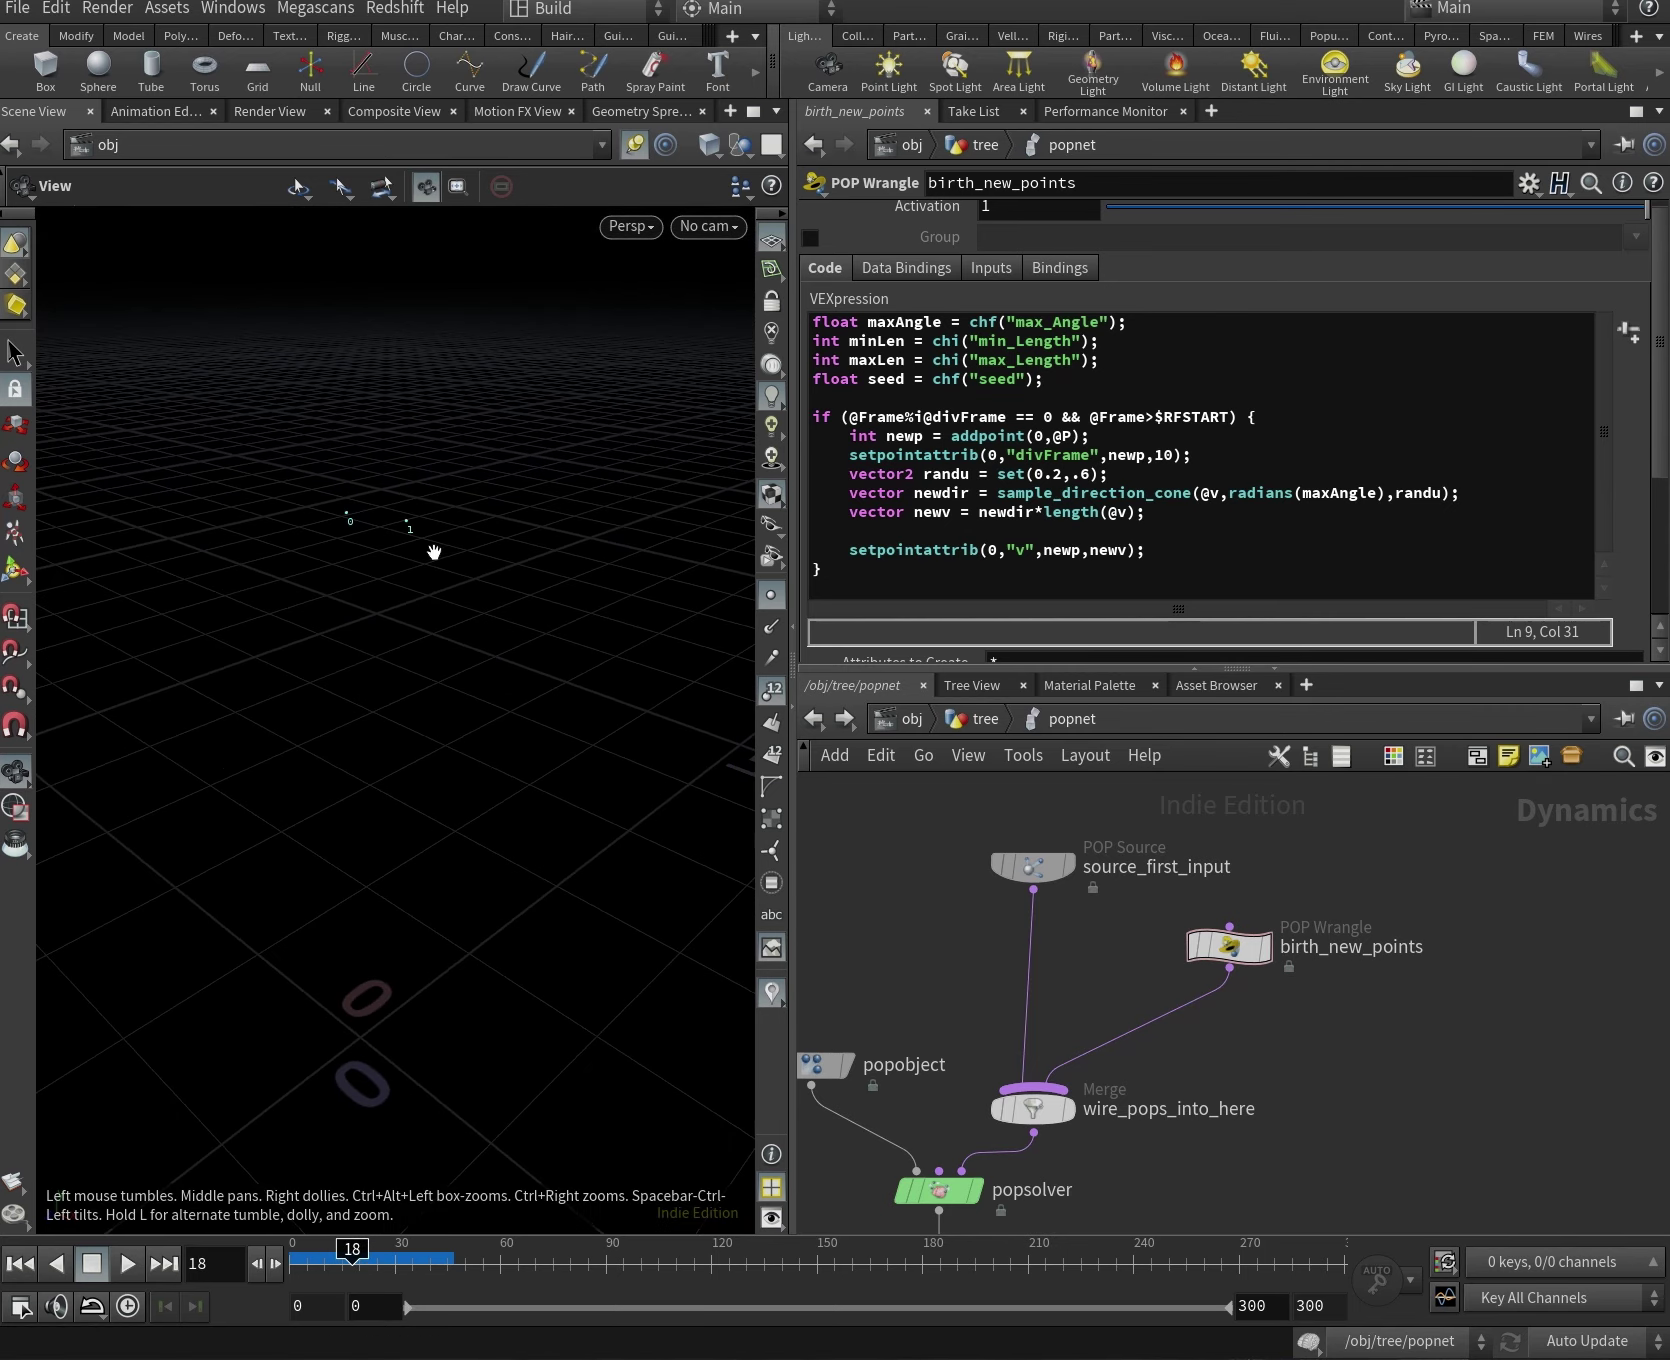
middle_drag(421, 540, 466, 619)
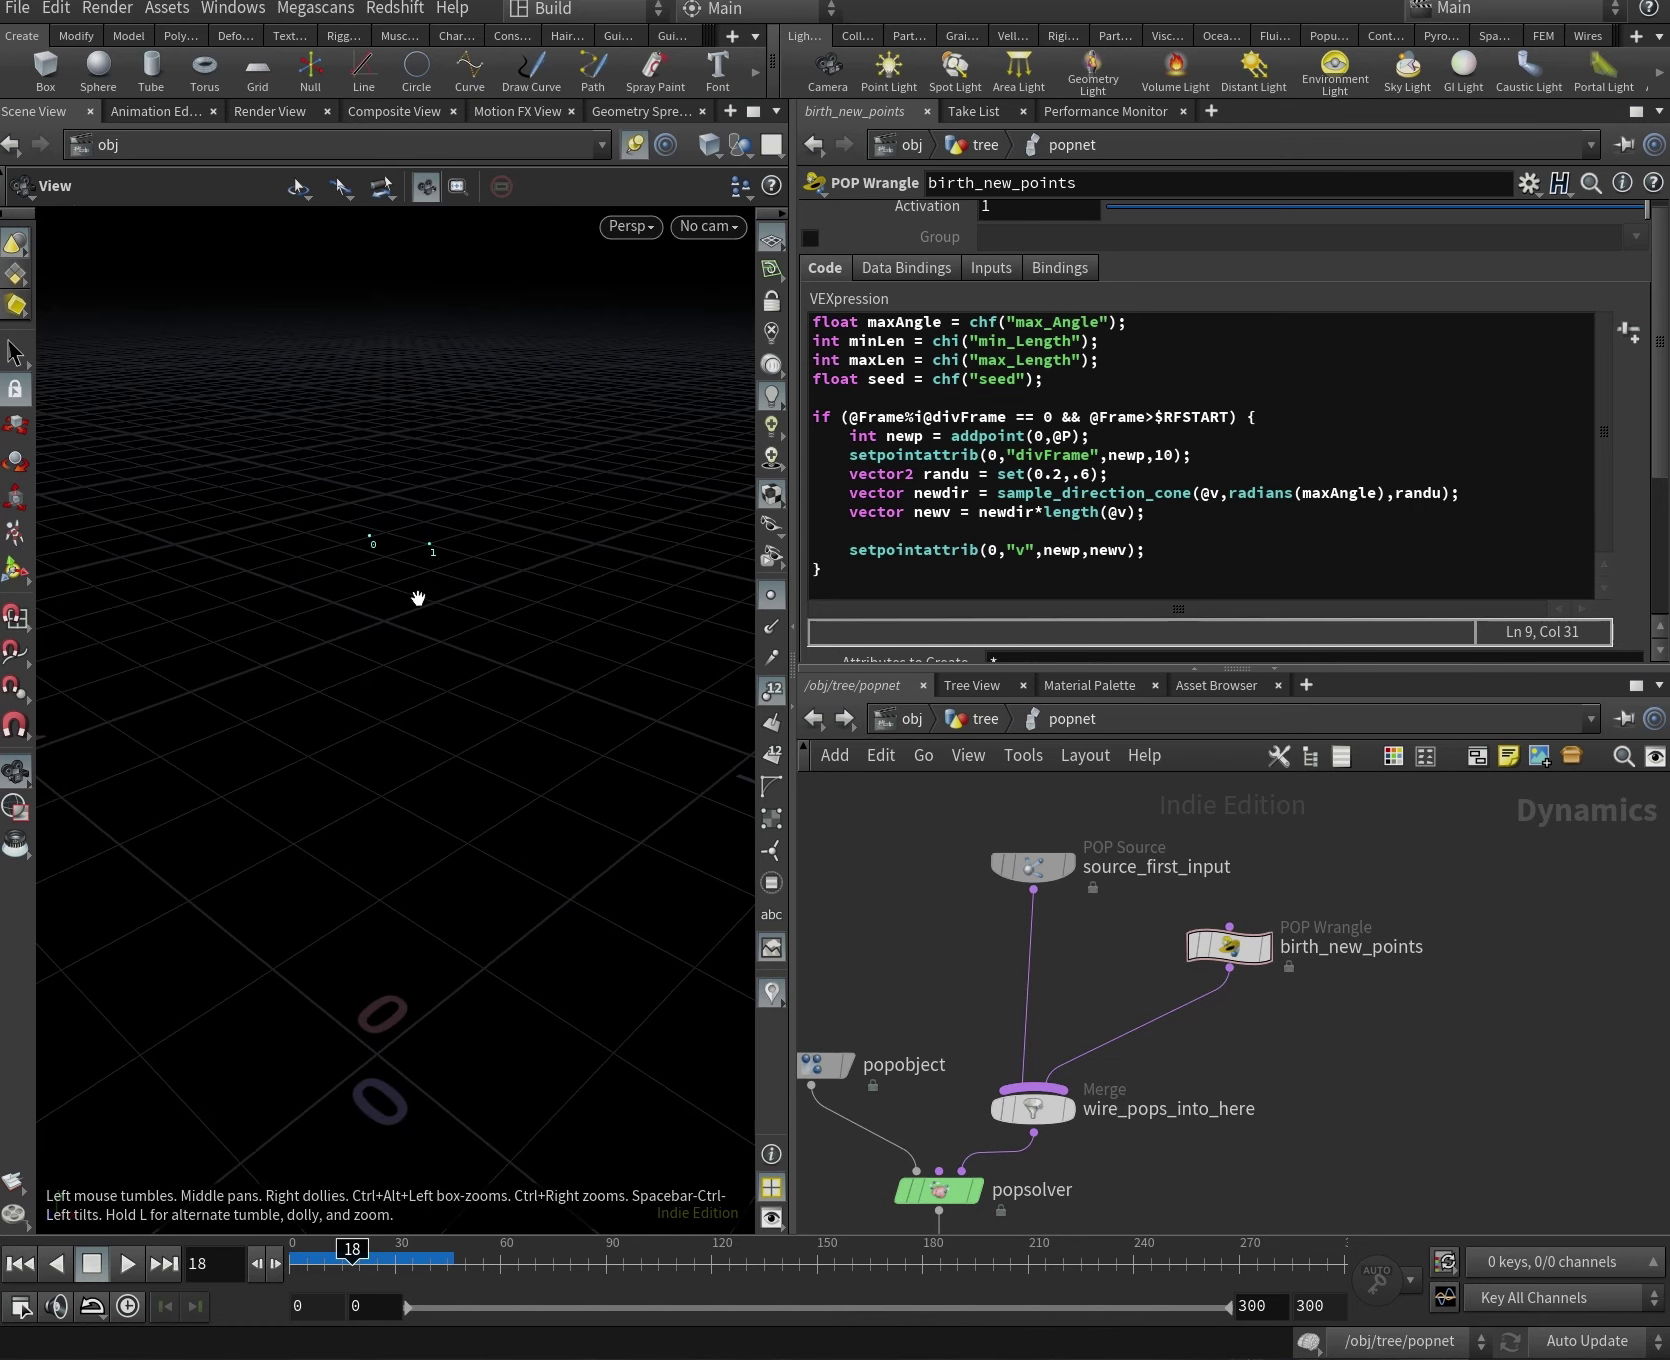
mouse_move(376, 1257)
mouse_down()
mouse_move(395, 1256)
mouse_move(316, 1276)
mouse_up()
drag(489, 802, 507, 783)
mouse_move(418, 674)
mouse_down()
mouse_move(399, 664)
mouse_move(421, 660)
mouse_up()
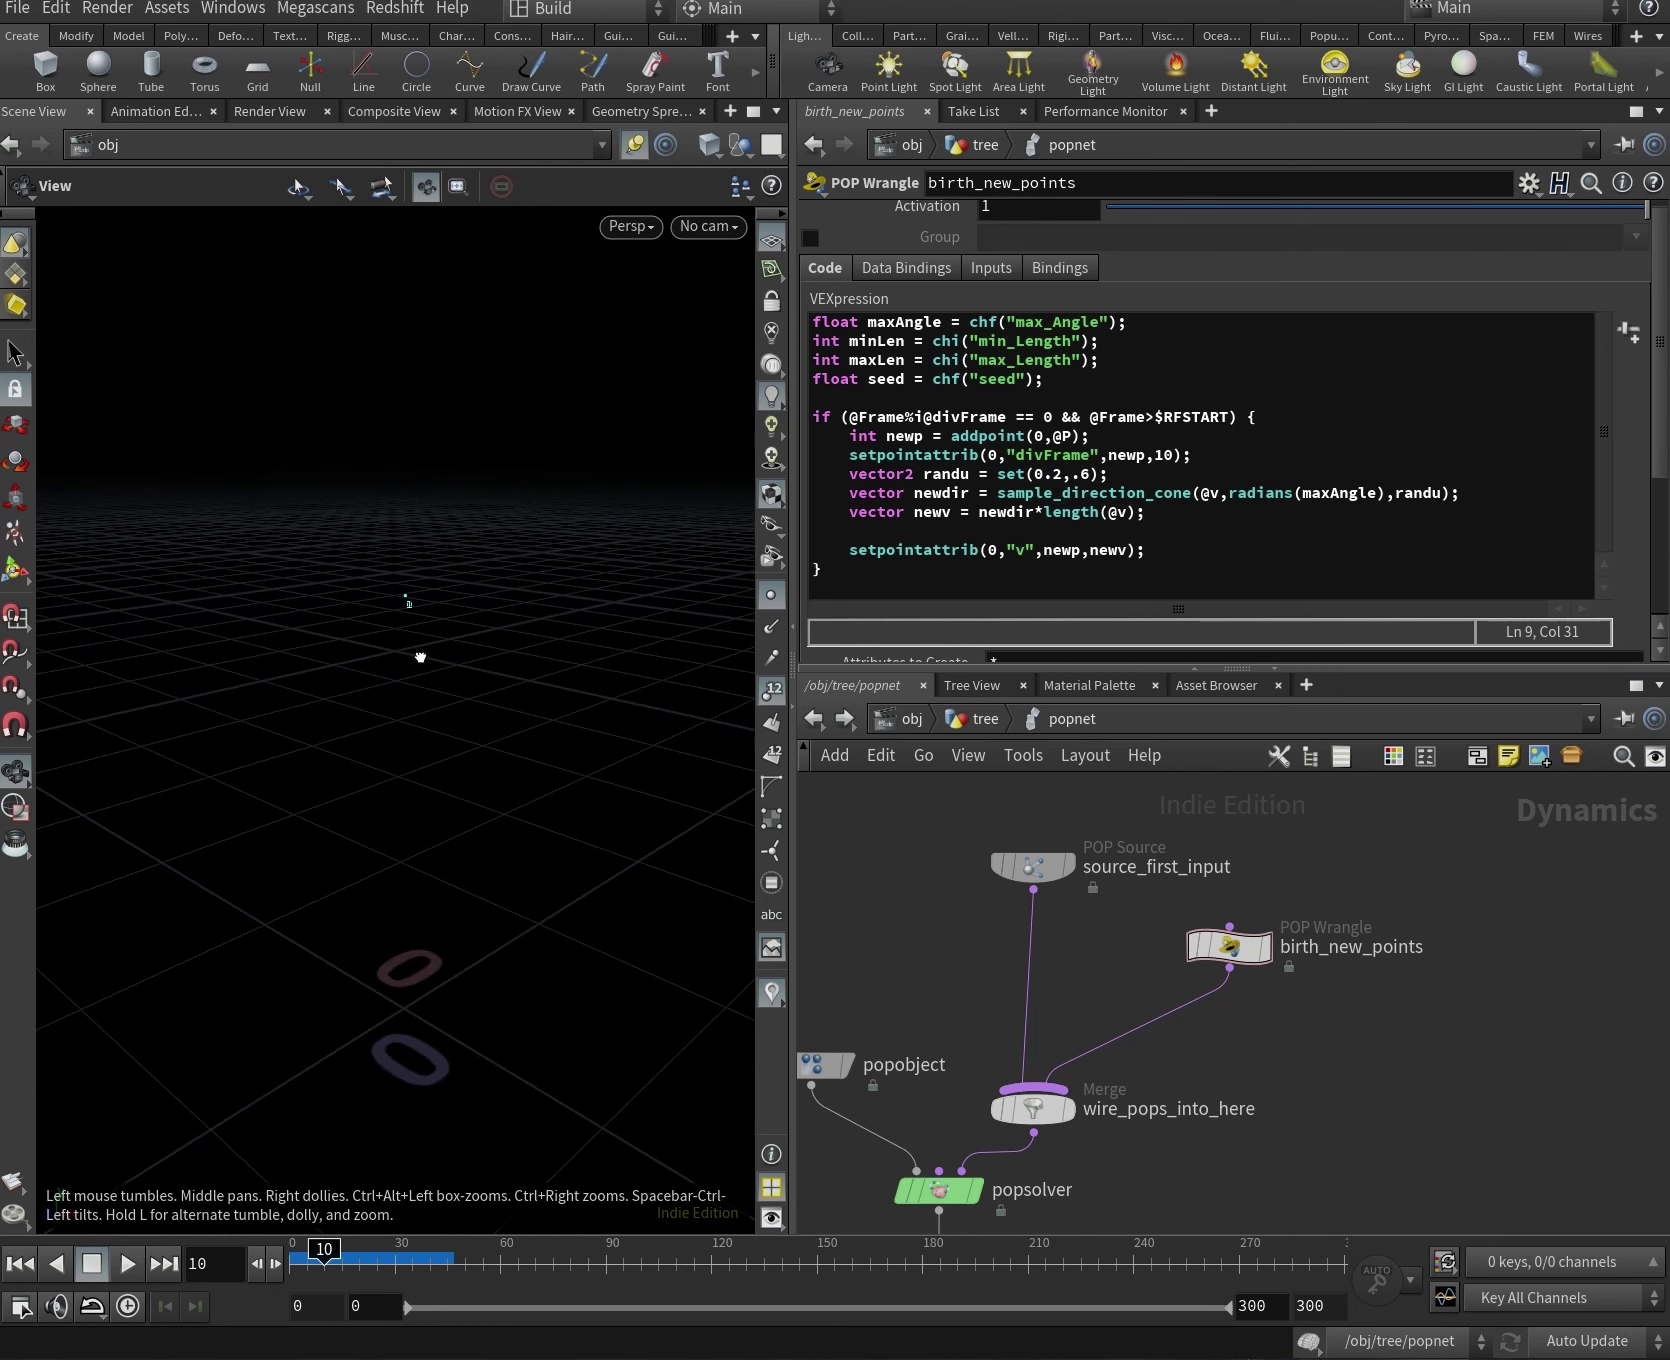
click(1054, 494)
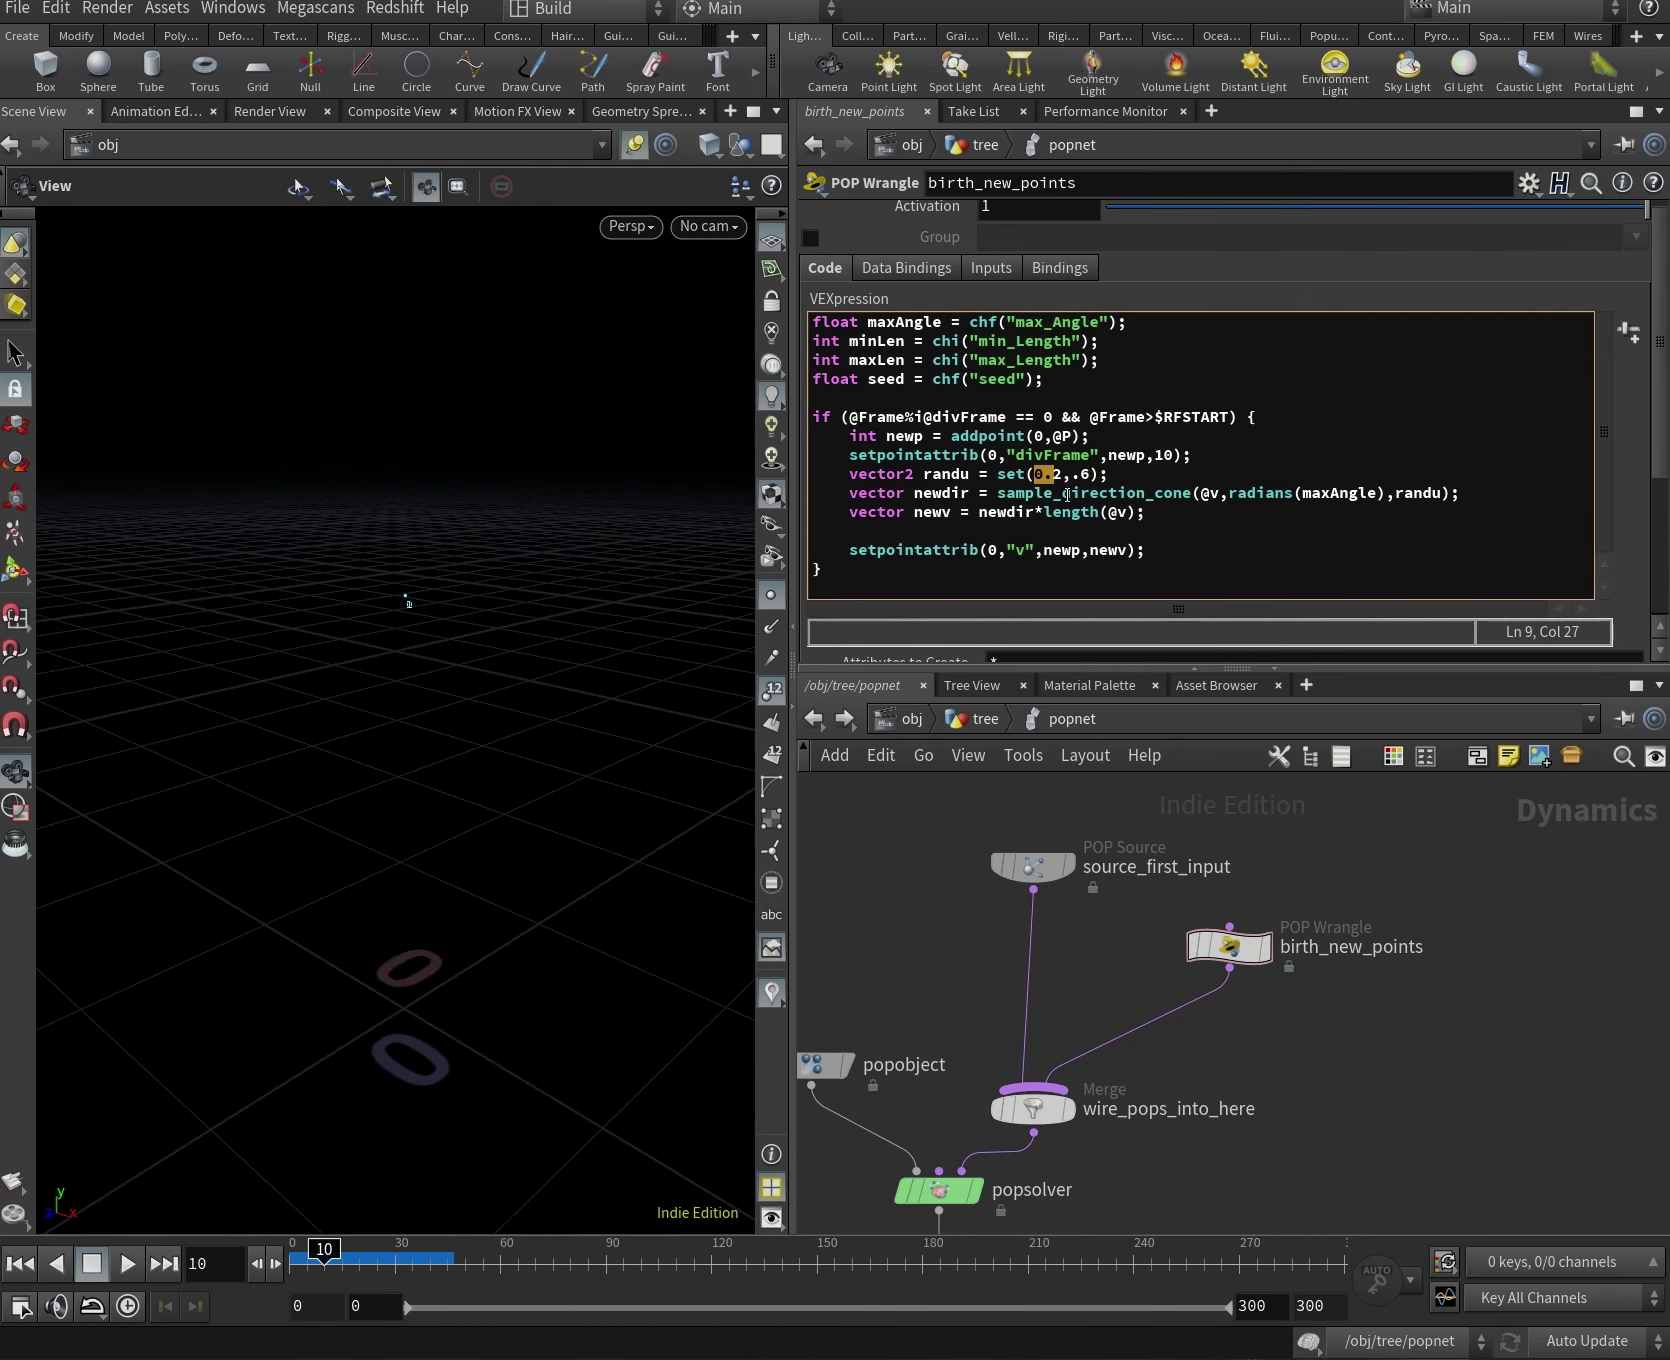
key(shift+Right)
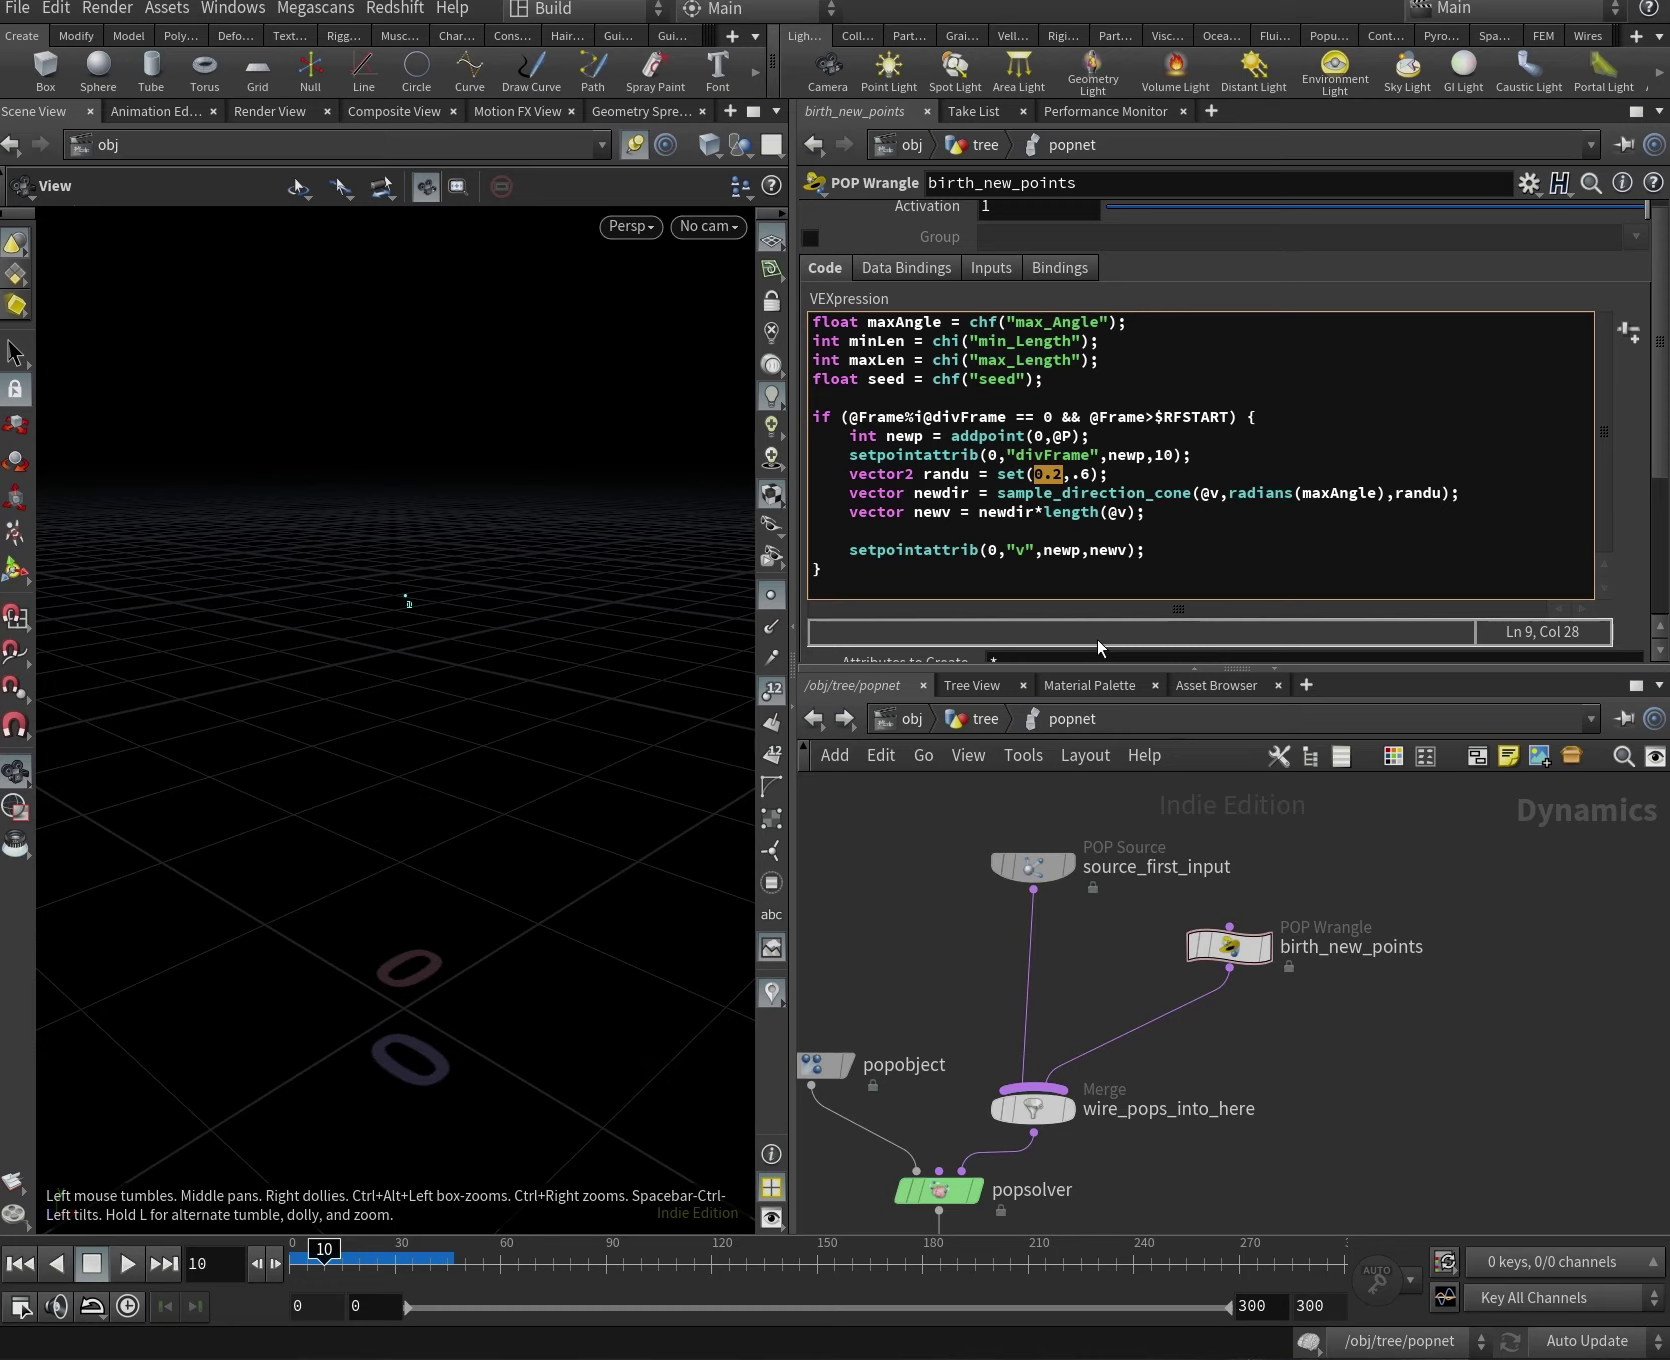
click(1065, 484)
key(shift+Right)
key(shift+Right)
key(shift+Right)
text(rand(@Frame)
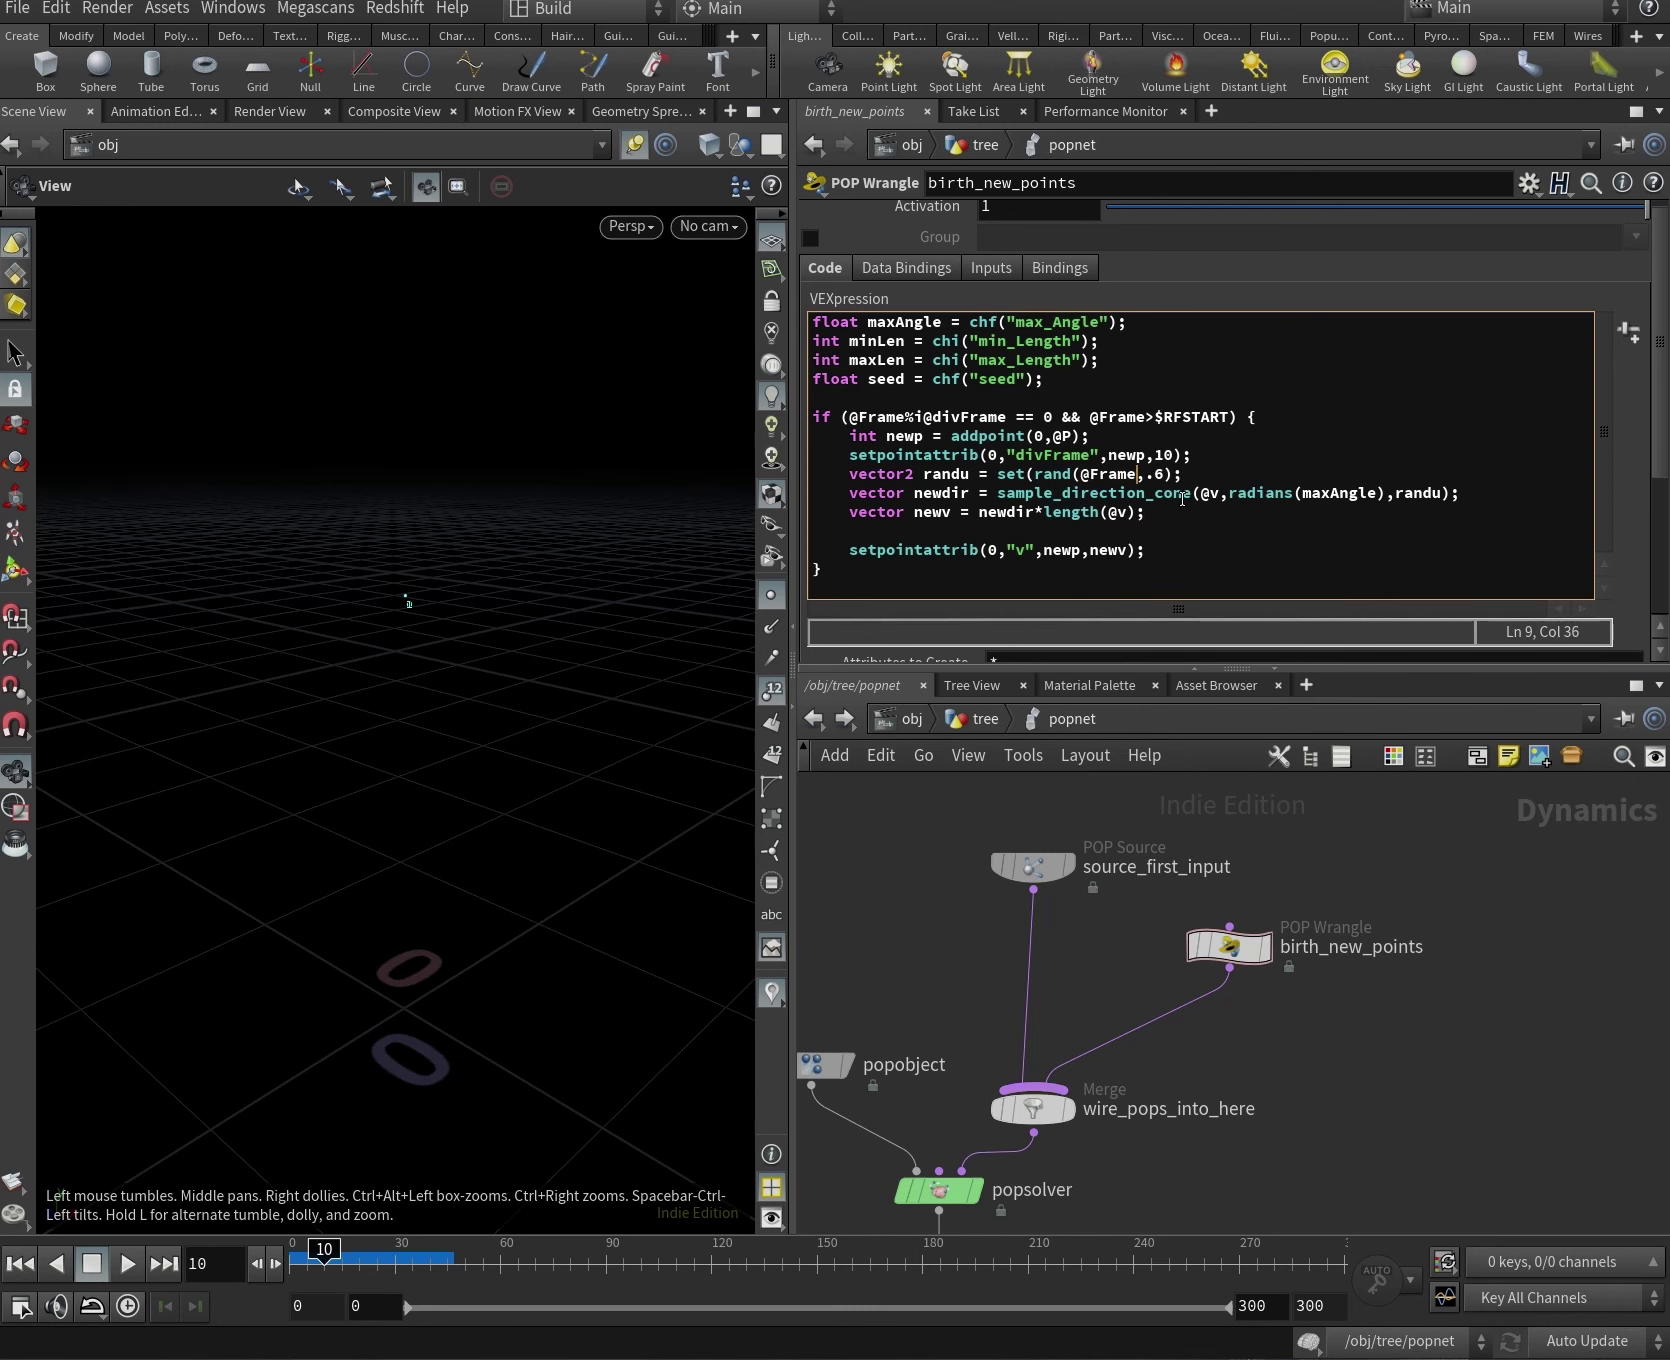
text(+@ptnum+45345))
key(Right)
key(Delete)
key(Delete)
text(rand(@Frame)
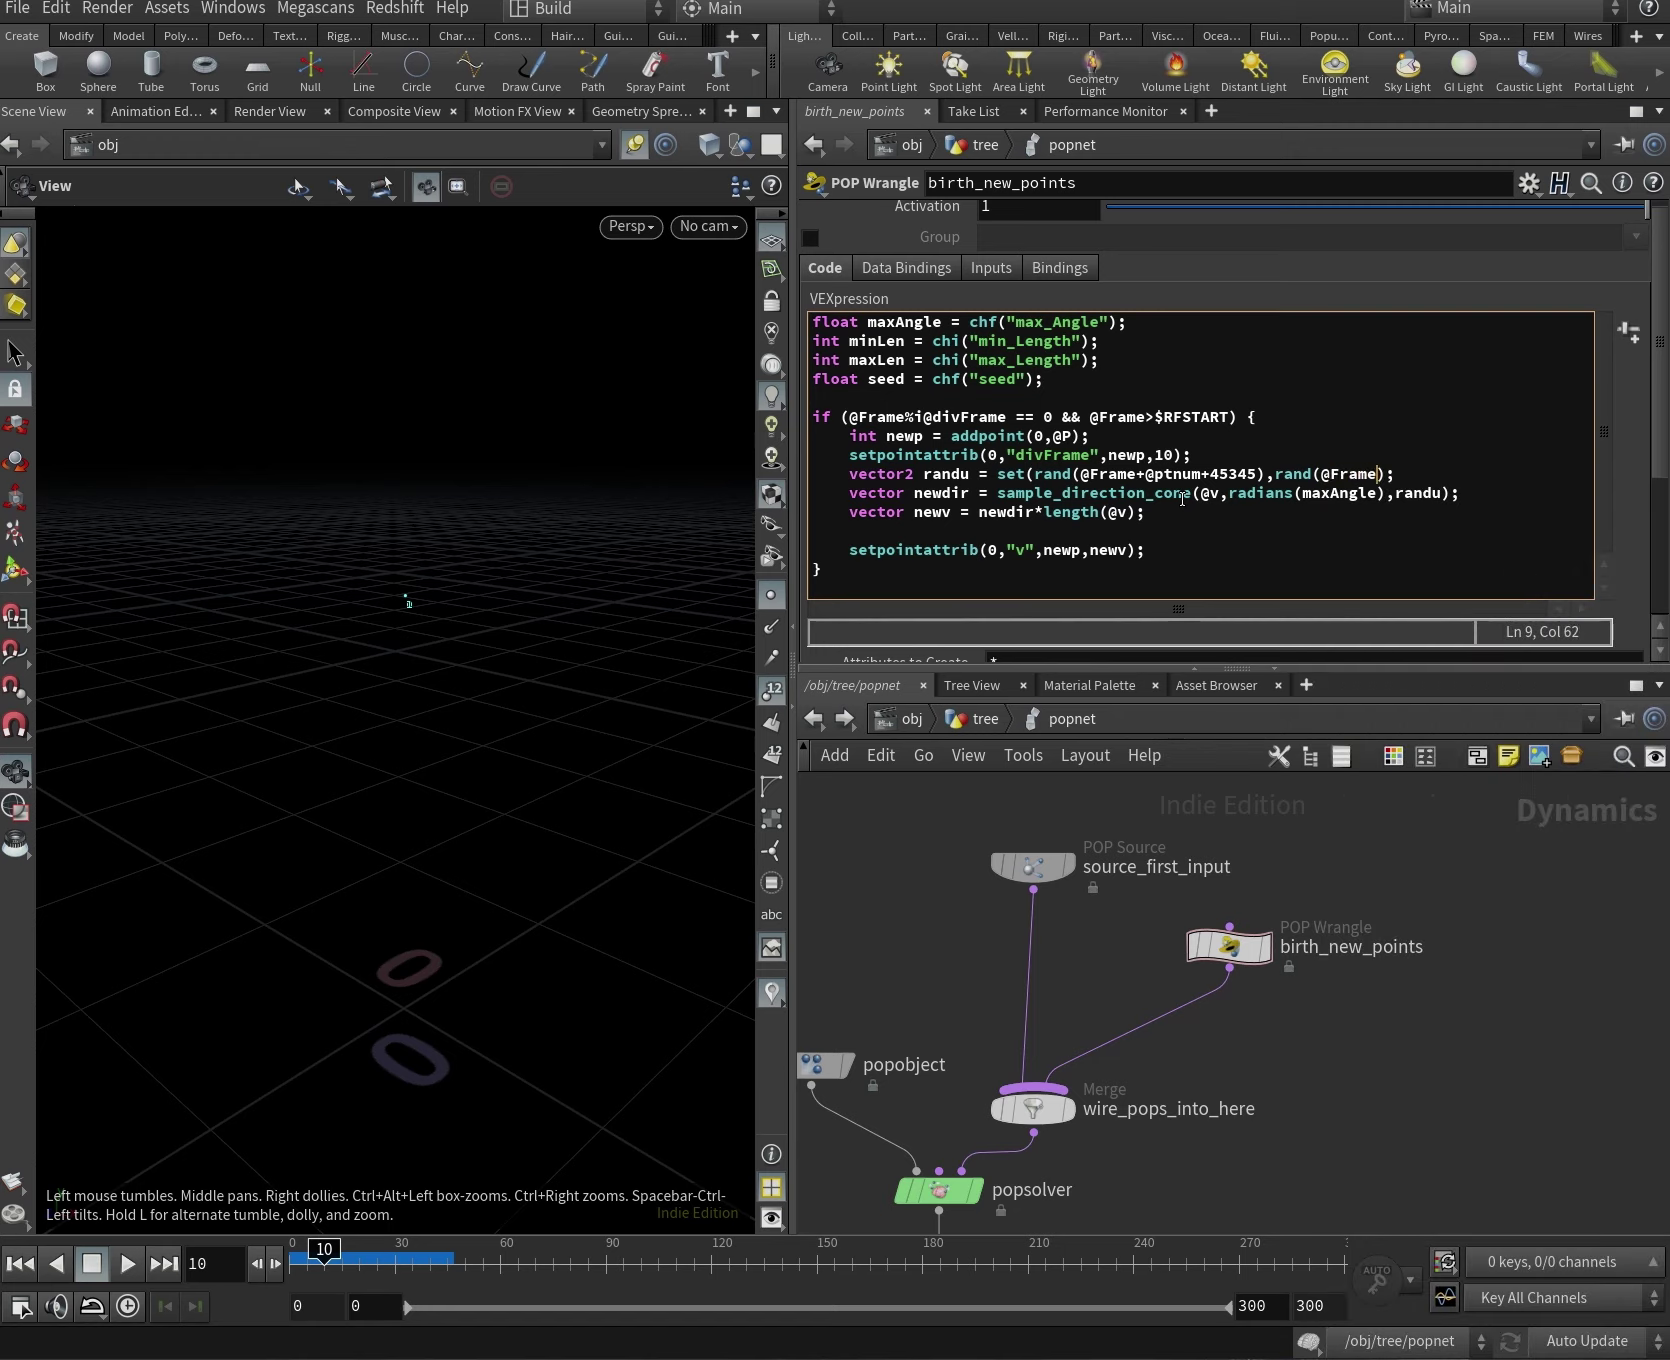
text(+@ptnum+seed+345346)
key(End)
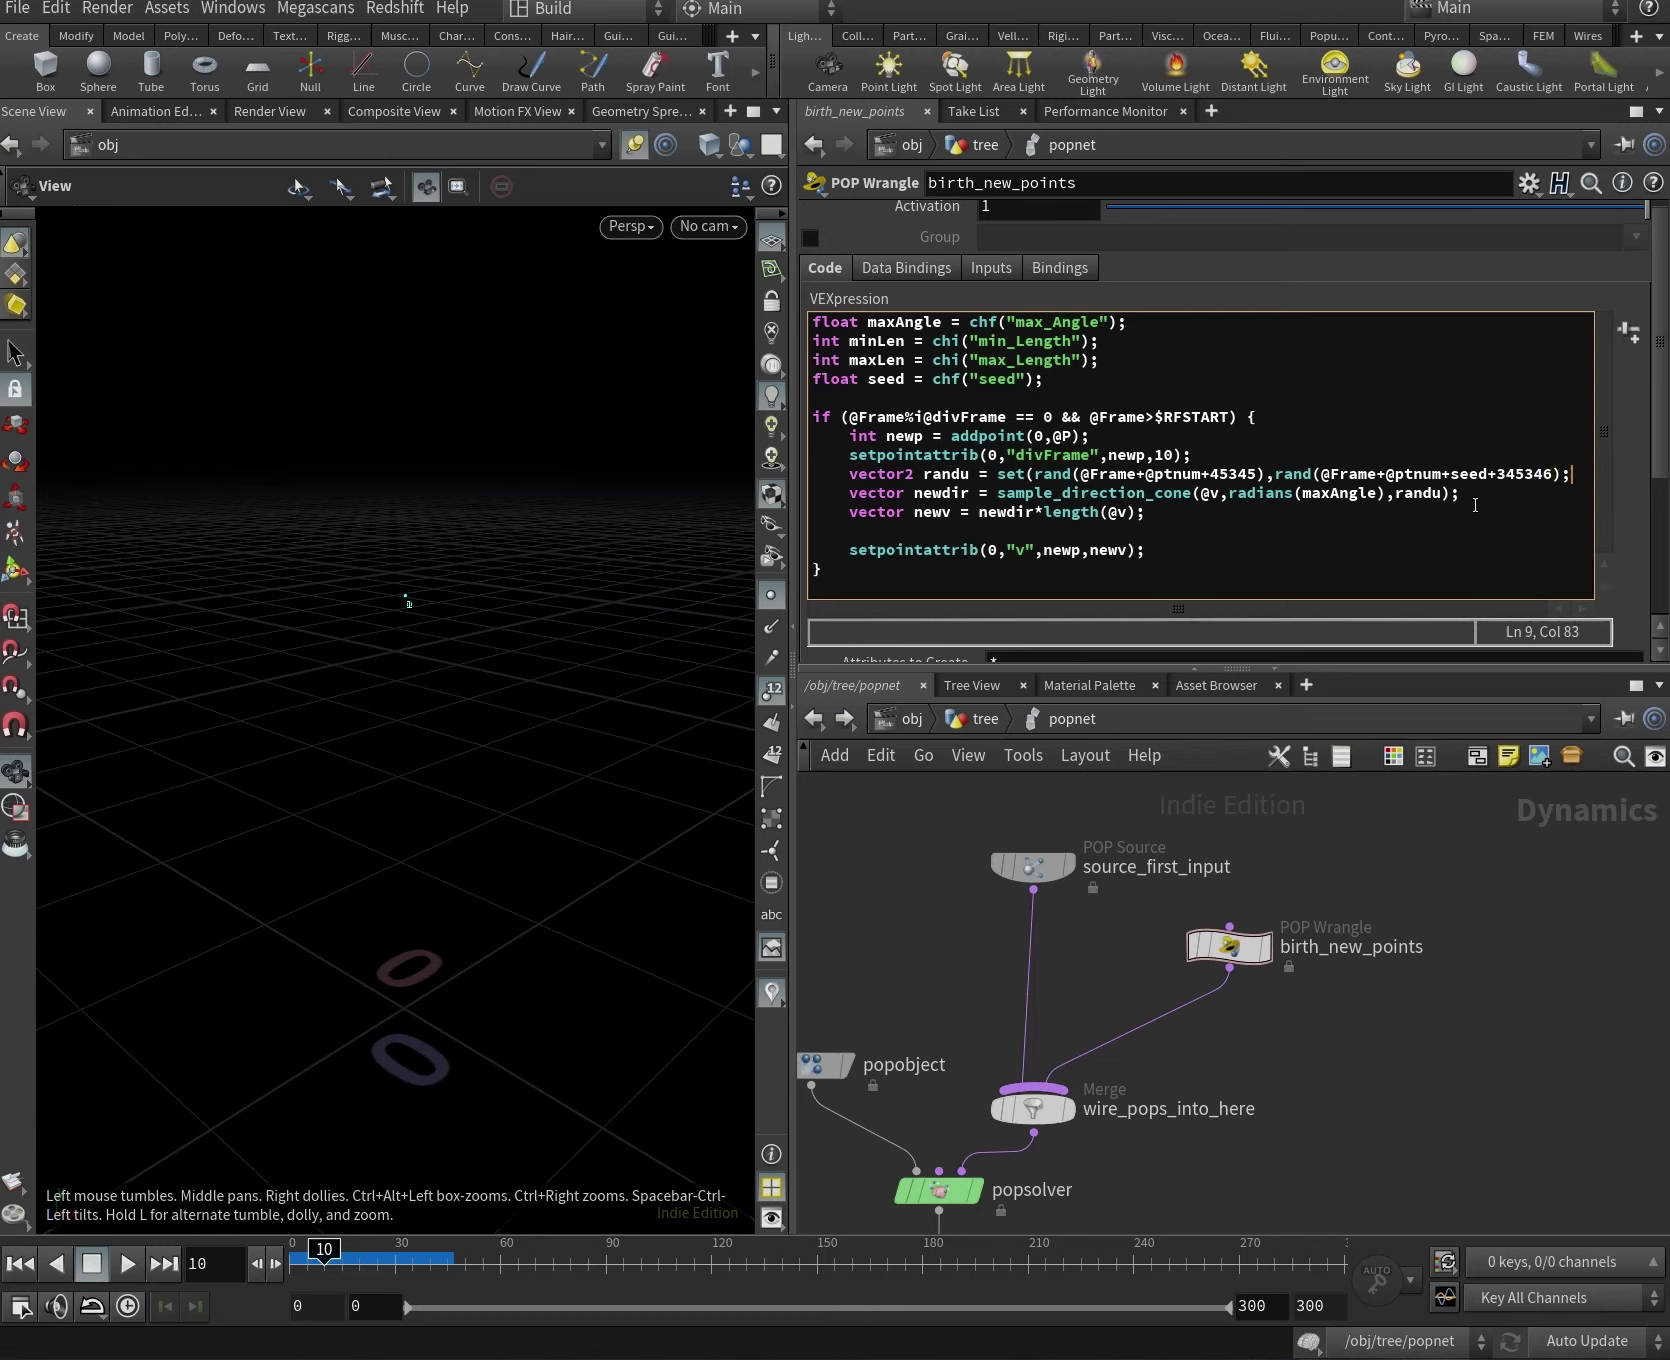
key(Left)
key(Left)
text())
key(Left)
key(Left)
key(shift+Left)
key(shift+Left)
key(shift+Left)
key(shift+Left)
key(shift+Left)
key(shift+Left)
key(shift+Left)
key(shift+Left)
key(shift+Left)
key(shift+Left)
key(shift+Left)
key(shift+Left)
key(shift+Left)
key(shift+Left)
key(shift+Left)
key(shift+Left)
key(shift+Left)
key(shift+Left)
key(shift+Left)
key(Left)
key(Left)
key(Left)
key(Left)
key(Left)
key(Left)
key(Left)
key(shift+Right)
key(shift+Right)
key(shift+Right)
key(shift+Right)
key(shift+Right)
key(shift+Right)
key(shift+Right)
key(shift+Right)
key(shift+Right)
key(shift+Right)
key(shift+Right)
key(shift+Right)
key(shift+Right)
key(shift+Right)
key(shift+Right)
key(shift+Right)
key(shift+Right)
key(shift+Right)
key(shift+Right)
key(shift+Right)
key(shift+Right)
key(shift+Right)
key(shift+Right)
key(shift+Right)
key(shift+Right)
key(shift+Right)
key(shift+Right)
key(shift+Right)
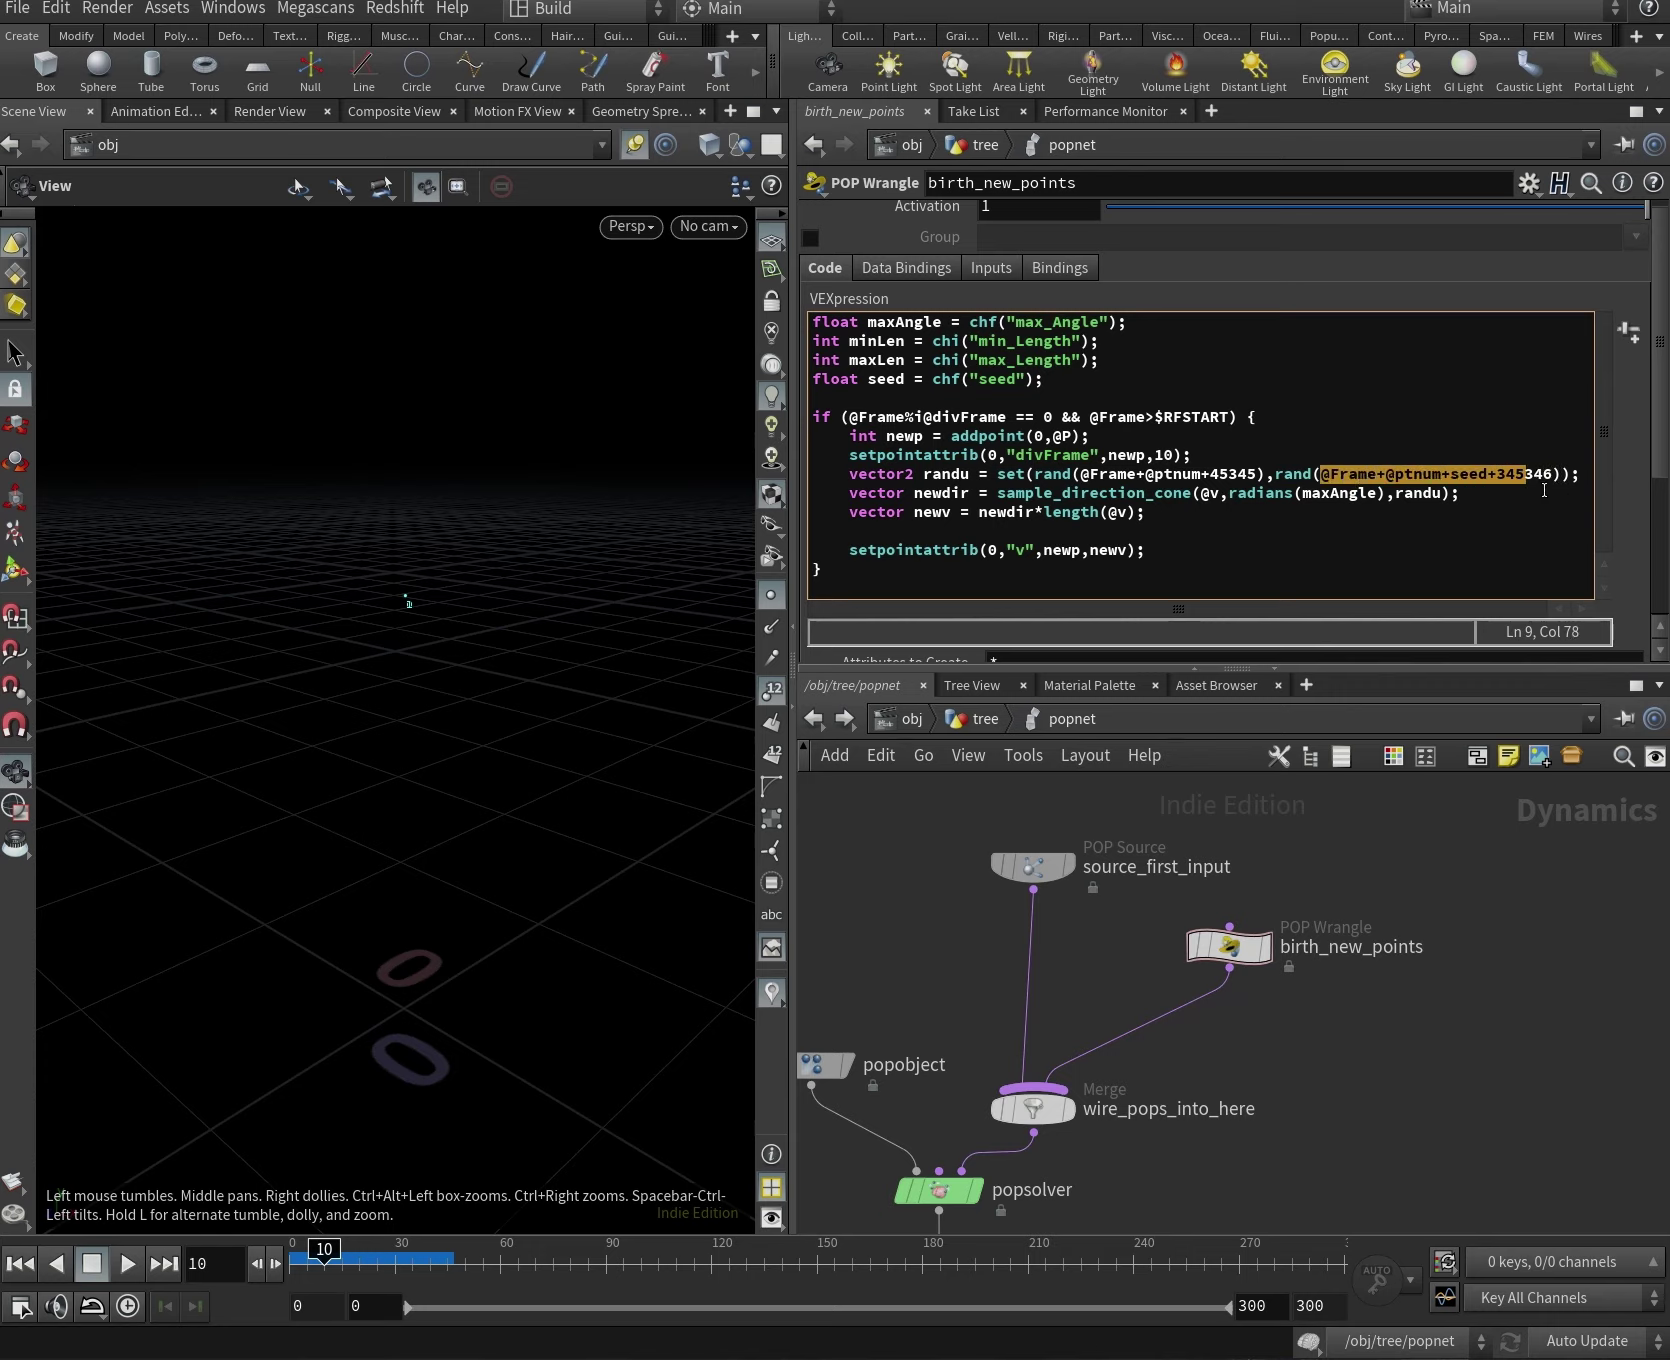
key(Right)
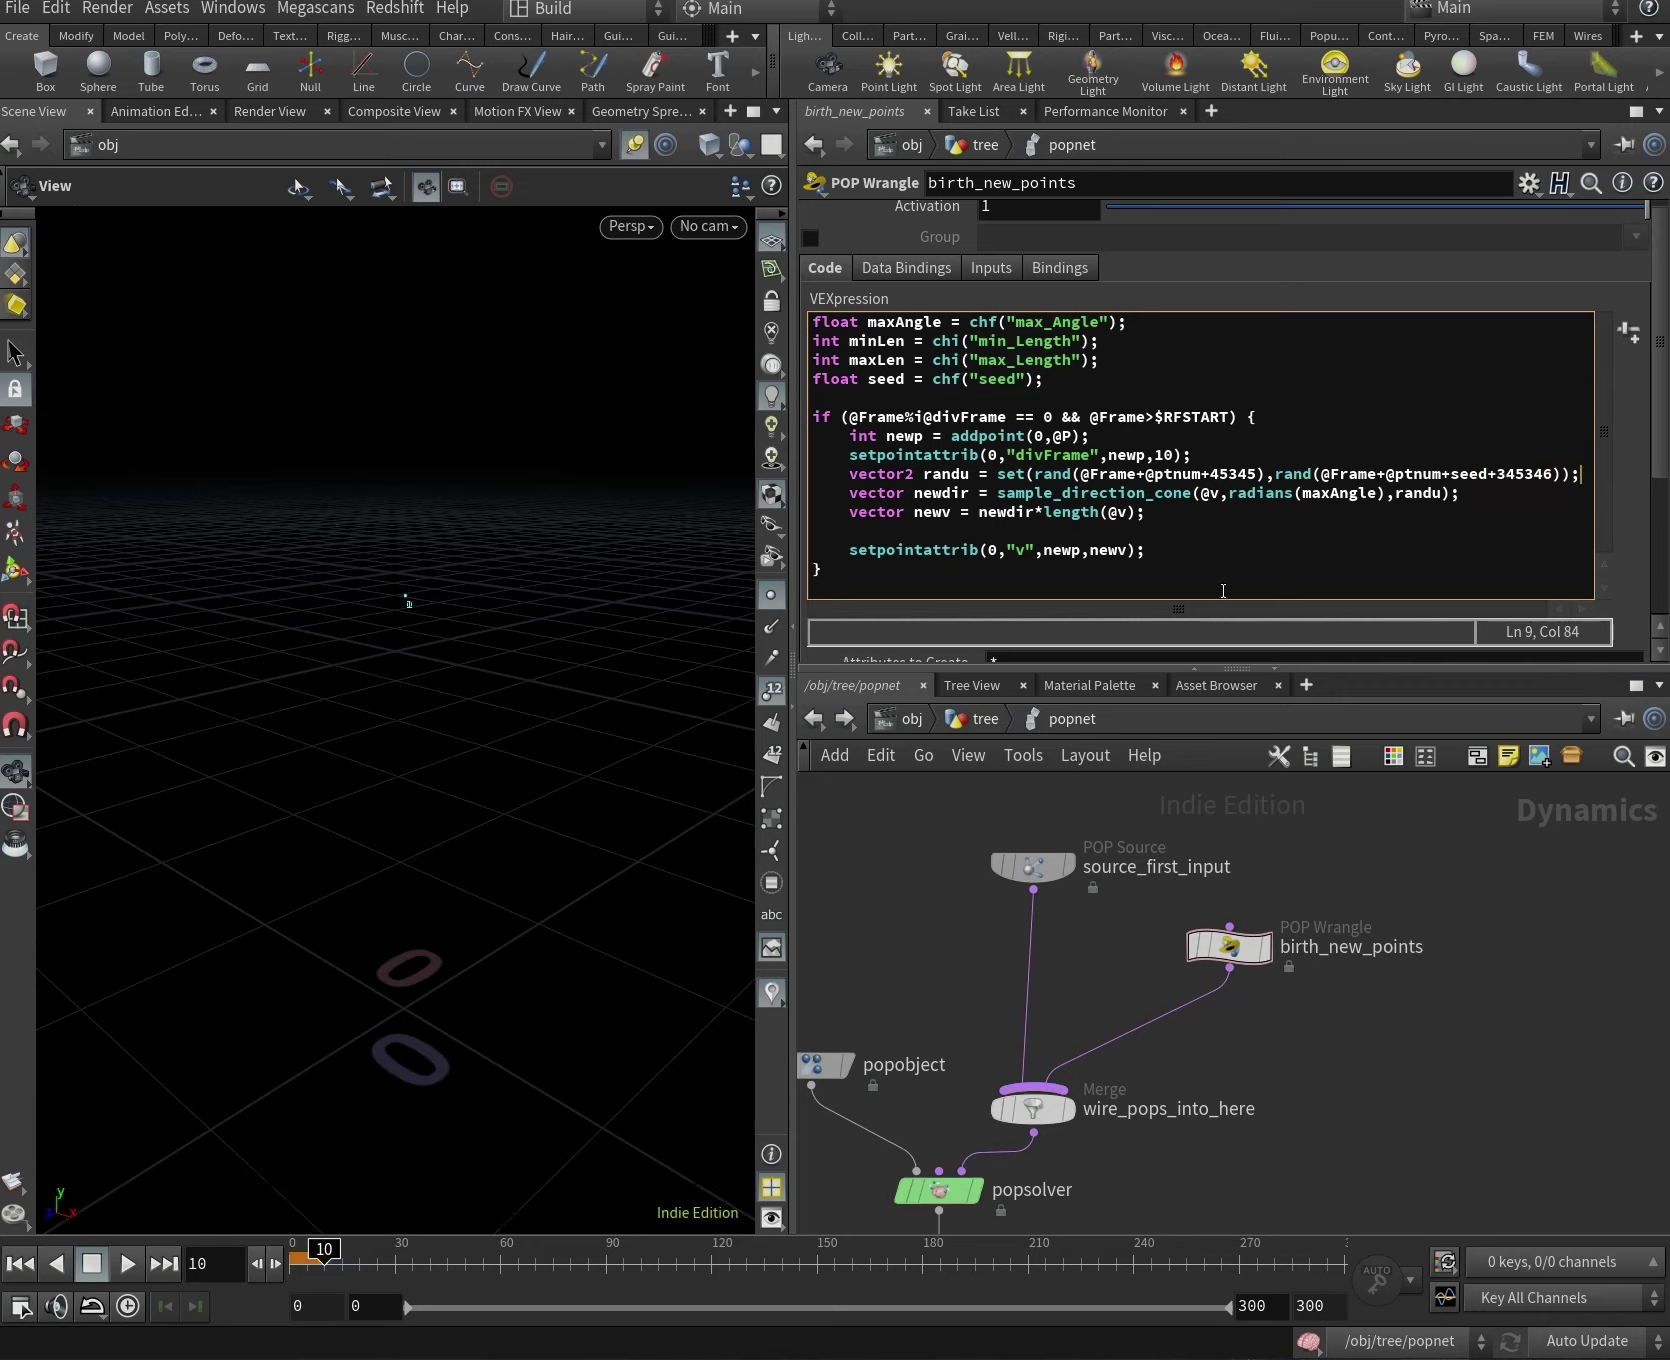
Scrub frames 9 through 84 while tilting the view to review the spreading particles.
click(325, 1265)
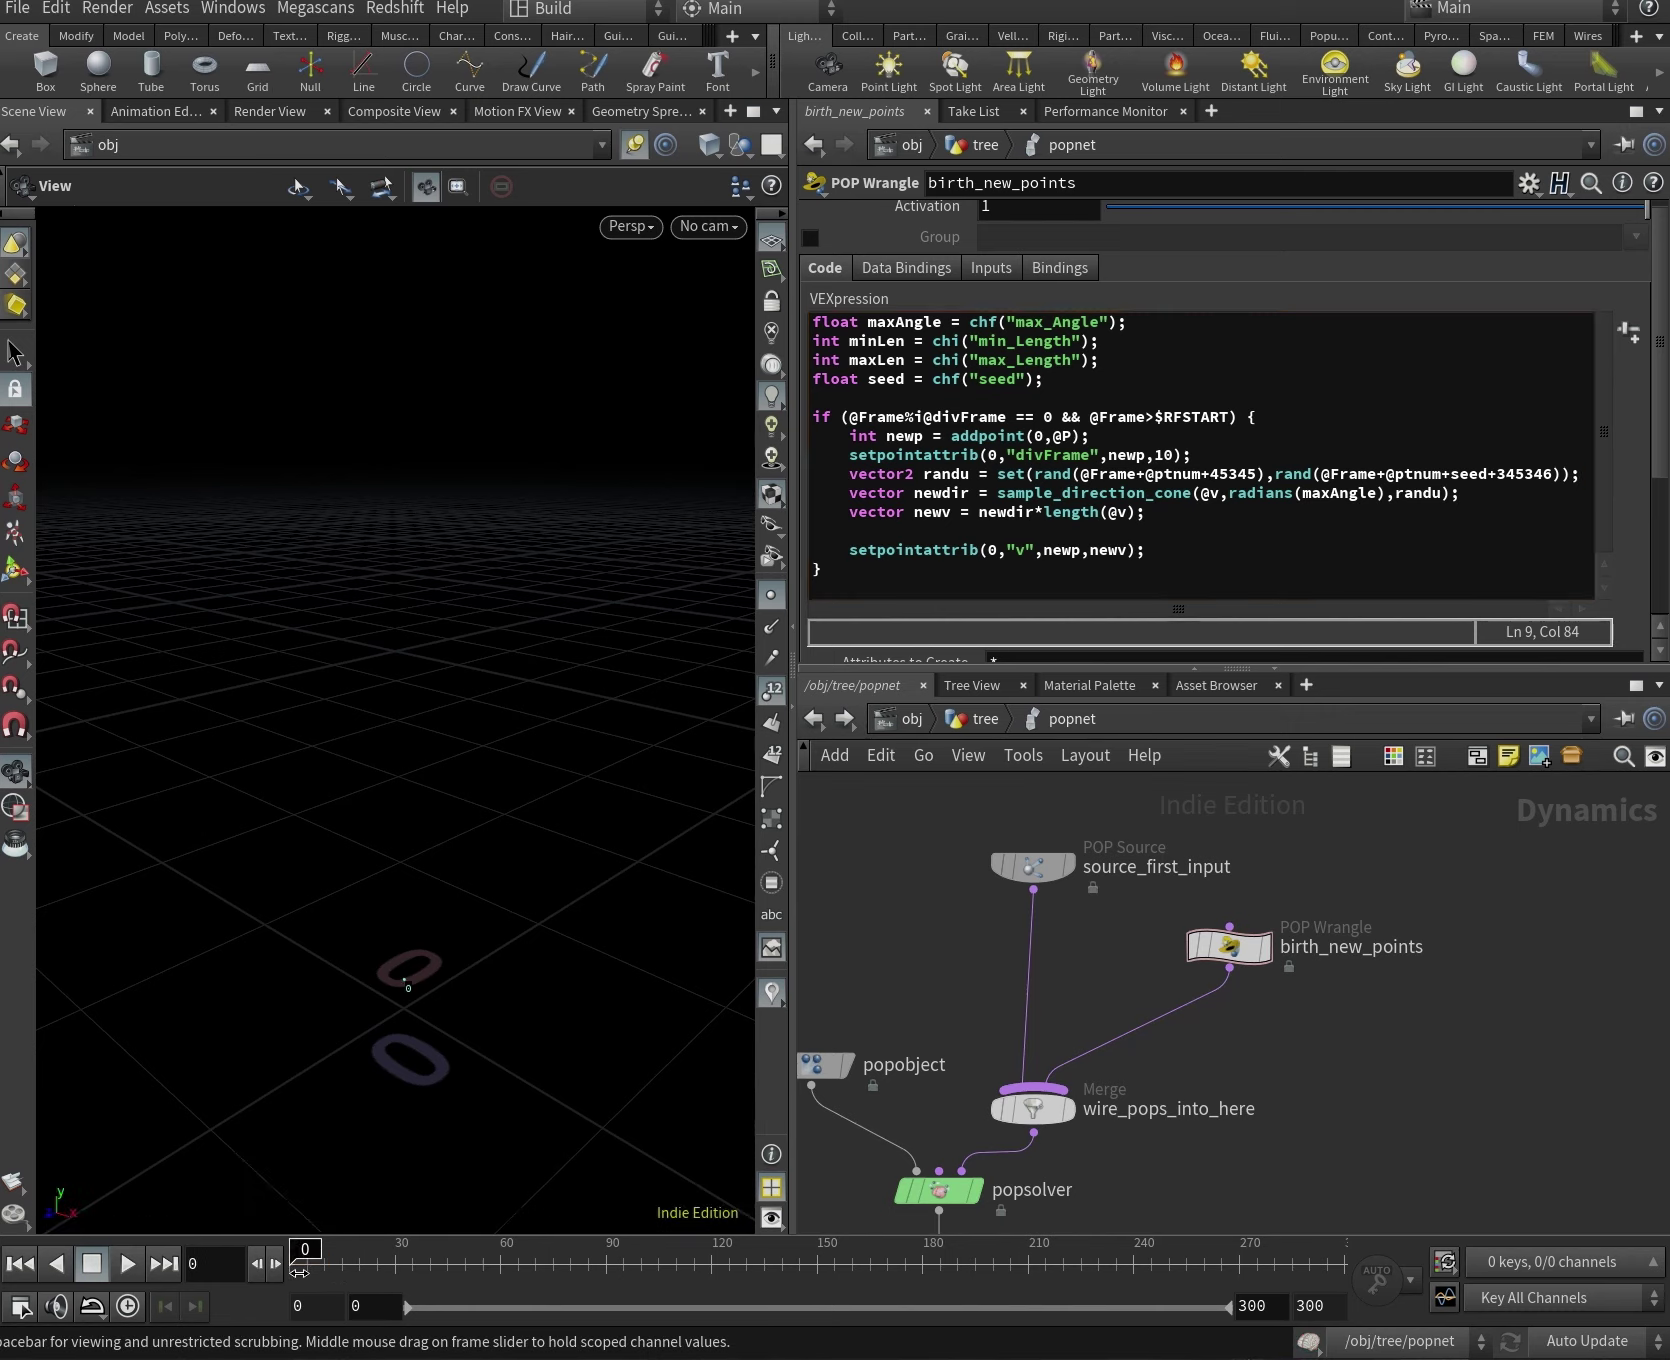
drag(327, 1271, 354, 1270)
drag(458, 1081, 373, 999)
drag(375, 1268, 521, 1270)
drag(500, 840, 514, 802)
mouse_move(522, 1268)
mouse_down()
mouse_move(635, 1268)
mouse_move(330, 1268)
mouse_move(381, 1290)
mouse_move(401, 1268)
mouse_up()
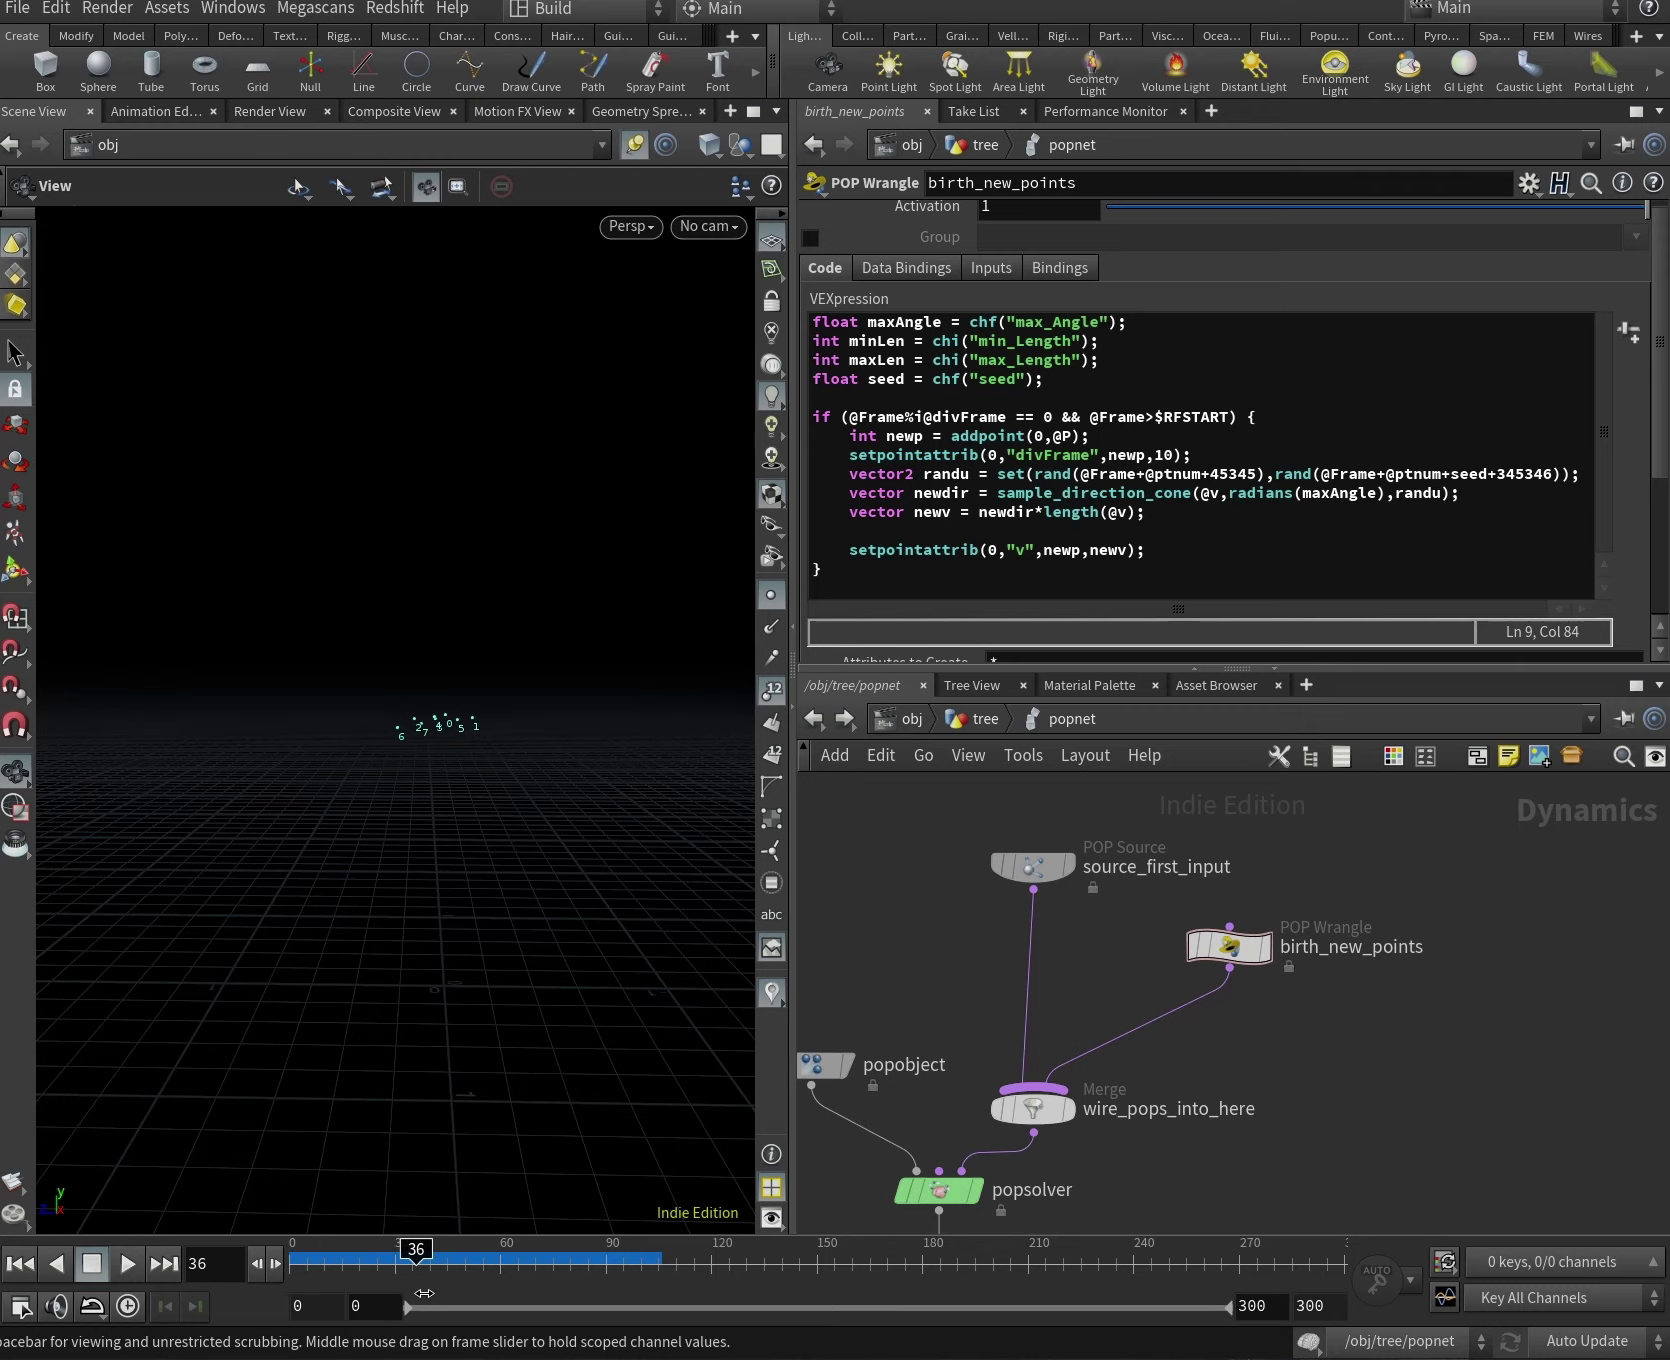
drag(420, 1000, 436, 1093)
key(alt+Tab)
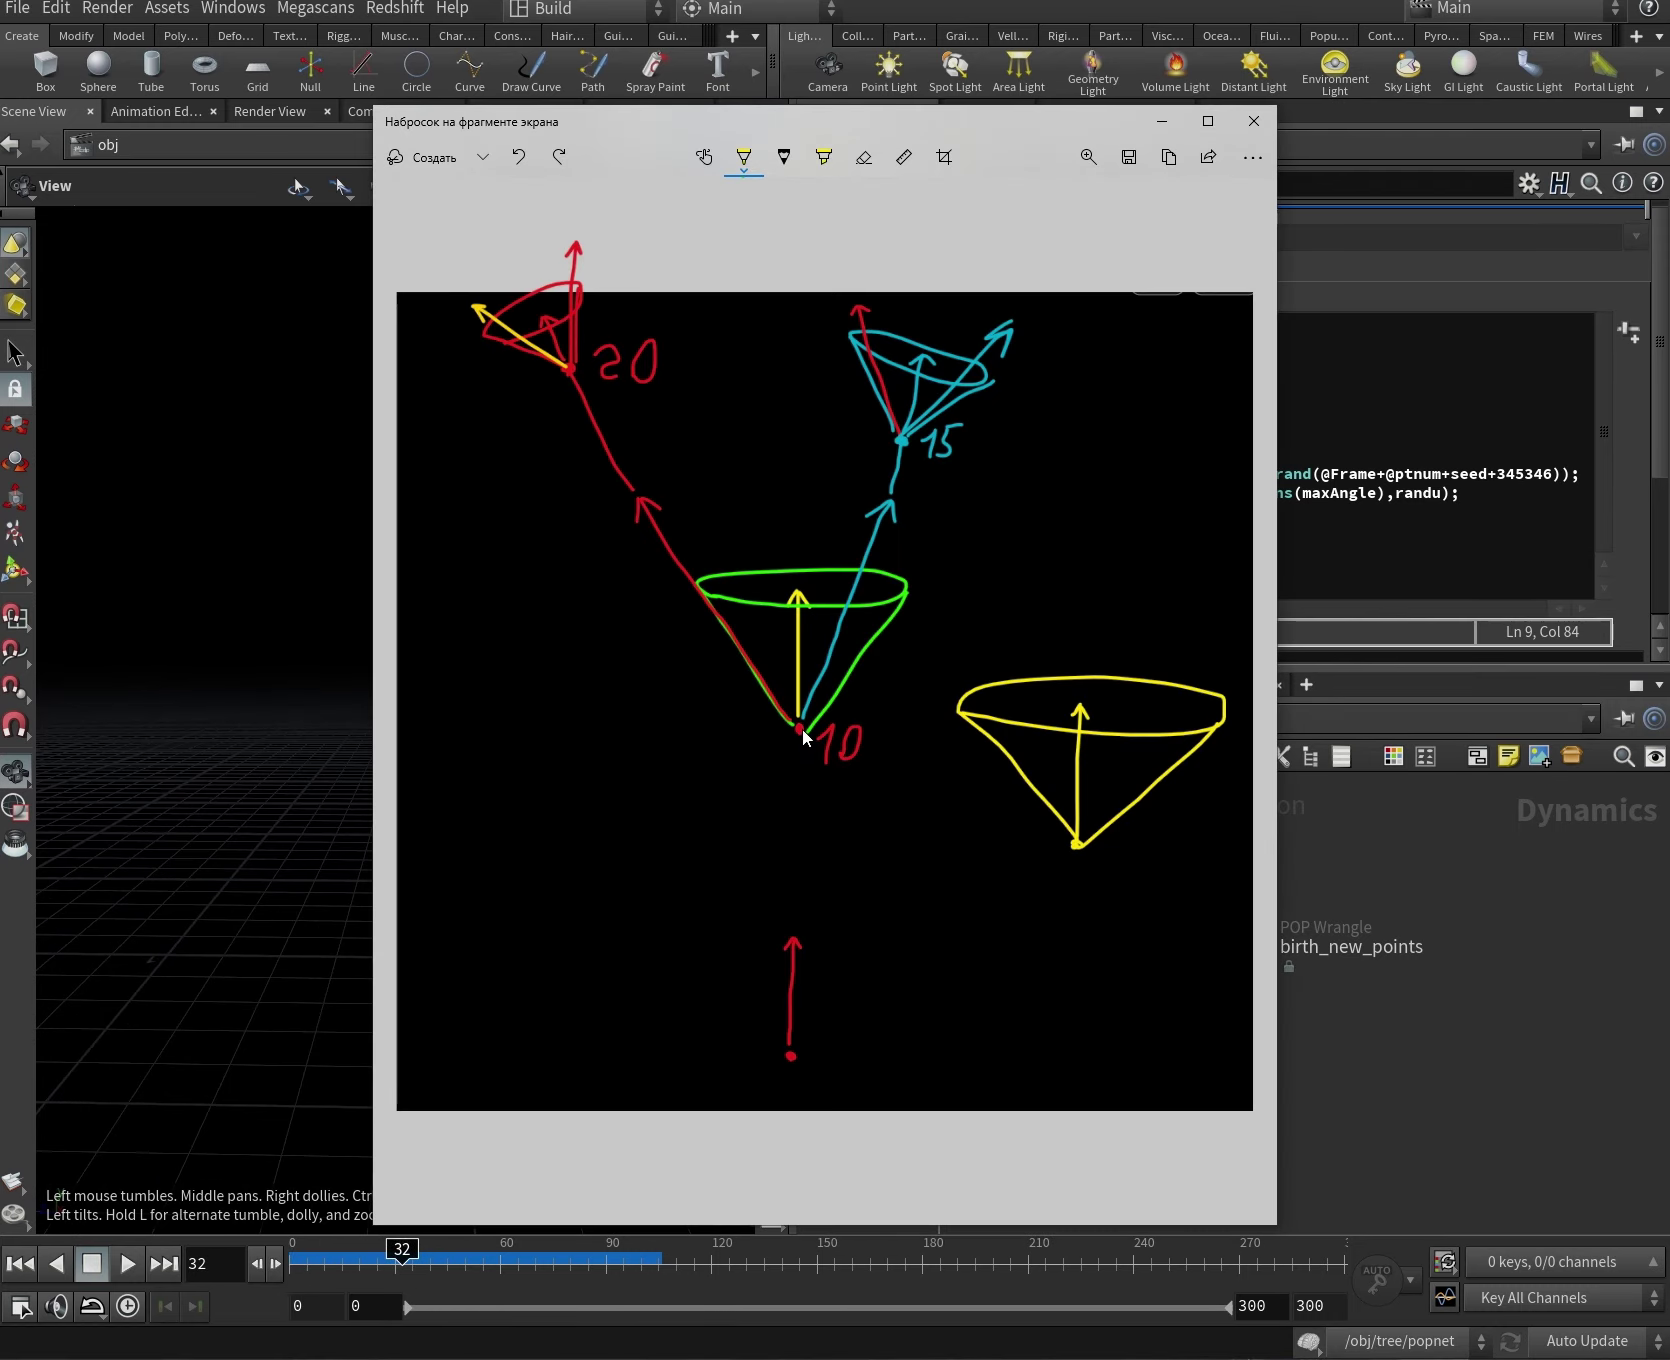
Loop and undo a stroke around the green cone, then minimize the sketch window.
mouse_move(803, 720)
mouse_down()
mouse_move(848, 579)
mouse_move(806, 685)
mouse_move(814, 718)
mouse_move(723, 535)
mouse_move(682, 501)
mouse_move(612, 535)
mouse_move(709, 704)
mouse_move(800, 728)
mouse_up()
key(ctrl+z)
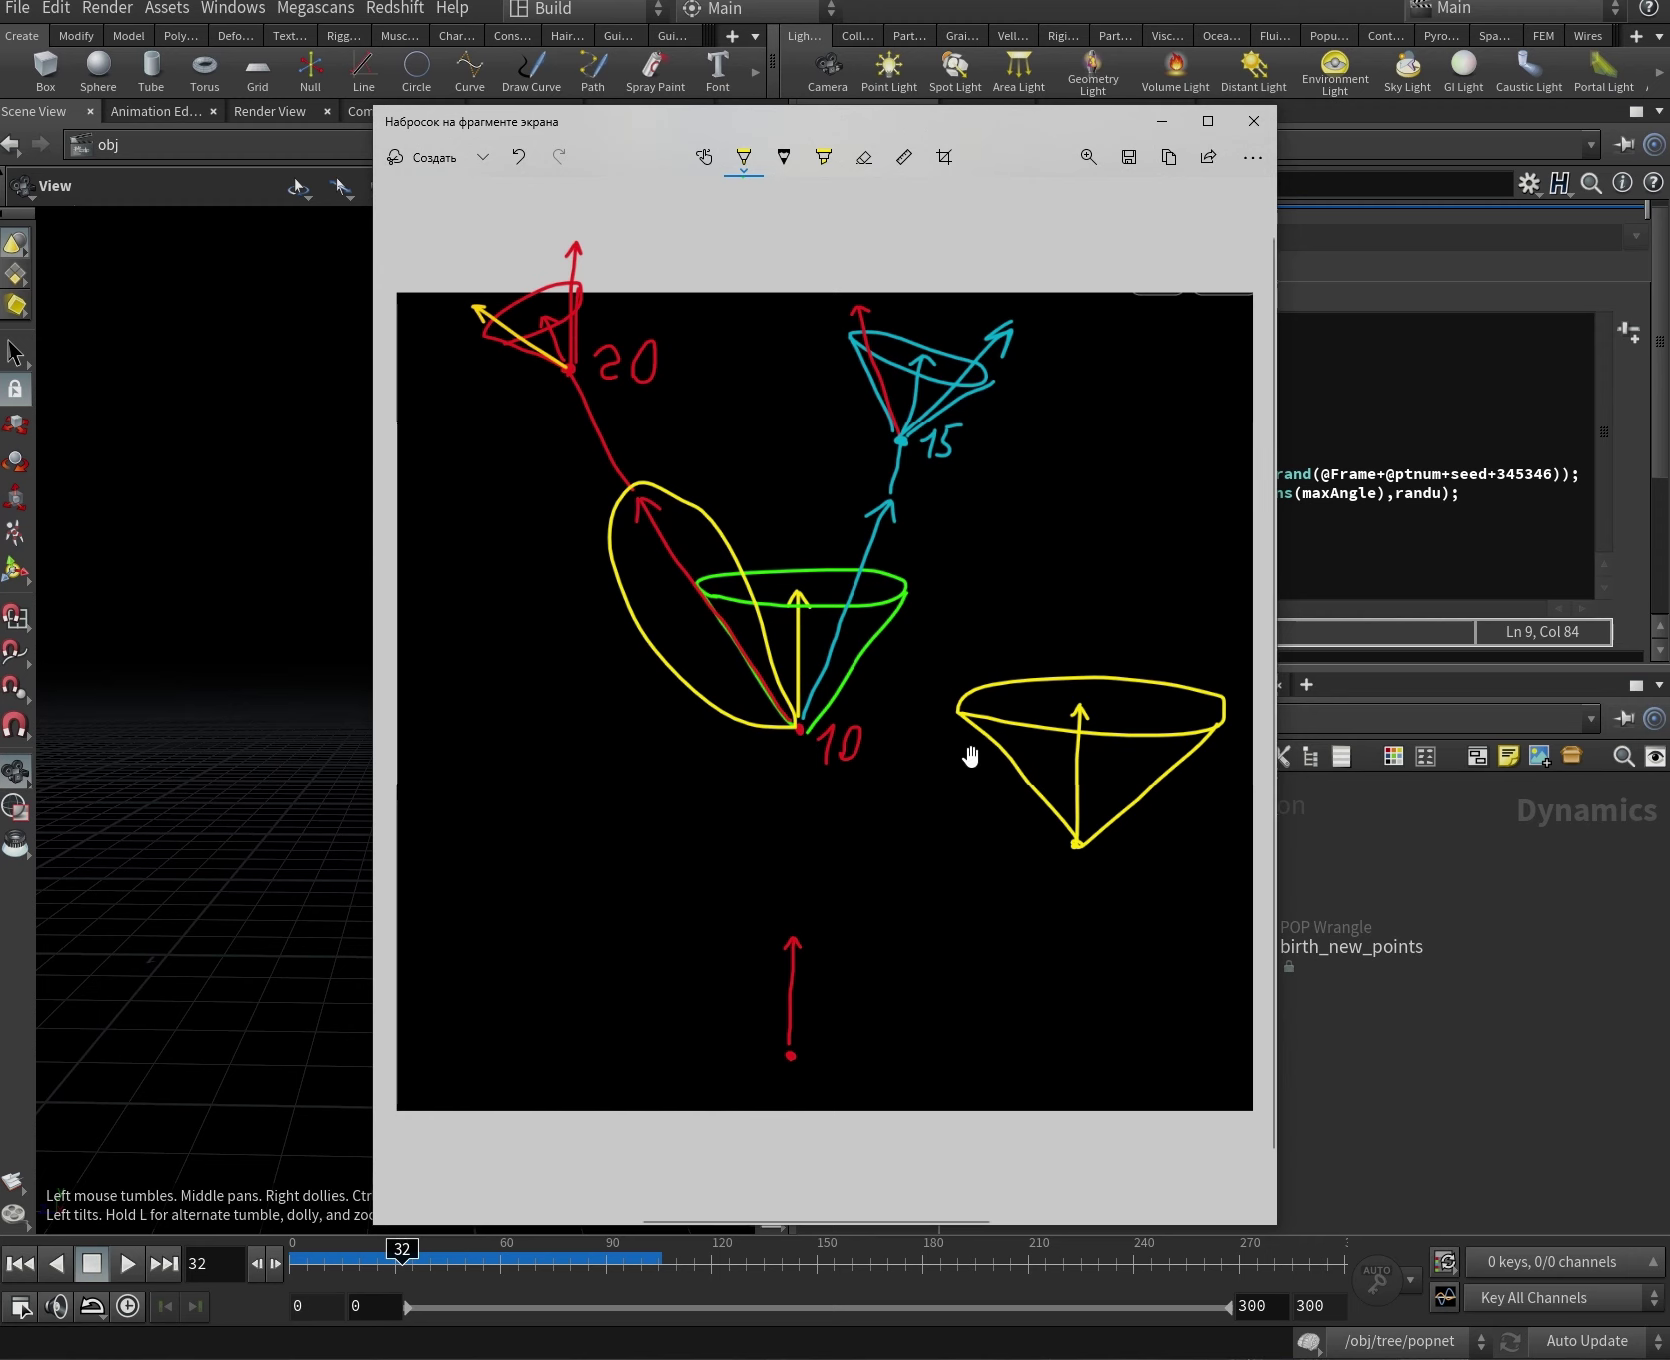
key(ctrl+z)
click(1162, 121)
drag(402, 1268, 360, 1277)
click(1255, 458)
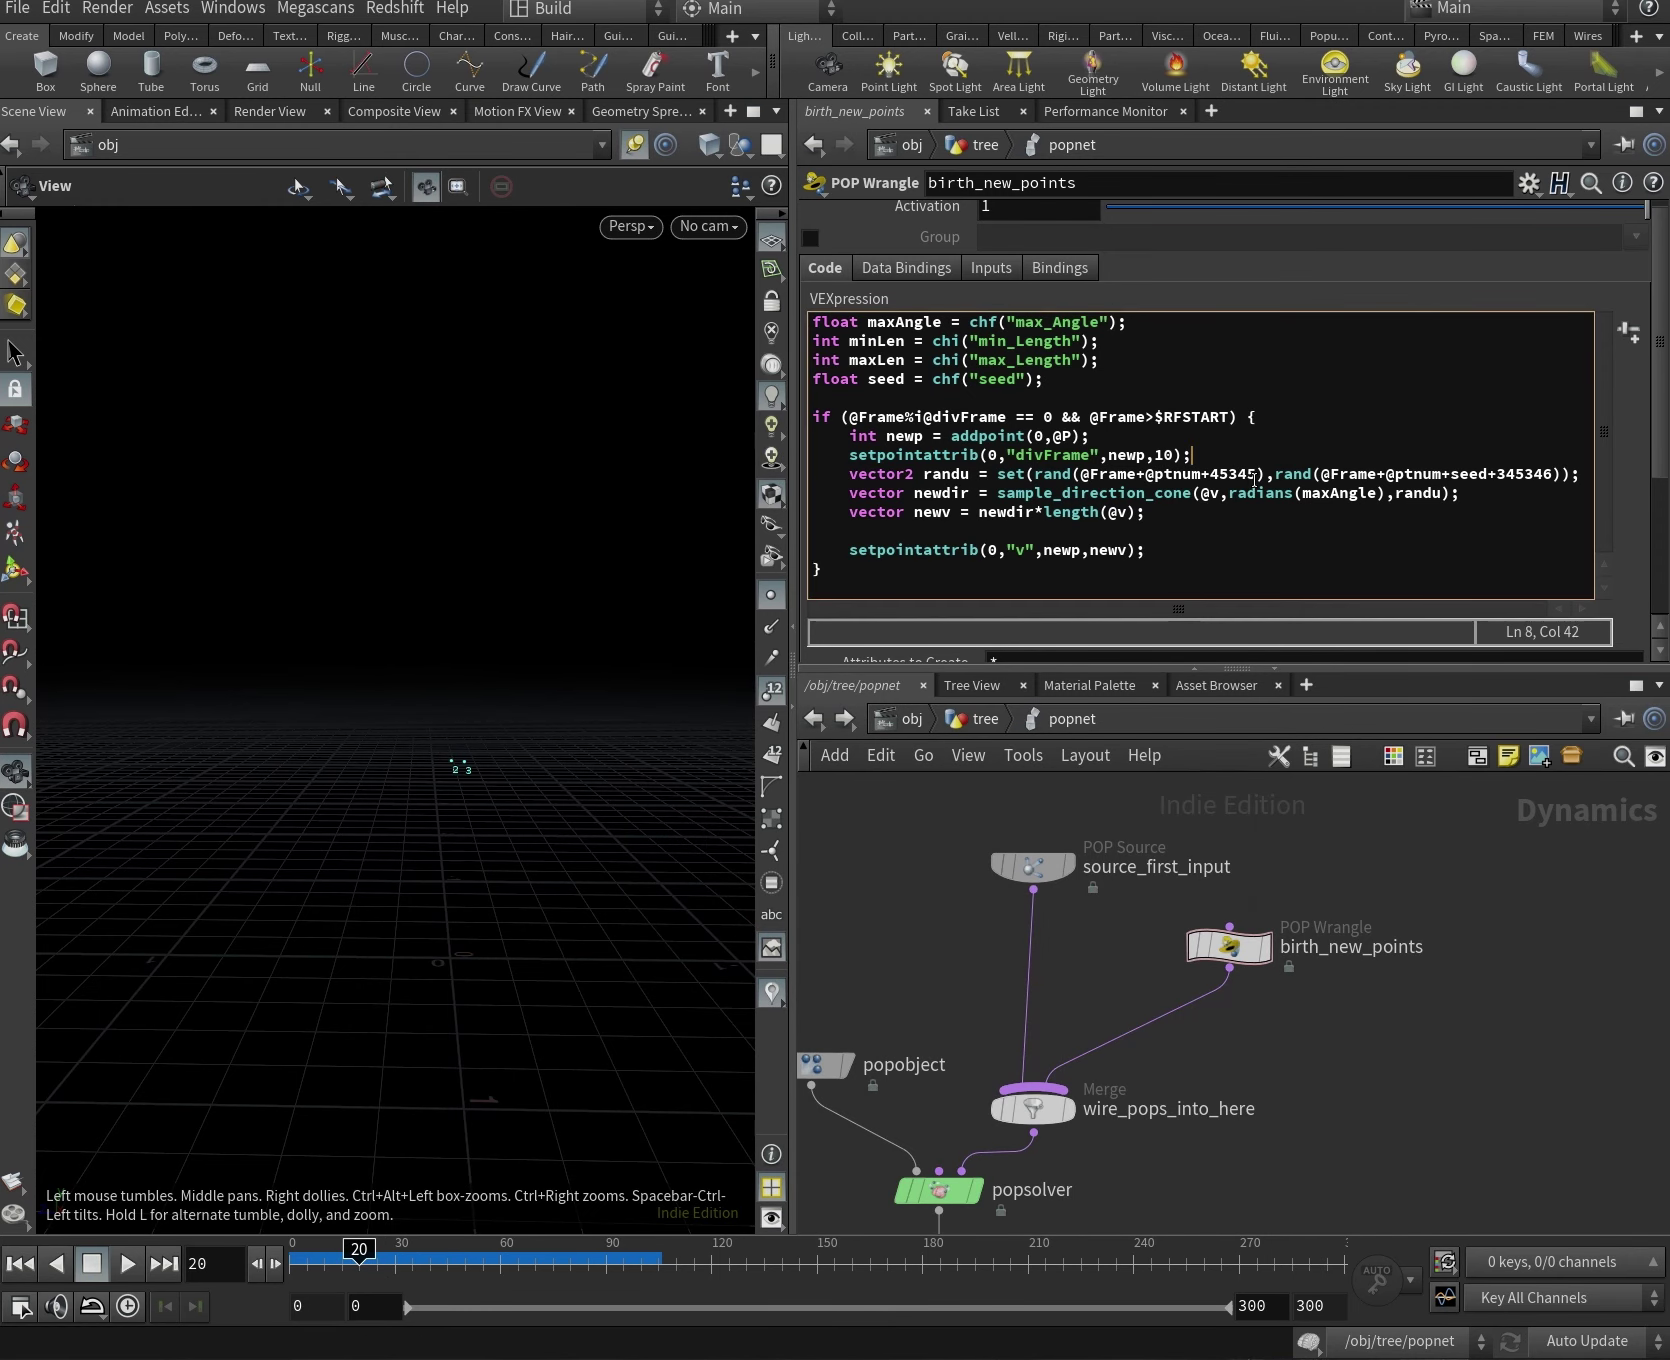
Add the comment '//changing the direction of the newly created point' above the randu line.
key(Return)
key(Return)
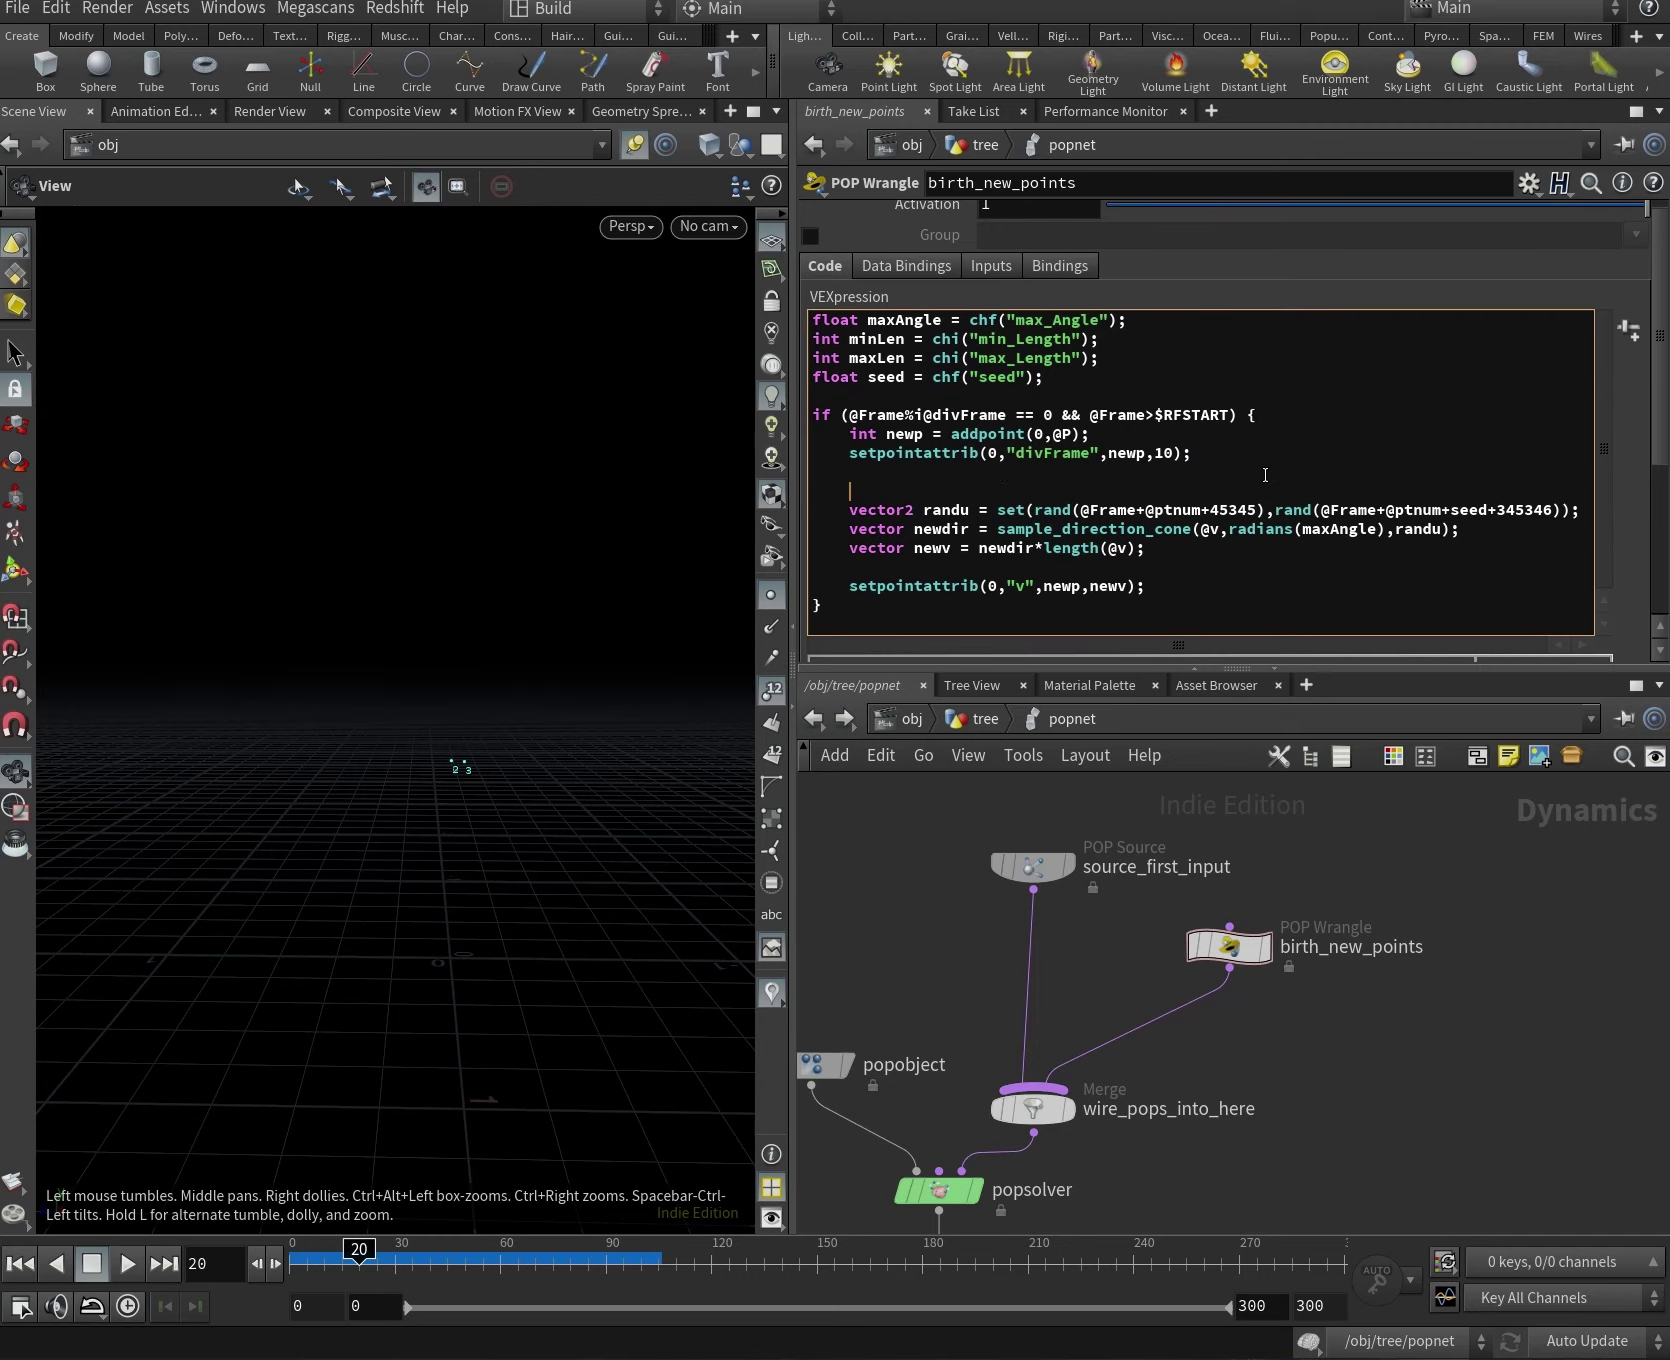
text(//)
text(changing the direction of the newly created point)
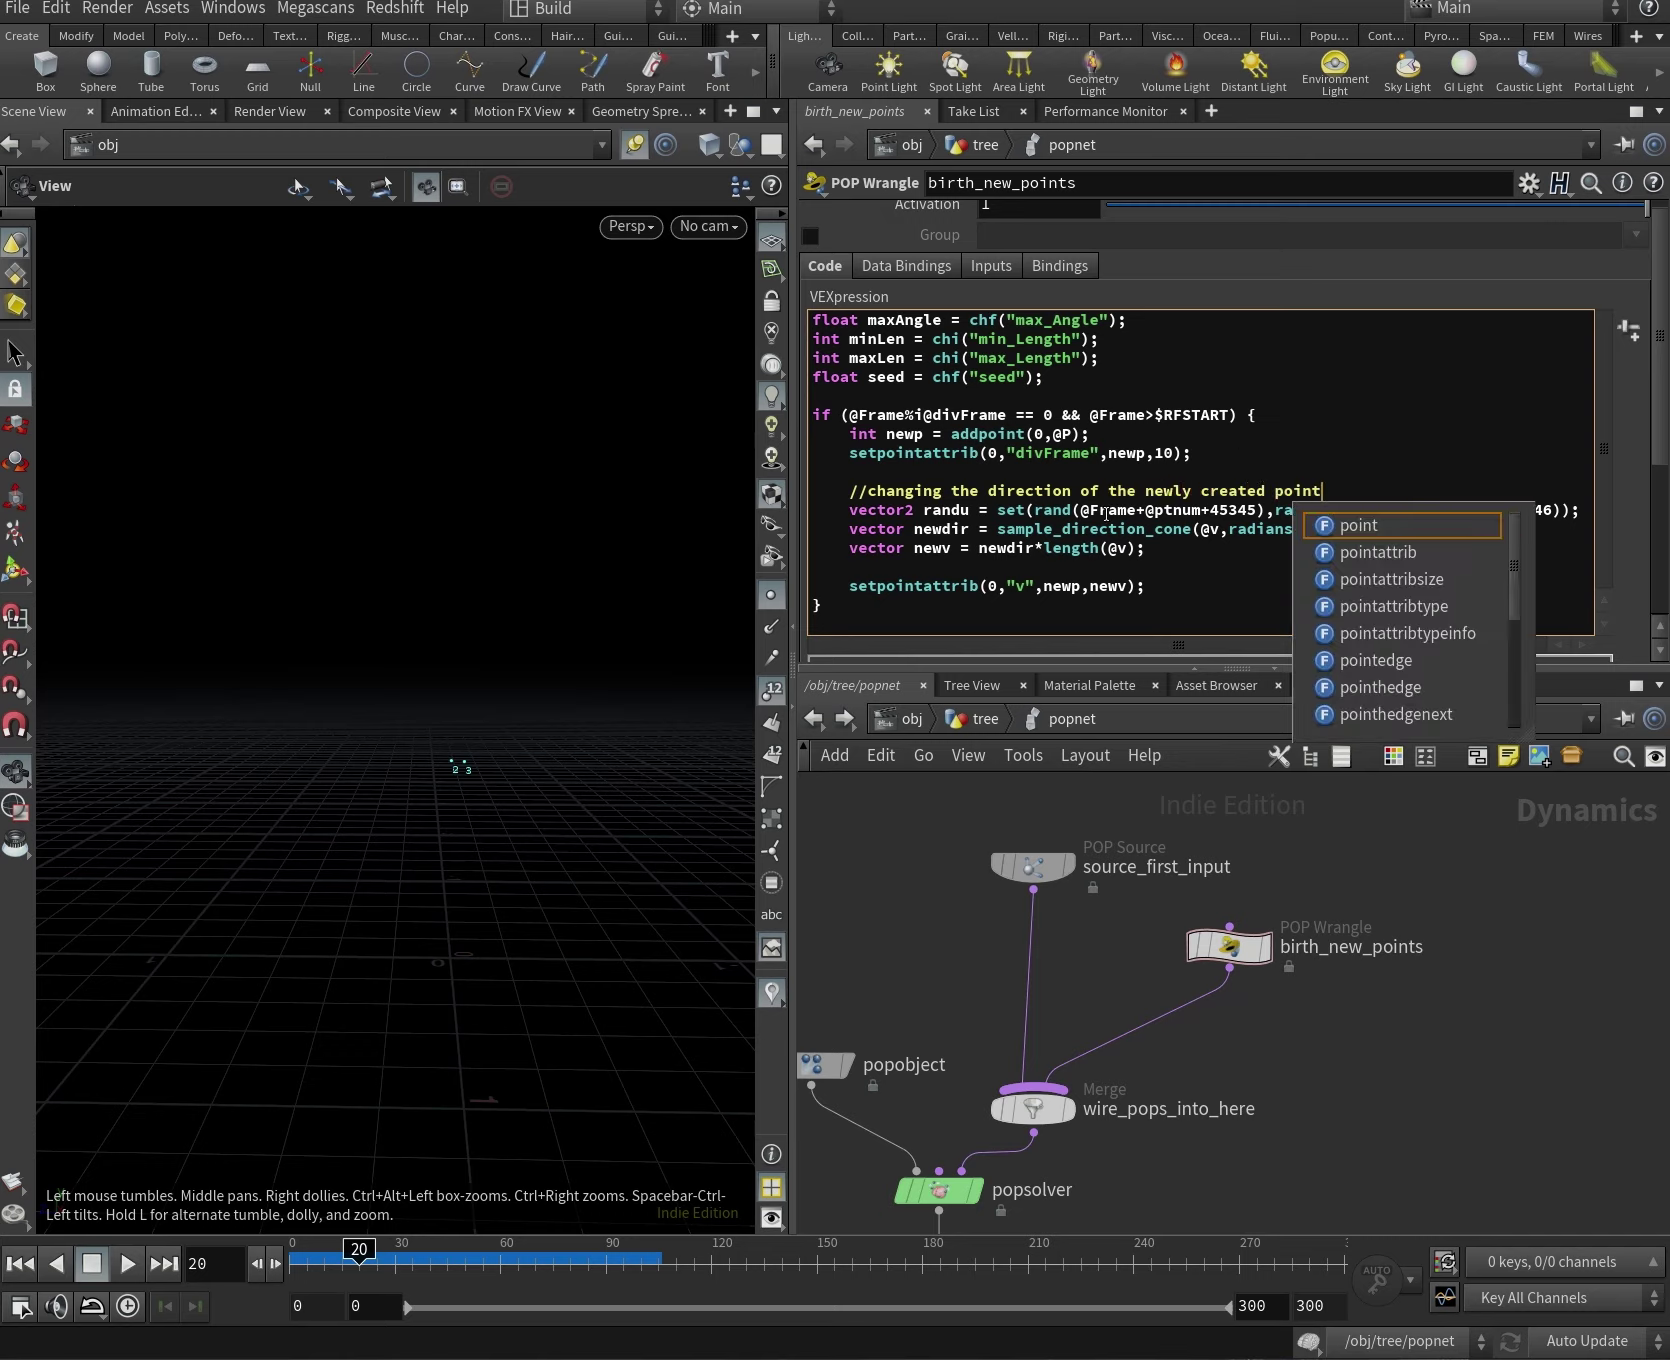
key(Escape)
Remove the stray blank line before setpointattrib and add '//changing the direction of the original point'.
click(1156, 567)
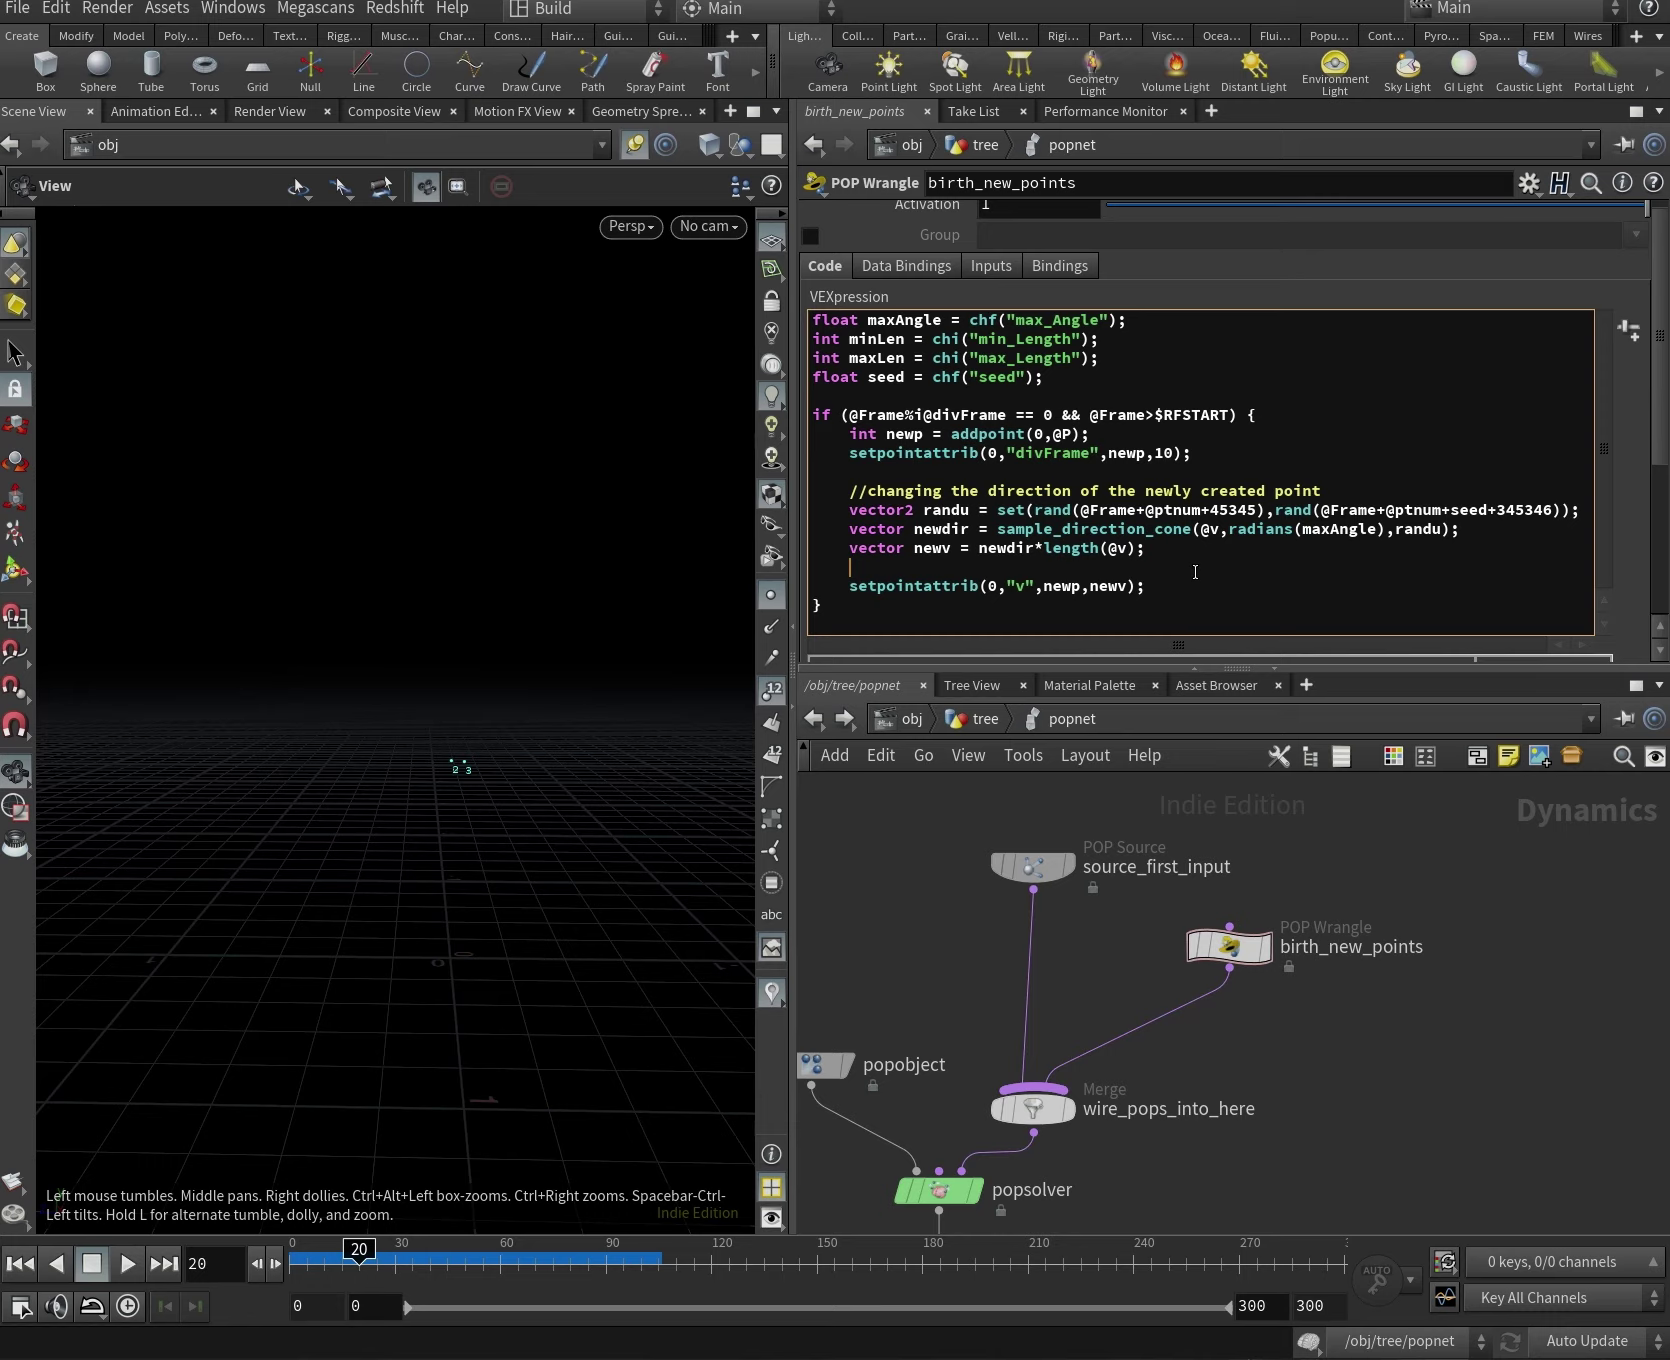
key(Delete)
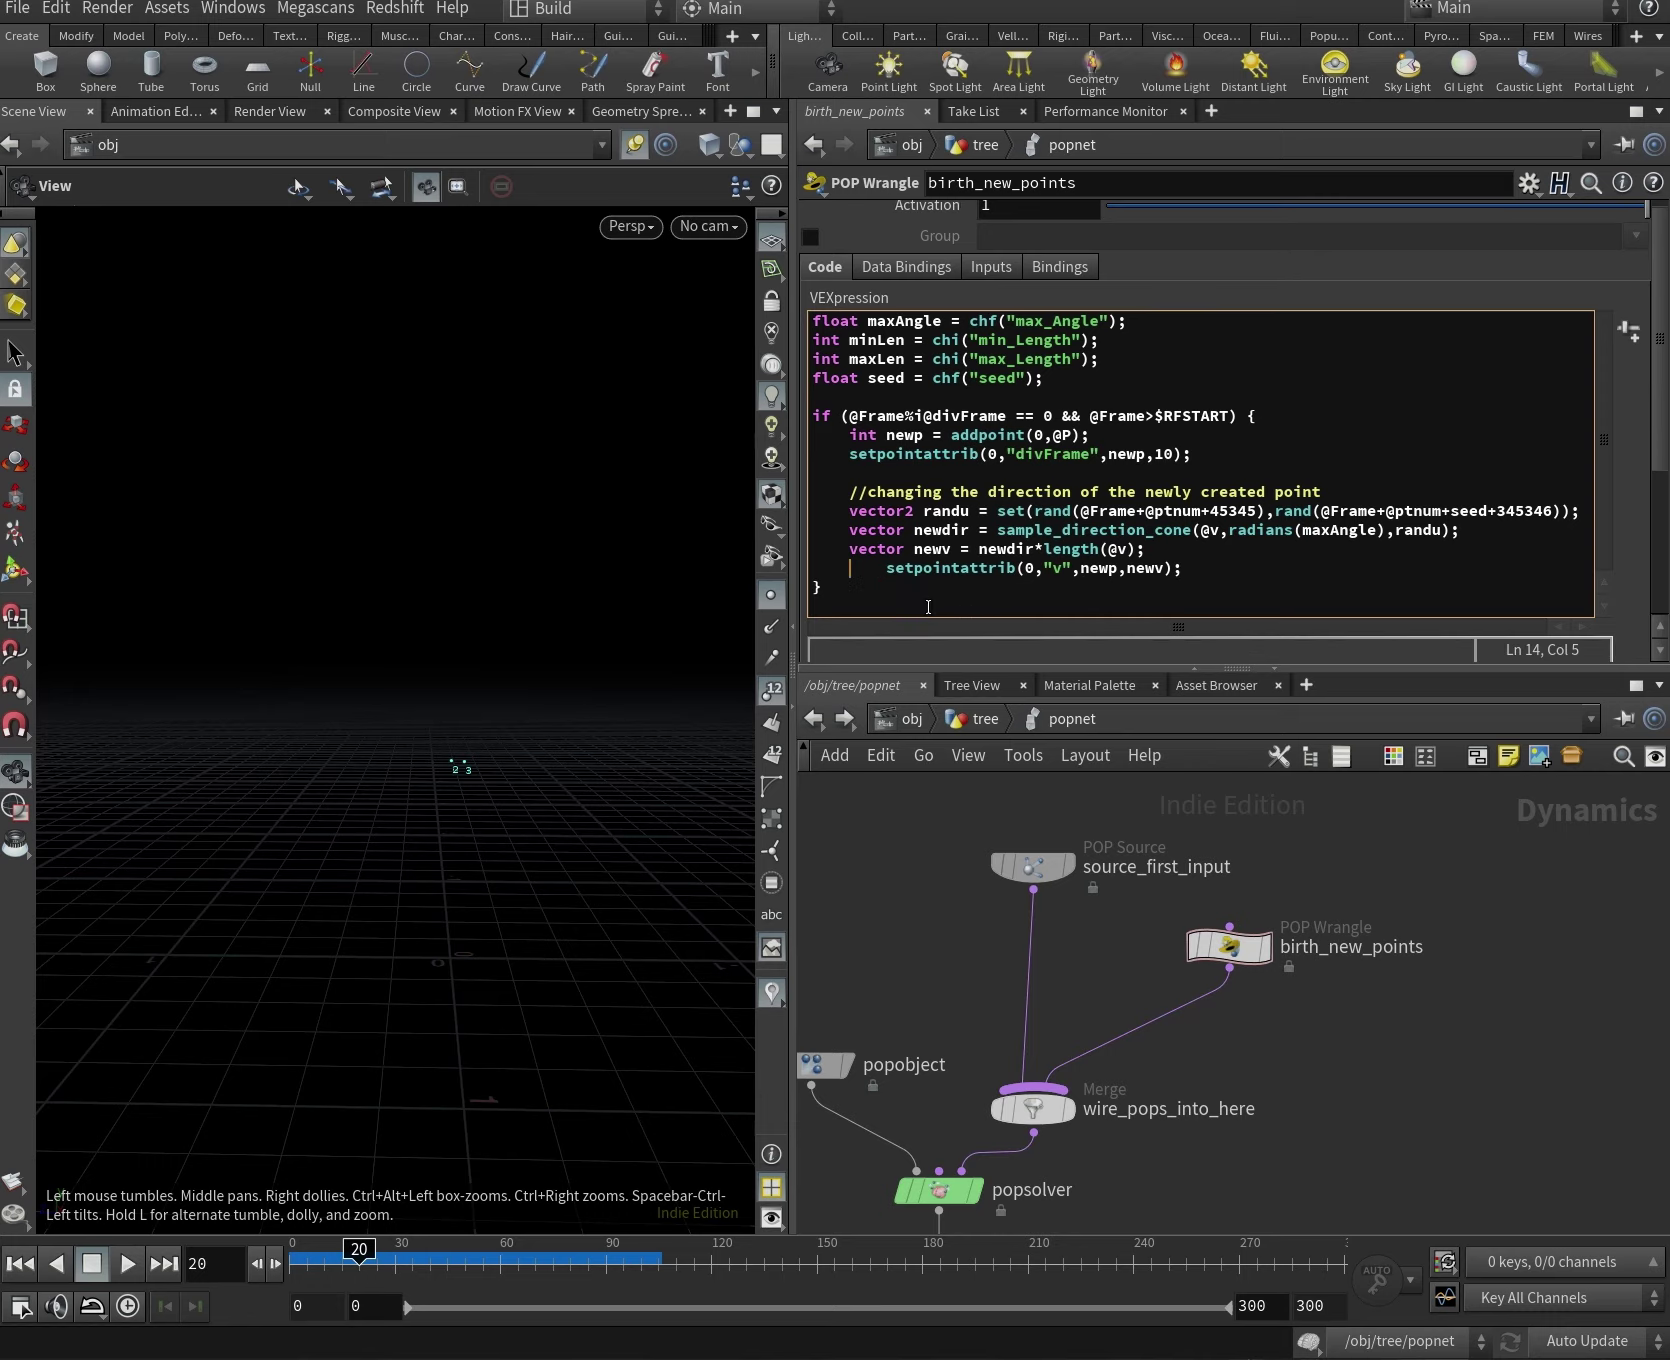
key(Delete)
key(Delete)
key(End)
key(Return)
key(Return)
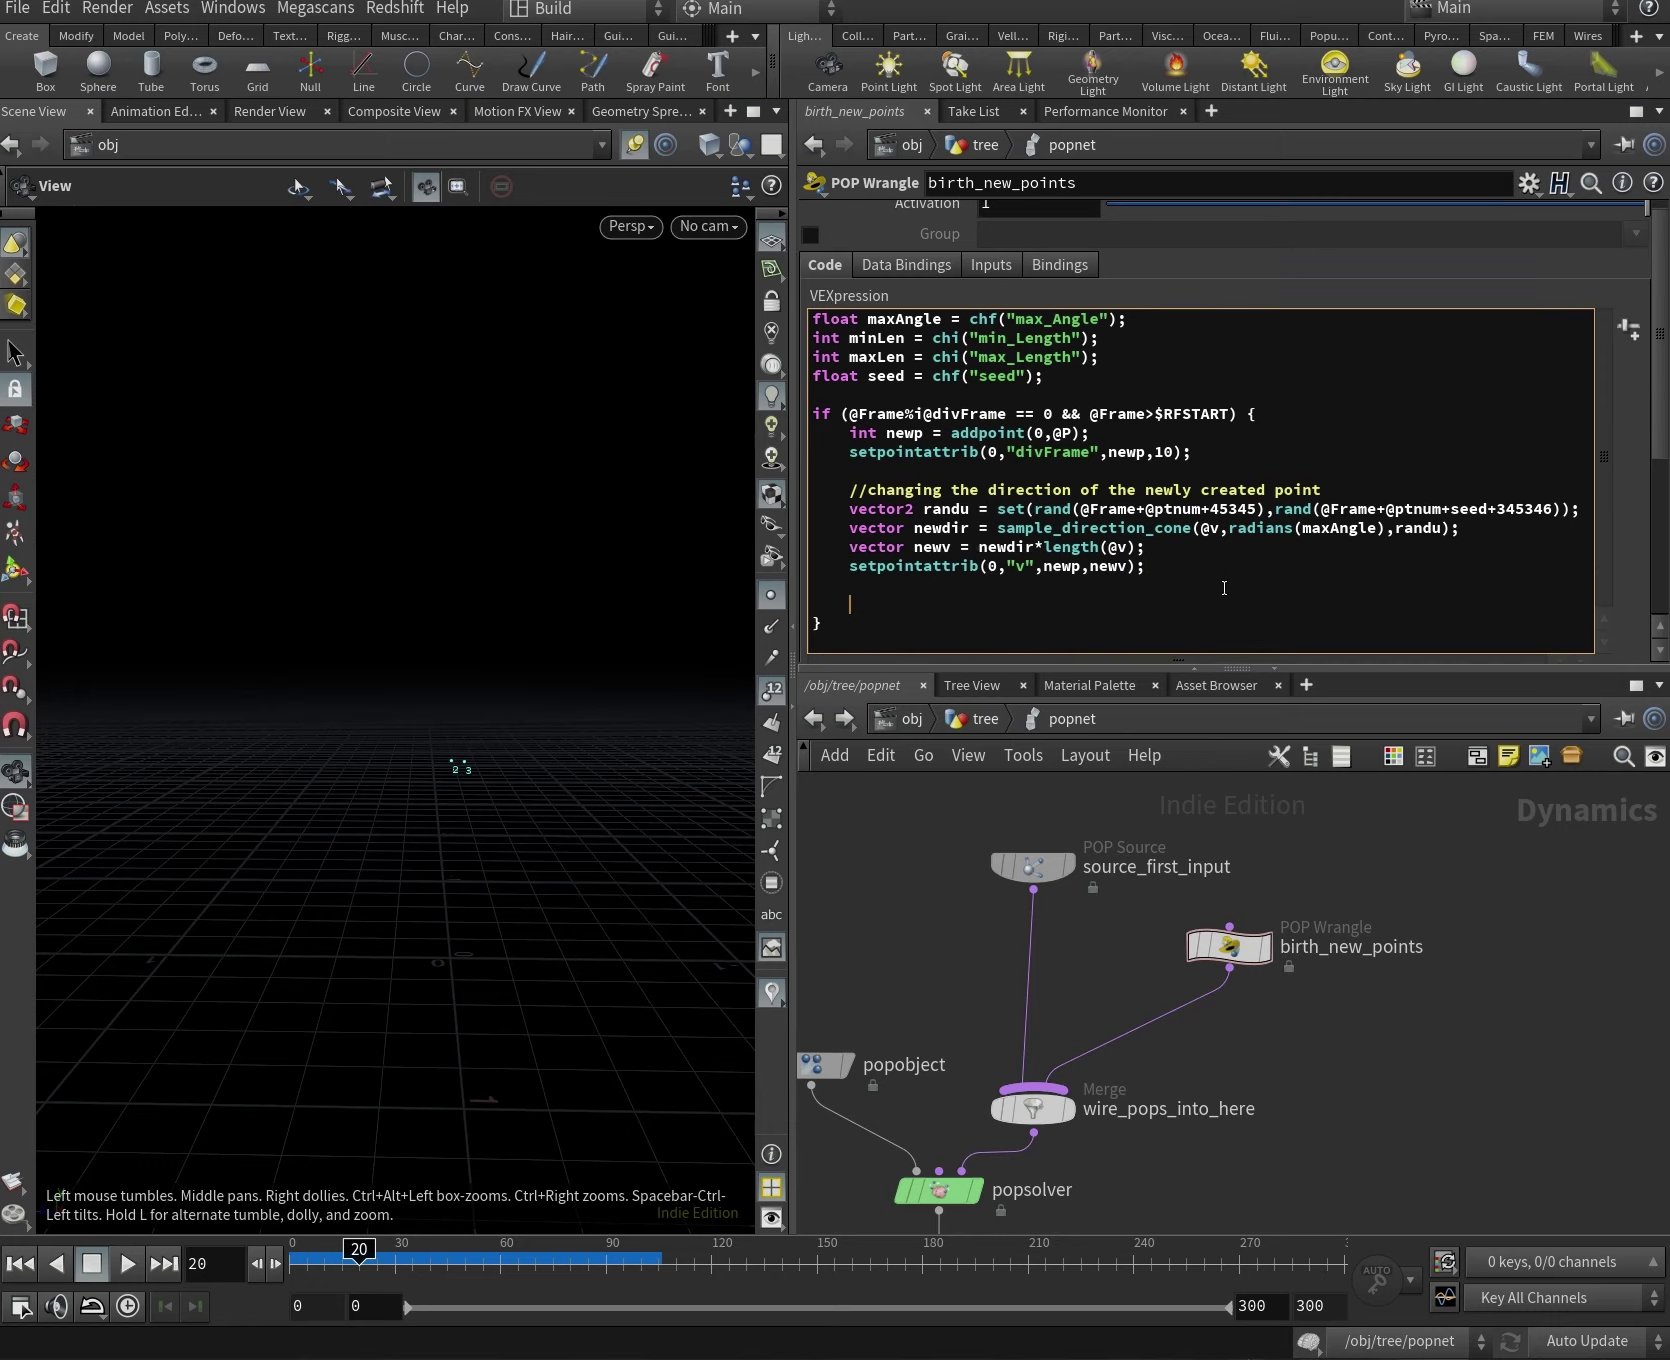
text(//changing the )
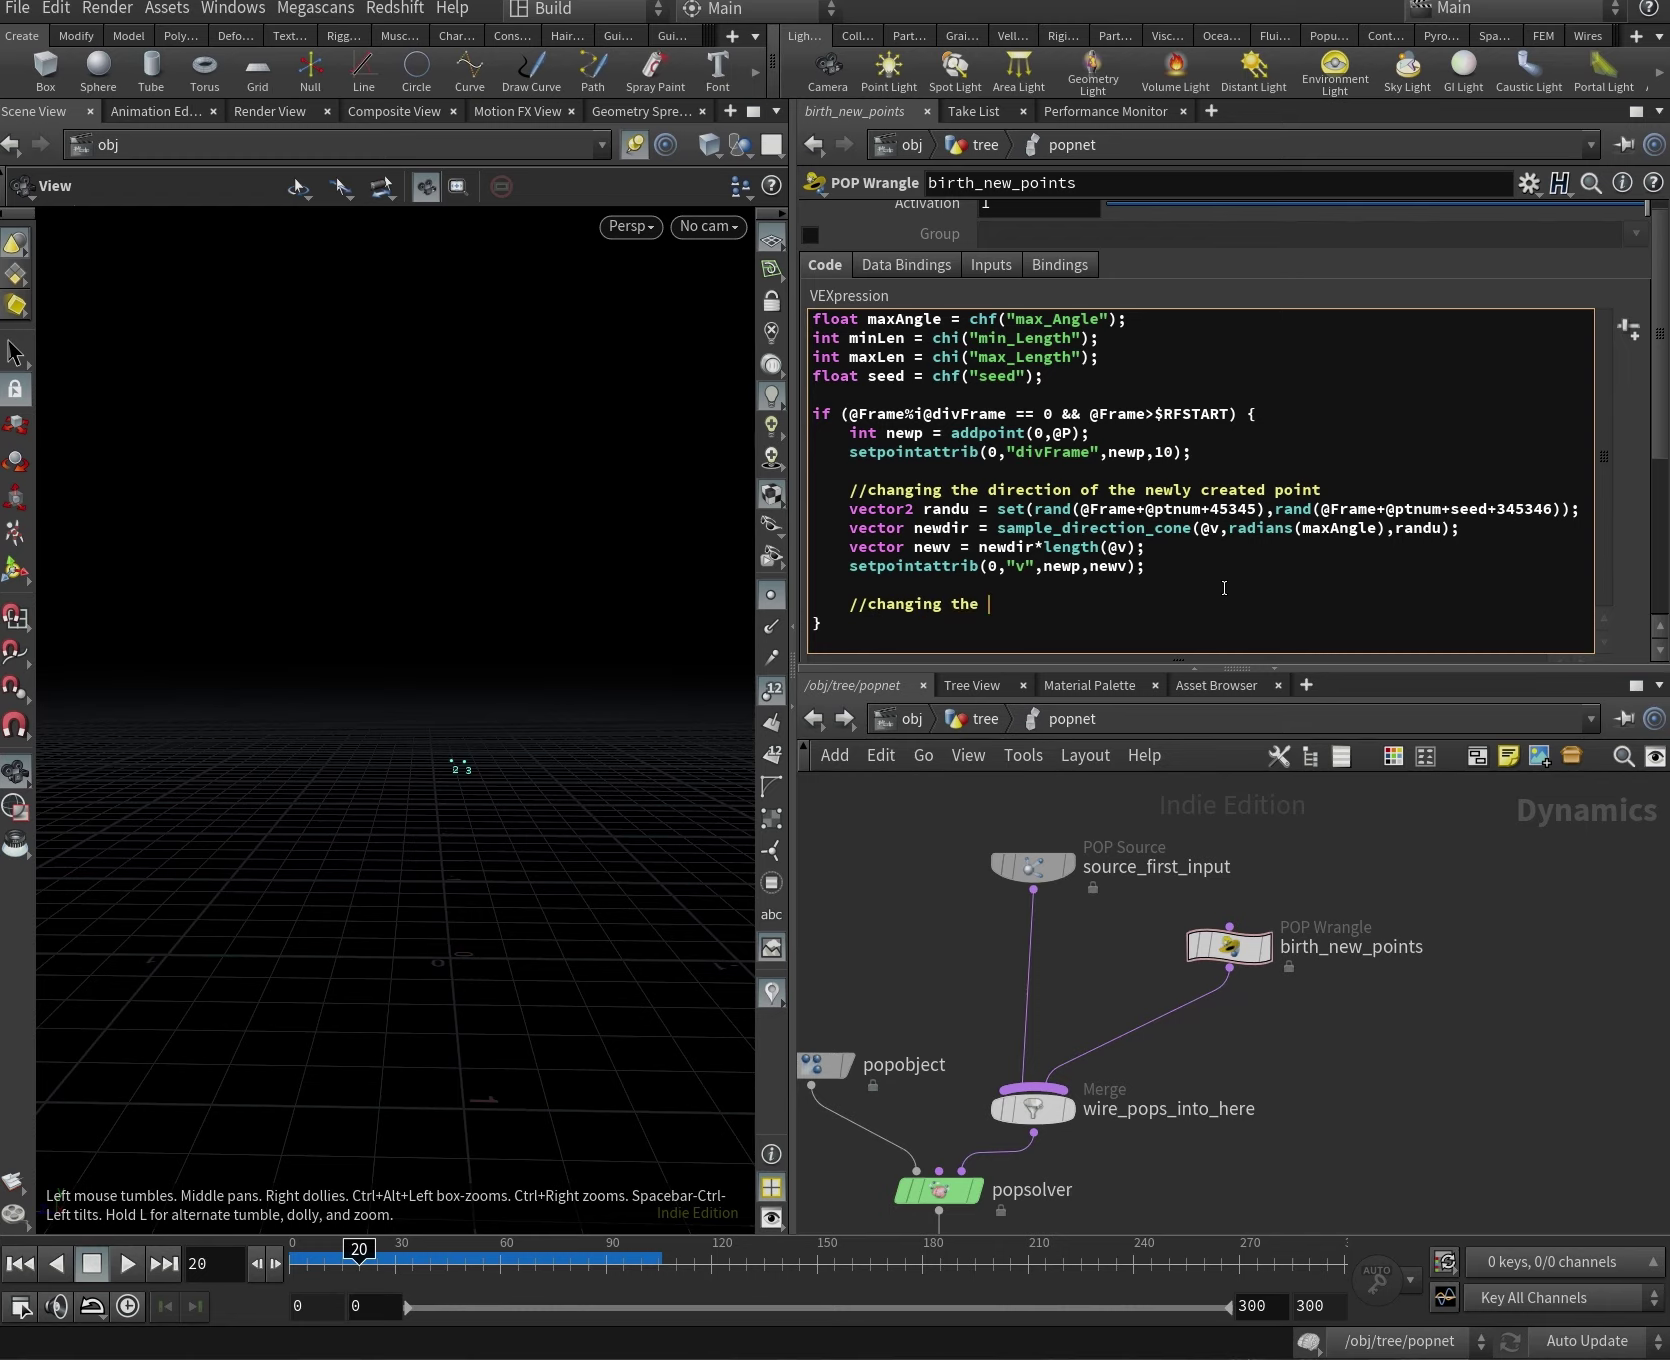
text(direction of the or)
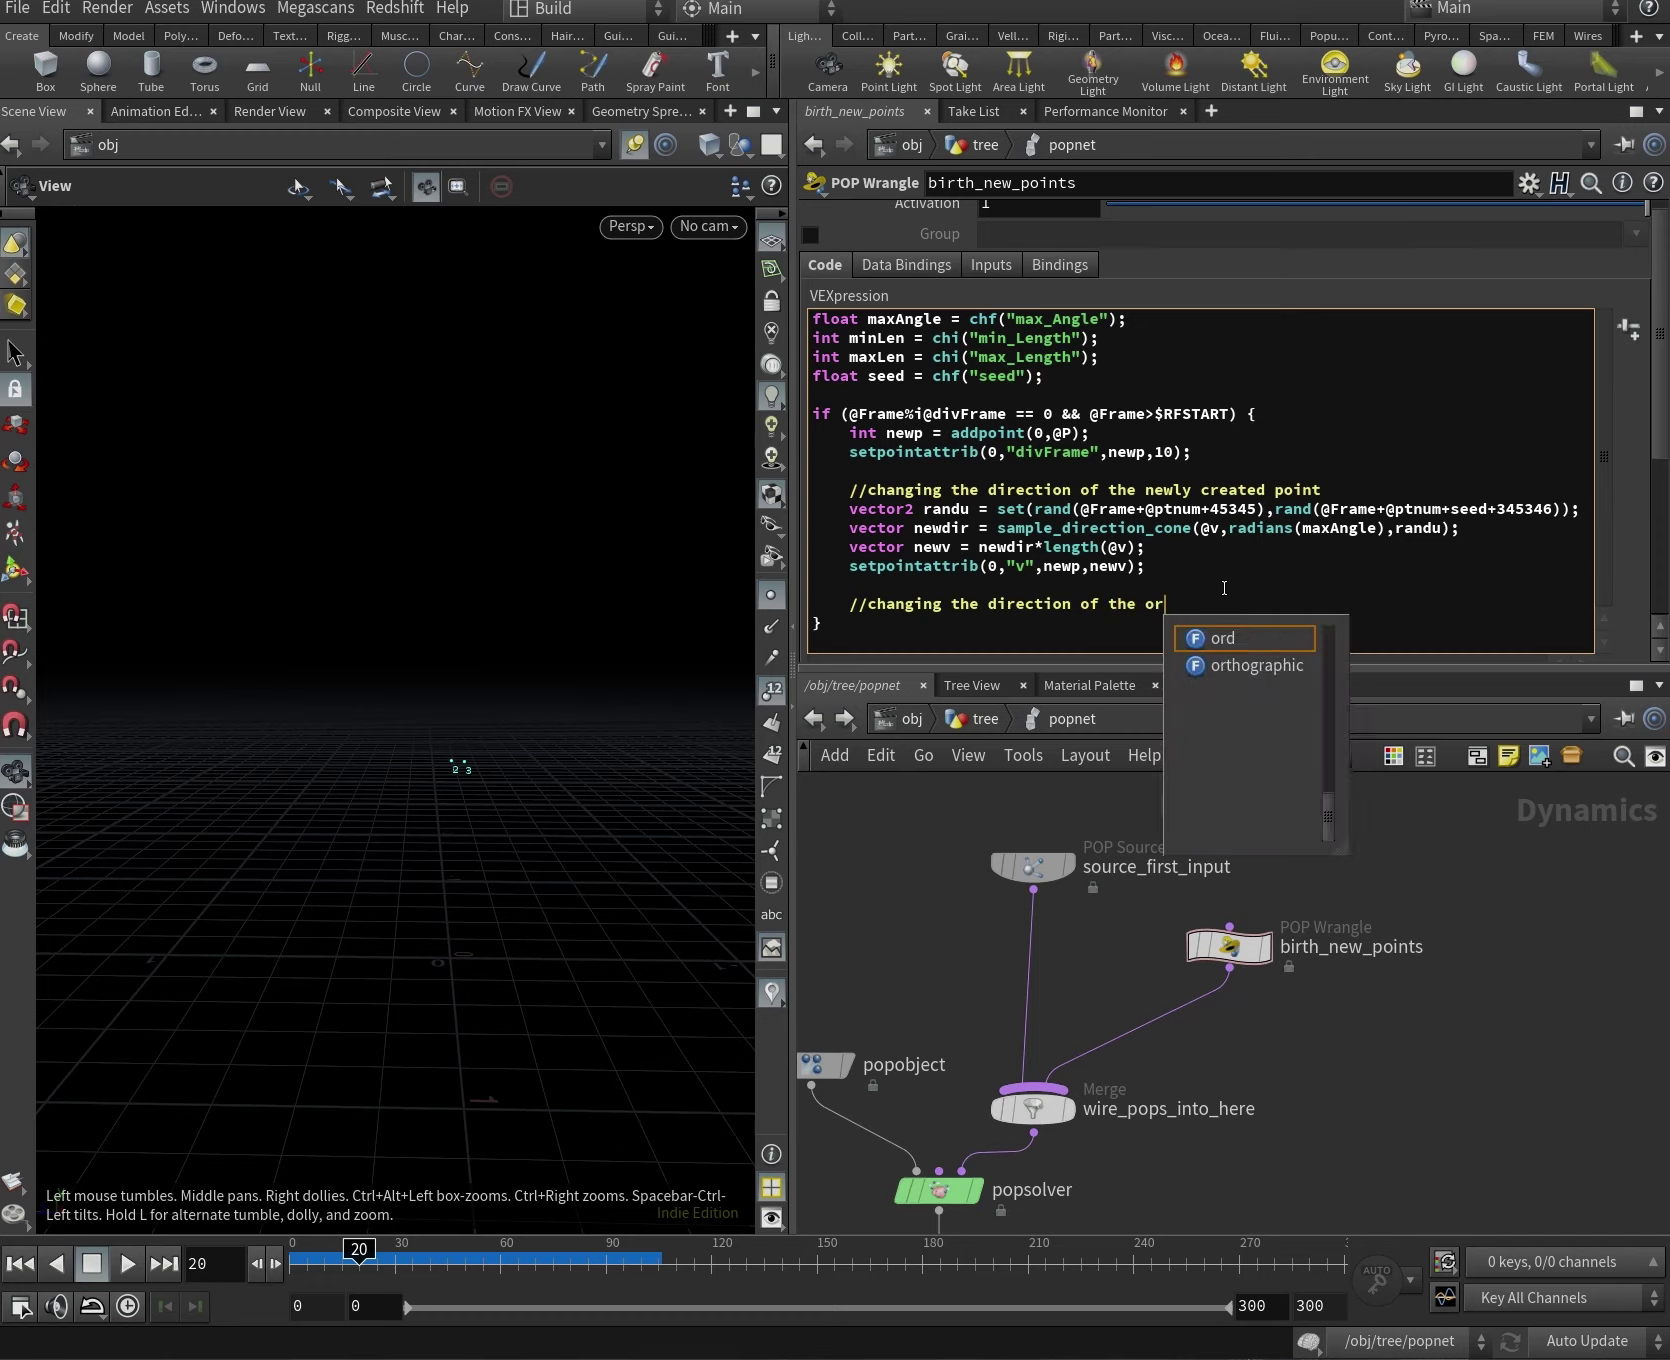
text(iginal point)
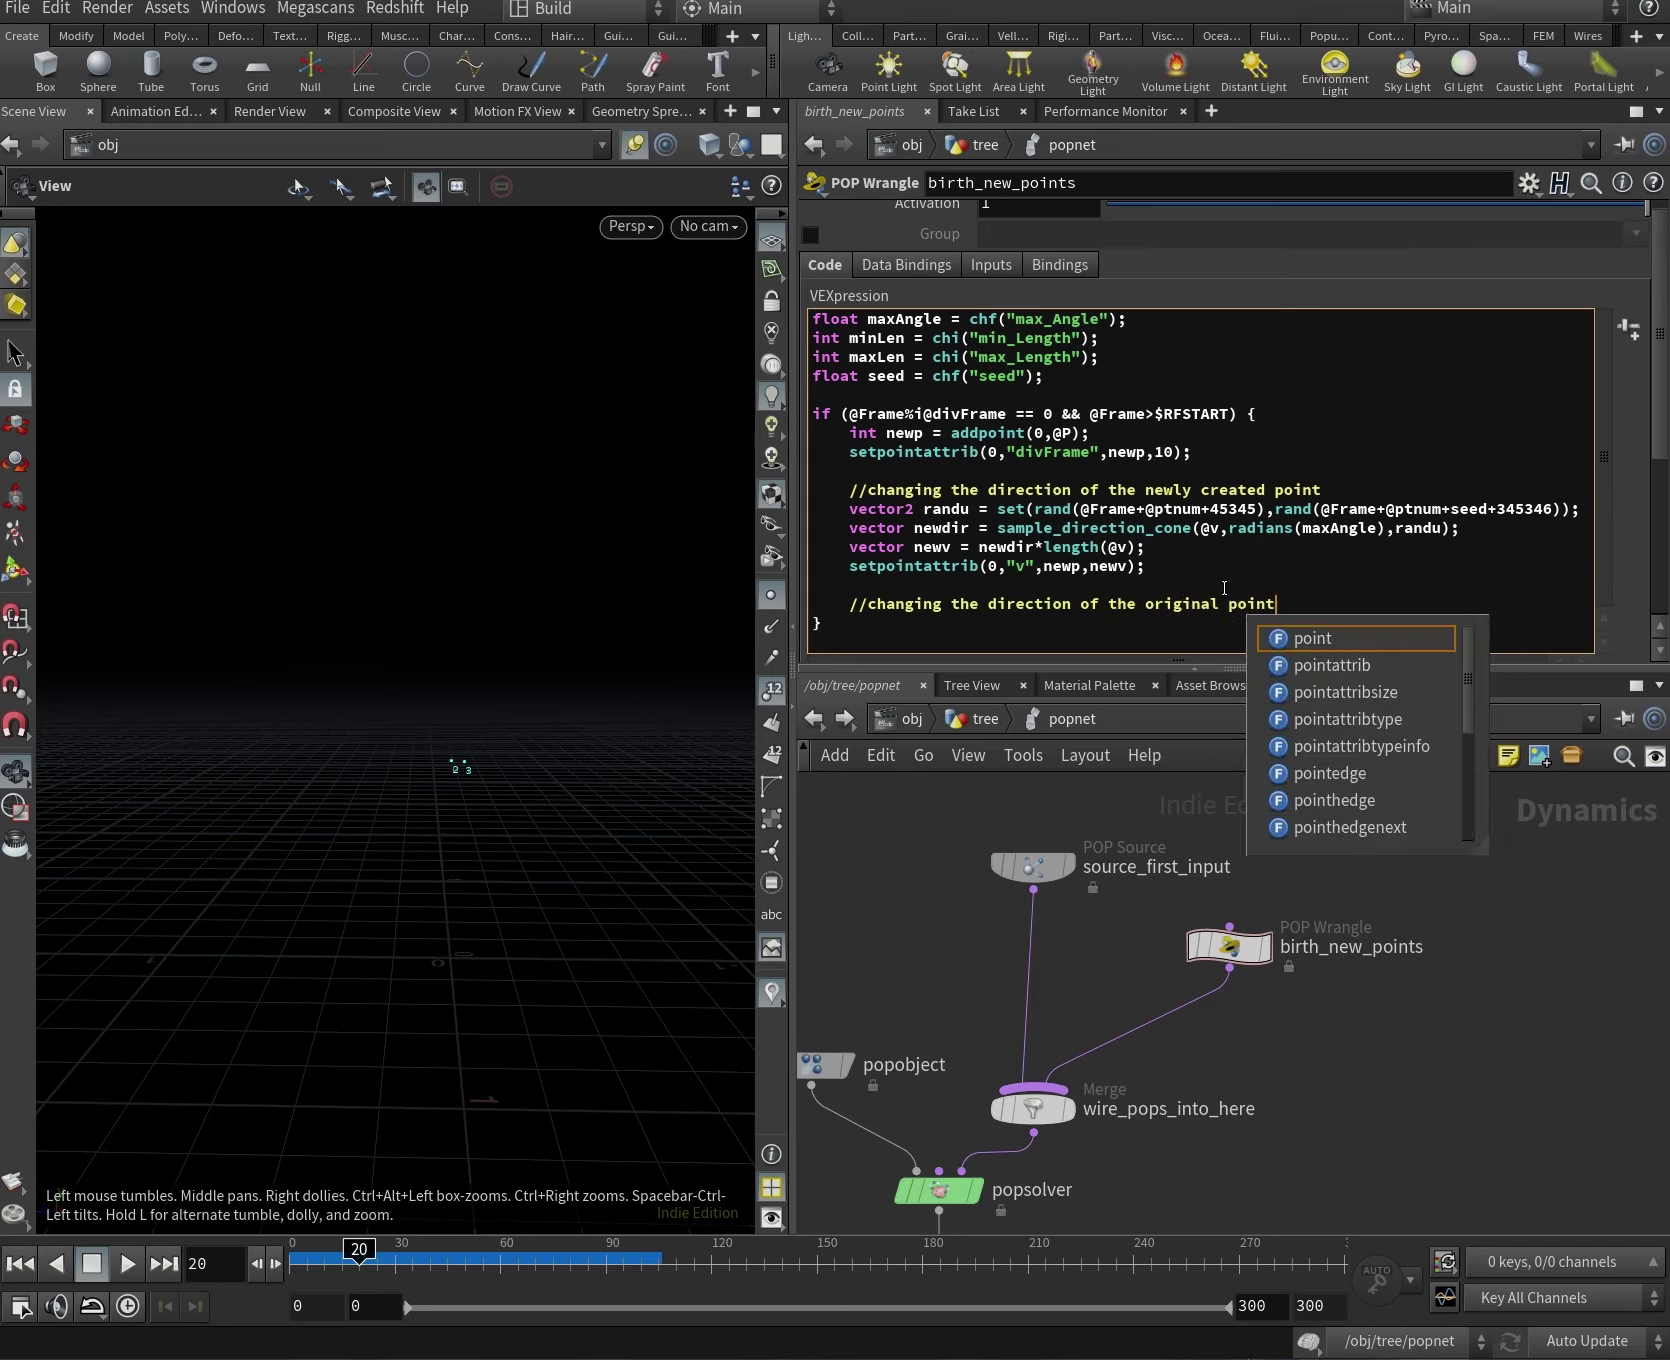
key(Return)
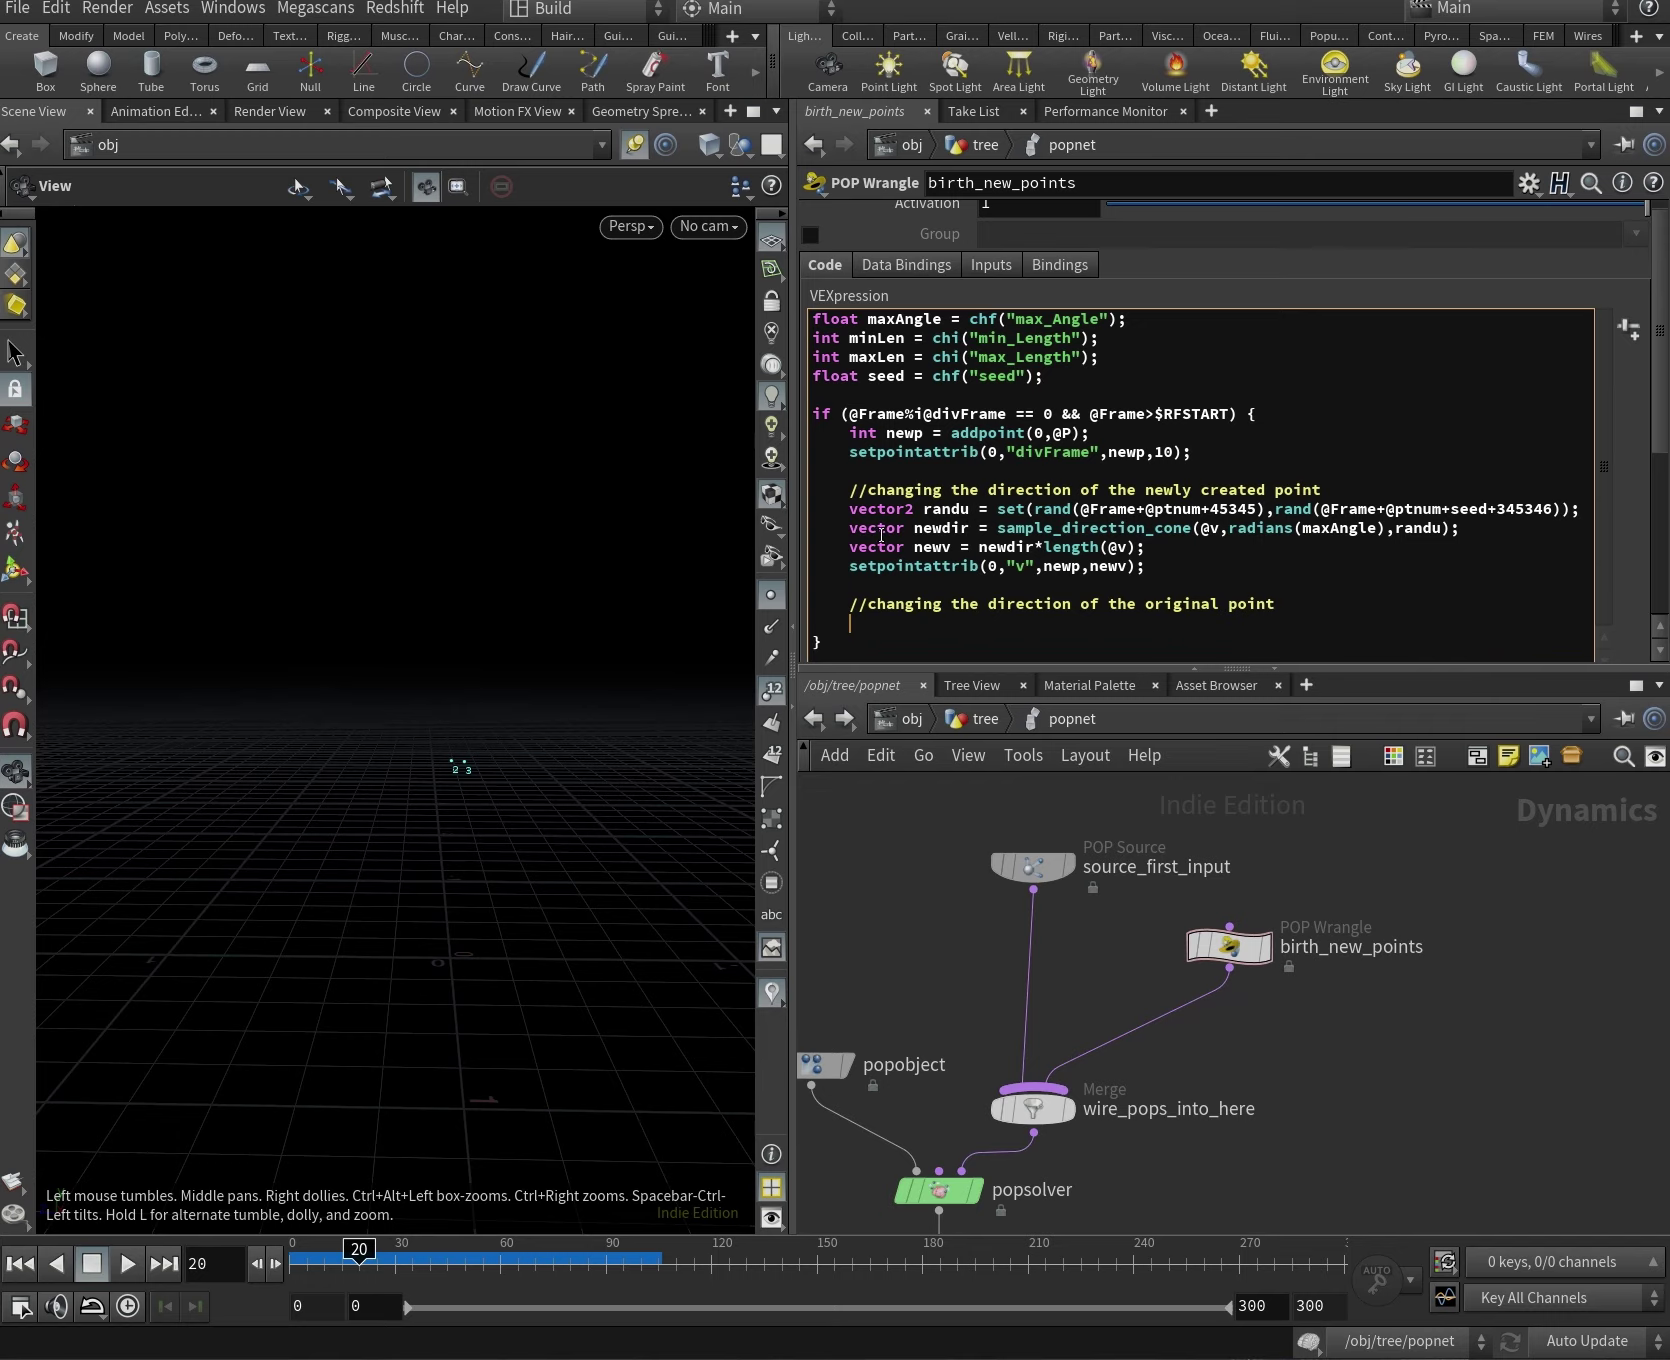
Copy the randu, newdir and newv lines under the original-point comment.
drag(1150, 547, 805, 510)
key(ctrl+c)
click(878, 622)
key(ctrl+v)
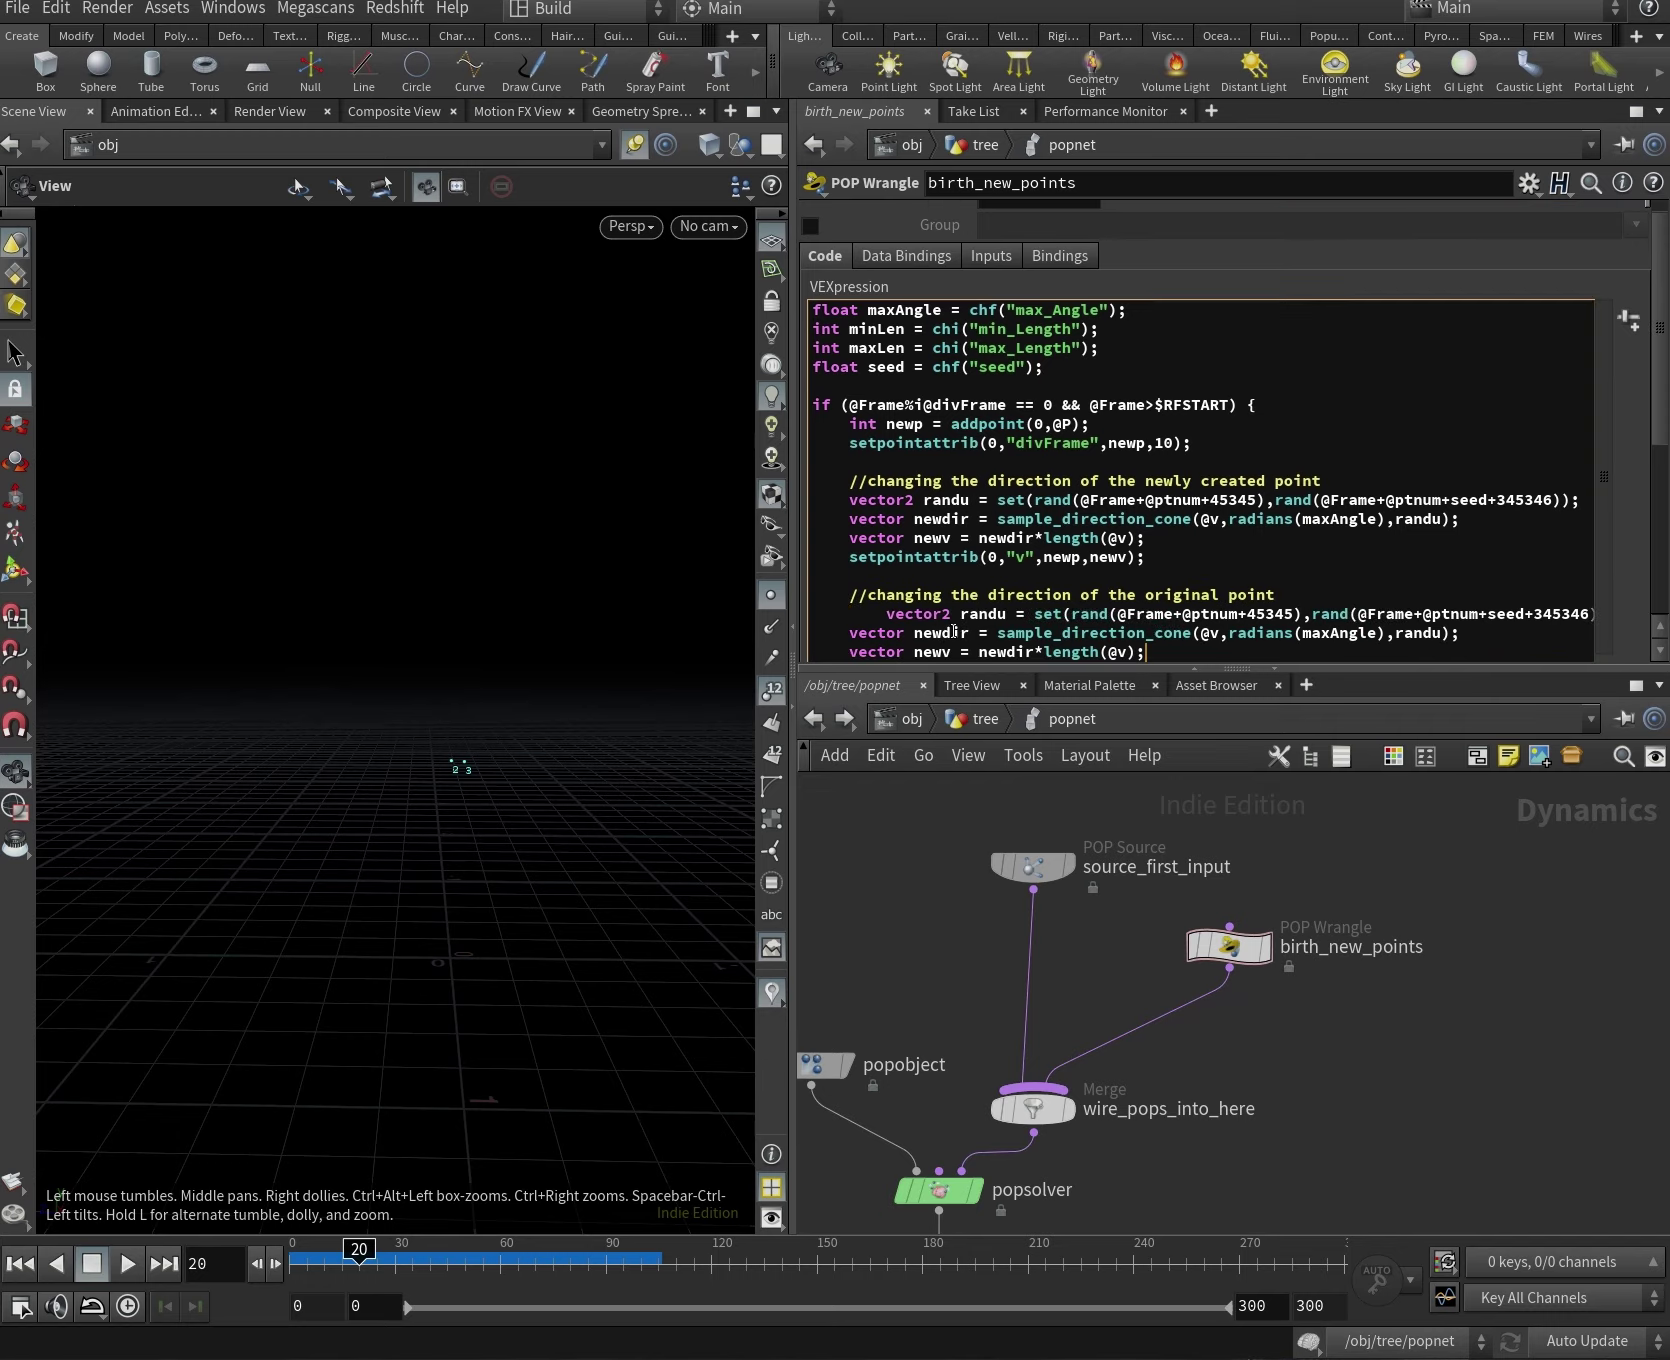
click(887, 614)
key(BackSpace)
key(BackSpace)
key(BackSpace)
key(BackSpace)
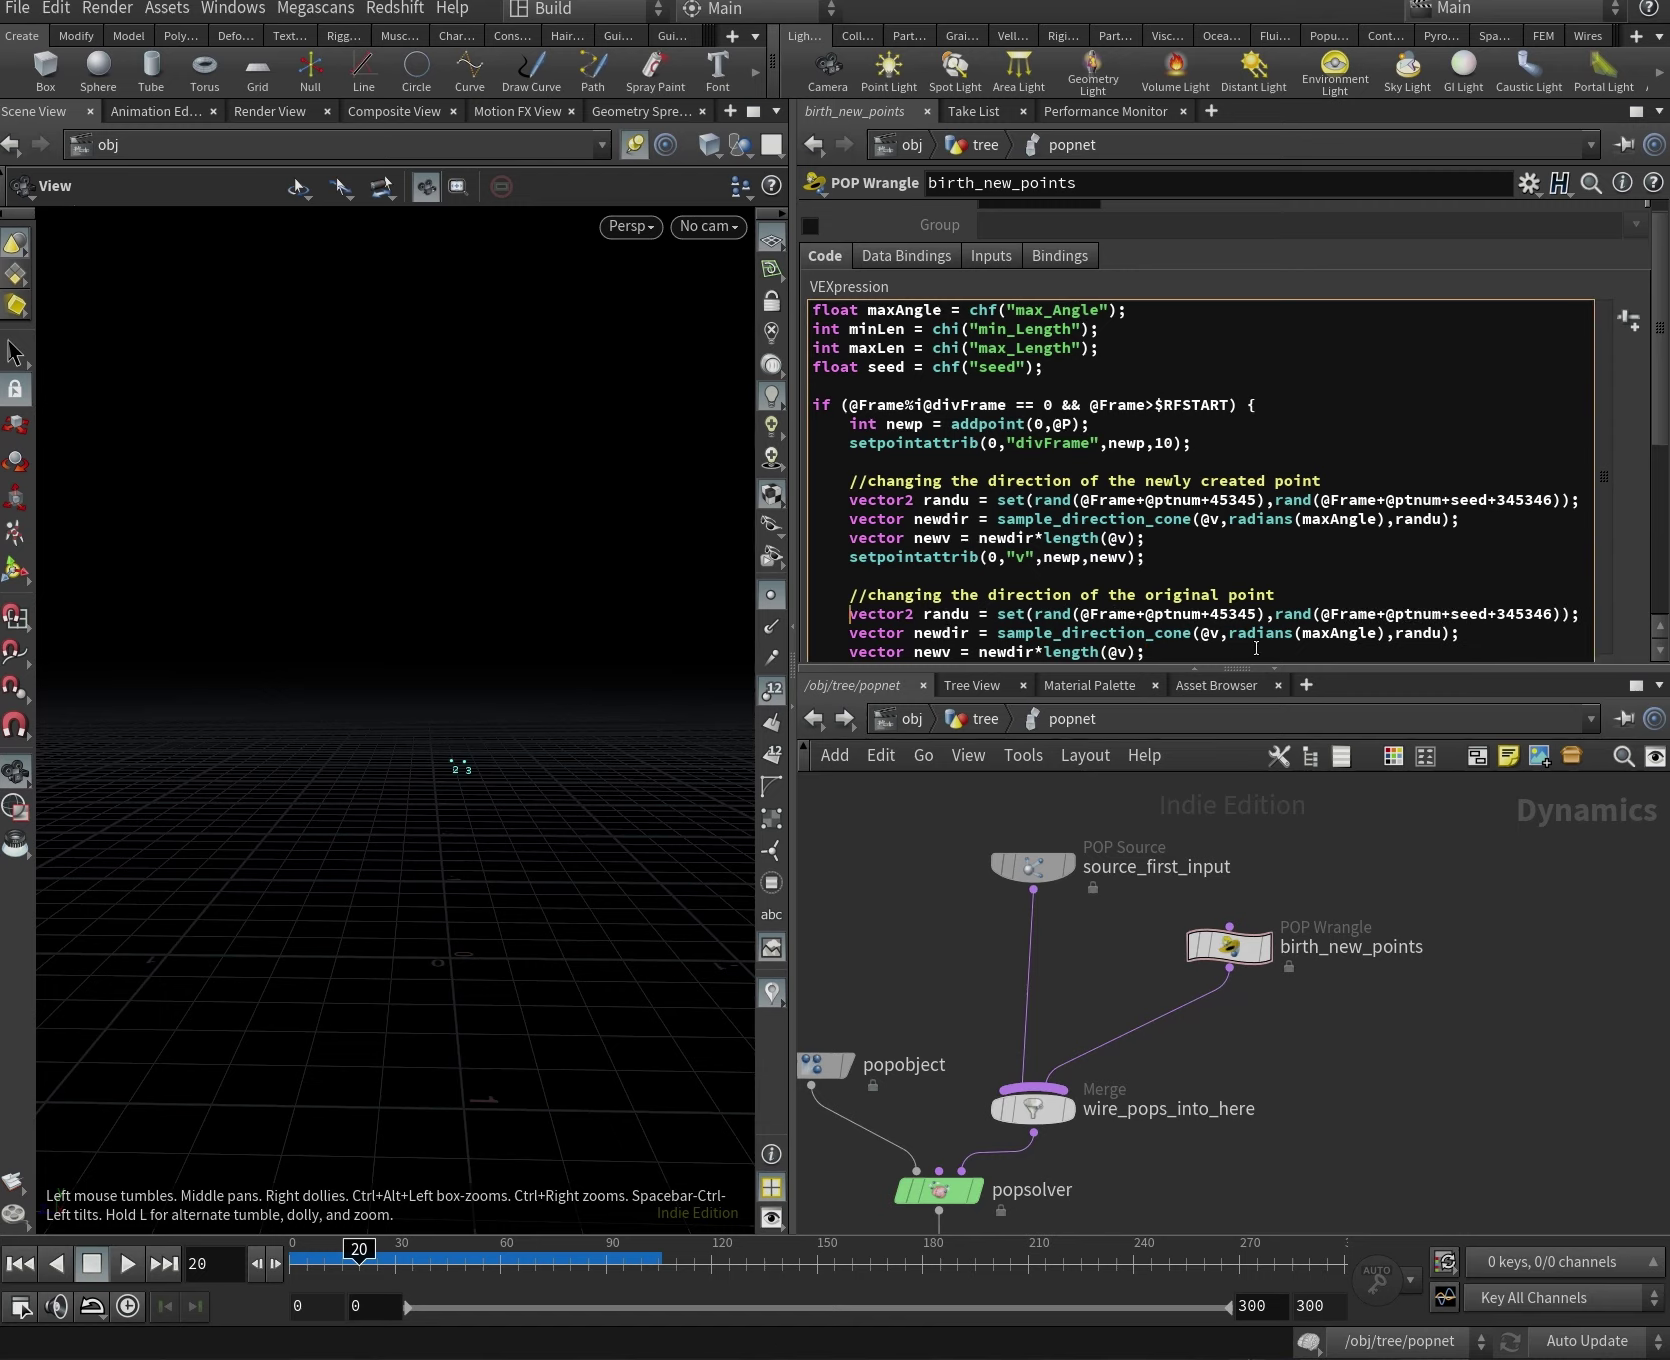
Change the copied seed offsets to 123123 and 9789.
double_click(1229, 614)
text(1231)
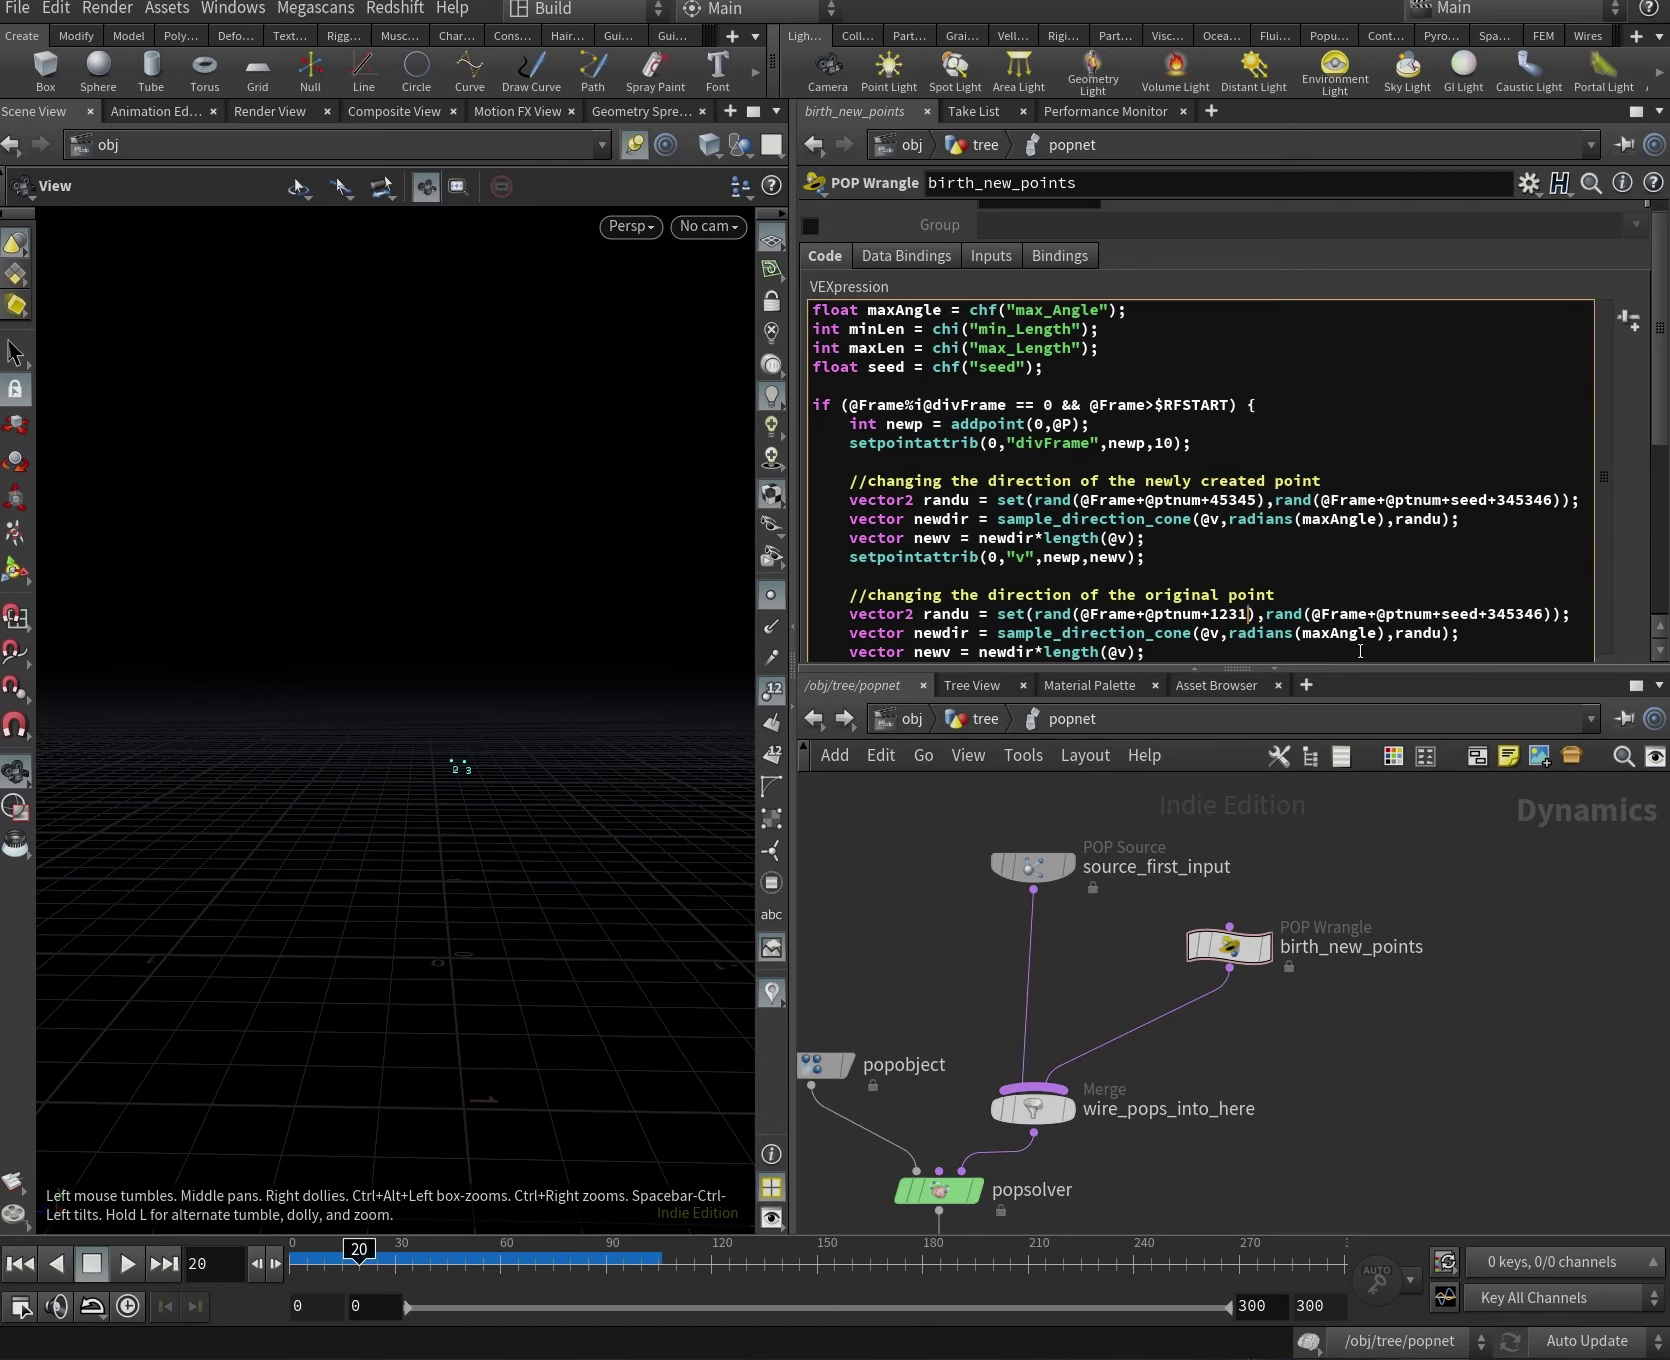
text(23)
double_click(1531, 614)
text(09789)
key(Left)
key(Left)
key(Left)
key(Left)
key(BackSpace)
scroll(1190, 588, down, 2)
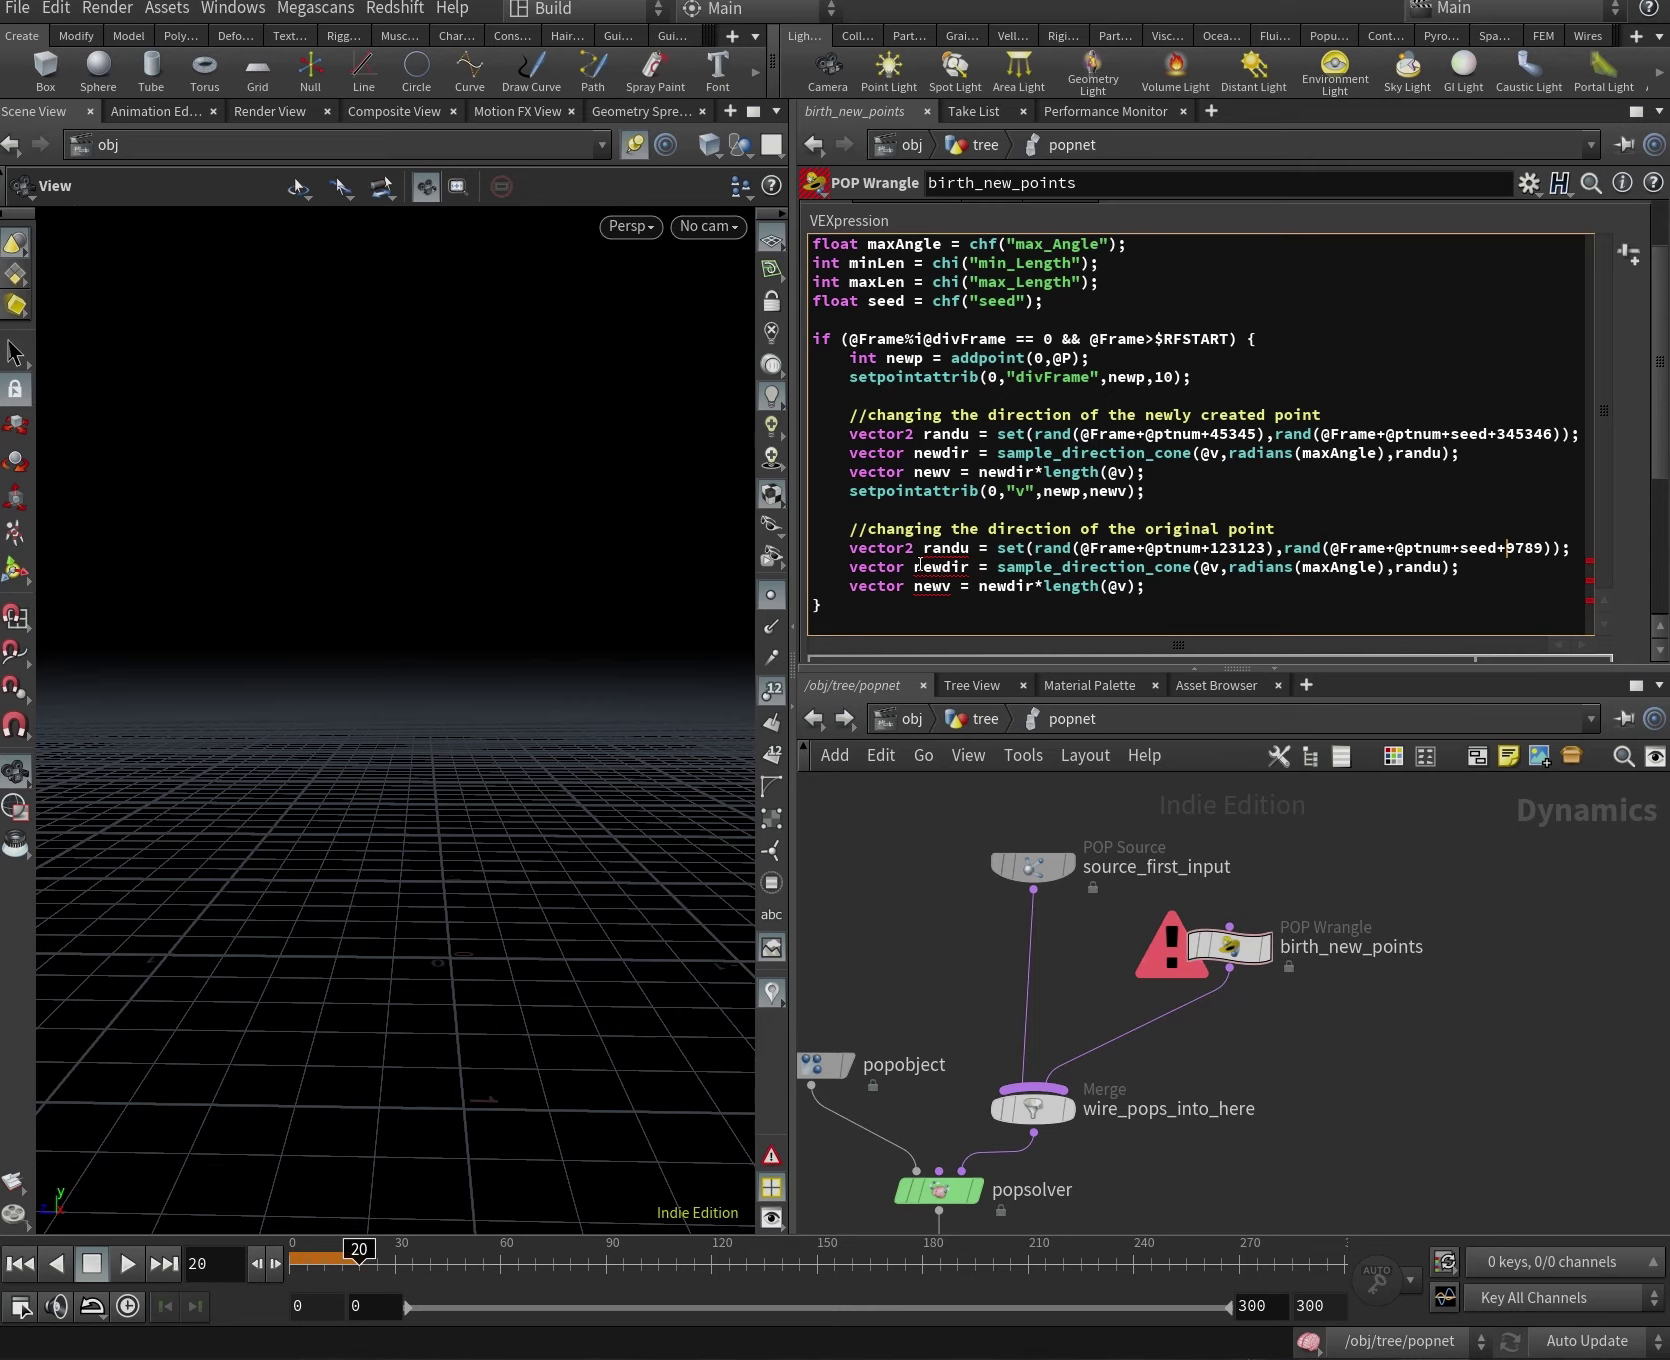
Drop the vector2 and vector declarations and assign the result to @v.
drag(849, 548, 928, 603)
key(BackSpace)
key(BackSpace)
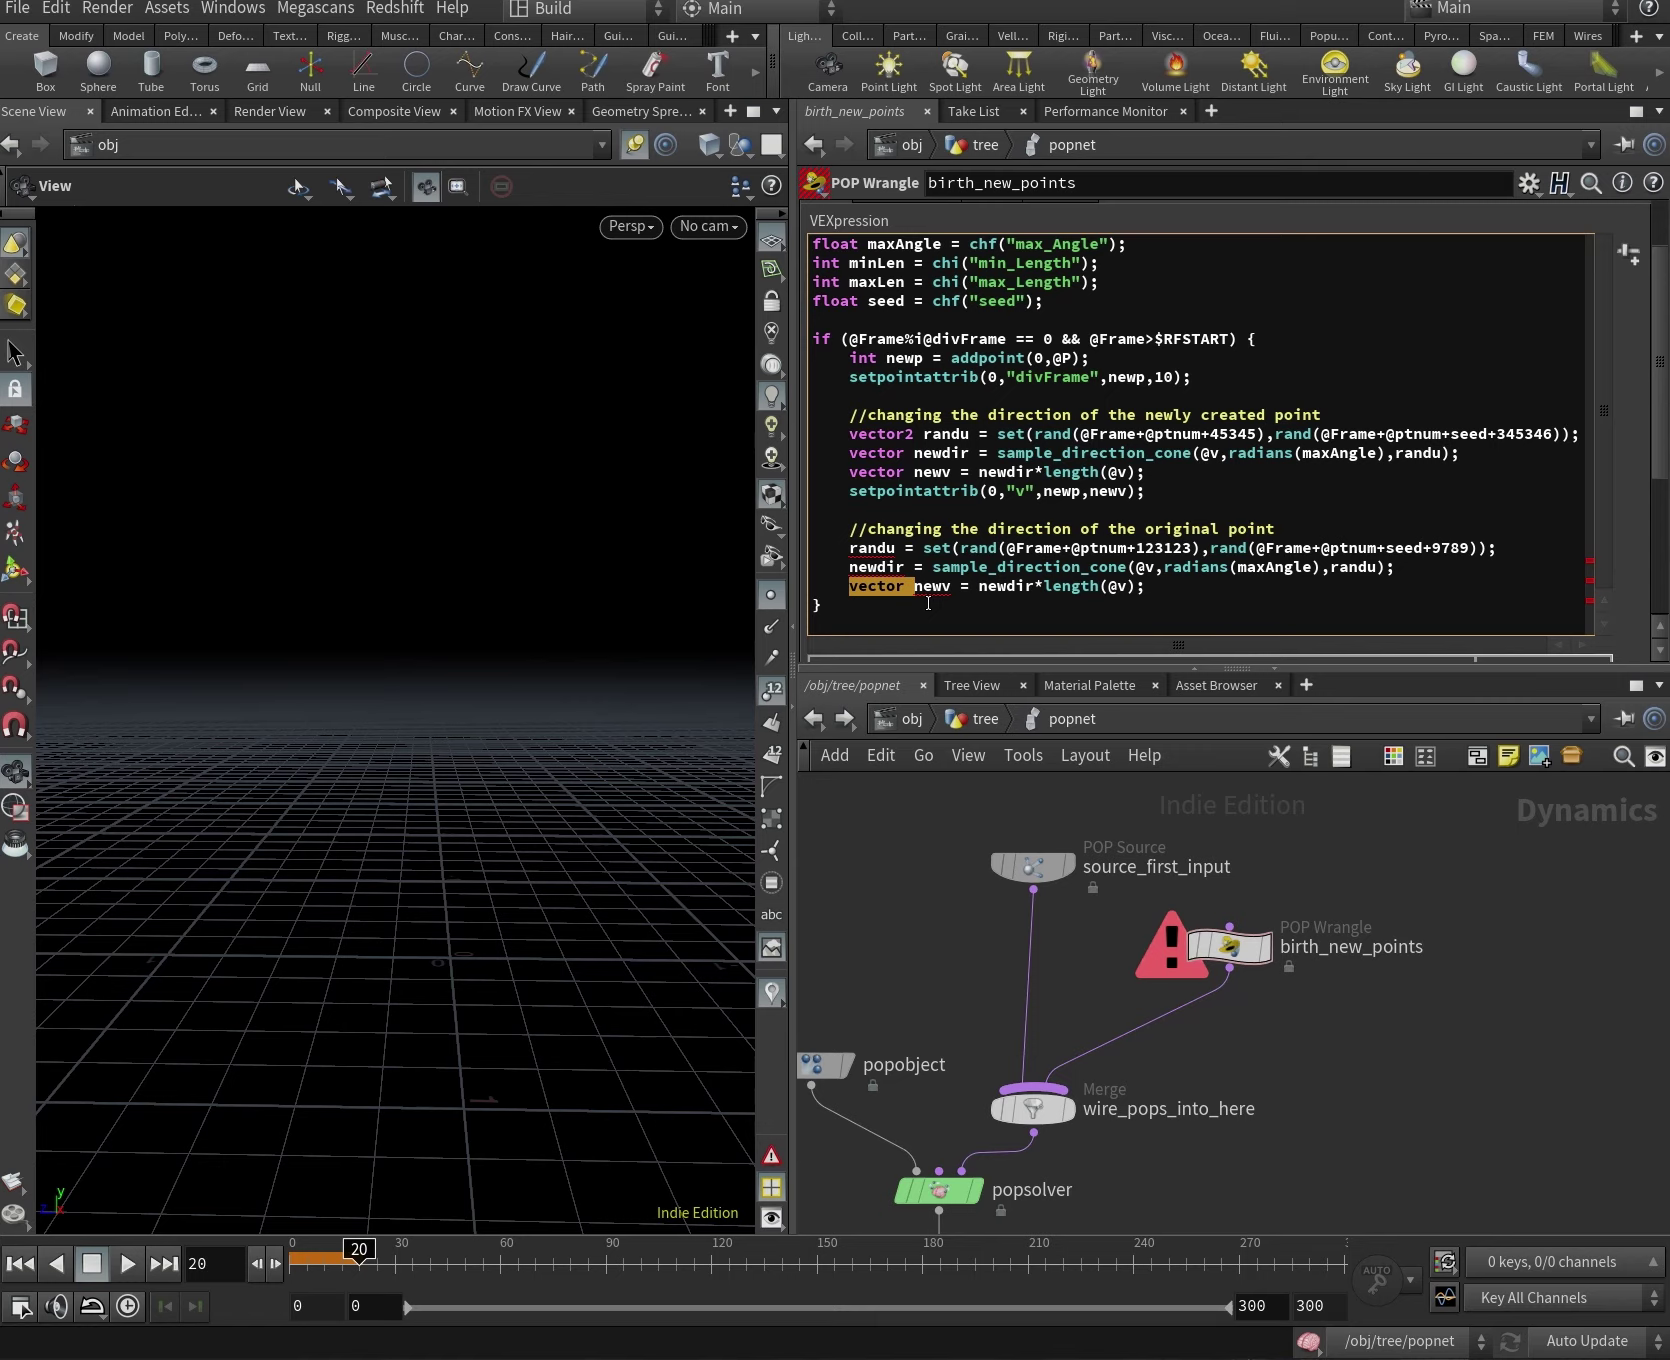
key(BackSpace)
drag(849, 600, 899, 605)
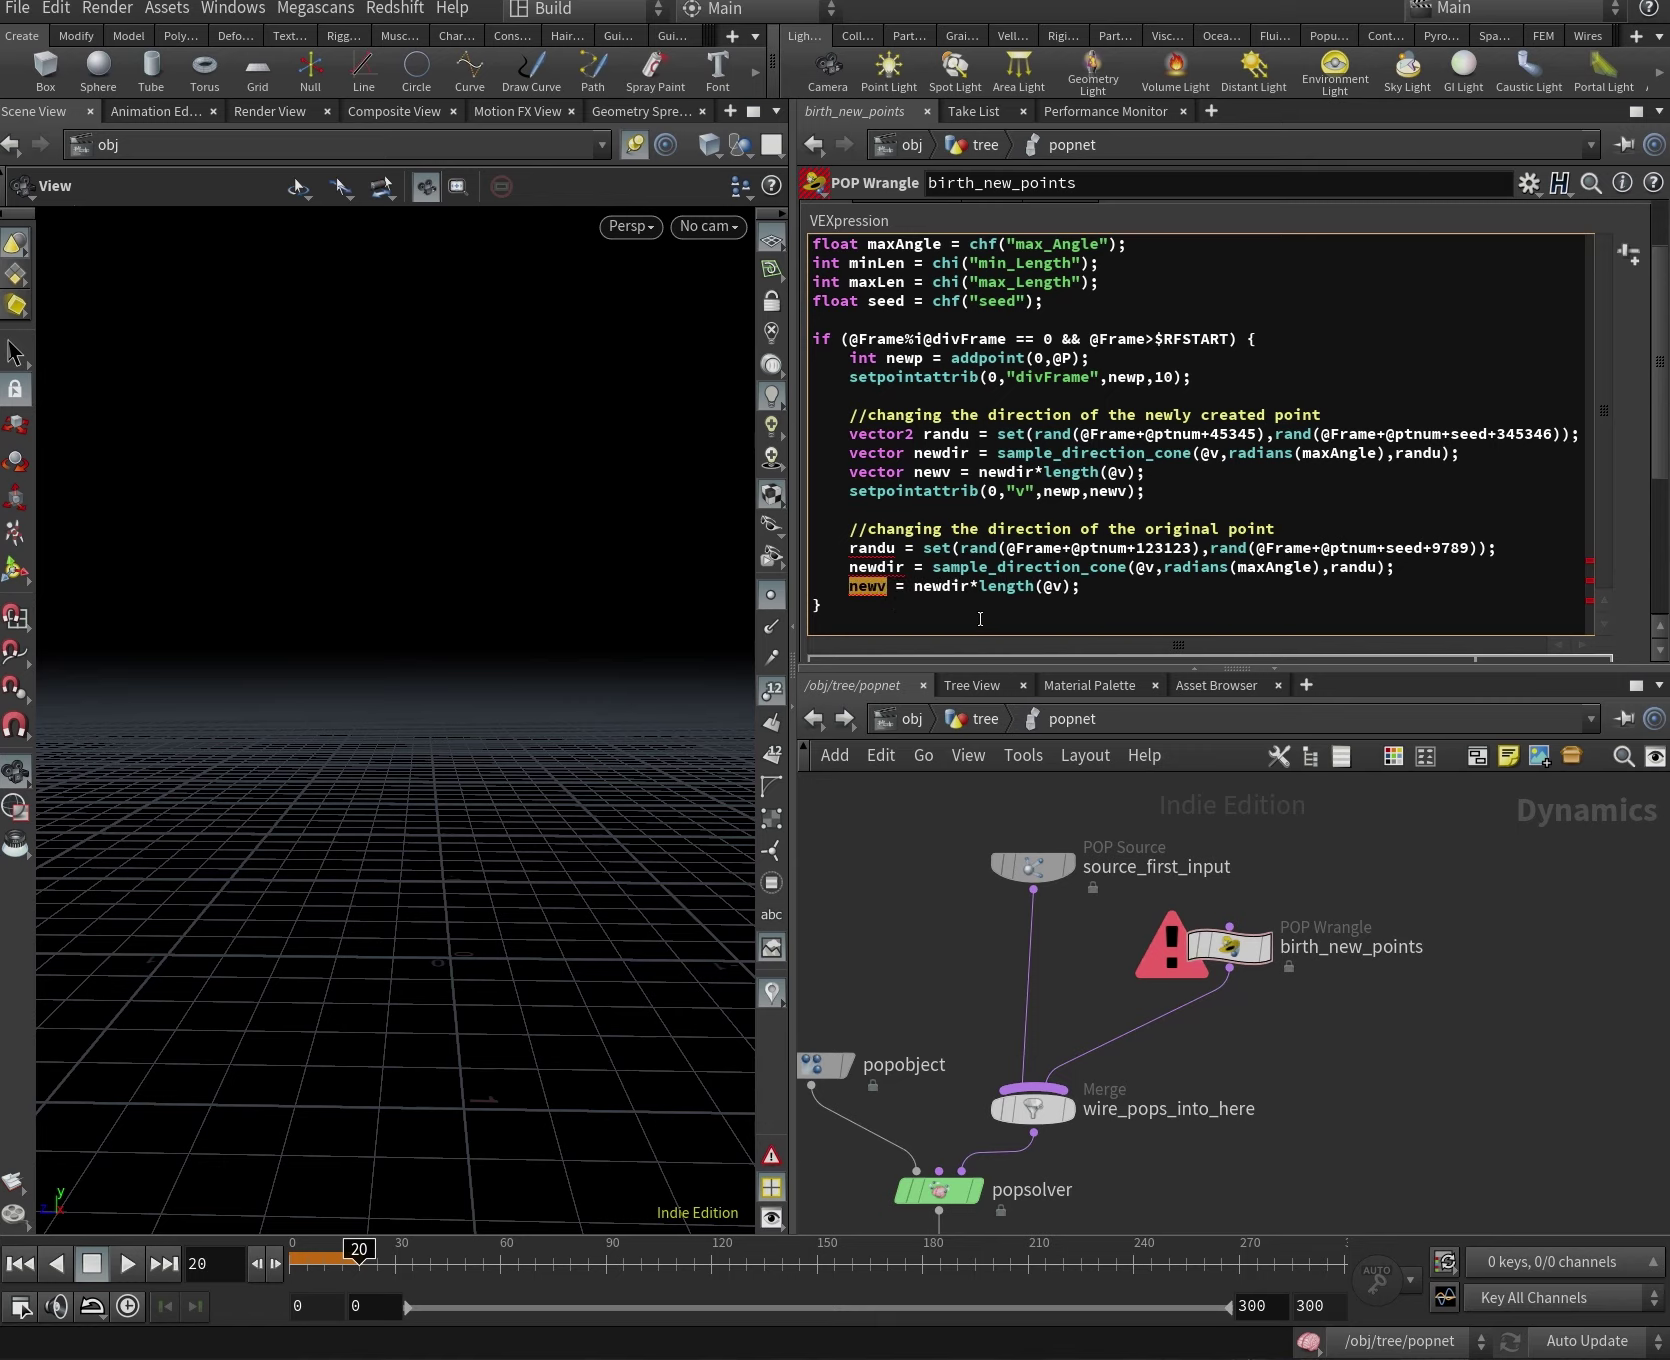
text(@v)
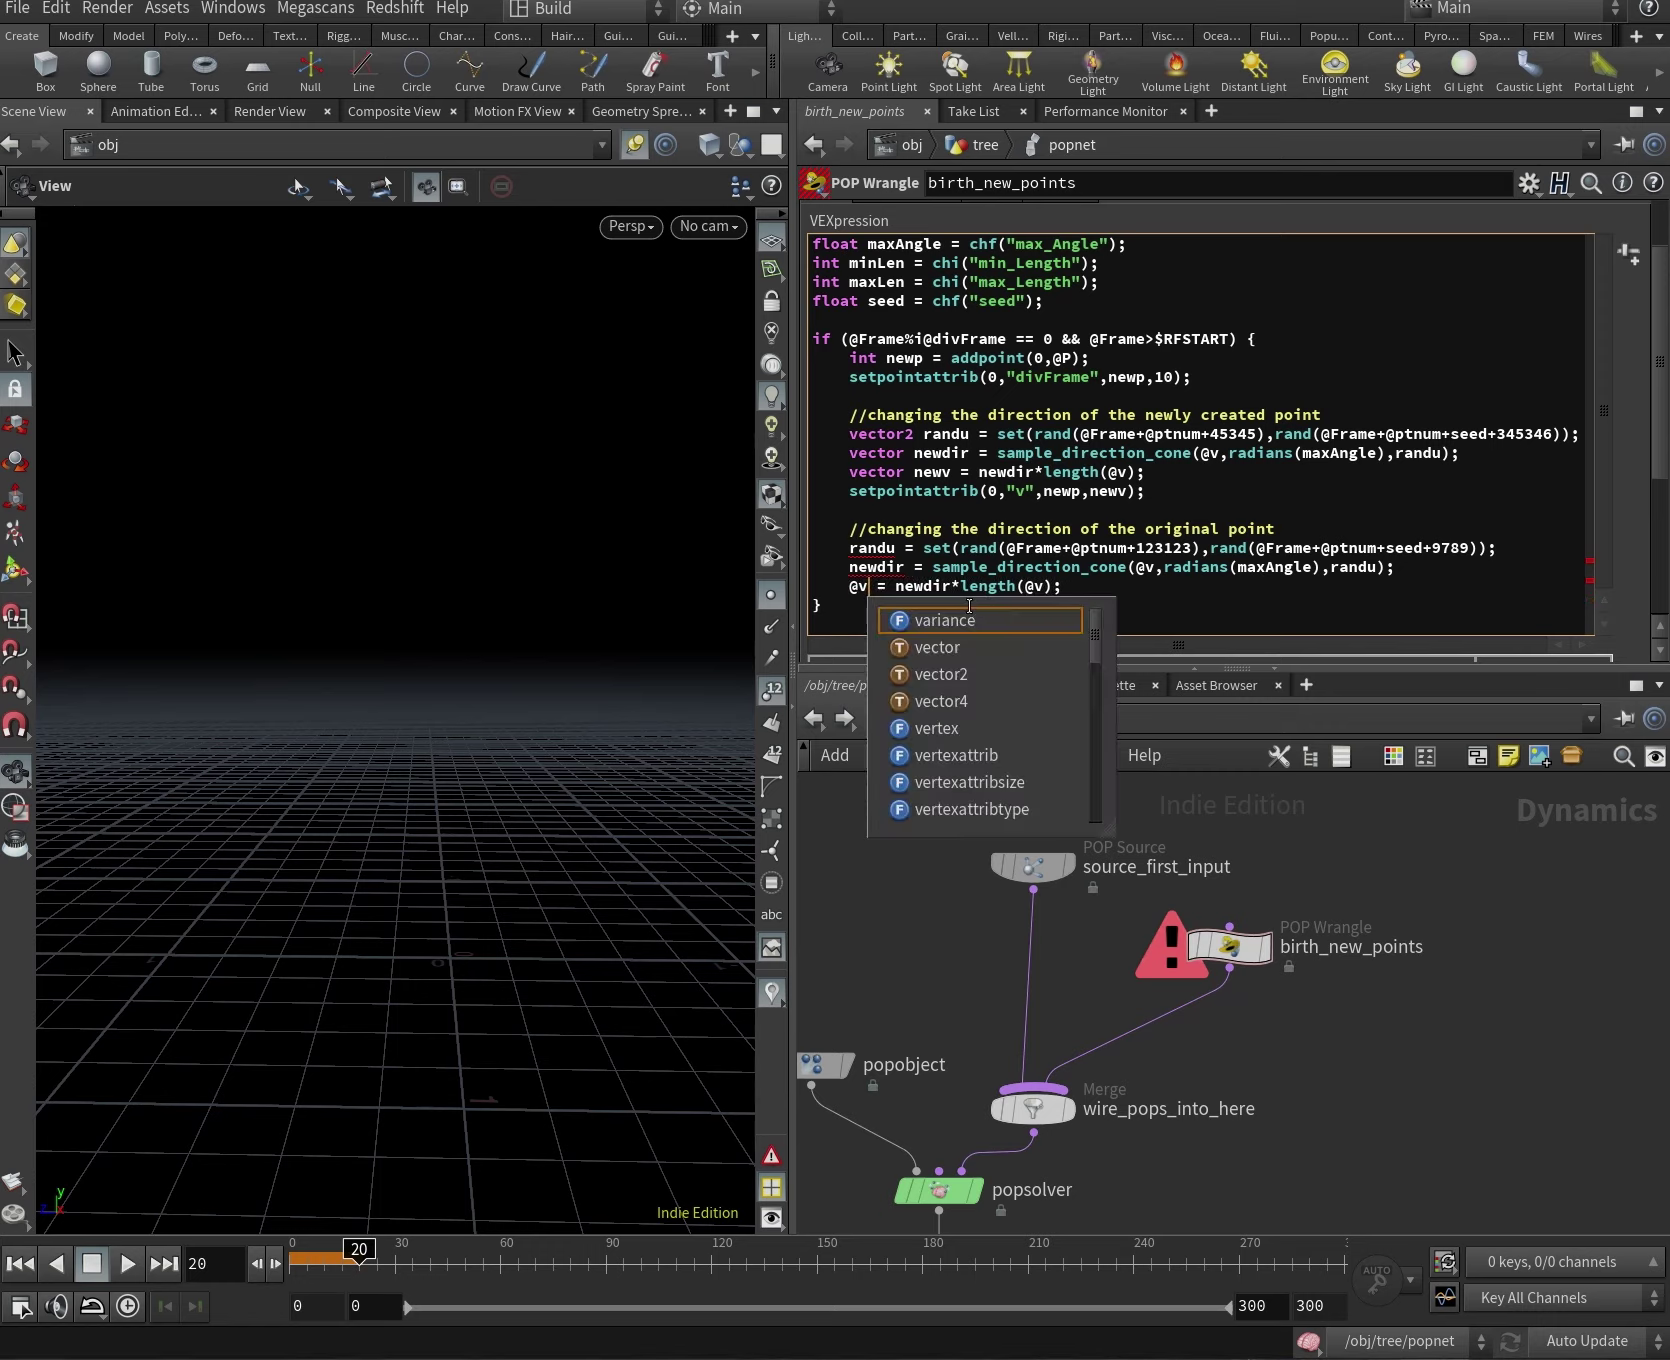
key(Escape)
key(Right)
key(Right)
key(Right)
key(Right)
key(Right)
key(Right)
key(Right)
key(Right)
key(Right)
key(Right)
key(Right)
key(Right)
key(Right)
key(Right)
key(Right)
key(Right)
key(Right)
key(Right)
key(Right)
key(Right)
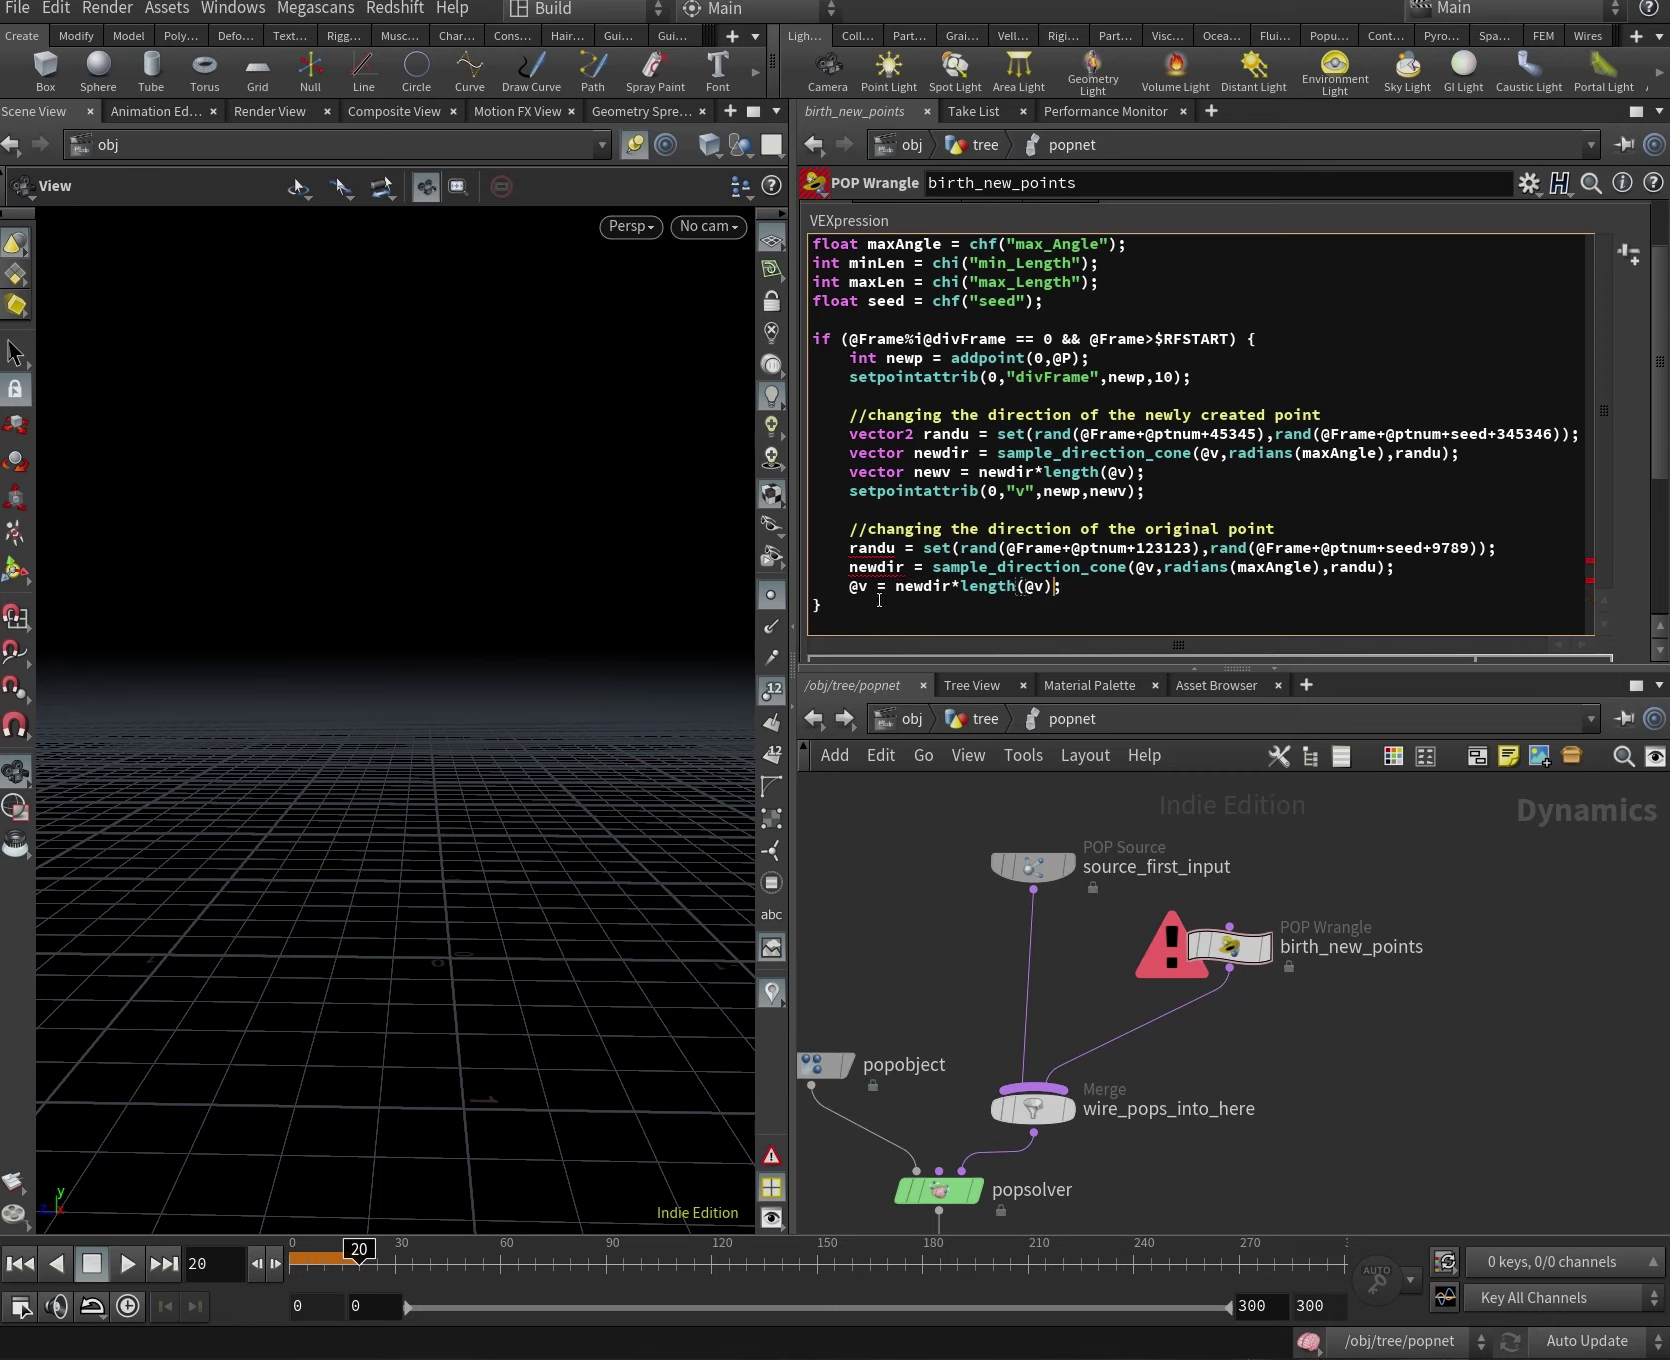
key(Right)
Scrub the simulation from frame 18 to about 158 while orbiting to check branching.
drag(296, 1263, 481, 1267)
drag(503, 1103, 455, 1111)
drag(481, 1267, 672, 1267)
drag(508, 698, 490, 702)
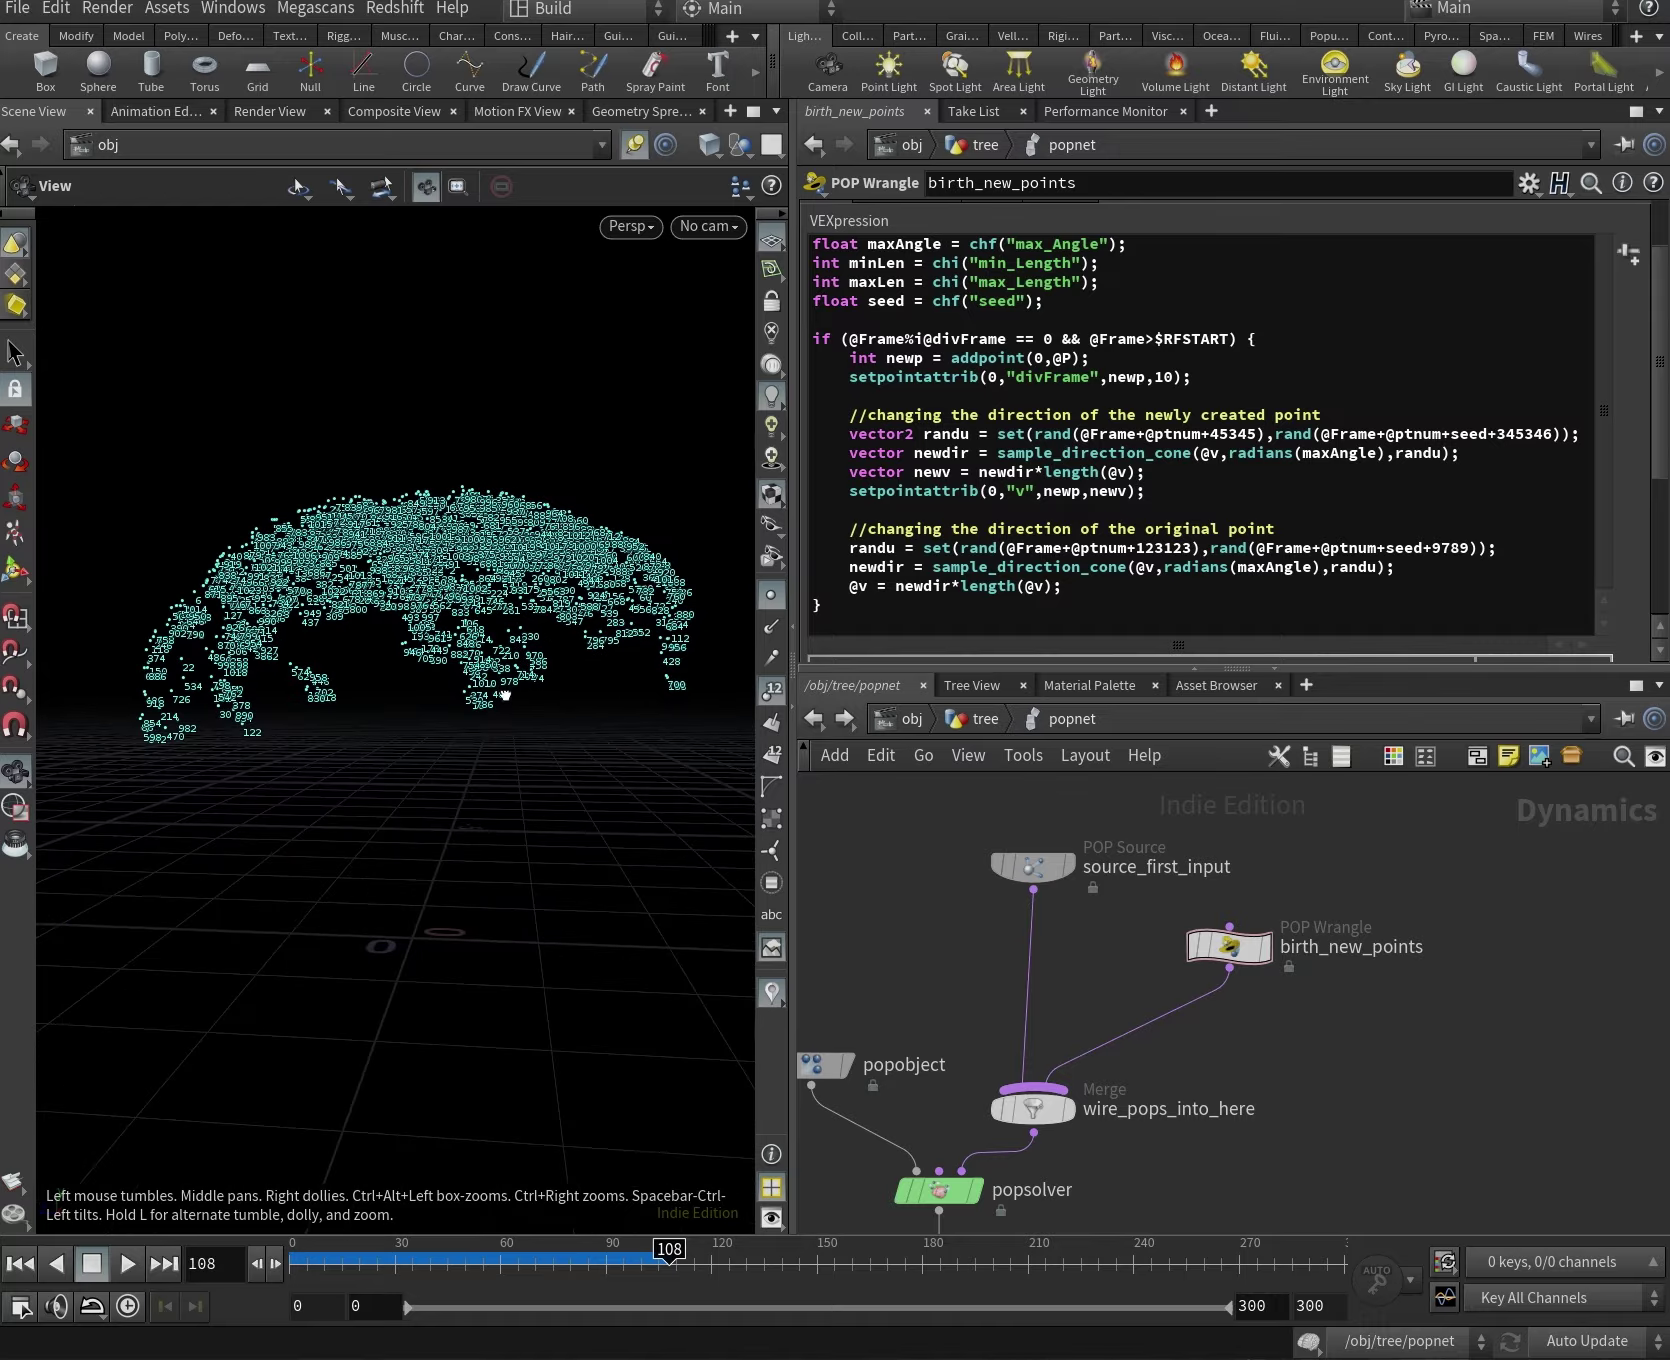
click(730, 1274)
mouse_move(730, 1274)
mouse_down()
mouse_move(676, 1277)
mouse_move(723, 1255)
mouse_move(758, 1265)
mouse_up()
drag(745, 760, 764, 838)
drag(584, 802, 485, 708)
mouse_move(758, 1265)
mouse_down()
mouse_move(885, 1272)
mouse_move(500, 1280)
mouse_move(572, 1278)
mouse_up()
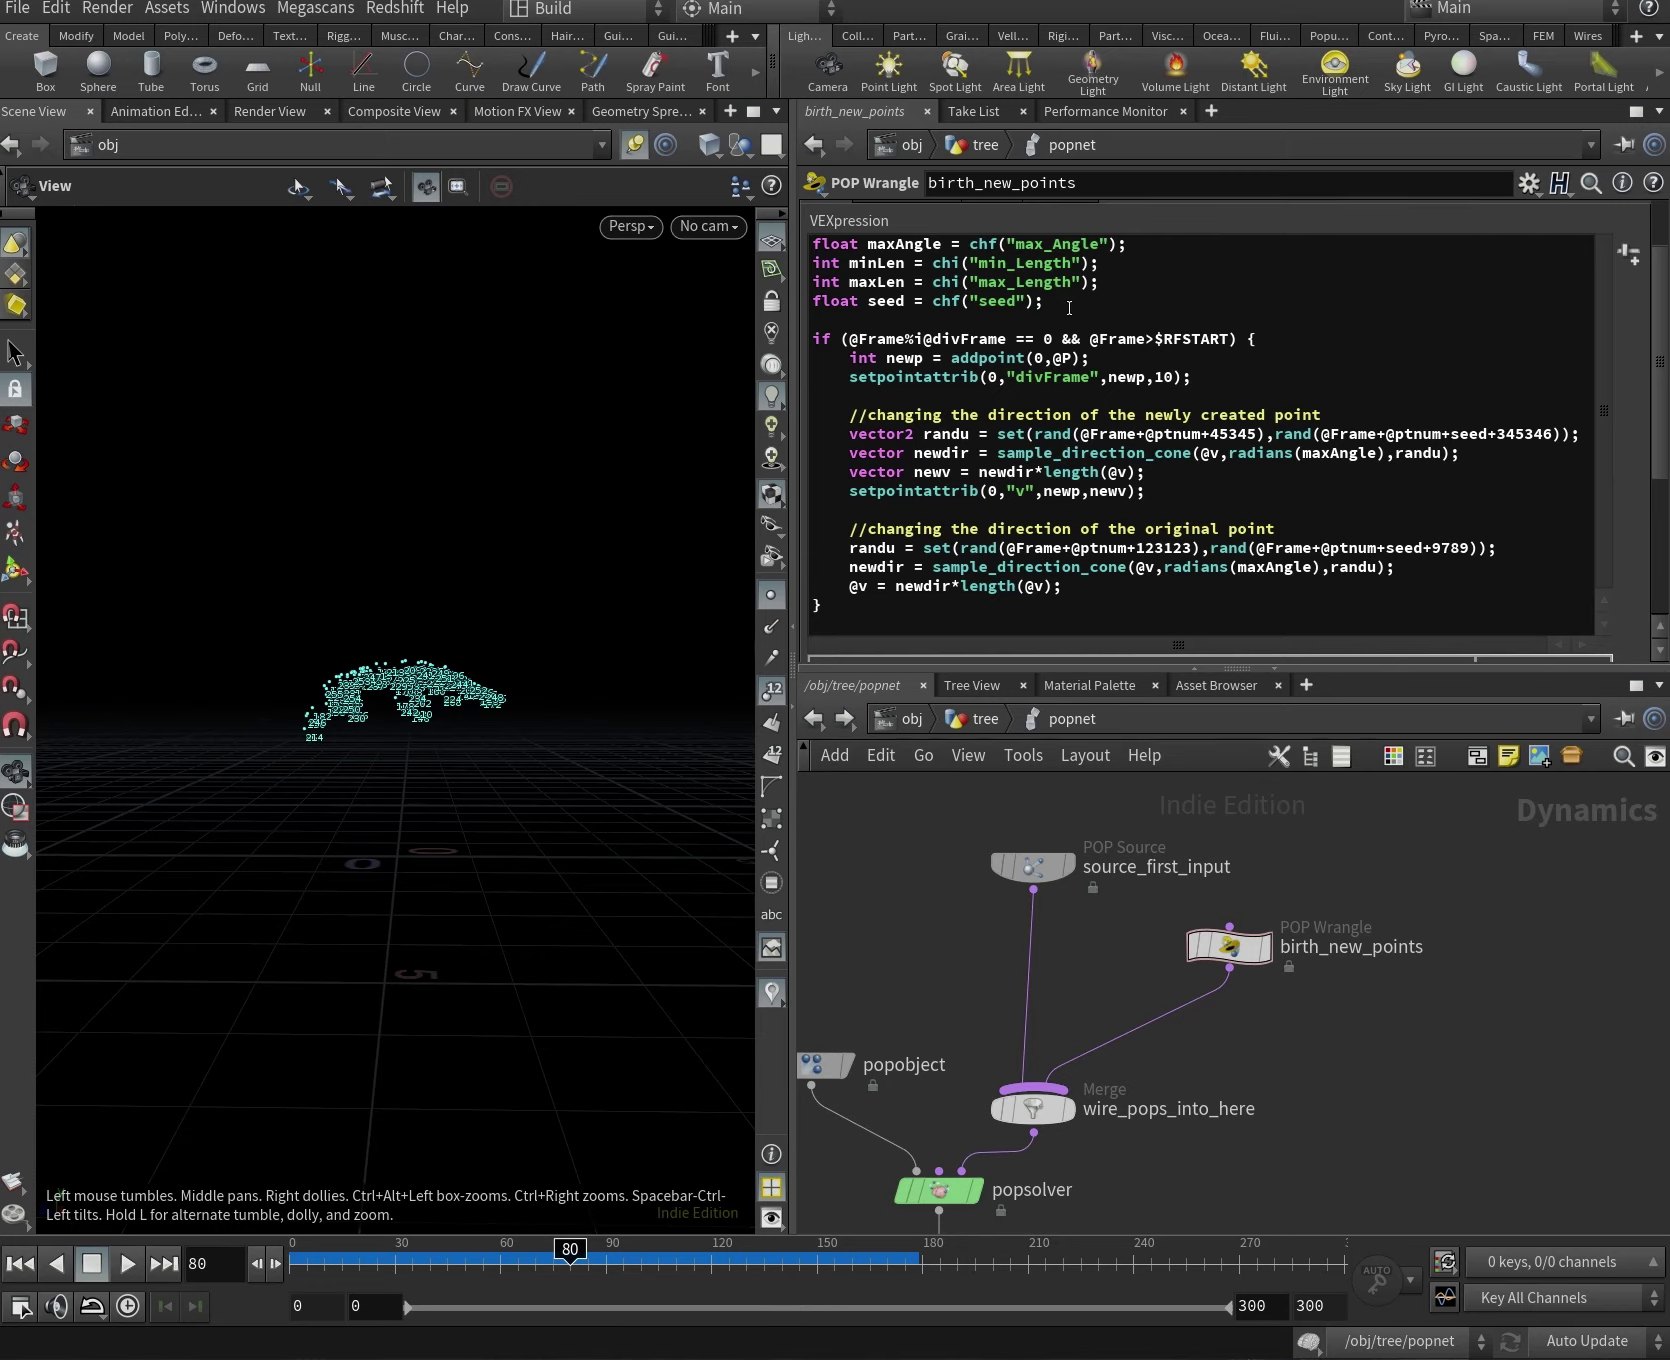
click(927, 264)
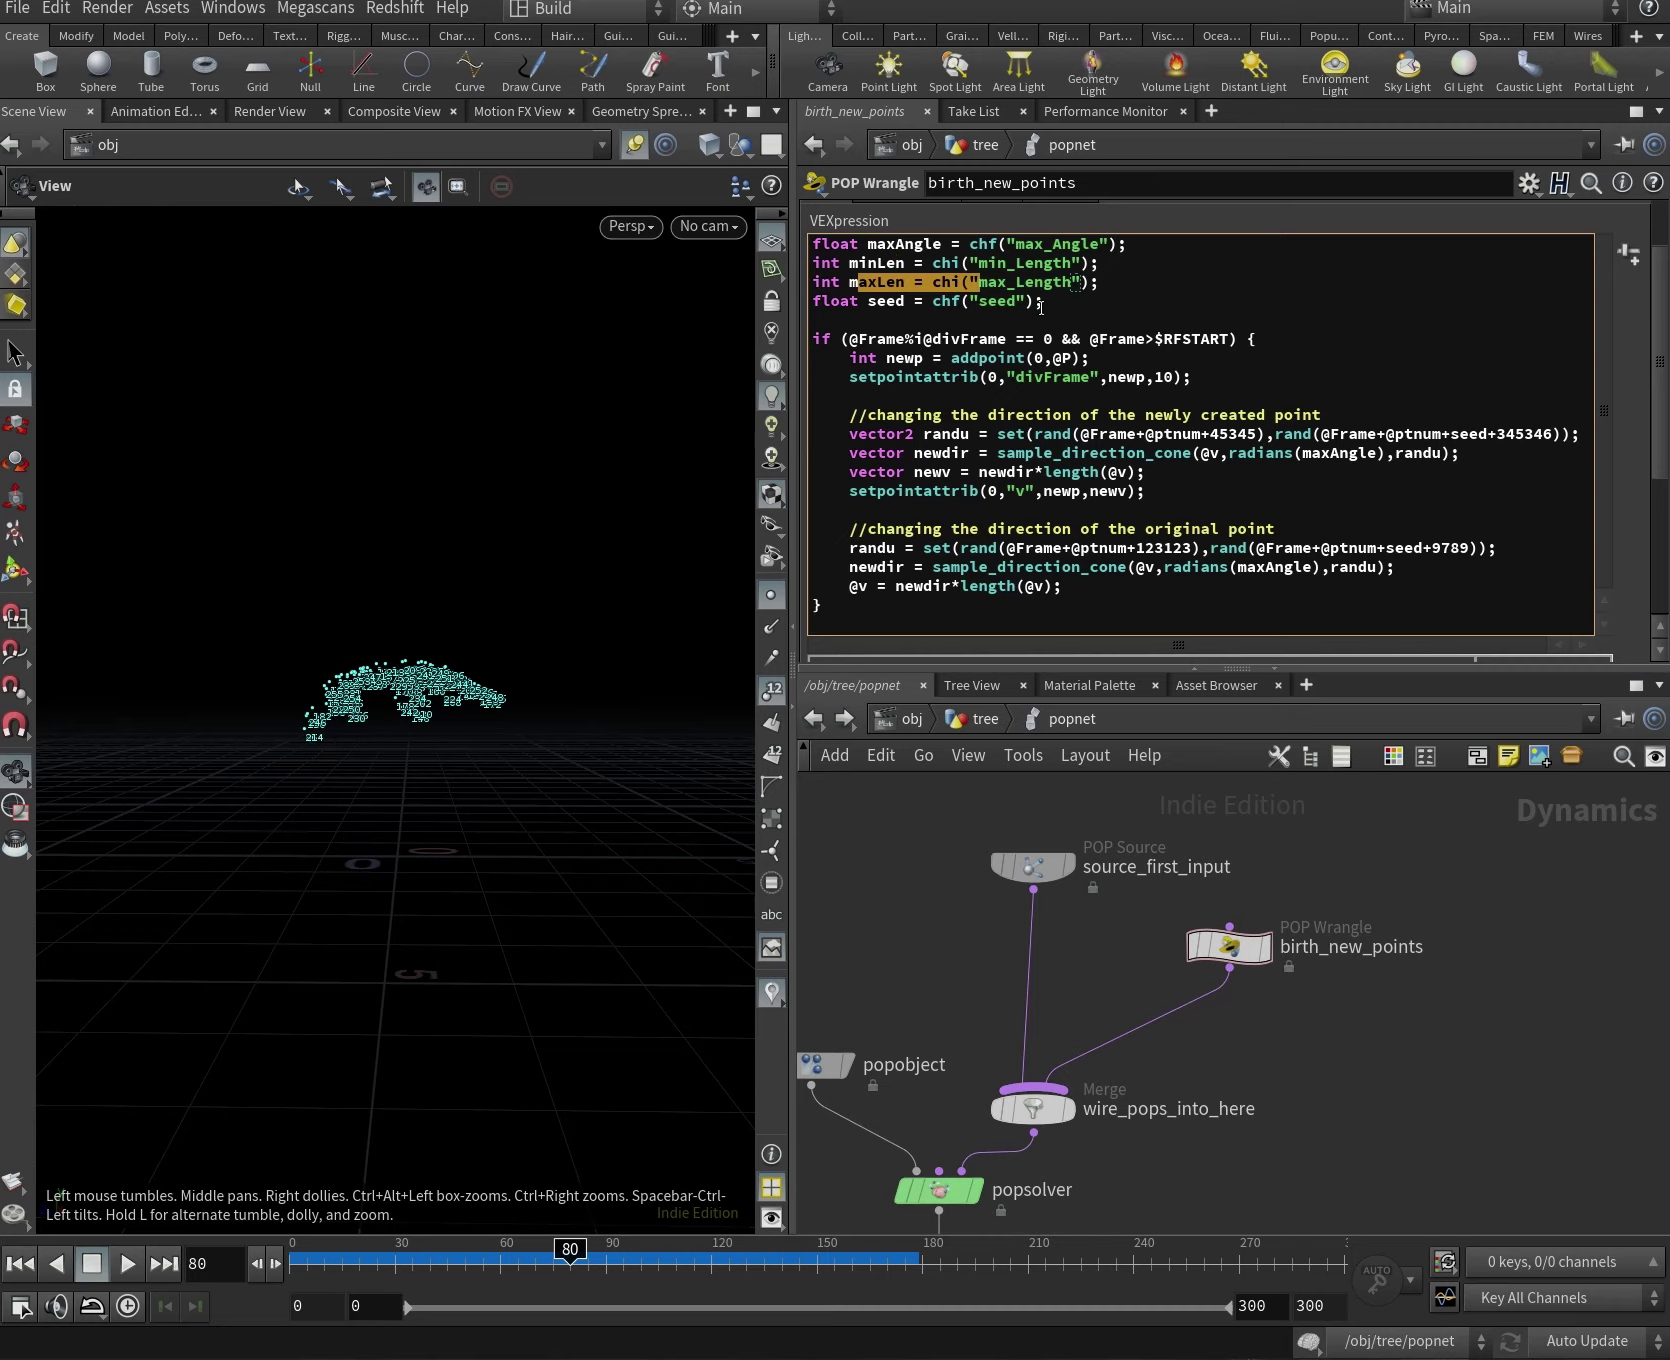
Circle and undo the red and blue branches in the cone sketch, then hide it.
key(alt+Tab)
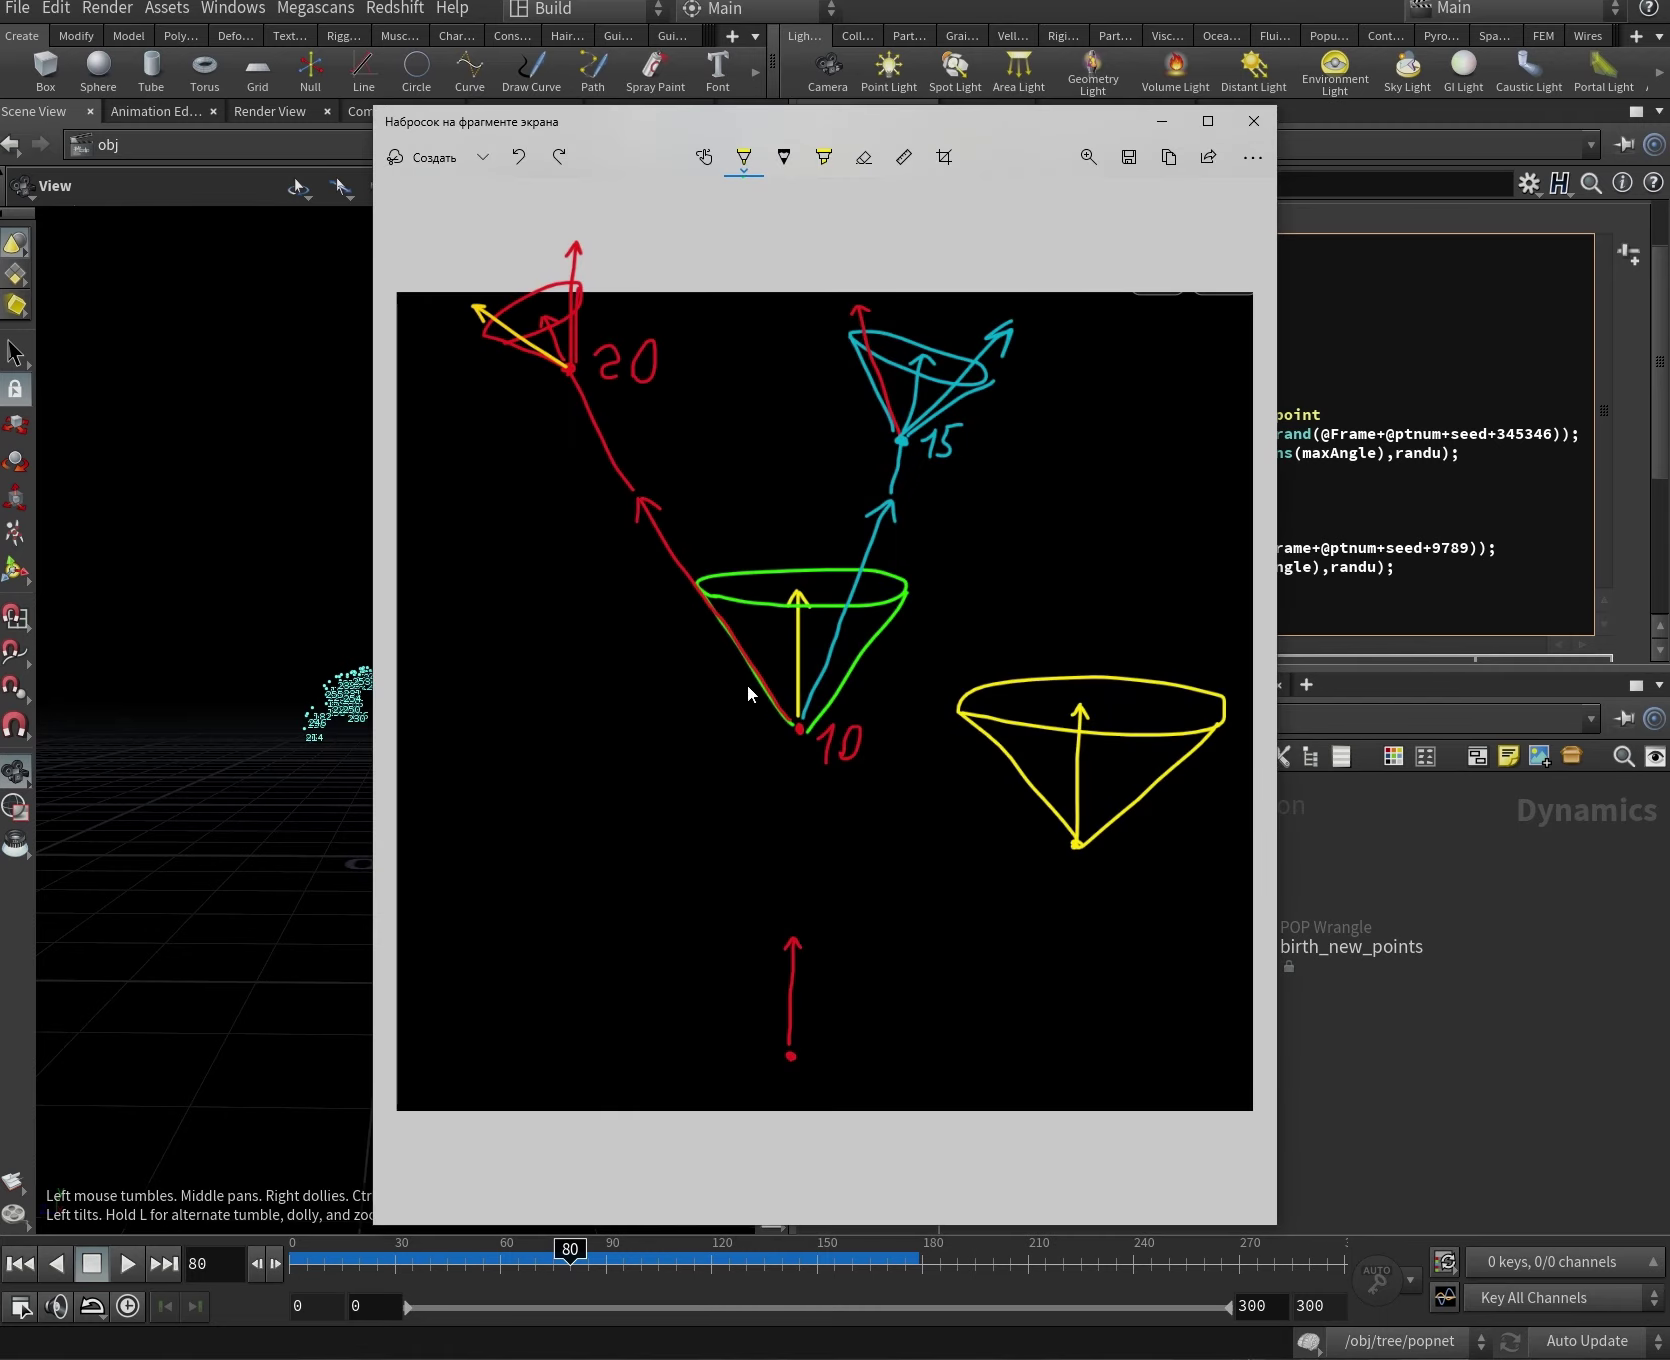
mouse_move(586, 376)
mouse_down()
mouse_move(692, 457)
mouse_move(592, 348)
mouse_up()
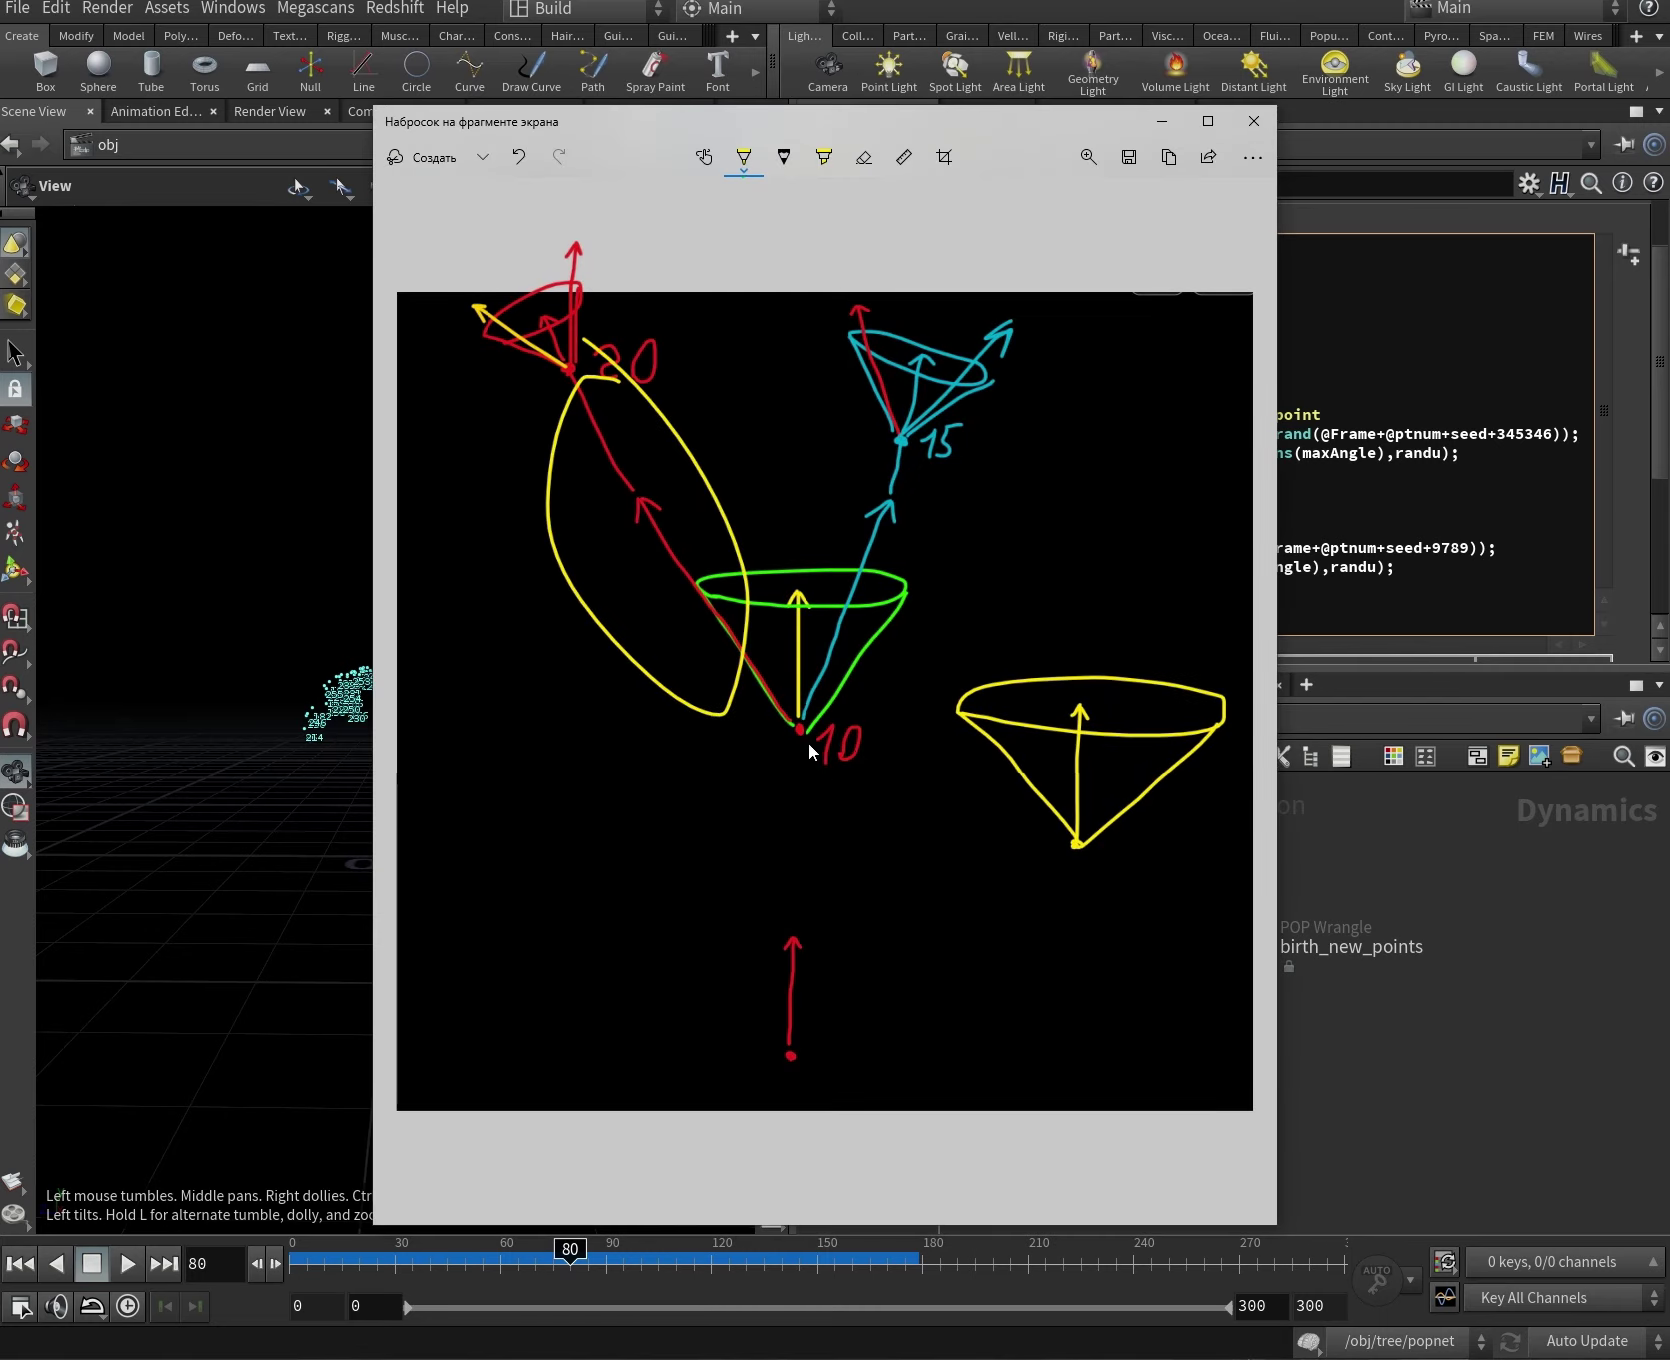
mouse_move(808, 742)
mouse_down()
mouse_move(818, 569)
mouse_move(937, 477)
mouse_move(815, 725)
mouse_up()
key(ctrl+z)
key(ctrl+z)
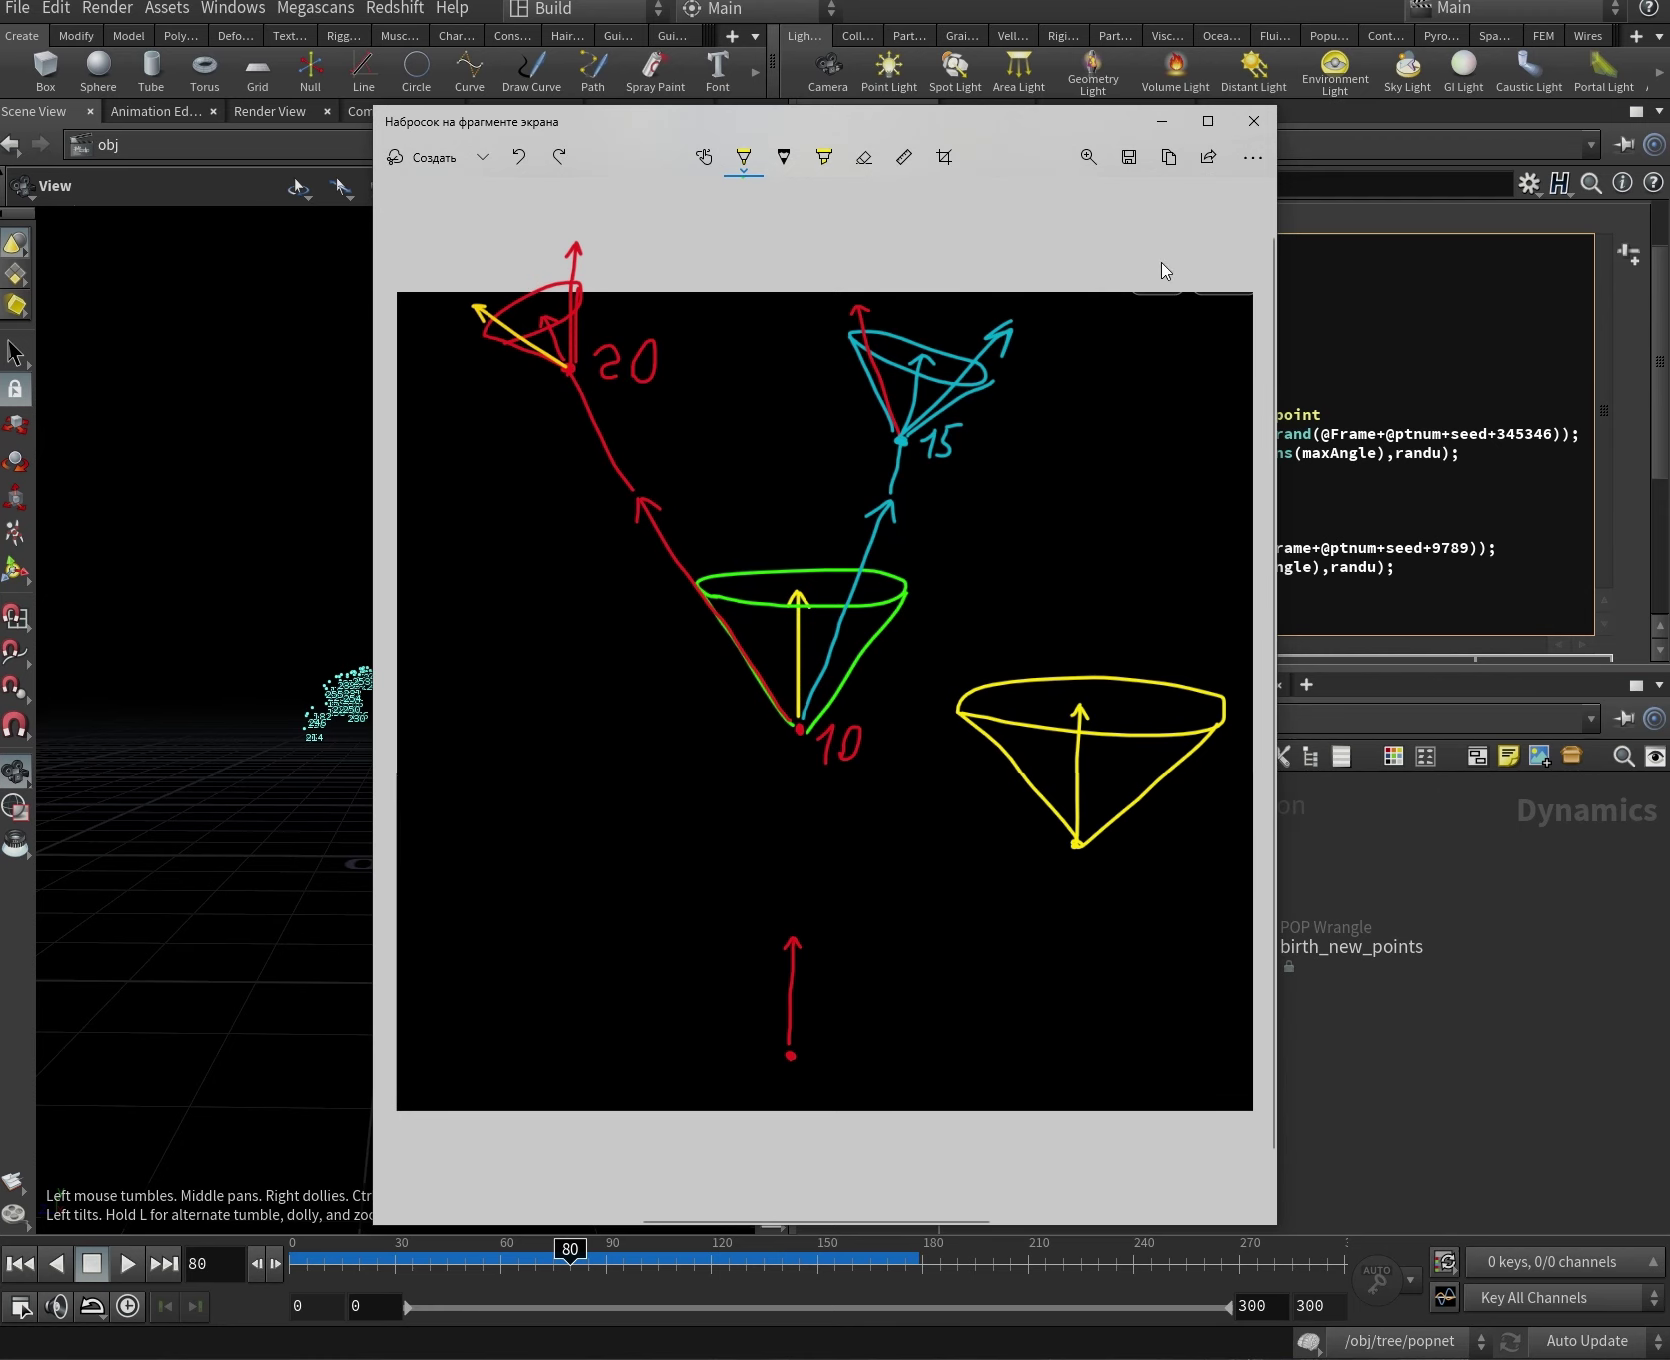
click(1161, 121)
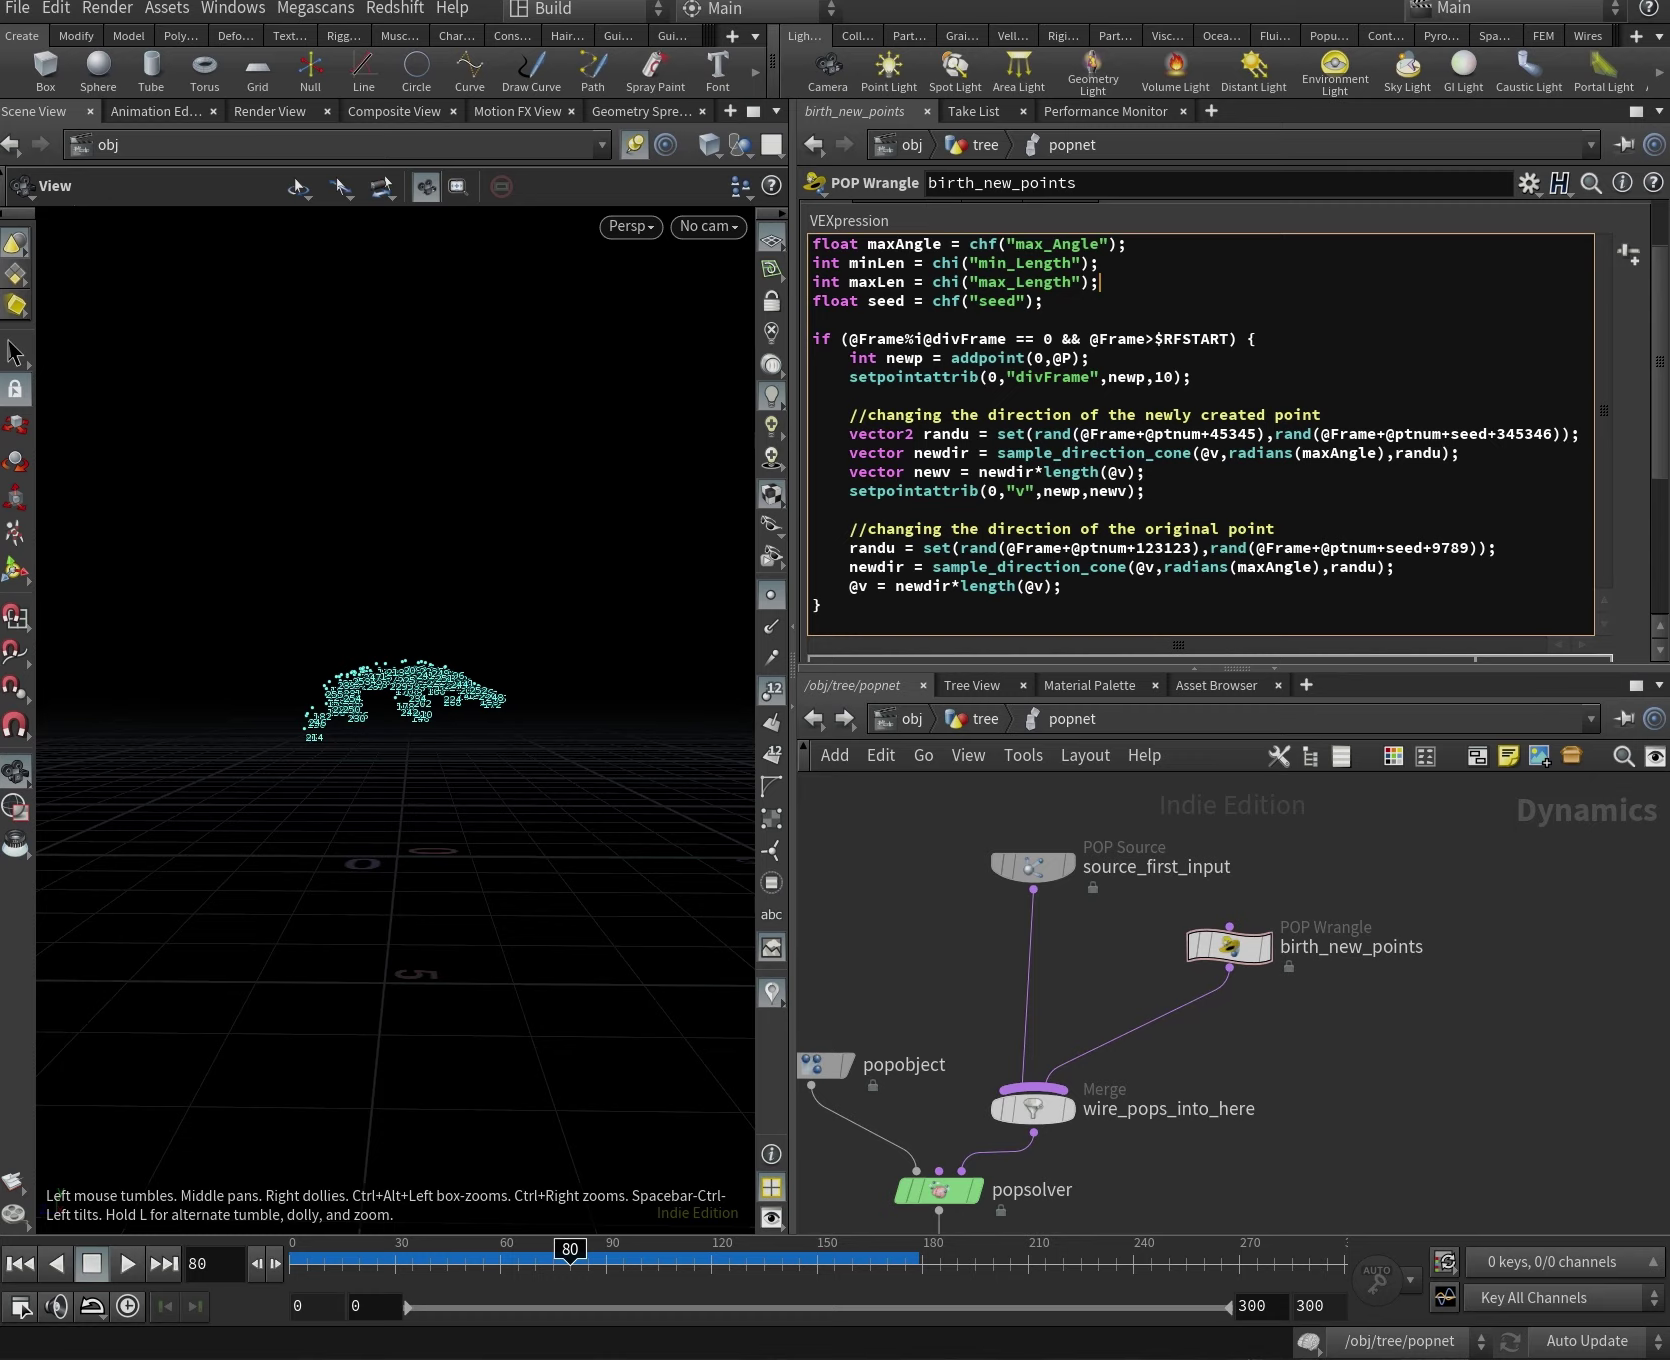
click(1111, 590)
key(Return)
key(Return)
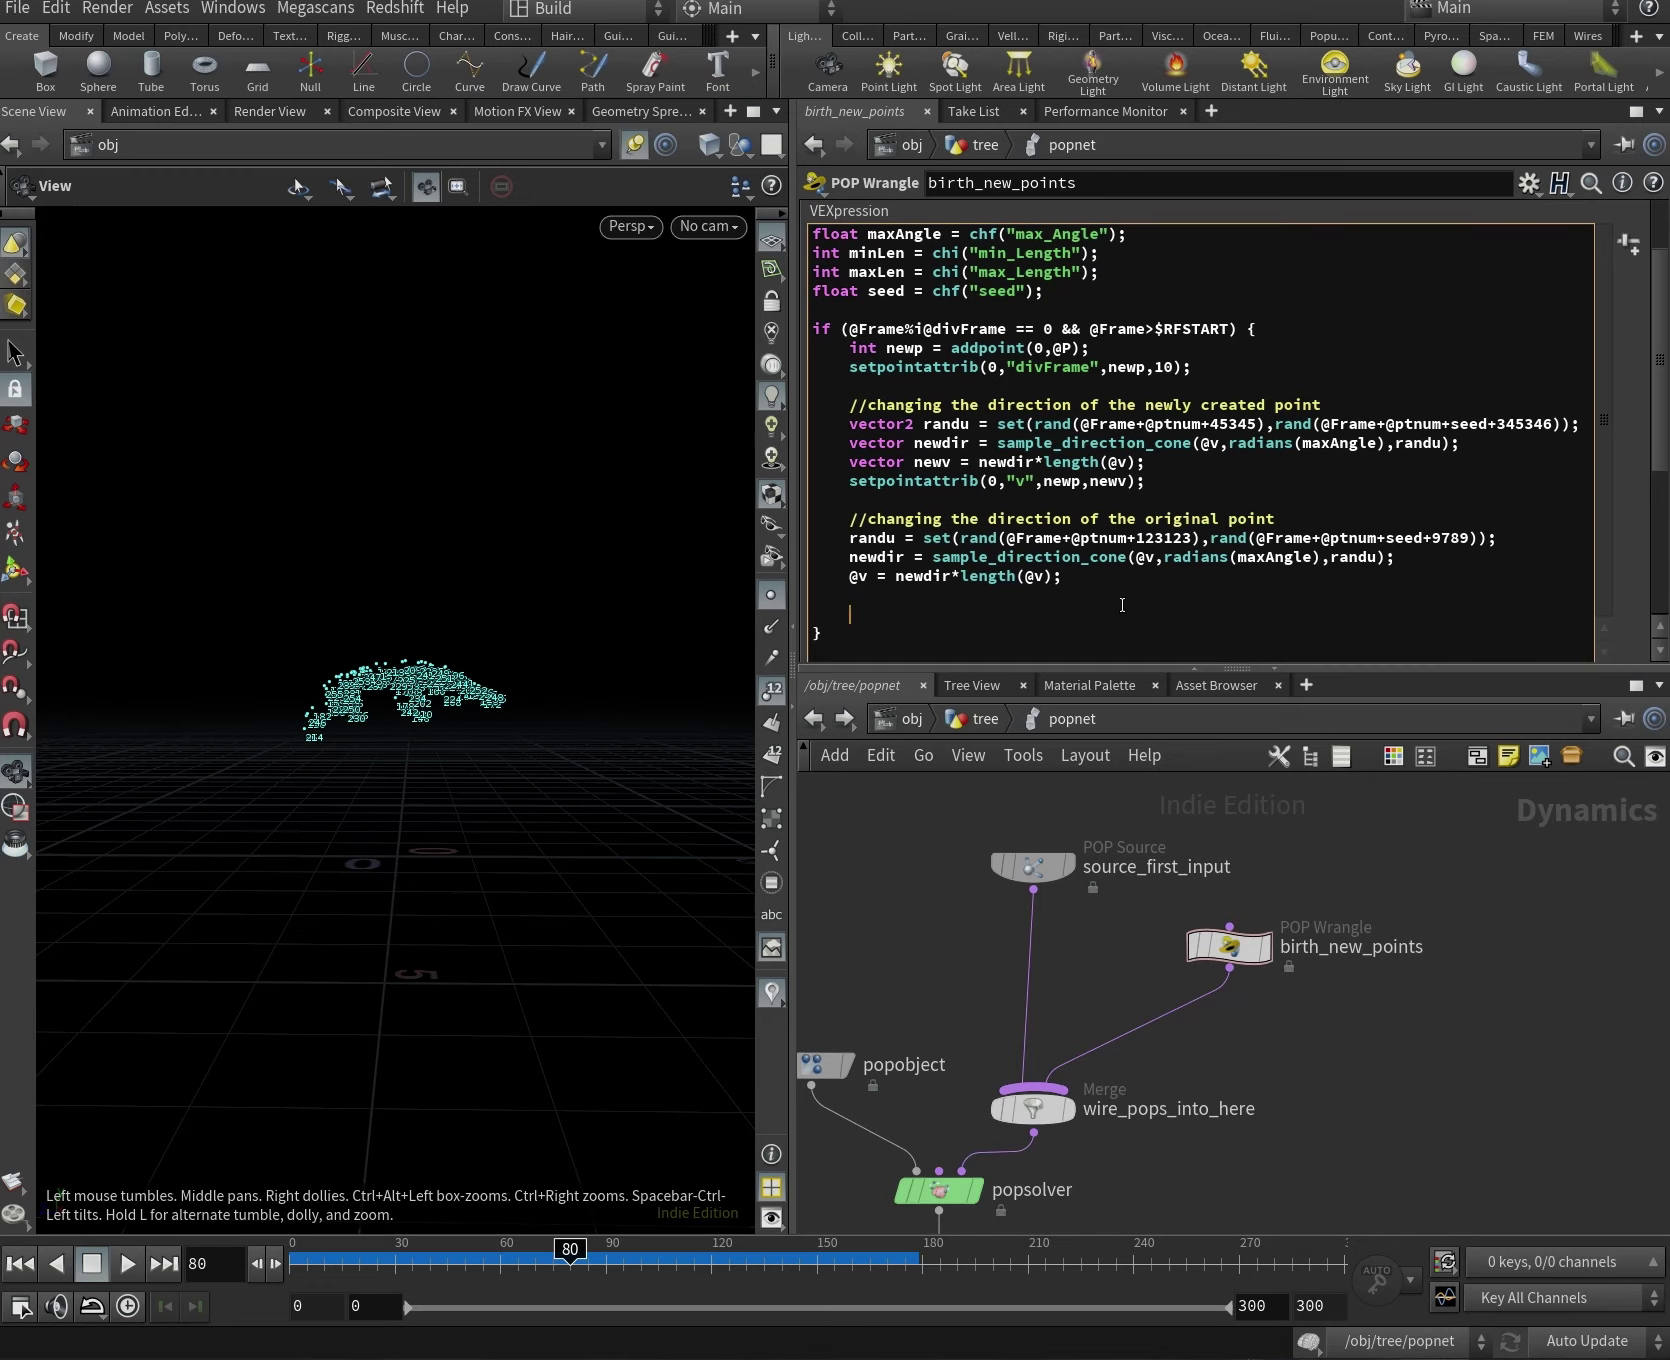
text(i)
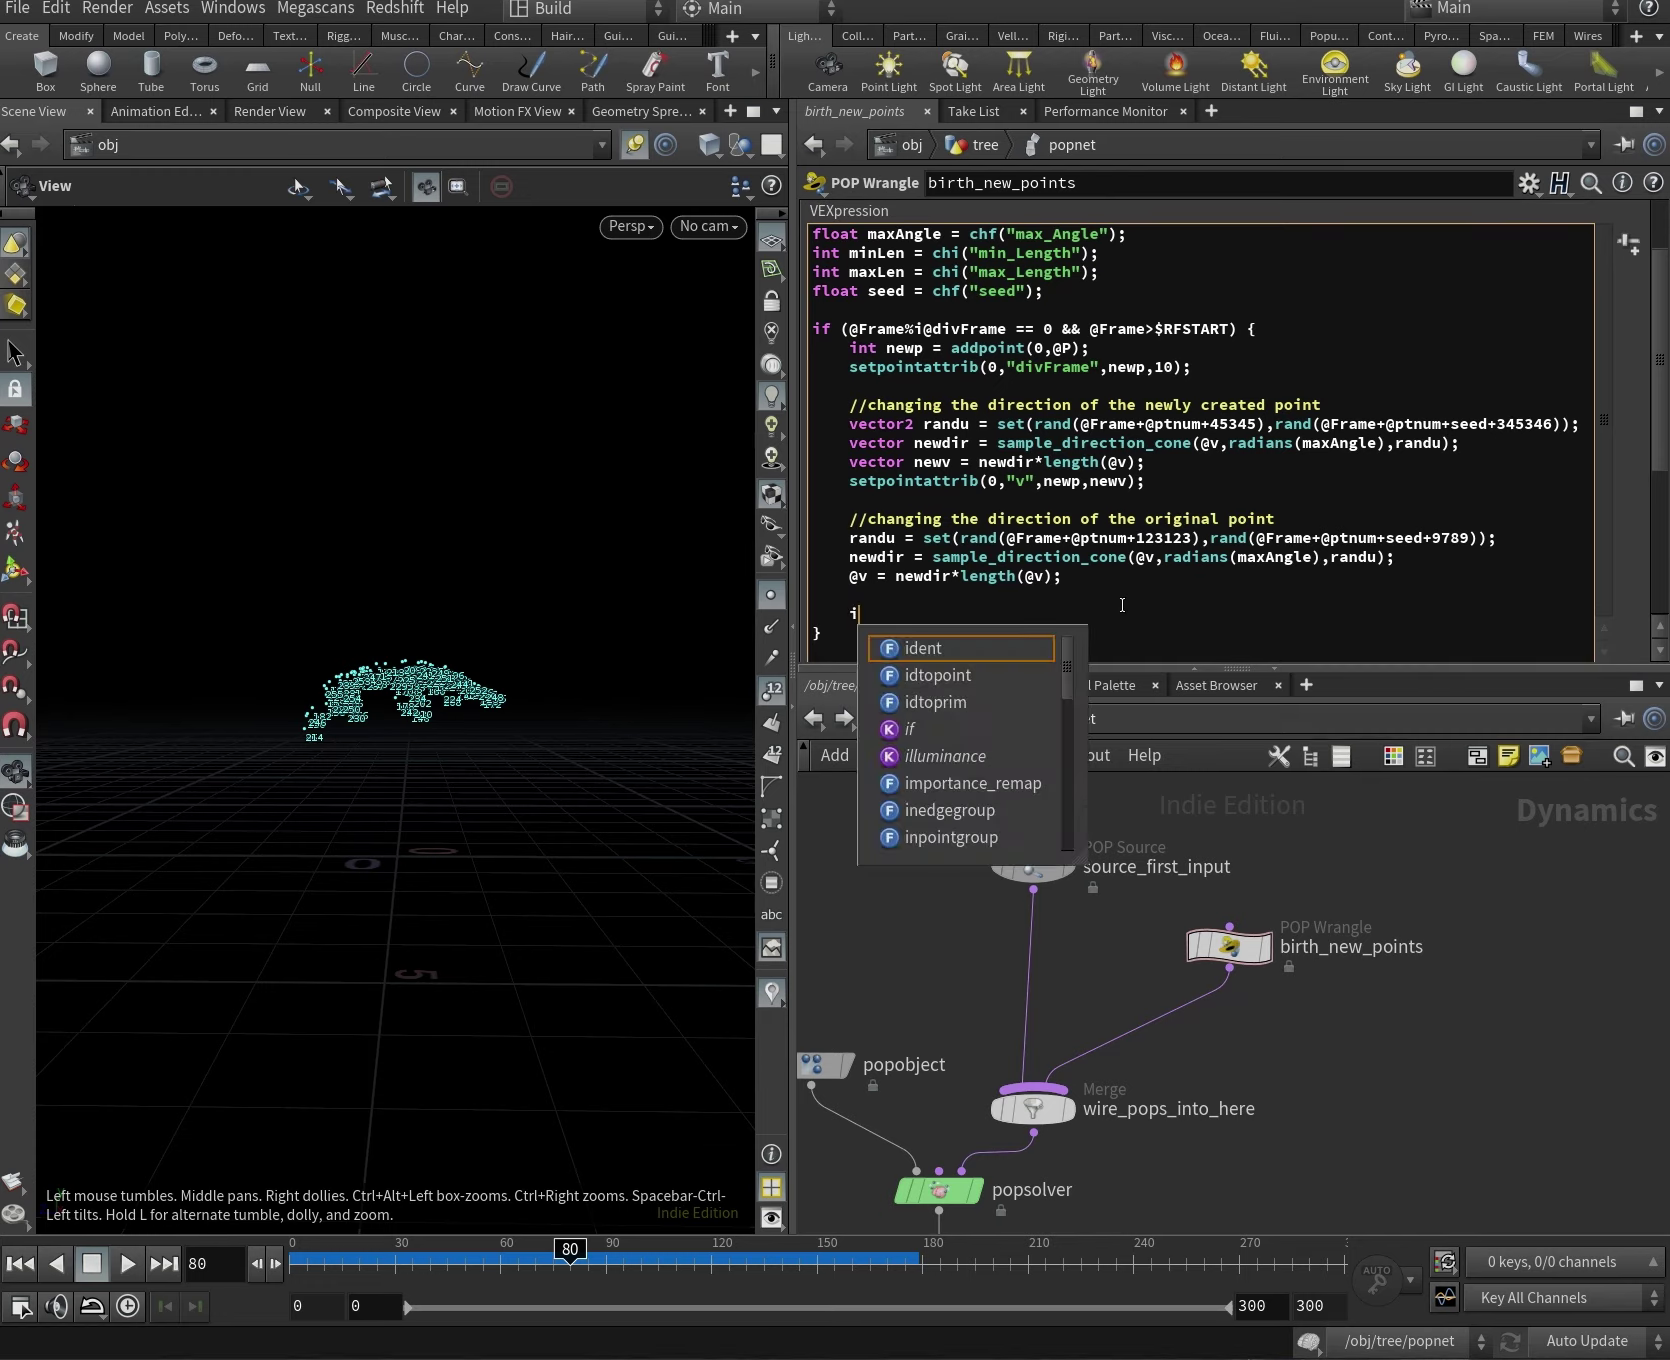
text(n)
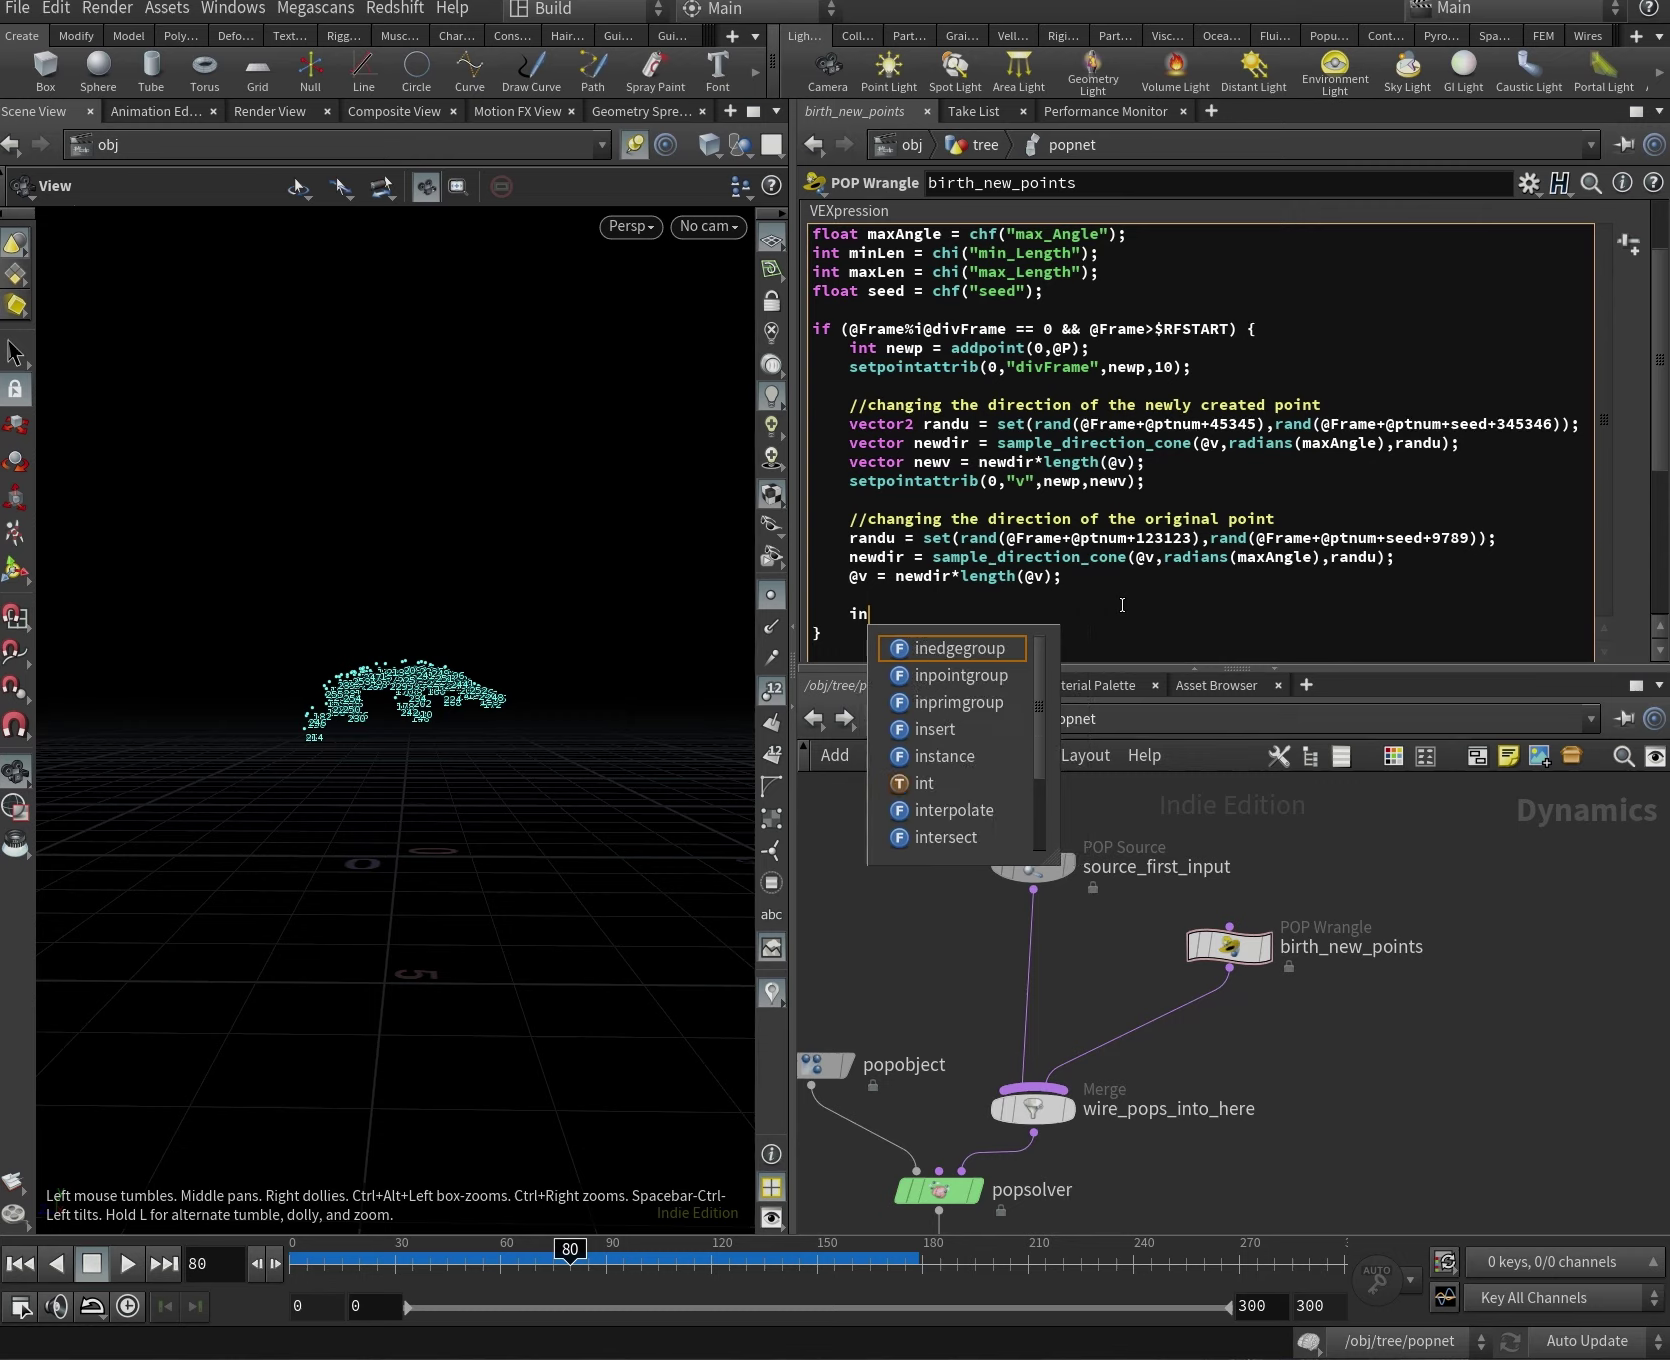
text(t newDivFrame)
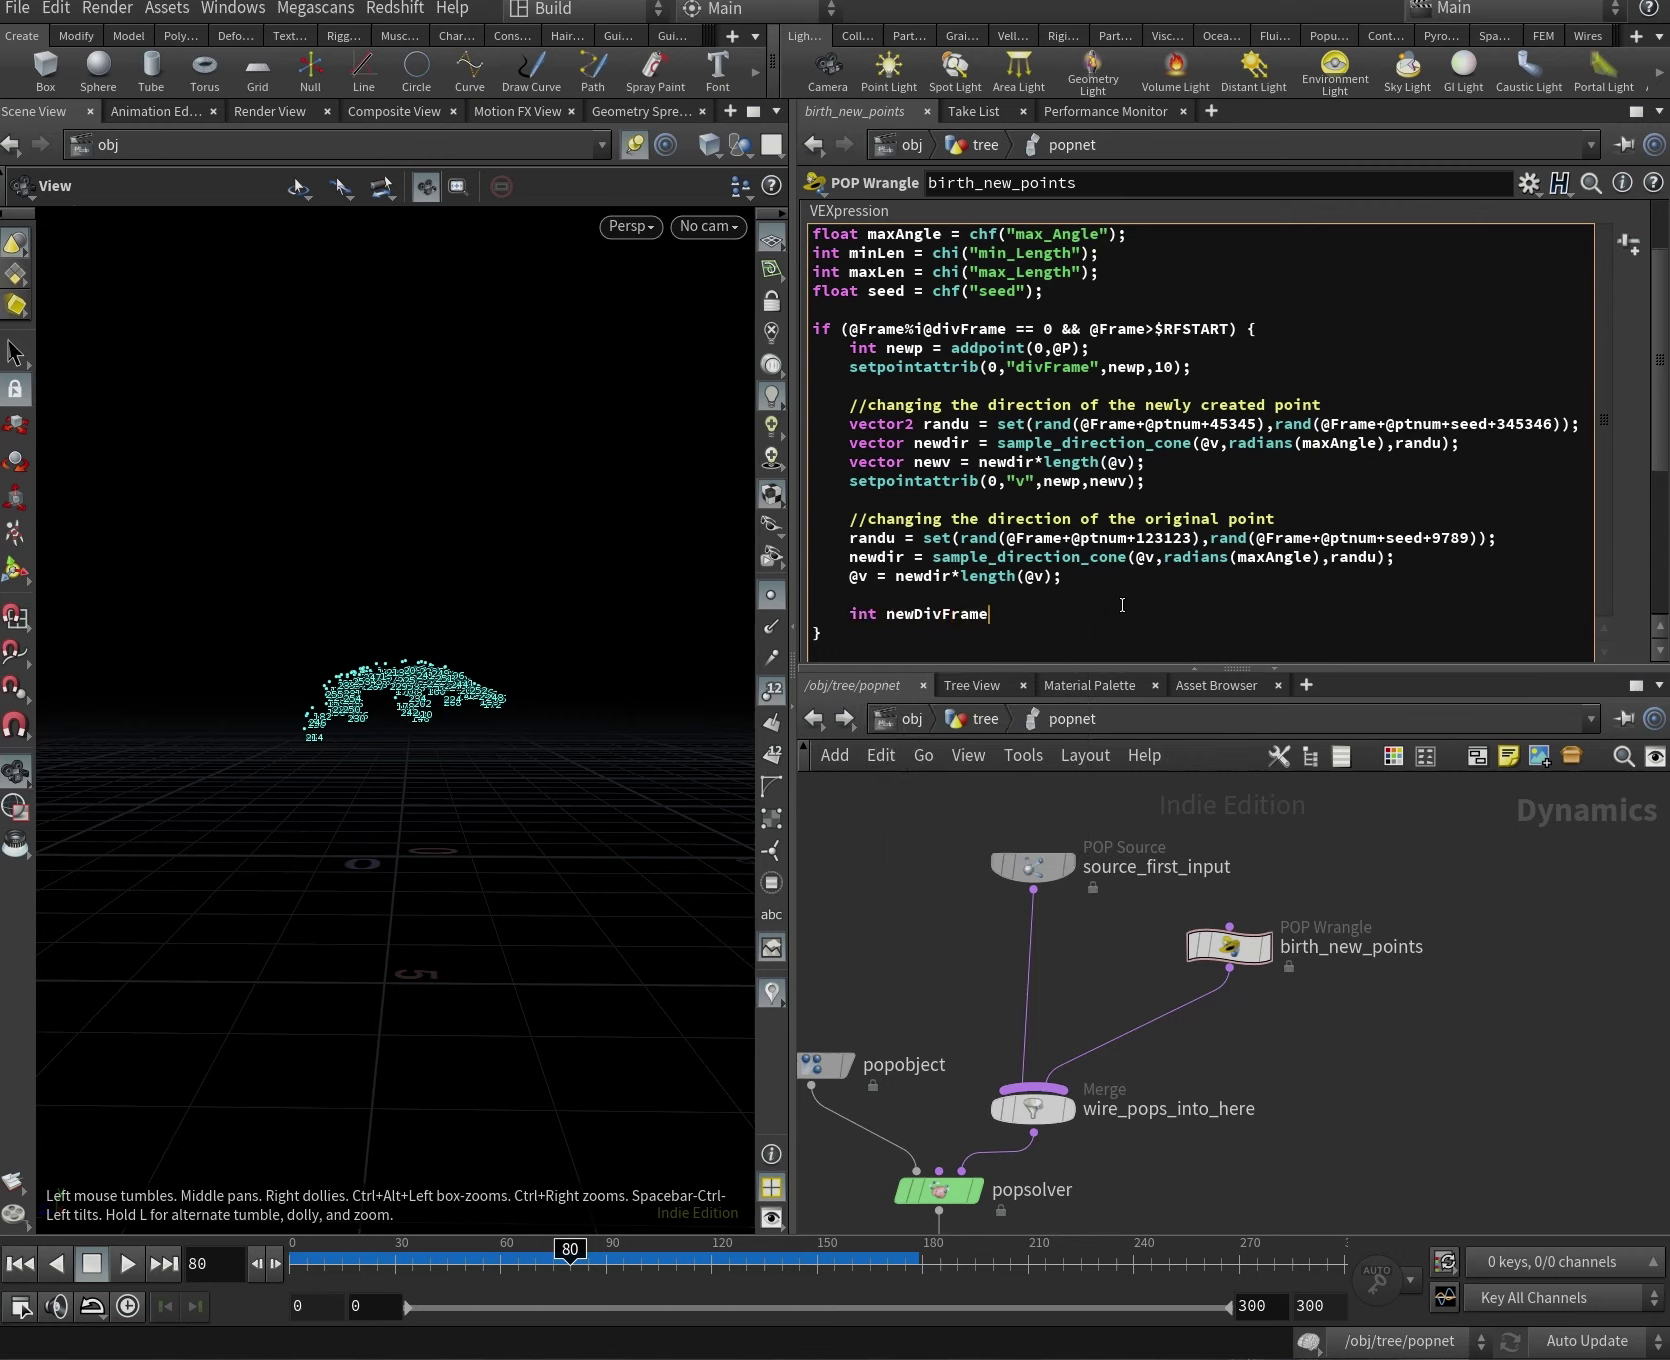
text( = rand)
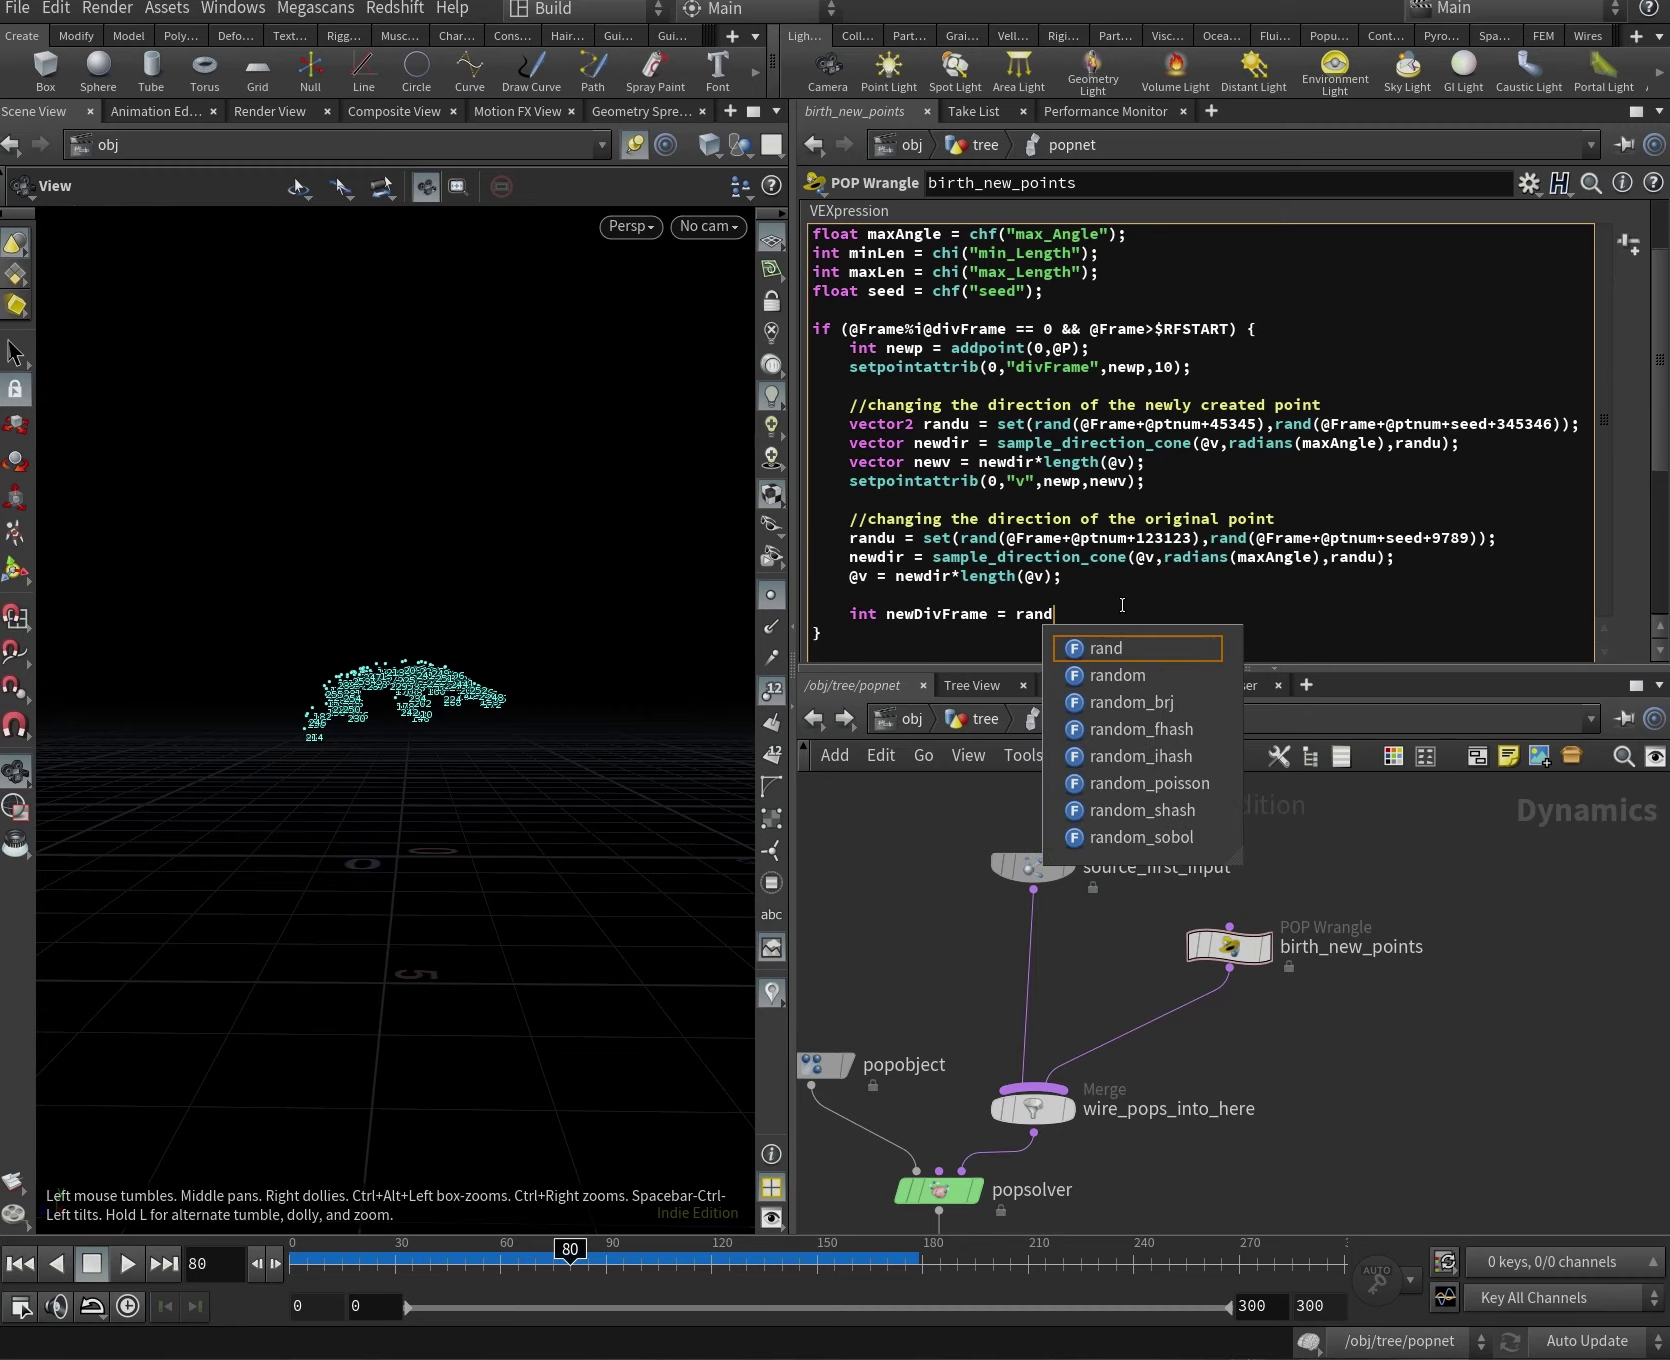
text((@p)
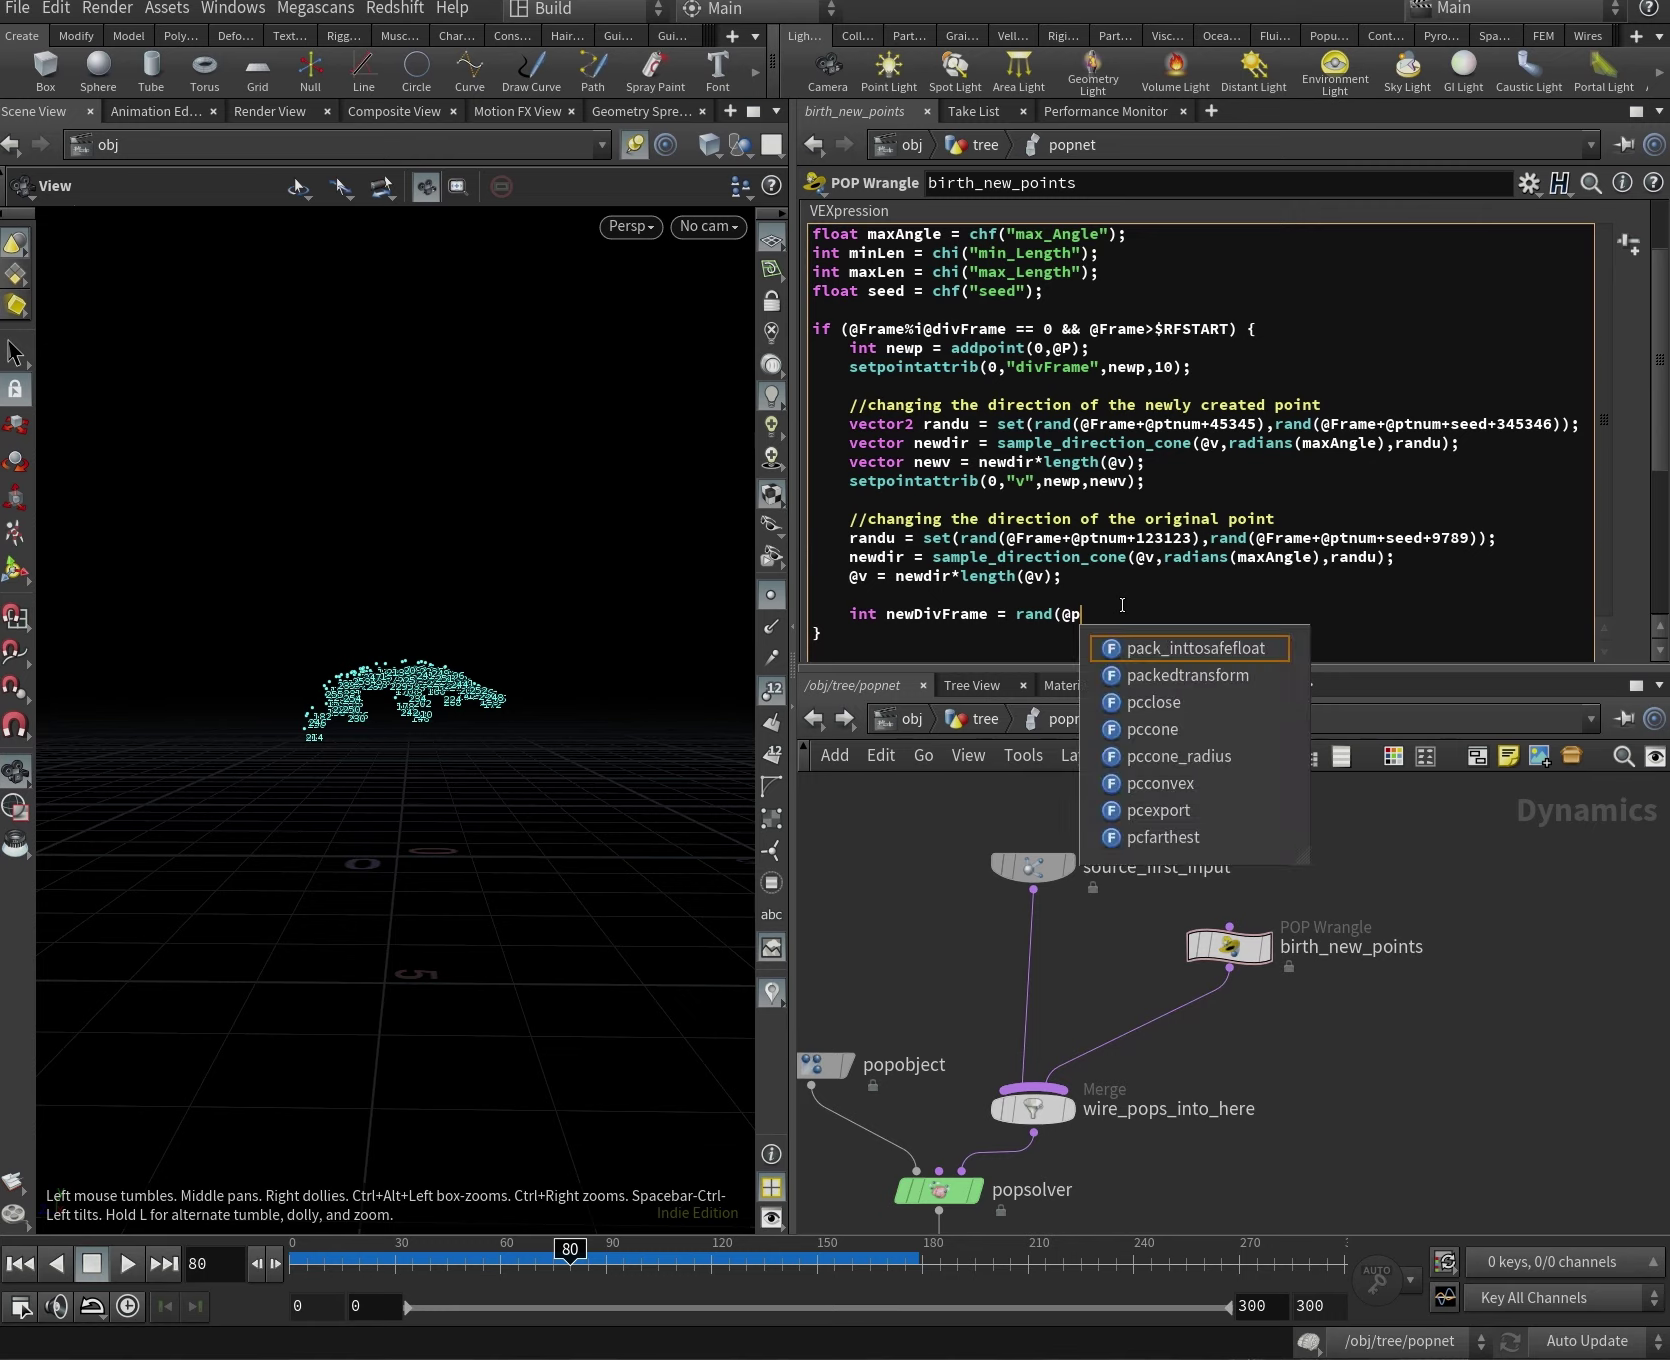
text(tnum+seed+)
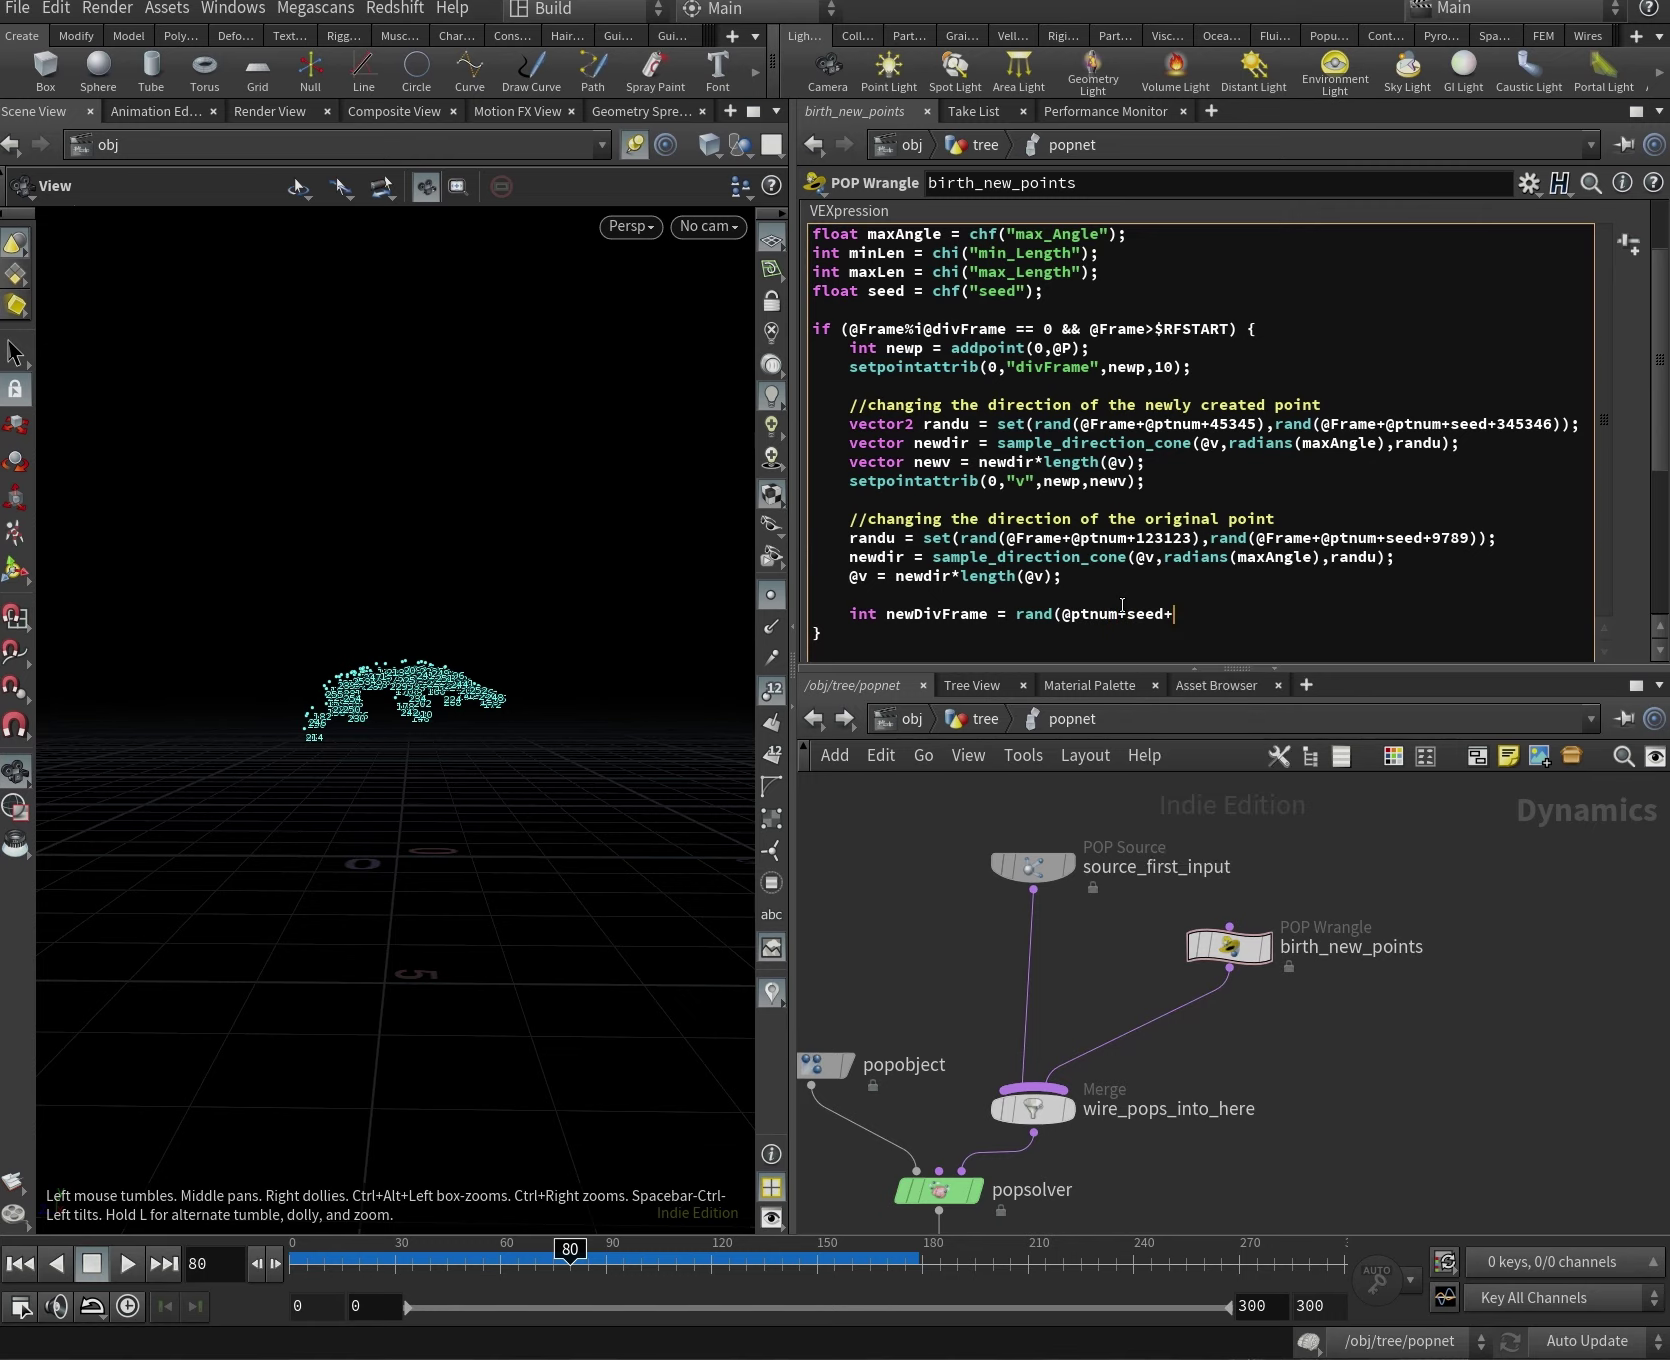
text(943265))
Wrap the rand call in fit01 with minLen and maxLen.
drag(1016, 614, 1271, 630)
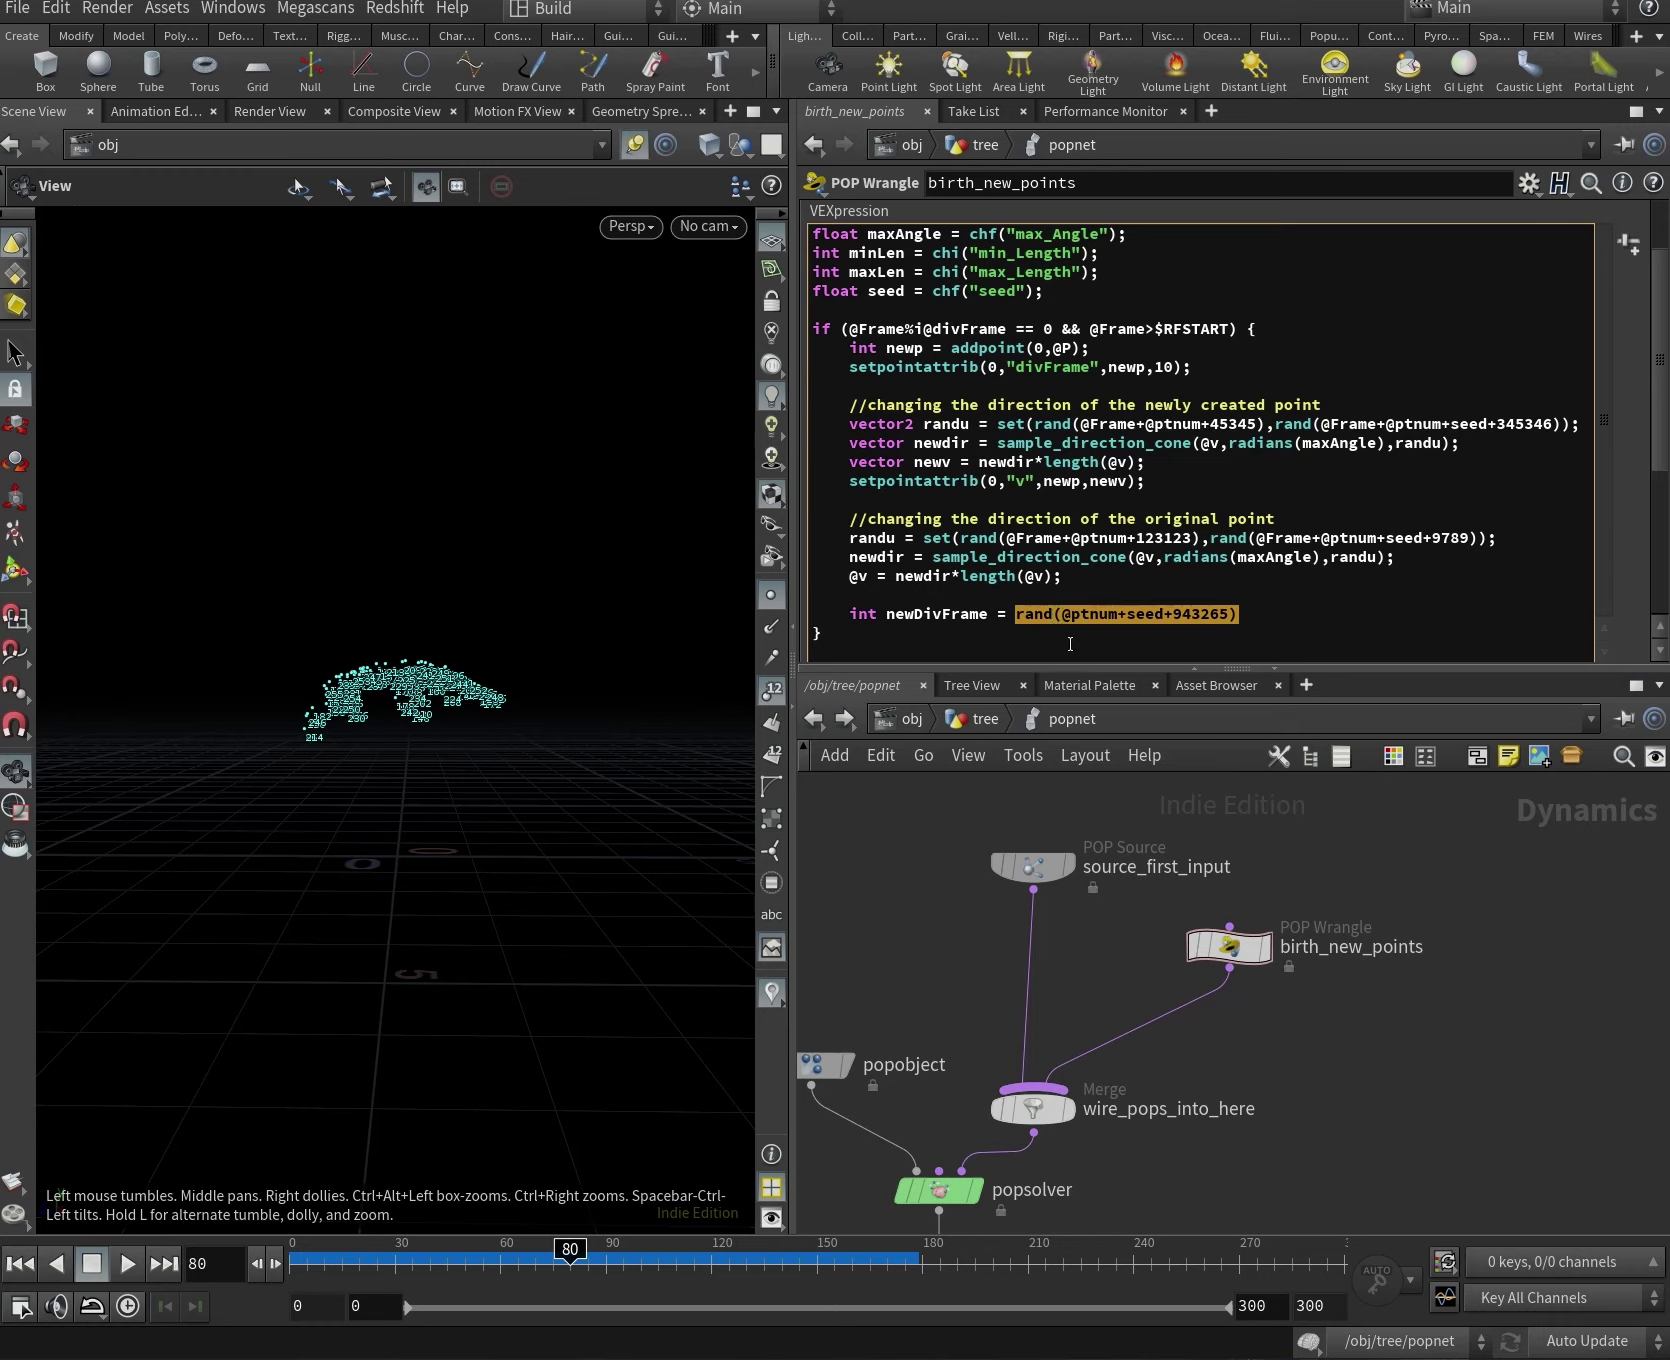
key(Left)
text(fit01()
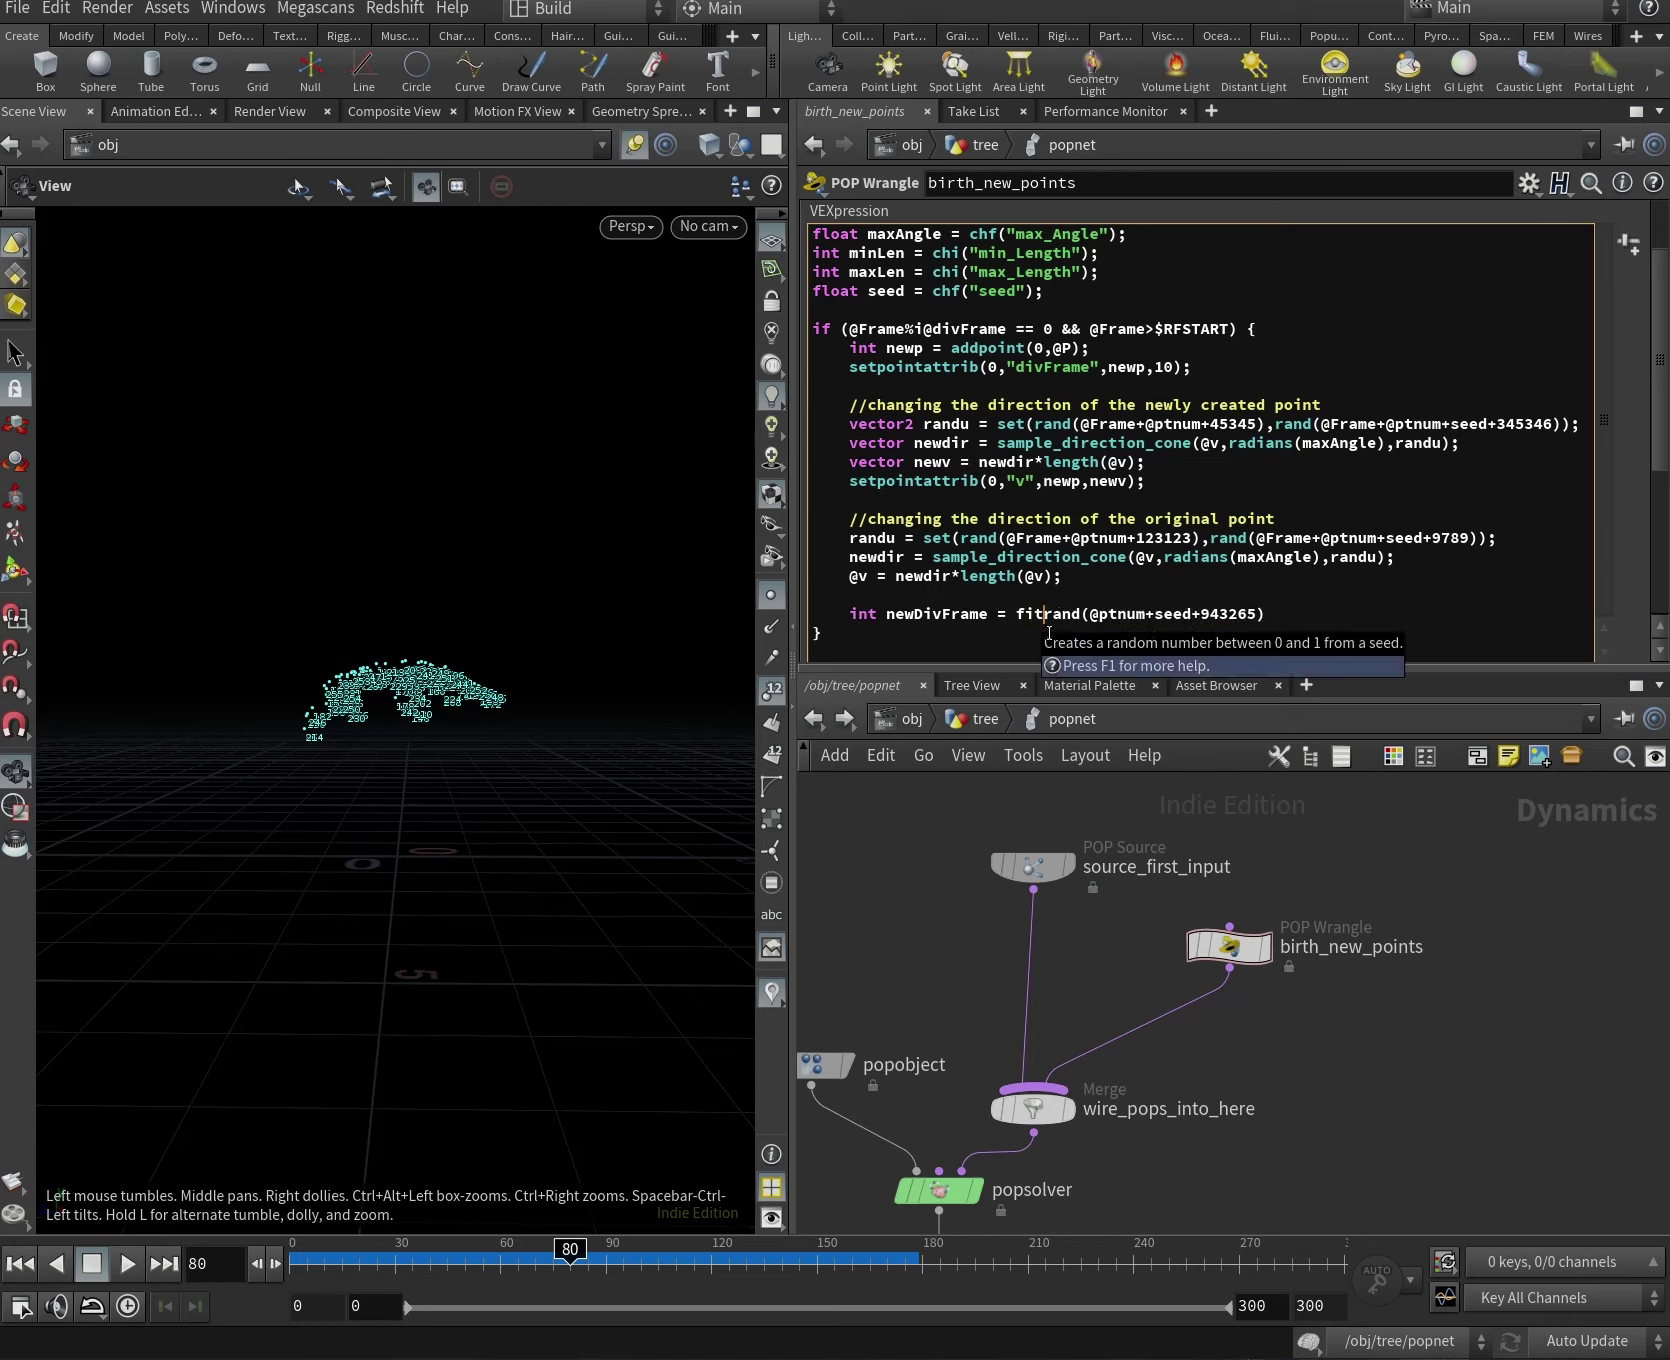
key(End)
text(,minLen)
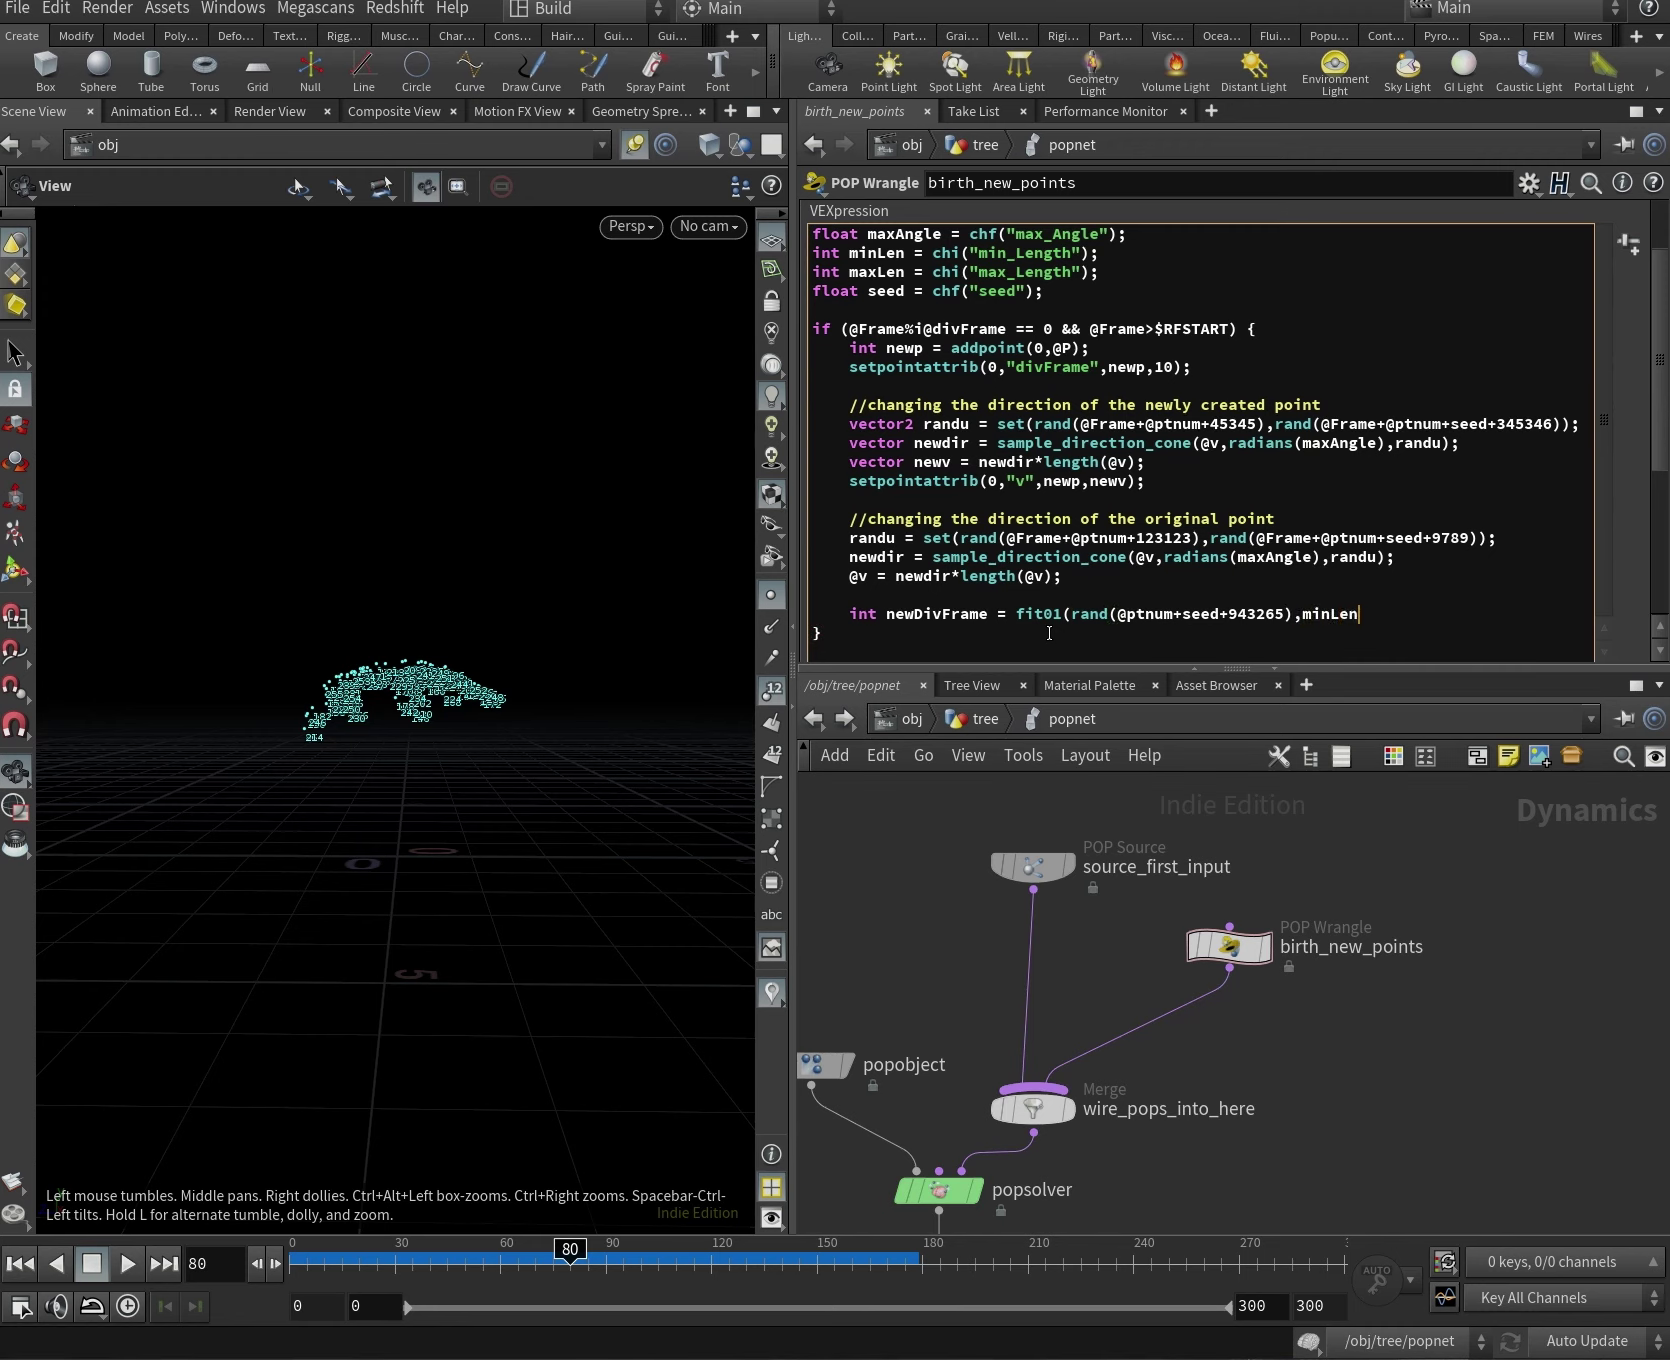
text(,maxLen);)
Wrap fit01 in floor() and save Tree_tutor1.hiplc.
click(1037, 630)
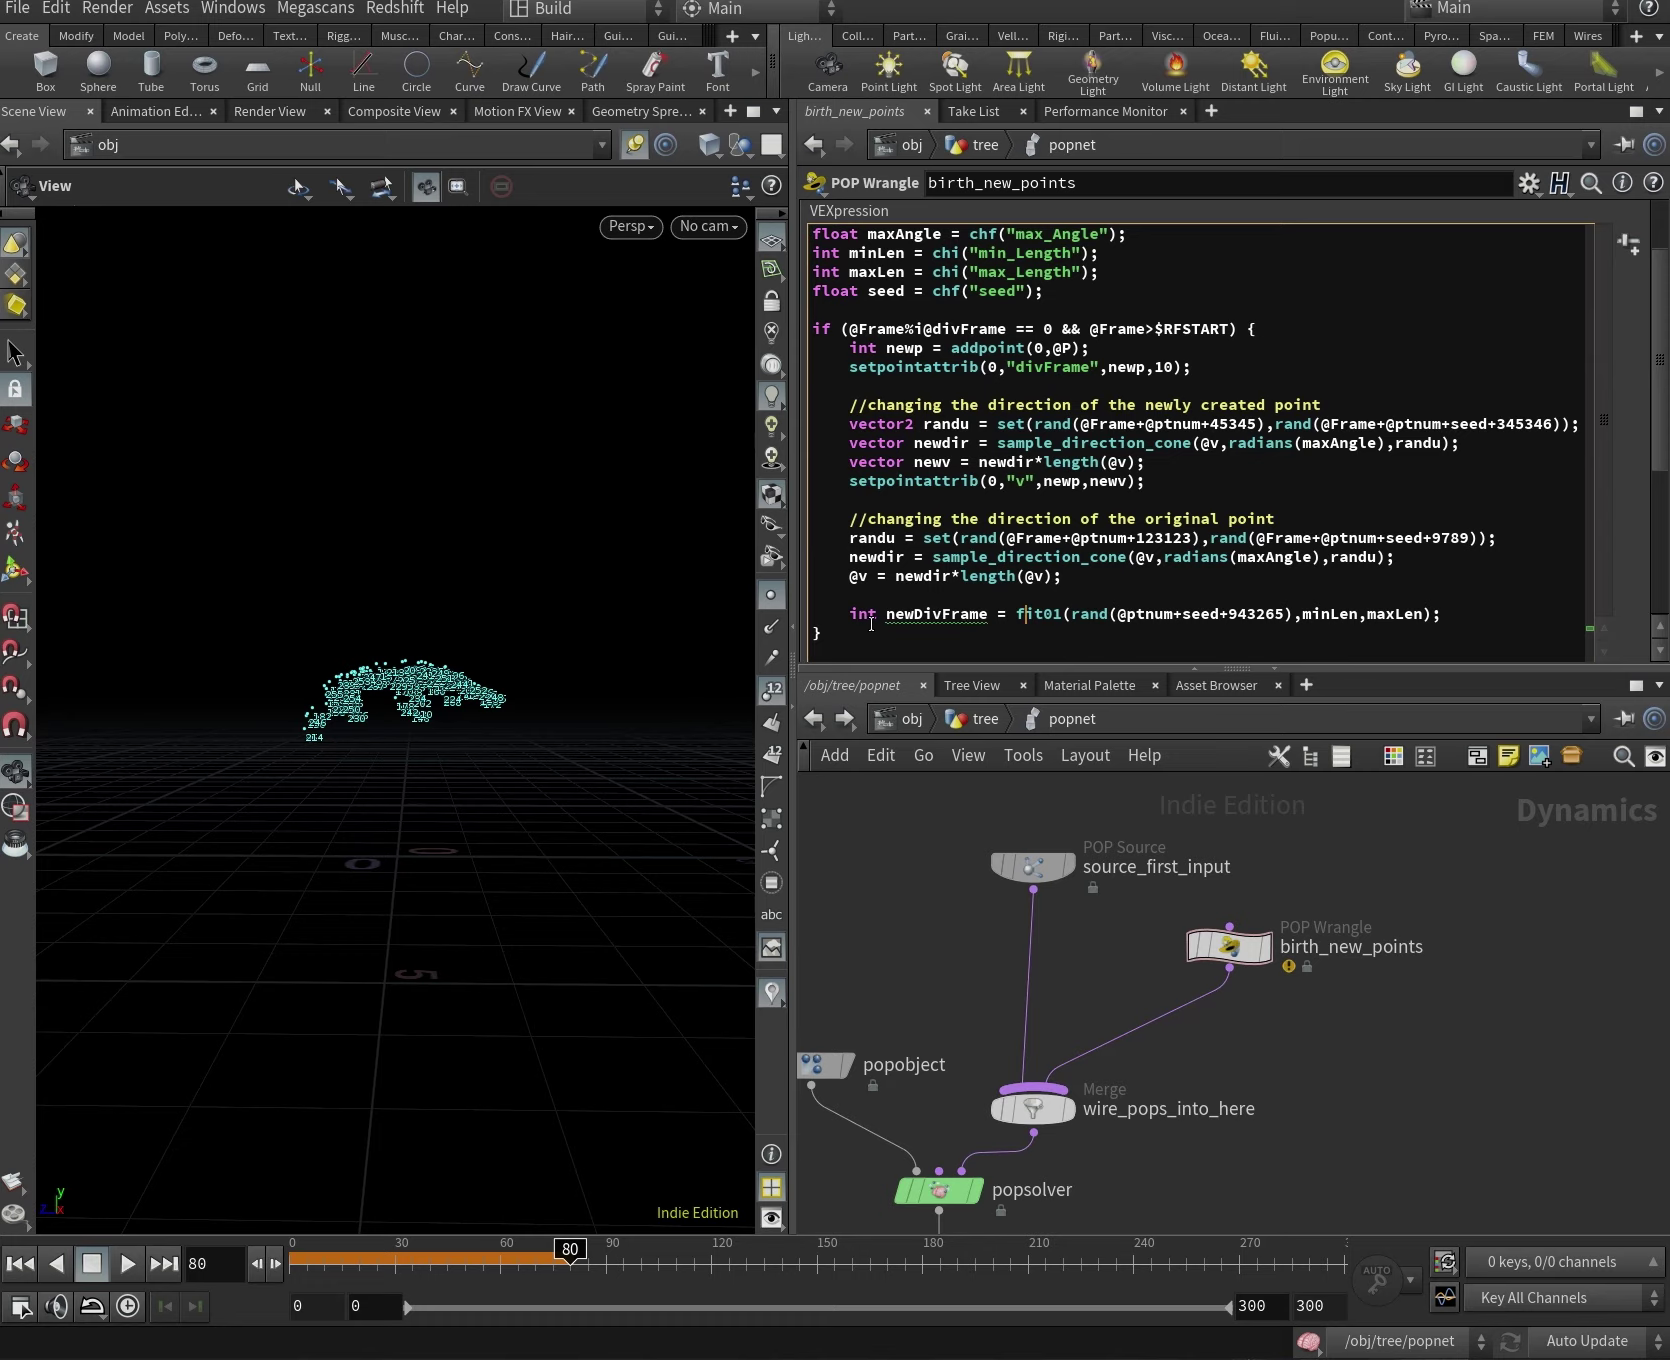
text(floor()
key(End)
key(Left)
text())
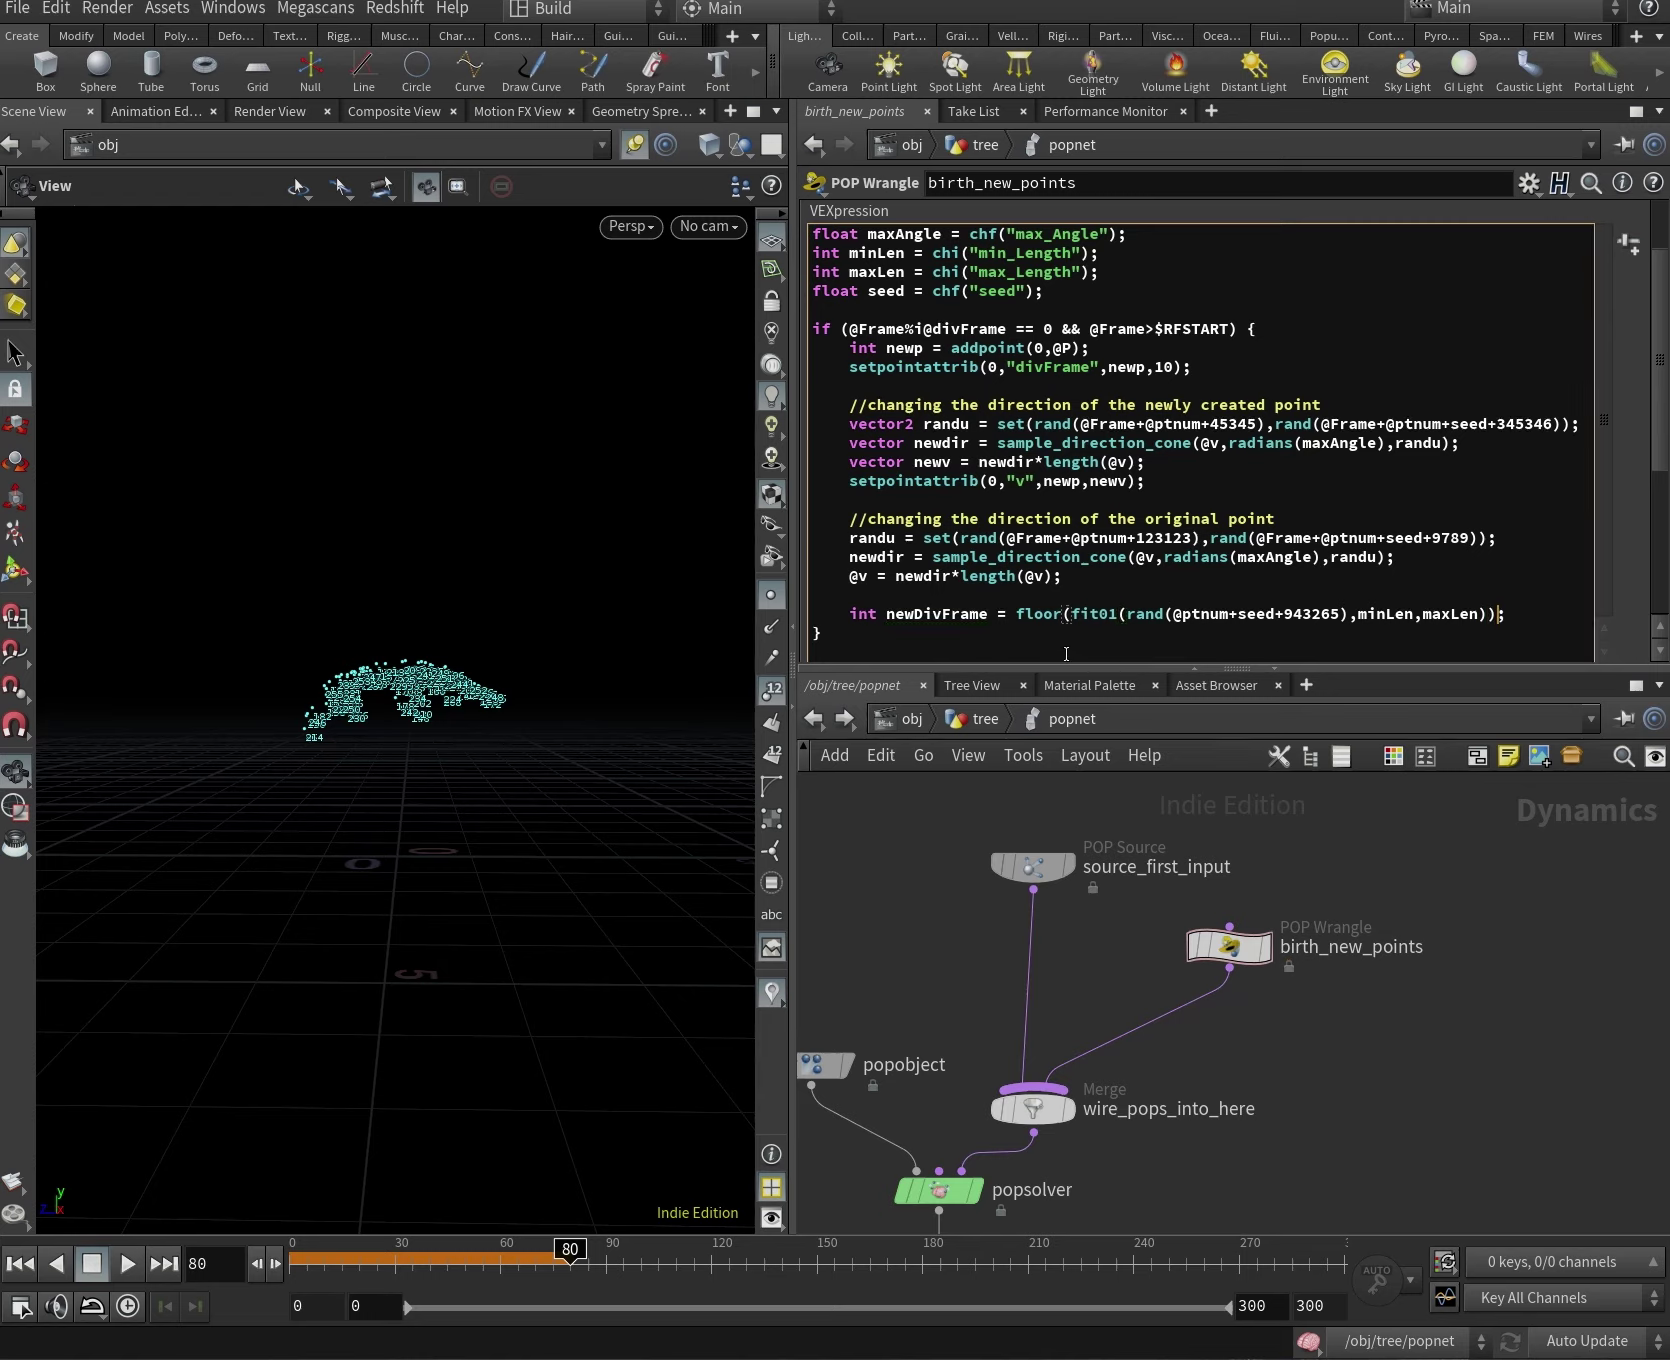
key(ctrl+s)
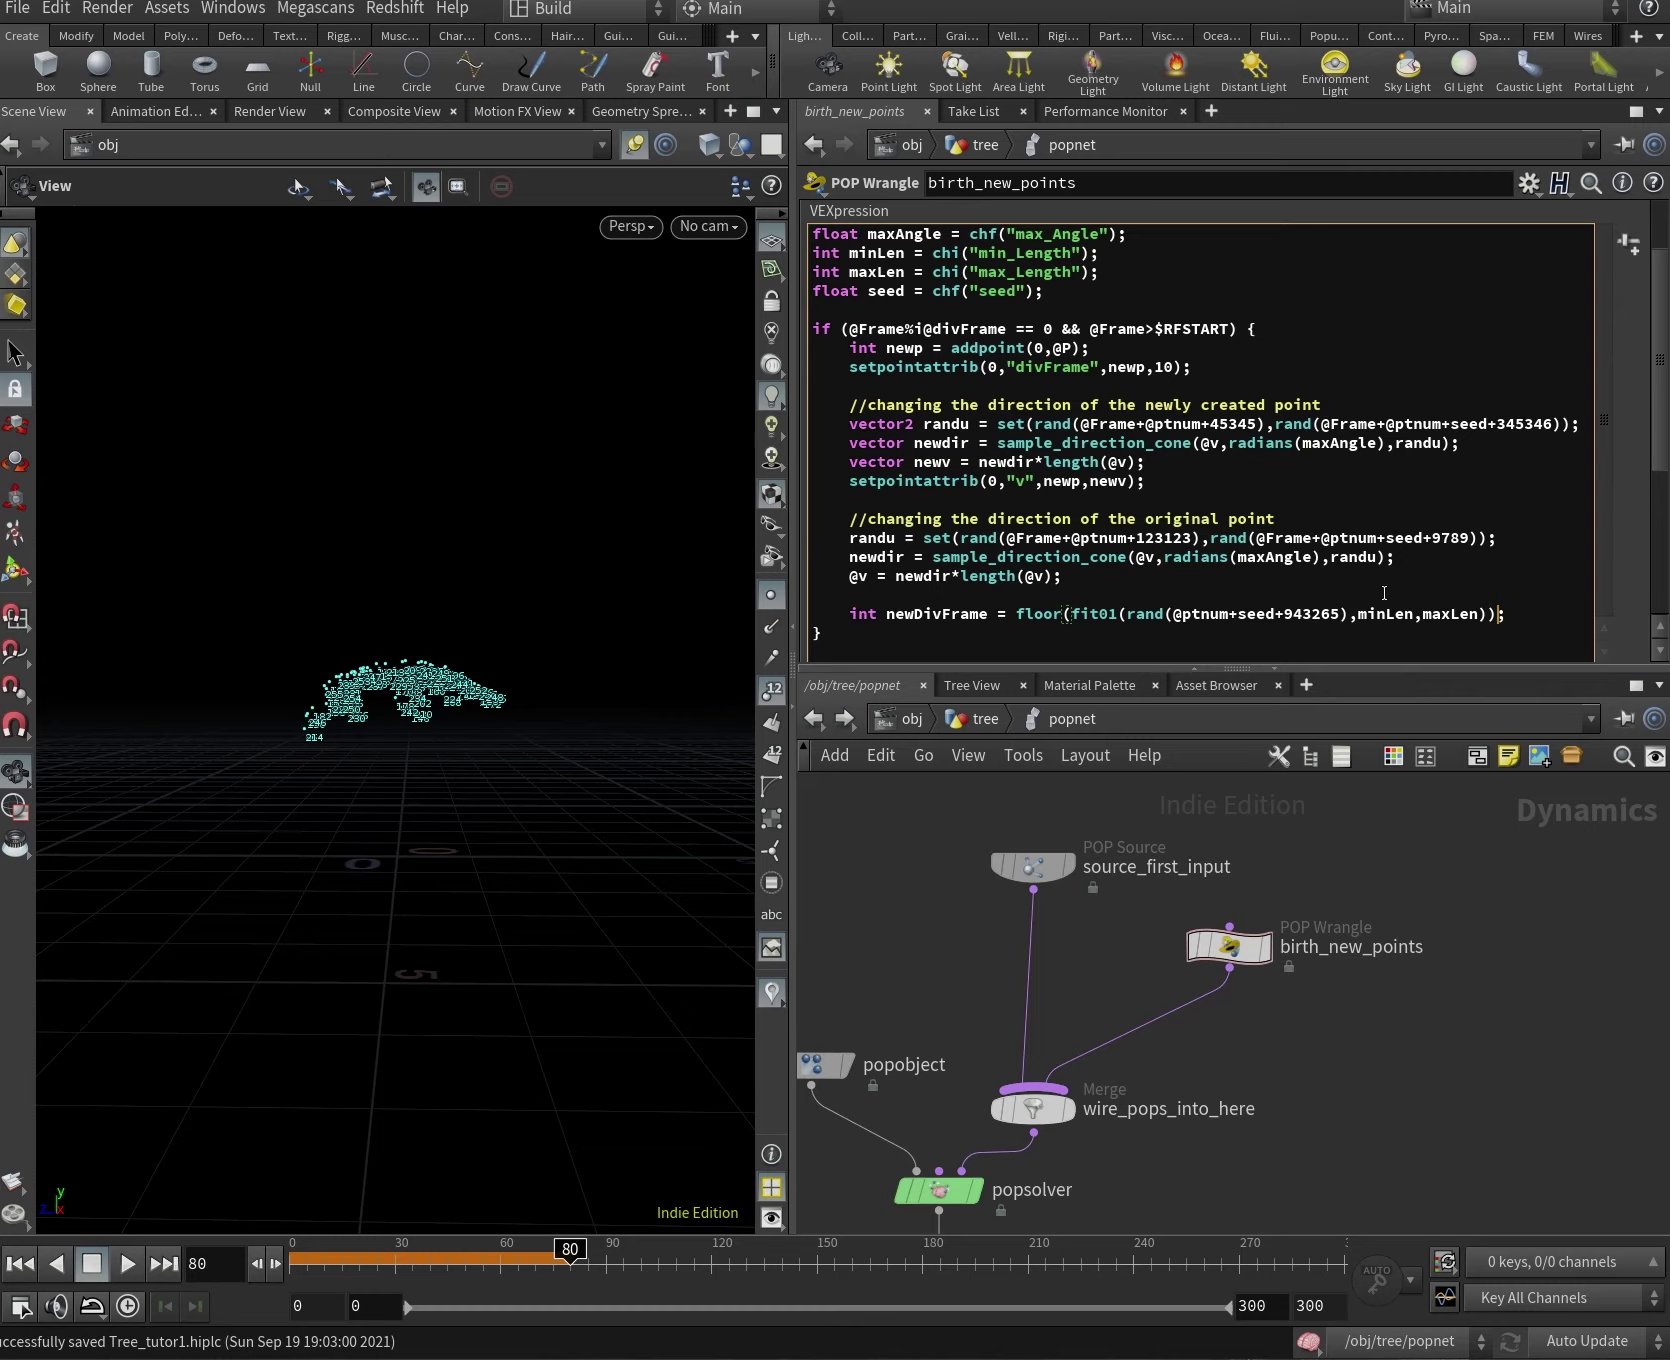
key(End)
Move the newDivFrame line above the setpointattrib line that sets the new point's velocity.
drag(850, 614, 1546, 624)
click(1546, 624)
drag(850, 614, 1525, 629)
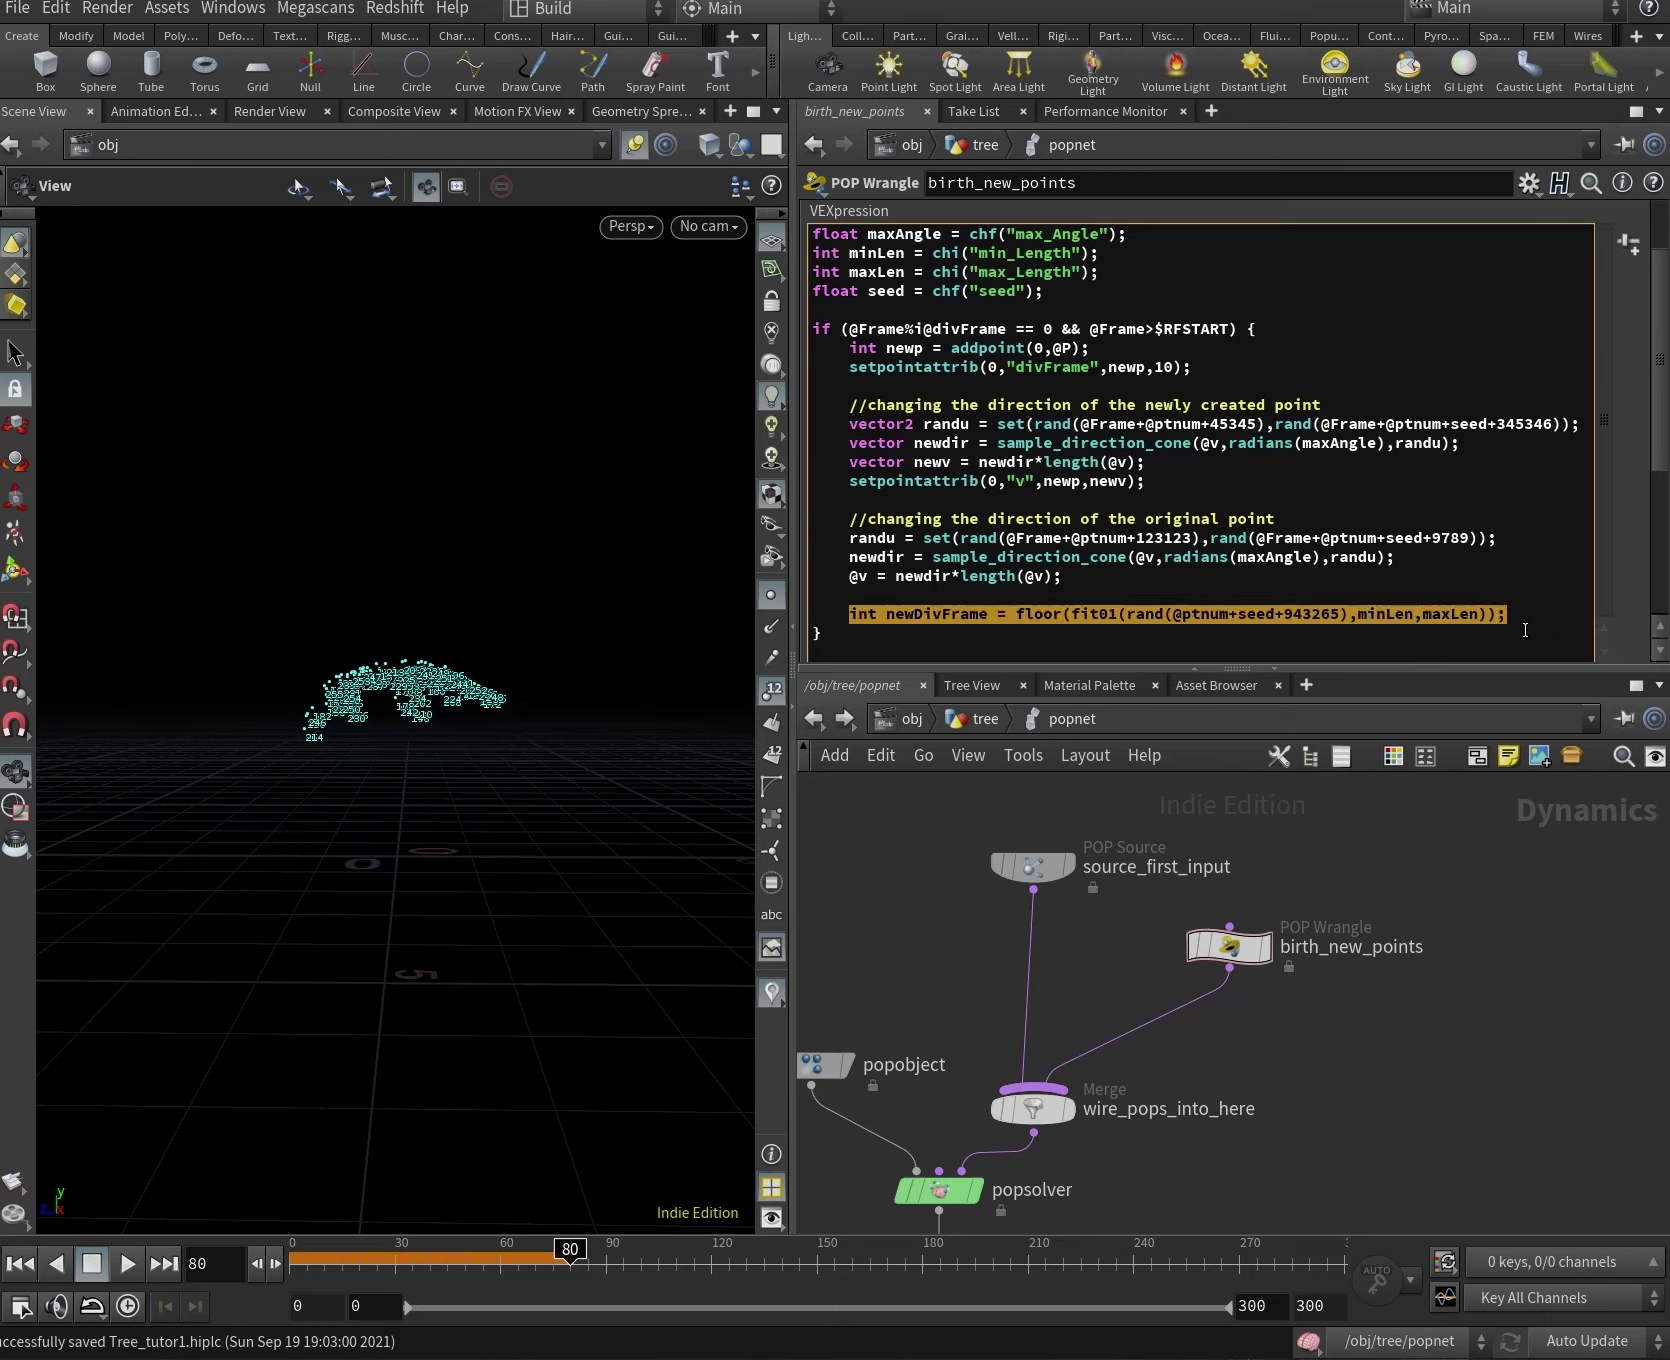
click(1548, 629)
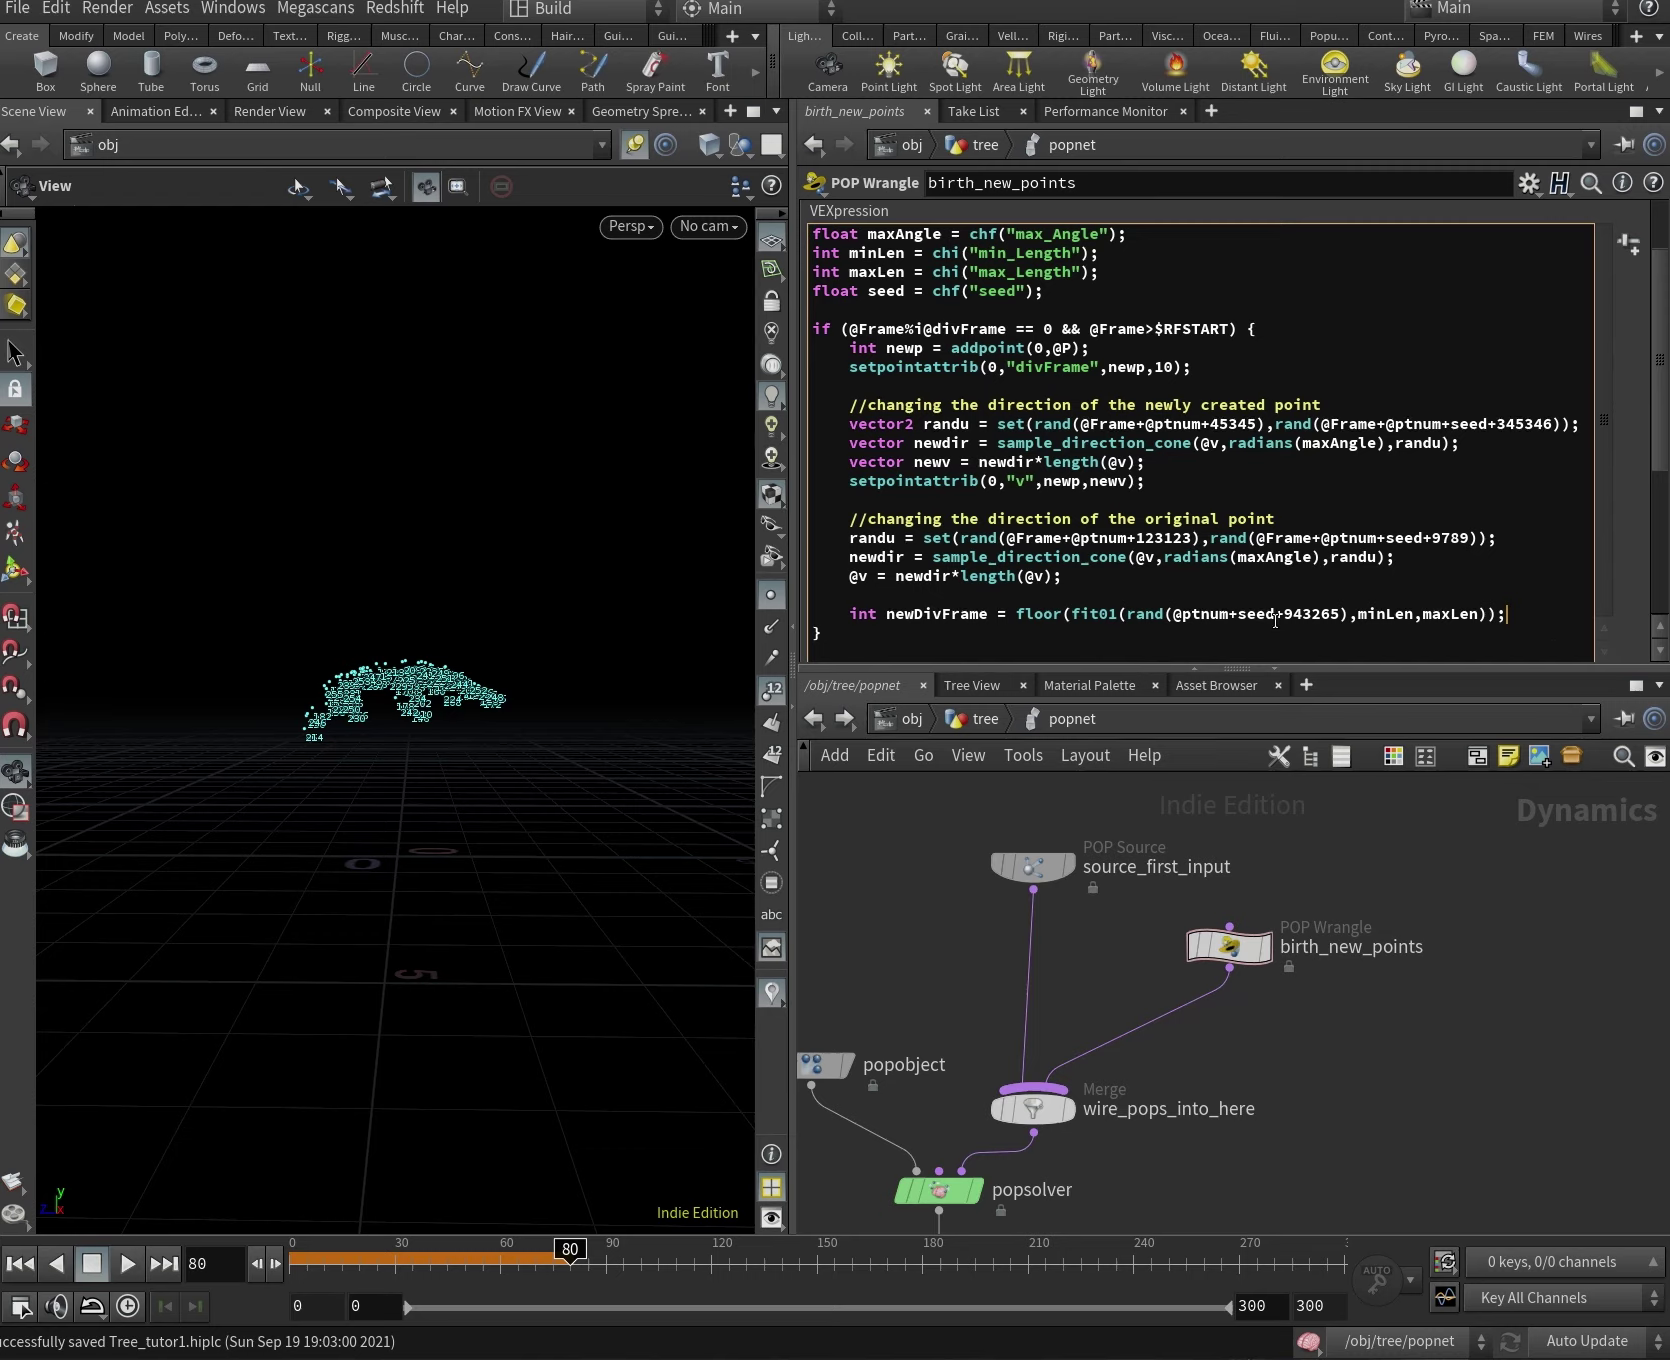
drag(1537, 634, 827, 634)
key(ctrl+c)
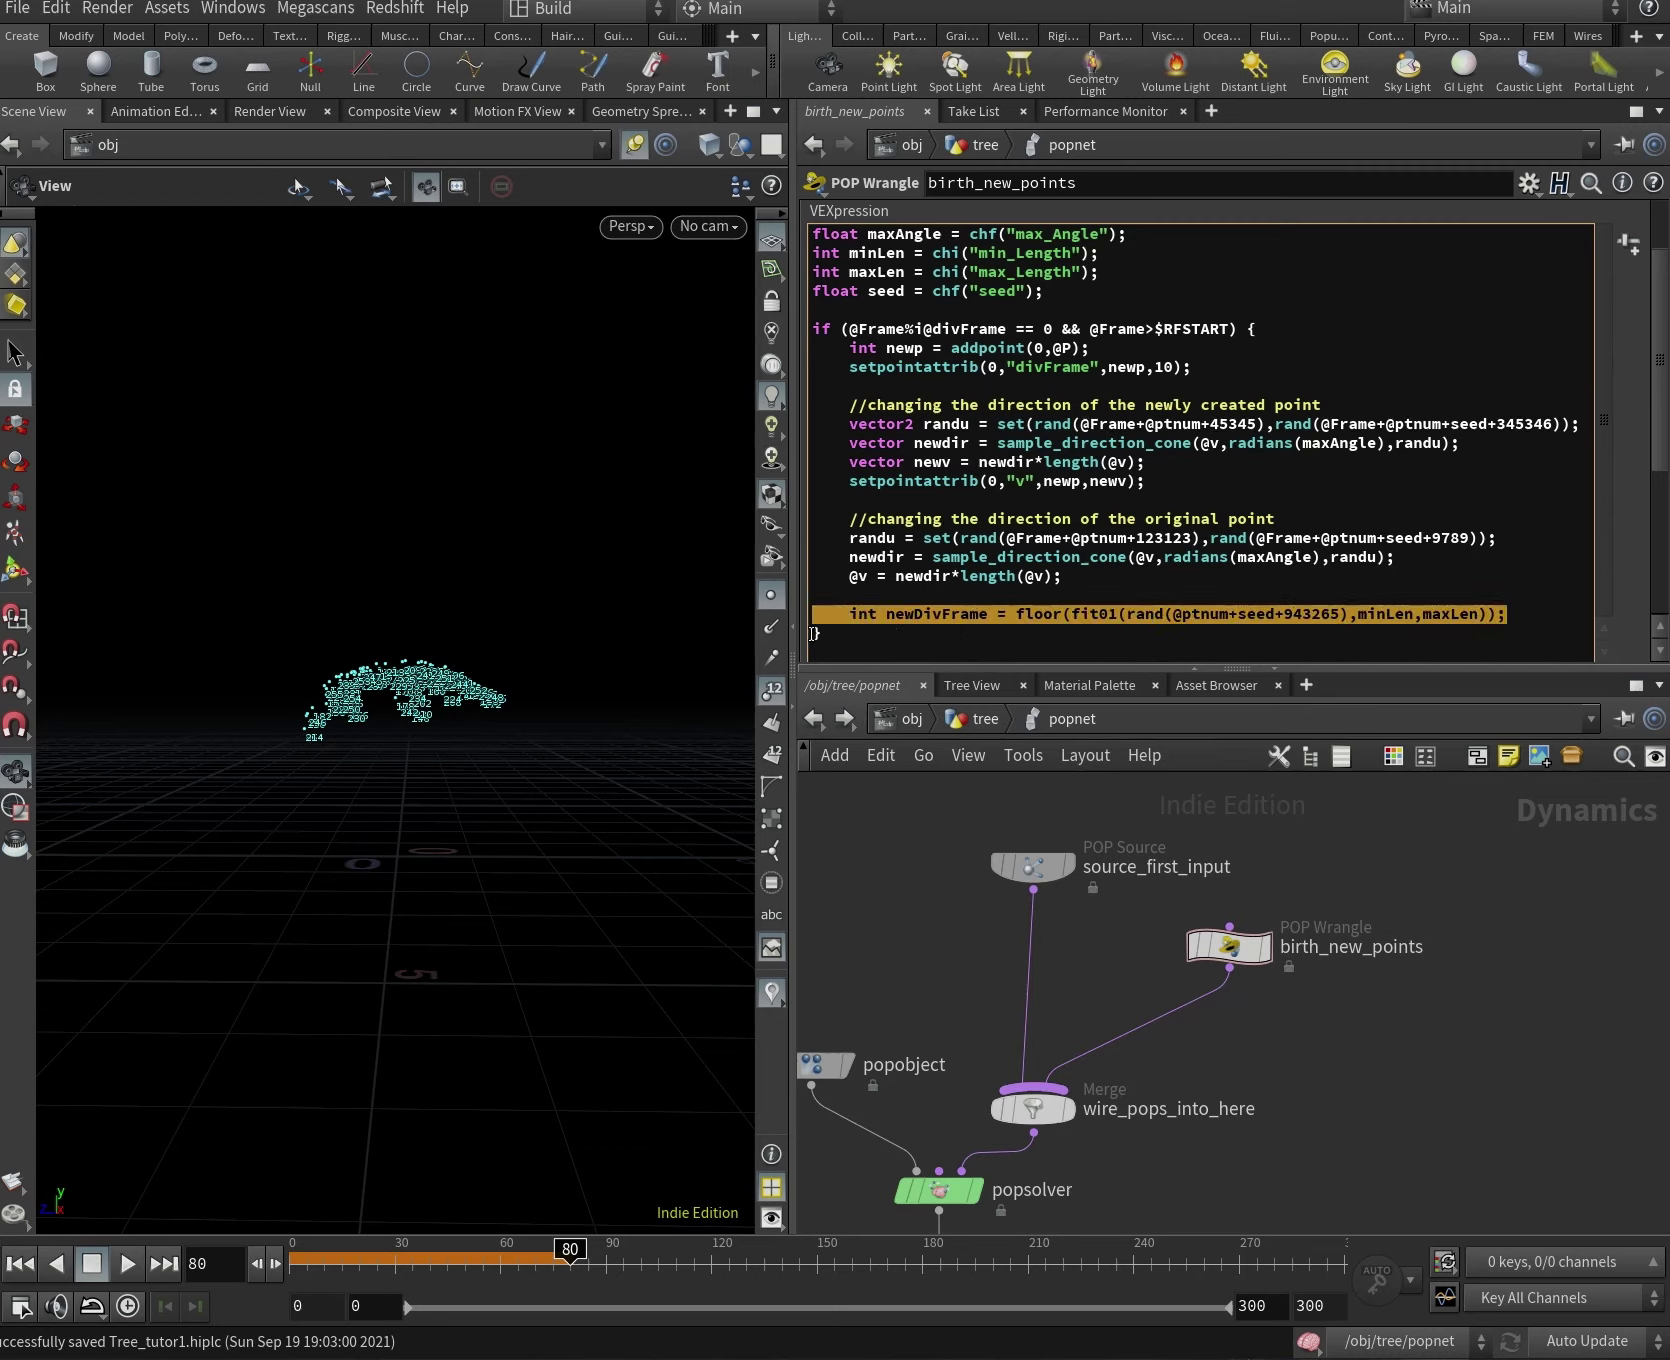
key(BackSpace)
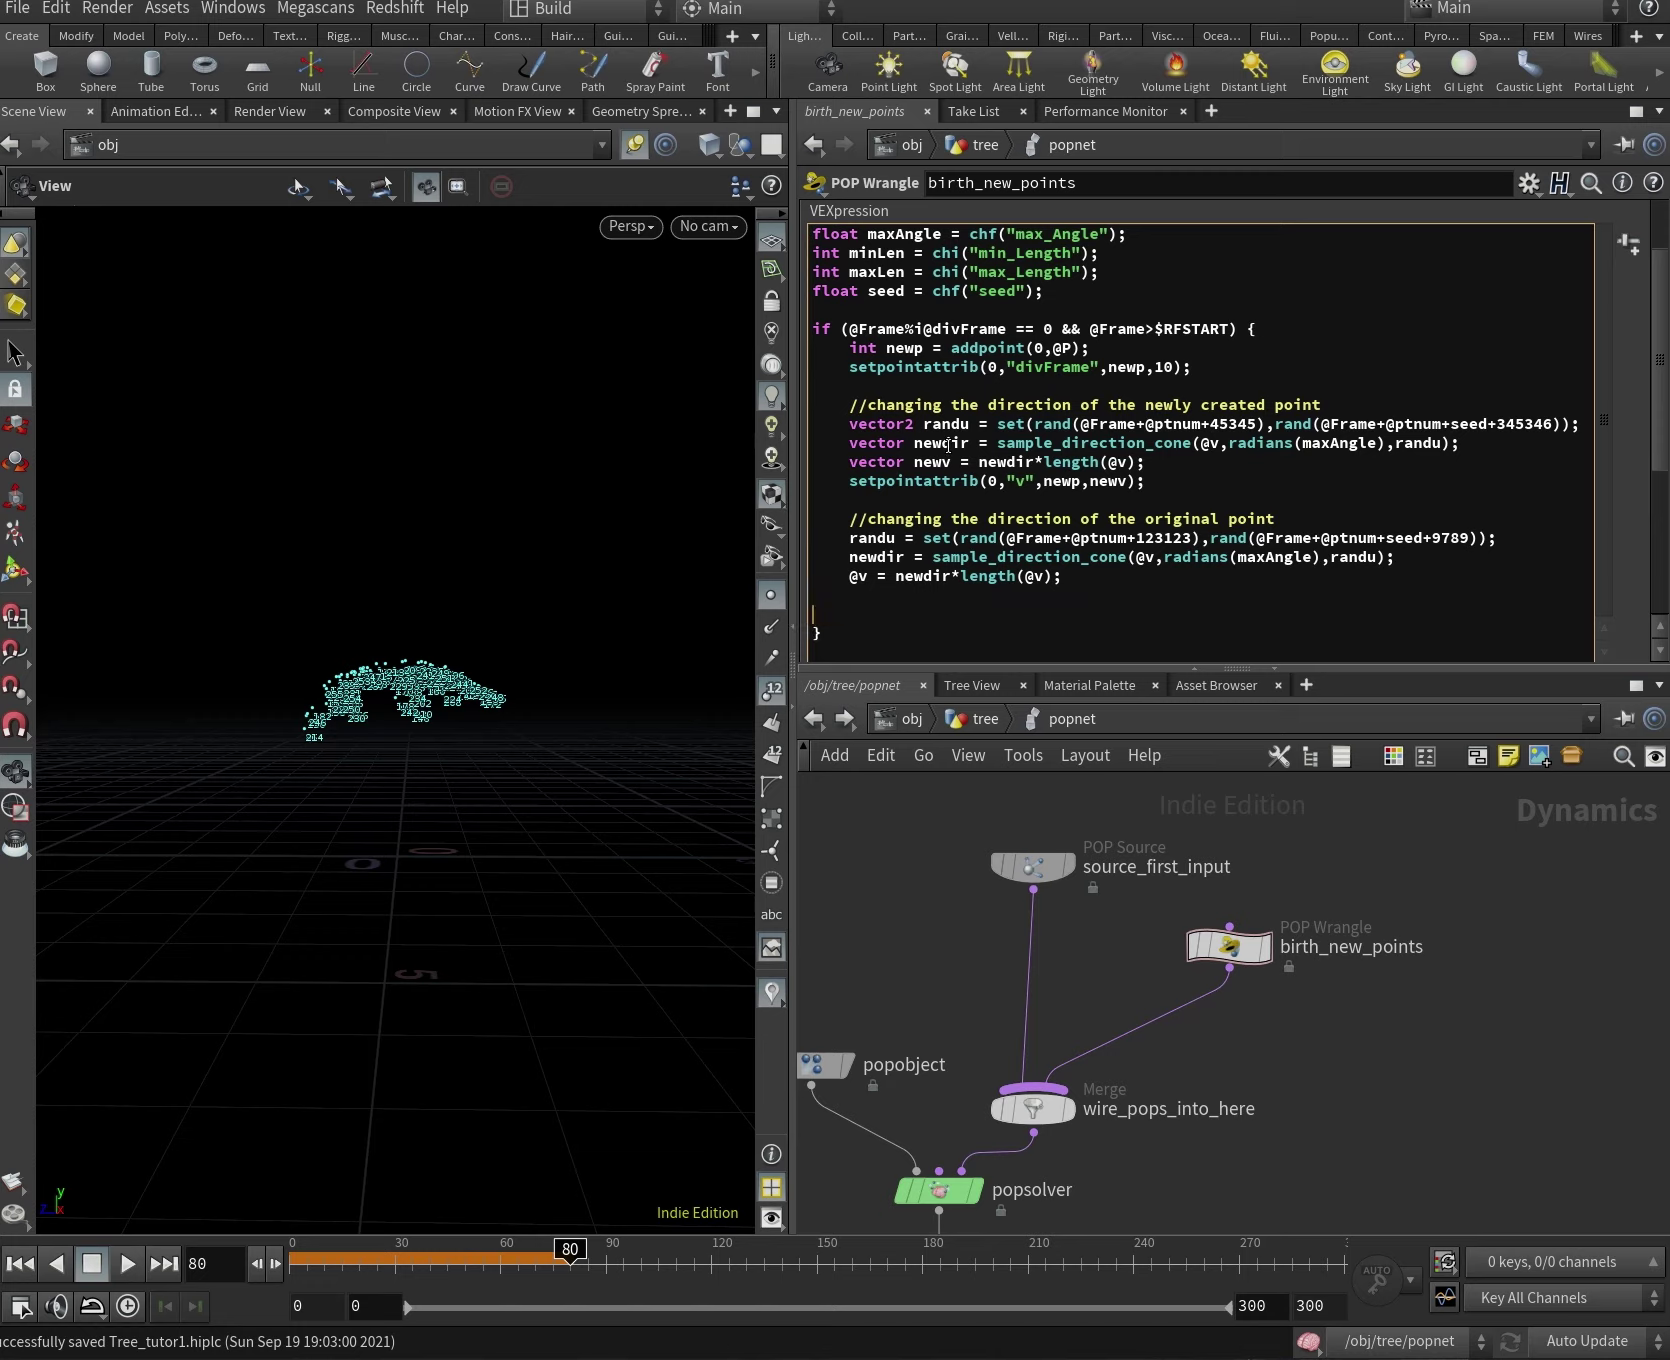
key(Return)
key(Return)
key(ctrl+v)
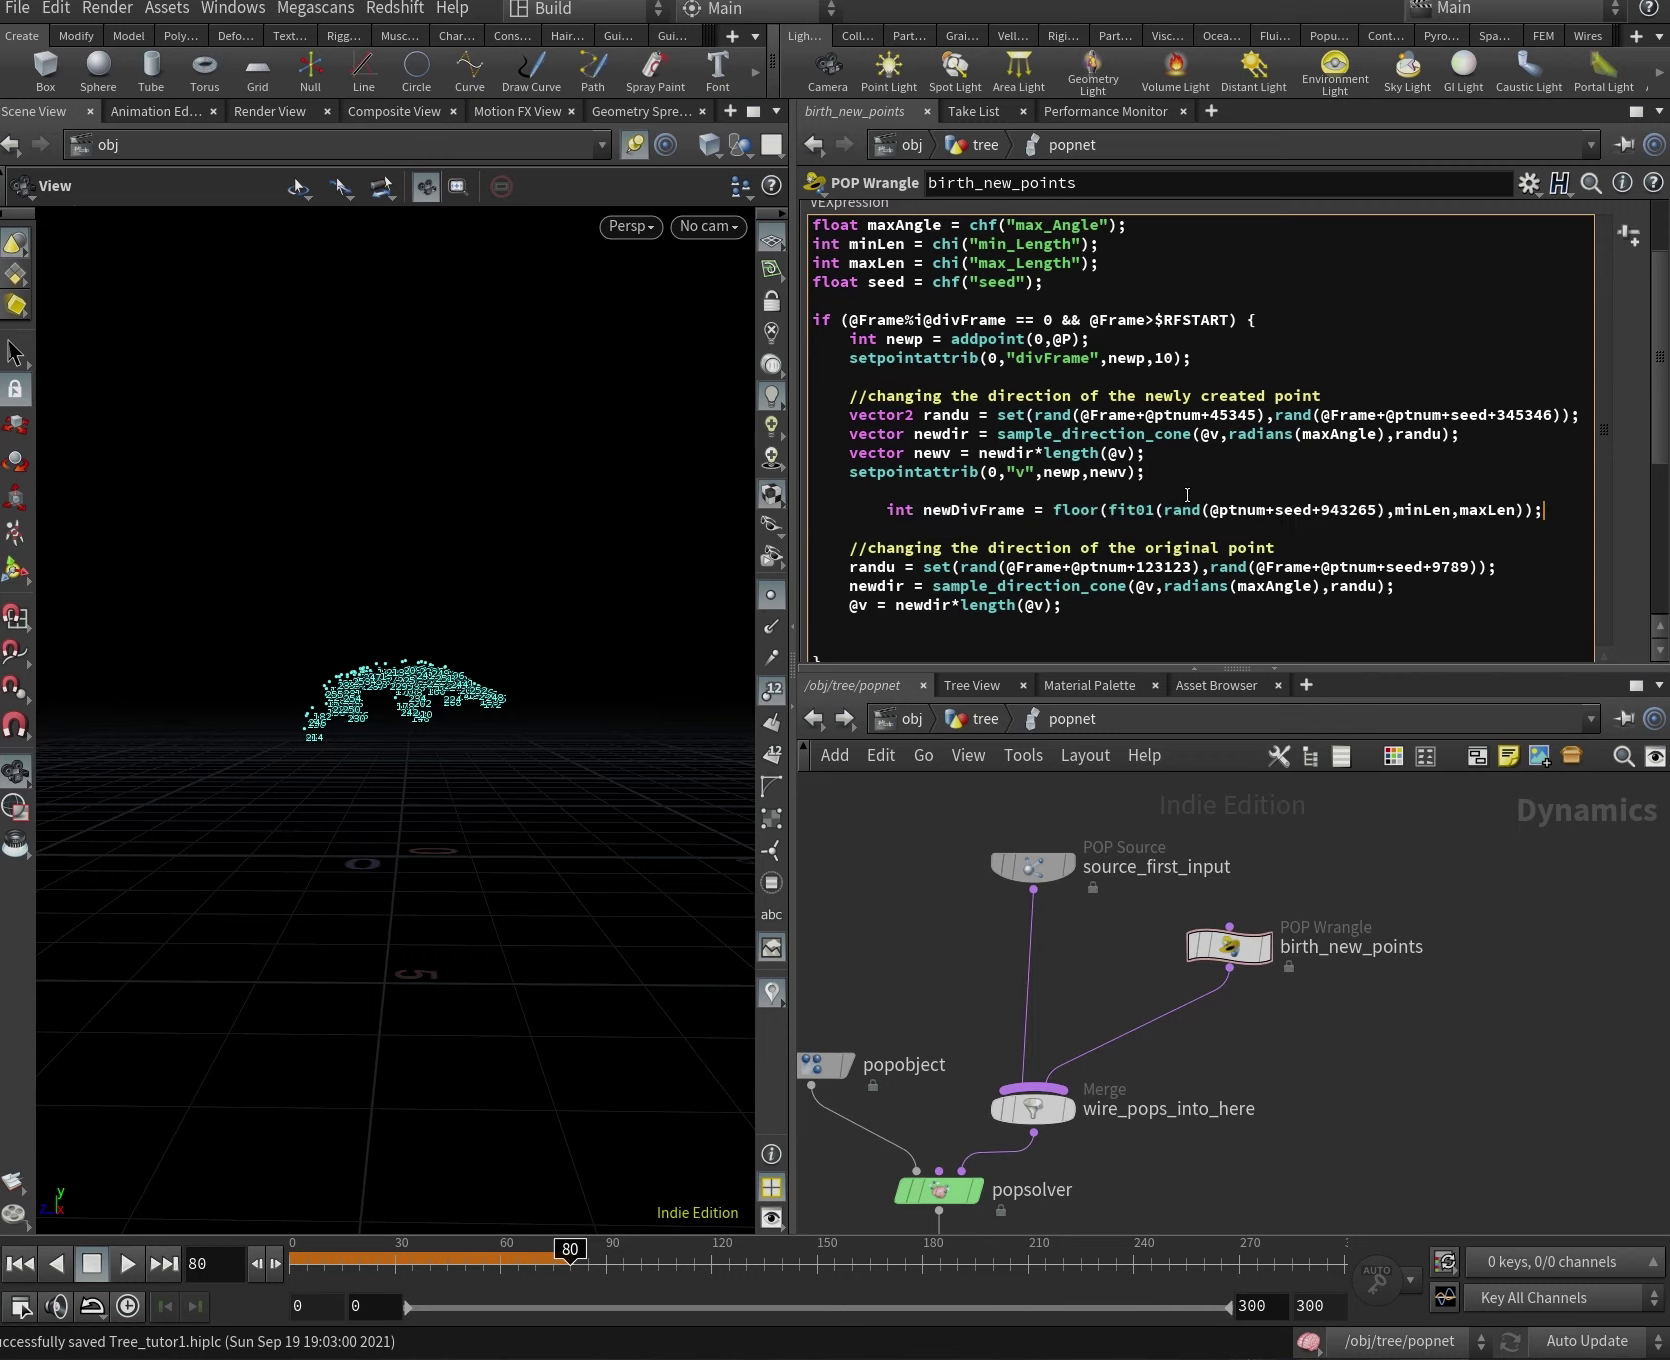
key(Delete)
key(Delete)
key(Delete)
key(Delete)
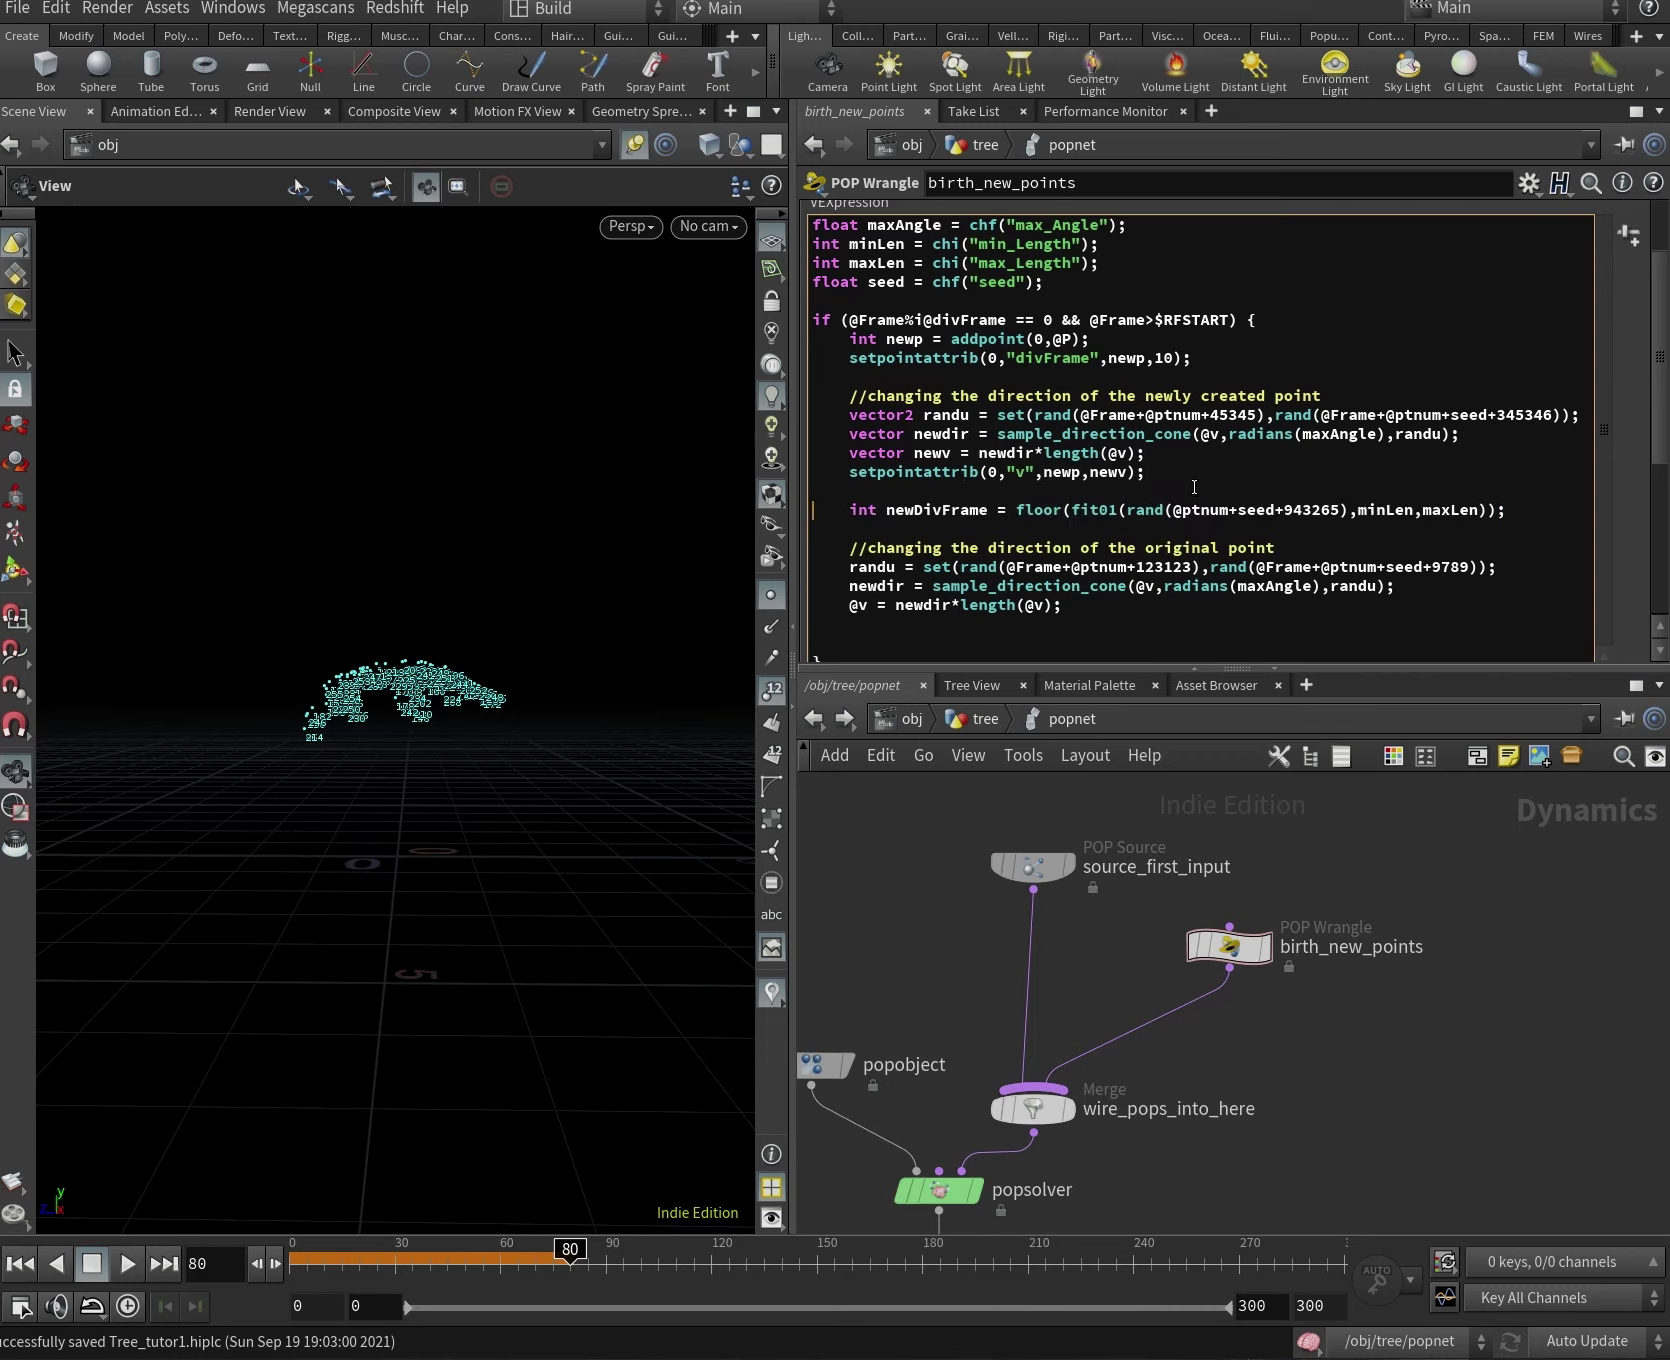
drag(1148, 474, 818, 479)
key(ctrl+c)
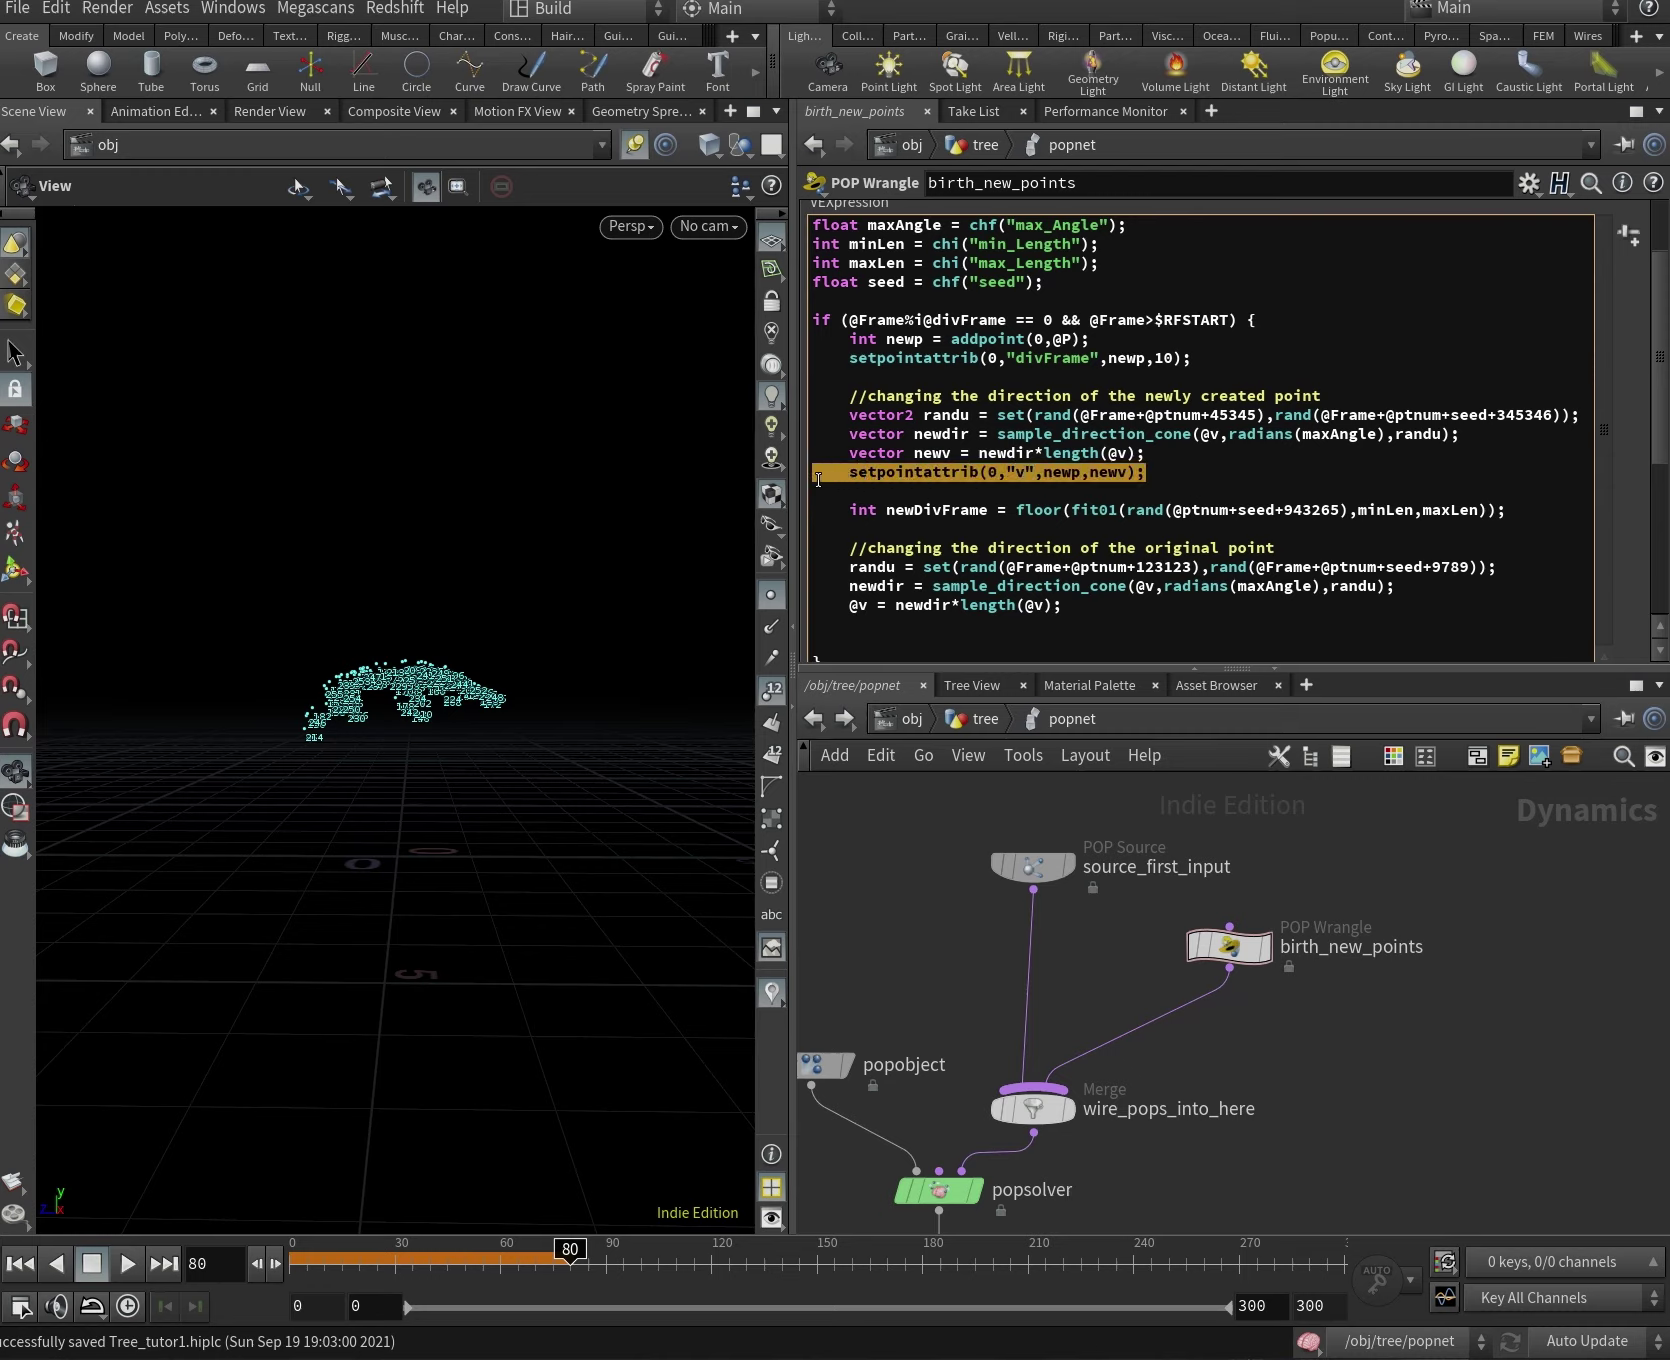
key(BackSpace)
key(Return)
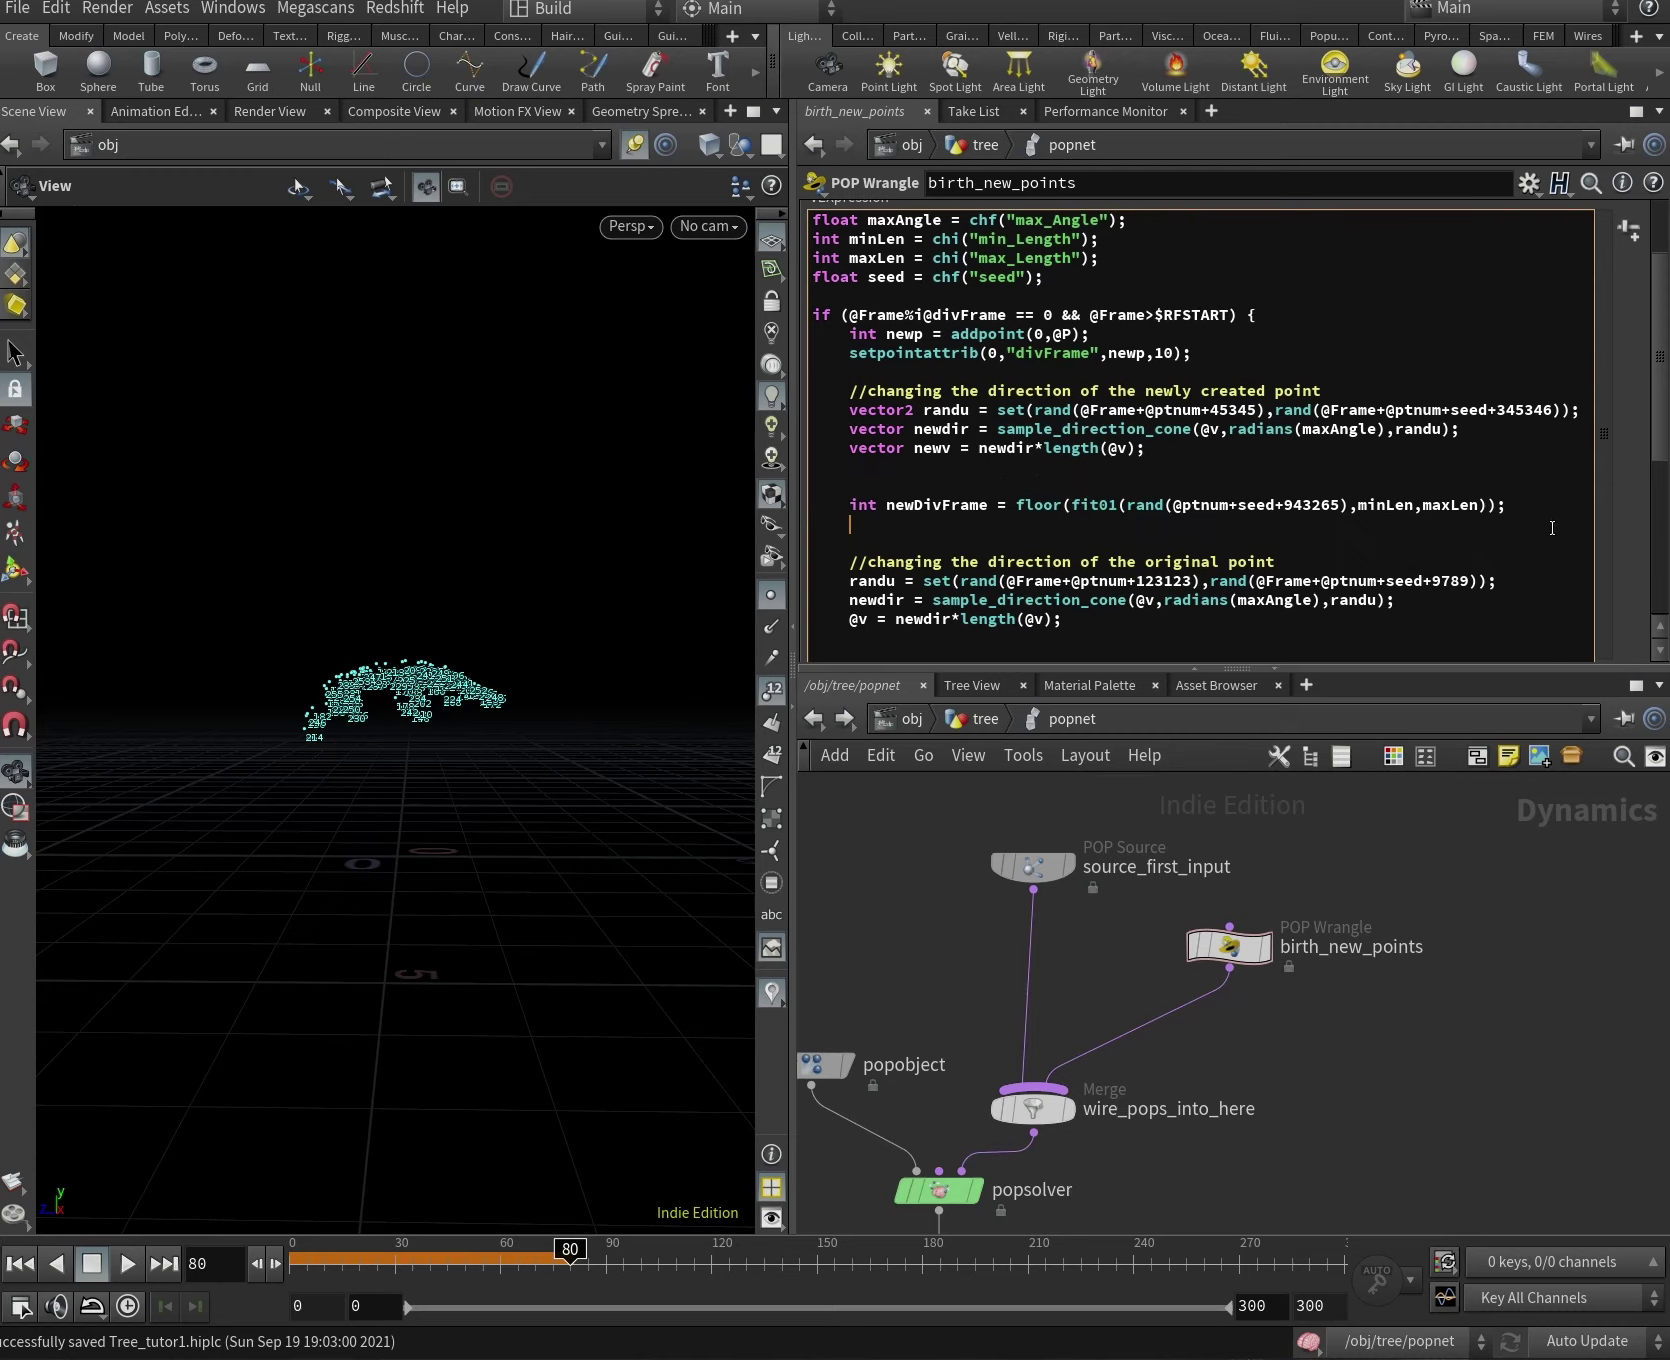
key(ctrl+v)
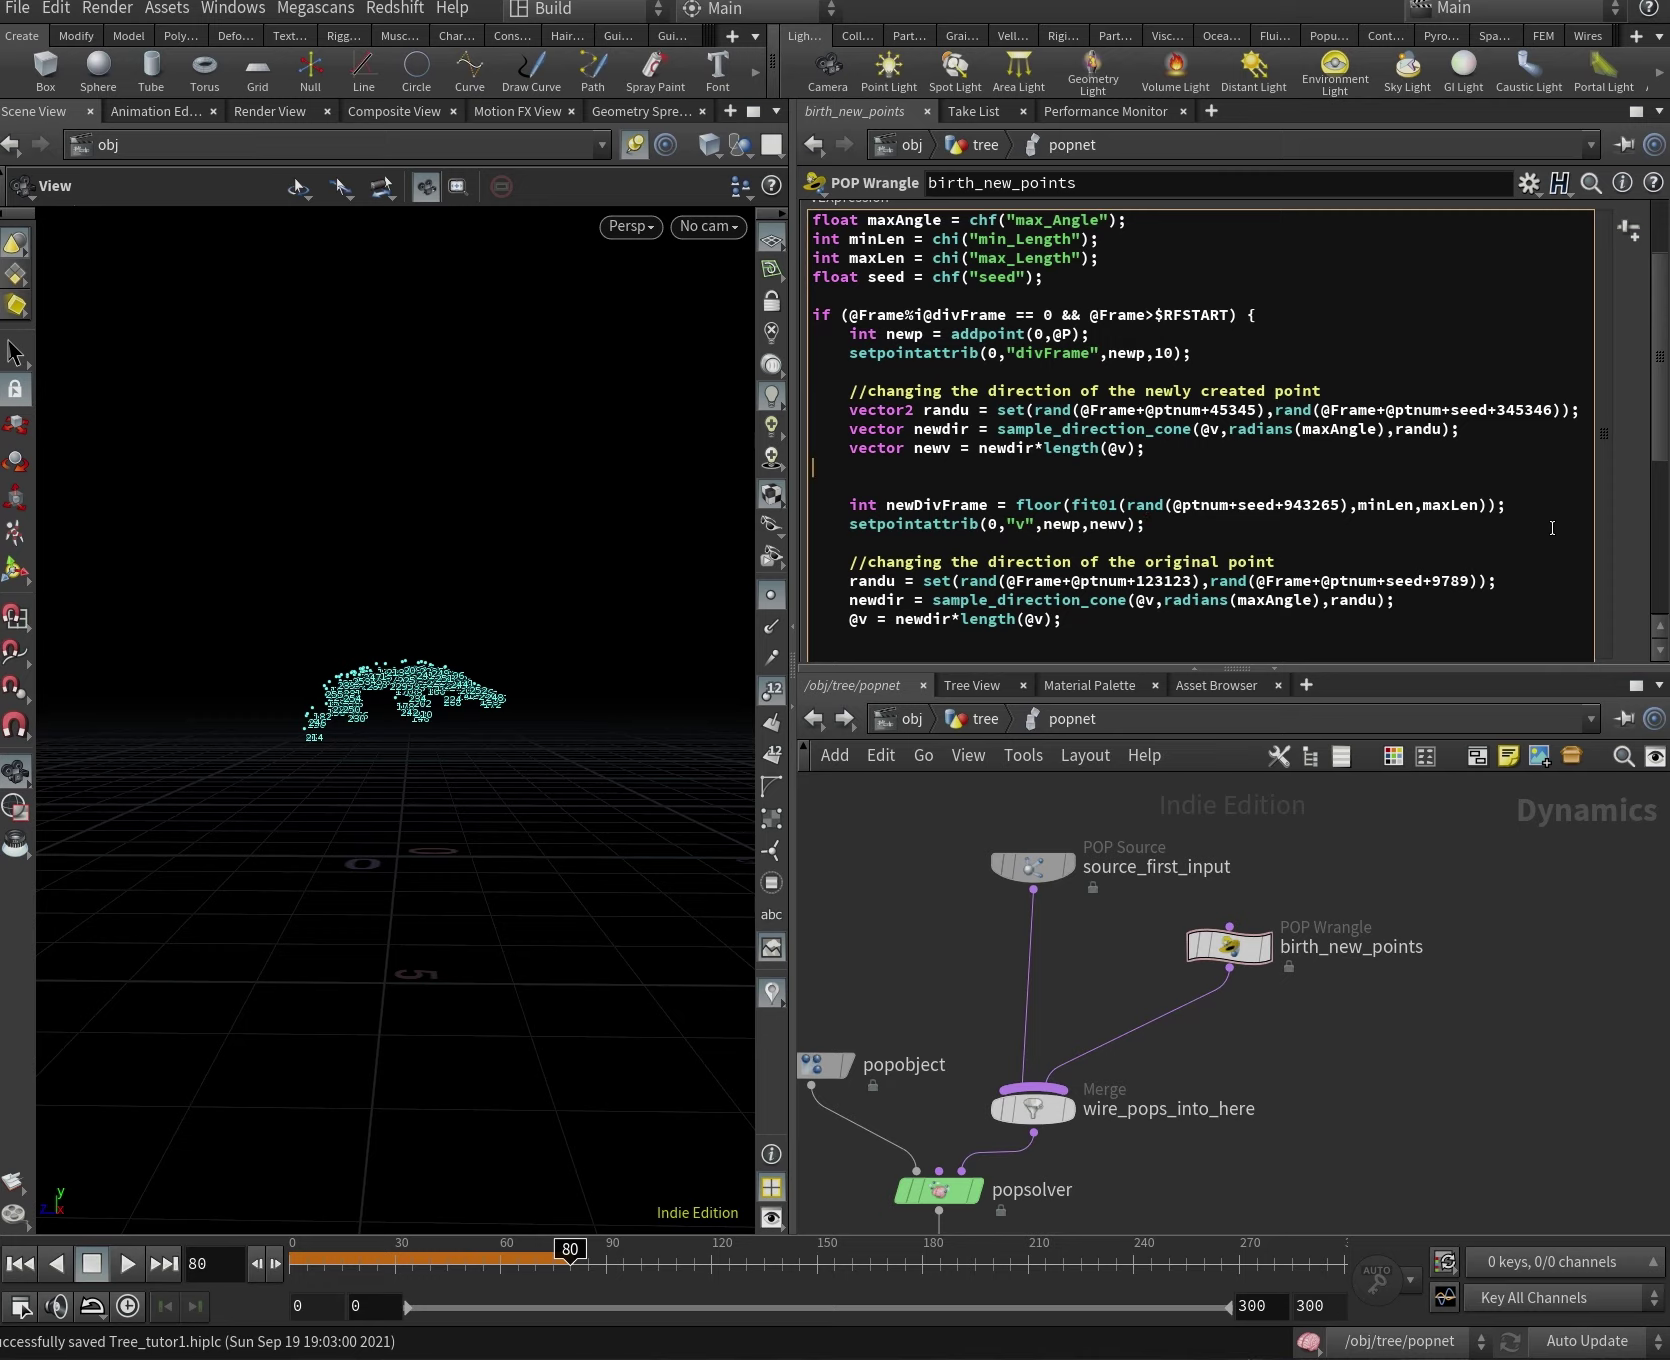
key(Delete)
Add the comment '//appluying attributes to a newly created point' above the setpointattrib calls.
key(Down)
key(End)
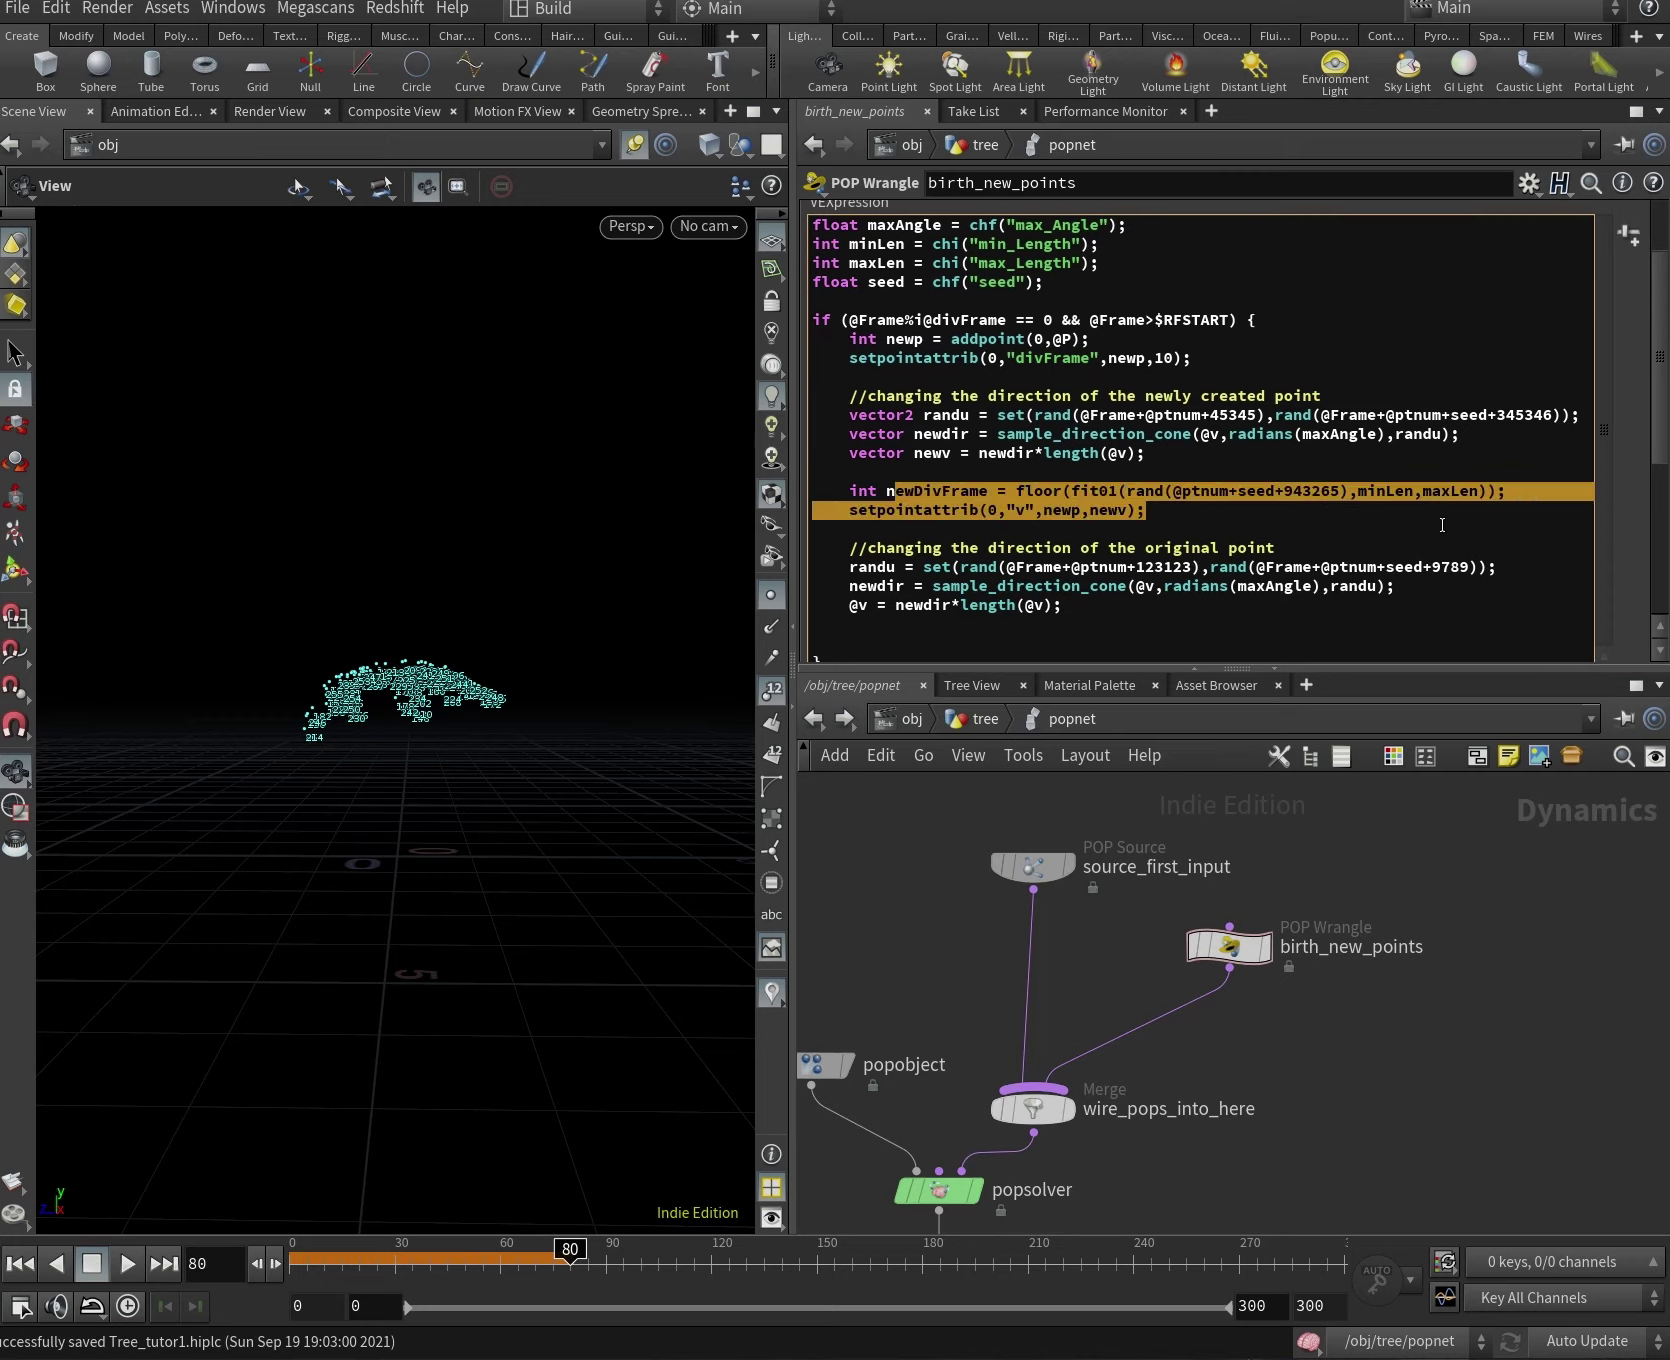
key(Return)
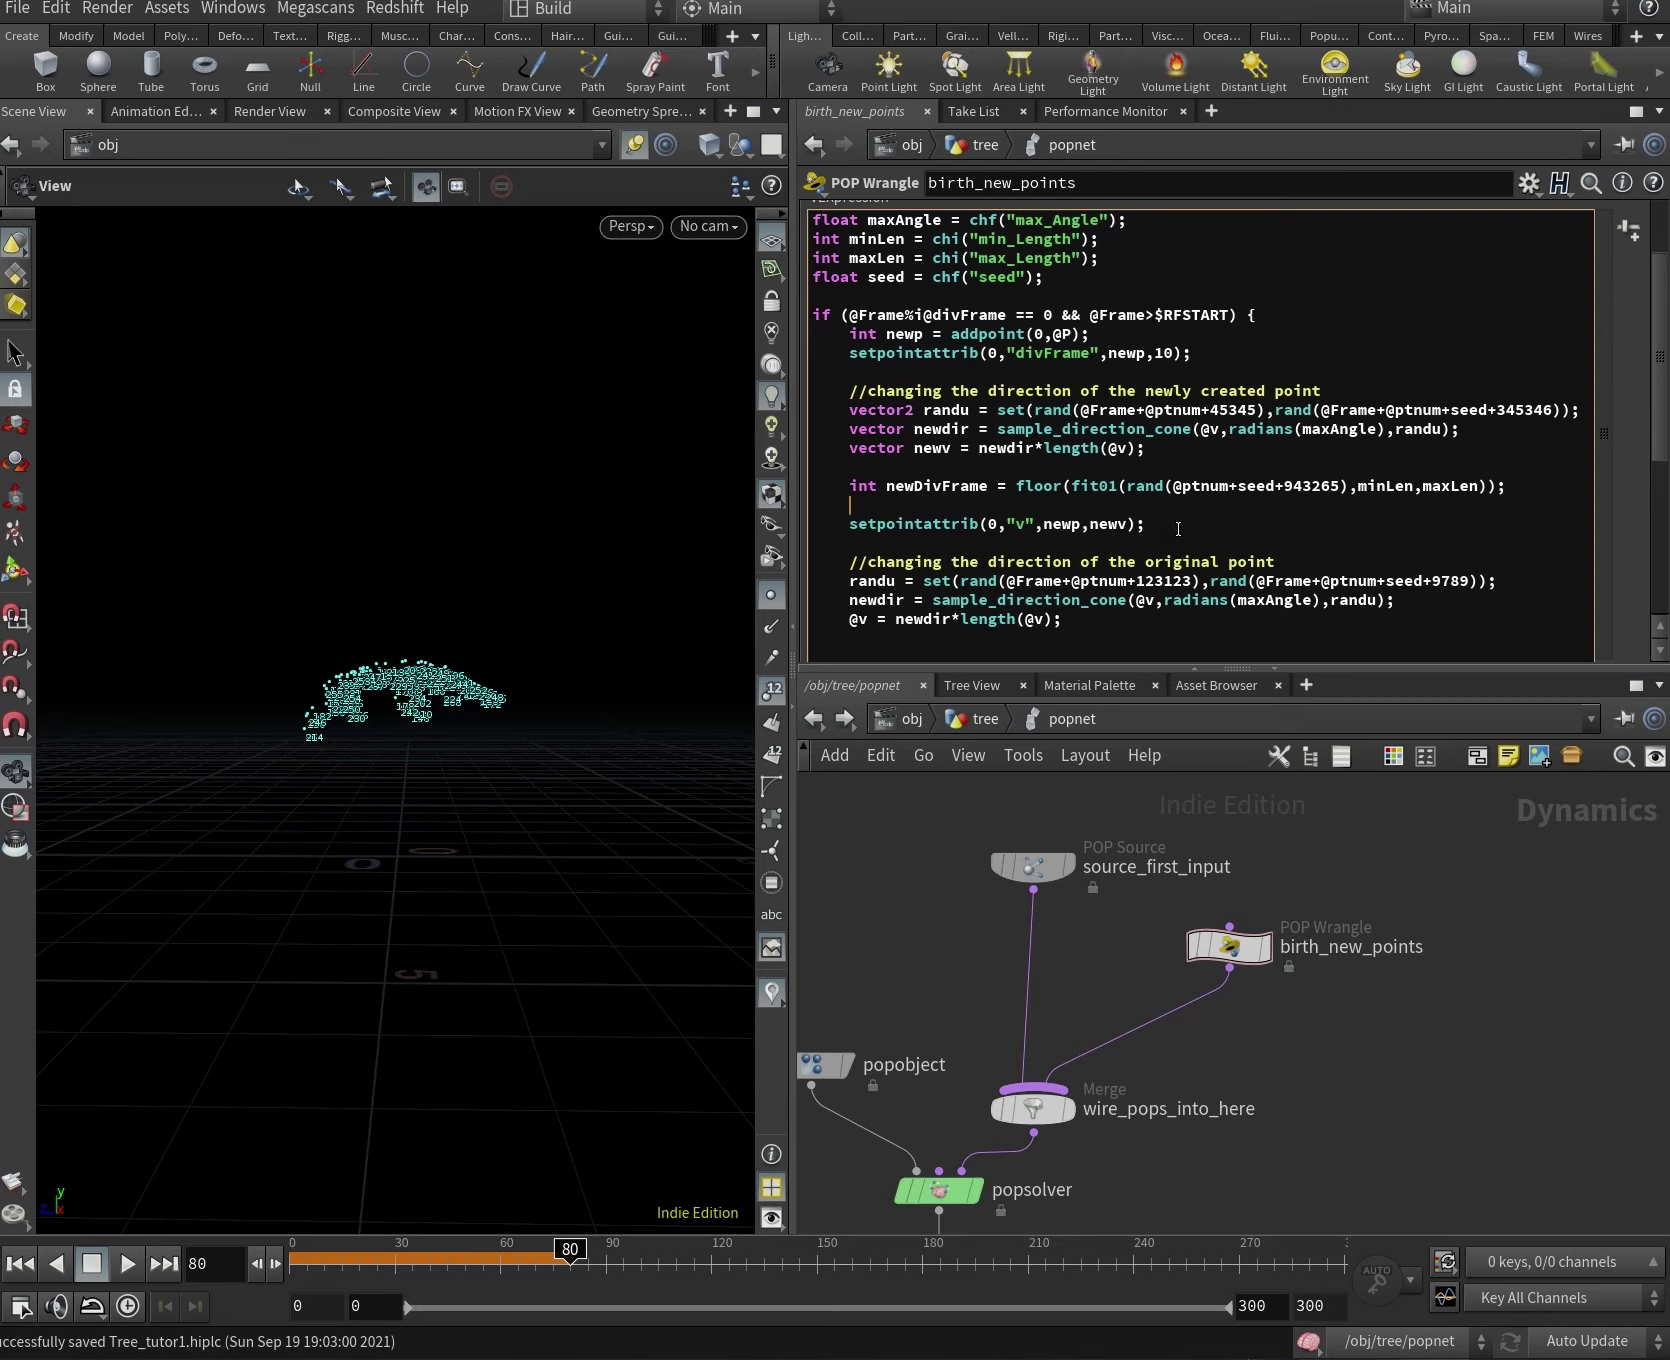
key(Return)
text(//appl)
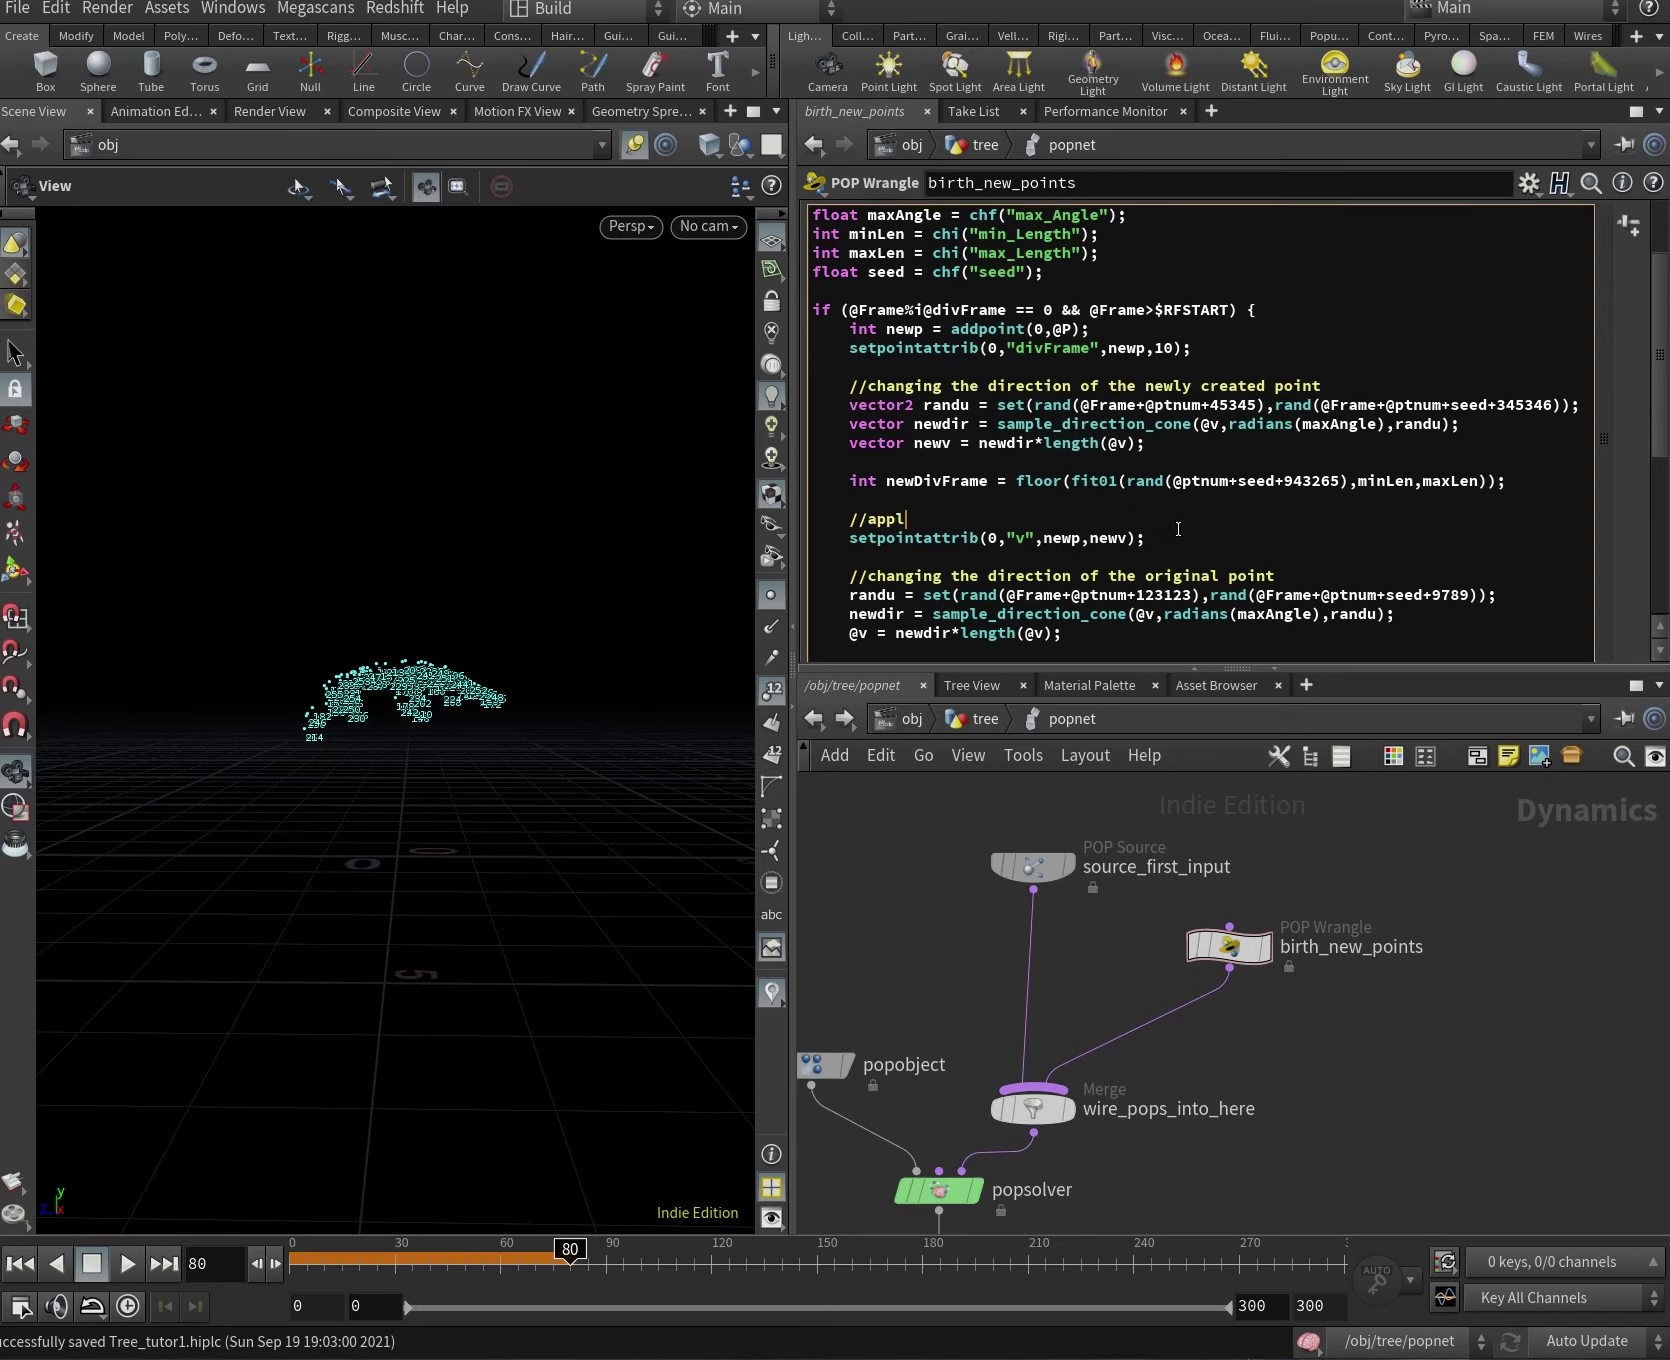
text(uying attributes to a newlu)
key(BackSpace)
text(y creatr)
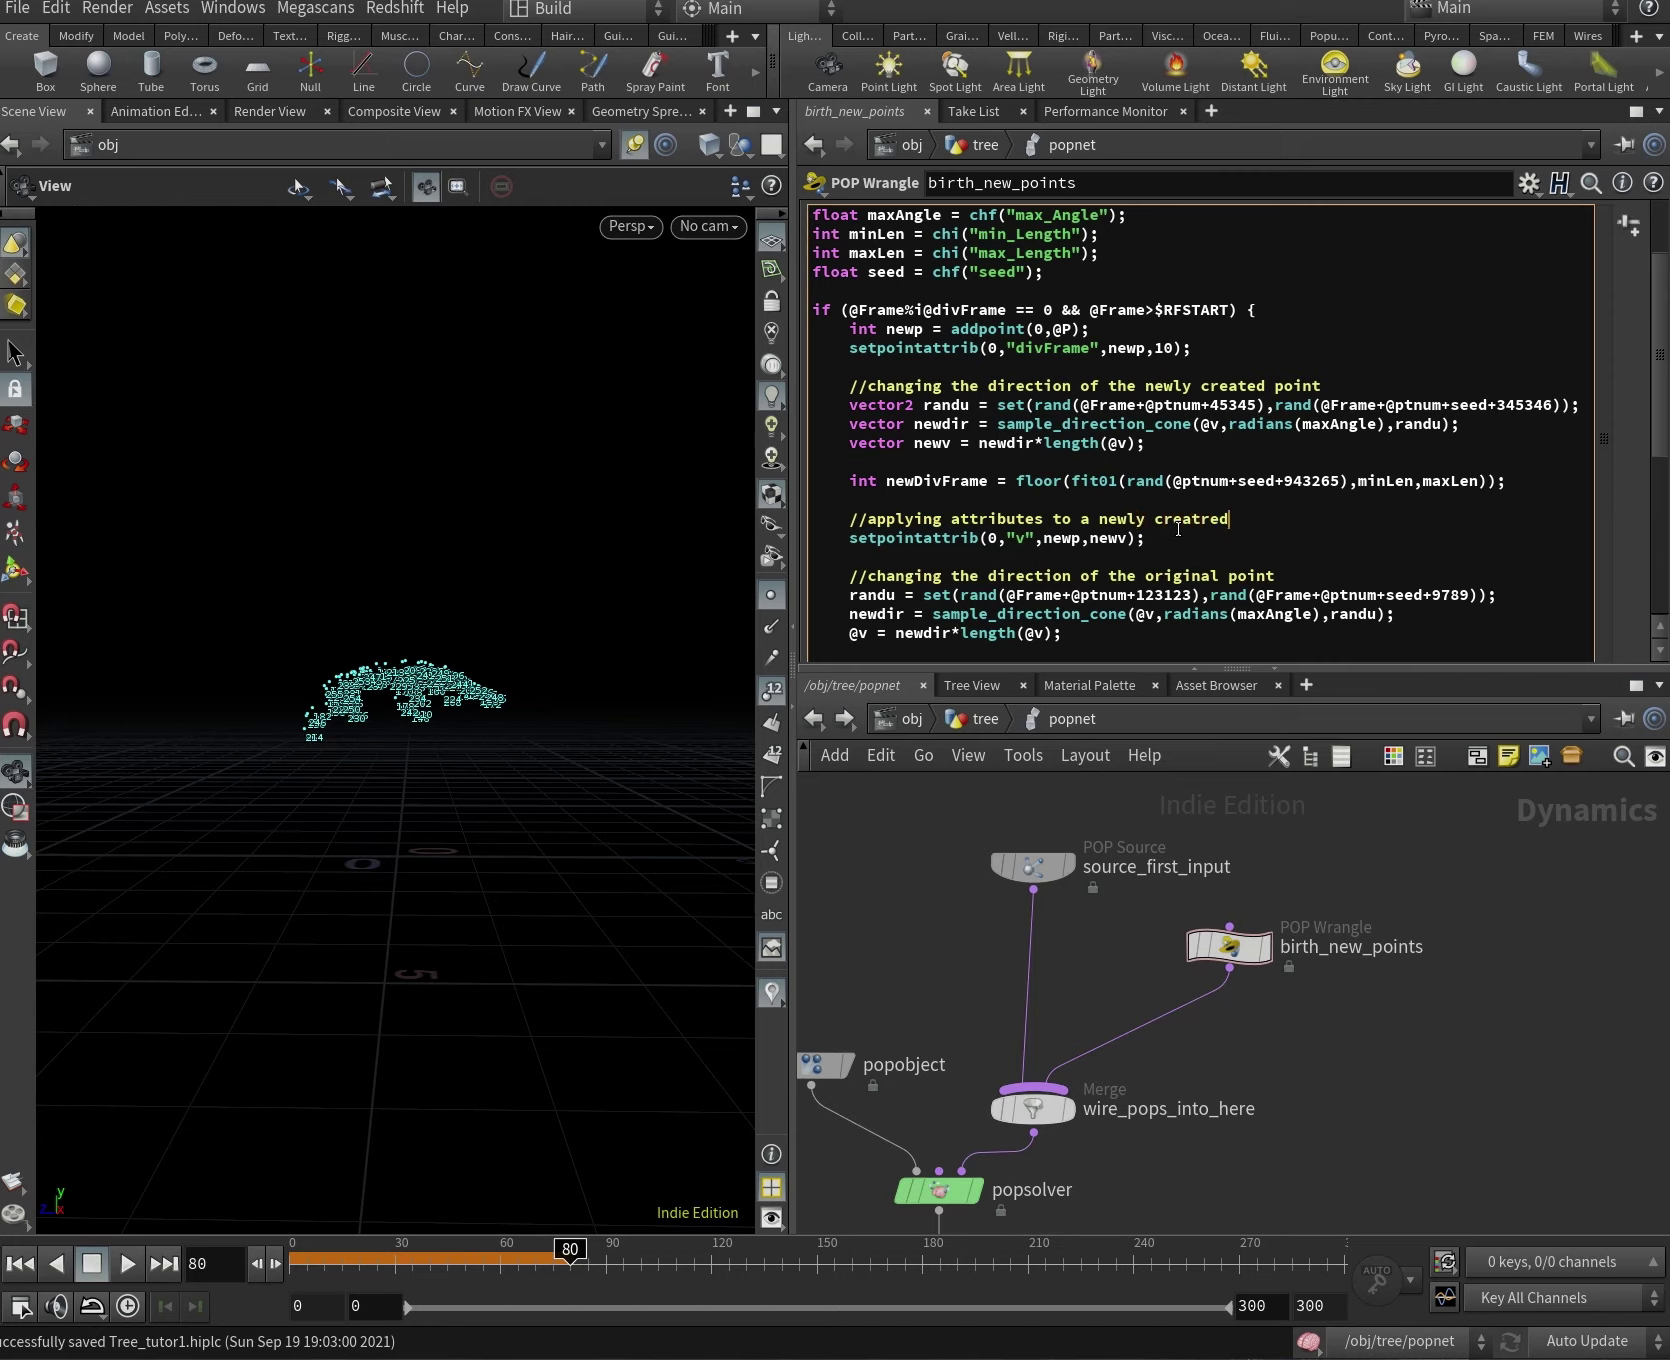
key(BackSpace)
text(ed point)
Duplicate the setpointattrib line as setpointattrib(0,"divFrame",newp,newDivFrame);.
click(1120, 521)
key(End)
key(Return)
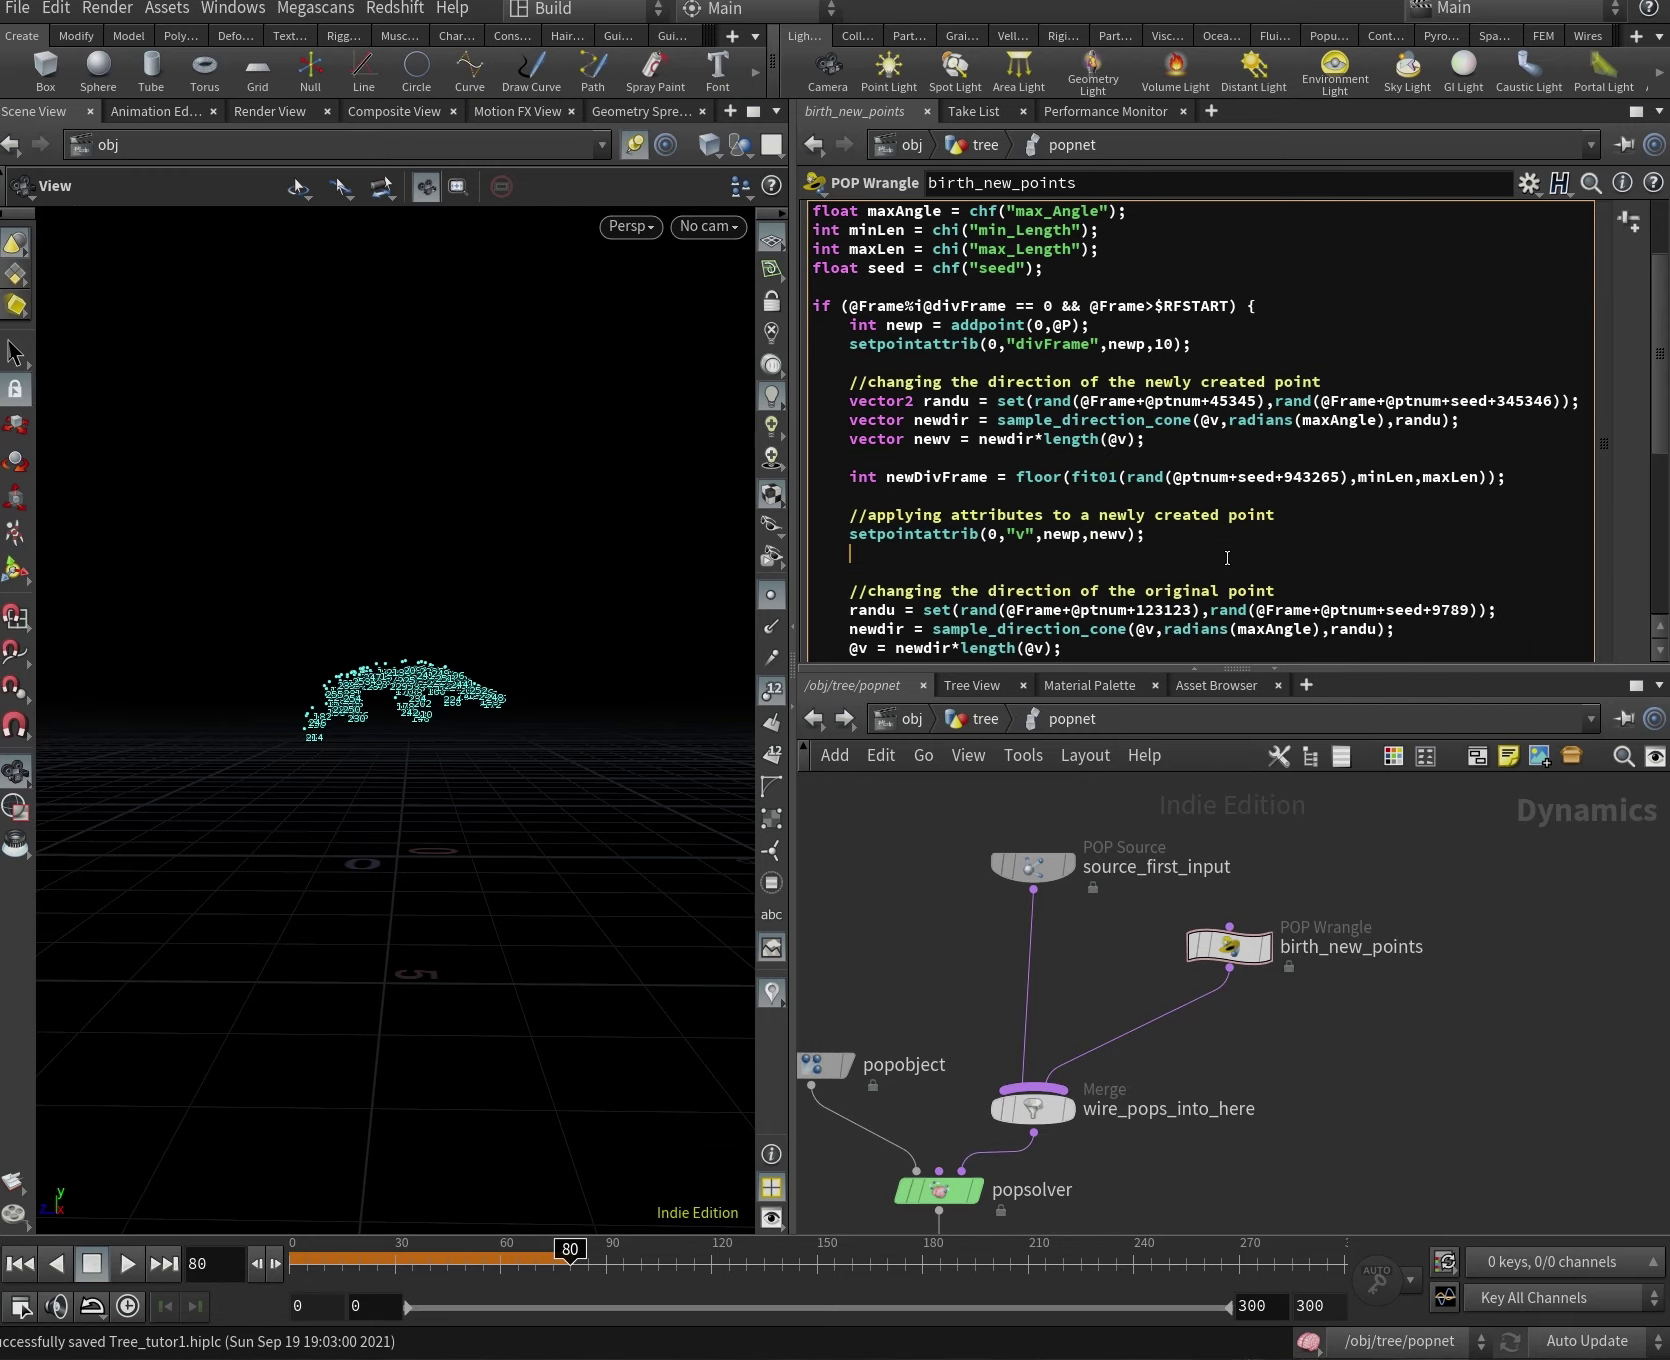
drag(1227, 557, 850, 534)
key(ctrl+c)
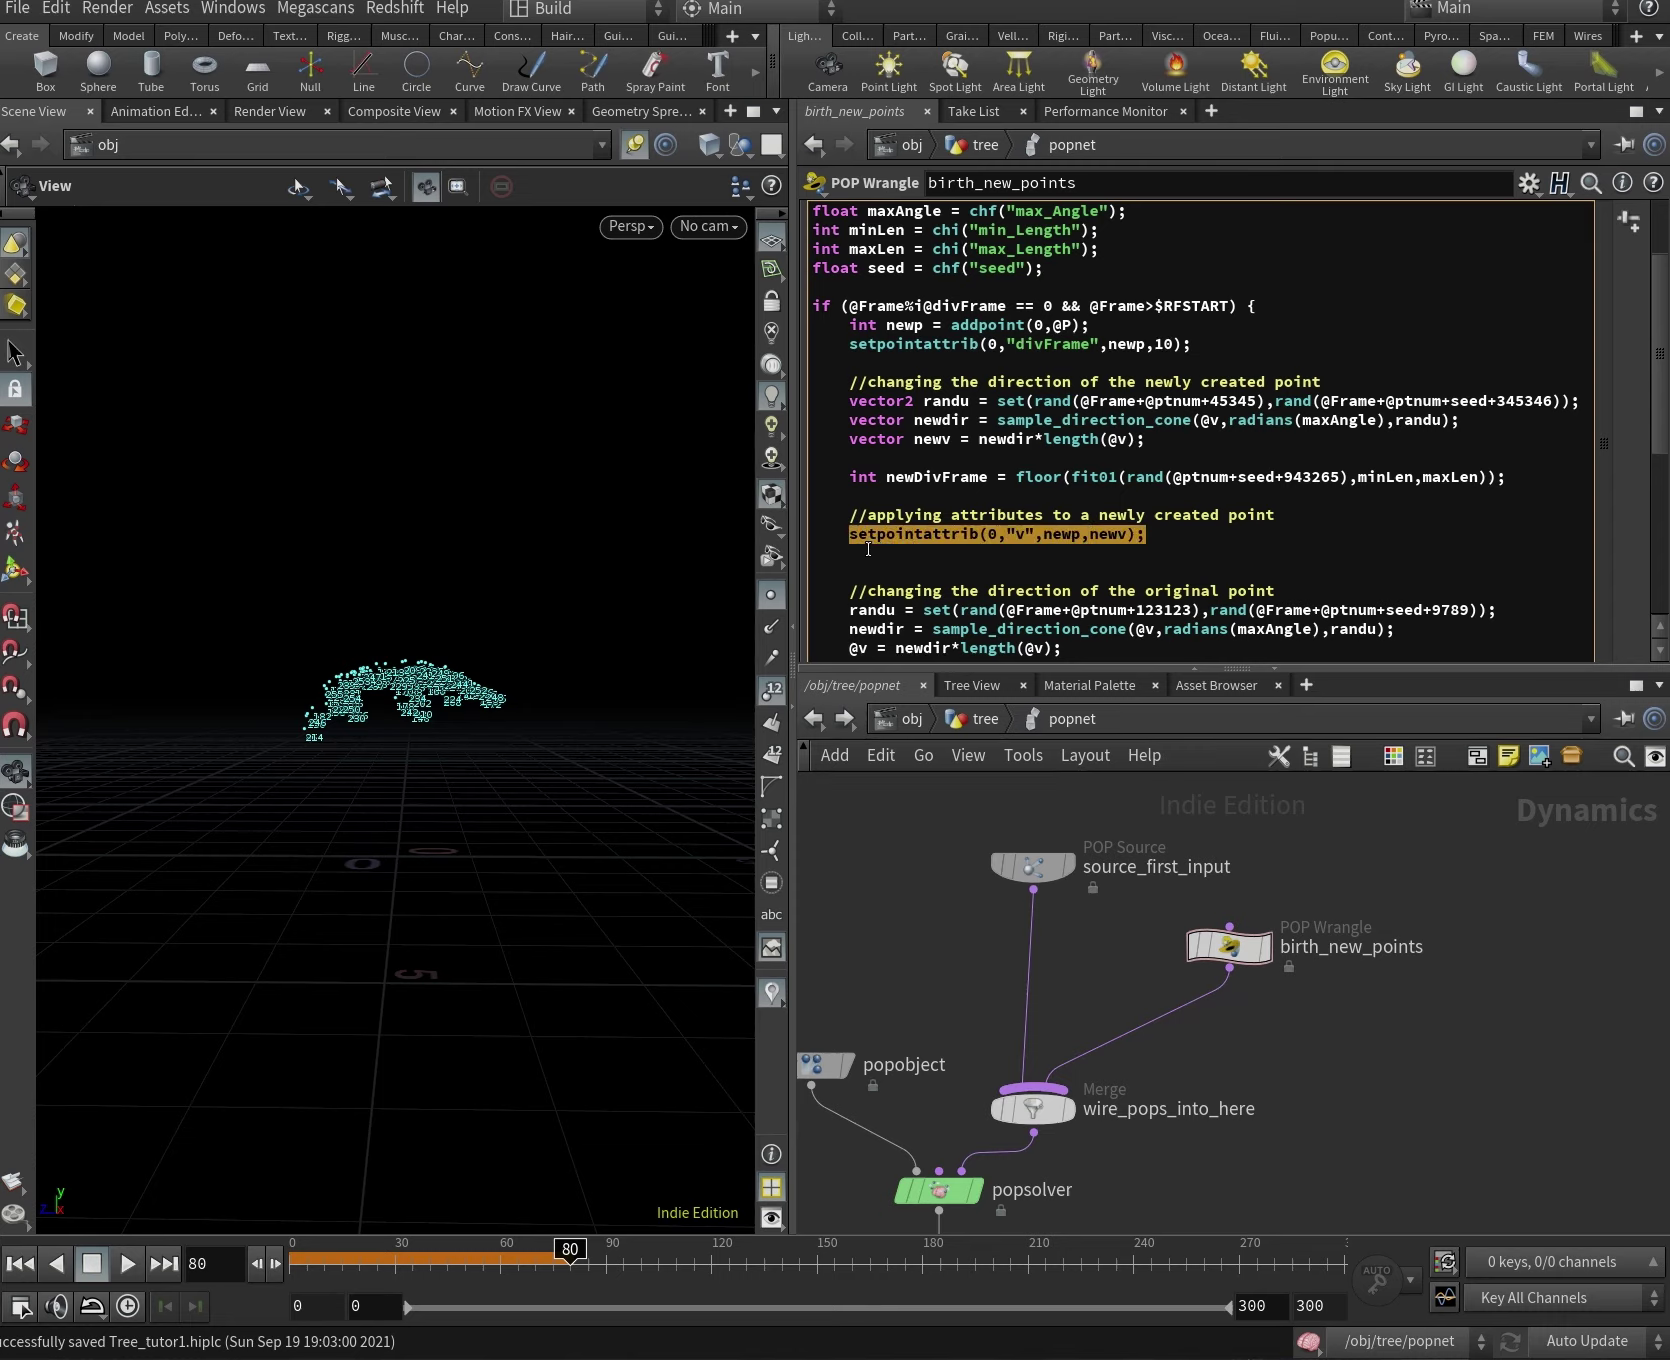
key(End)
click(891, 567)
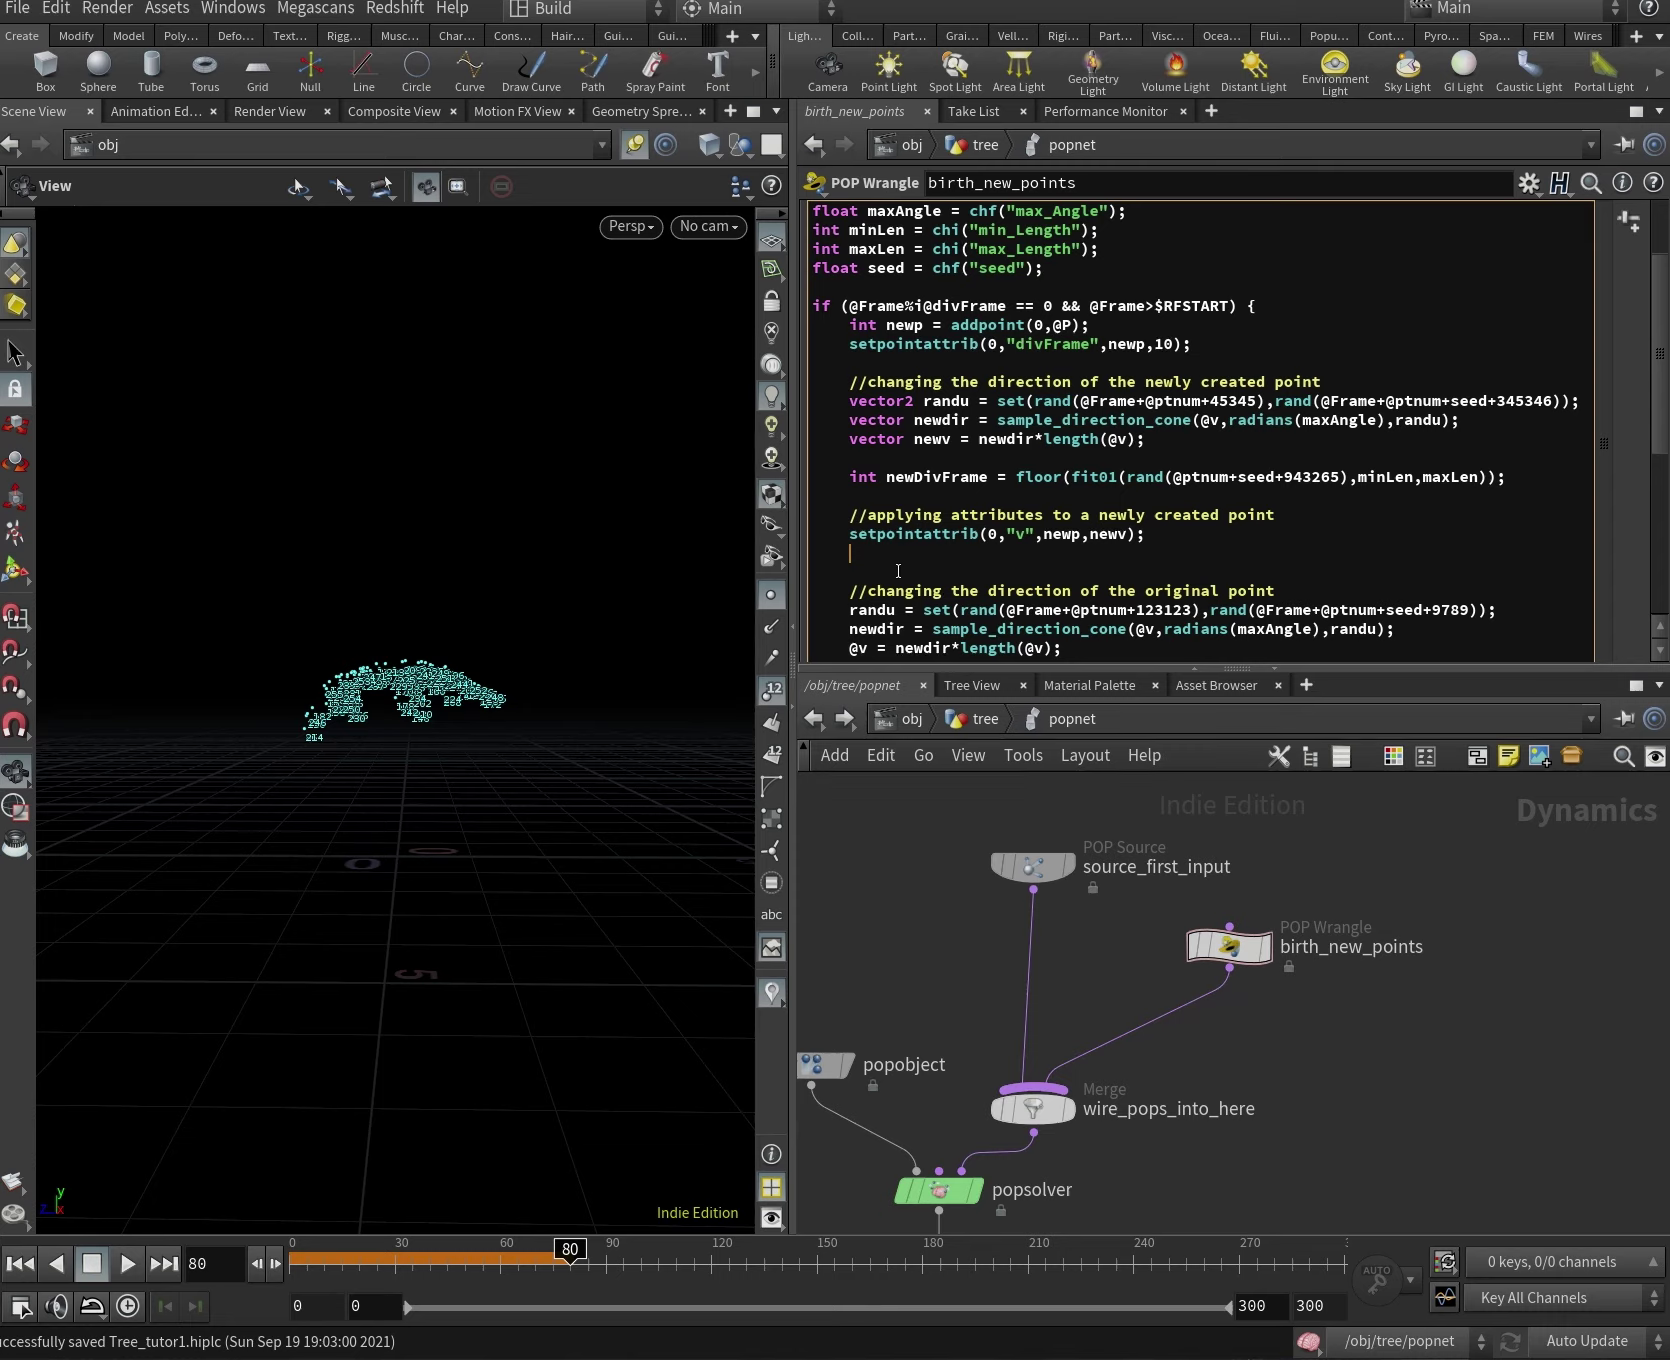
key(ctrl+v)
double_click(1021, 553)
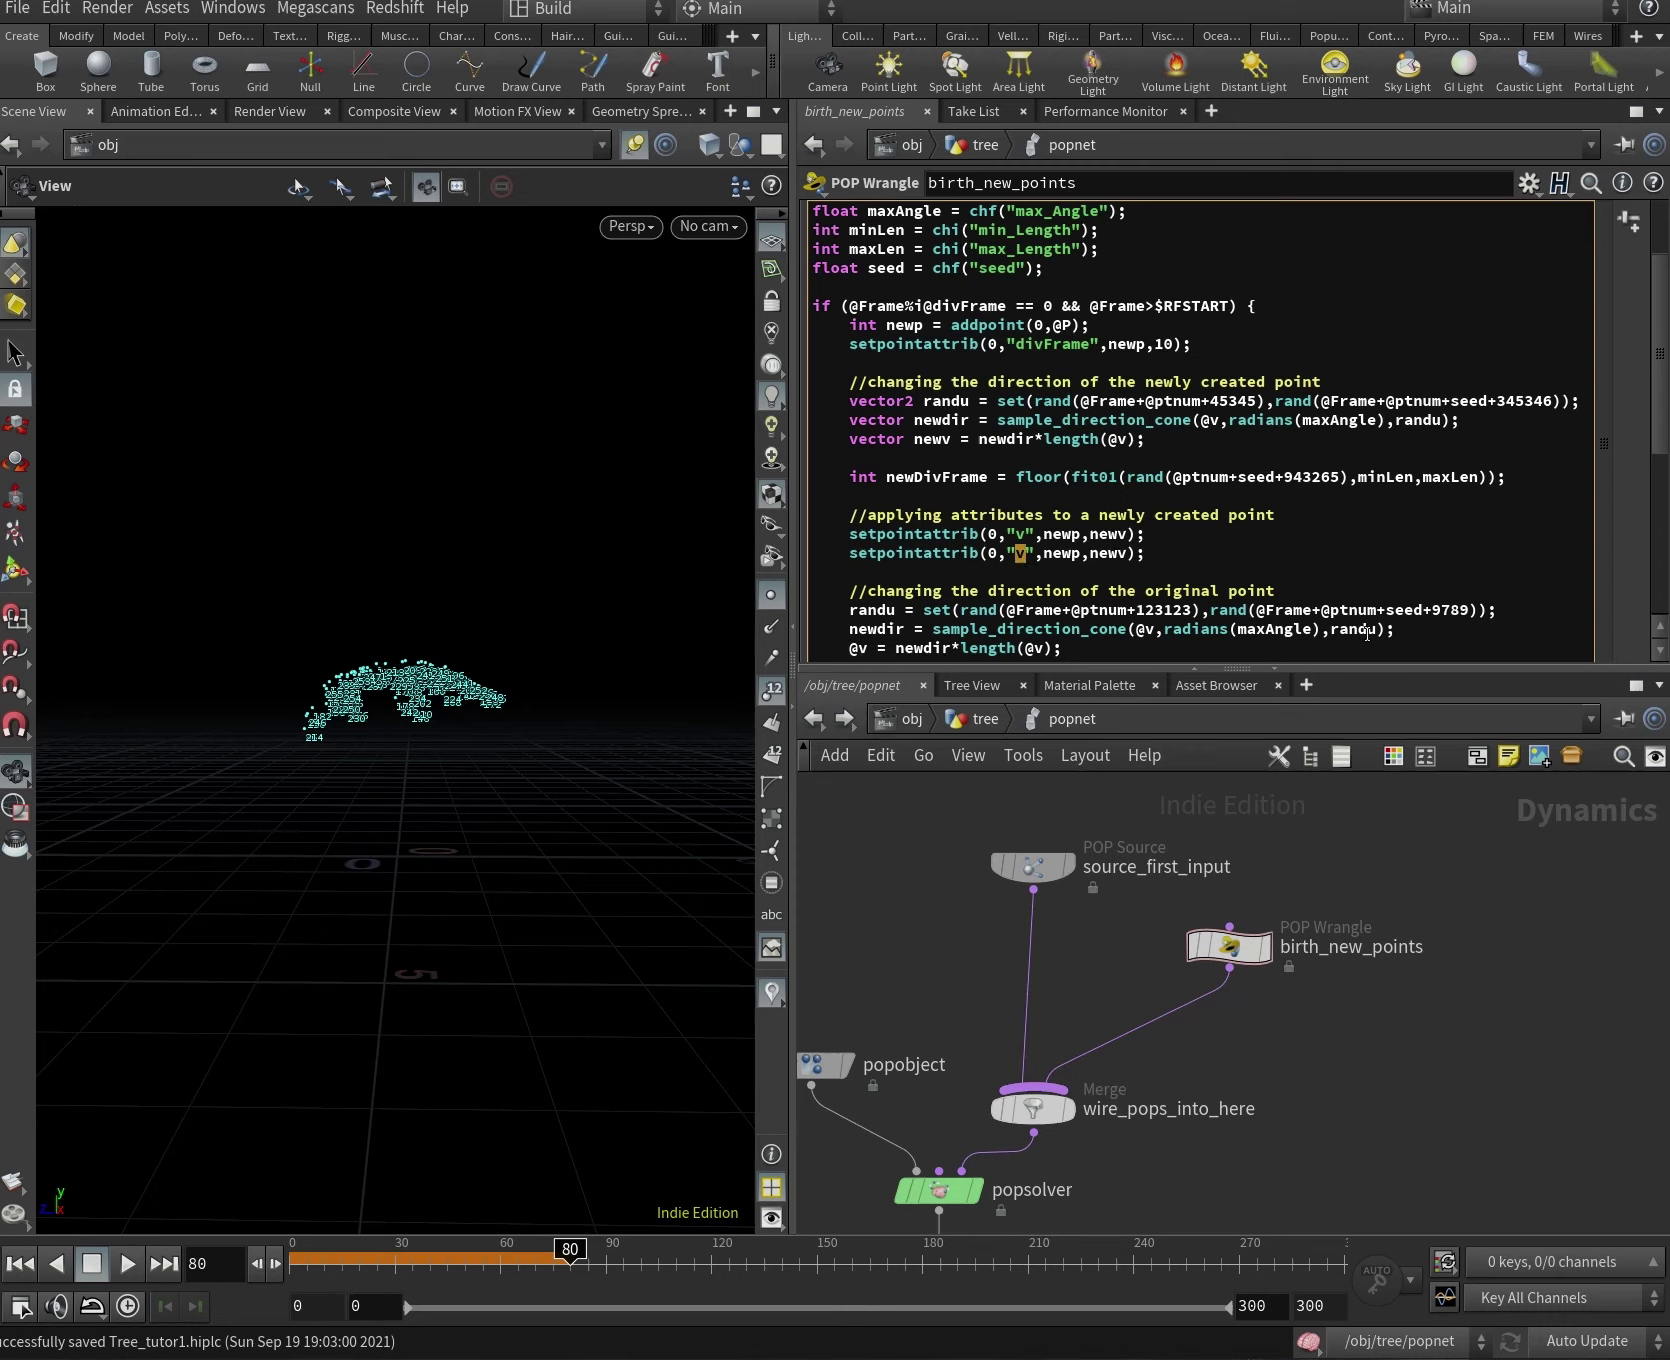
text(divFrame)
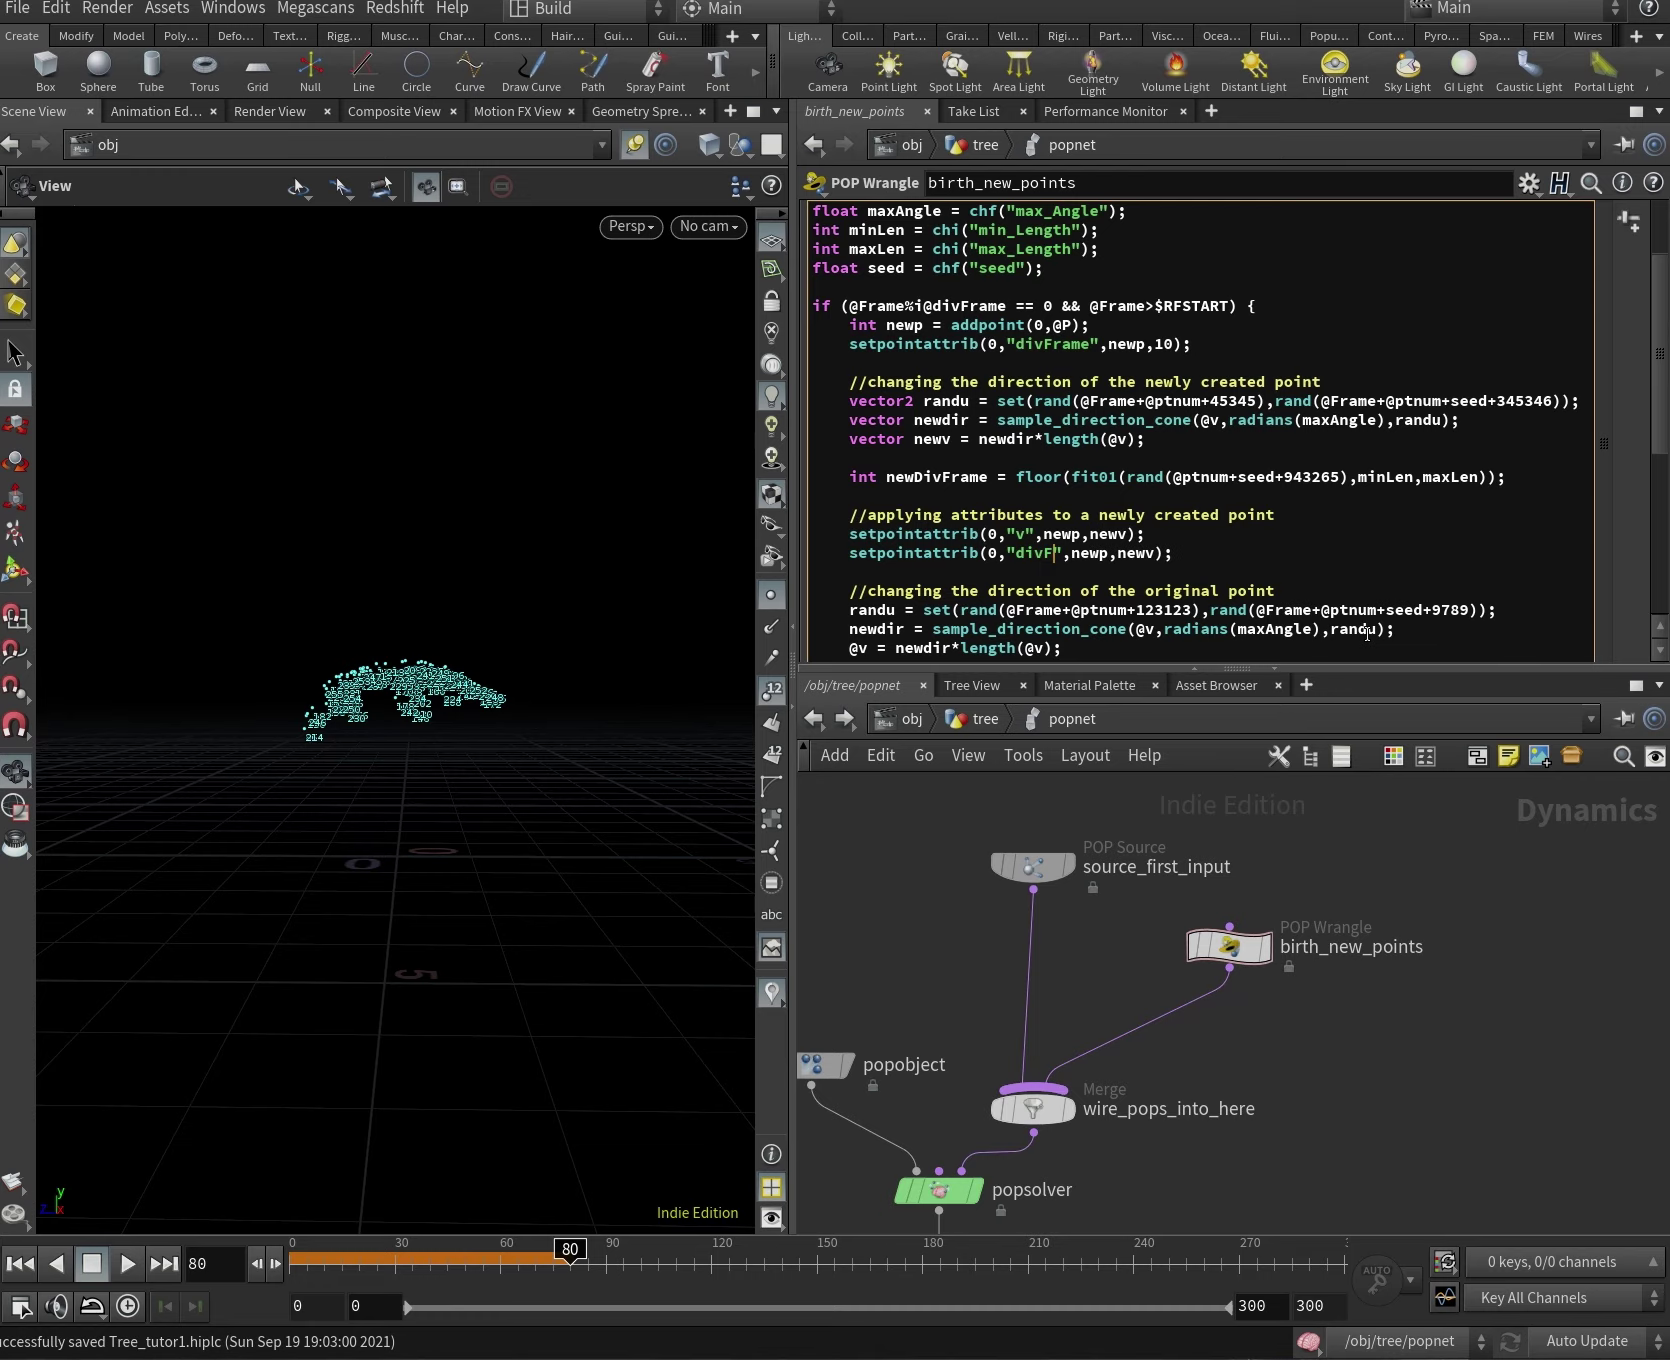
double_click(1172, 554)
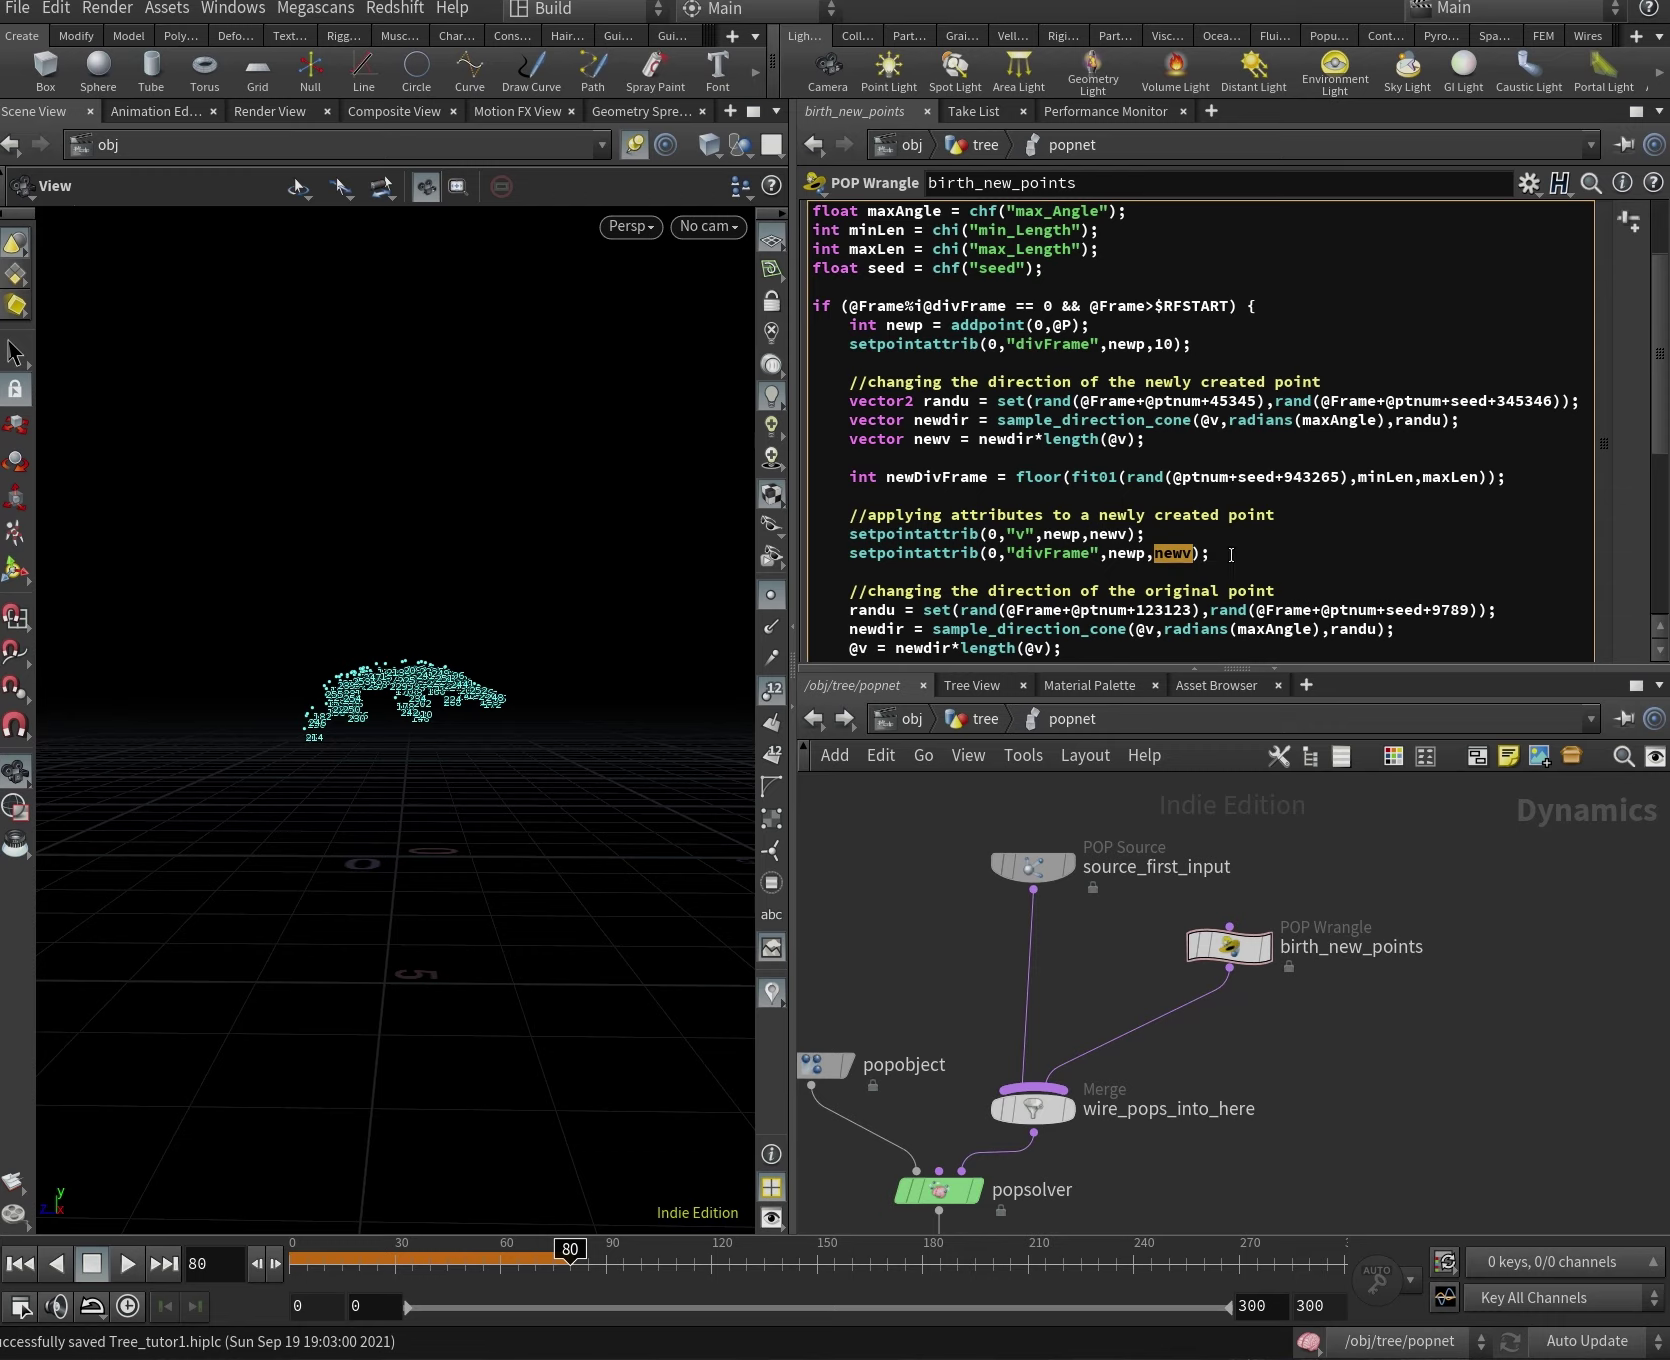
text(newDivFrame)
key(End)
key(Left)
key(Left)
Replay the growth to frame 117, then return to /obj/tree with point numbers hidden.
mouse_move(559, 1262)
mouse_down()
mouse_move(392, 1258)
mouse_move(735, 1258)
mouse_move(595, 1259)
mouse_move(701, 1250)
mouse_up()
mouse_move(429, 764)
mouse_down()
mouse_move(541, 746)
mouse_move(441, 798)
mouse_move(421, 675)
mouse_move(462, 746)
mouse_move(461, 638)
mouse_move(471, 662)
mouse_up()
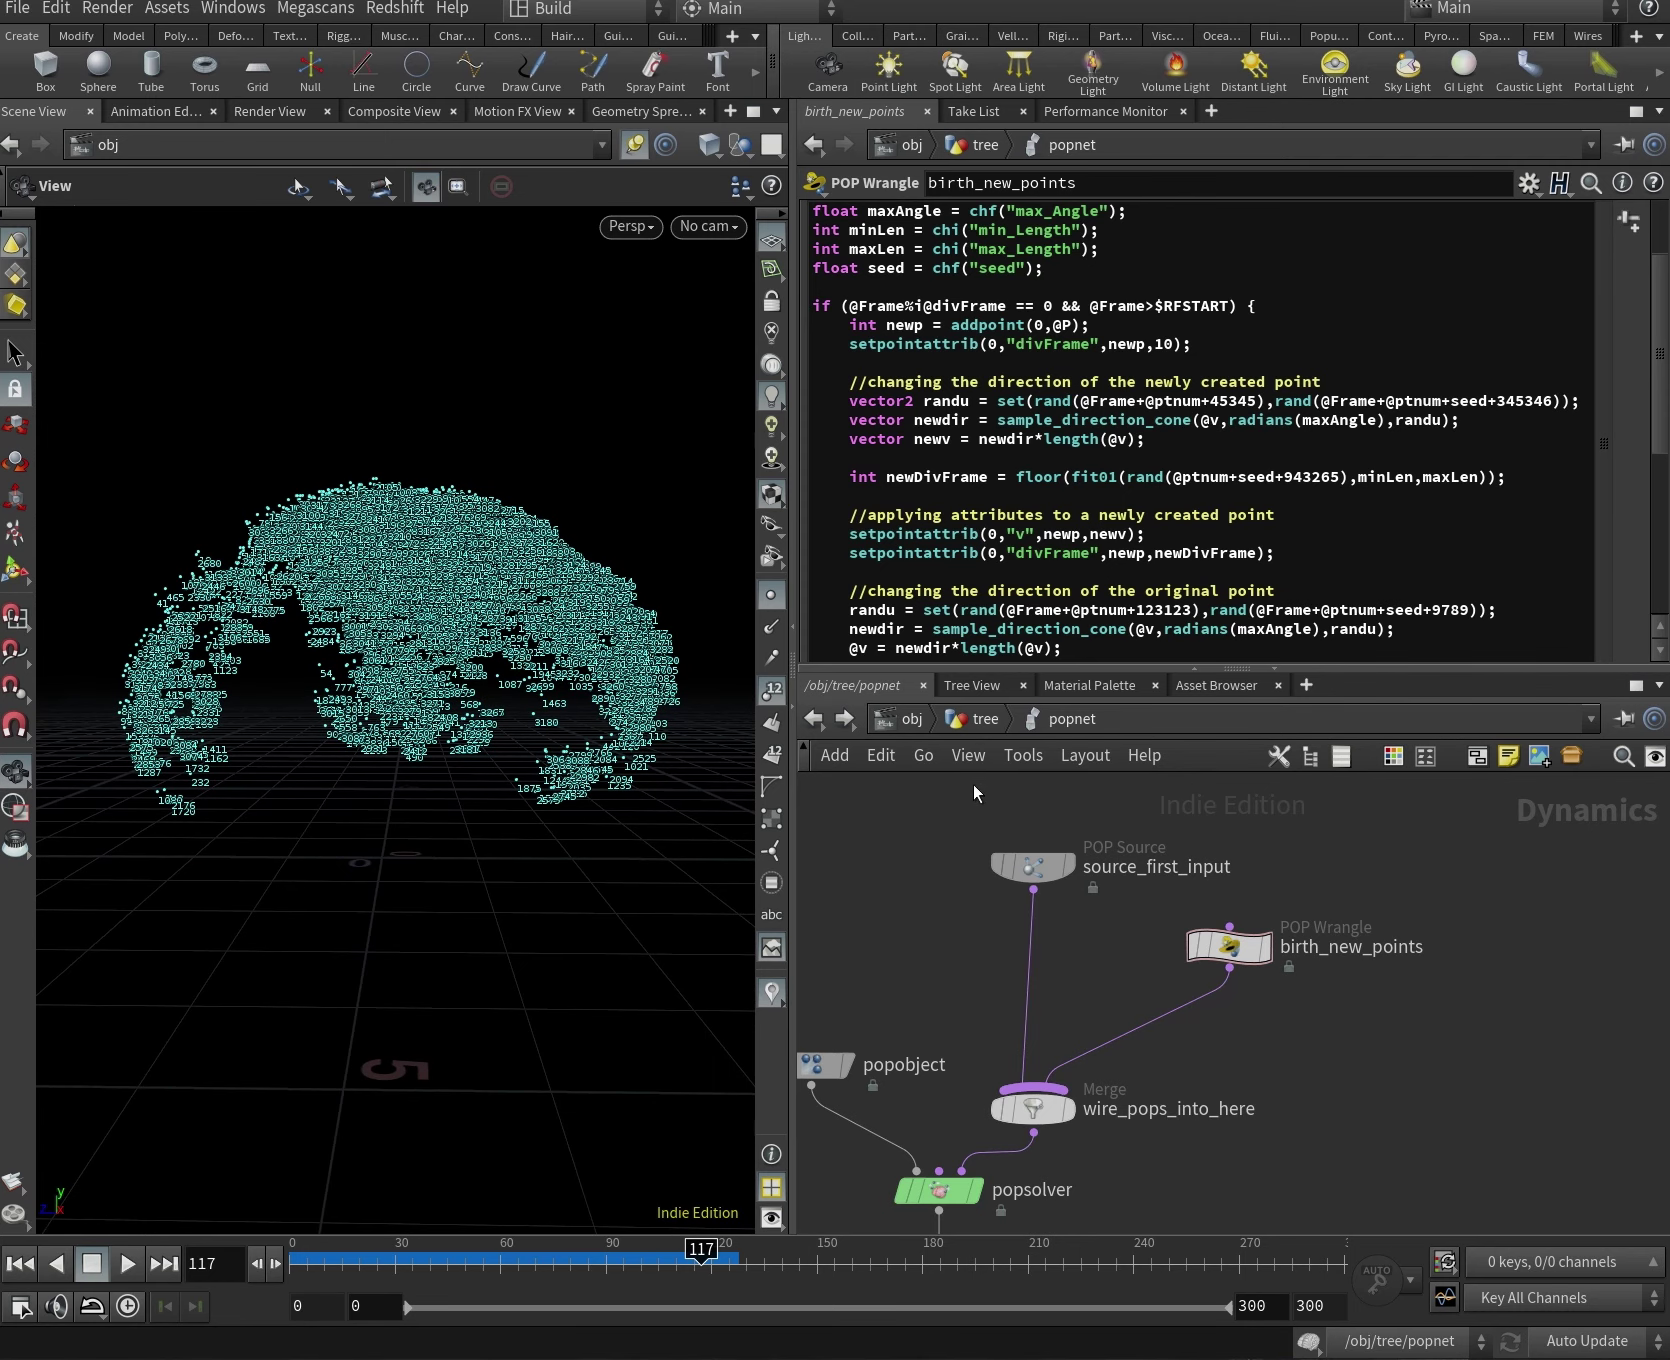
click(985, 720)
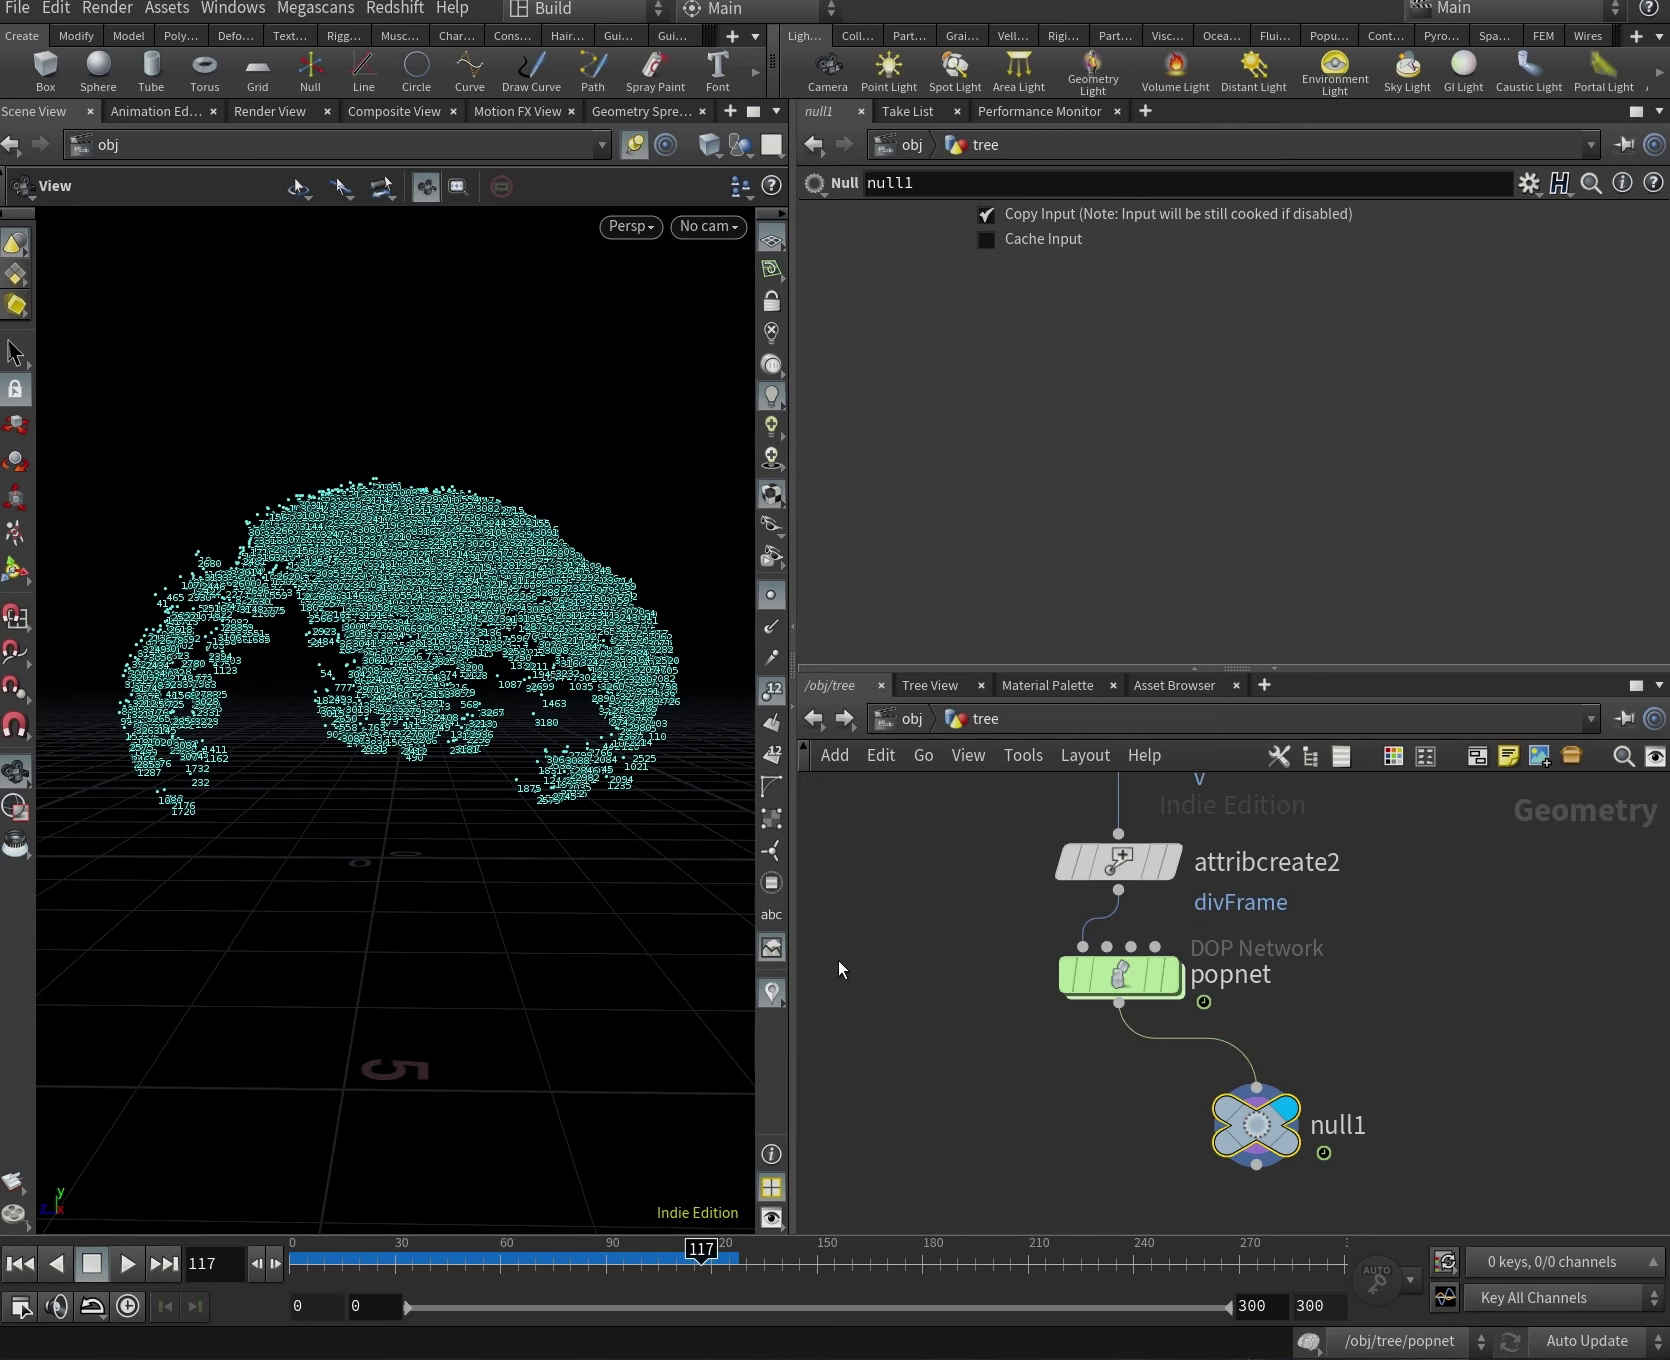
scroll(988, 988, down, 5)
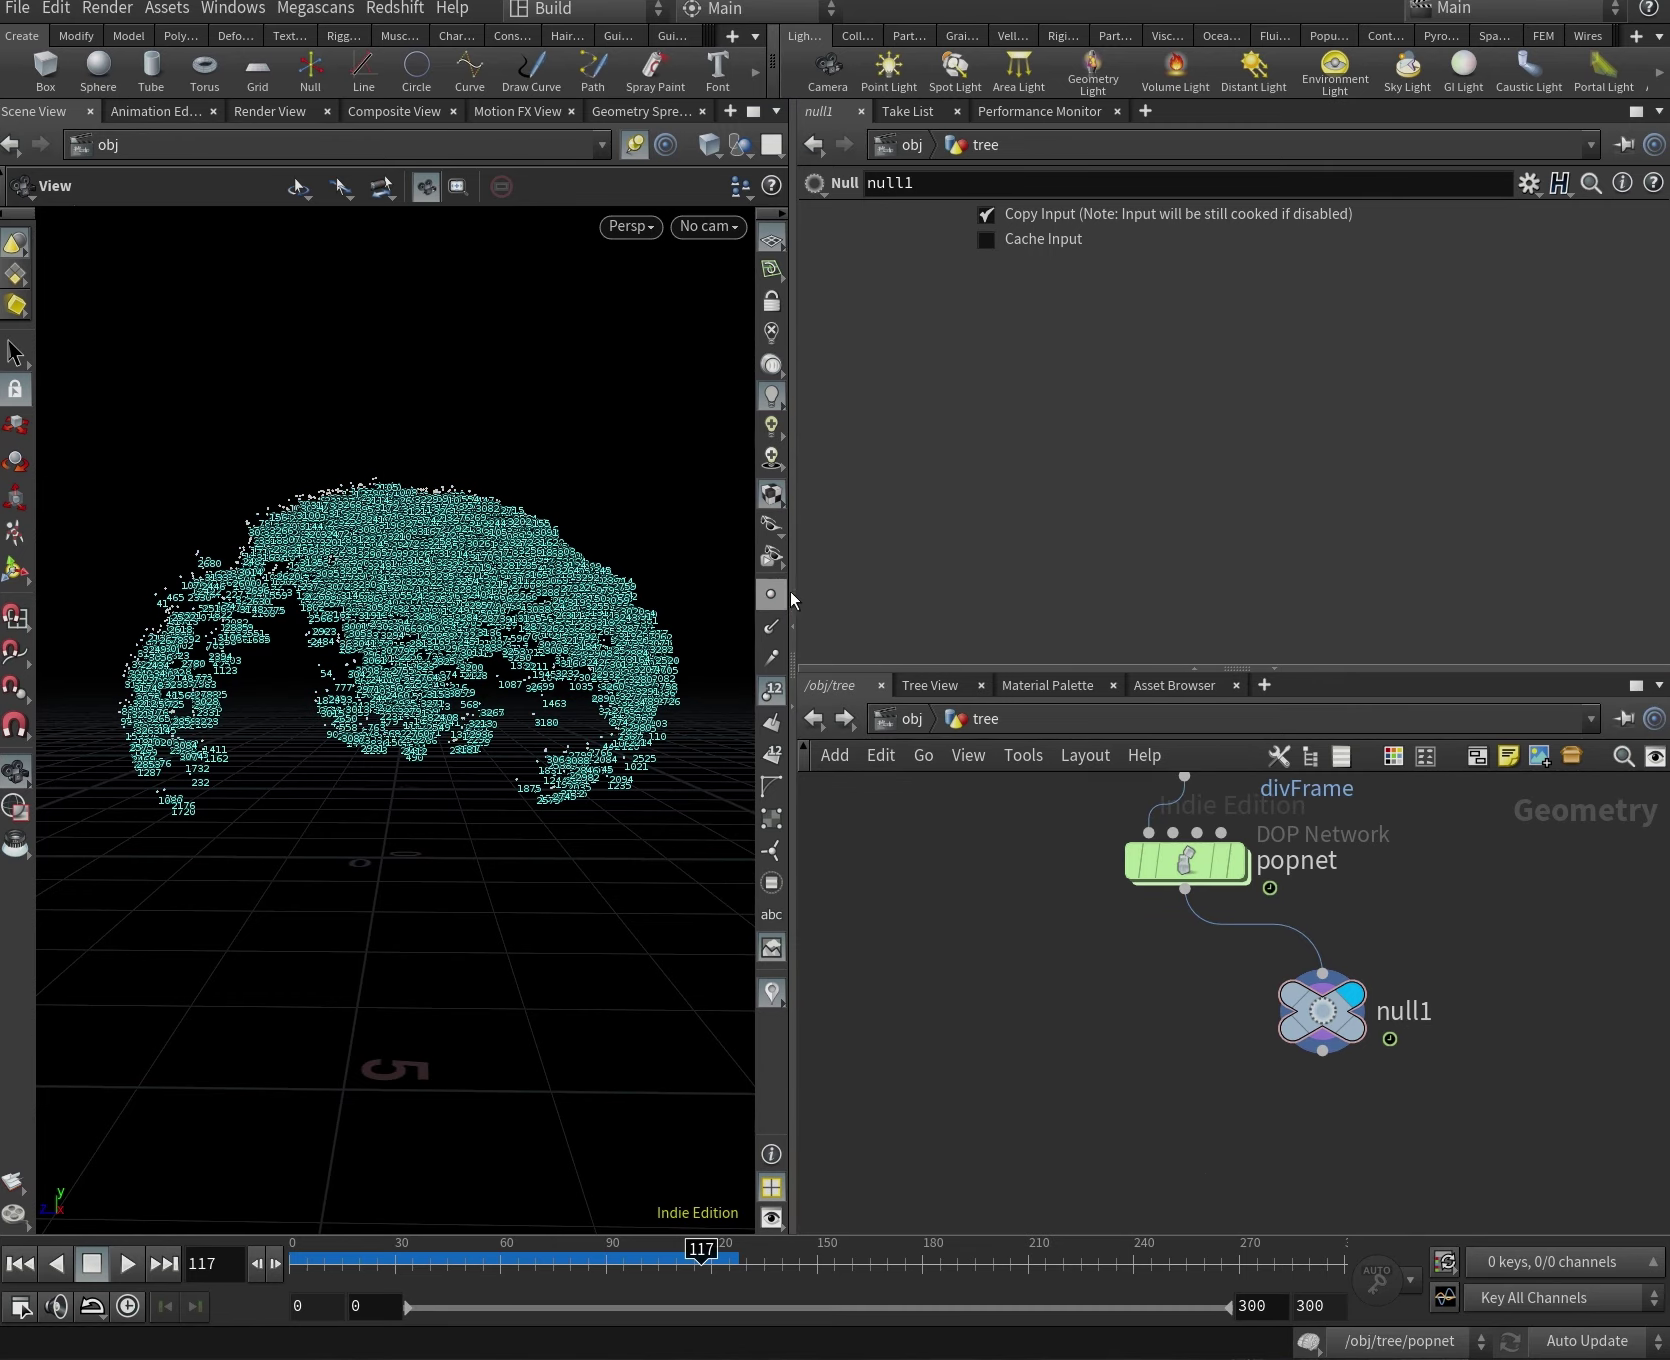
click(771, 689)
Pick a Trail node from the Tab node search.
key(Tab)
text(trail)
key(Return)
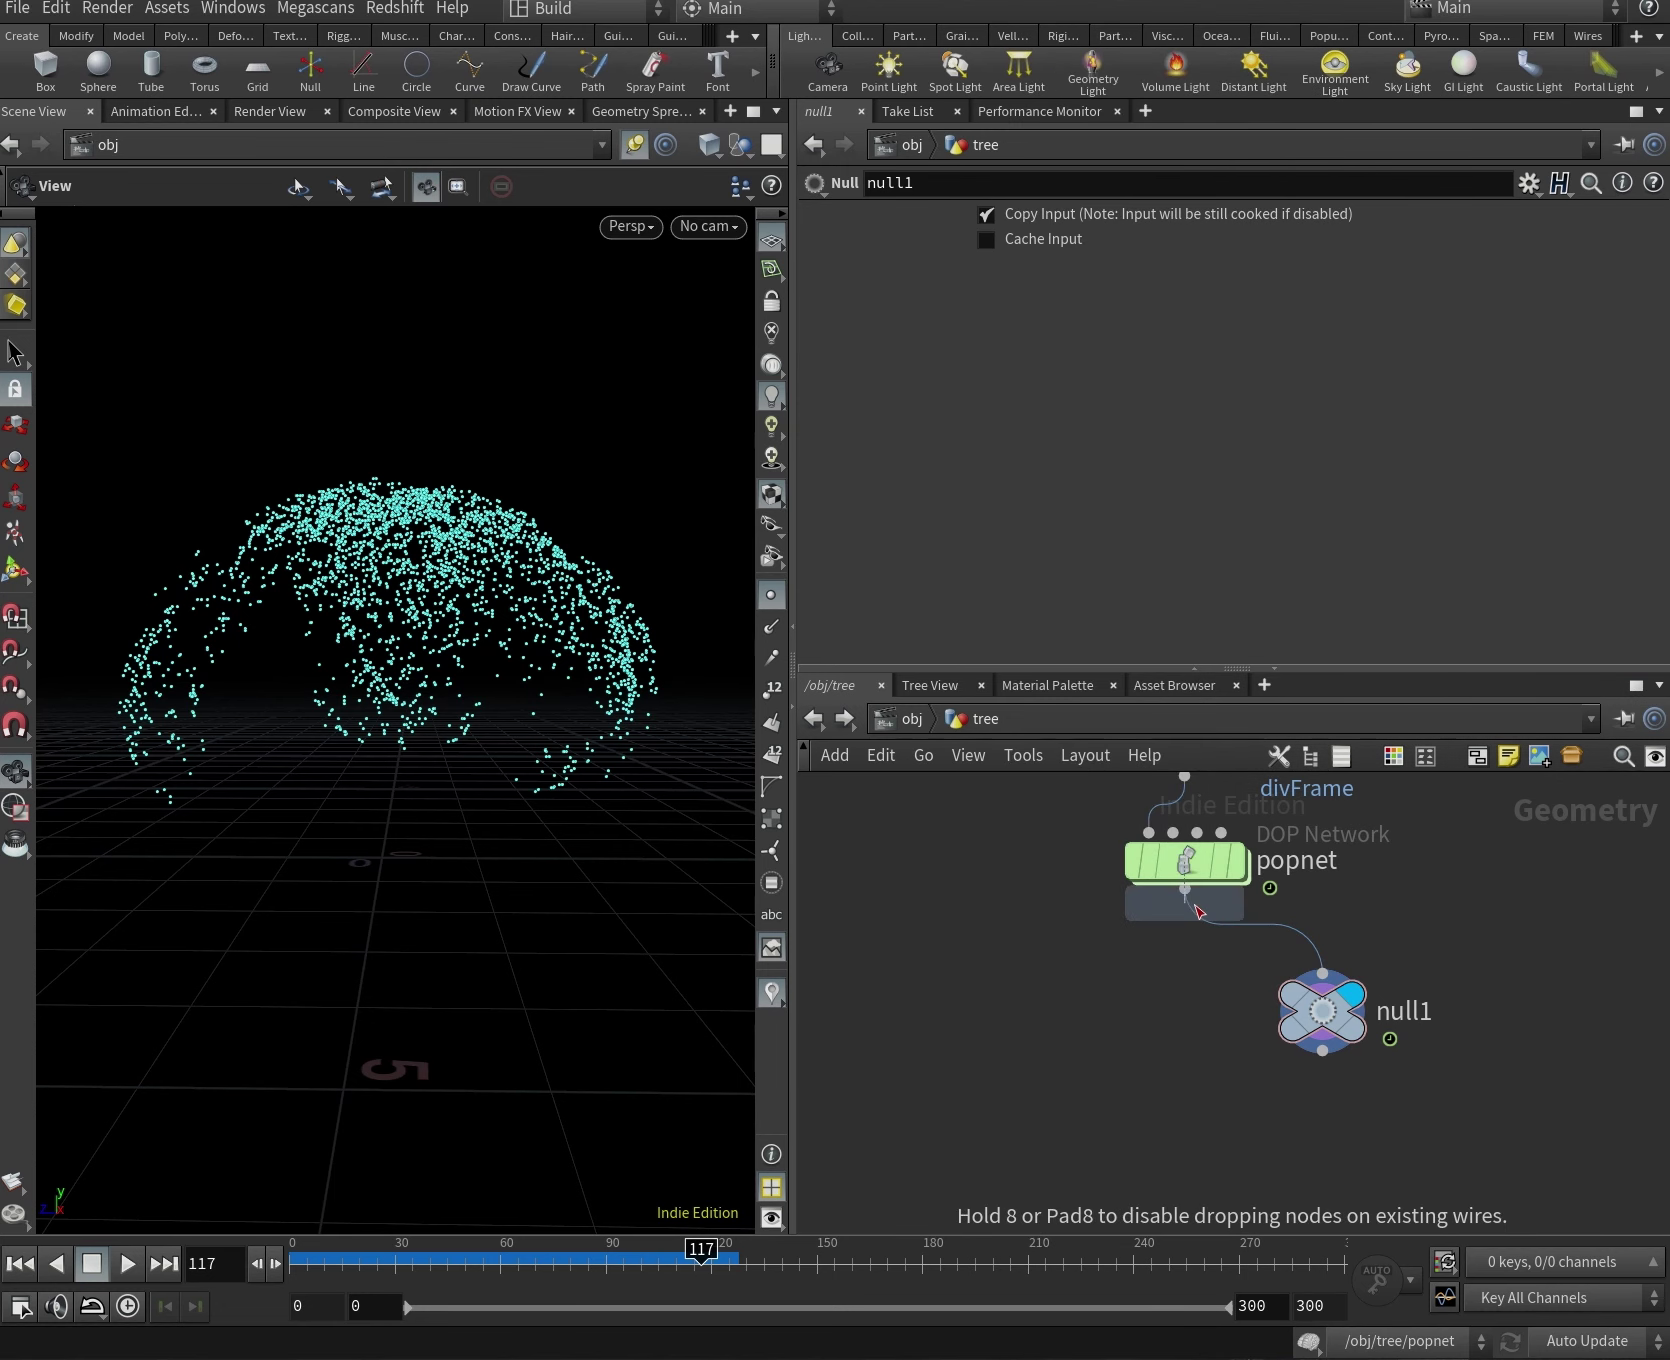
Place trail1 below popnet with Trail Length 400 and inspect the traced tree.
click(1059, 1089)
drag(1067, 1100, 1043, 1105)
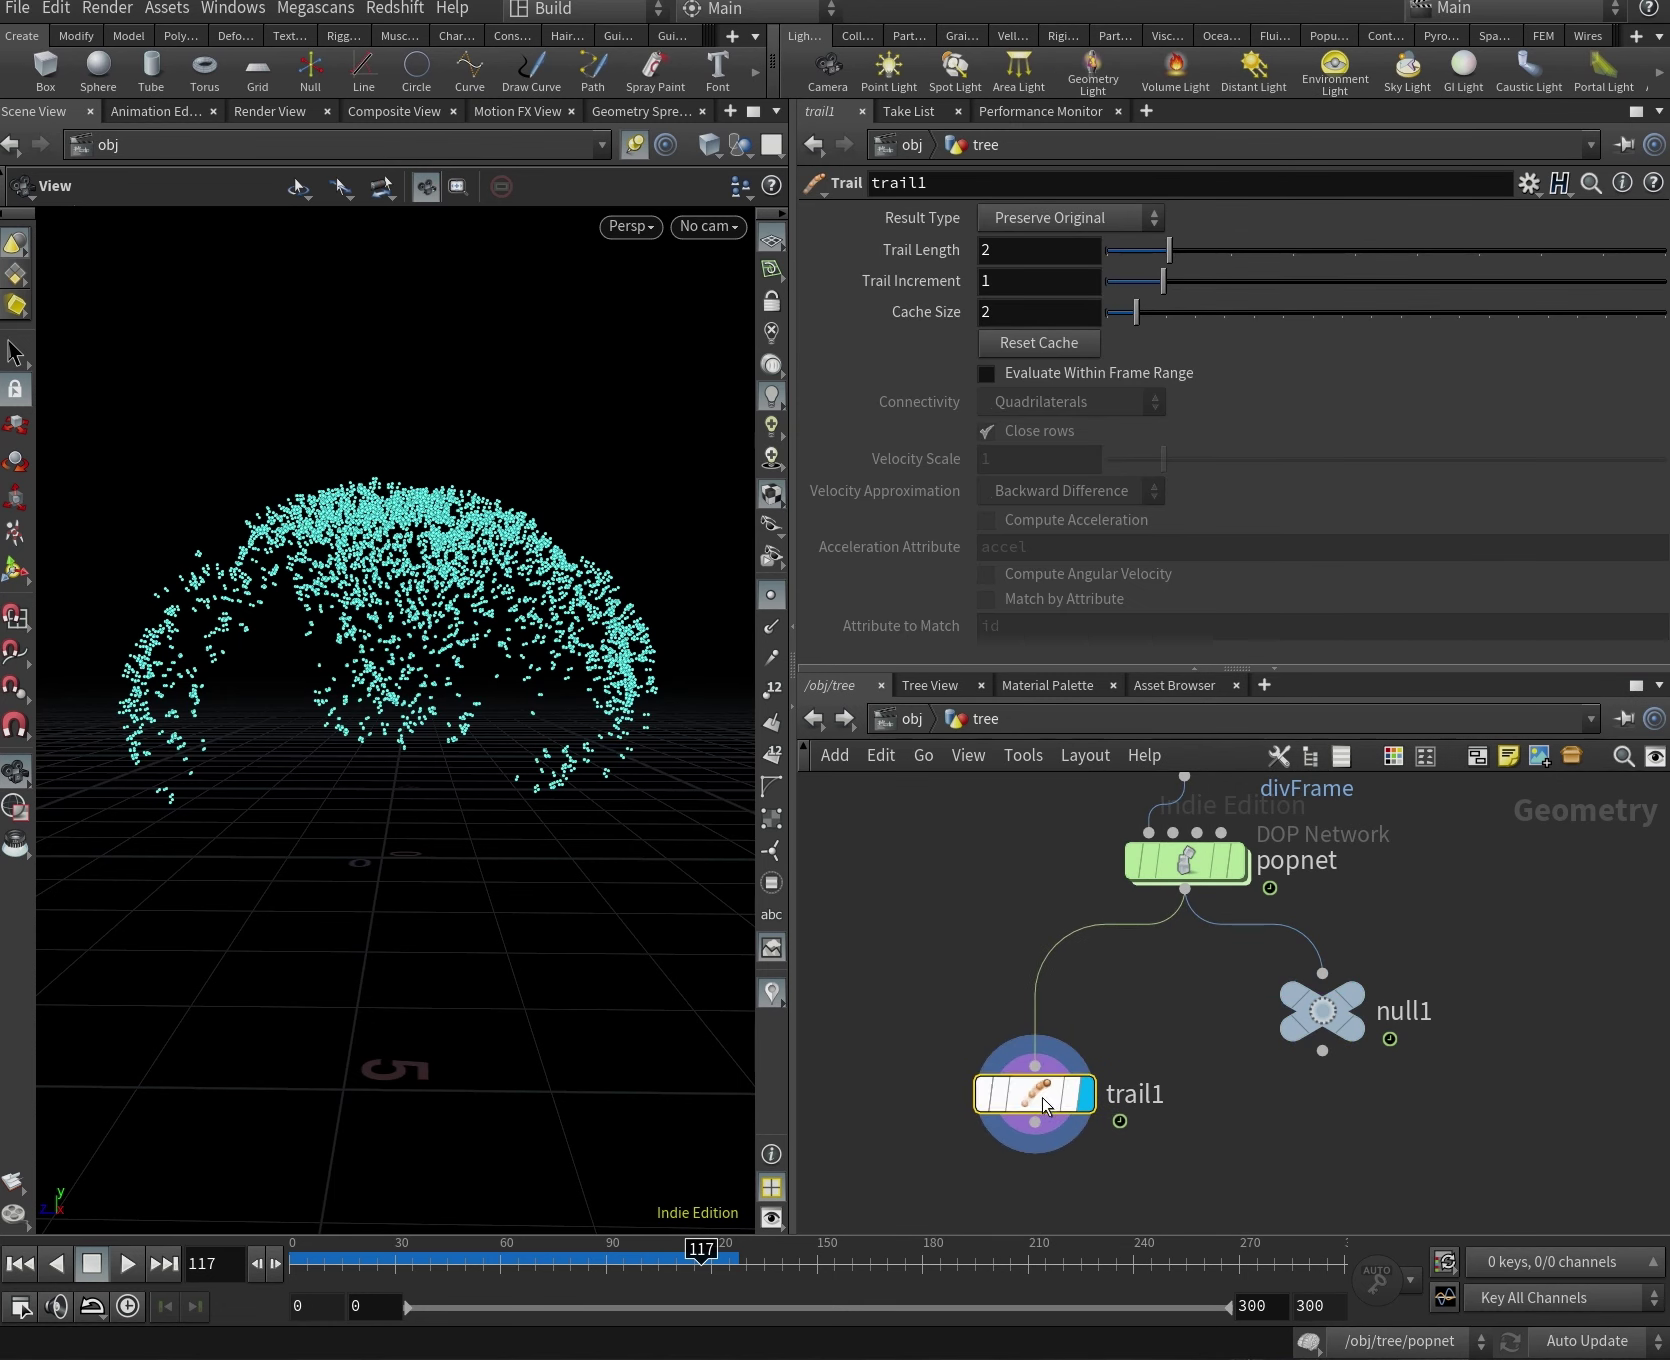
key(BackSpace)
text(400)
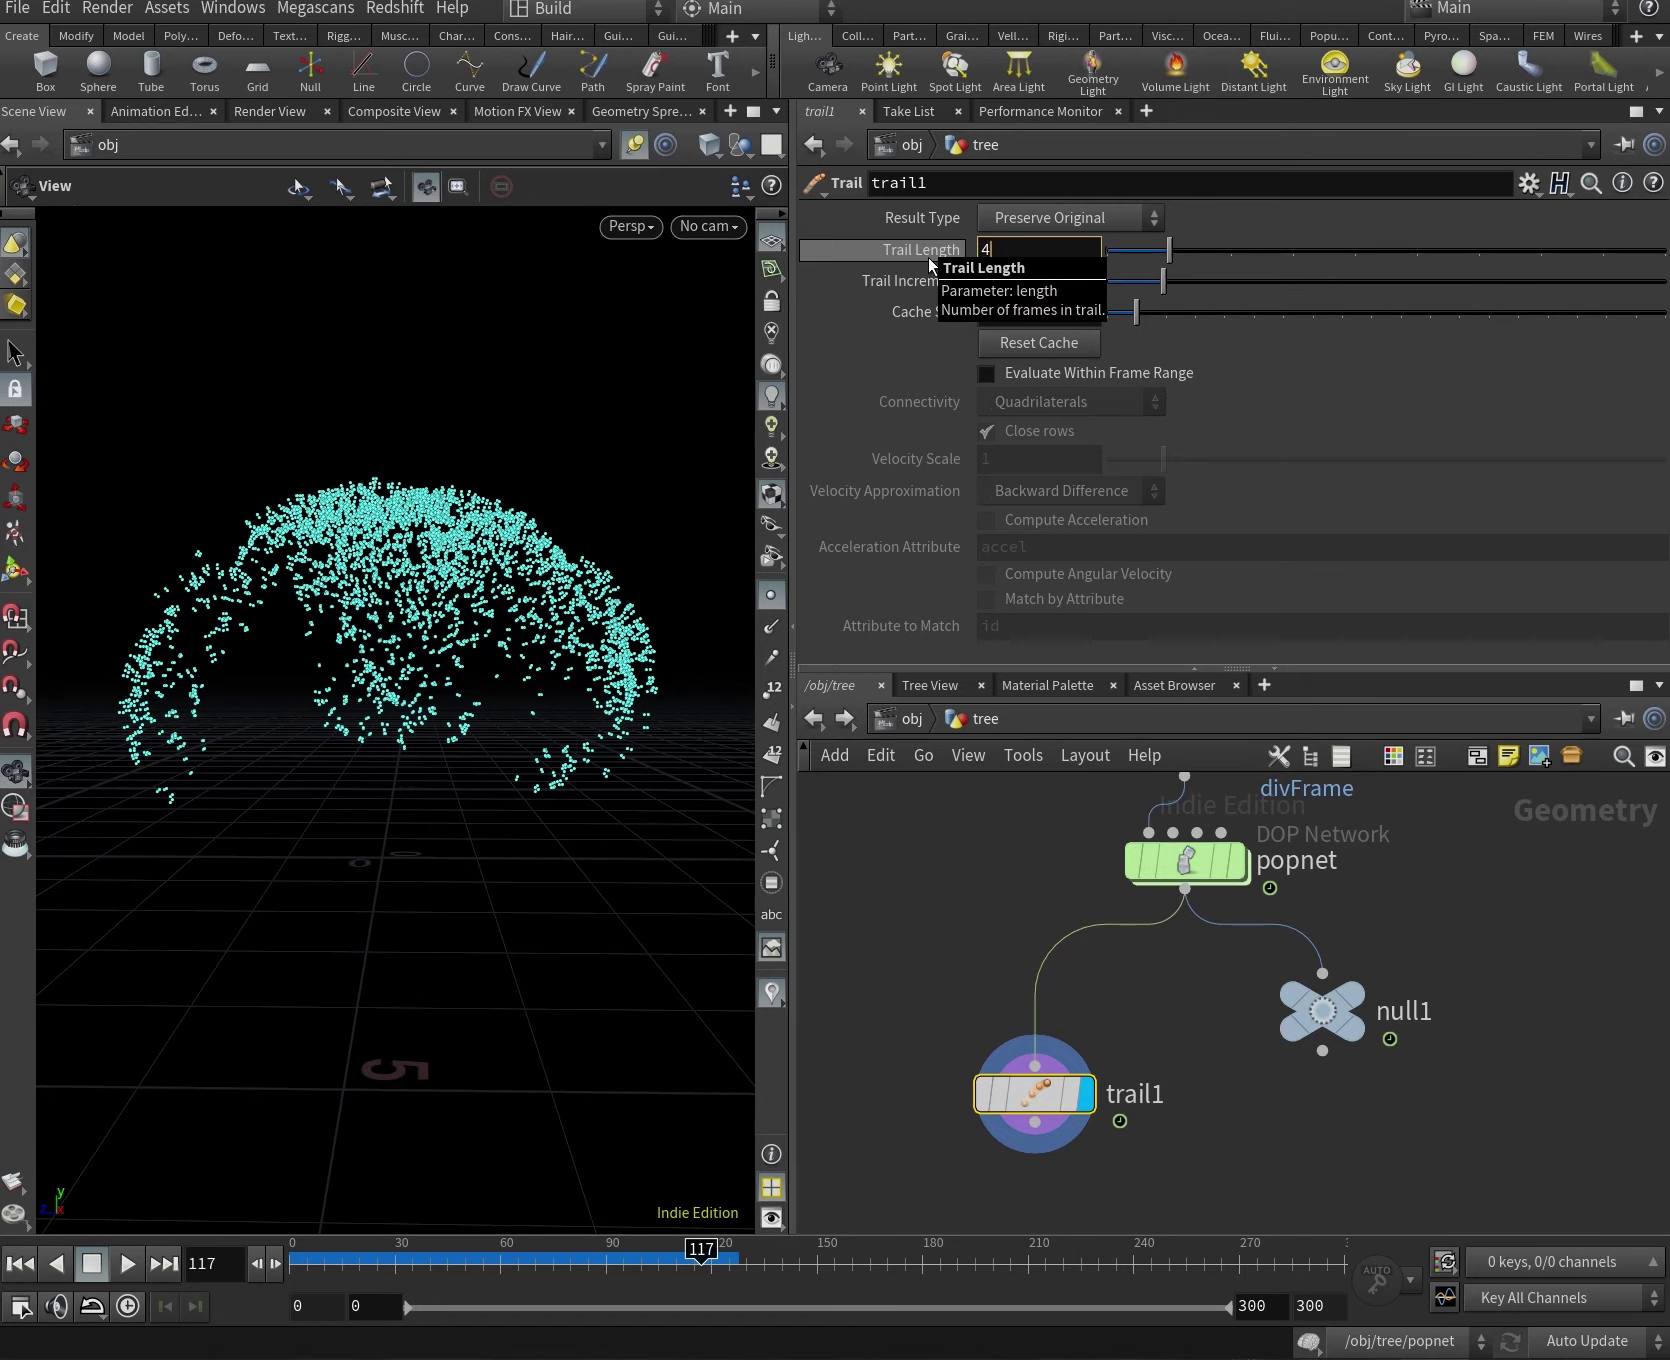
key(Return)
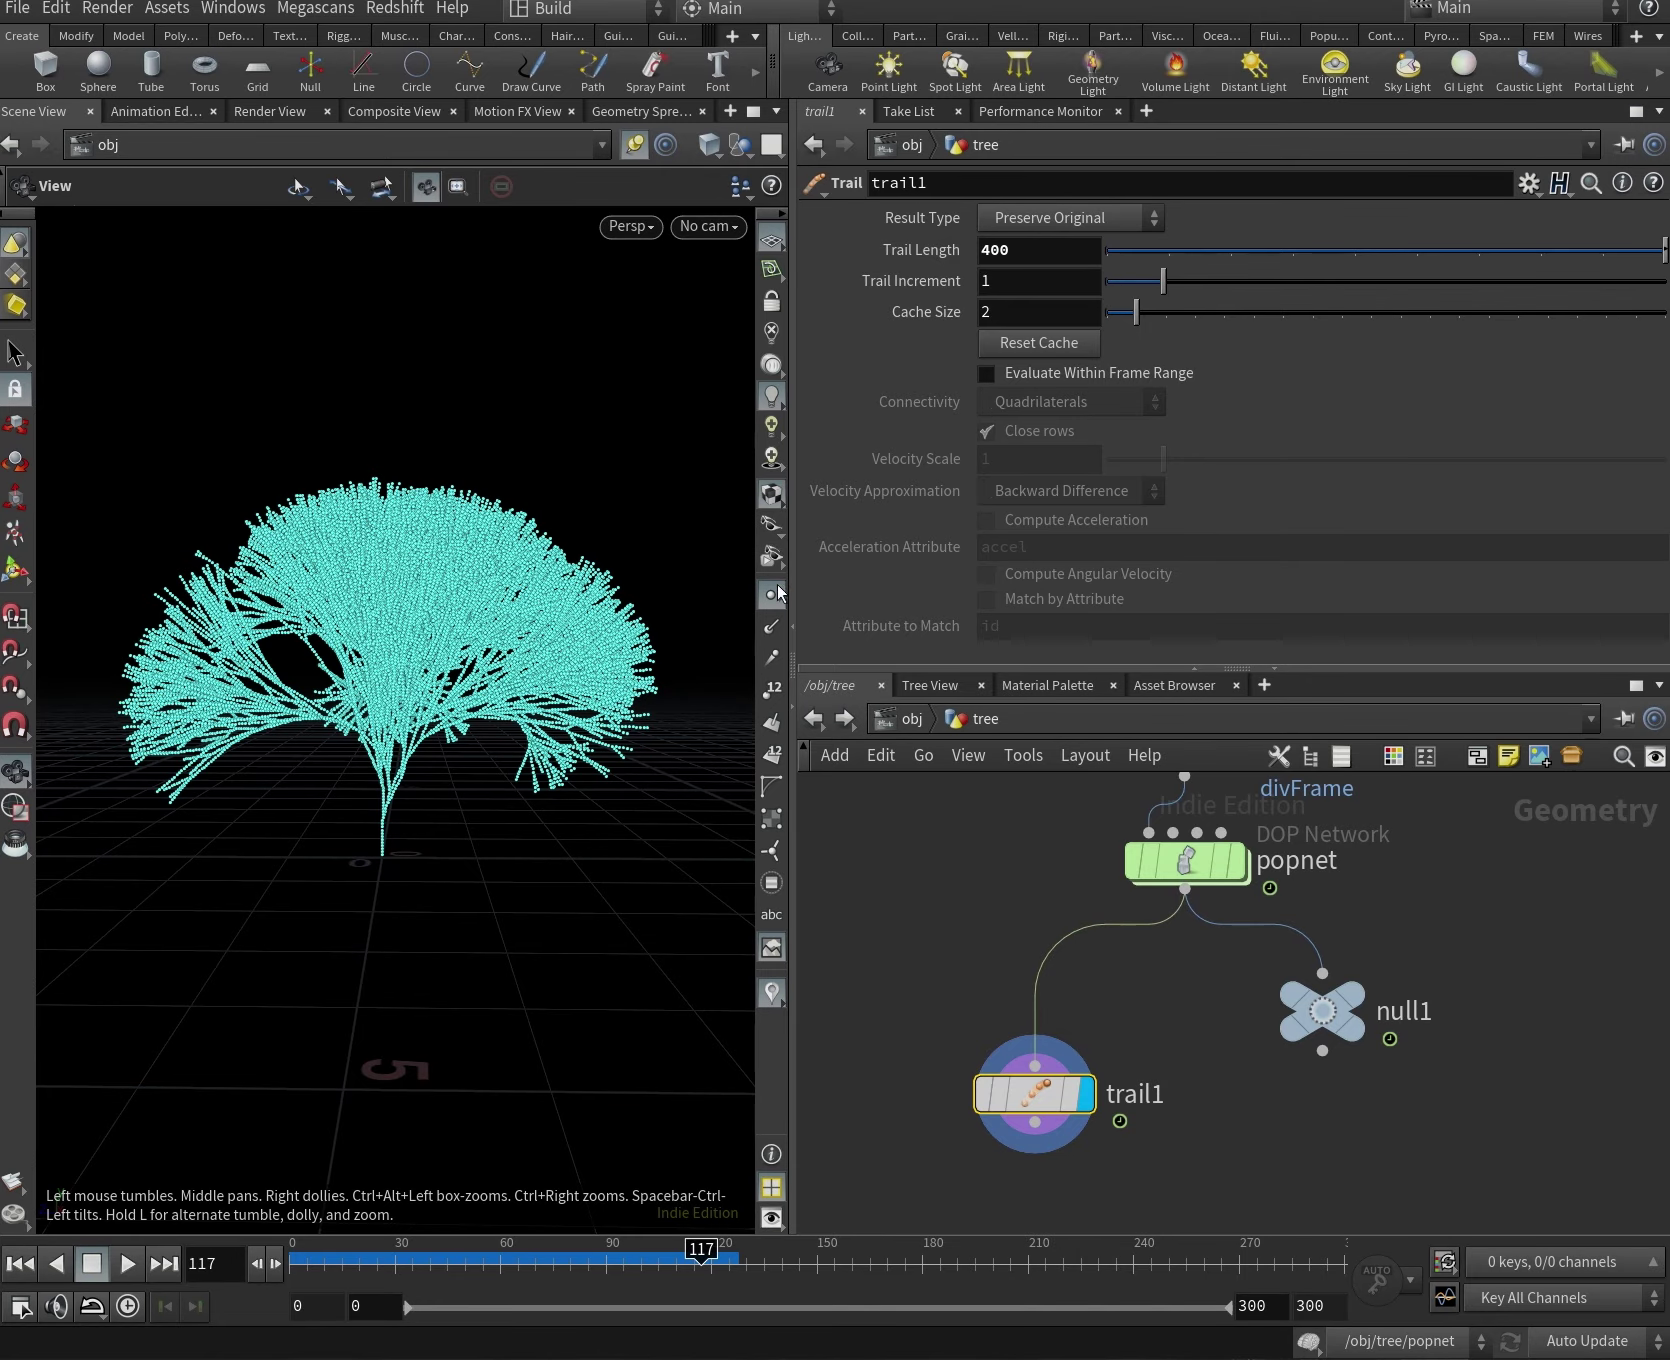
scroll(485, 717, up, 3)
mouse_move(486, 716)
mouse_down()
mouse_move(420, 690)
mouse_move(478, 694)
mouse_up()
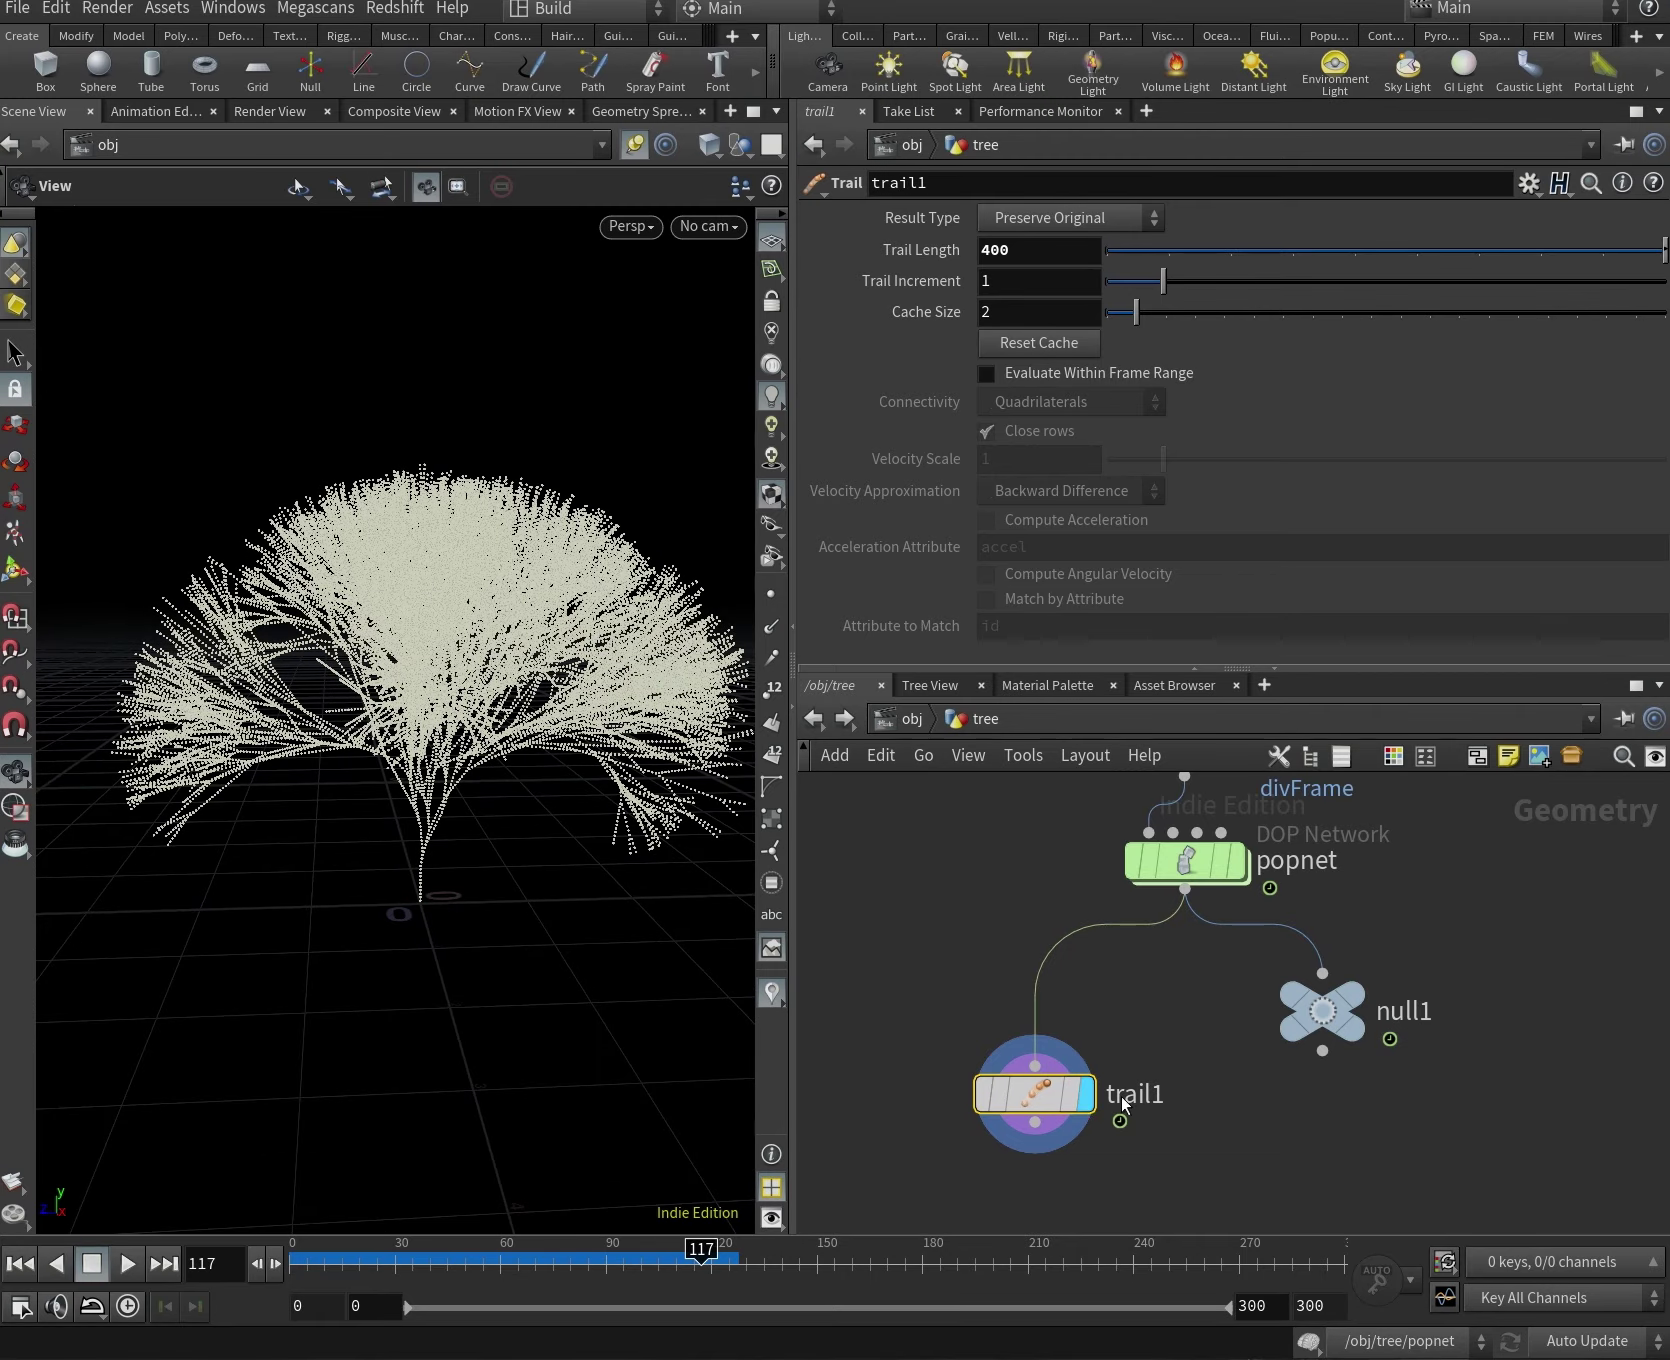
middle_drag(1090, 1095, 1055, 967)
drag(1016, 967, 999, 941)
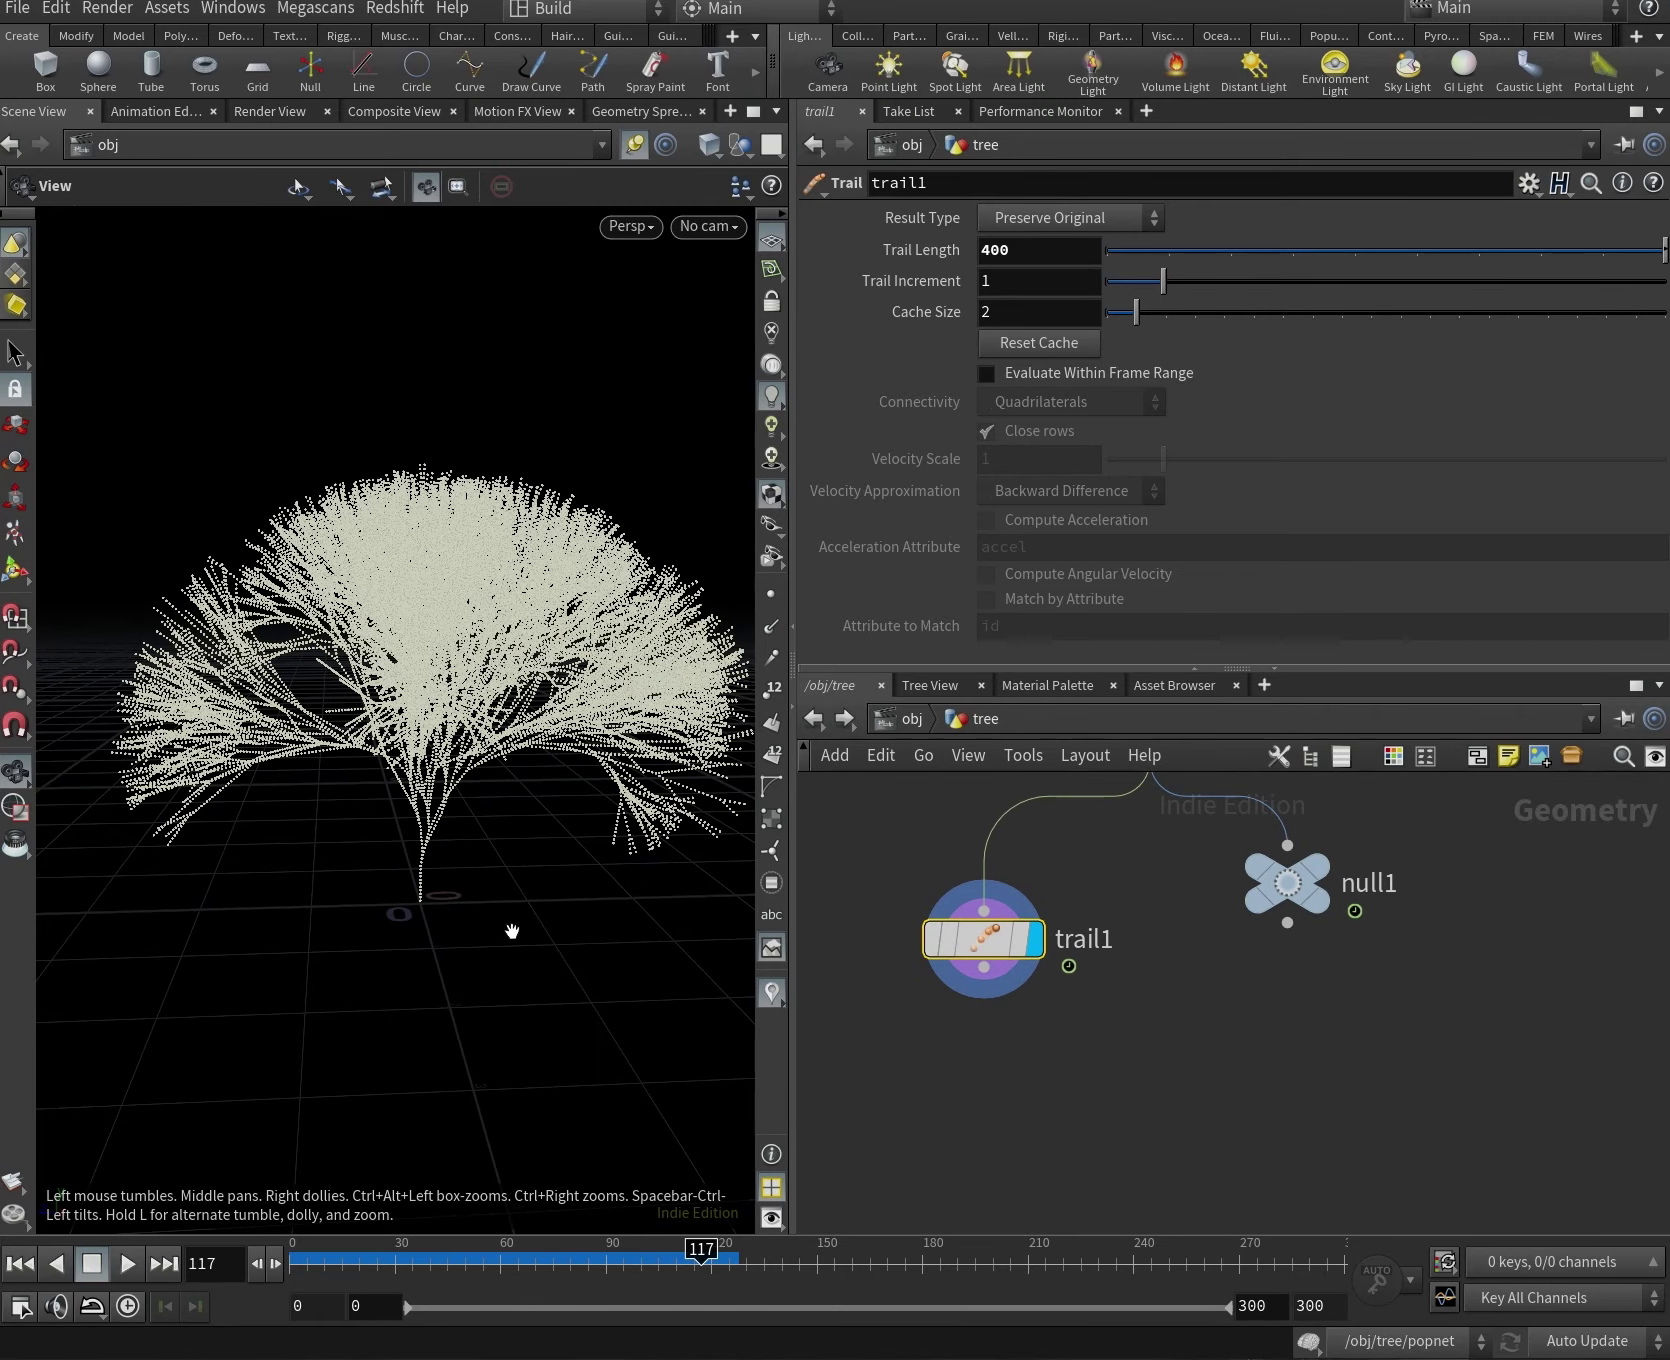
scroll(440, 887, up, 4)
mouse_move(444, 900)
mouse_down()
mouse_move(429, 913)
mouse_move(467, 890)
mouse_up()
drag(488, 686, 410, 857)
Add an Add node, add2, below trail1 and set it as the displayed output.
key(Tab)
text(add)
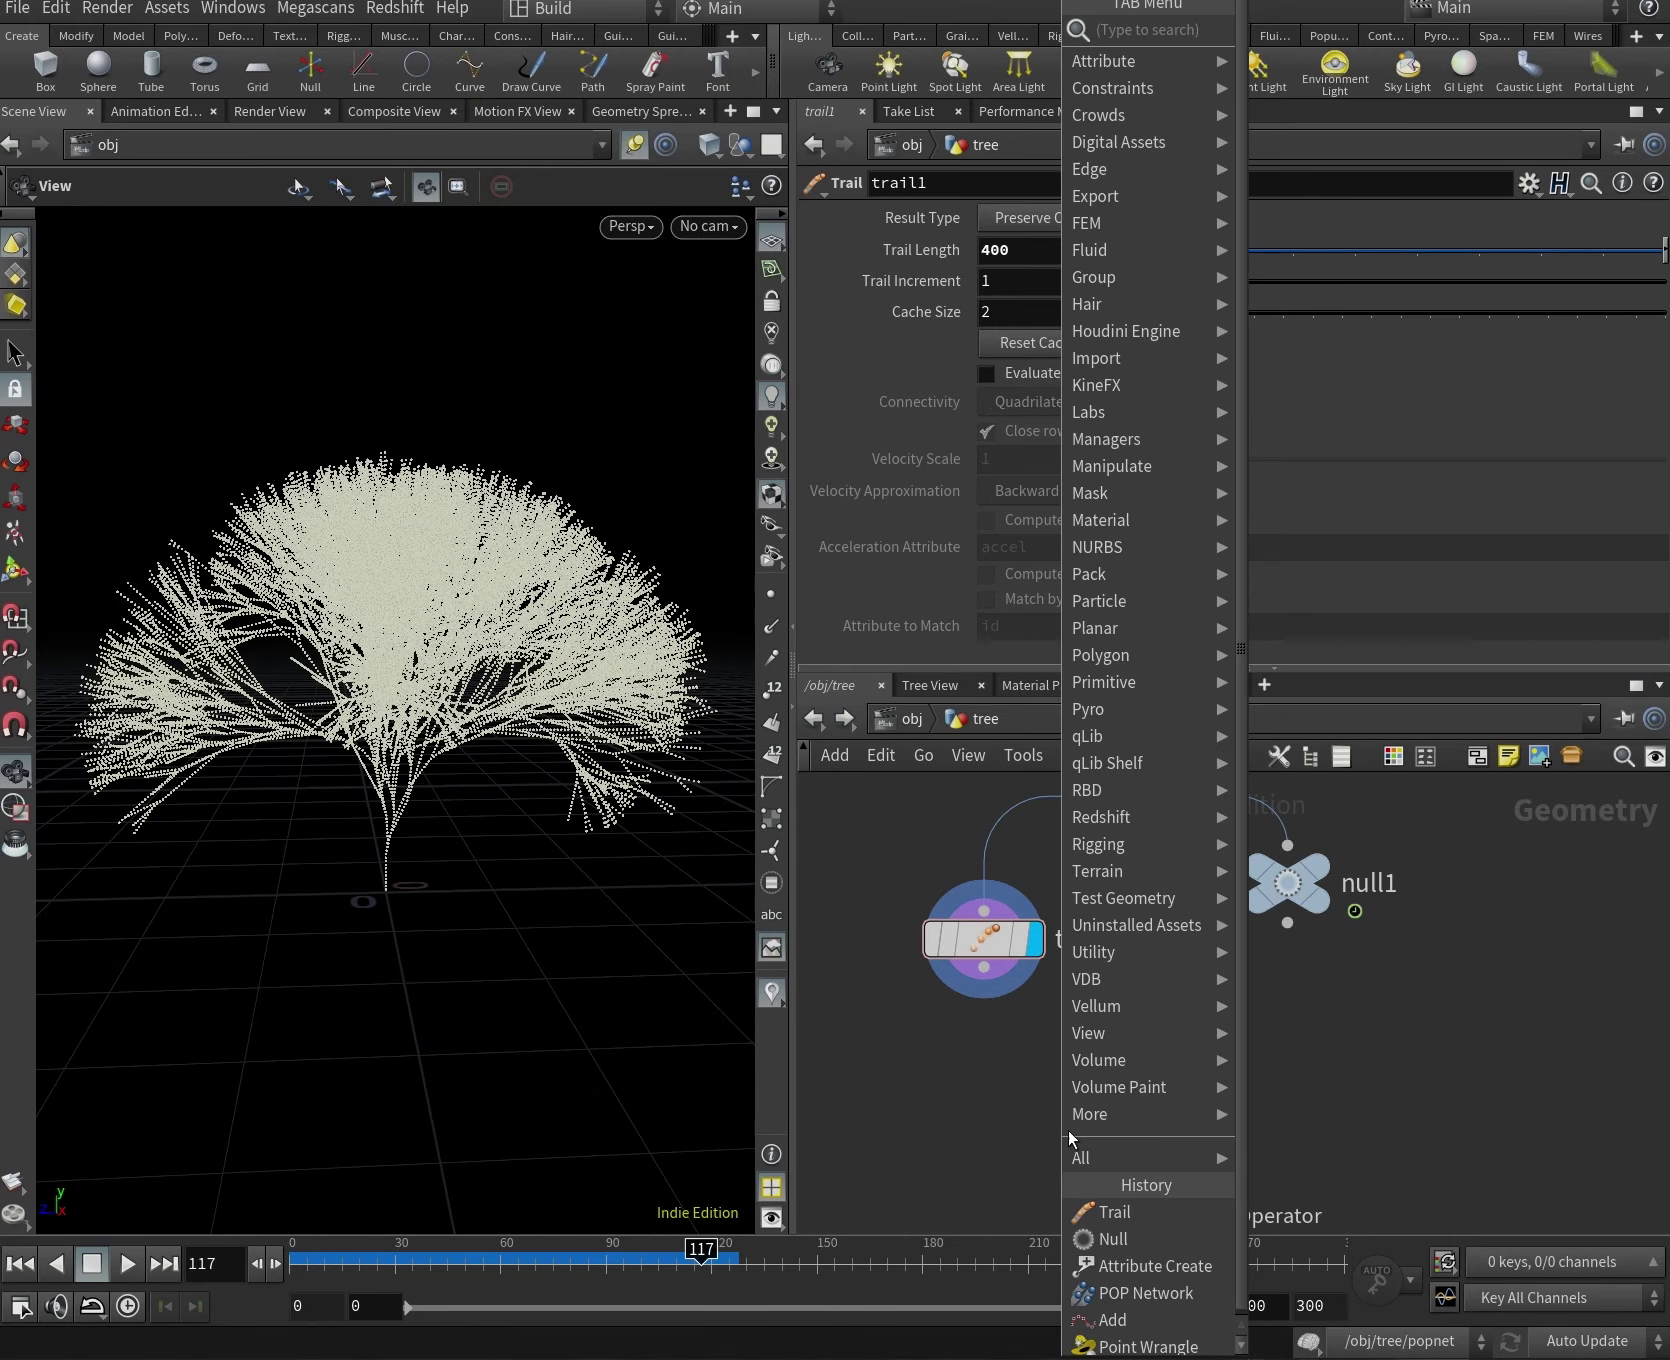
key(Return)
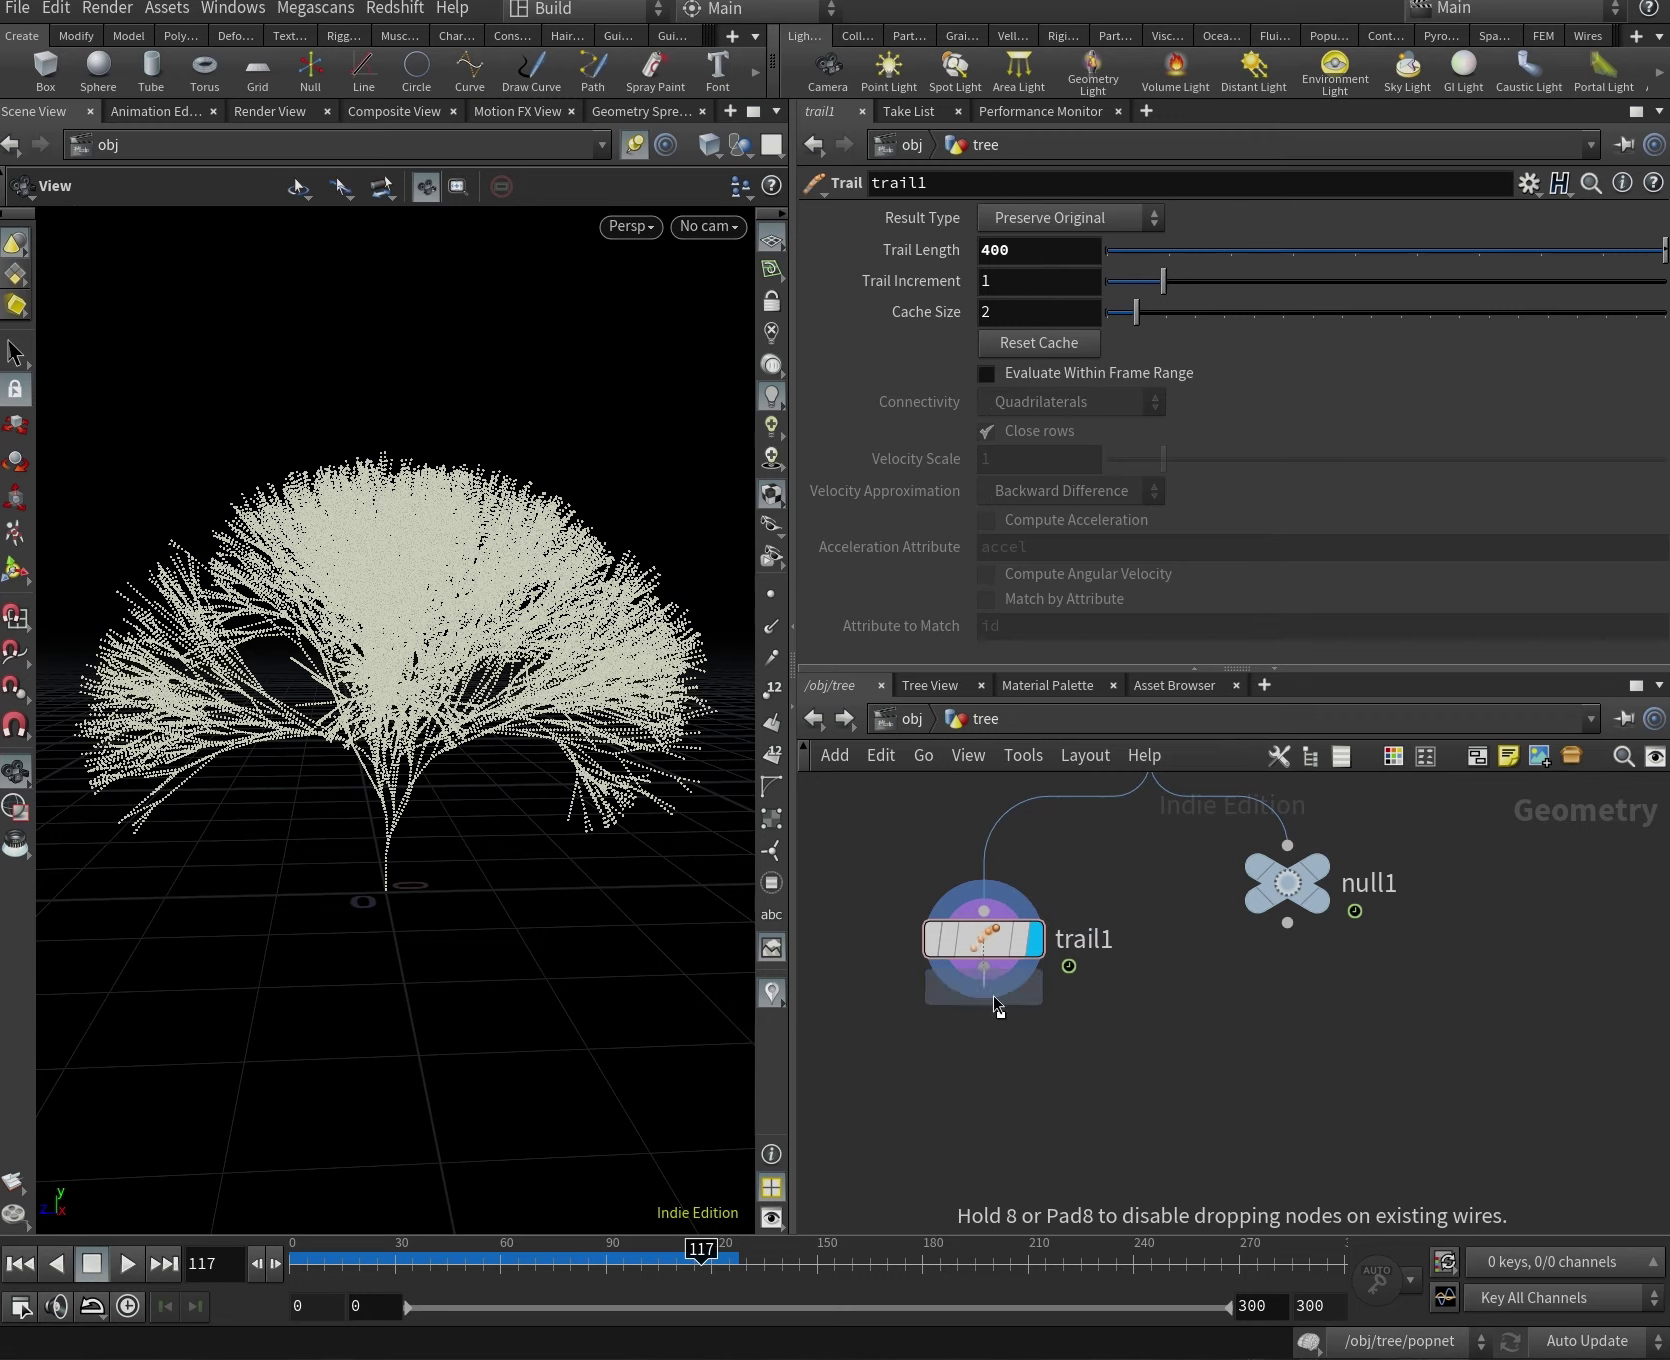
click(990, 1092)
click(1035, 1090)
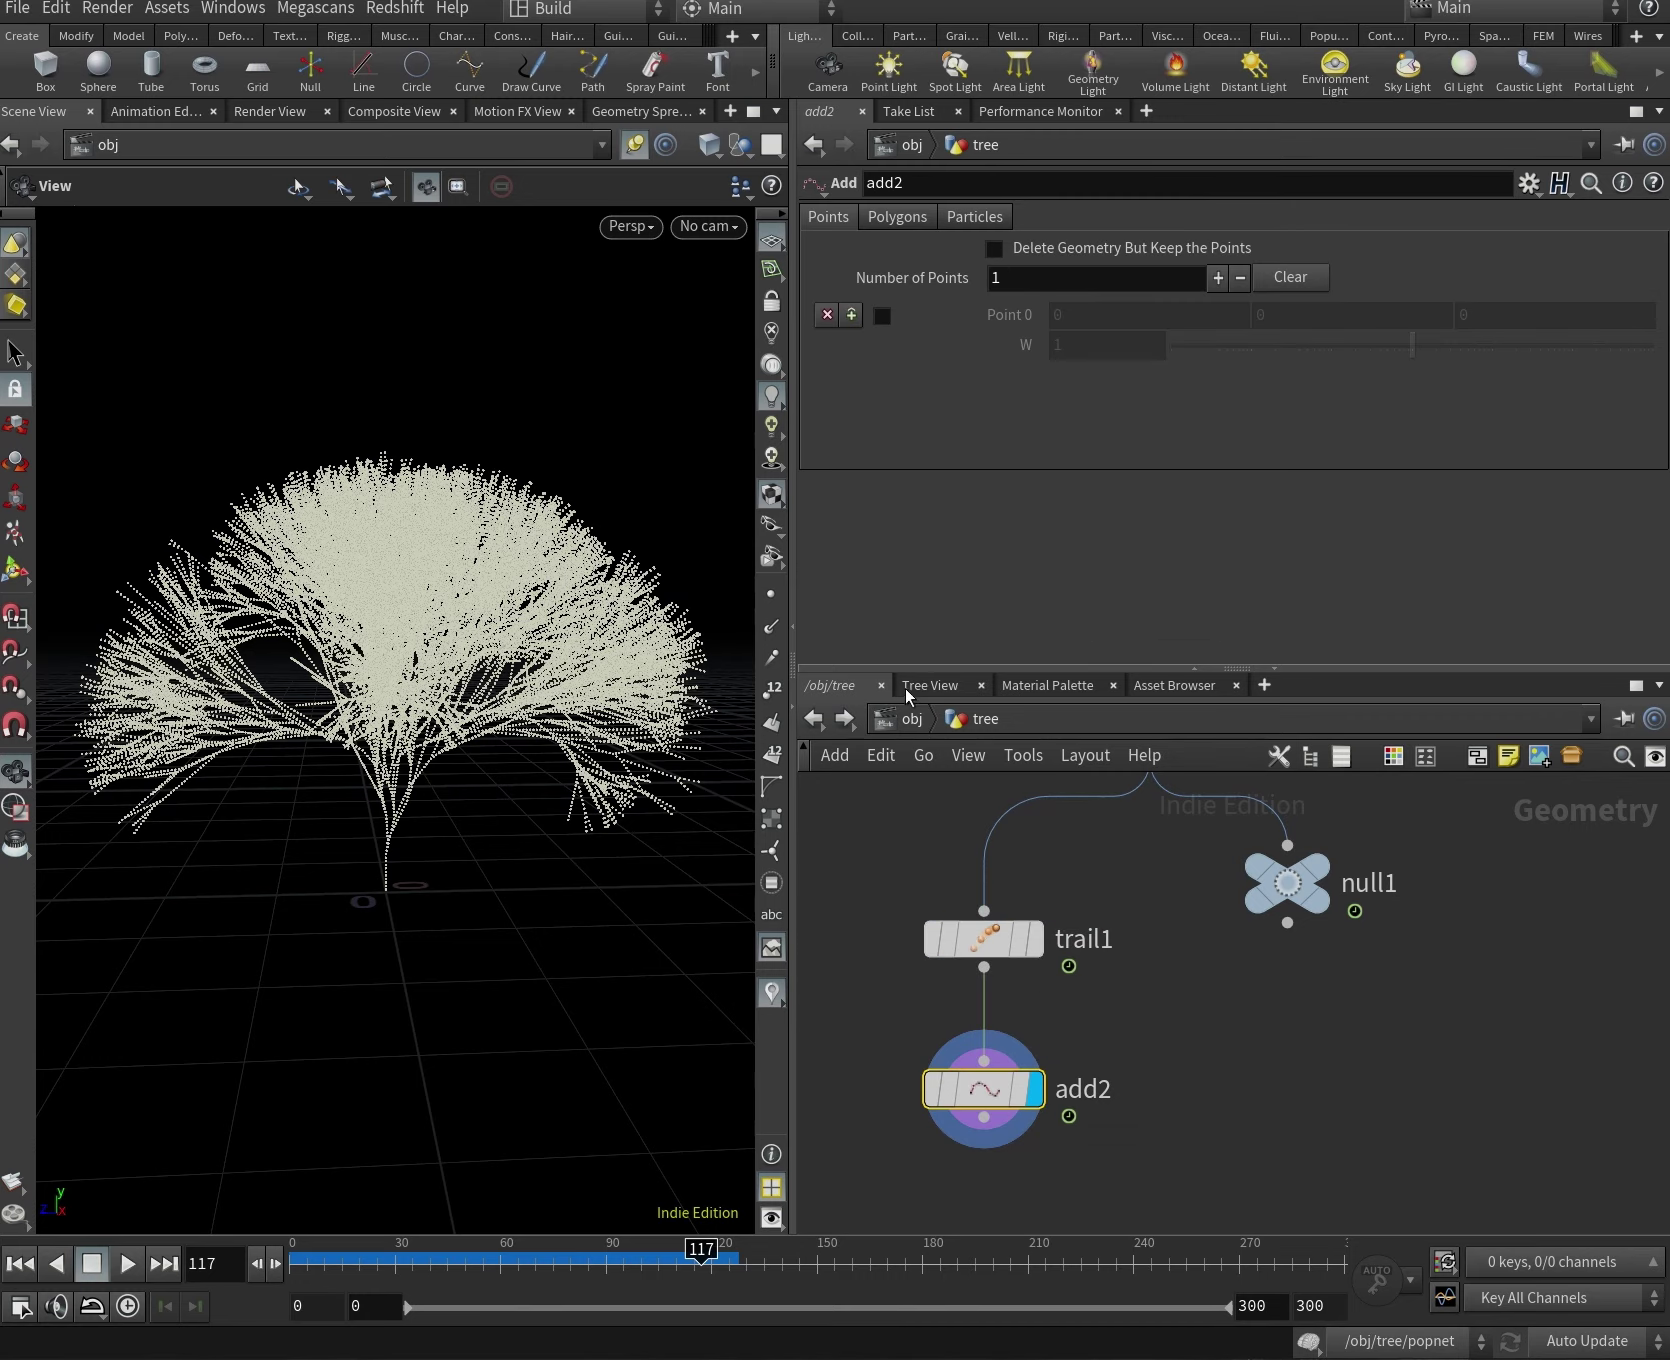
Set add2's Polygons to By Group, Add By Attribute, with Attribute Name id.
click(926, 217)
click(989, 290)
click(1046, 352)
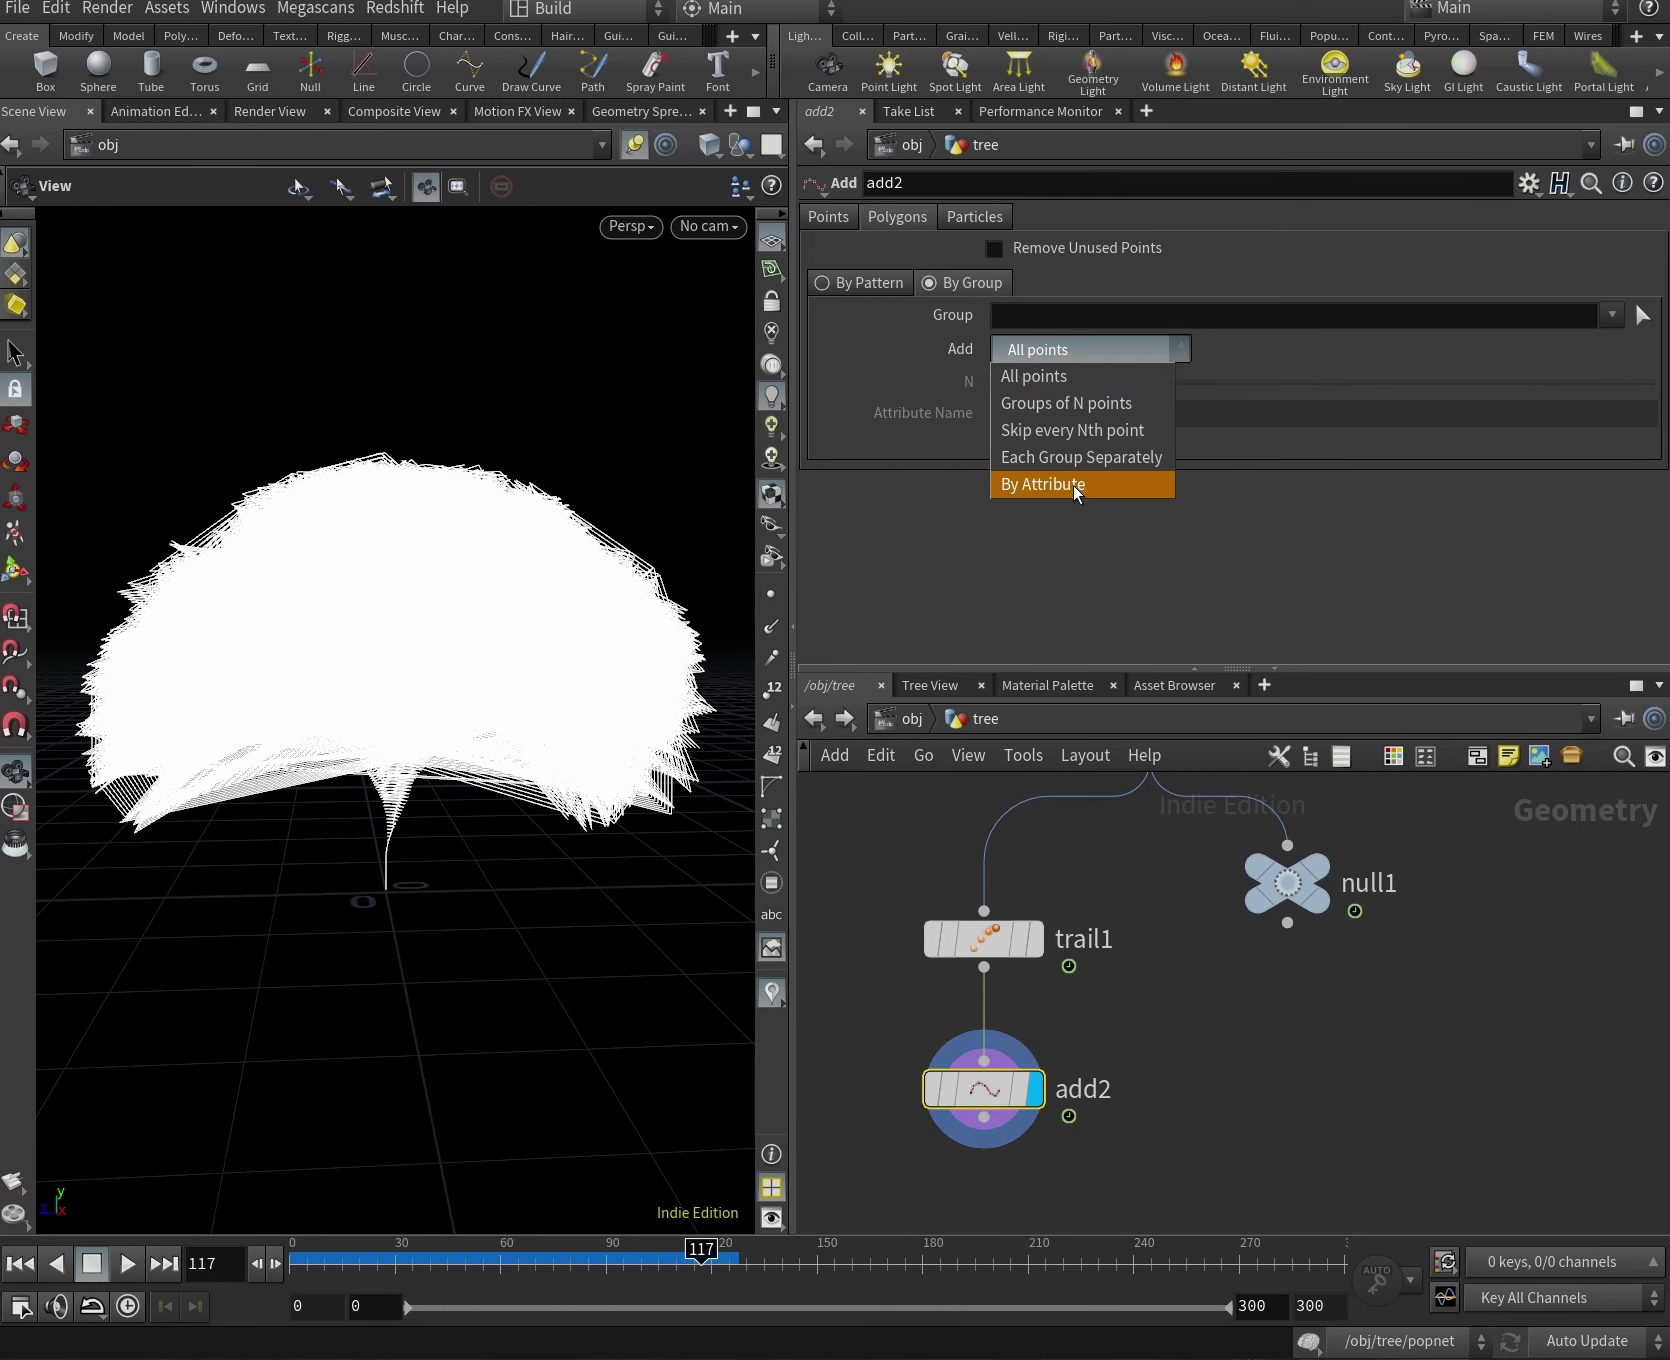
click(1074, 481)
click(1038, 410)
text(id)
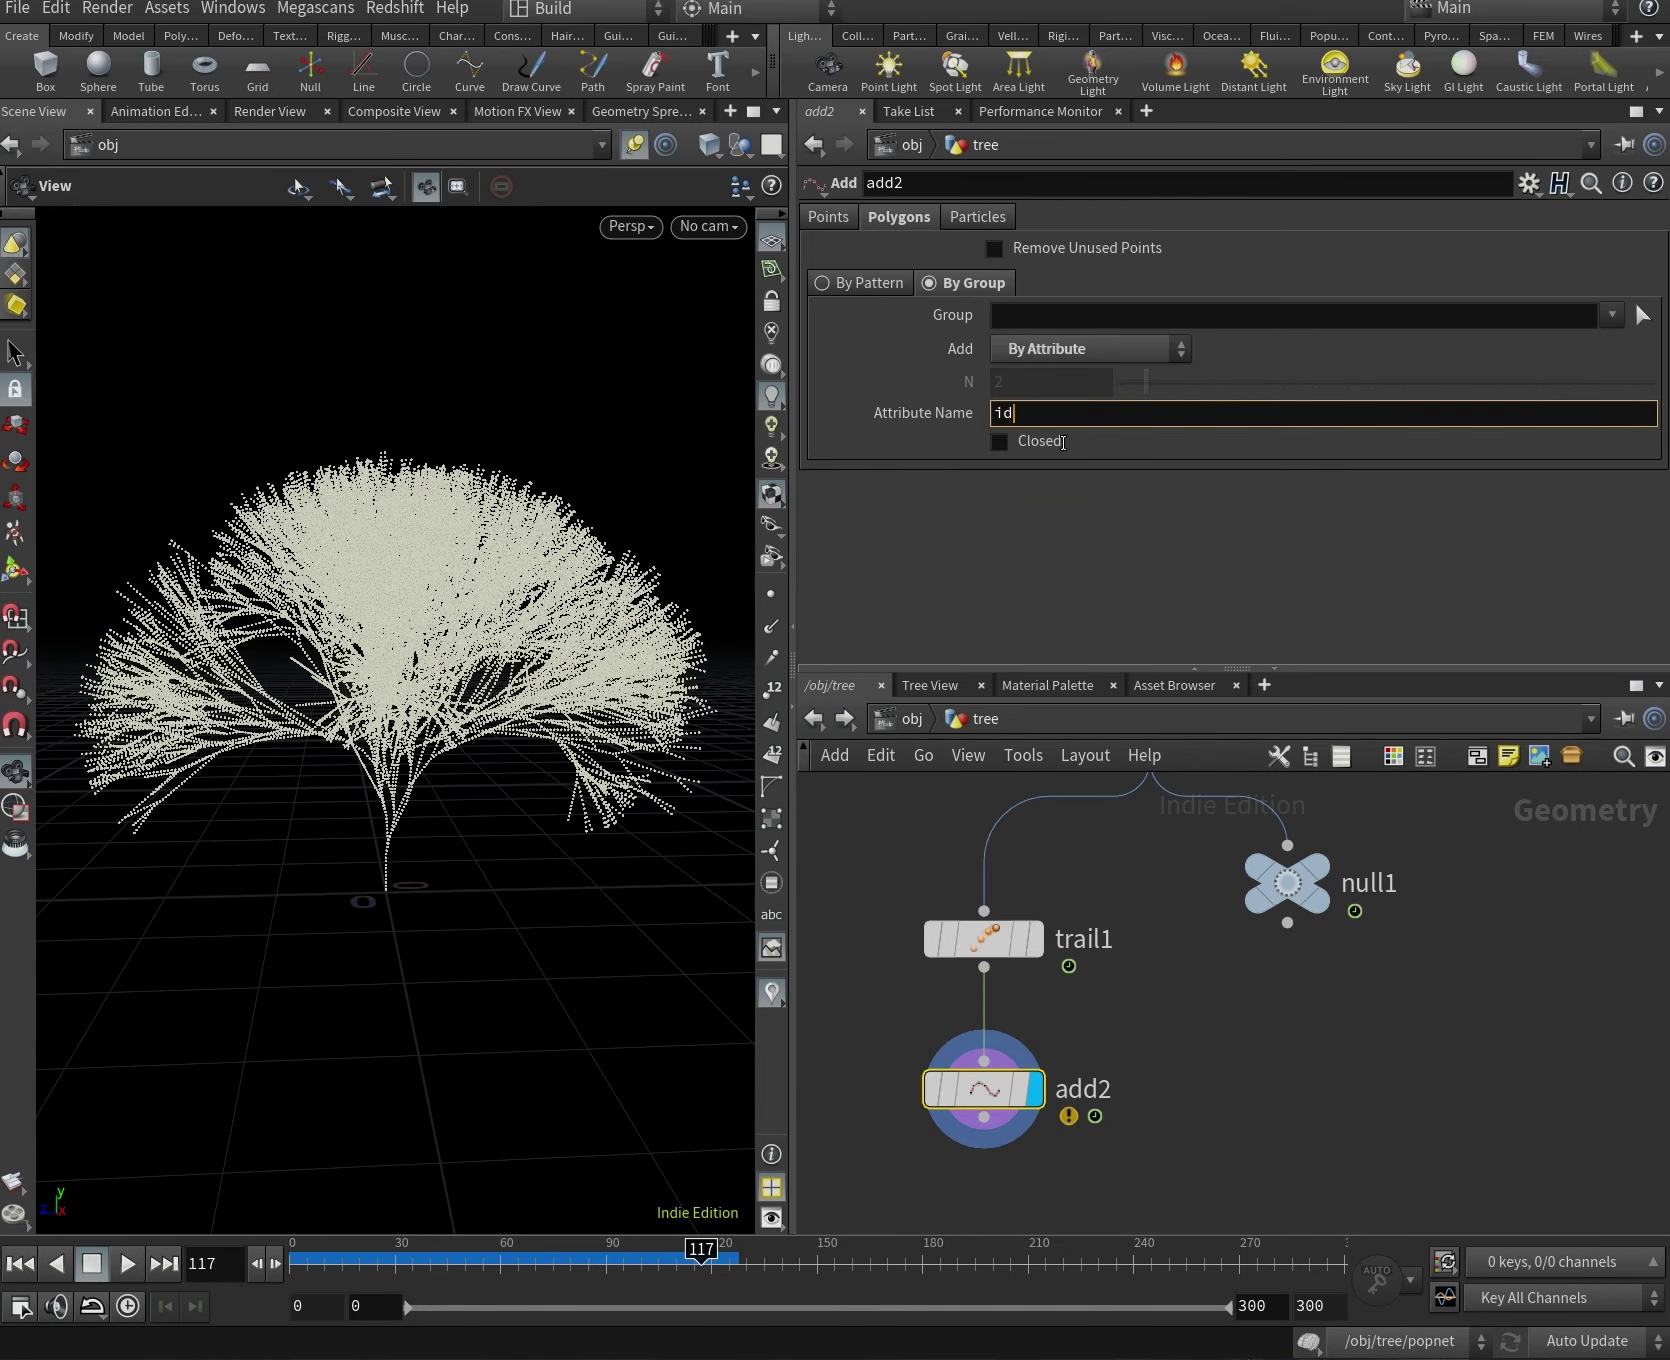
key(Return)
drag(430, 700, 447, 701)
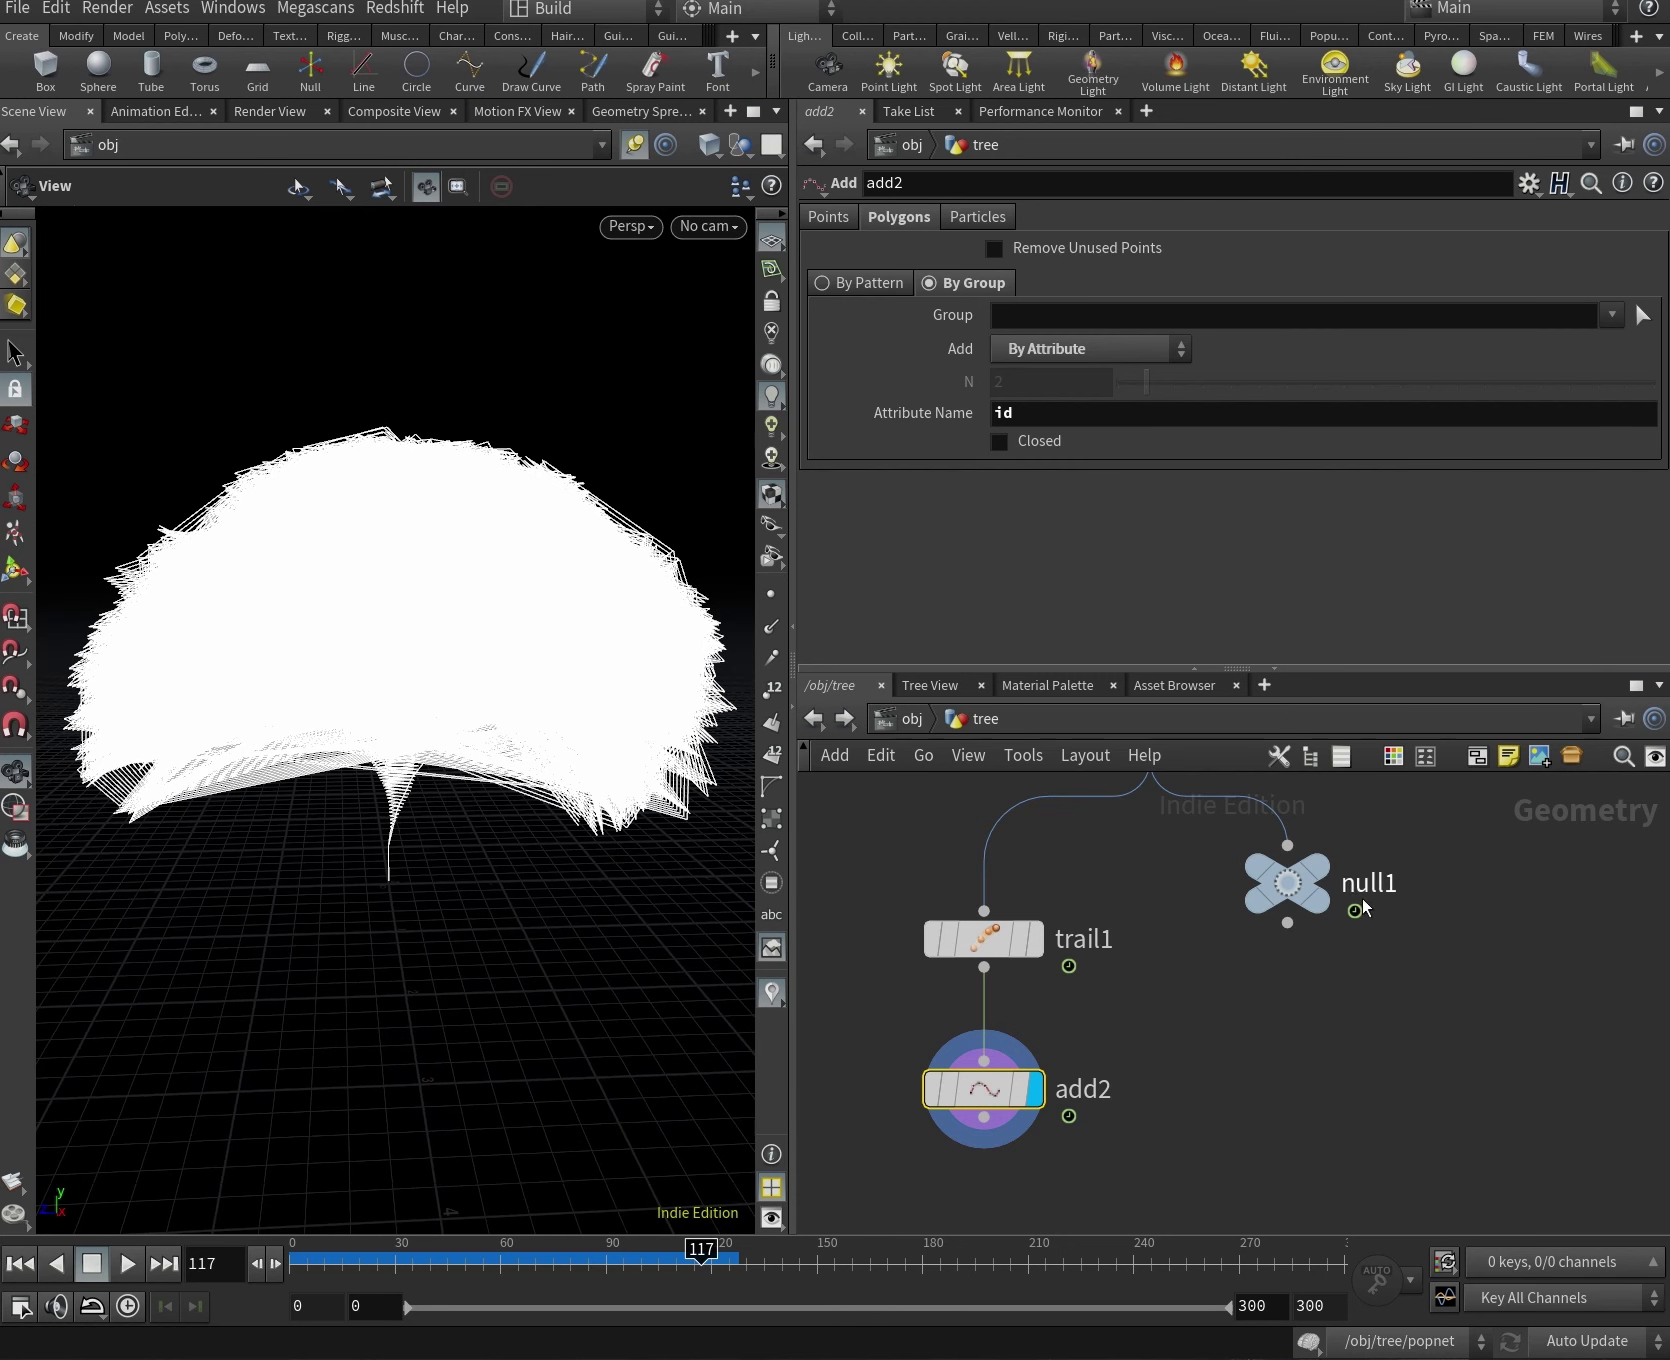
Display and select null1, then open the Geometry Spreadsheet for its point attributes.
click(1326, 884)
click(1290, 882)
click(615, 114)
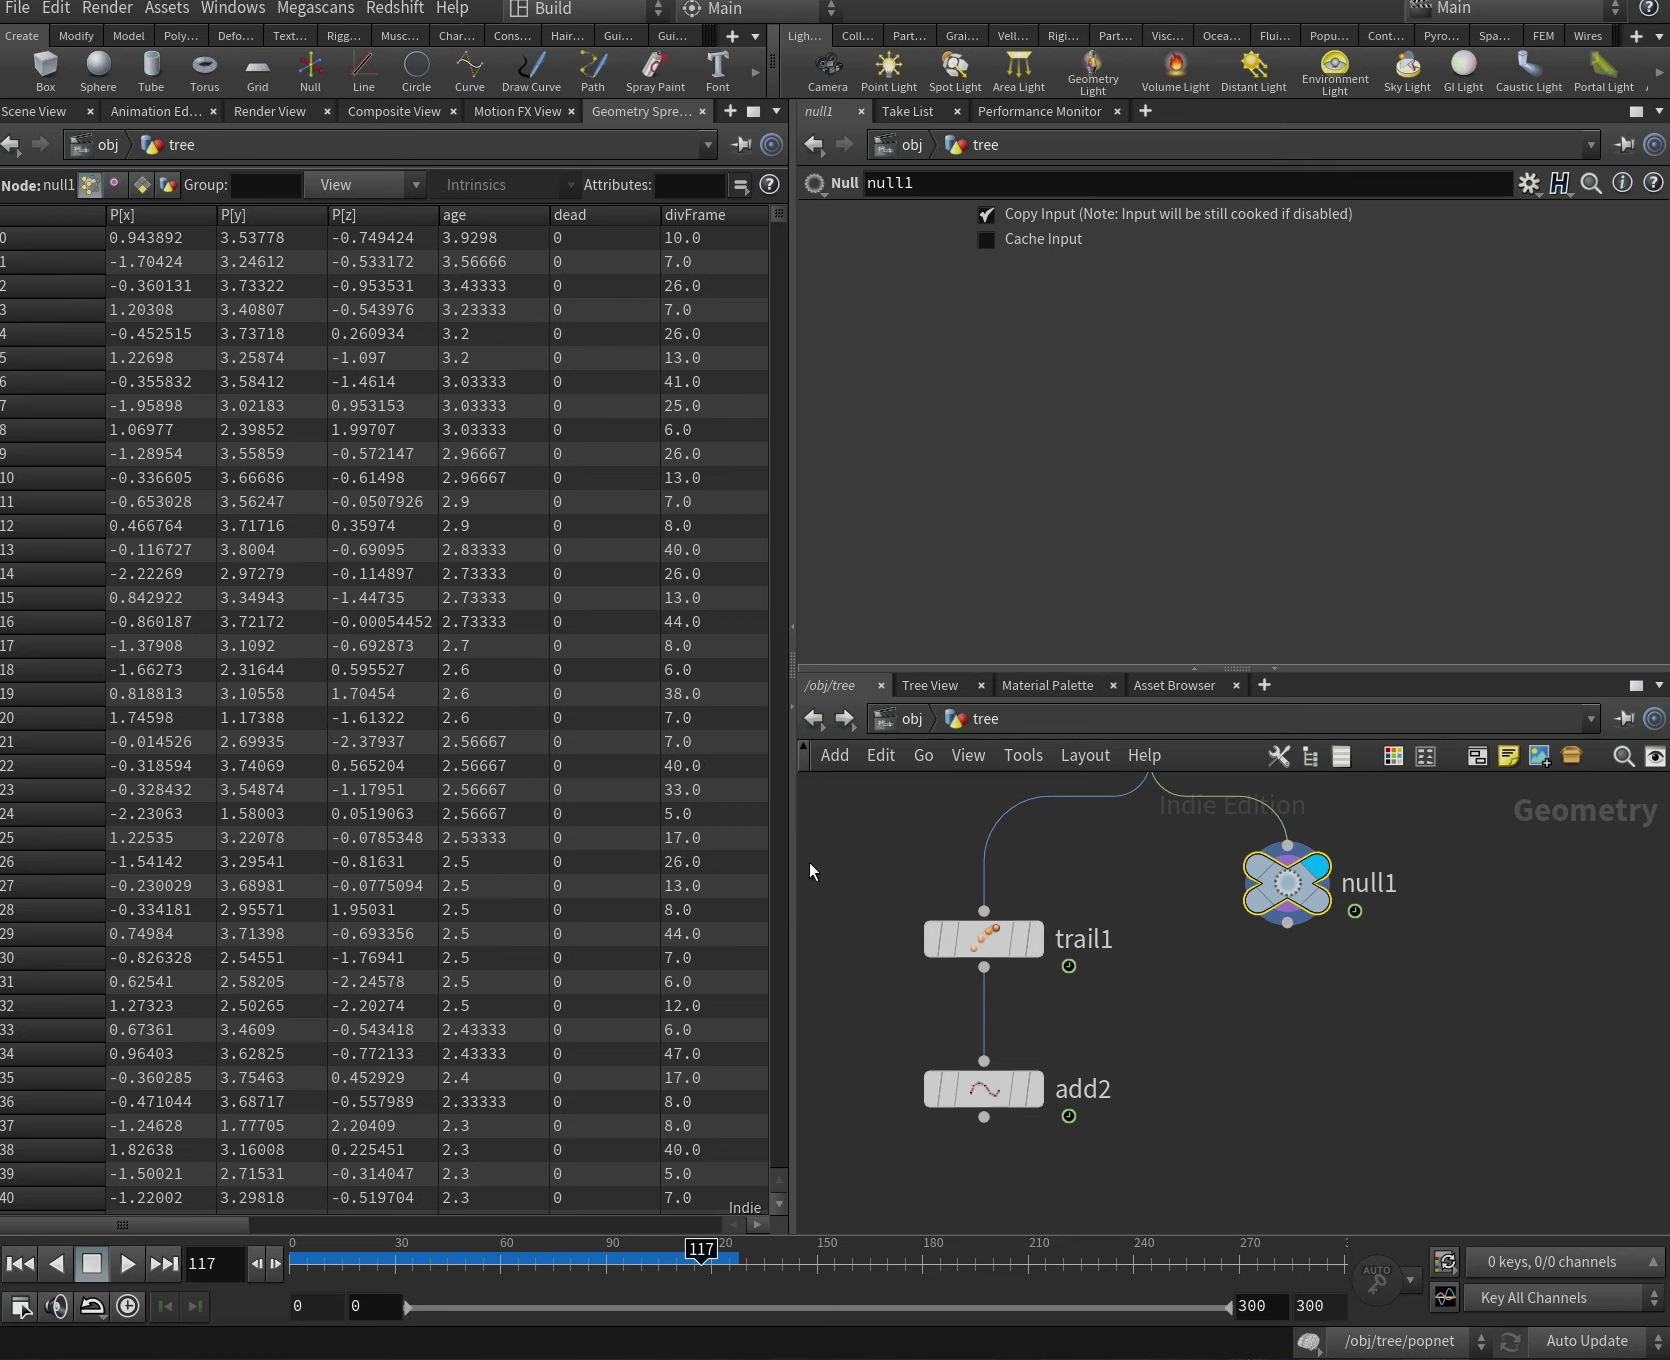
Widen the spreadsheet and scroll the id column, showing -1 beyond point 0, then return to Scene View.
drag(794, 866, 1055, 858)
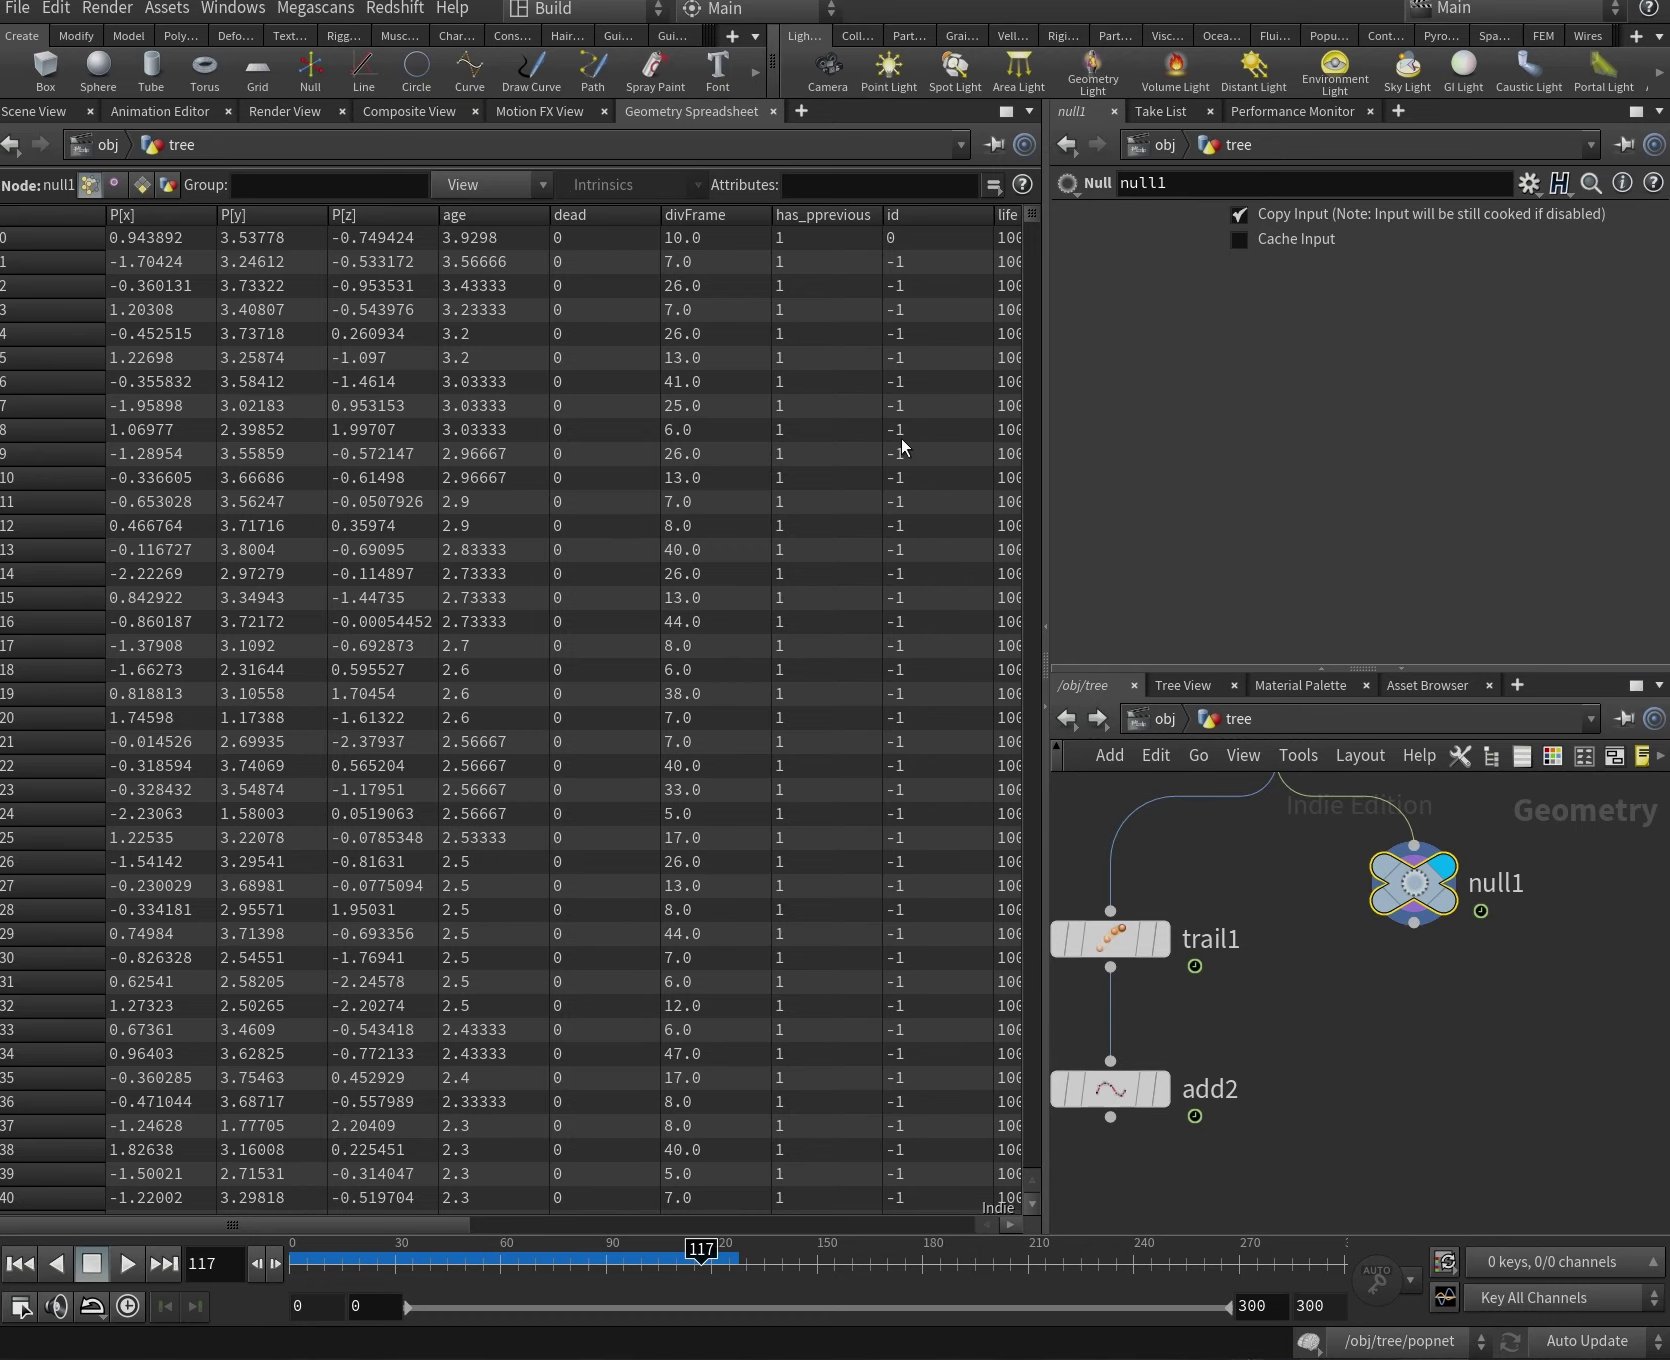
drag(1031, 216, 1031, 489)
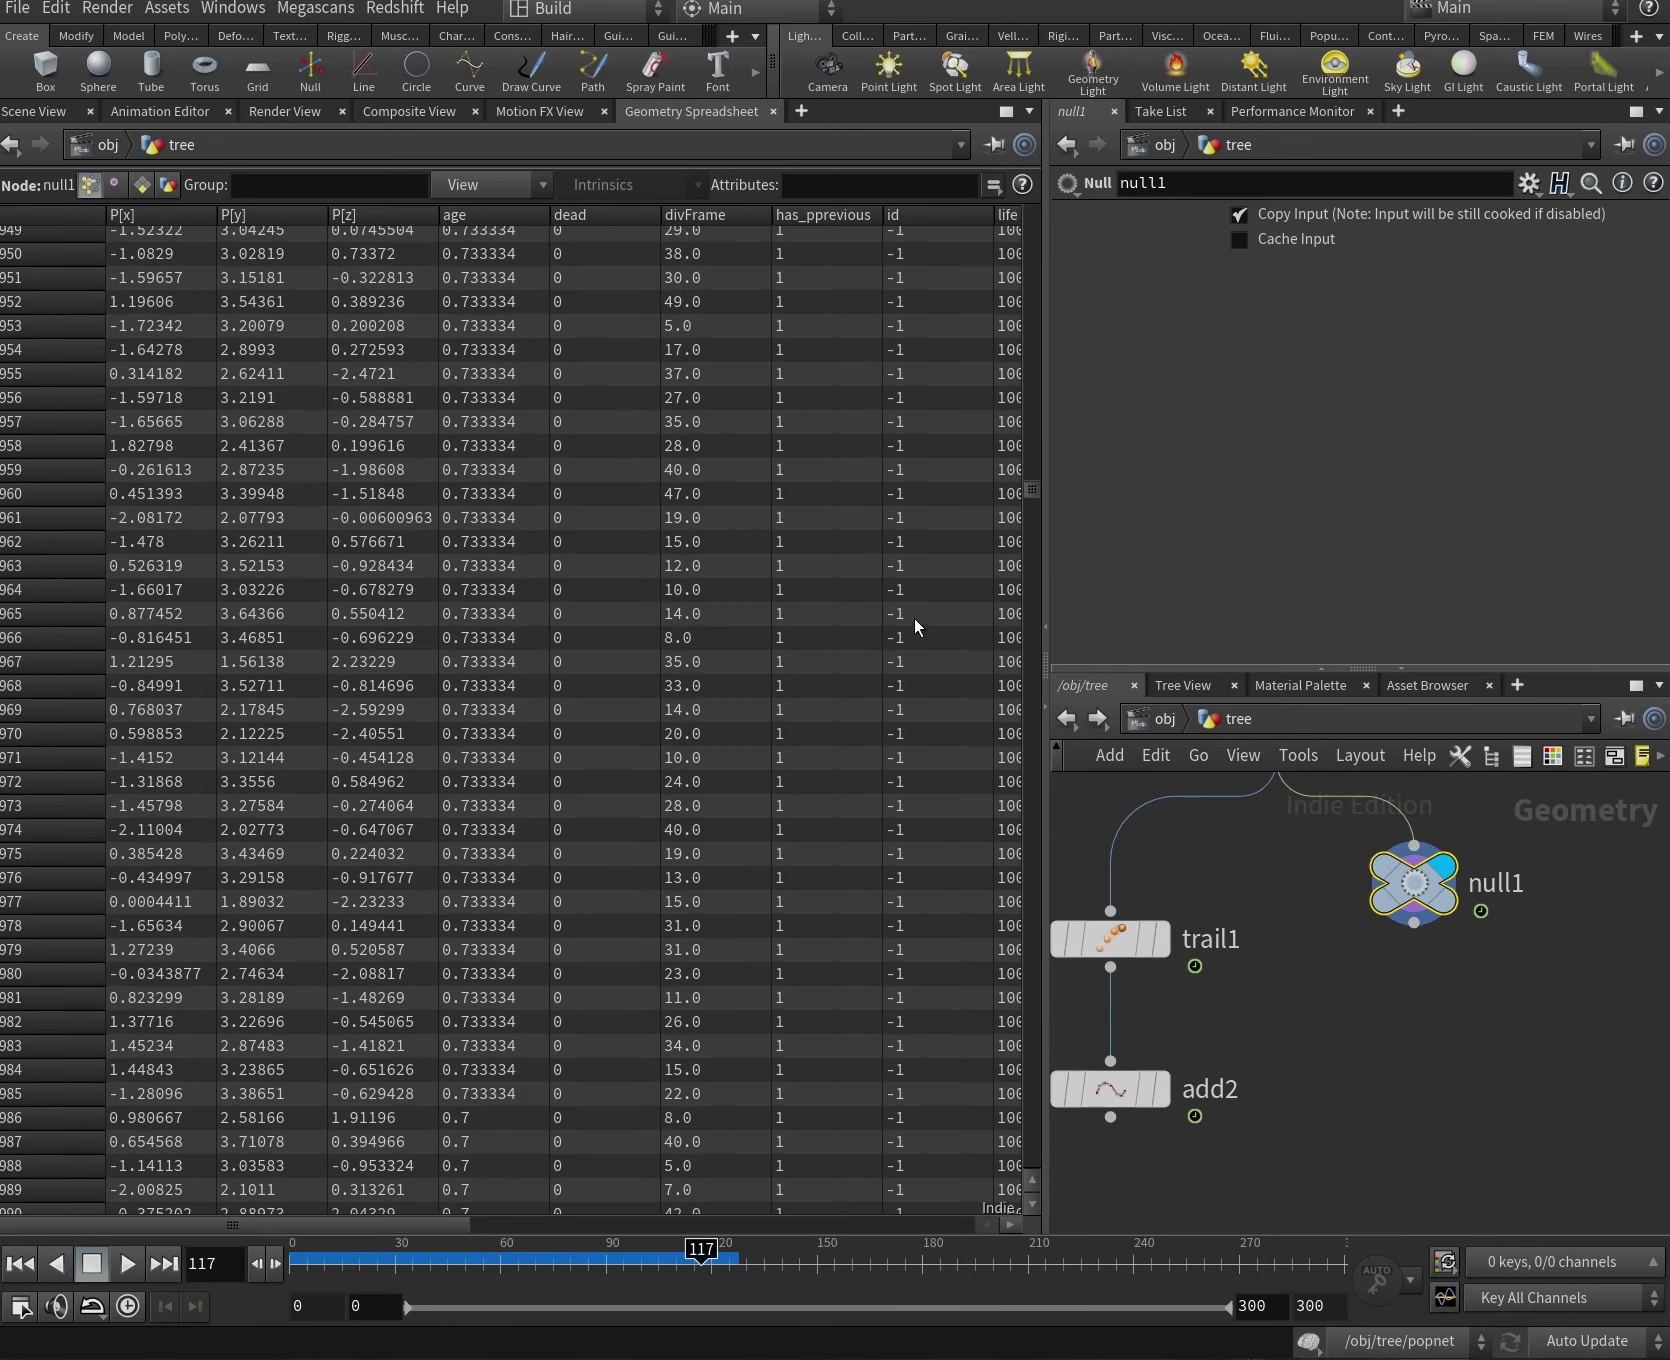
scroll(1035, 505, down, 15)
drag(1031, 536, 1003, 180)
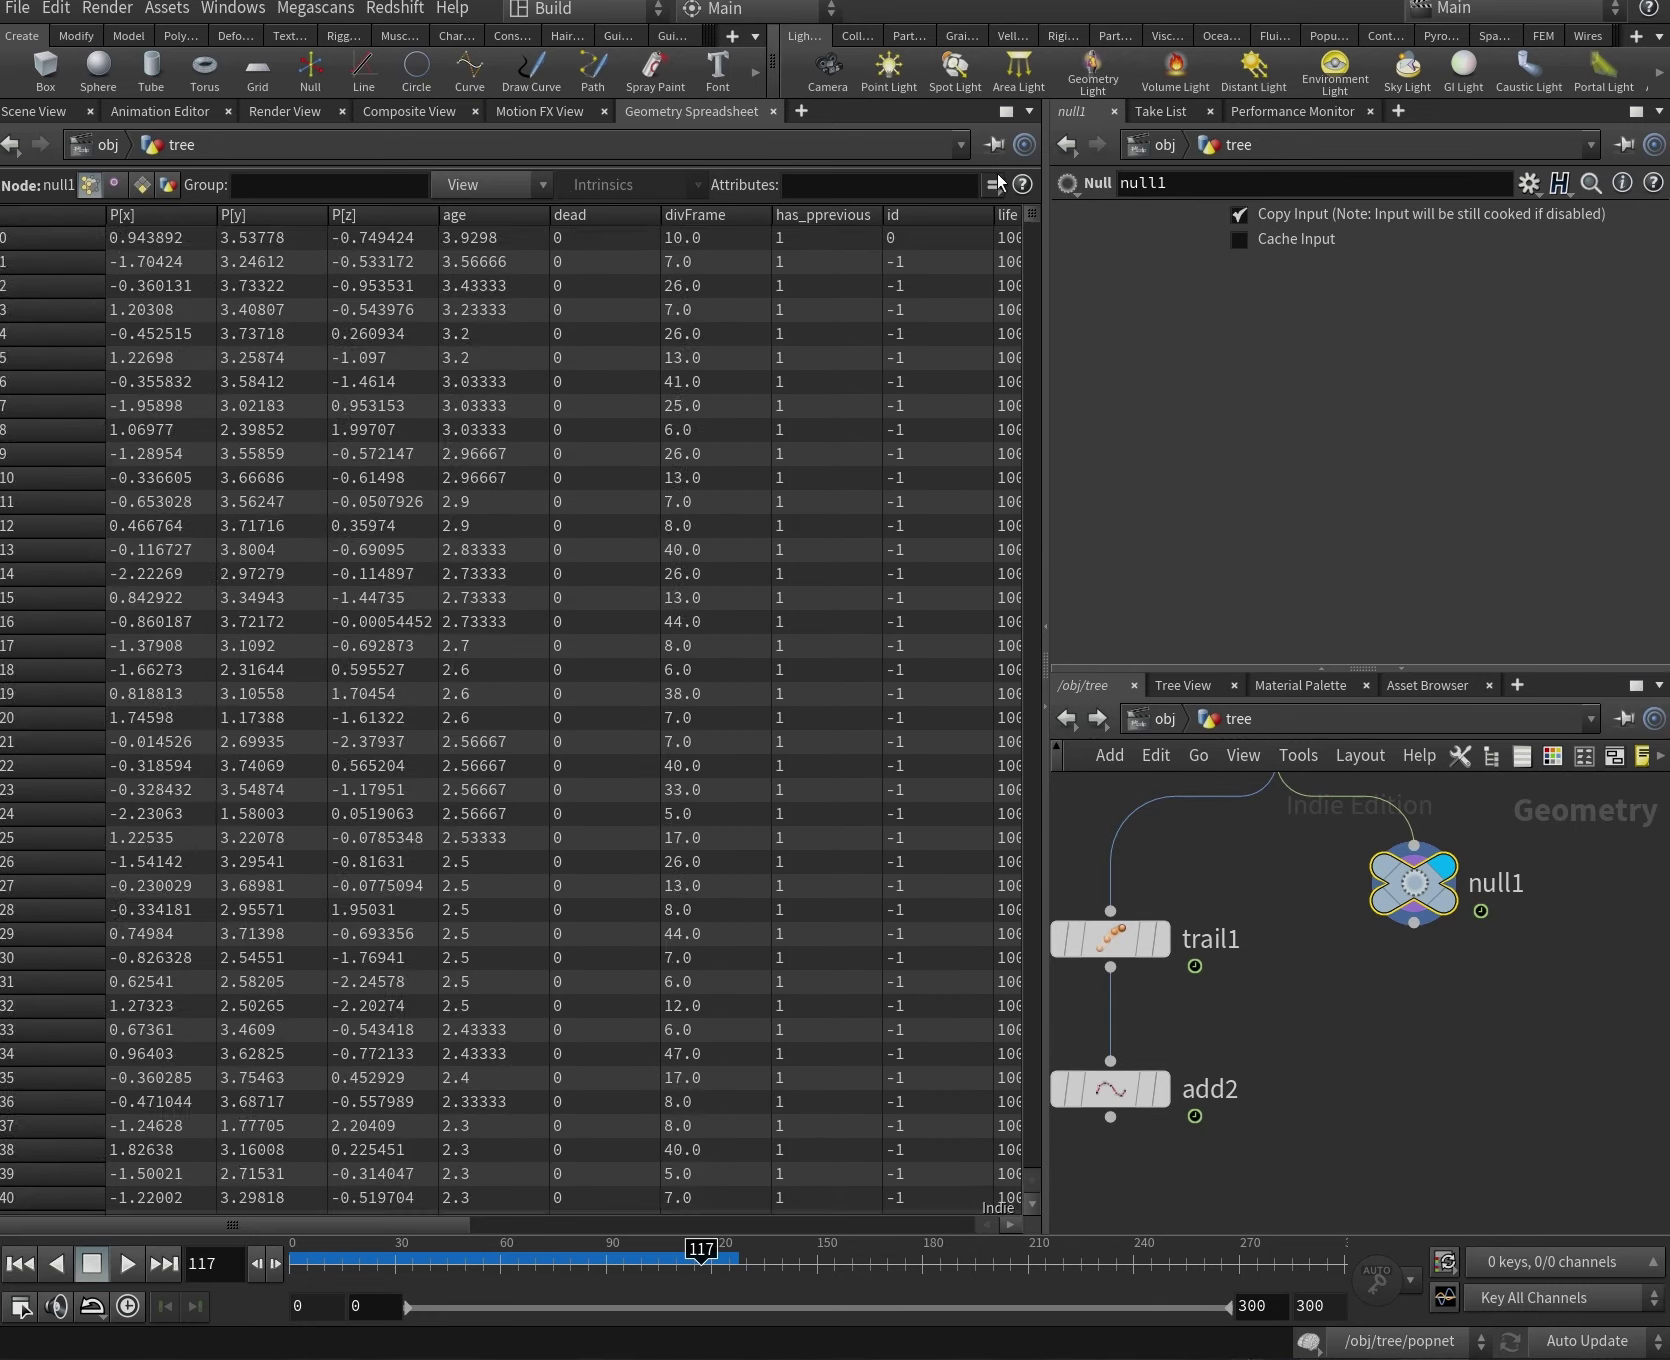
click(54, 114)
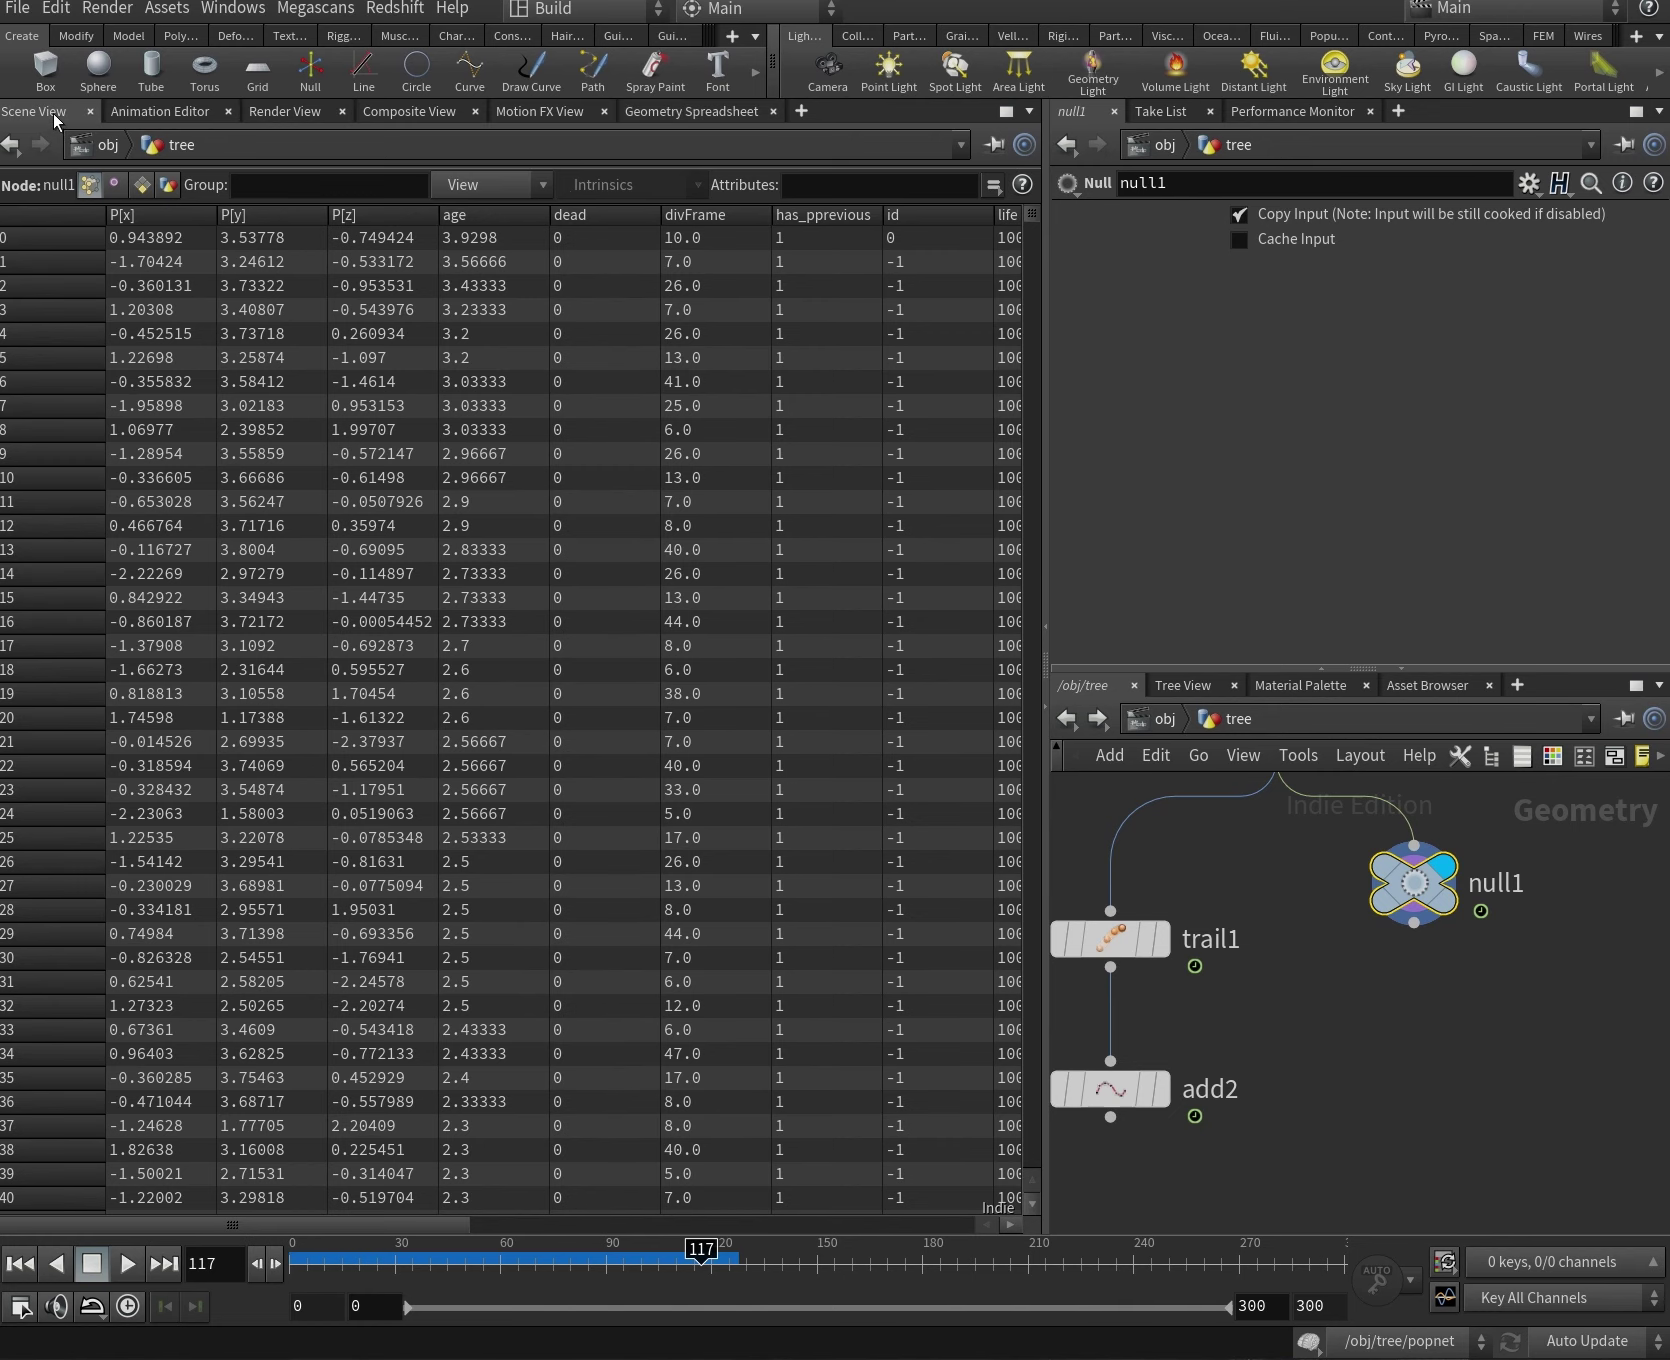
Inside popnet, insert a POP Wrangle between birth_new_points and the merge.
middle_drag(1355, 965, 1361, 1147)
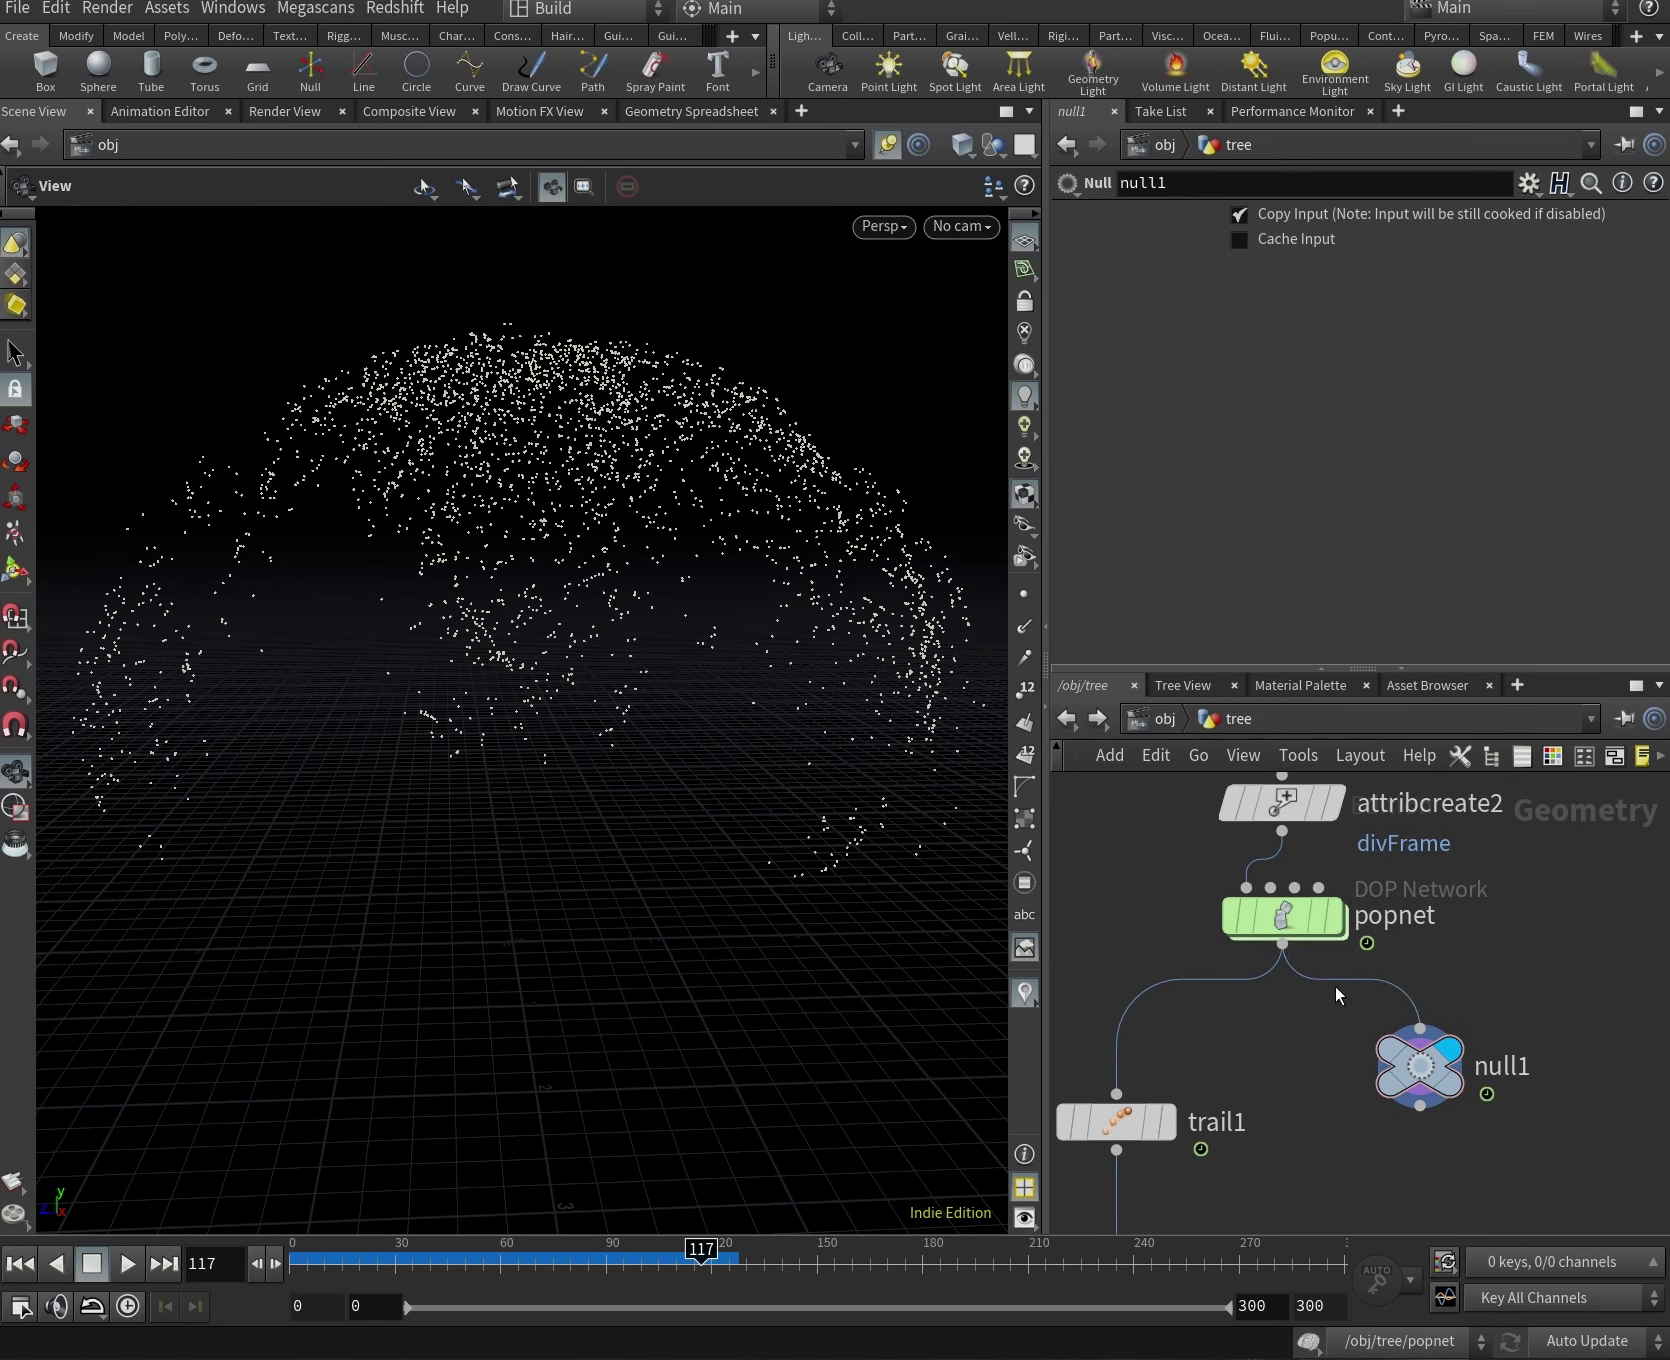
click(1300, 922)
double_click(1300, 922)
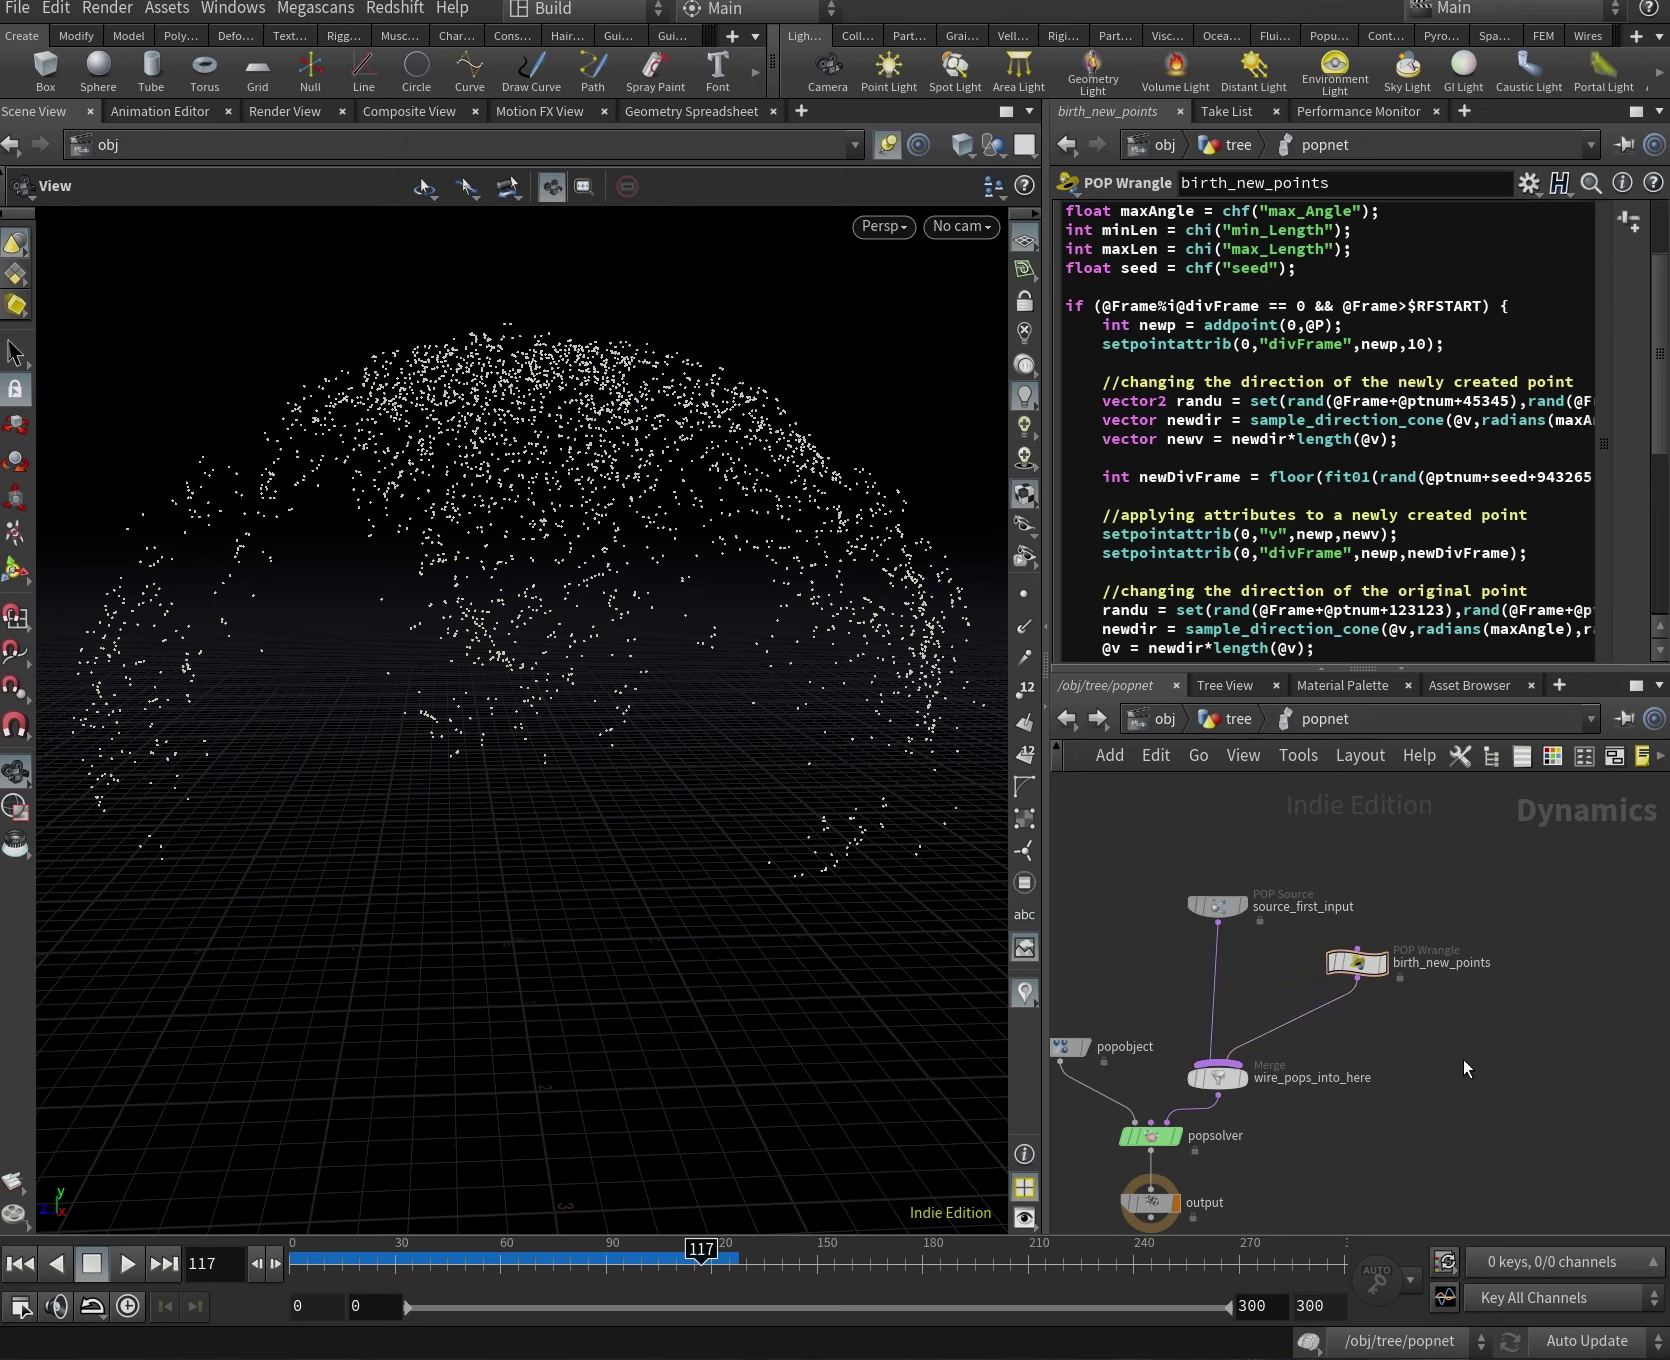
key(Tab)
click(1610, 1312)
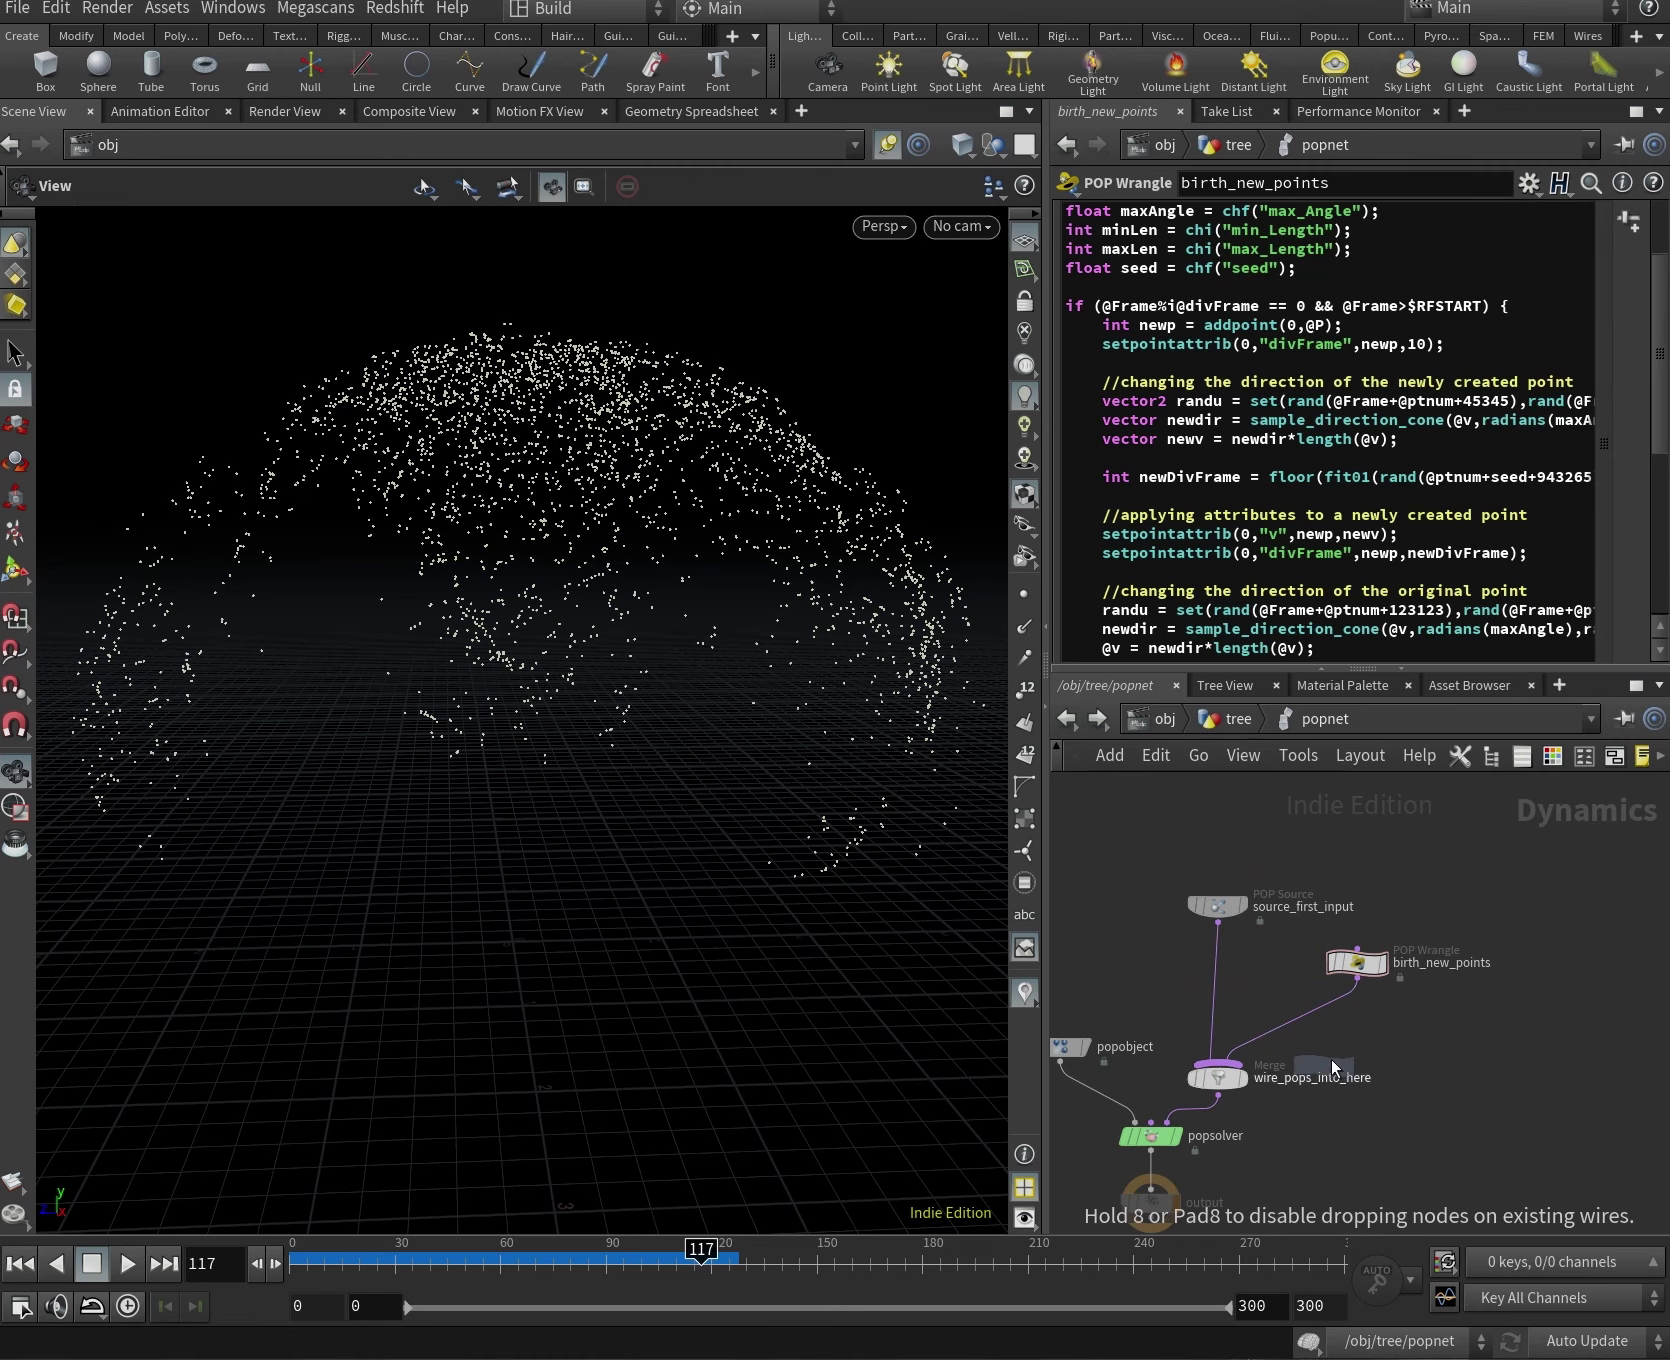
click(1327, 1020)
drag(1327, 1020, 1368, 1030)
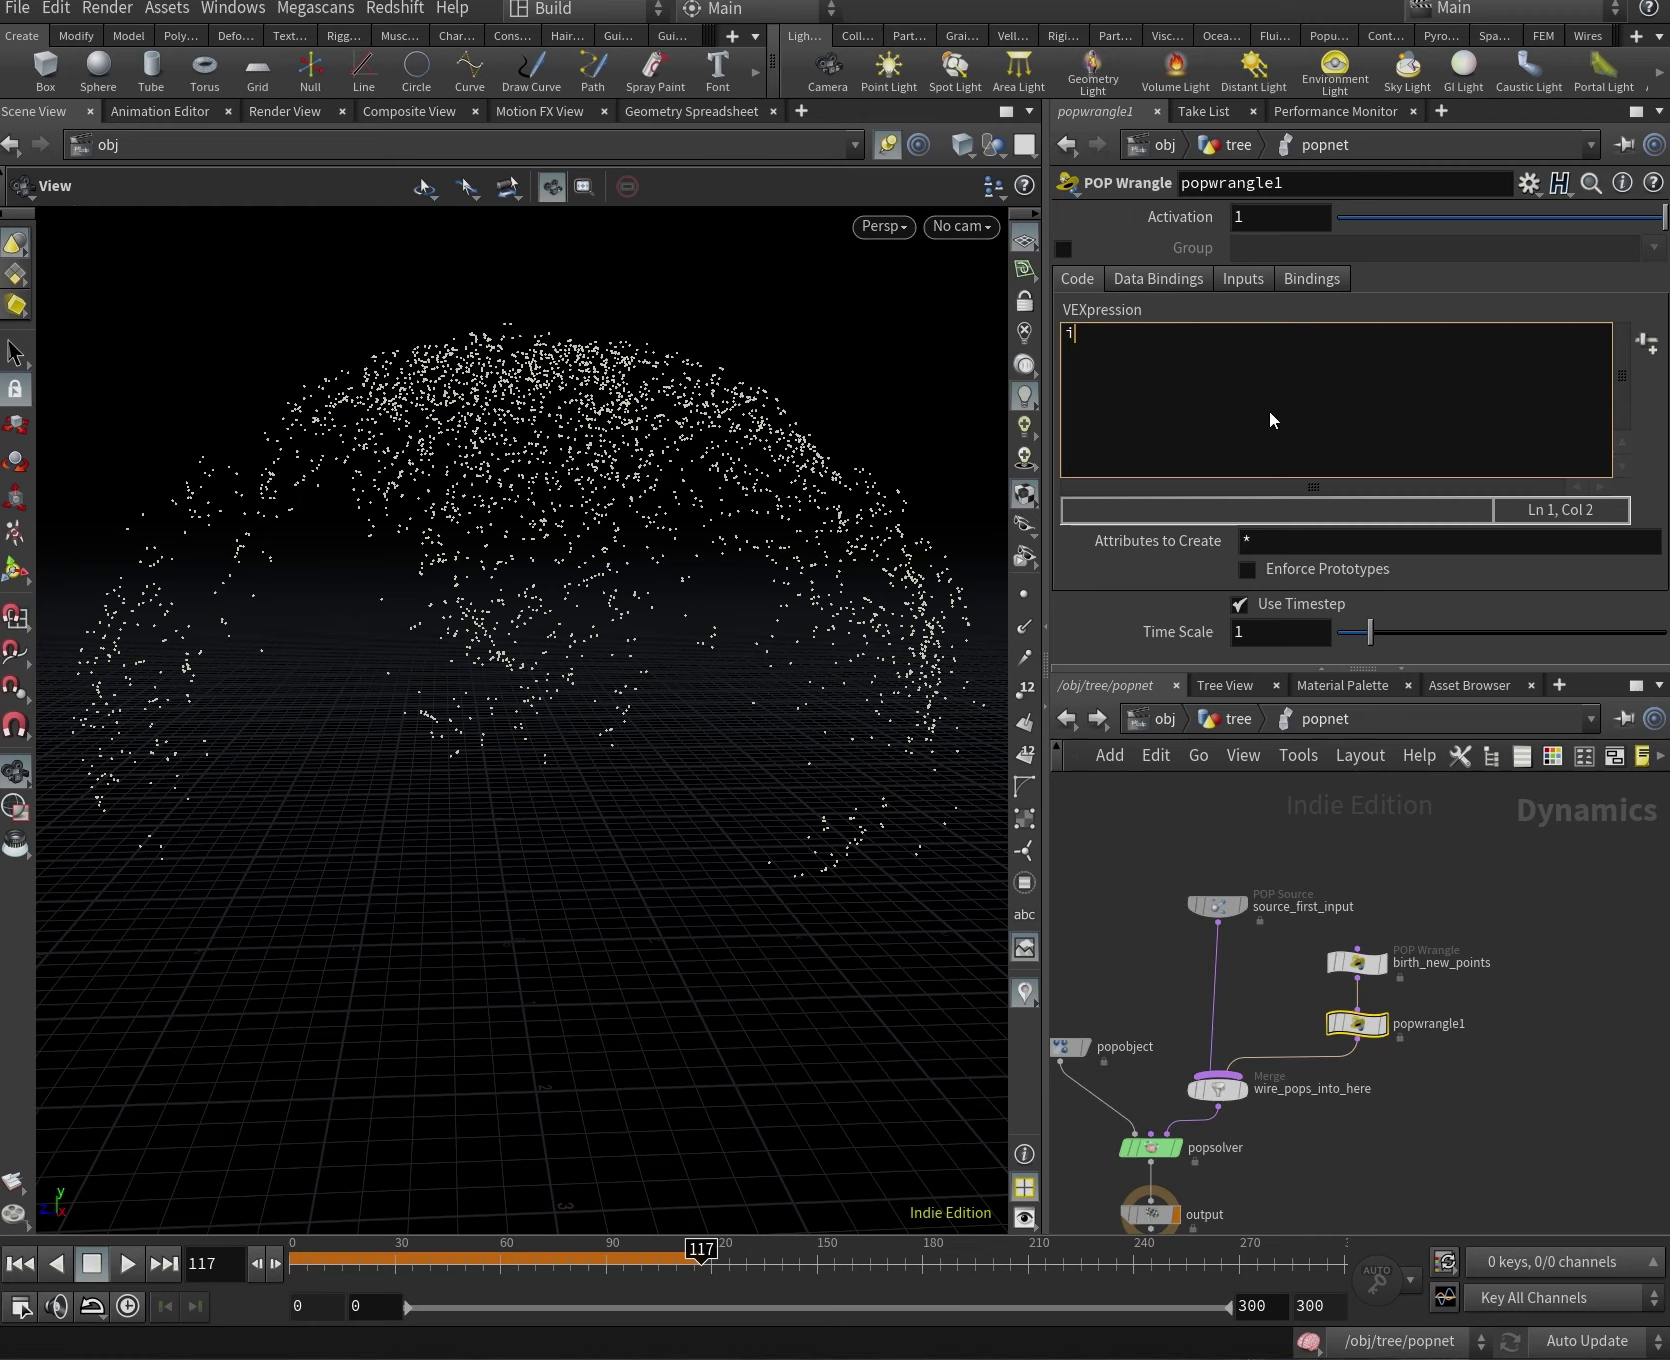
key(BackSpace)
text(id = @ptnum;)
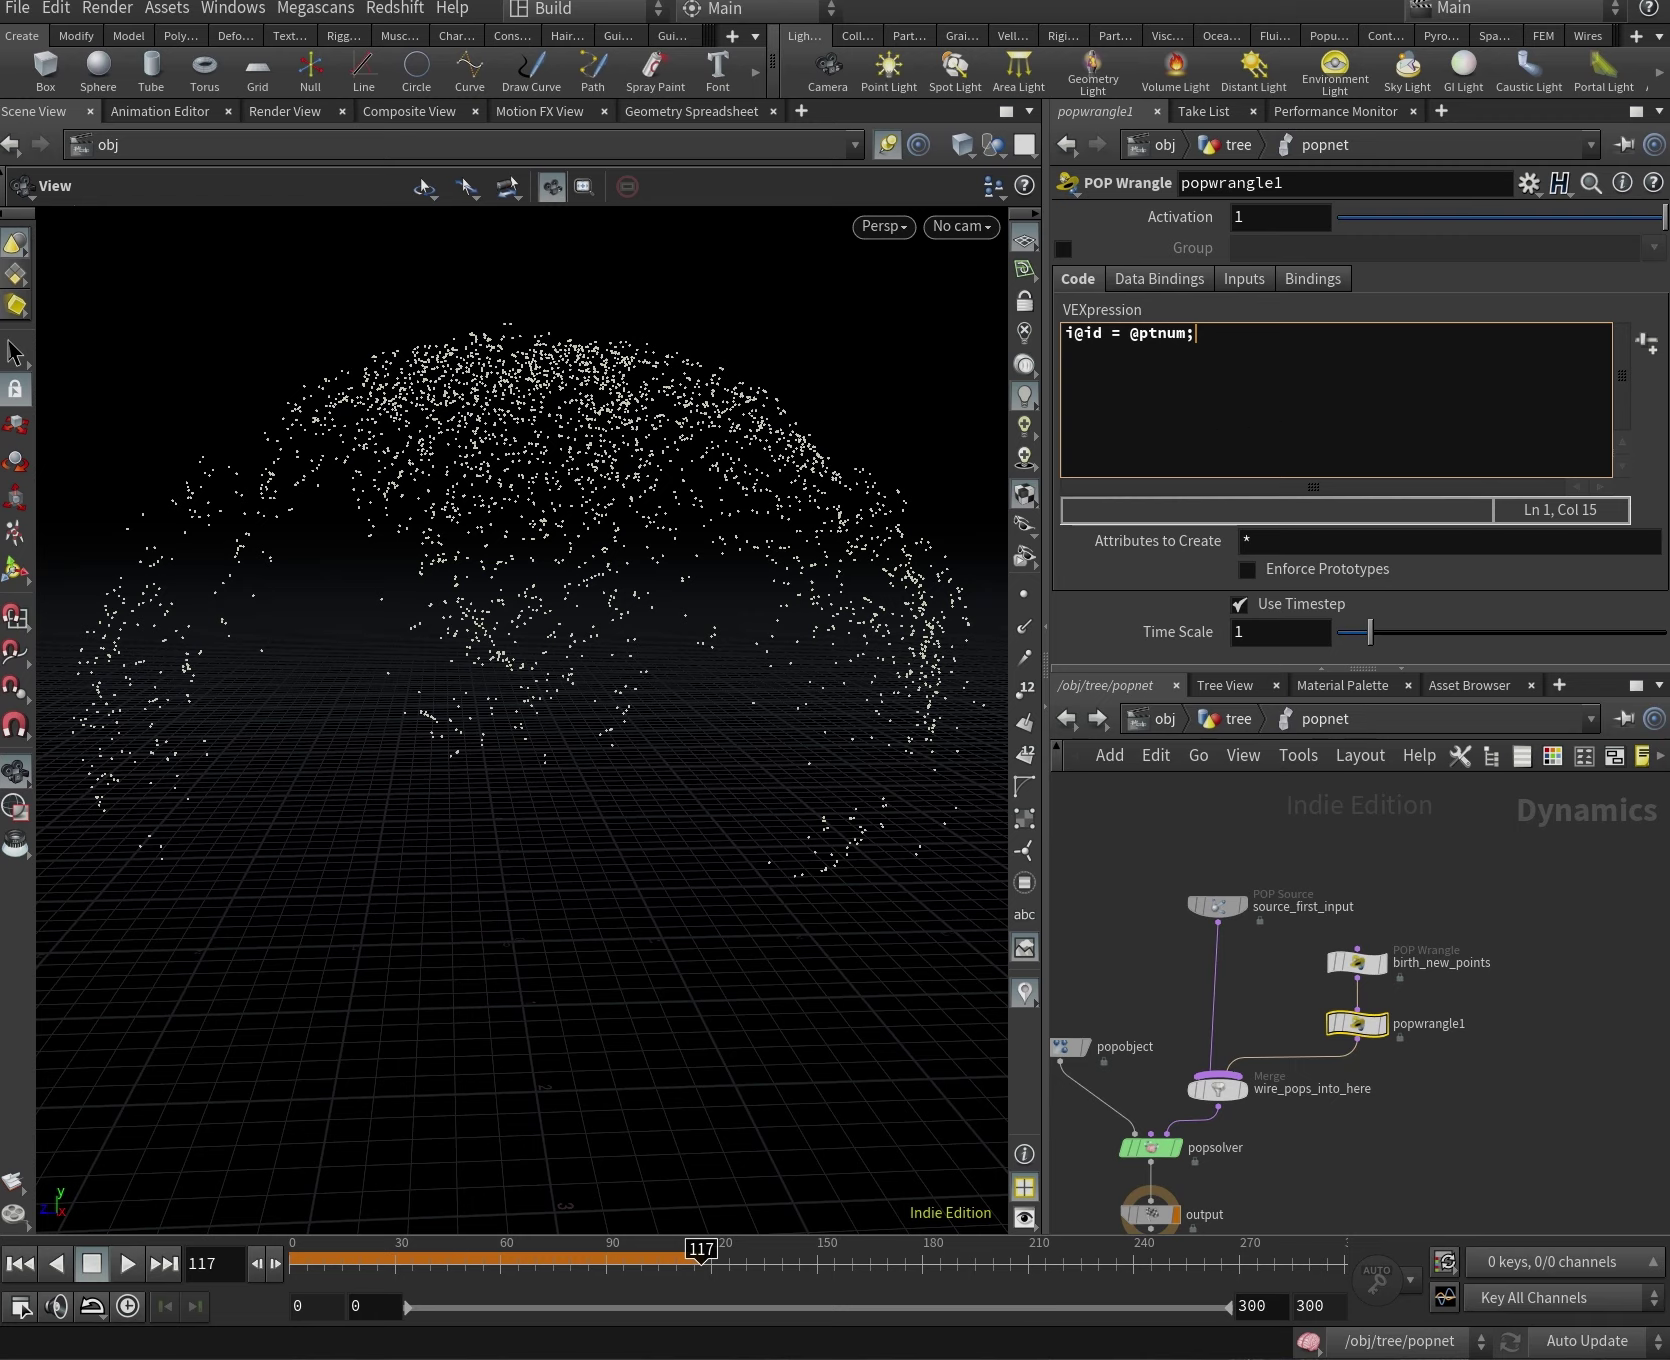
click(1257, 729)
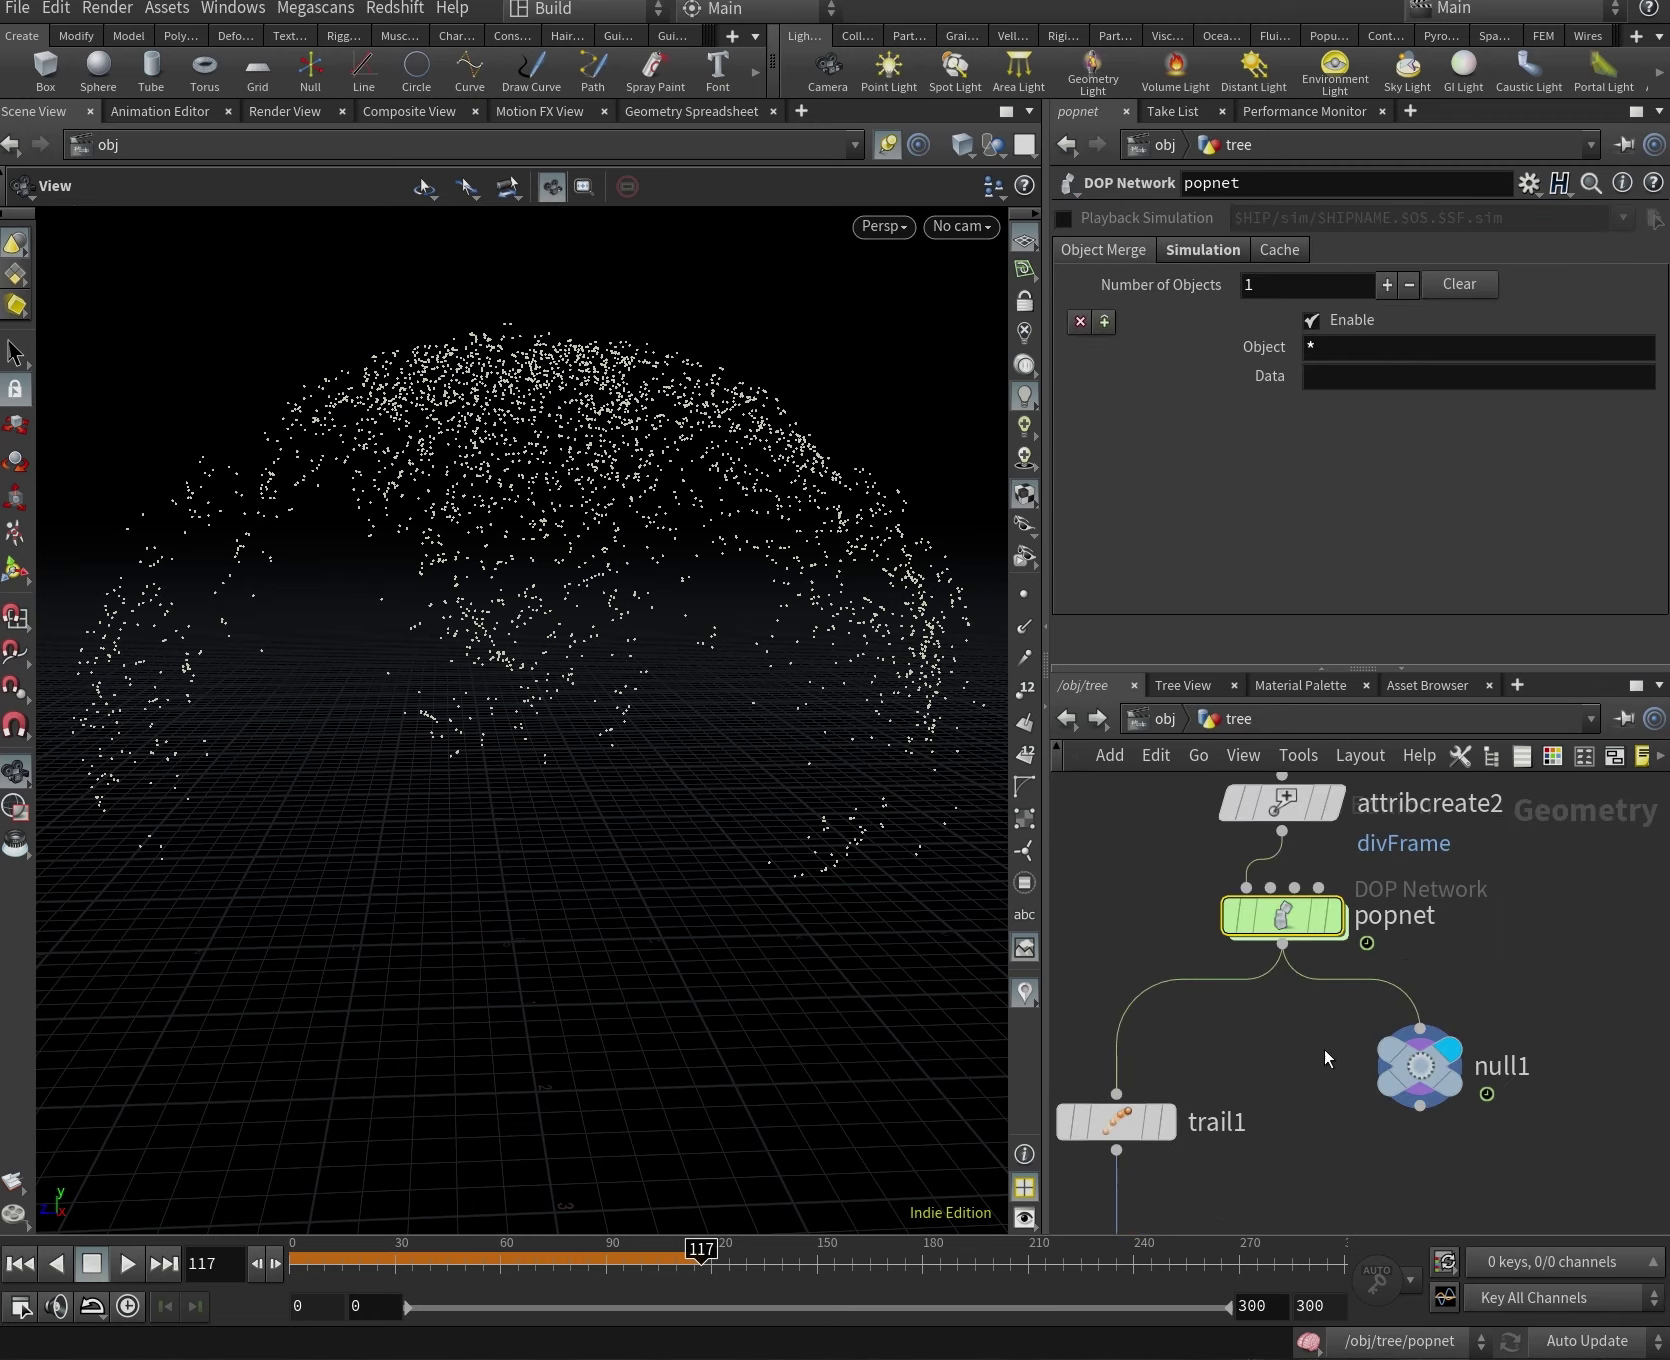
scroll(1403, 1040, down, 3)
scroll(1310, 1152, up, 1)
click(1230, 1152)
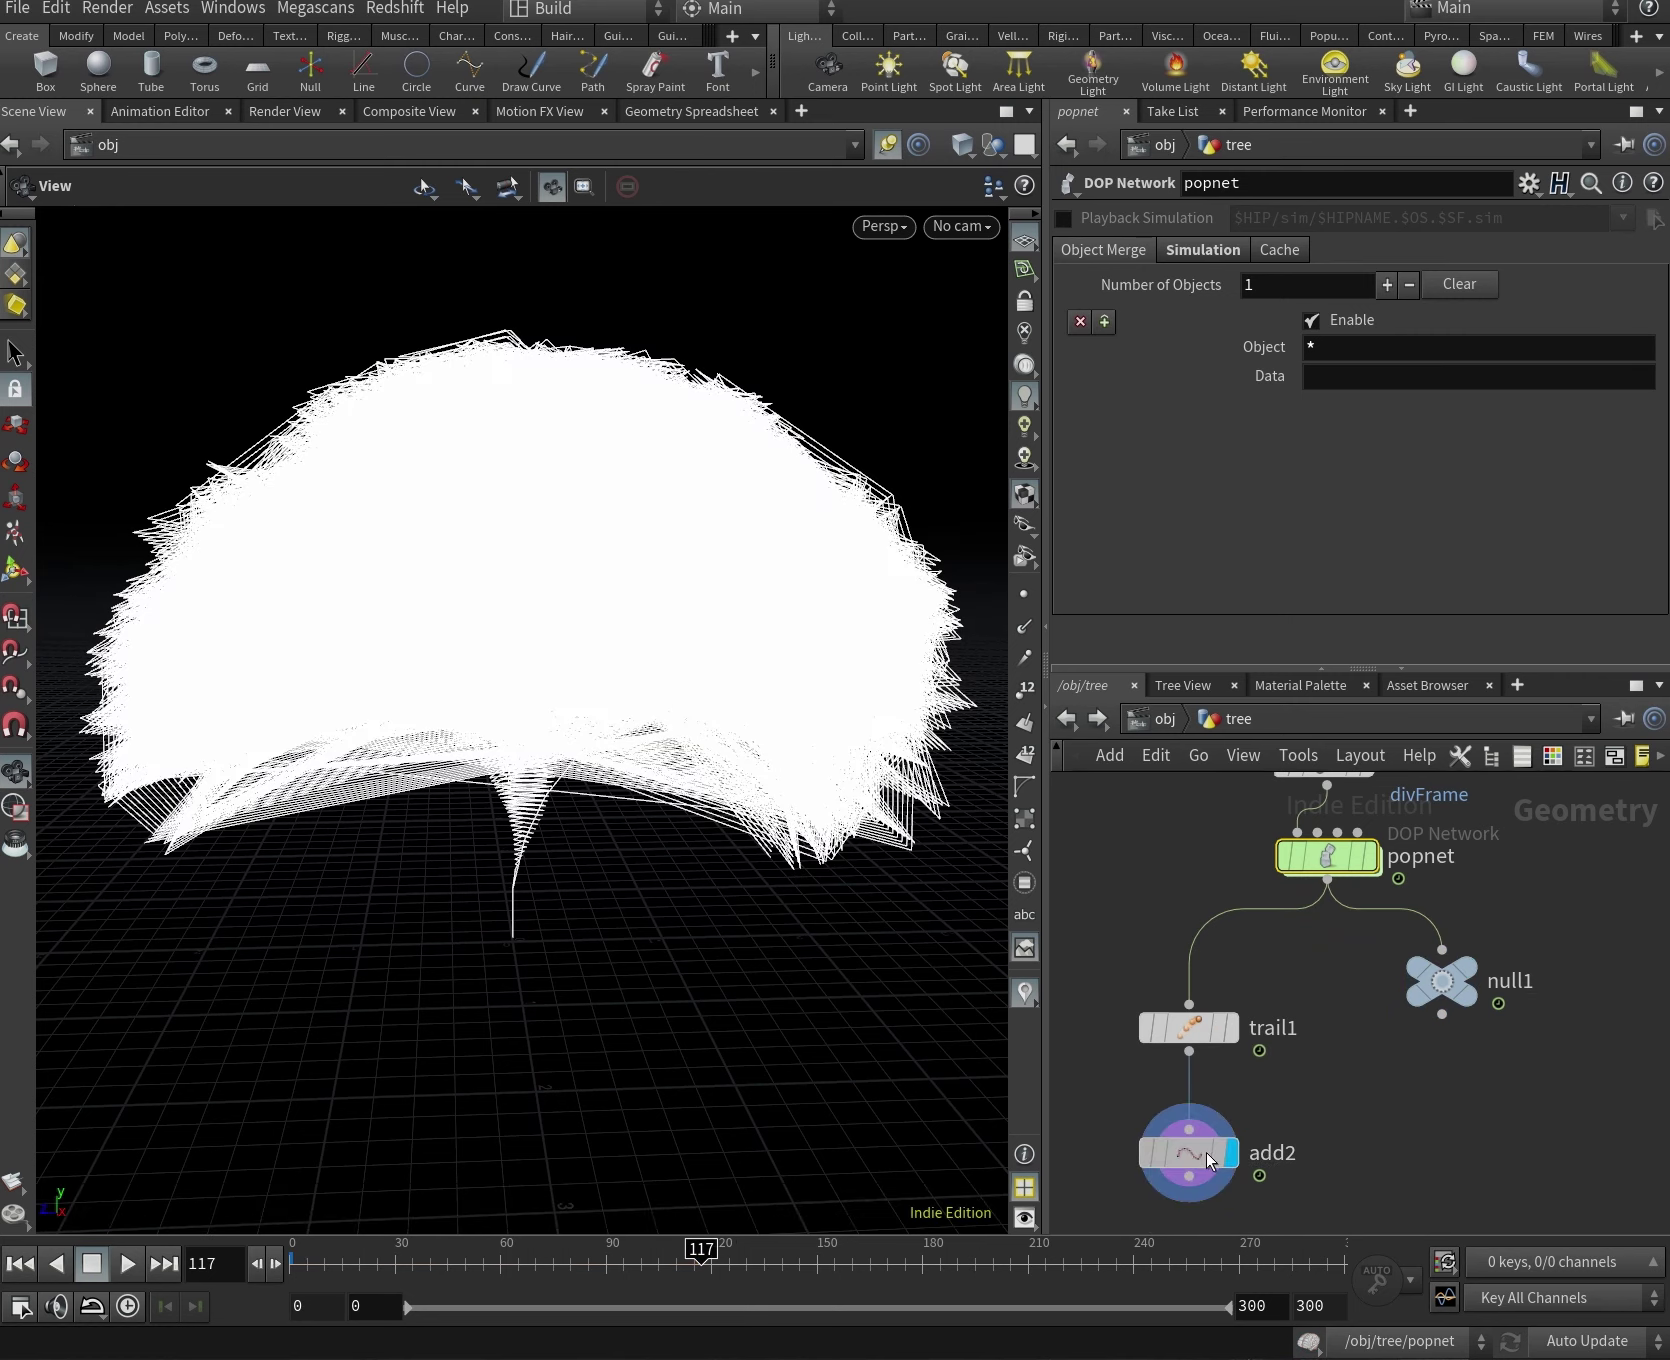
Rewind and grow the simulation to frame 105, orbiting closer to add2's branch lines.
click(1200, 1152)
key(ctrl+Up)
mouse_move(420, 1253)
mouse_down()
mouse_move(735, 1254)
mouse_move(615, 1254)
mouse_move(412, 1216)
mouse_up()
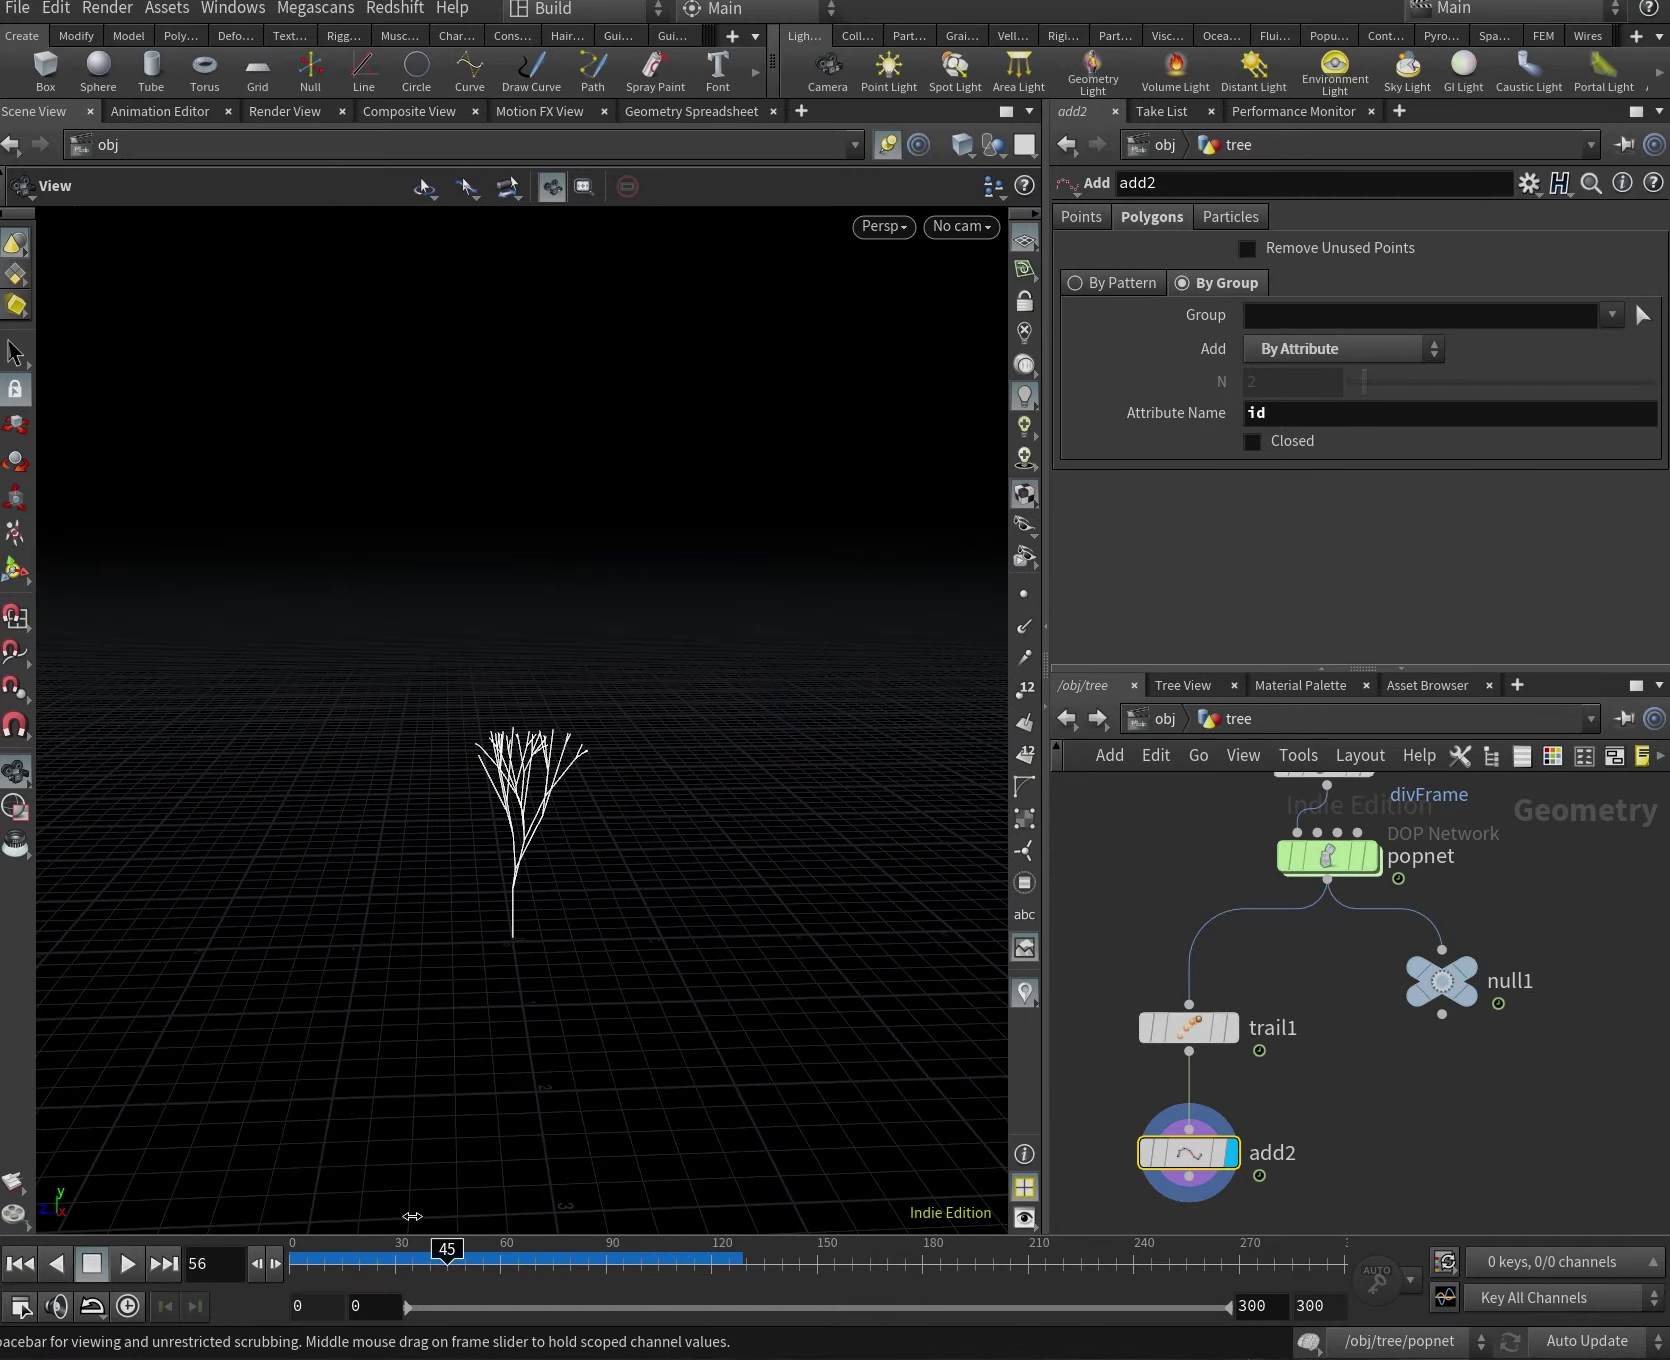
scroll(391, 746, up, 5)
drag(467, 748, 599, 776)
Re-enter popnet and move birth_new_points and popwrangle1 up and to the right.
mouse_move(642, 1262)
mouse_down()
mouse_move(664, 1262)
mouse_move(645, 1262)
mouse_up()
double_click(1348, 877)
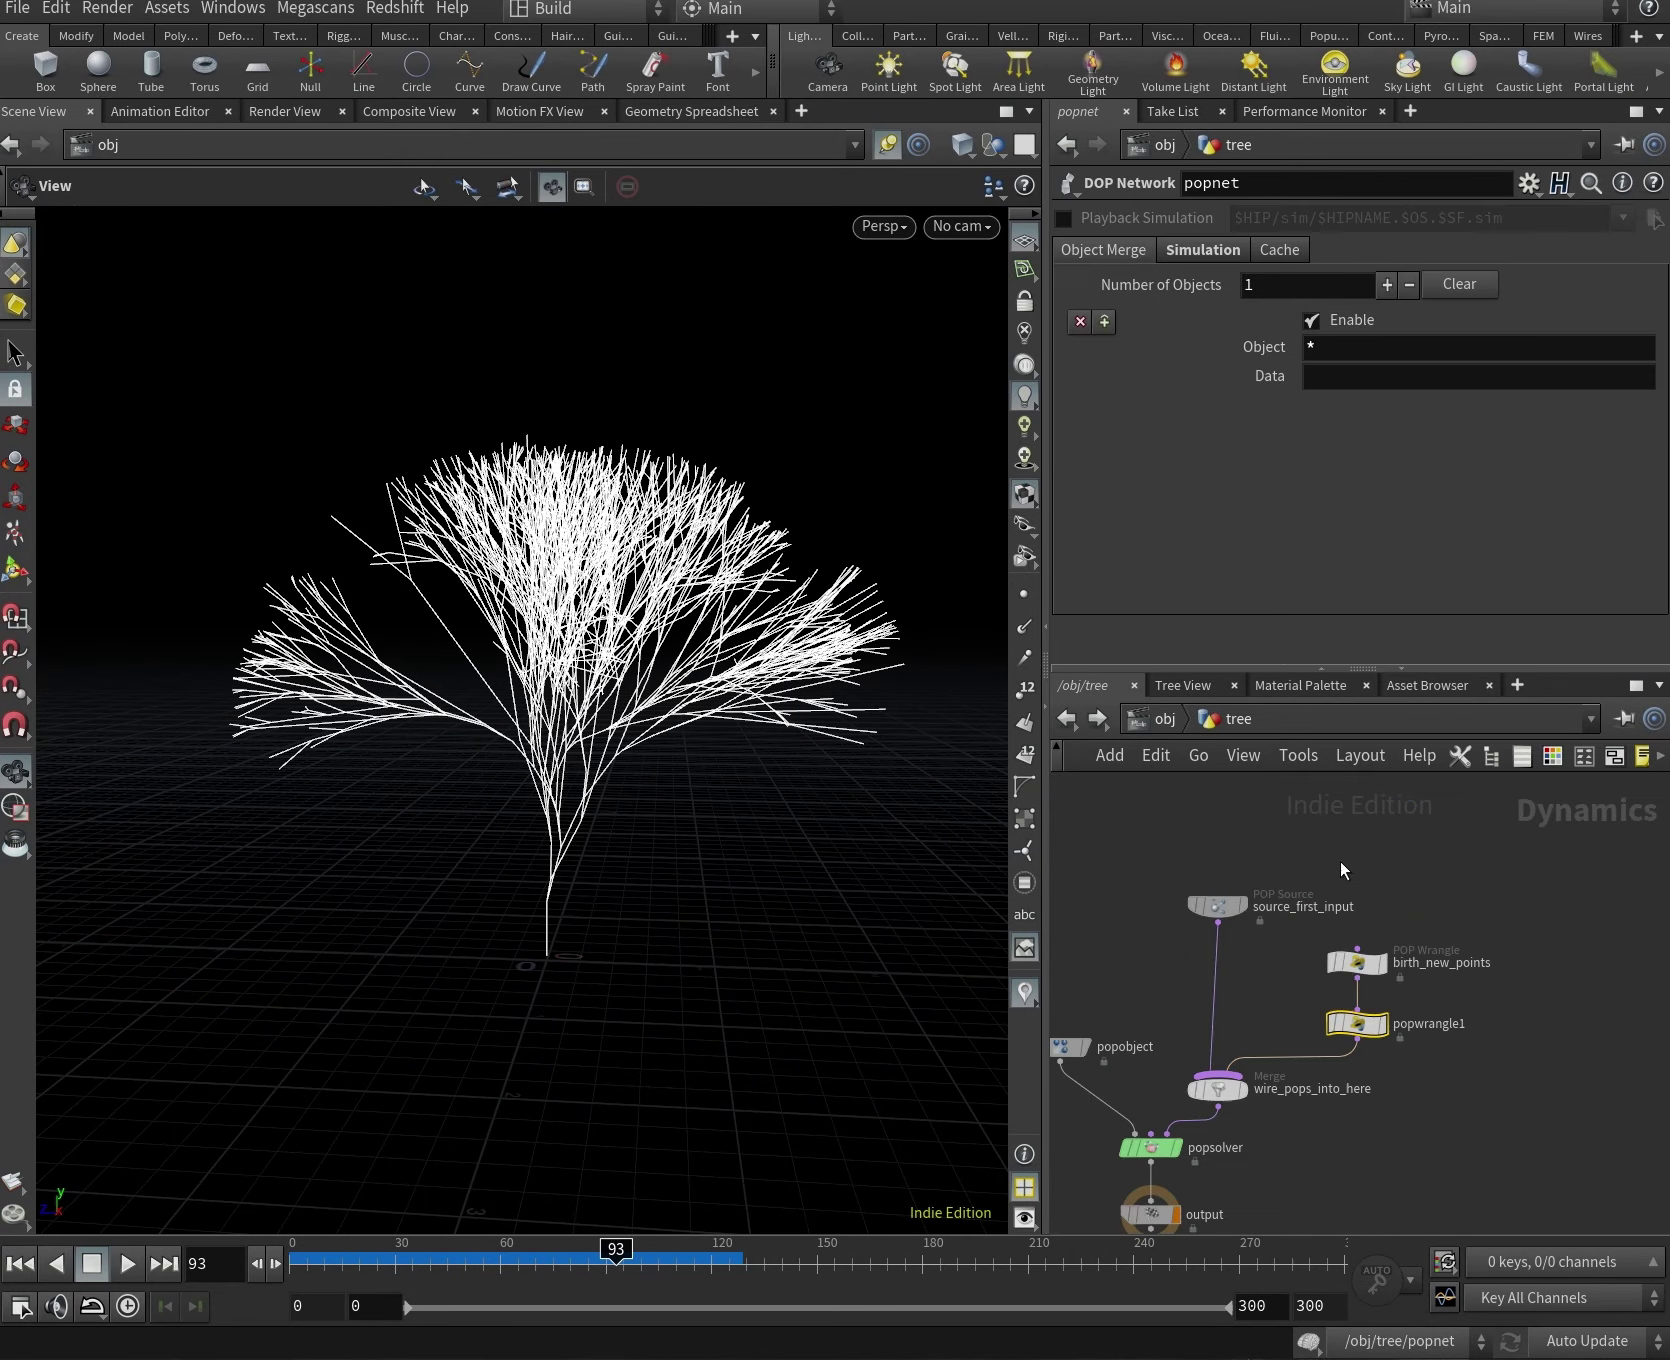
drag(1393, 924, 1448, 880)
Add a POP Force node, popforce1, below popwrangle1.
key(Tab)
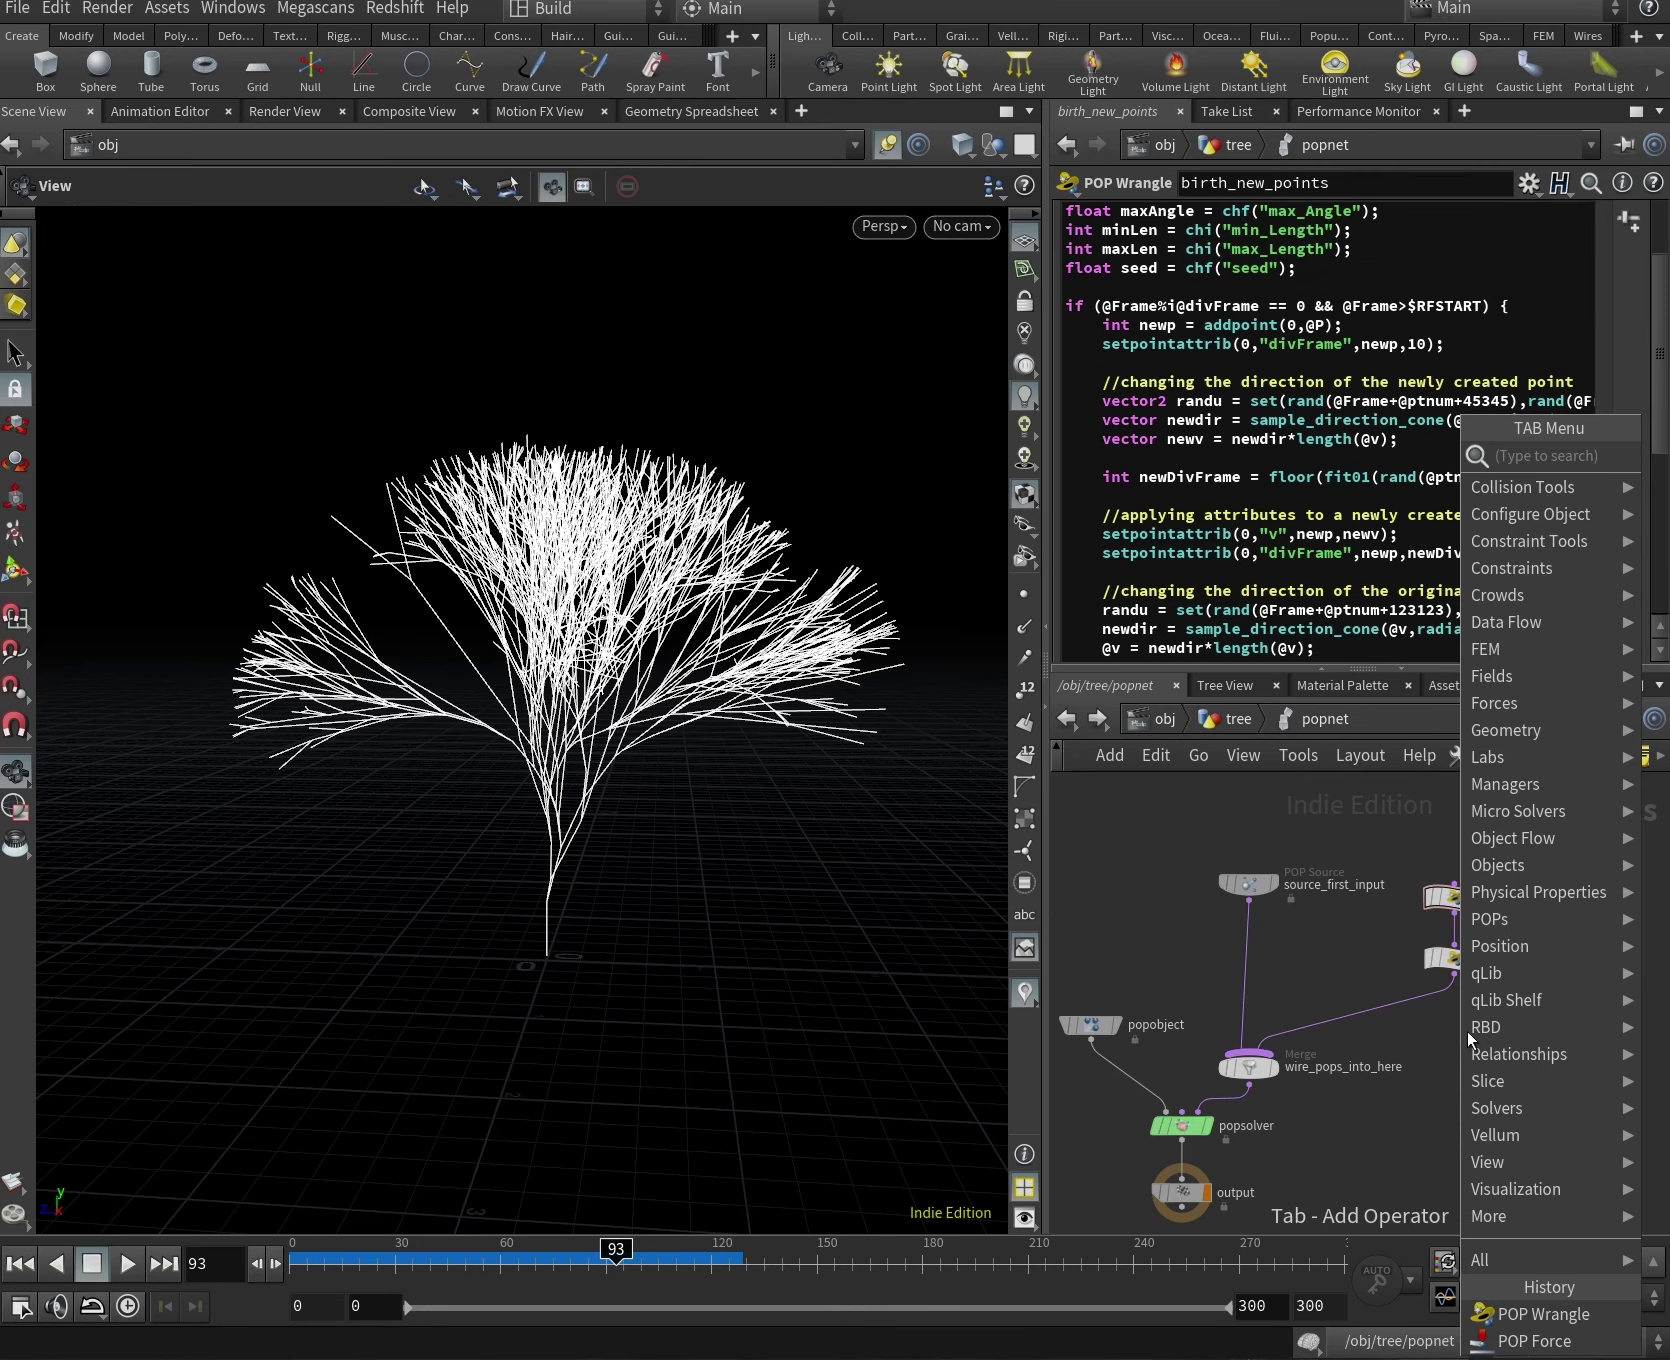
text(pop)
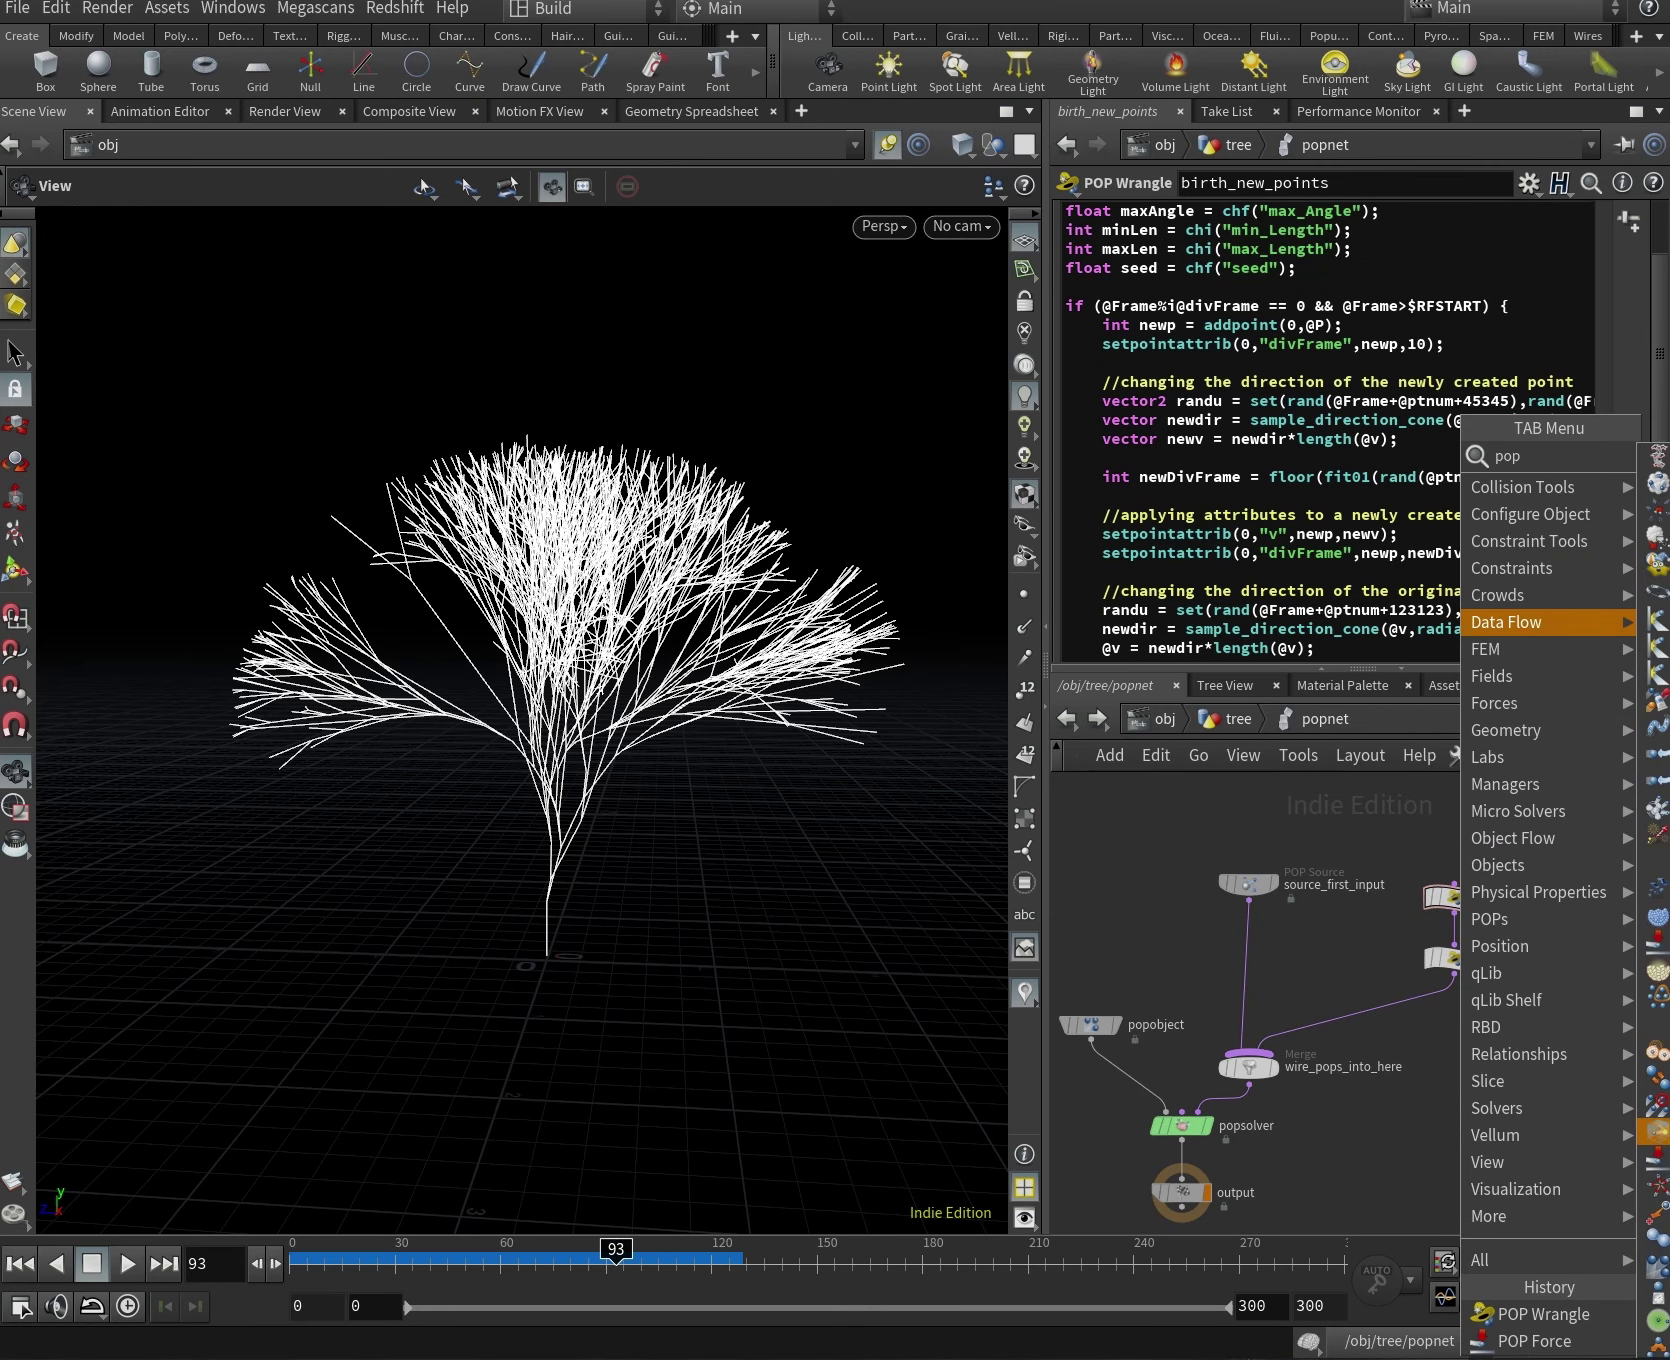
key(Return)
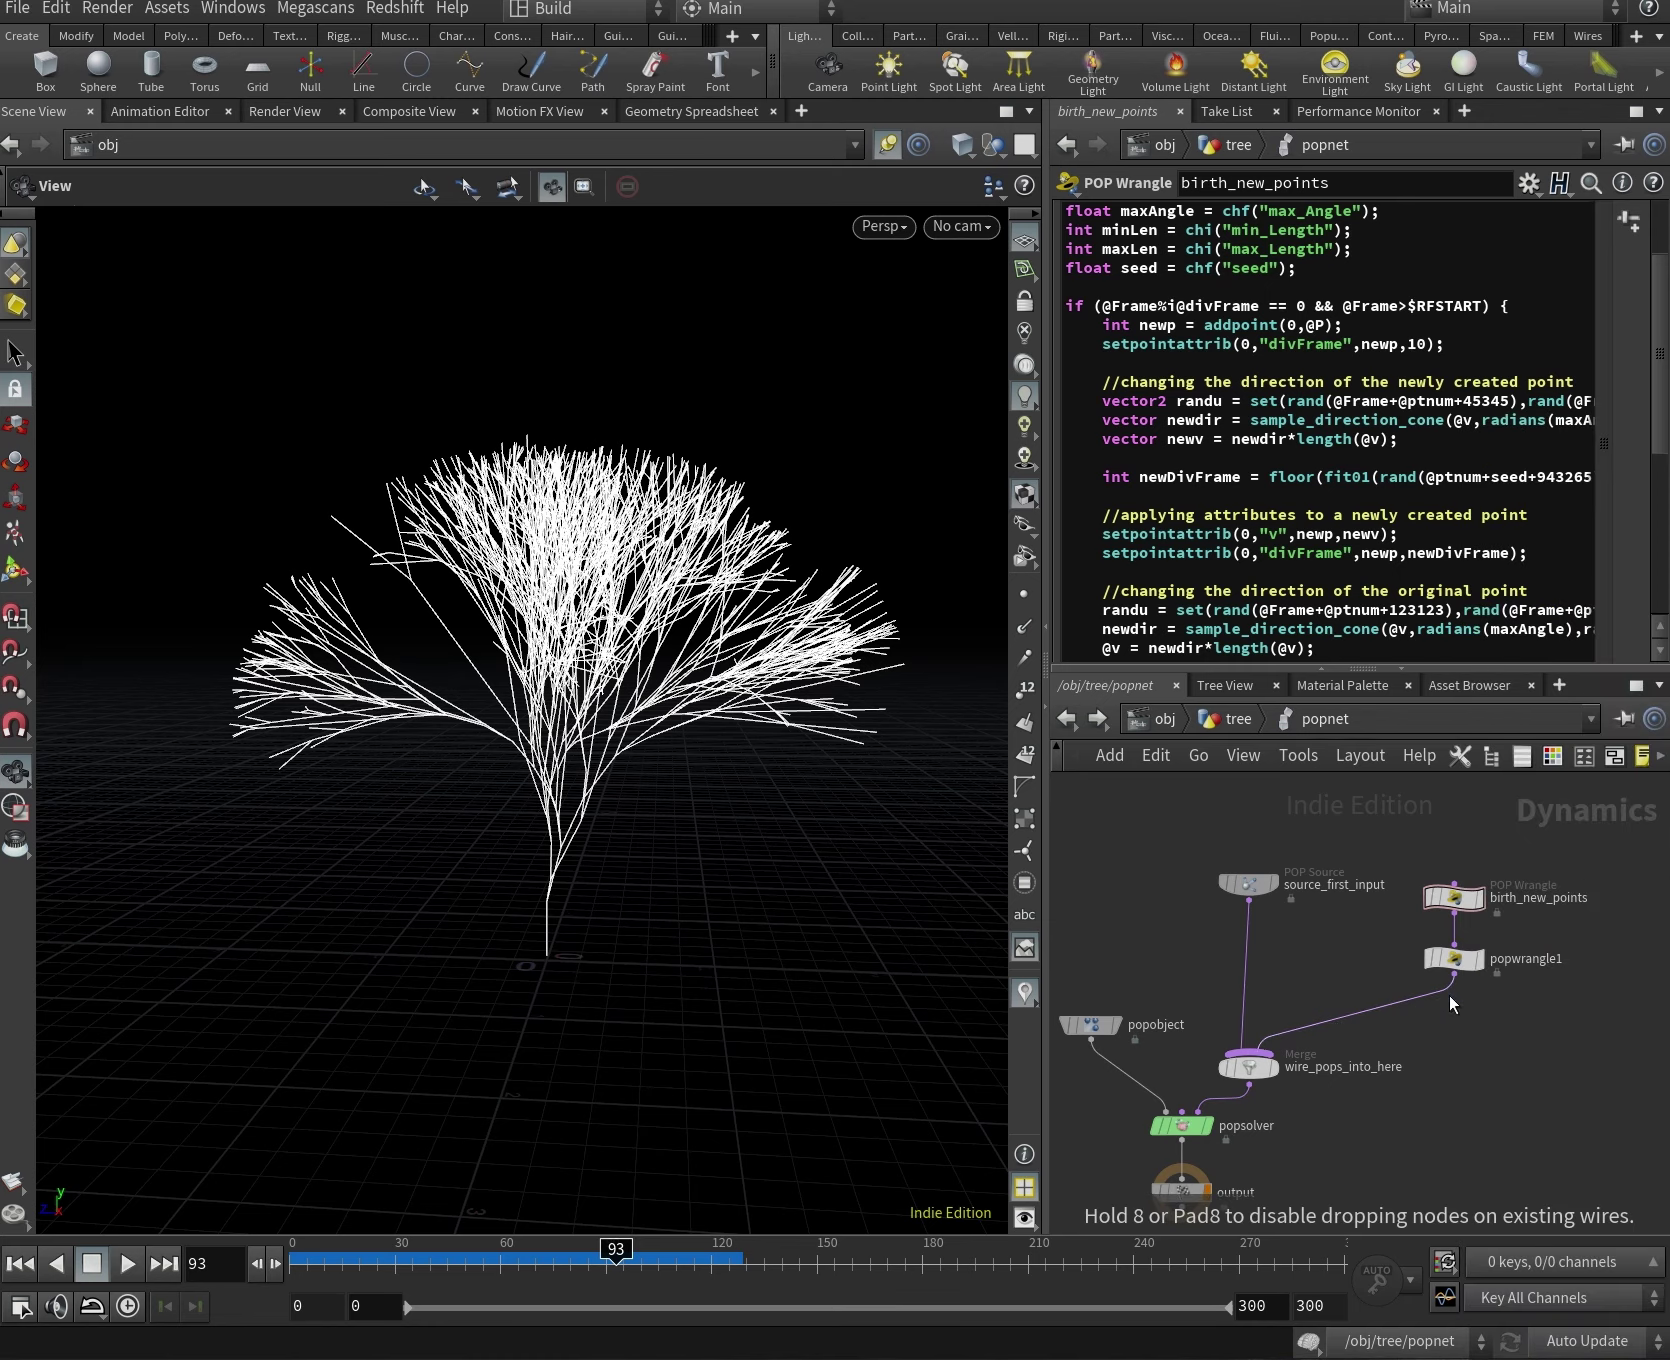
click(1452, 1005)
Try noise Amplitude values 0.47, 1.07, 0.57 and Swirl Size 1.04, 1.44, replaying the growth.
drag(1358, 431, 1396, 459)
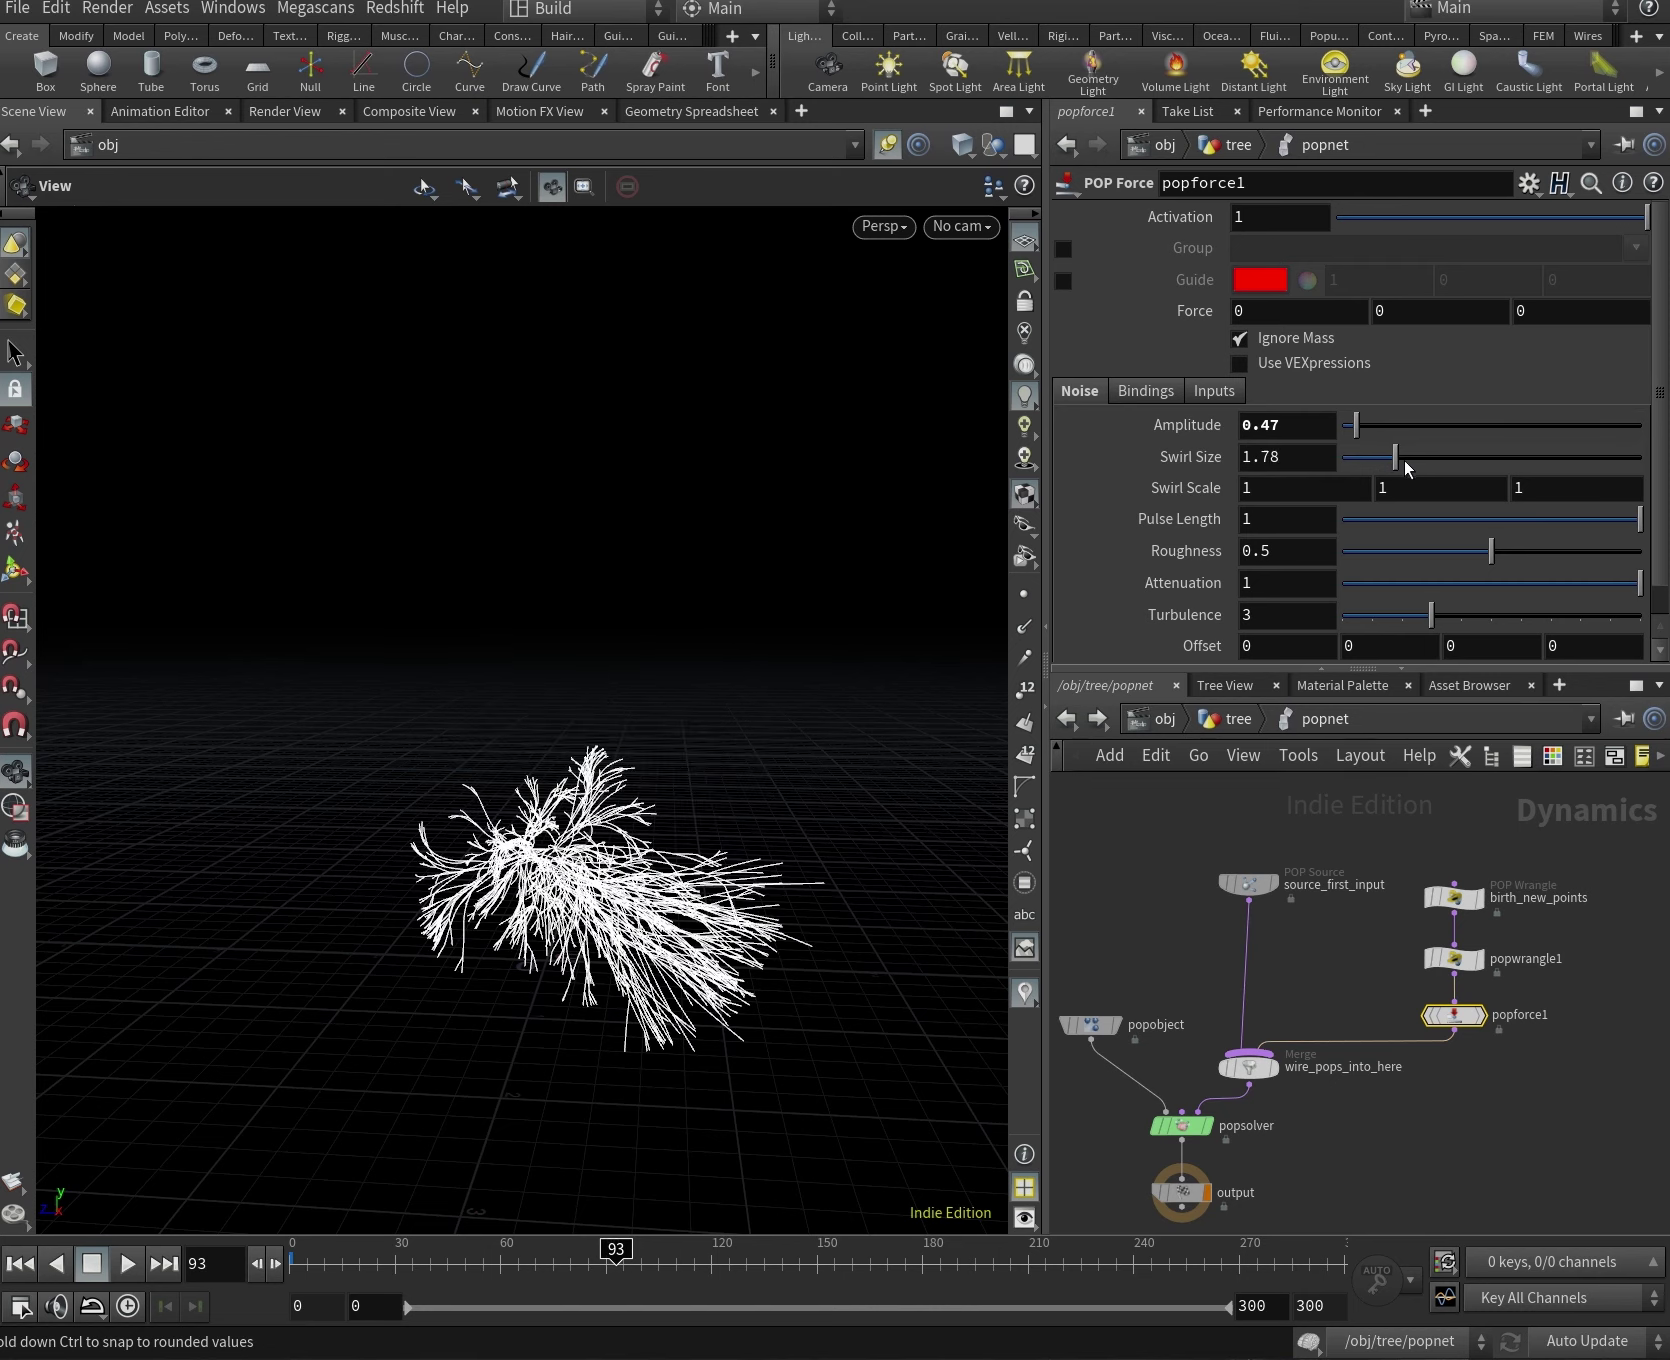
drag(1391, 474, 1383, 474)
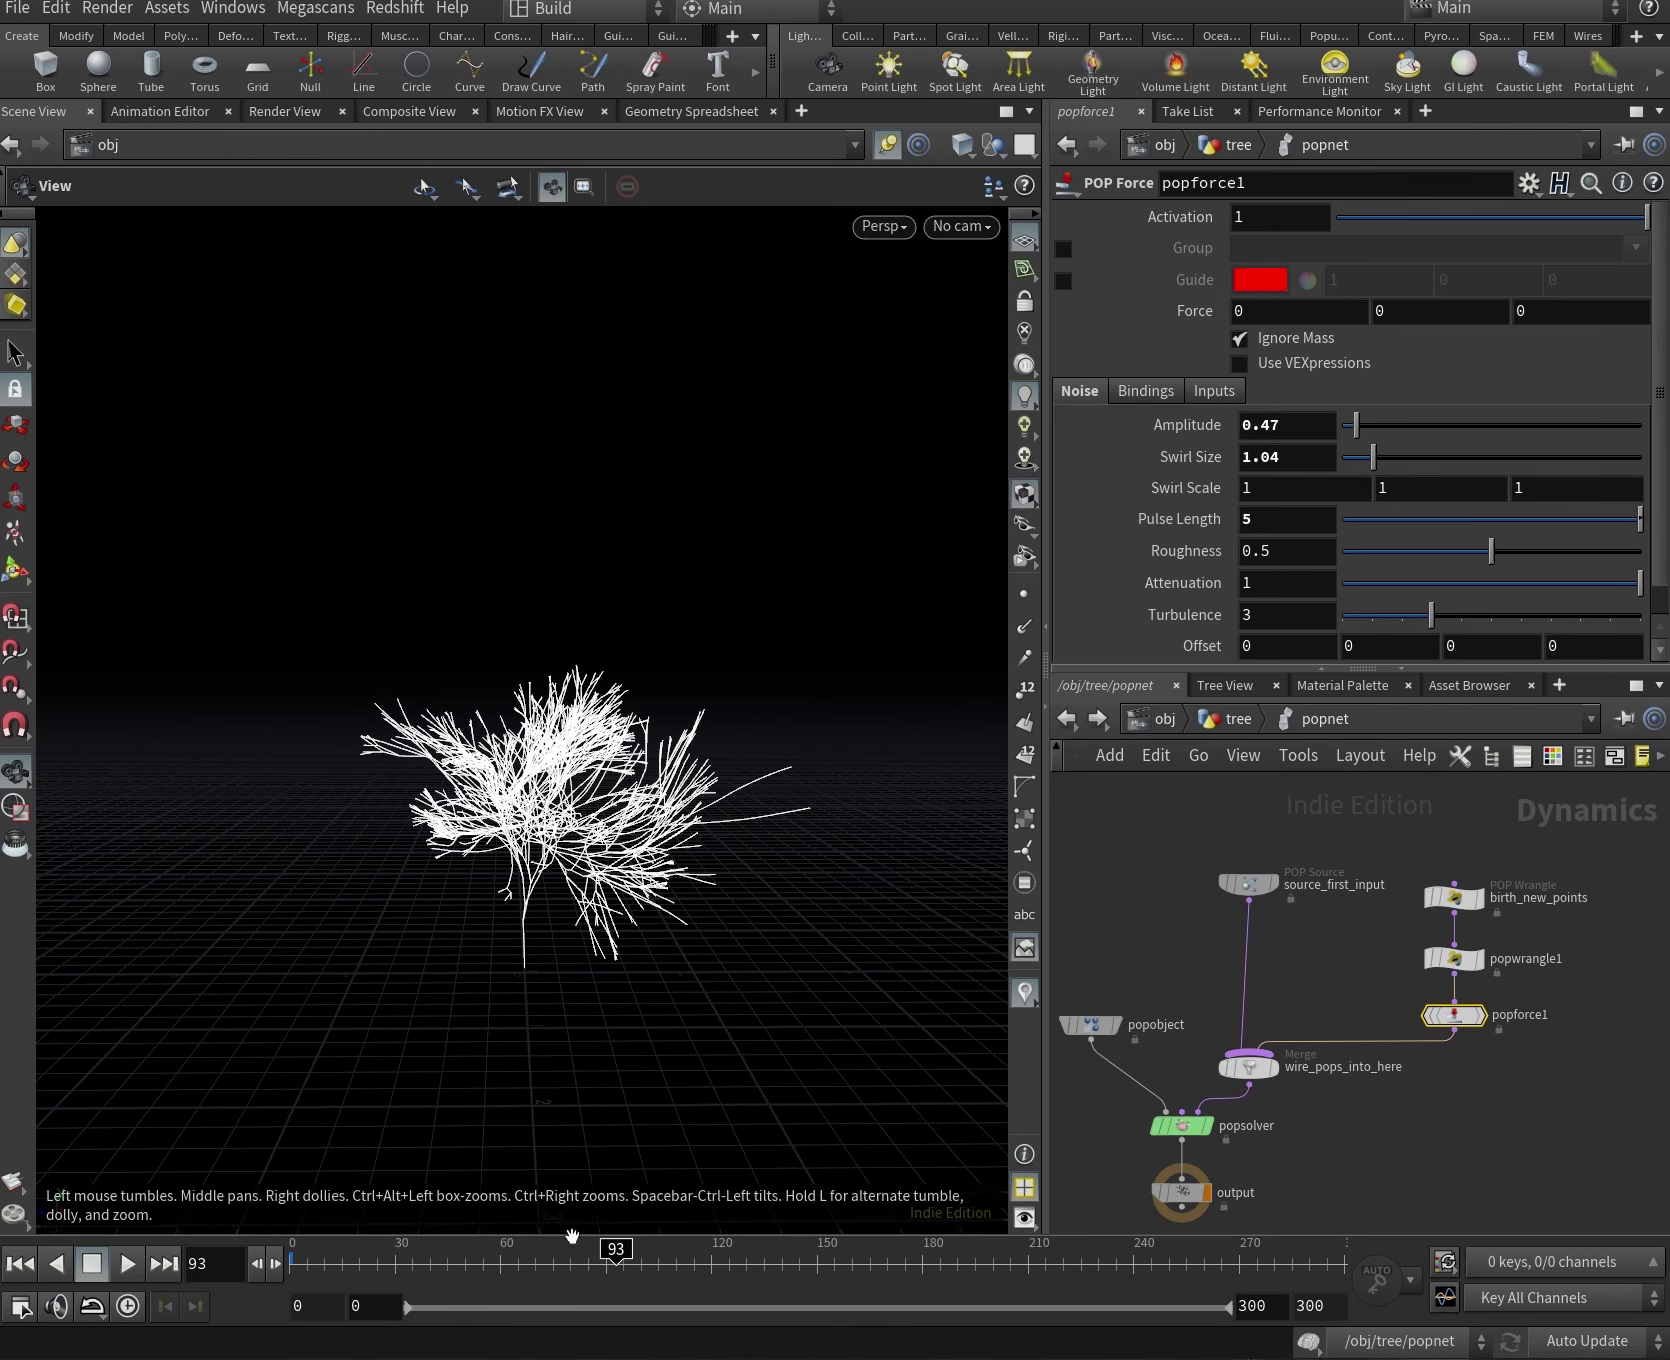
drag(292, 1263, 683, 1263)
drag(1374, 457, 1385, 457)
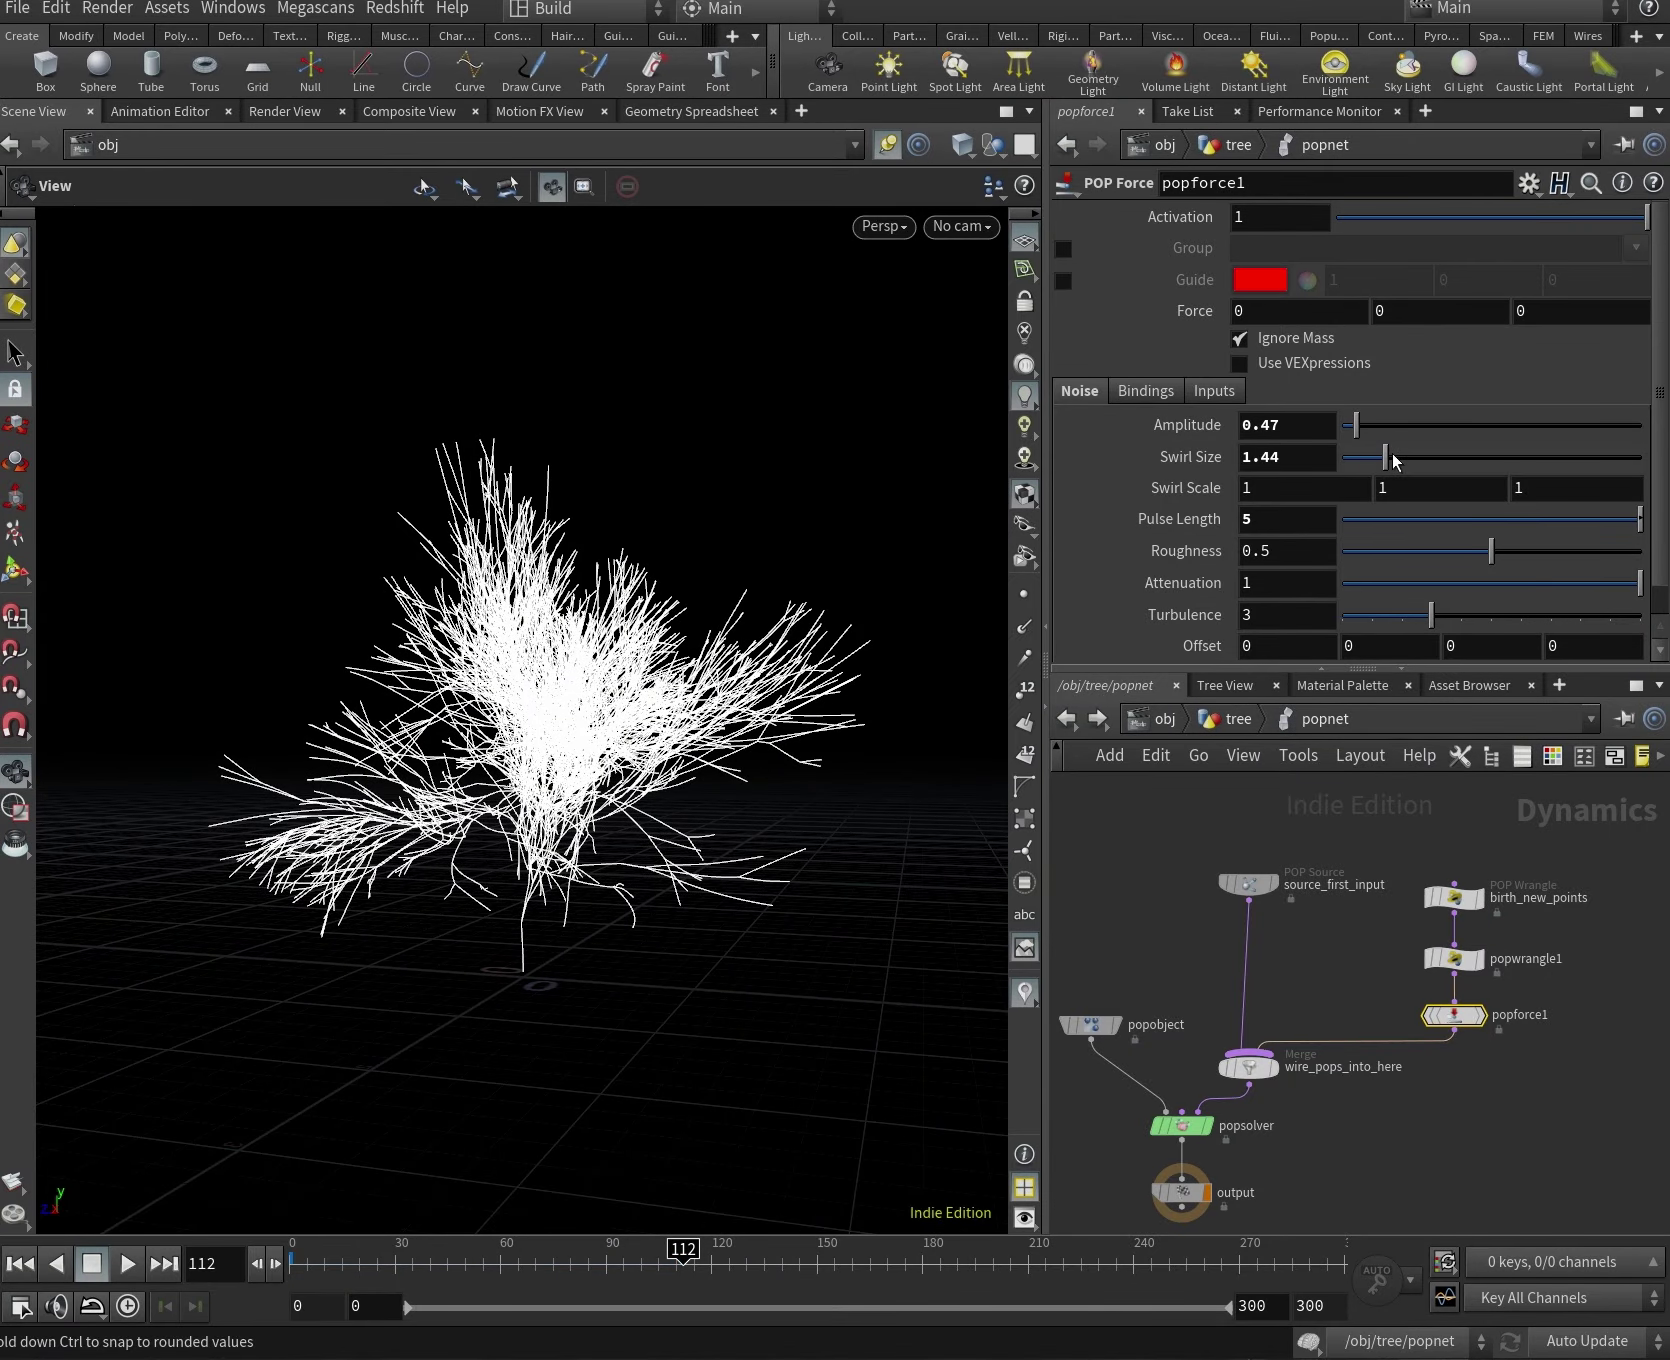
drag(293, 1263, 651, 1263)
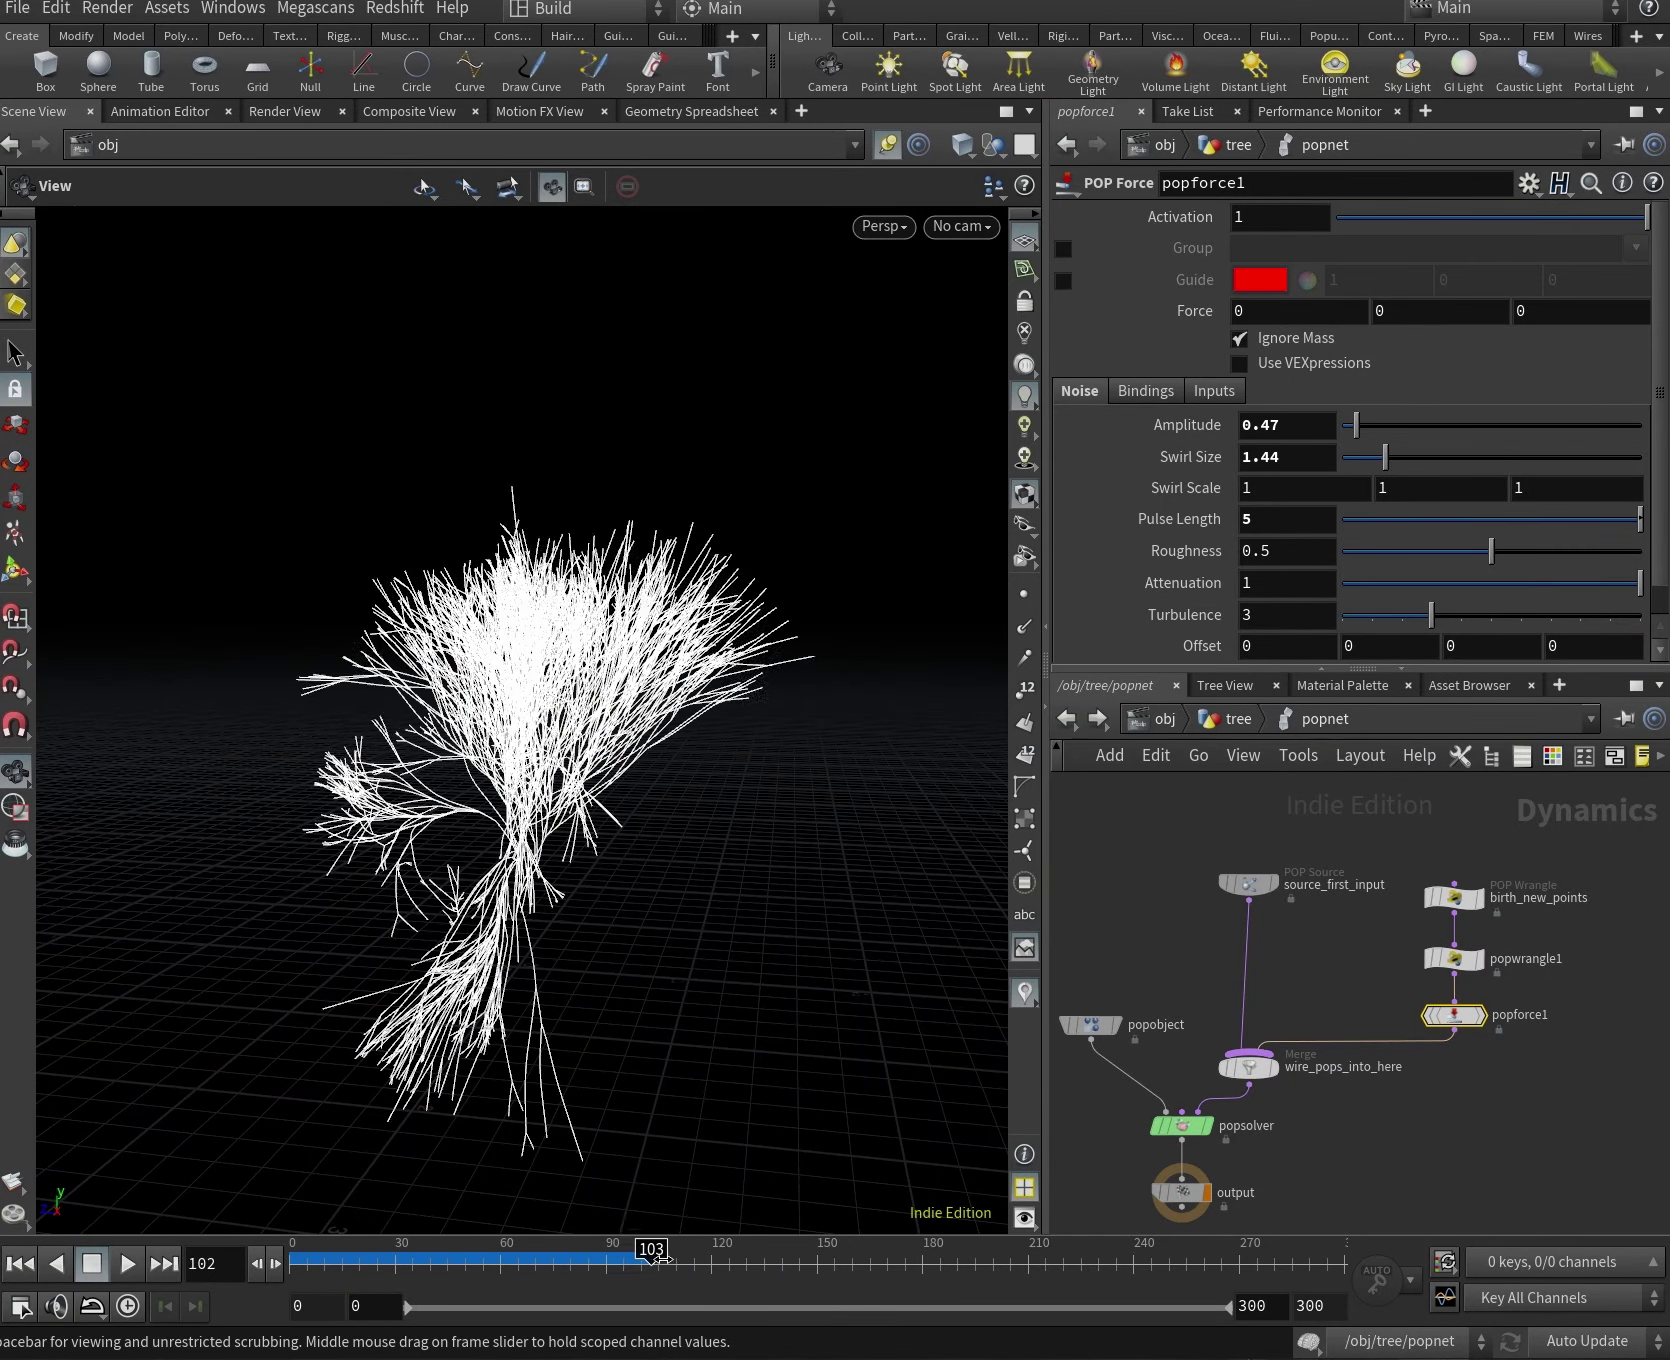
drag(590, 900, 608, 950)
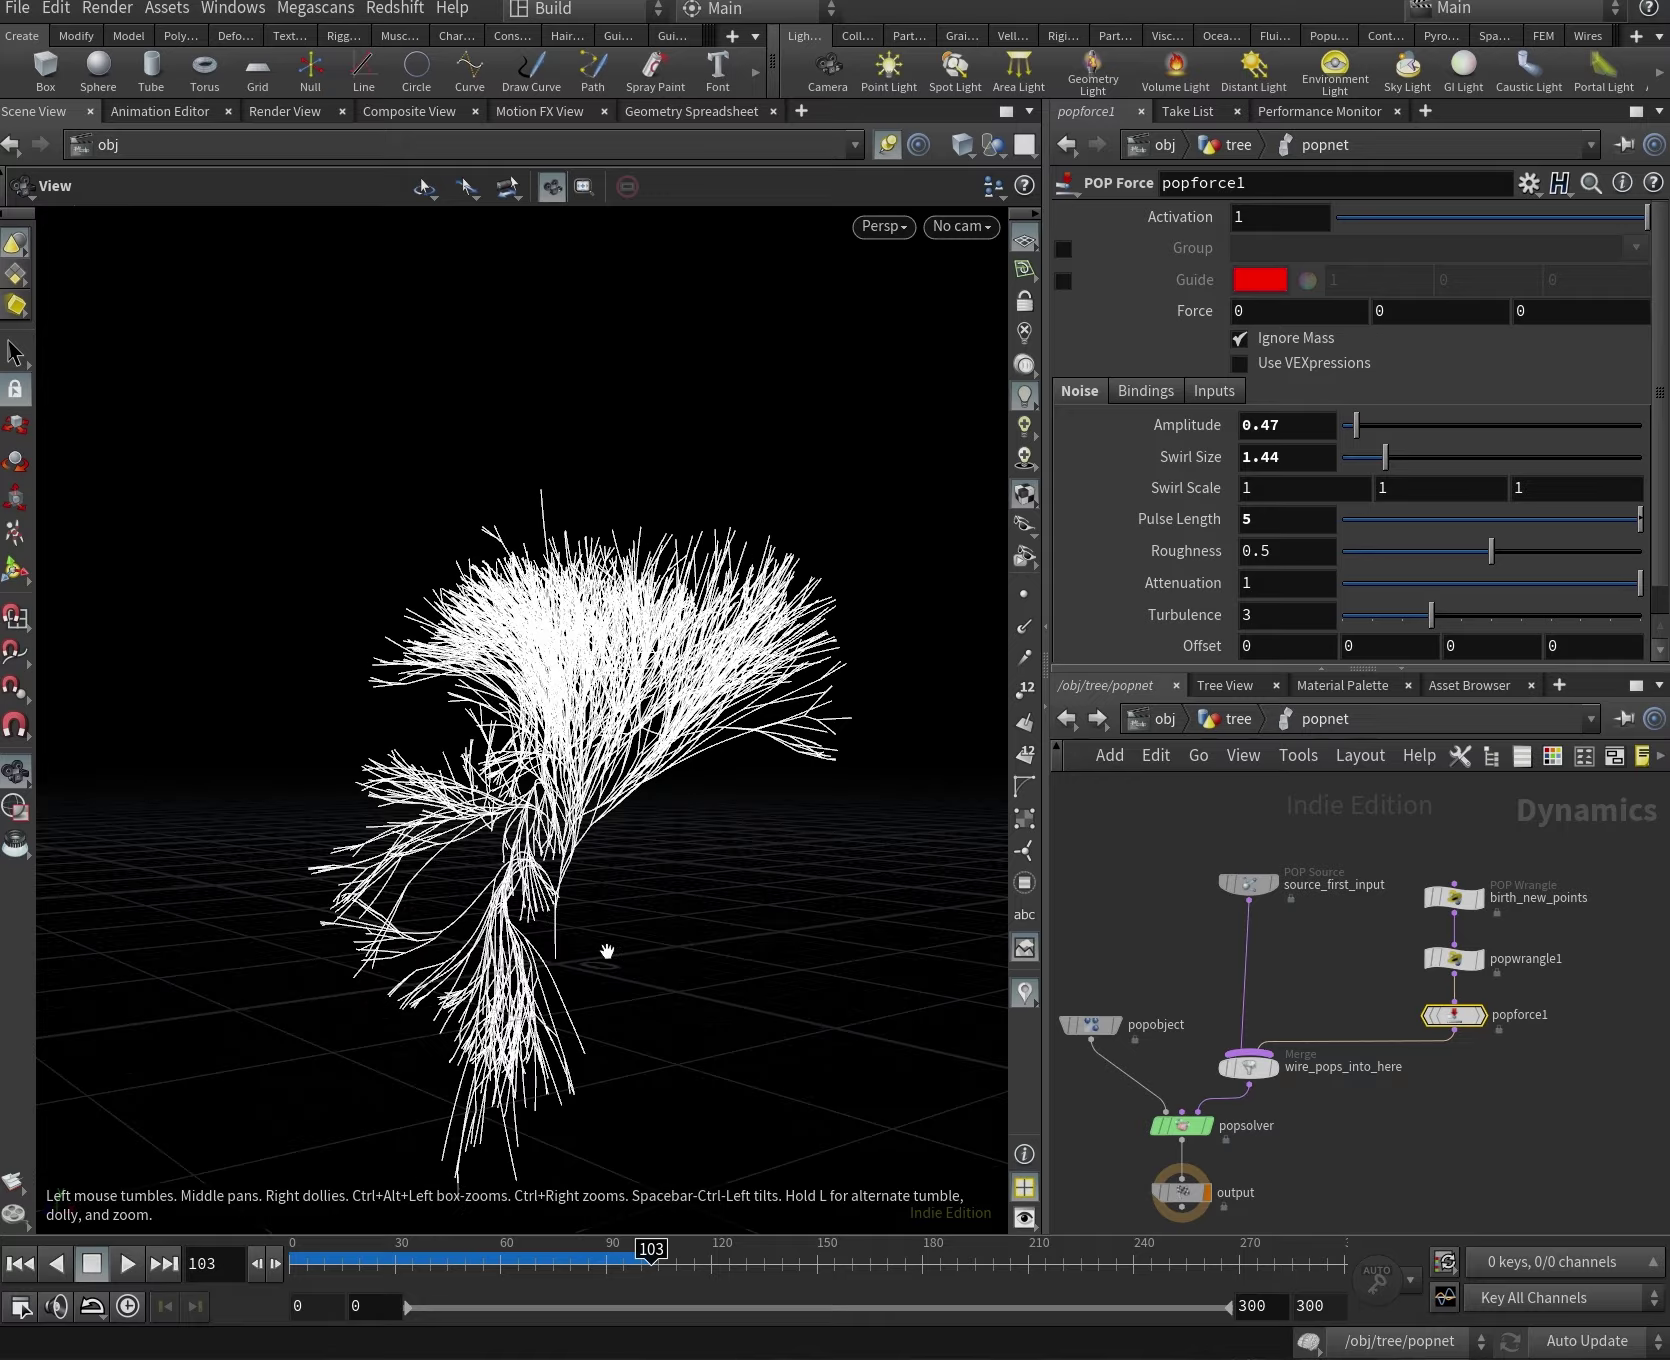
drag(522, 1263, 598, 1246)
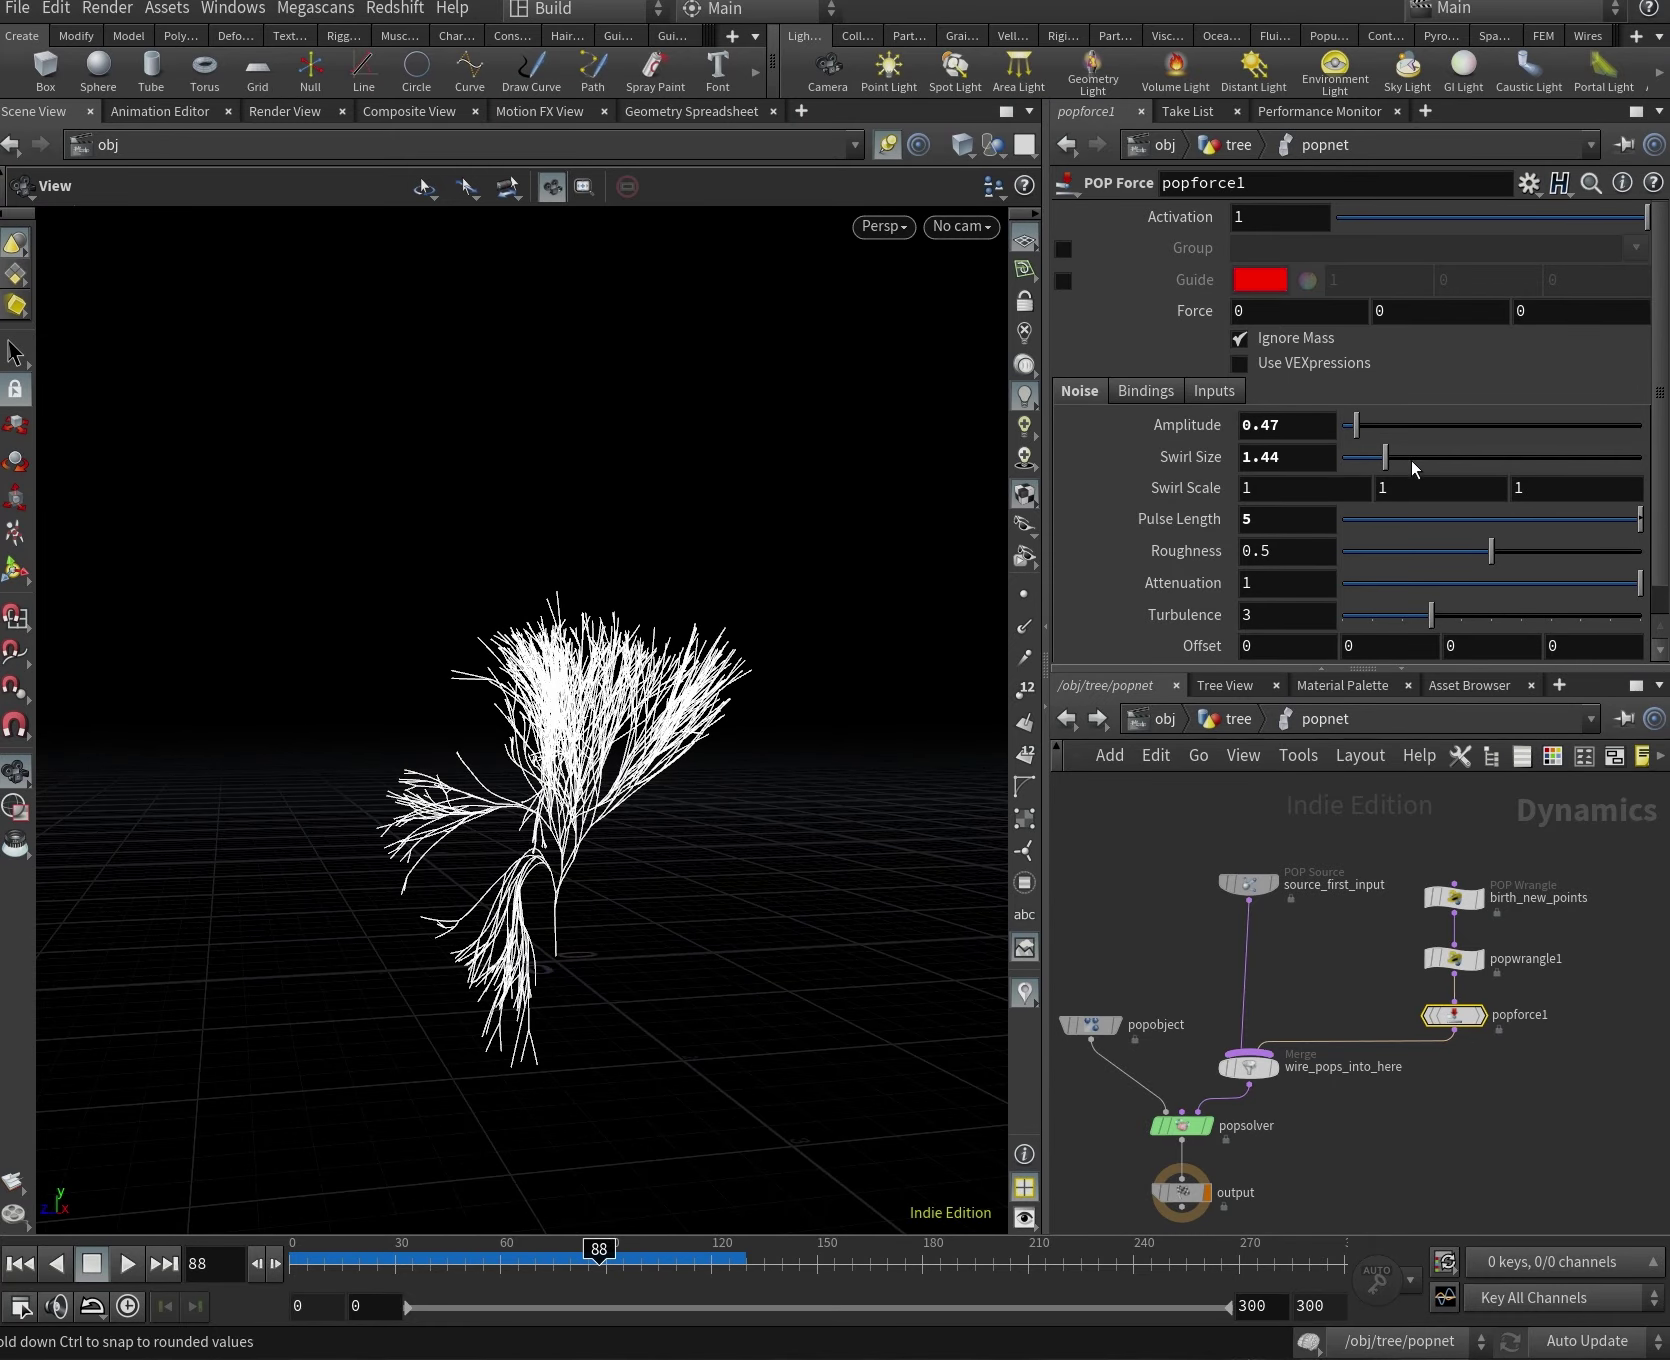
drag(1376, 430, 1374, 426)
drag(318, 1262, 263, 1281)
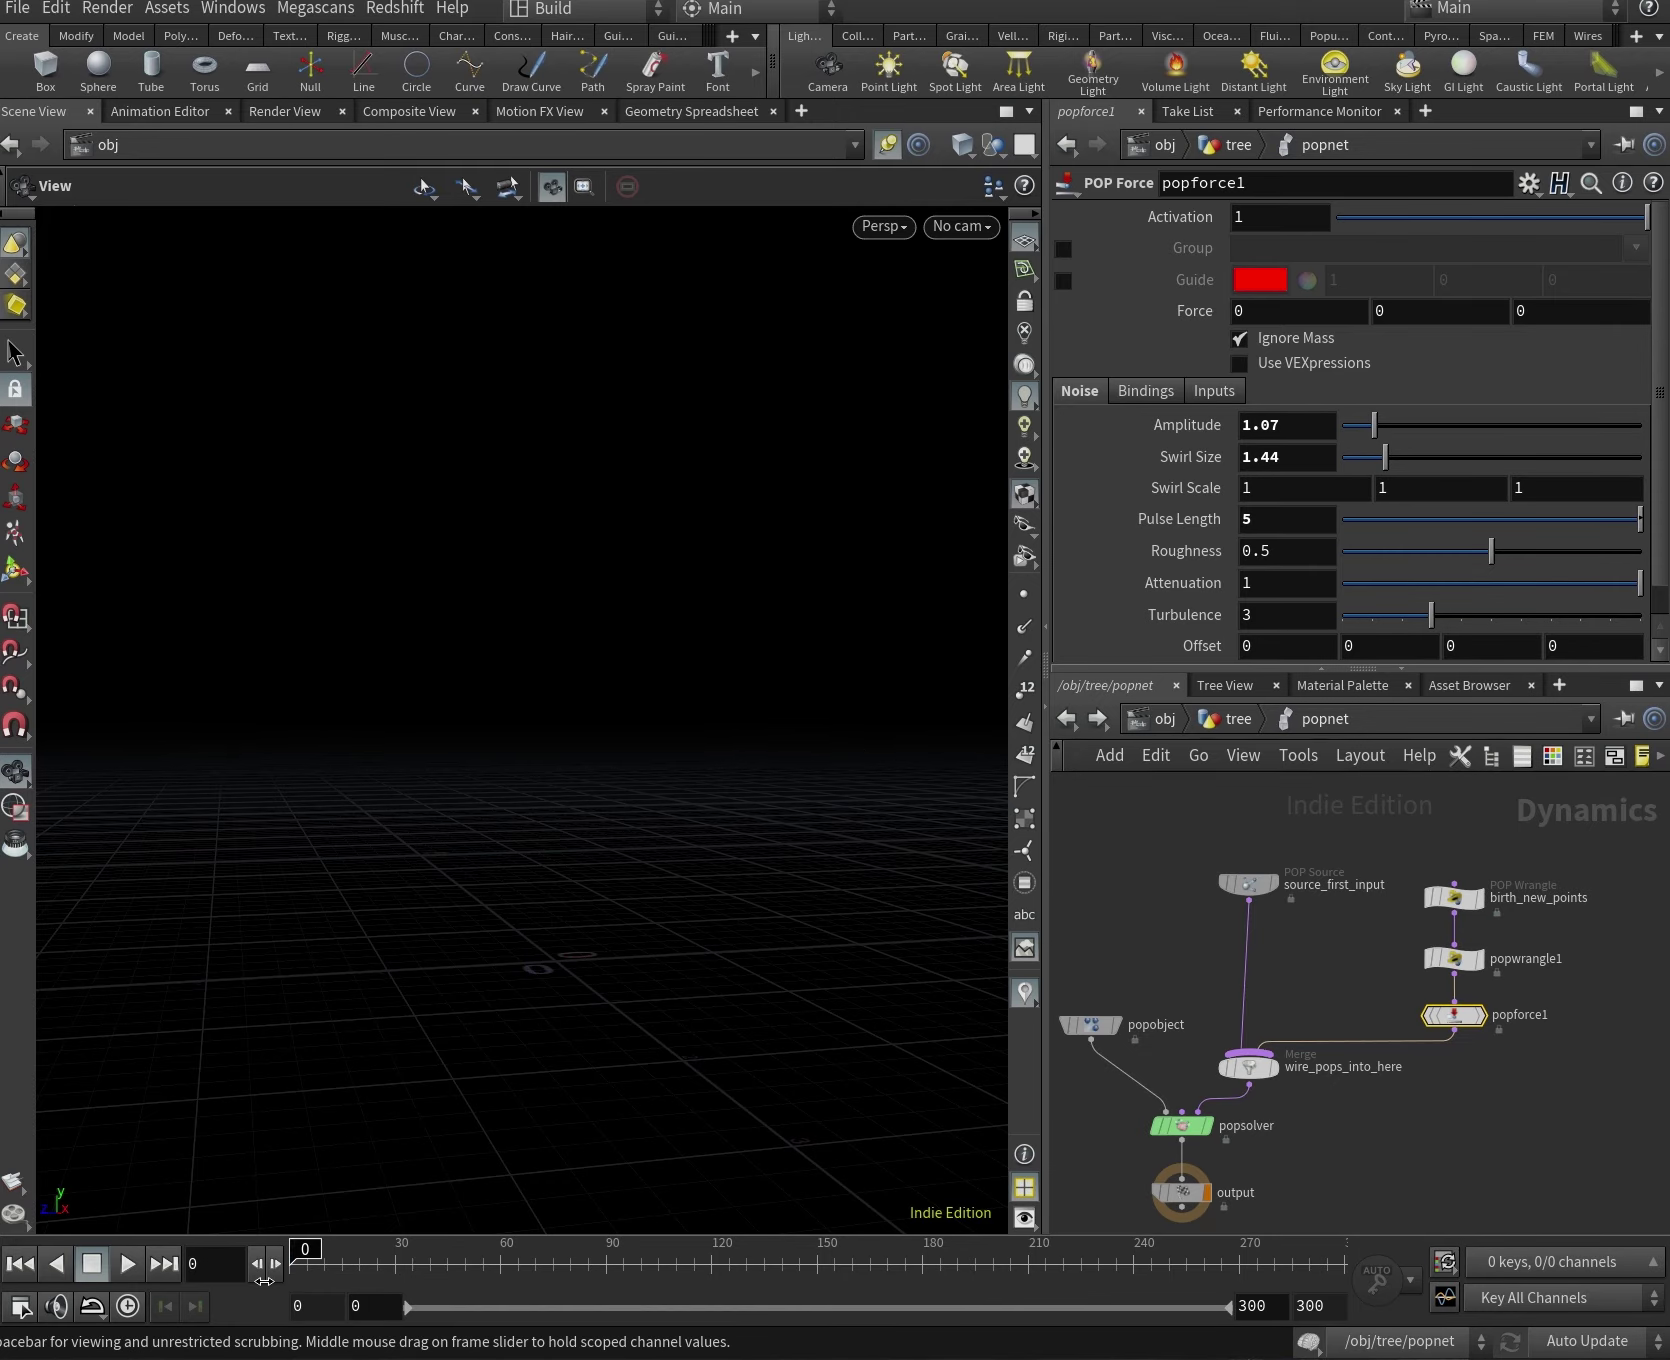
drag(560, 1252, 676, 1252)
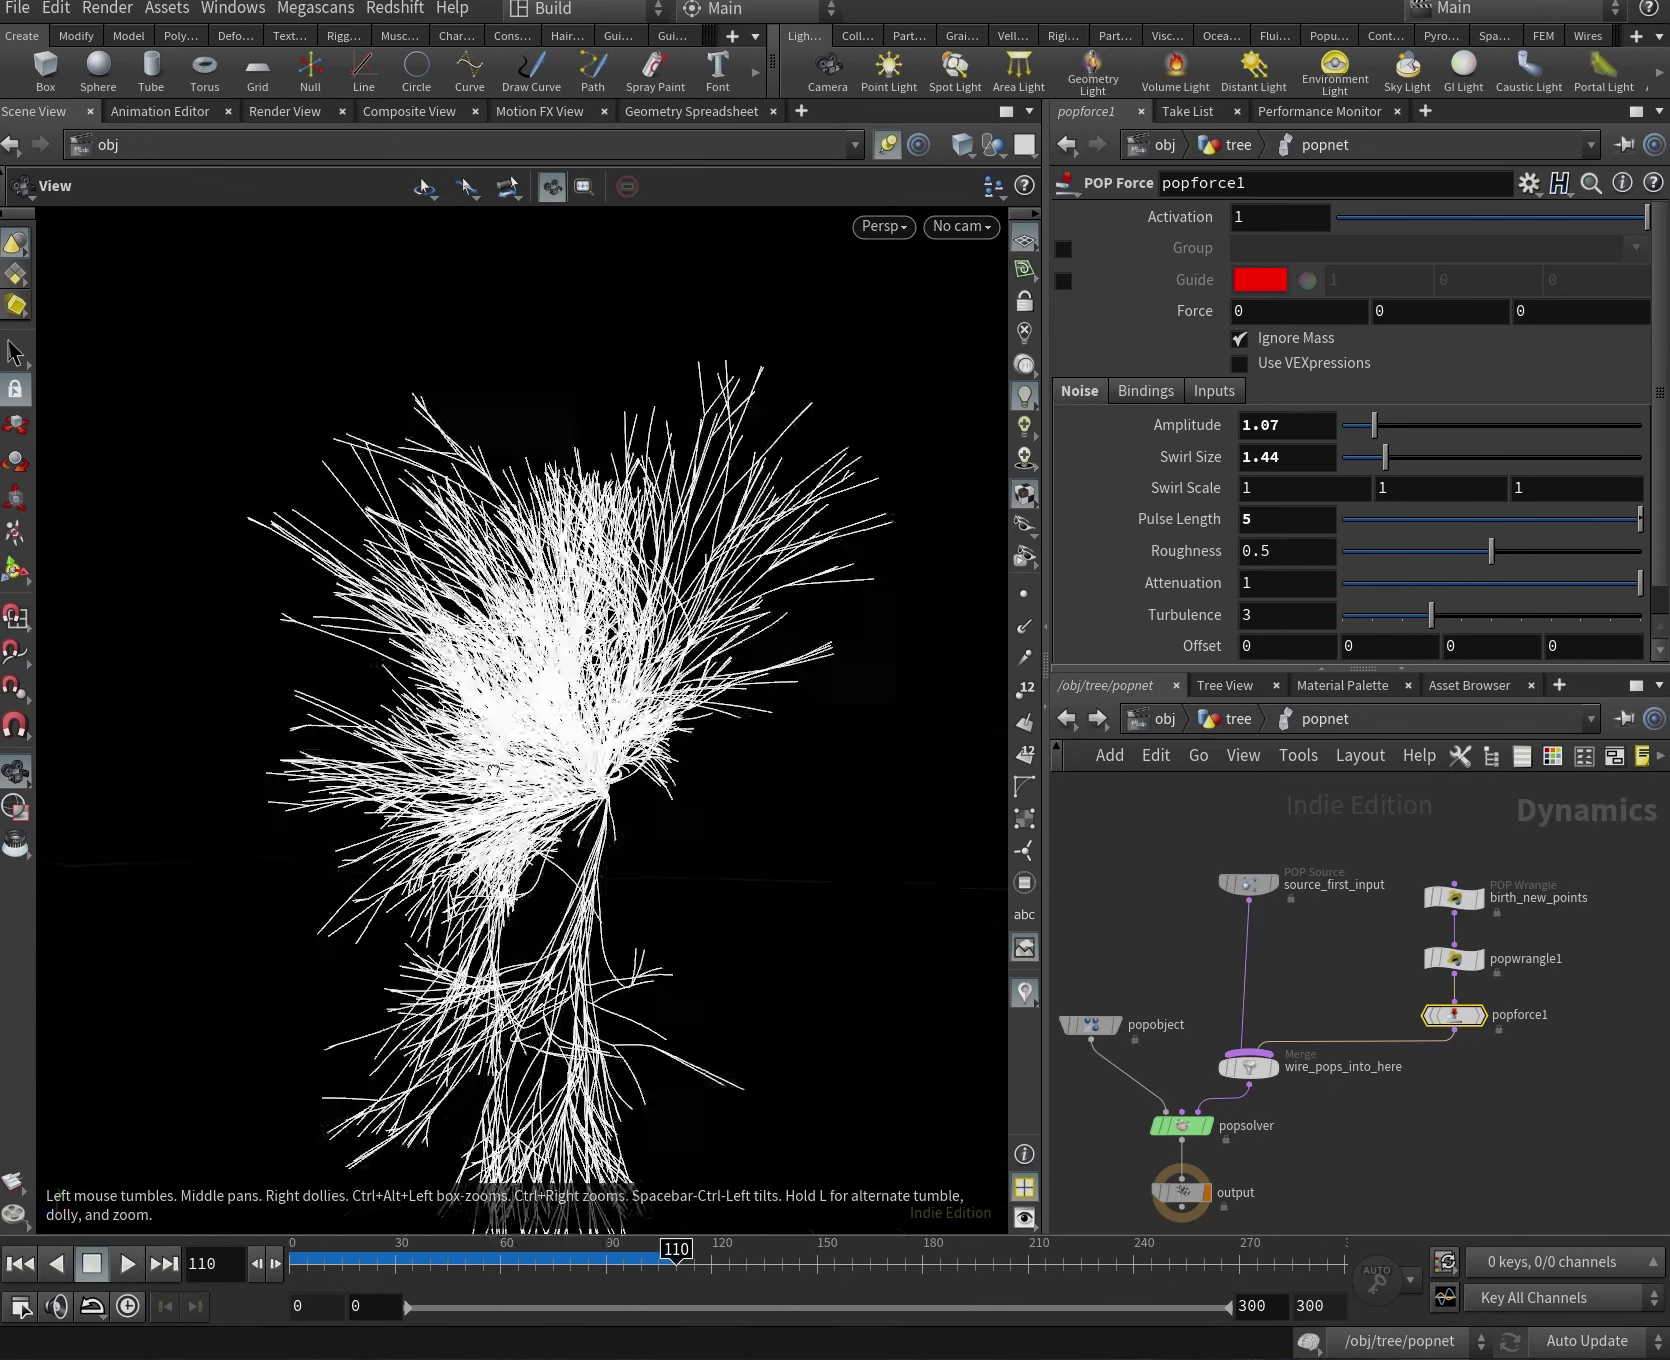
drag(377, 693, 330, 700)
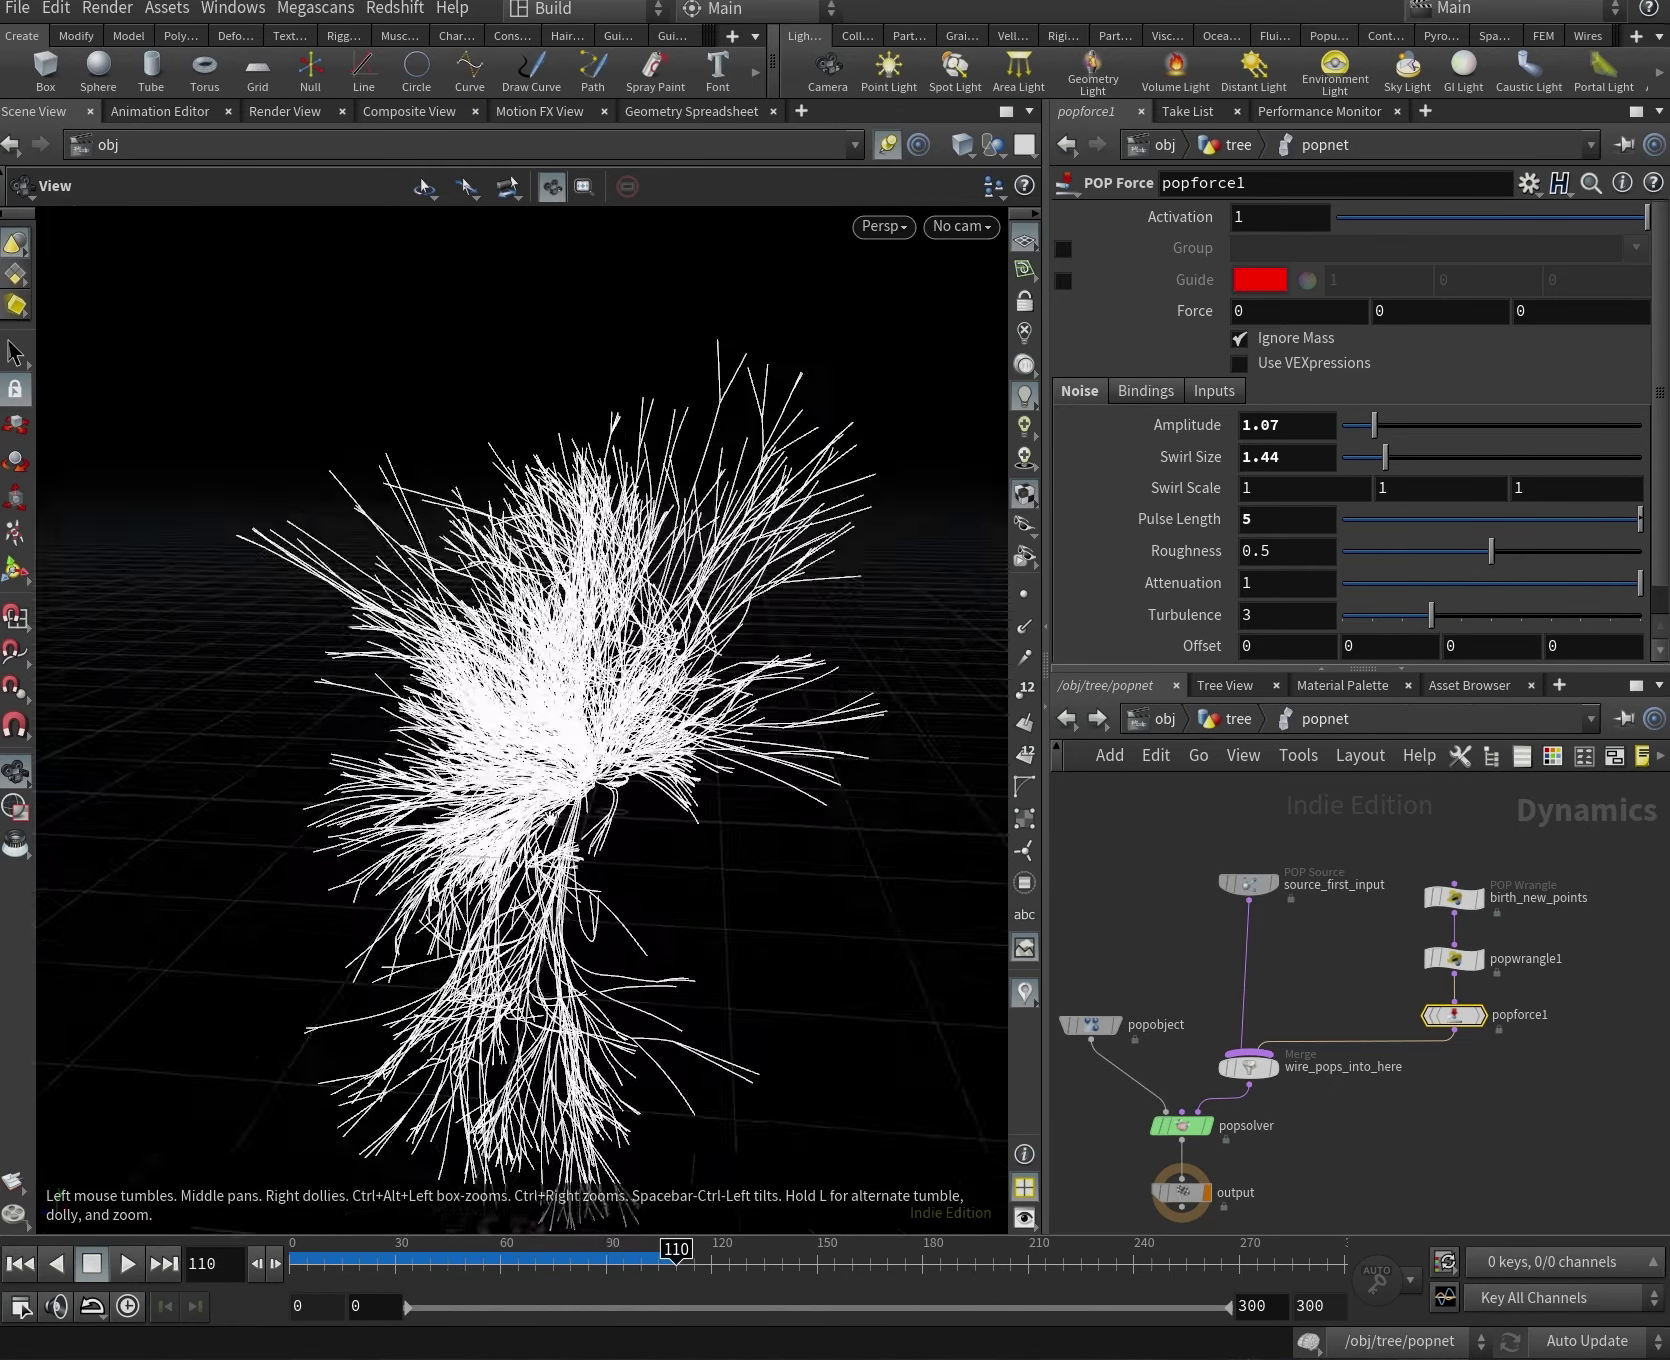
click(296, 1260)
drag(1377, 436, 1370, 440)
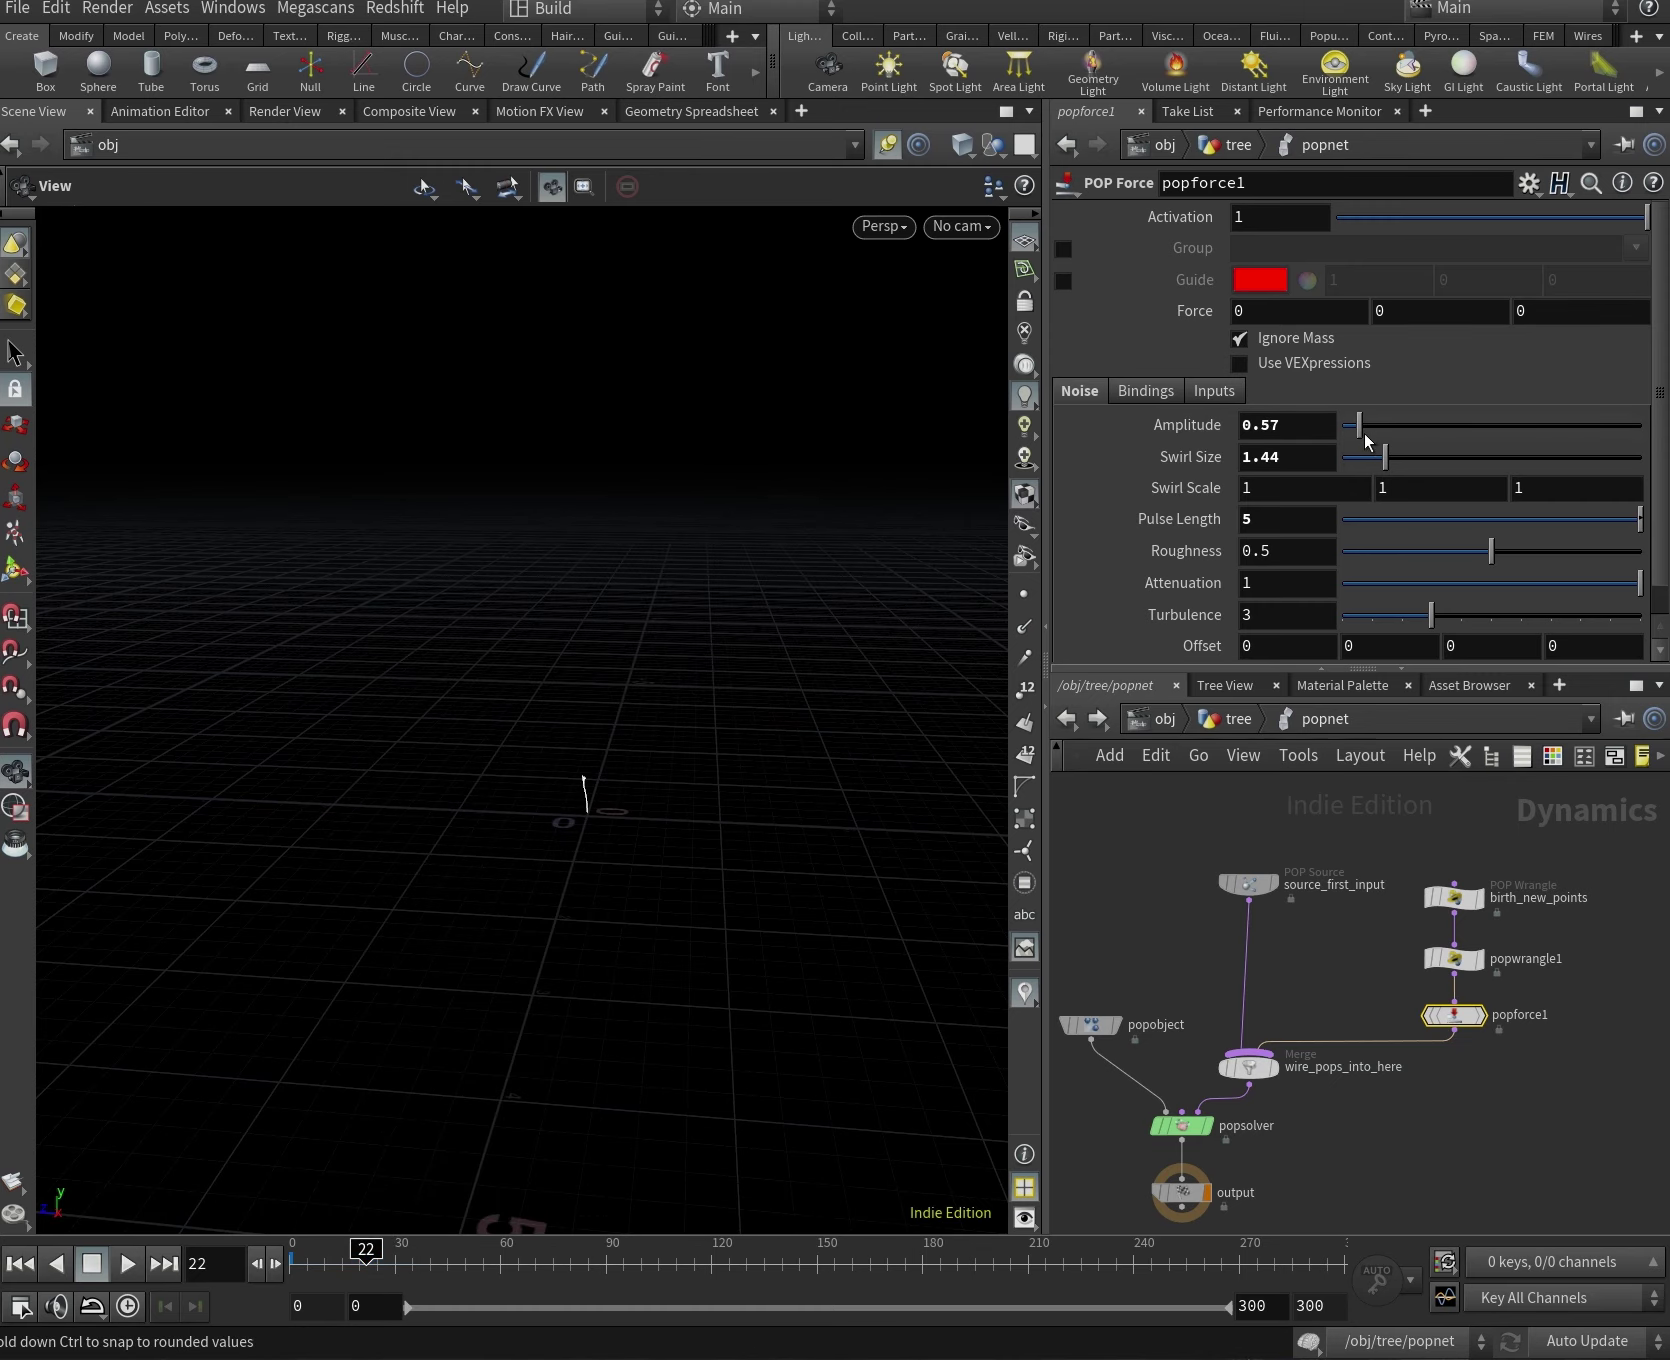
click(292, 1262)
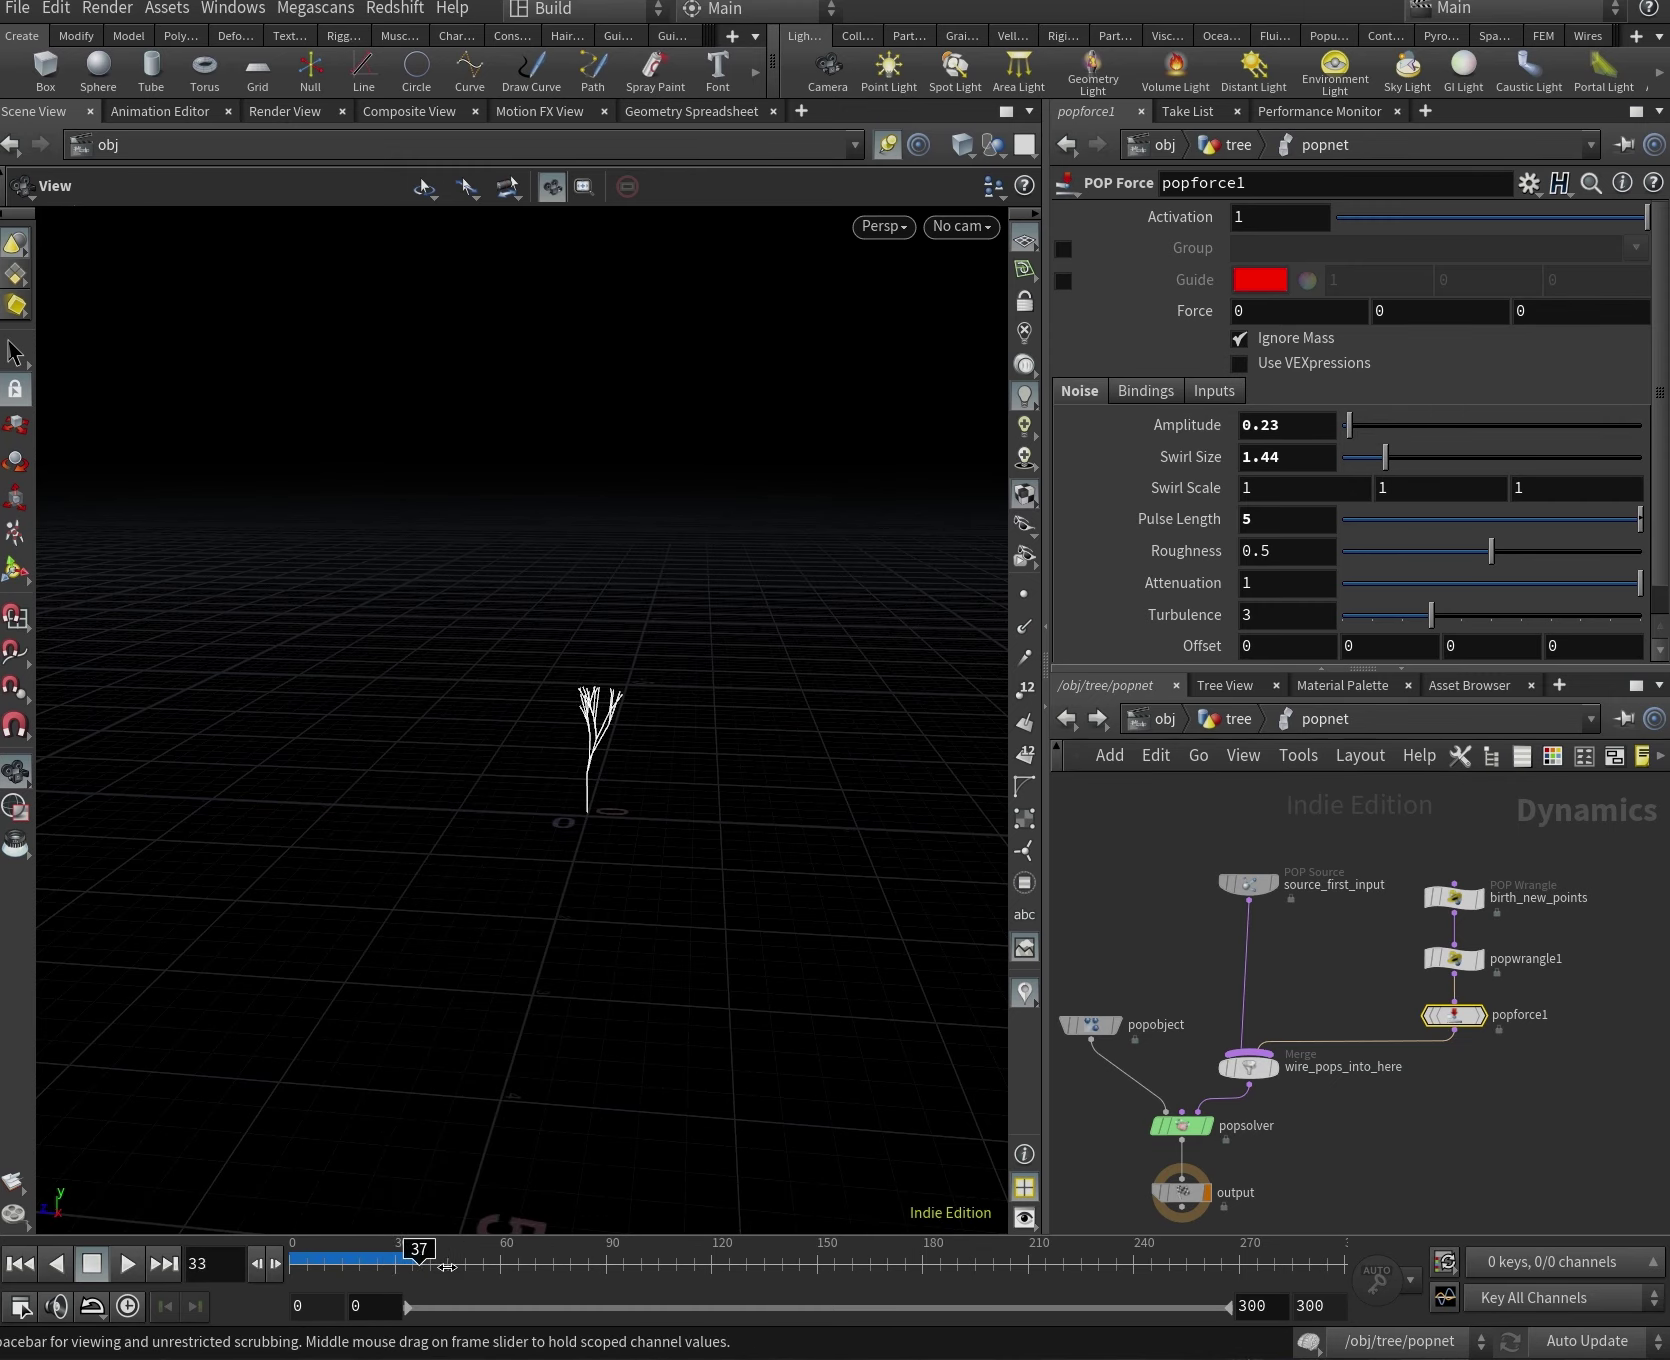
drag(429, 1266, 645, 1264)
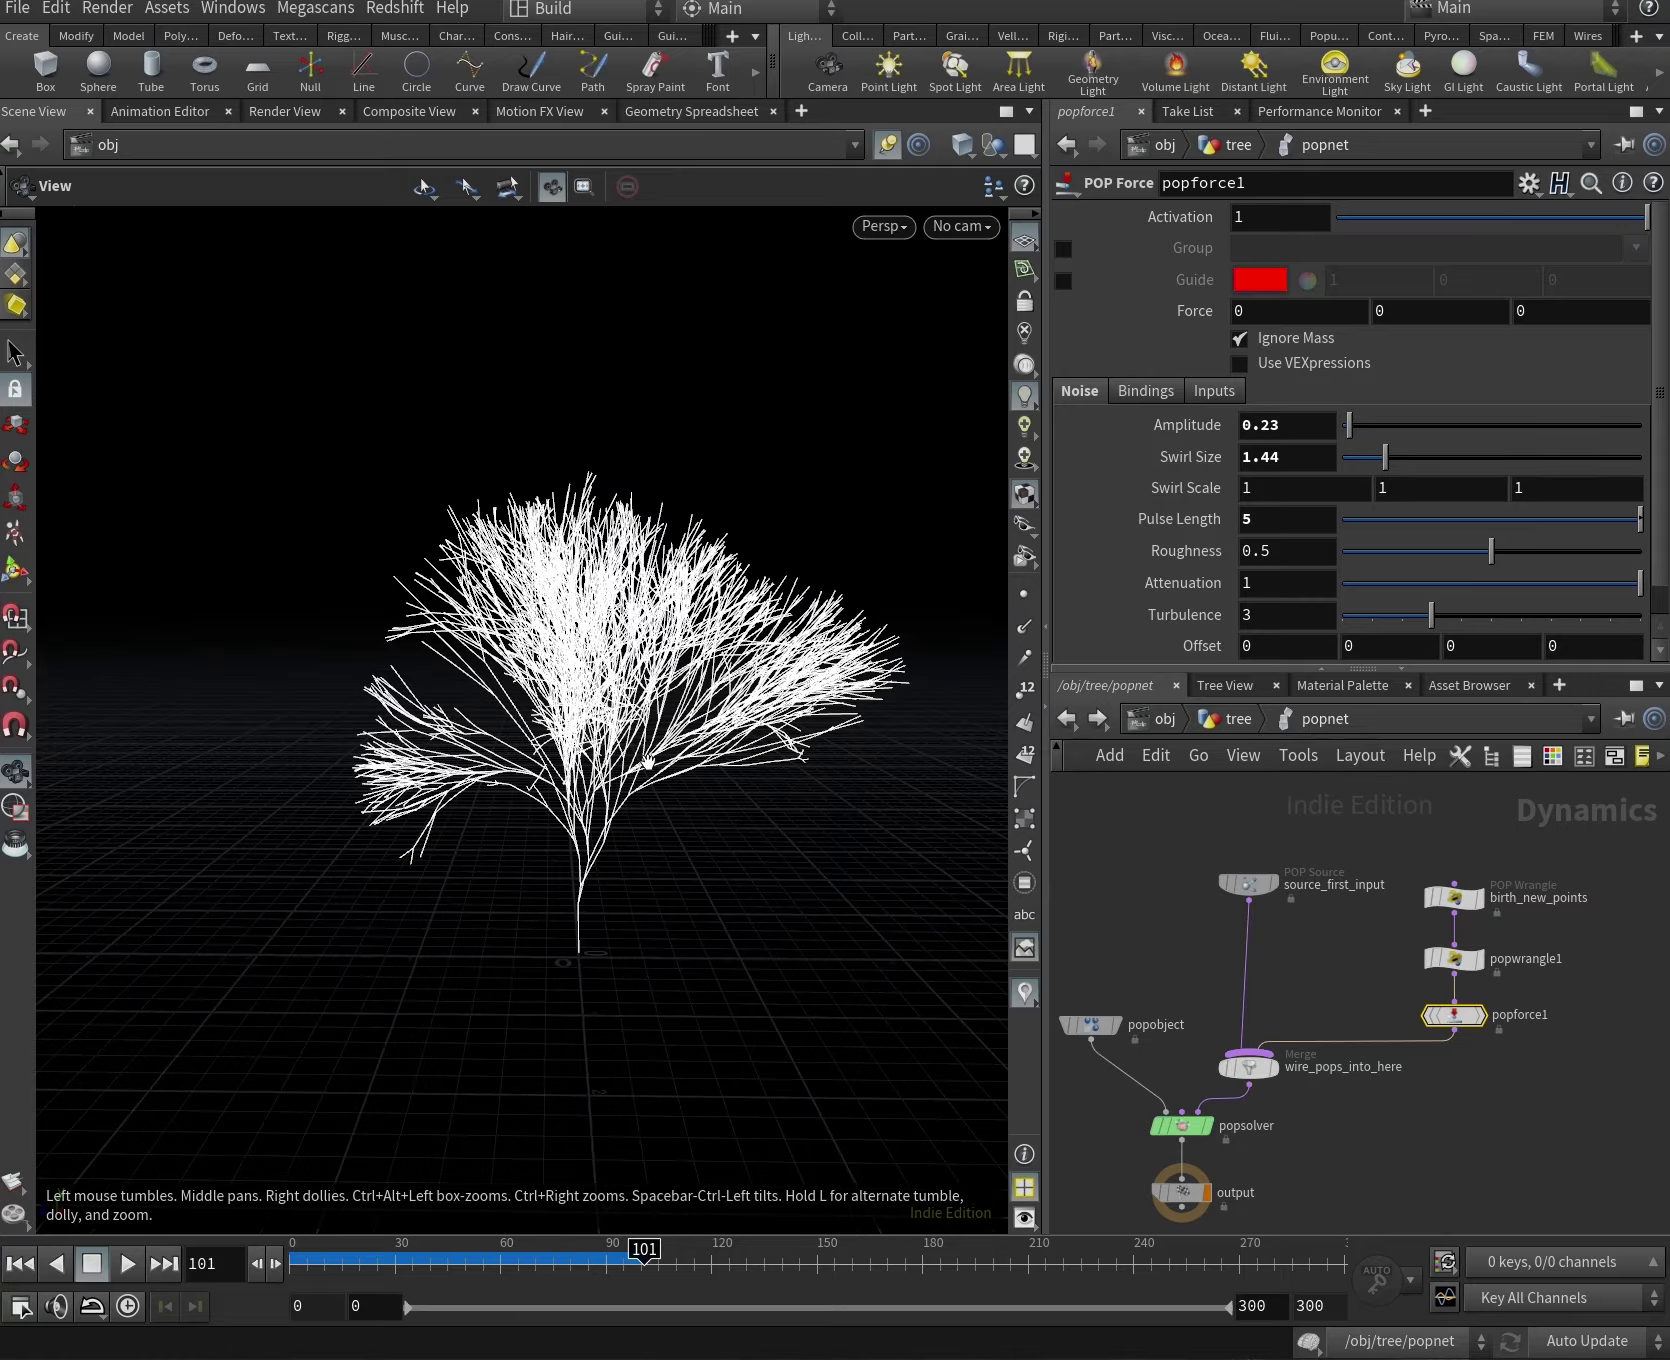
Settle the noise at Amplitude 0.13 and Swirl Size 2.82, then select birth_new_points.
drag(662, 760, 650, 720)
mouse_move(648, 1266)
mouse_down()
mouse_move(718, 1284)
mouse_move(648, 1266)
mouse_up()
drag(1349, 425, 1359, 425)
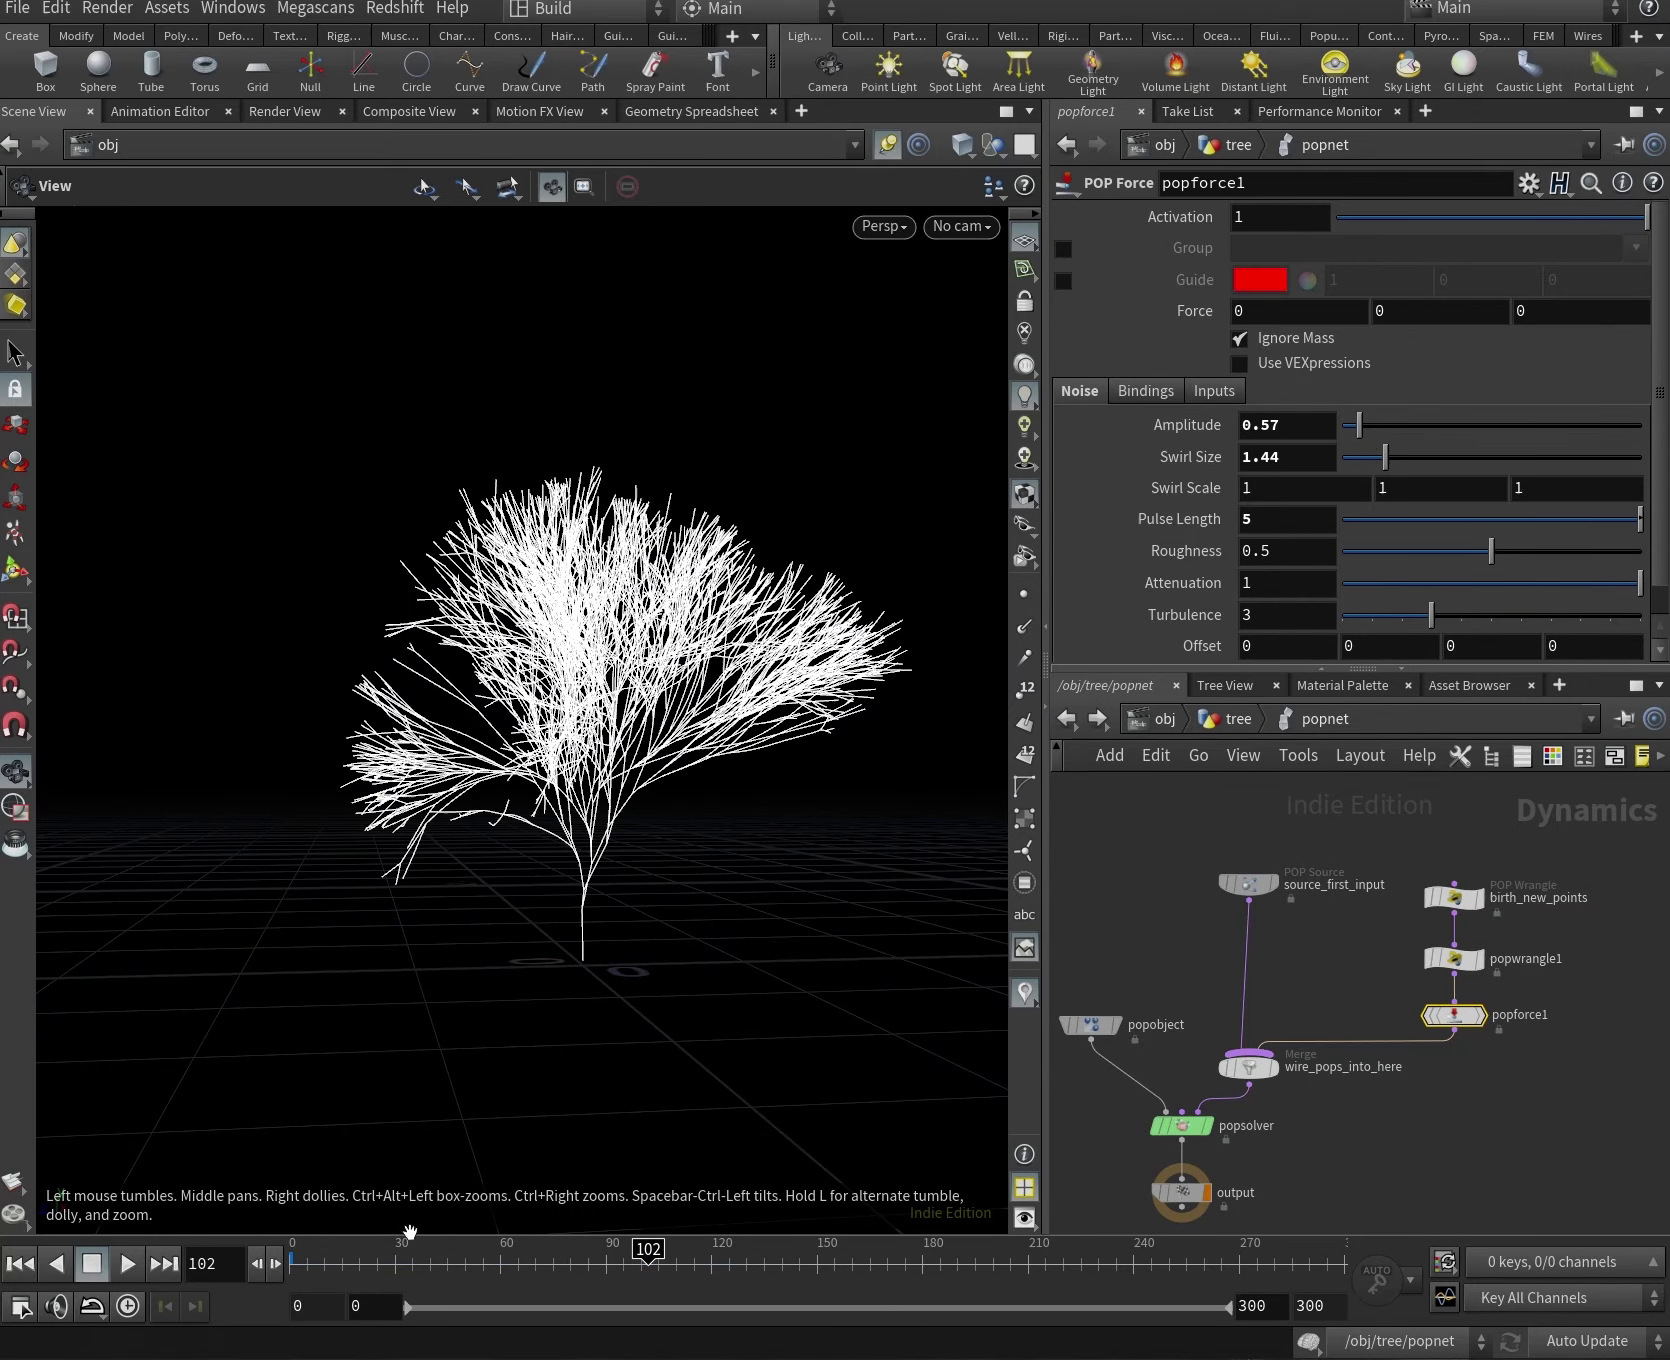
drag(410, 1262, 289, 1272)
drag(440, 1273, 620, 1270)
drag(1362, 430, 1352, 426)
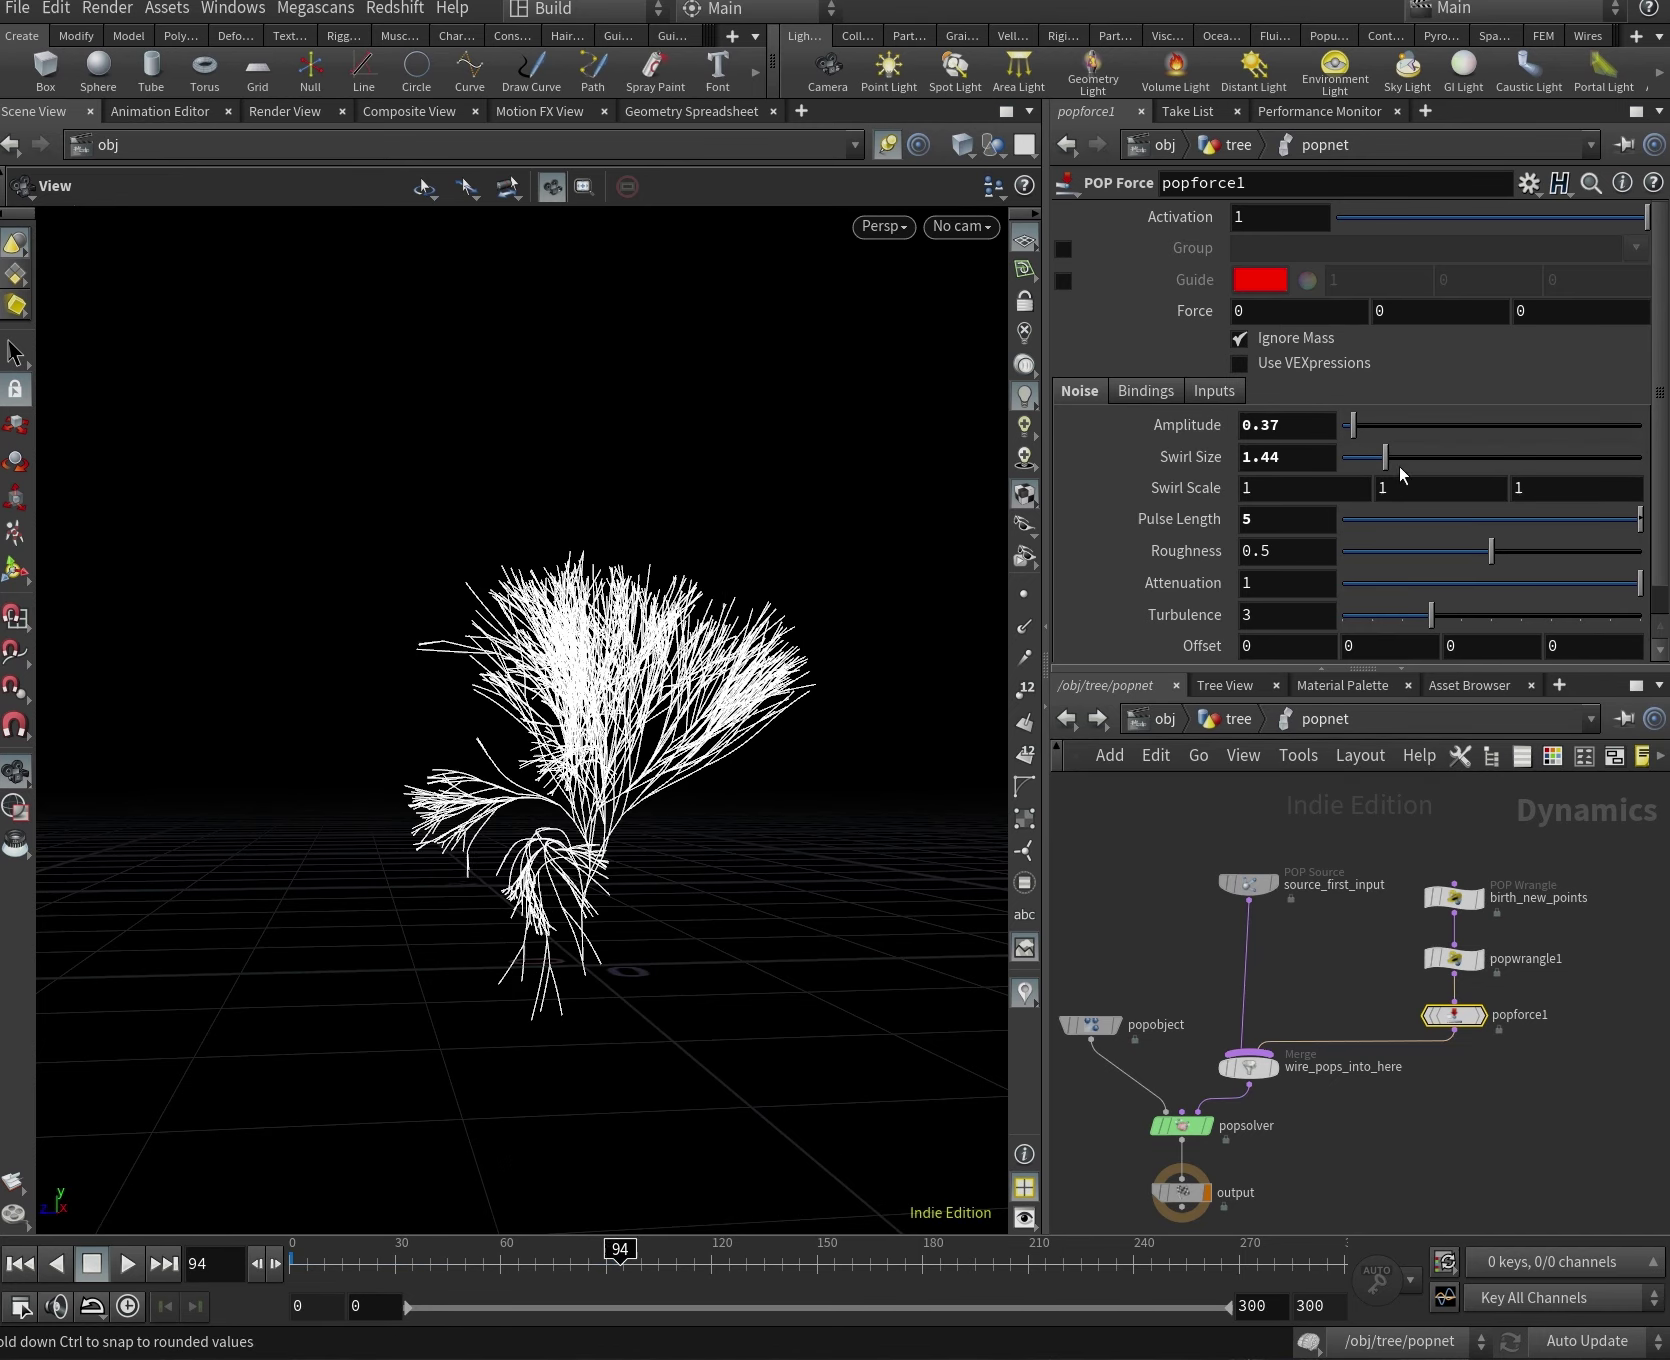
drag(299, 1275, 262, 1275)
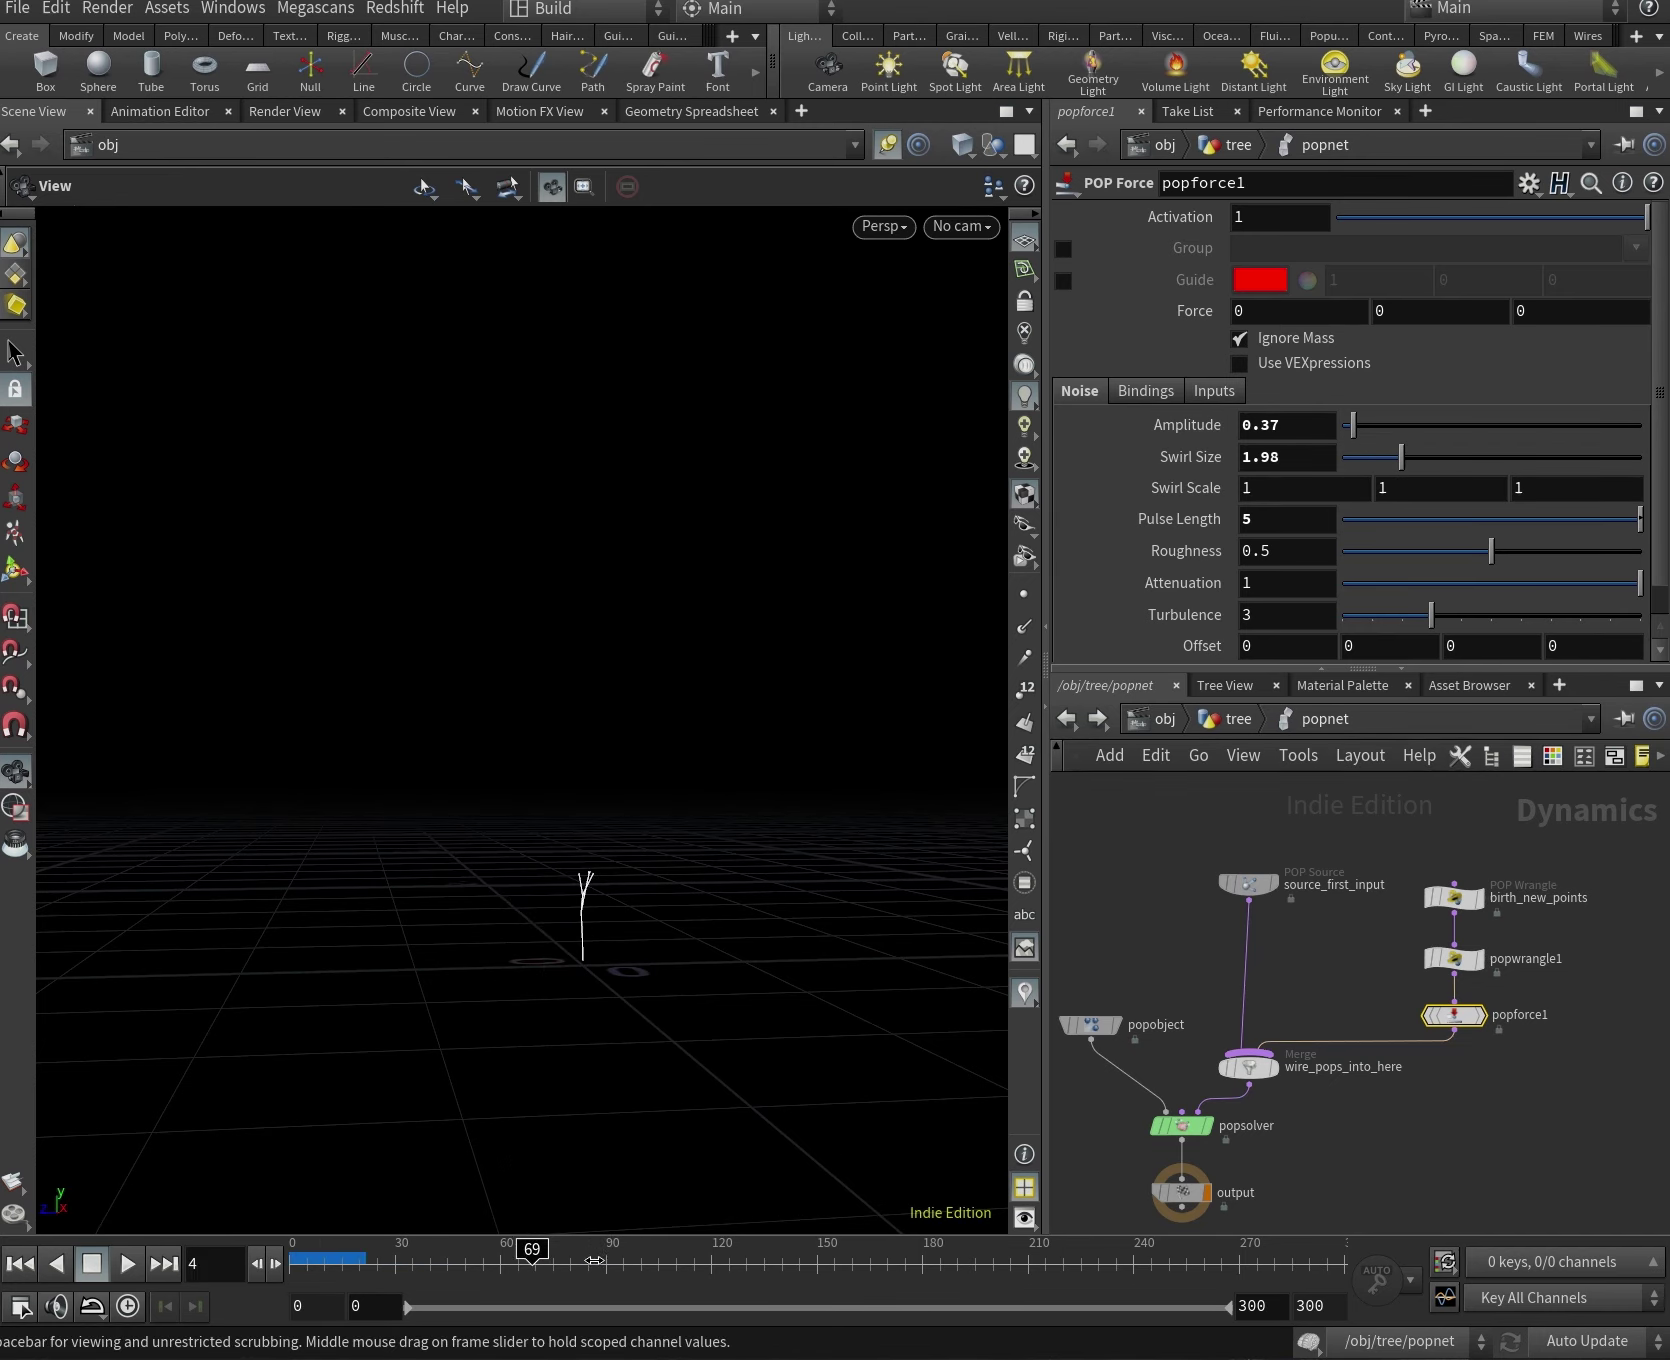
drag(594, 1261, 637, 1261)
drag(1401, 457, 1426, 457)
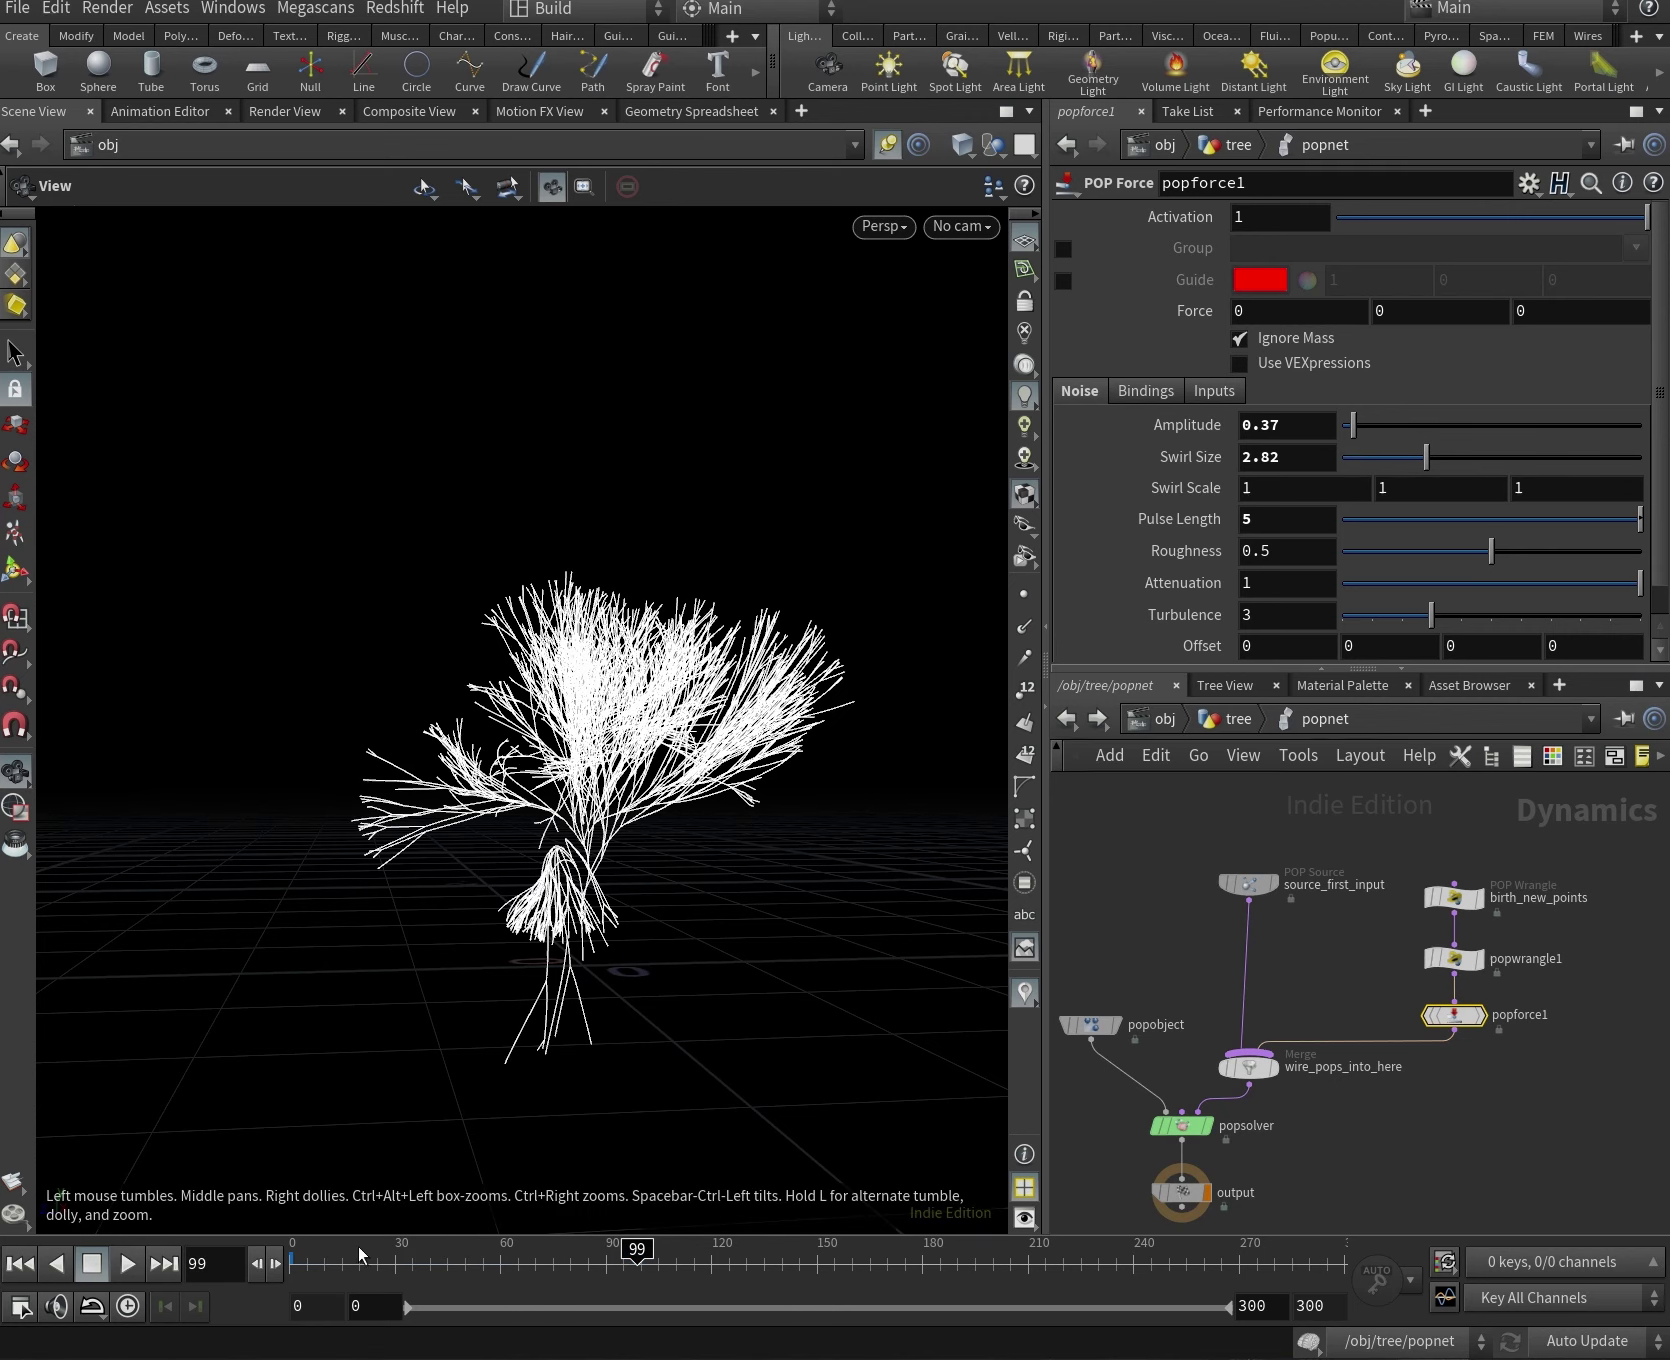
click(298, 1275)
drag(428, 1250, 546, 1250)
drag(1353, 425, 1346, 425)
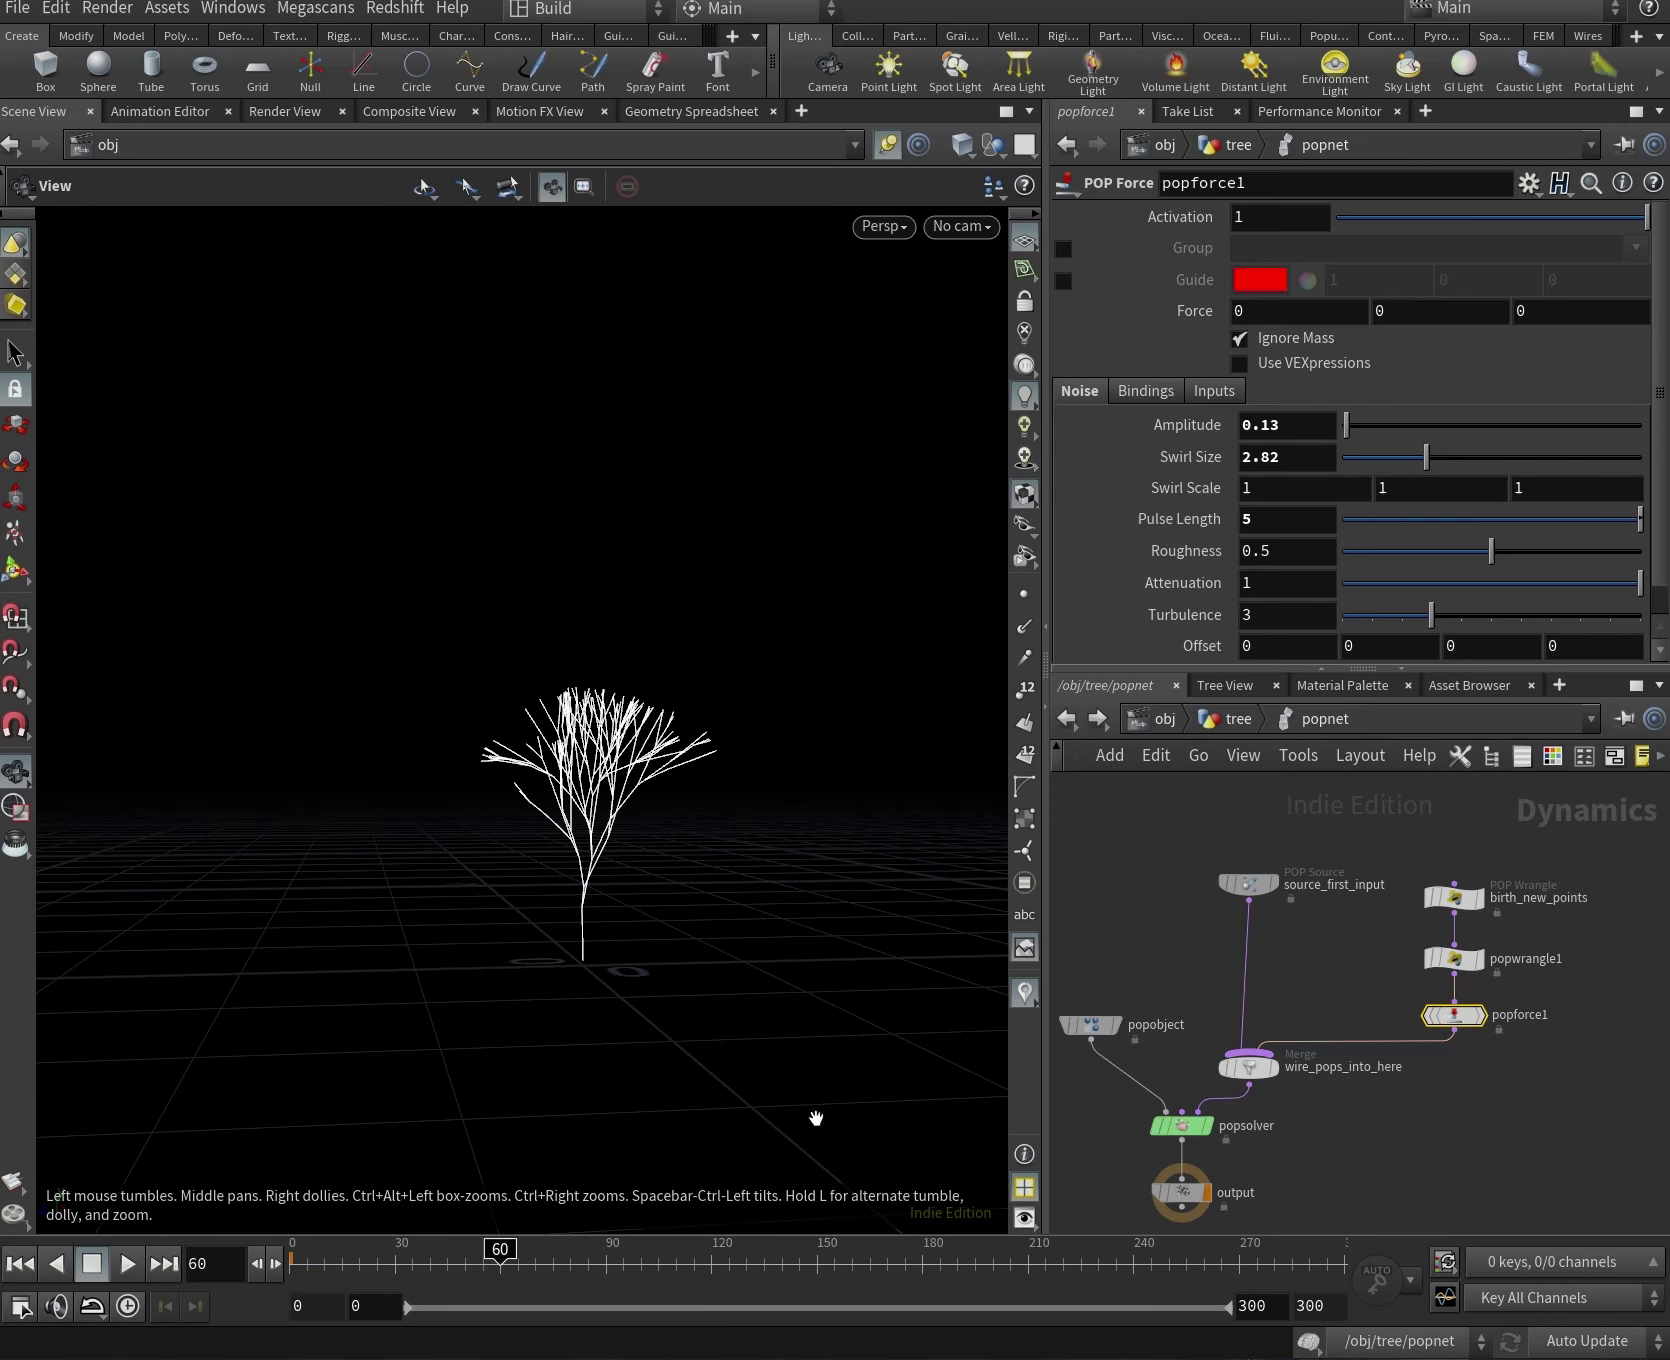
drag(620, 1245, 658, 1250)
drag(533, 711, 720, 760)
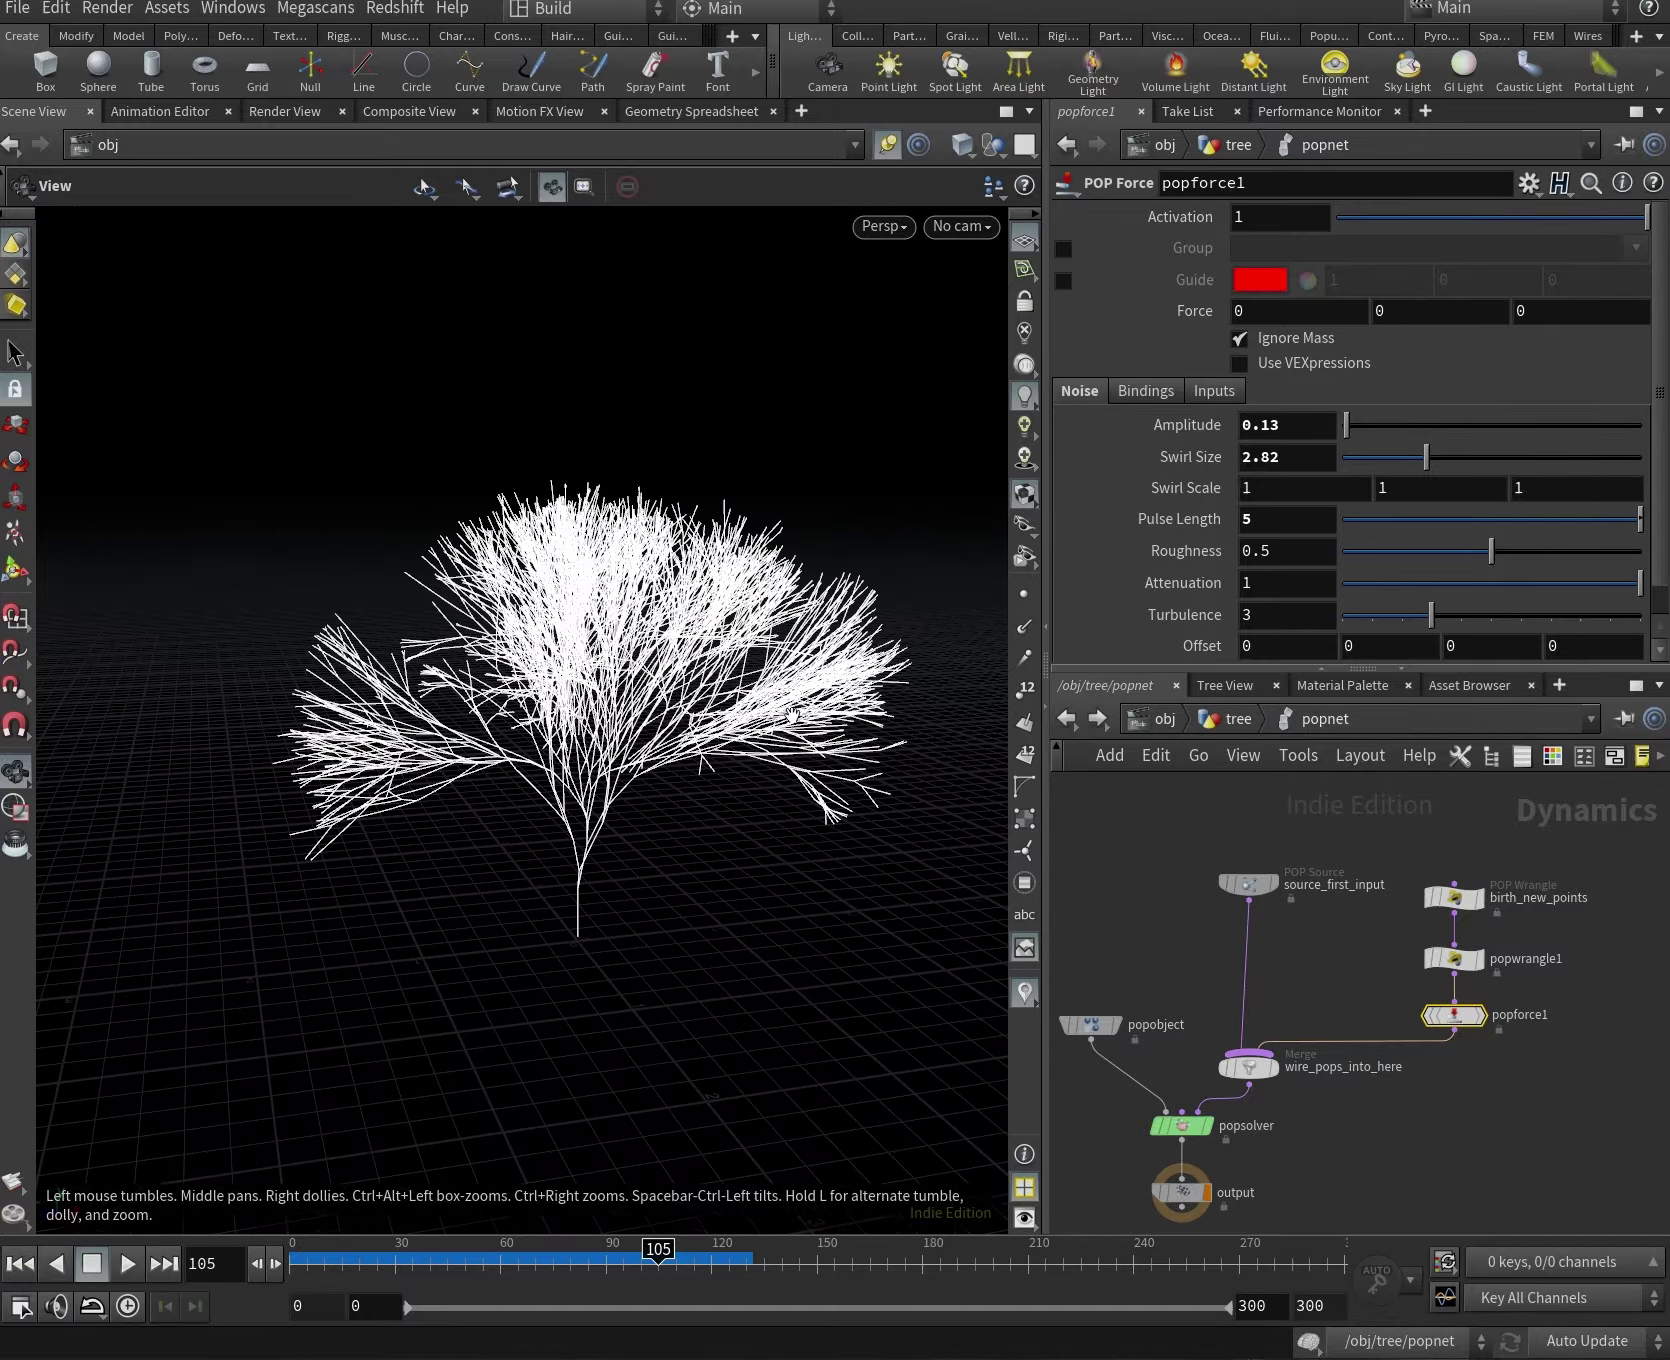
click(1452, 896)
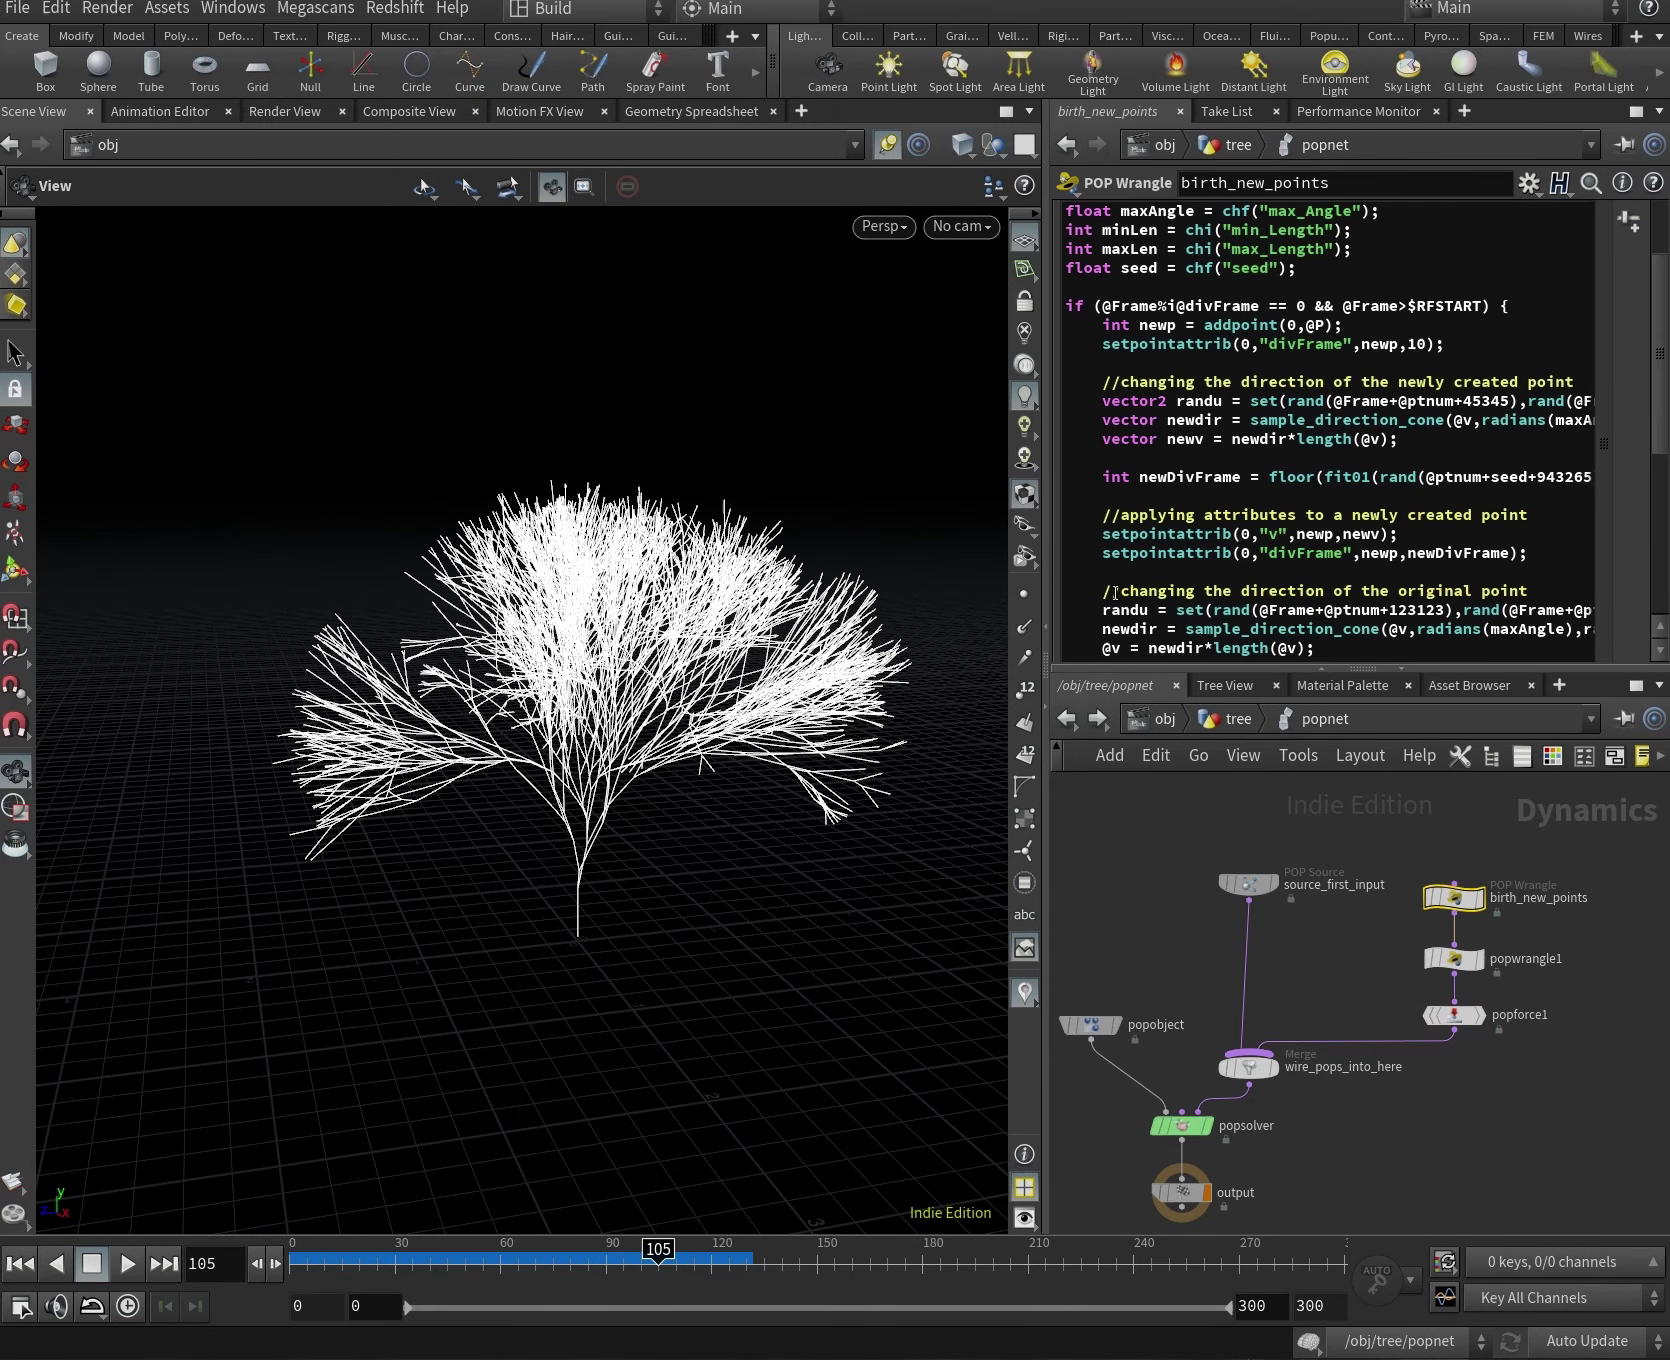
Try a birth_new_points Seed of 0.087 and regrow the tree to frame 156.
scroll(1121, 592, down, 10)
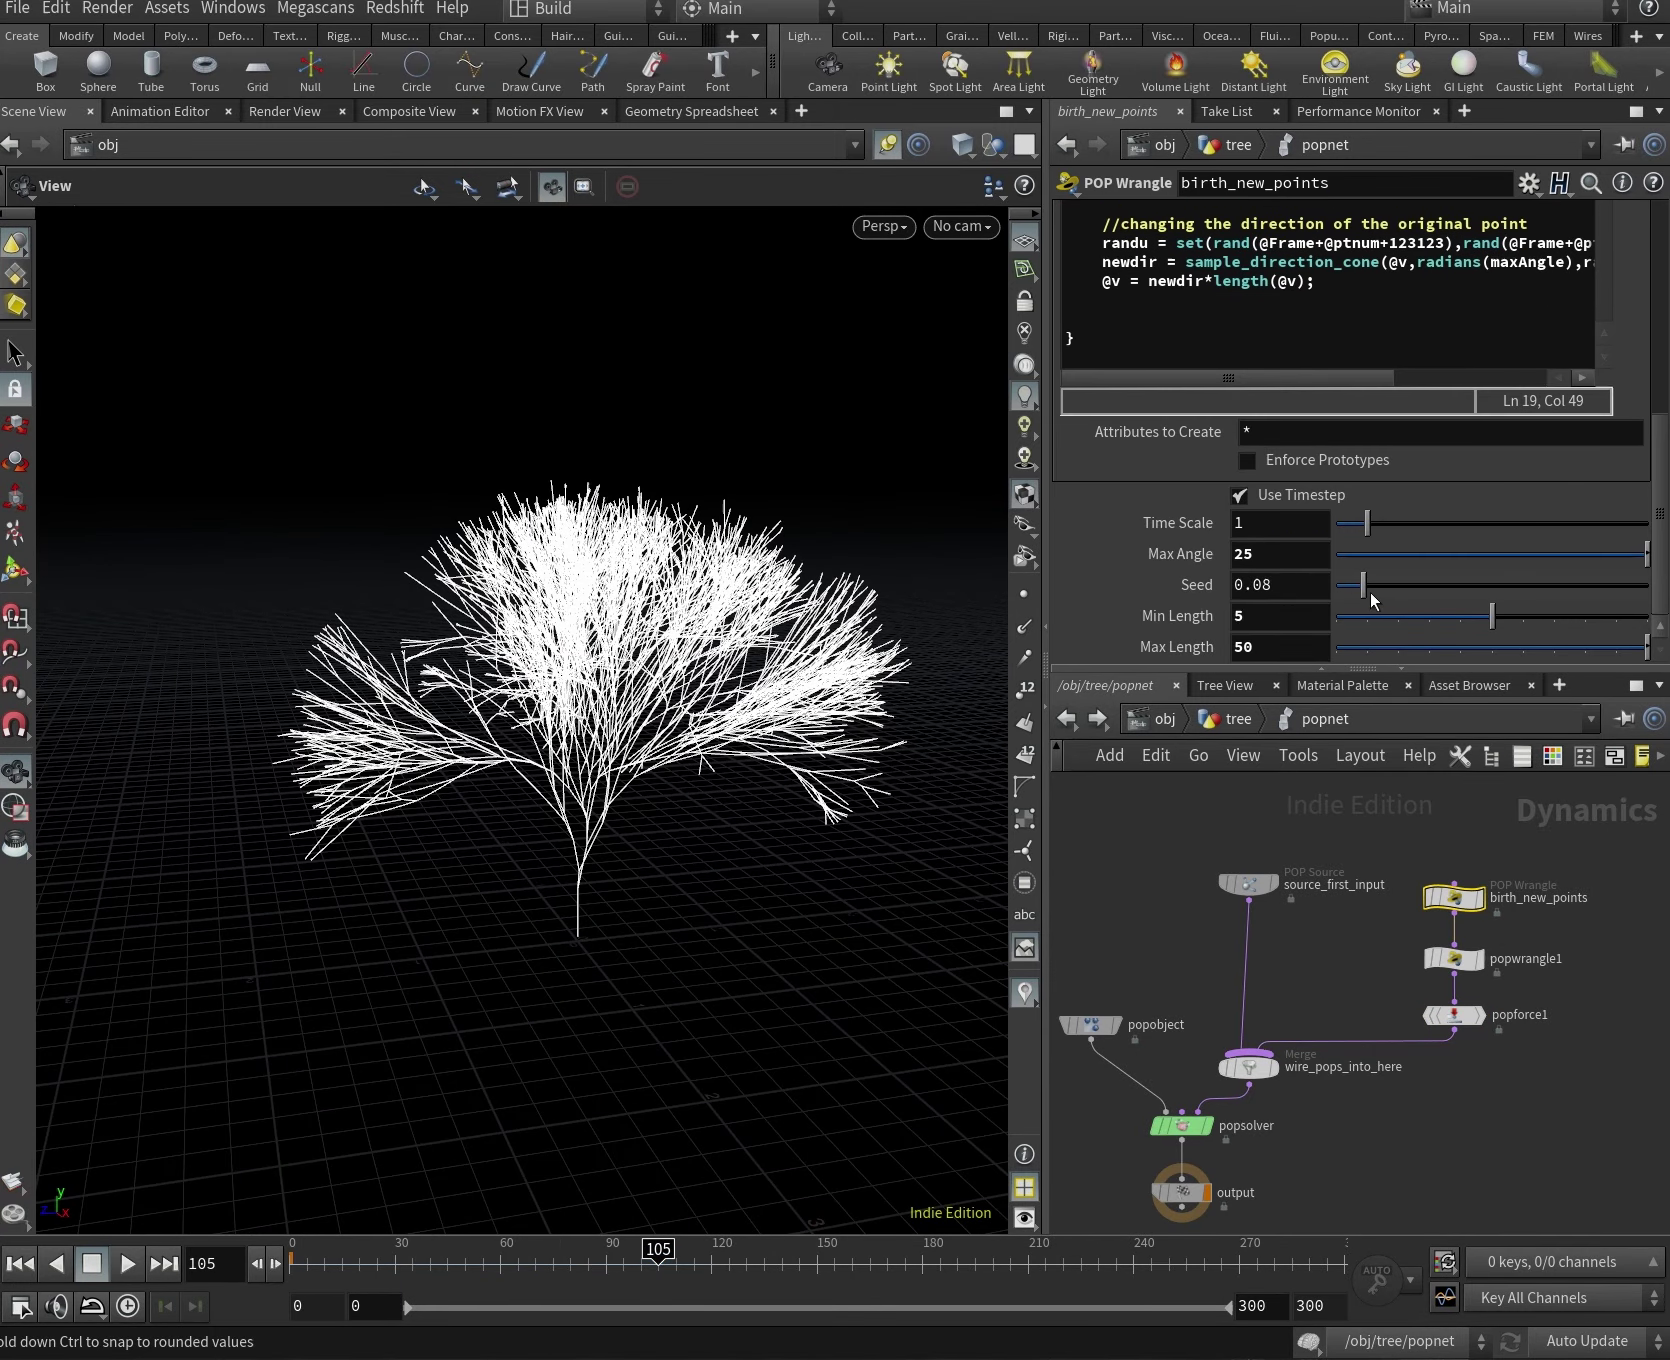
drag(1371, 594, 1374, 594)
click(300, 1258)
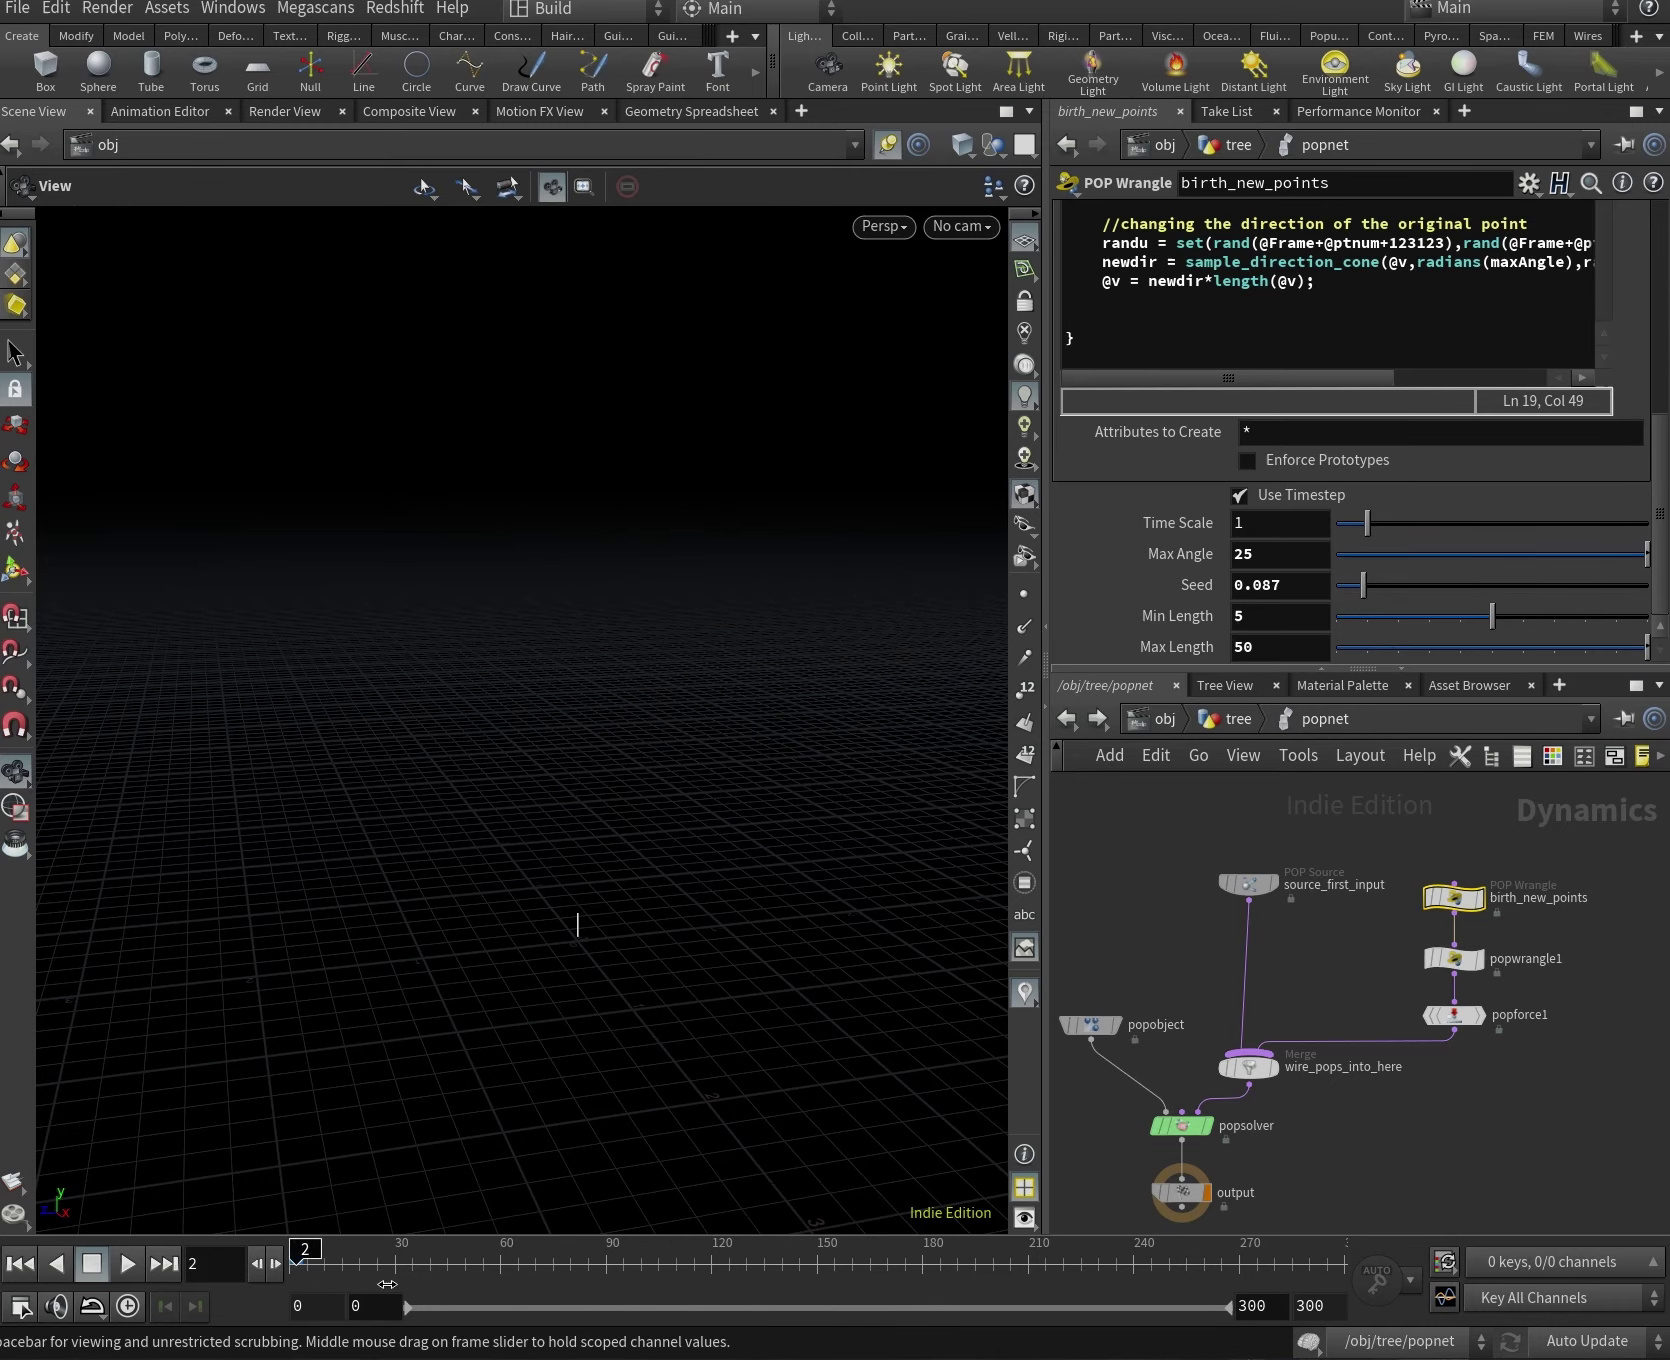
drag(708, 988, 809, 854)
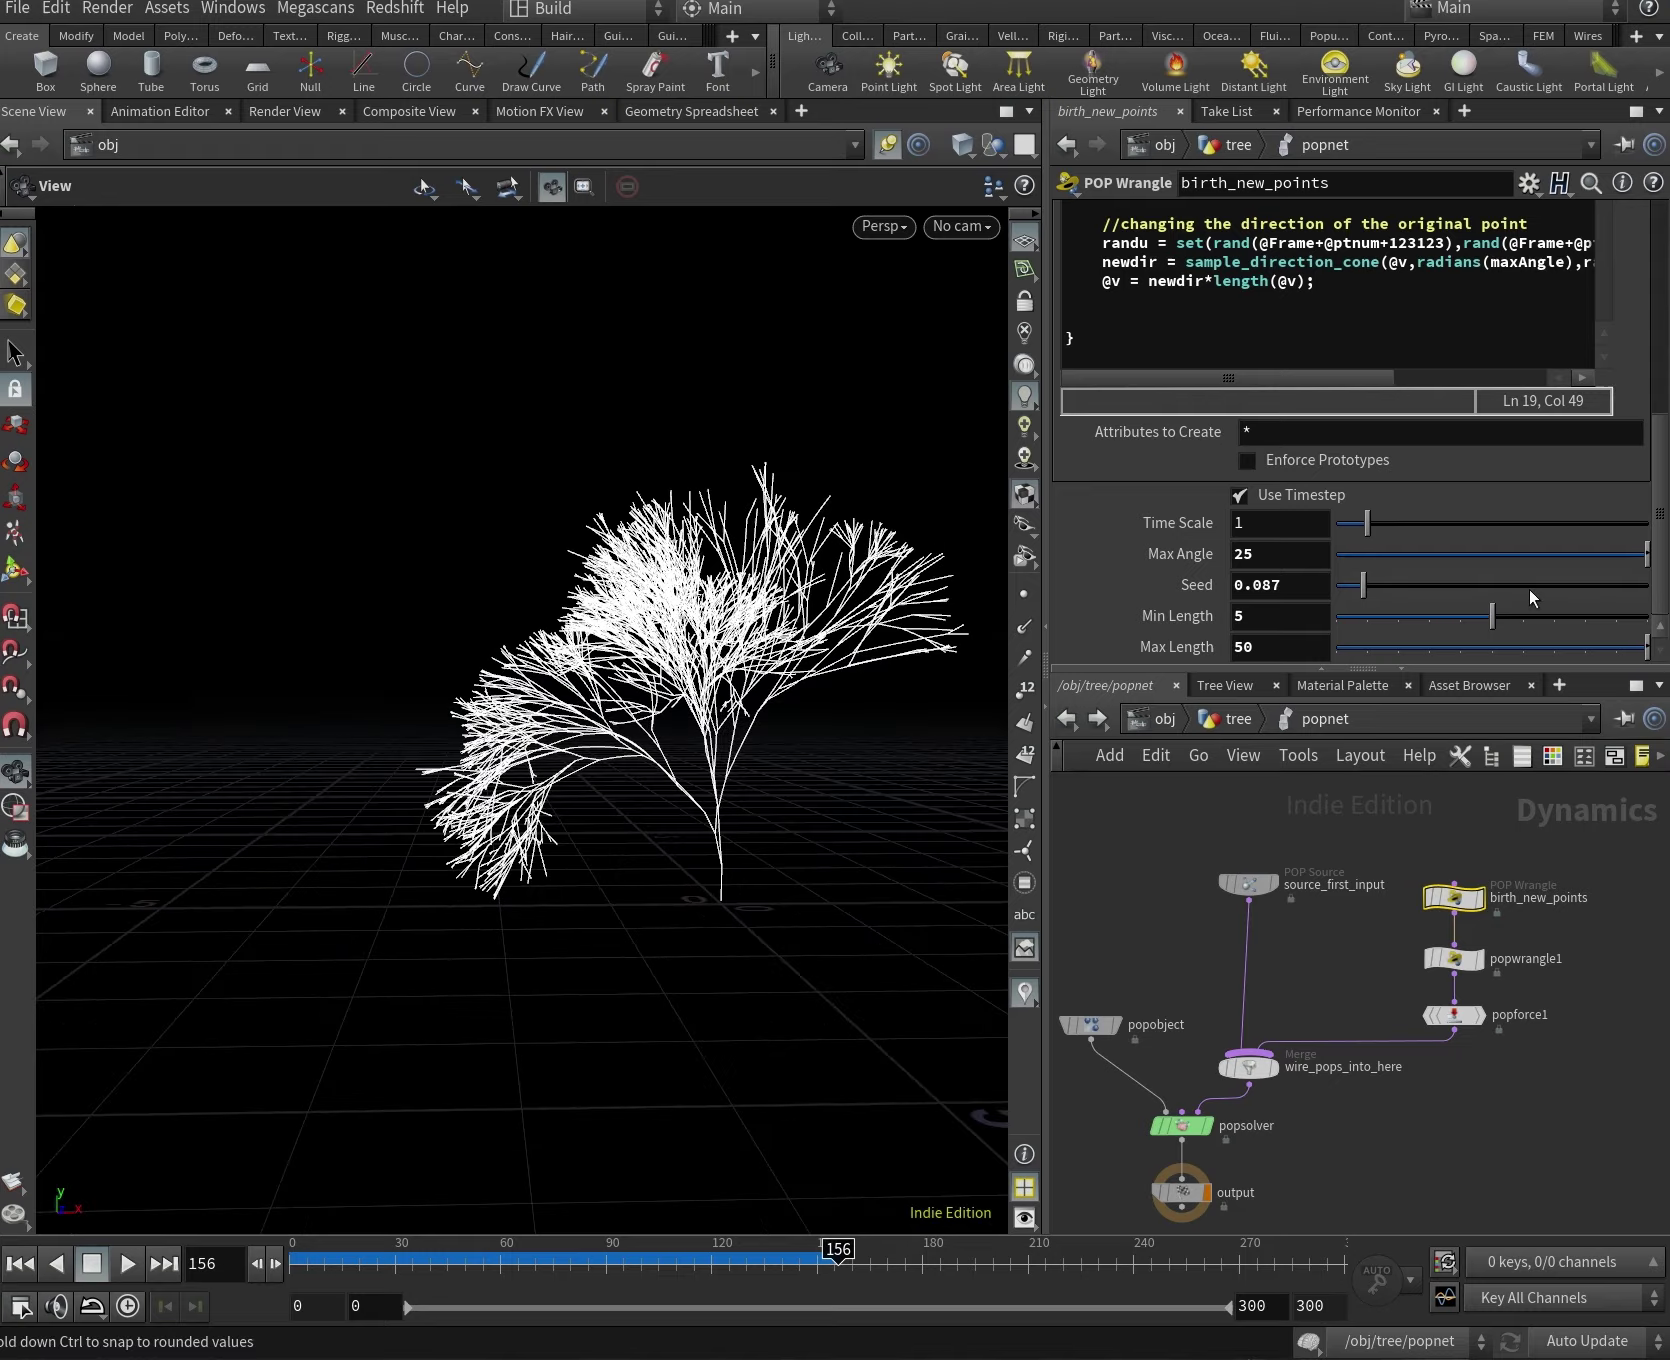
Change the Seed to 0.186 and Min Length to 1, then regrow the denser tree to frame 157.
drag(1403, 596, 1400, 596)
click(300, 1258)
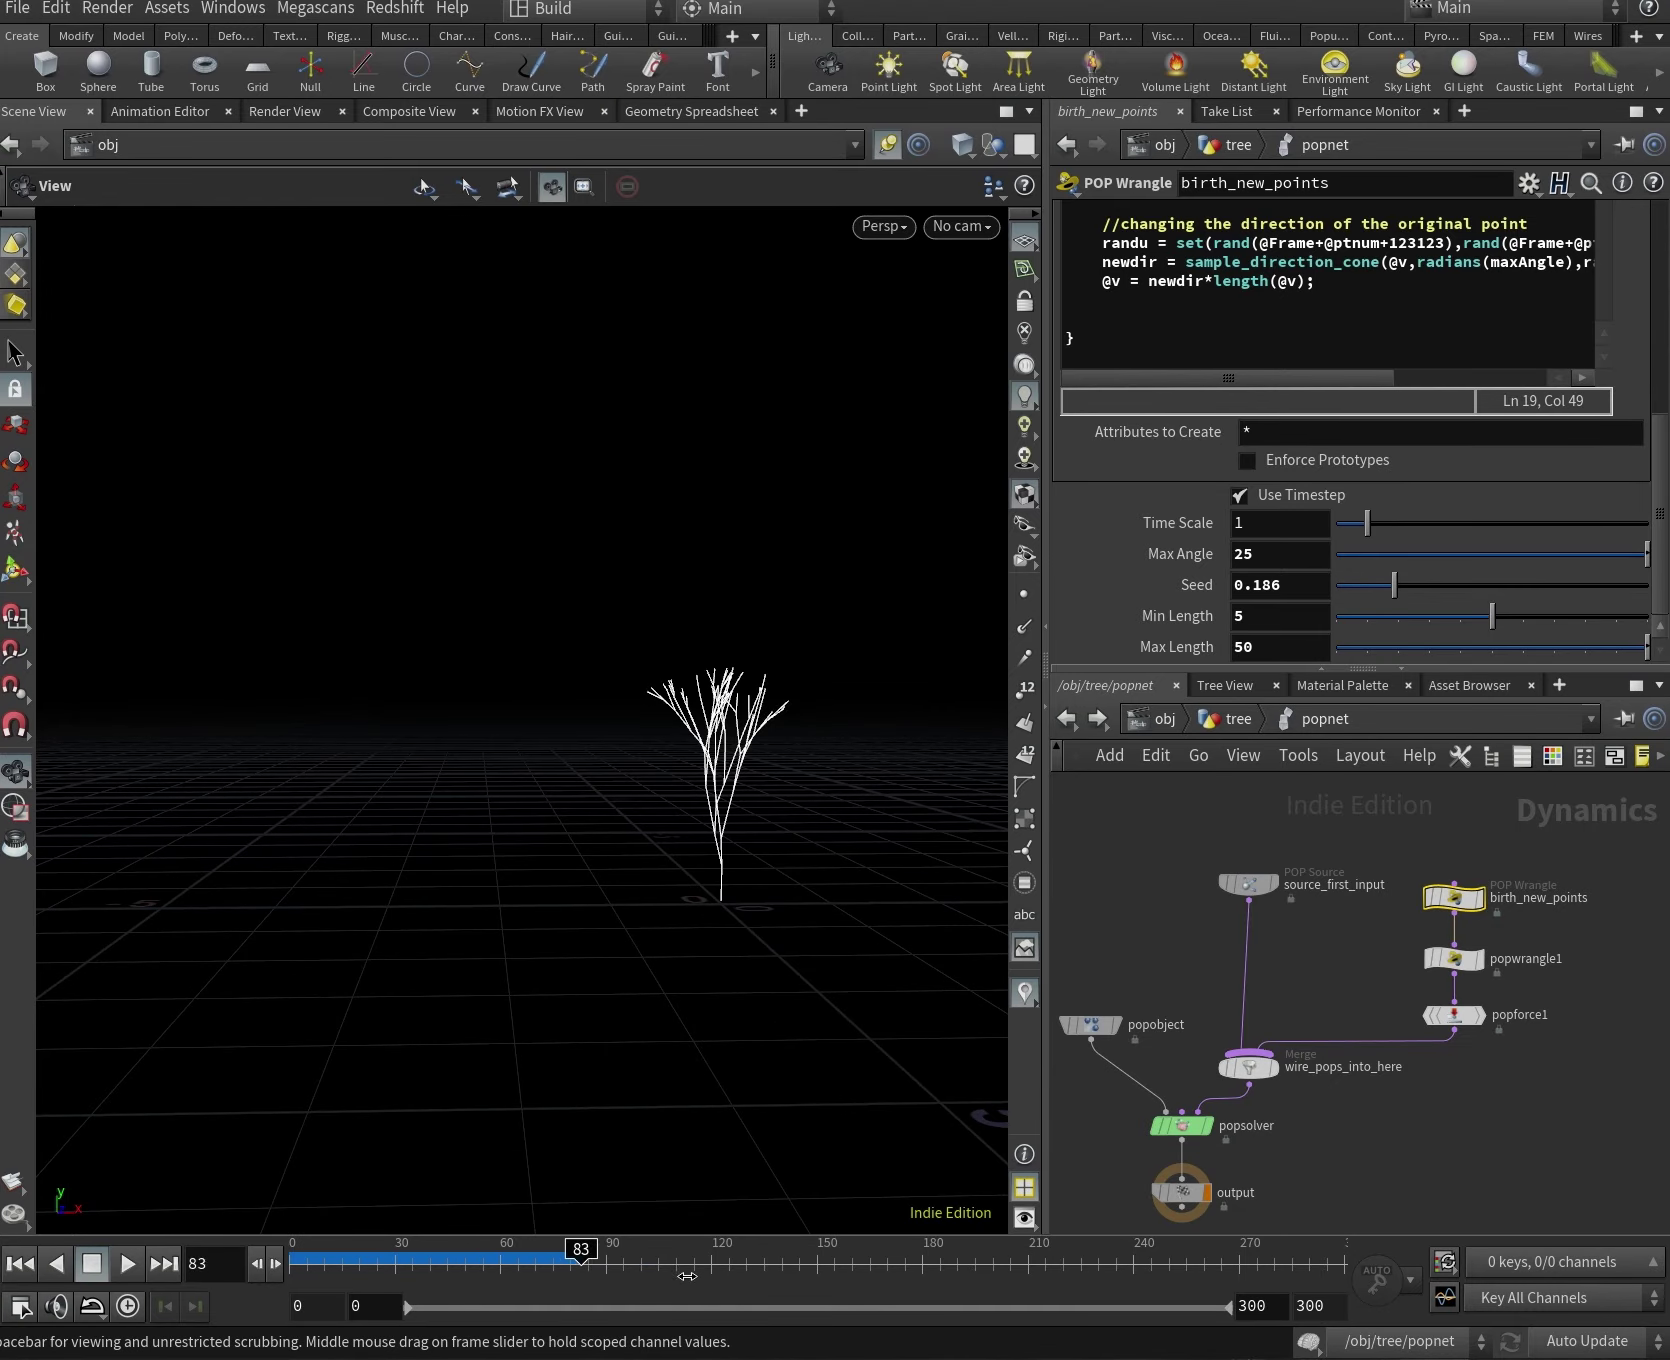
drag(753, 850, 869, 776)
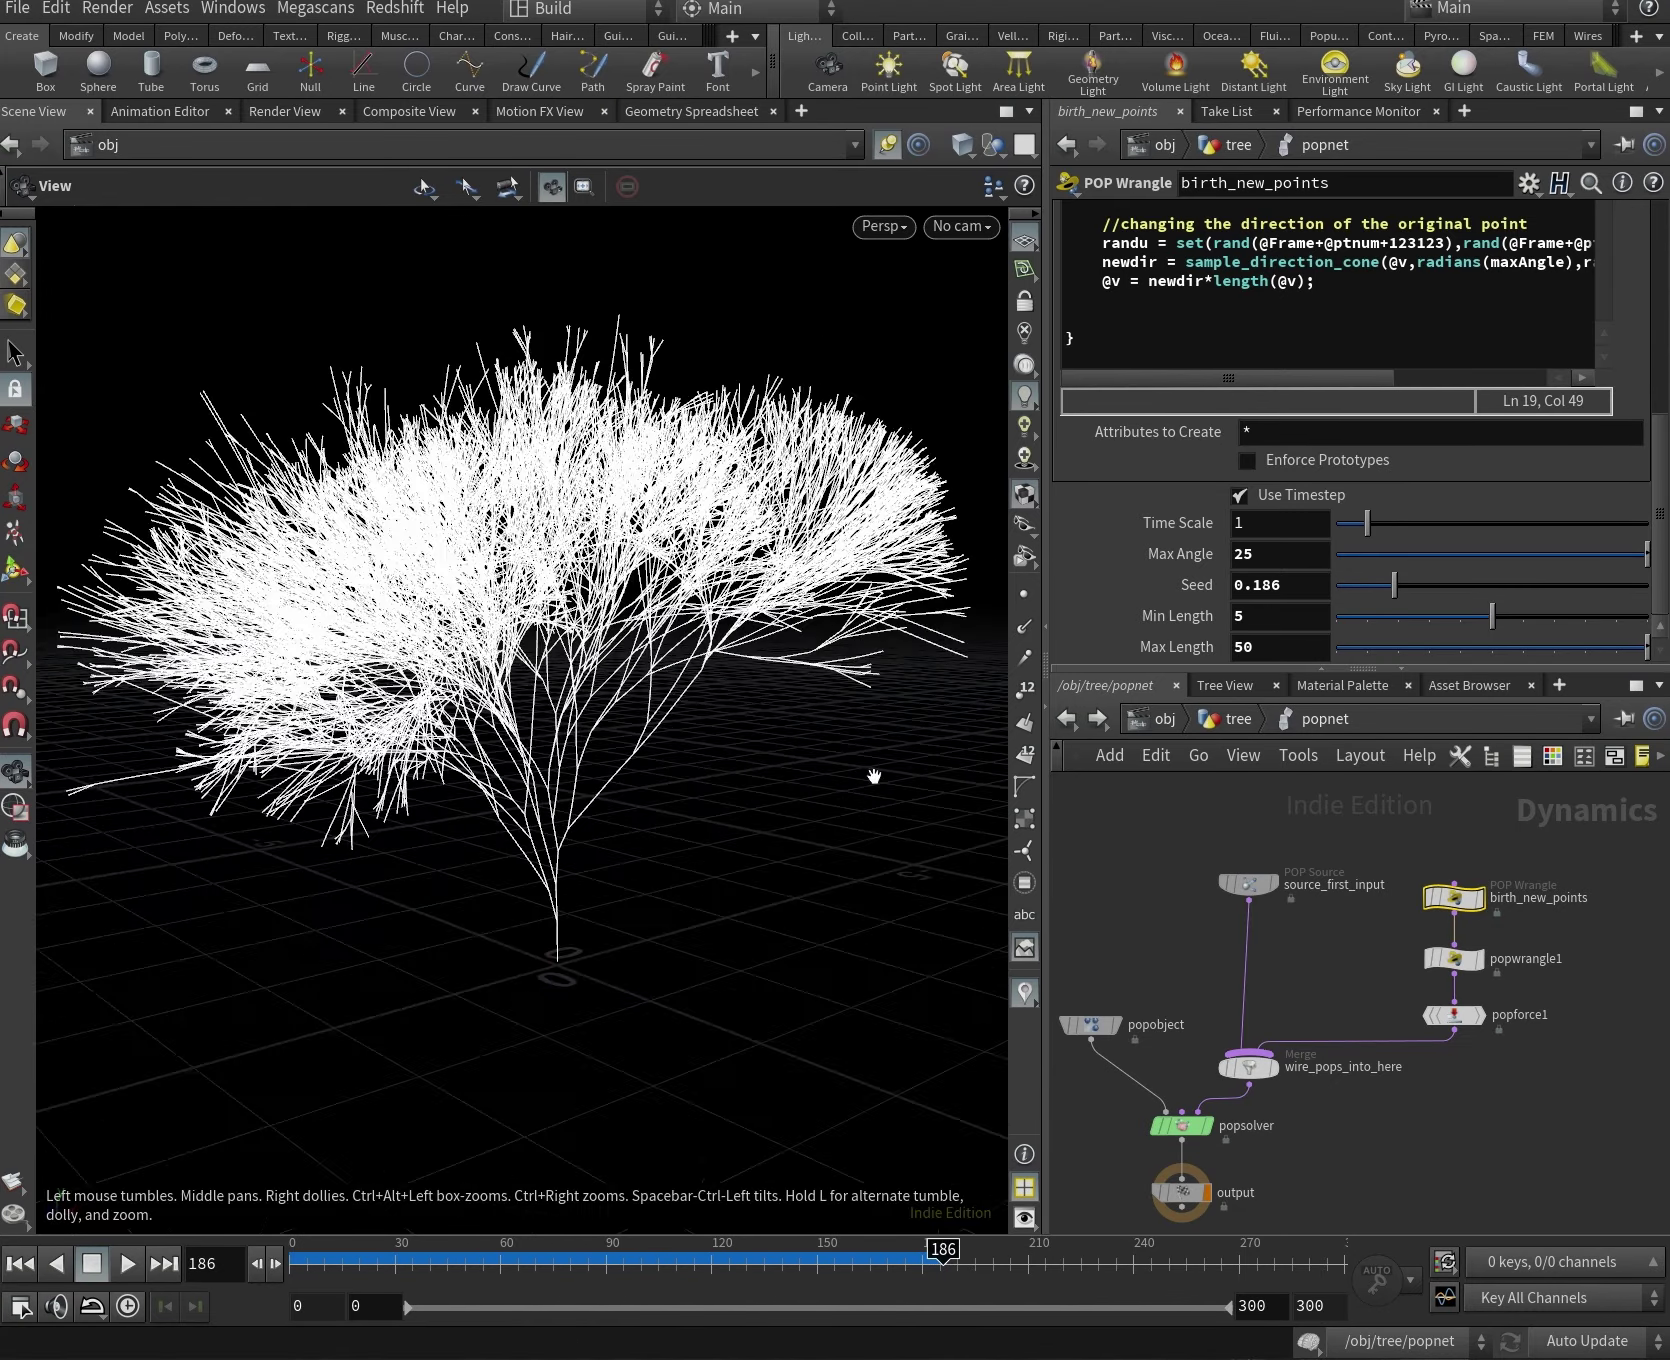
key(Return)
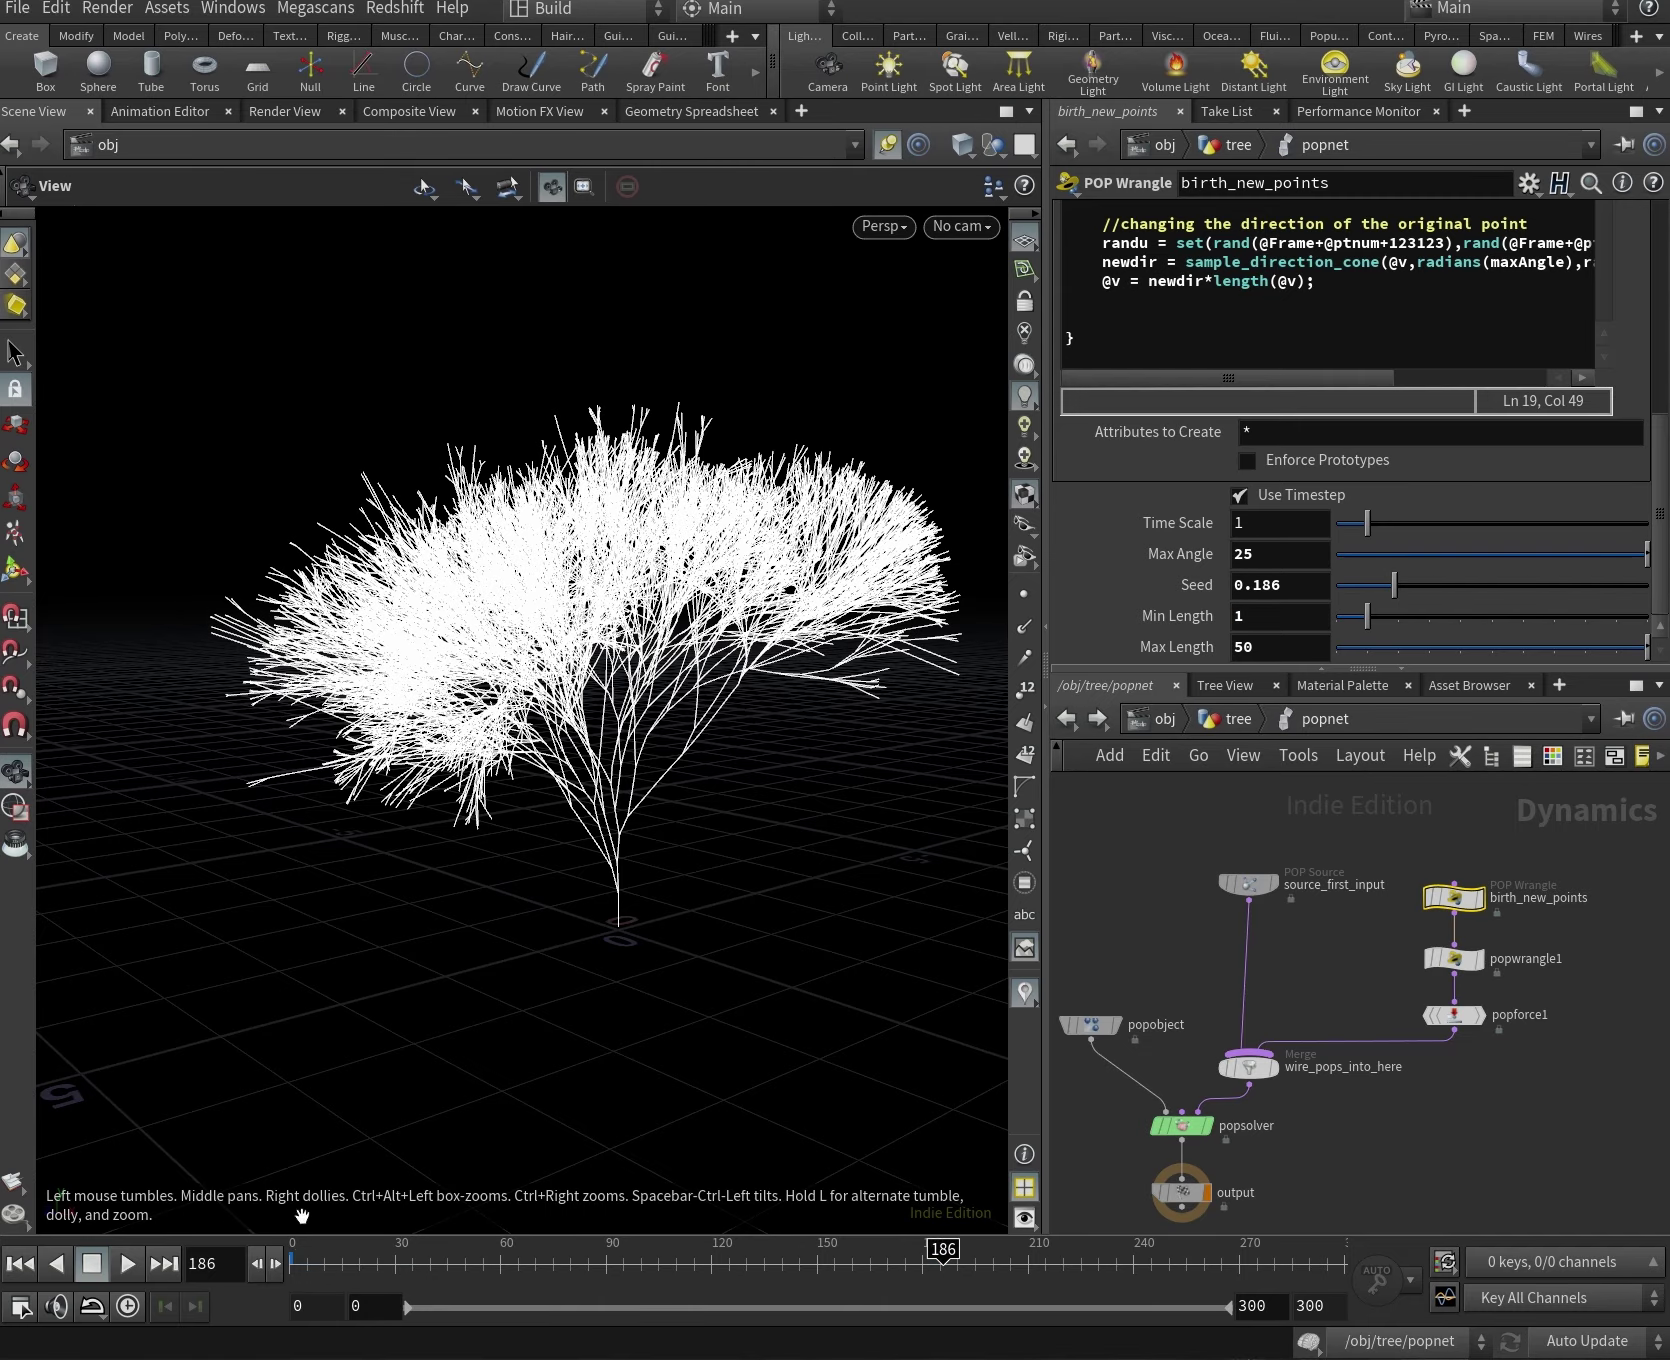
click(295, 1262)
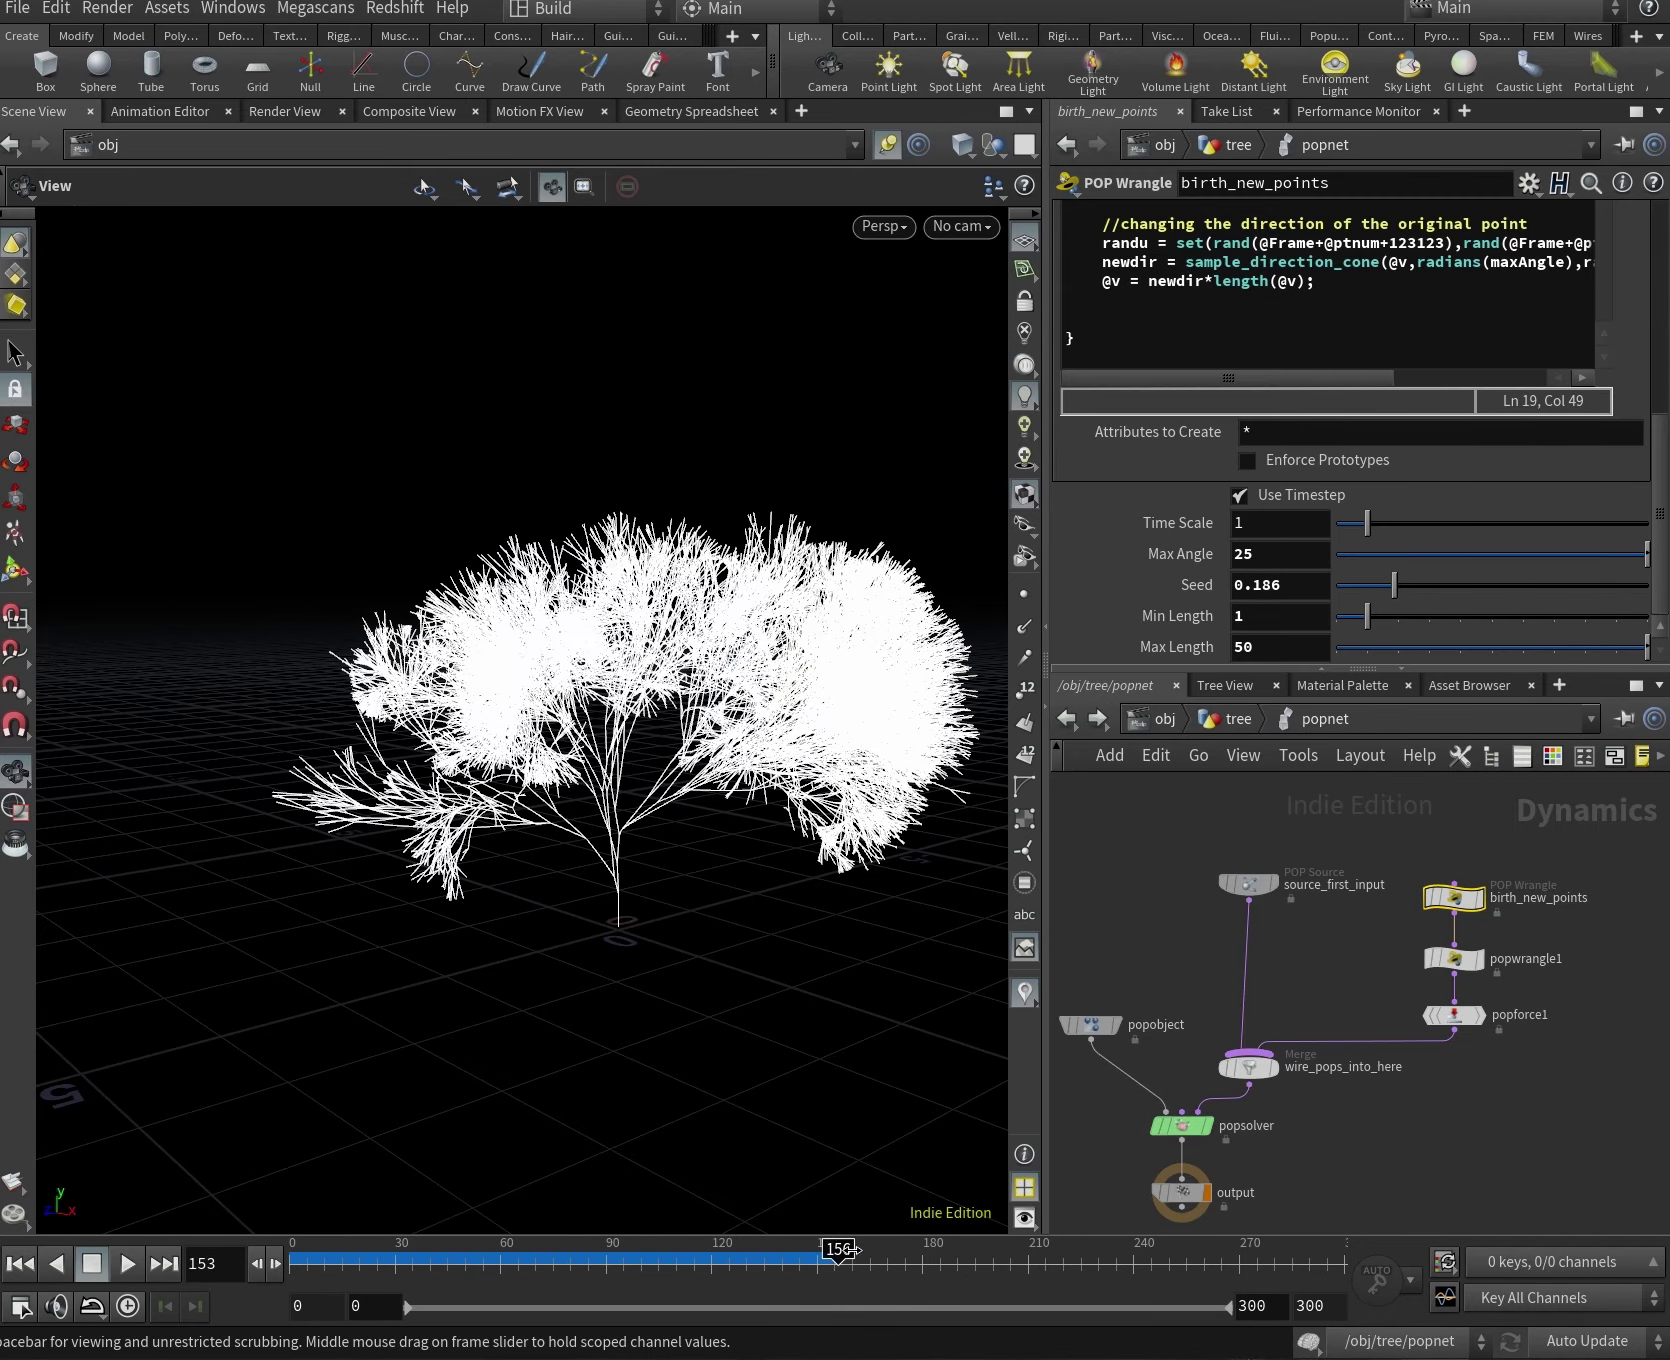
drag(860, 760, 690, 675)
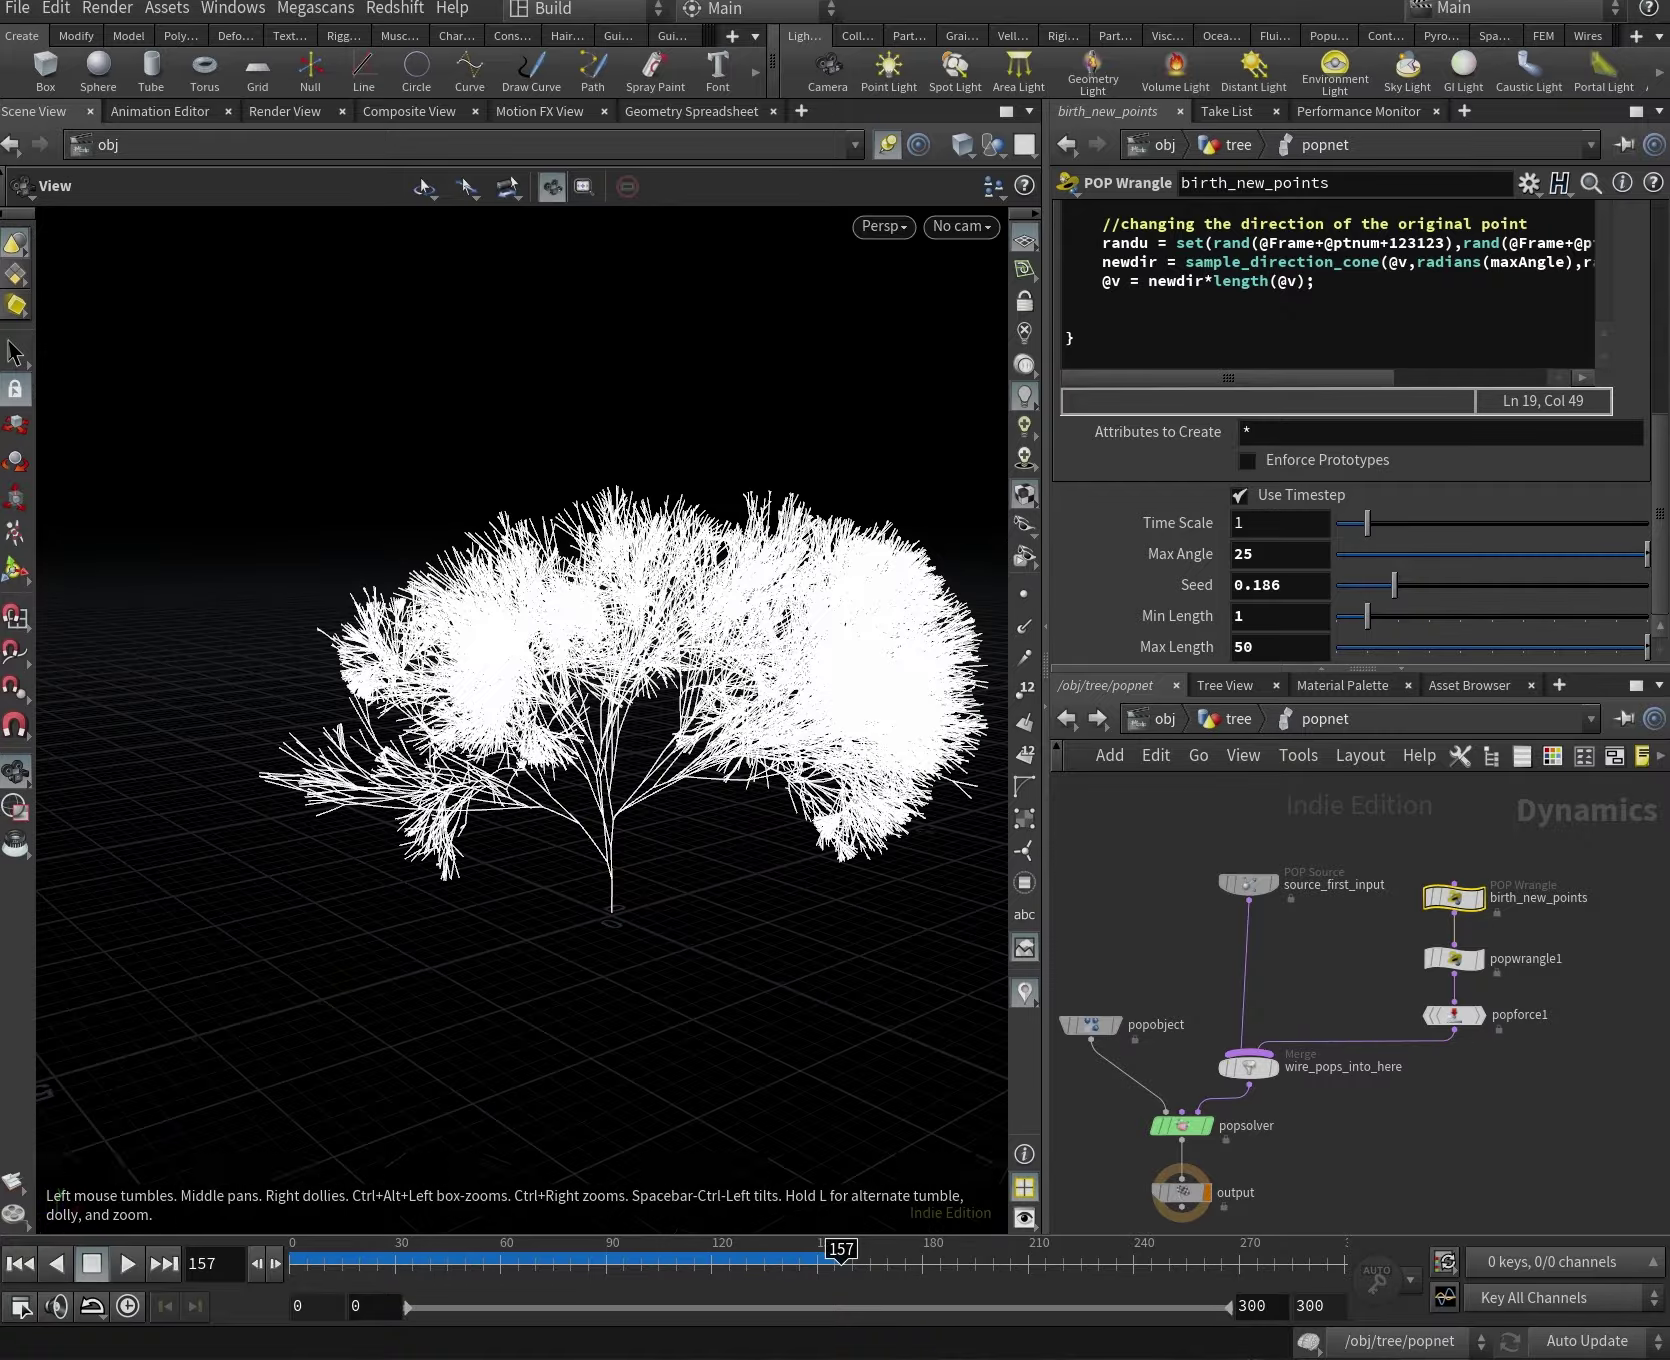
Return to the tree network, save Tree_tutor1.hiplc, and view the tree from above.
click(1240, 720)
scroll(1402, 955, up, 3)
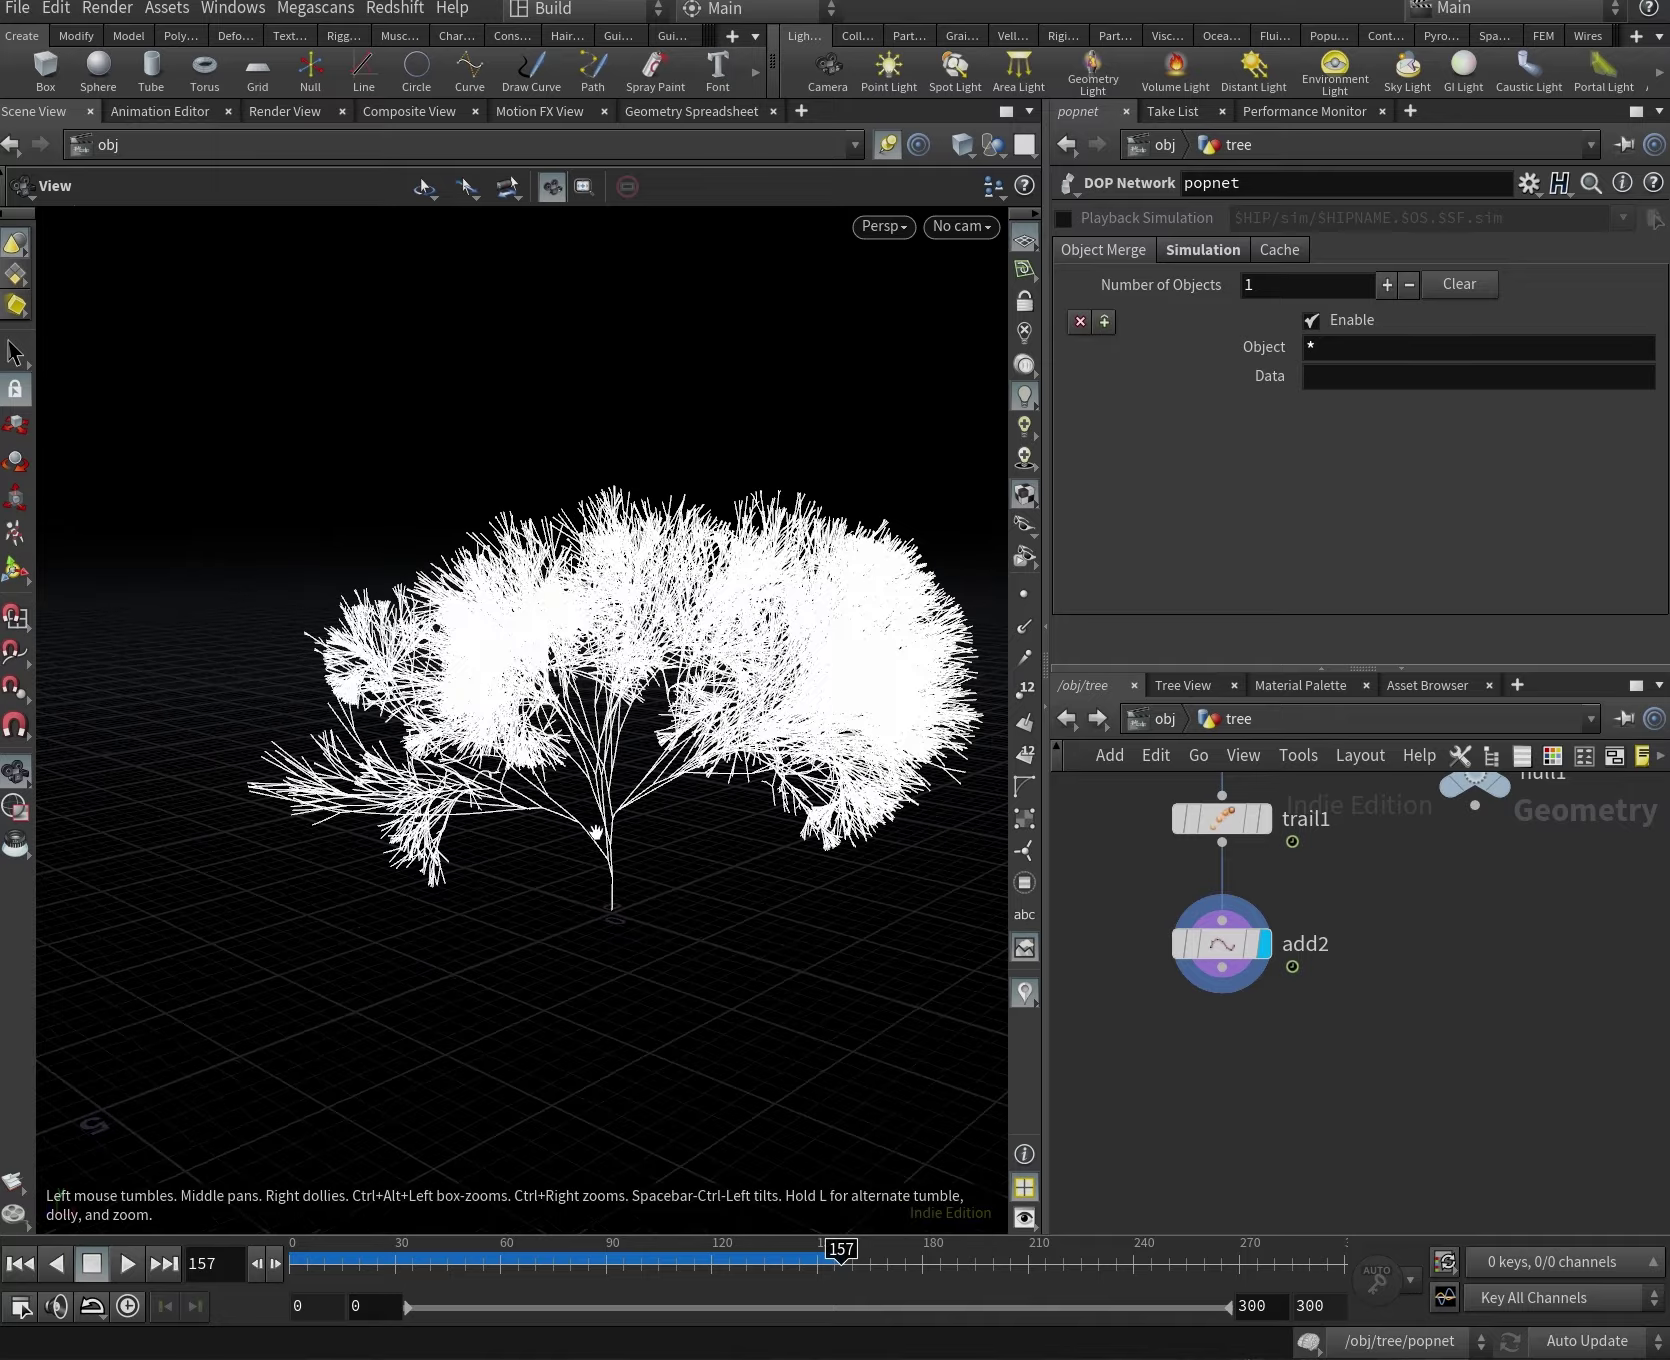
key(ctrl+s)
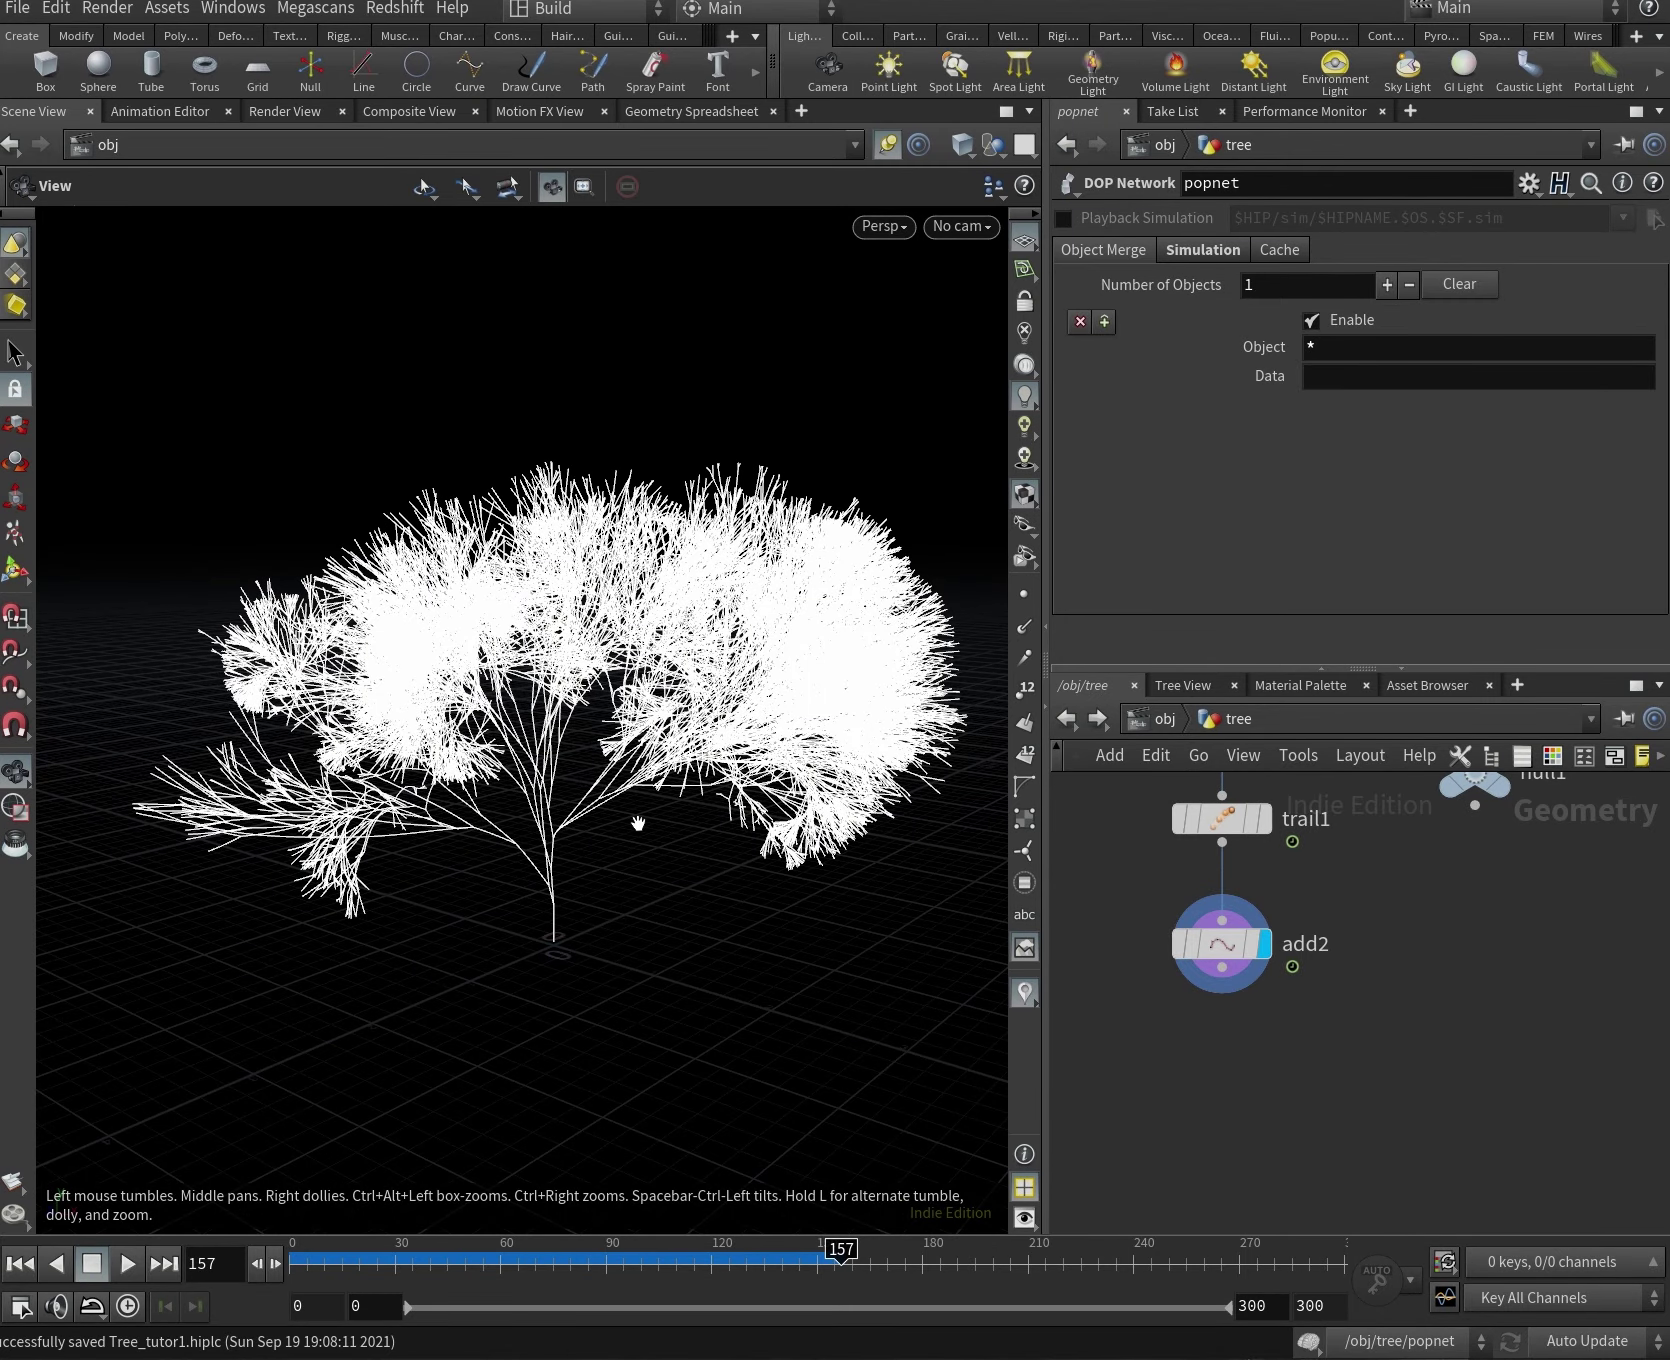
drag(636, 803, 843, 946)
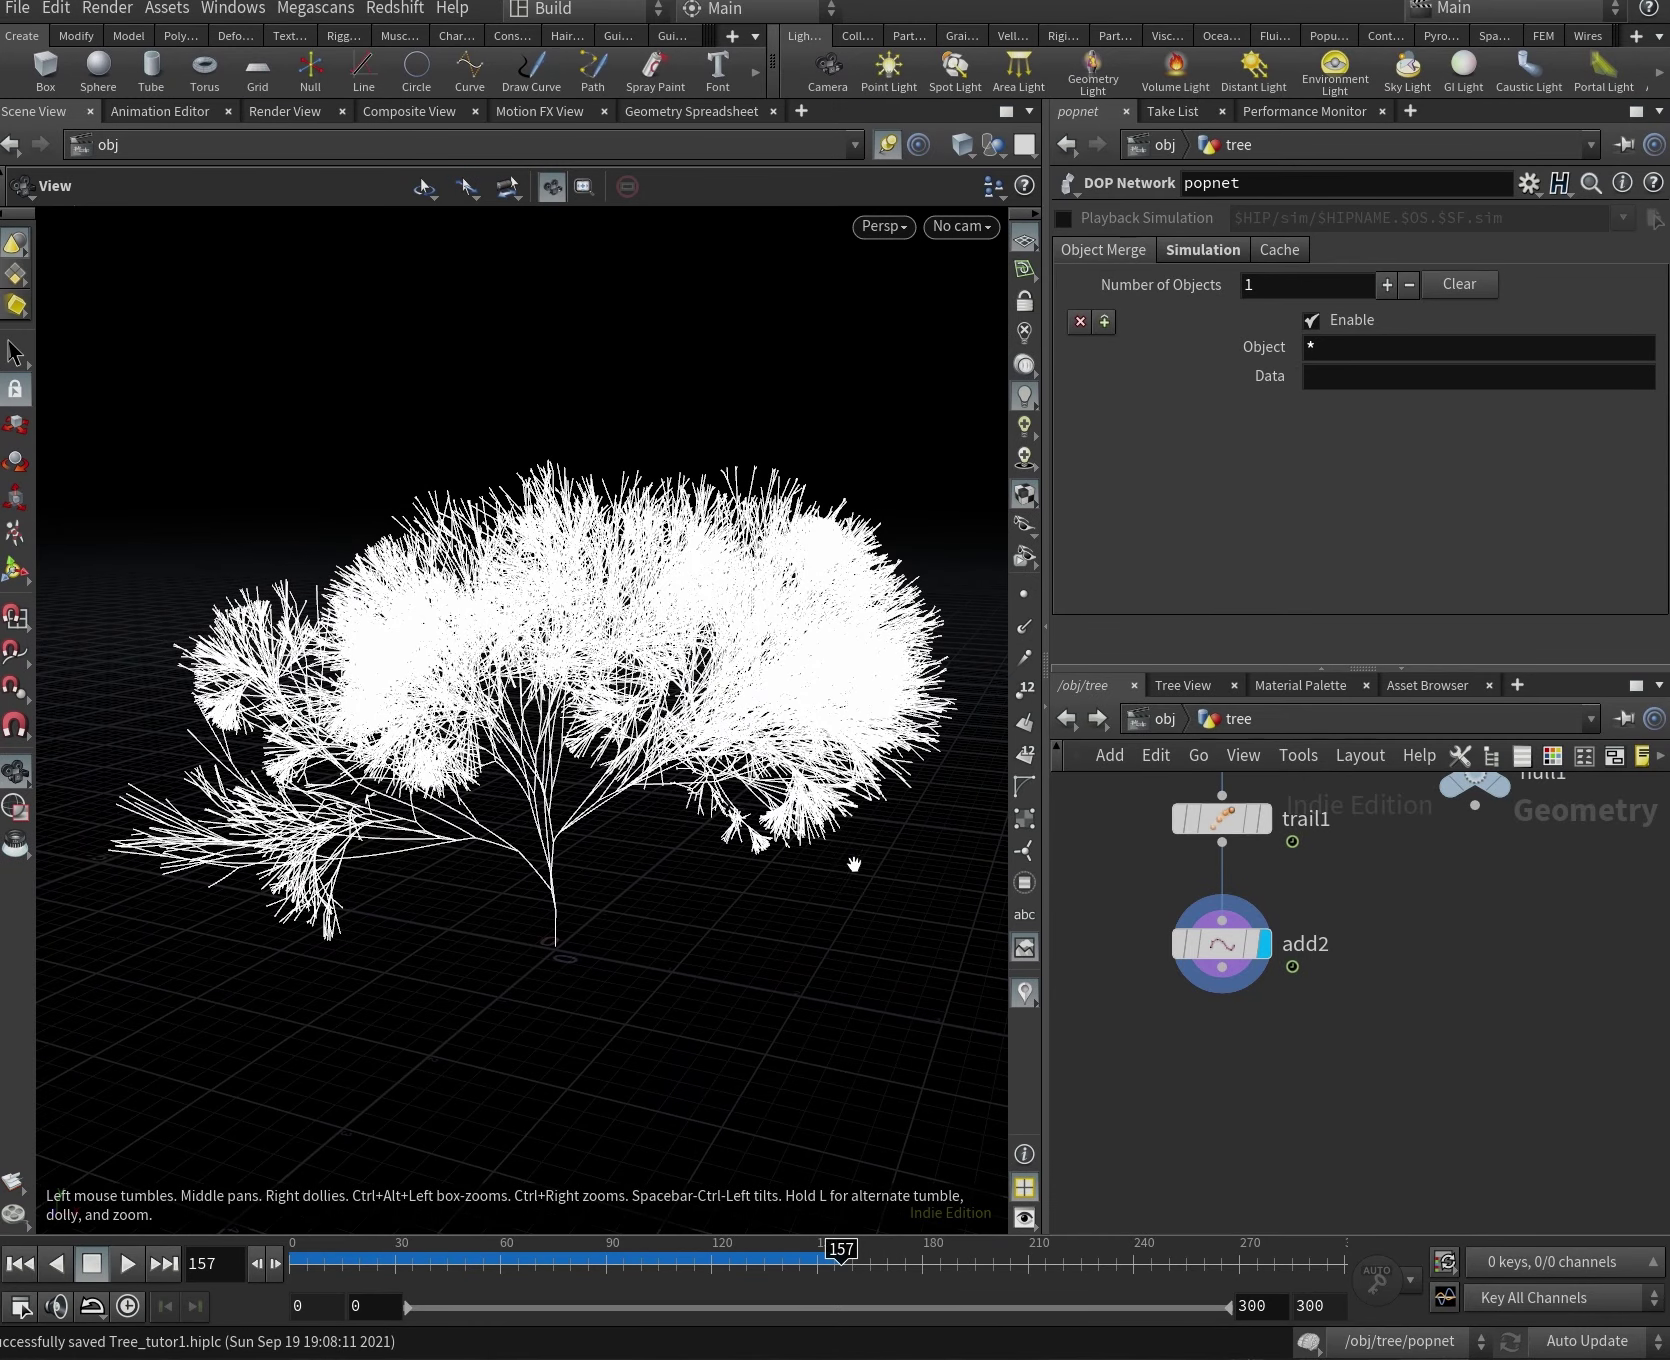
Read add2's age values in the Geometry Spreadsheet at frame 54, then go back to Scene View.
click(1240, 955)
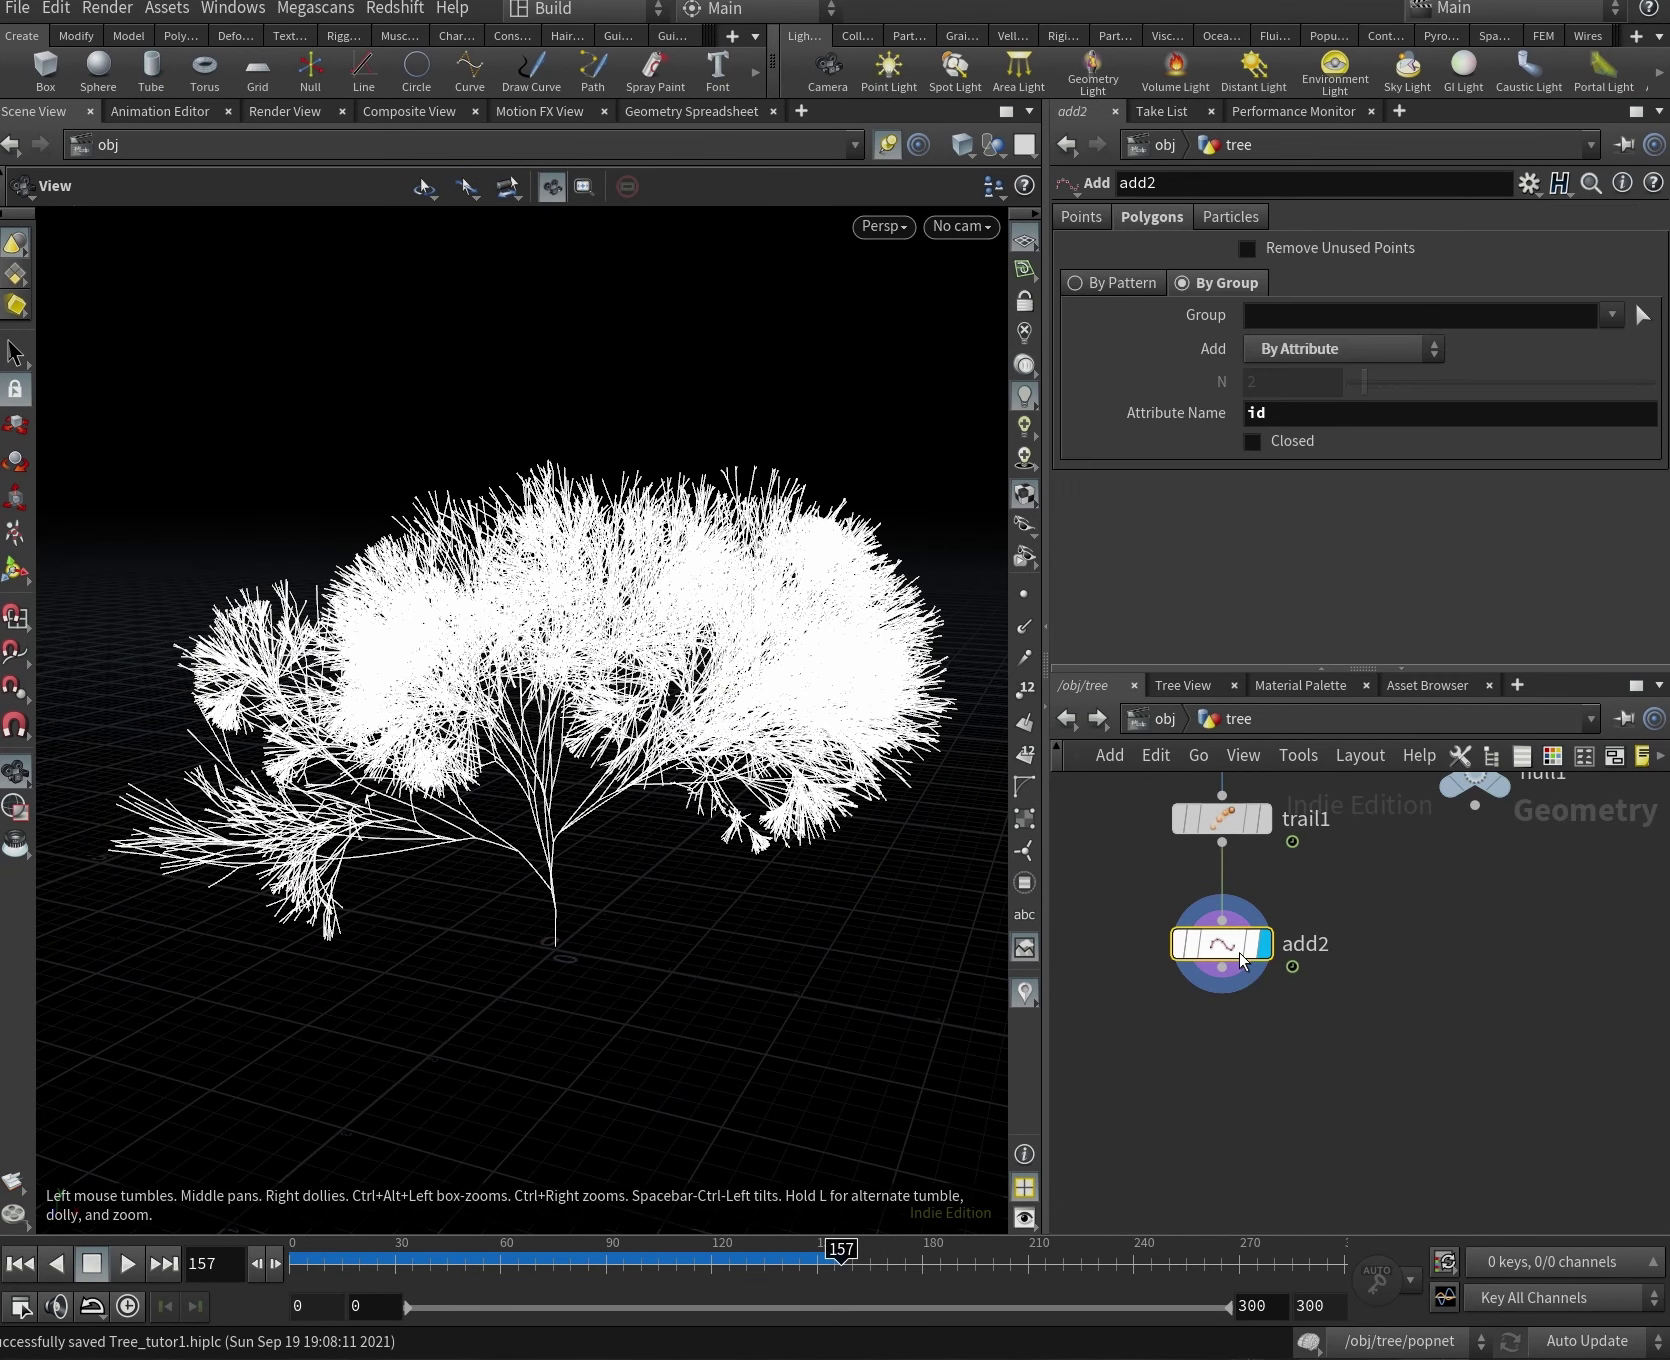
click(691, 111)
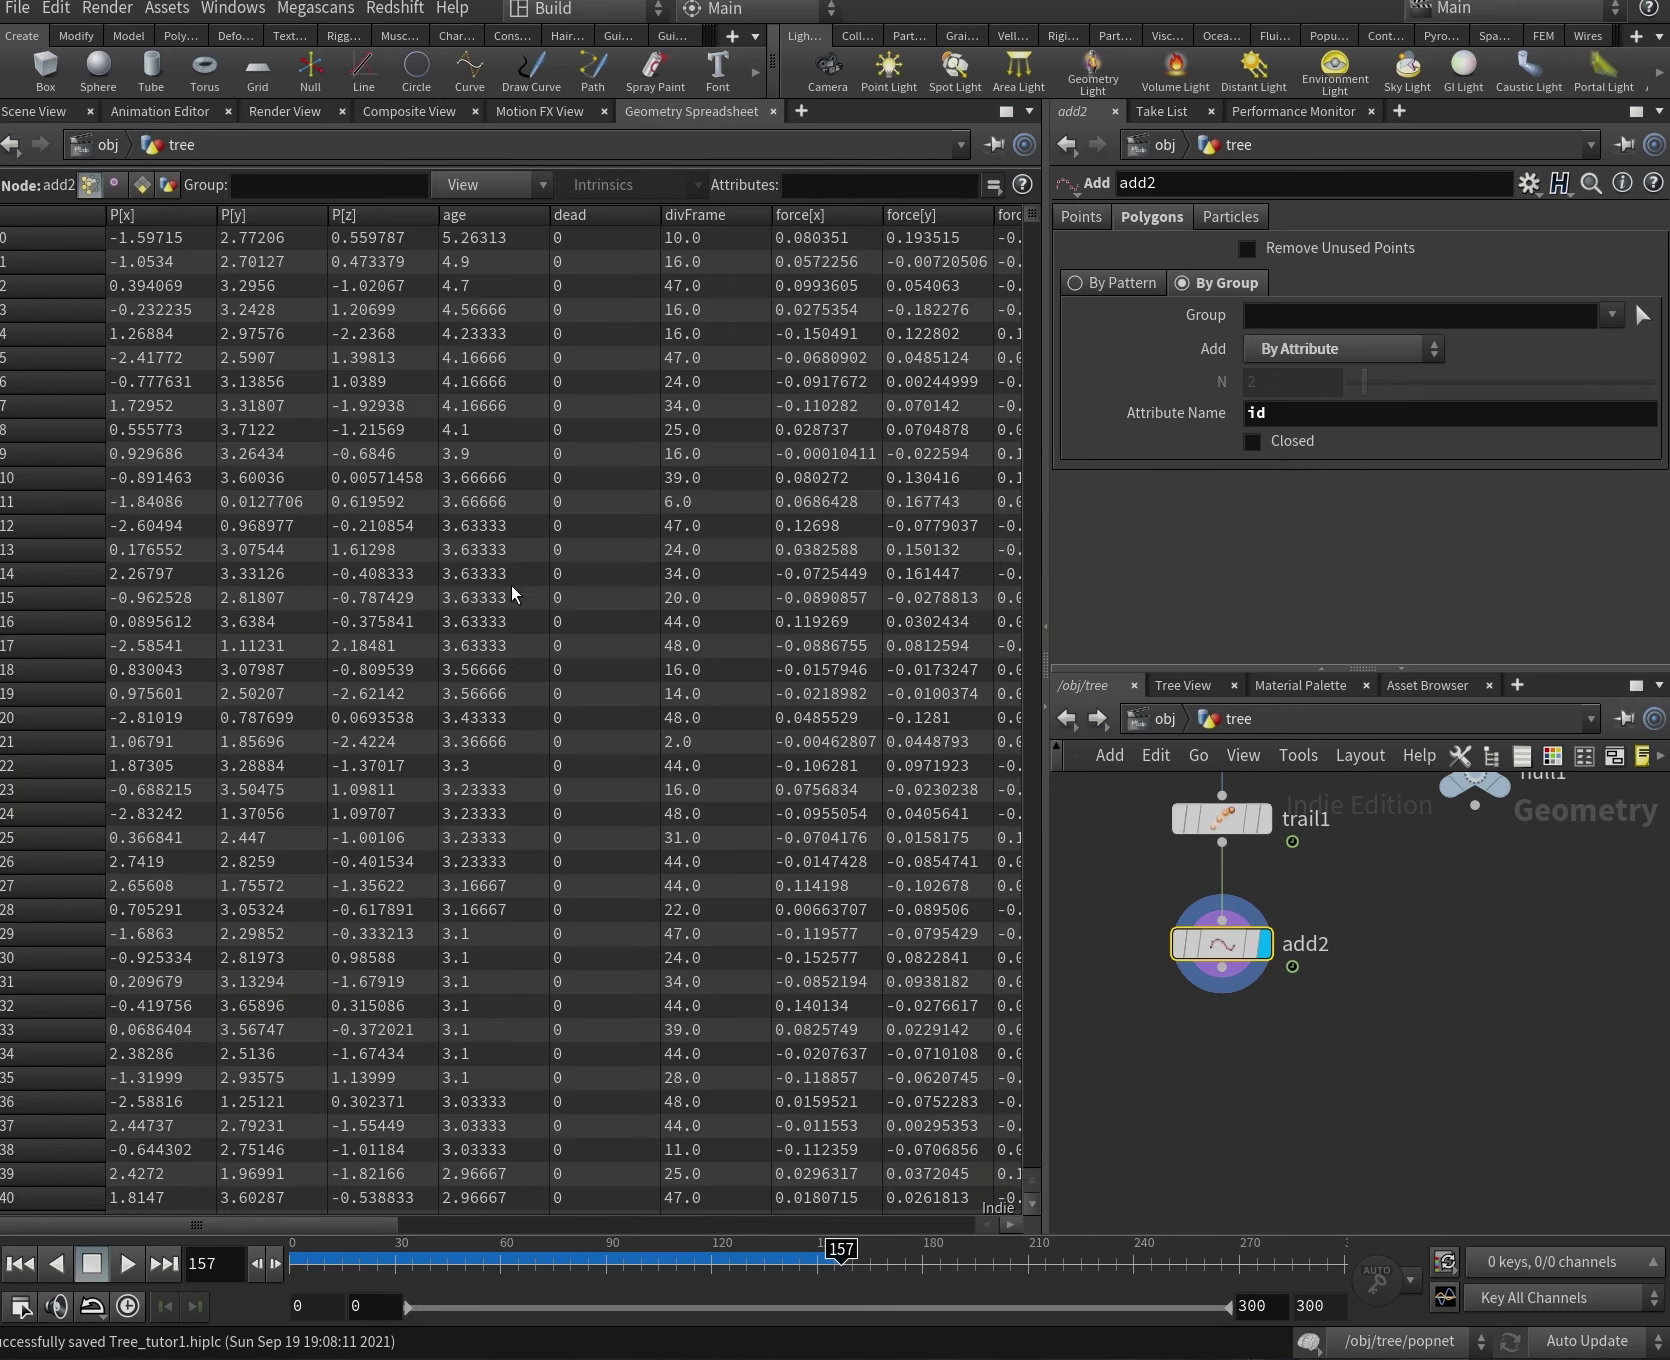
drag(293, 1262, 479, 1262)
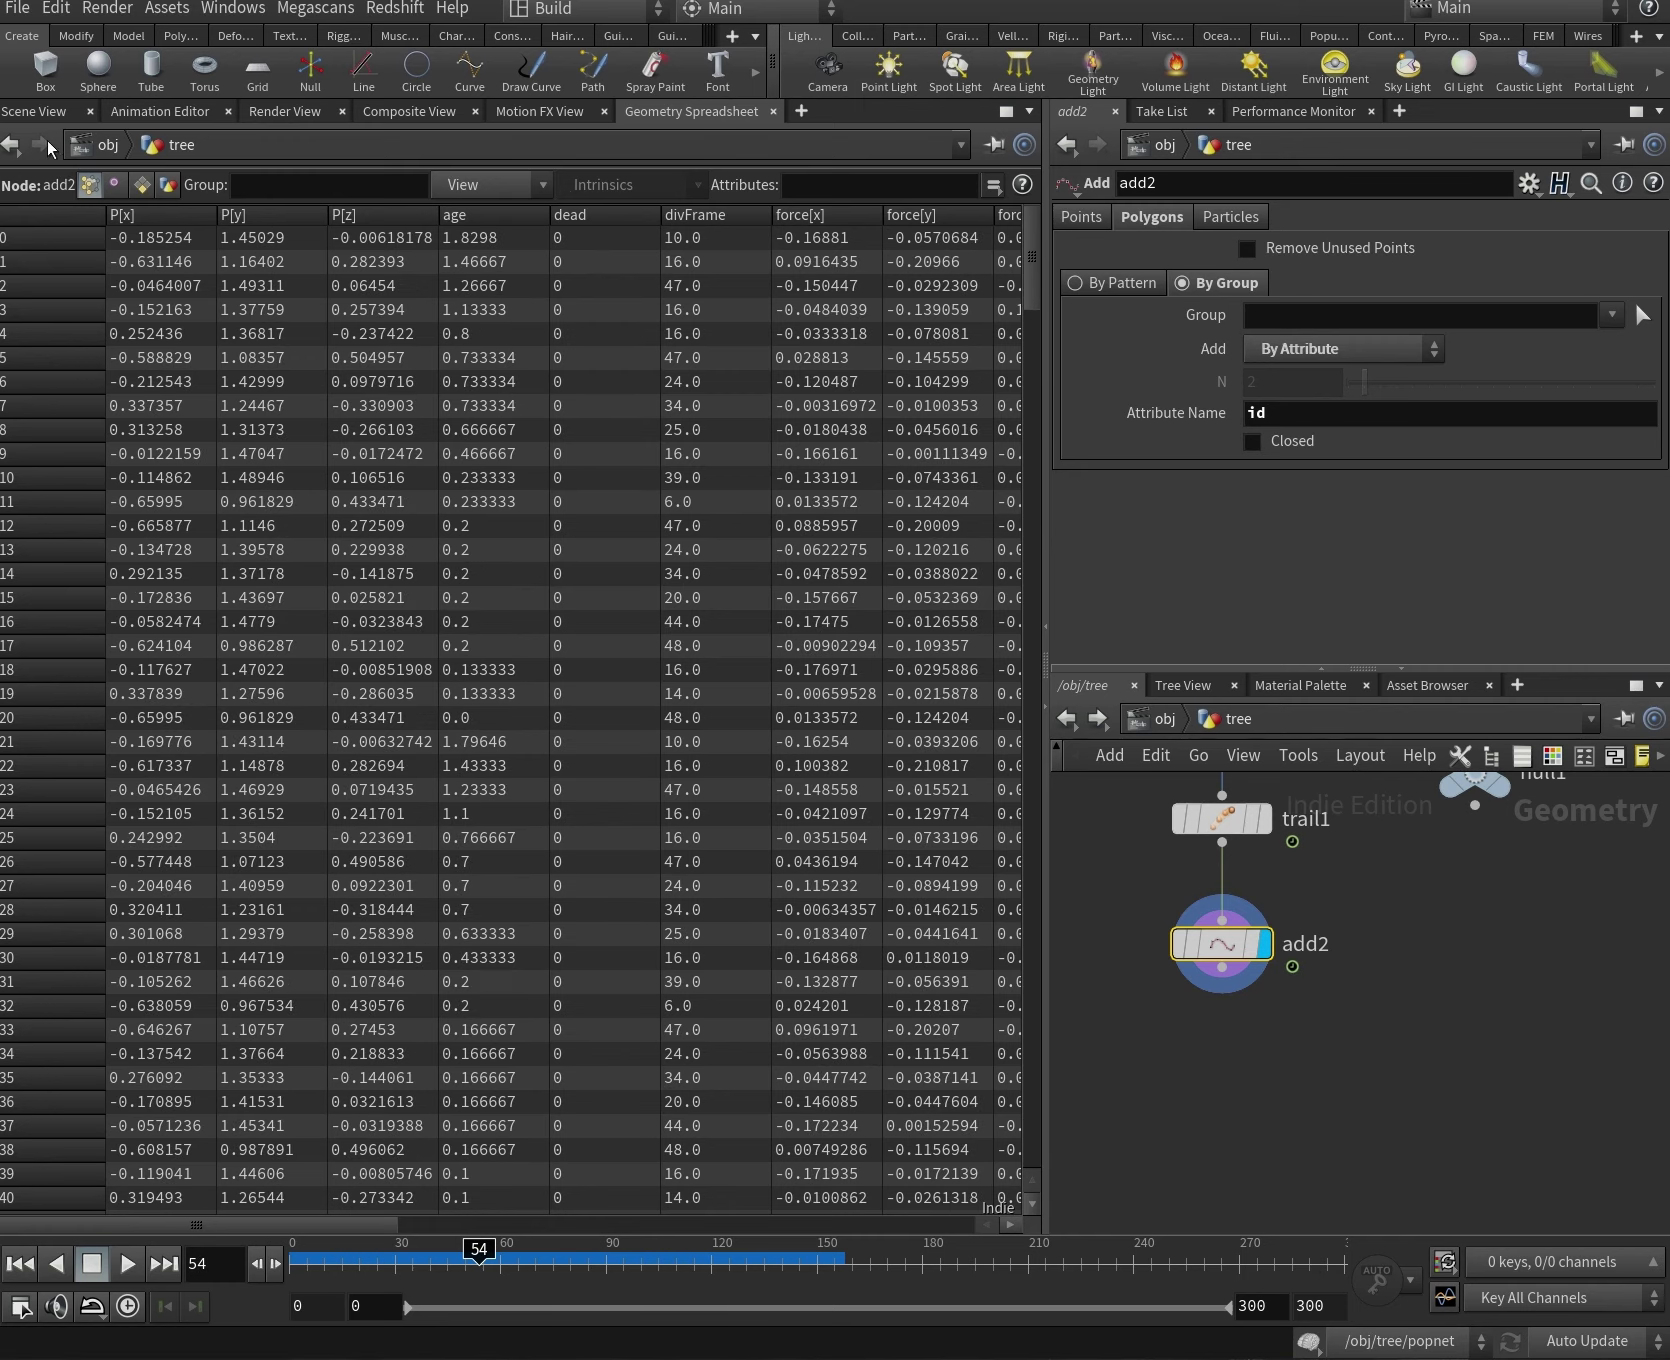
click(35, 111)
Scrub the tree's growth forward to frame 150 and choose an Attribute Wrangle from the Tab menu.
drag(479, 1262, 810, 1262)
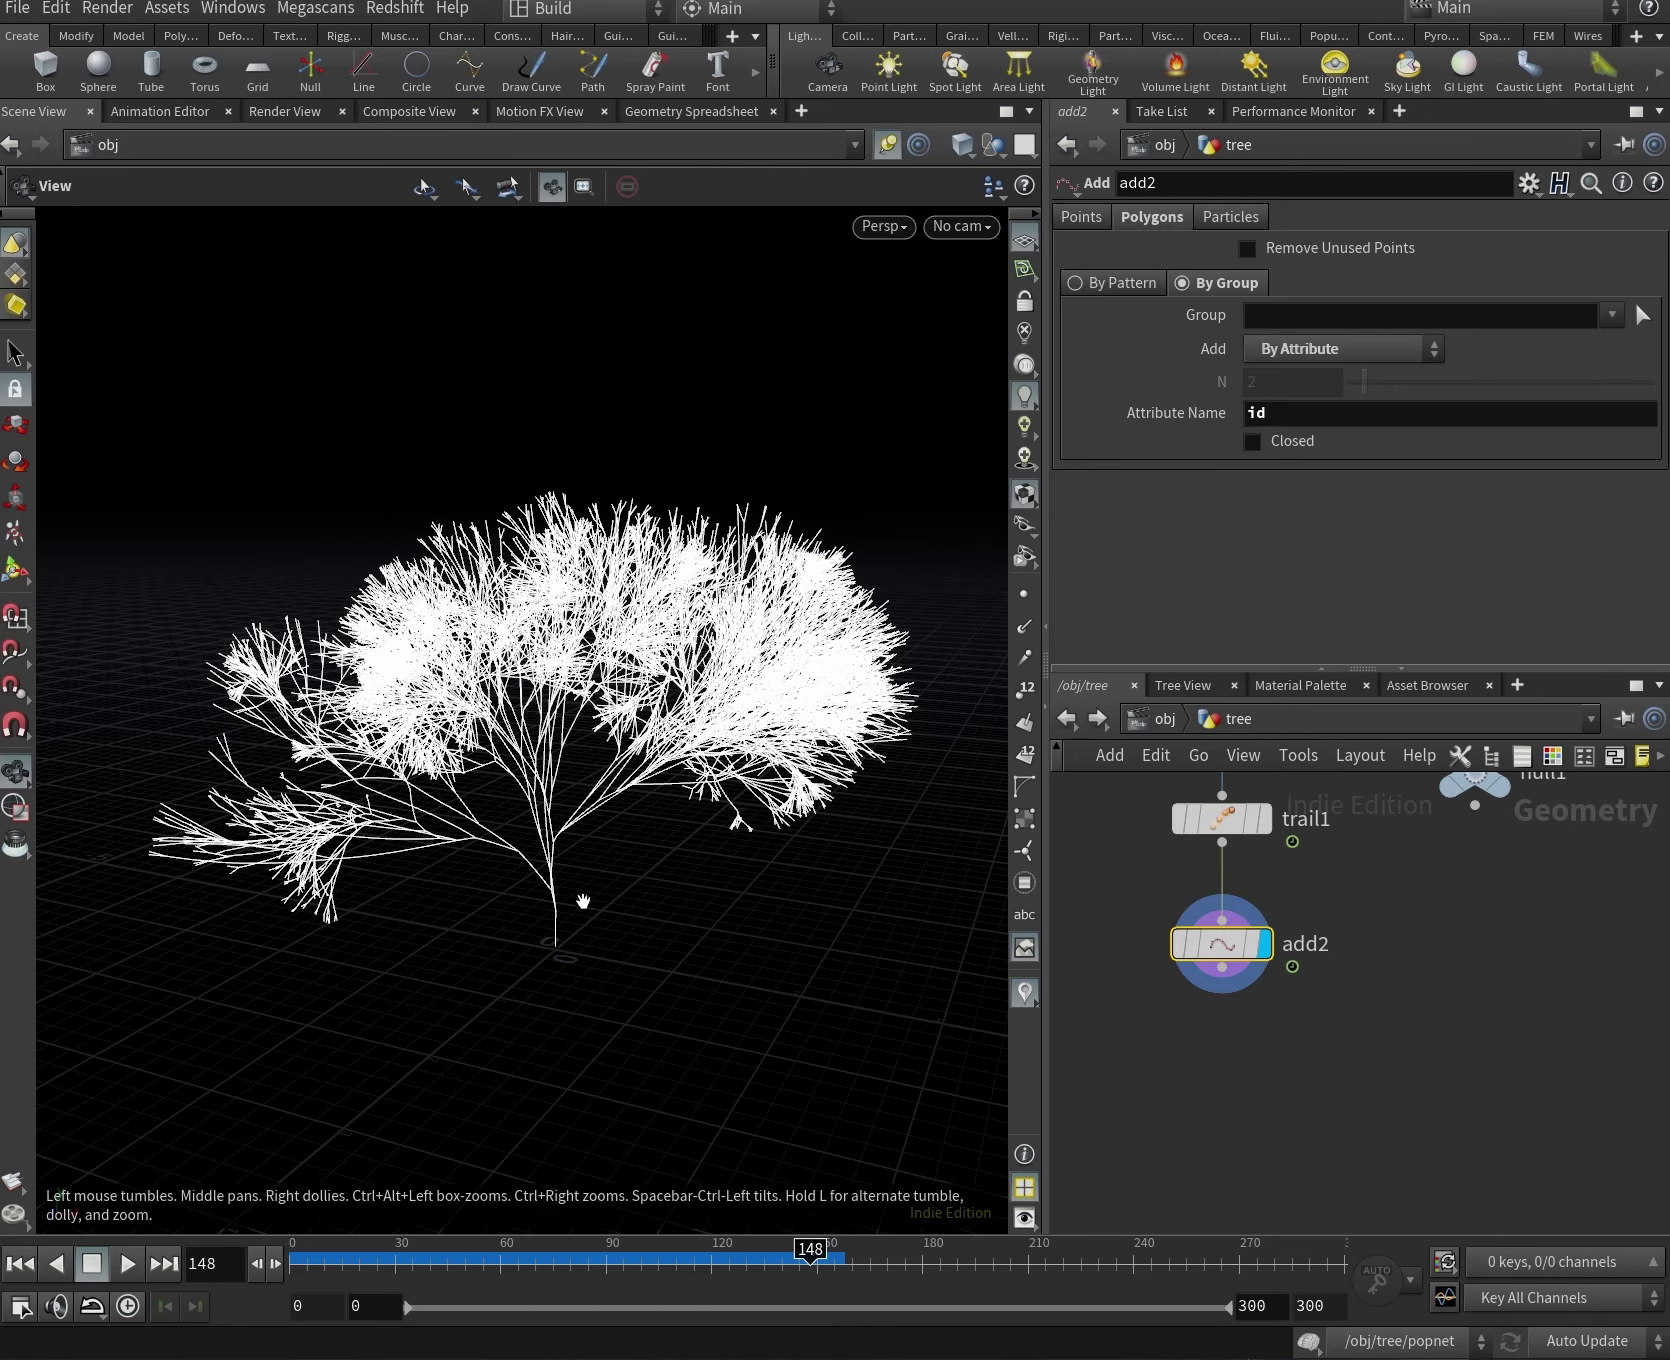
scroll(540, 890, up, 3)
click(826, 1272)
click(829, 1281)
scroll(540, 700, down, 3)
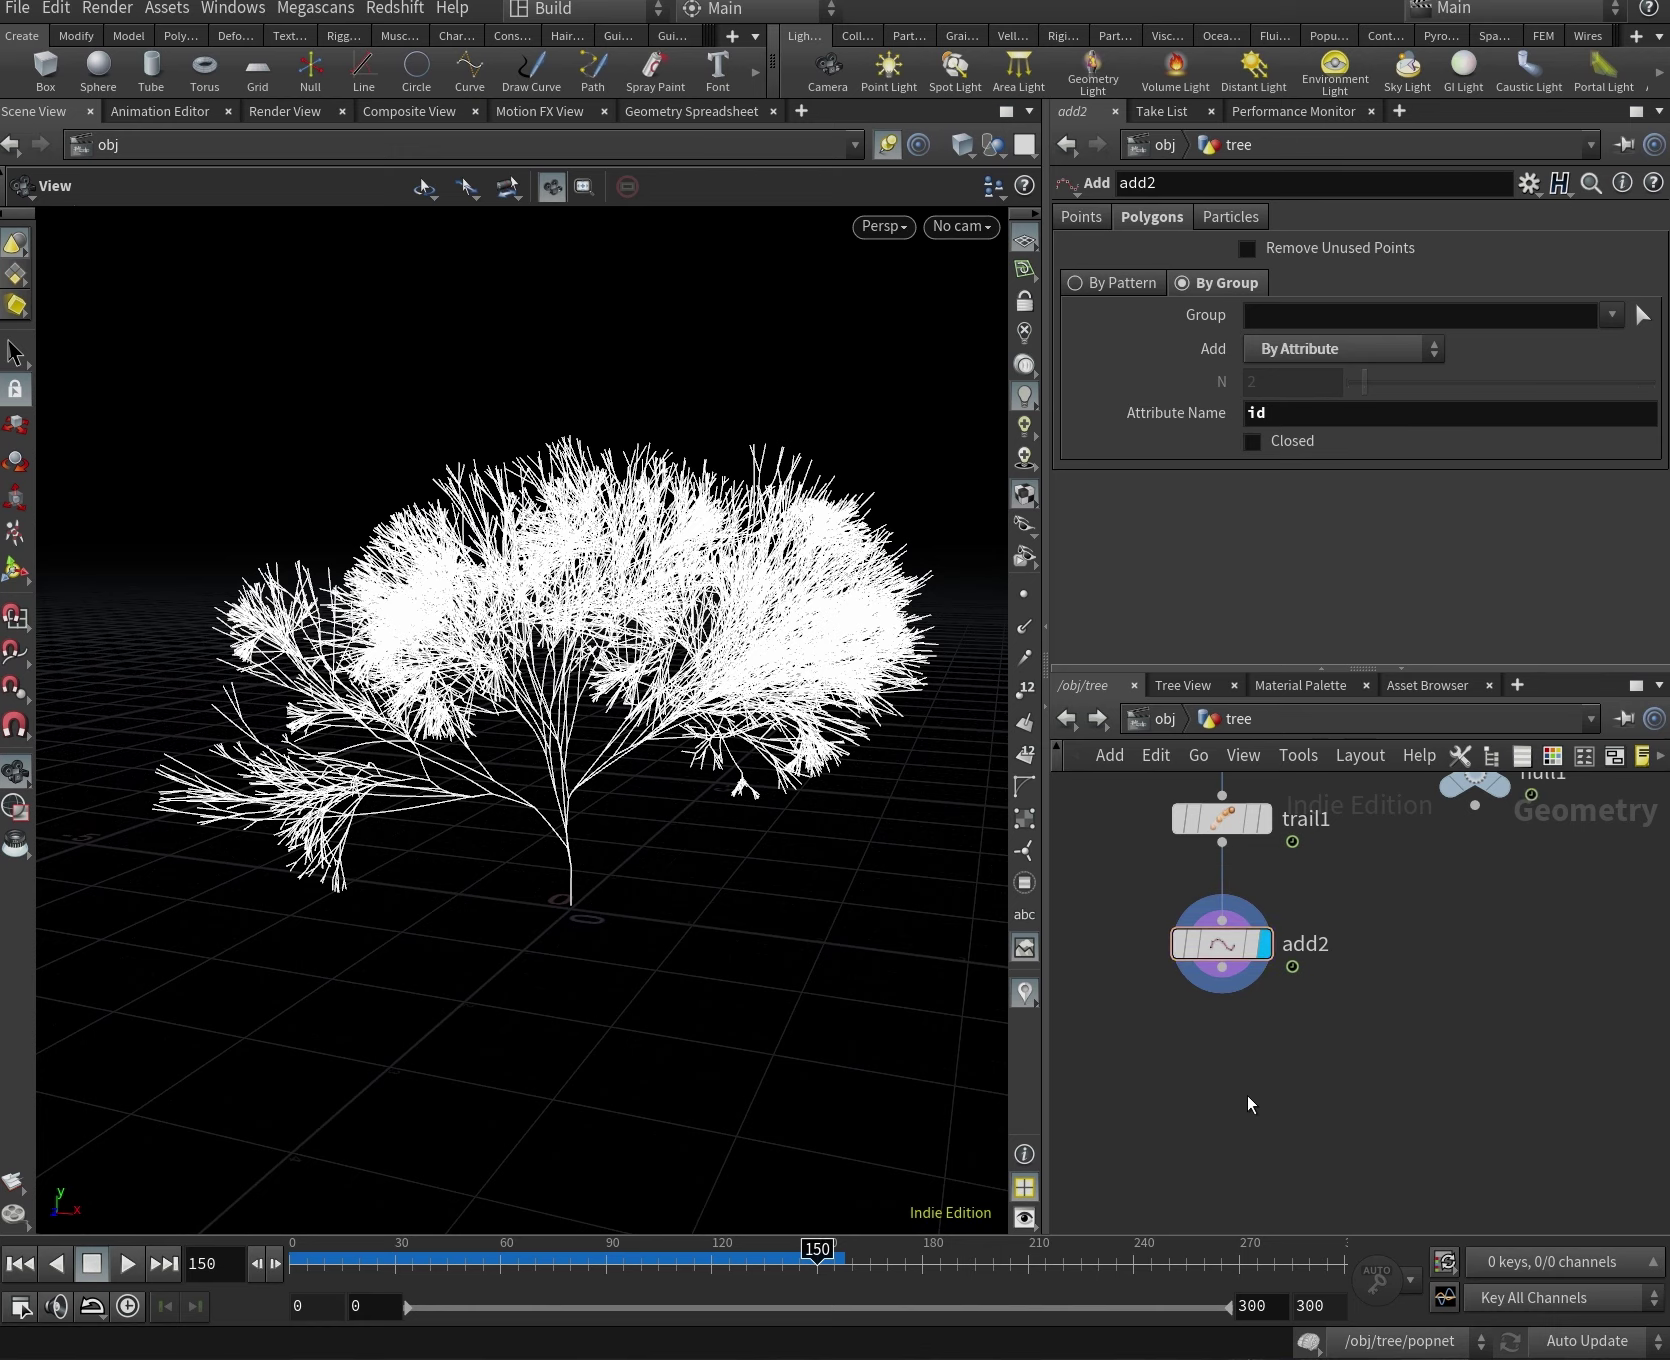
key(Tab)
click(1490, 110)
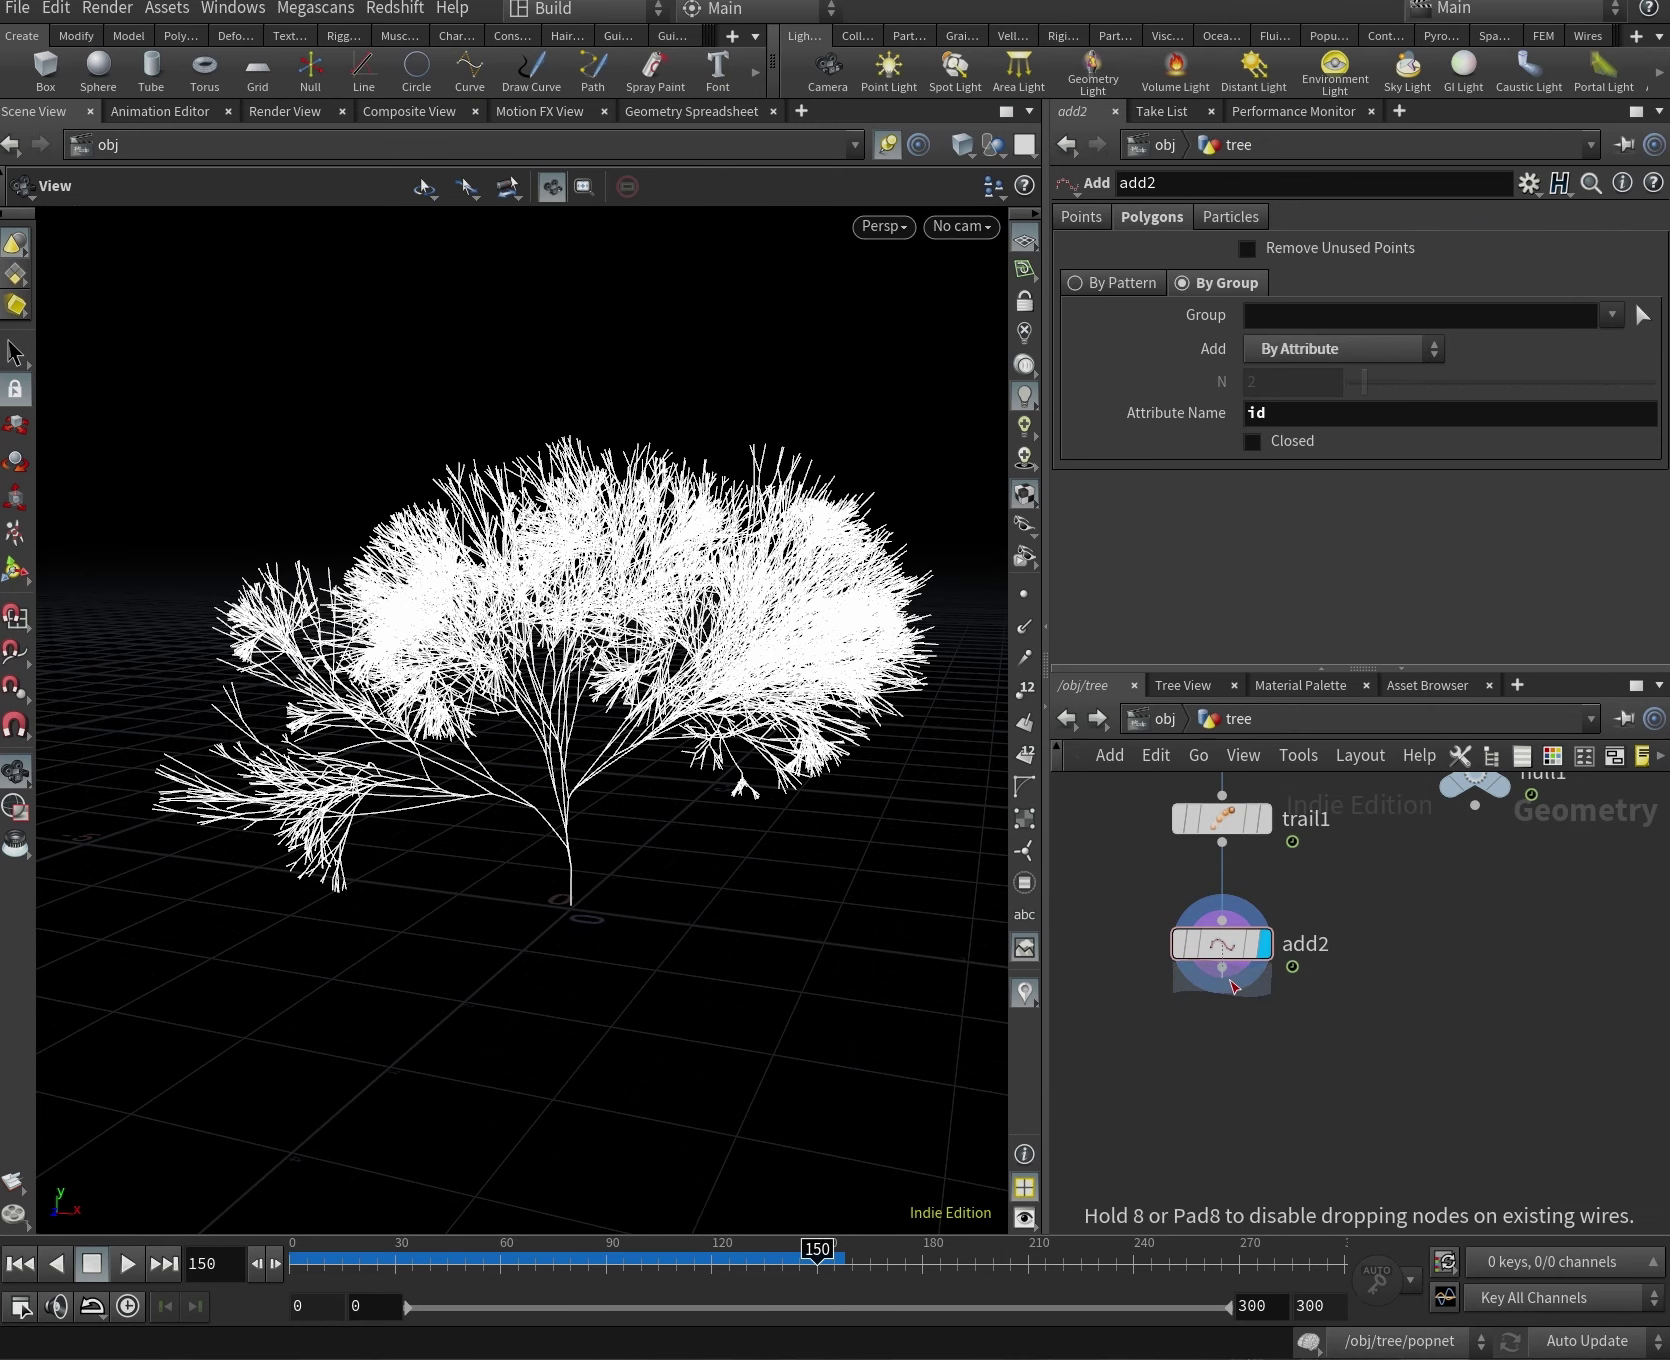
click(1221, 1118)
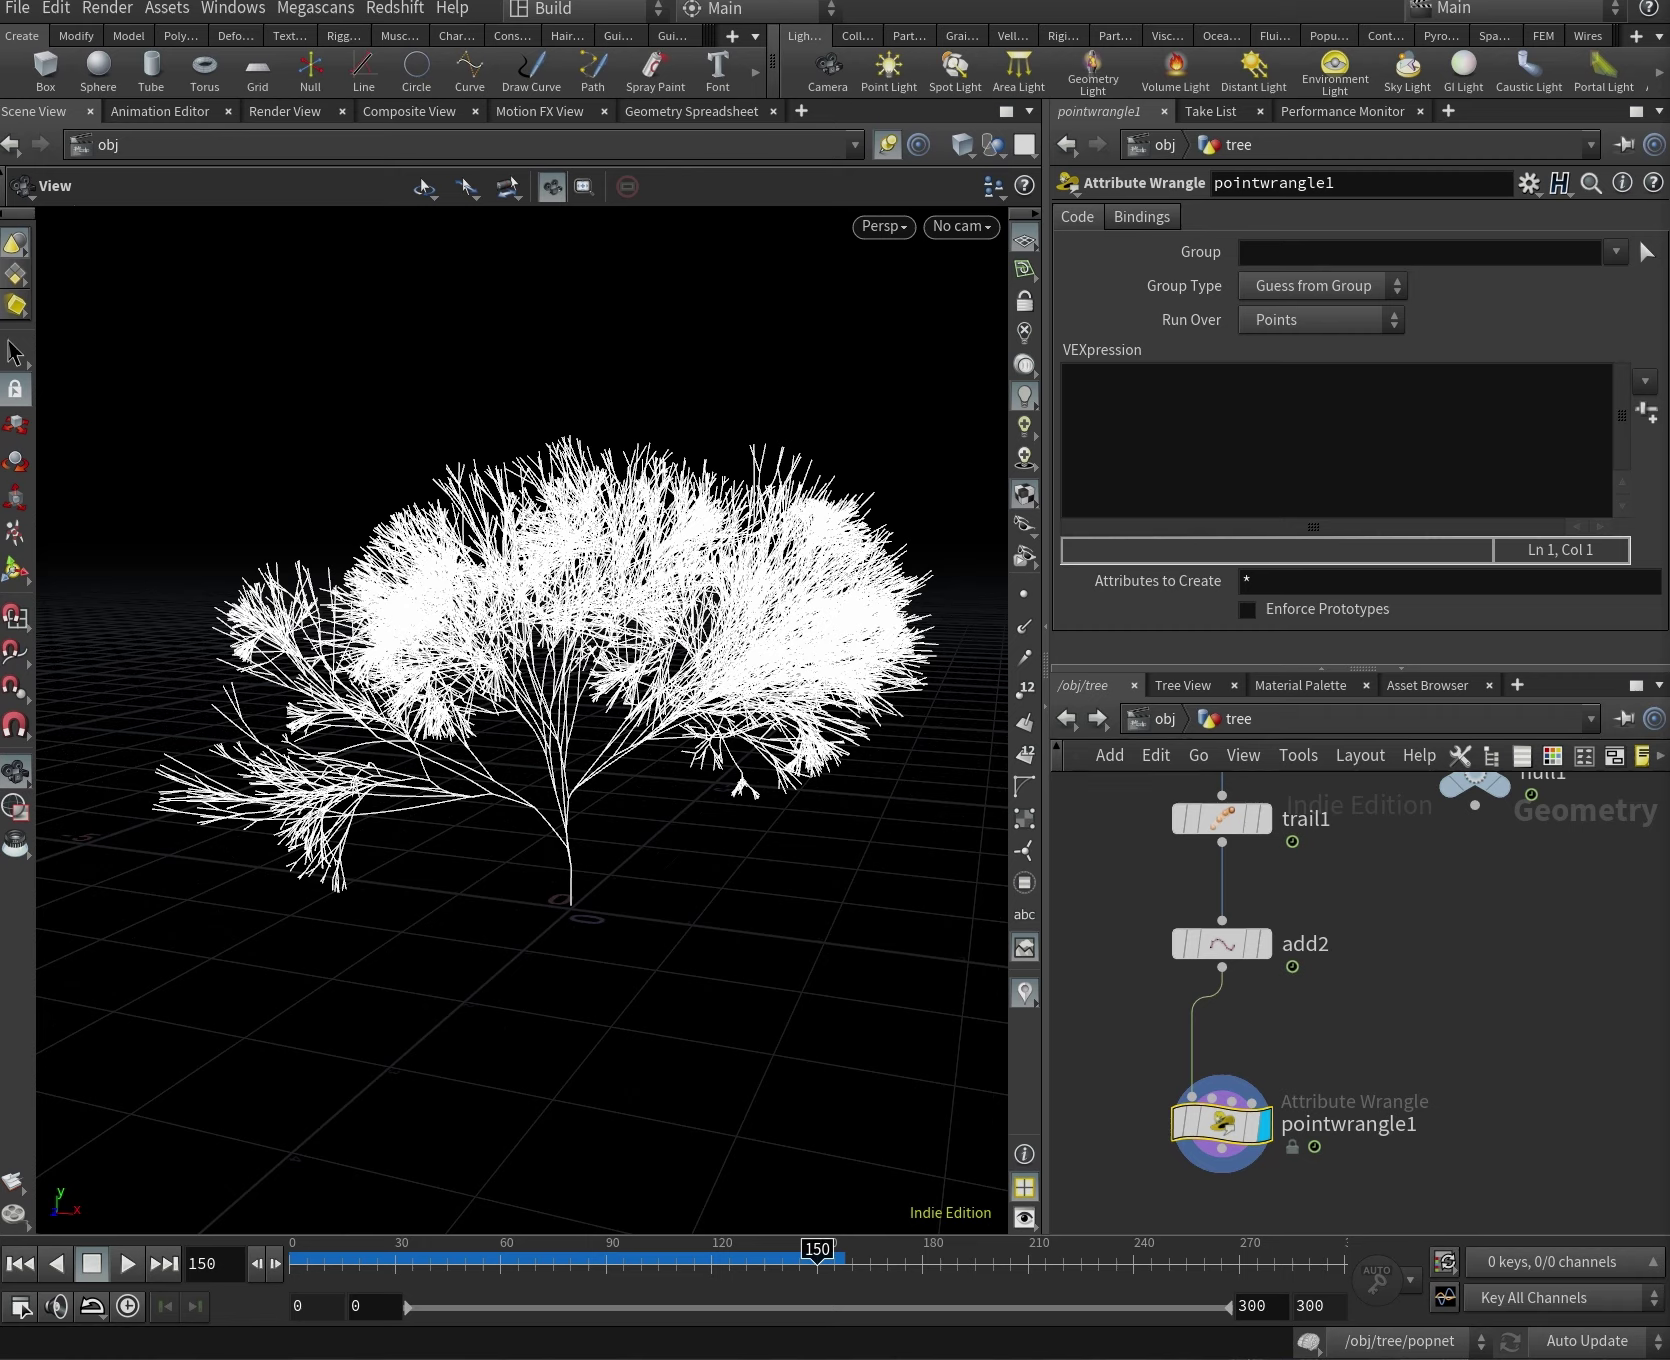
double_click(1390, 1125)
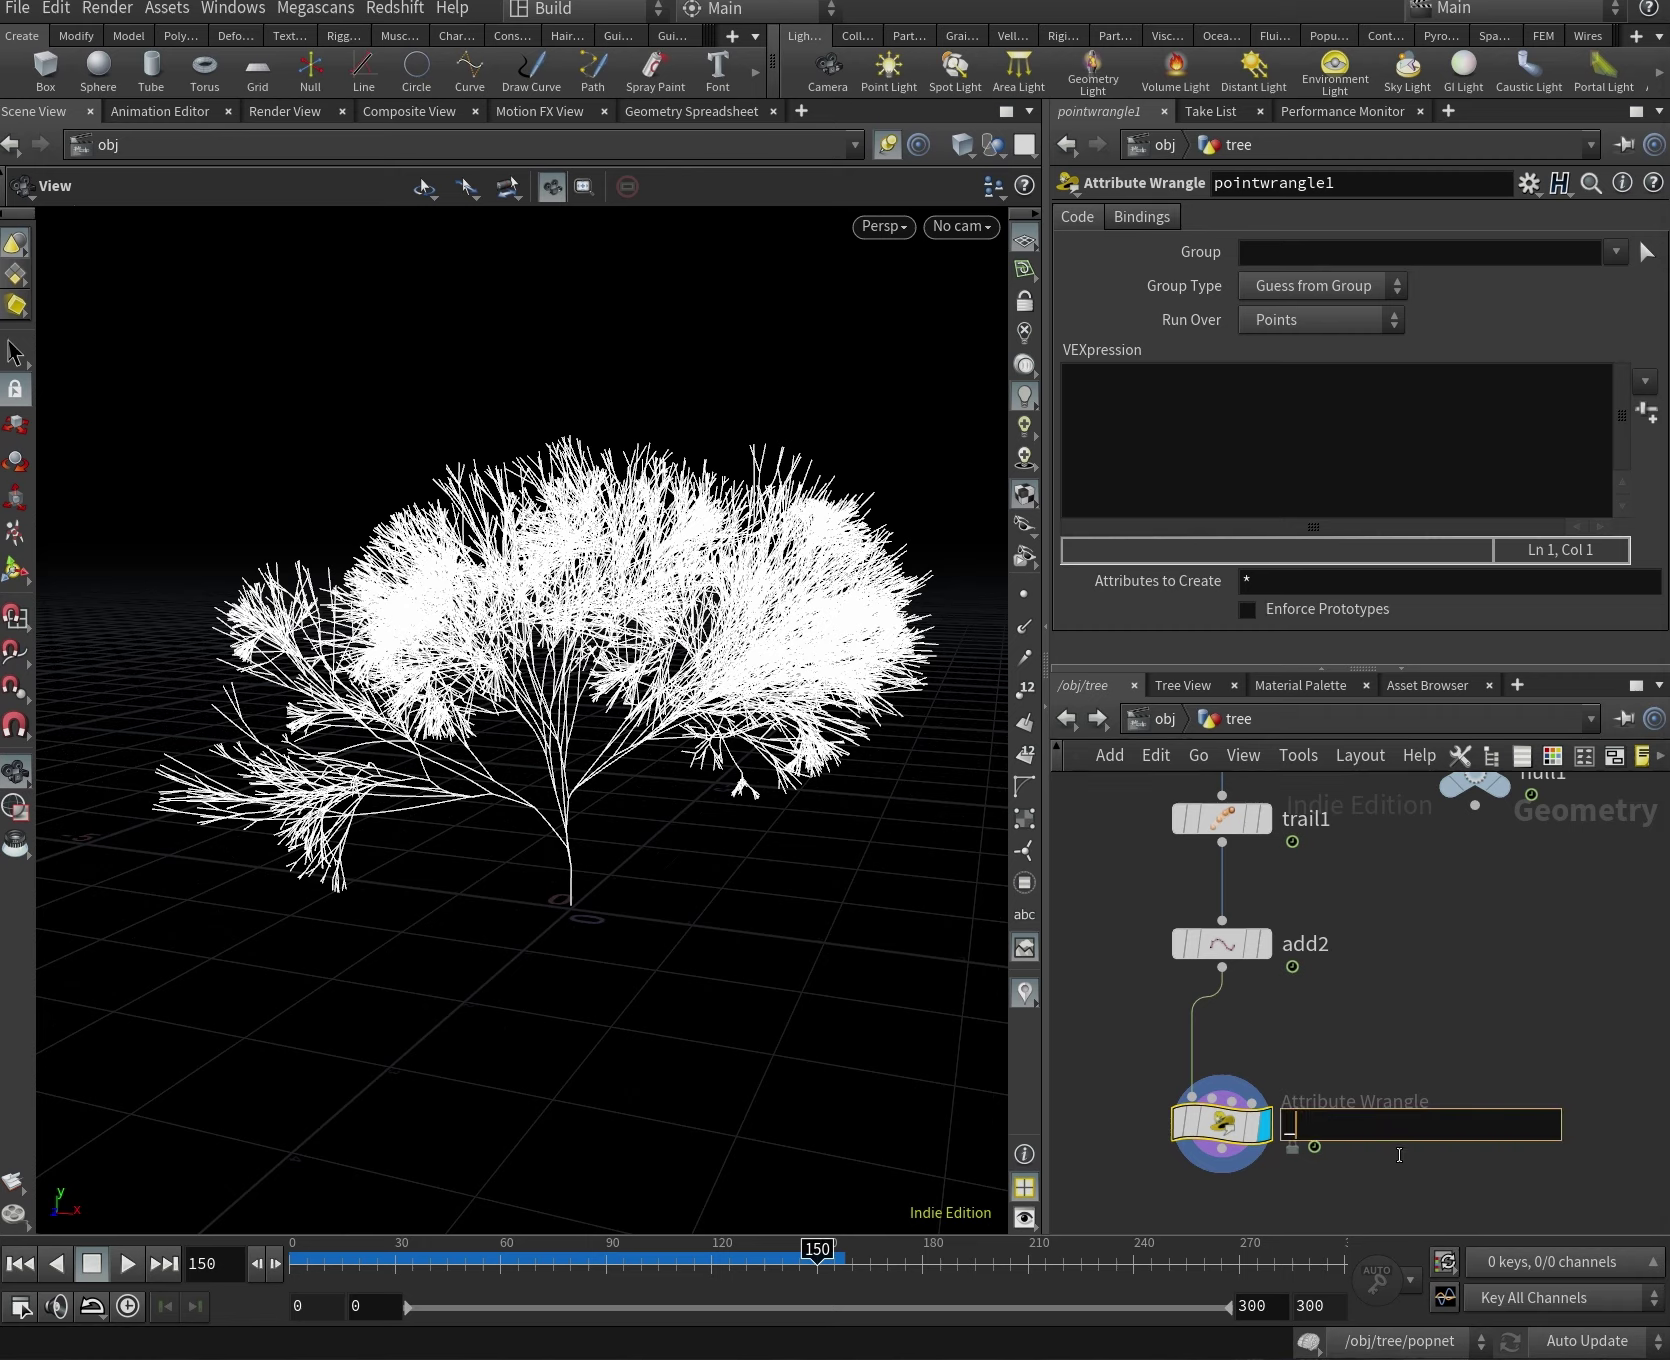
text(set_color)
key(Return)
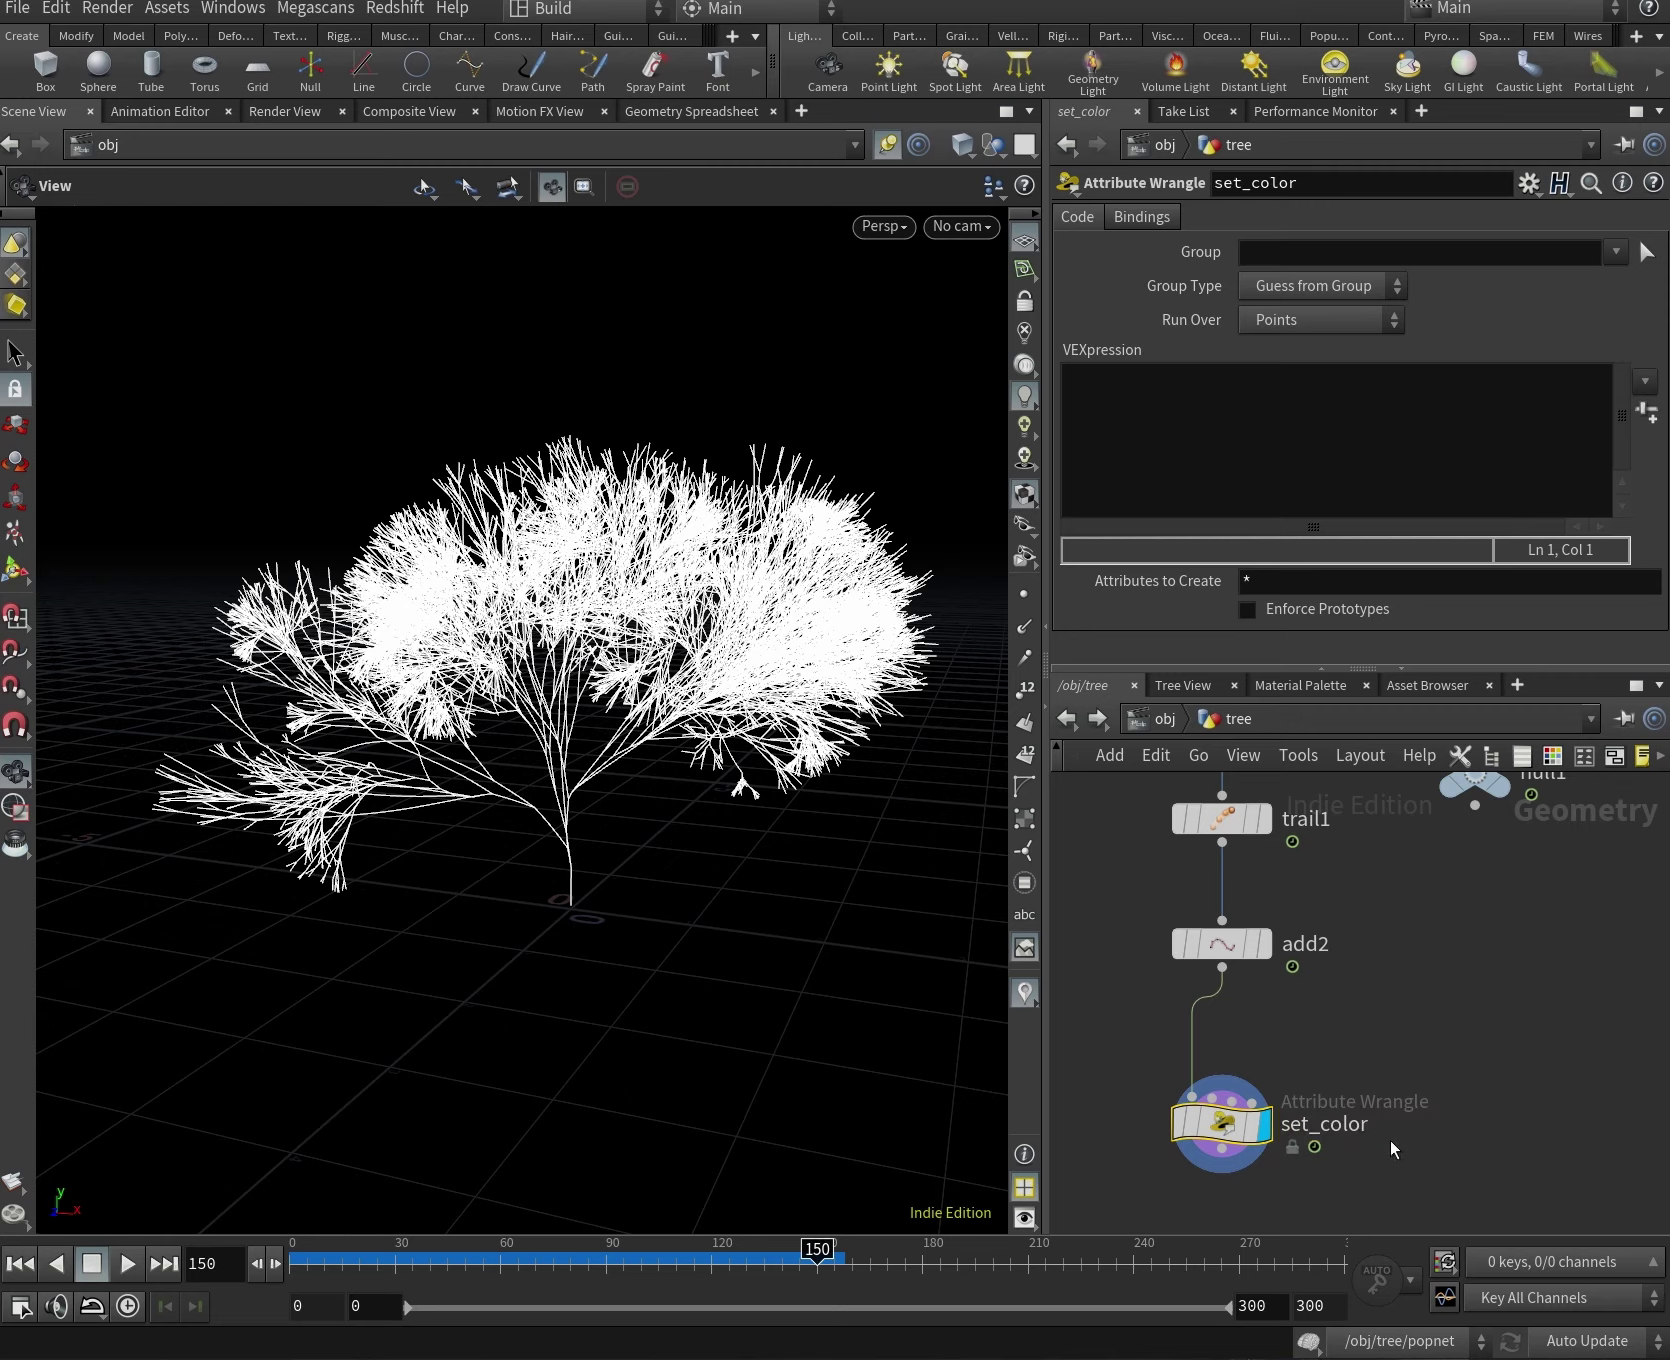
text(color )
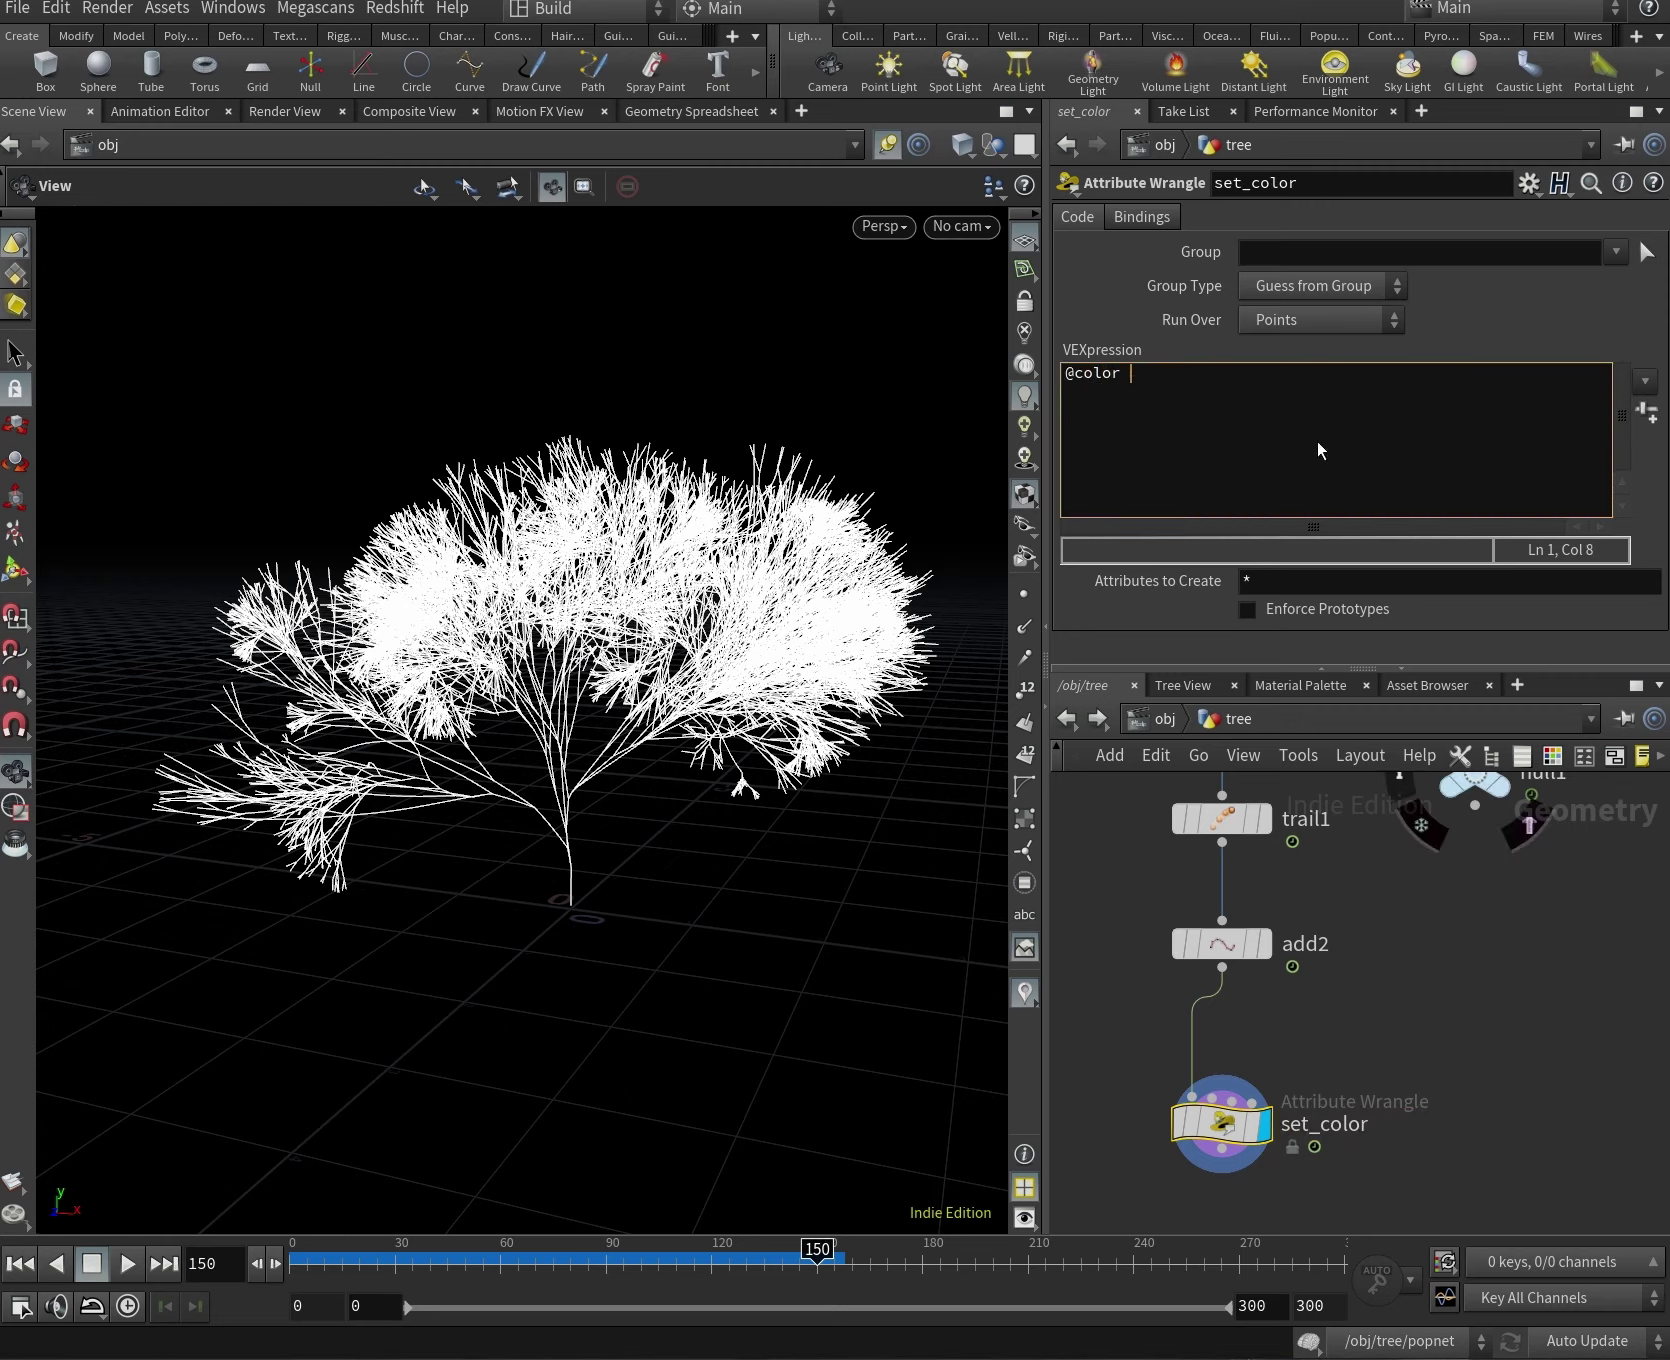
text(= fit()
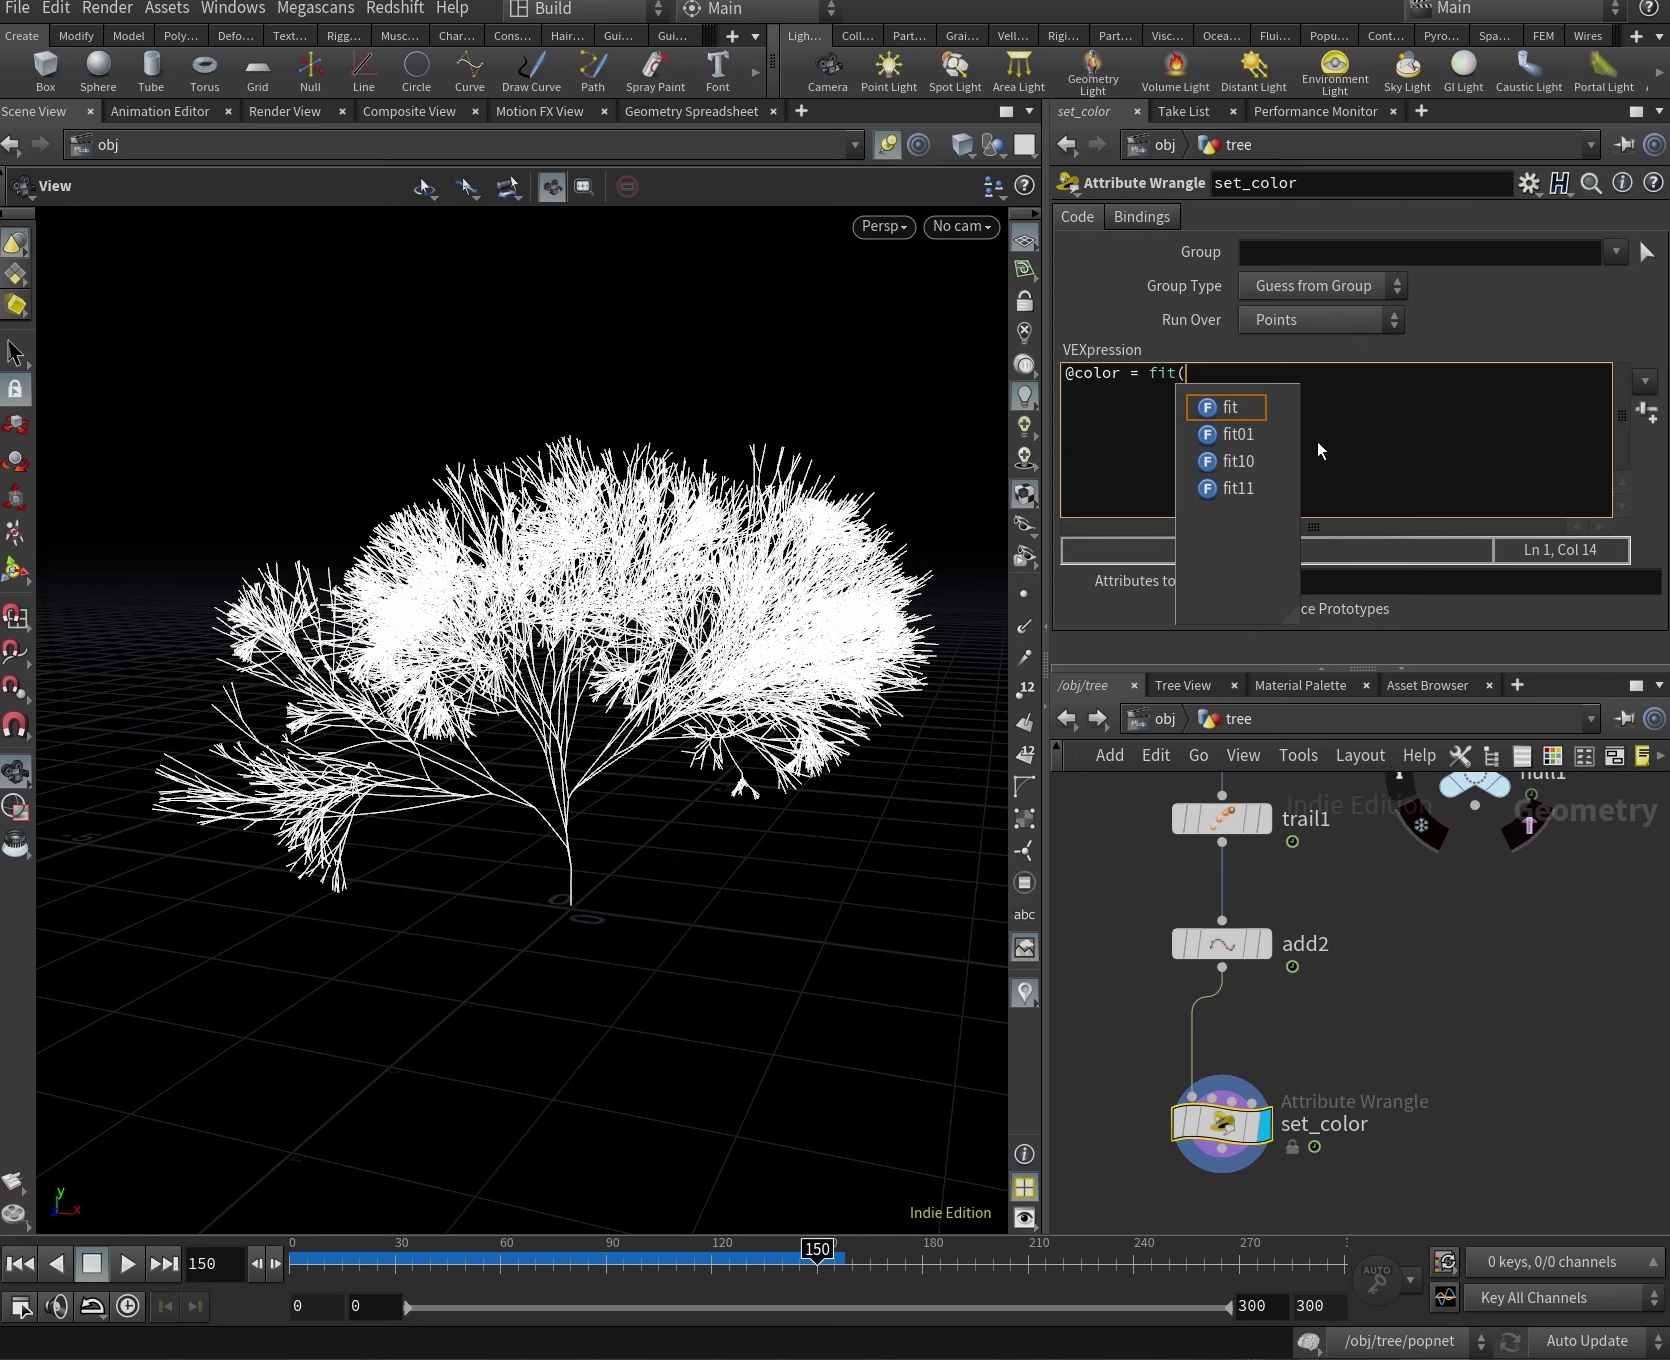
text(@agf)
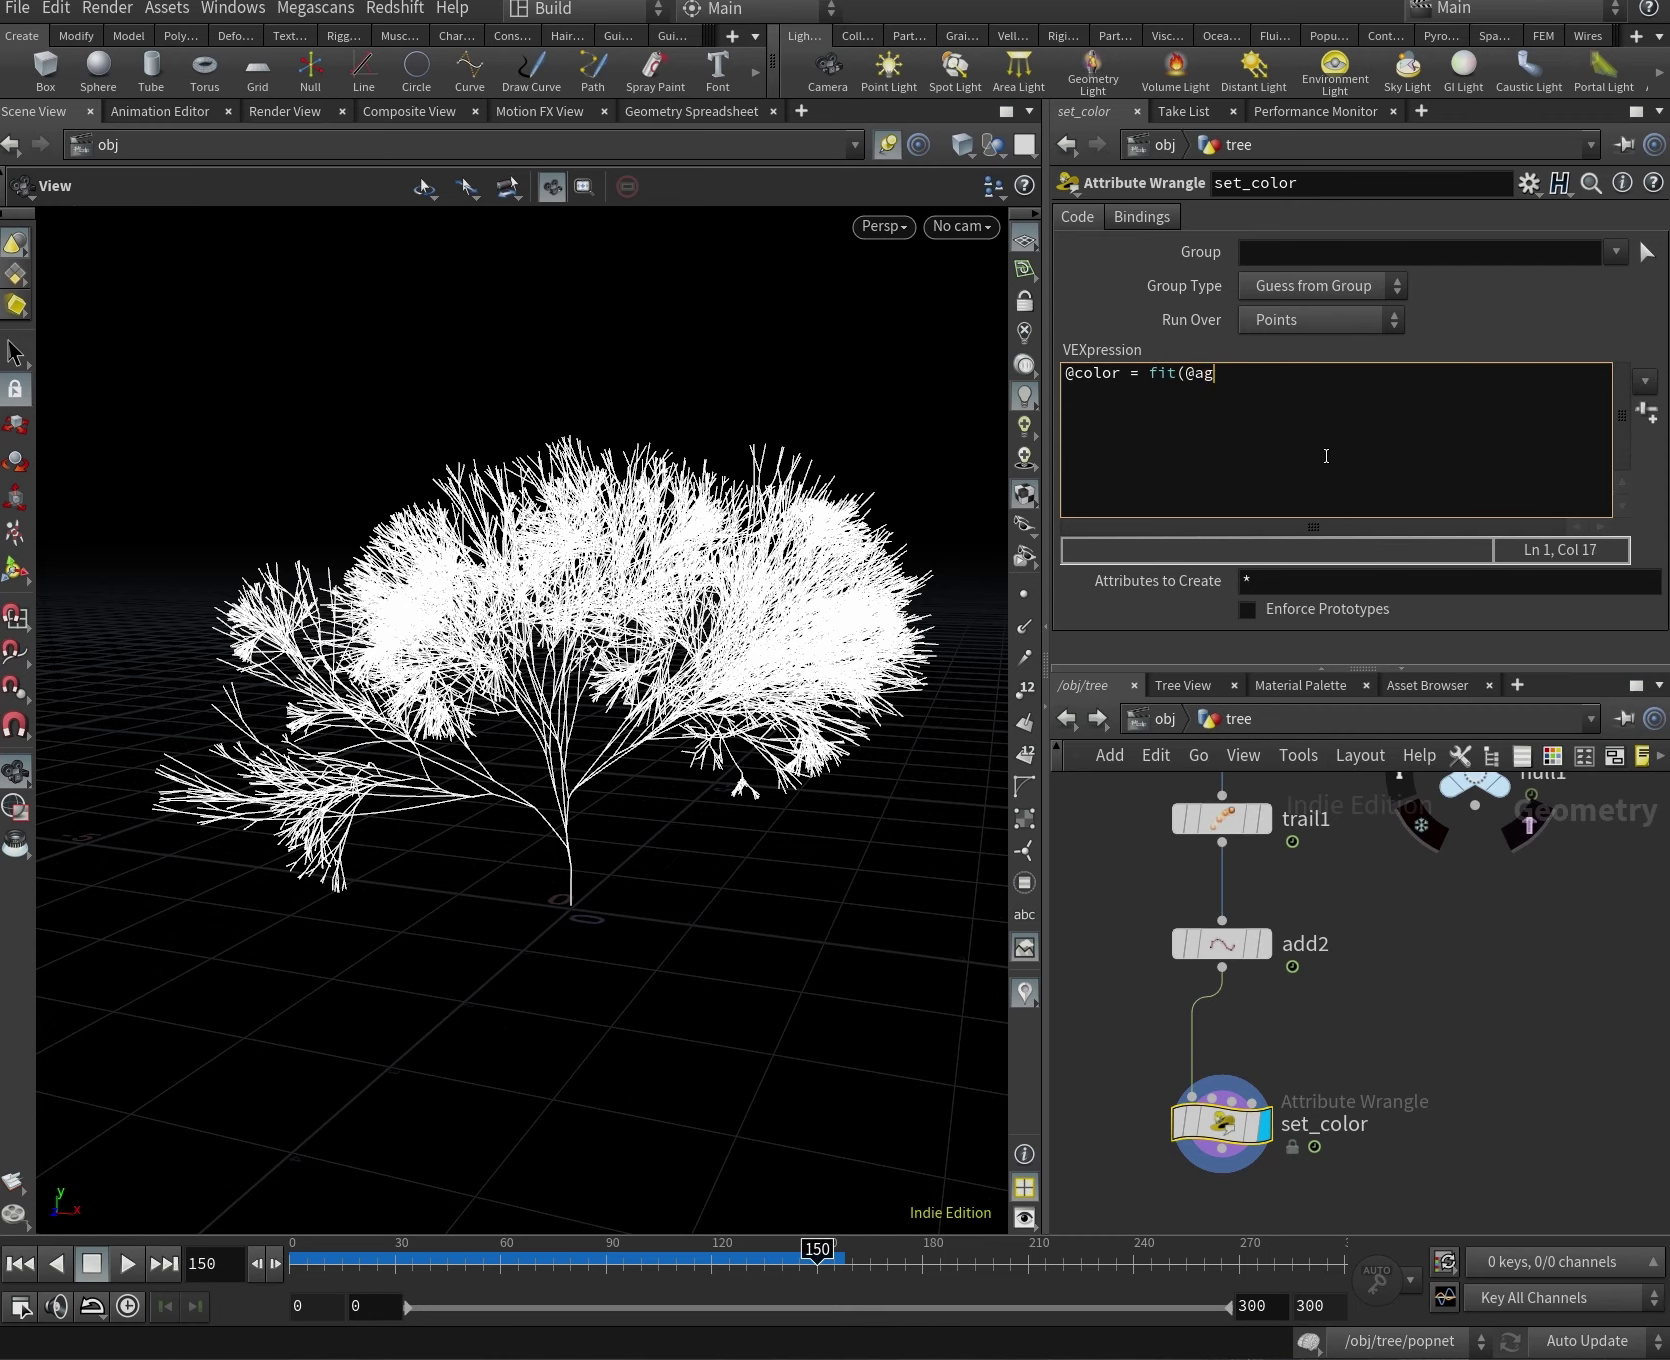
key(BackSpace)
text(e,0,5,0,1);)
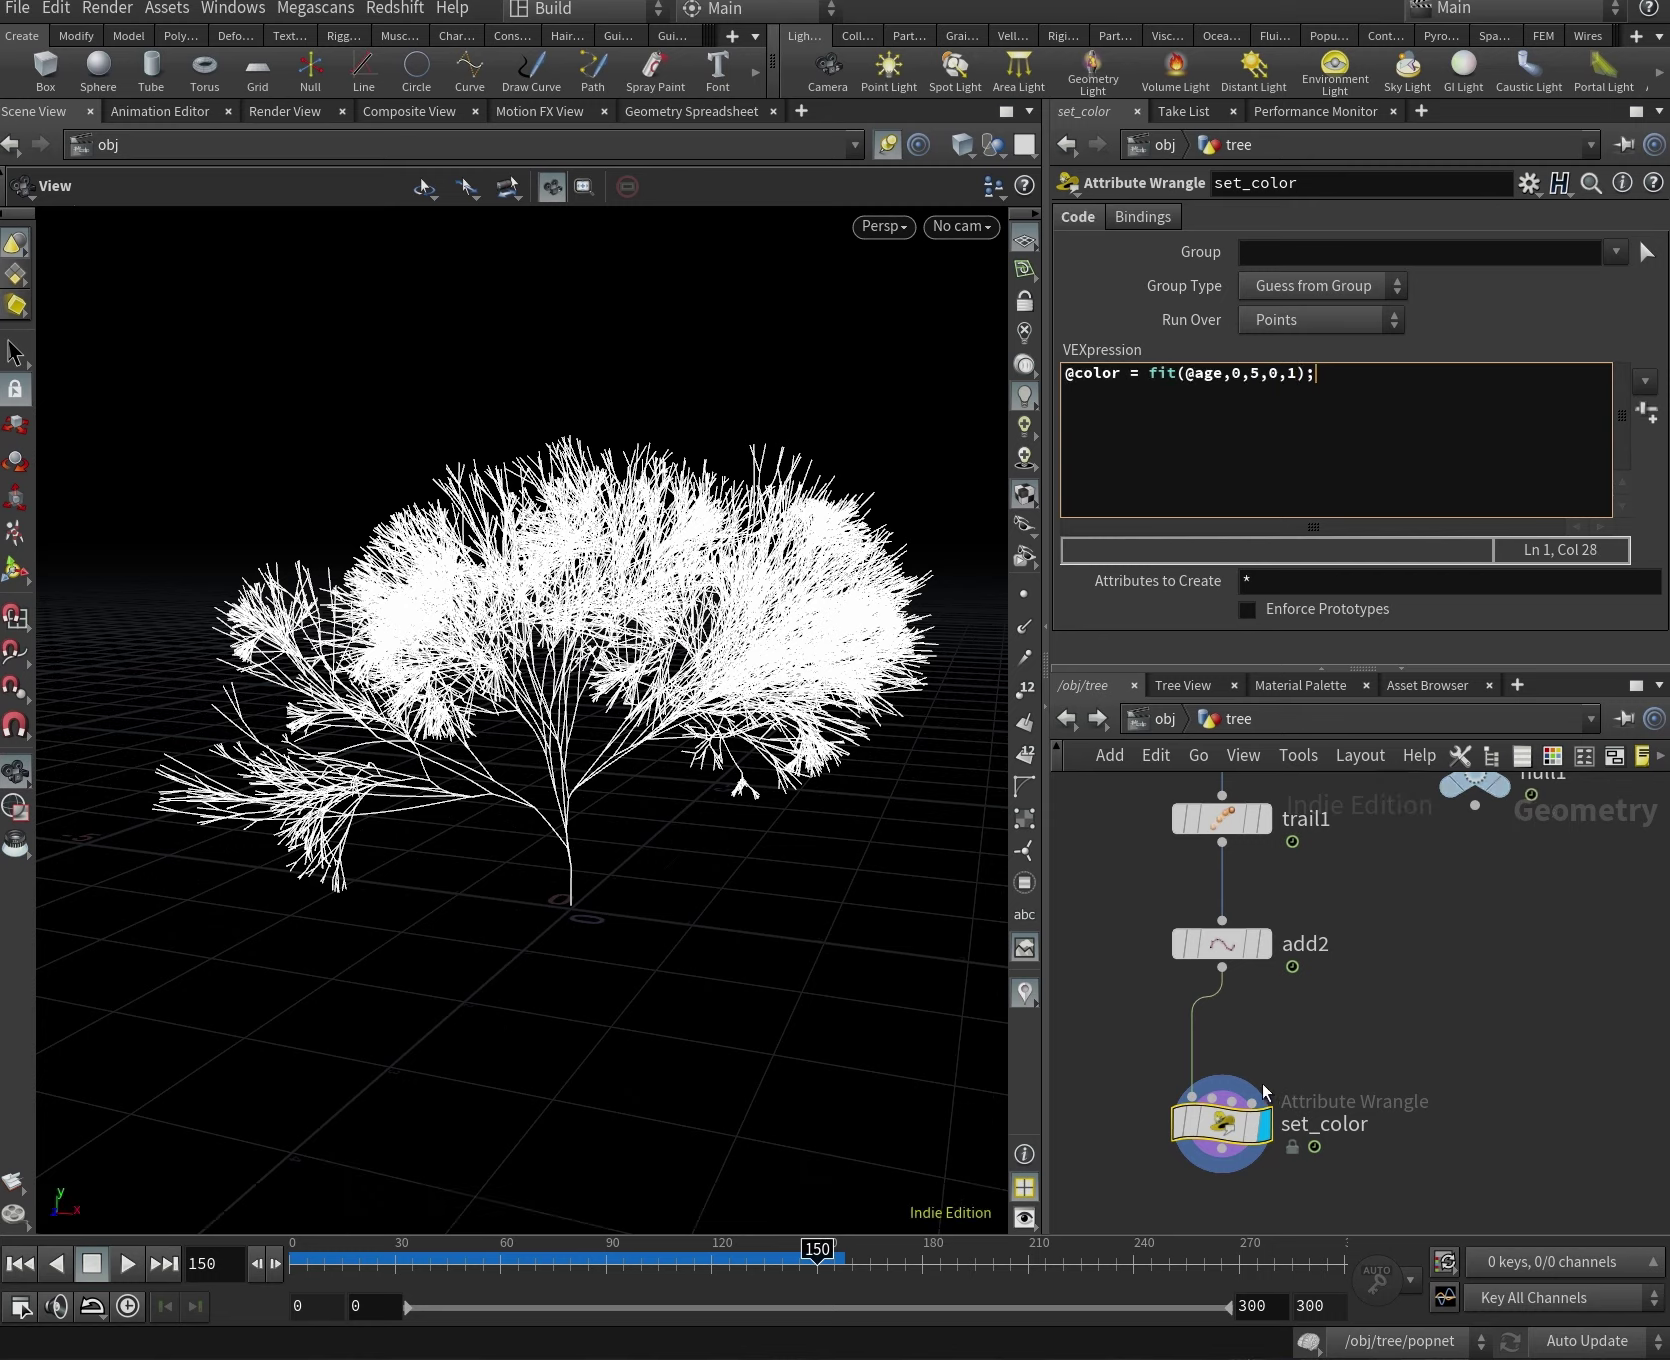
Add a Color node, color1, below set_color.
middle_drag(1297, 1283, 1297, 1078)
key(Tab)
text(col)
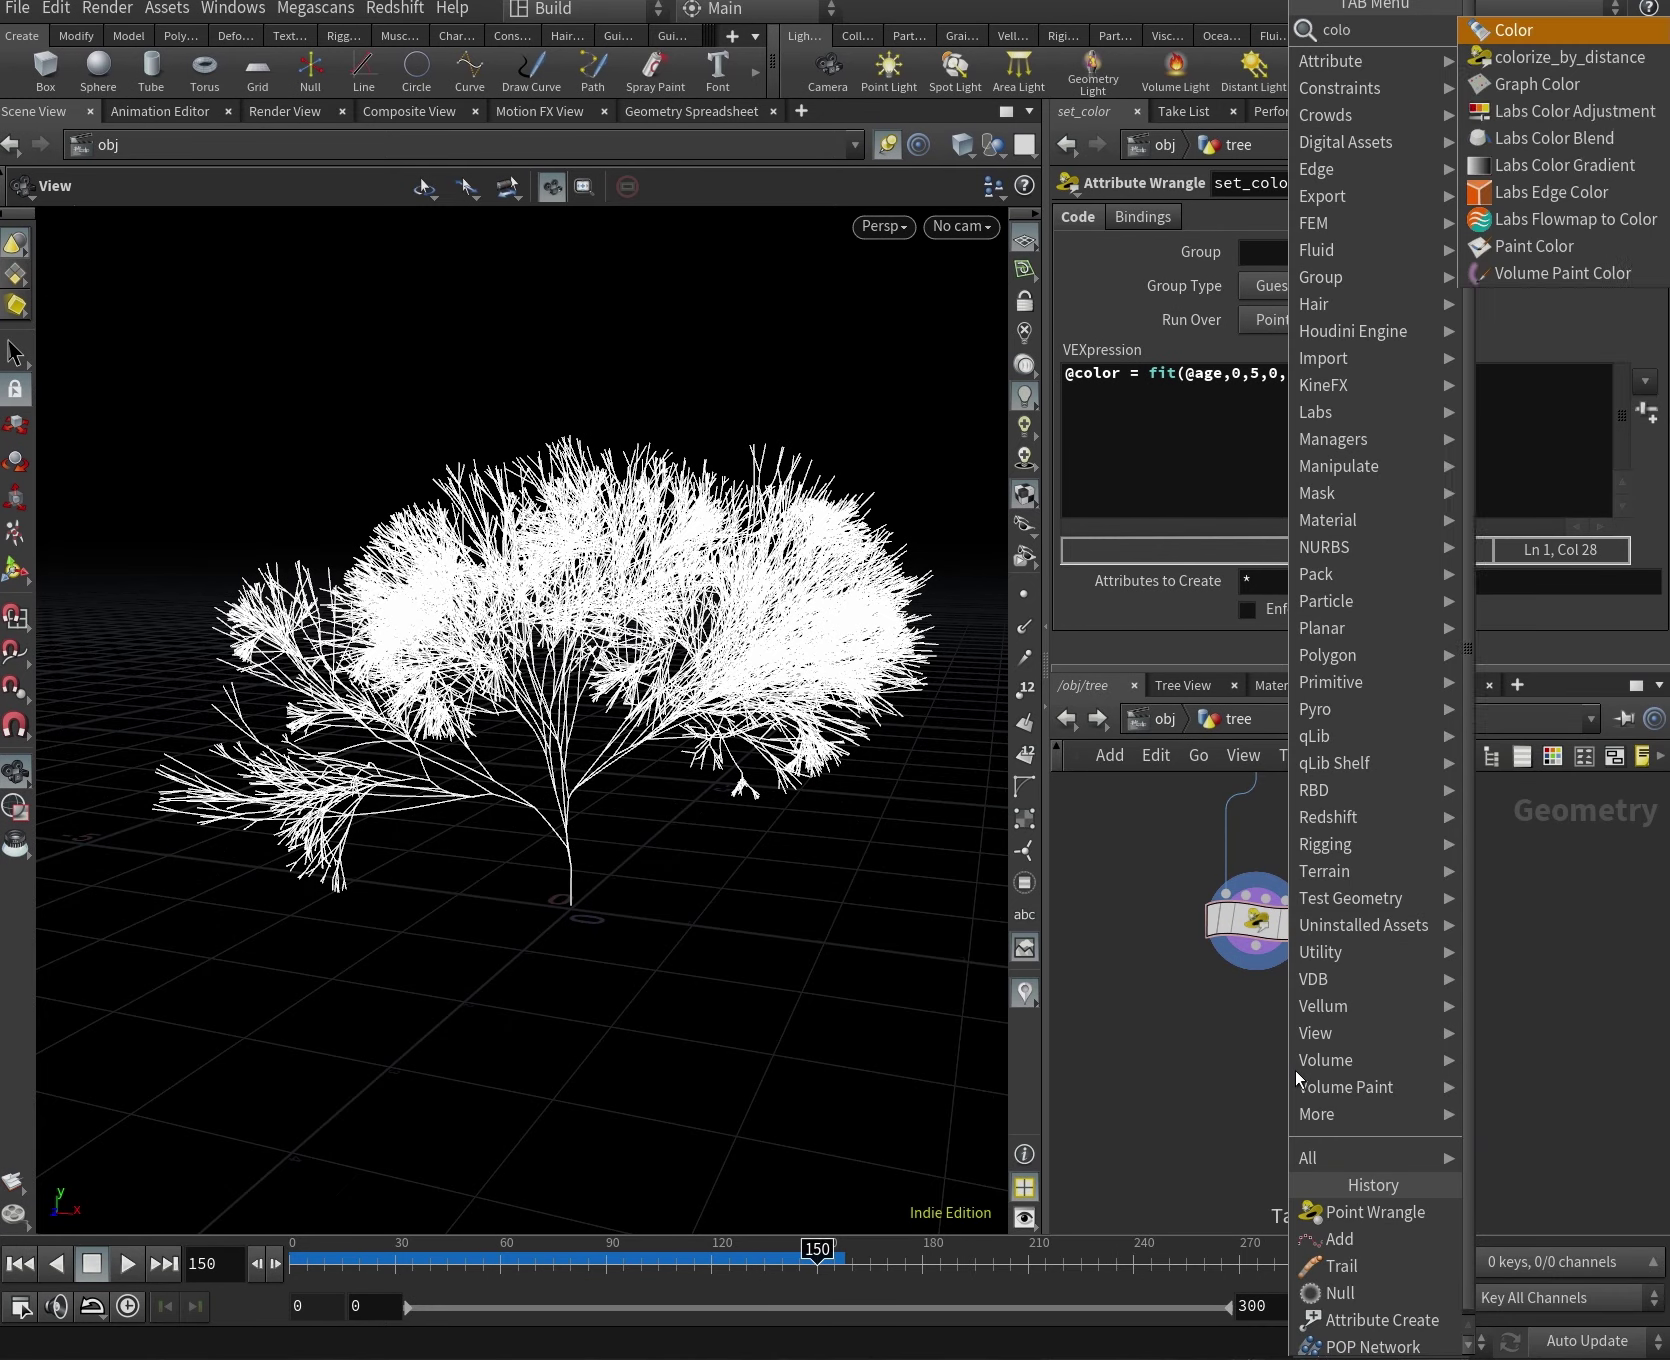
key(Return)
click(1252, 1055)
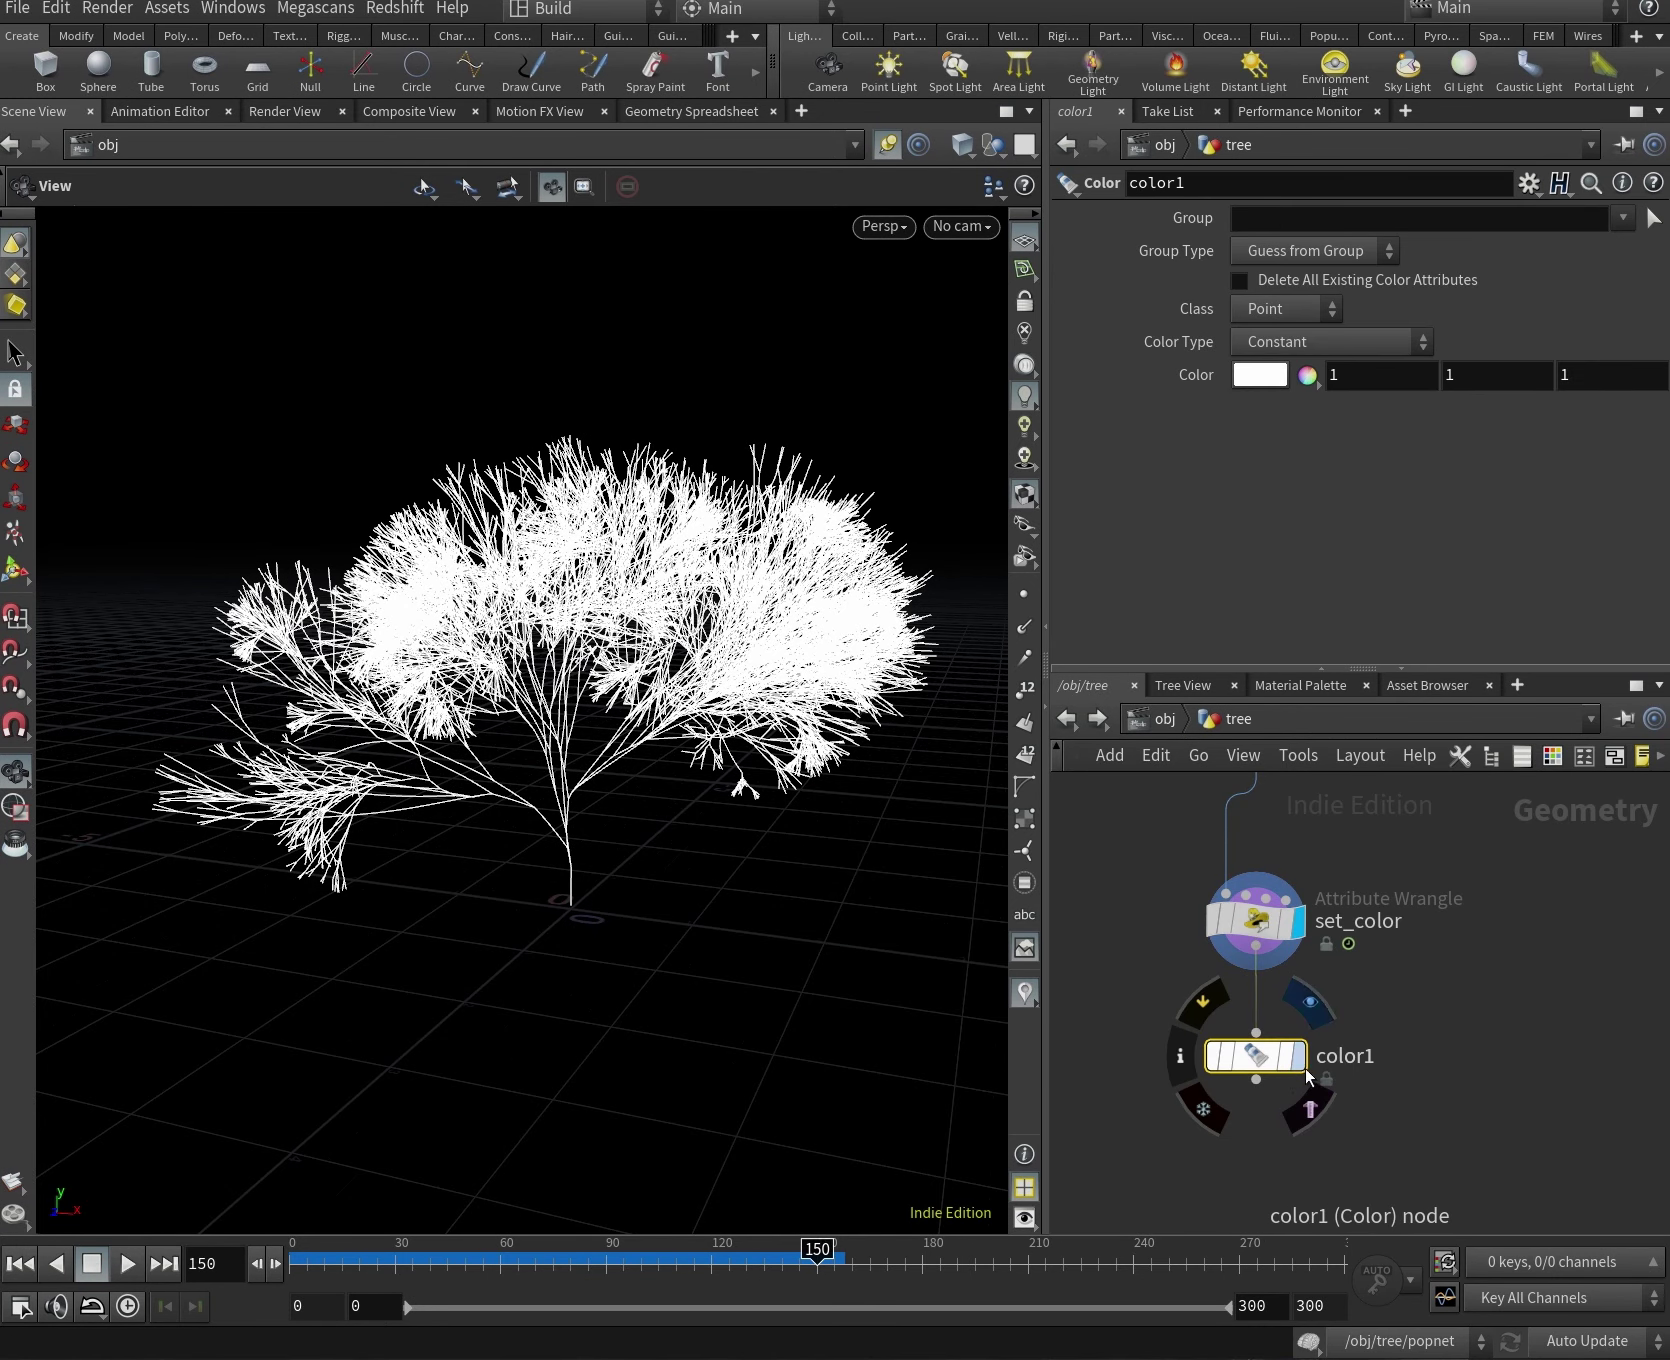
Set color1's Color Type to Ramp from Attribute using the color attribute.
click(1314, 341)
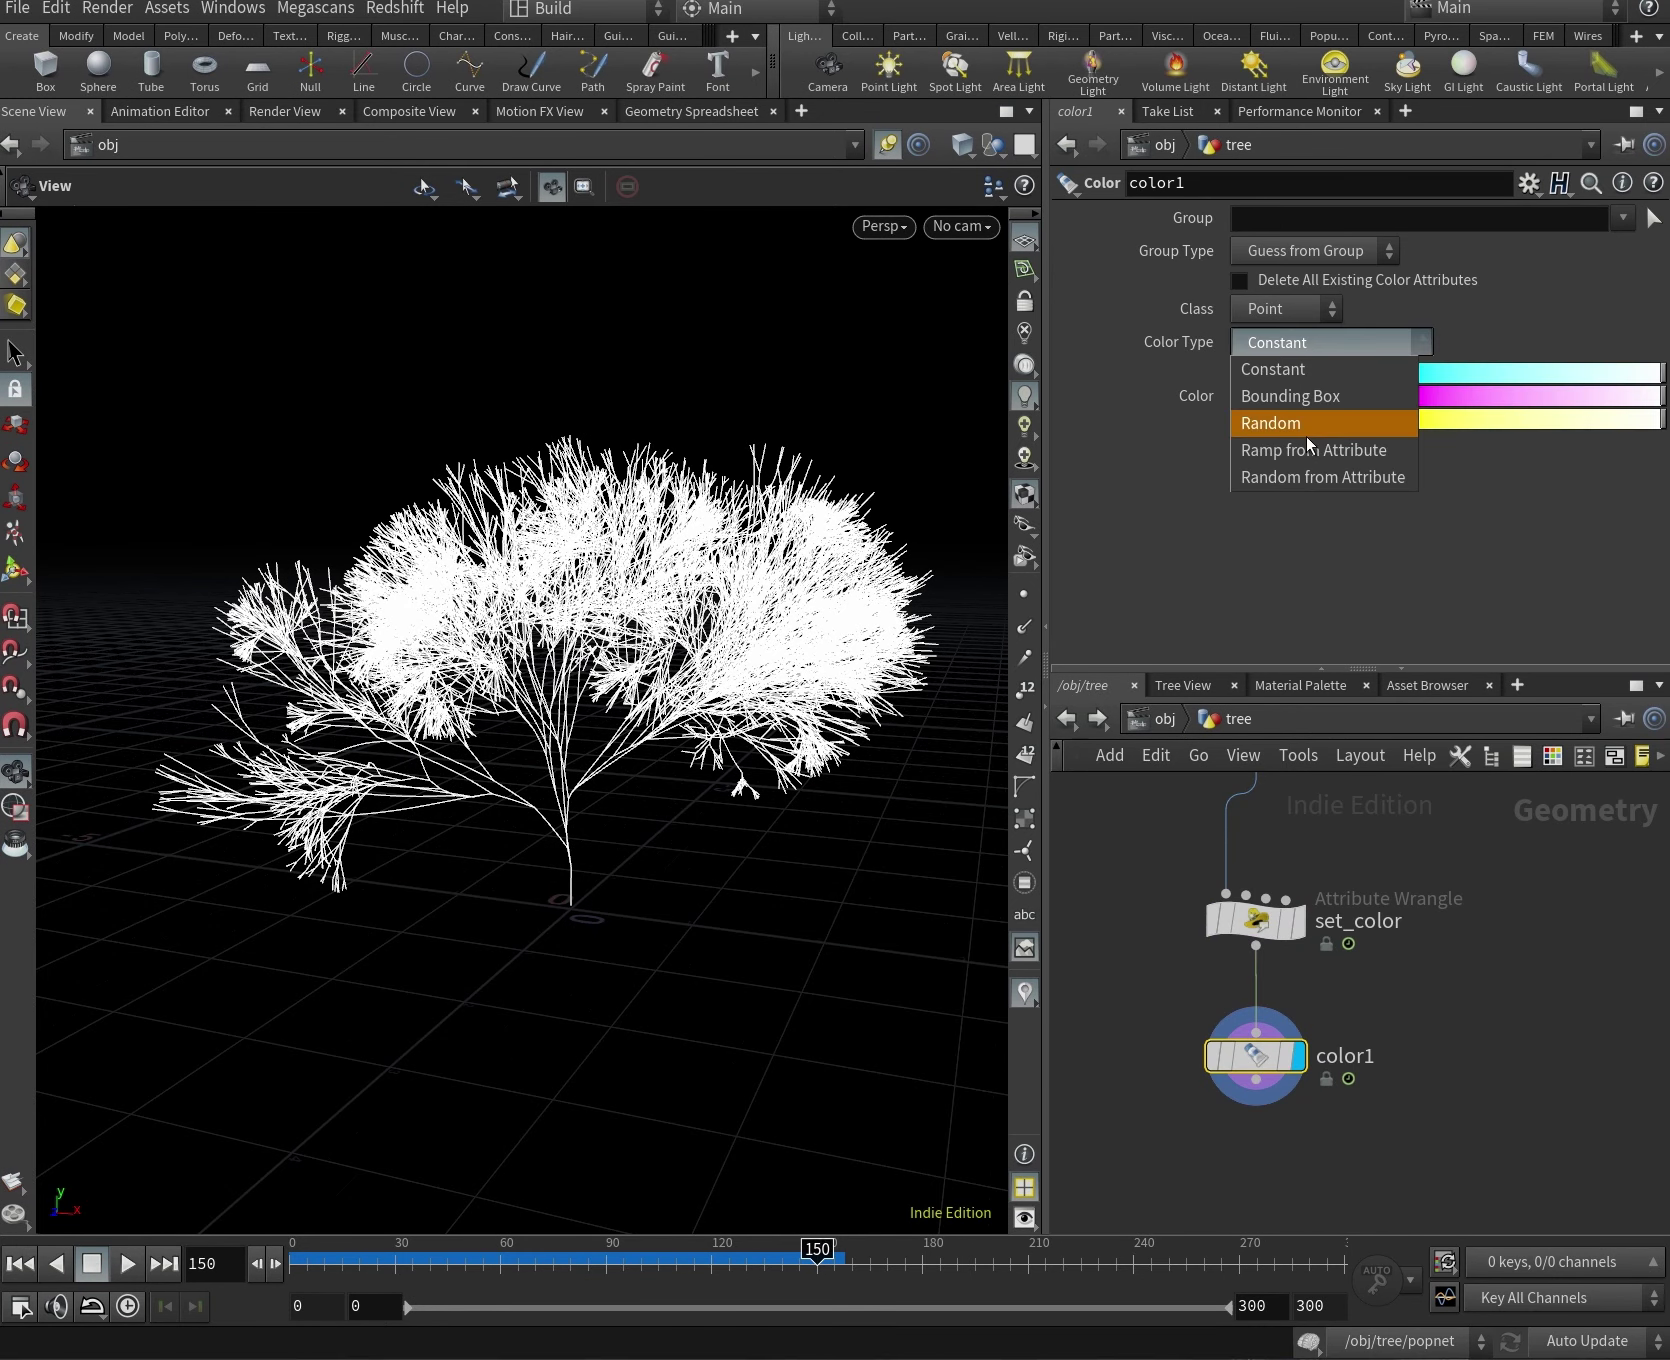
click(1308, 450)
click(1329, 378)
text(col)
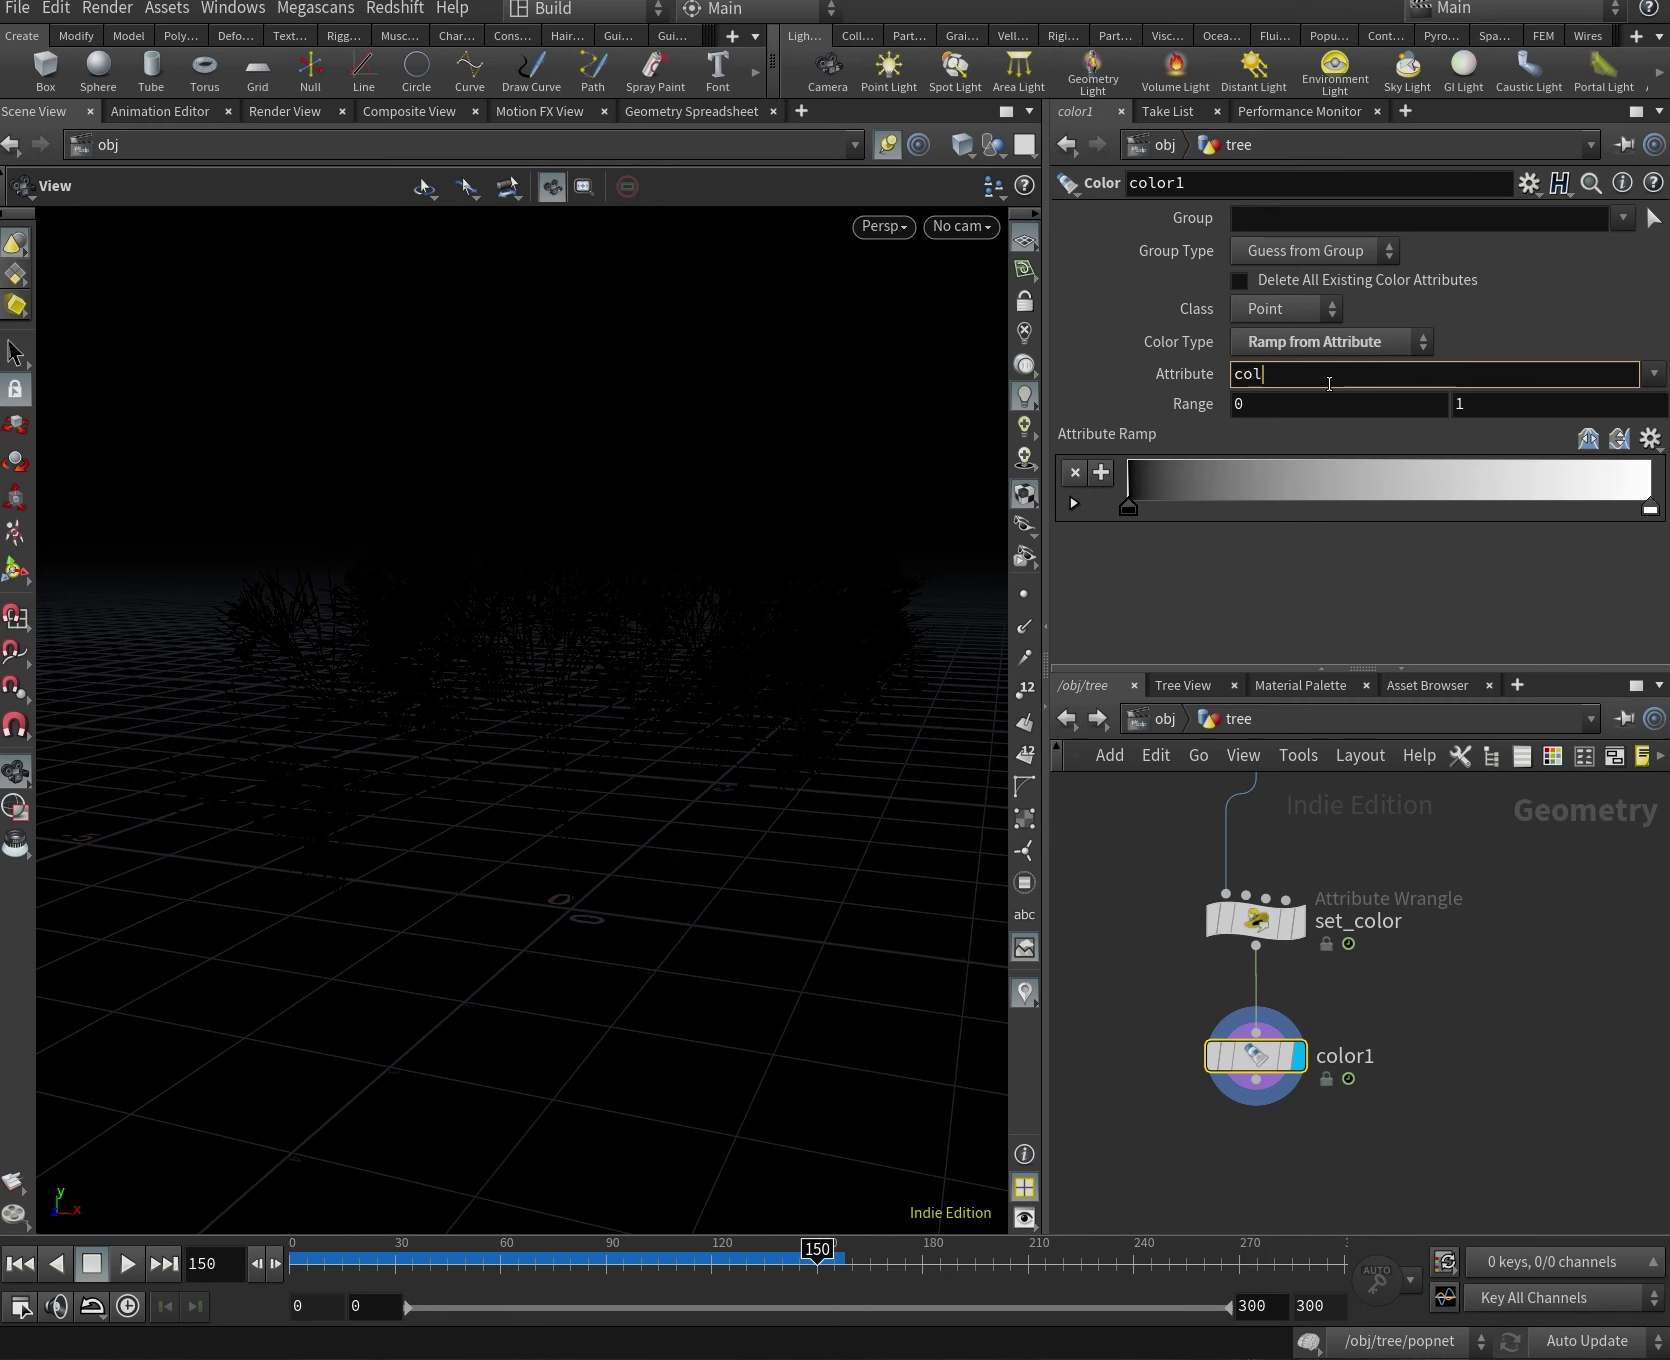
text(or)
key(Return)
drag(860, 700, 708, 720)
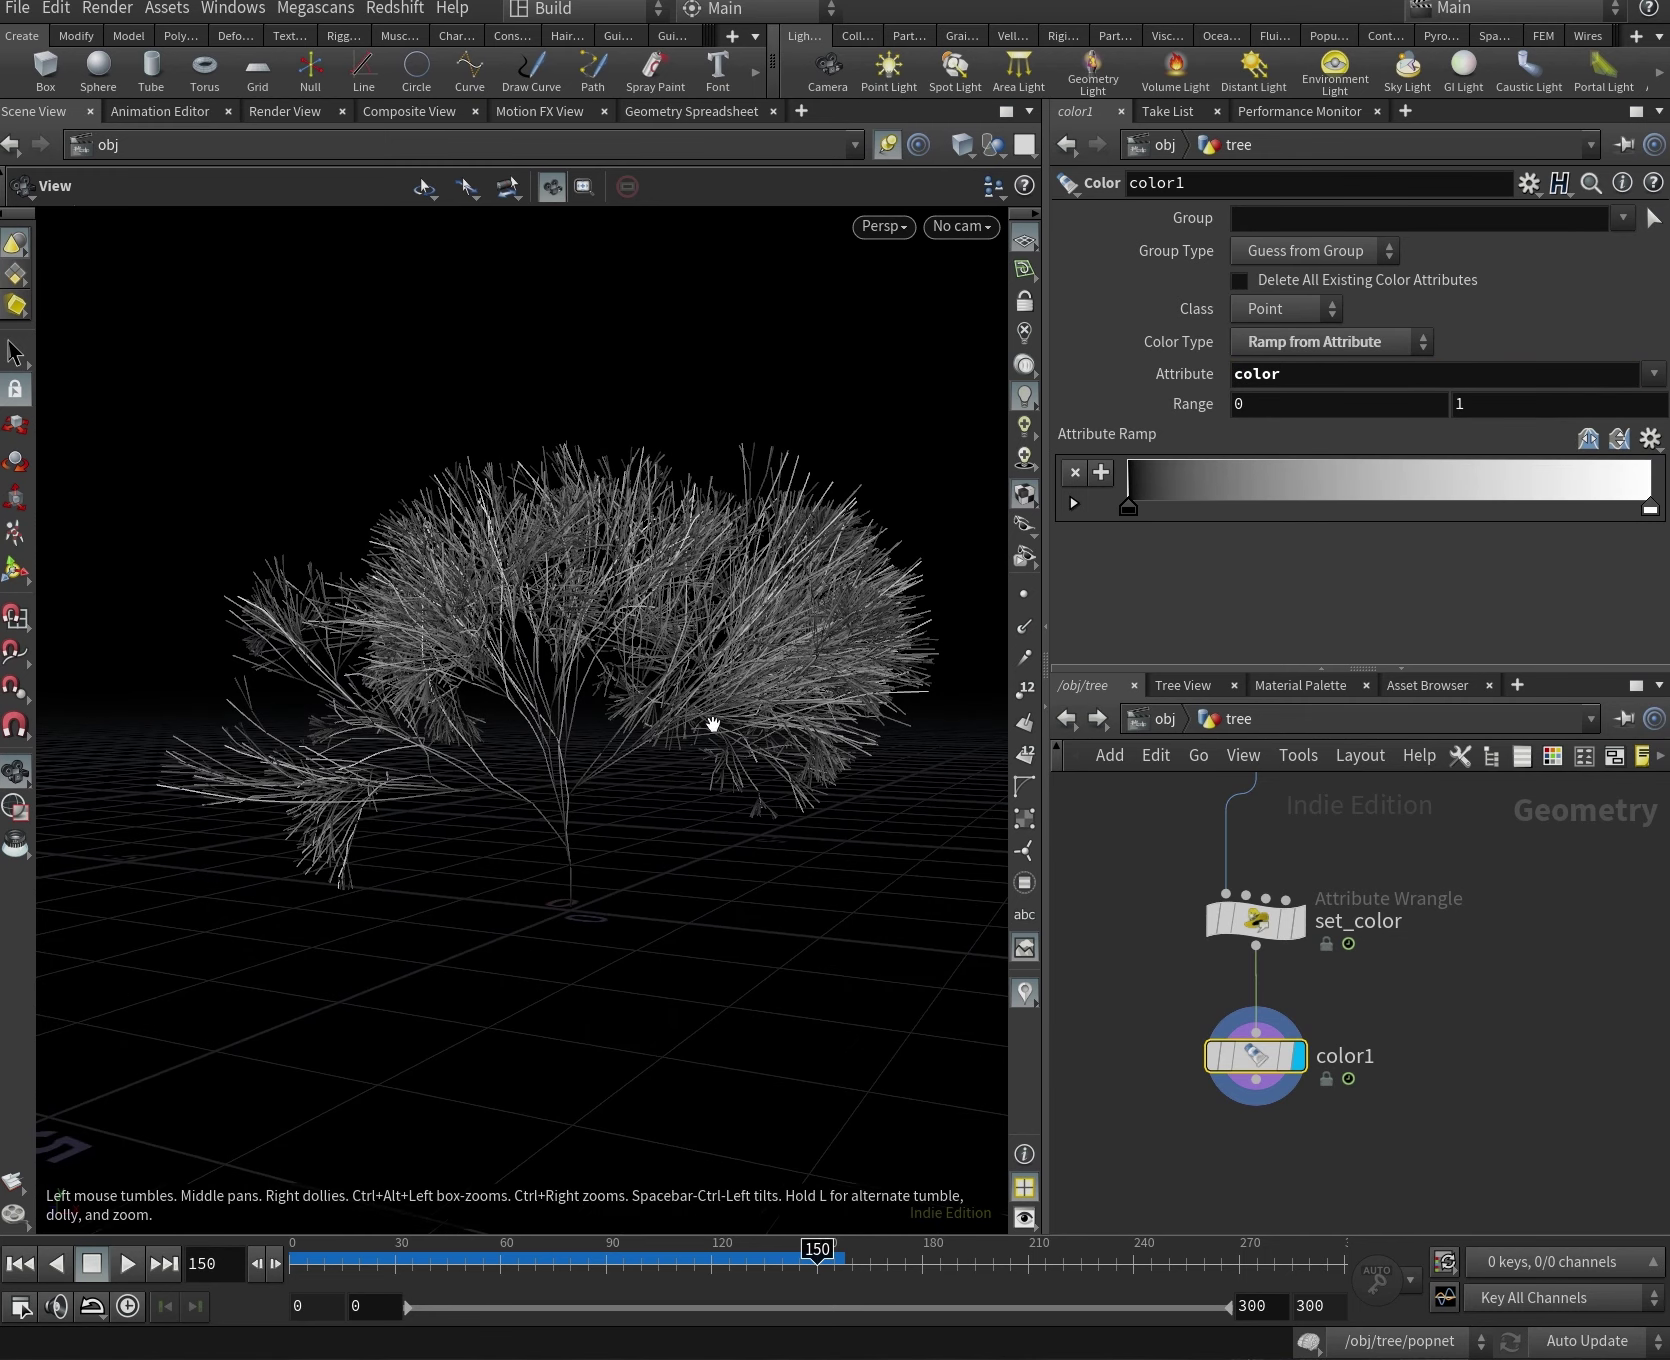
Apply the heat ramp preset and review the red-tinted tree's early growth.
click(1650, 440)
click(1645, 488)
drag(690, 640, 575, 610)
drag(817, 1263, 783, 1297)
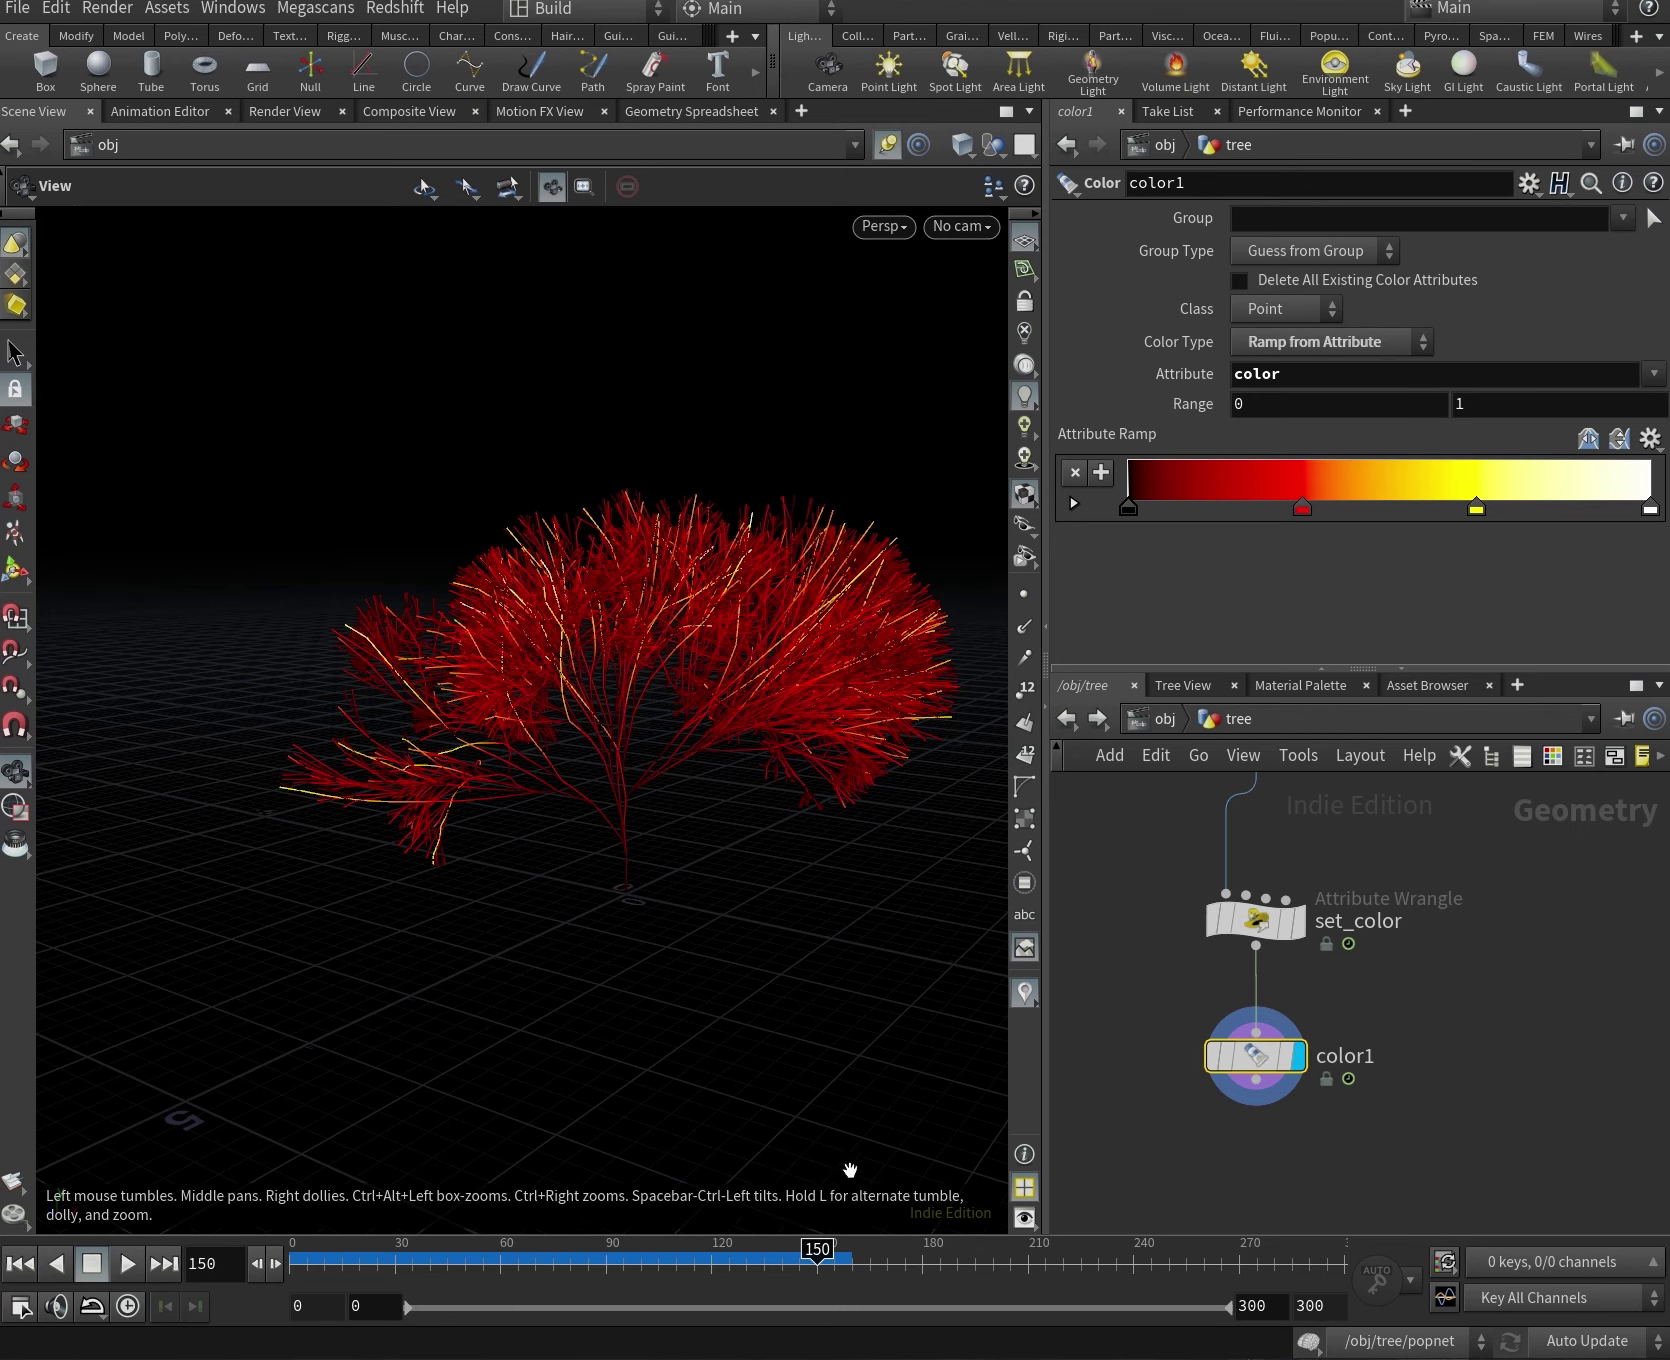
scroll(1355, 1052, down, 3)
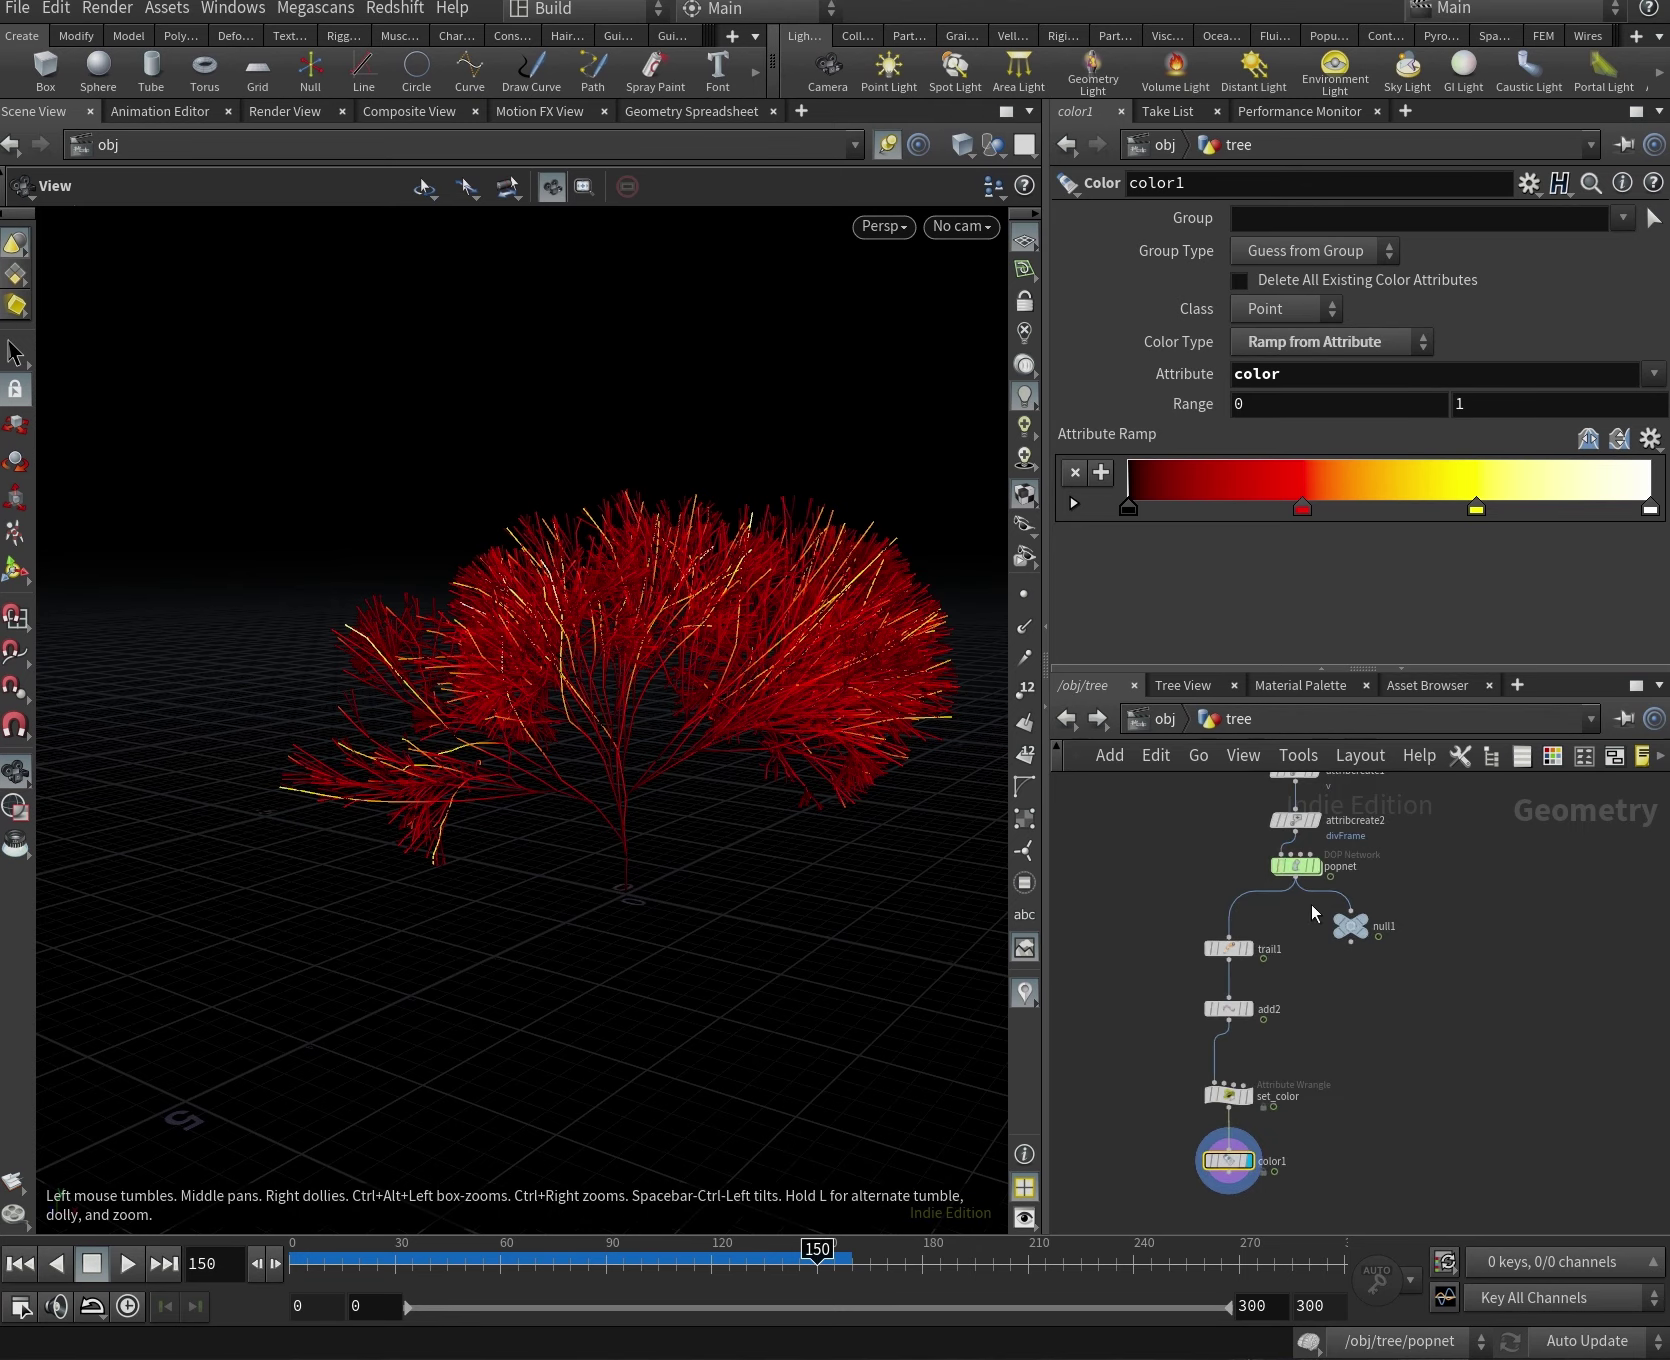
double_click(1440, 940)
scroll(1440, 940, up, 2)
middle_drag(1360, 969, 1295, 1035)
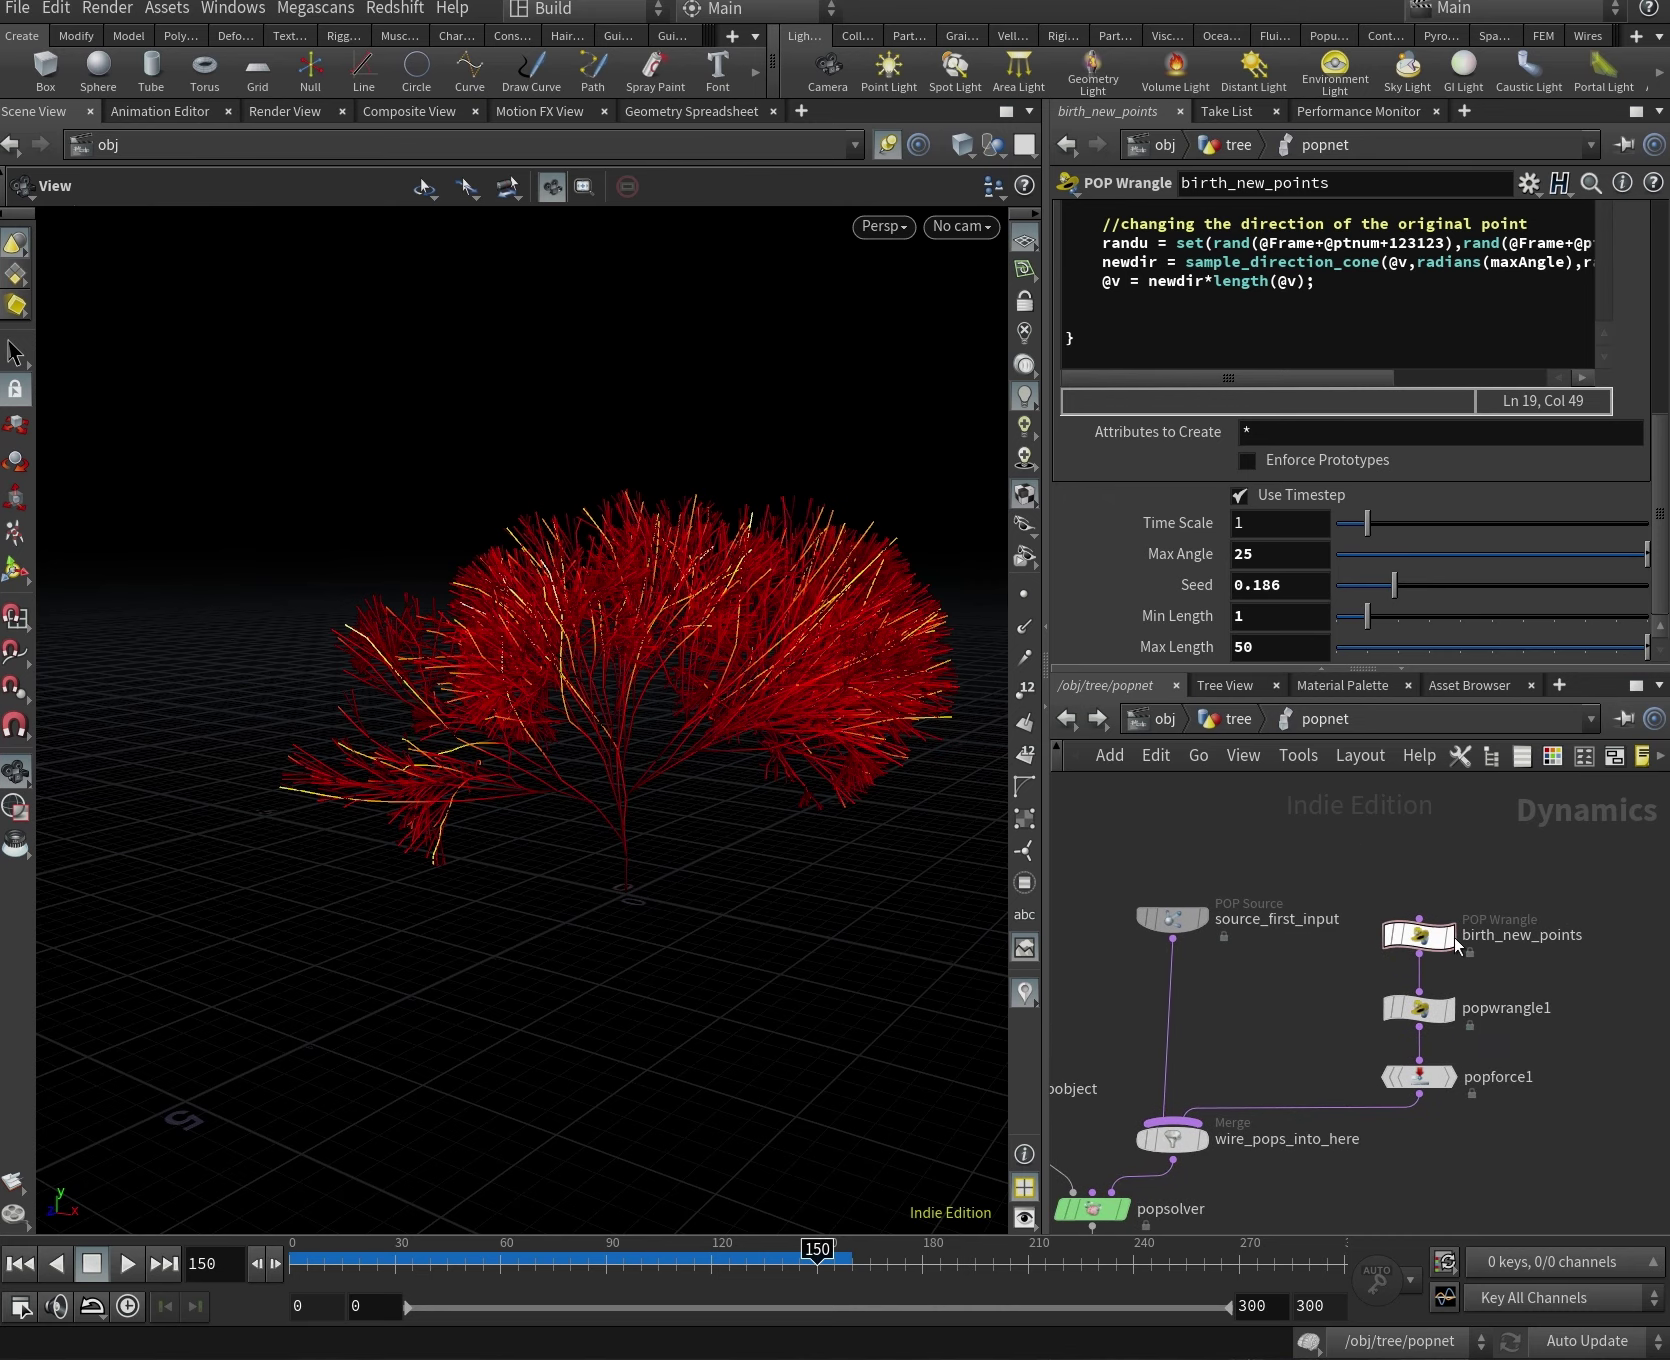
click(1419, 935)
drag(1189, 366, 1204, 556)
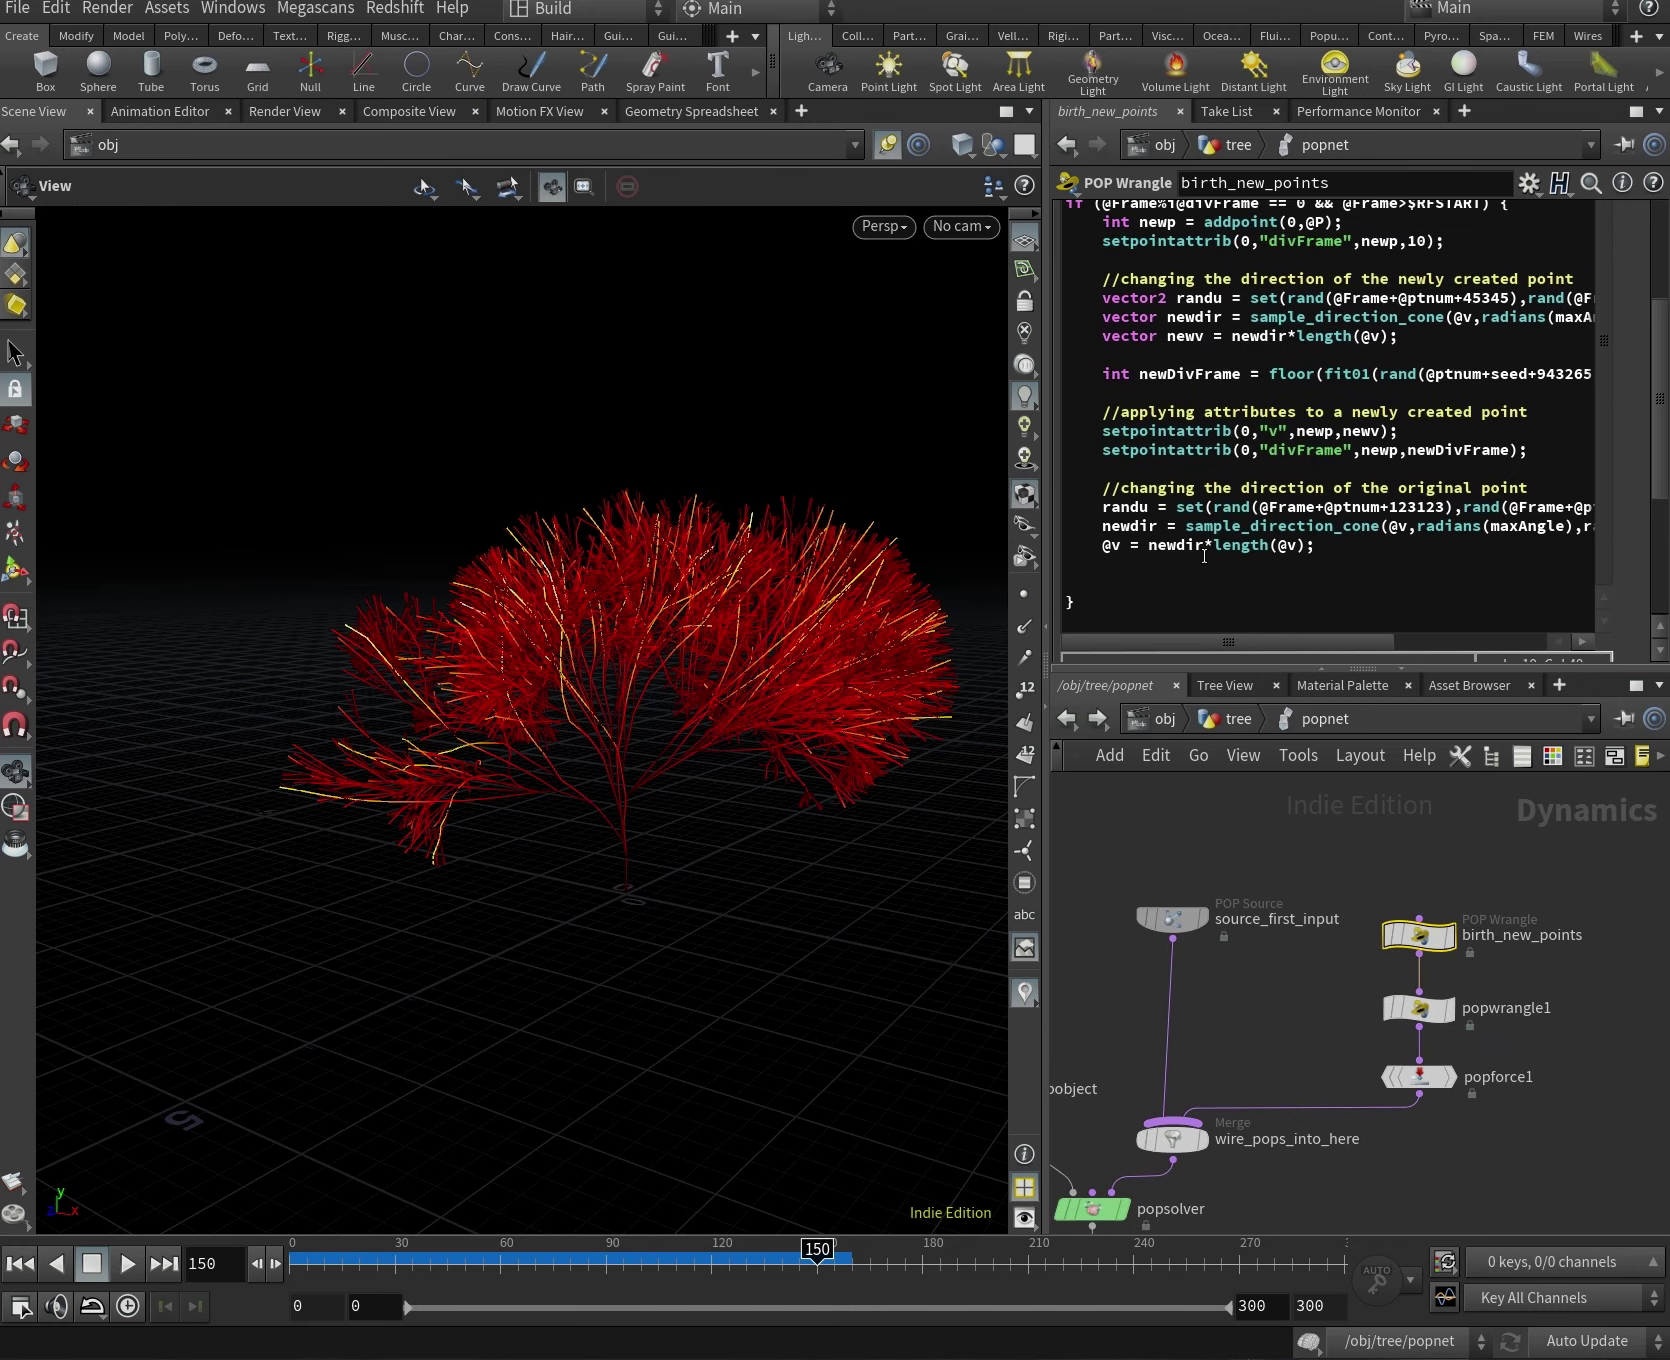
drag(887, 632, 604, 683)
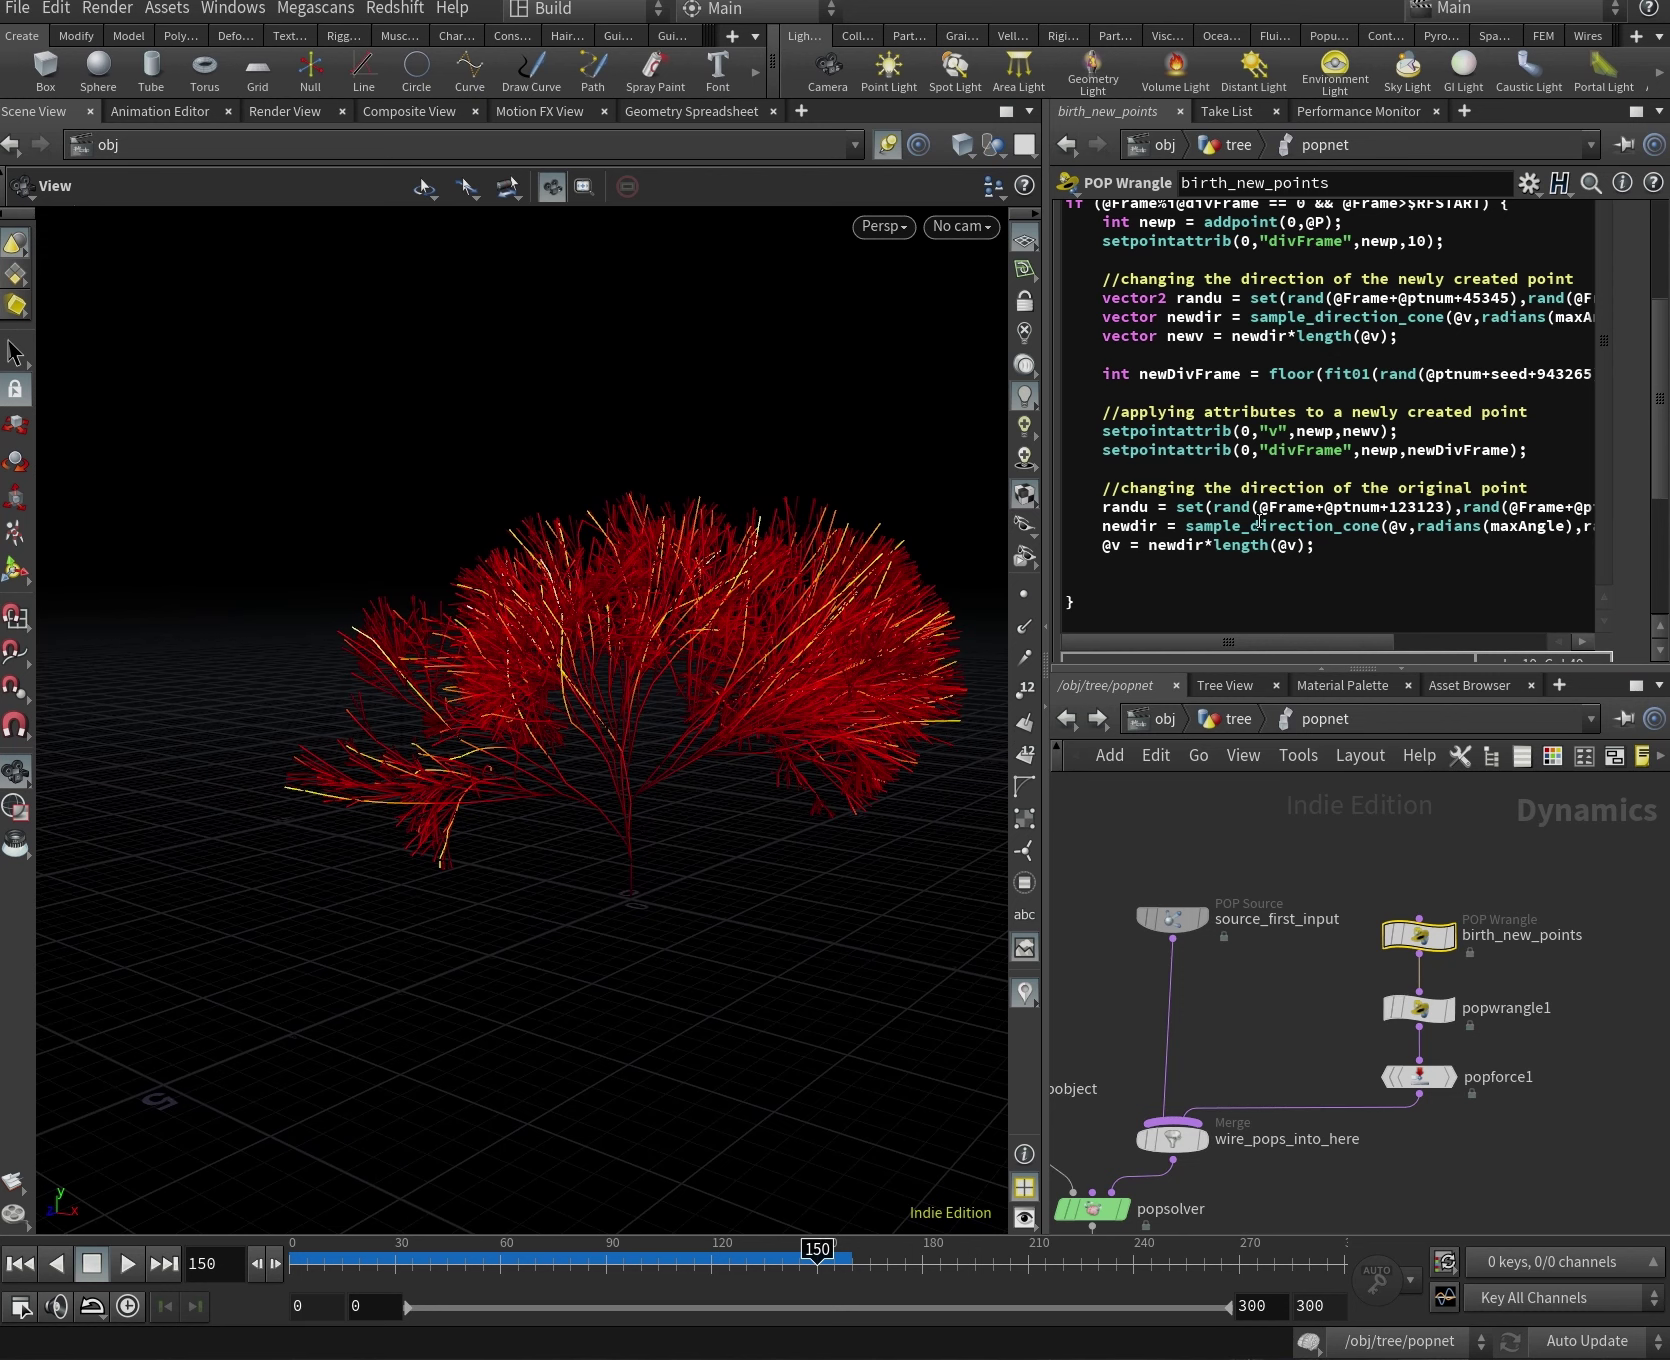
click(1576, 467)
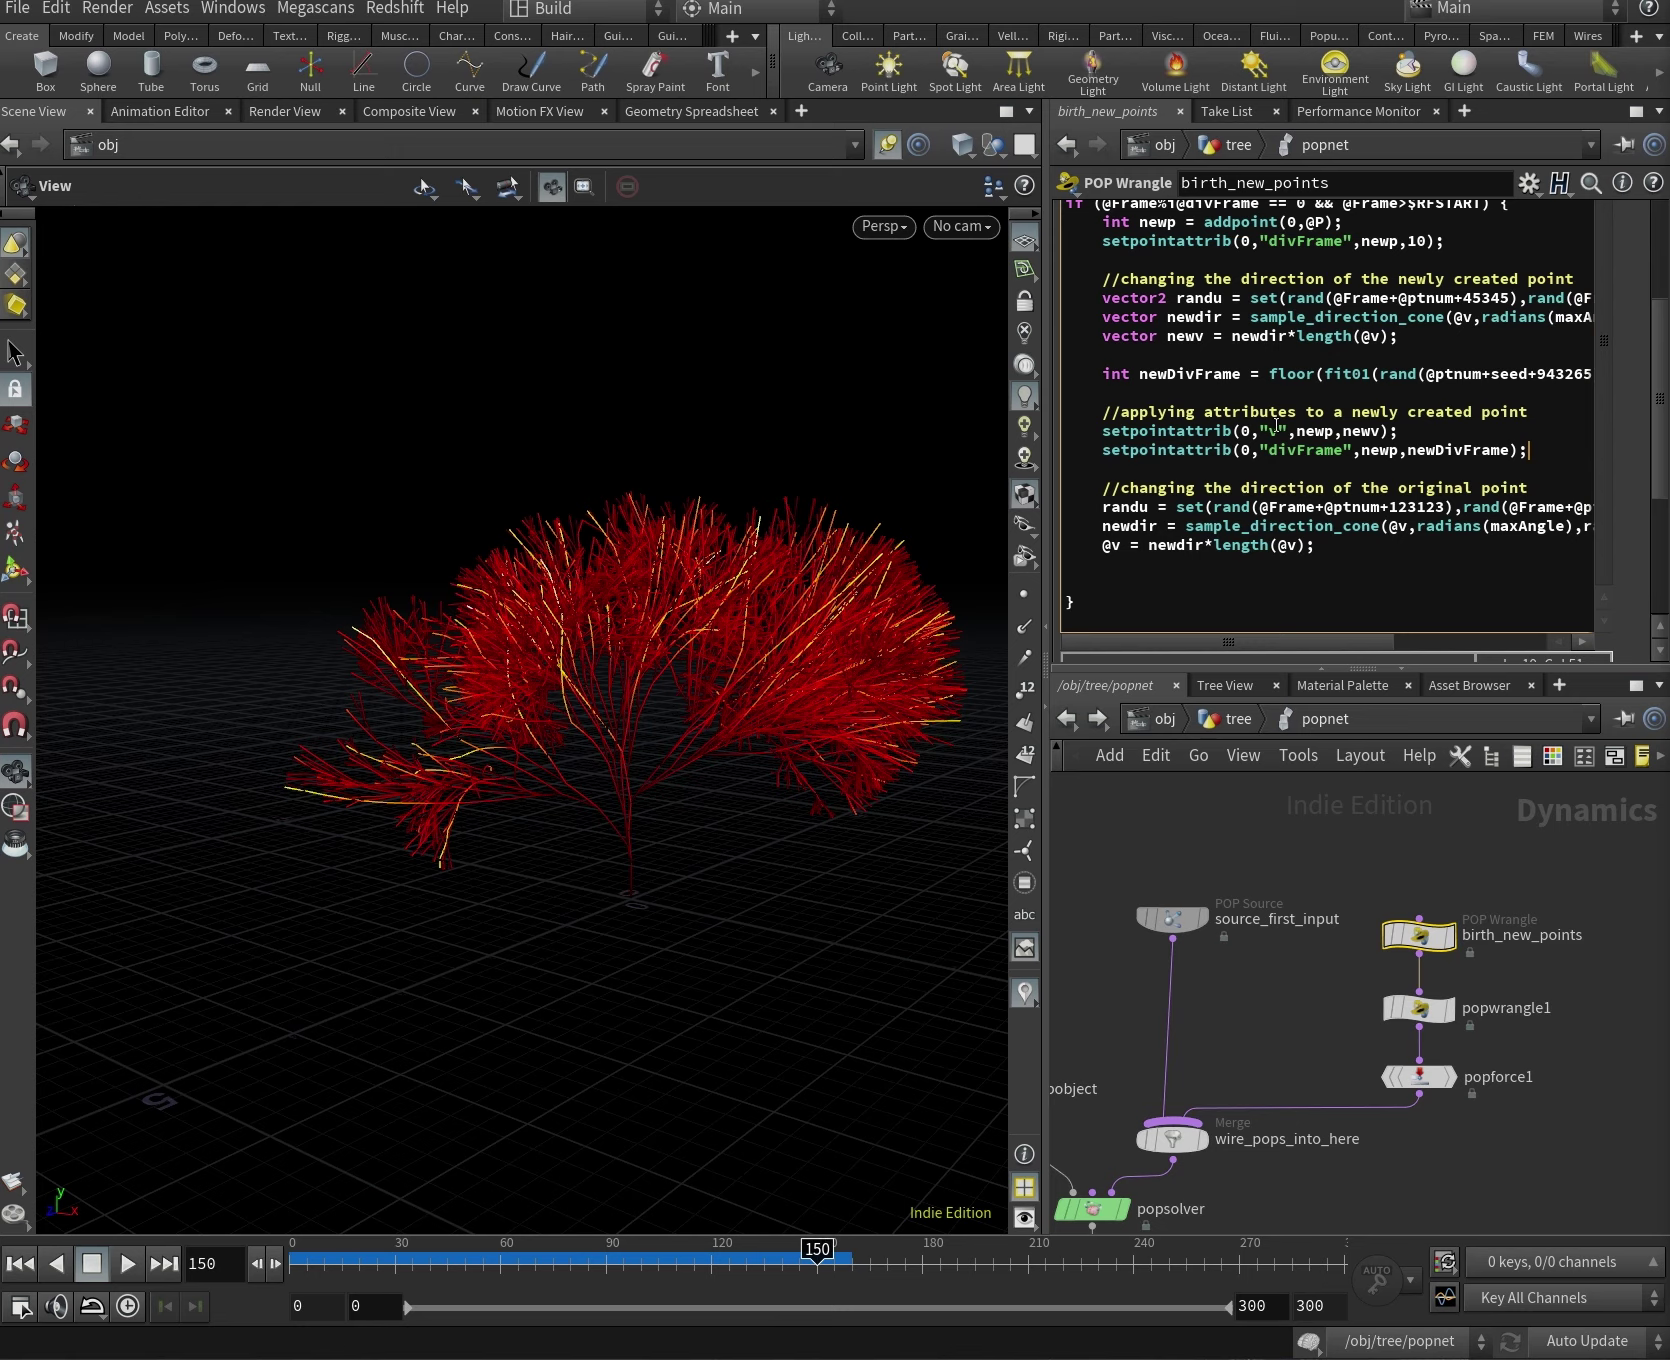
key(Return)
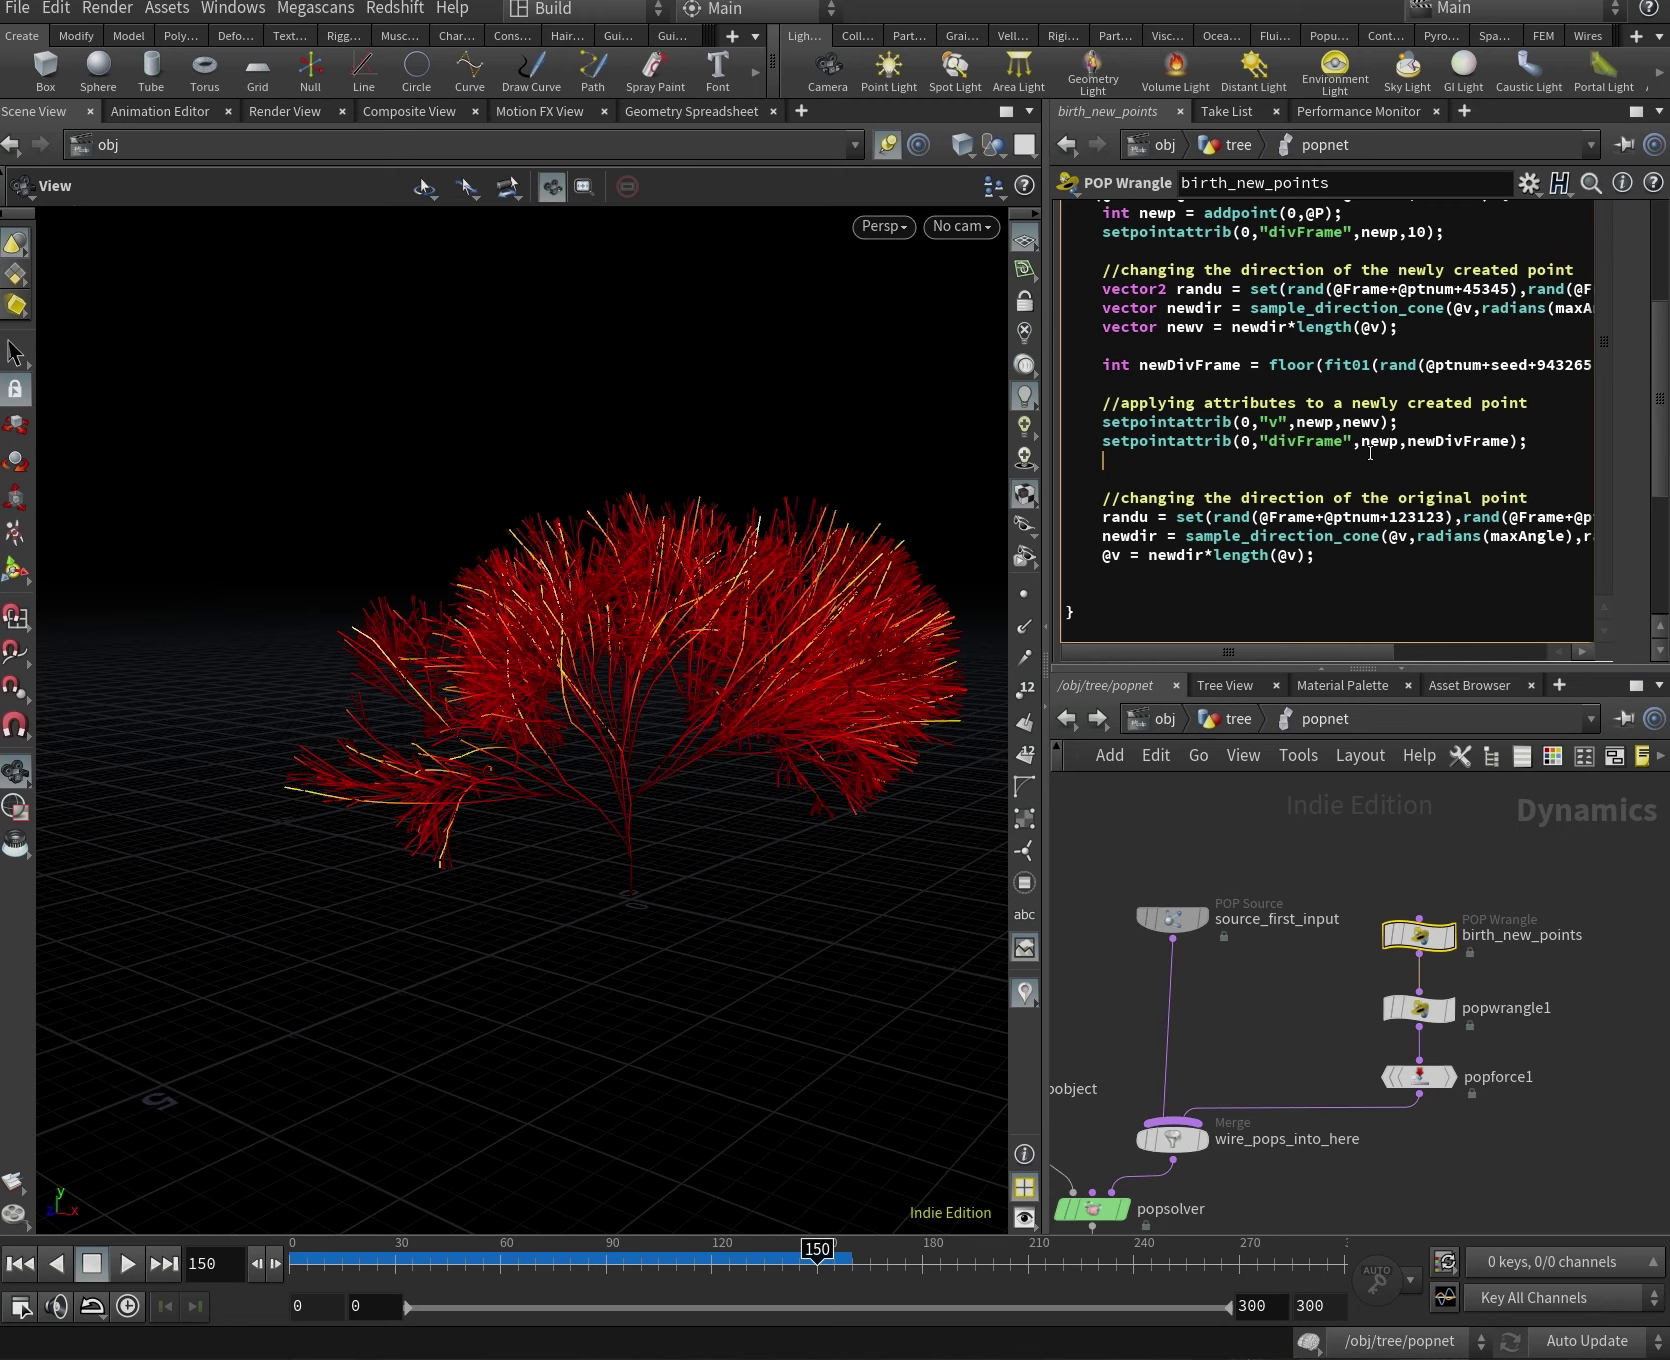
text(setpoint)
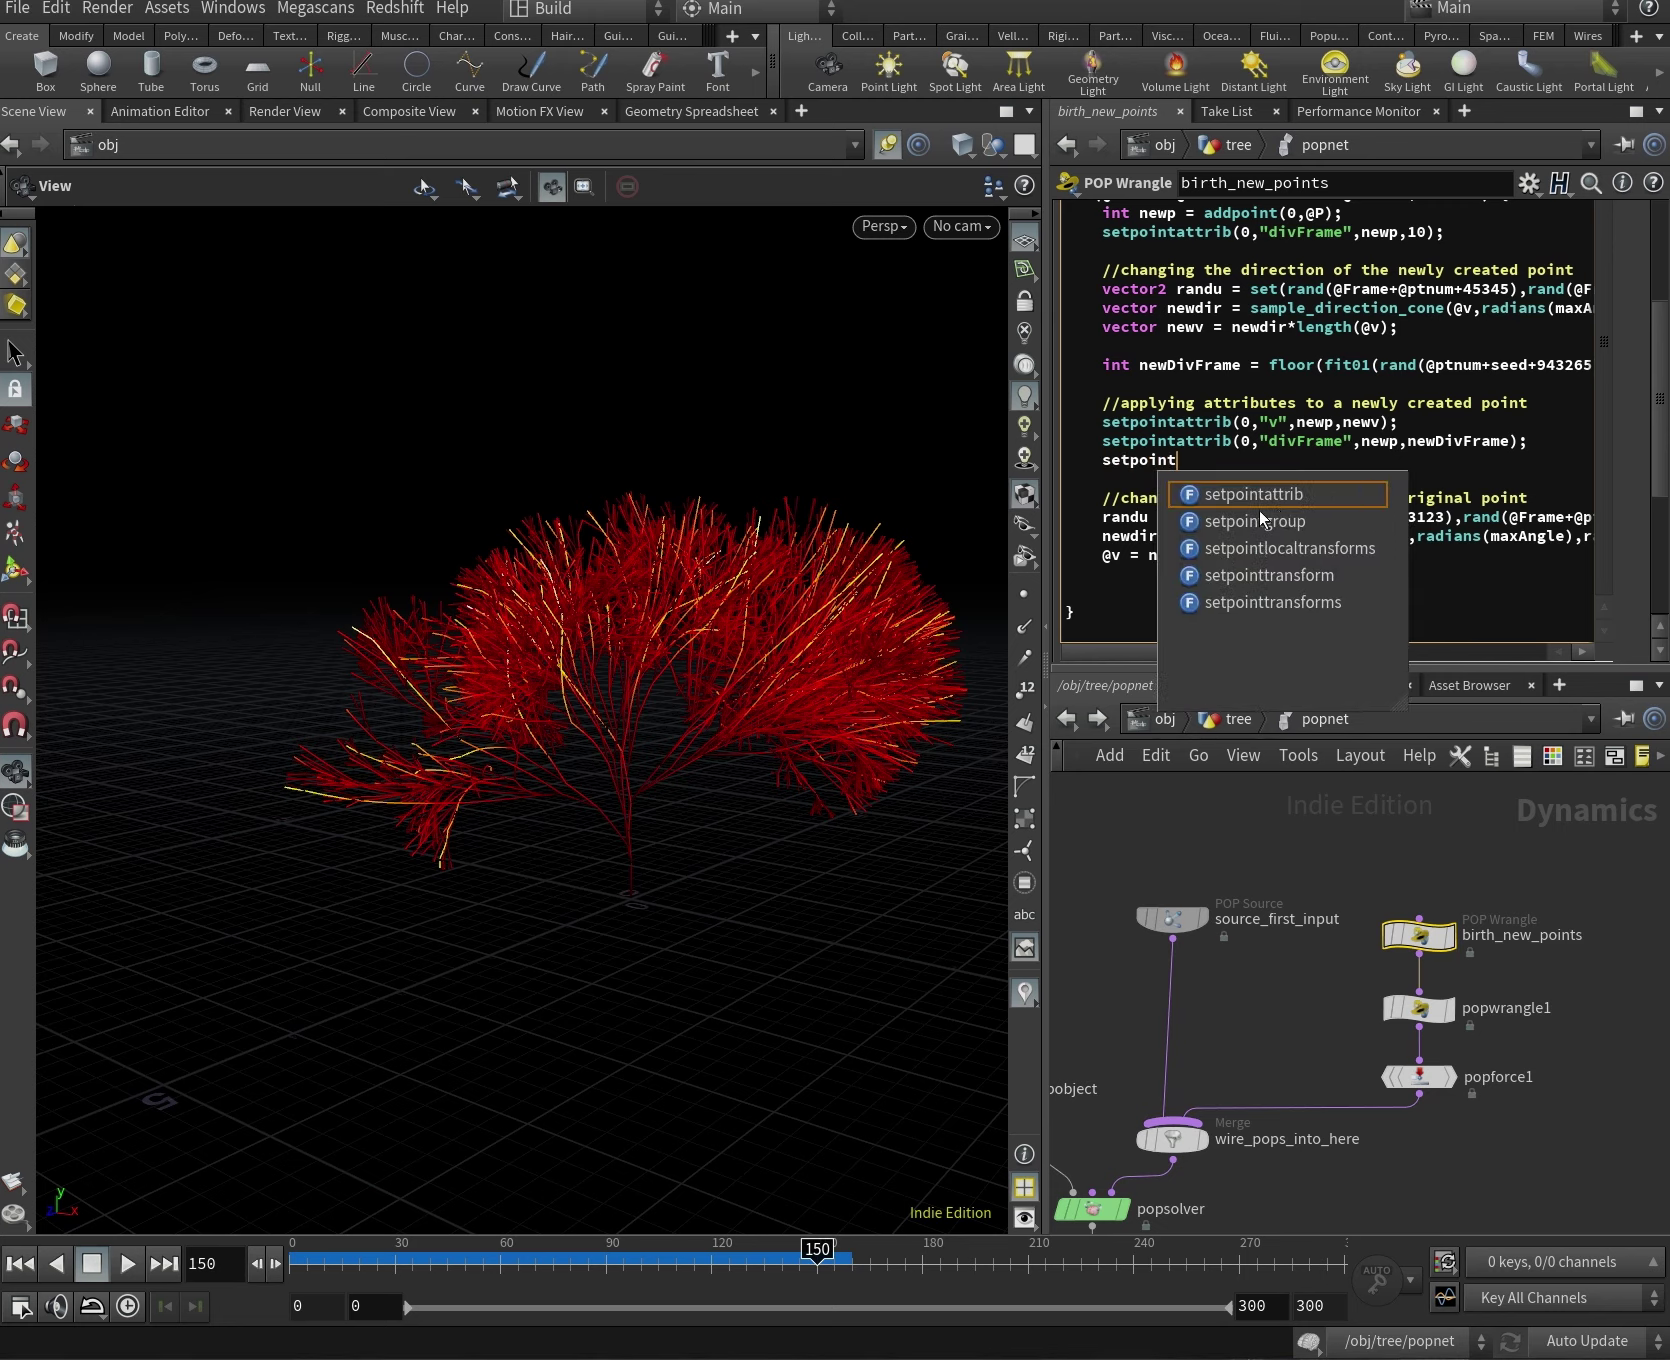
key(Return)
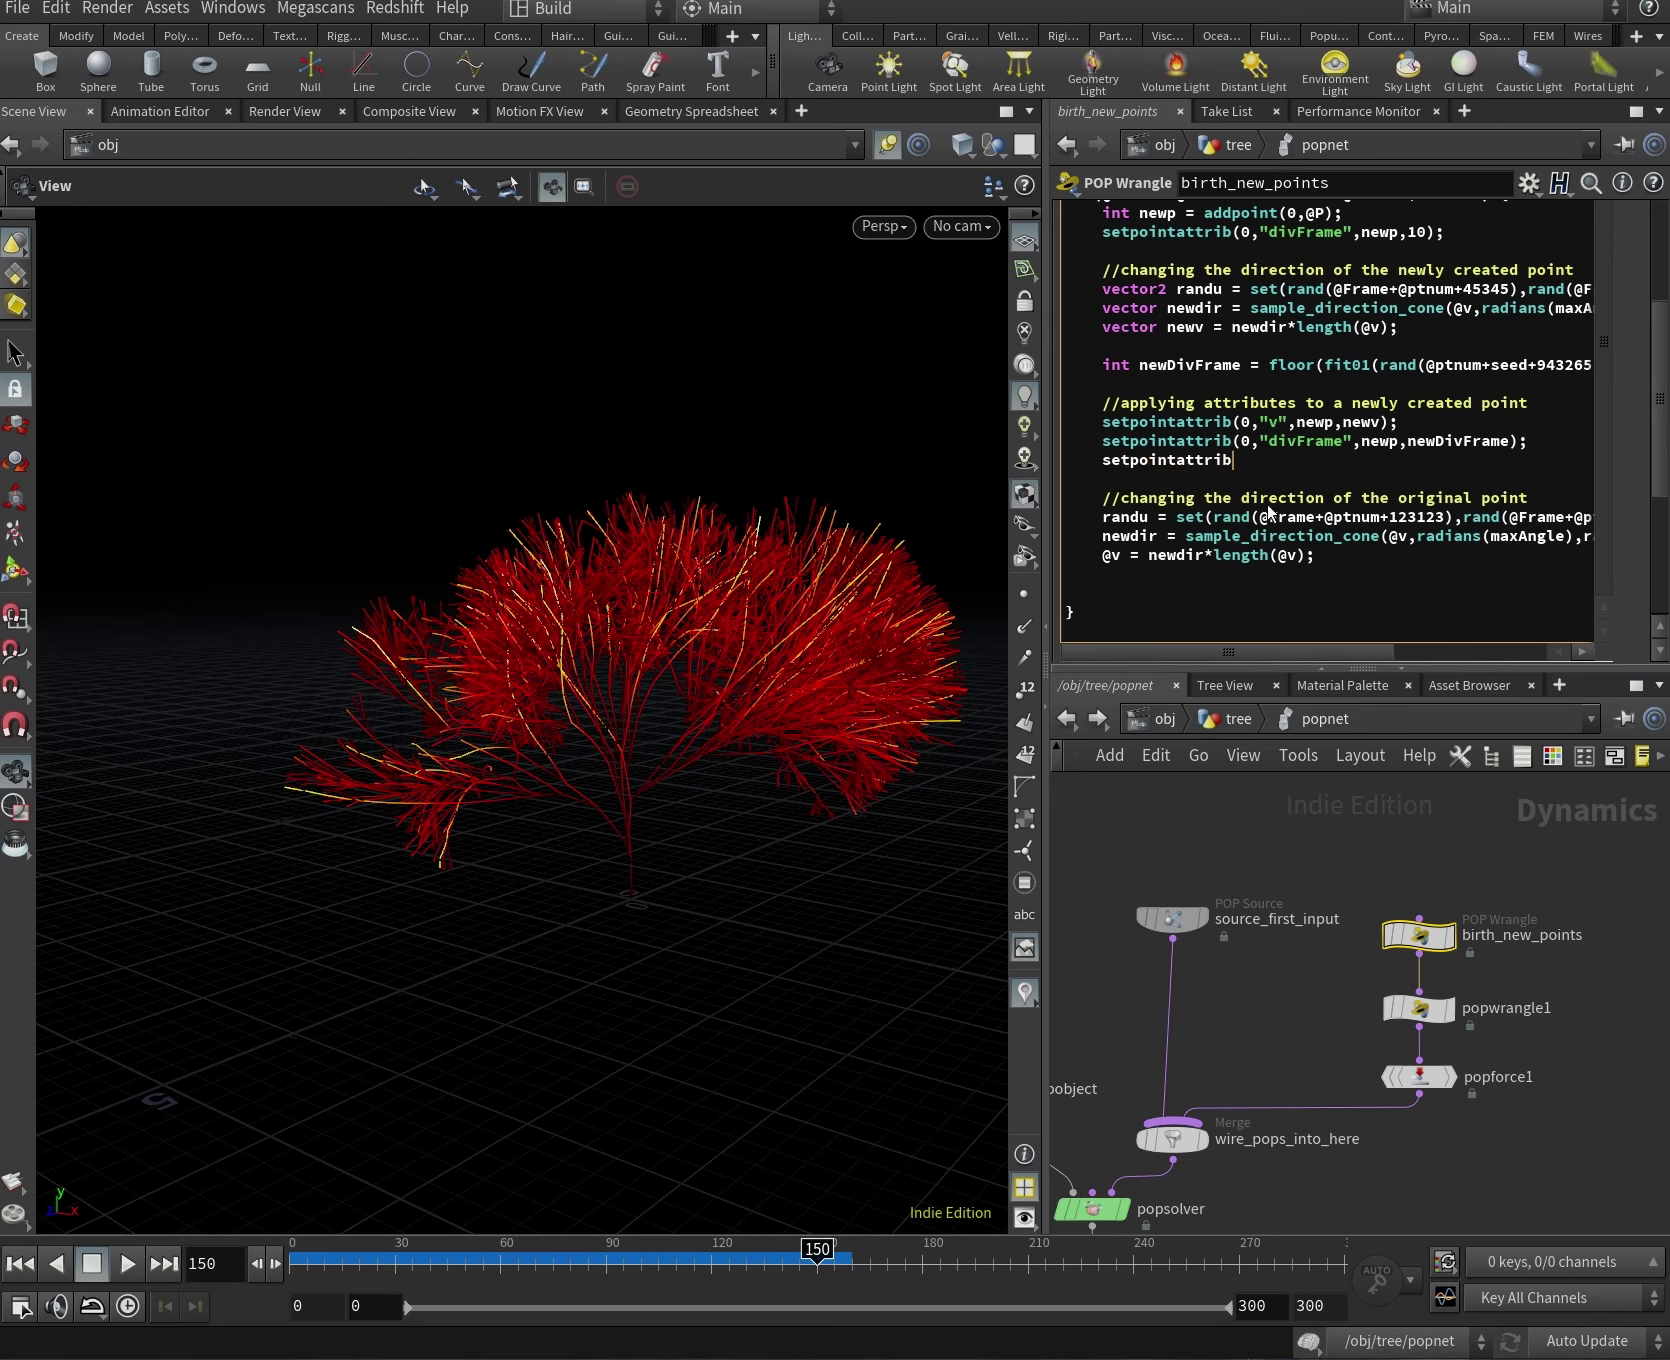
text((0,"afg)
key(Return)
key(shift+Home)
key(shift+Home)
key(BackSpace)
key(BackSpace)
click(1245, 722)
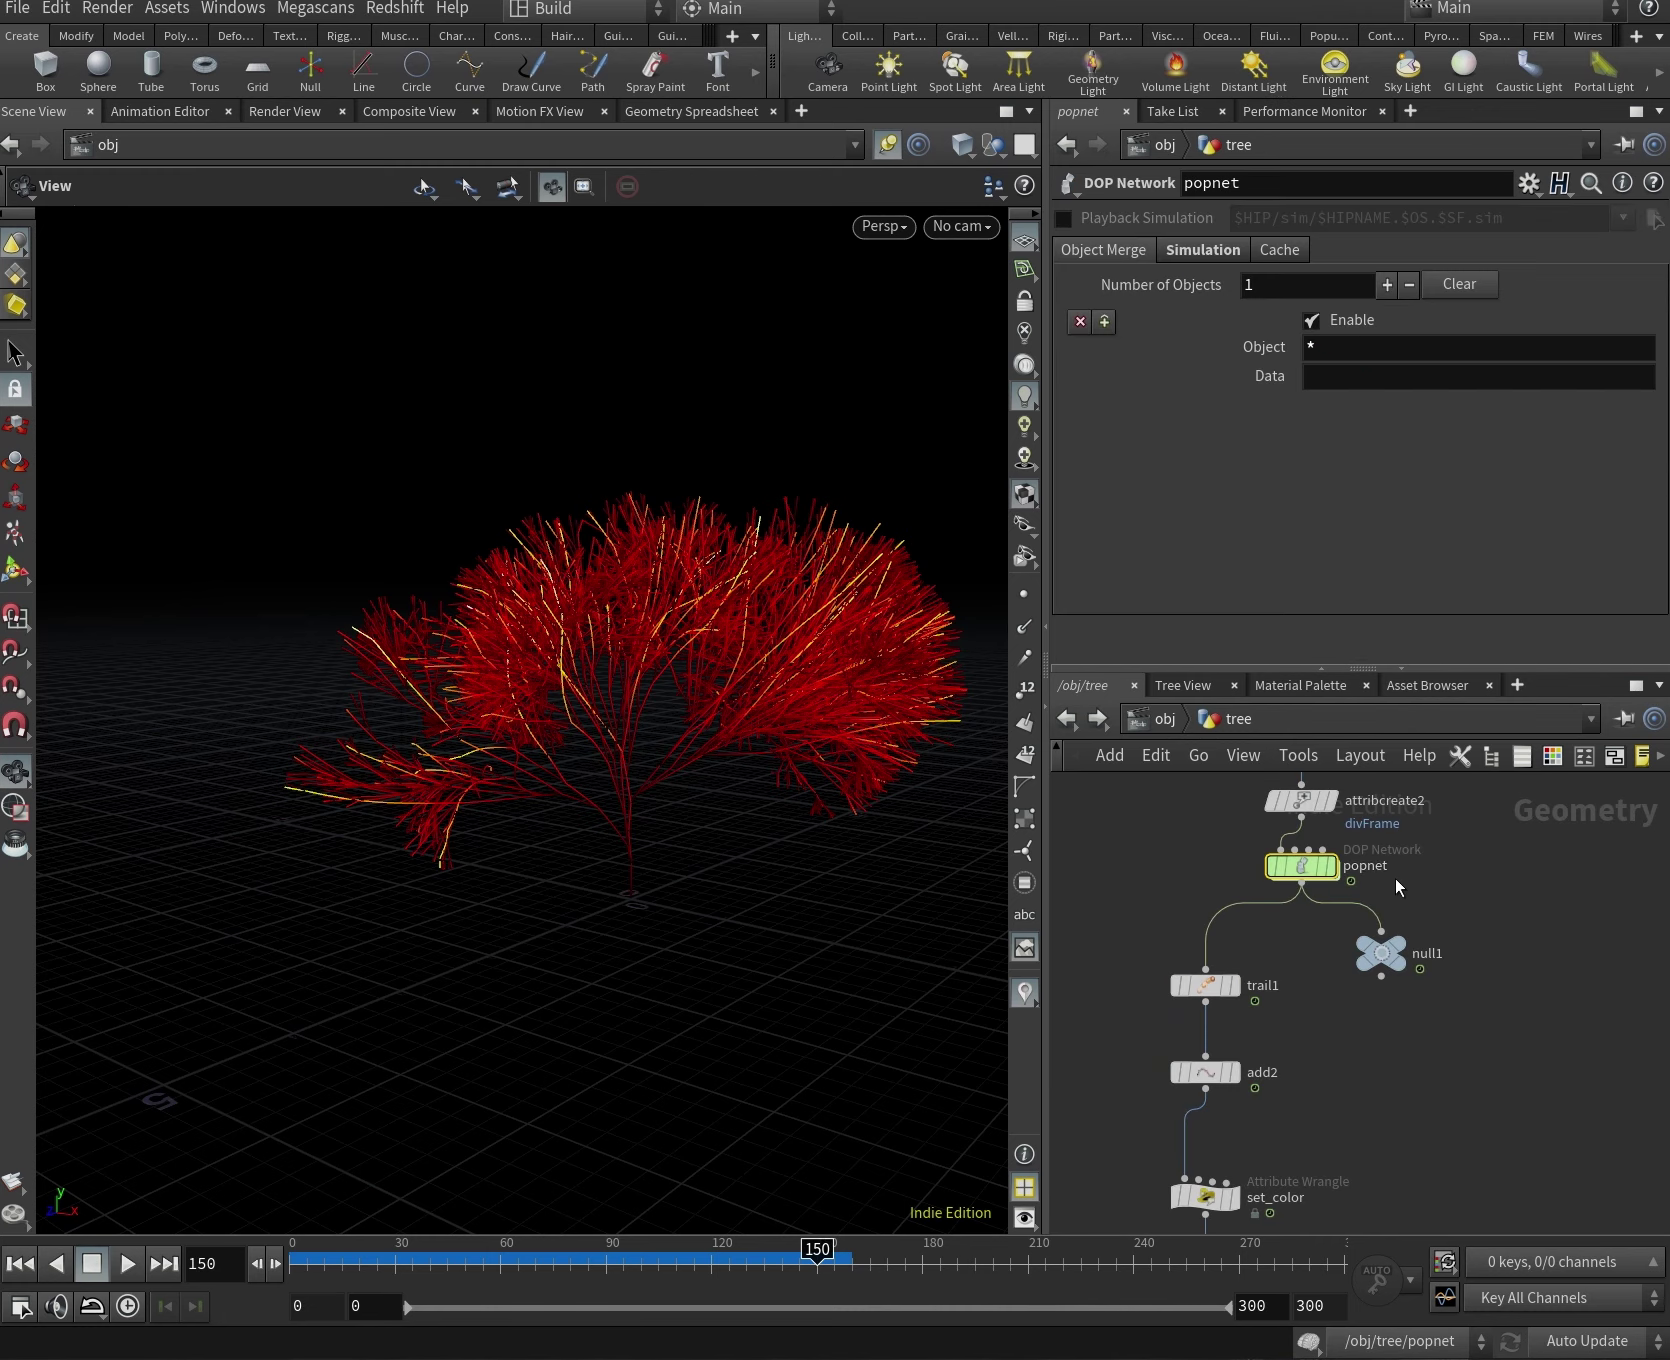
Zoom, pan and orbit around the red tree to inspect its branch colours.
scroll(570, 800, up, 8)
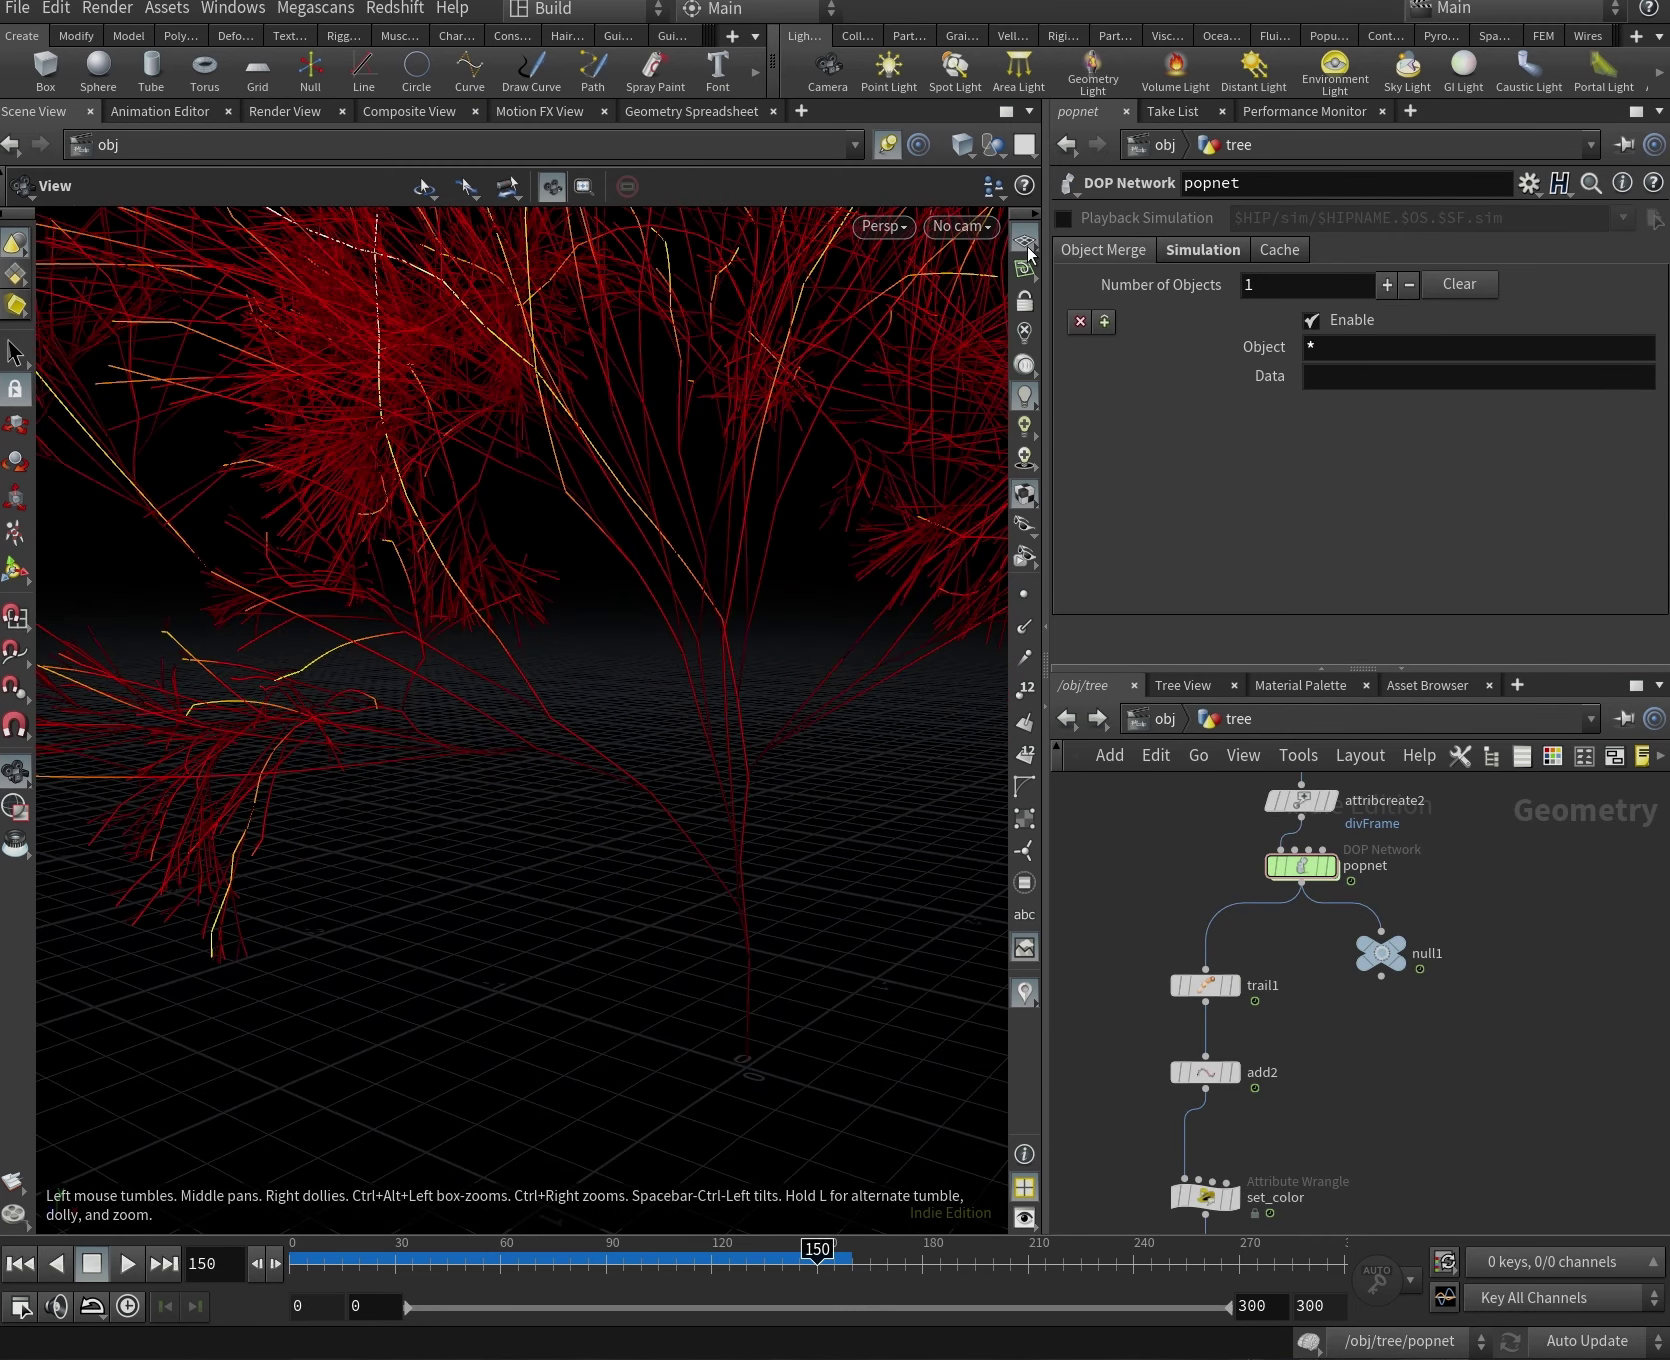
scroll(690, 835, up, 10)
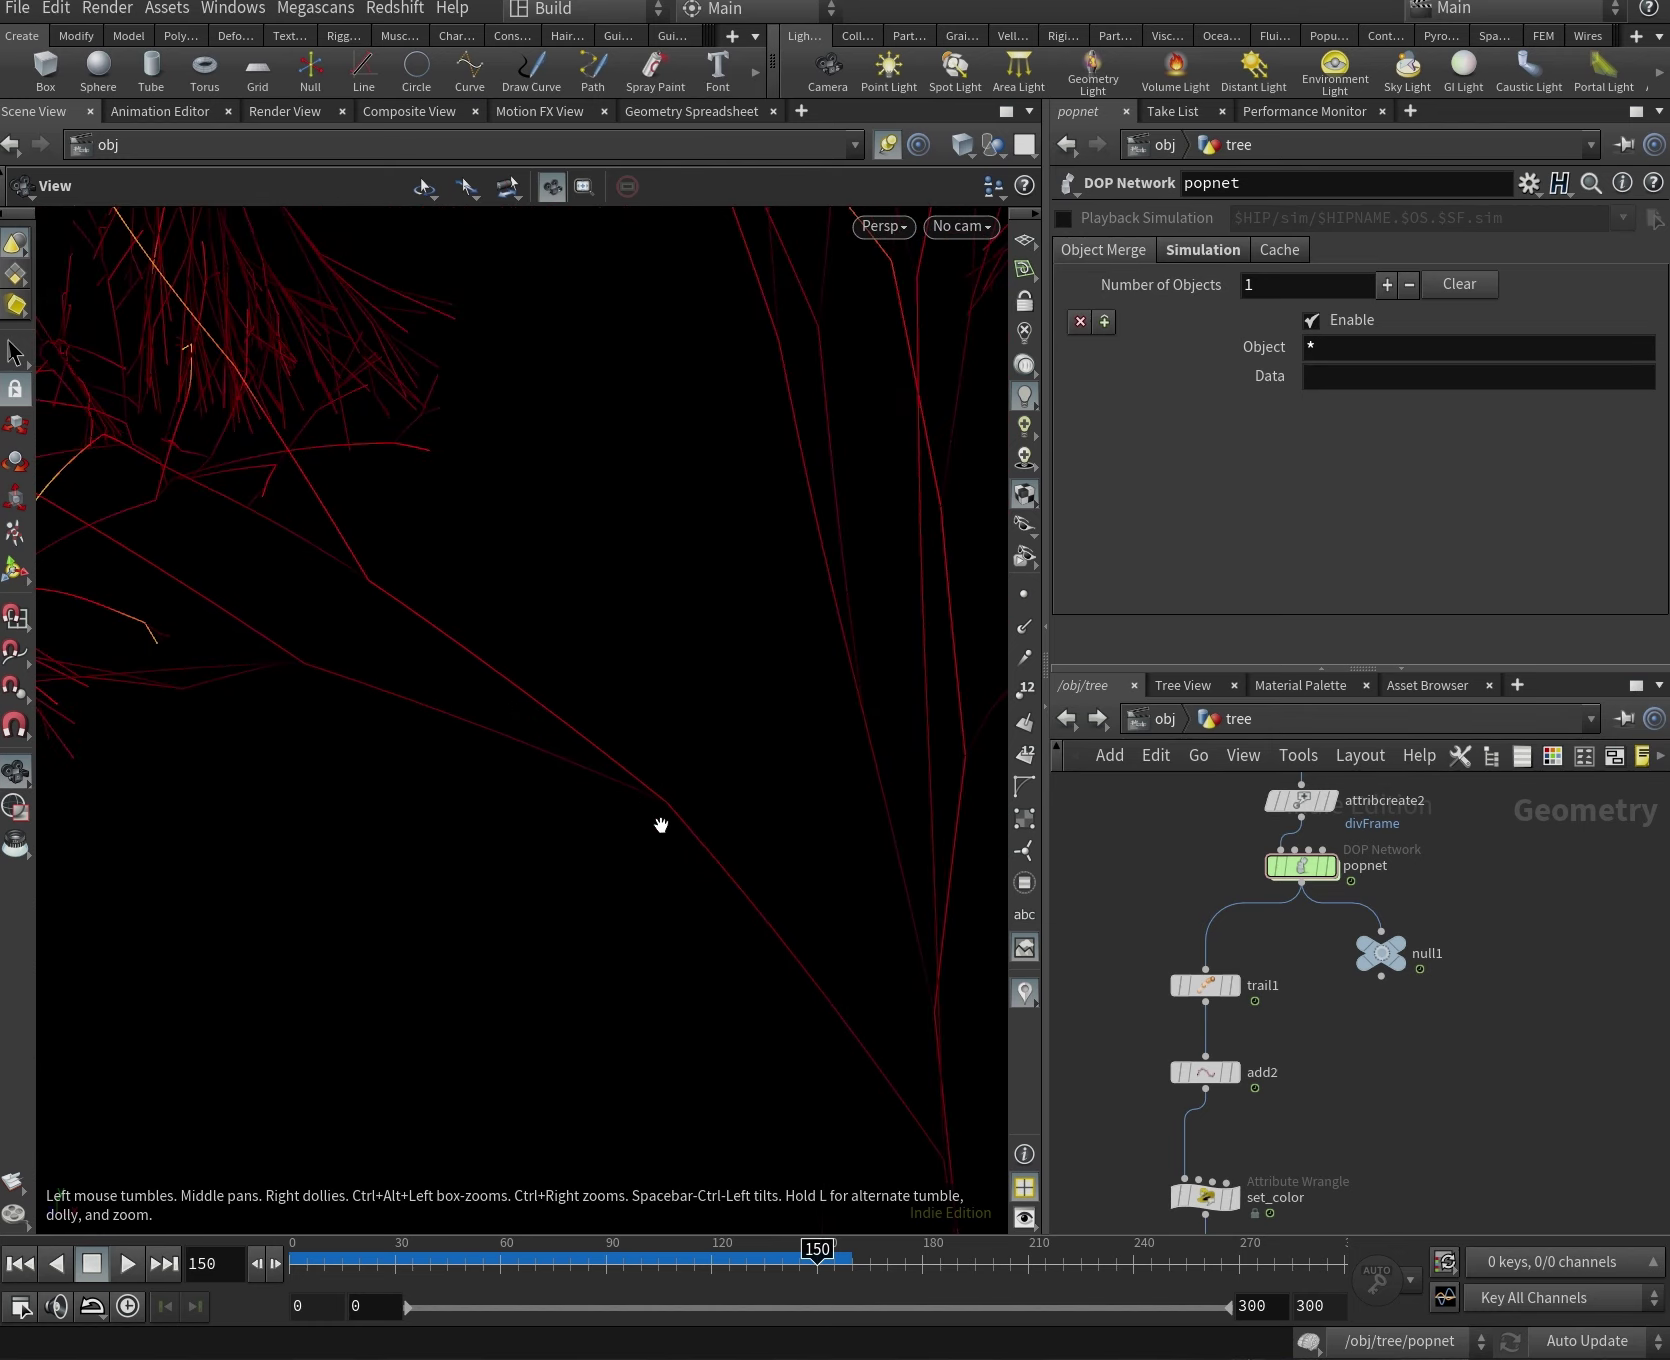
middle_drag(681, 824, 739, 858)
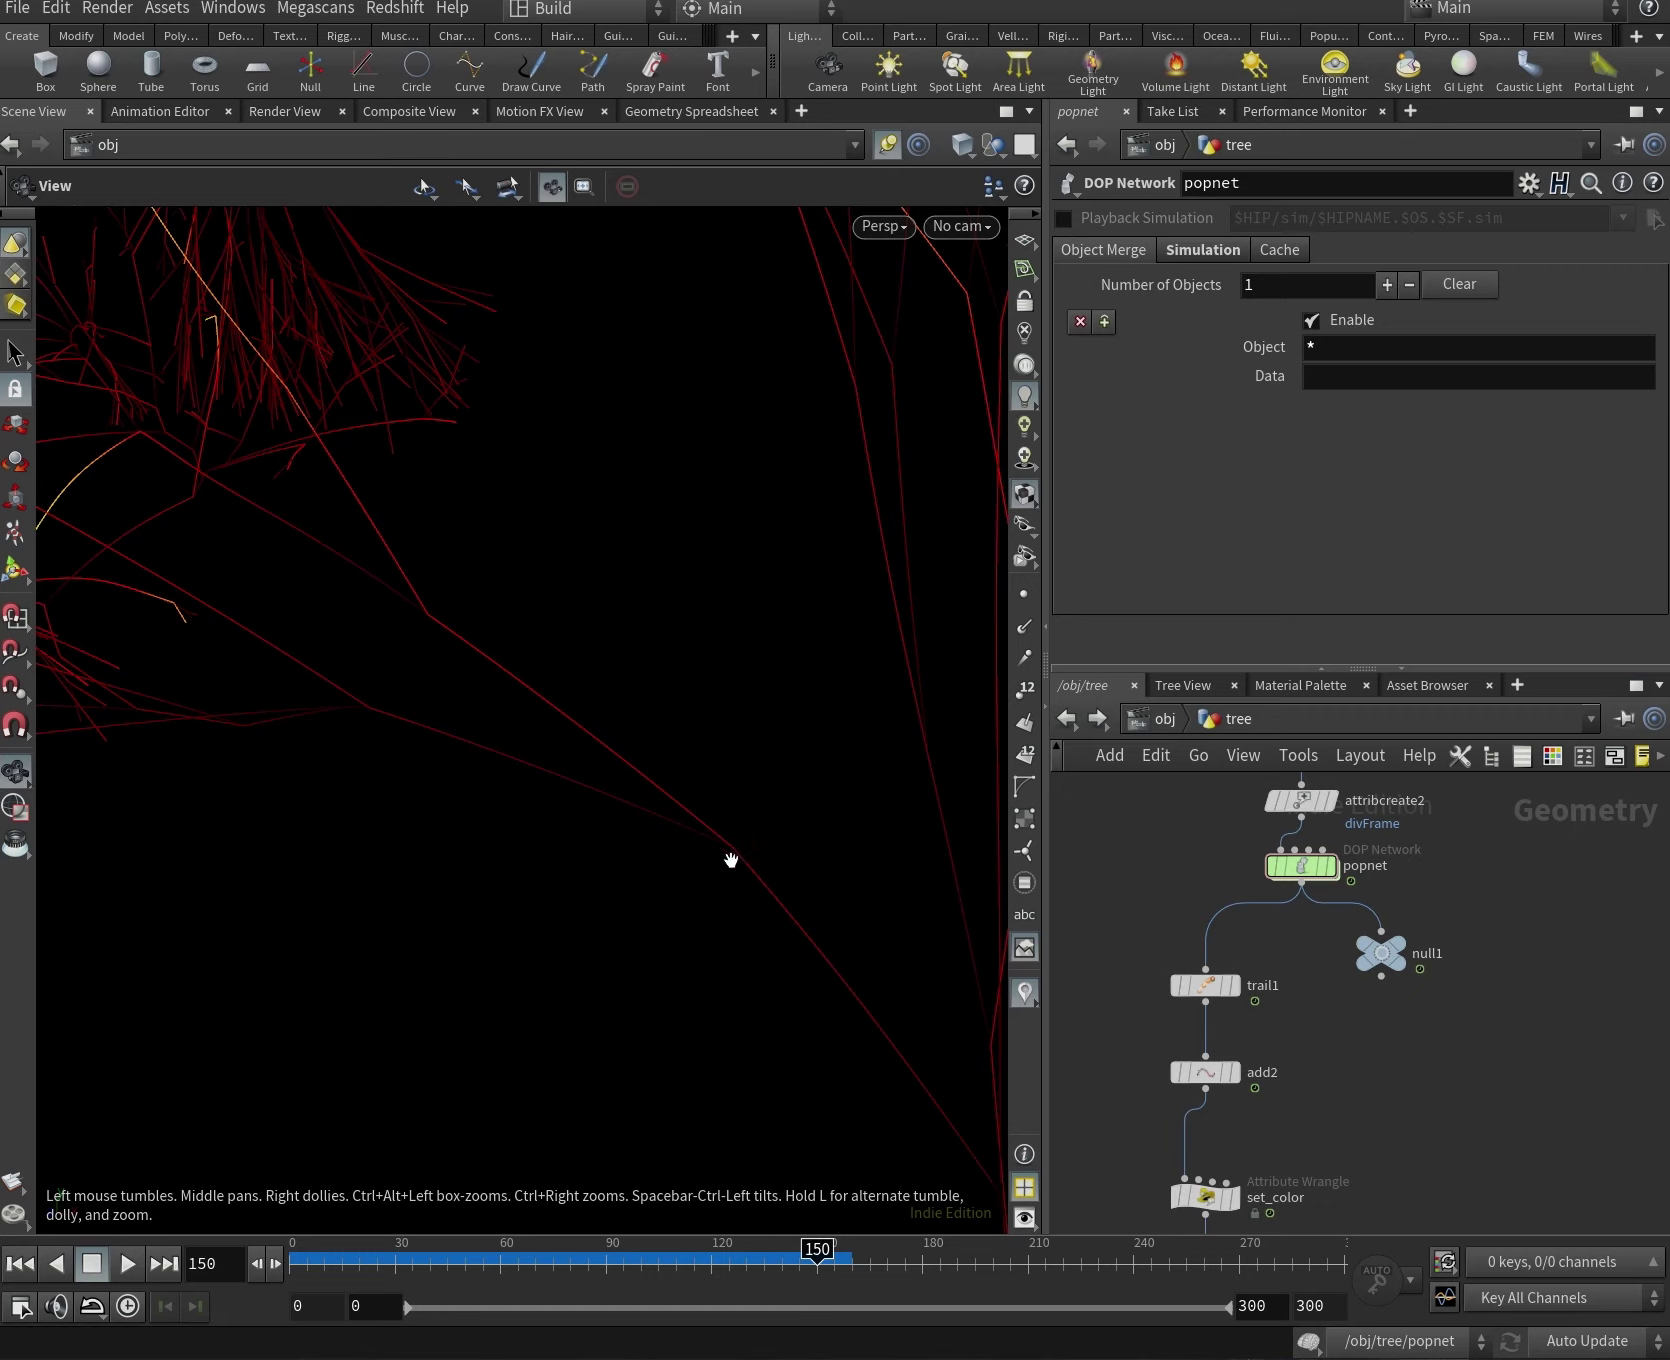
middle_drag(711, 860, 752, 862)
drag(671, 721, 848, 806)
drag(502, 645, 892, 817)
drag(653, 824, 741, 660)
drag(447, 897, 466, 812)
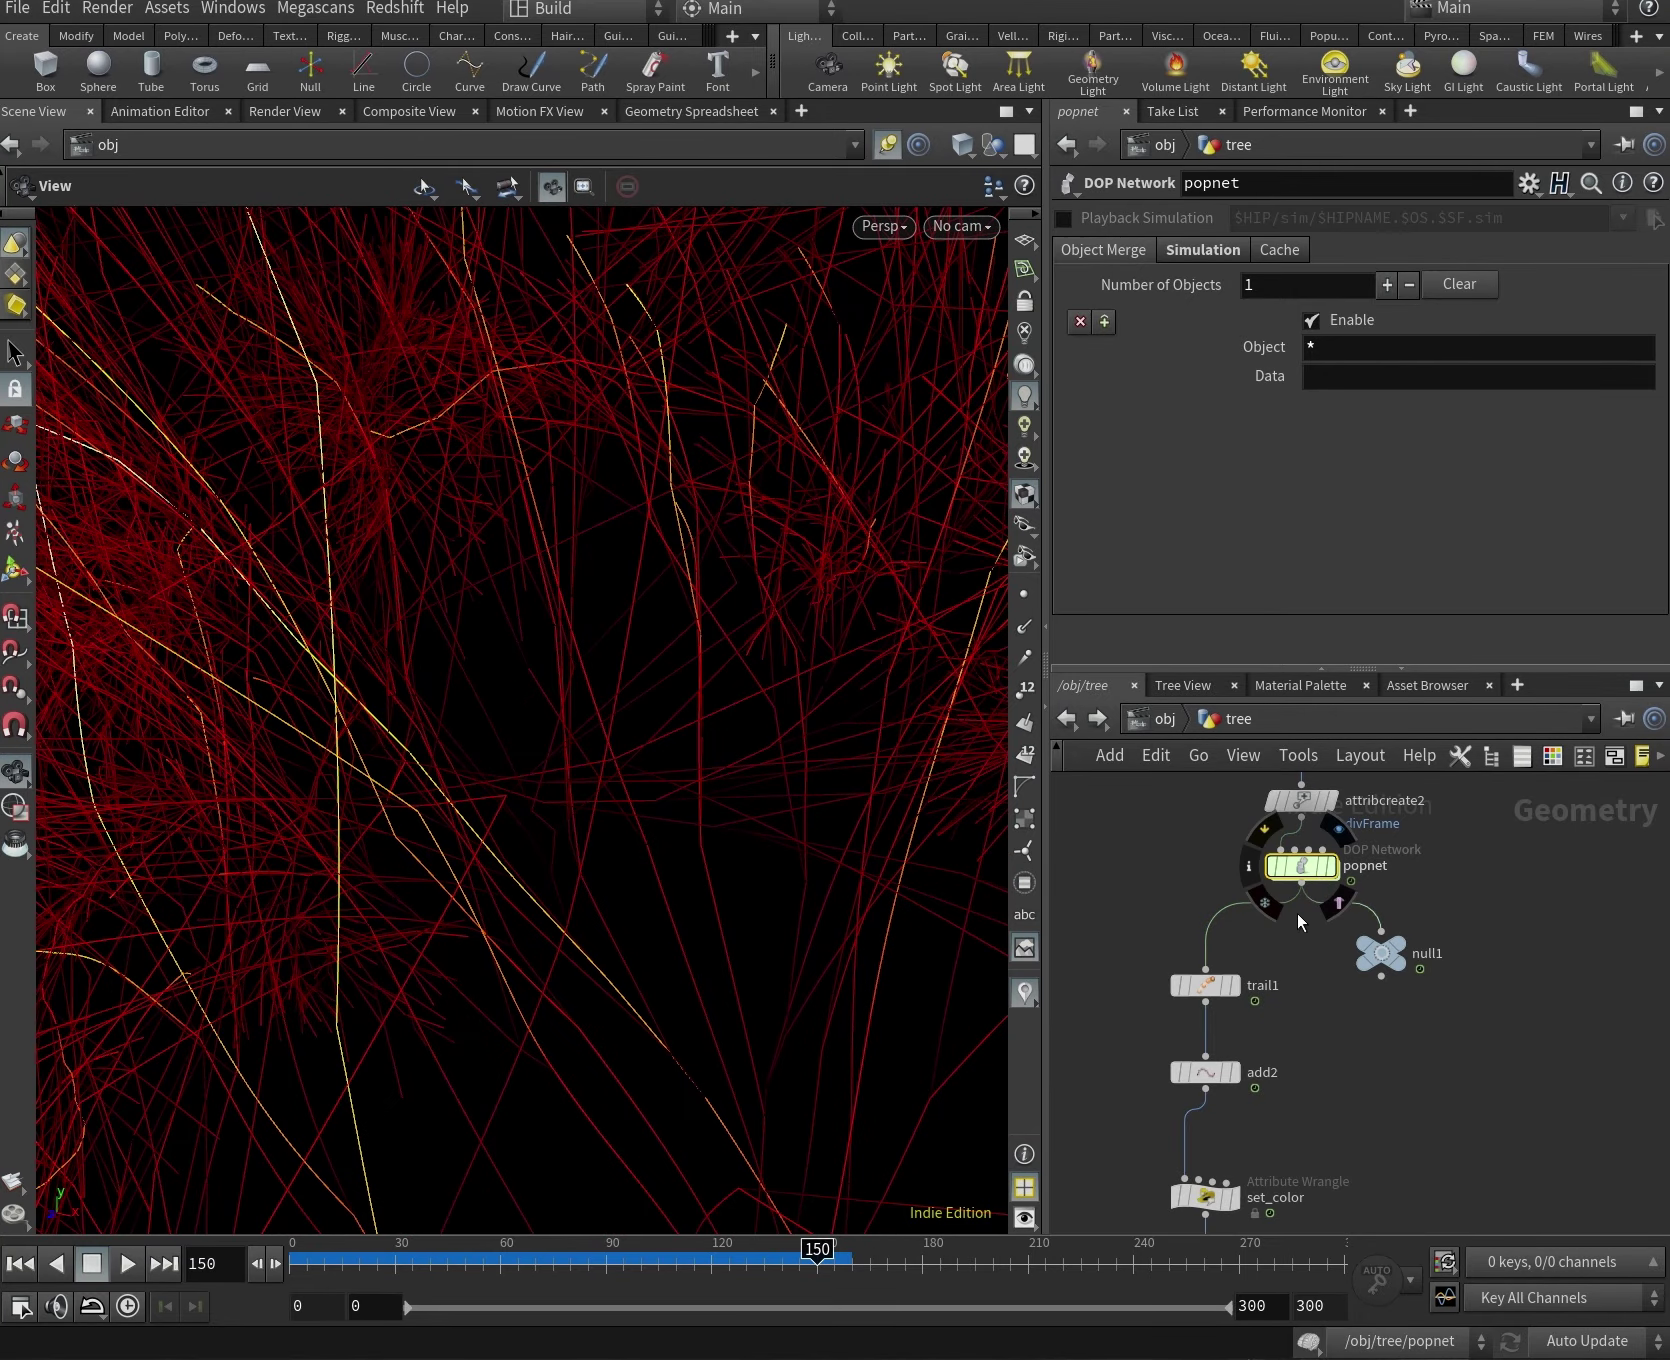
Select color1 and nudge its ramp's black key right, then back left.
middle_drag(1350, 1174, 1378, 904)
click(1233, 1020)
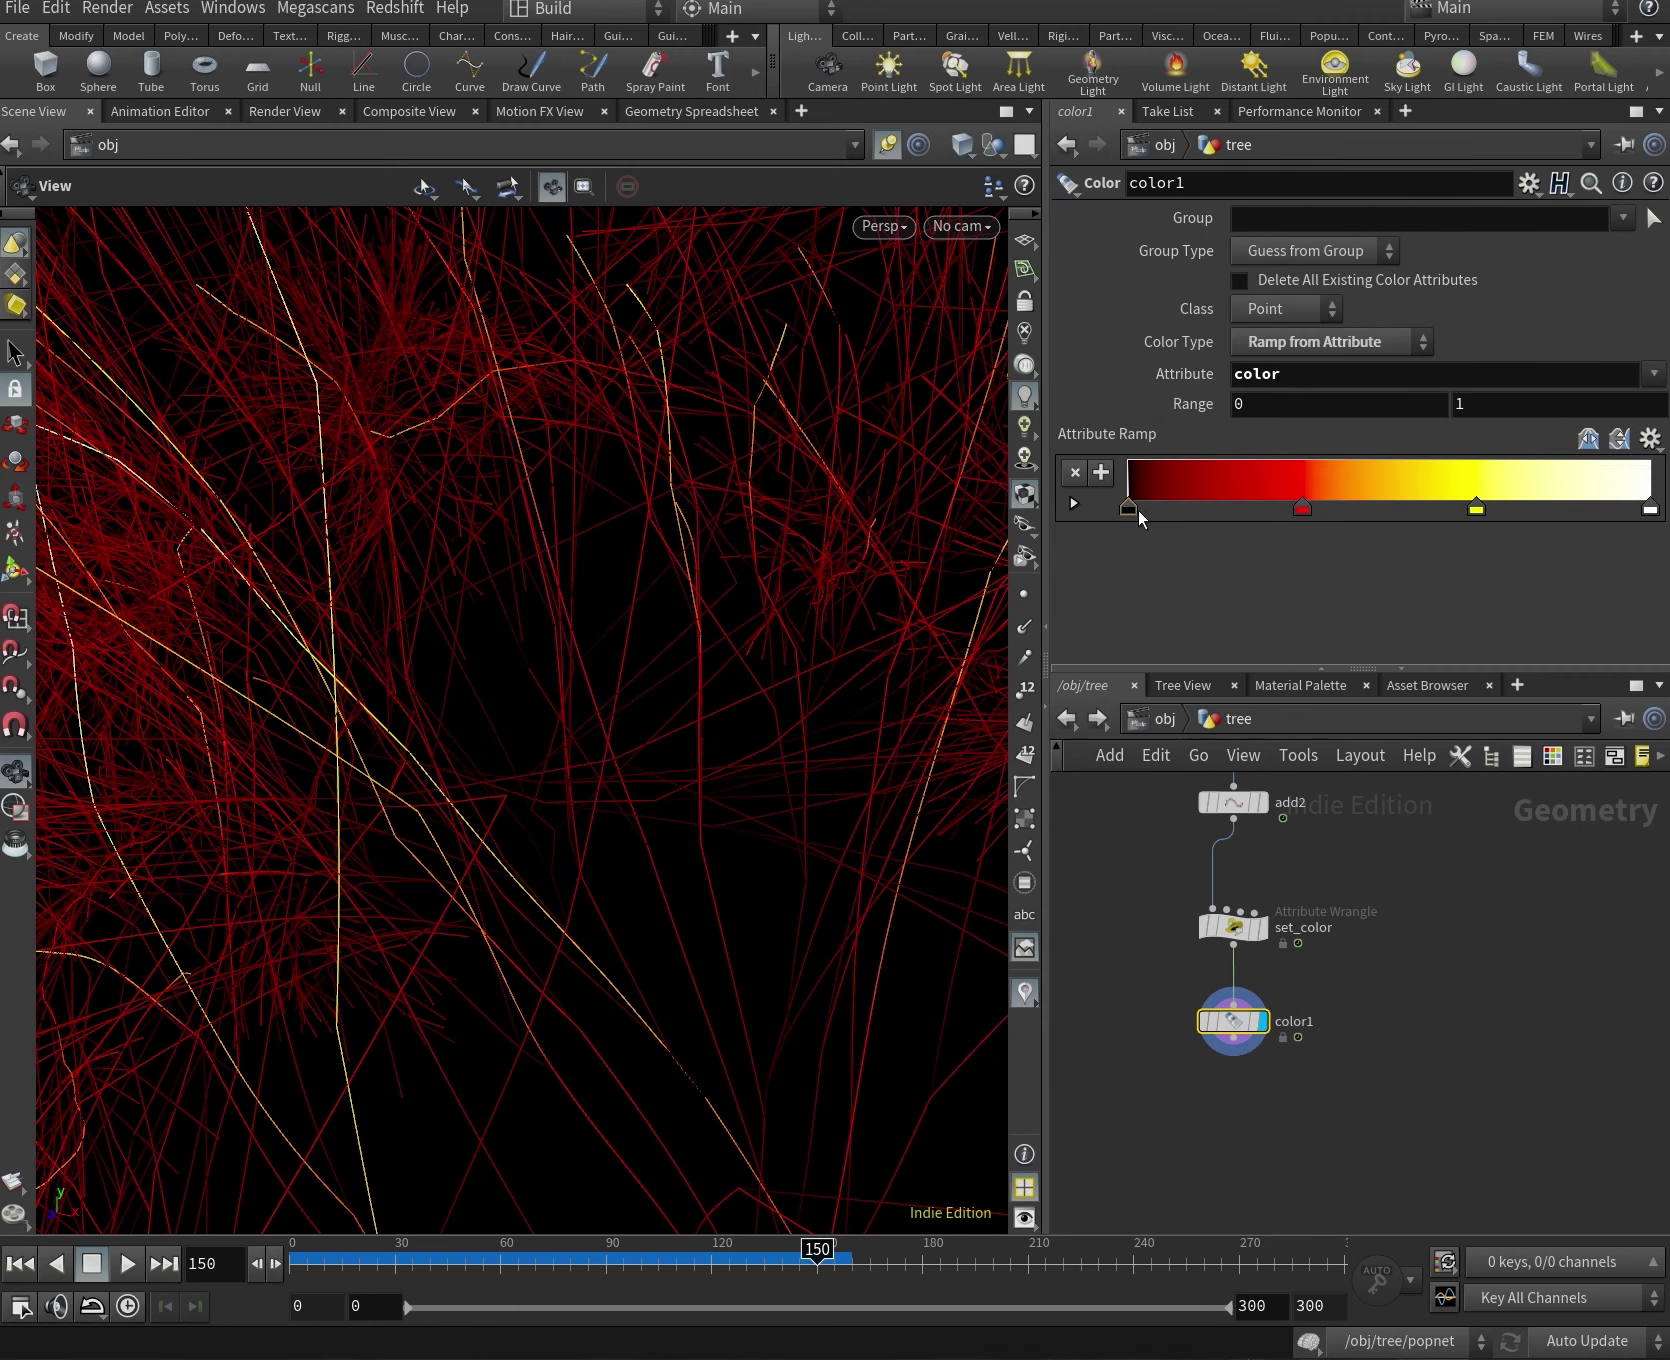
mouse_move(1150, 515)
mouse_down()
mouse_move(1199, 517)
mouse_move(1130, 511)
mouse_up()
right_drag(578, 764, 720, 927)
Frame the whole tree, zoom in on the trunk and out again, and pan to popnet.
scroll(720, 927, up, 10)
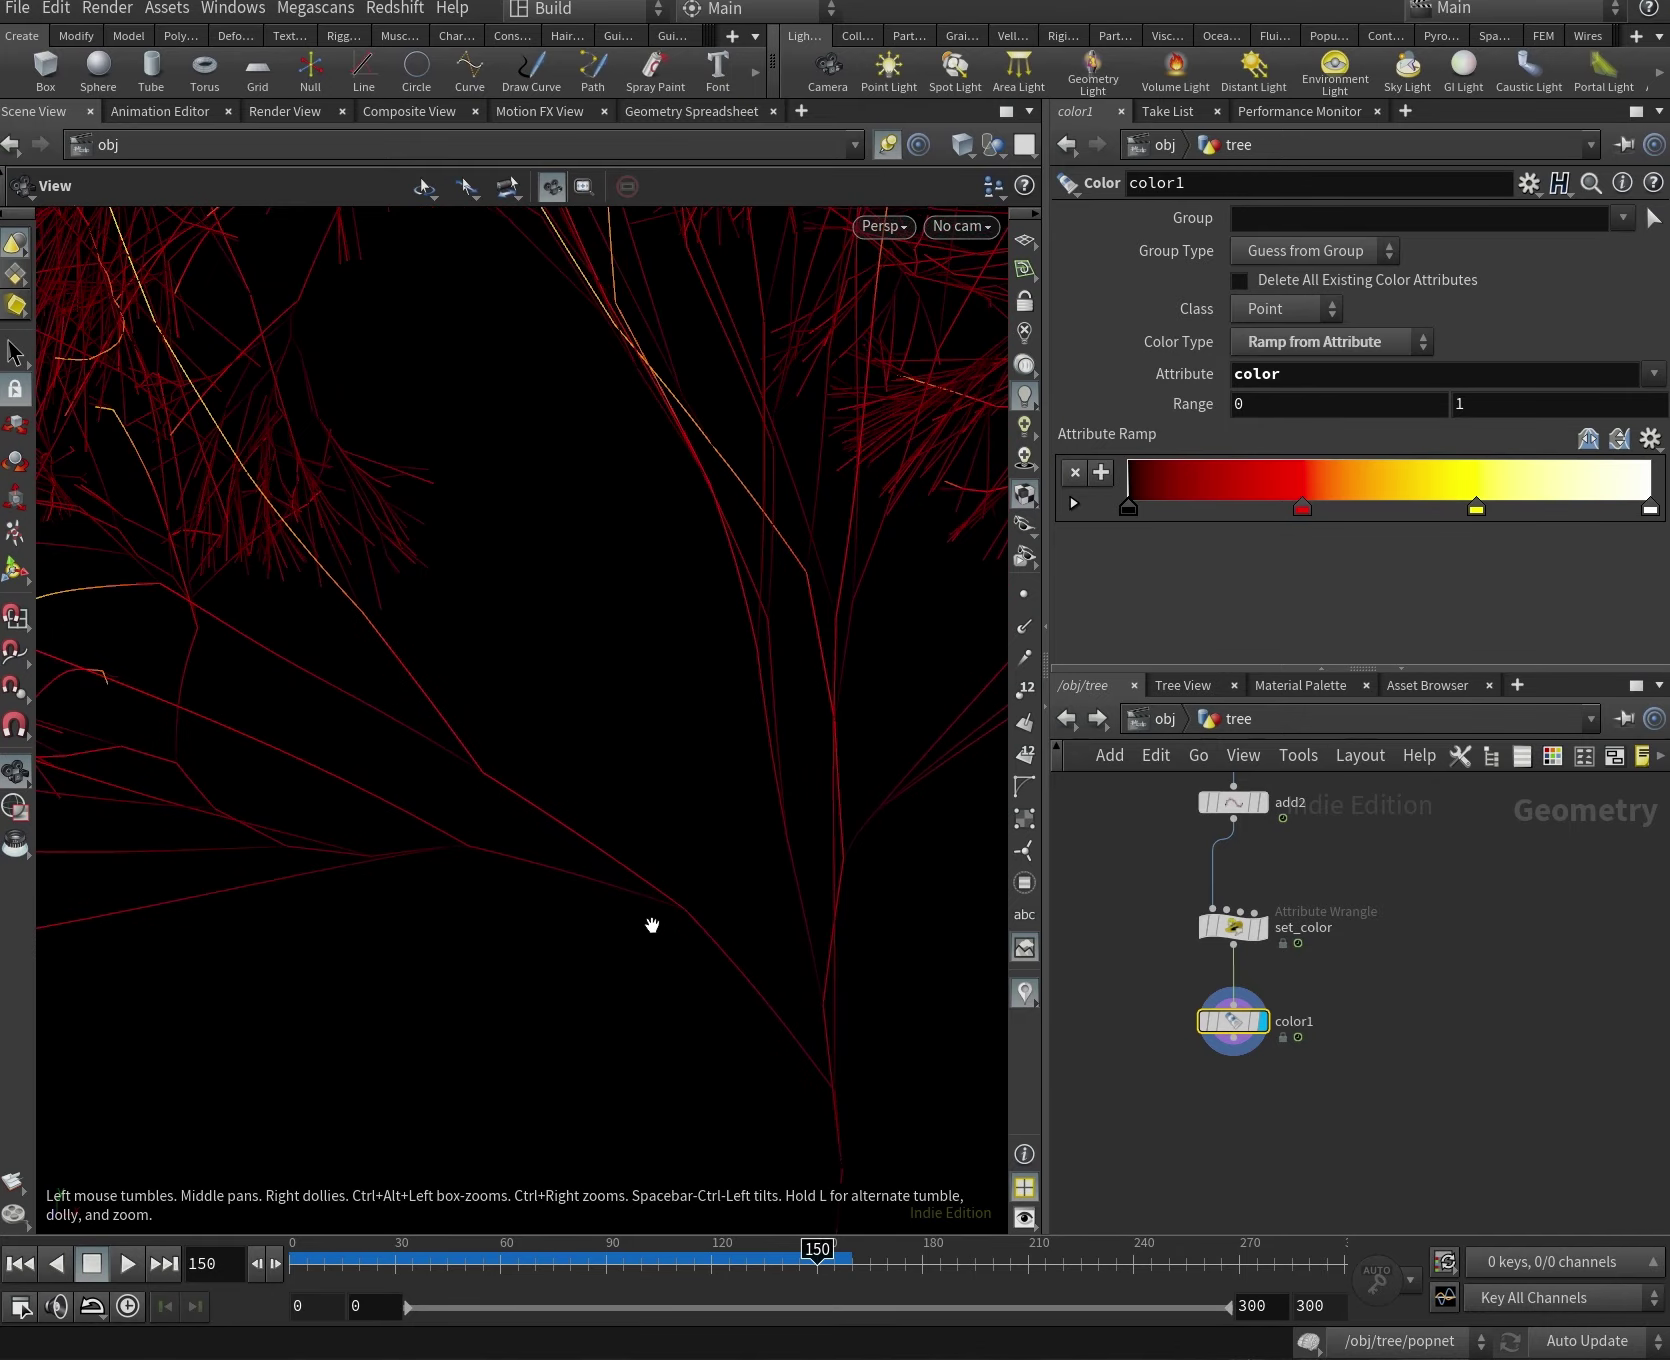
key(f)
scroll(369, 757, up, 10)
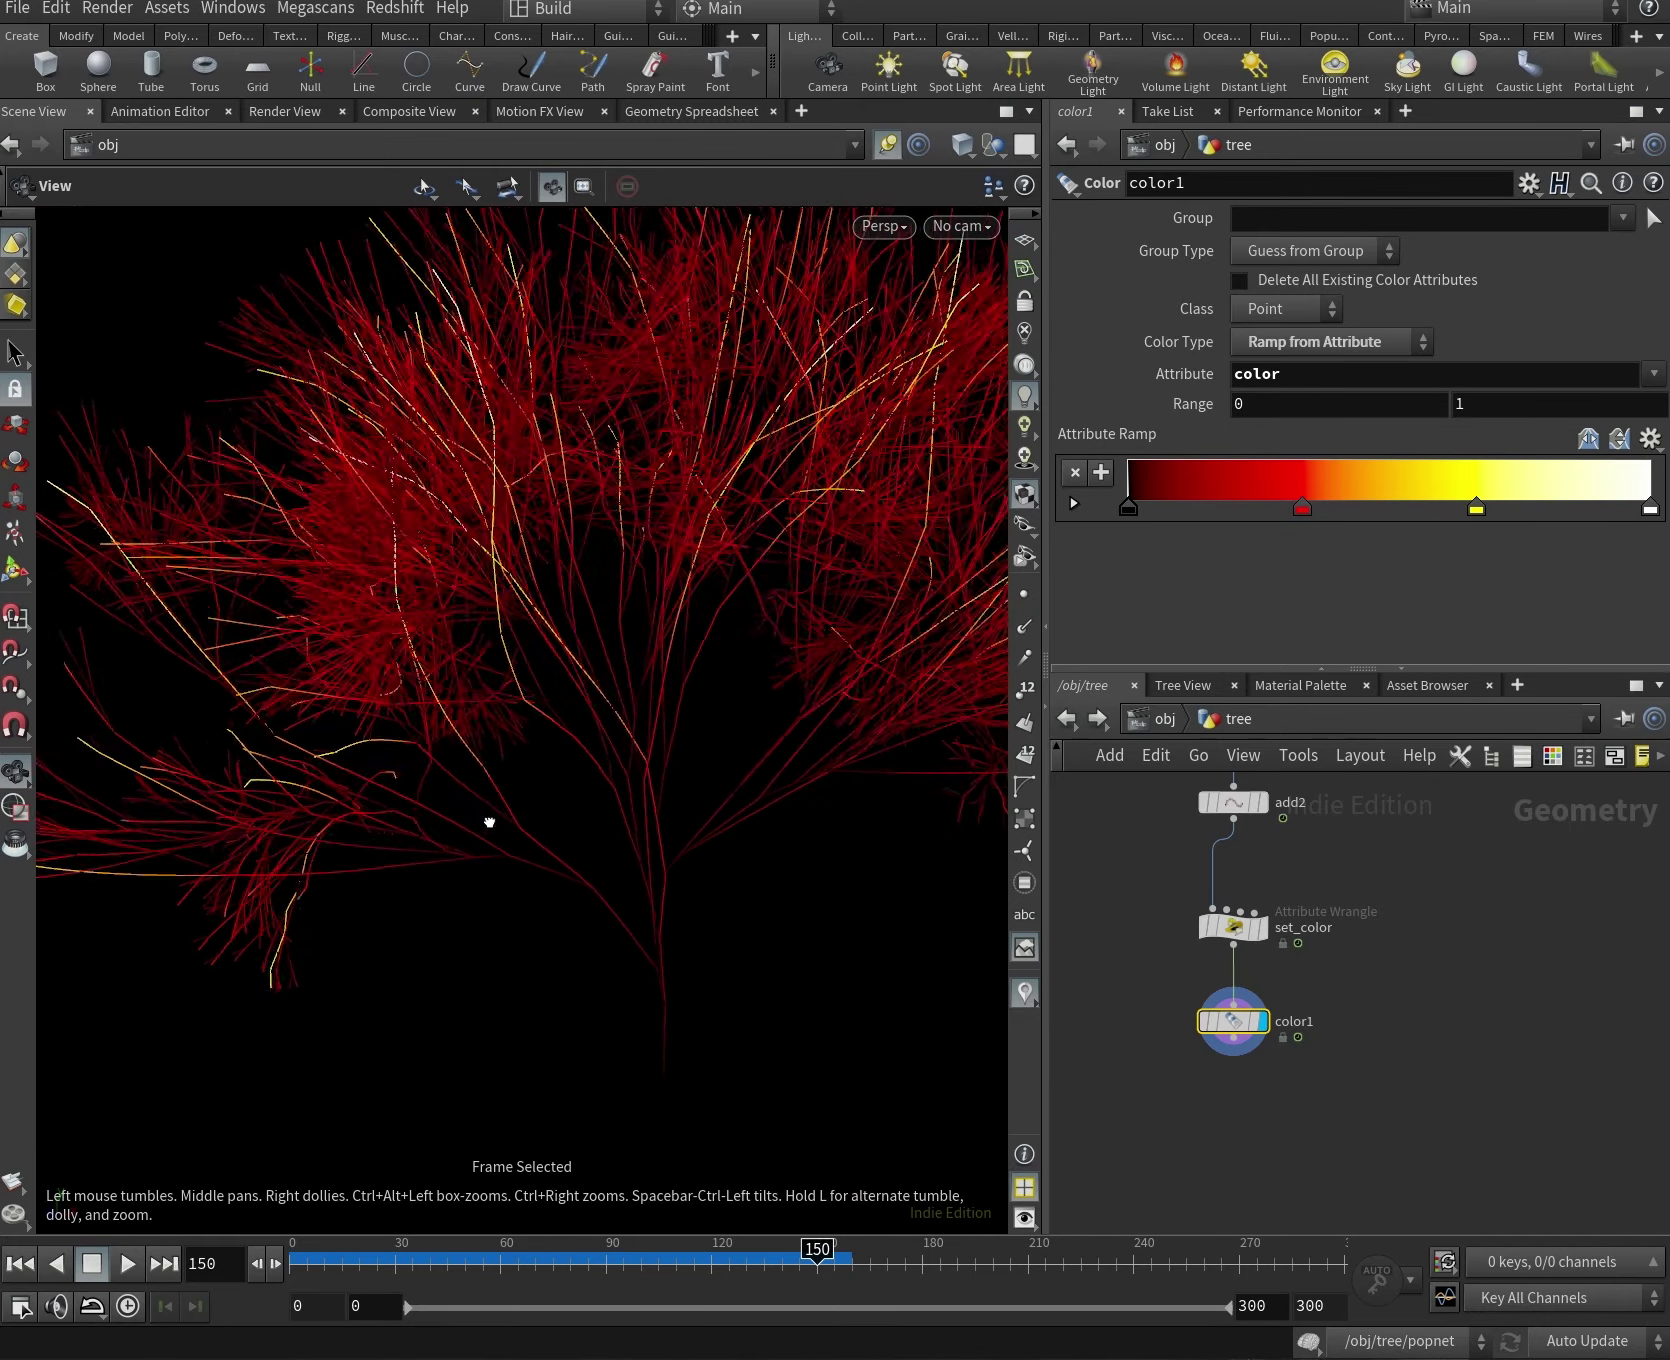
key(f)
drag(552, 764, 570, 936)
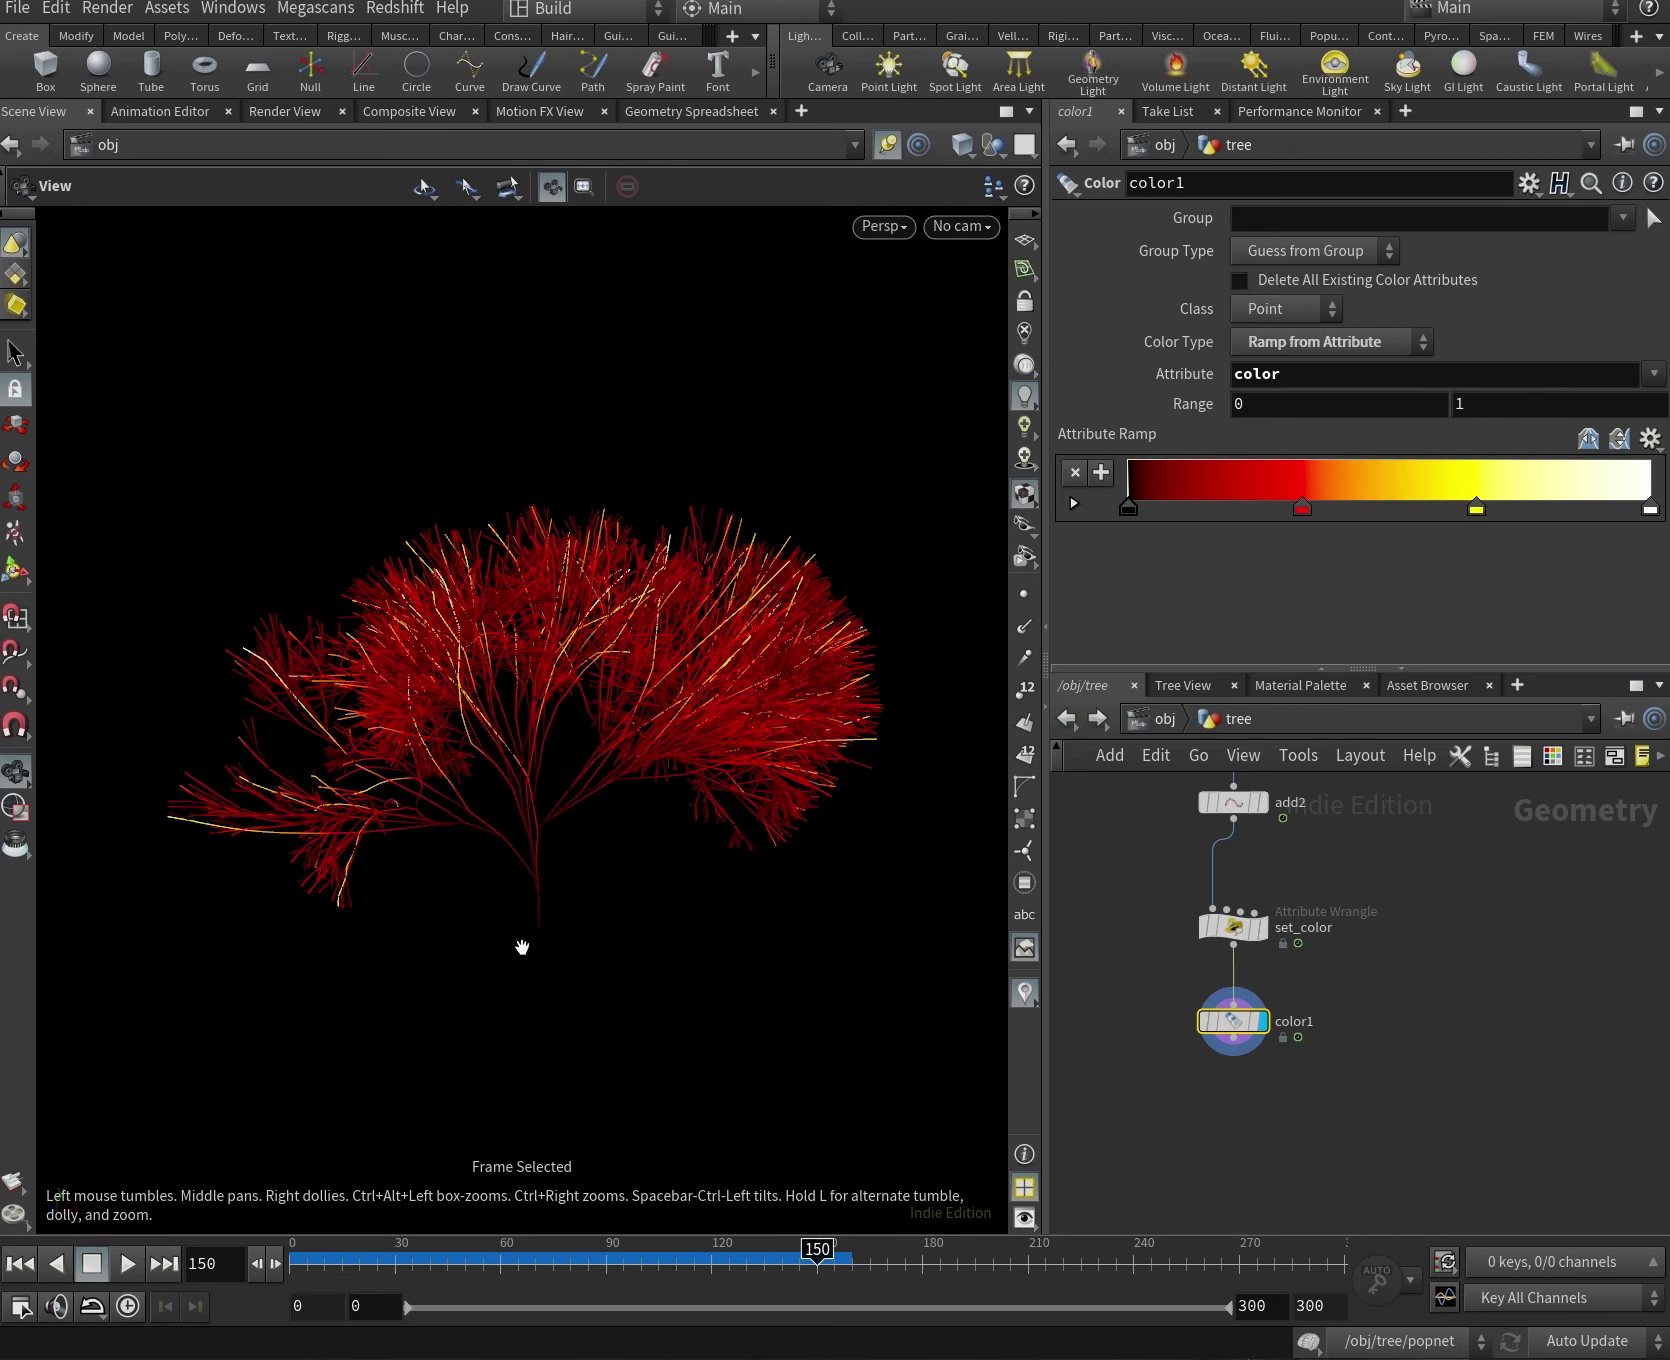
drag(592, 935, 513, 731)
drag(350, 678, 602, 929)
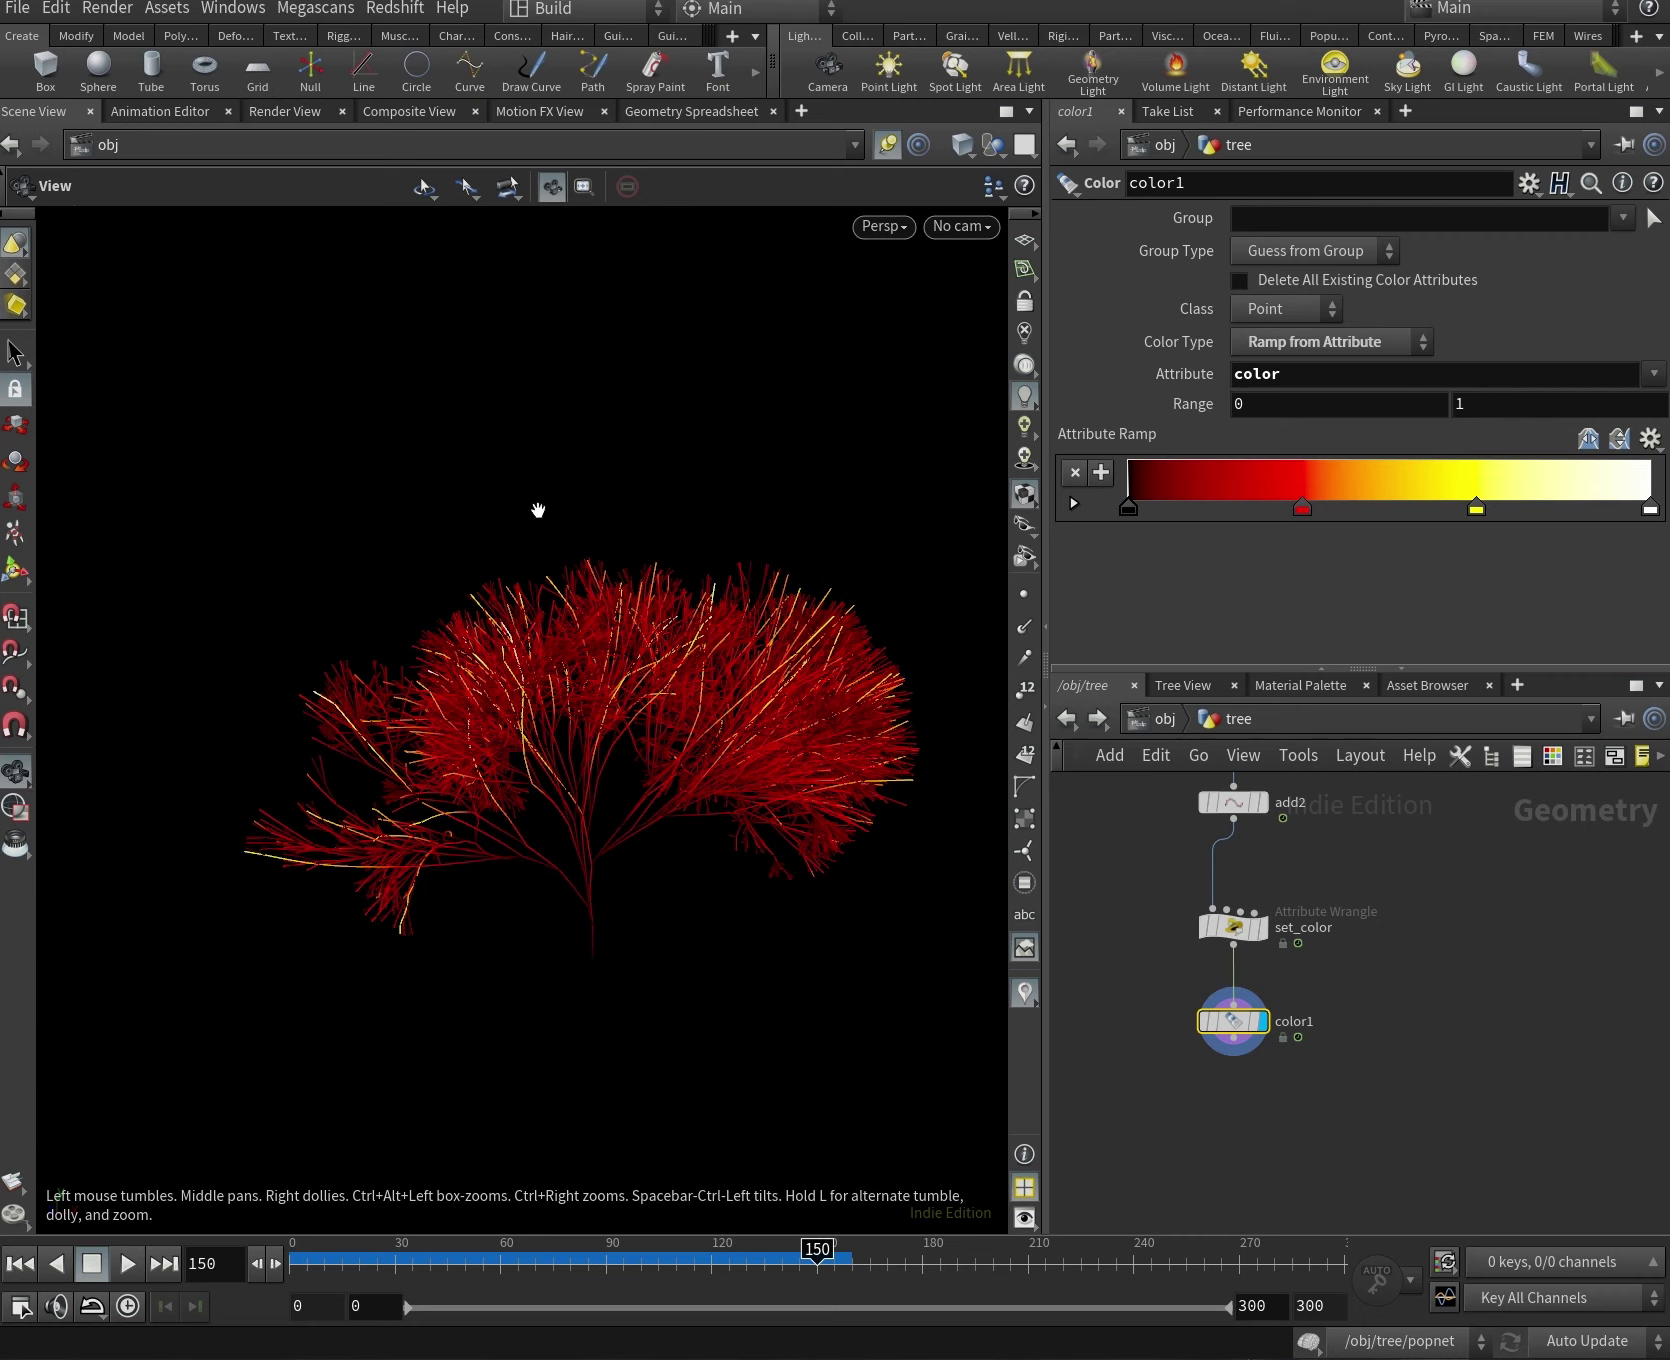
middle_drag(1268, 869, 1369, 1212)
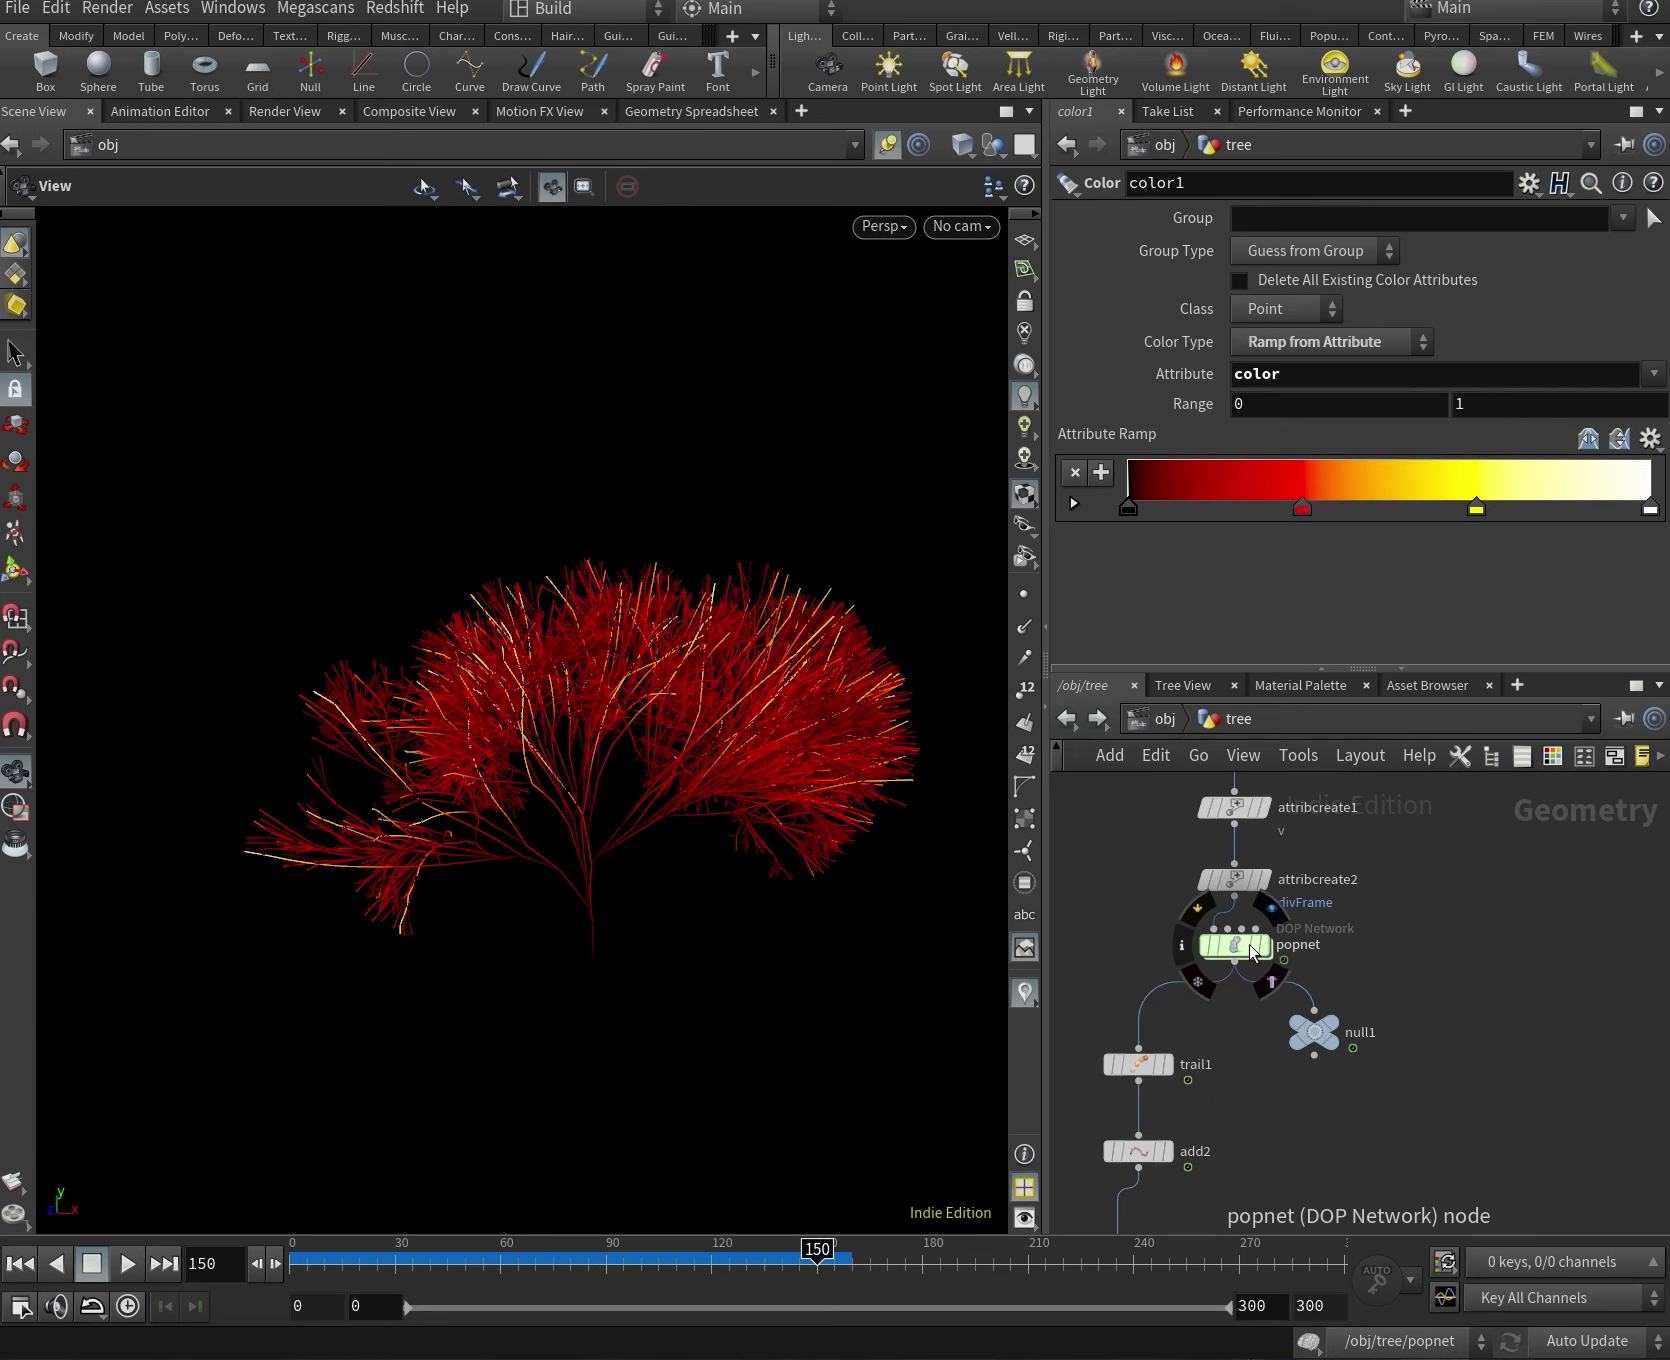
double_click(1253, 952)
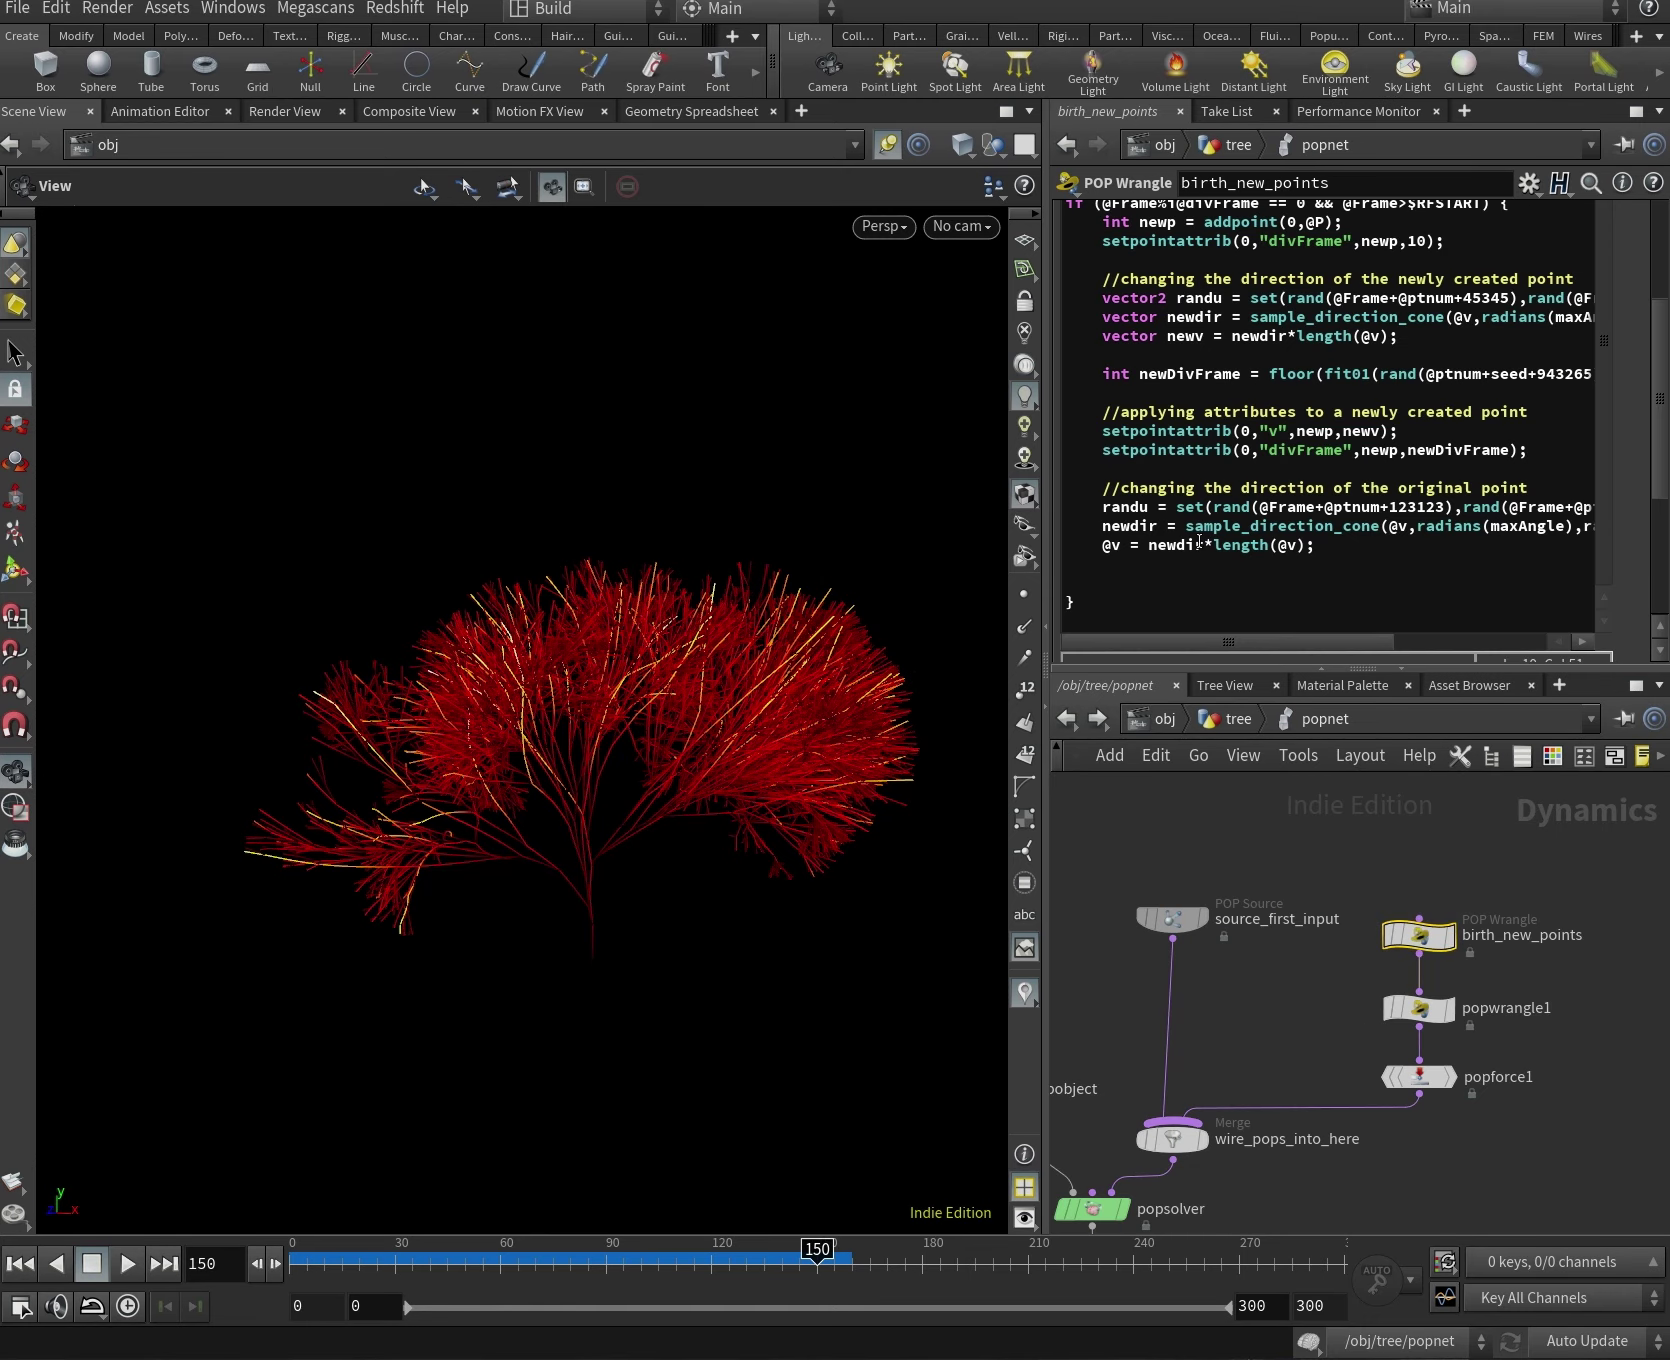
scroll(1199, 541, up, 2)
click(1572, 540)
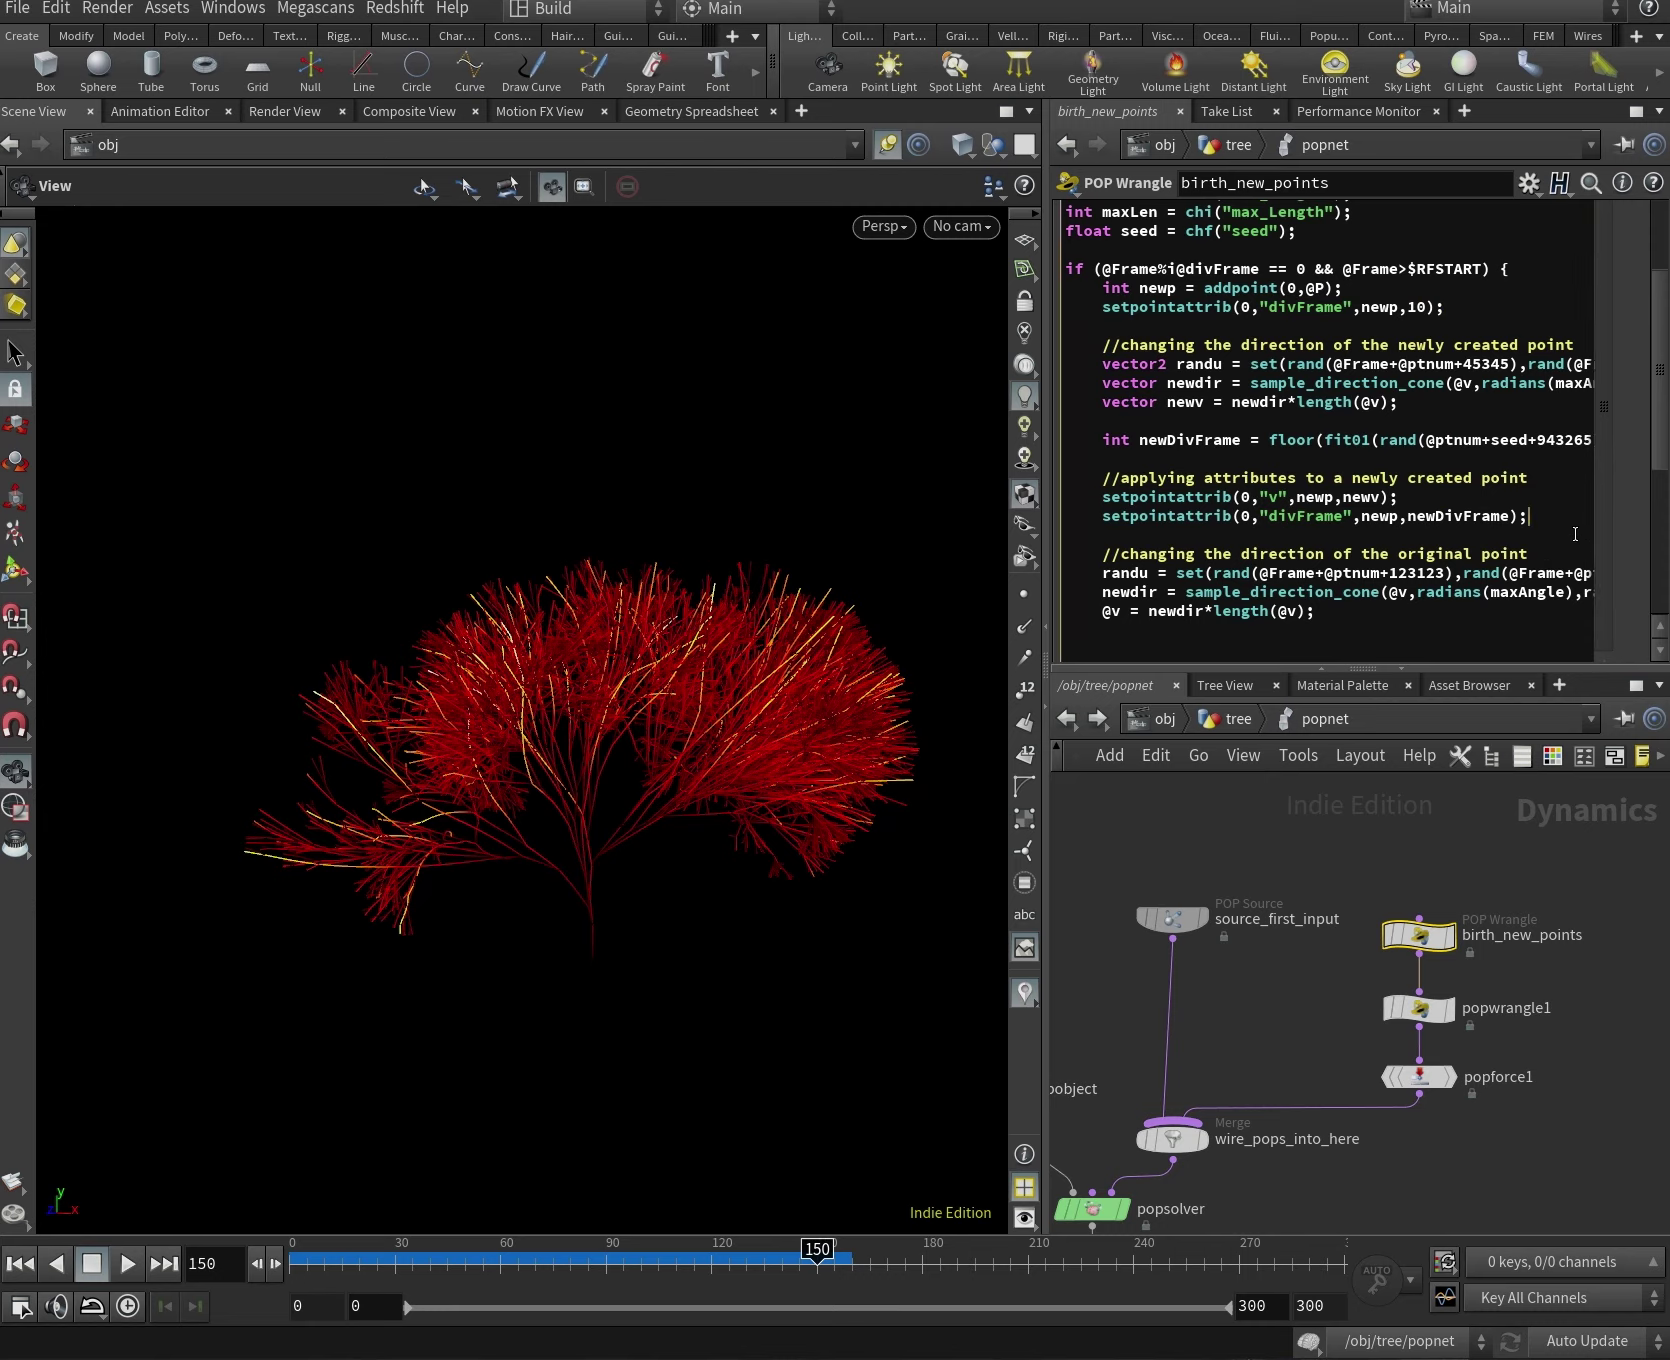
key(Return)
text(set)
text(tpoint)
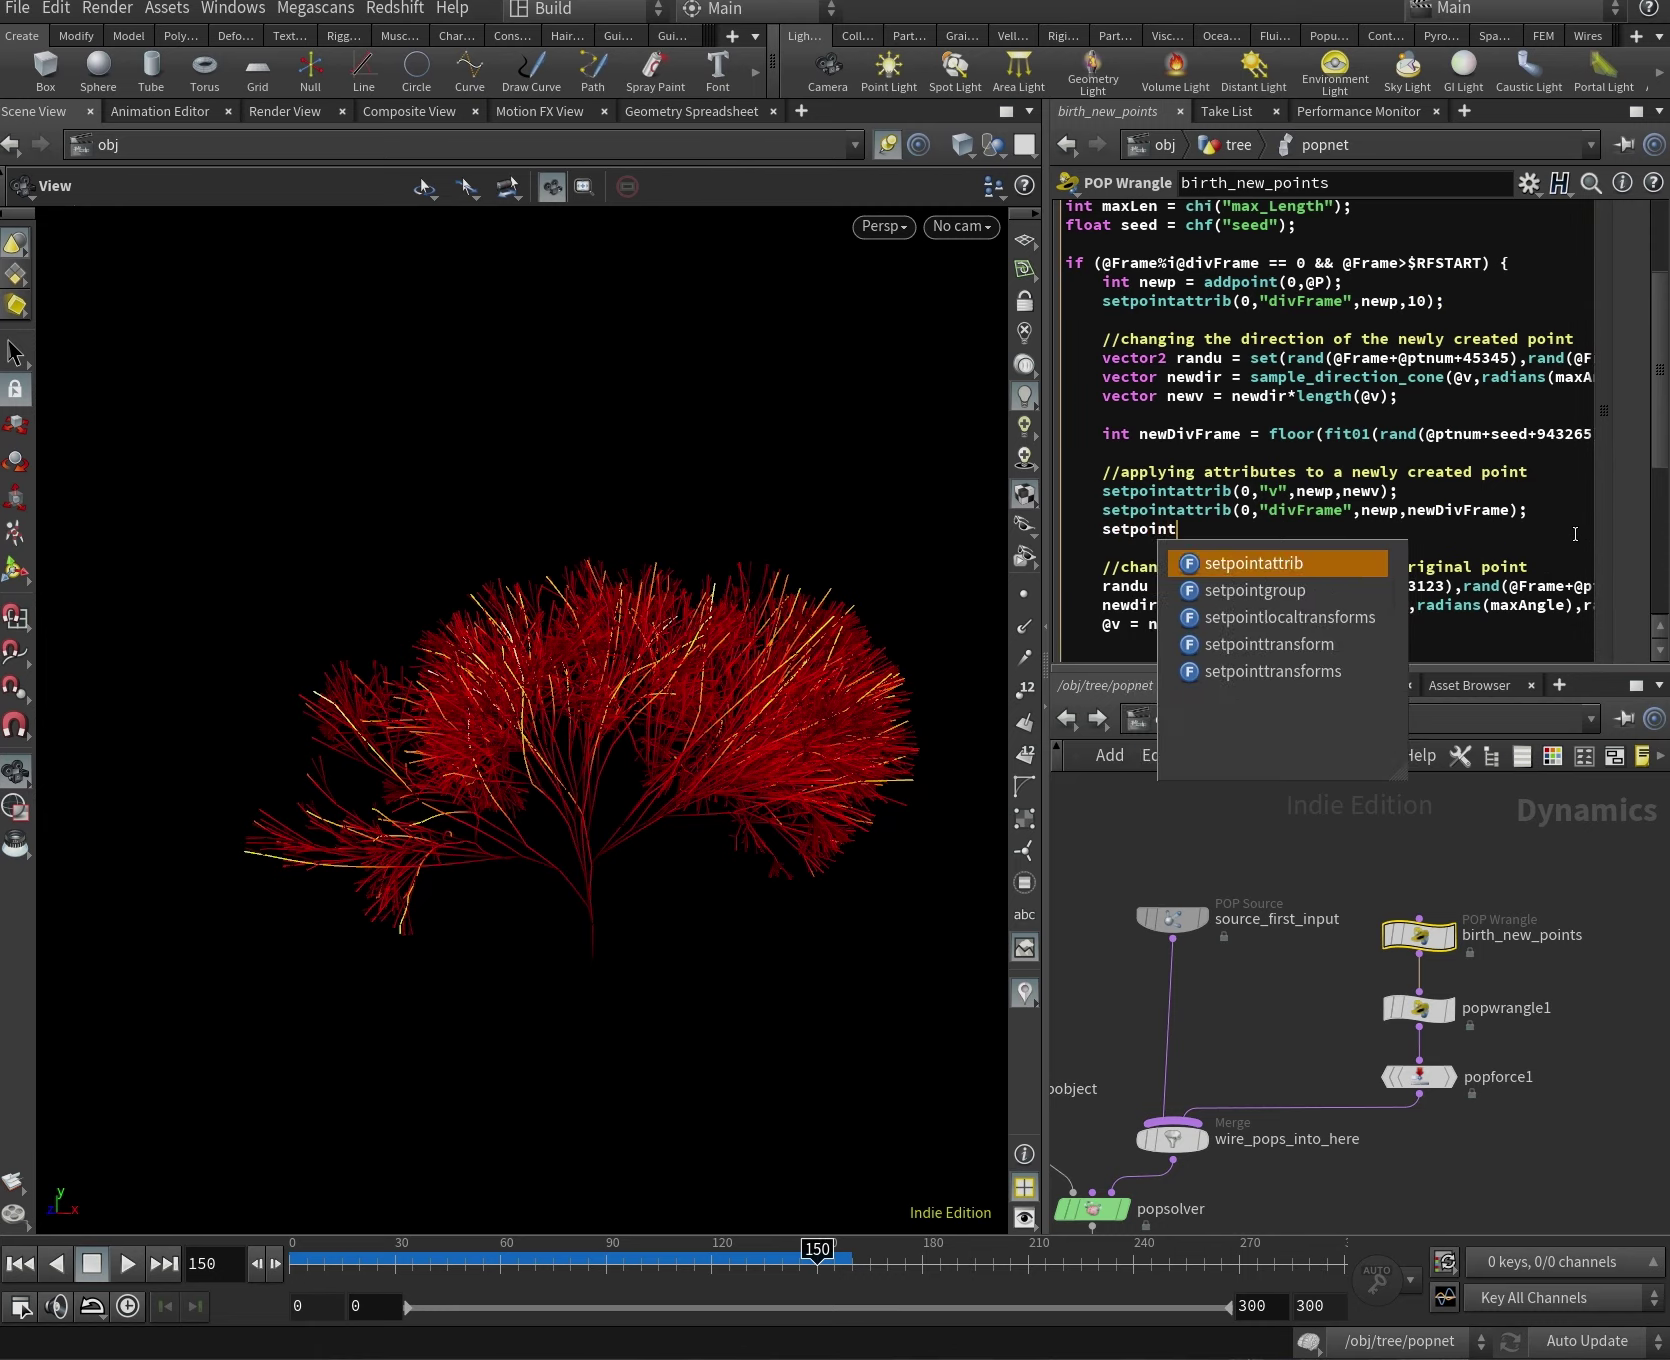
key(Return)
text((0,)
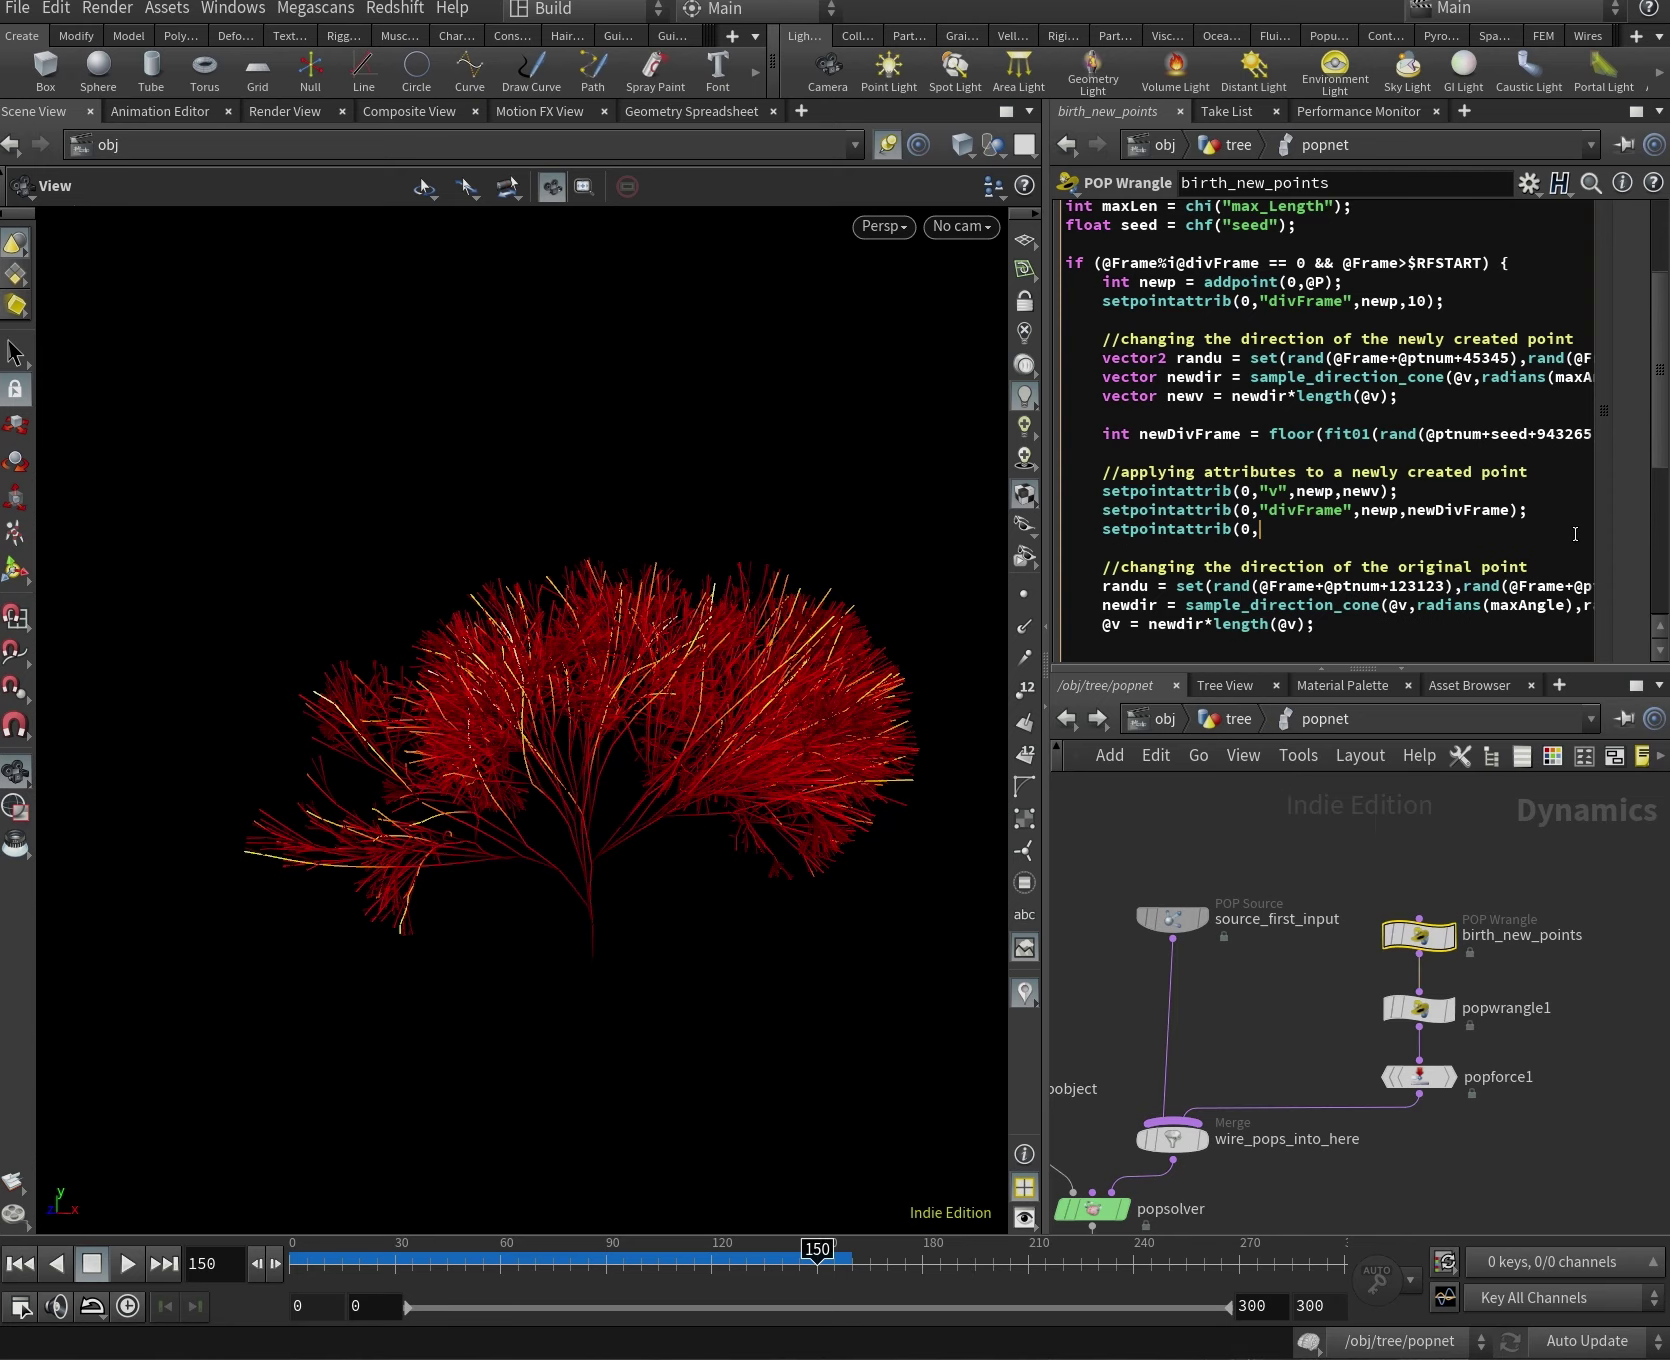
text("age")
text(@age);)
click(1238, 719)
Scrub the timeline to re-simulate the tree and view it shading from red trunk to white tips.
drag(305, 1263, 733, 1265)
scroll(613, 826, up, 2)
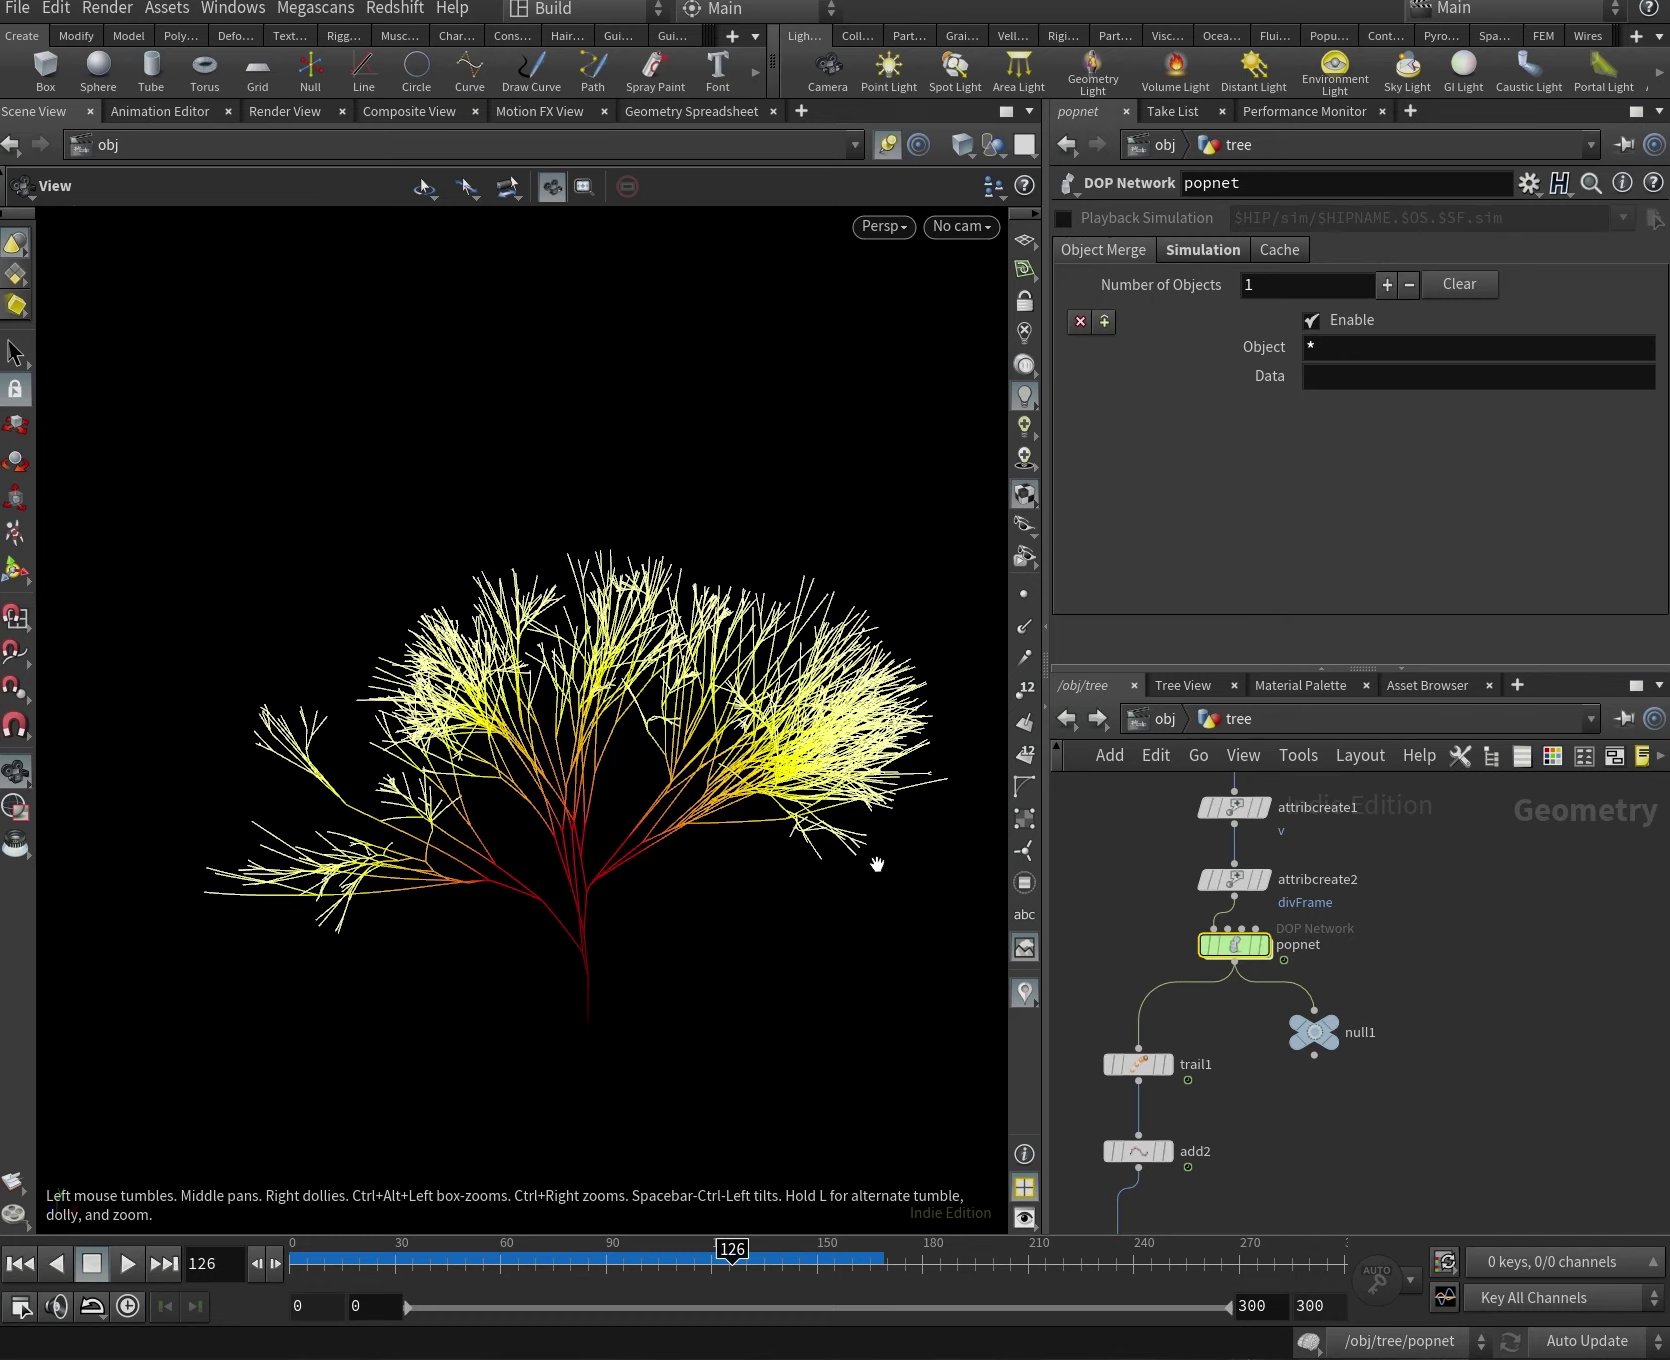
drag(733, 1265, 842, 1268)
right_drag(636, 738, 262, 878)
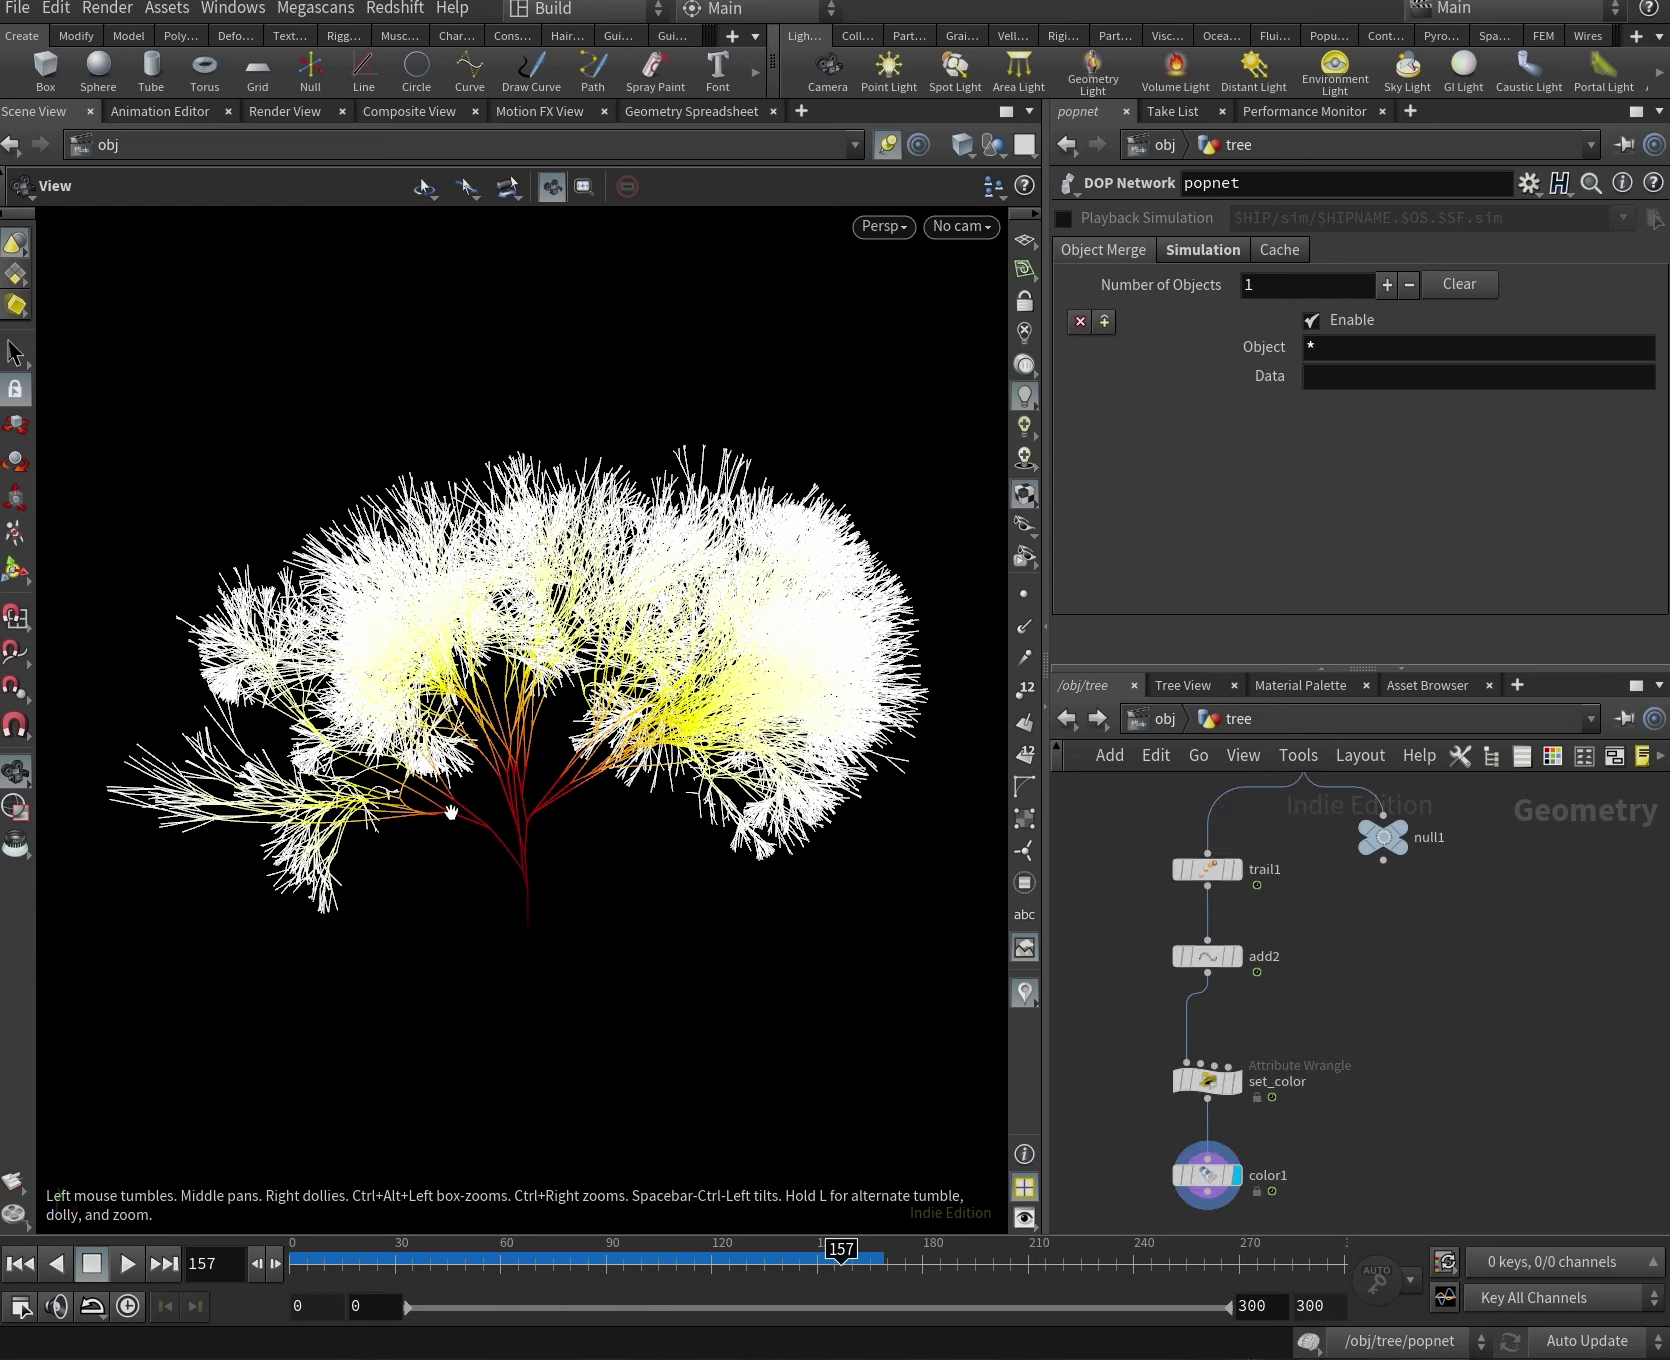
mouse_move(798, 590)
mouse_down()
mouse_move(795, 572)
mouse_move(768, 588)
mouse_move(826, 625)
mouse_move(771, 608)
mouse_up()
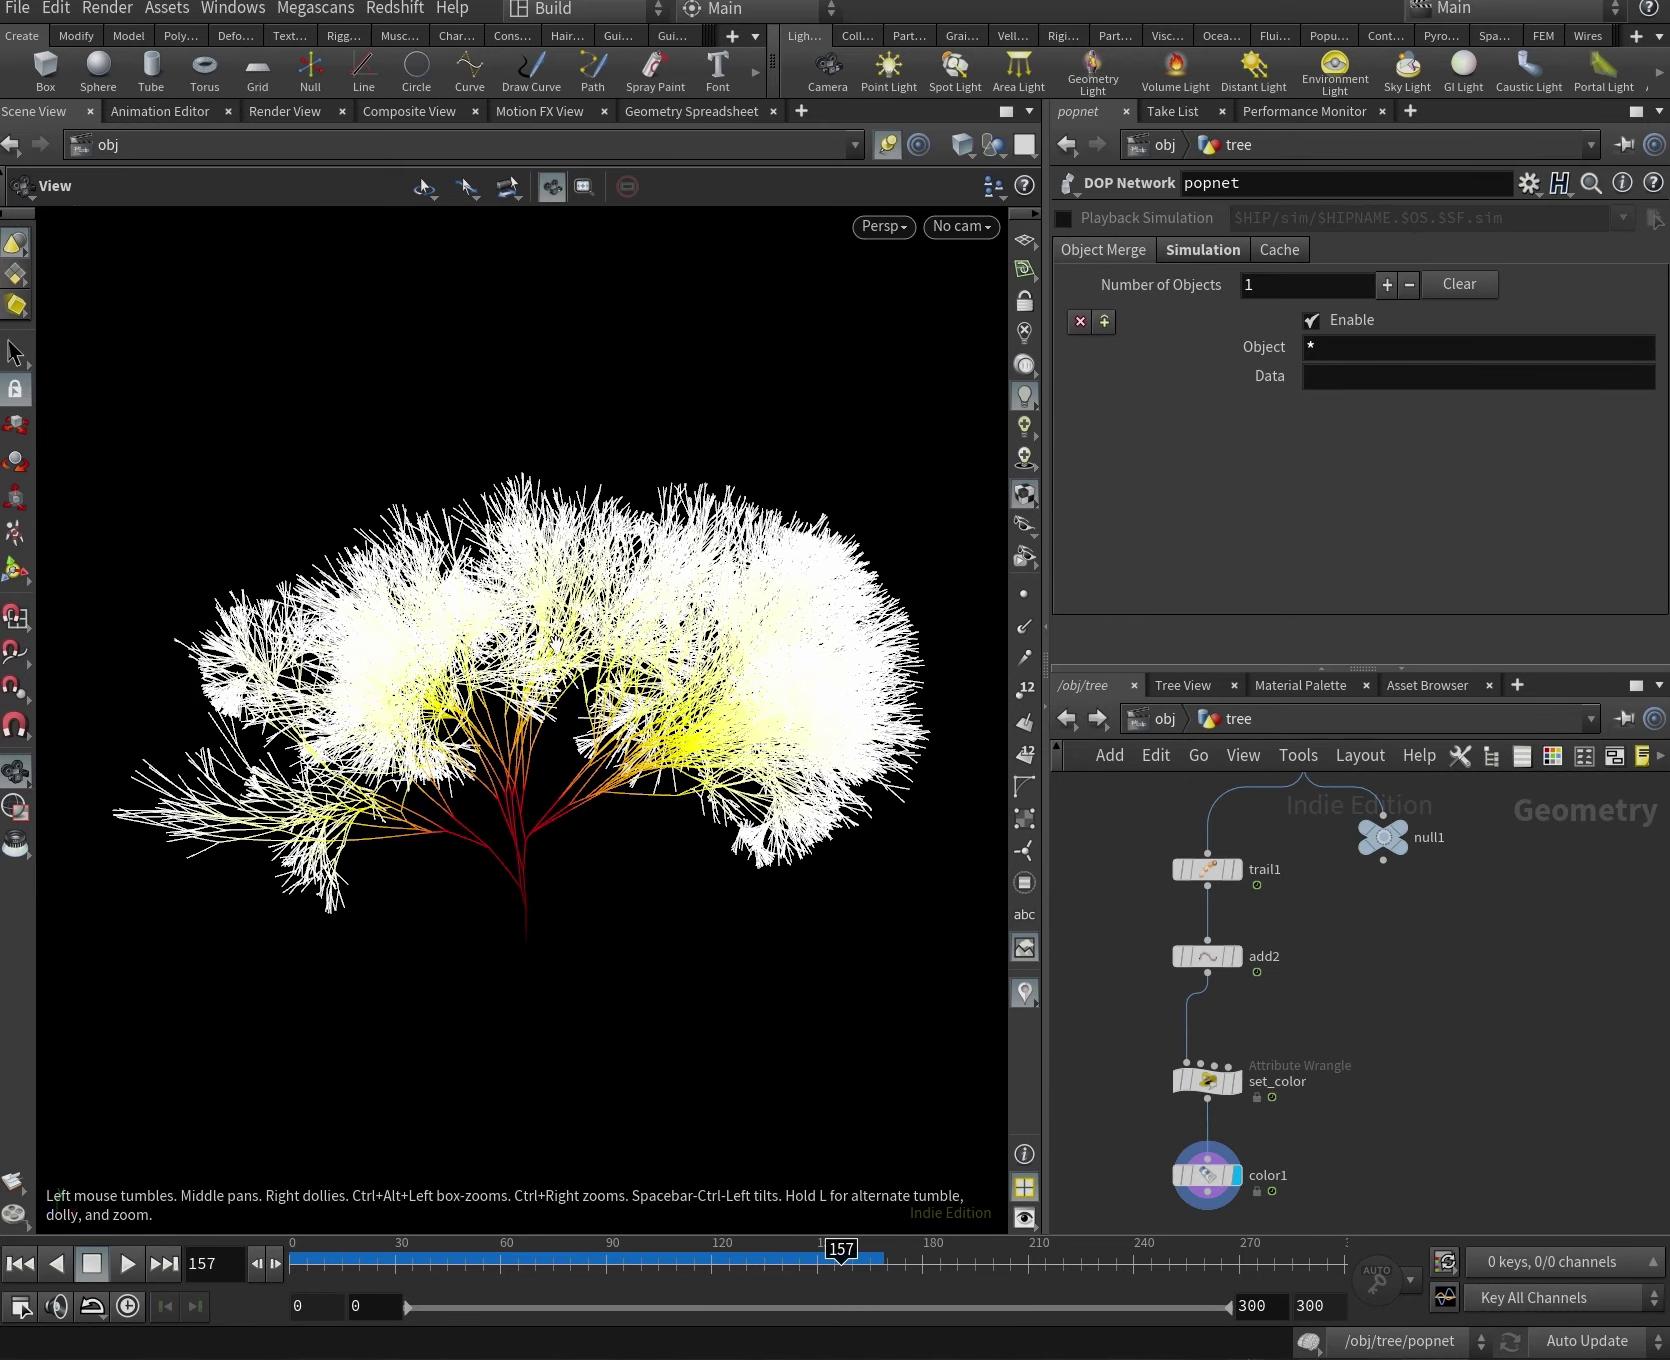
Box-select set_color and color1 and move them lower in the network.
middle_drag(1430, 1127, 1342, 1000)
drag(1342, 1000, 1160, 865)
drag(1205, 977, 1202, 1051)
middle_drag(1325, 795, 1420, 895)
drag(1293, 1023, 1266, 1090)
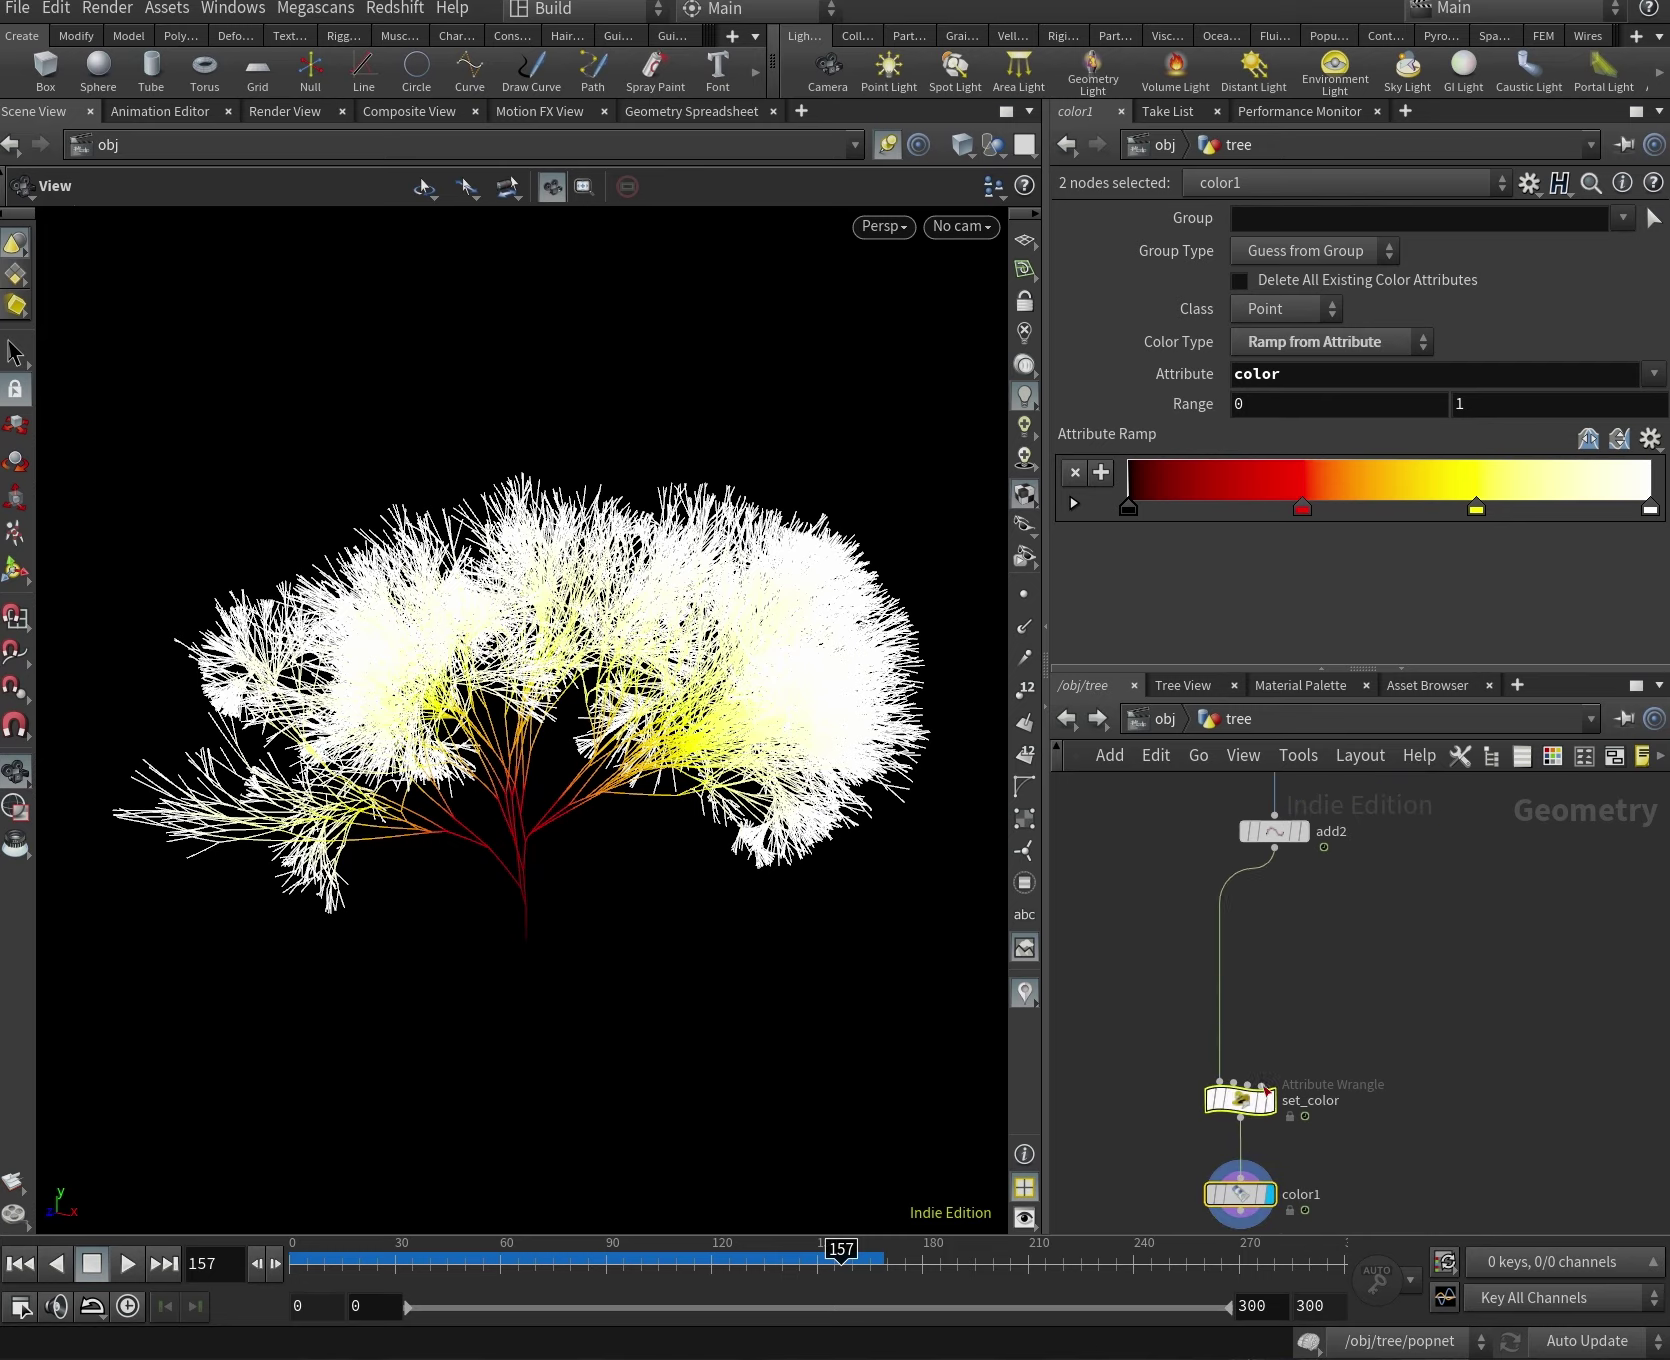
click(1240, 1194)
Insert an Attribute Wrangle, pointwrangle1, on the wire between add2 and set_color.
key(Tab)
text(wrangle)
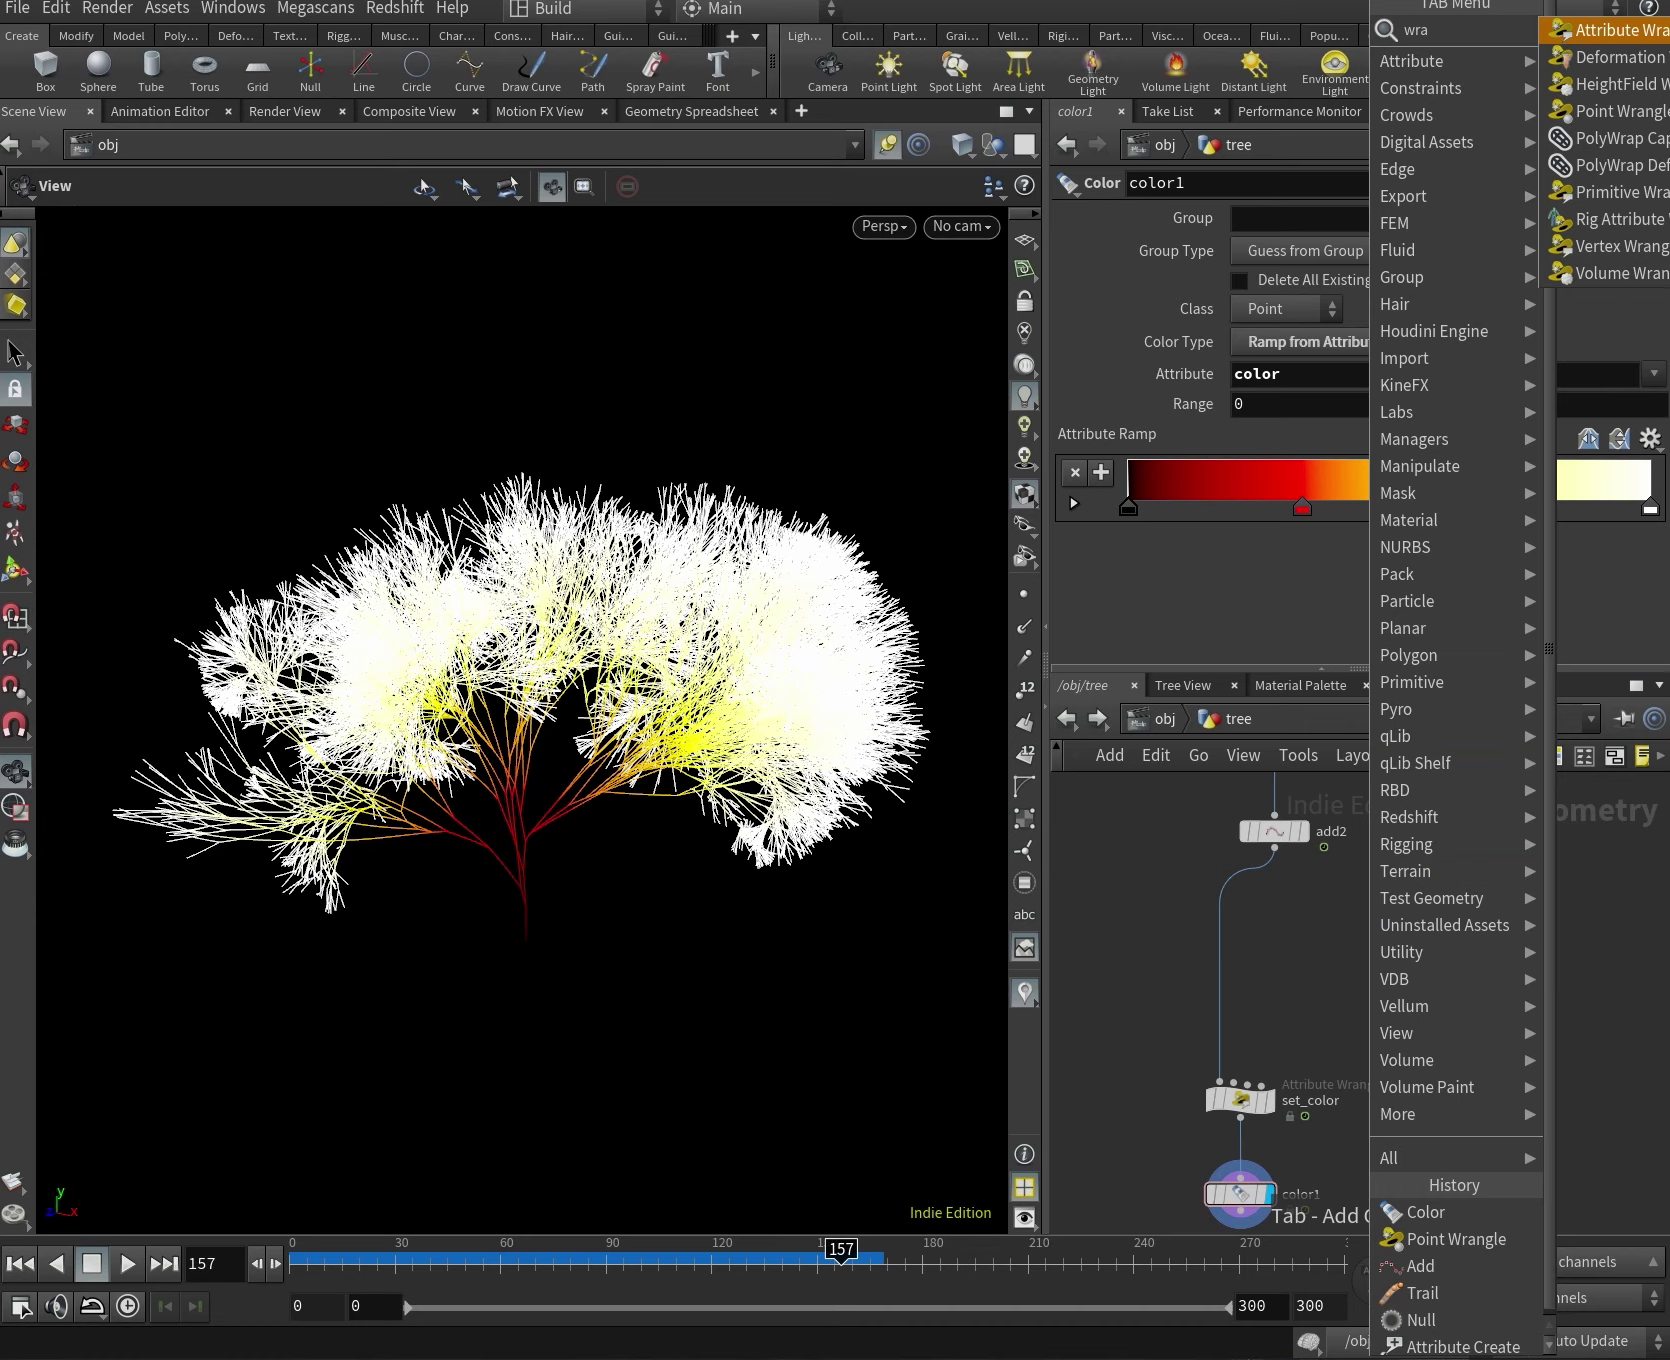
key(Return)
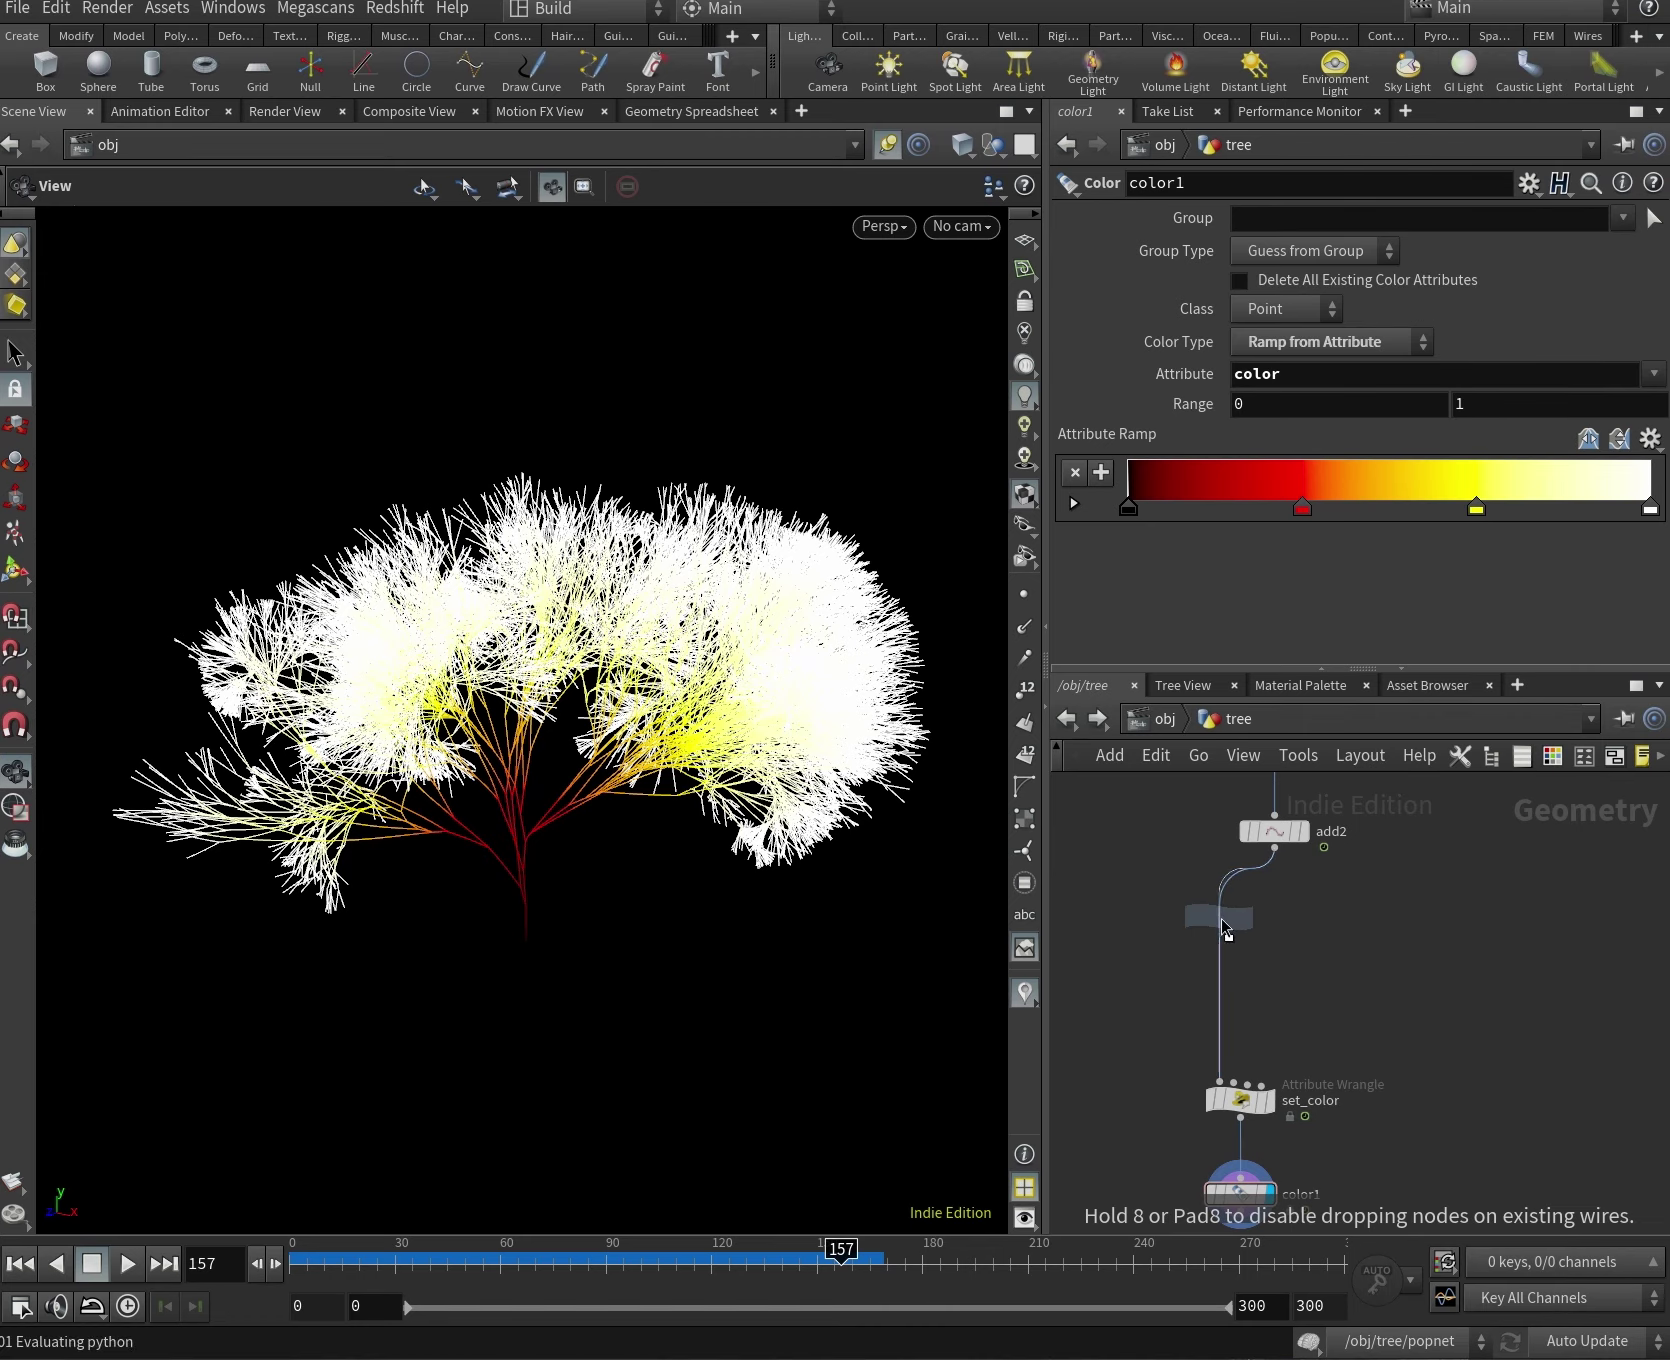
click(1218, 922)
drag(1218, 922, 1330, 950)
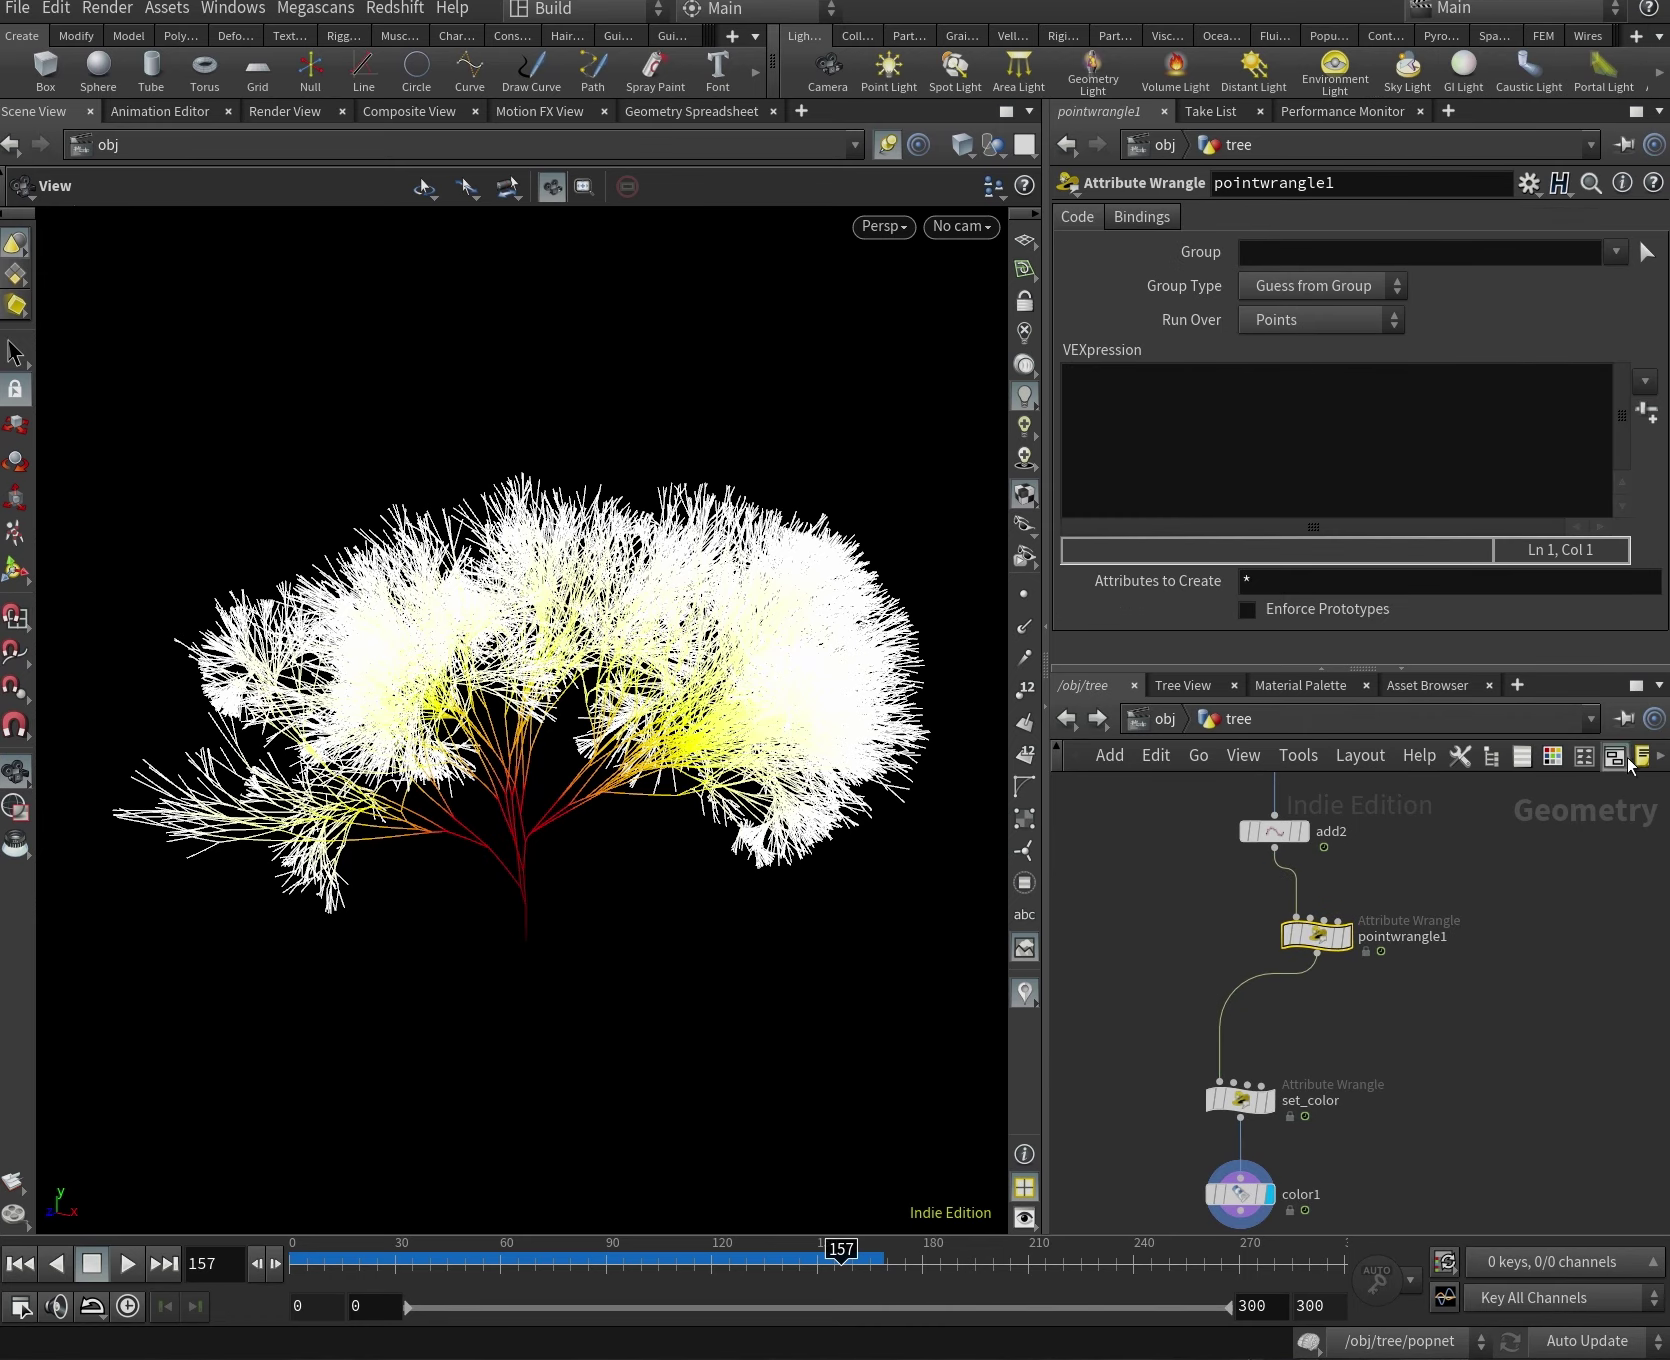
Wrap pointwrangle1 in a network box titled "get attribute maximum".
key(shift+o)
drag(1456, 977, 1538, 1020)
double_click(1432, 925)
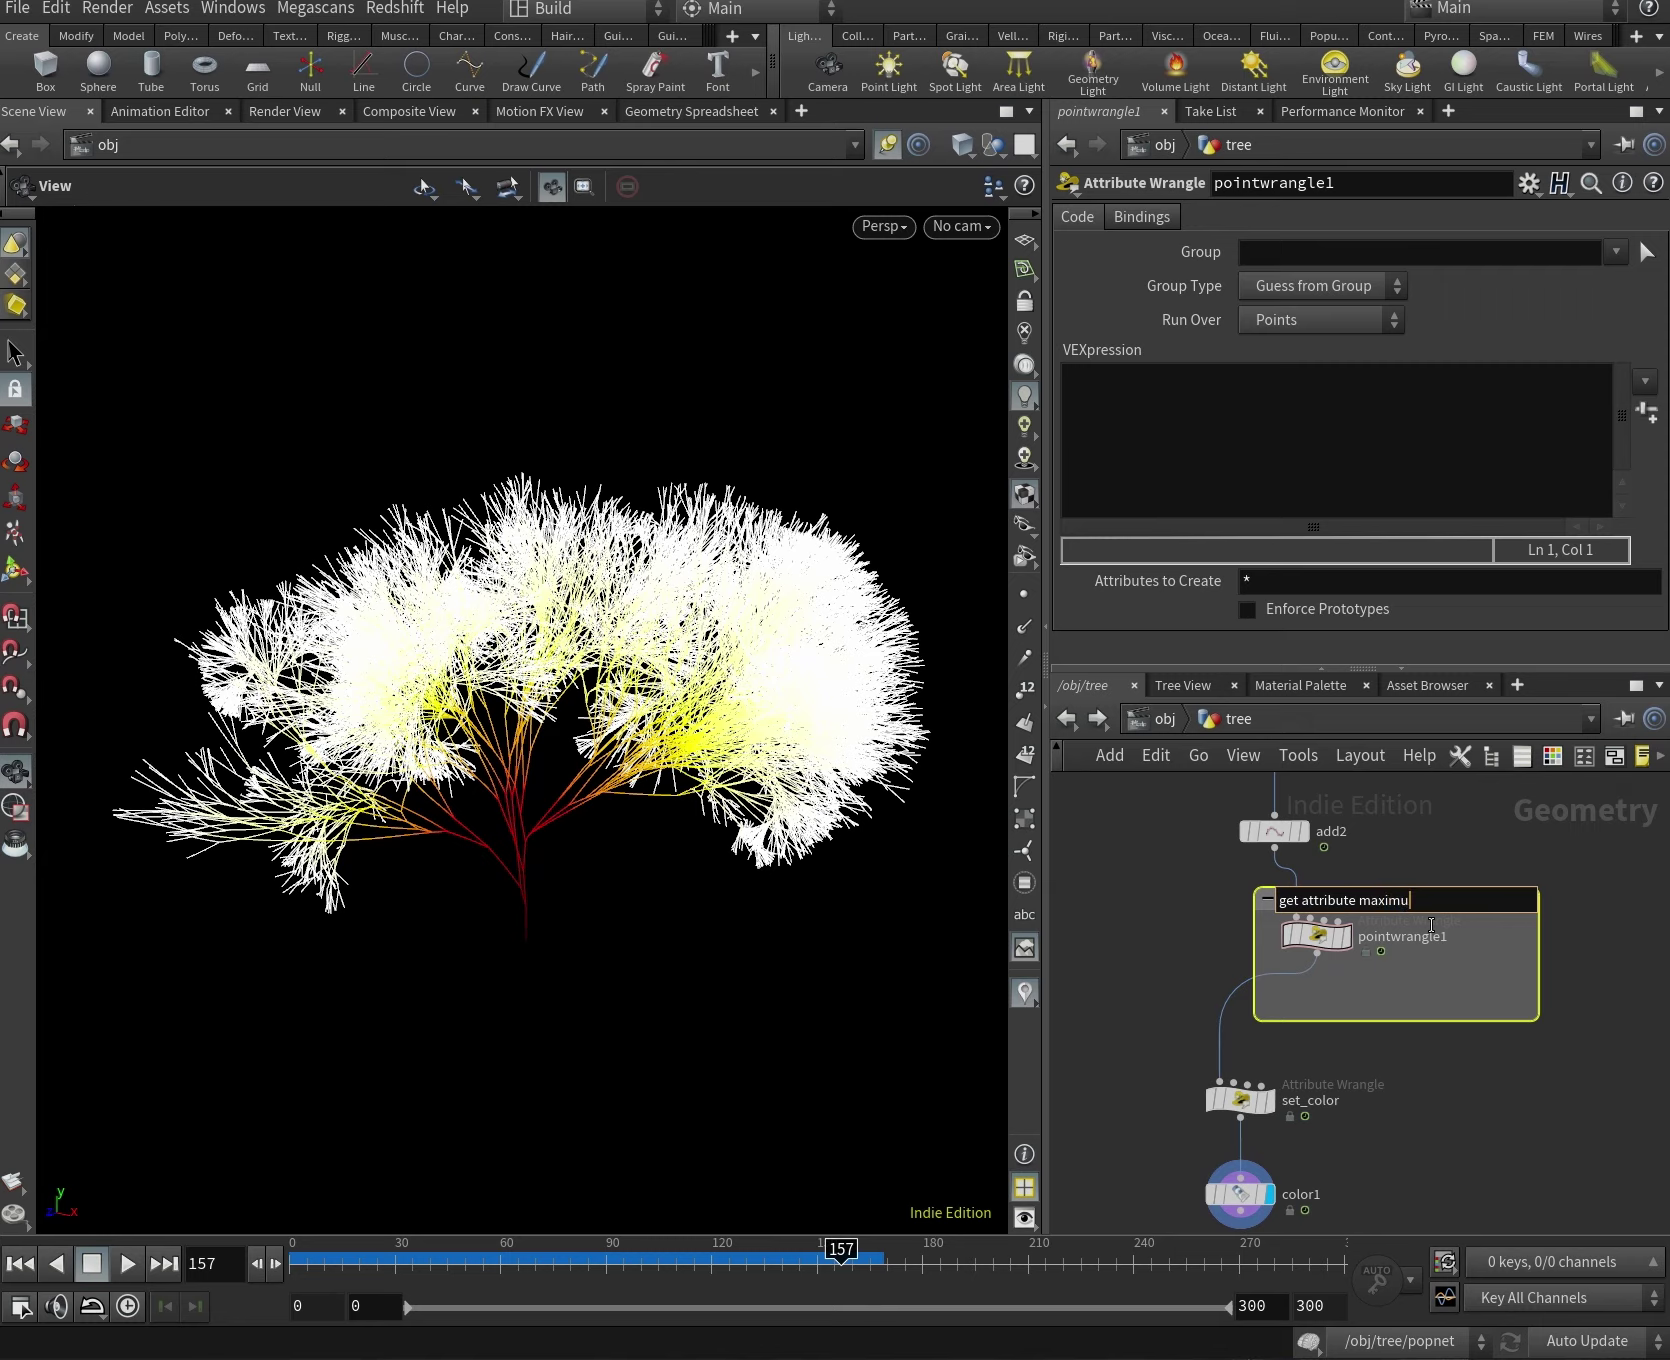
key(Return)
scroll(1425, 932, up, 2)
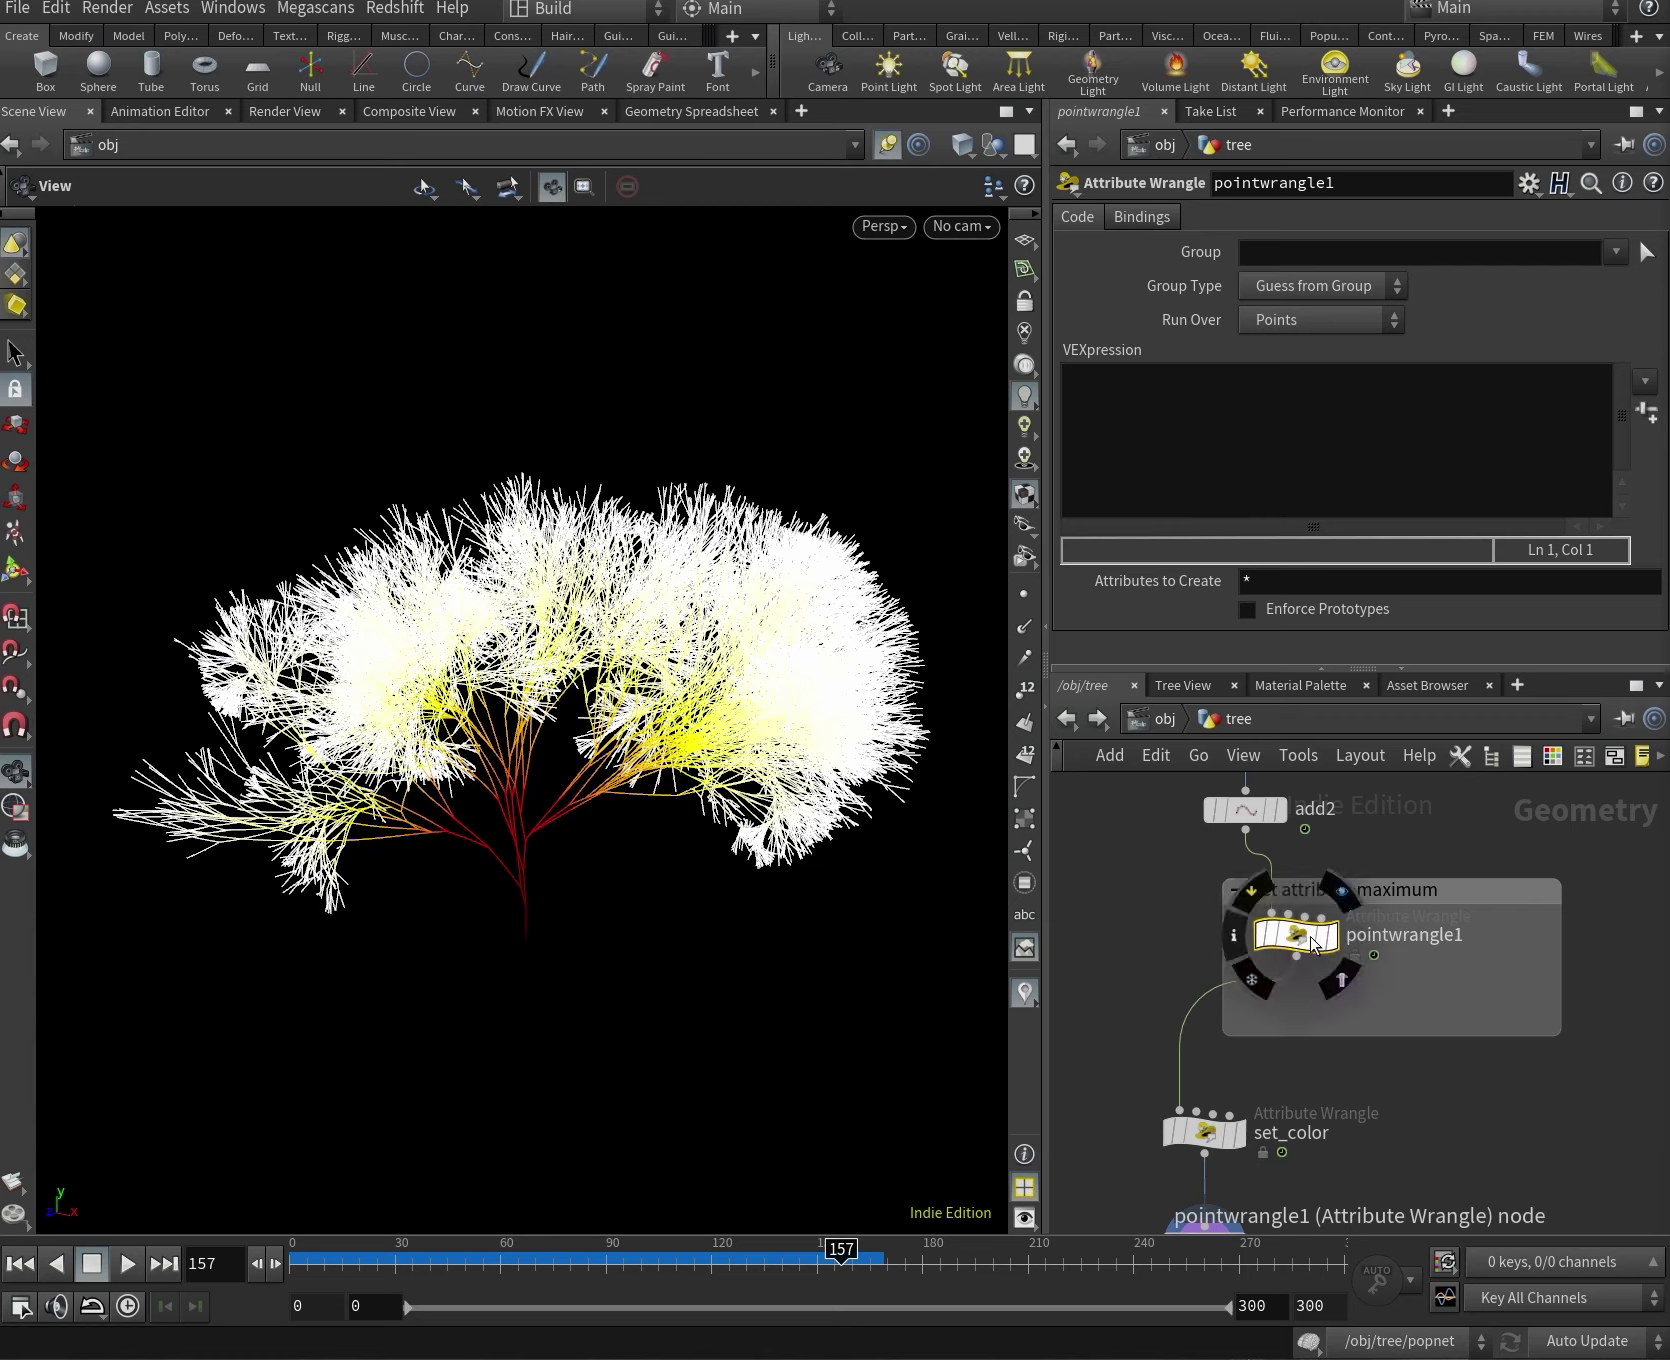
click(1250, 428)
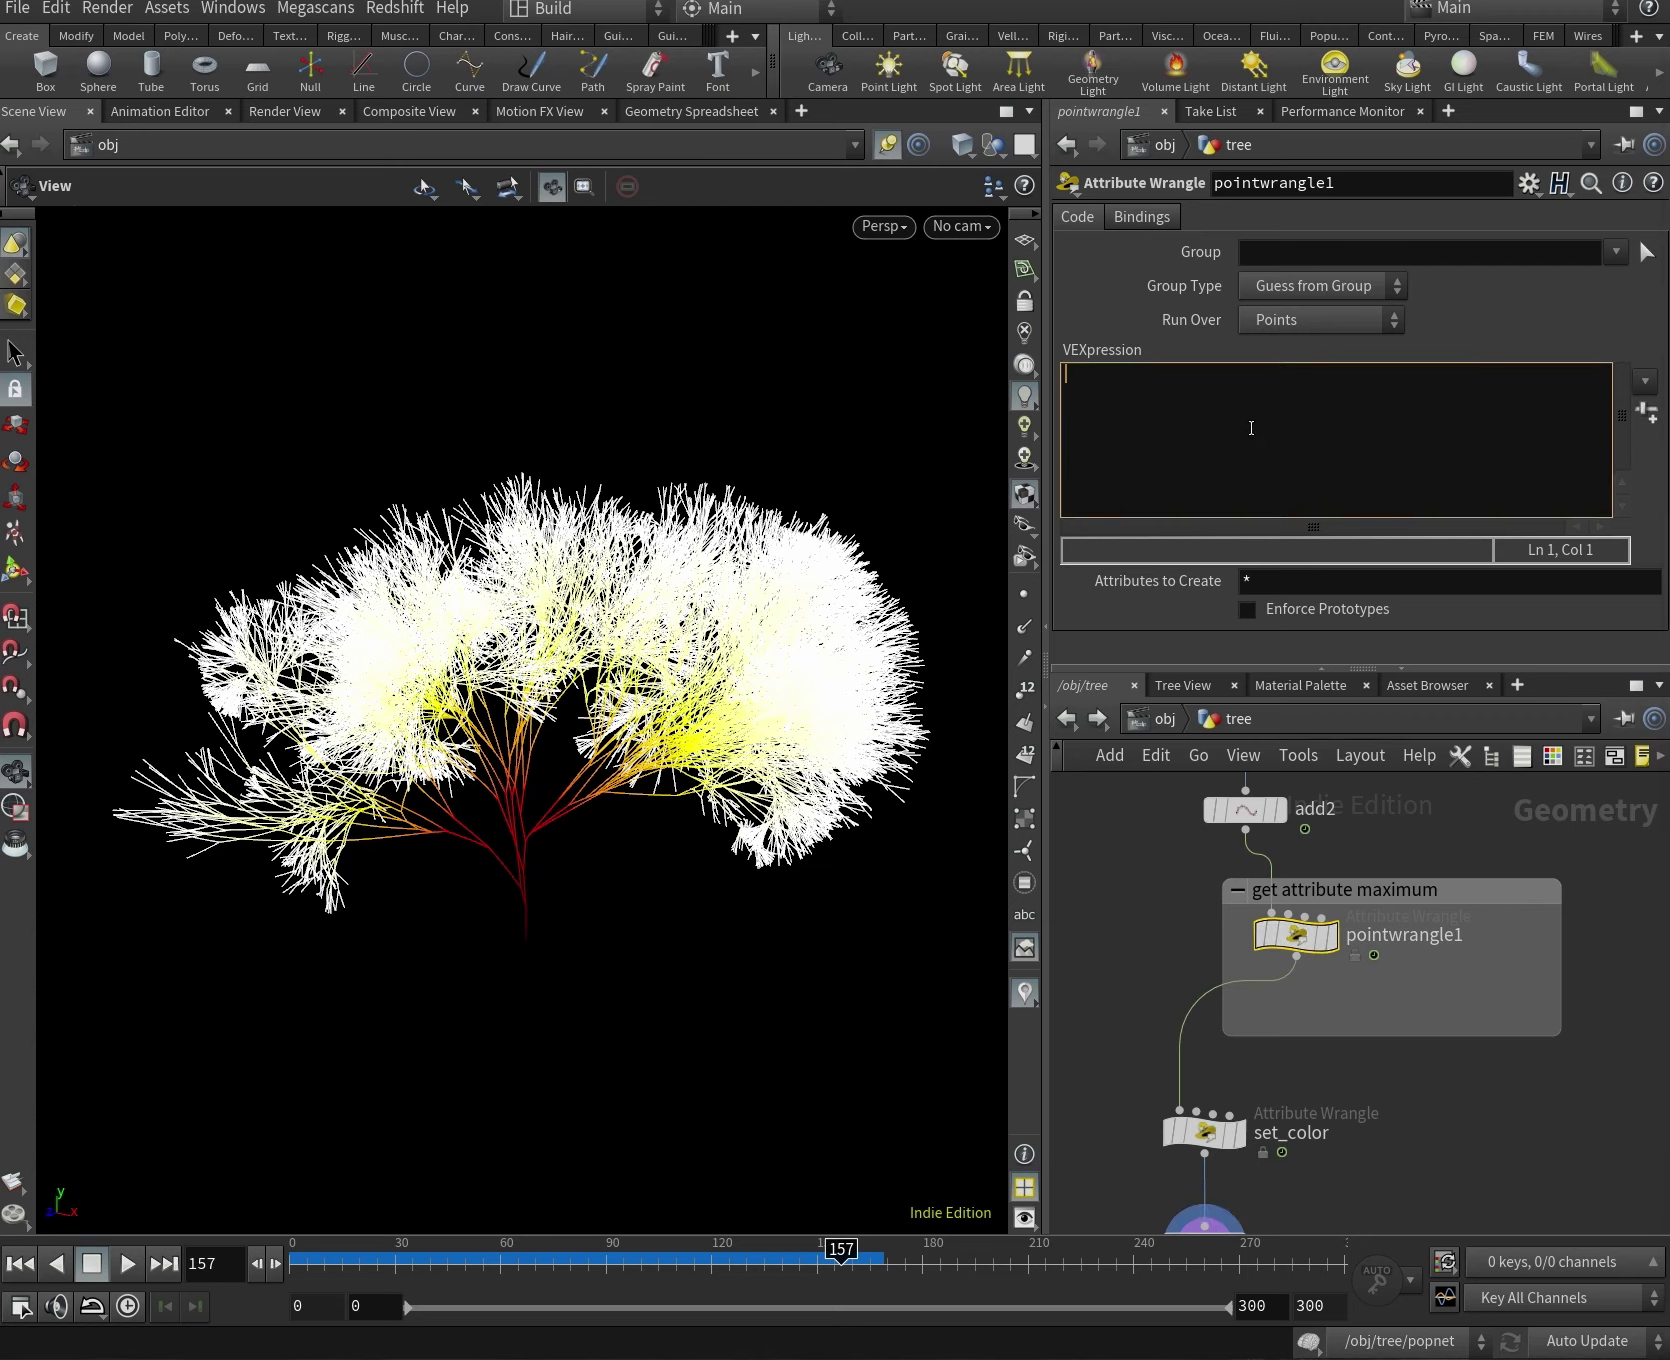
text(setd)
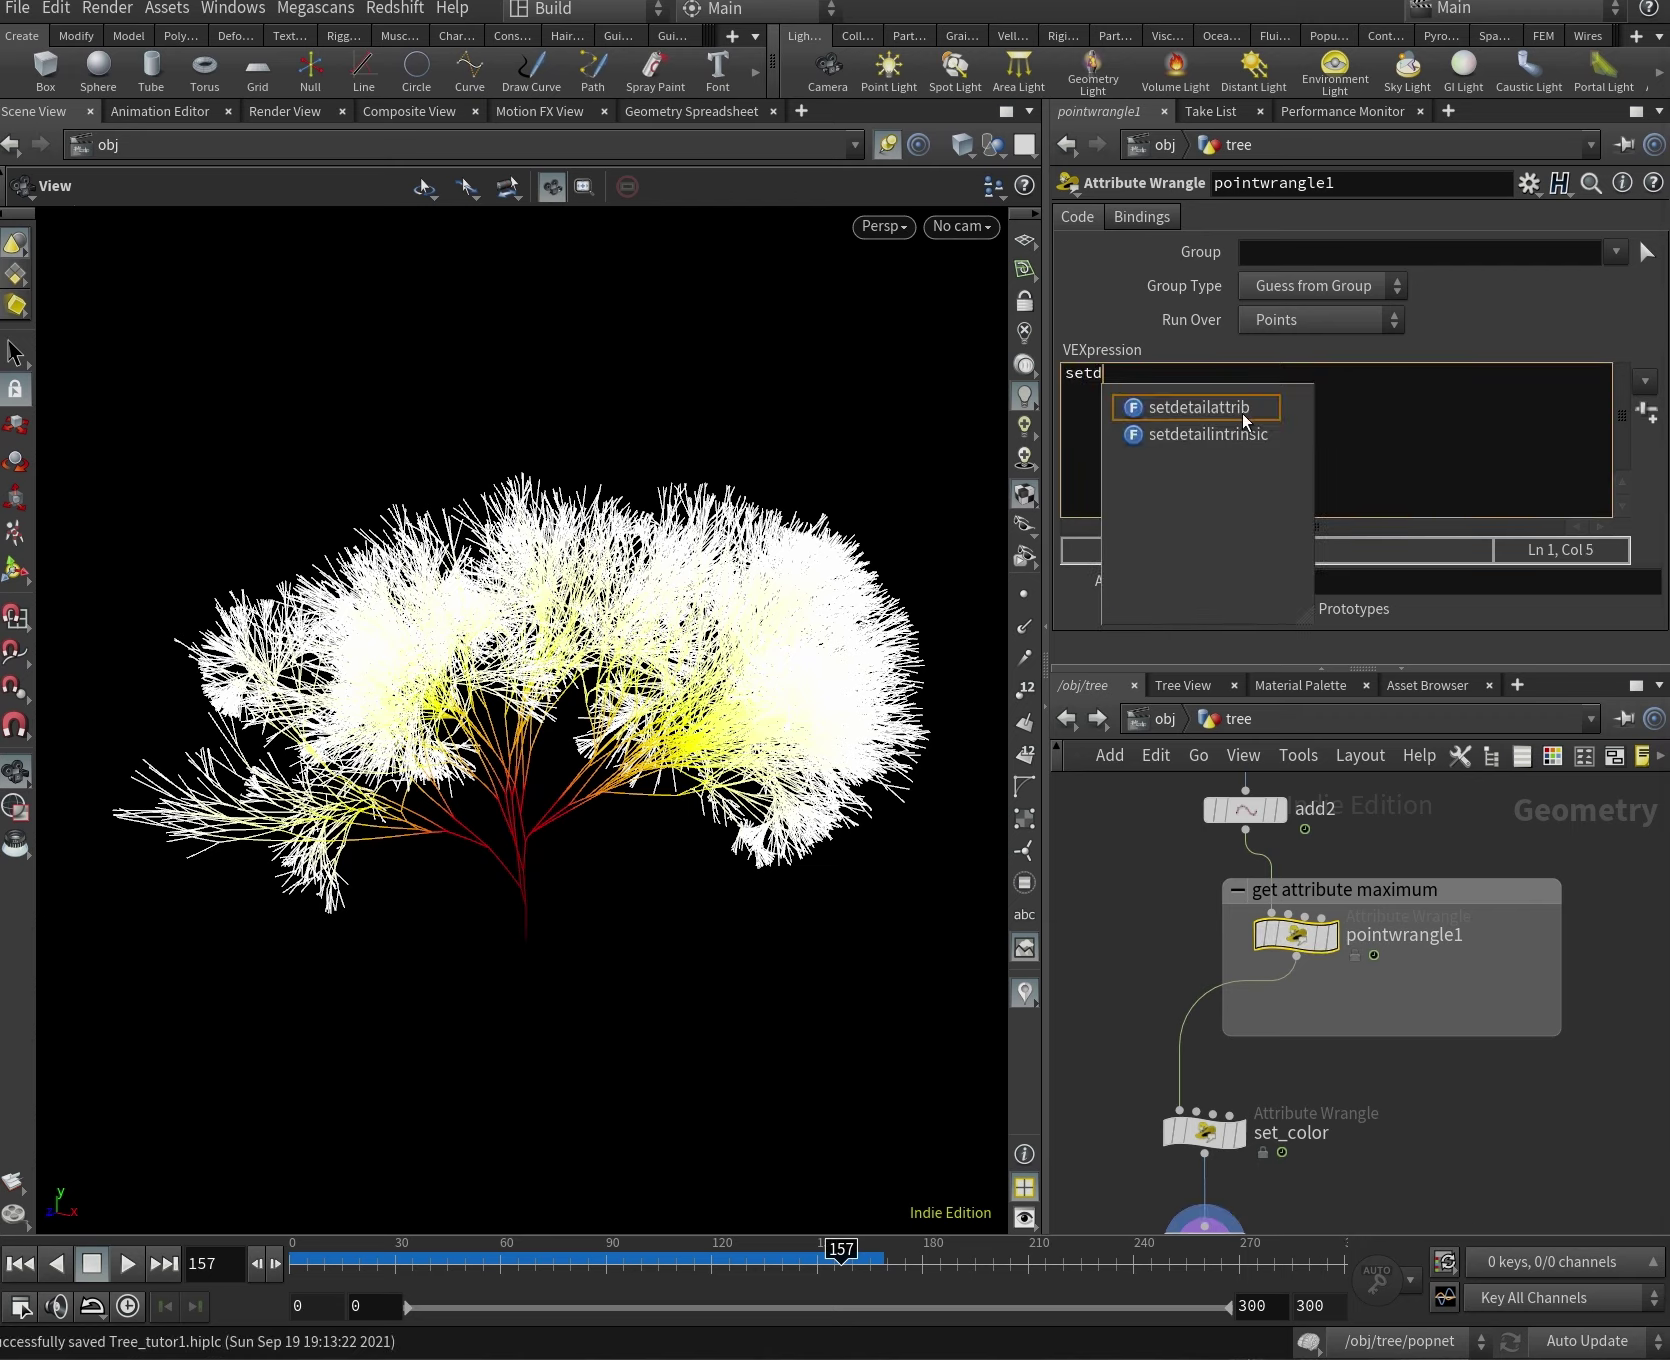
text(etailattrib(0)
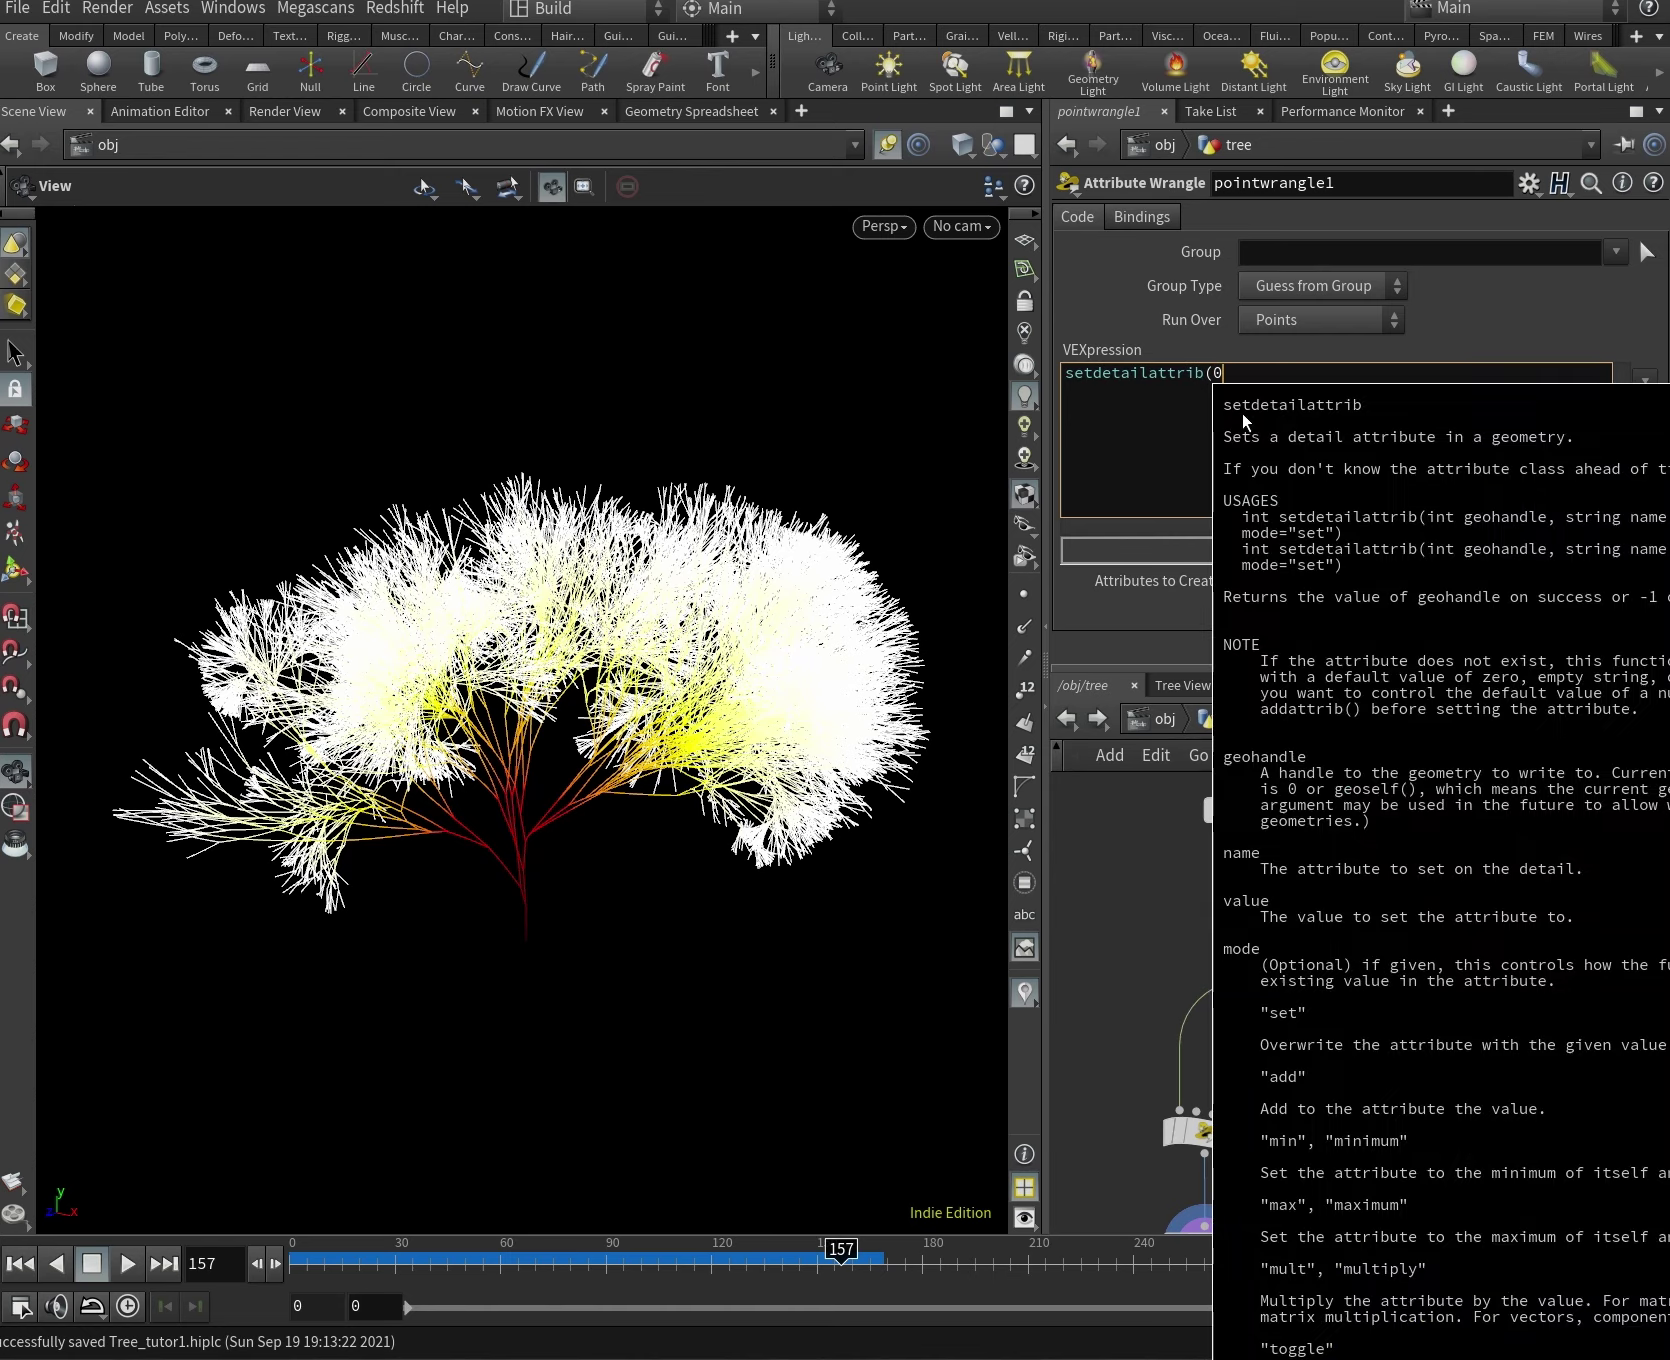
text(,"age"max)
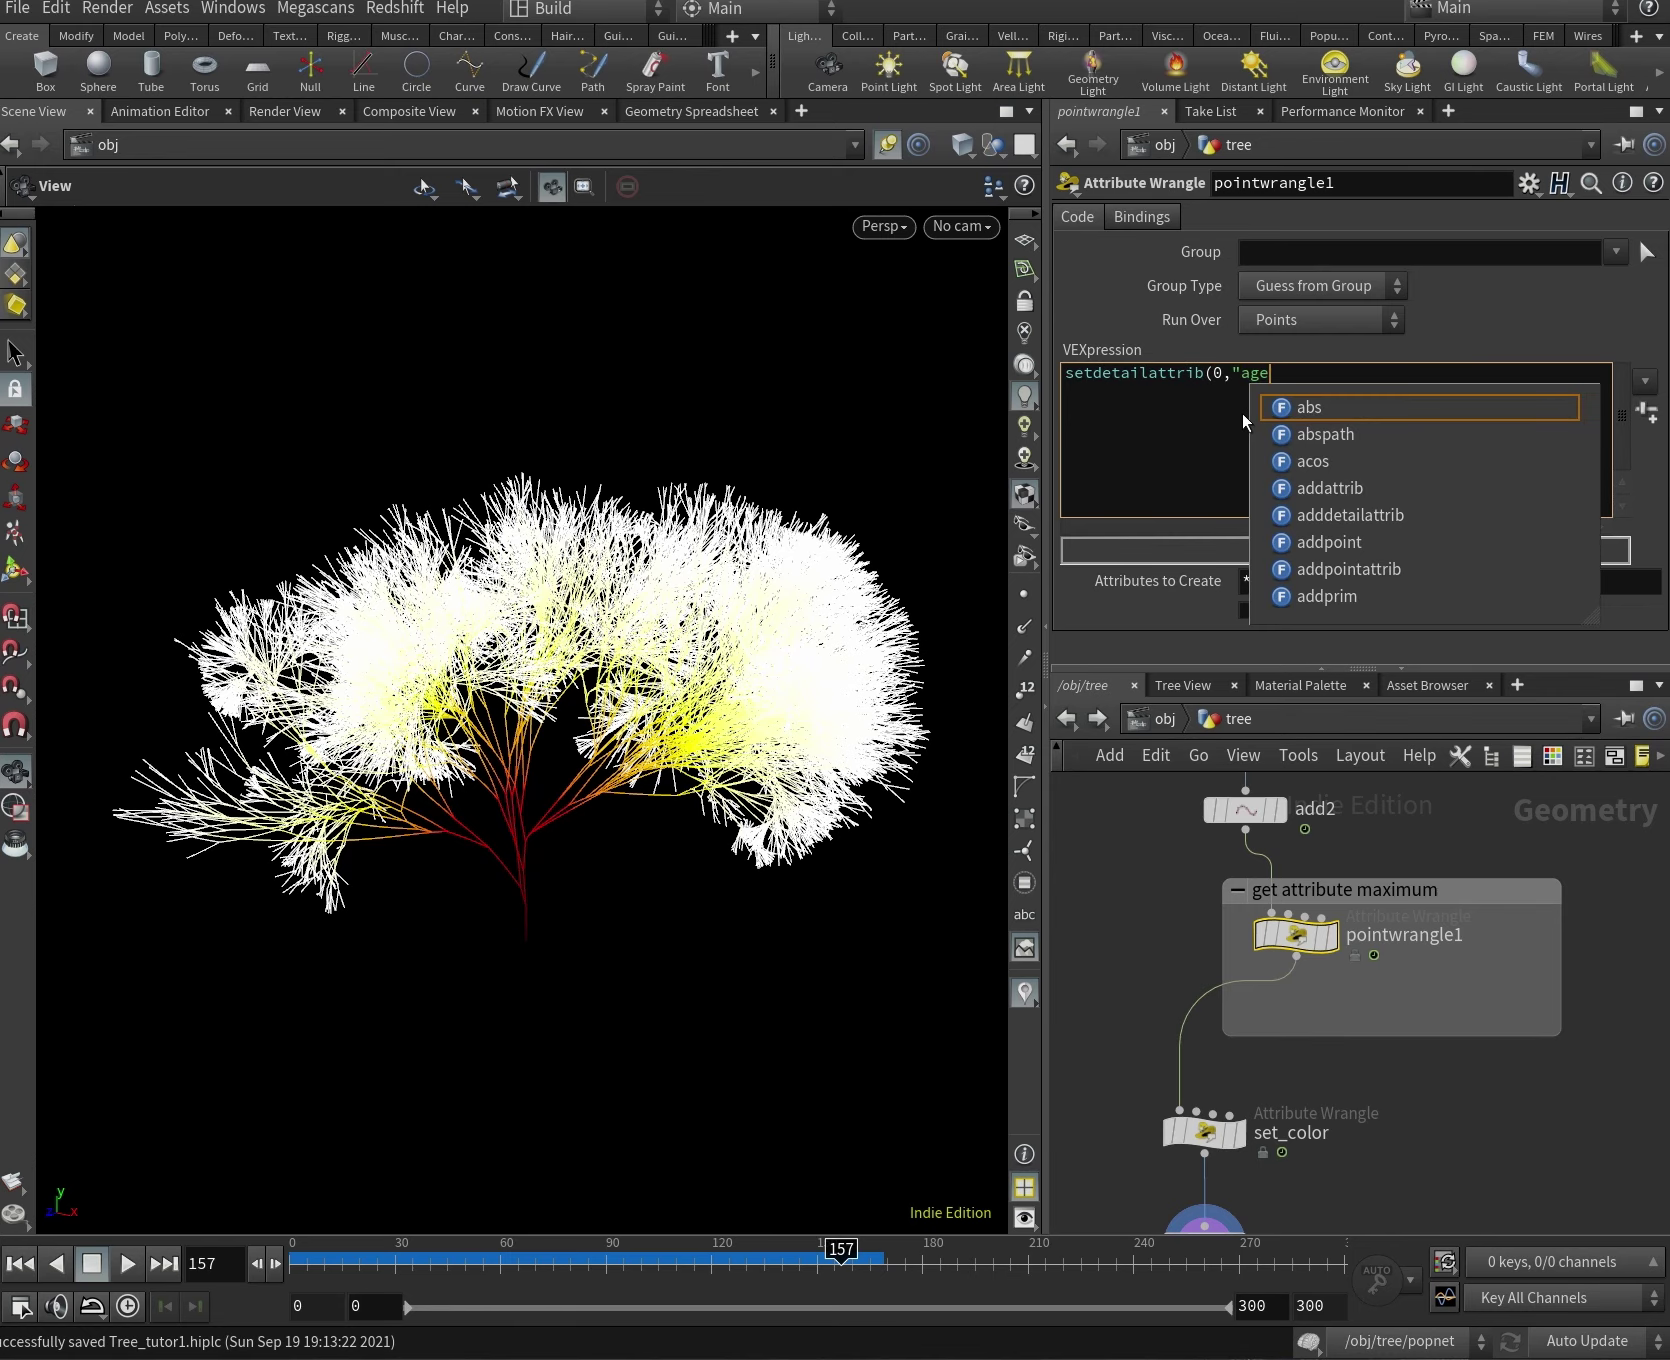
key(BackSpace)
key(BackSpace)
key(BackSpace)
key(BackSpace)
text(_max",@age)
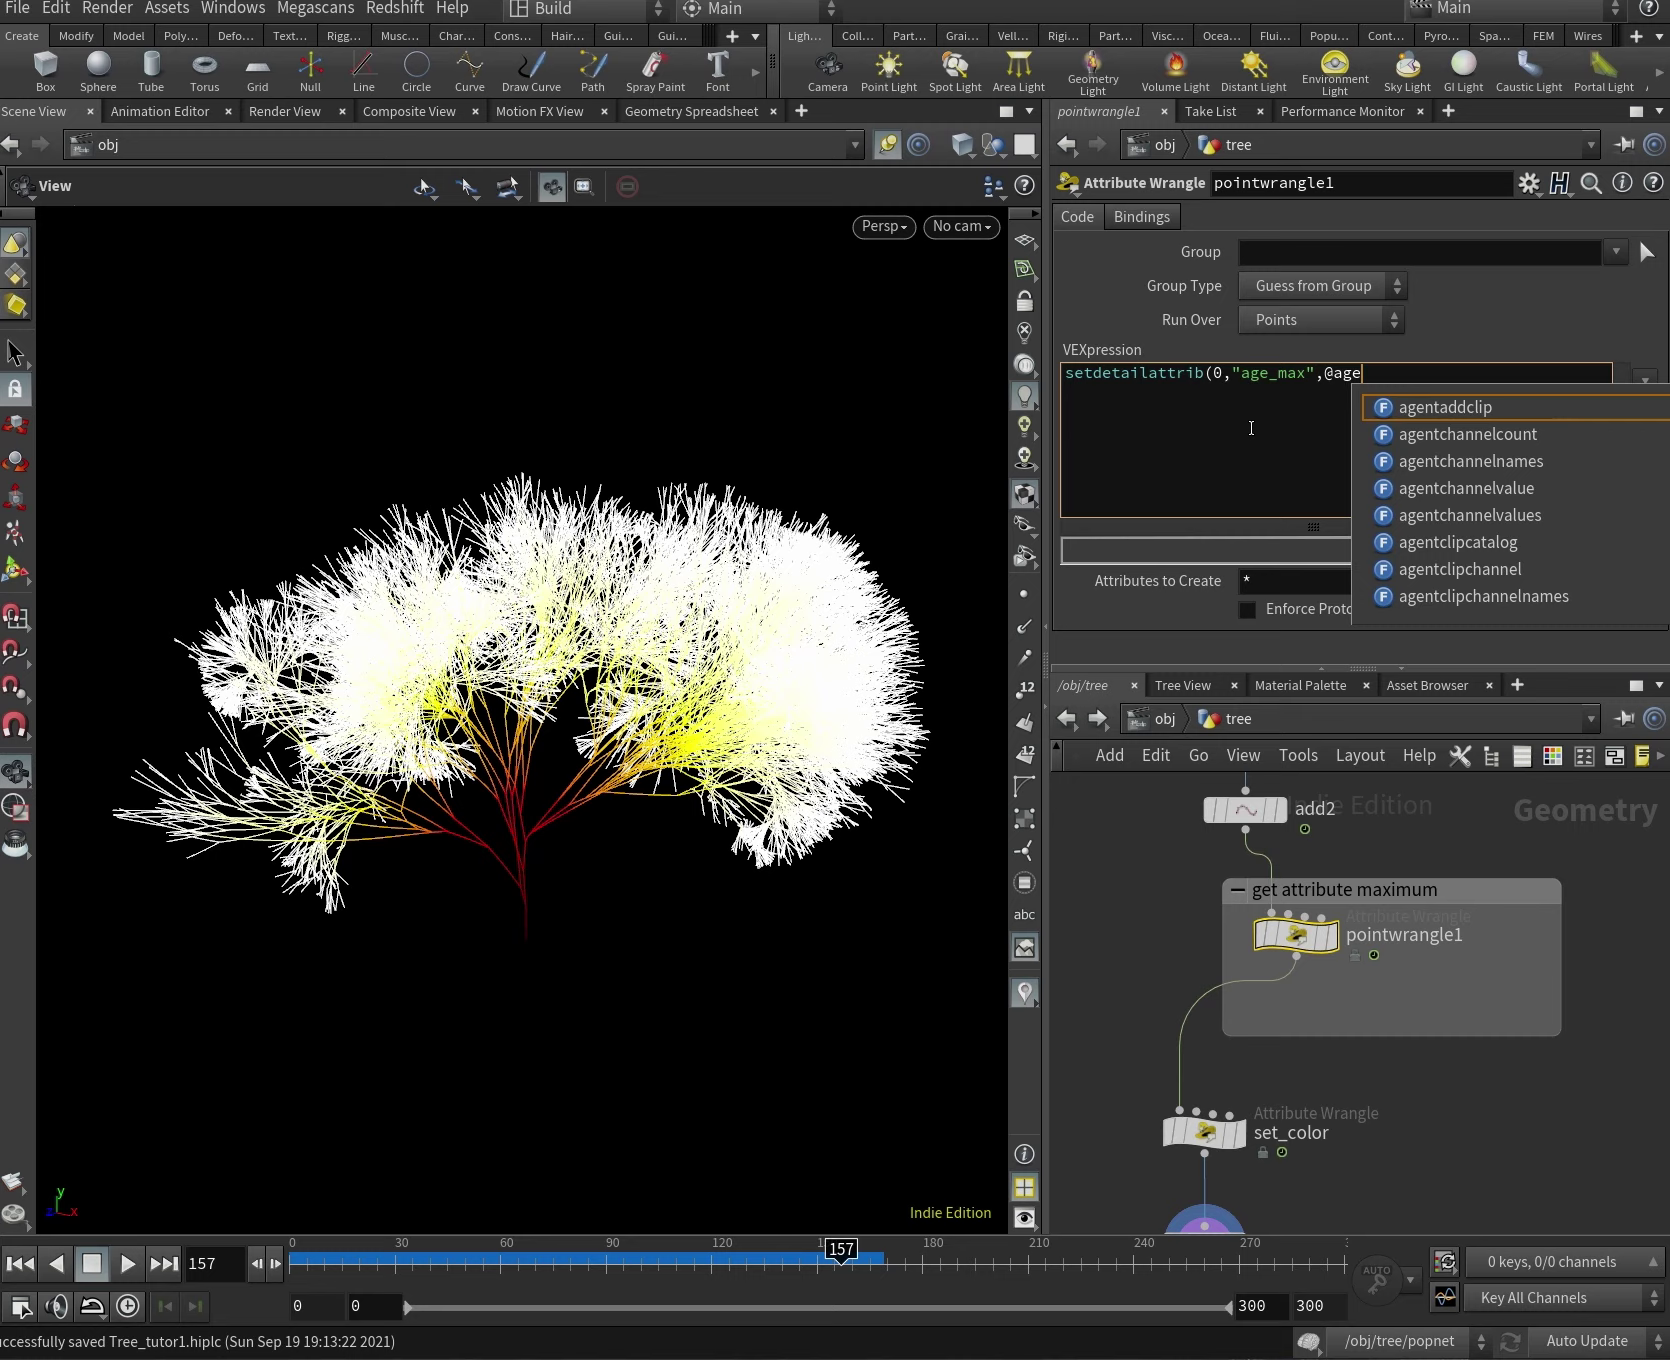
key(Escape)
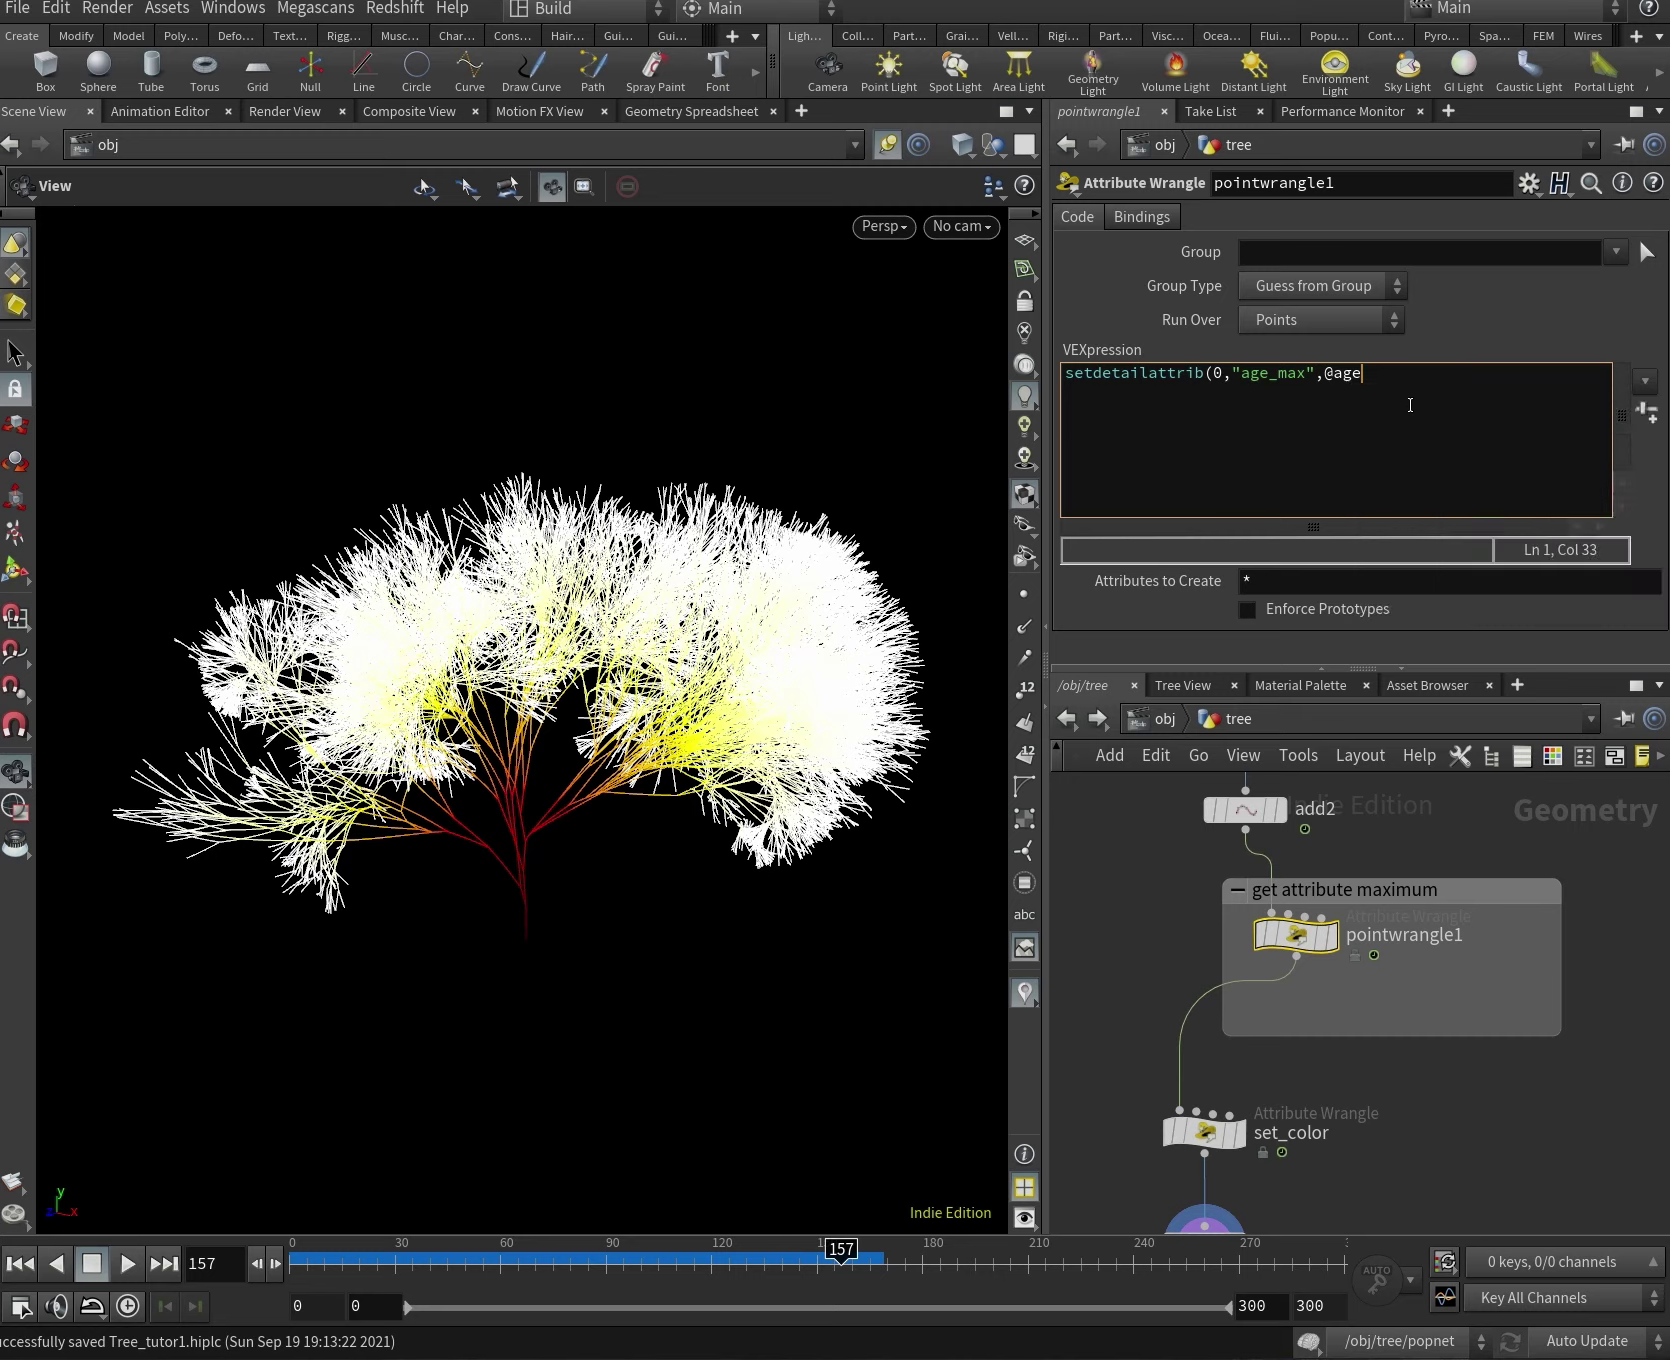
text(,"max");)
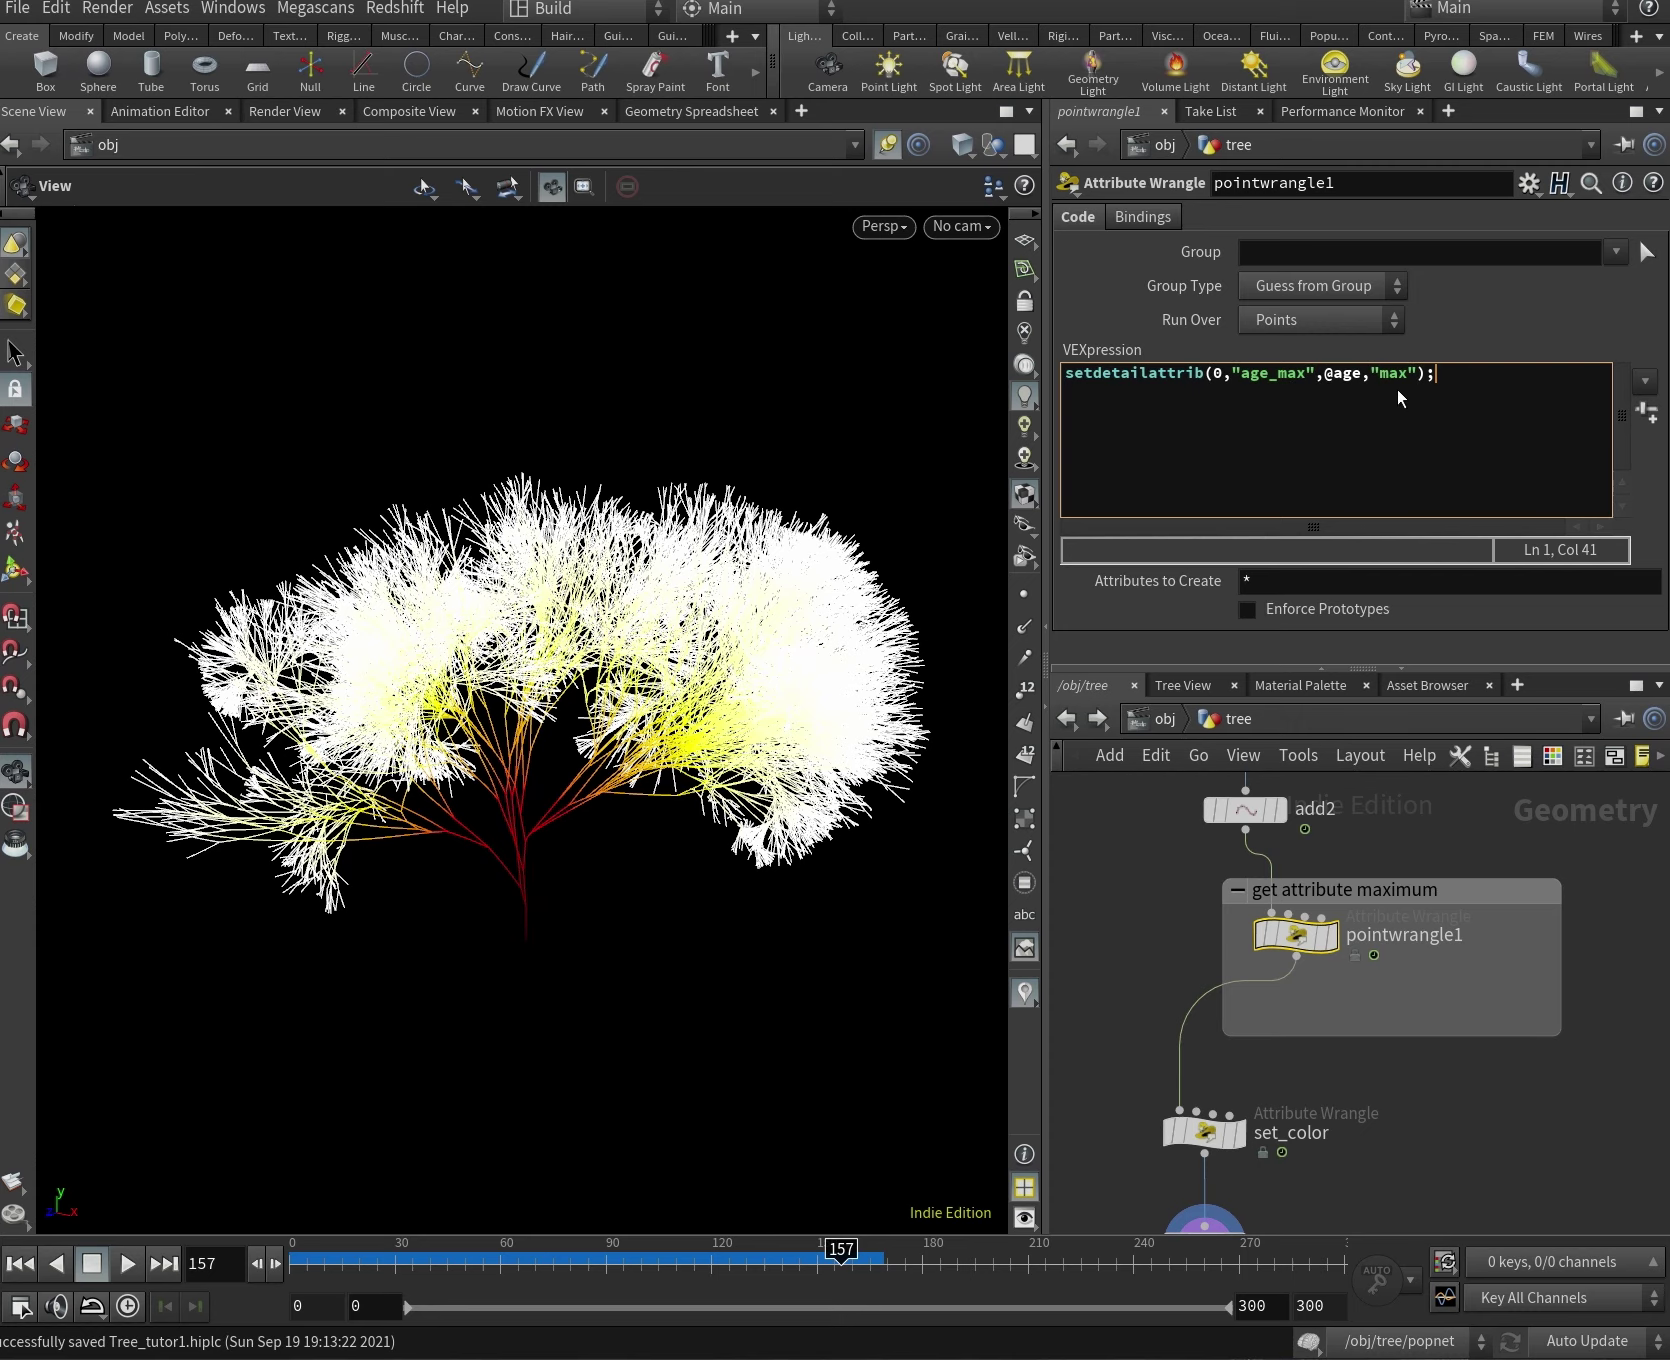
click(1186, 373)
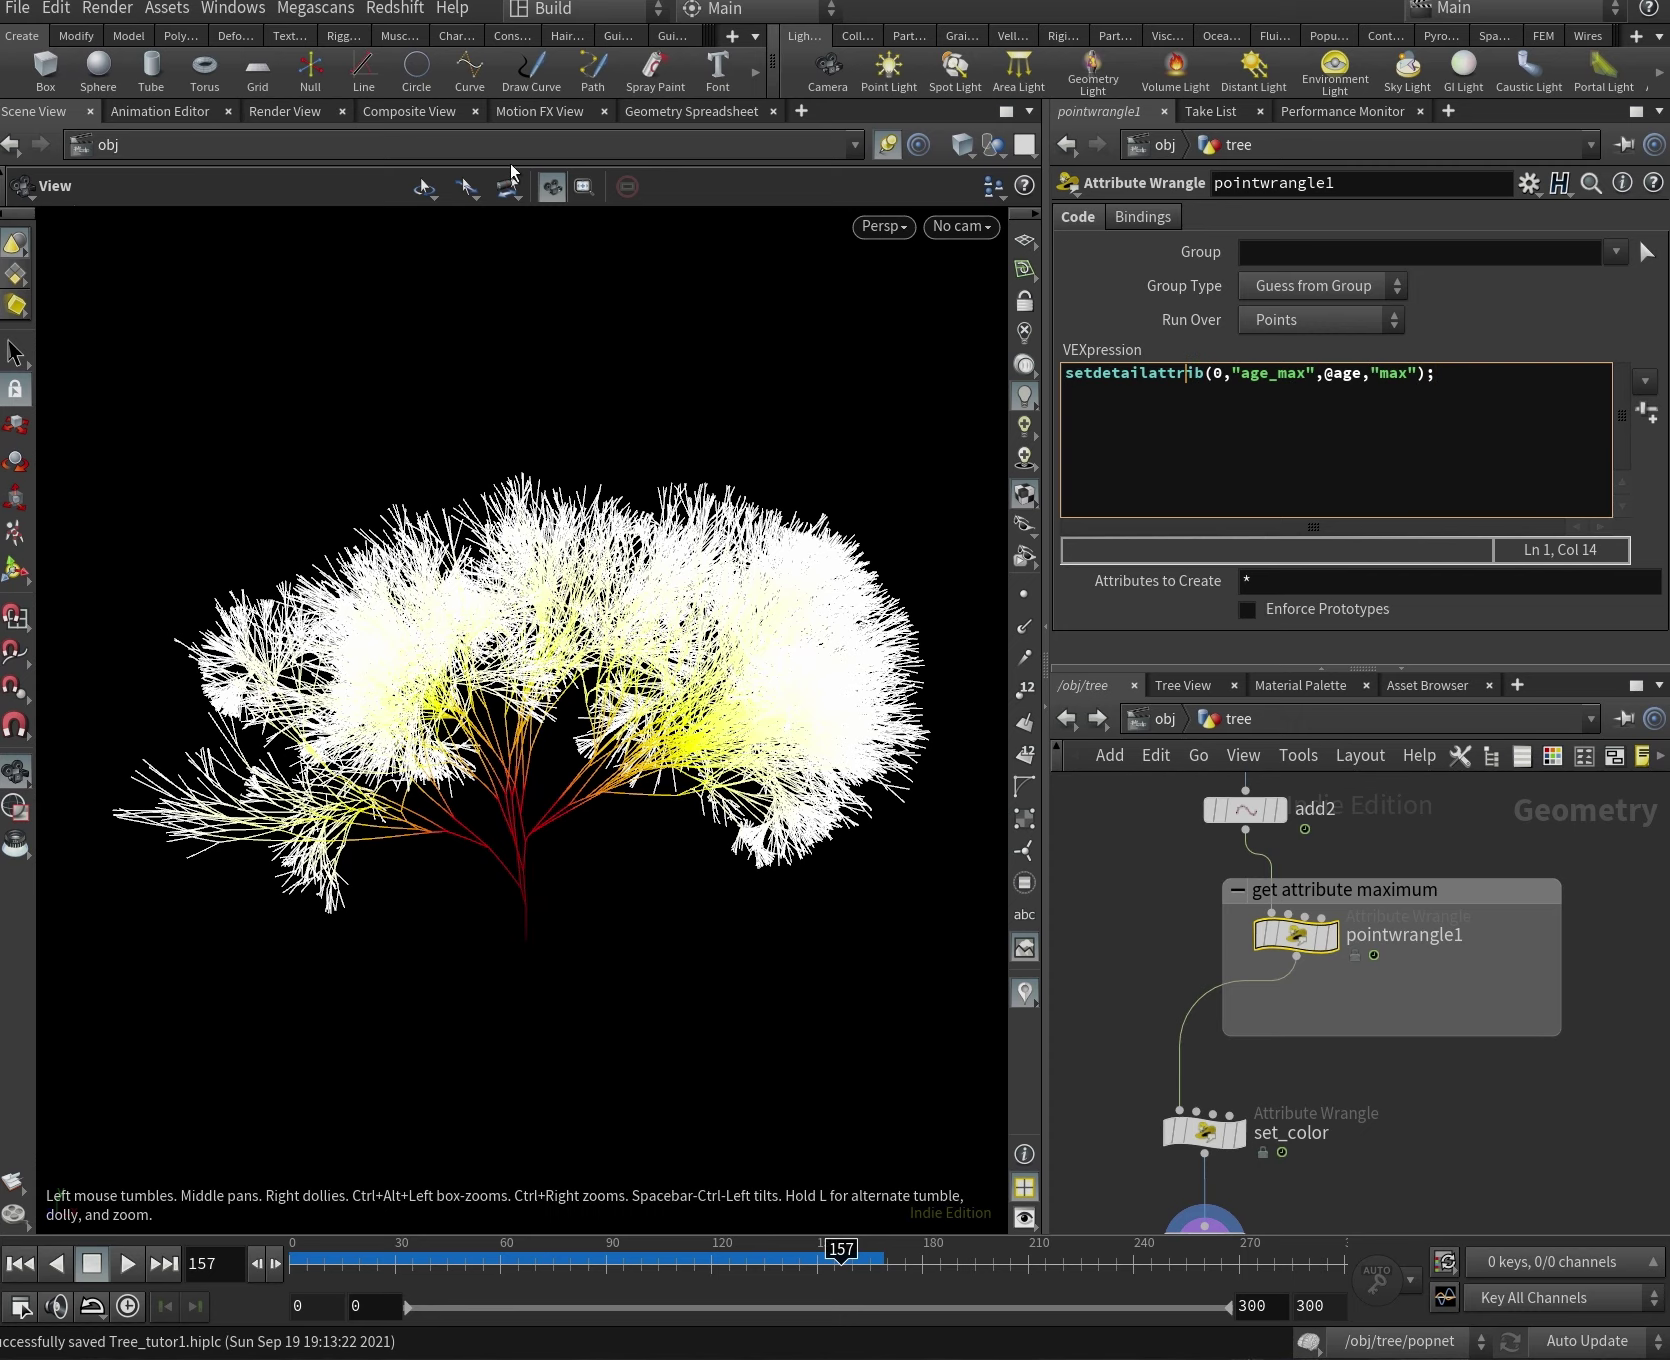
Check the age_max detail attribute (about 4.06 at frame 121) across frames in the Geometry Spreadsheet.
click(683, 112)
click(238, 186)
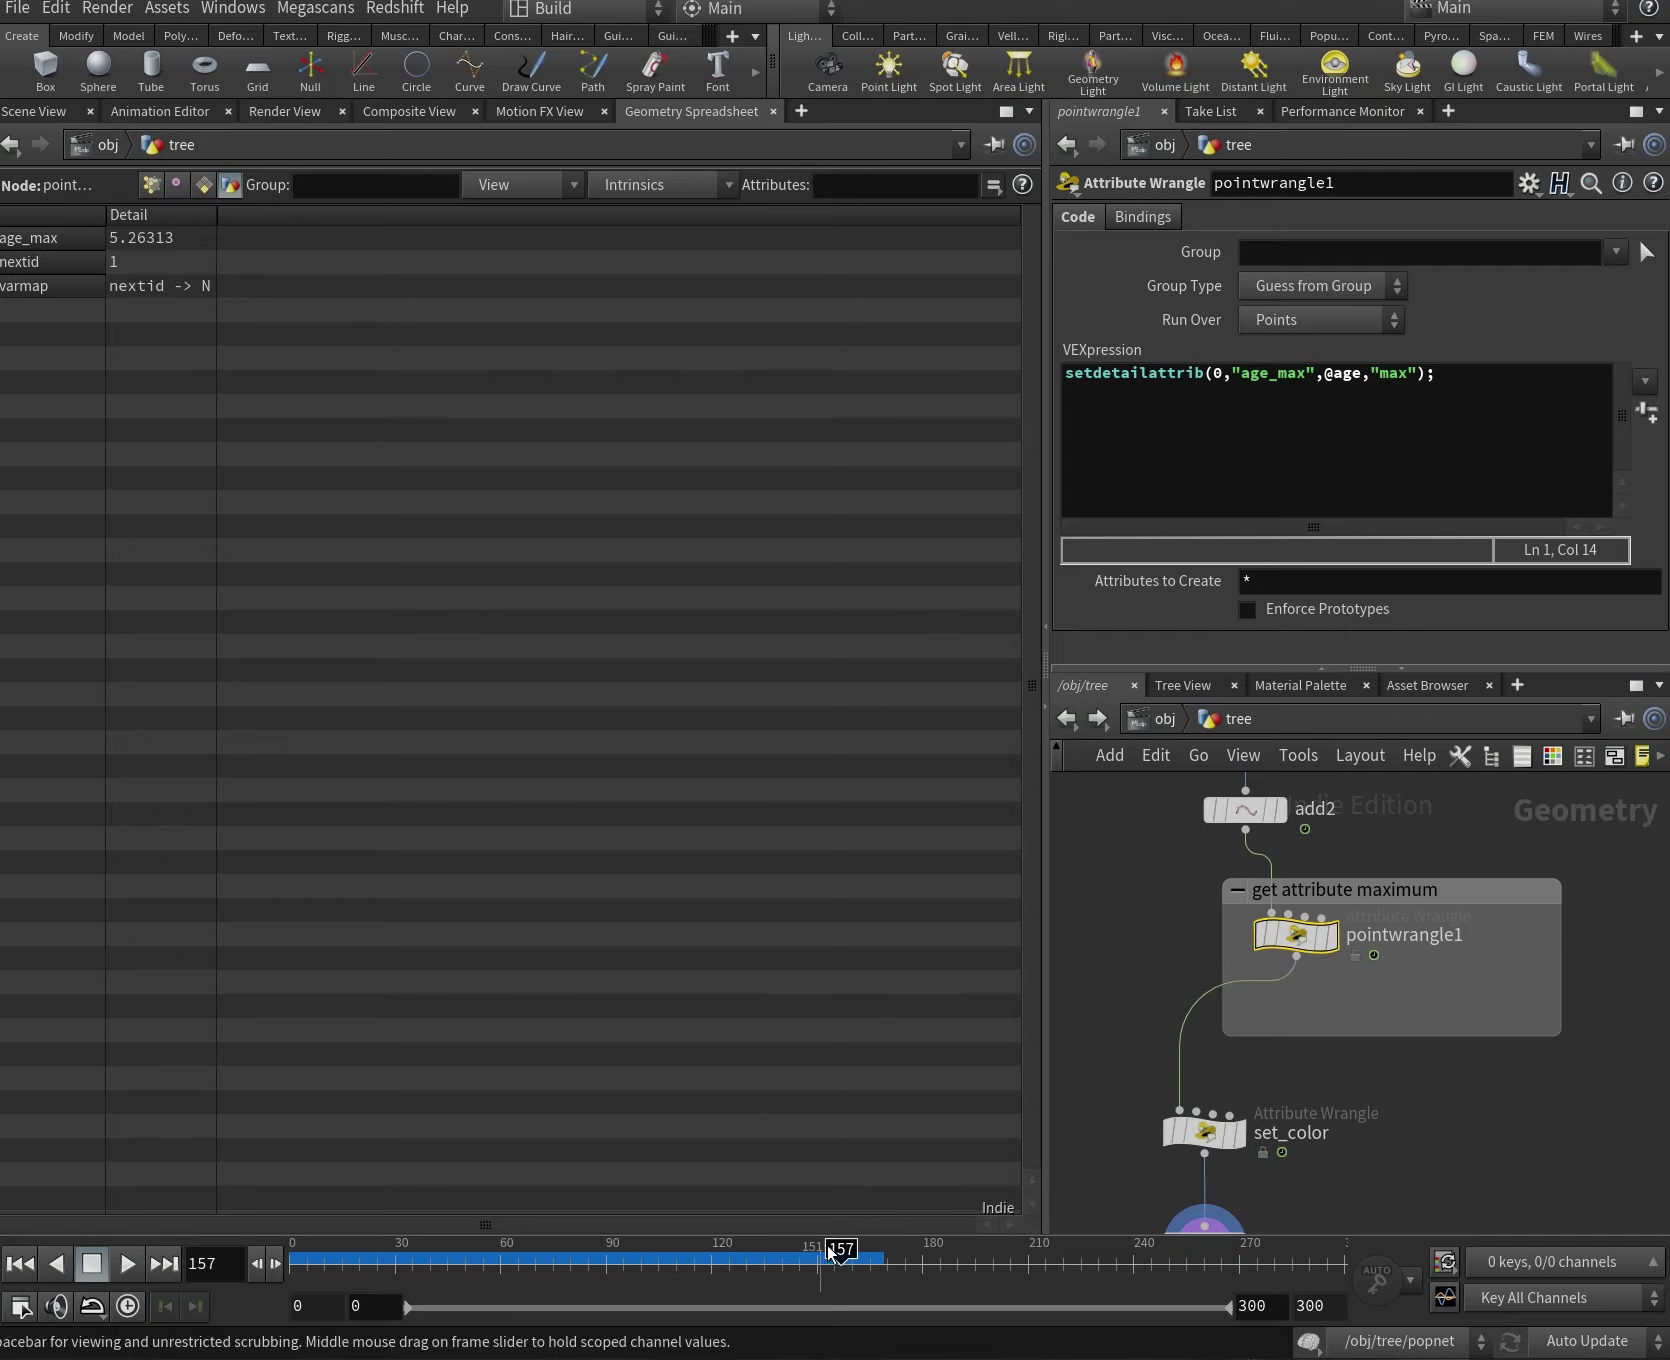
mouse_move(840, 1258)
mouse_down()
mouse_move(298, 1256)
mouse_move(924, 1254)
mouse_up()
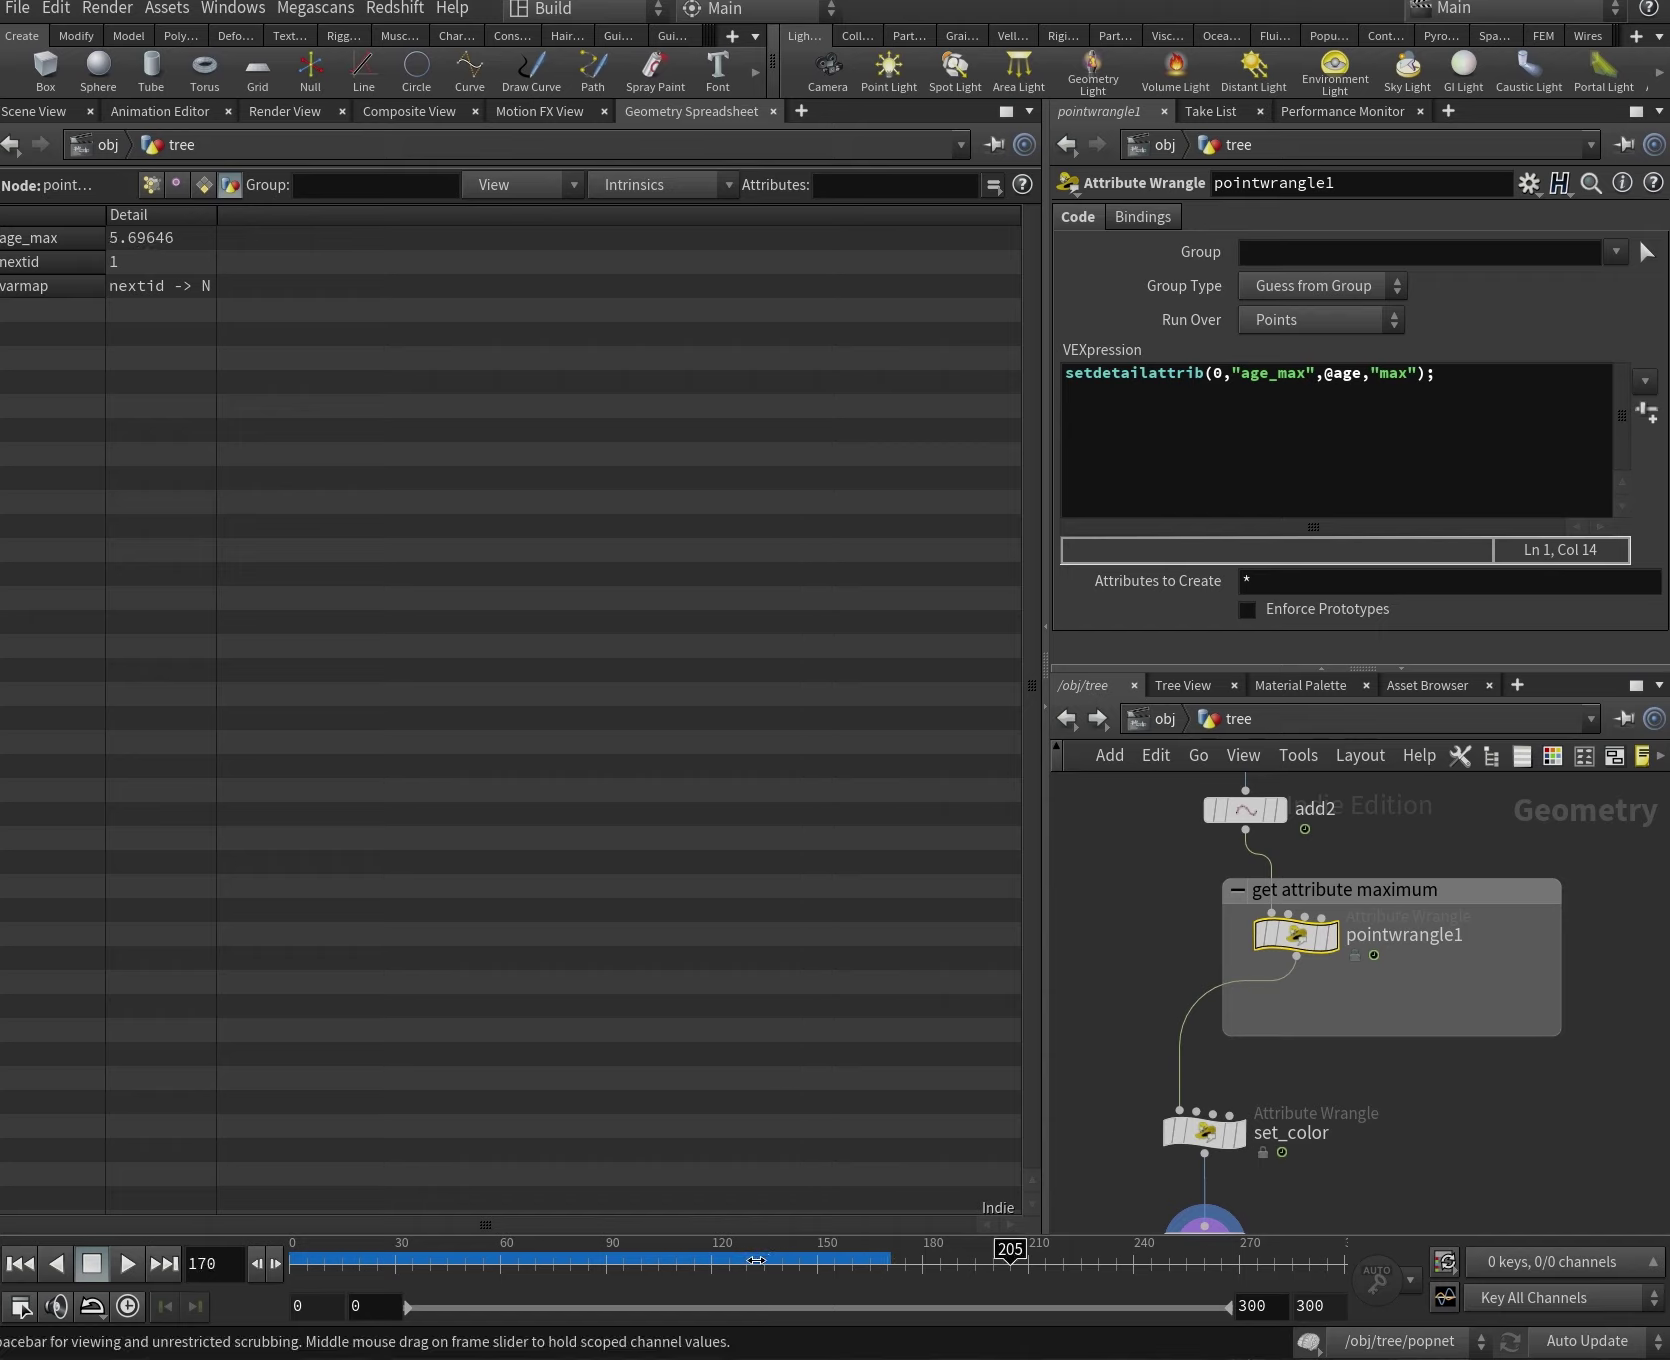
mouse_move(843, 1262)
mouse_down()
mouse_move(737, 1260)
mouse_move(799, 1260)
mouse_move(824, 1283)
mouse_move(714, 1262)
mouse_up()
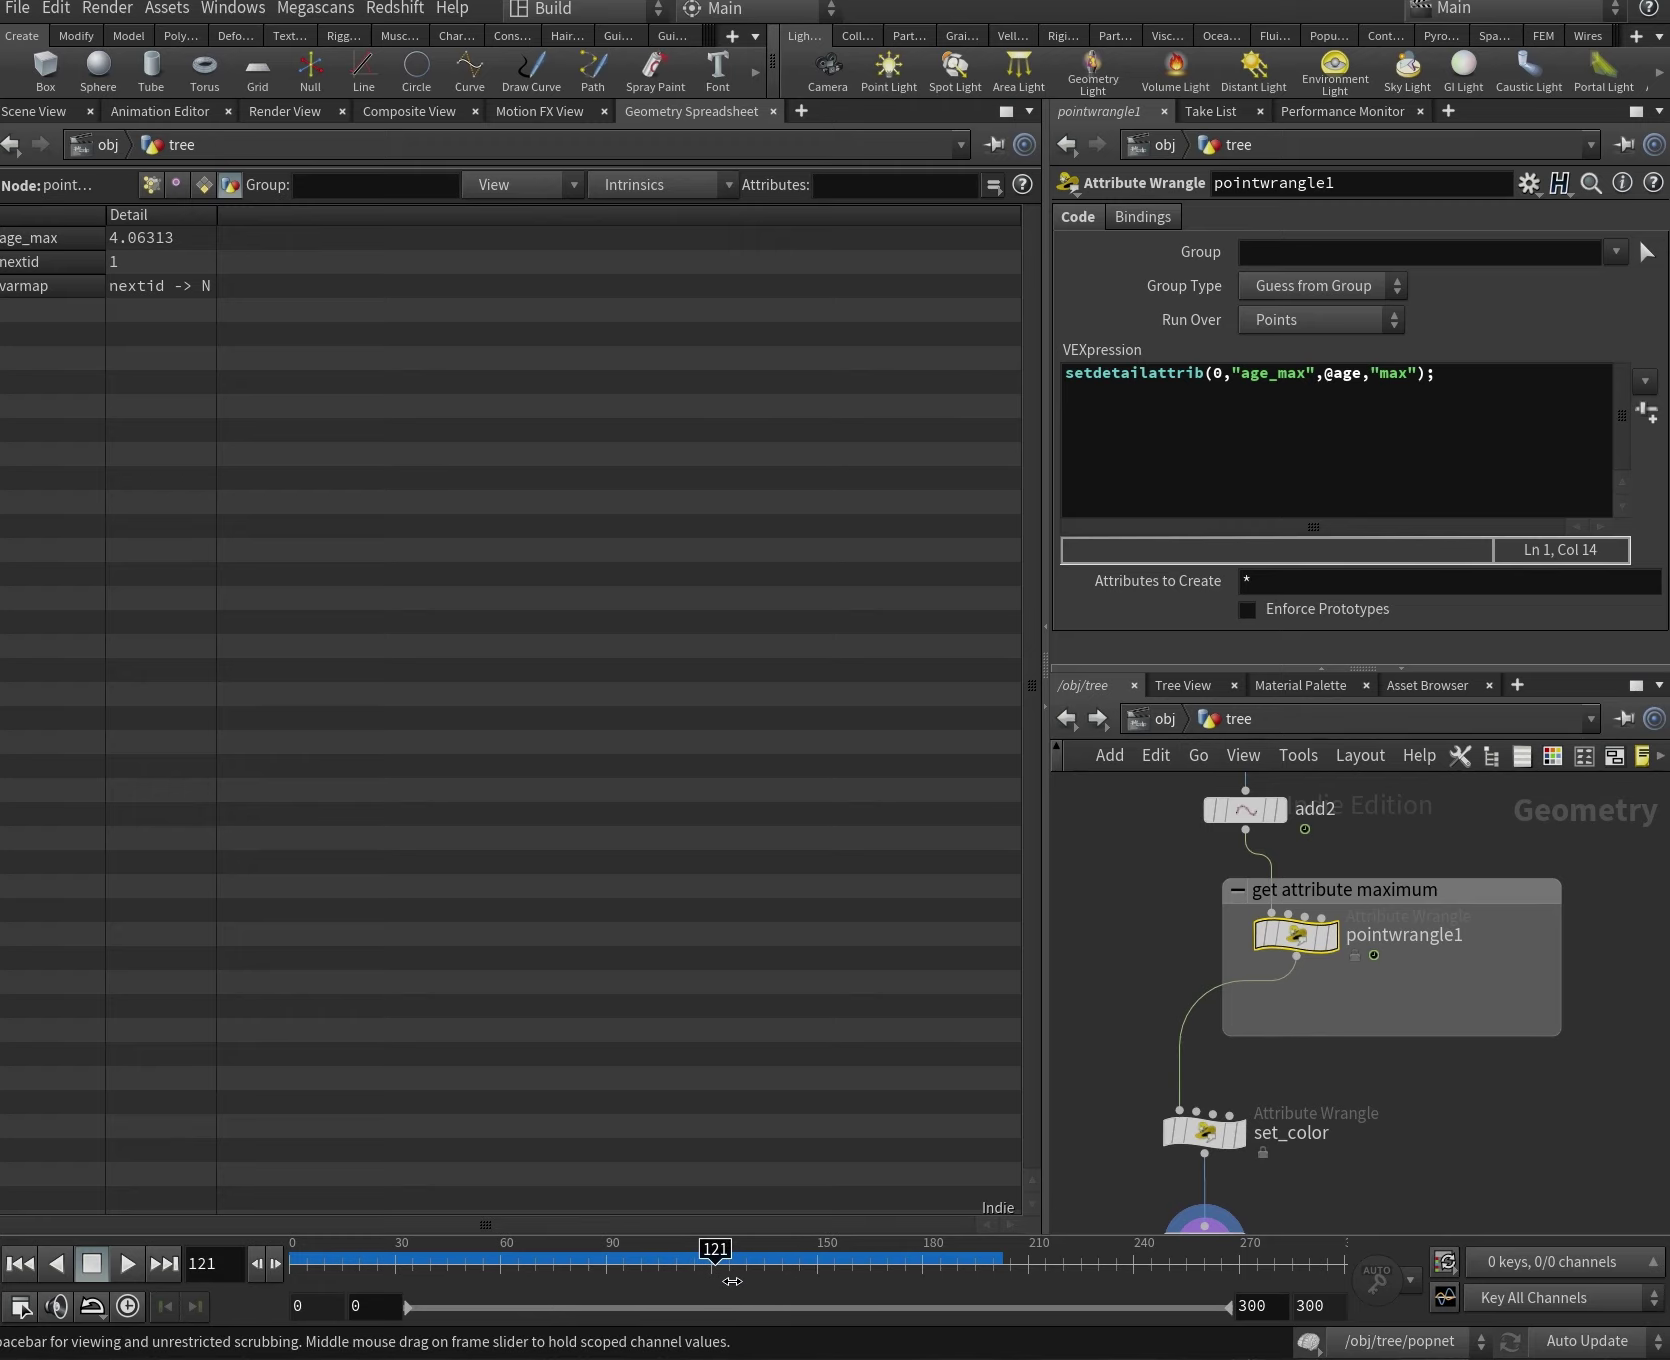
click(34, 111)
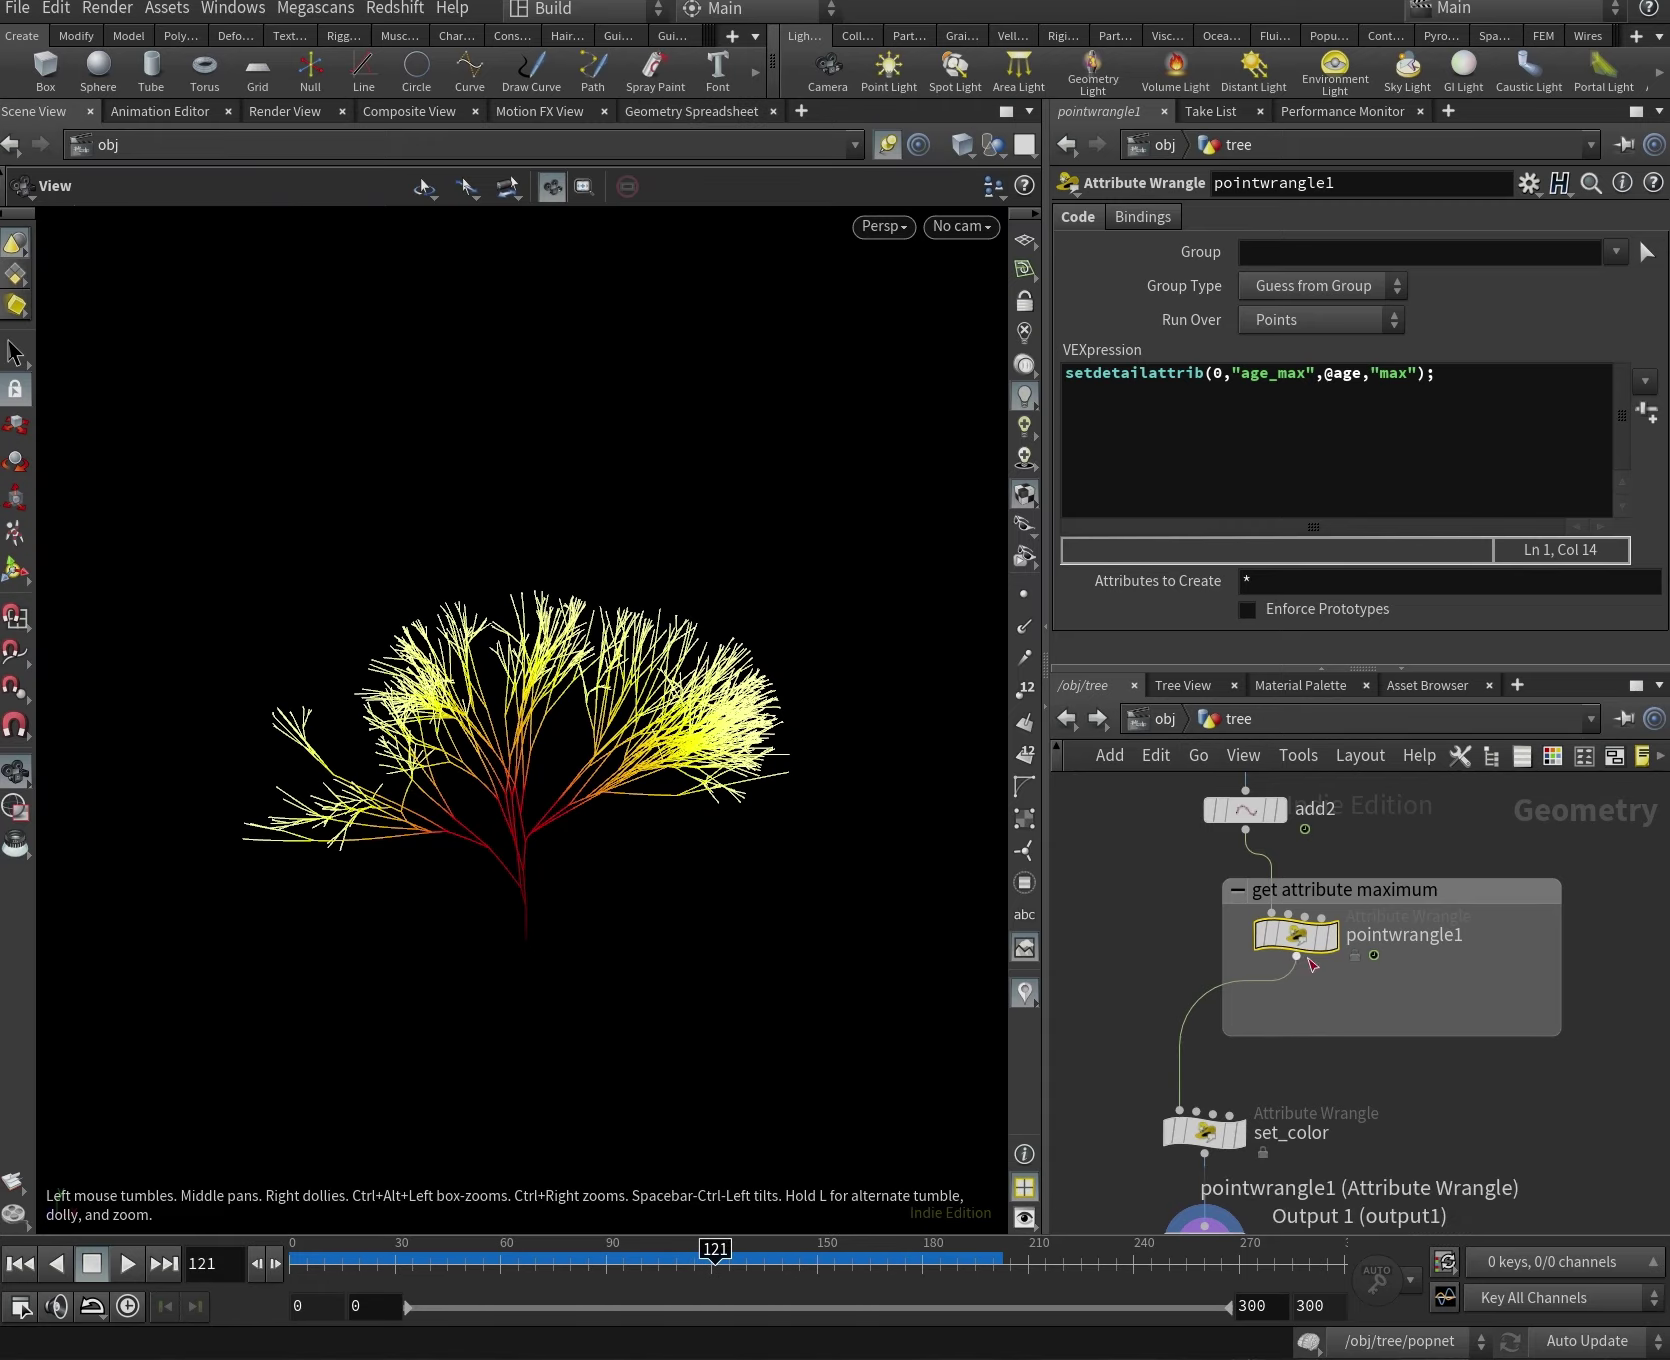
drag(1393, 1036, 1393, 1075)
key(Tab)
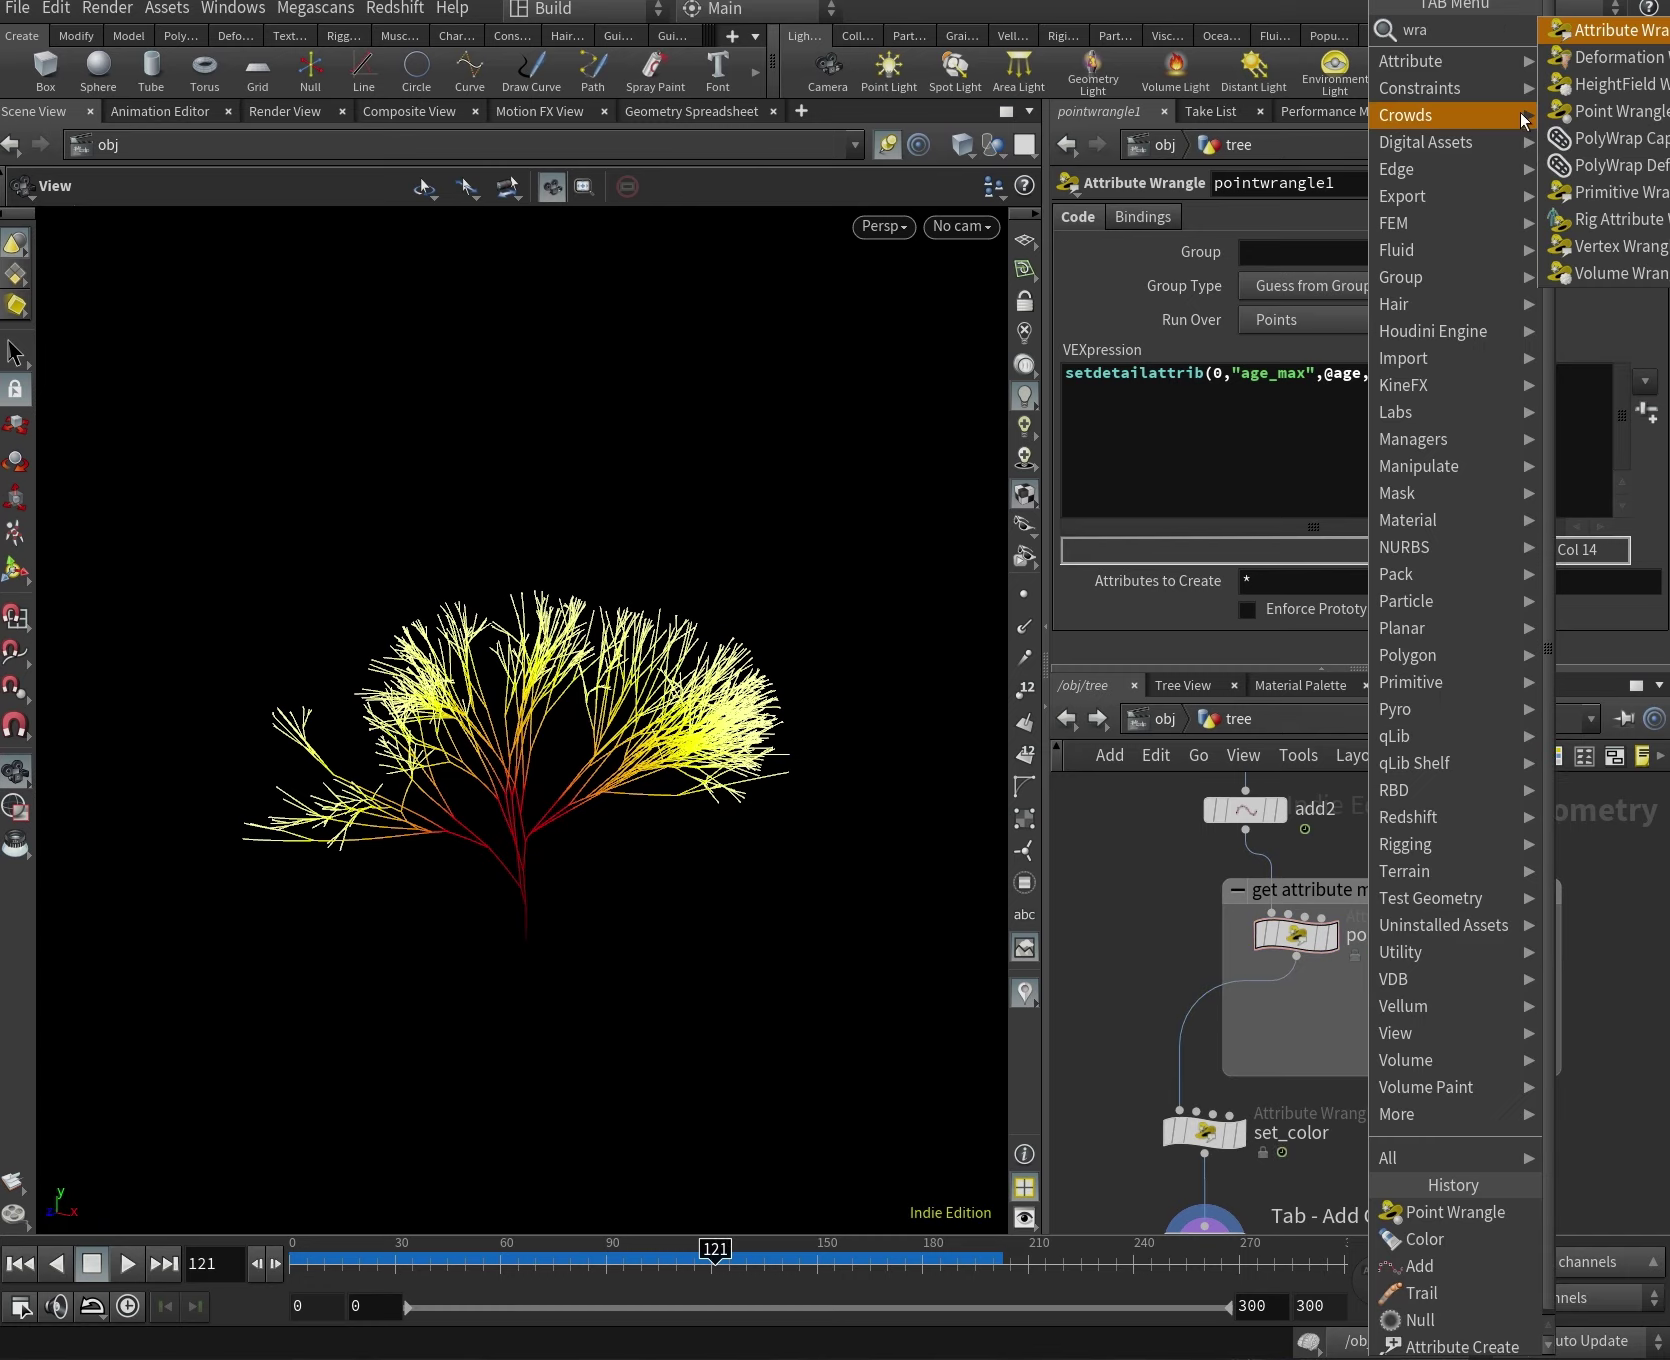
click(1618, 155)
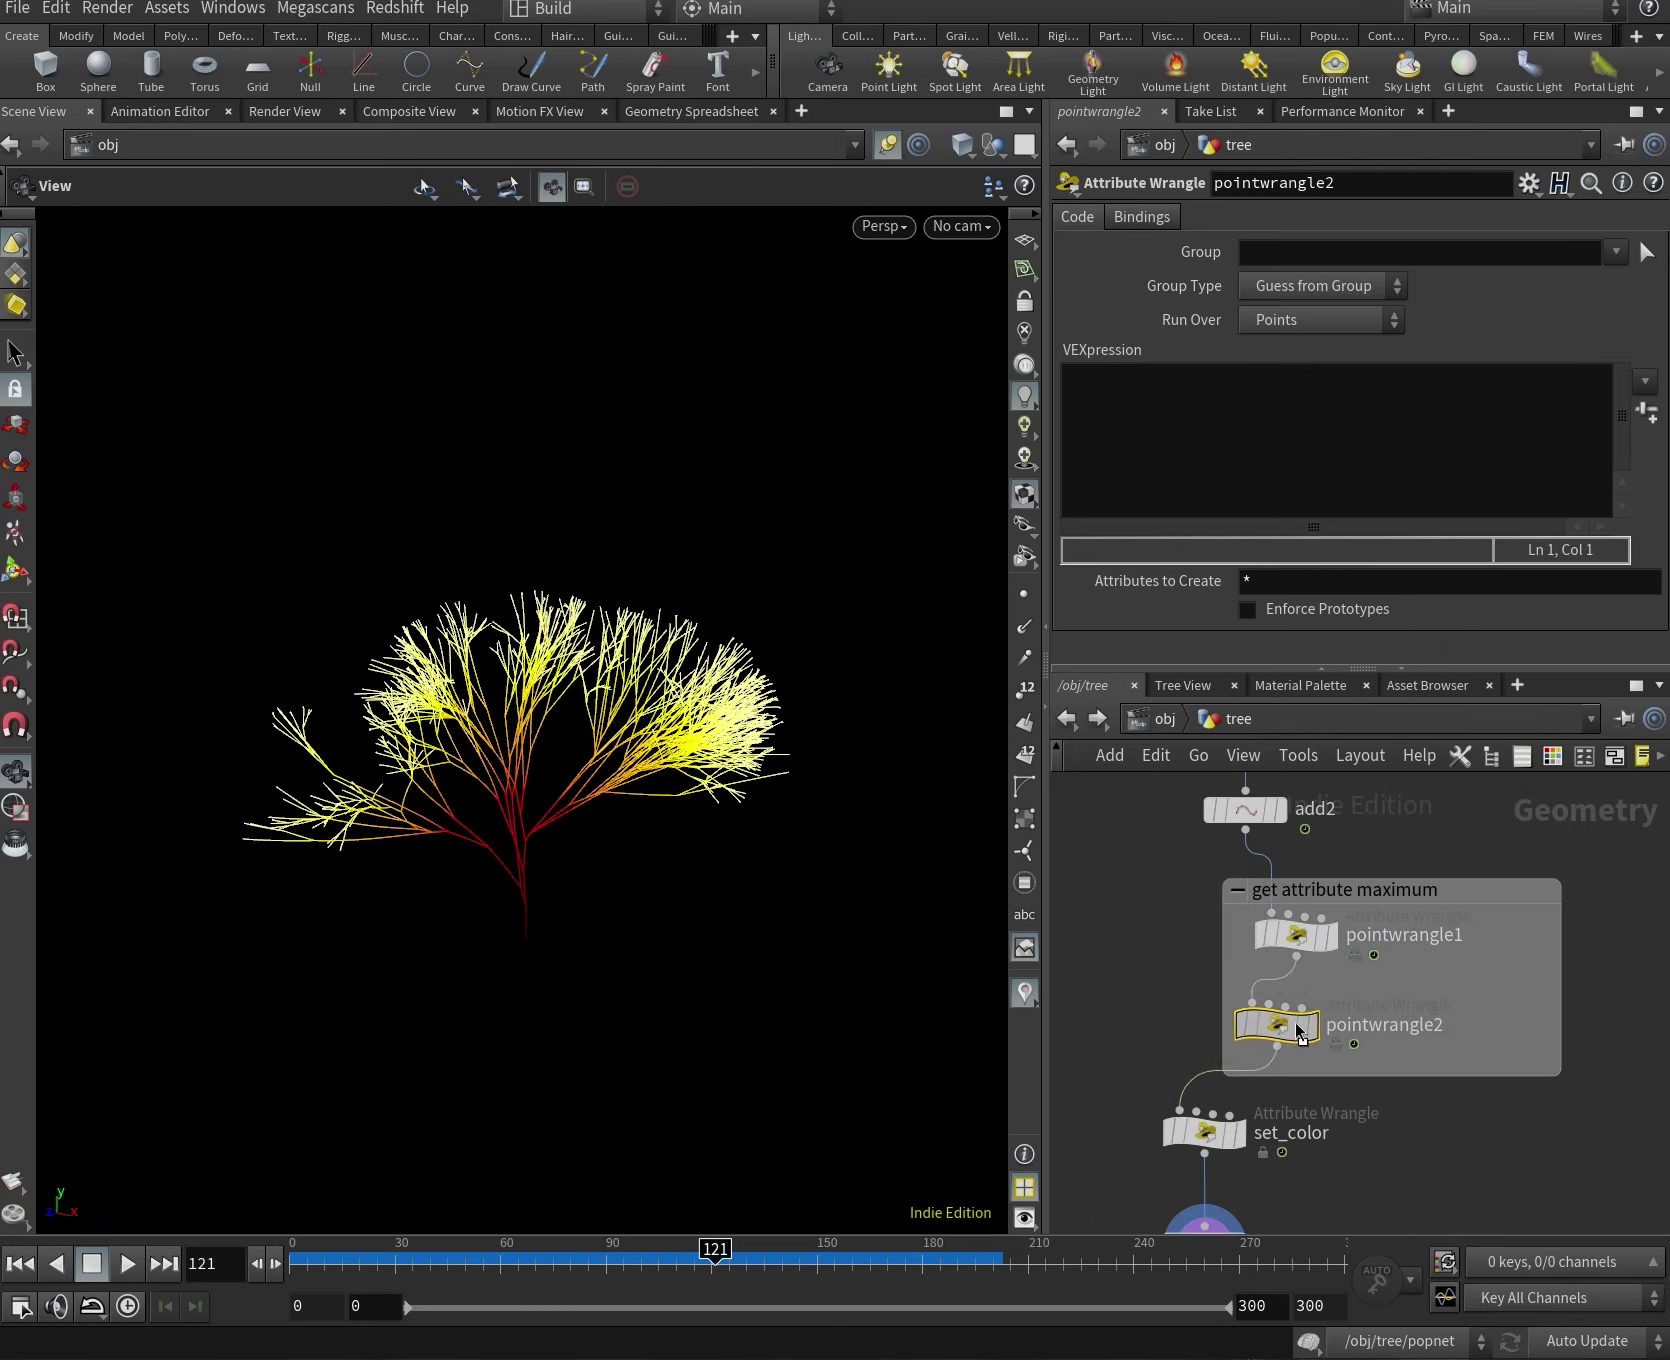
click(1296, 1017)
click(1257, 487)
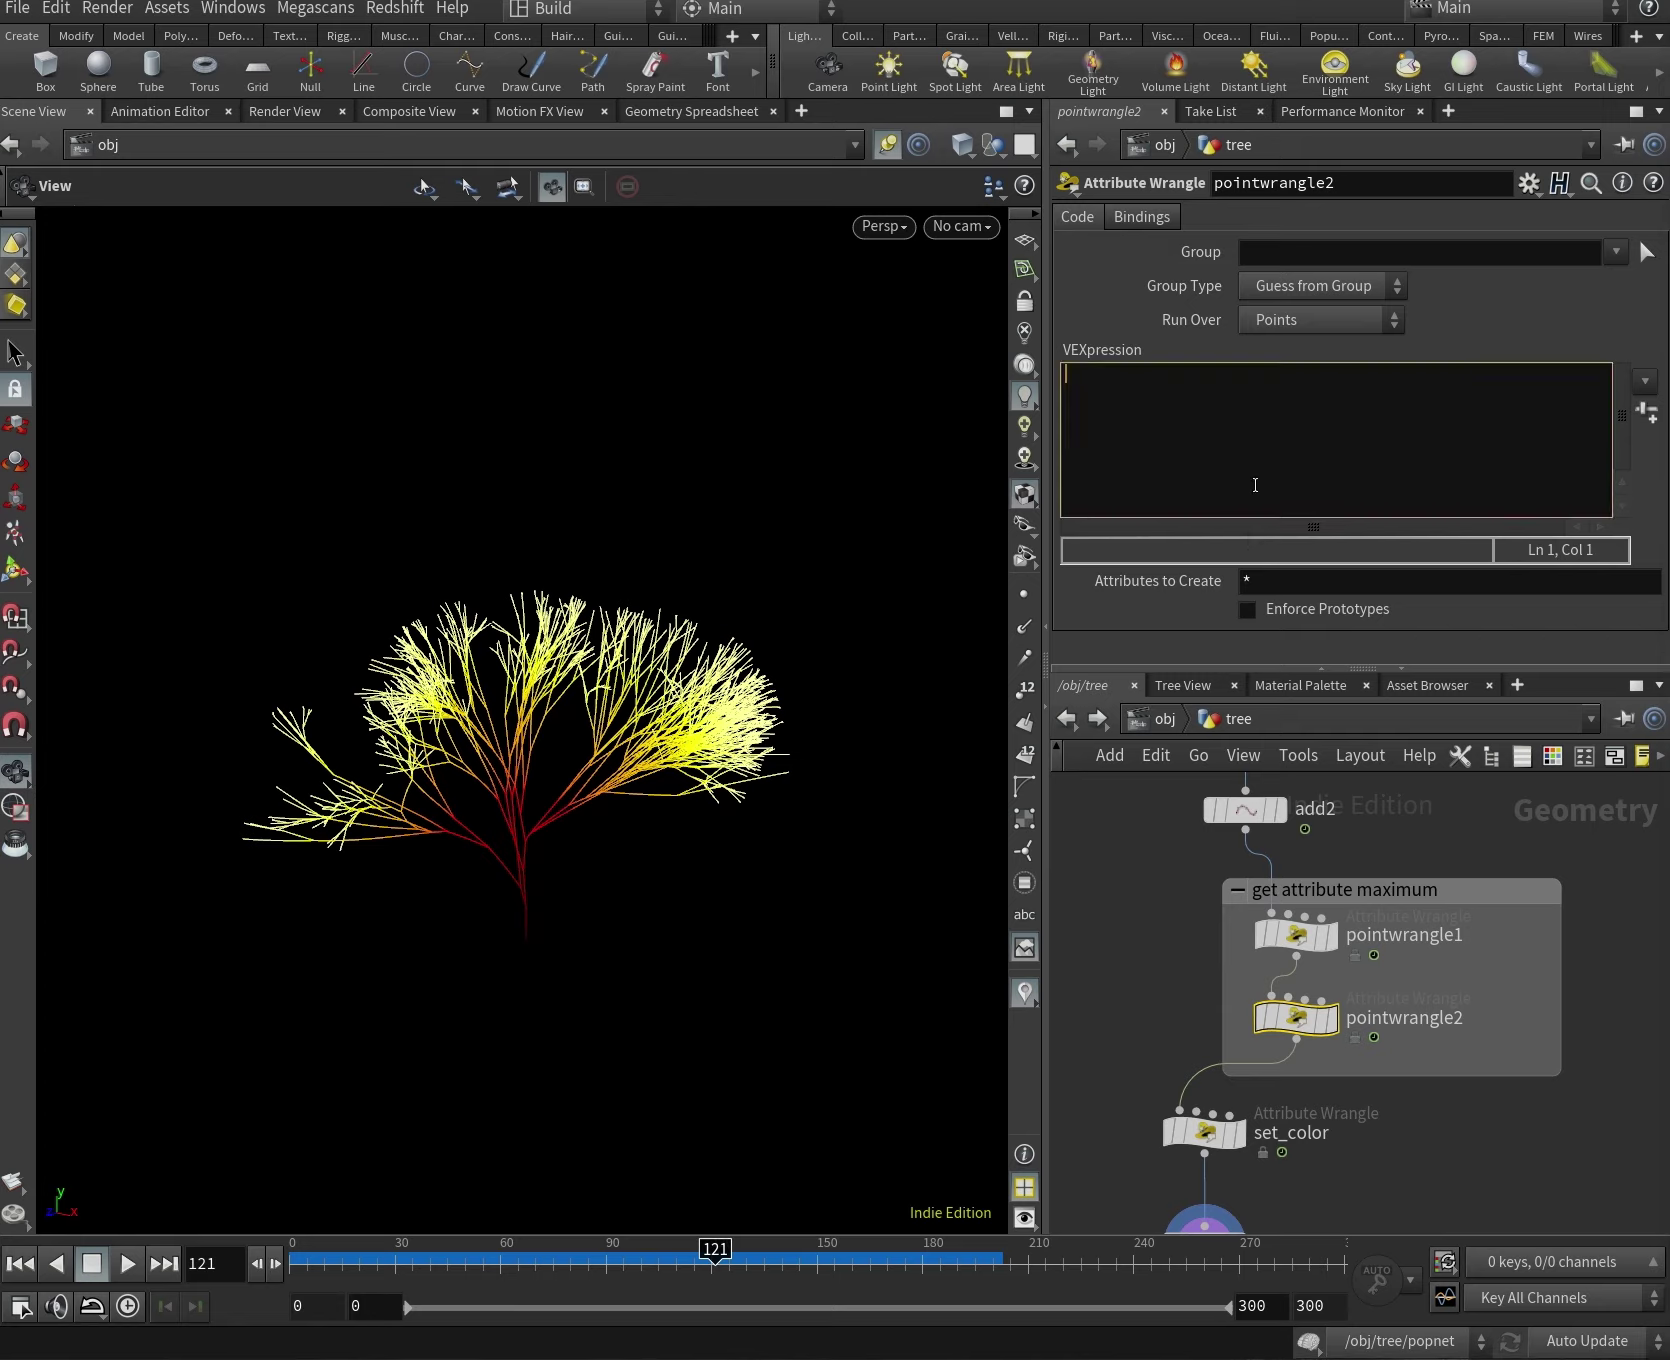
text(@agema)
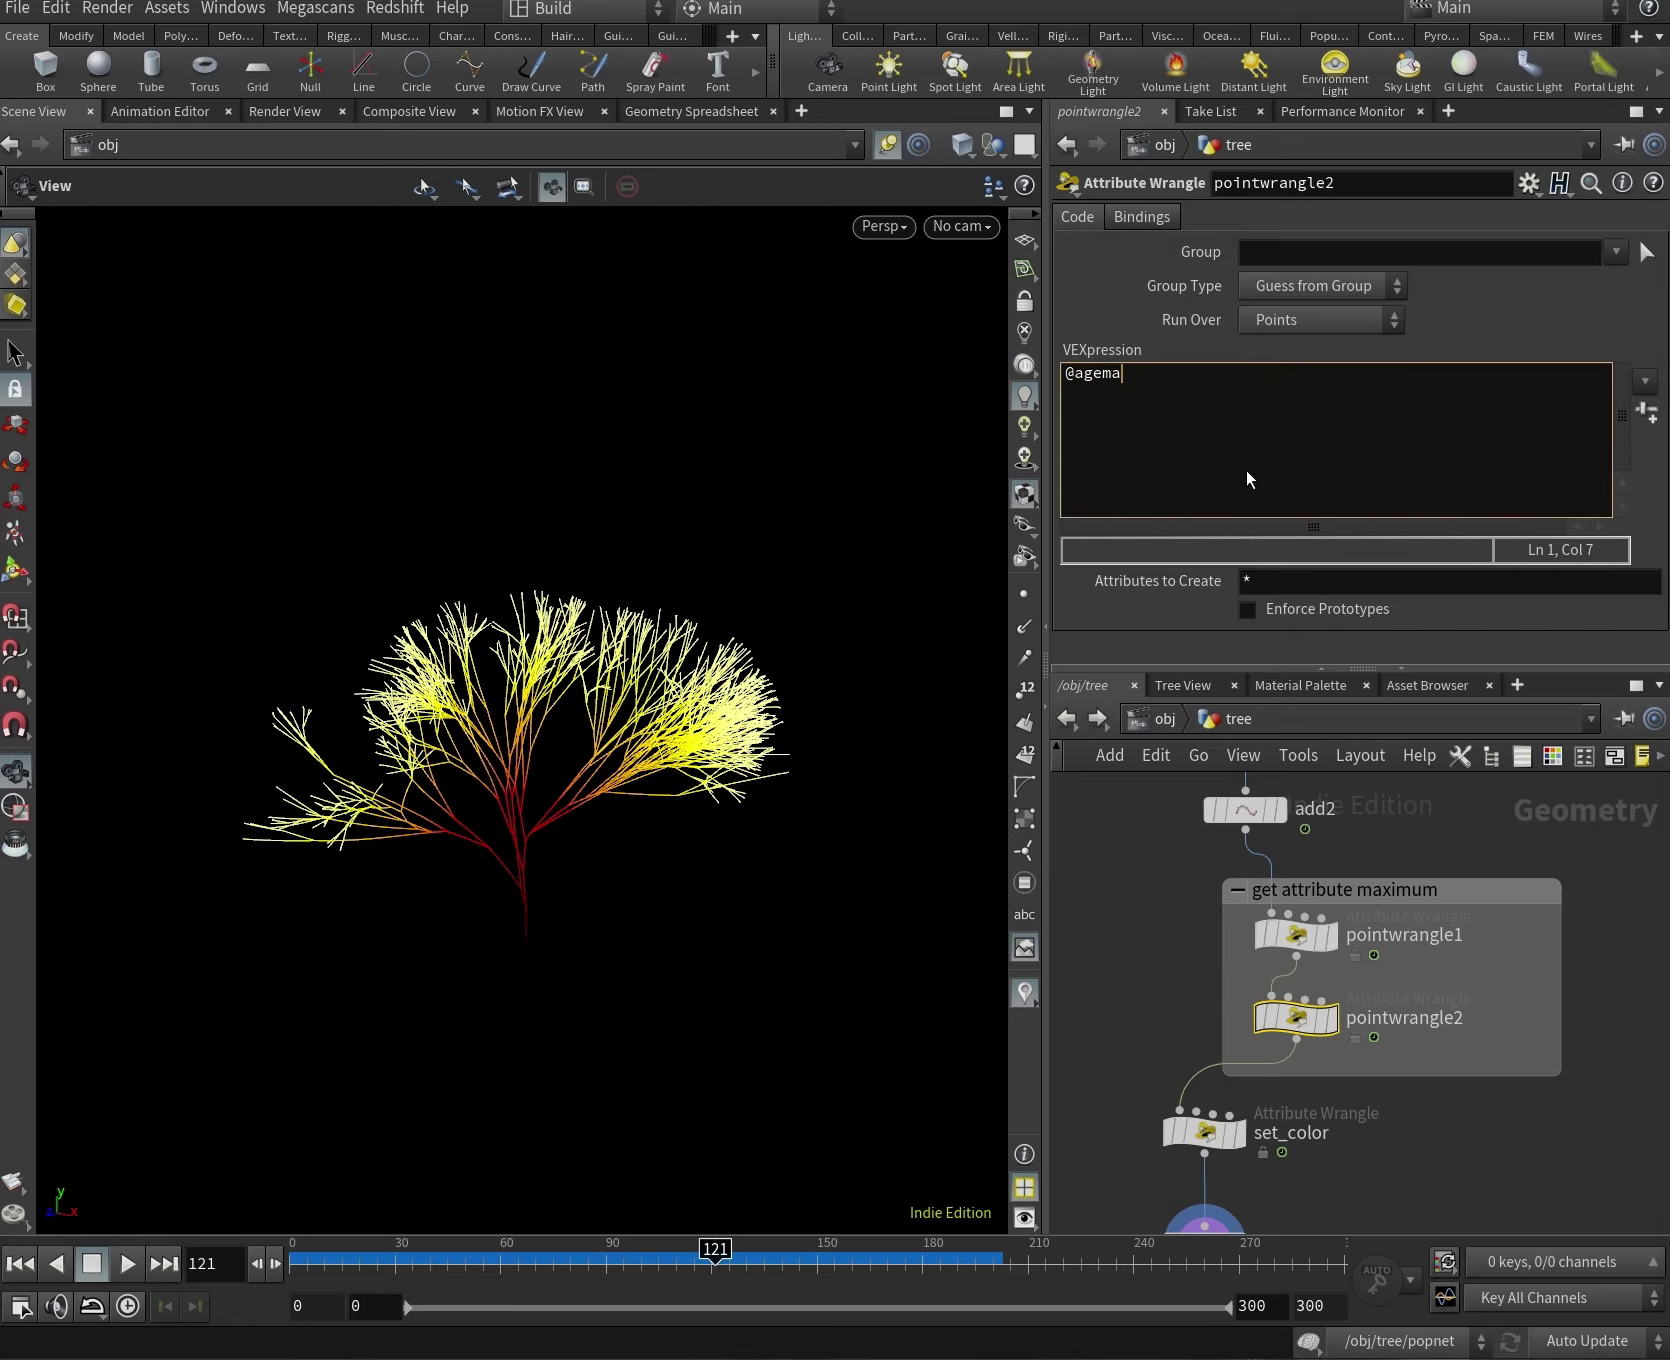
text(x = detail)
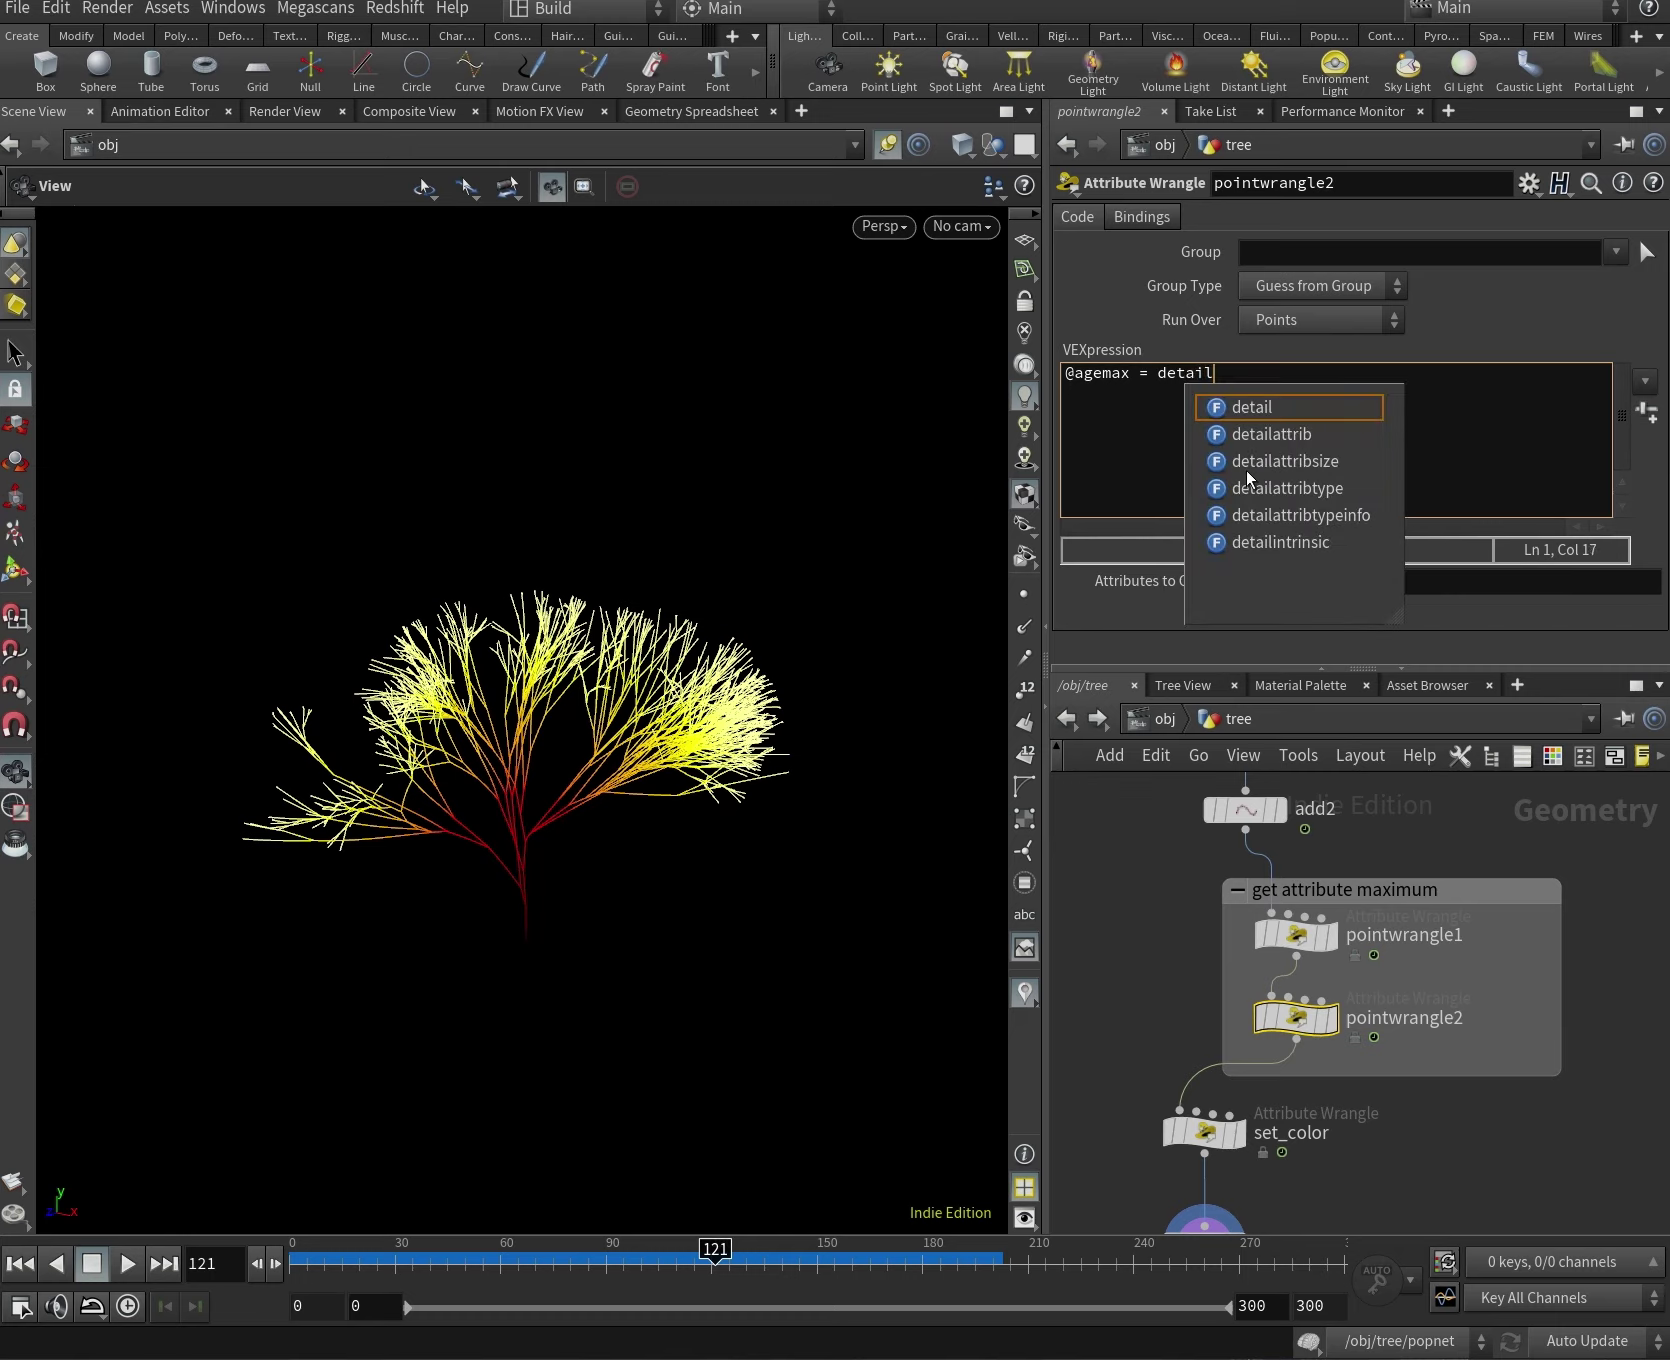
text((0,"age_max)
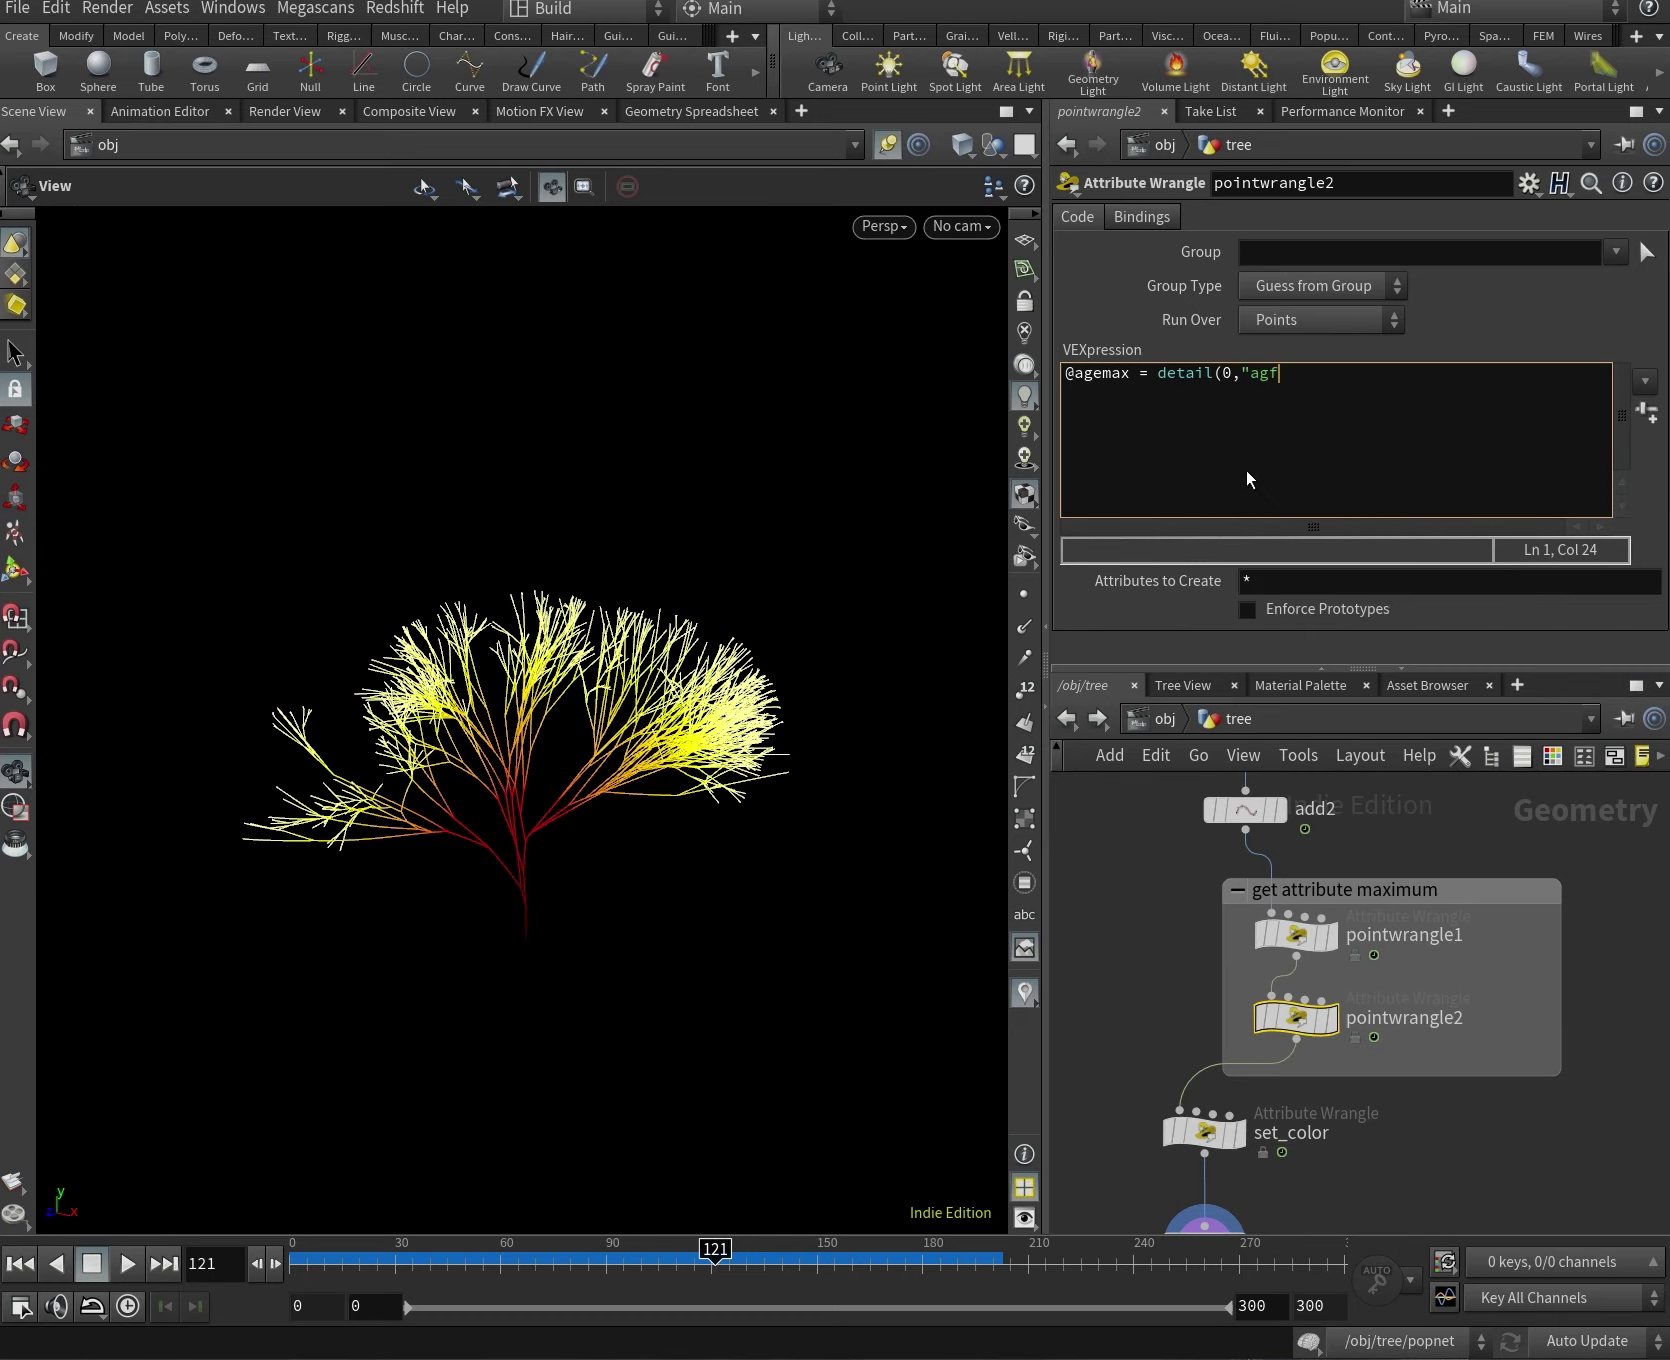
text(",0);)
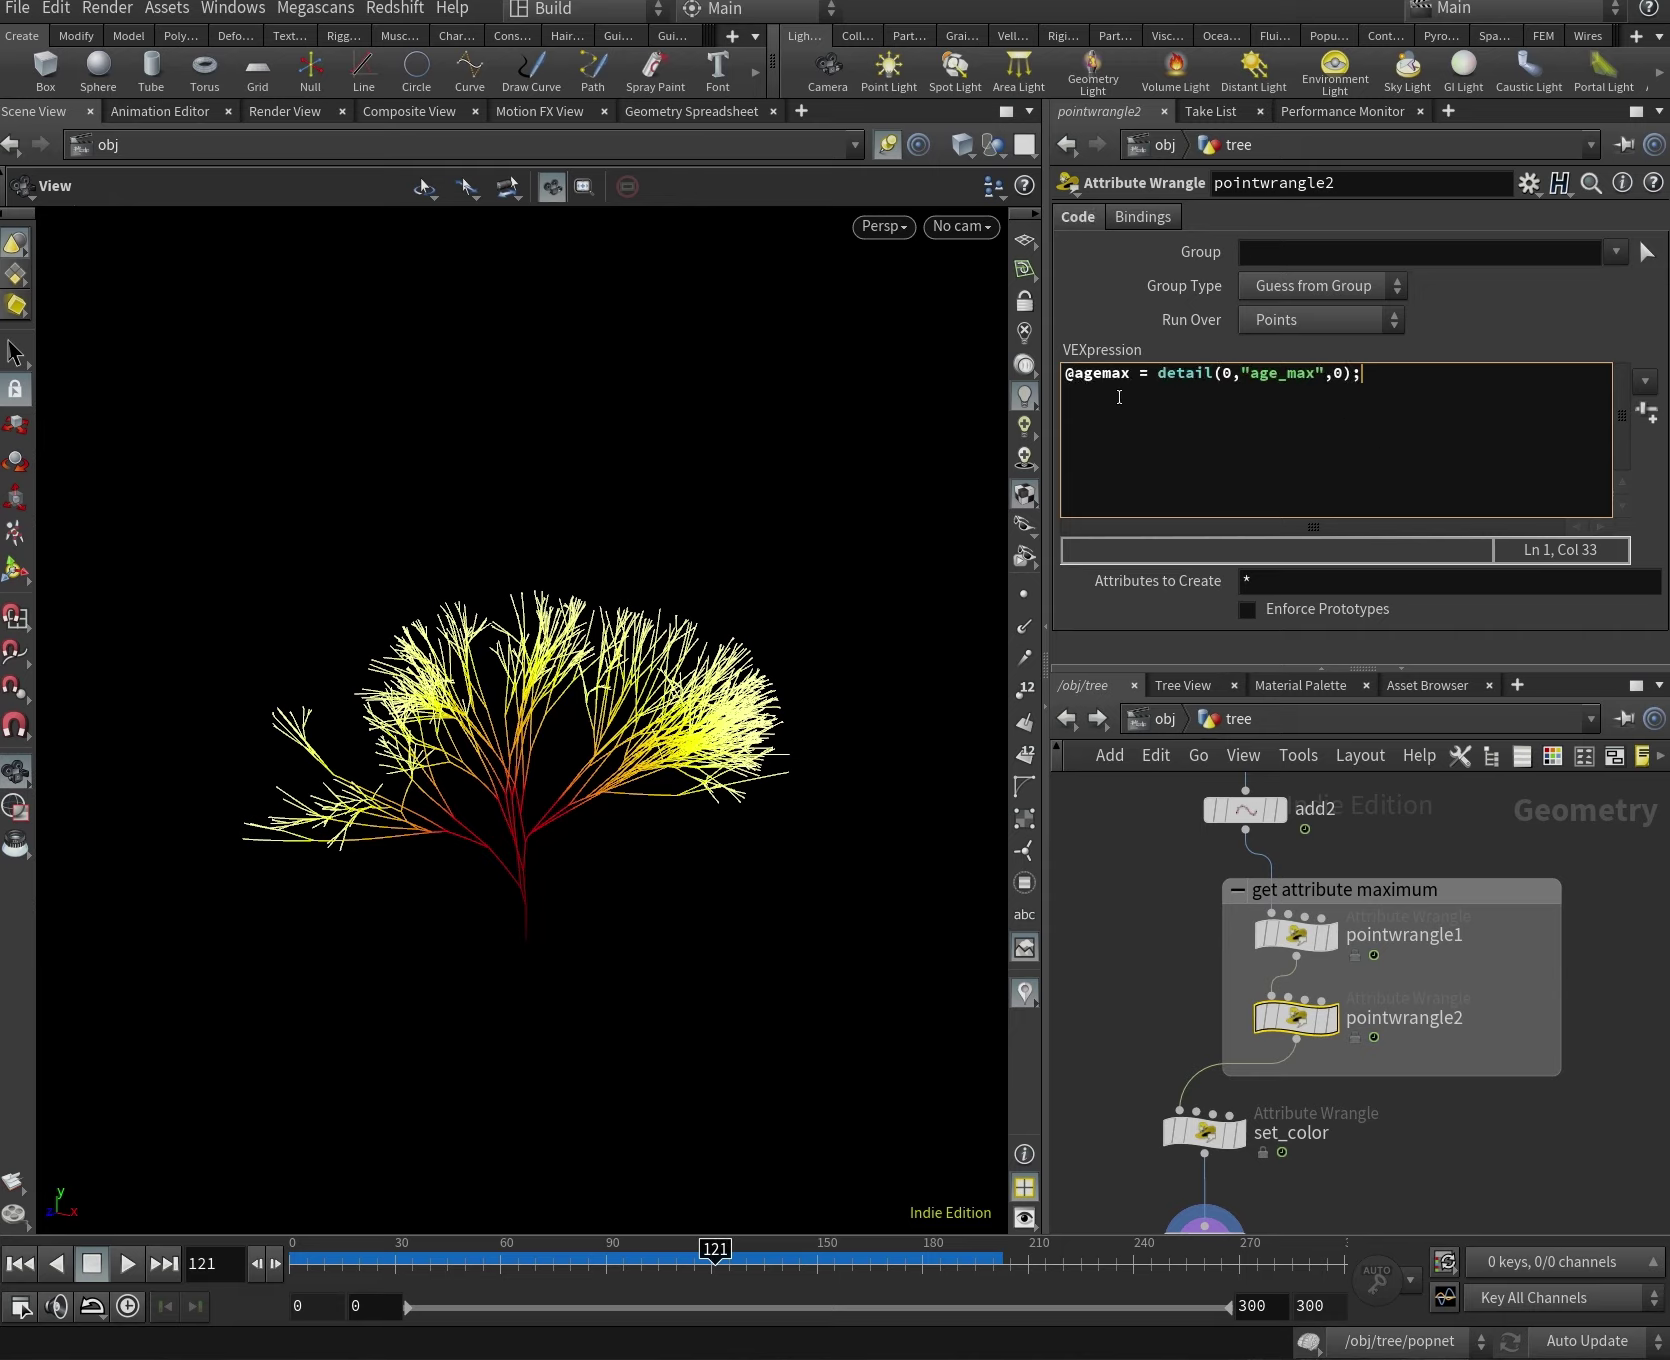
click(1186, 373)
Check the agemax point values in the Geometry Spreadsheet, then return to the Scene View.
mouse_move(1313, 1033)
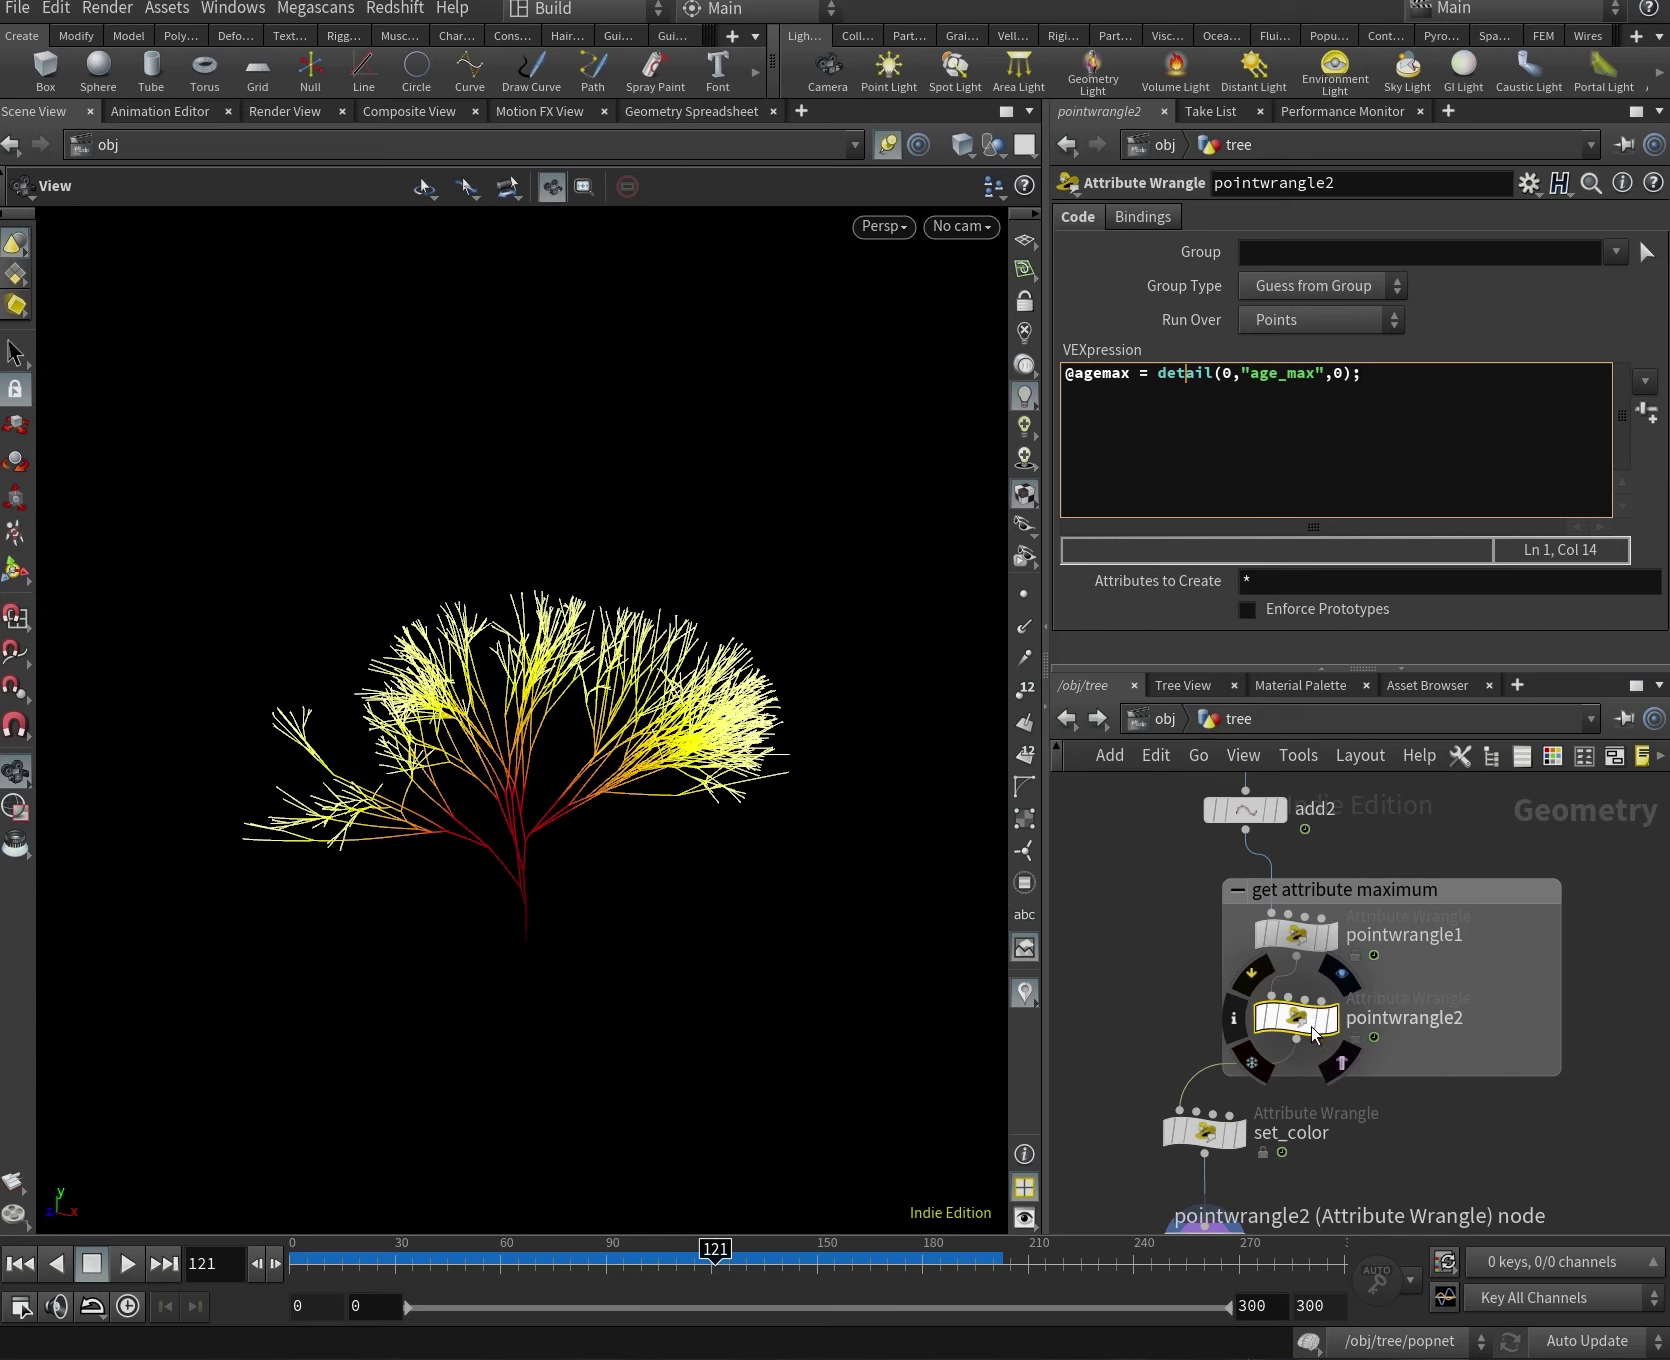
click(697, 112)
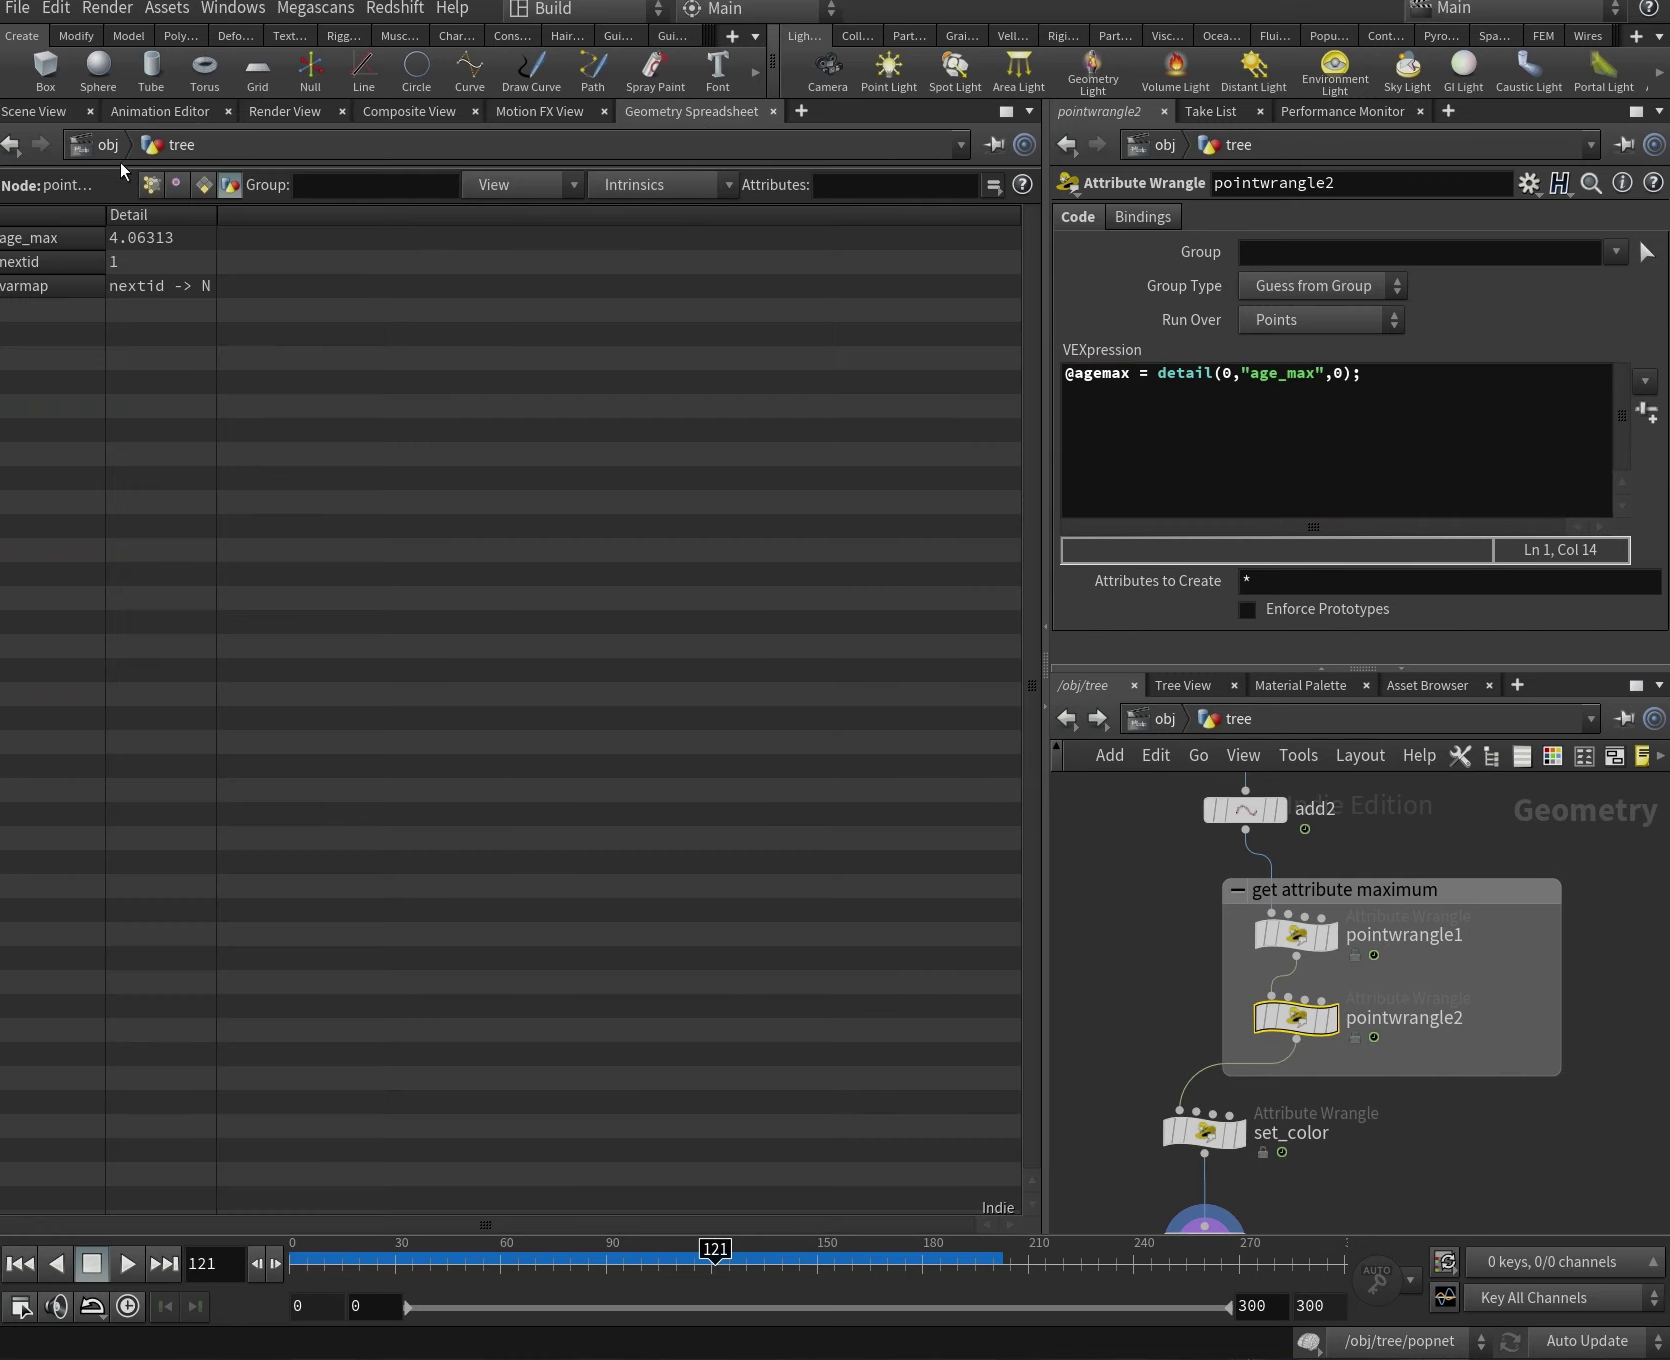
click(150, 184)
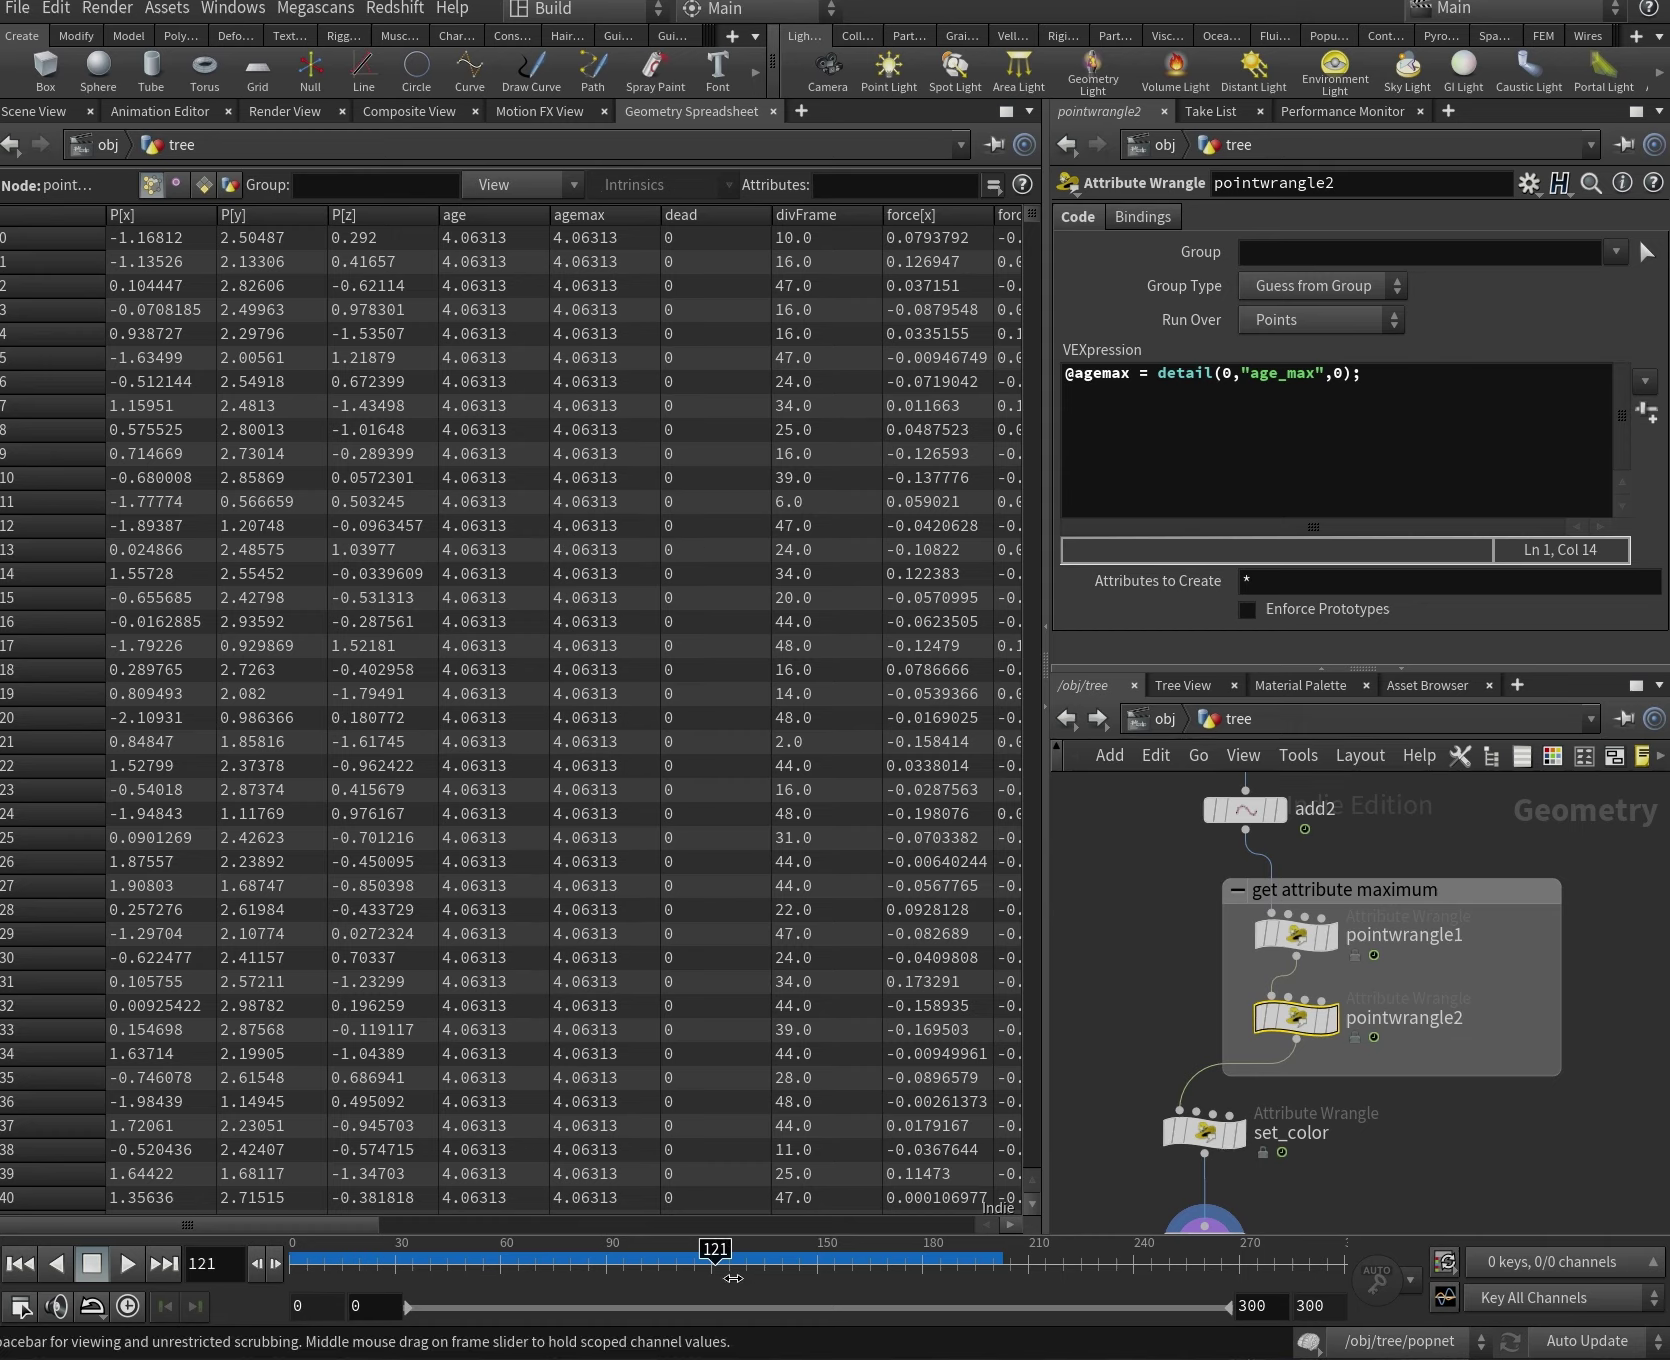
drag(1032, 225, 628, 283)
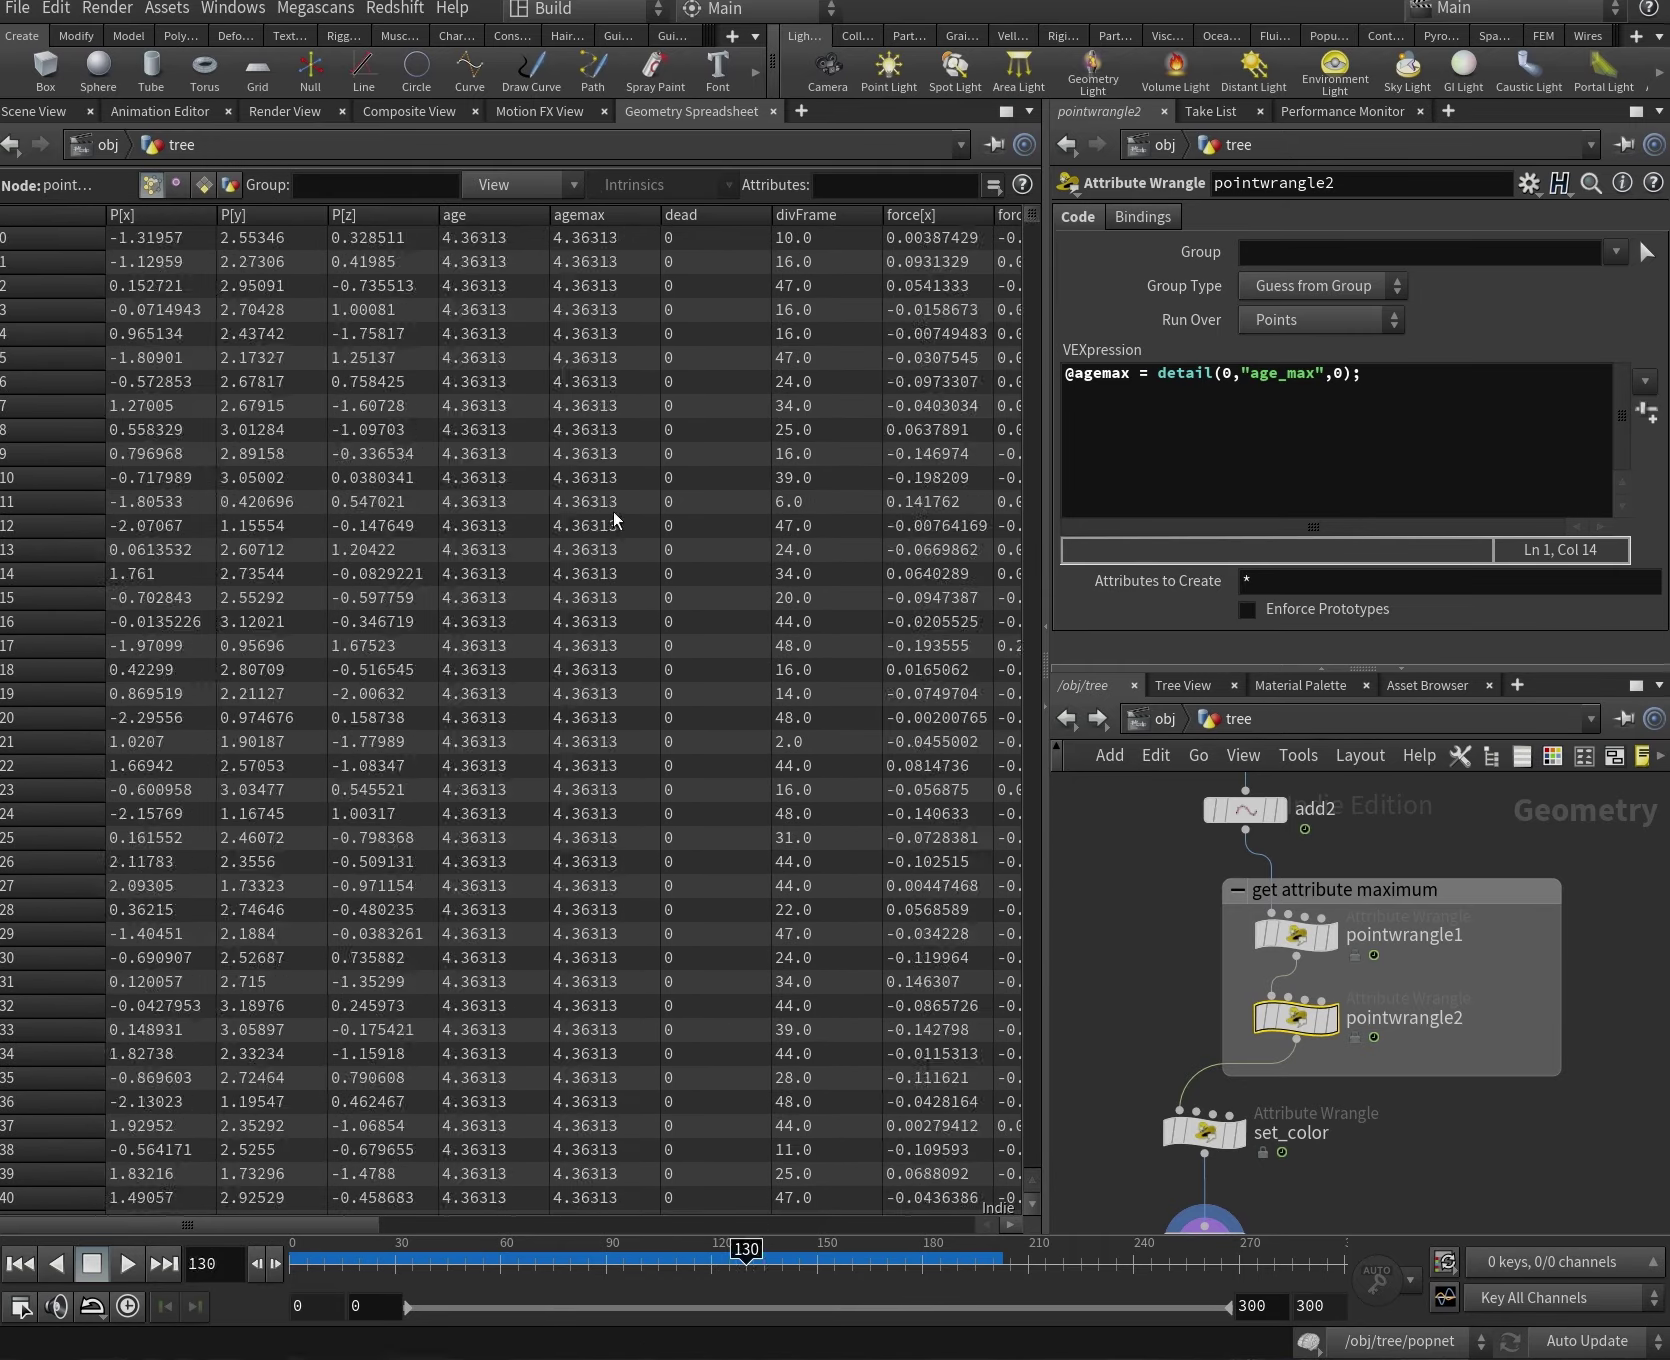
click(68, 113)
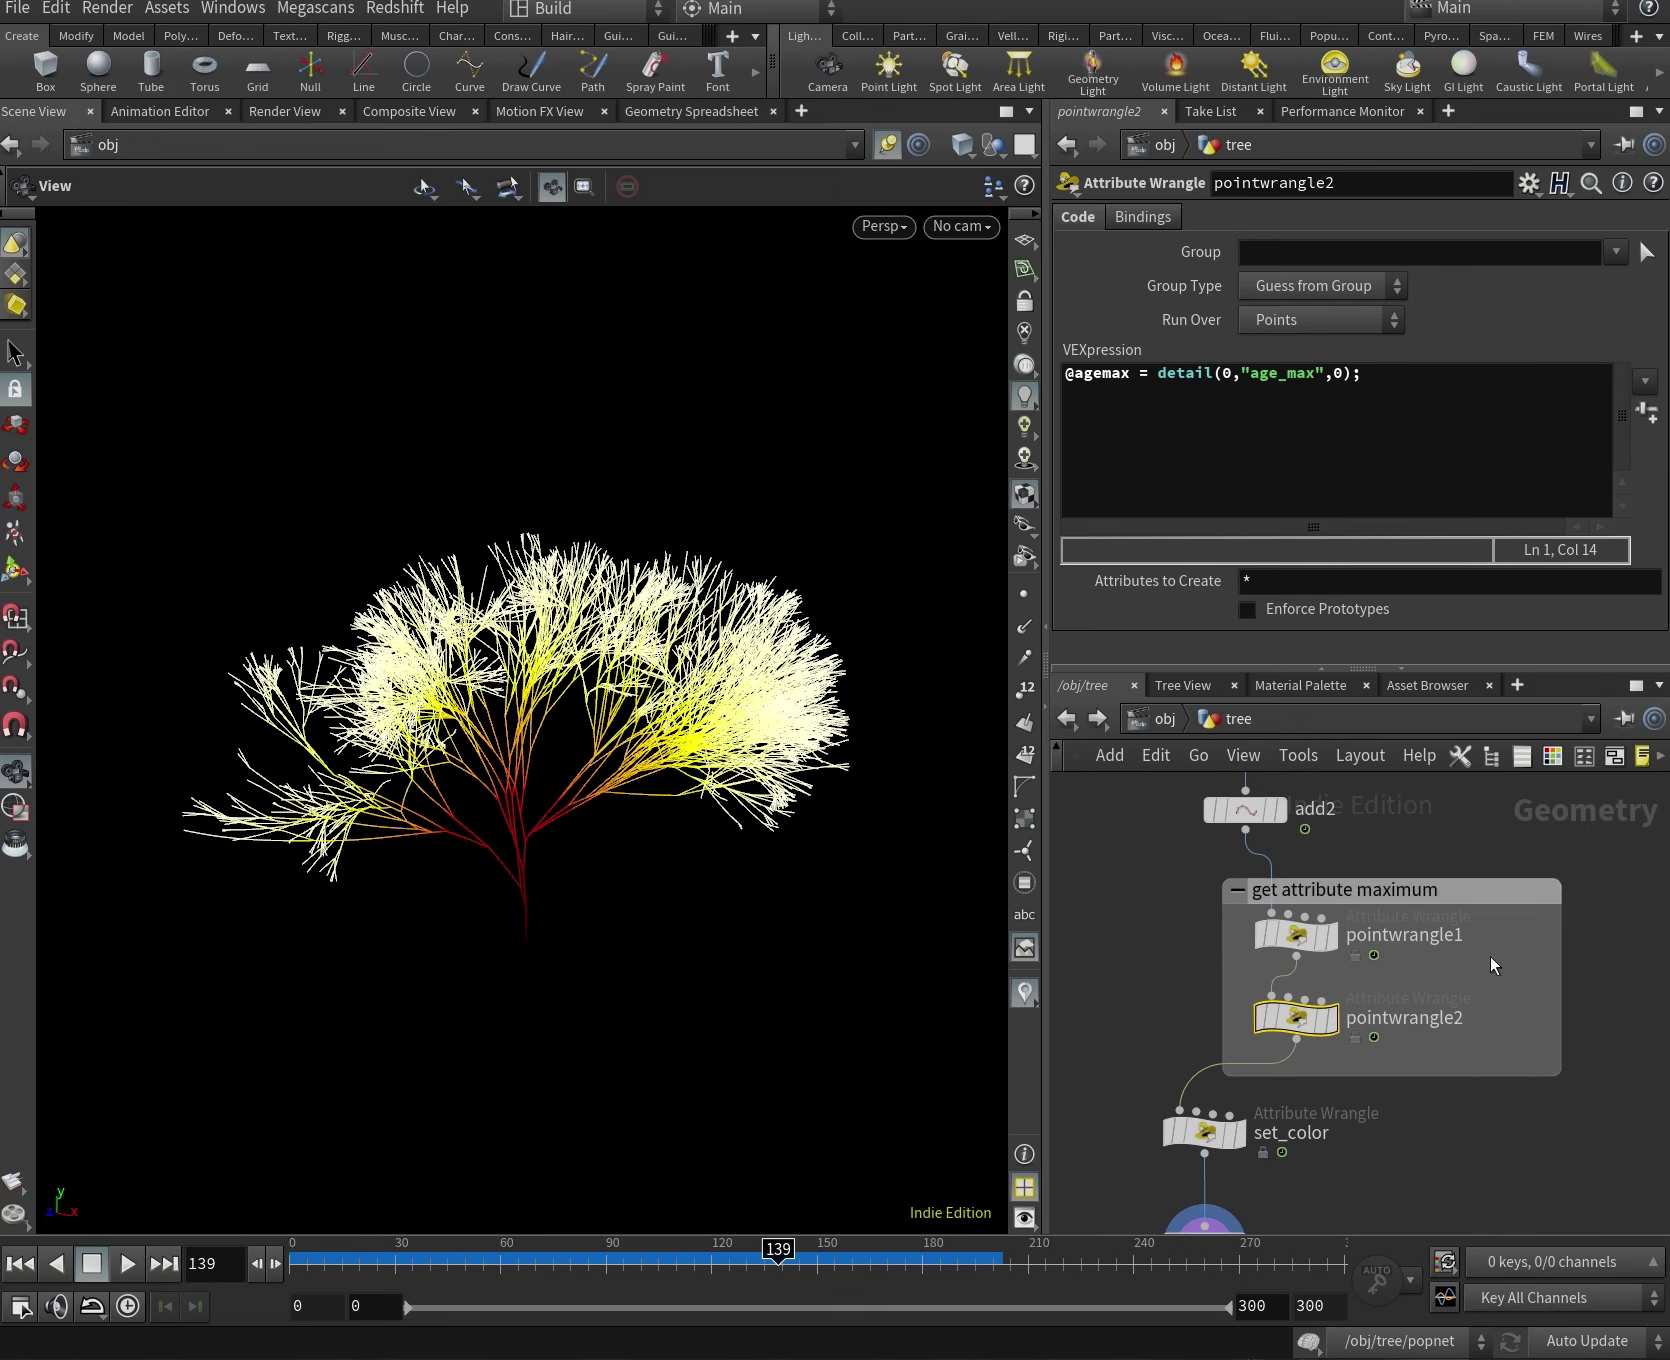
middle_drag(1394, 1162, 1383, 1017)
click(1193, 987)
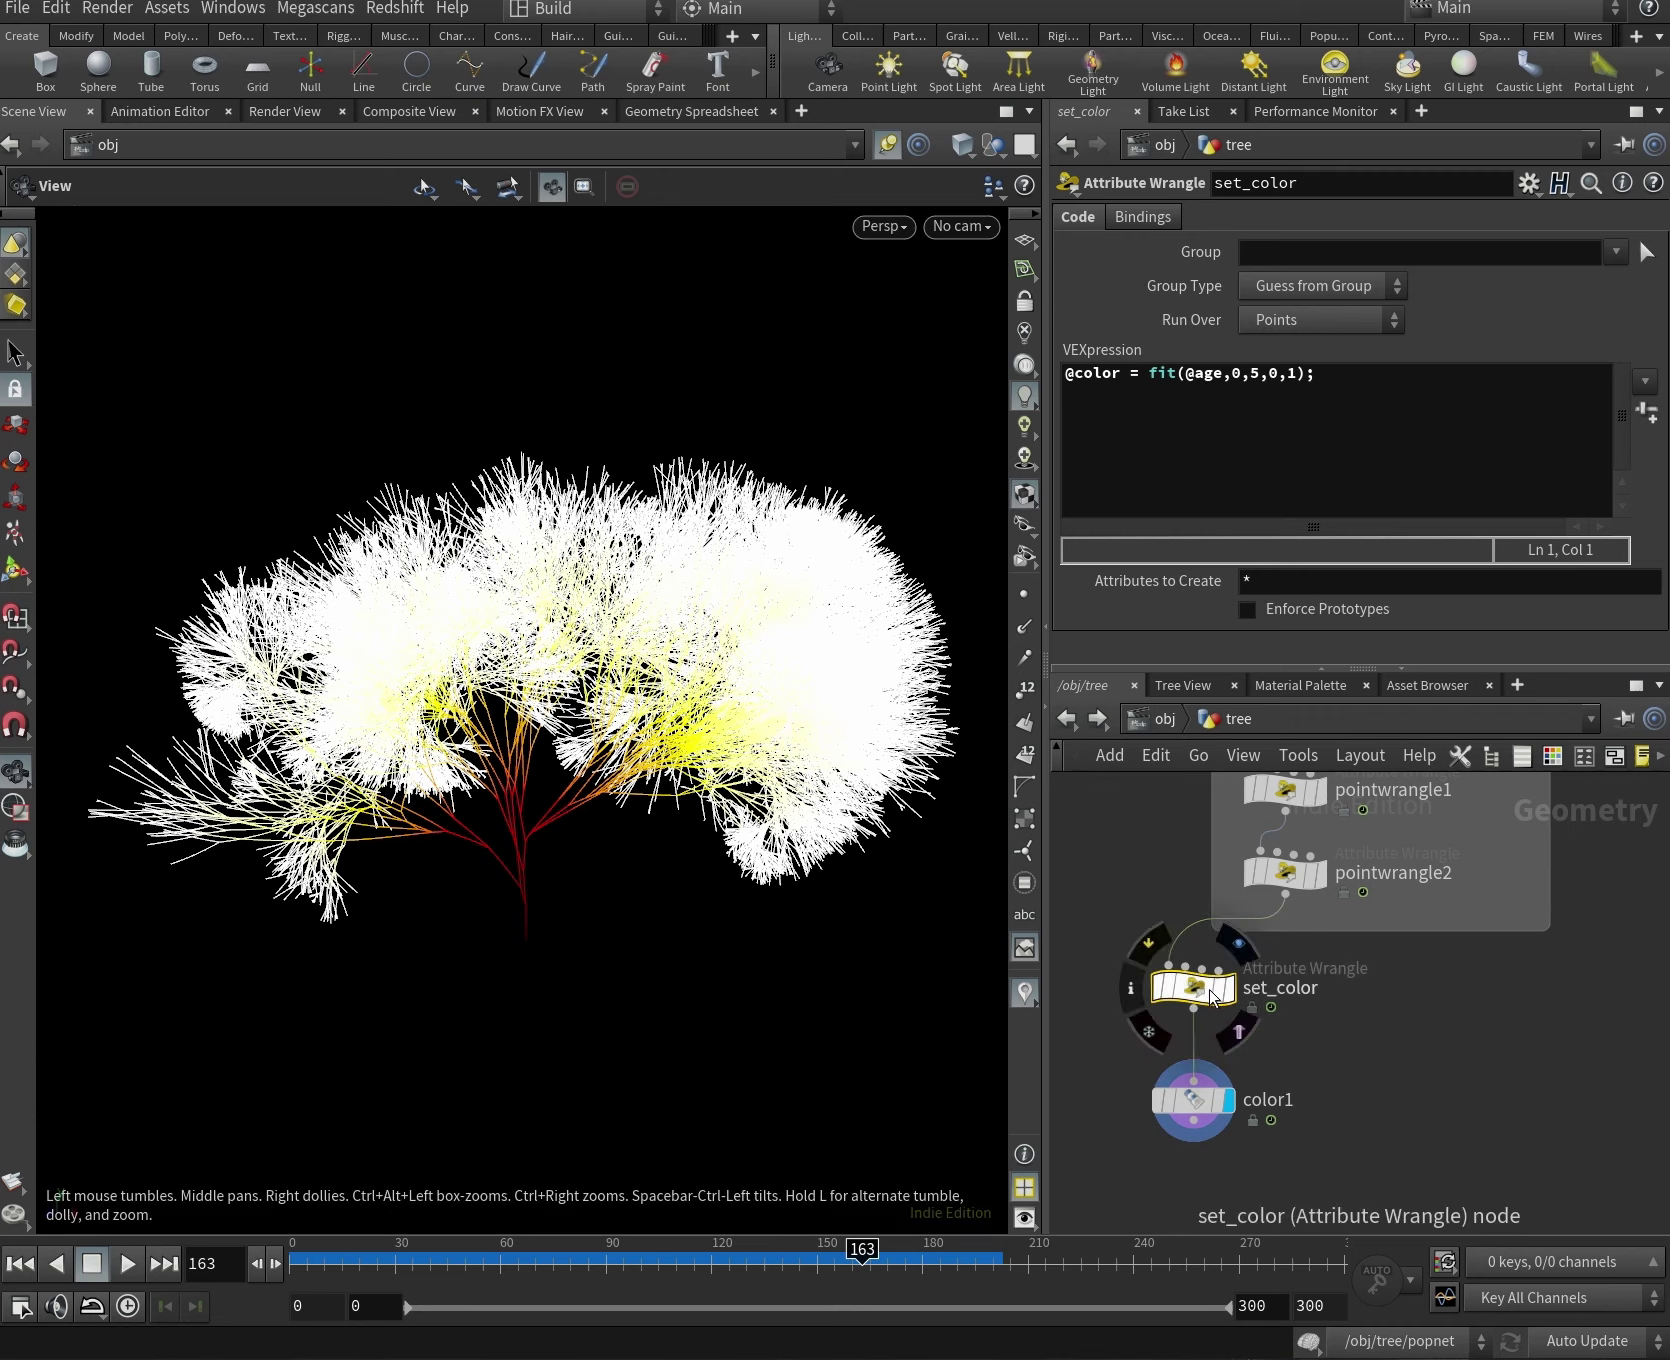
double_click(1267, 396)
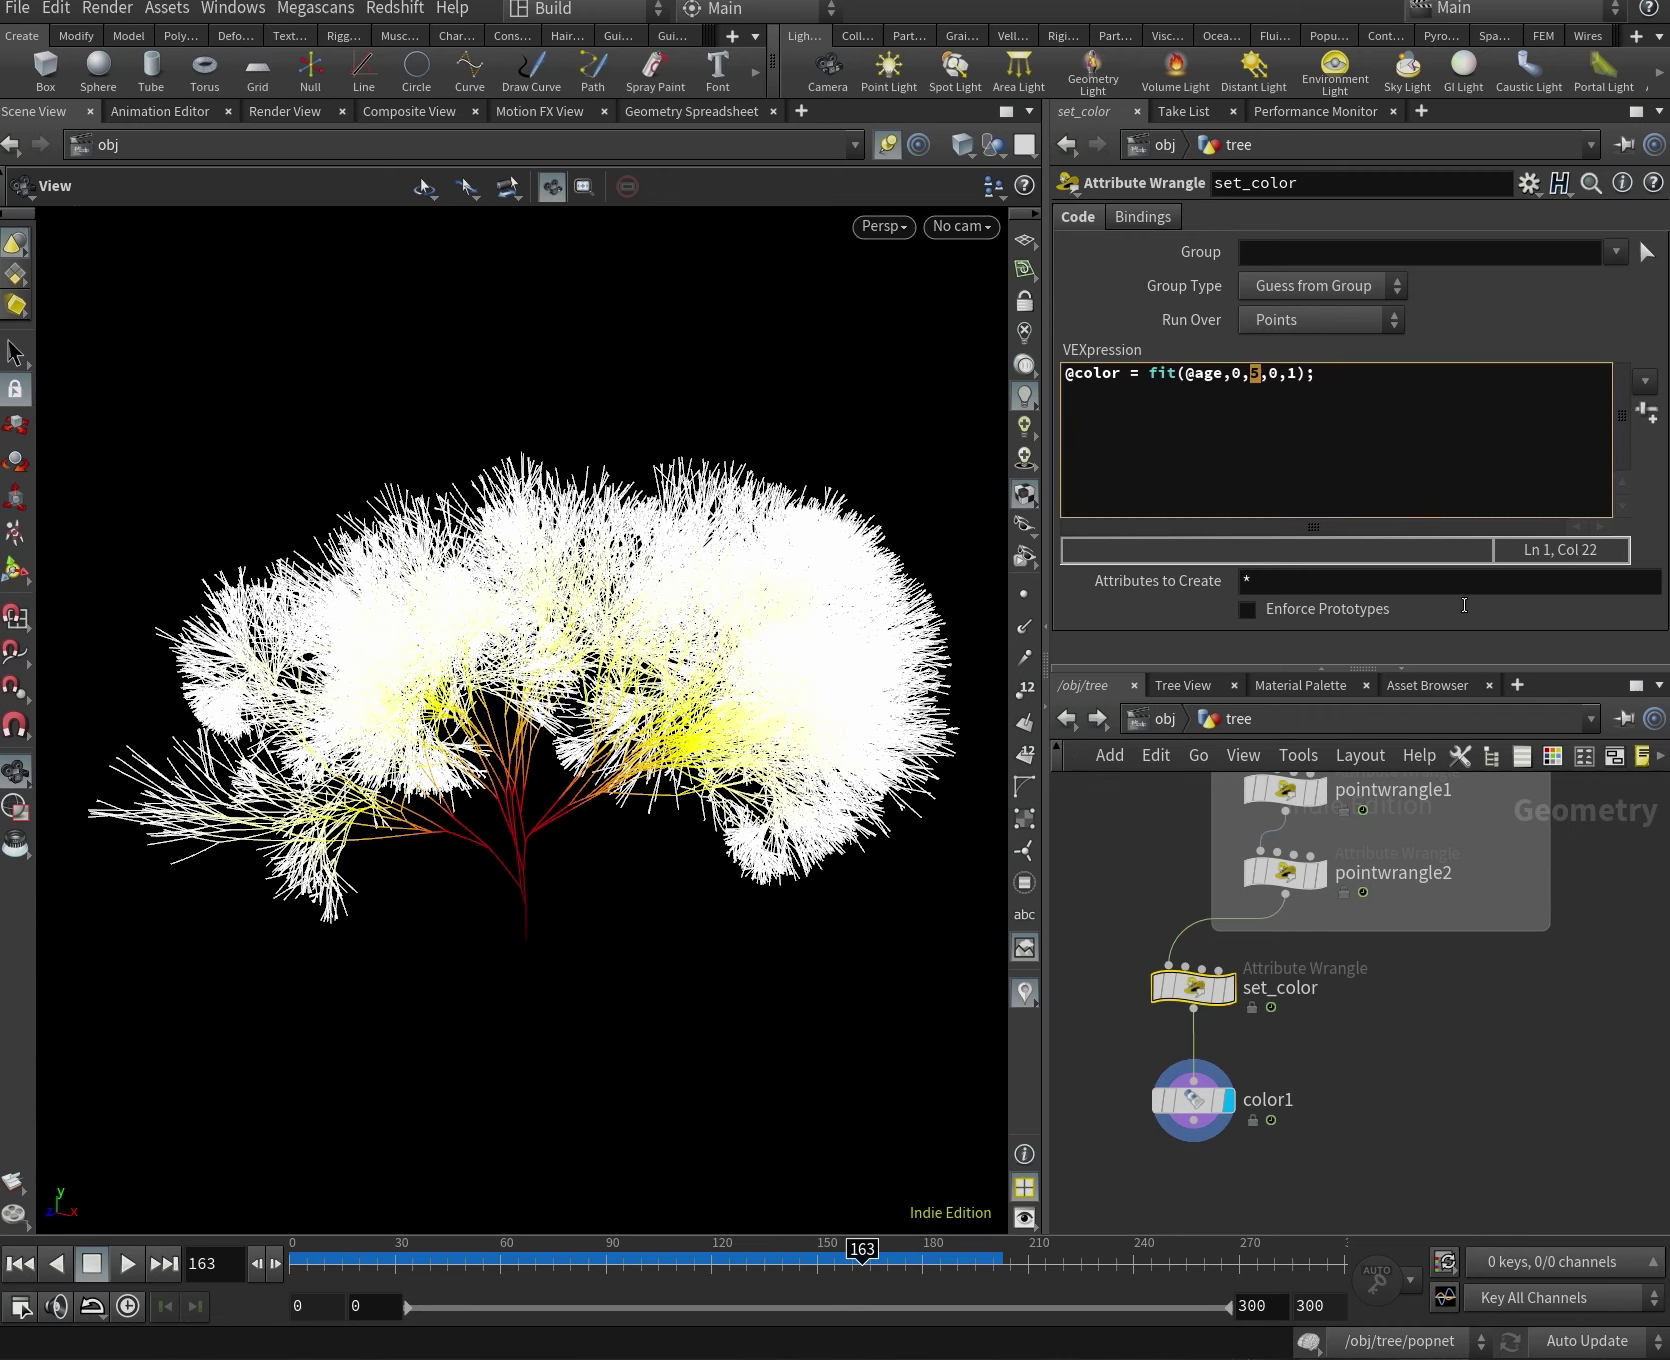
text(@agemax)
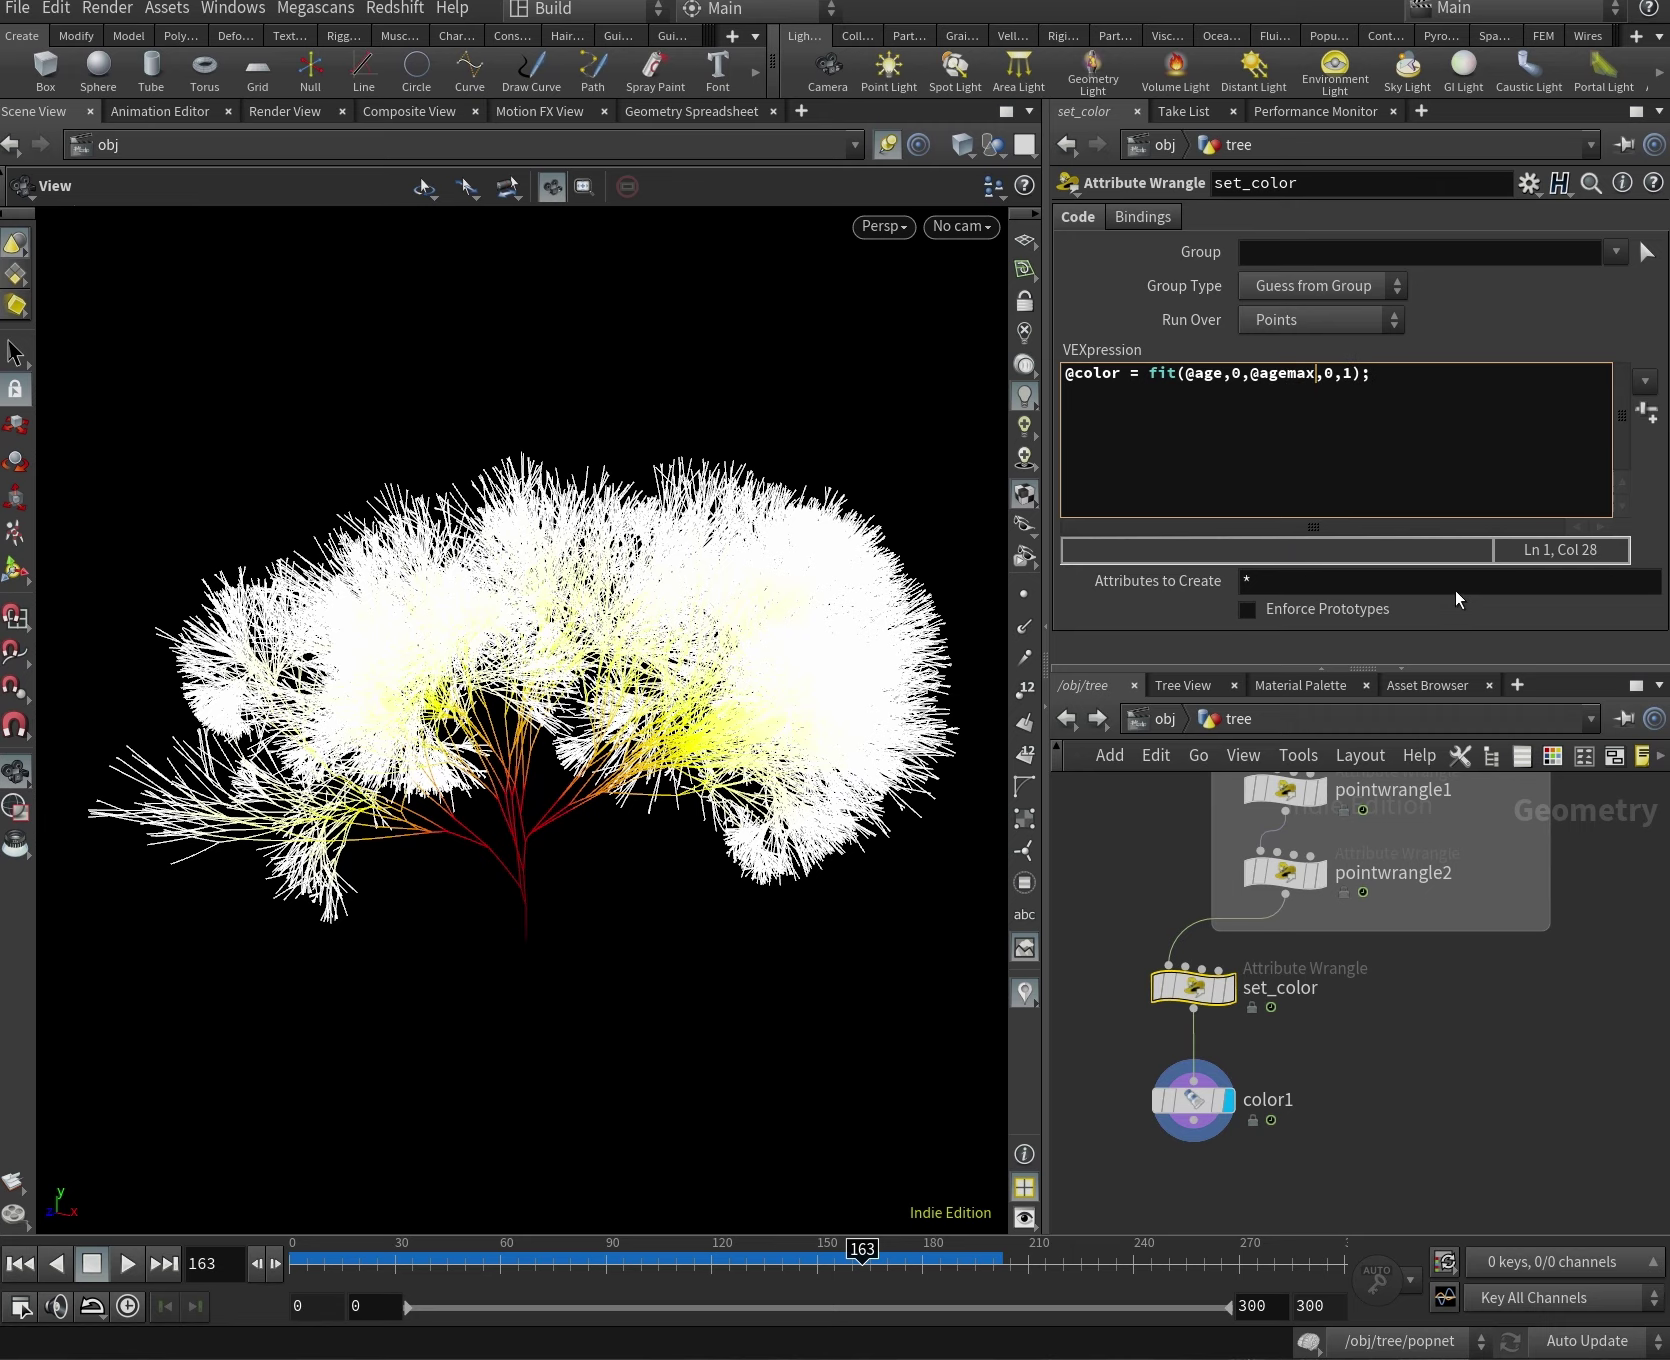
click(1452, 428)
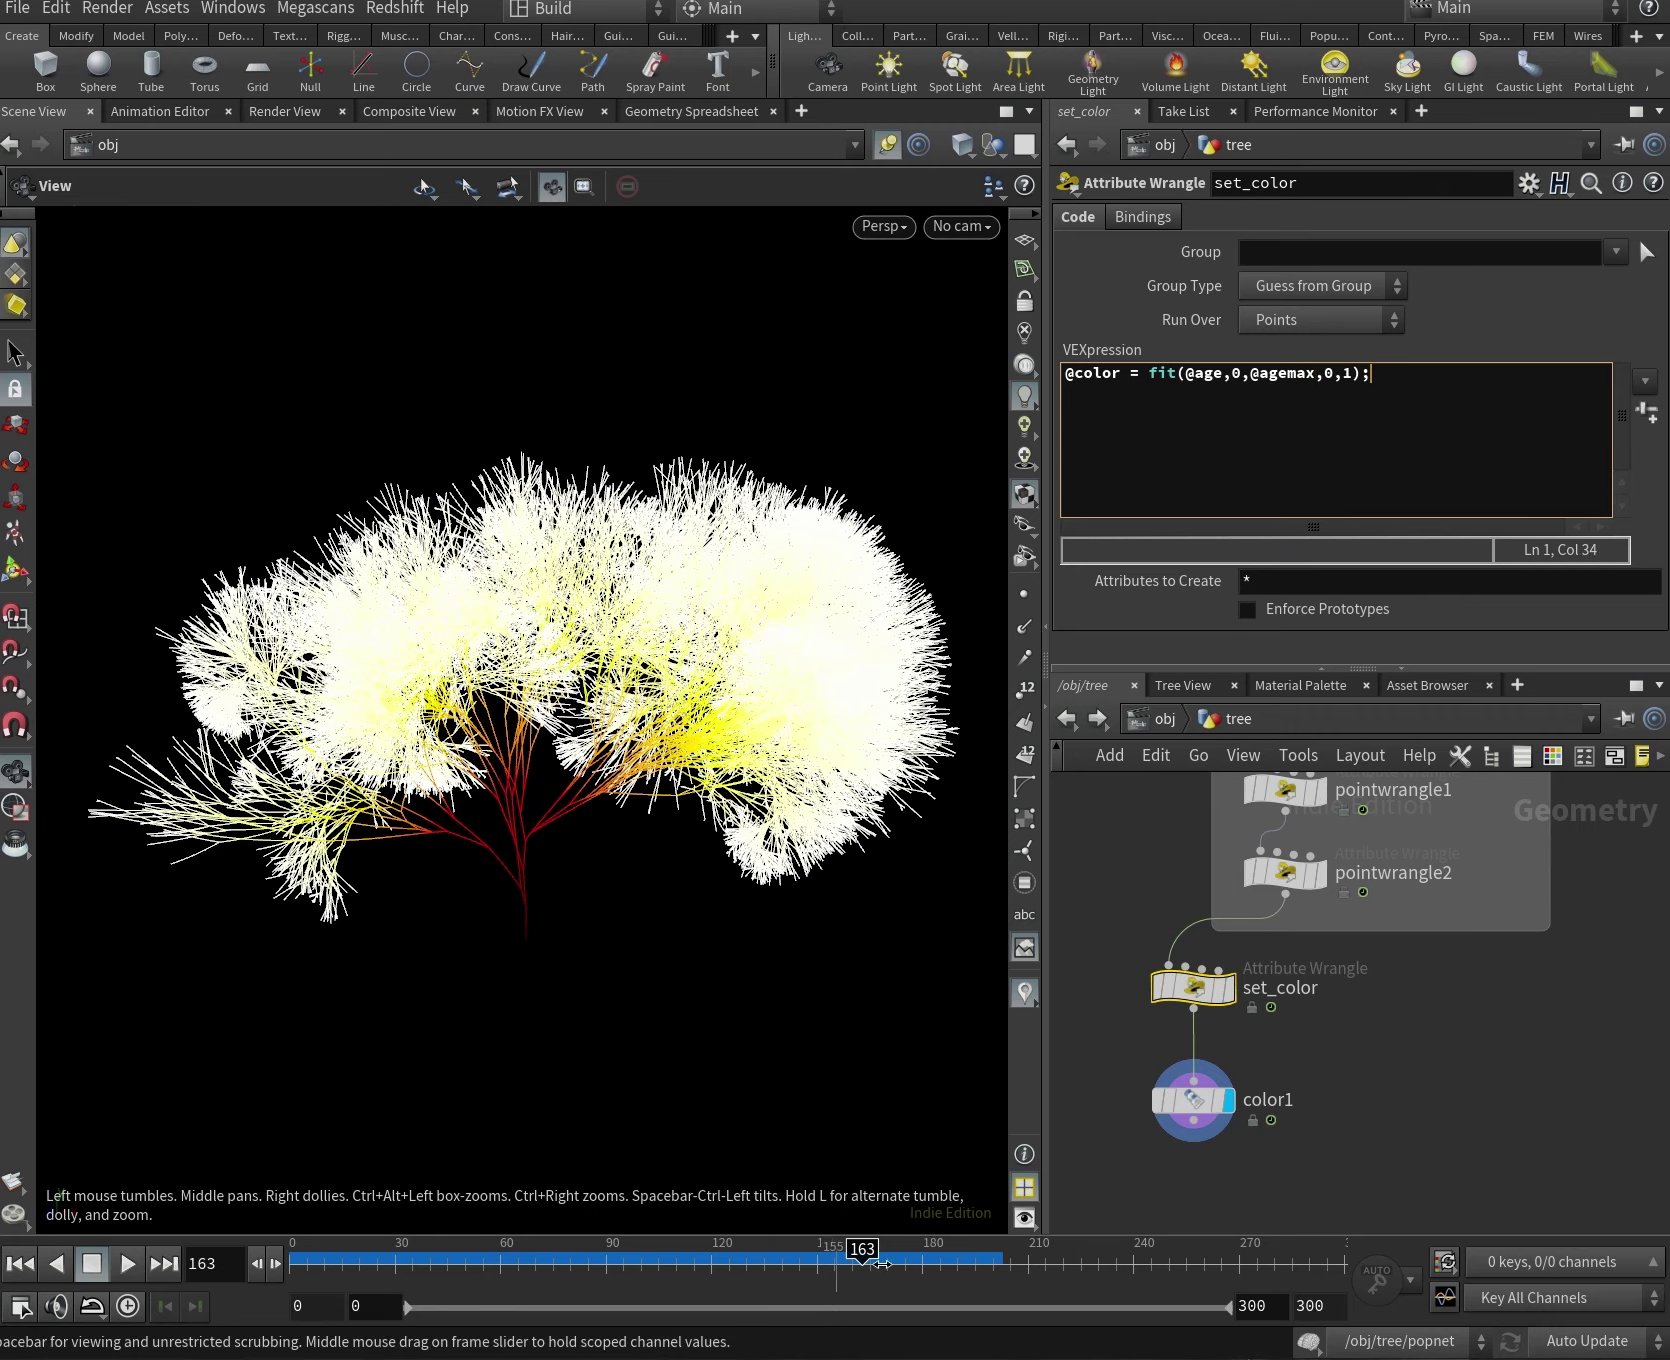
Scrub the timeline to check the colouring through the growth, then select color1 for its ramp.
drag(911, 1263, 366, 1222)
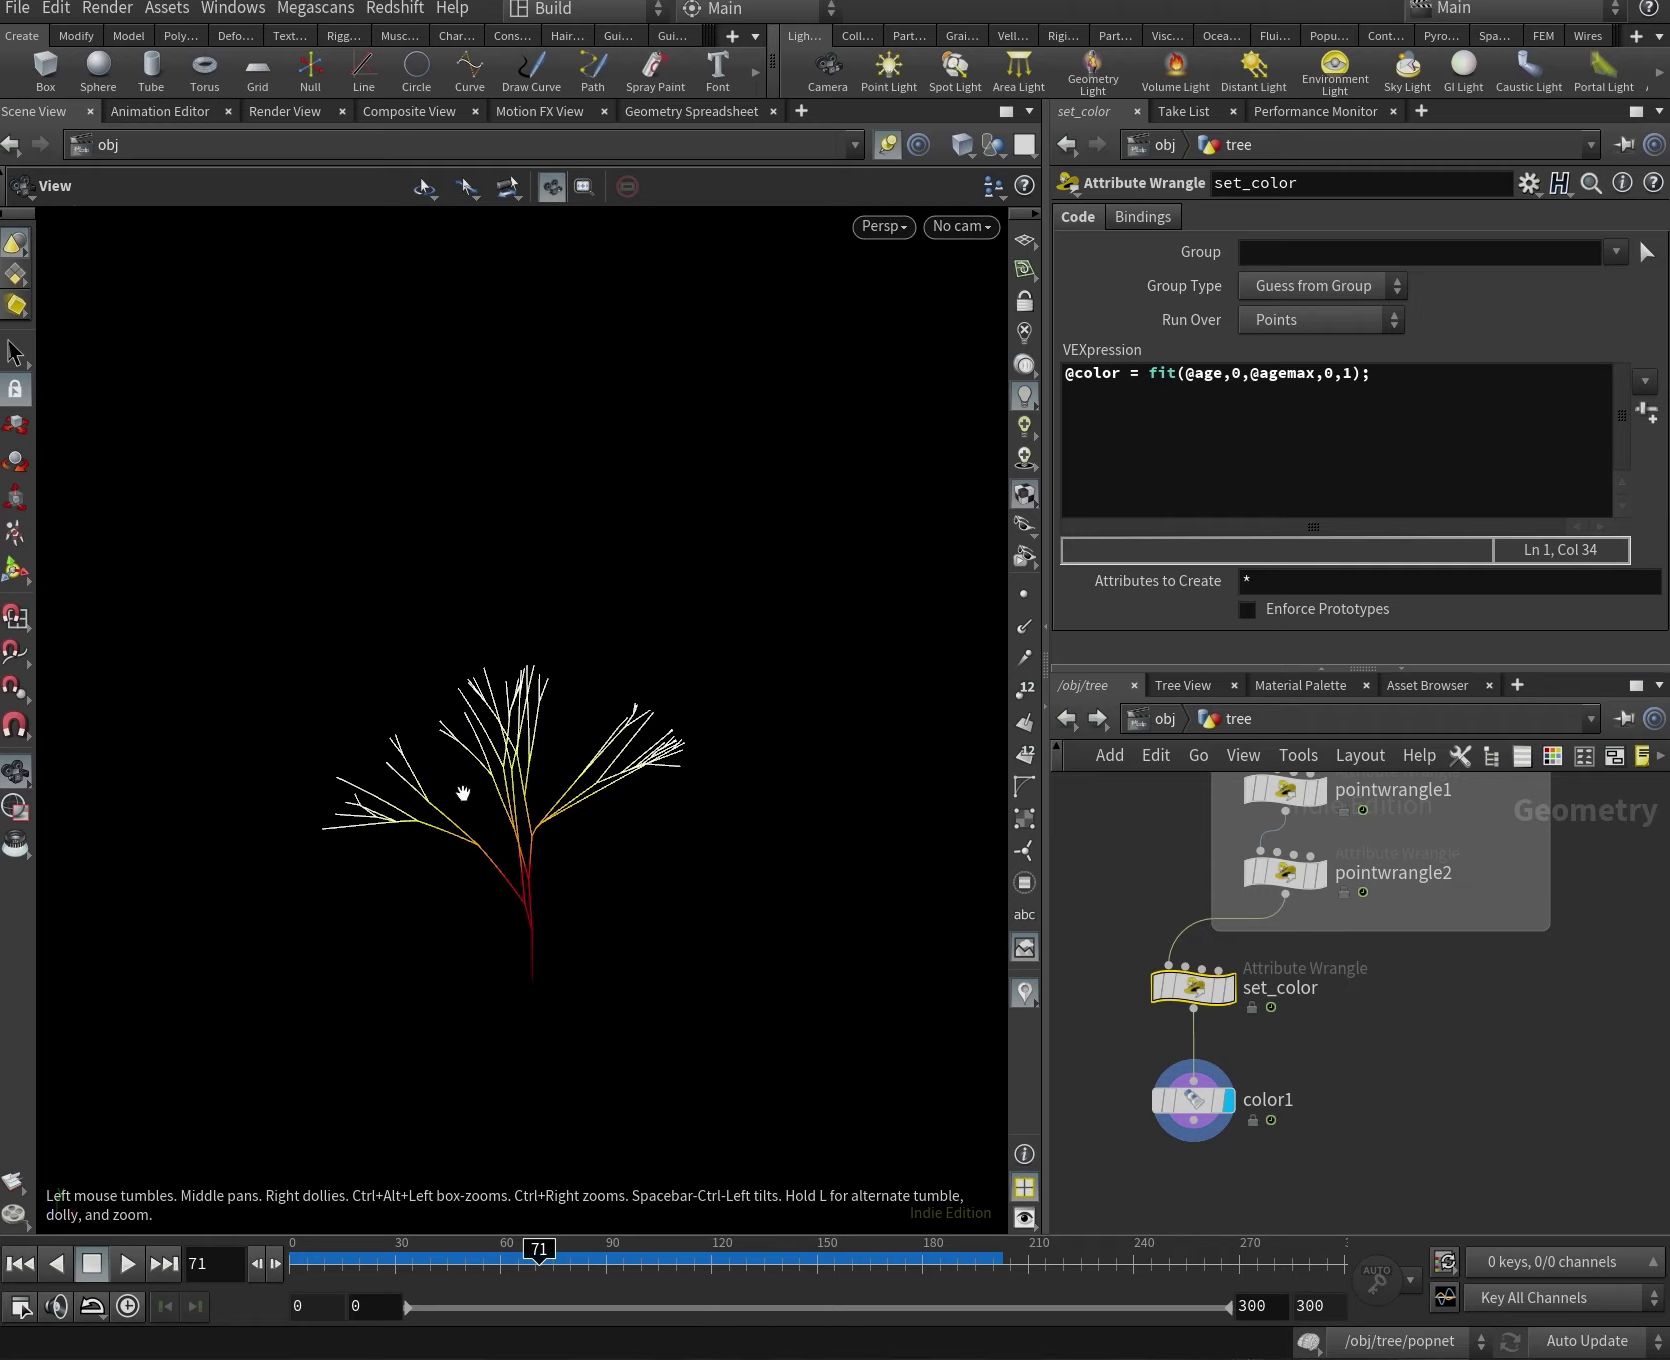
drag(630, 1243, 789, 1258)
drag(1368, 1176, 1199, 997)
click(1330, 1178)
scroll(1315, 1155, down, 5)
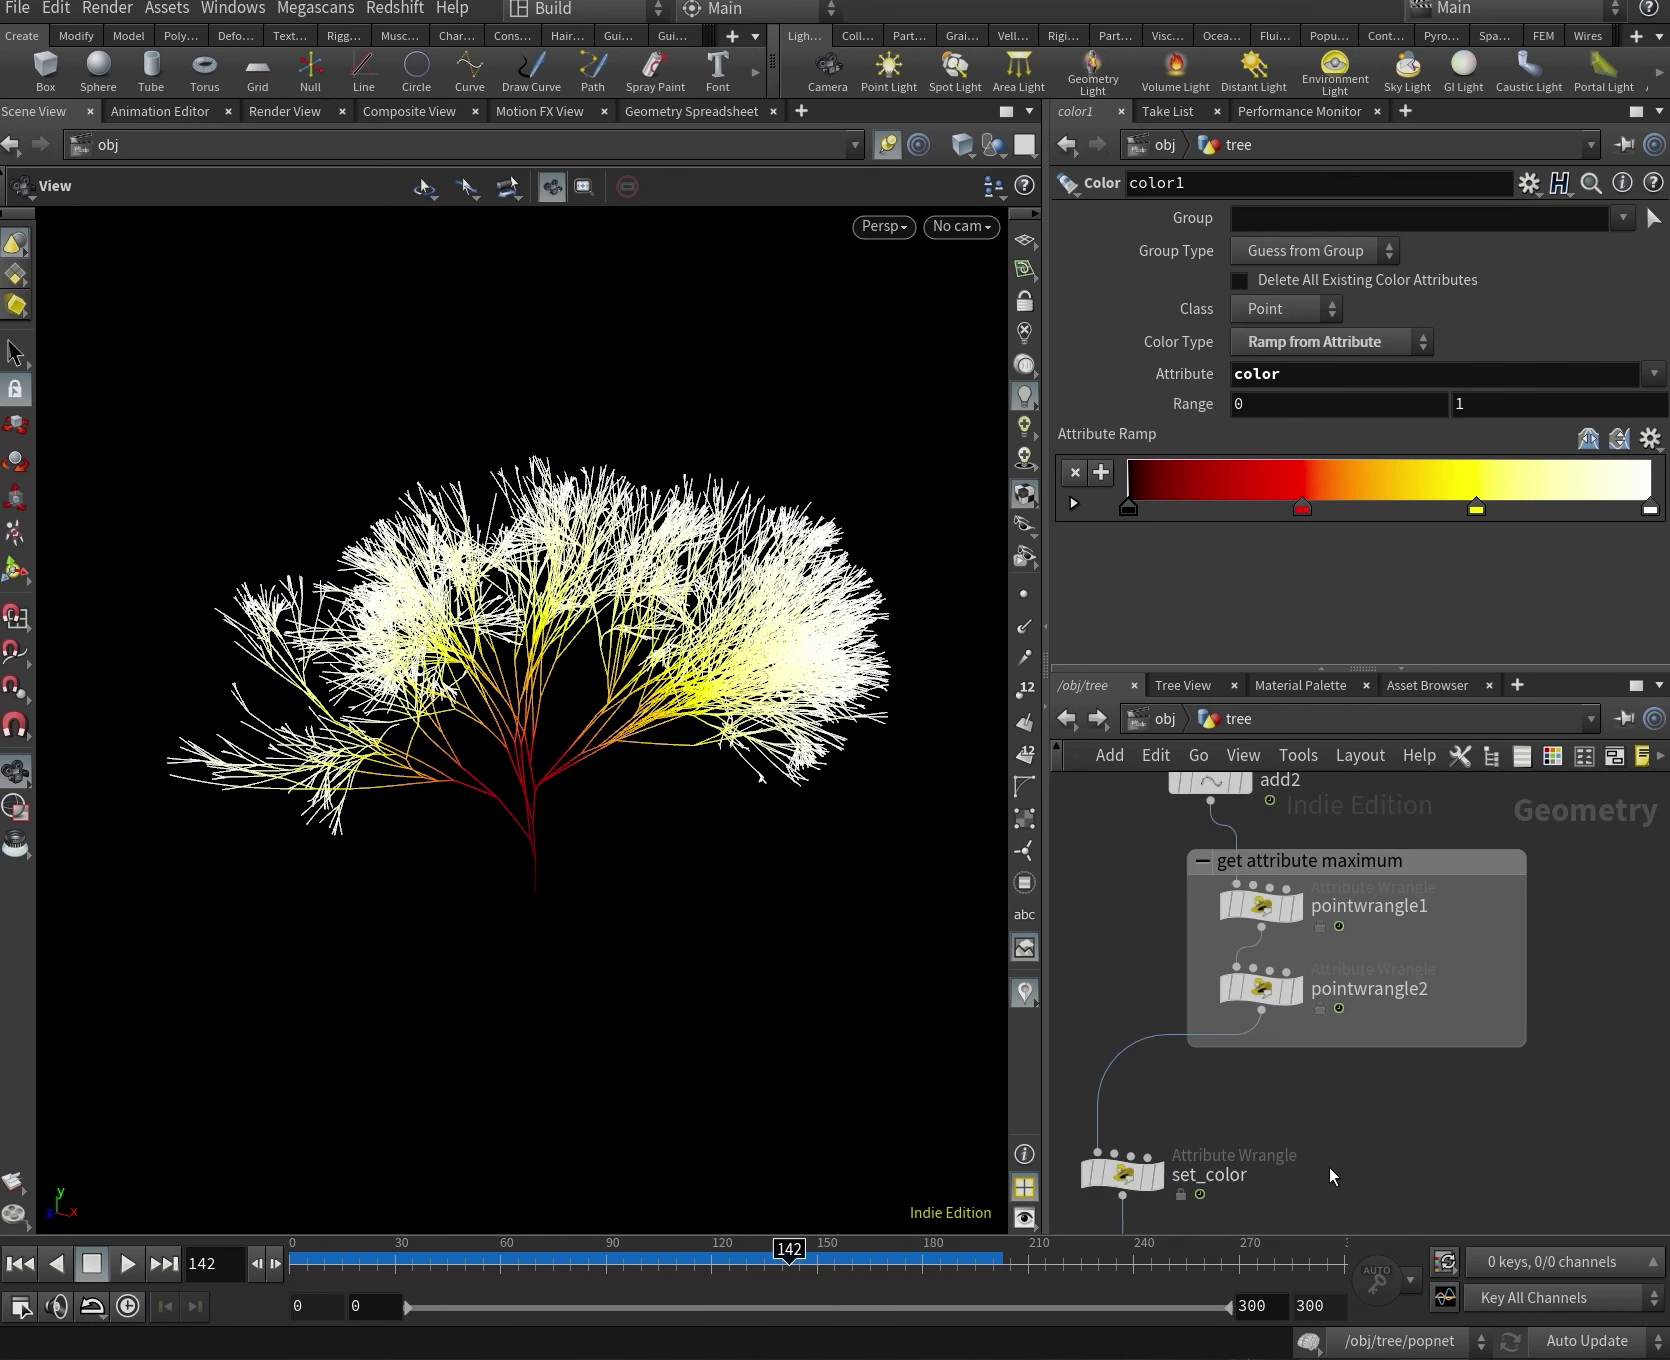
Inside popnet, add setpointattrib(0,"ageNew",newp,0) below the age line in birth_new_points.
scroll(1312, 880, up, 4)
double_click(1232, 955)
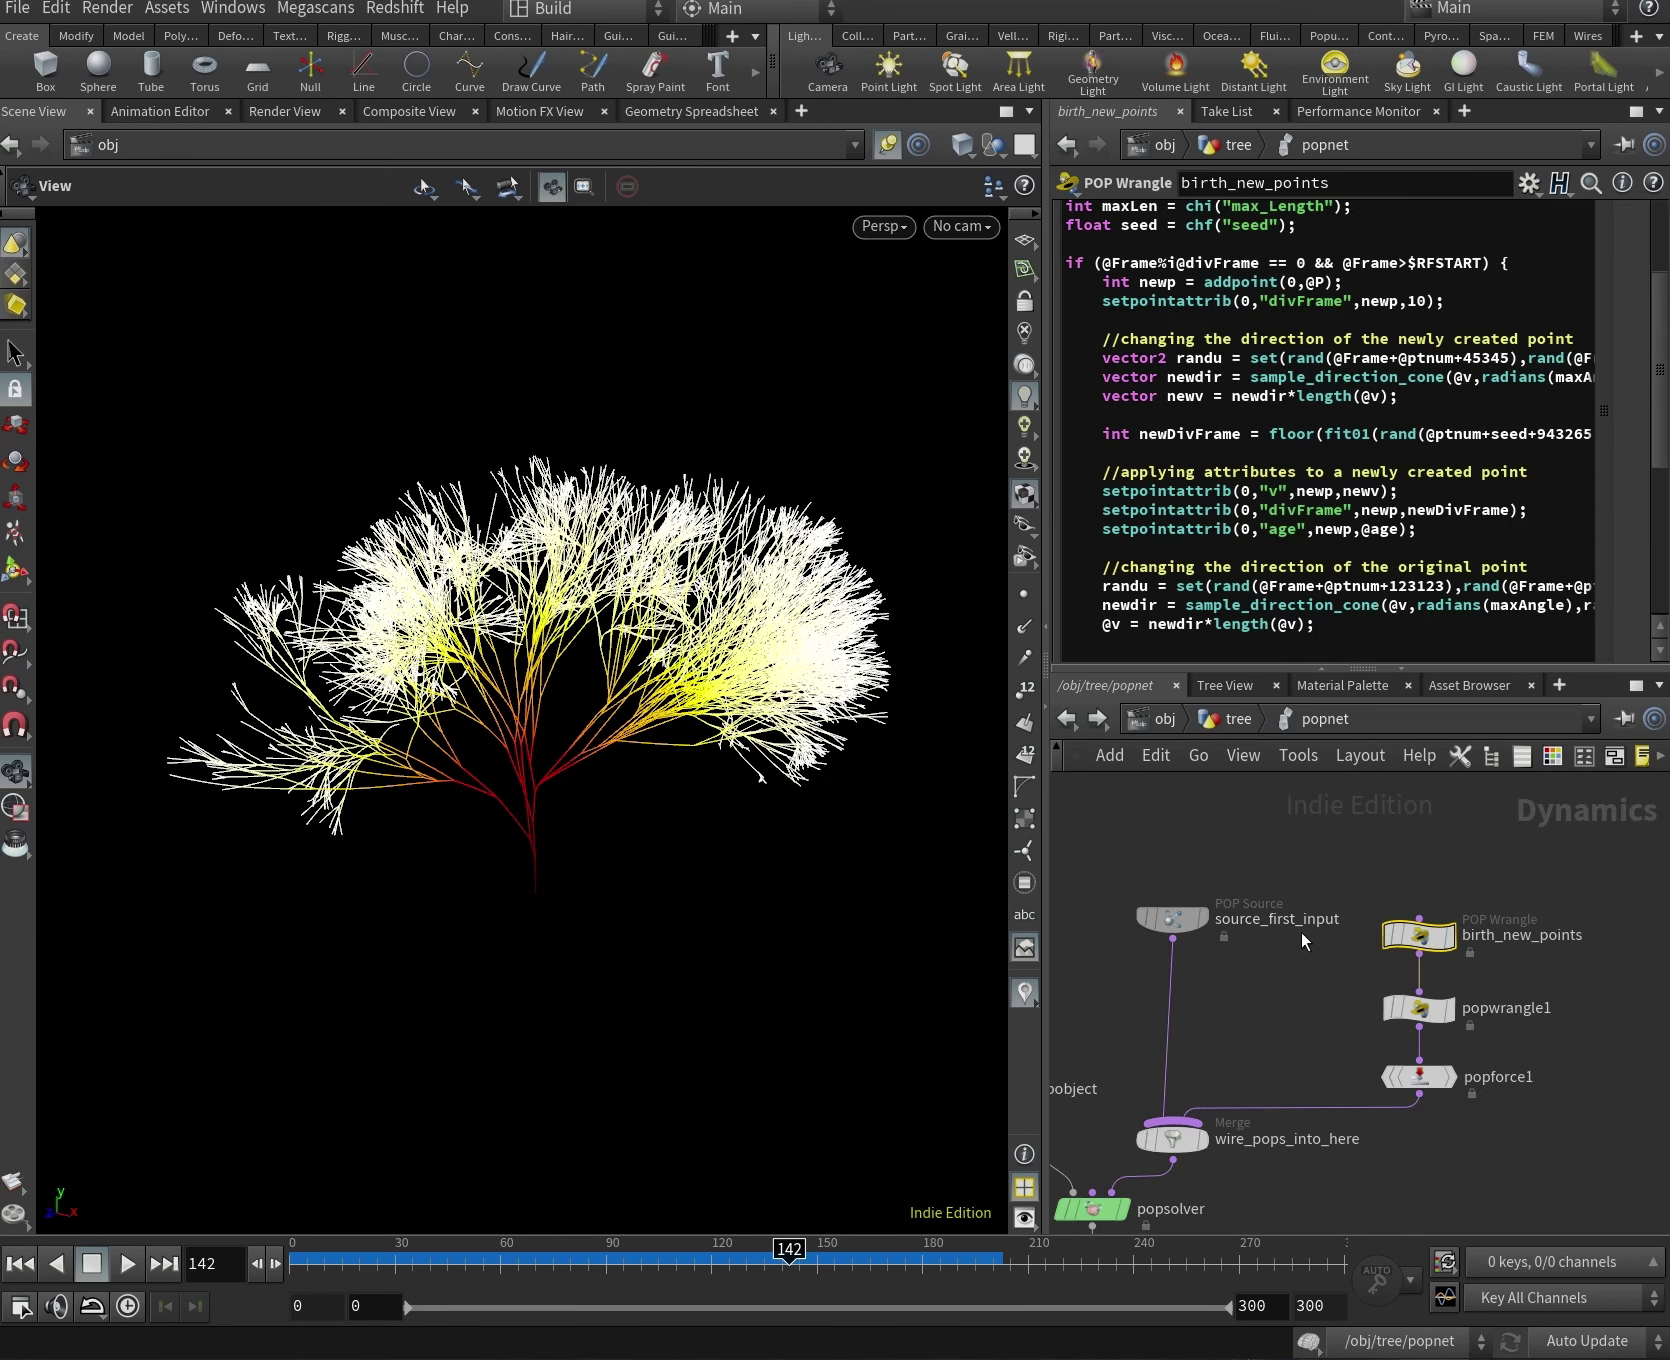
click(1452, 538)
key(Return)
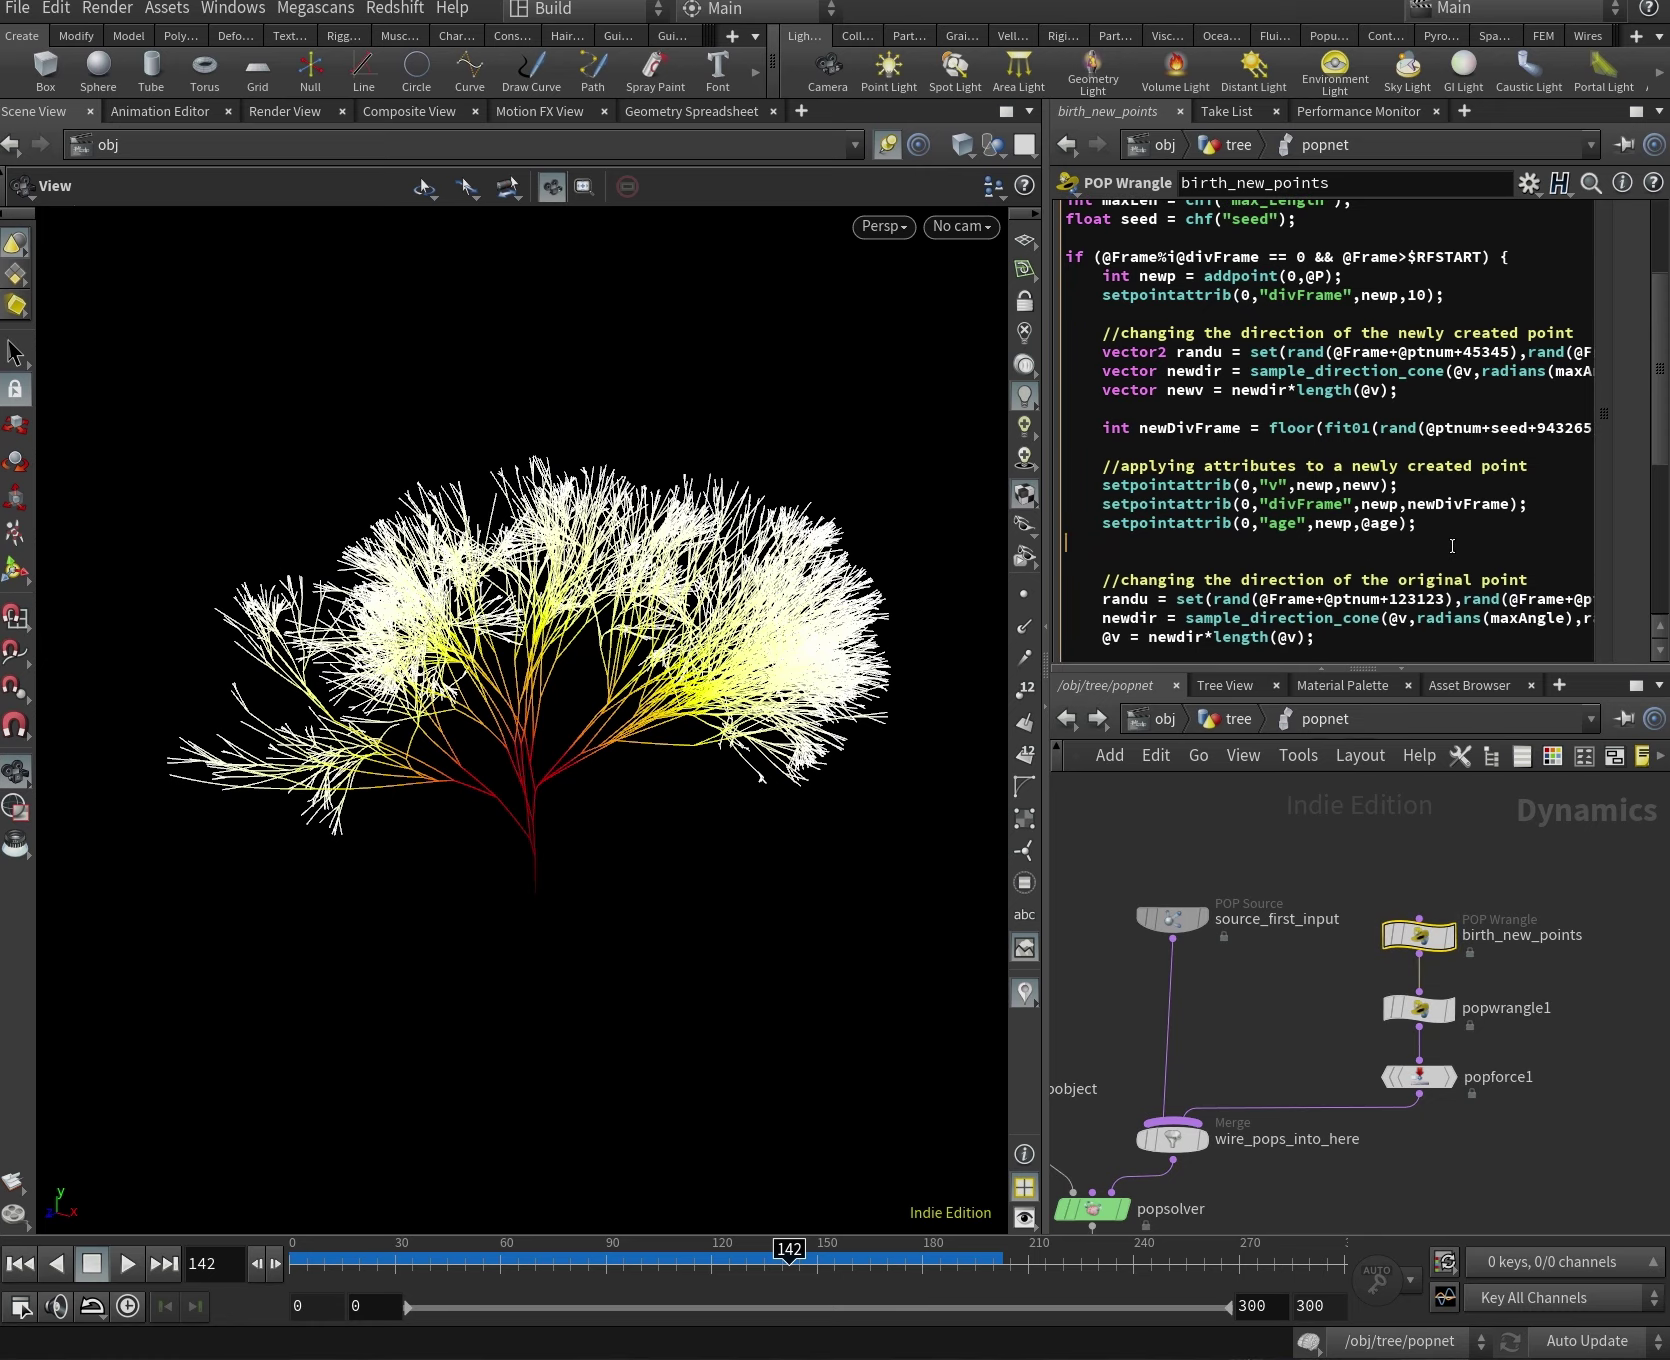
text(setpointattrib(0,"age",newp,@age);)
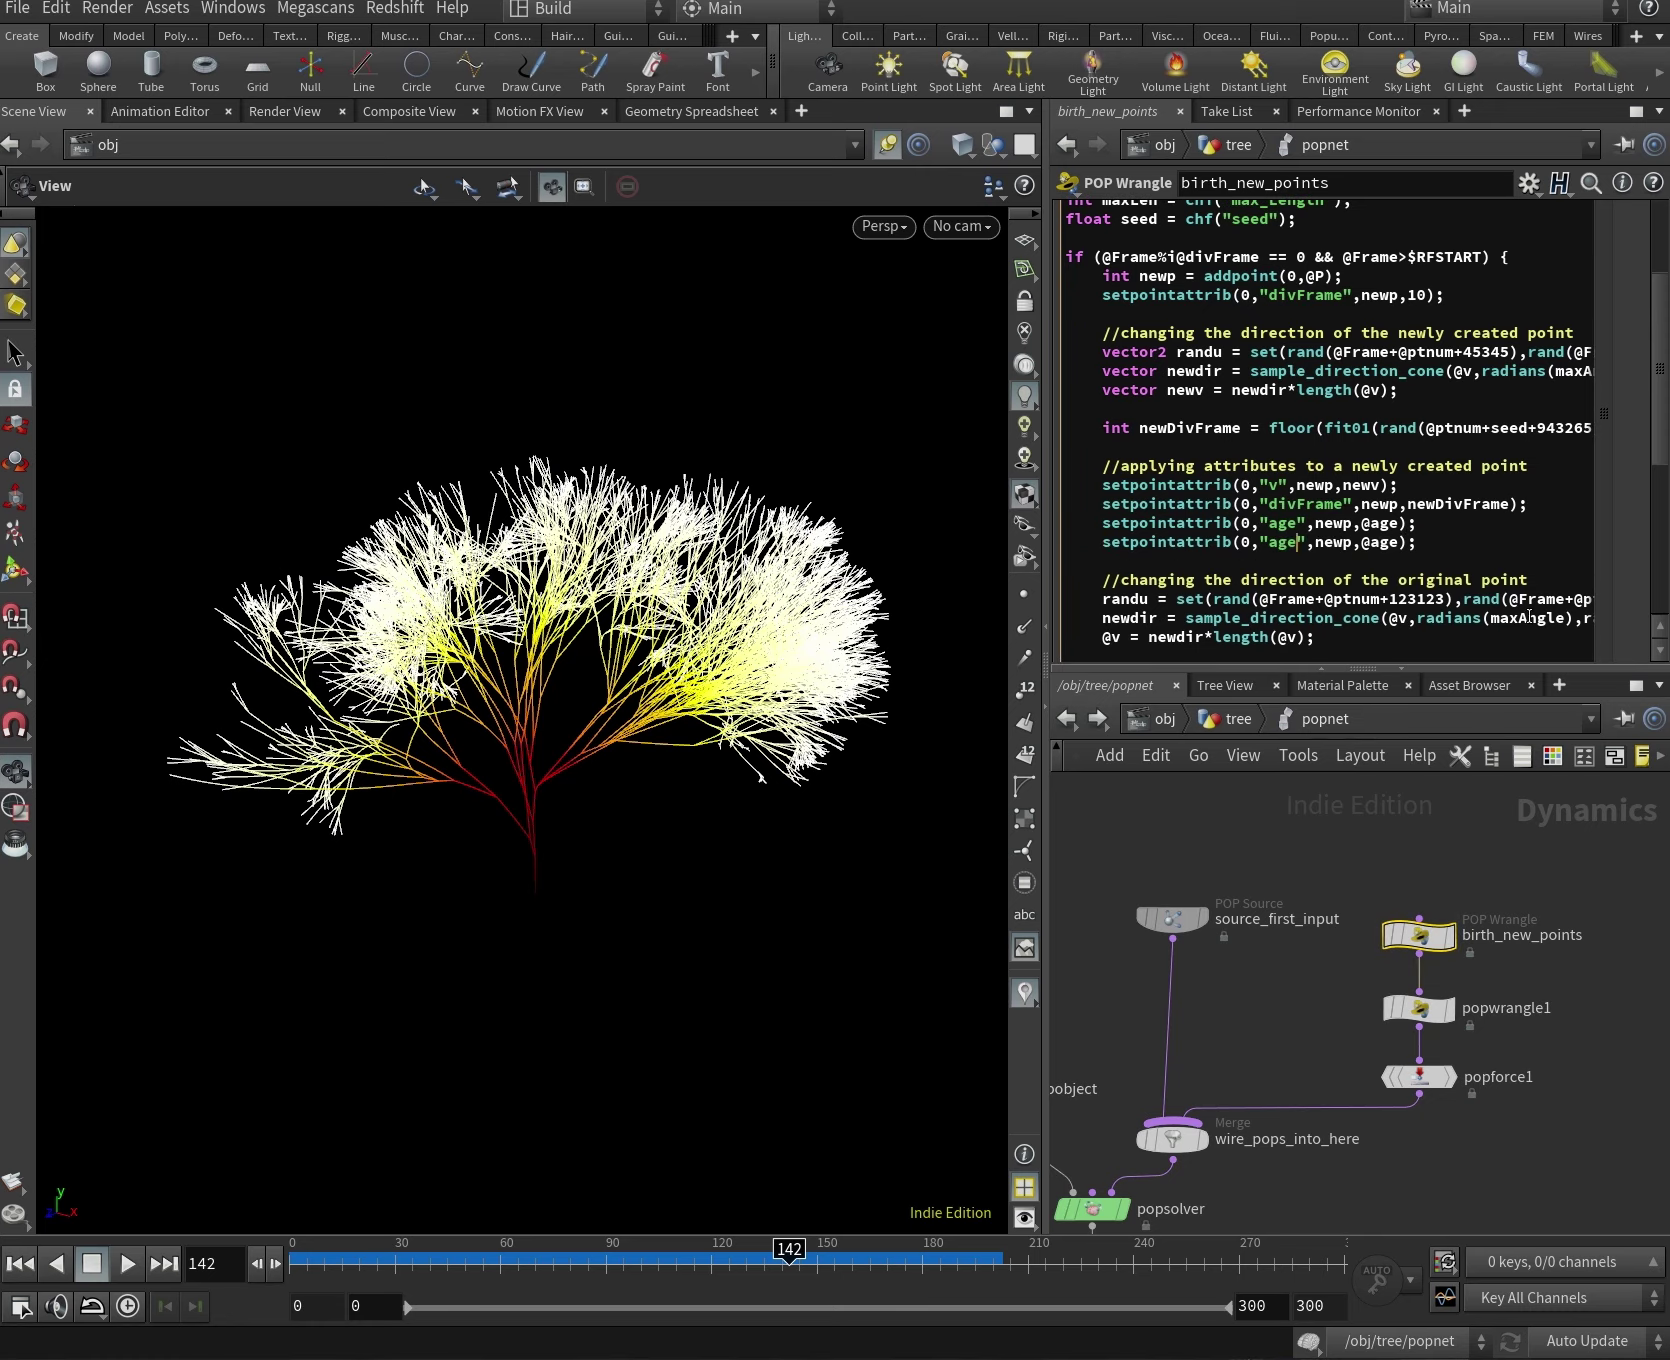
text(New)
double_click(1421, 545)
text(0)
key(End)
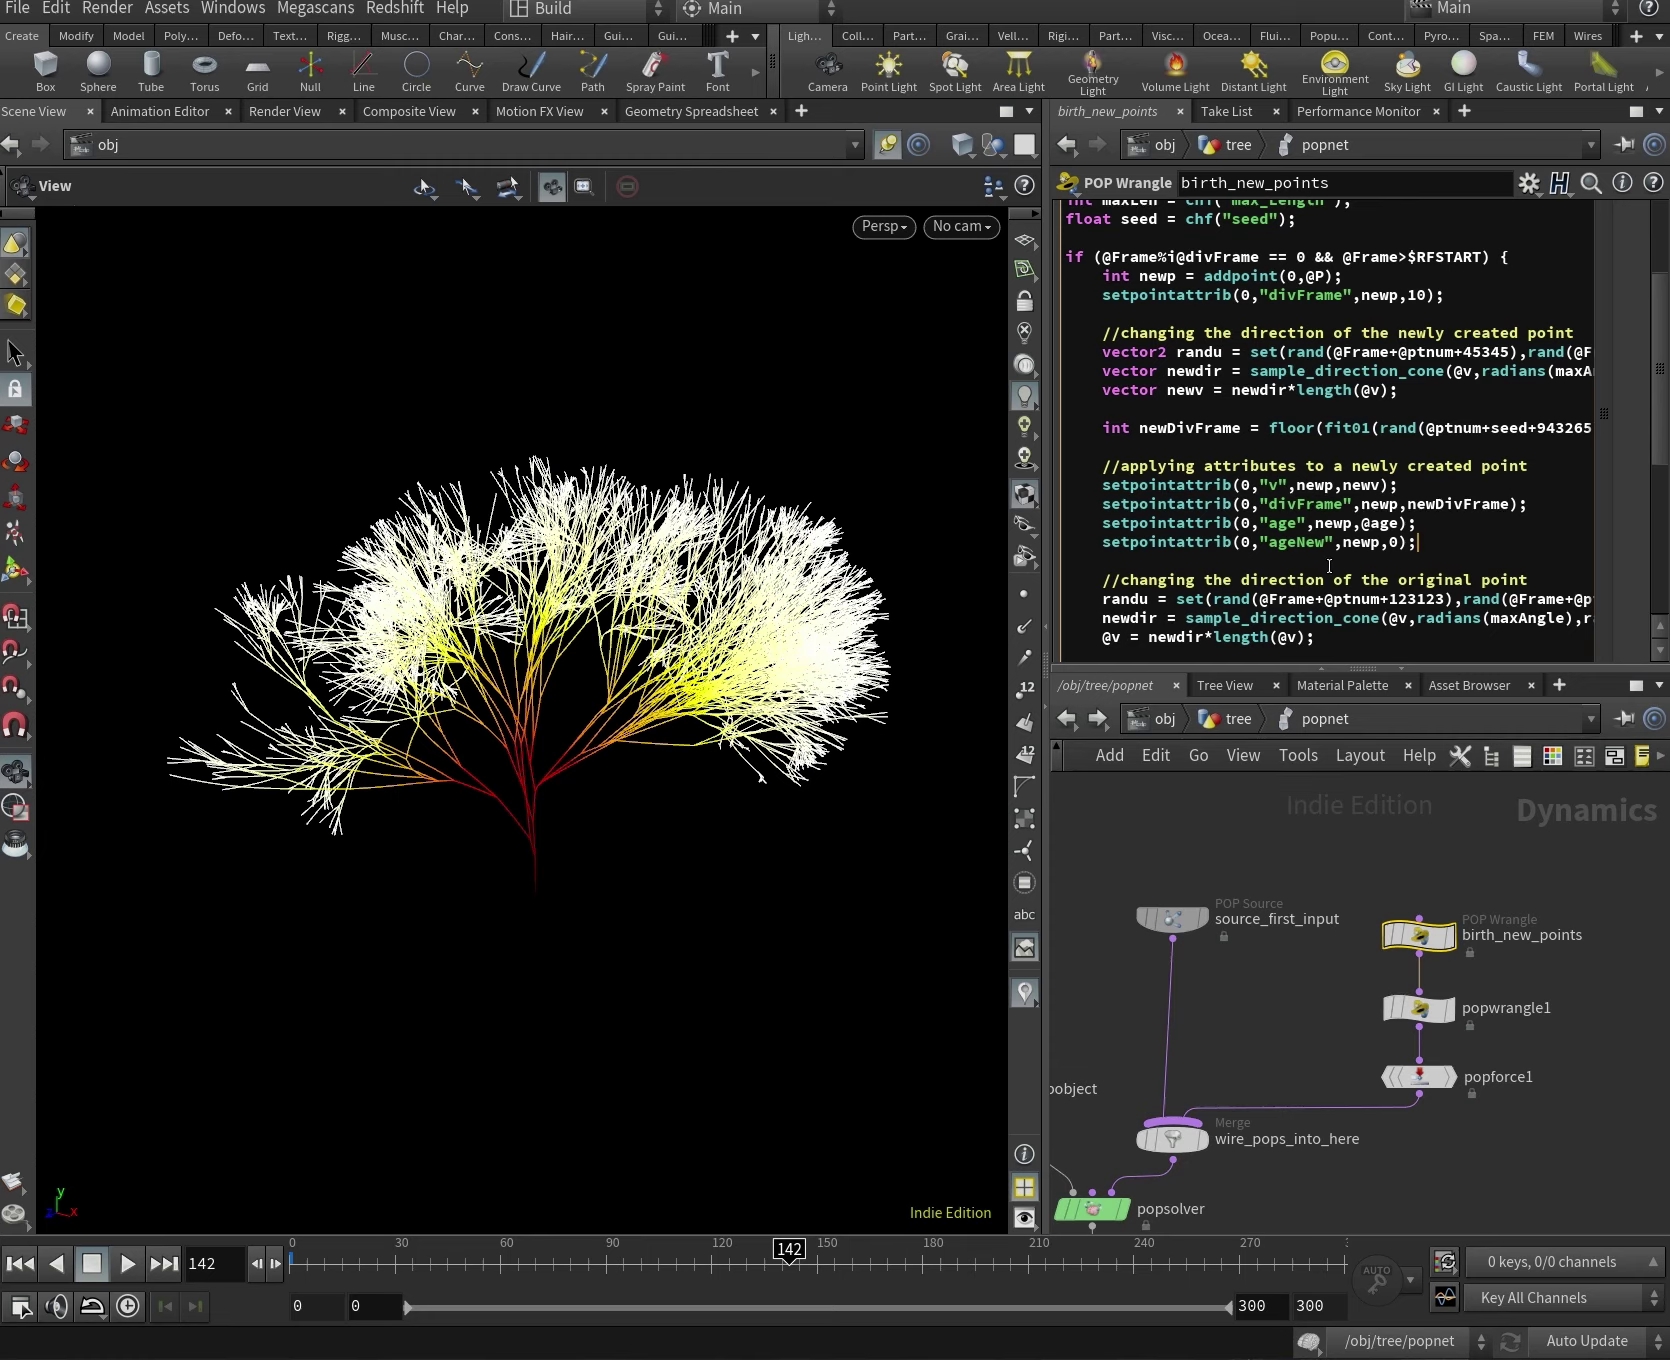
Compare the new ageNew line's attribute name and arguments with the age line above it.
double_click(1295, 548)
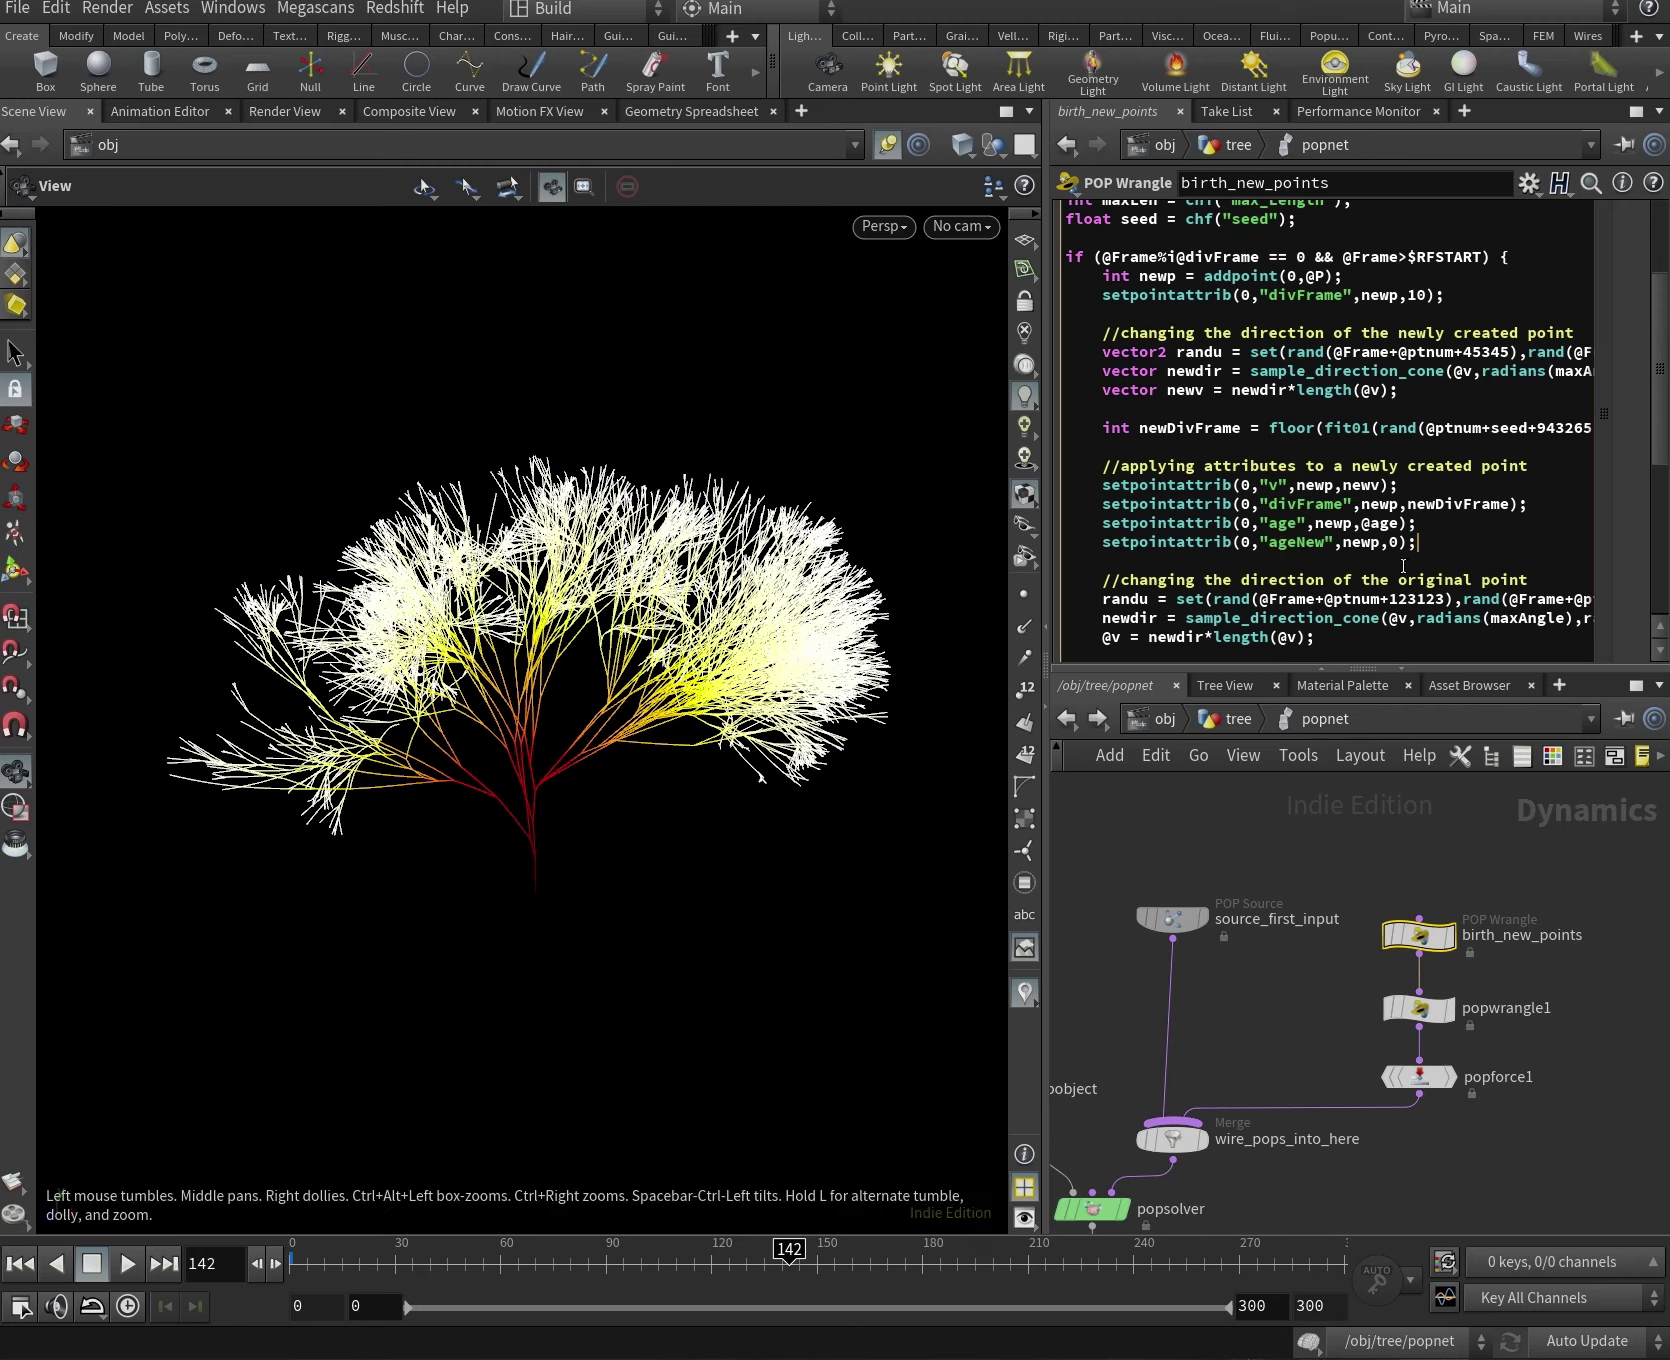
drag(1105, 471, 1418, 545)
click(1407, 553)
key(Left)
key(Left)
key(Left)
key(shift+Left)
key(shift+Left)
key(shift+Left)
key(shift+Right)
key(Up)
key(End)
click(1446, 542)
scroll(1435, 566, down, 1)
click(1130, 596)
scroll(1120, 620, up, 1)
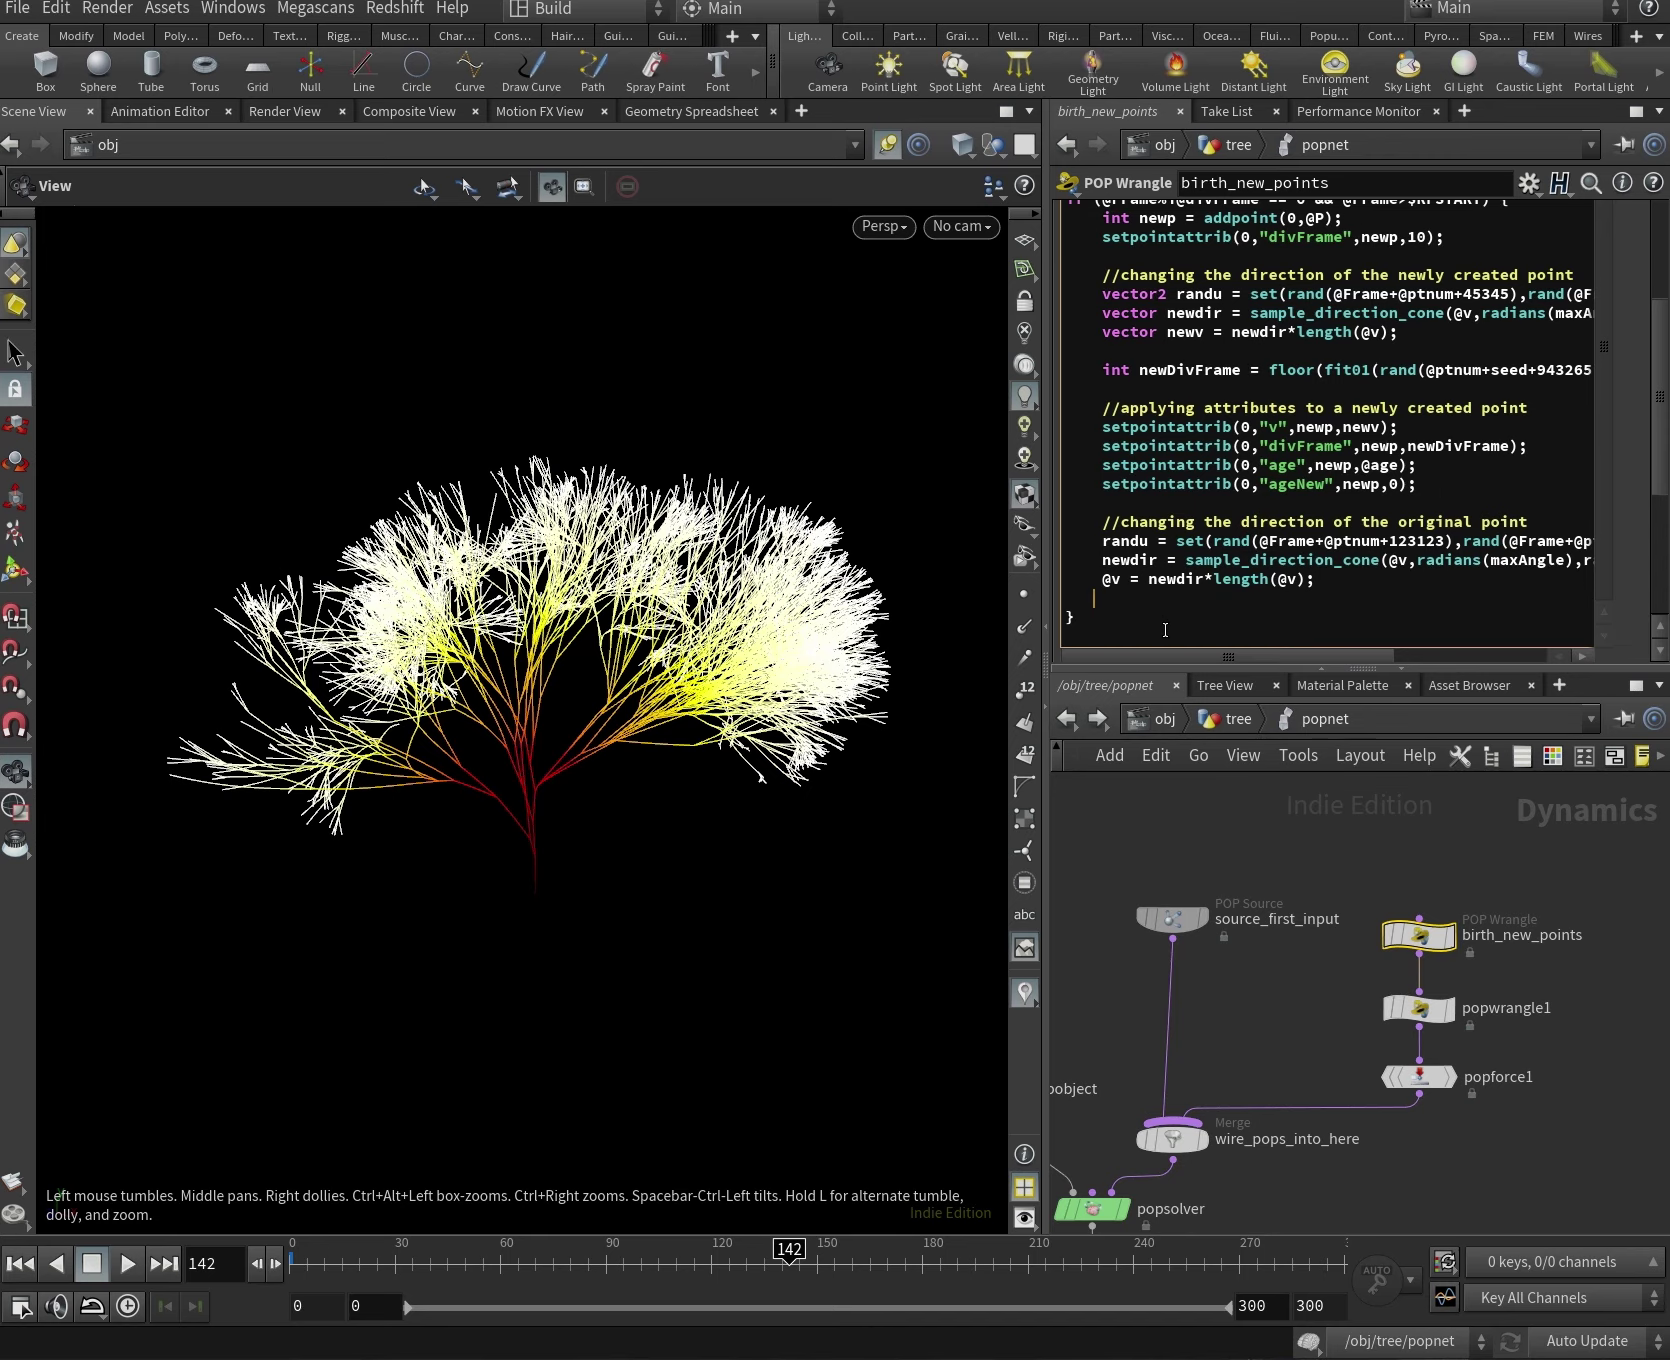
key(BackSpace)
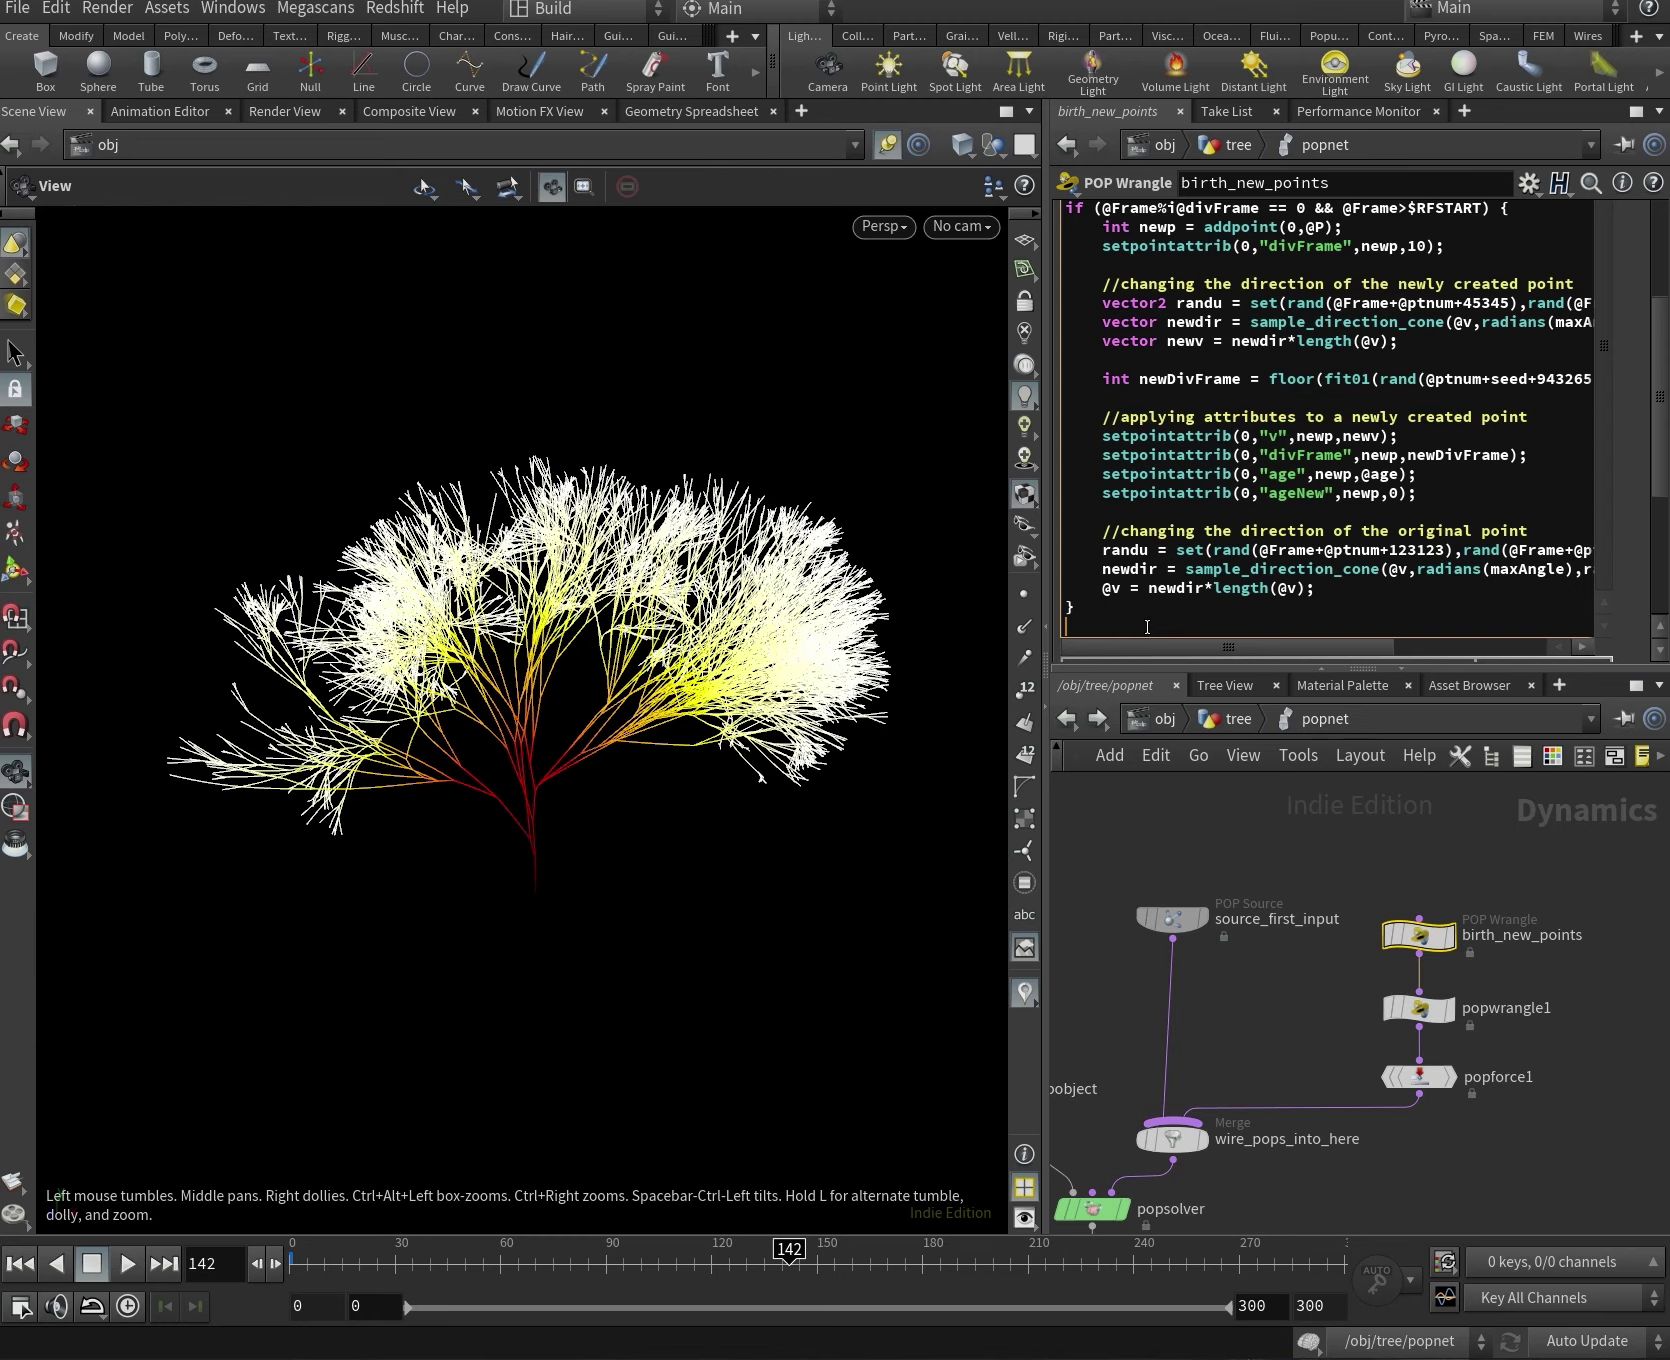
text(@ageNew += @TimeInc;)
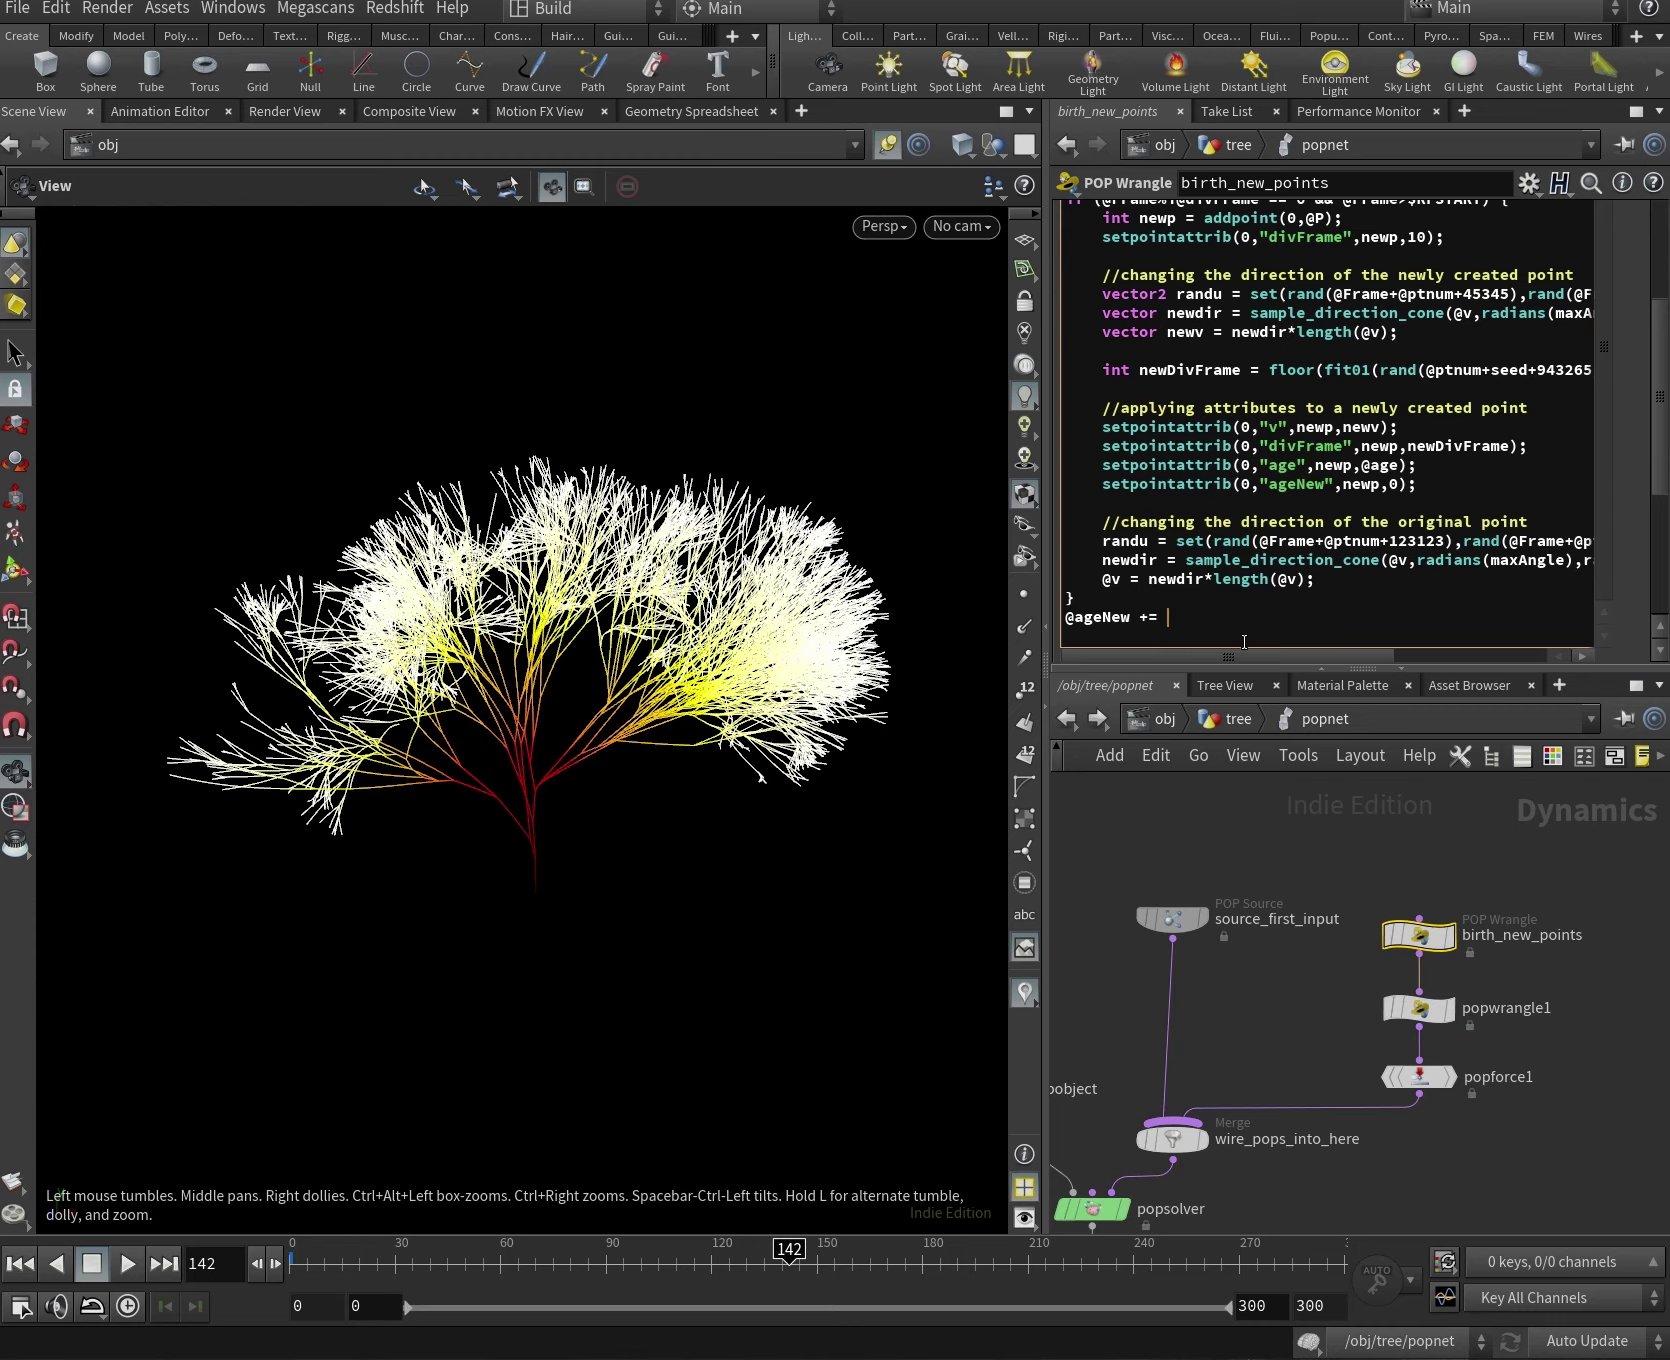
text(imeIns)
click(1235, 719)
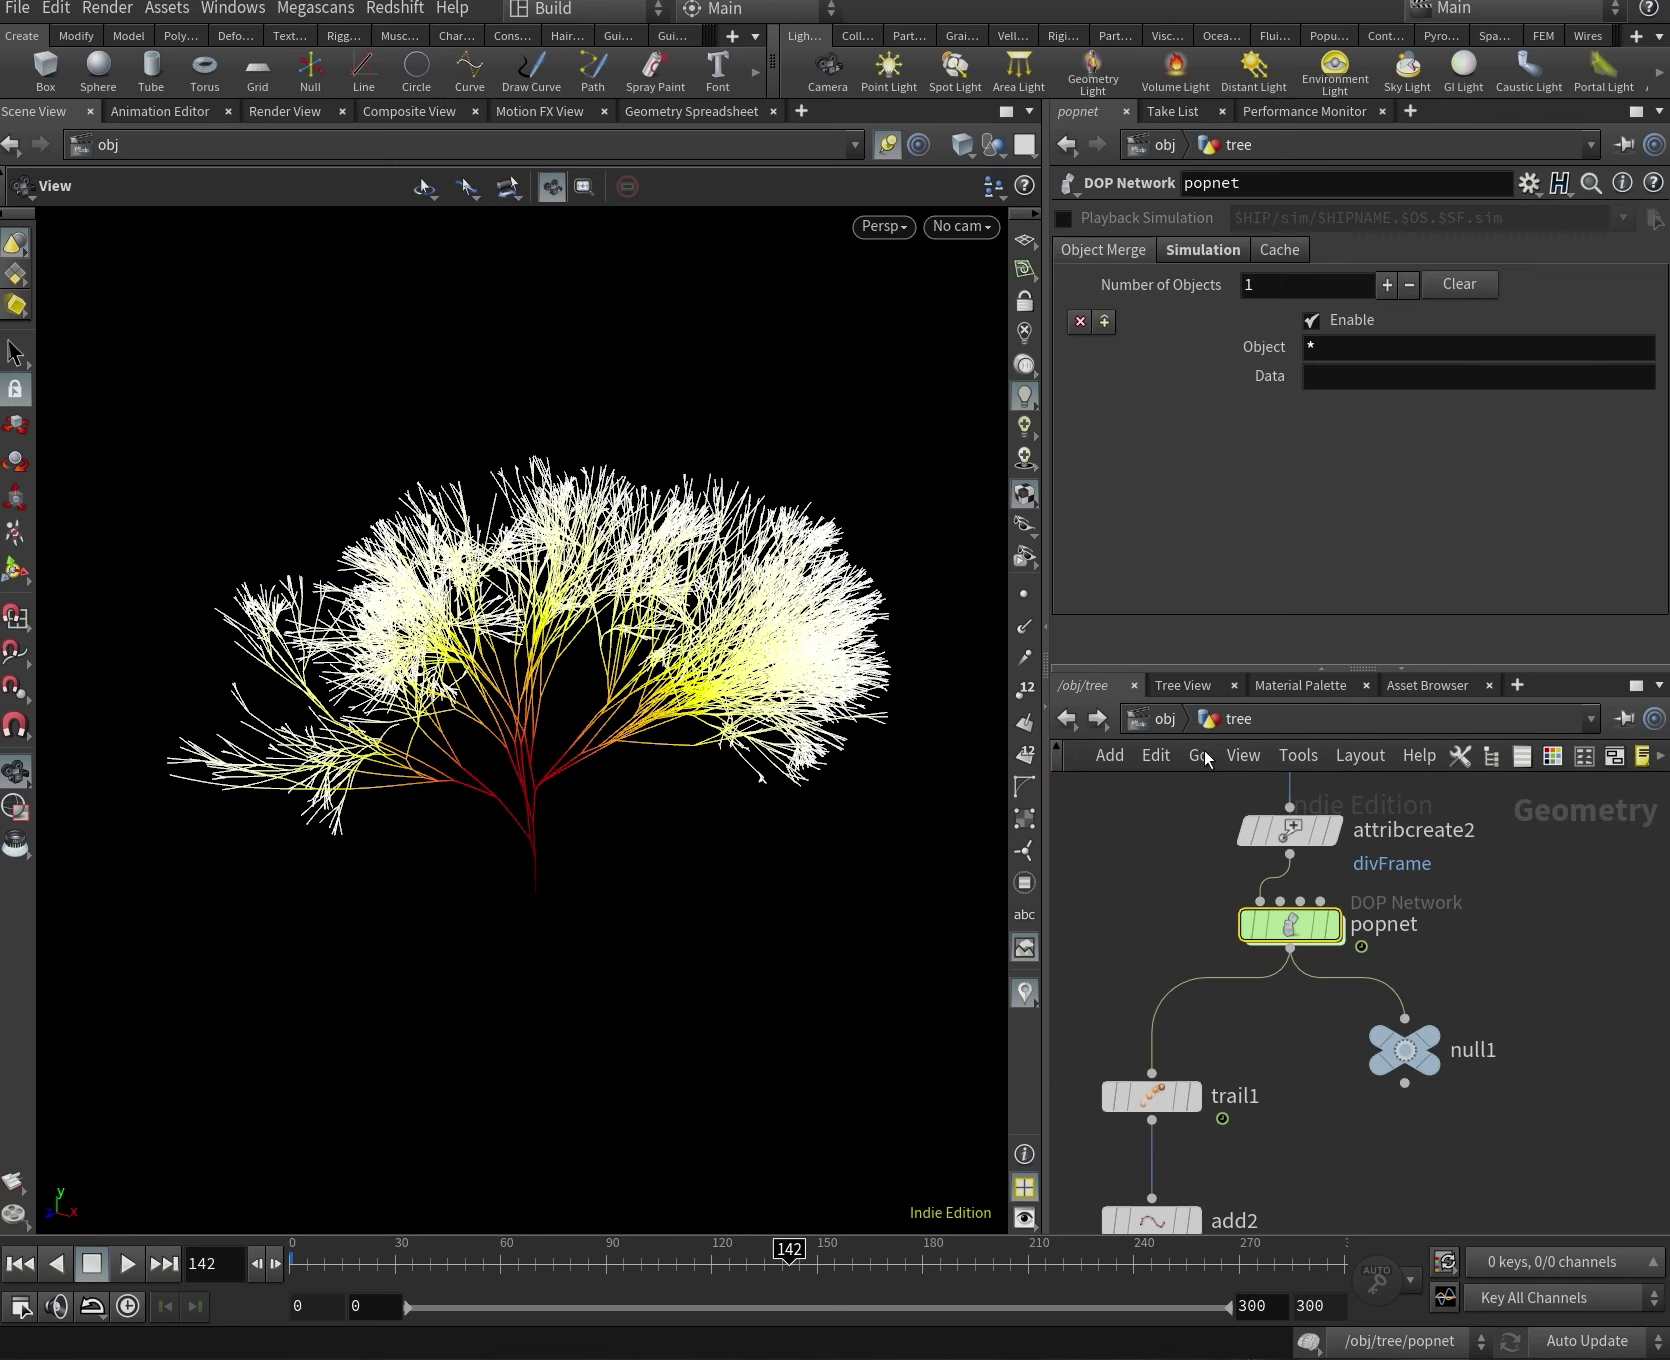
drag(350, 1263, 786, 1263)
middle_drag(1524, 1141, 1524, 828)
scroll(1359, 993, down, 3)
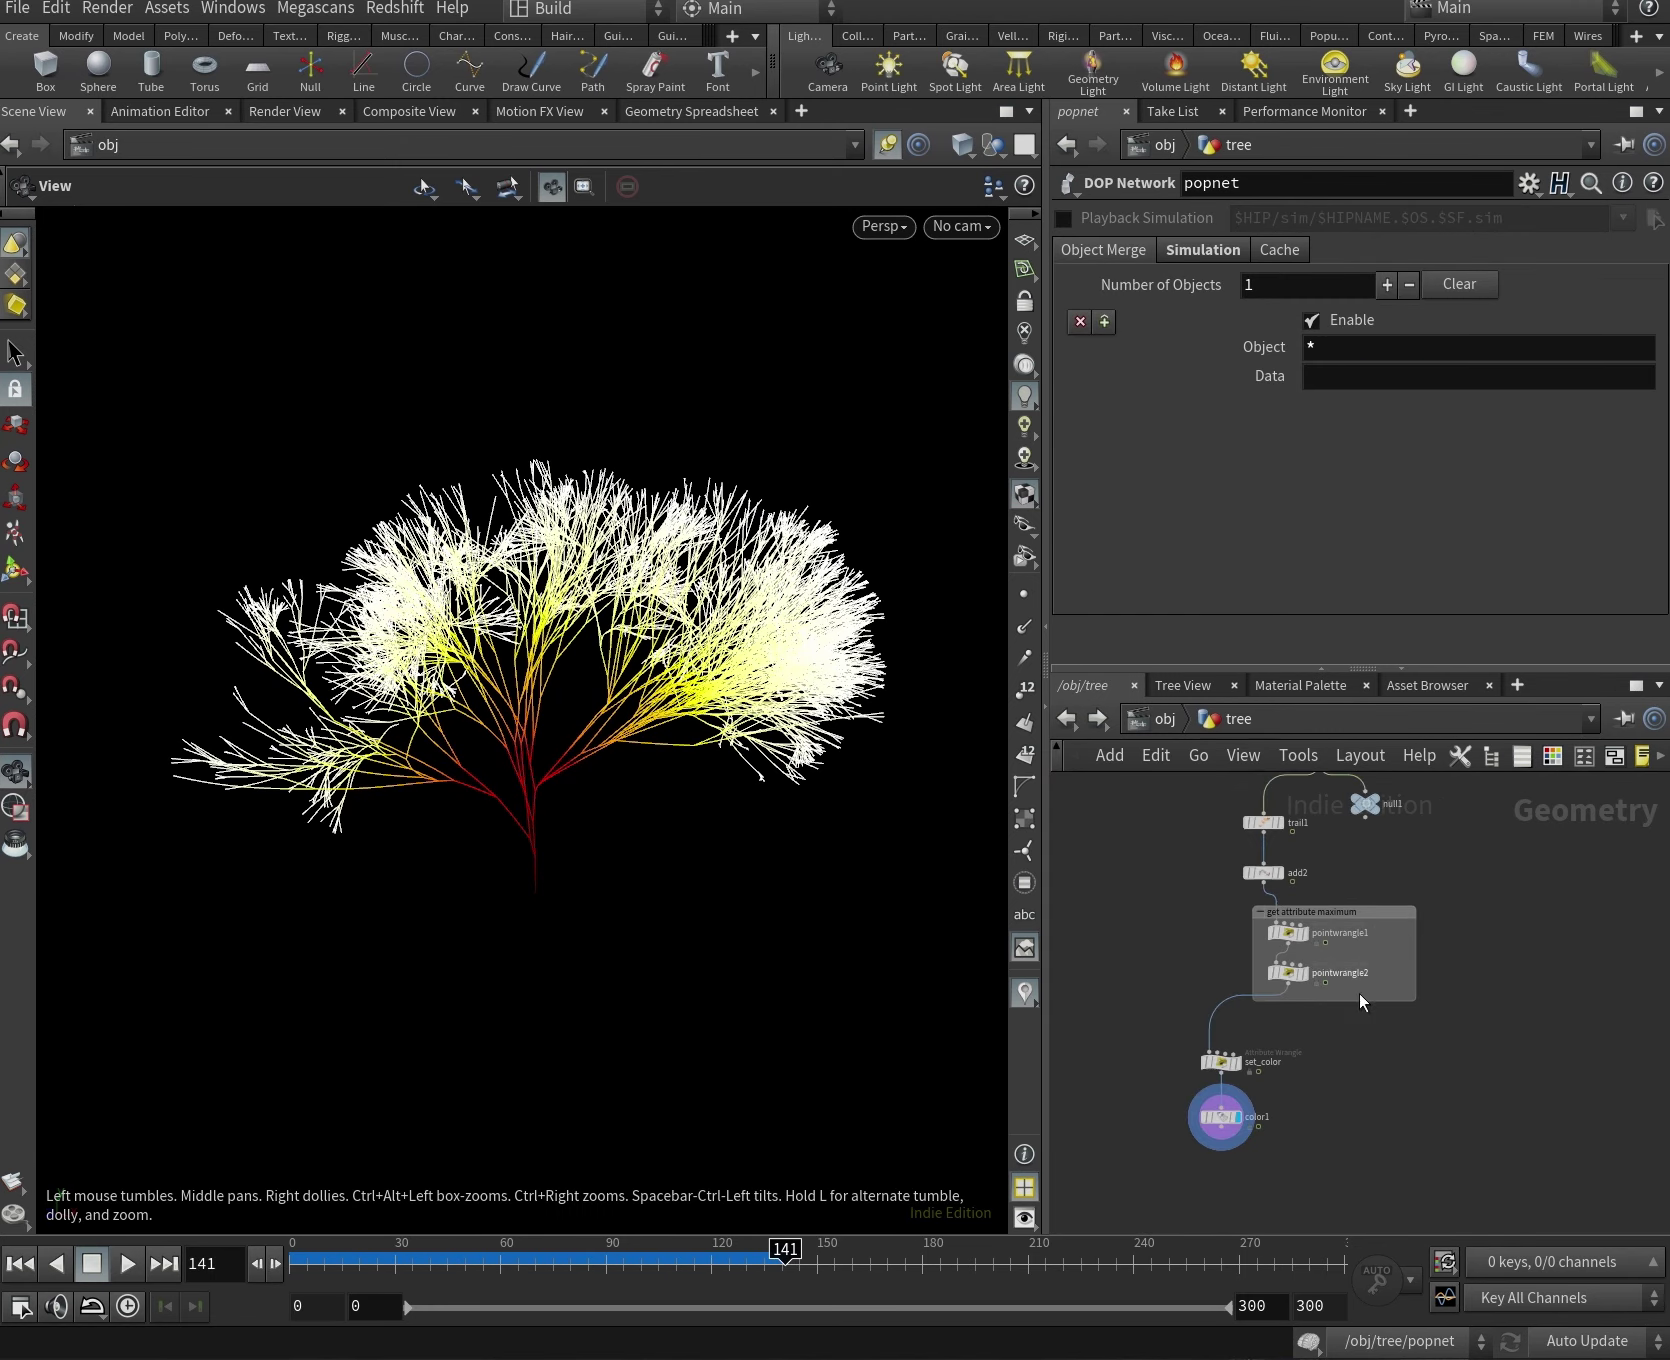
scroll(1250, 1075, up, 3)
click(1256, 1060)
click(1243, 381)
text(New,0,@agemax,0,1);)
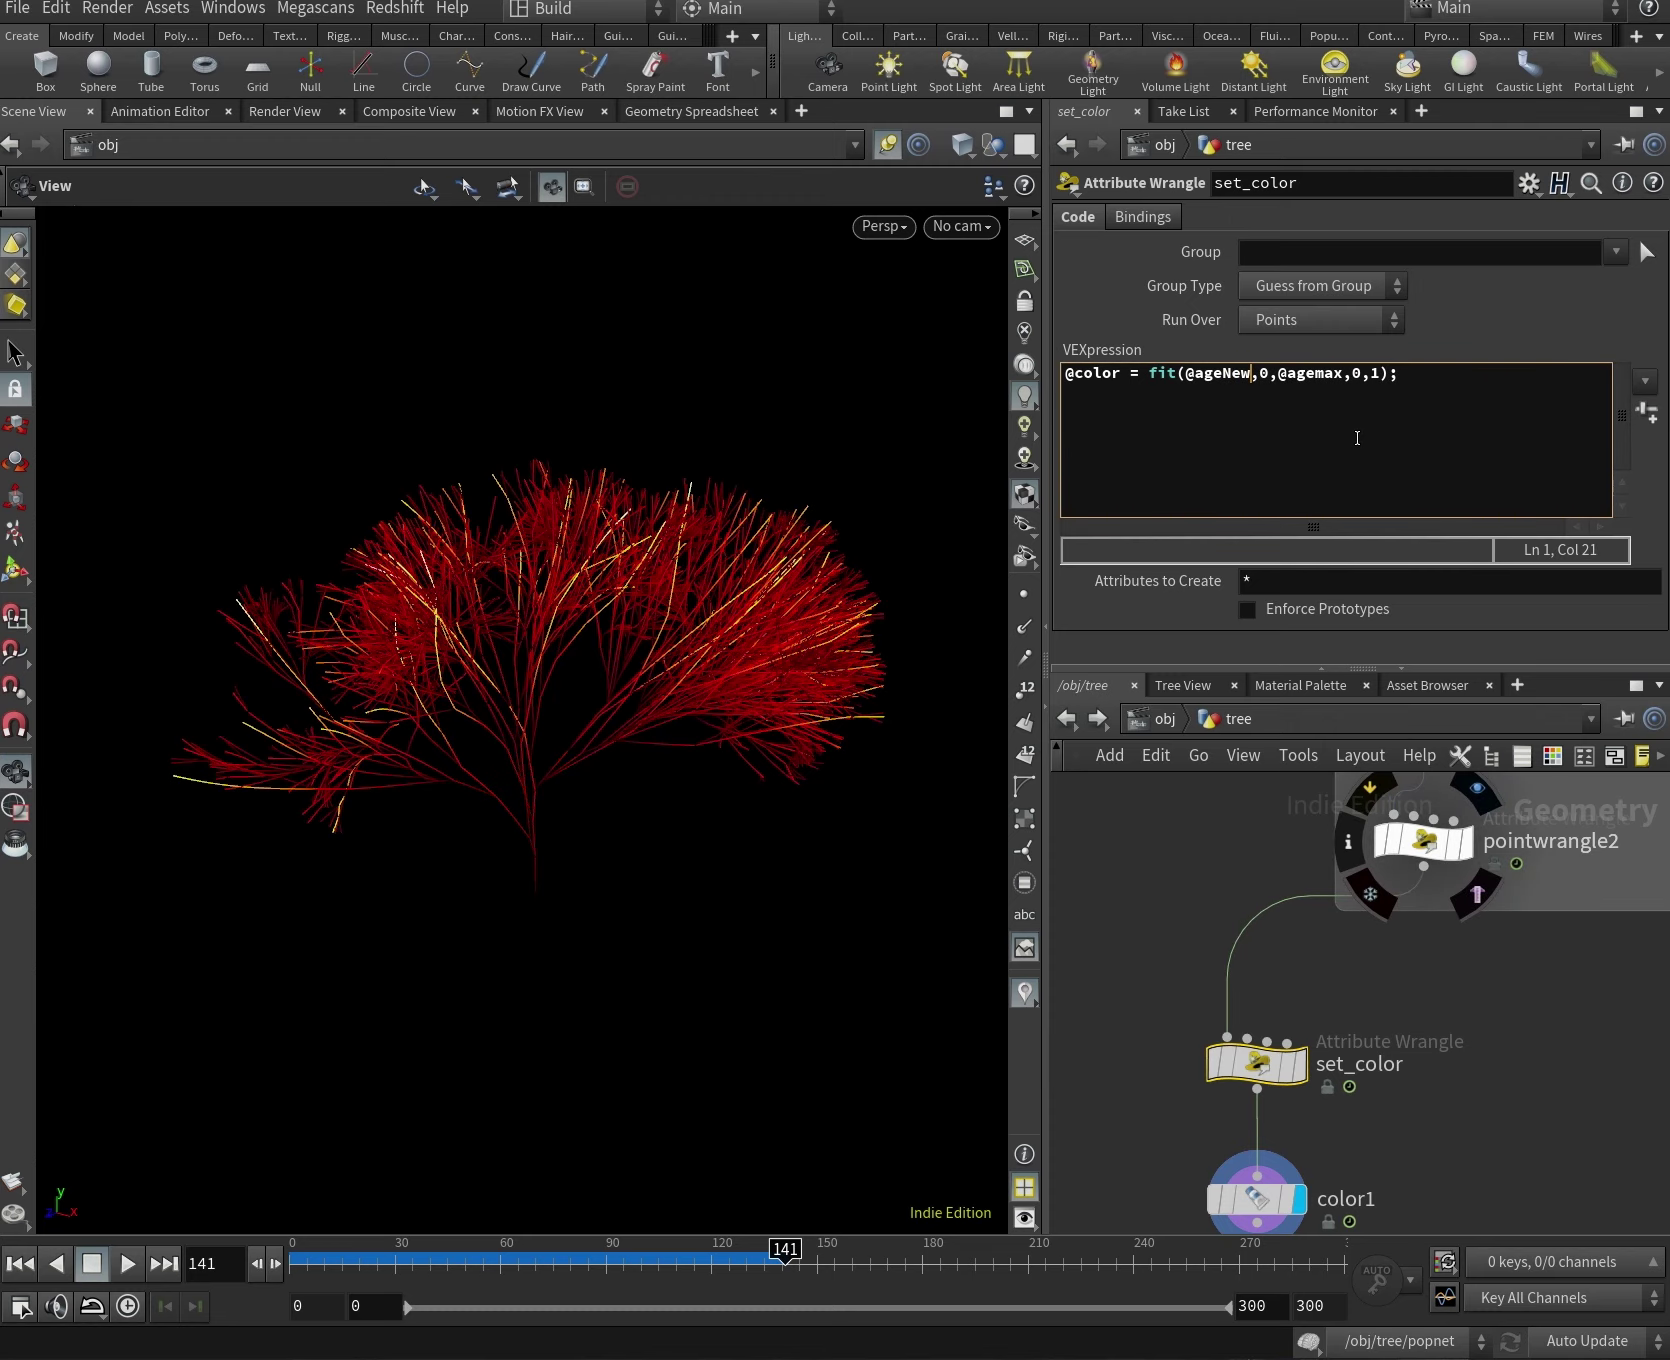
drag(770, 1285, 475, 1277)
drag(552, 1274, 835, 1271)
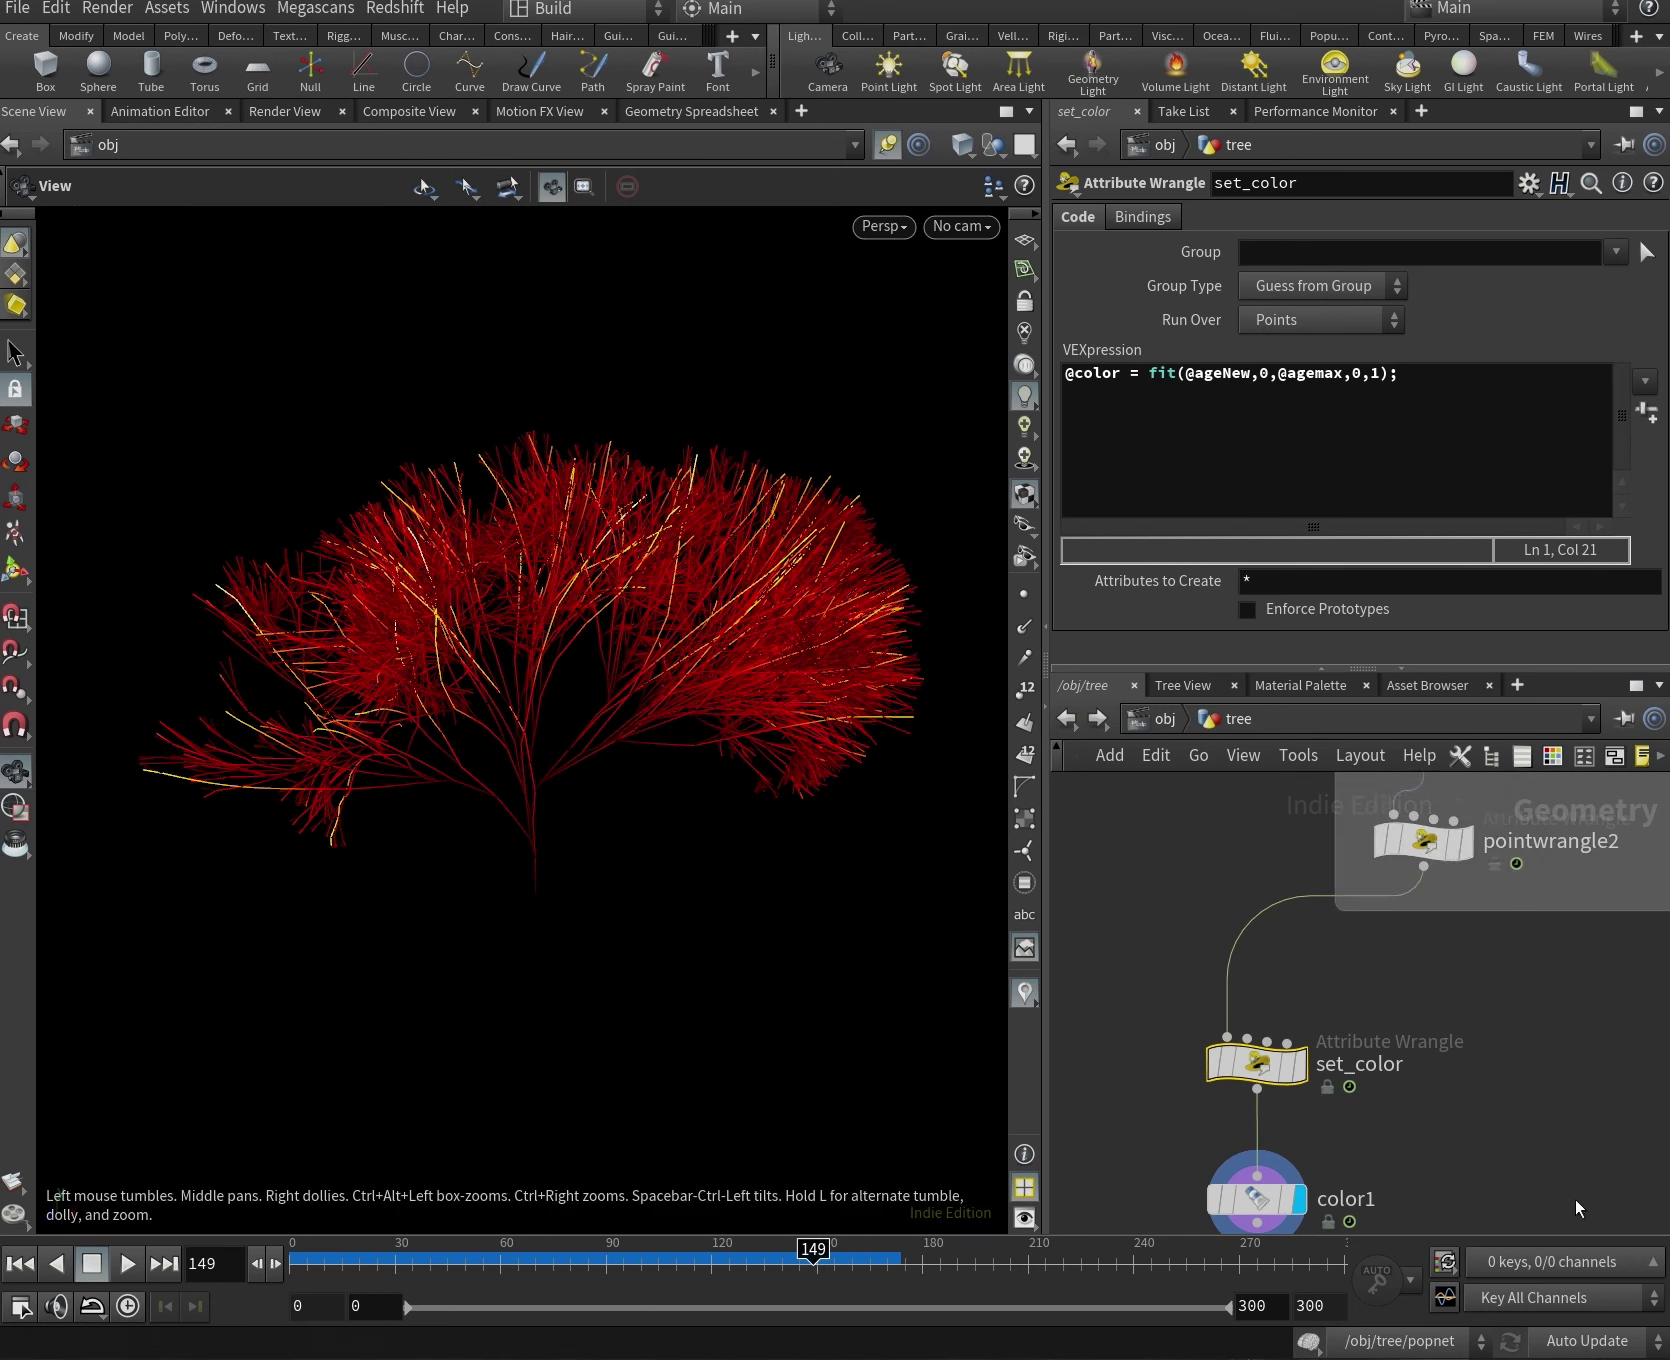
key(Tab)
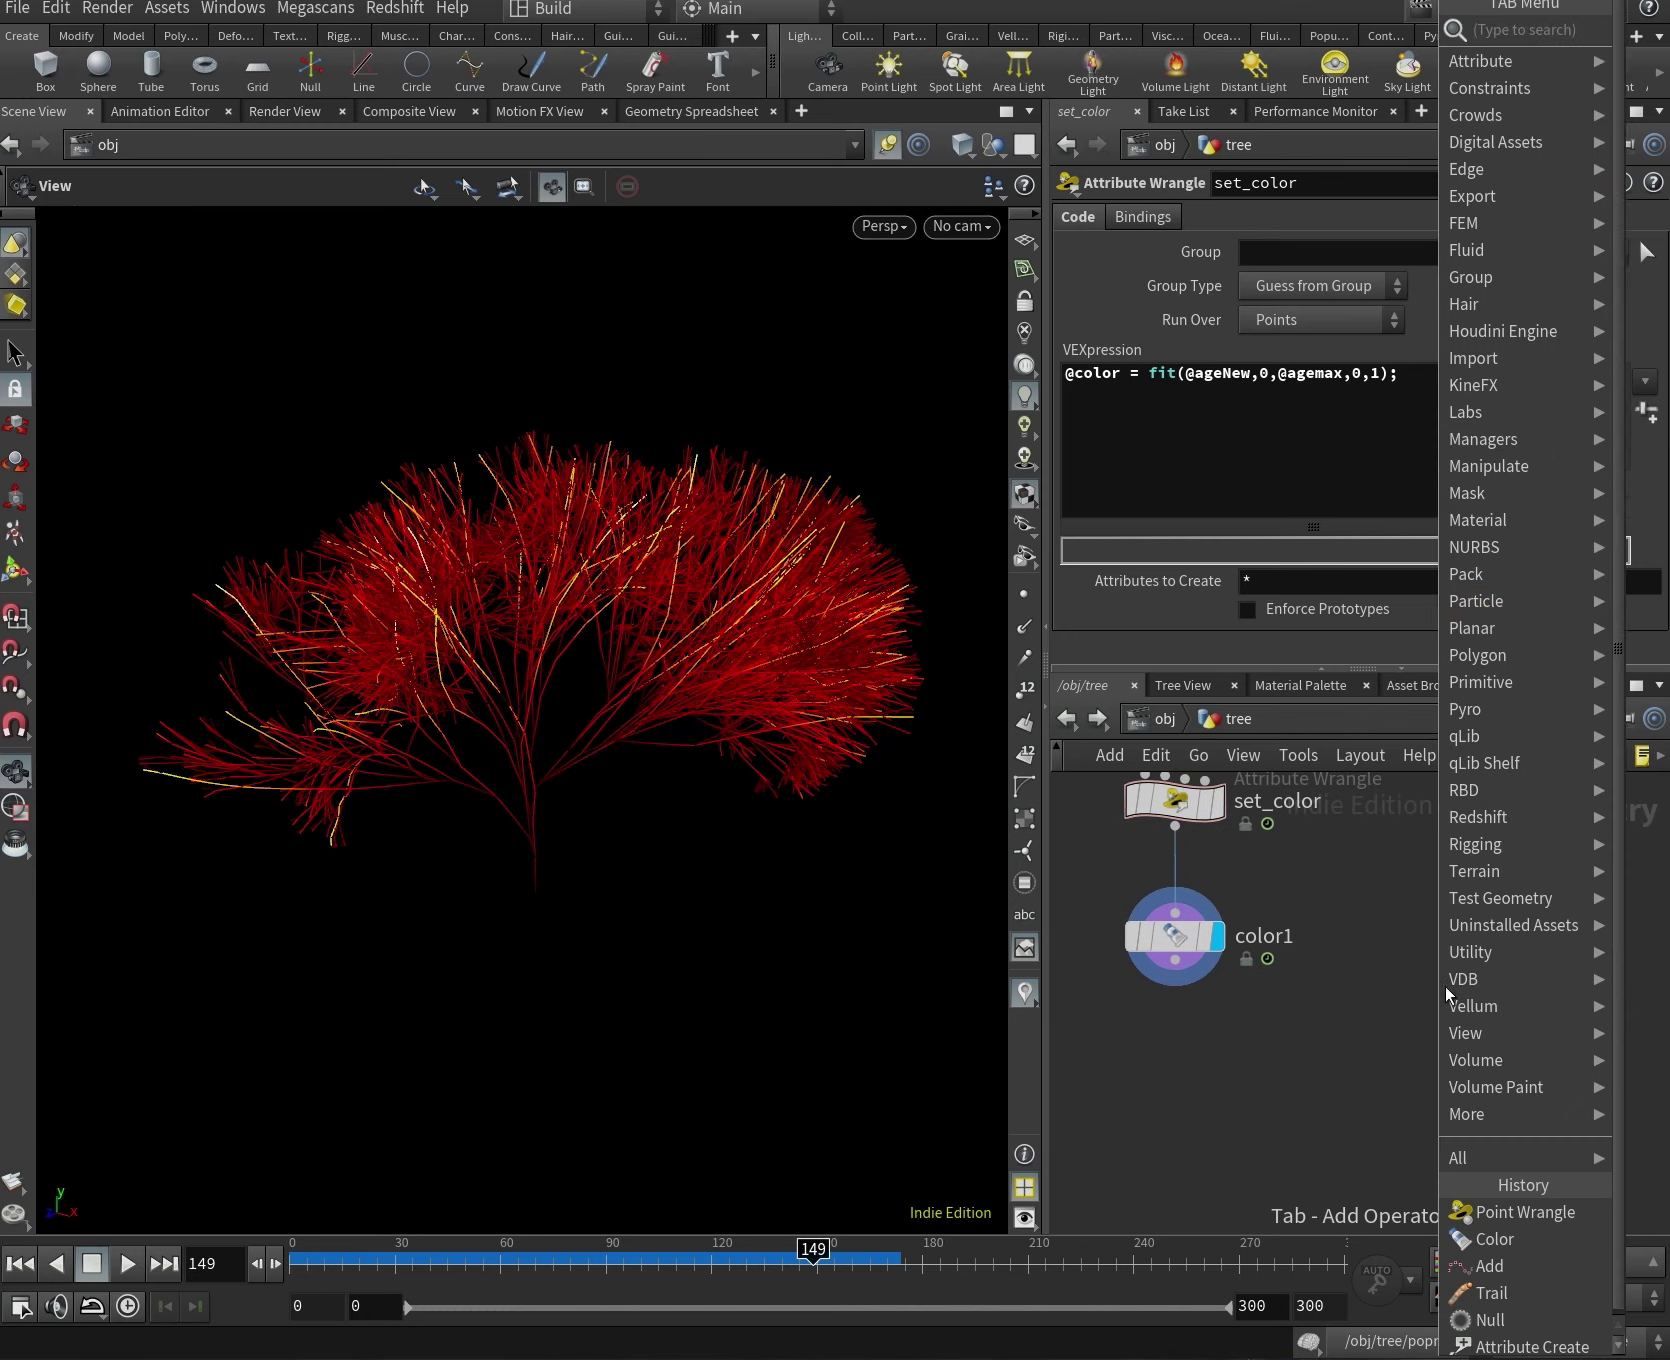
Add a Point Wrangle below color1 and make it the displayed node.
text(wra)
key(Return)
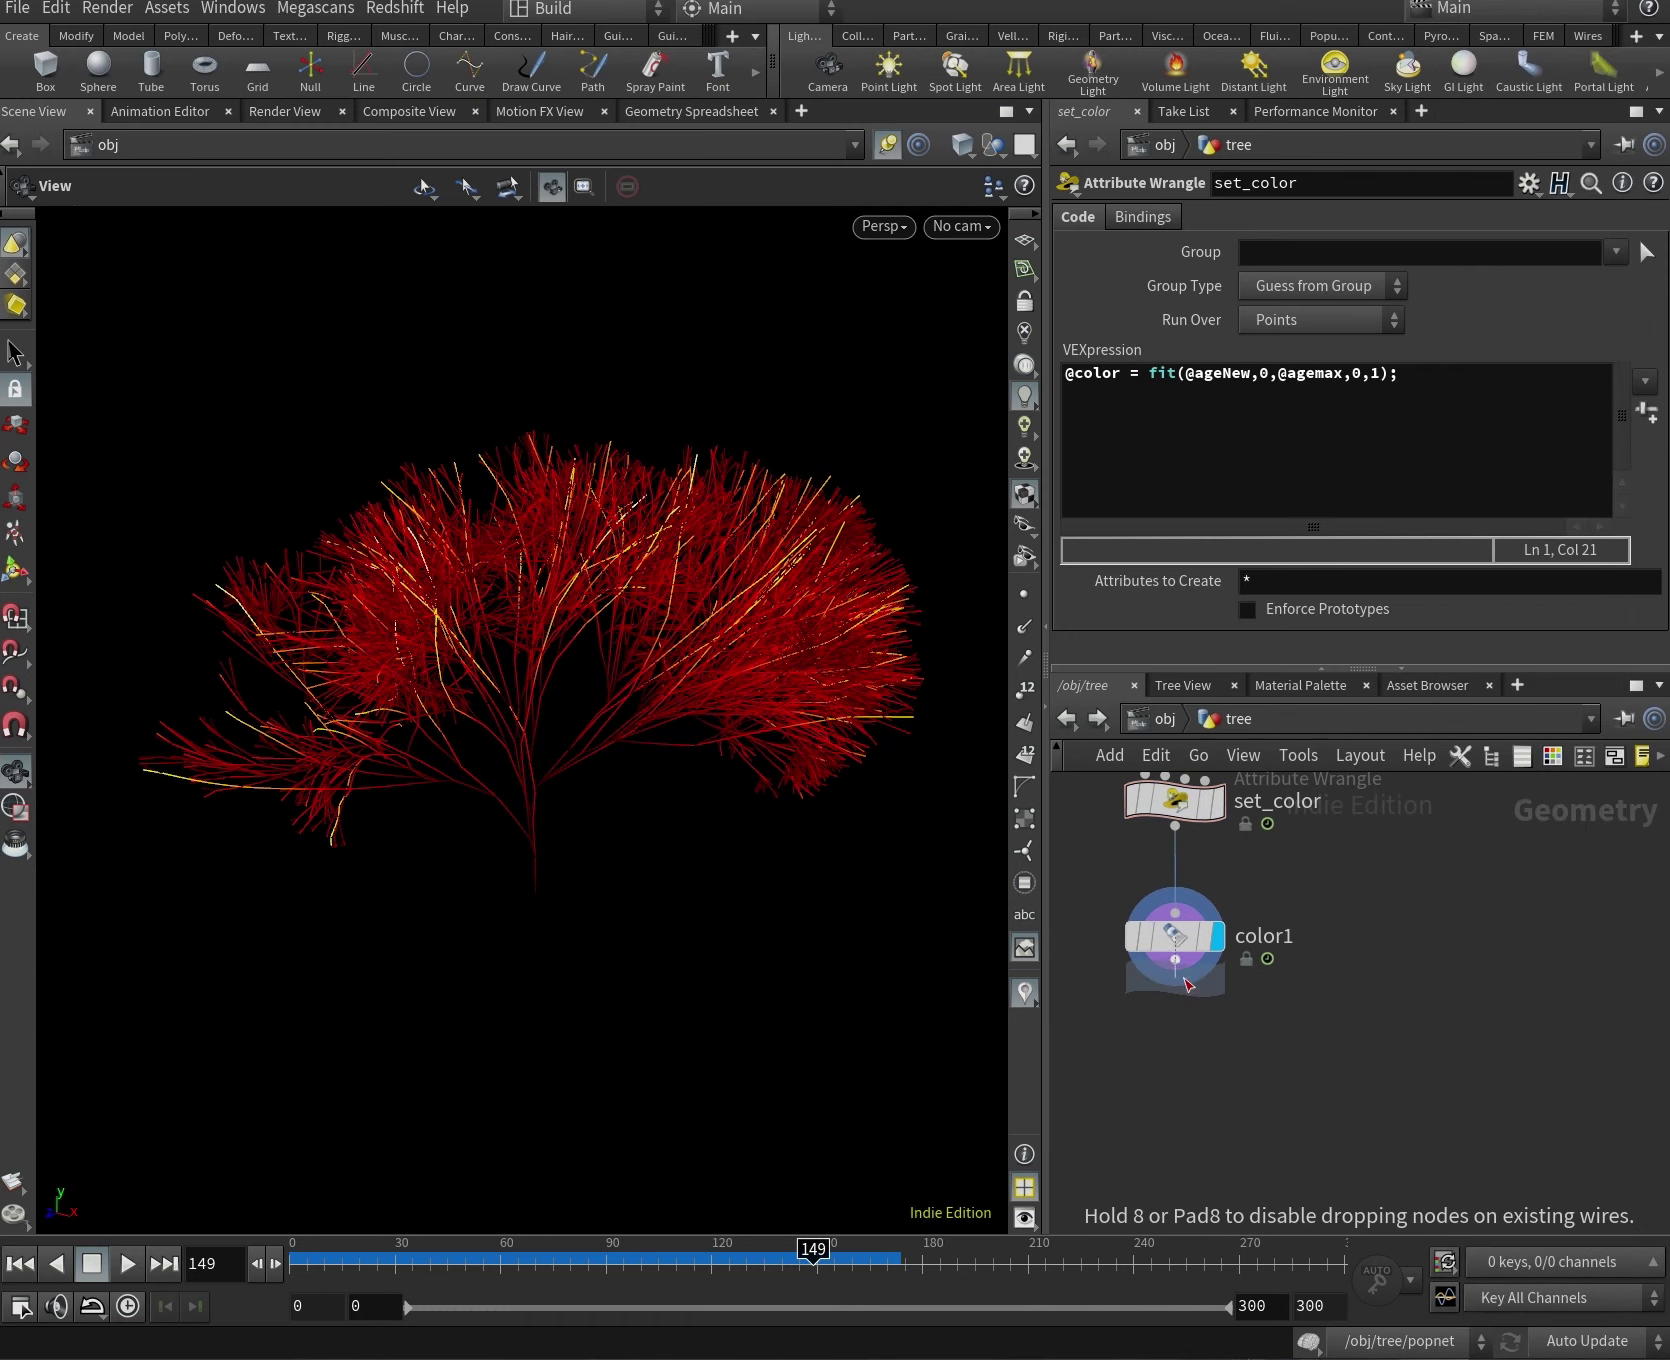
click(1178, 1068)
click(1207, 518)
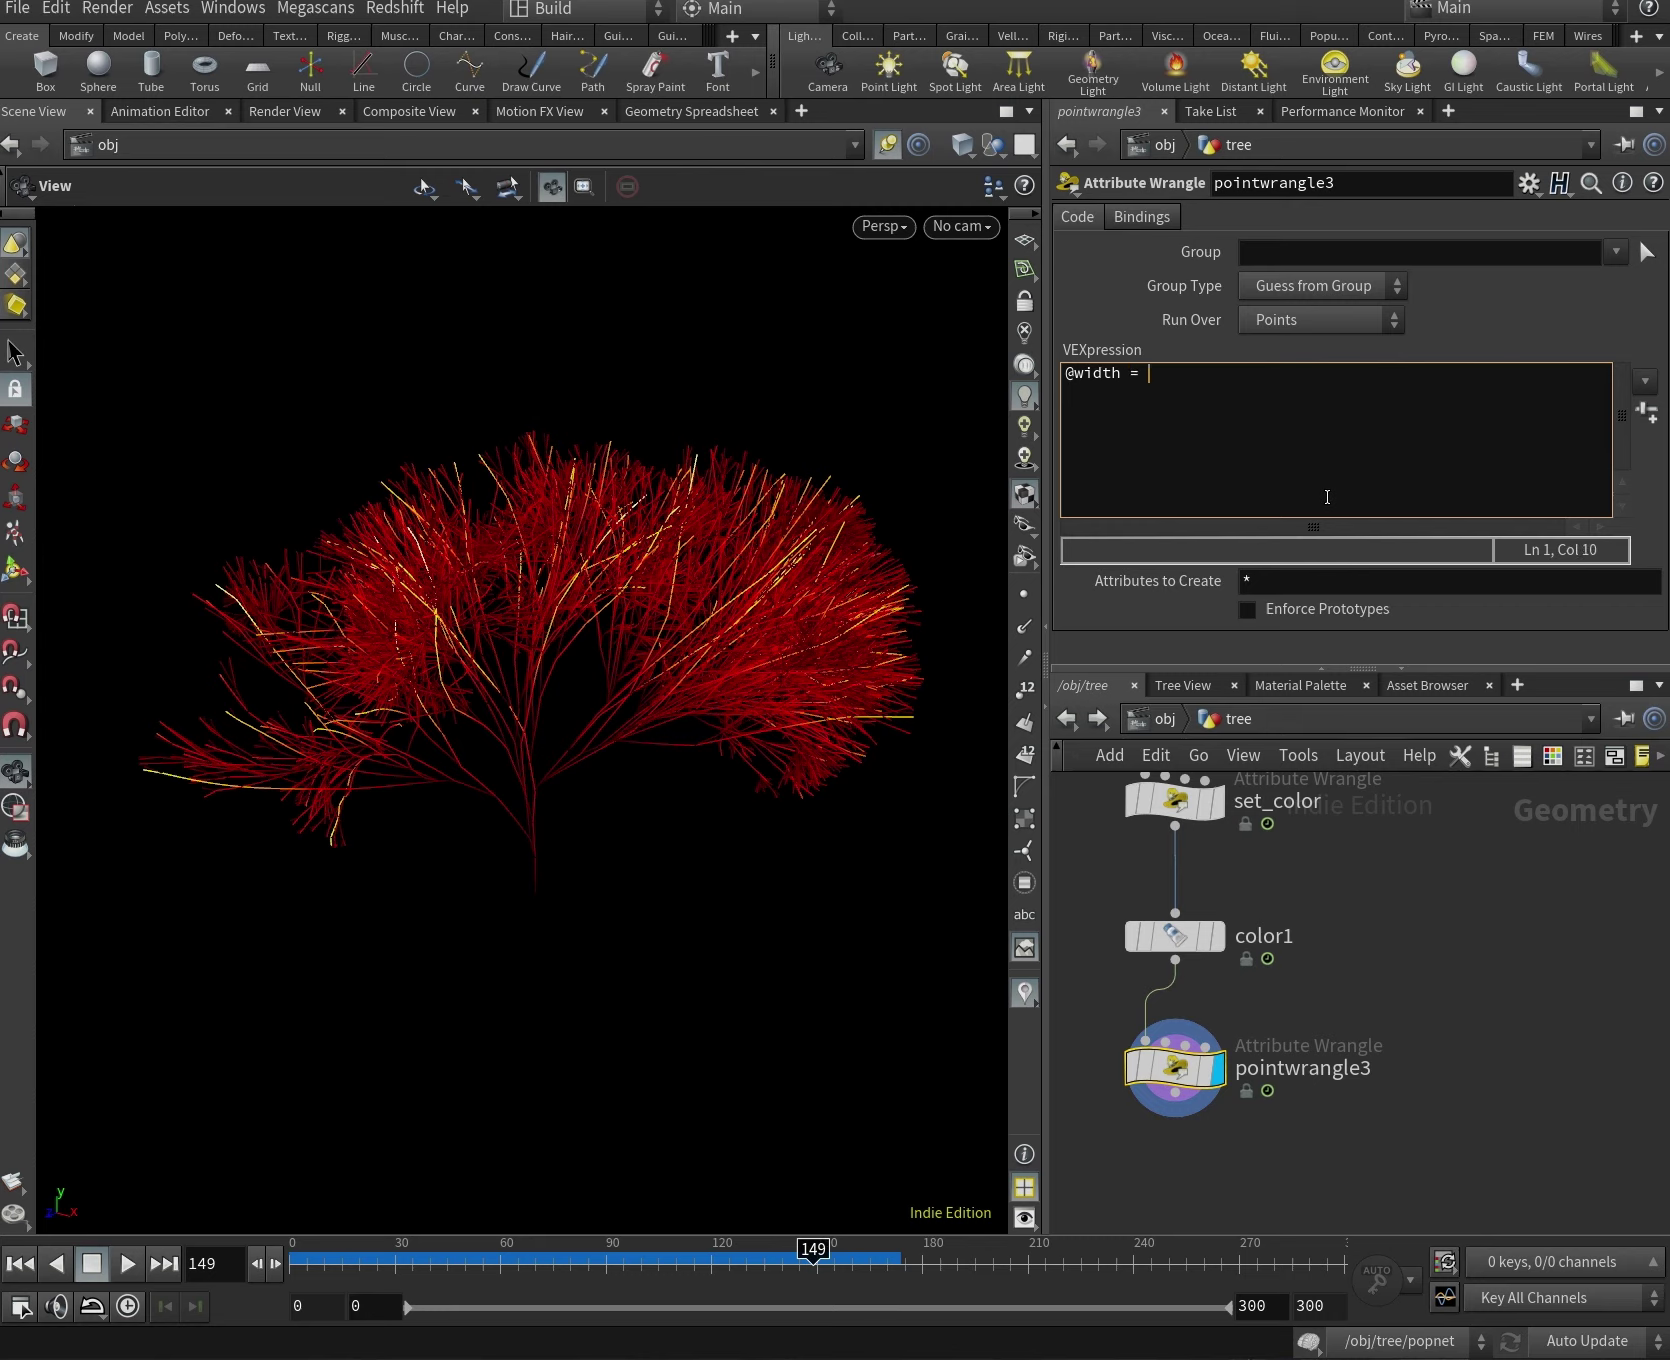
text(@width = fit(@age,)
text(0,@agwmax)
key(BackSpace)
text(emax)
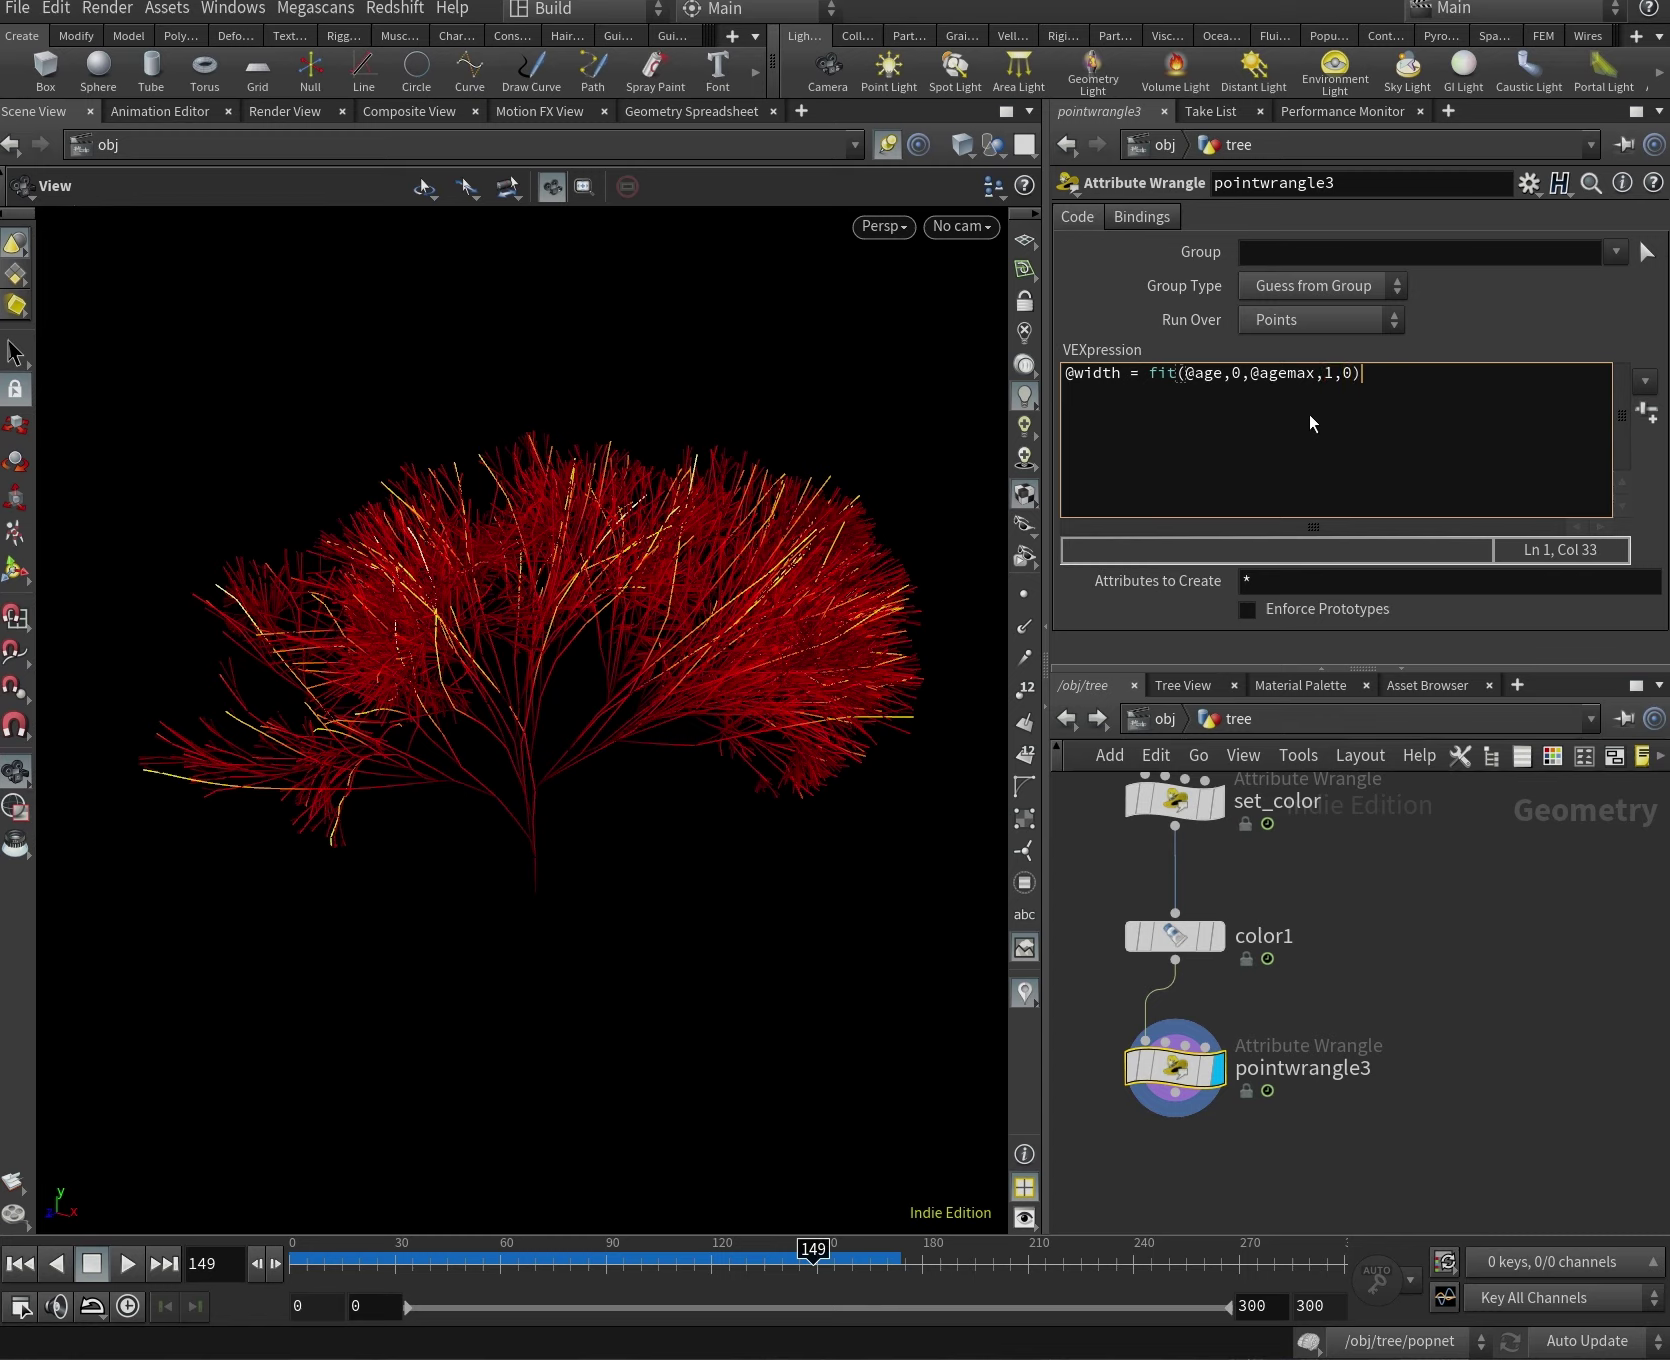
middle_drag(1473, 1078, 1510, 933)
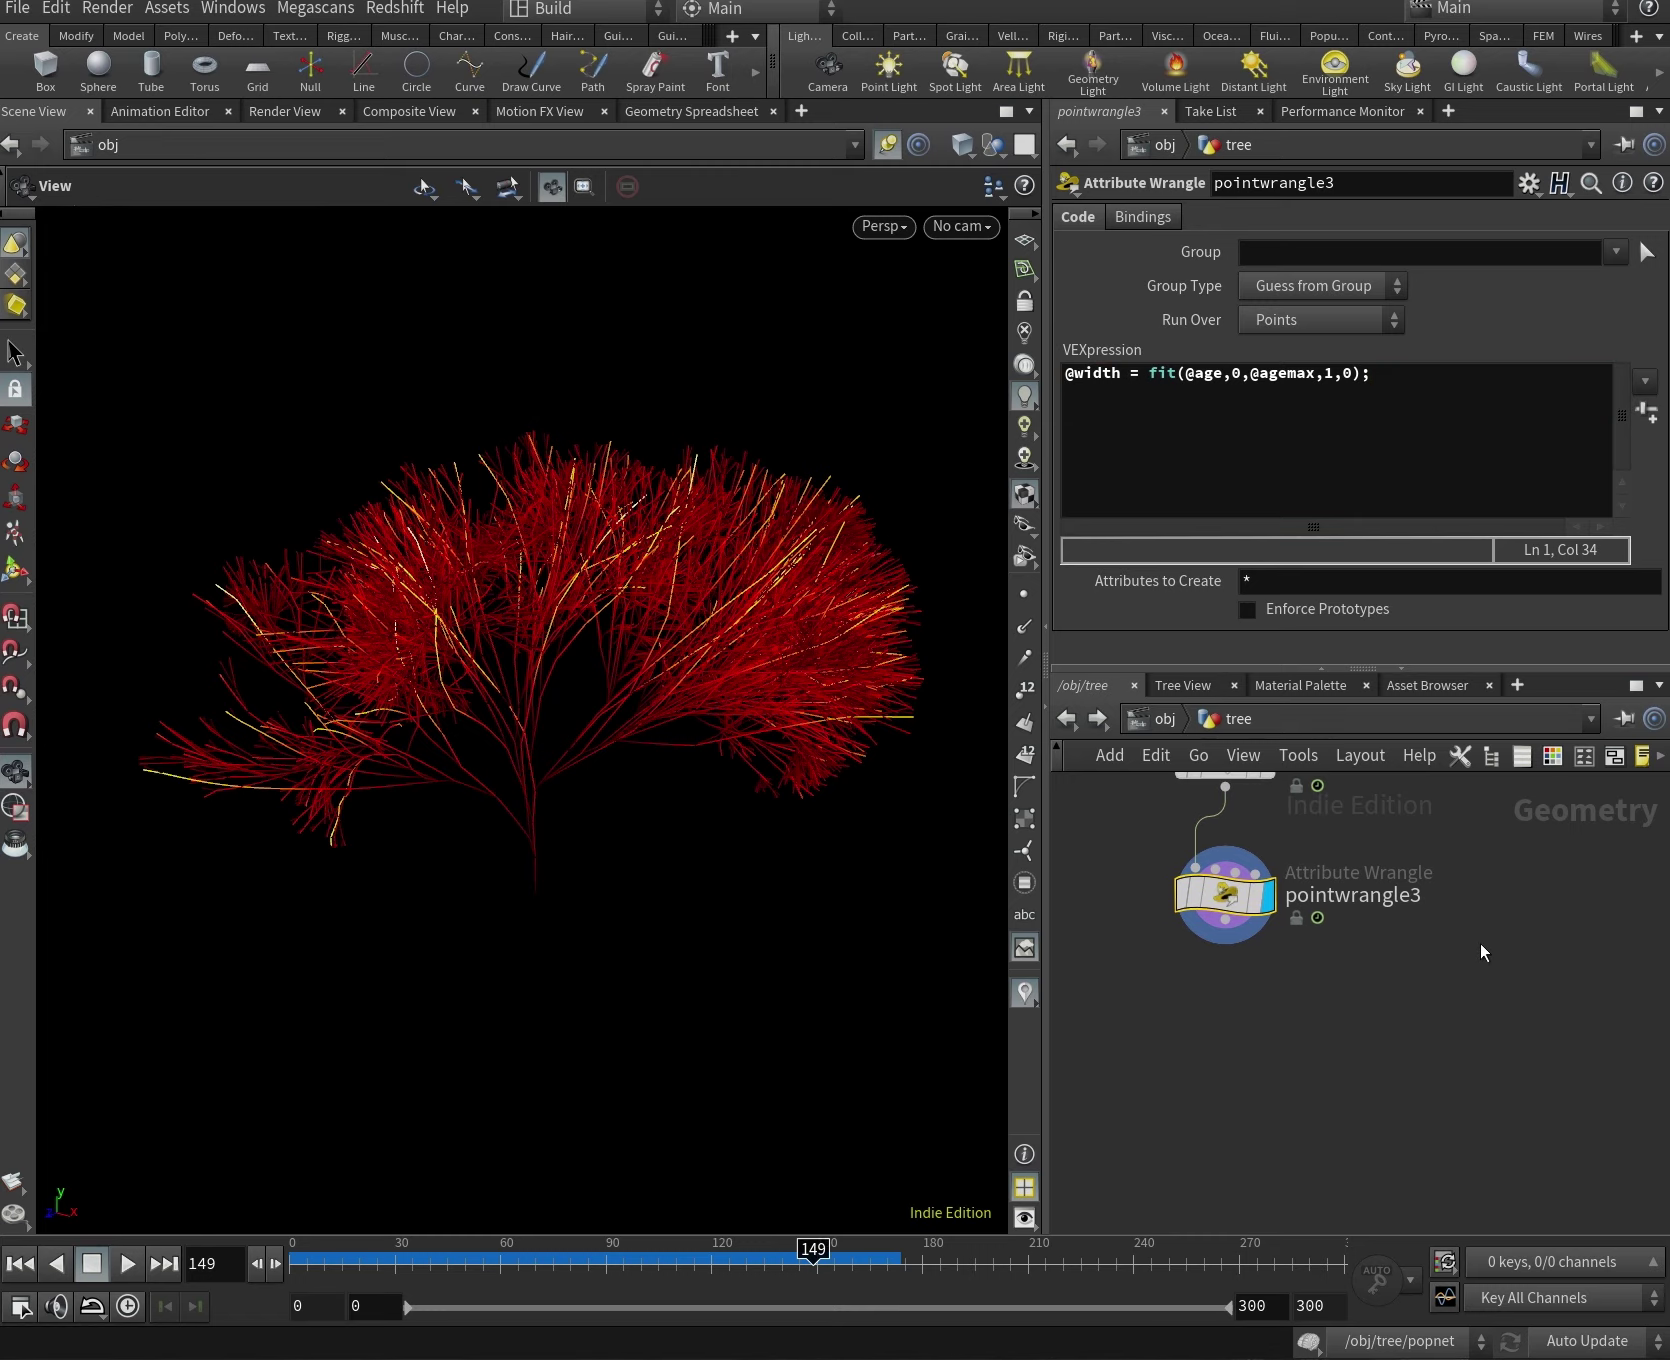
click(1418, 438)
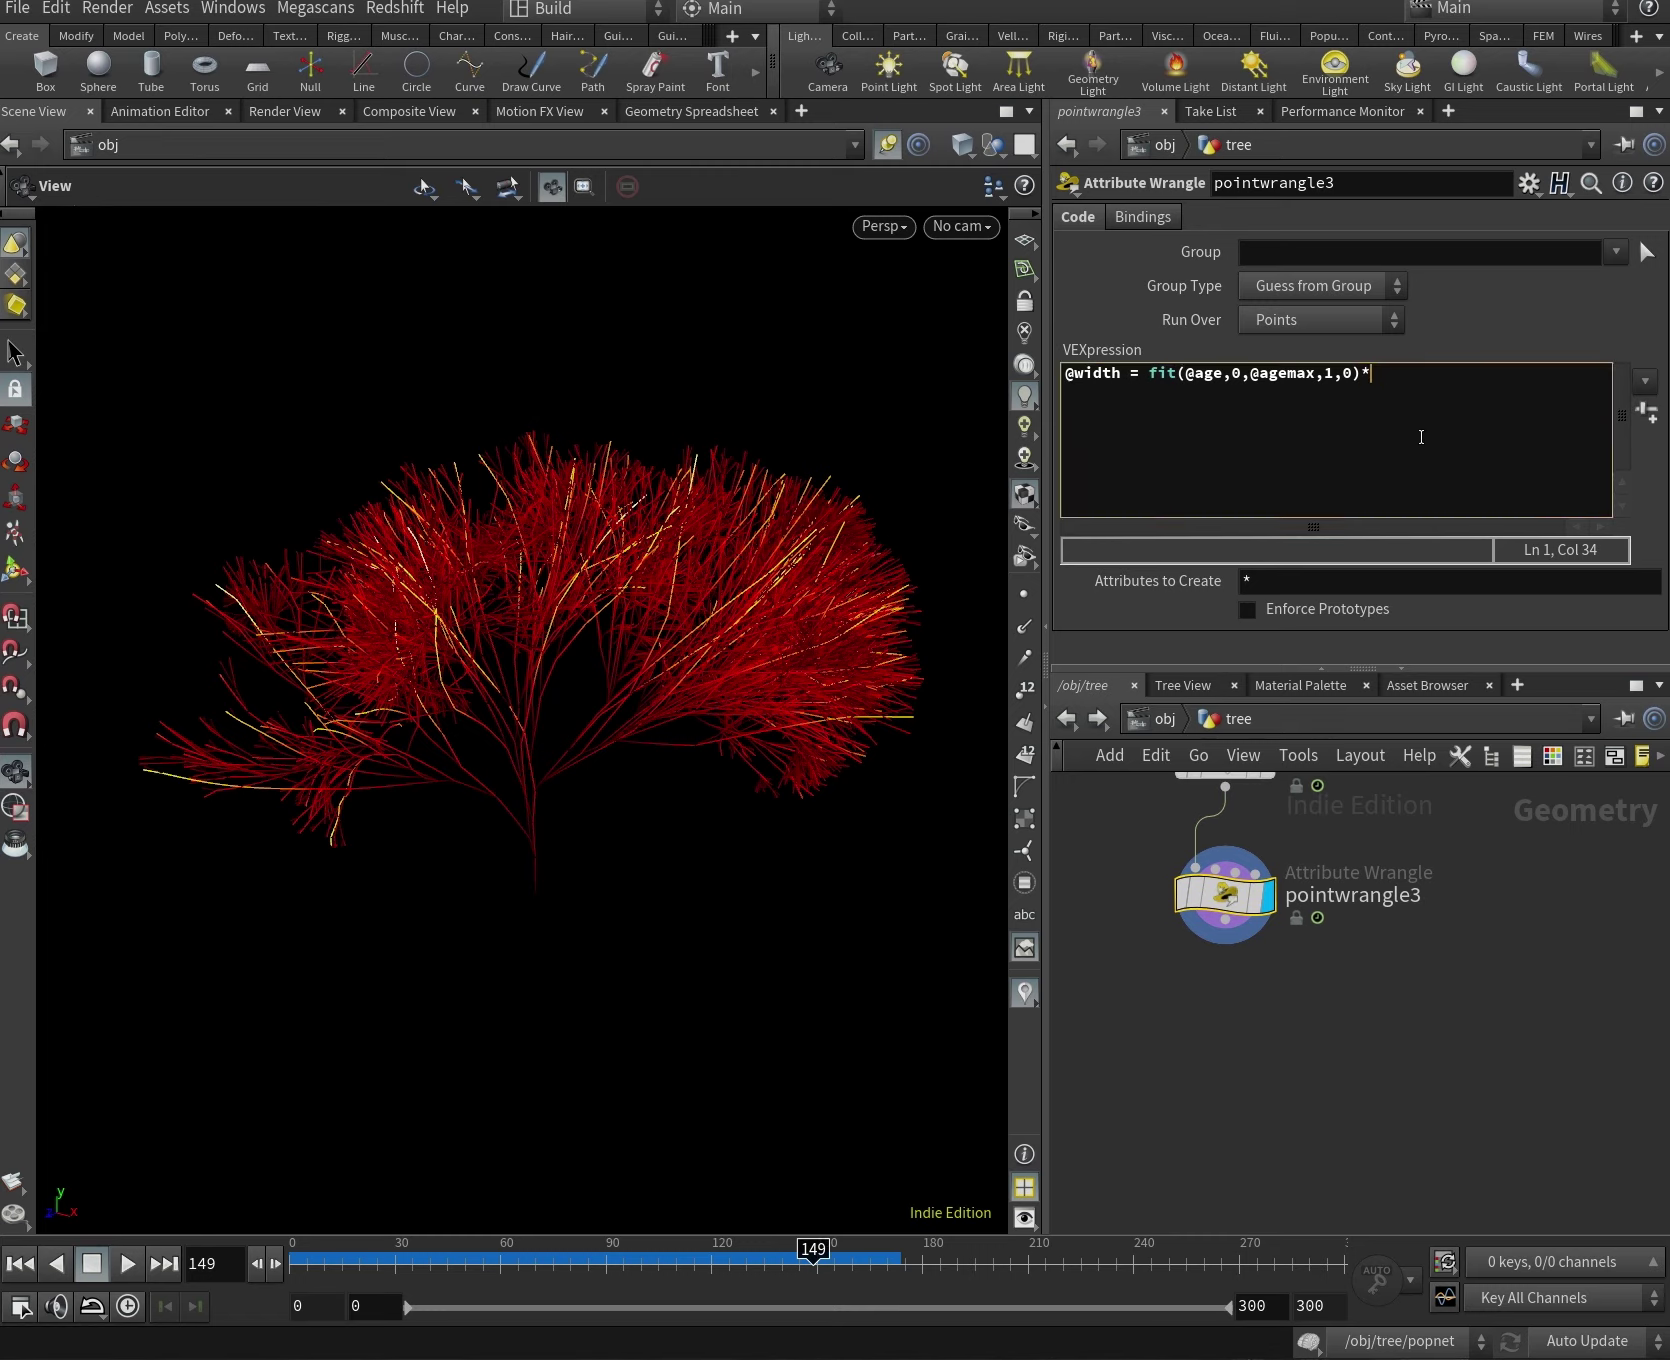
Append *chf("width") to the width expression and create its Width spare parameter.
text(*chf("width")
click(1646, 411)
drag(1337, 647, 1371, 647)
Add a PolyWire node below the wrangle and rename the wrangle set_width.
key(Tab)
text(wr)
key(BackSpace)
text(ire)
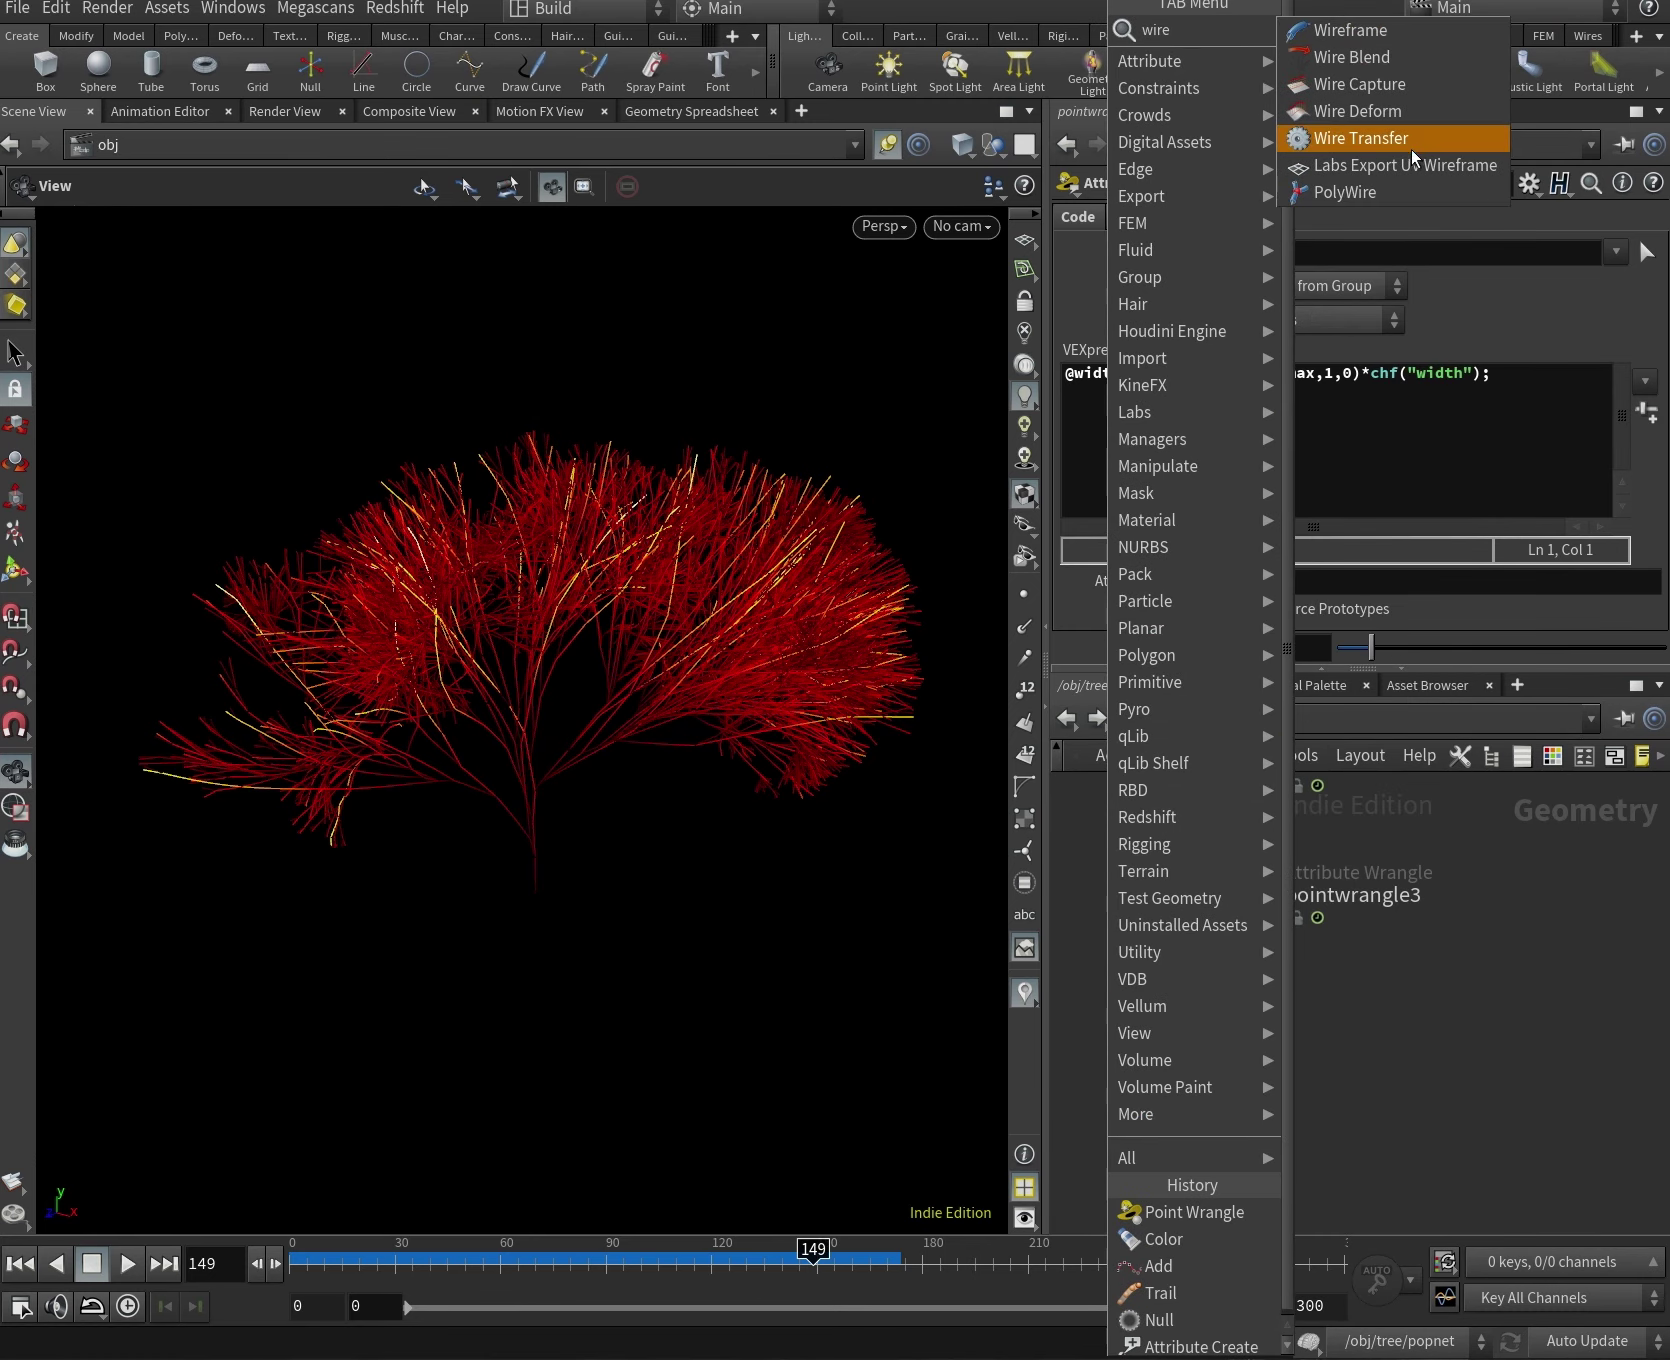
click(1345, 192)
click(1230, 1030)
double_click(1391, 903)
text(set_width)
key(Return)
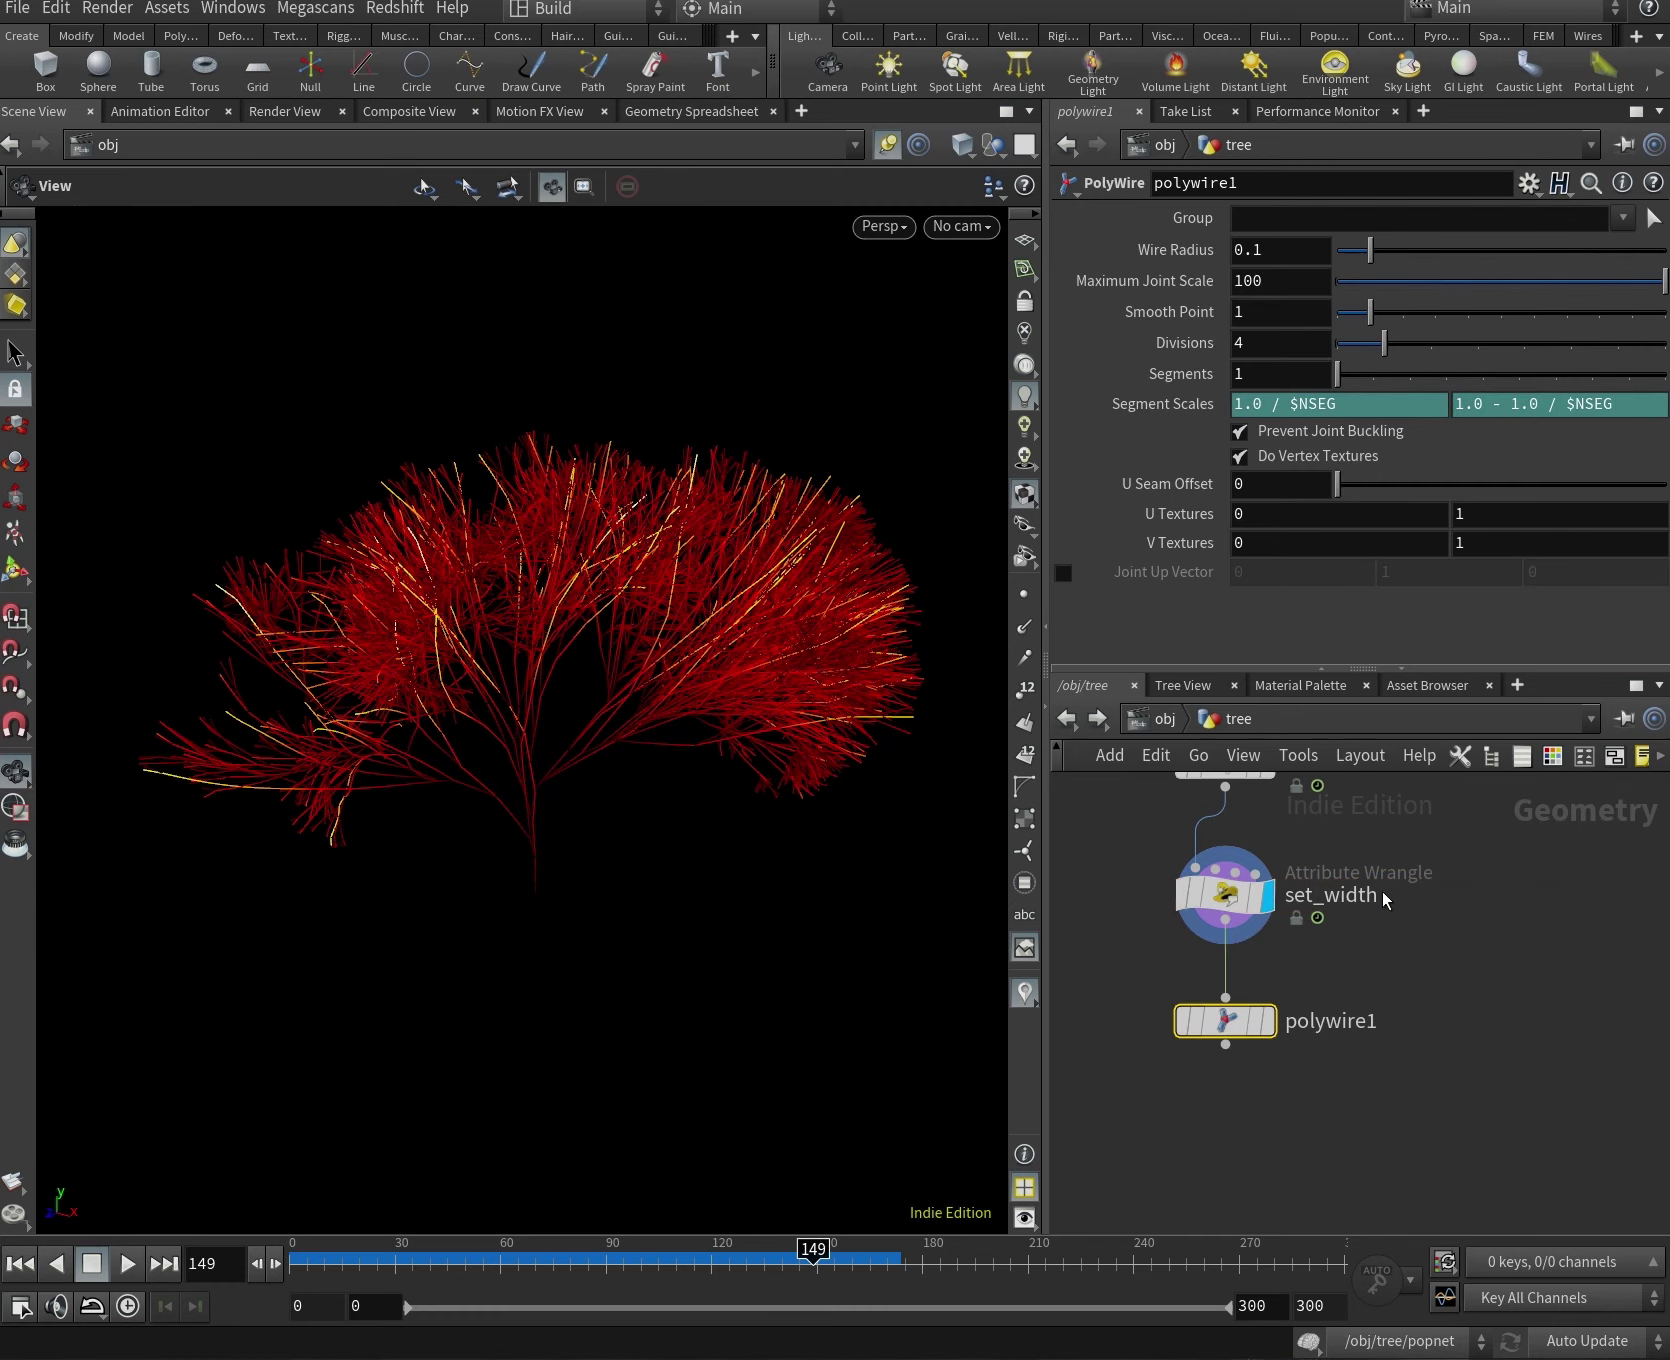
mouse_move(1240, 1065)
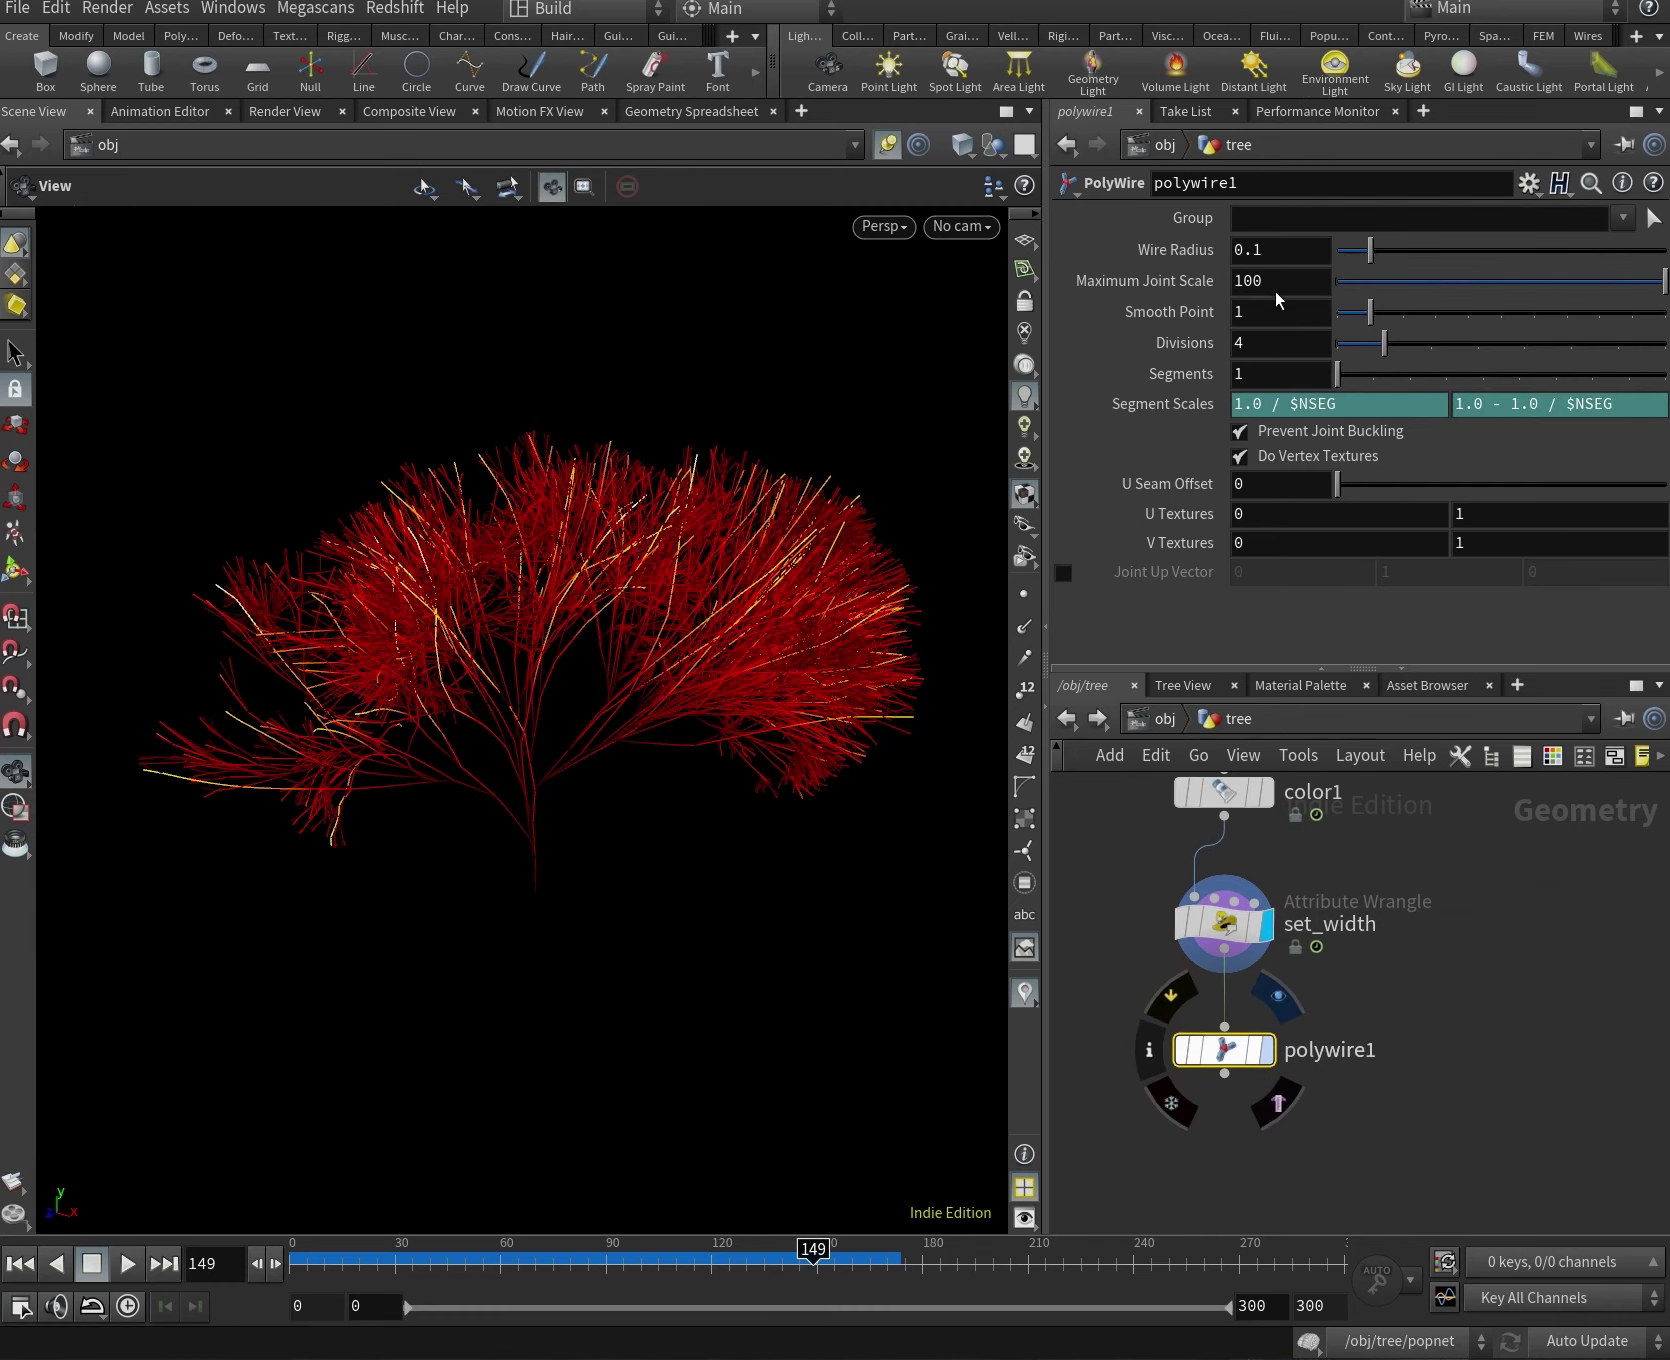
click(1278, 996)
click(1250, 250)
text(@width)
key(Return)
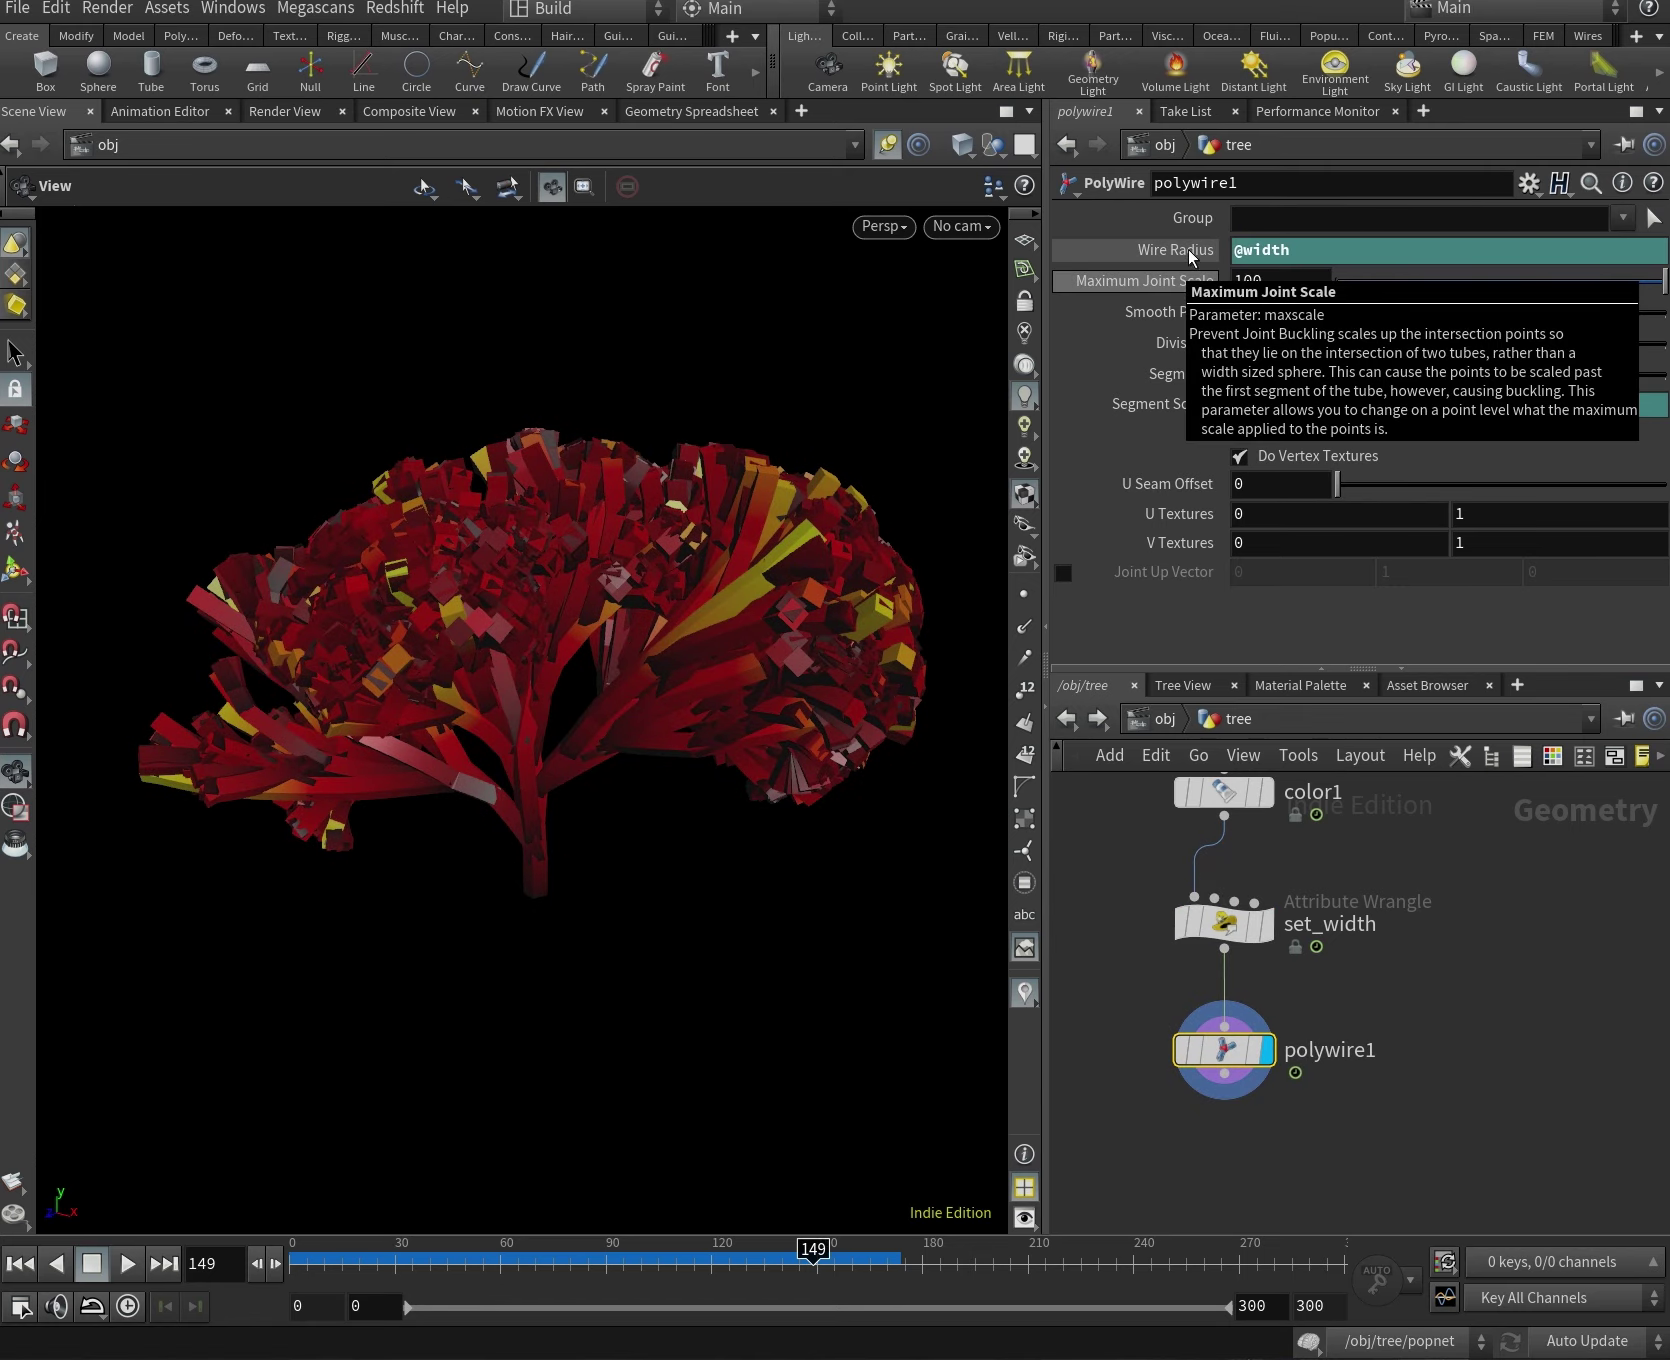
click(1190, 250)
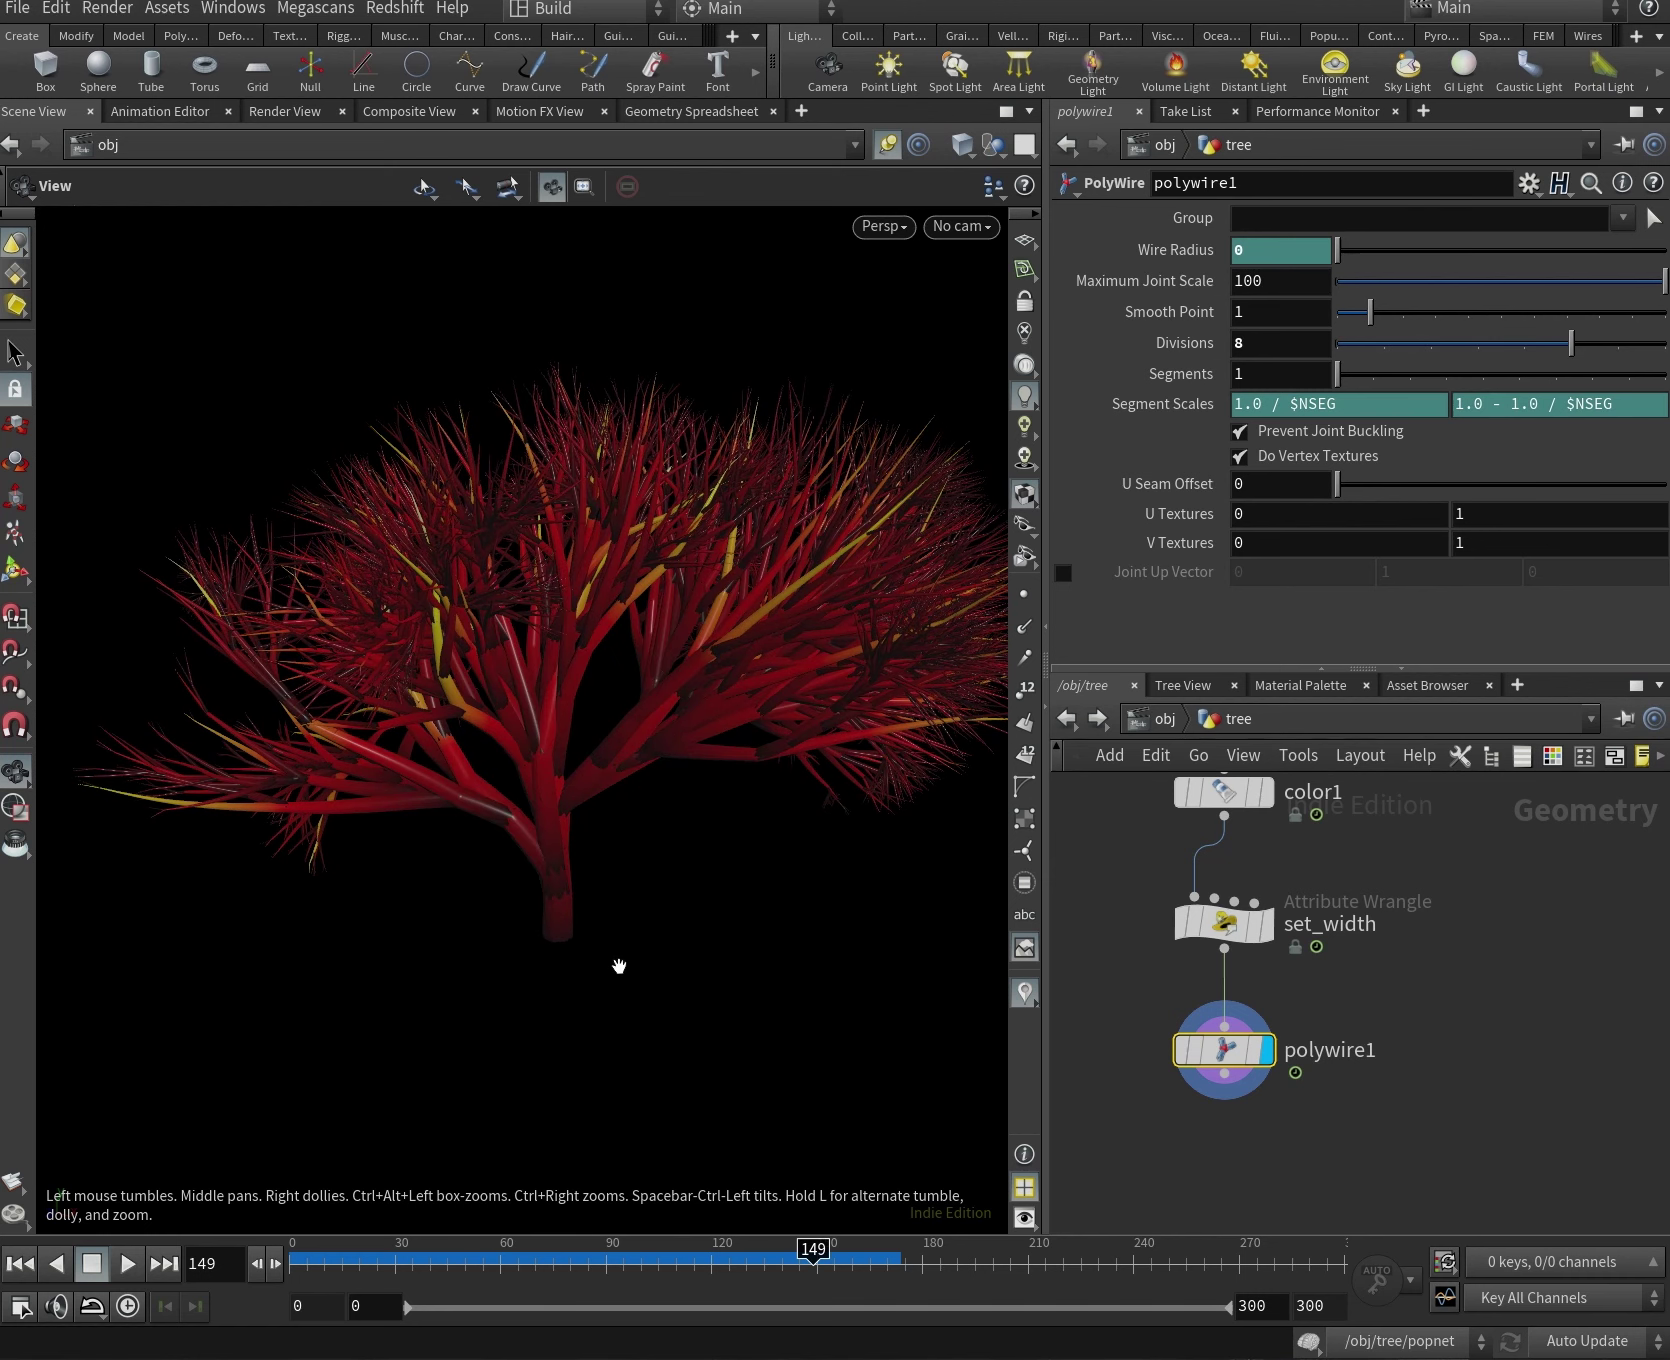
Reduce set_width's Width to 0.046 for thinner branches and rewind to the first frame.
click(1222, 922)
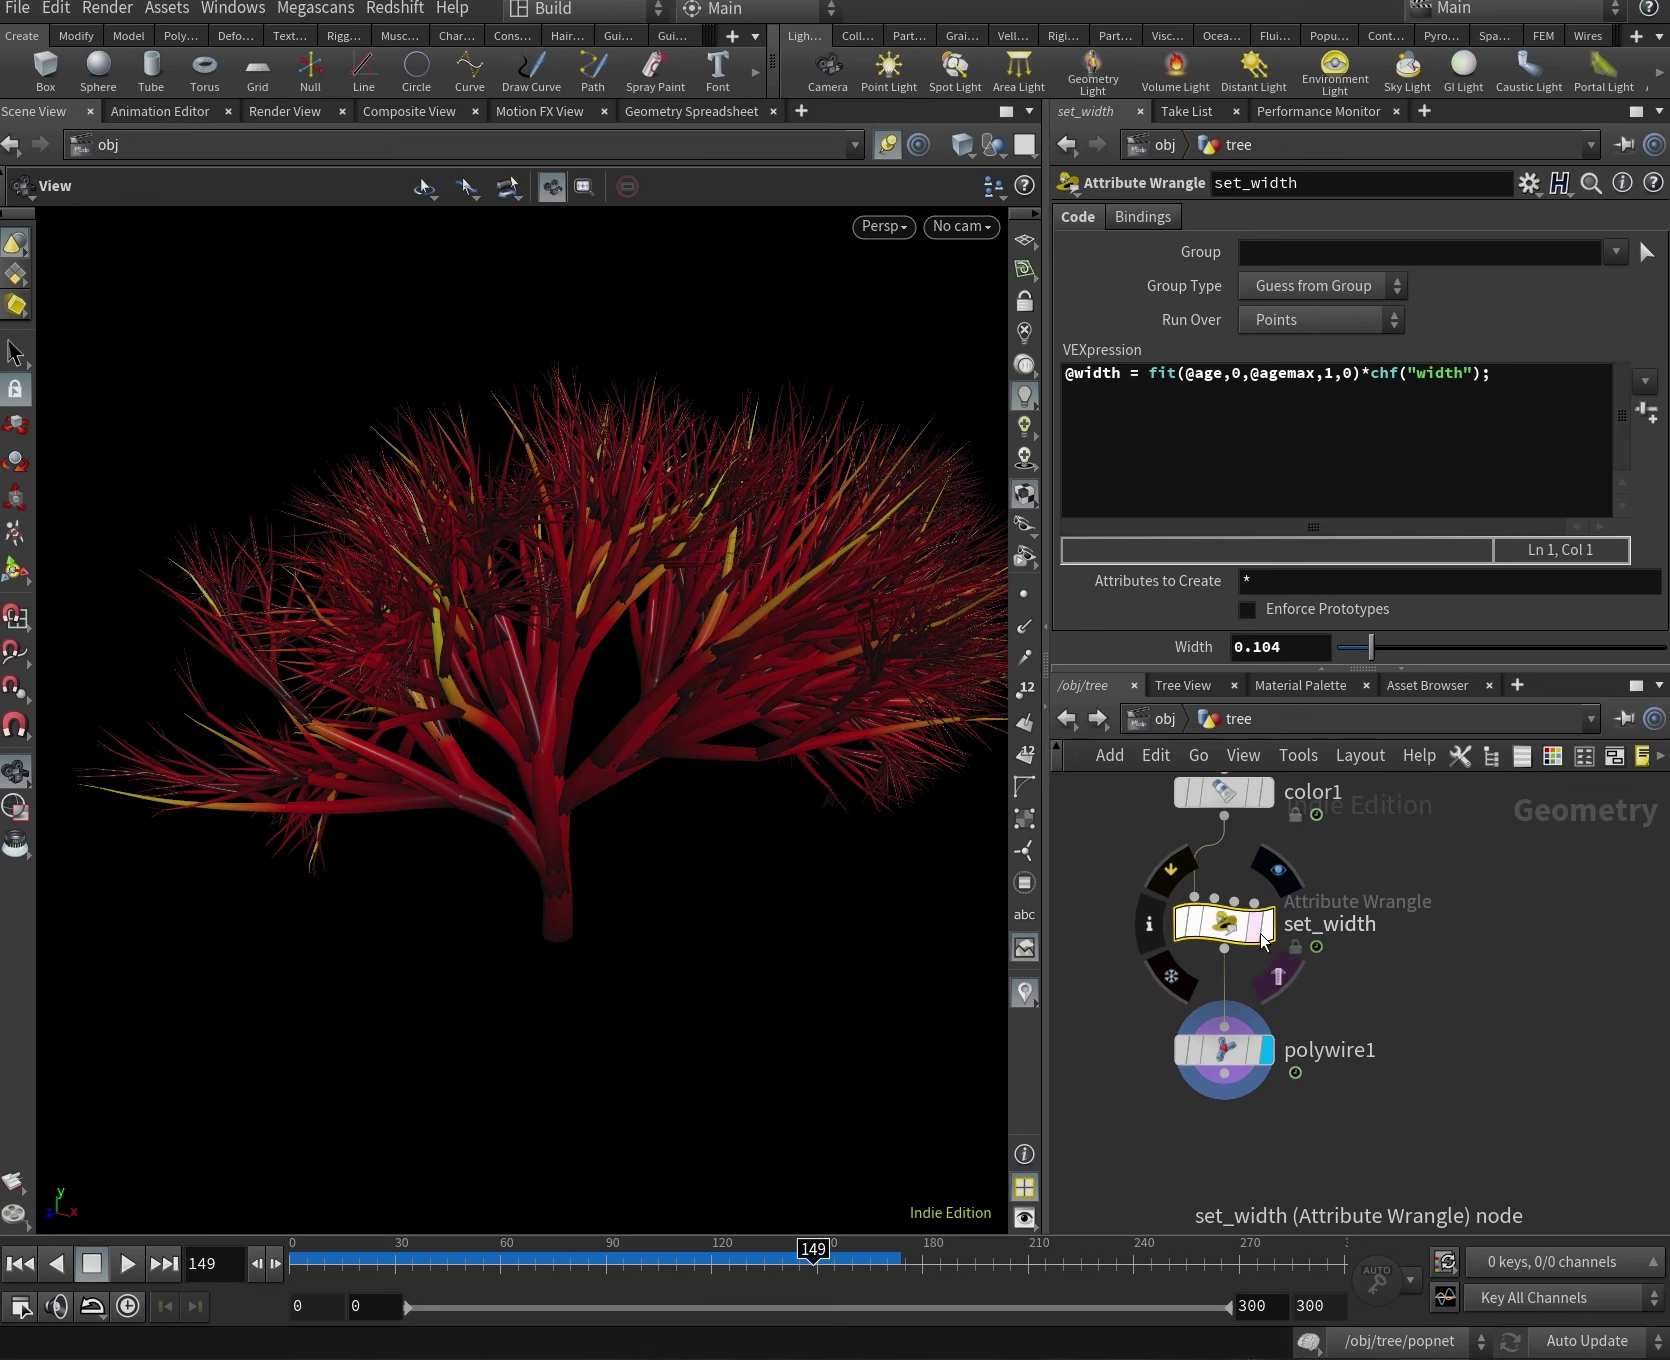
click(1360, 655)
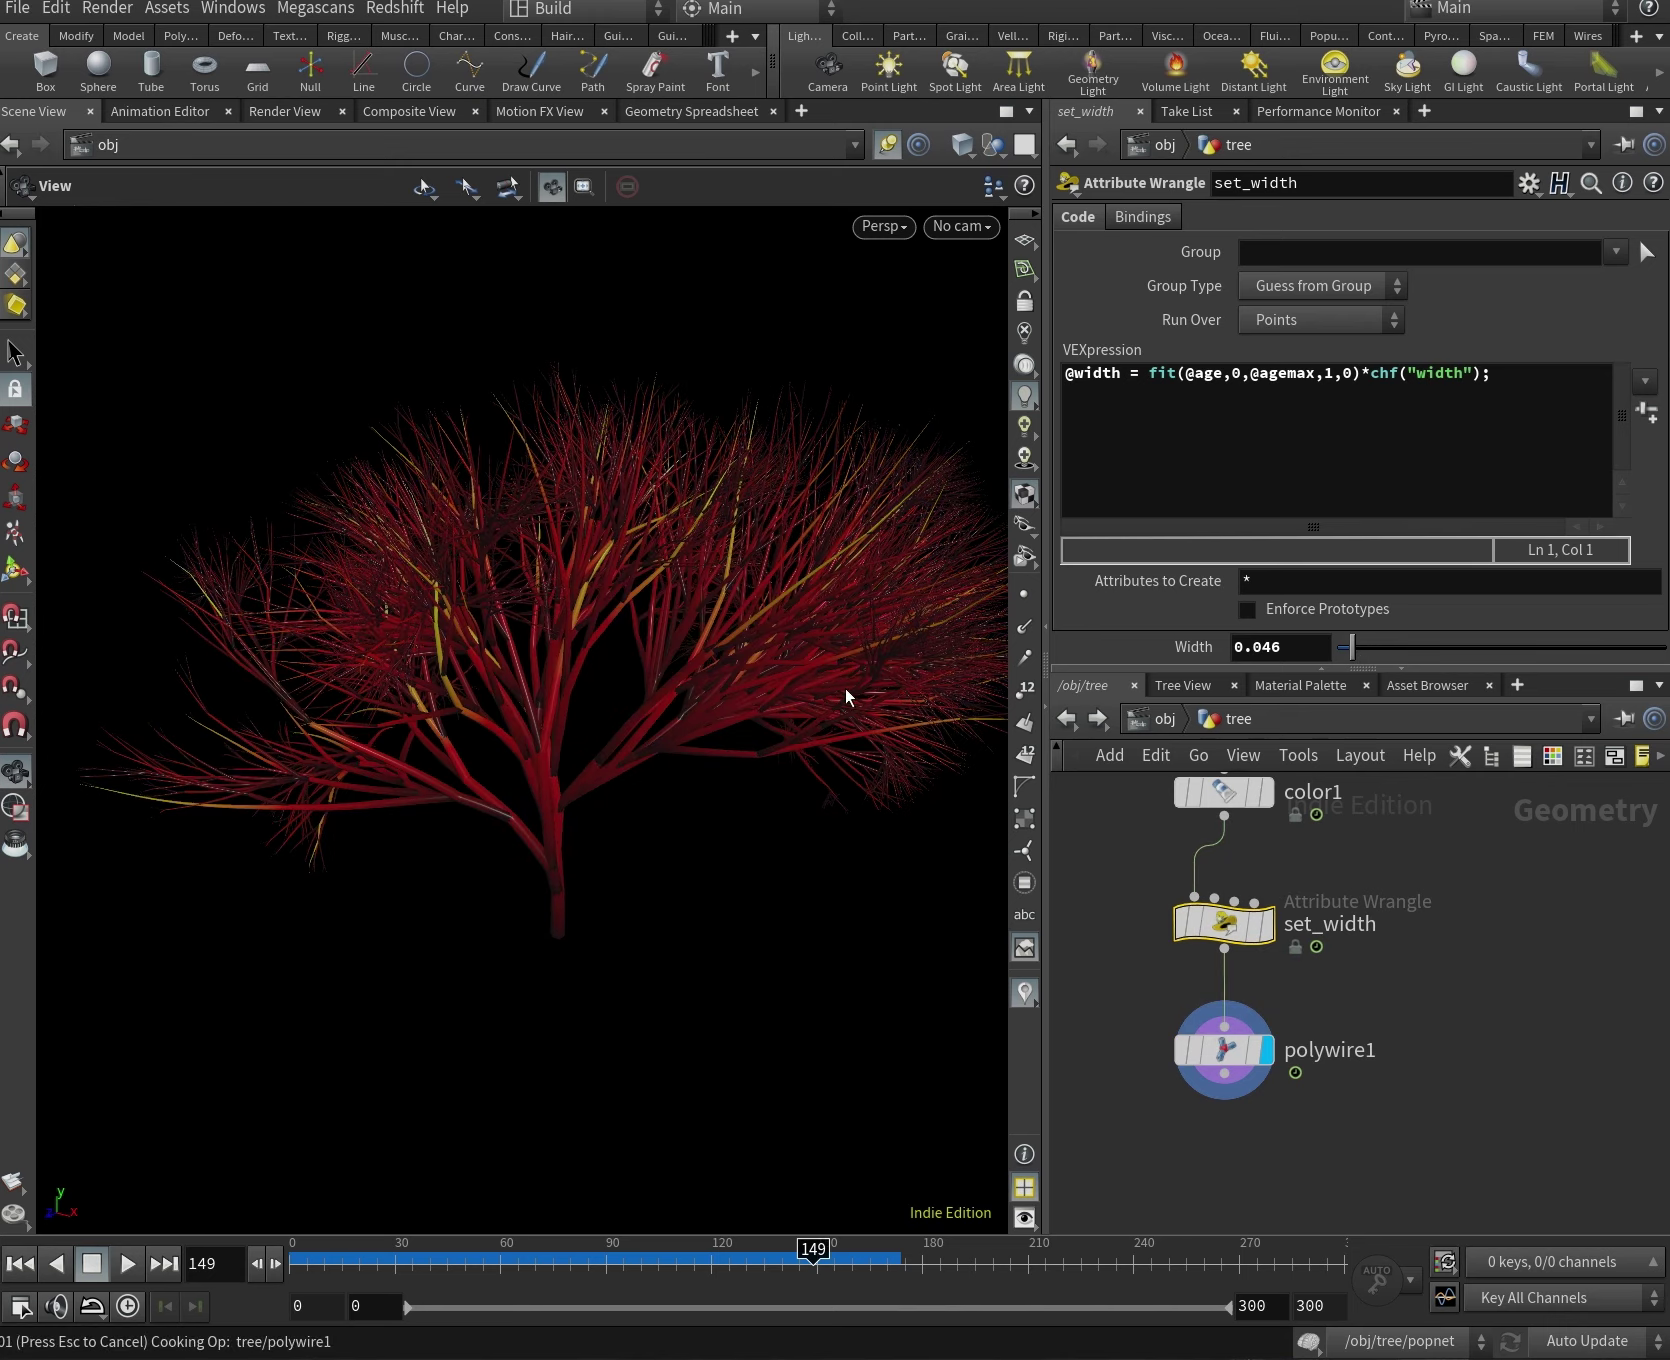
drag(813, 1252, 500, 1262)
Scrub the tube tree's growth to frame 133, orbit to inspect it, and save as Tree_tutor1.hiplc.
scroll(671, 690, up, 10)
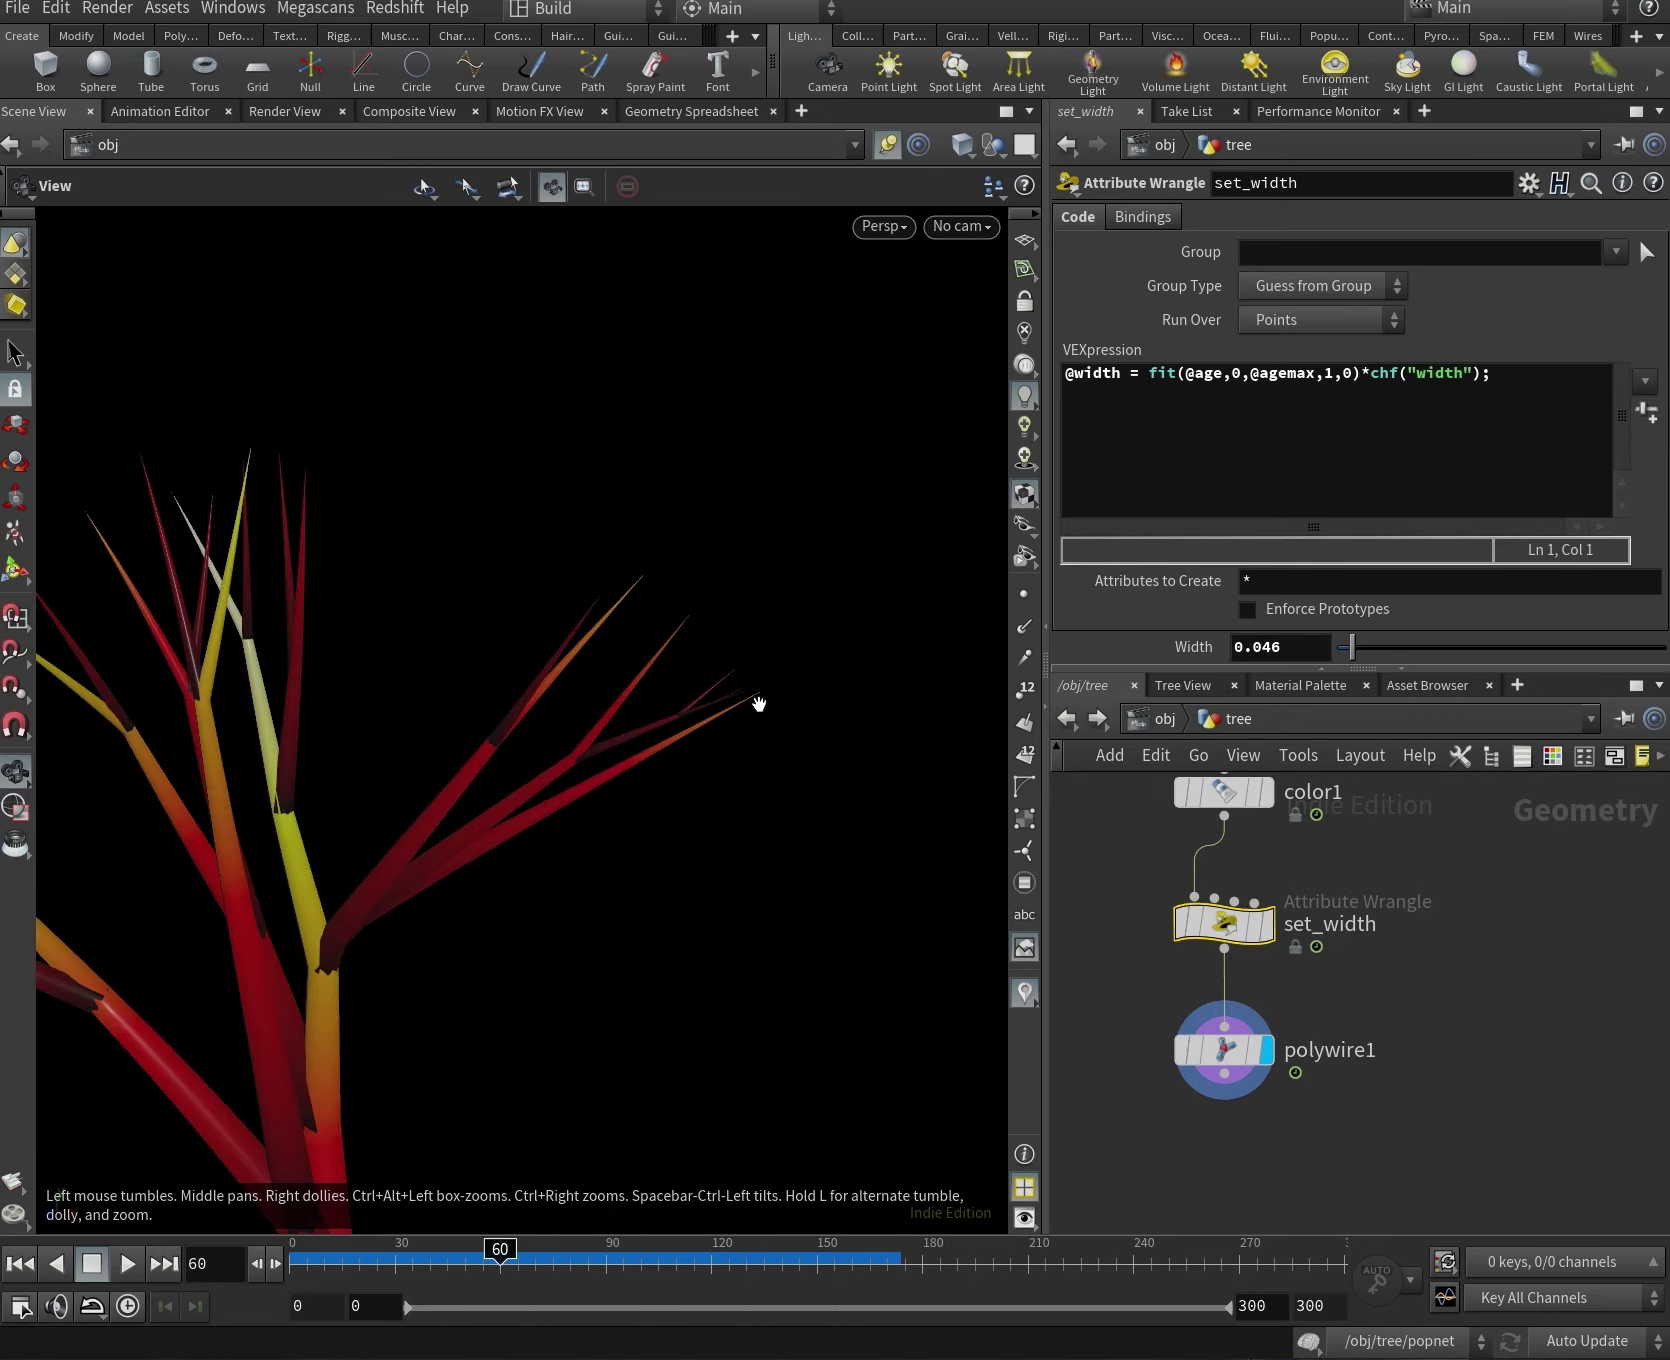
scroll(730, 650, up, 3)
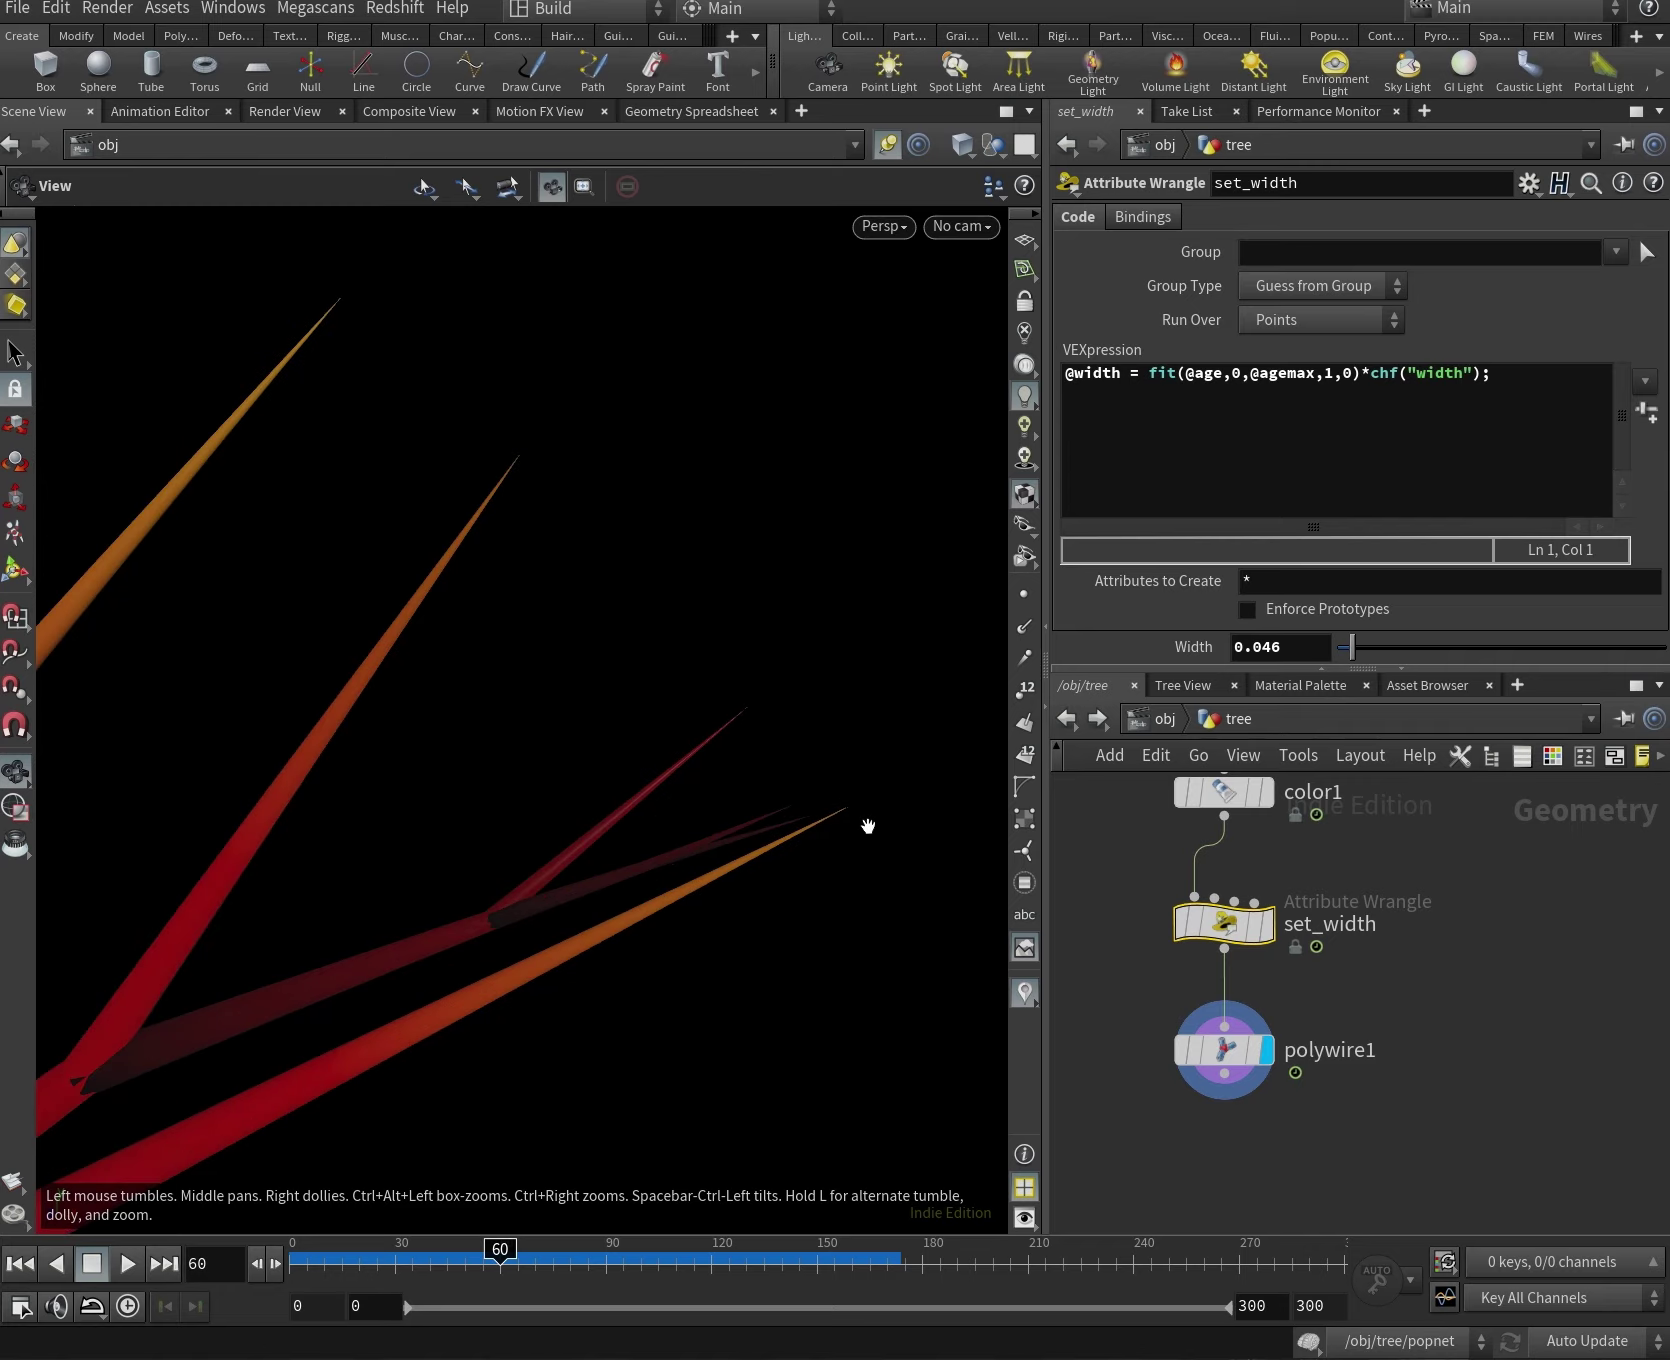
scroll(870, 800, down, 8)
click(613, 1288)
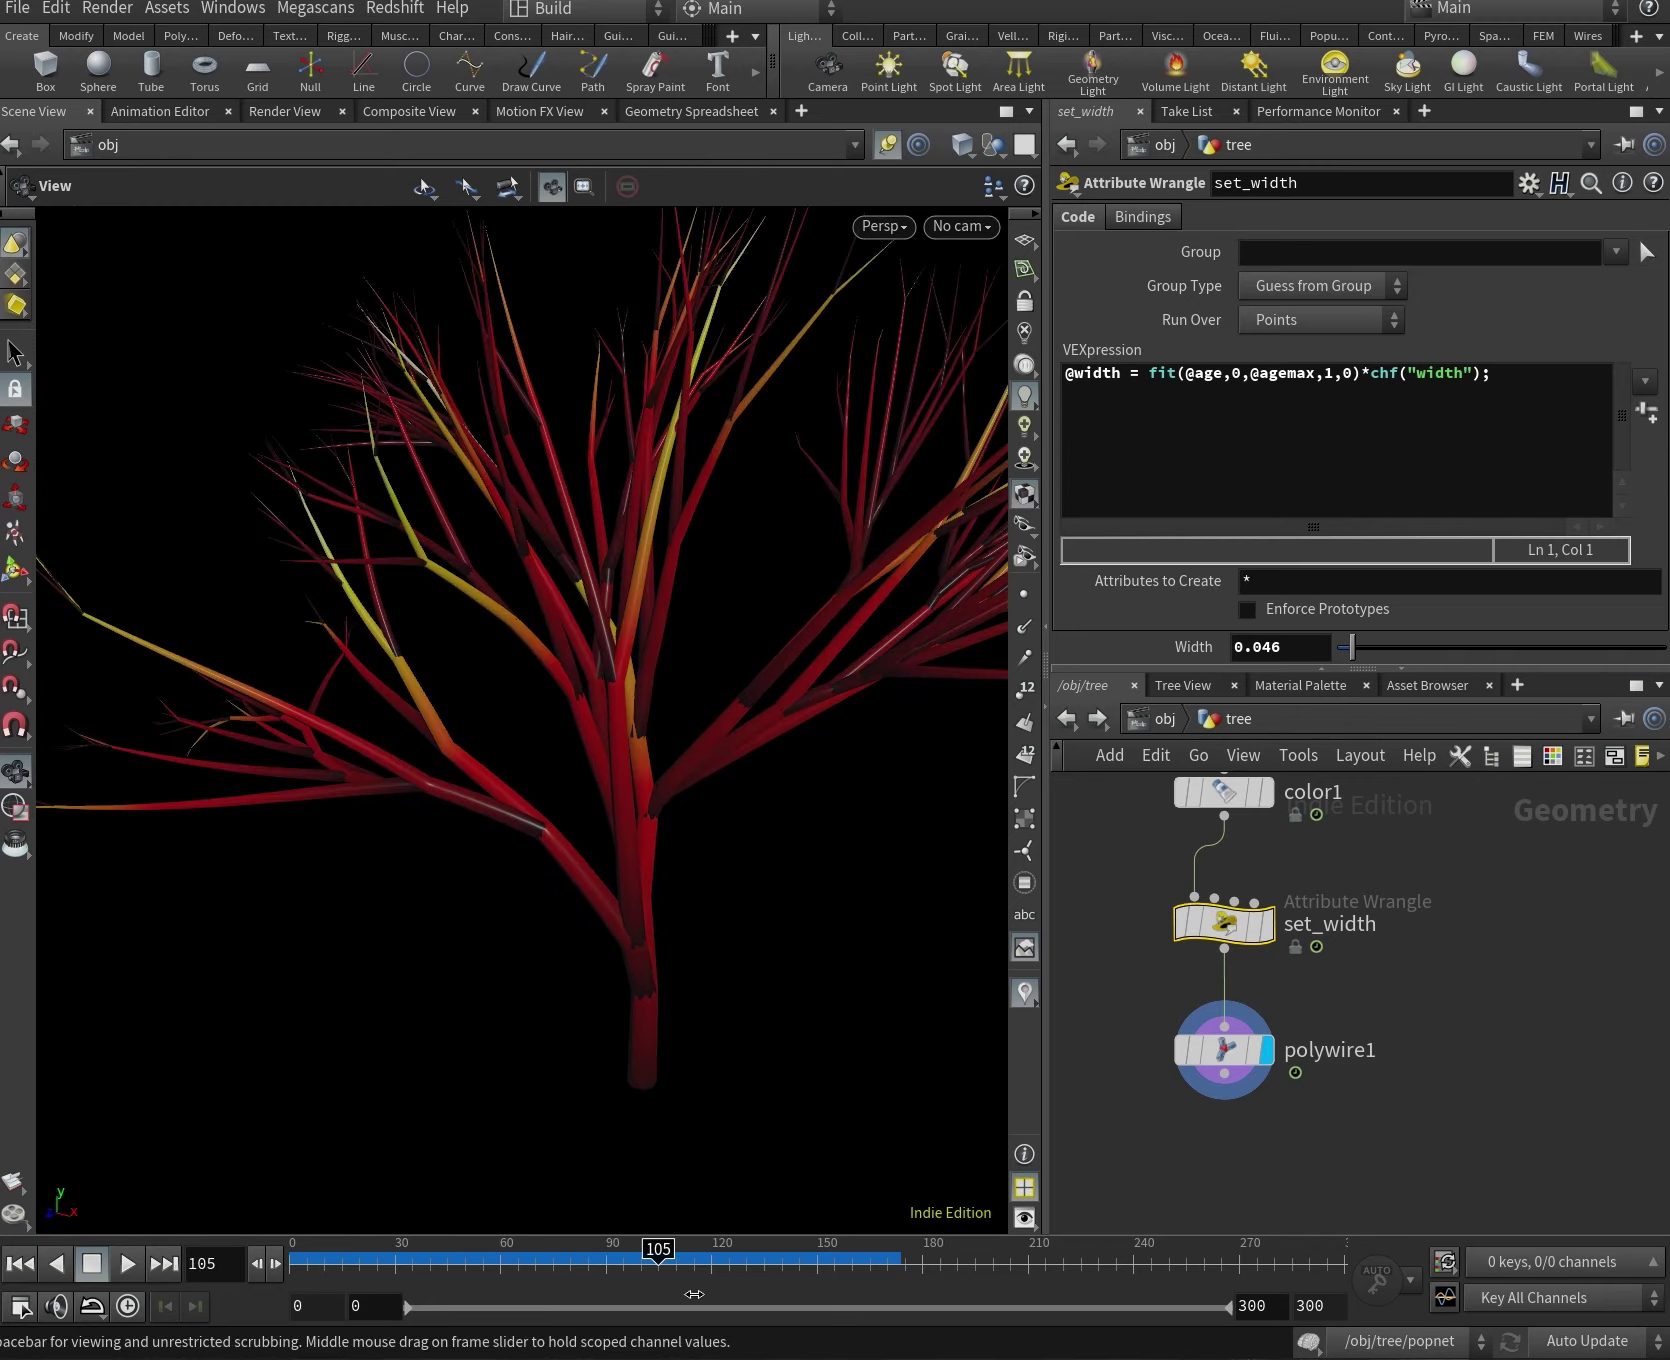
scroll(600, 1030, down, 6)
click(767, 1268)
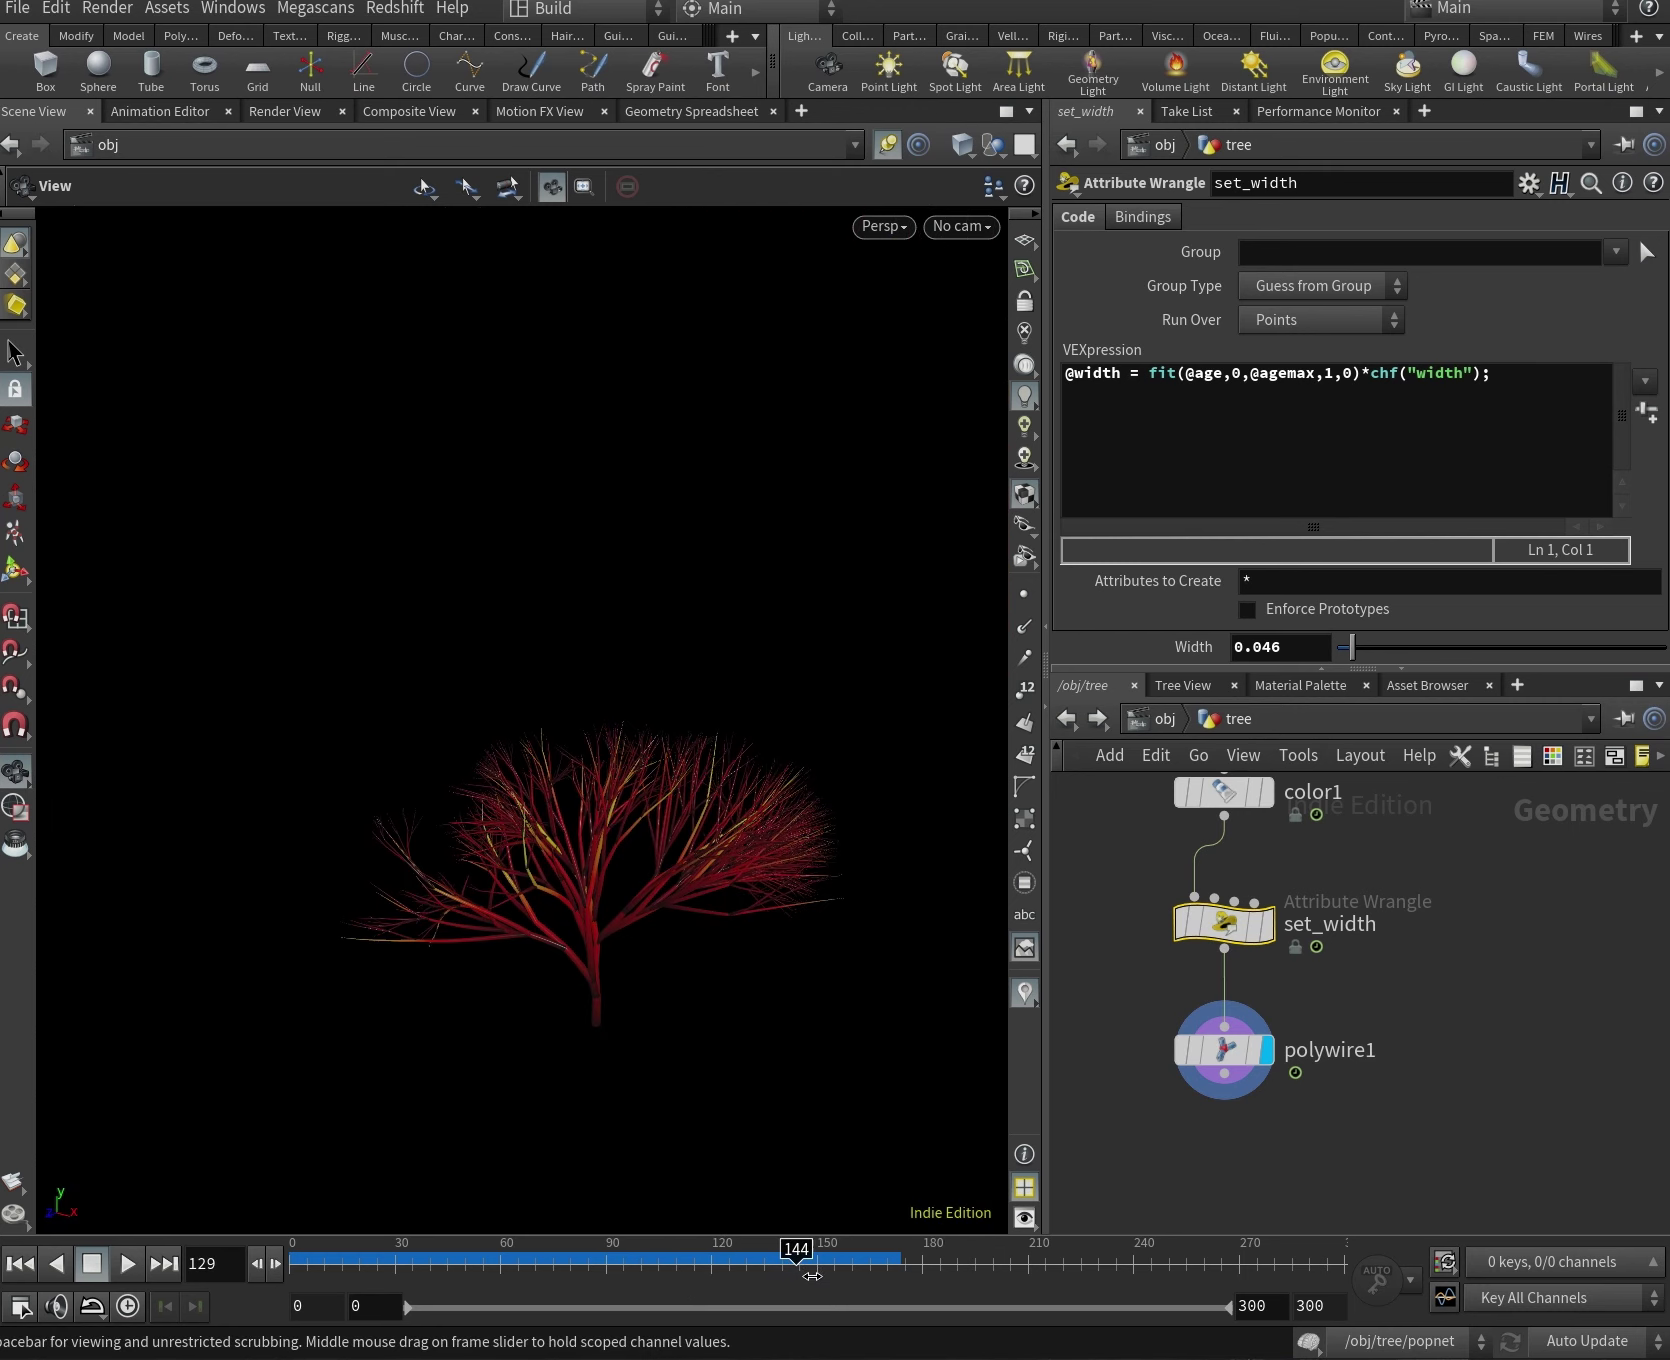
click(757, 1262)
scroll(649, 988, up, 5)
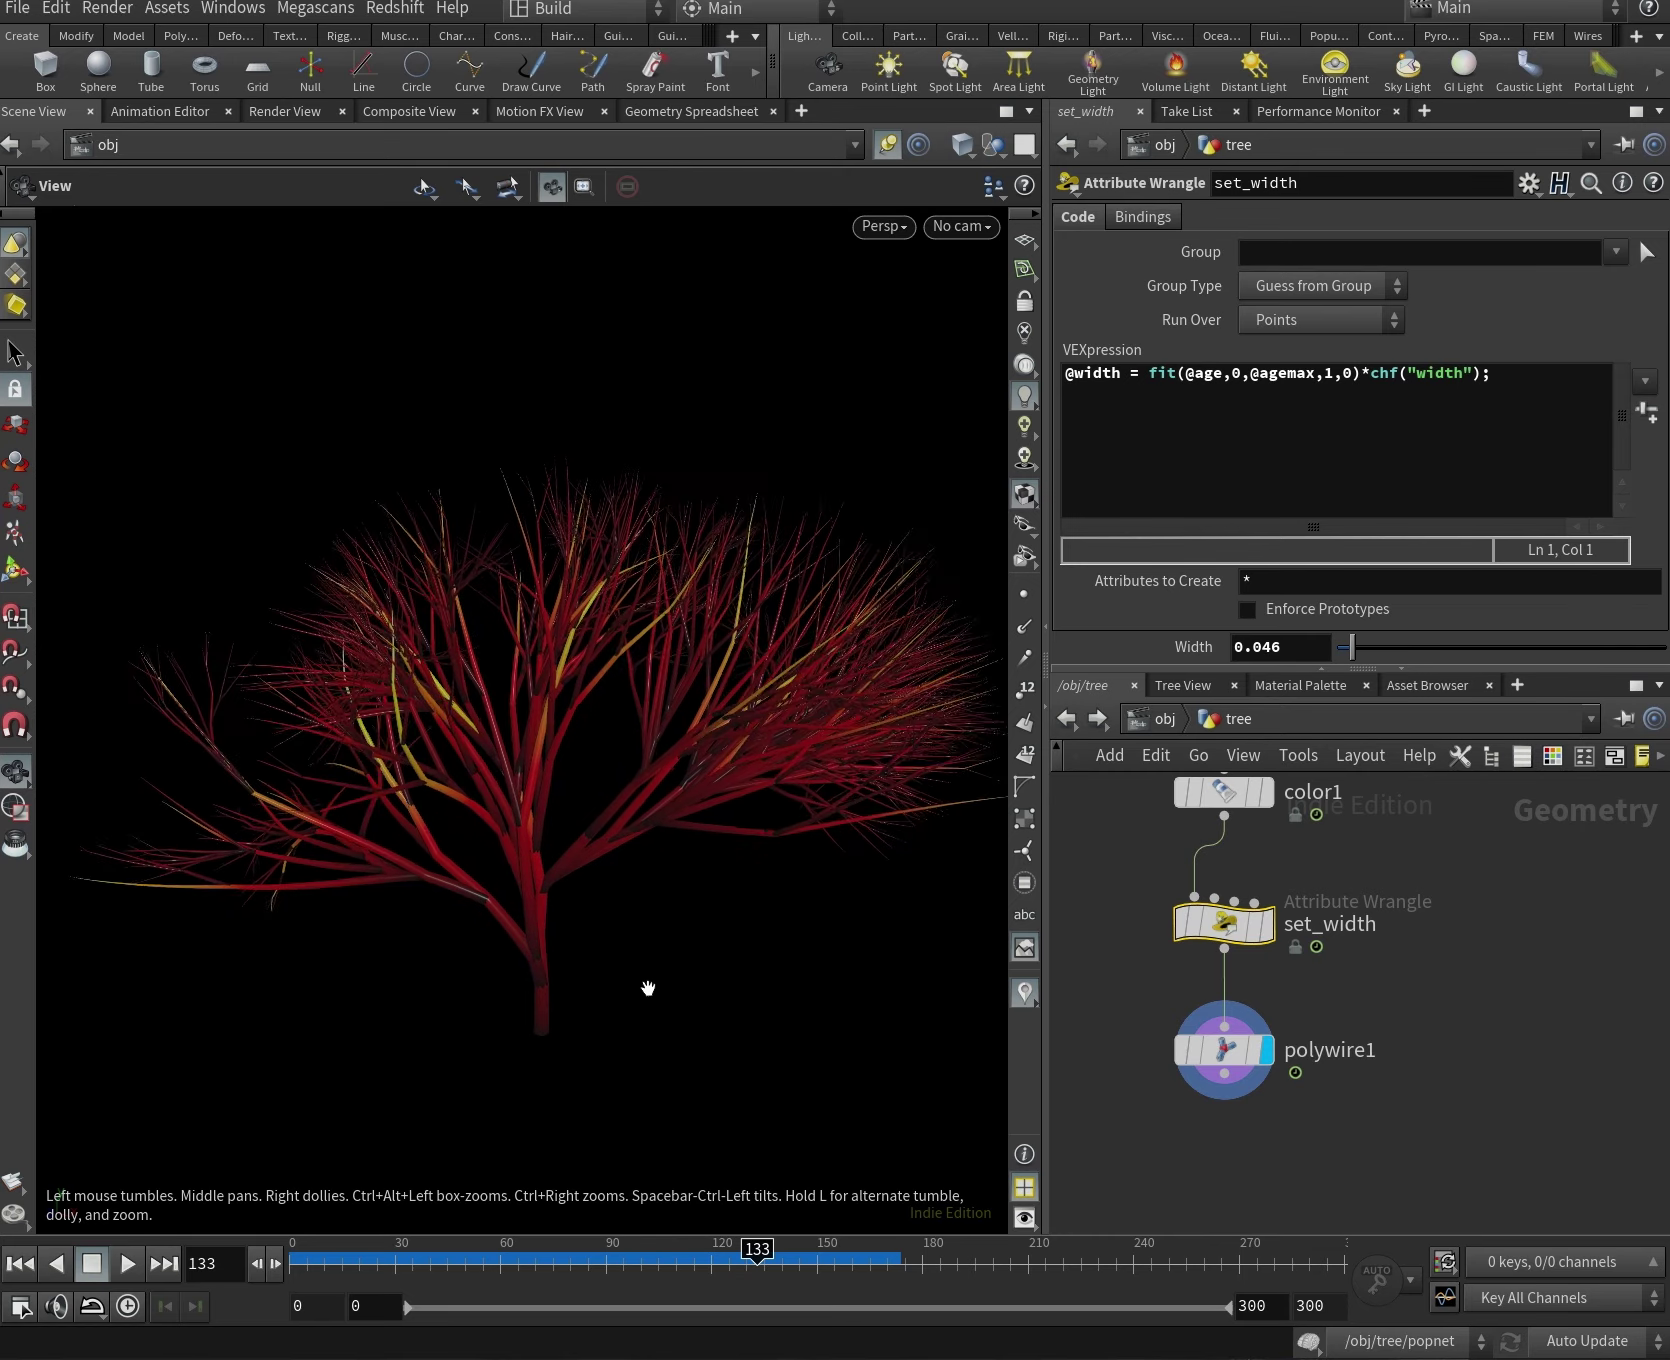
drag(647, 913, 418, 559)
key(ctrl+s)
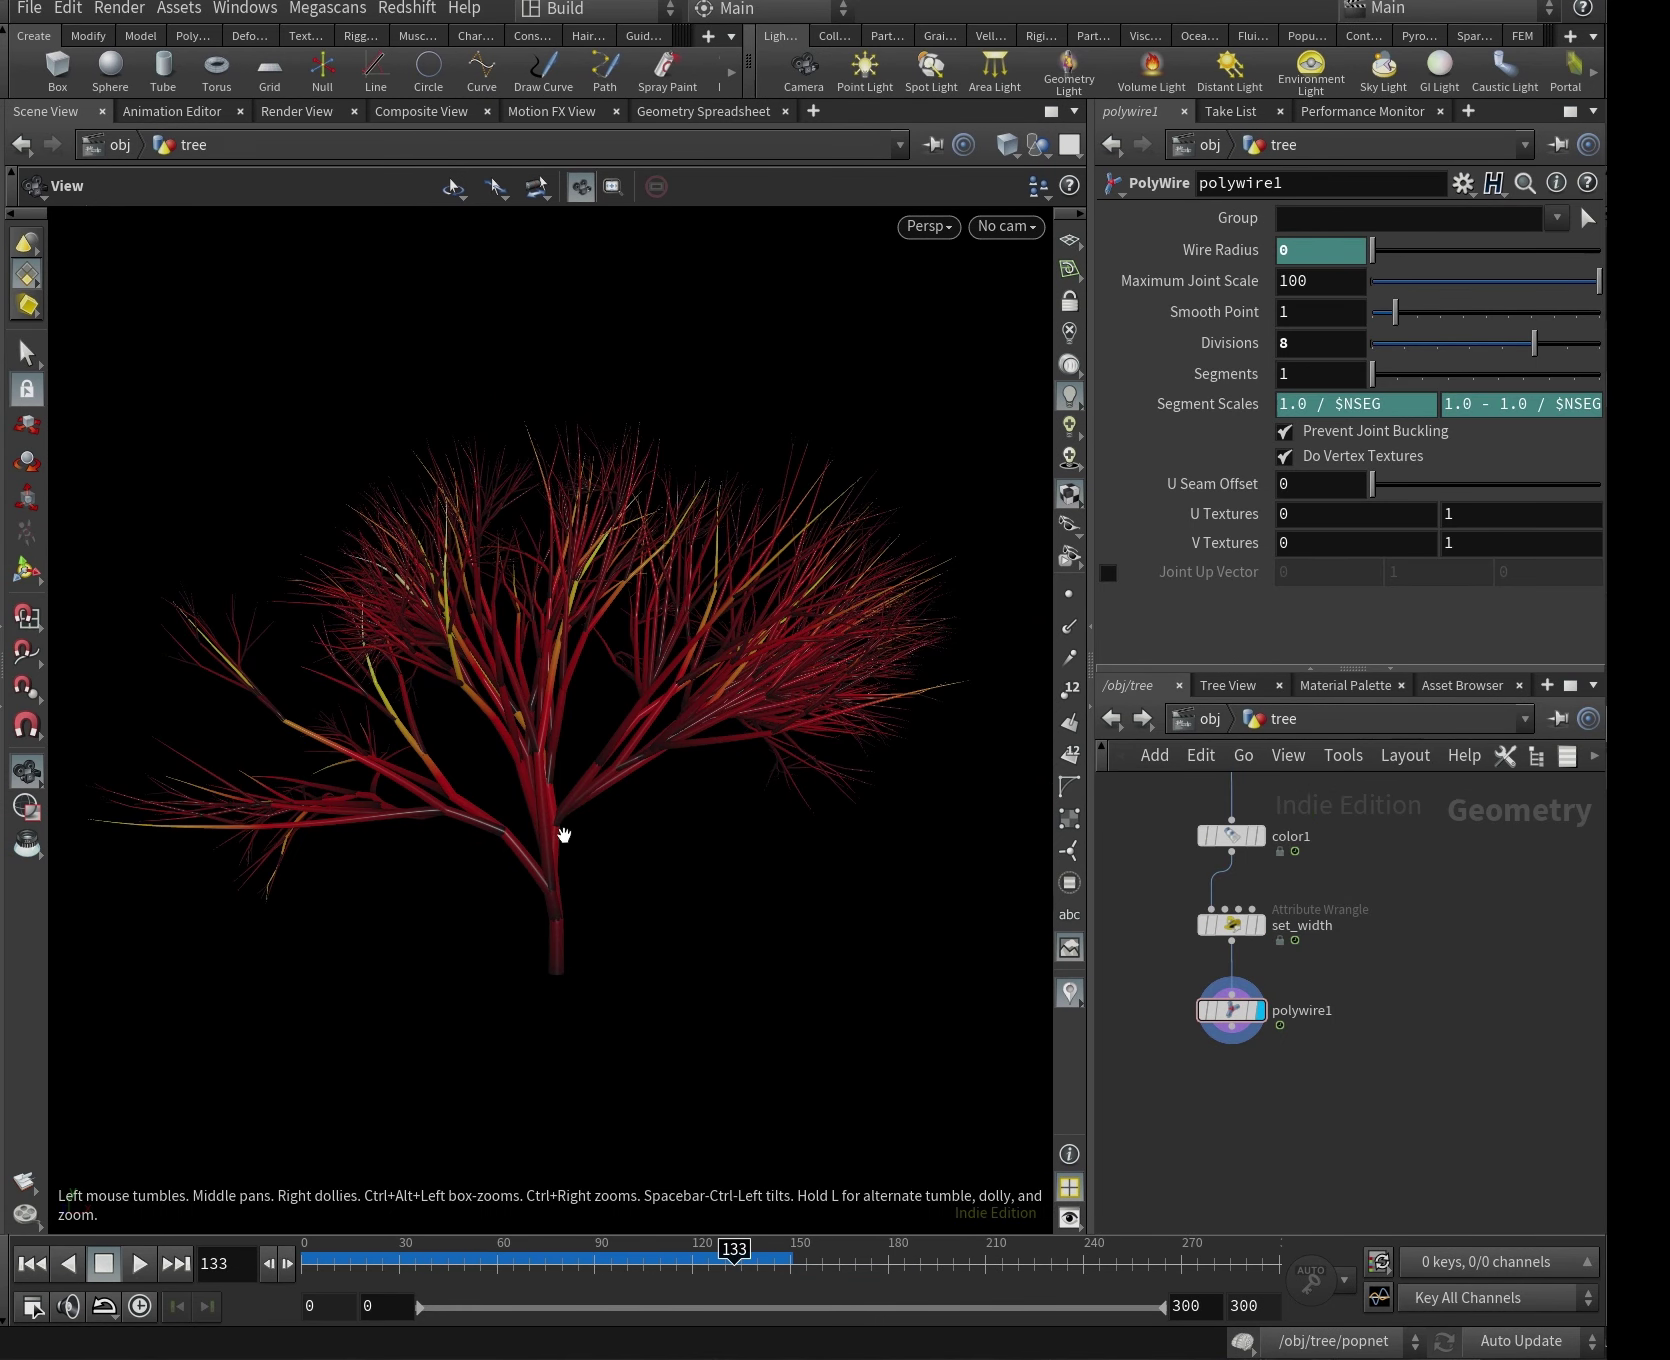
Add a Null node under polywire1, undoing an accidental node shift.
mouse_move(567, 766)
mouse_down()
mouse_move(738, 902)
mouse_move(541, 760)
mouse_move(580, 790)
mouse_up()
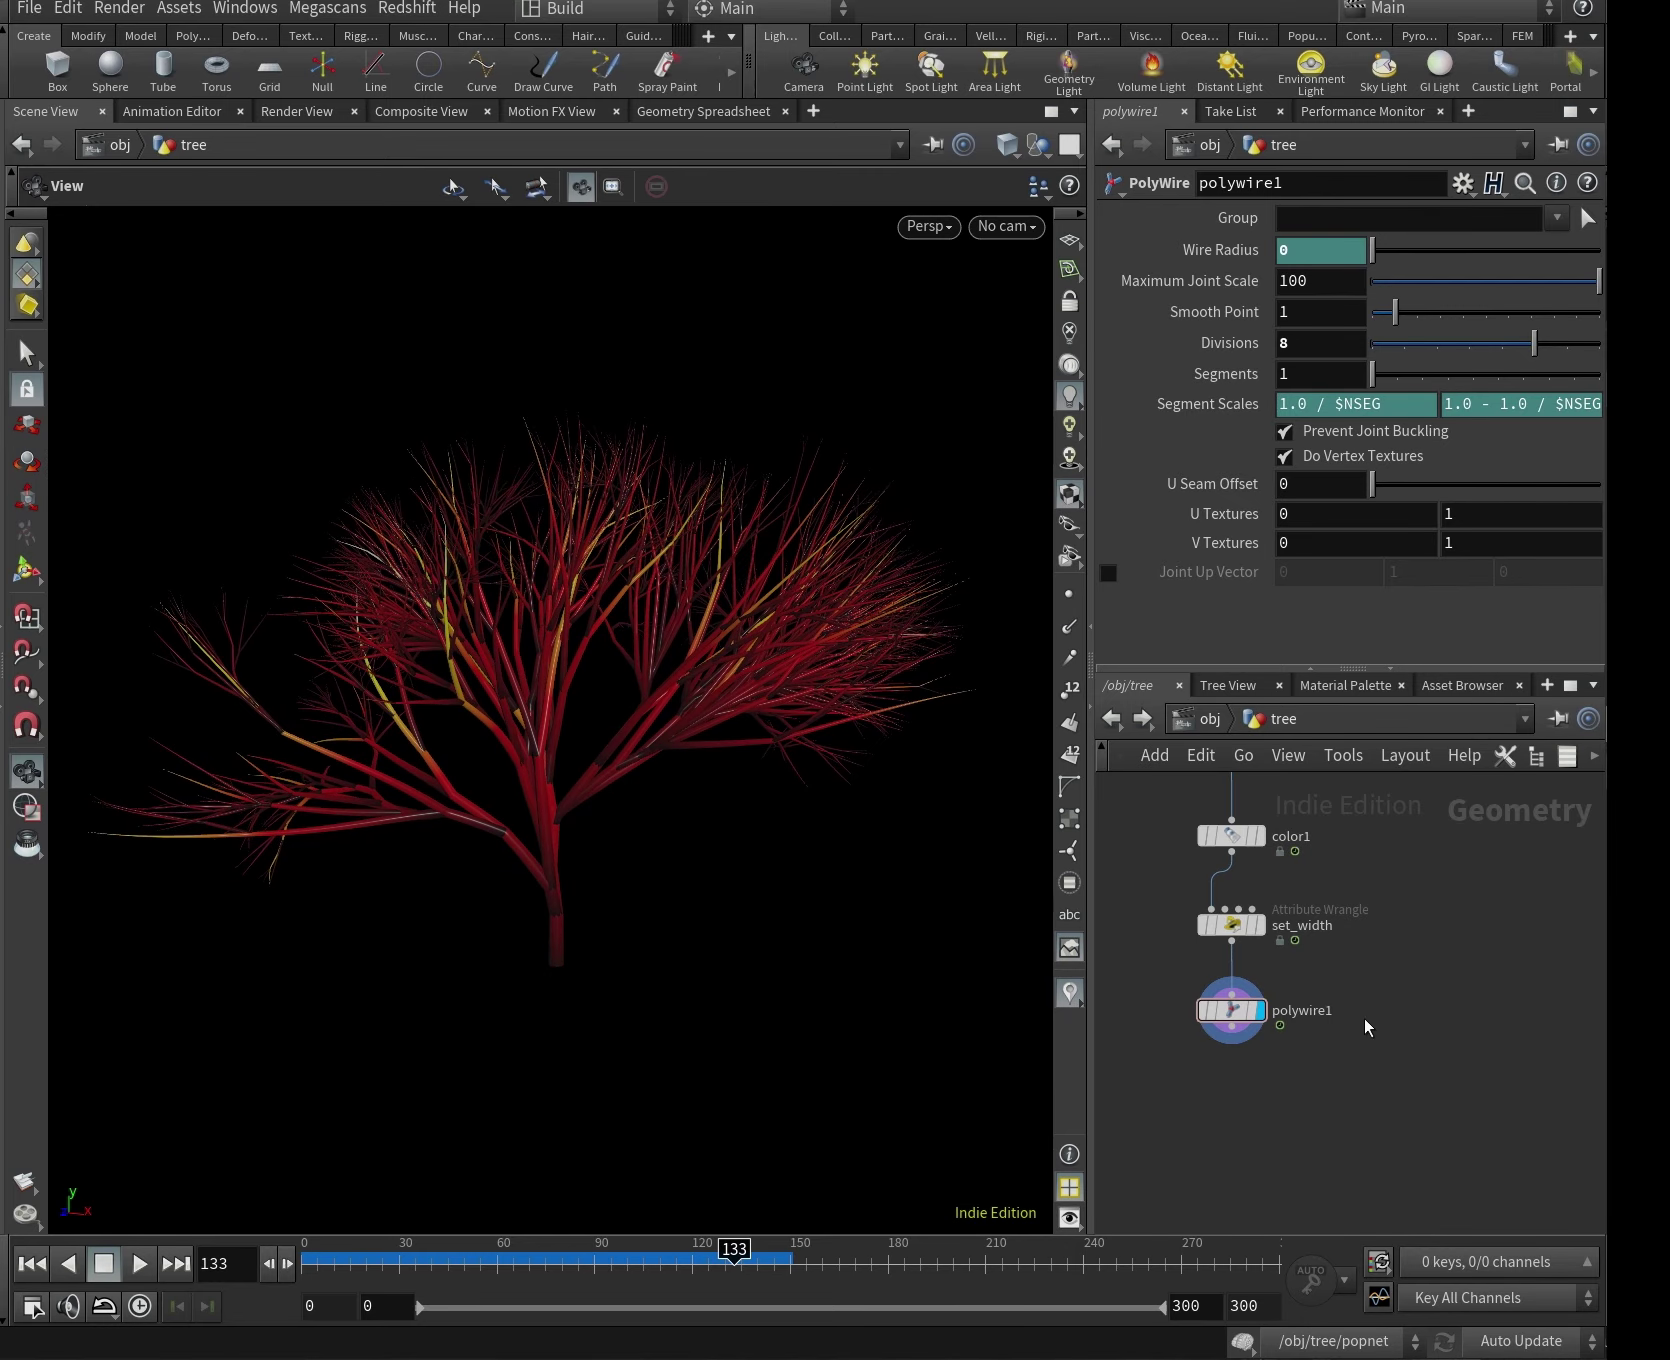
key(Tab)
key(Return)
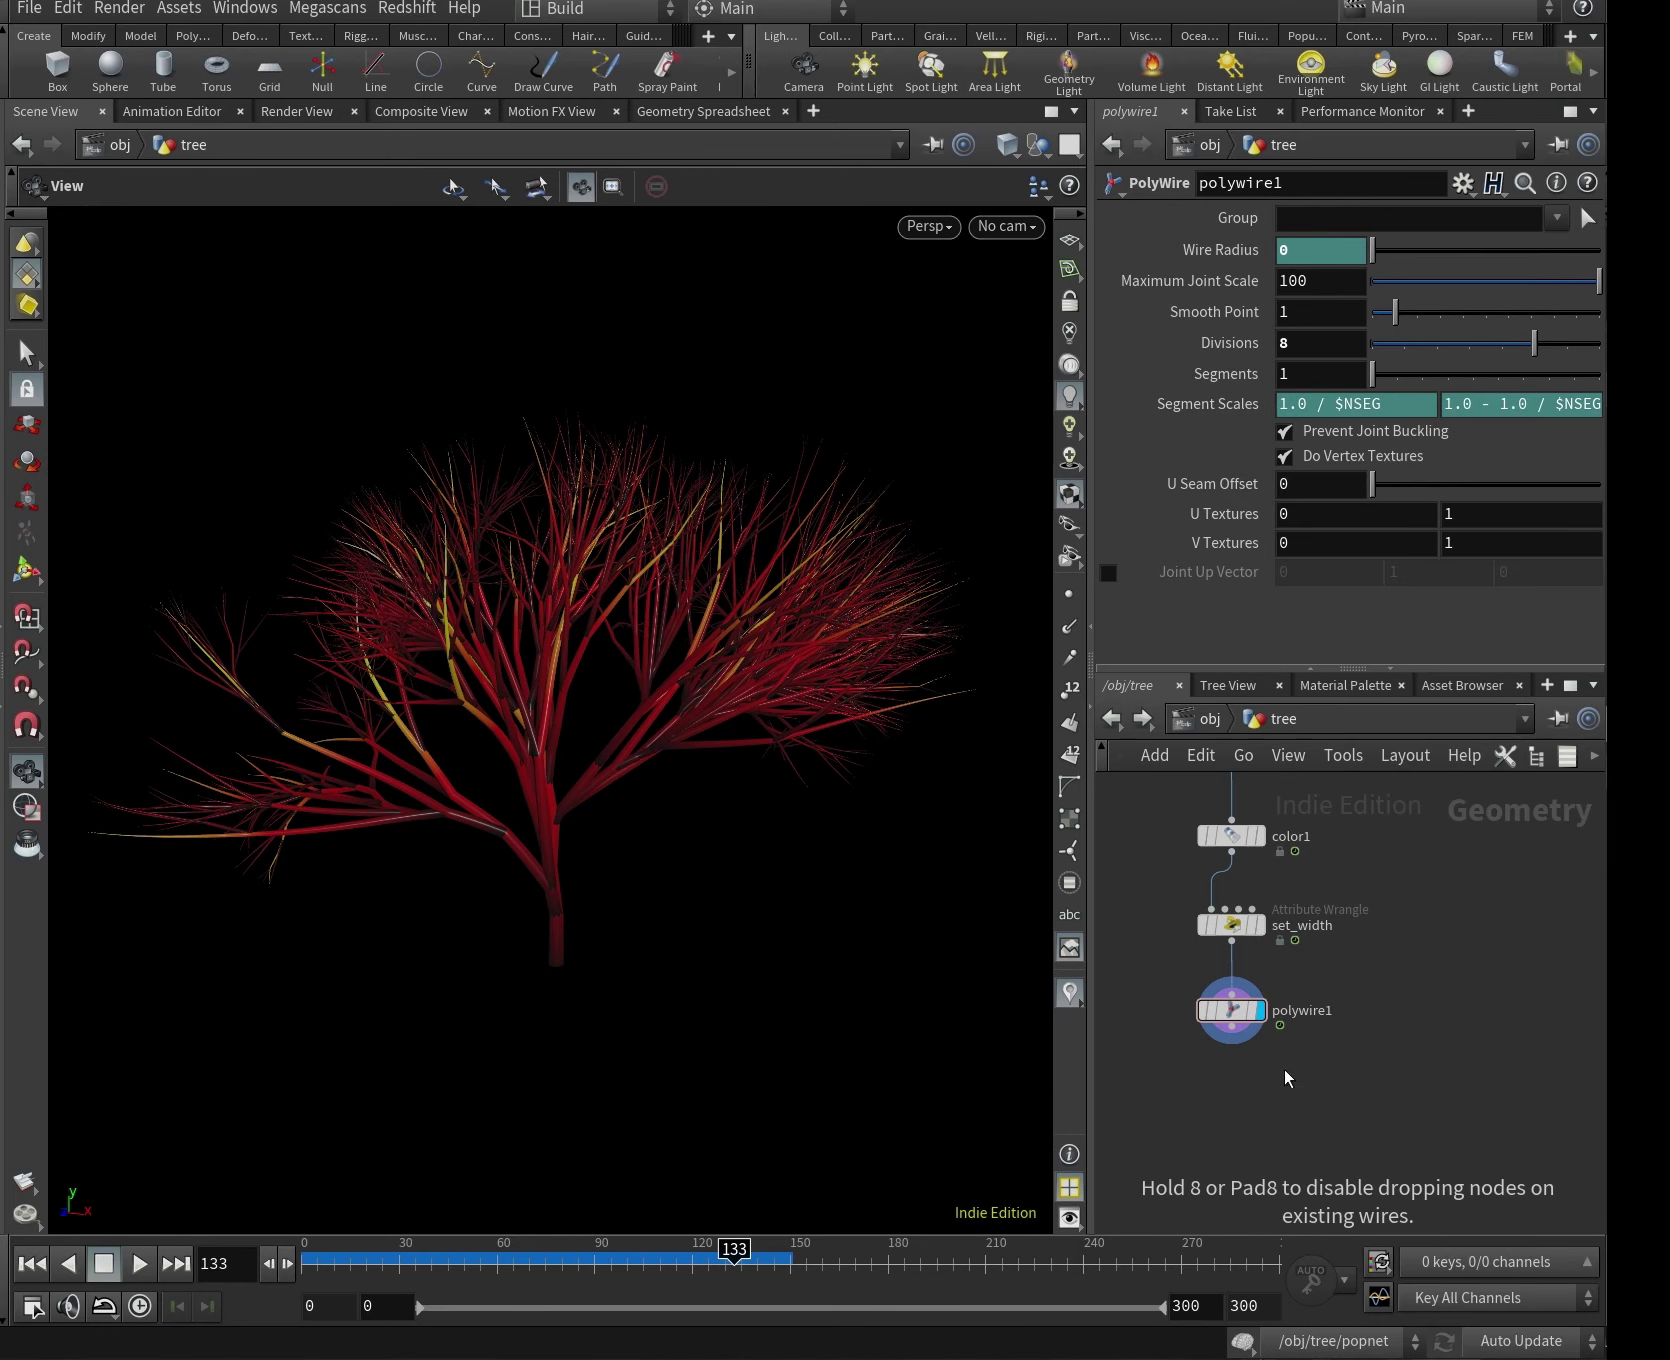
click(1327, 1113)
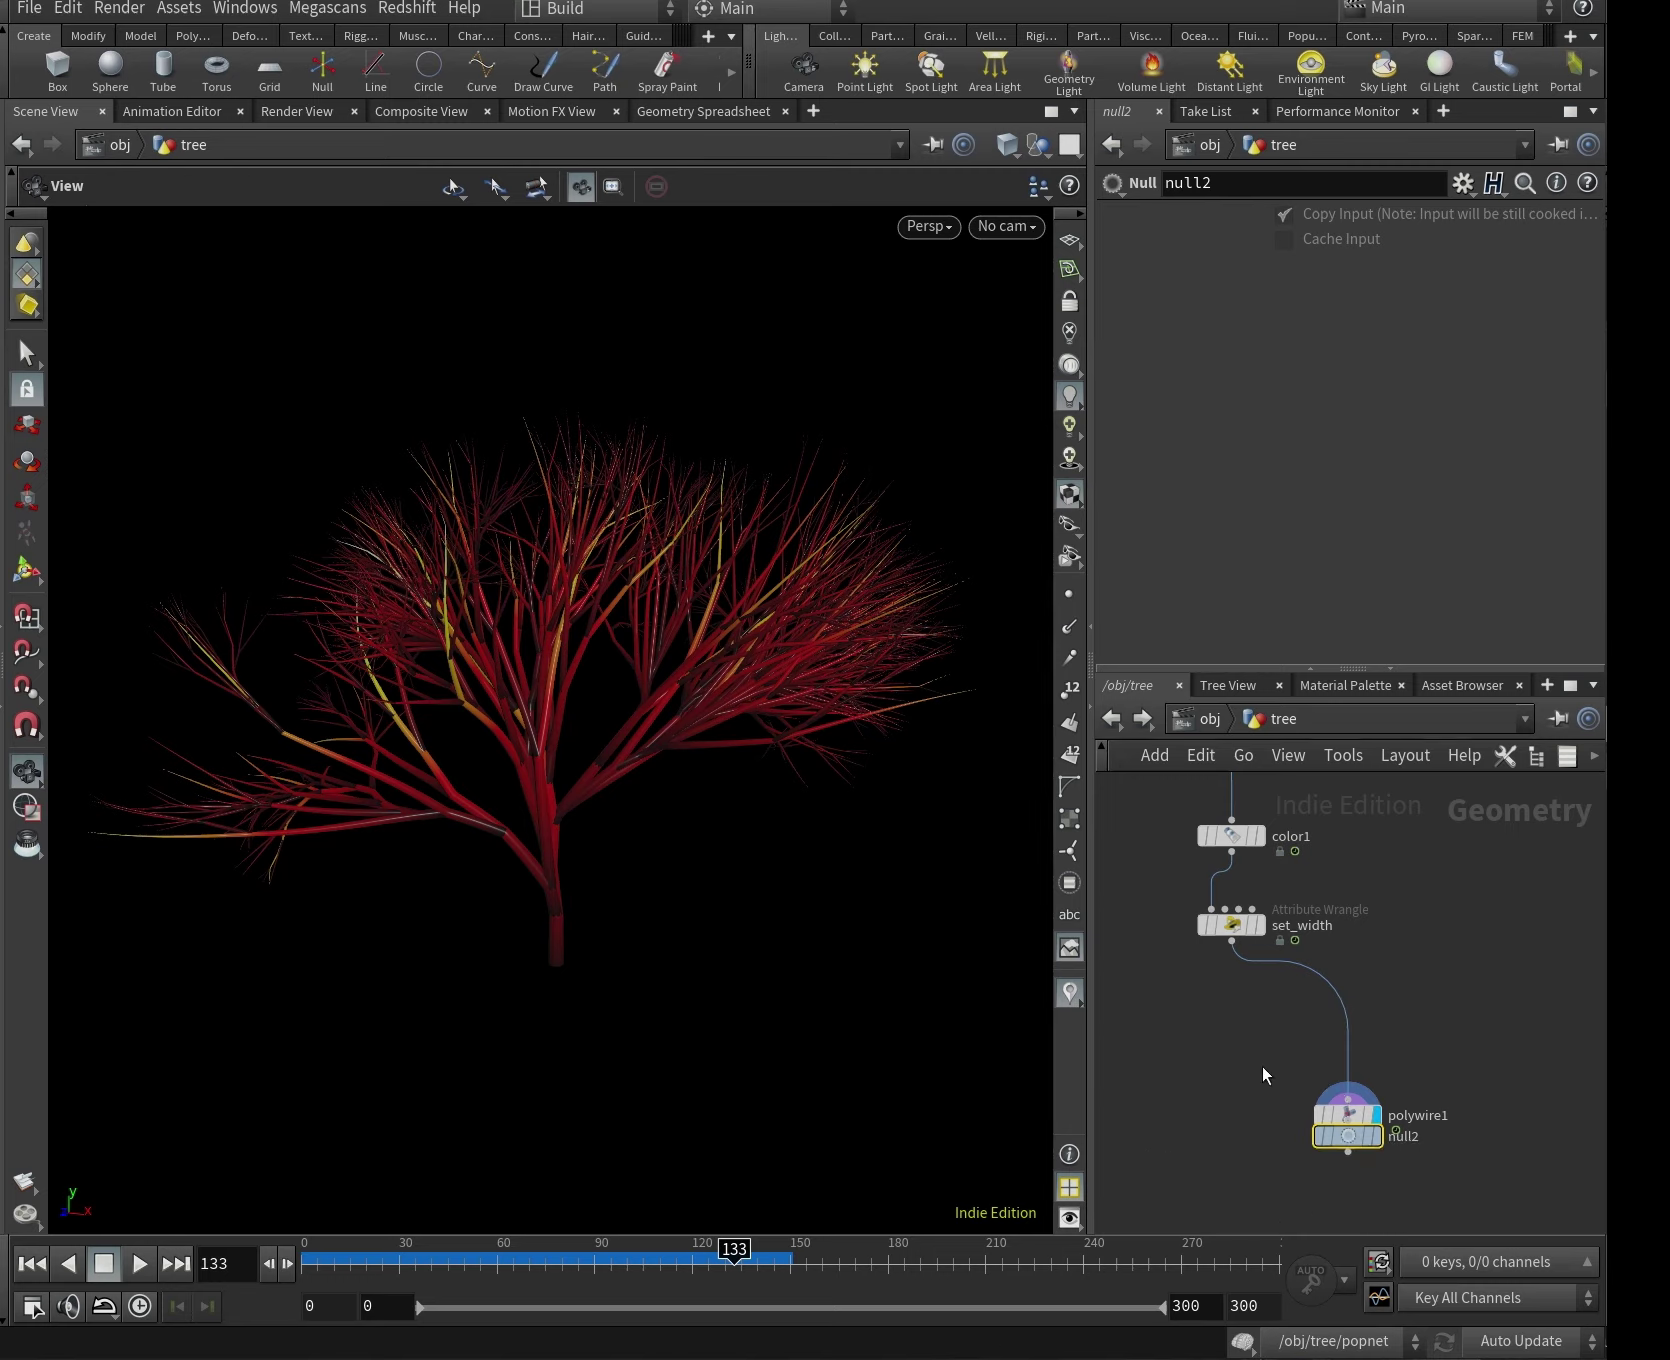
key(ctrl+z)
Rename the null RENDER, make it the displayed and rendered node, and nudge it lower.
double_click(1418, 1140)
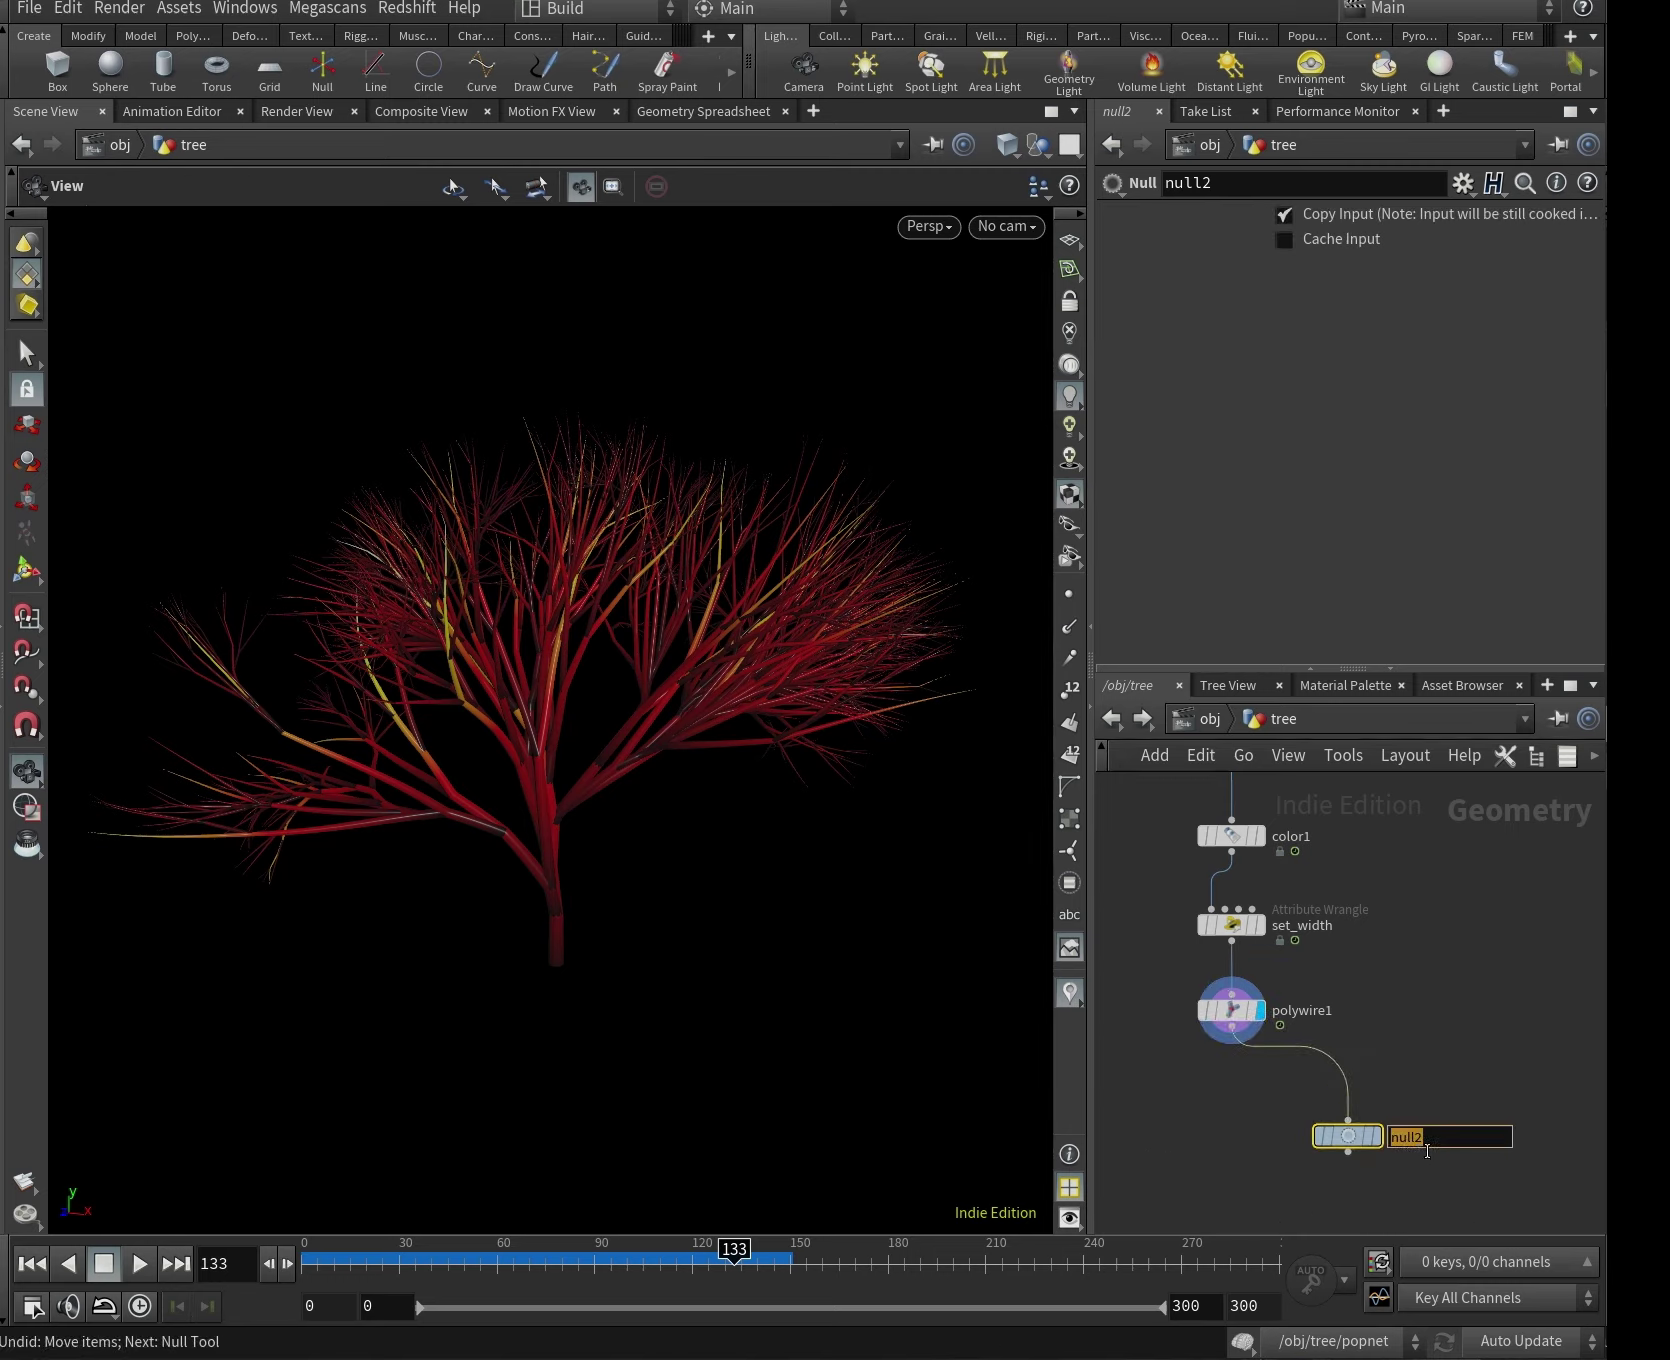
key(Return)
right_click(1350, 1136)
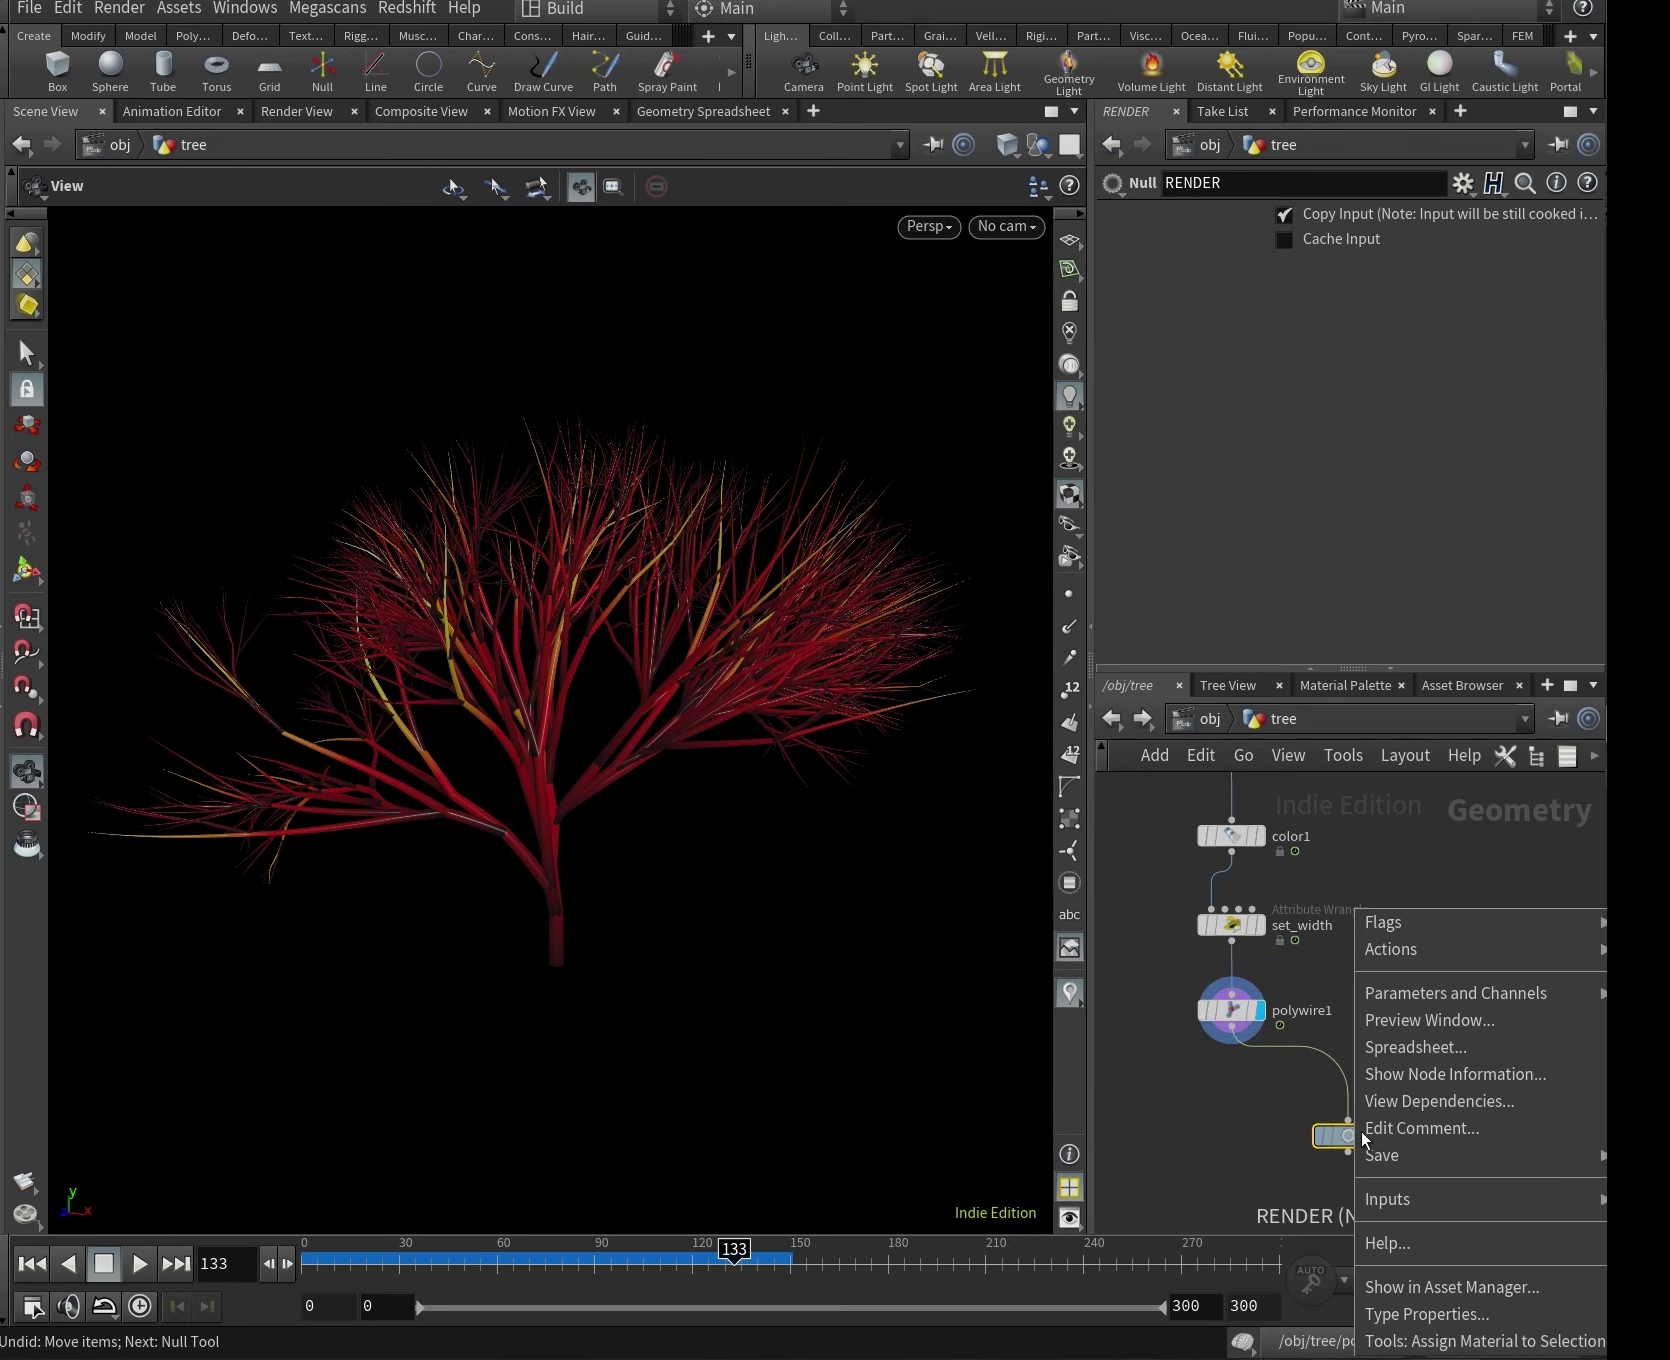
key(Escape)
key(r)
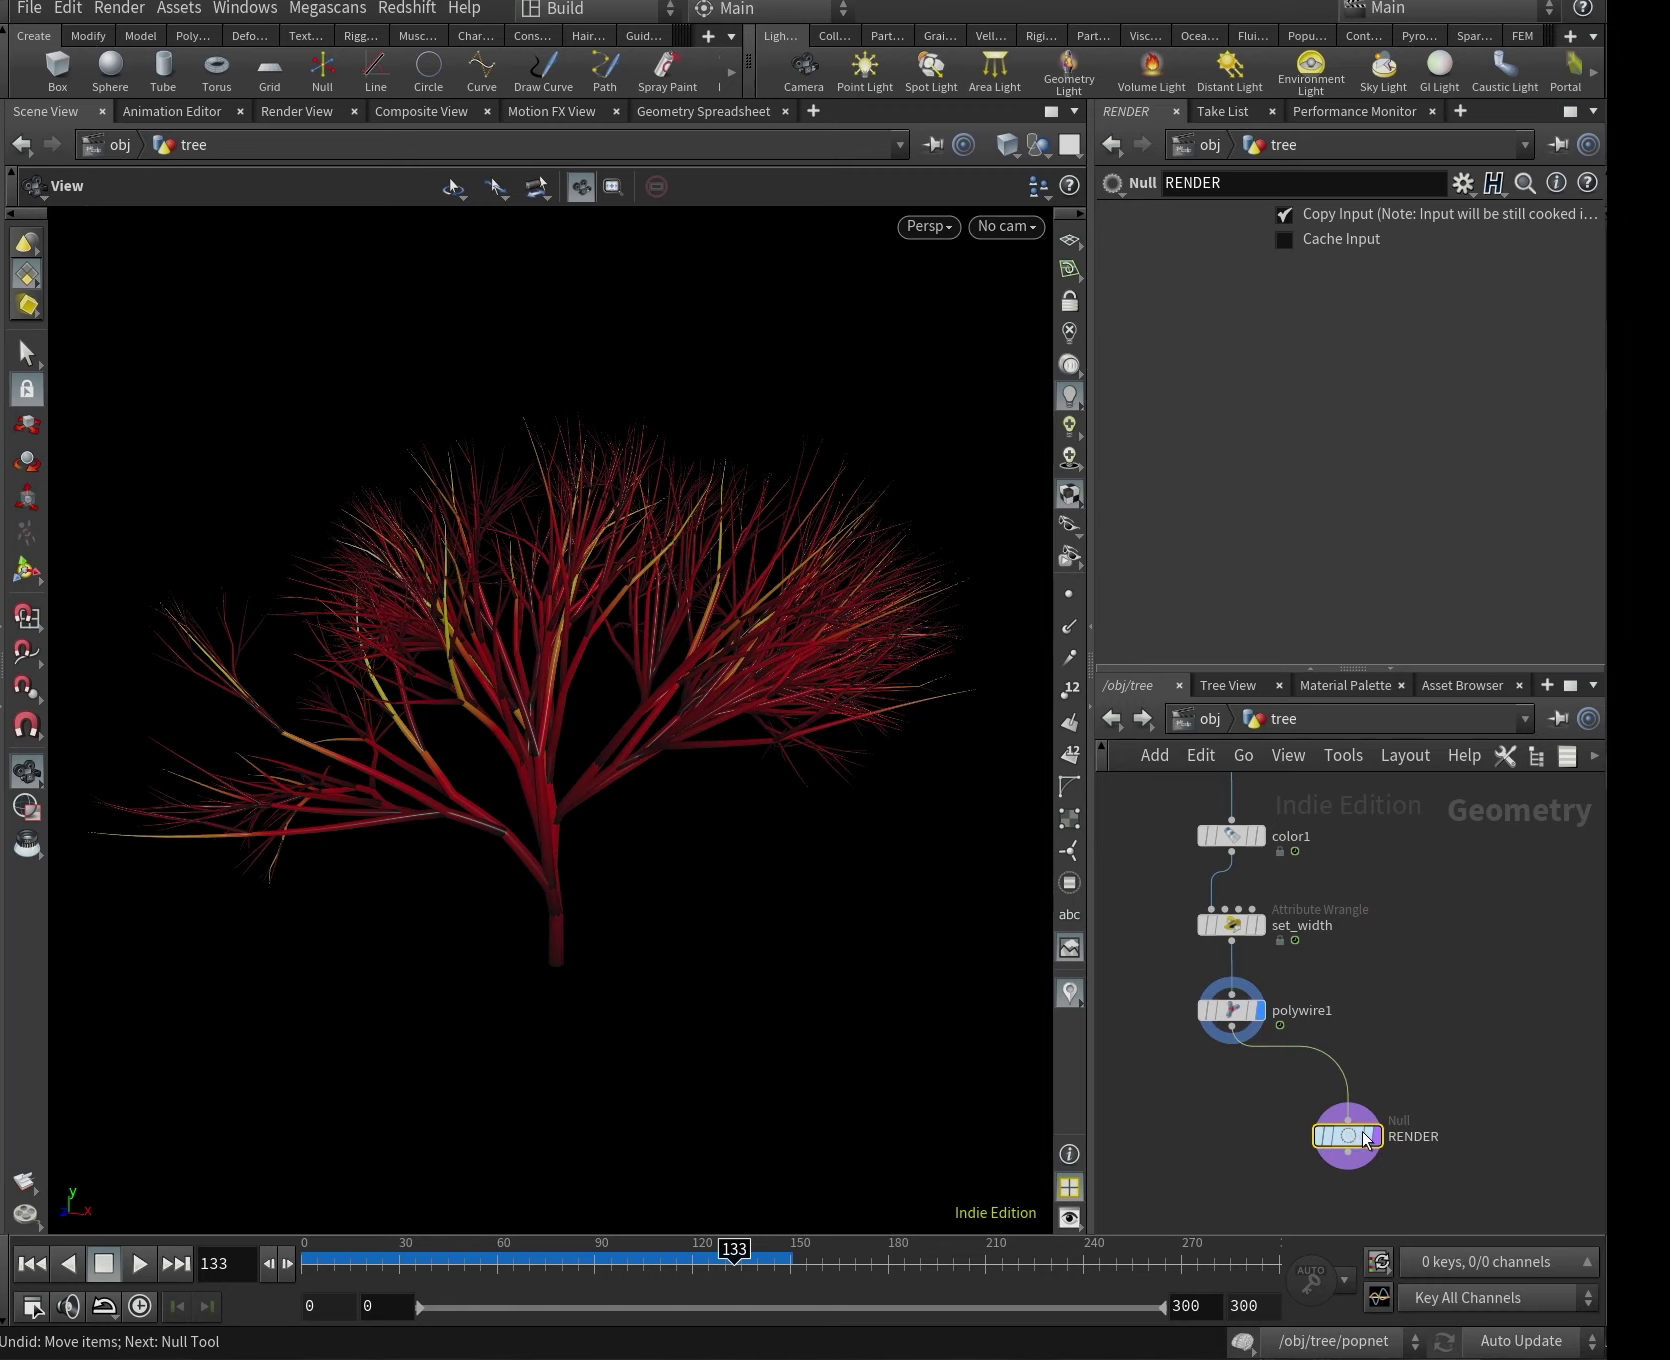
drag(1352, 1160, 1352, 1168)
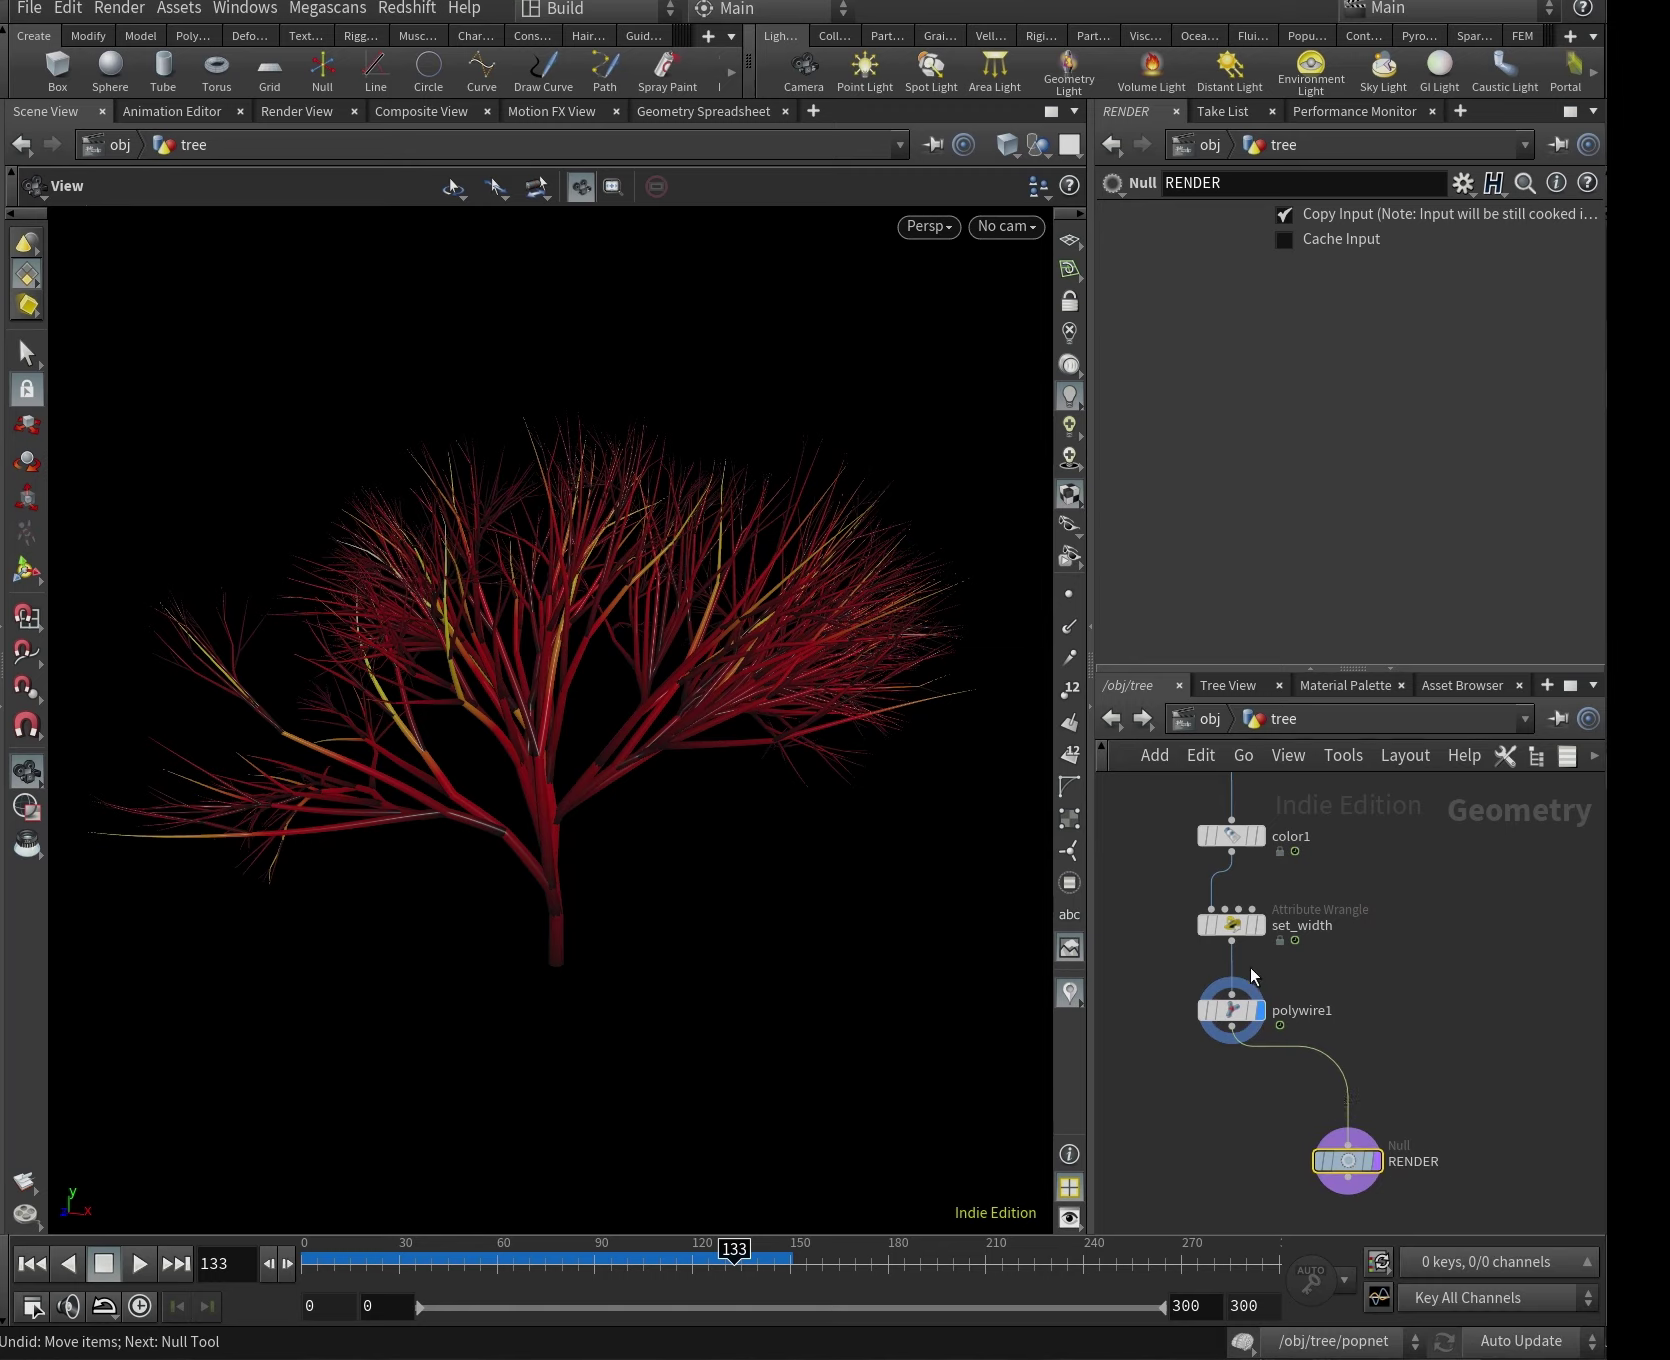
Add Redshift ROP and IPR nodes in the render nodes network.
click(1244, 756)
click(1284, 866)
click(1246, 756)
click(1290, 893)
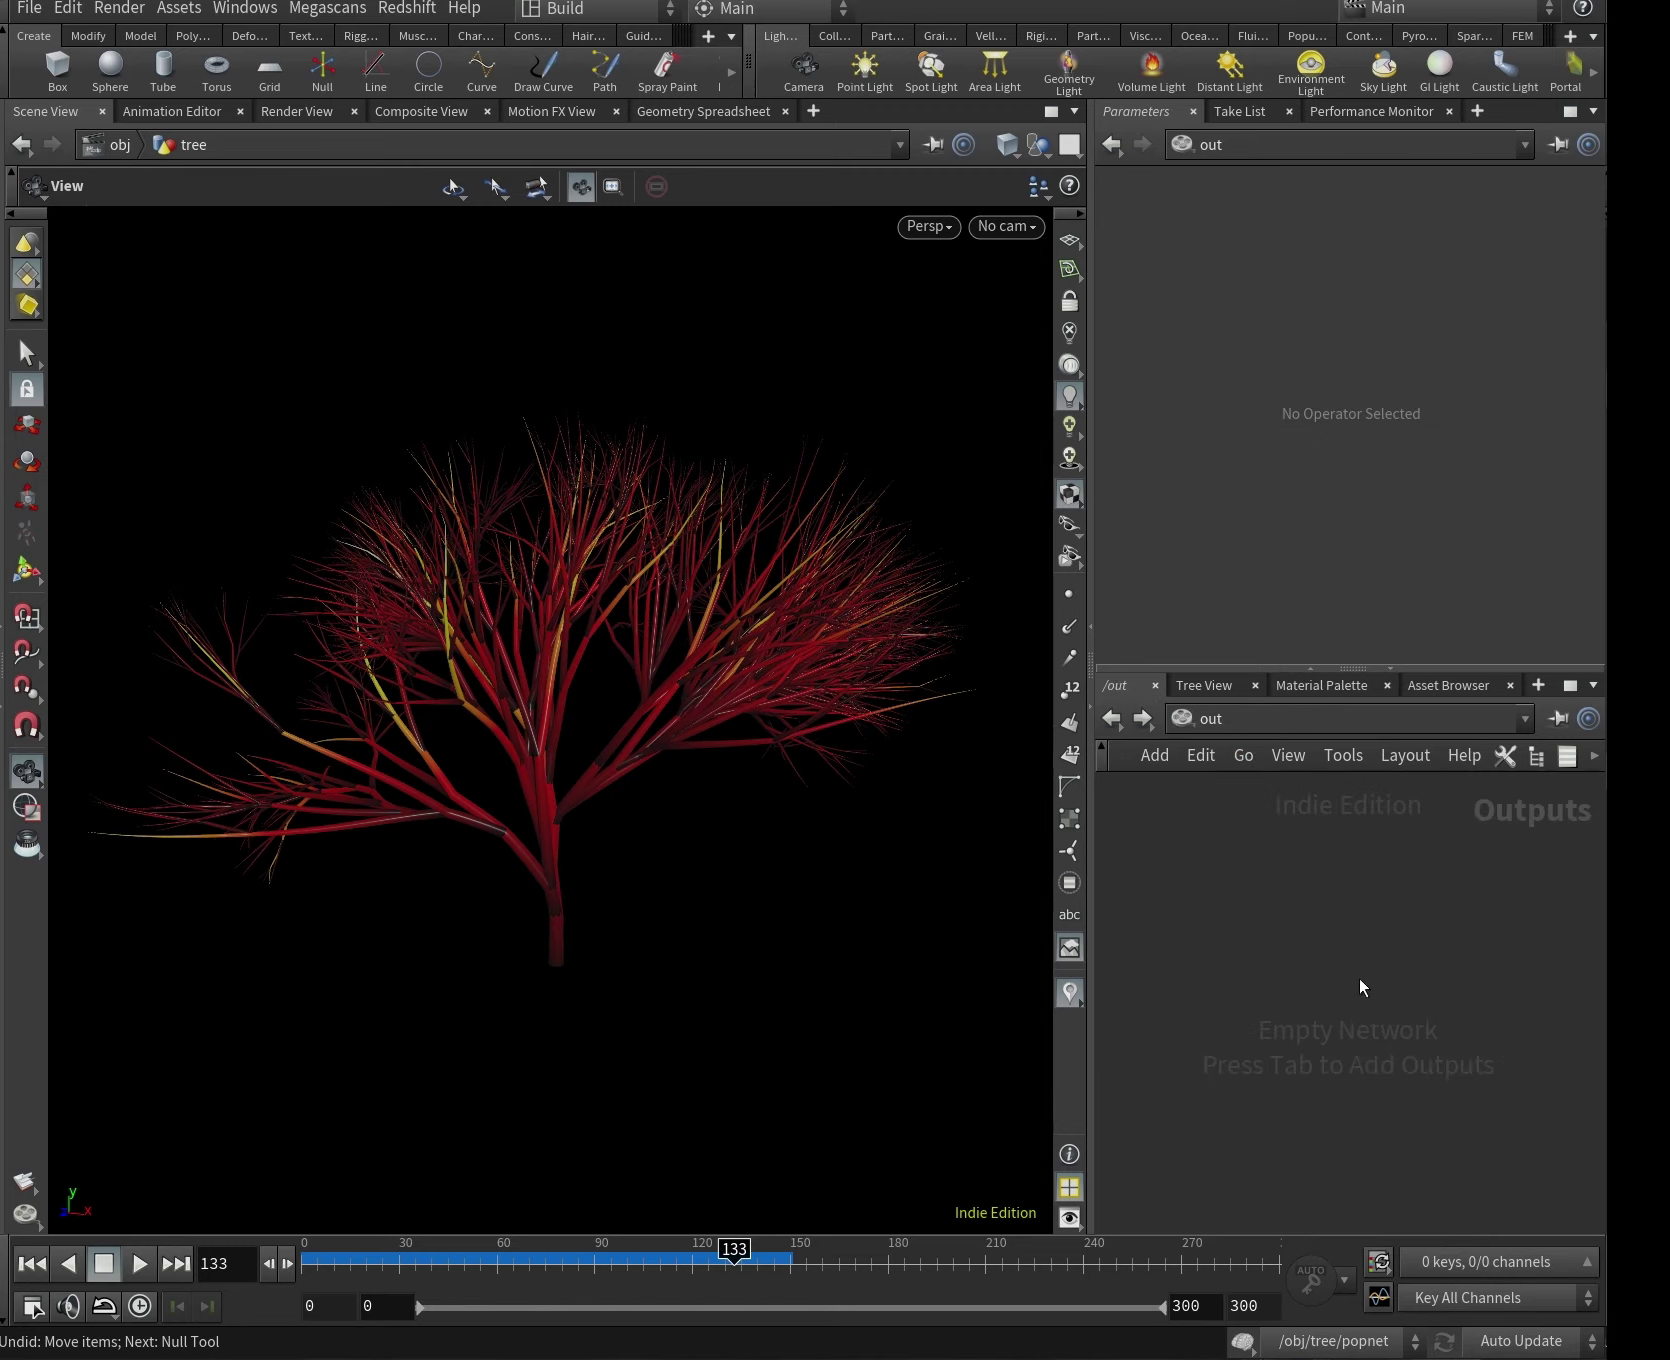
key(Tab)
mouse_move(1385, 784)
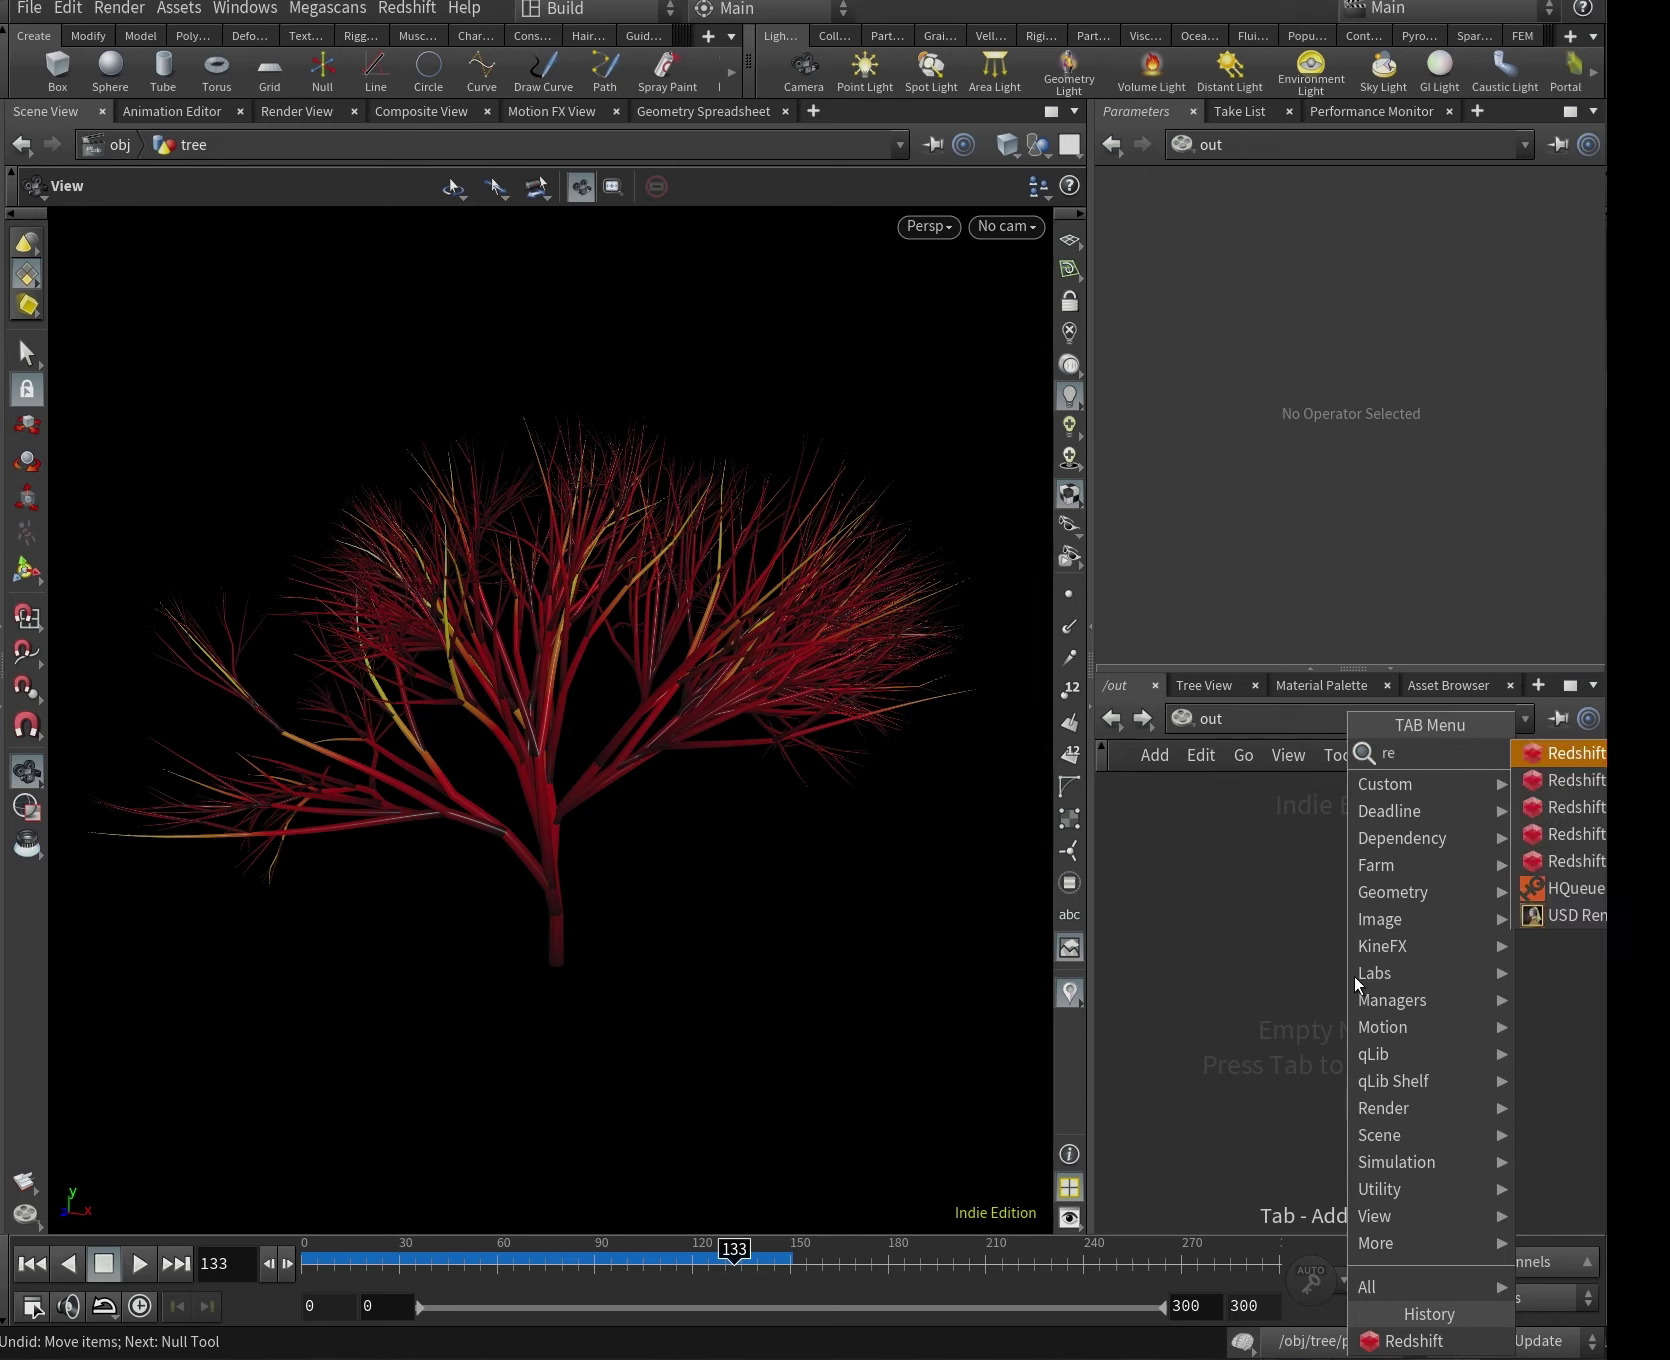
click(1556, 783)
click(1346, 975)
key(Escape)
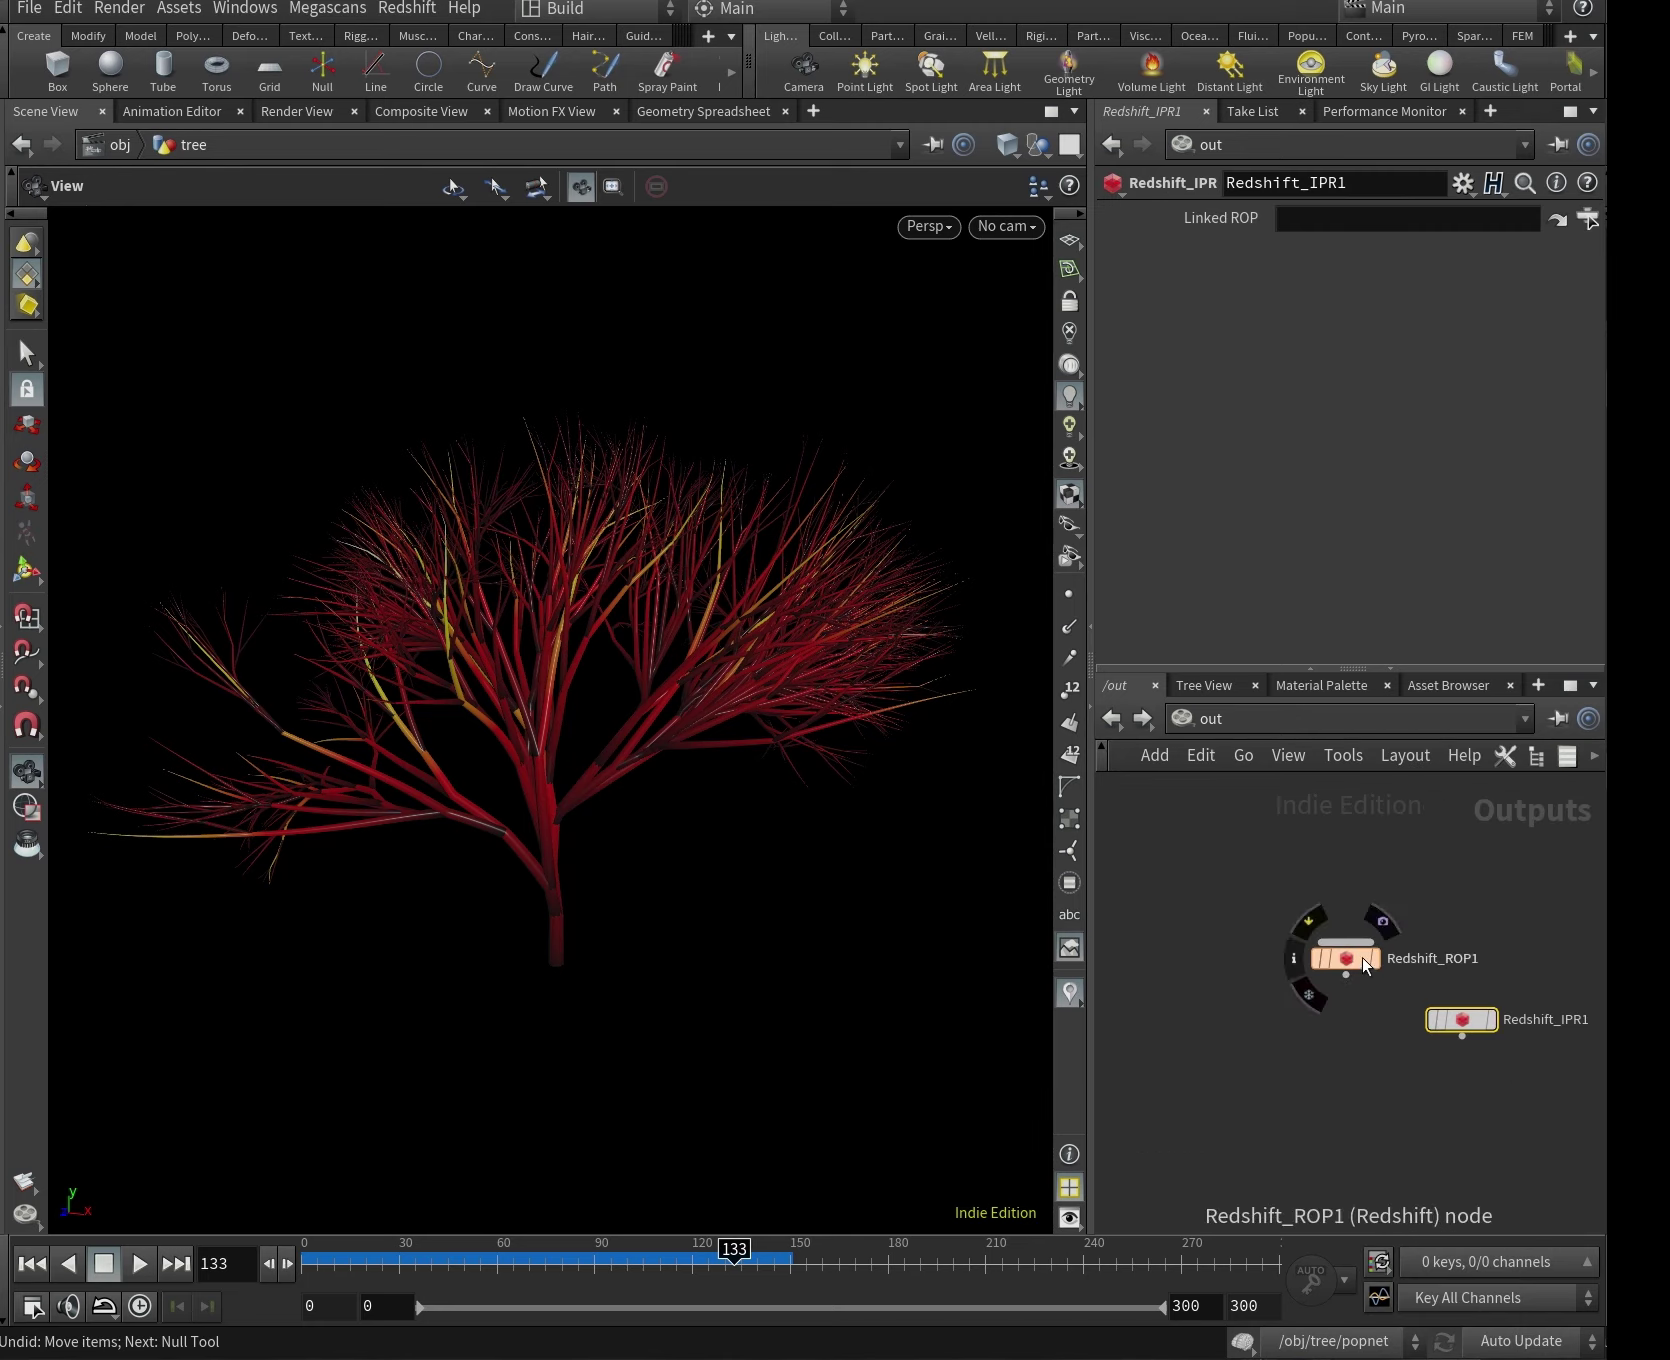
Move Redshift_ROP1 beside Redshift_IPR1 and rename it base.
drag(1346, 962, 1252, 1020)
double_click(1320, 1019)
text(bas)
key(Return)
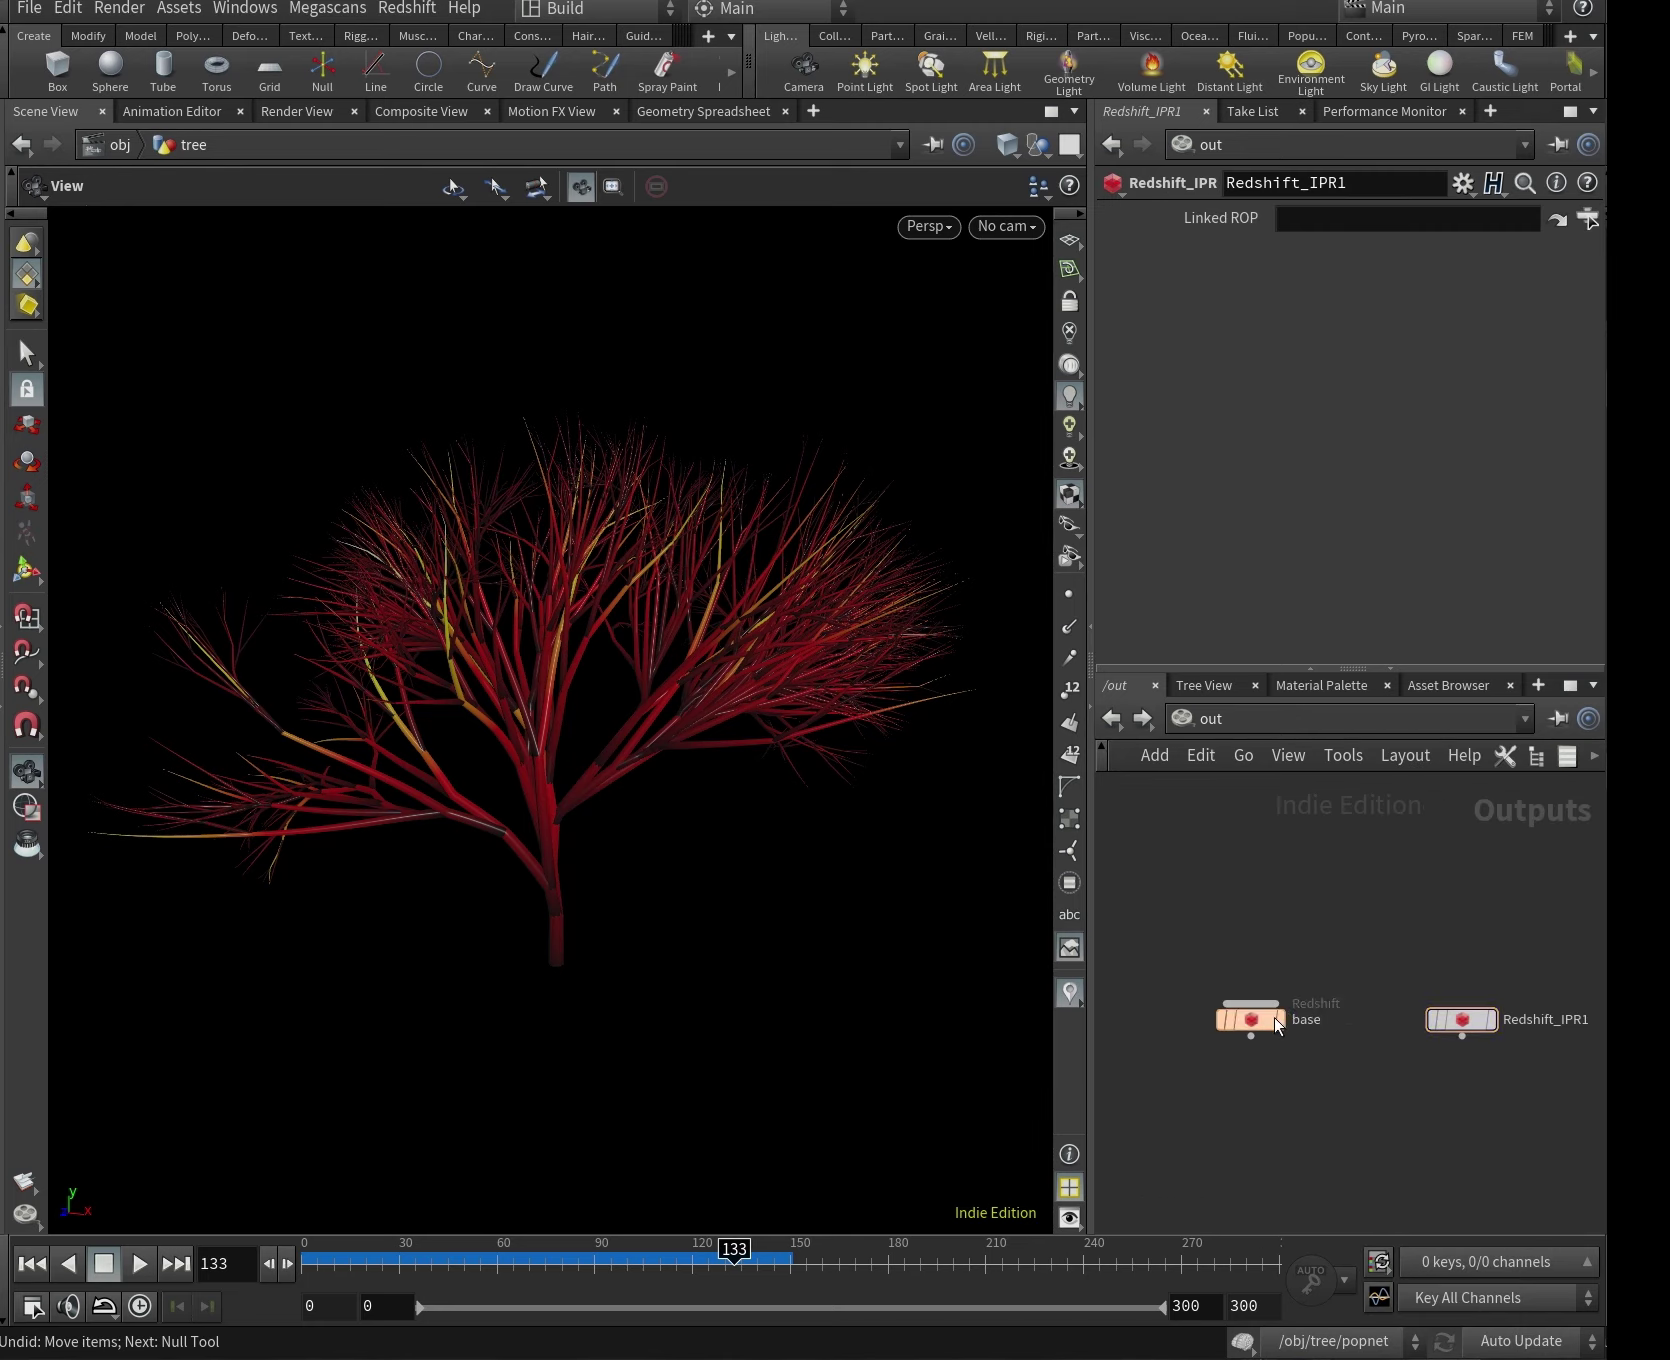
Add a Redshift dome light at the object level.
click(1243, 755)
click(1265, 783)
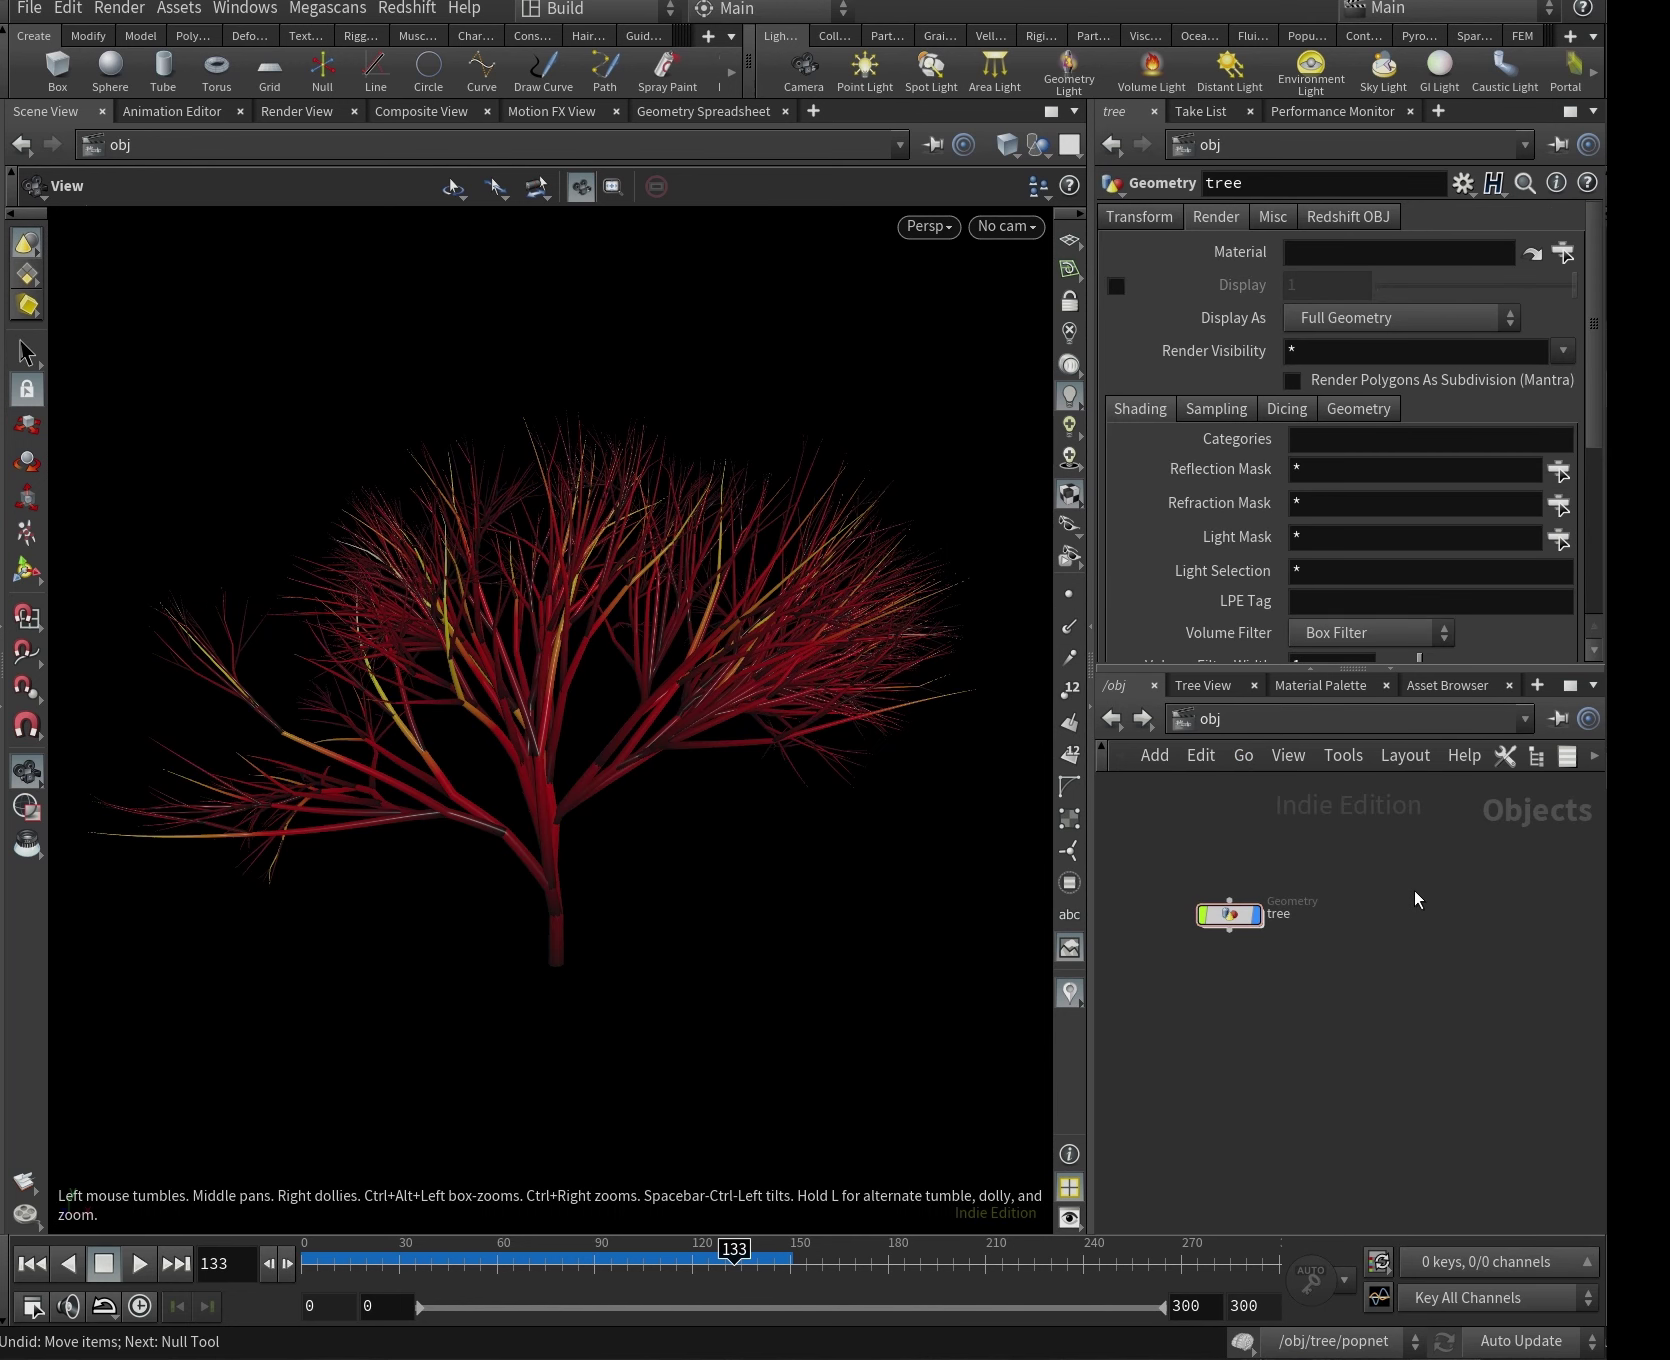
key(Tab)
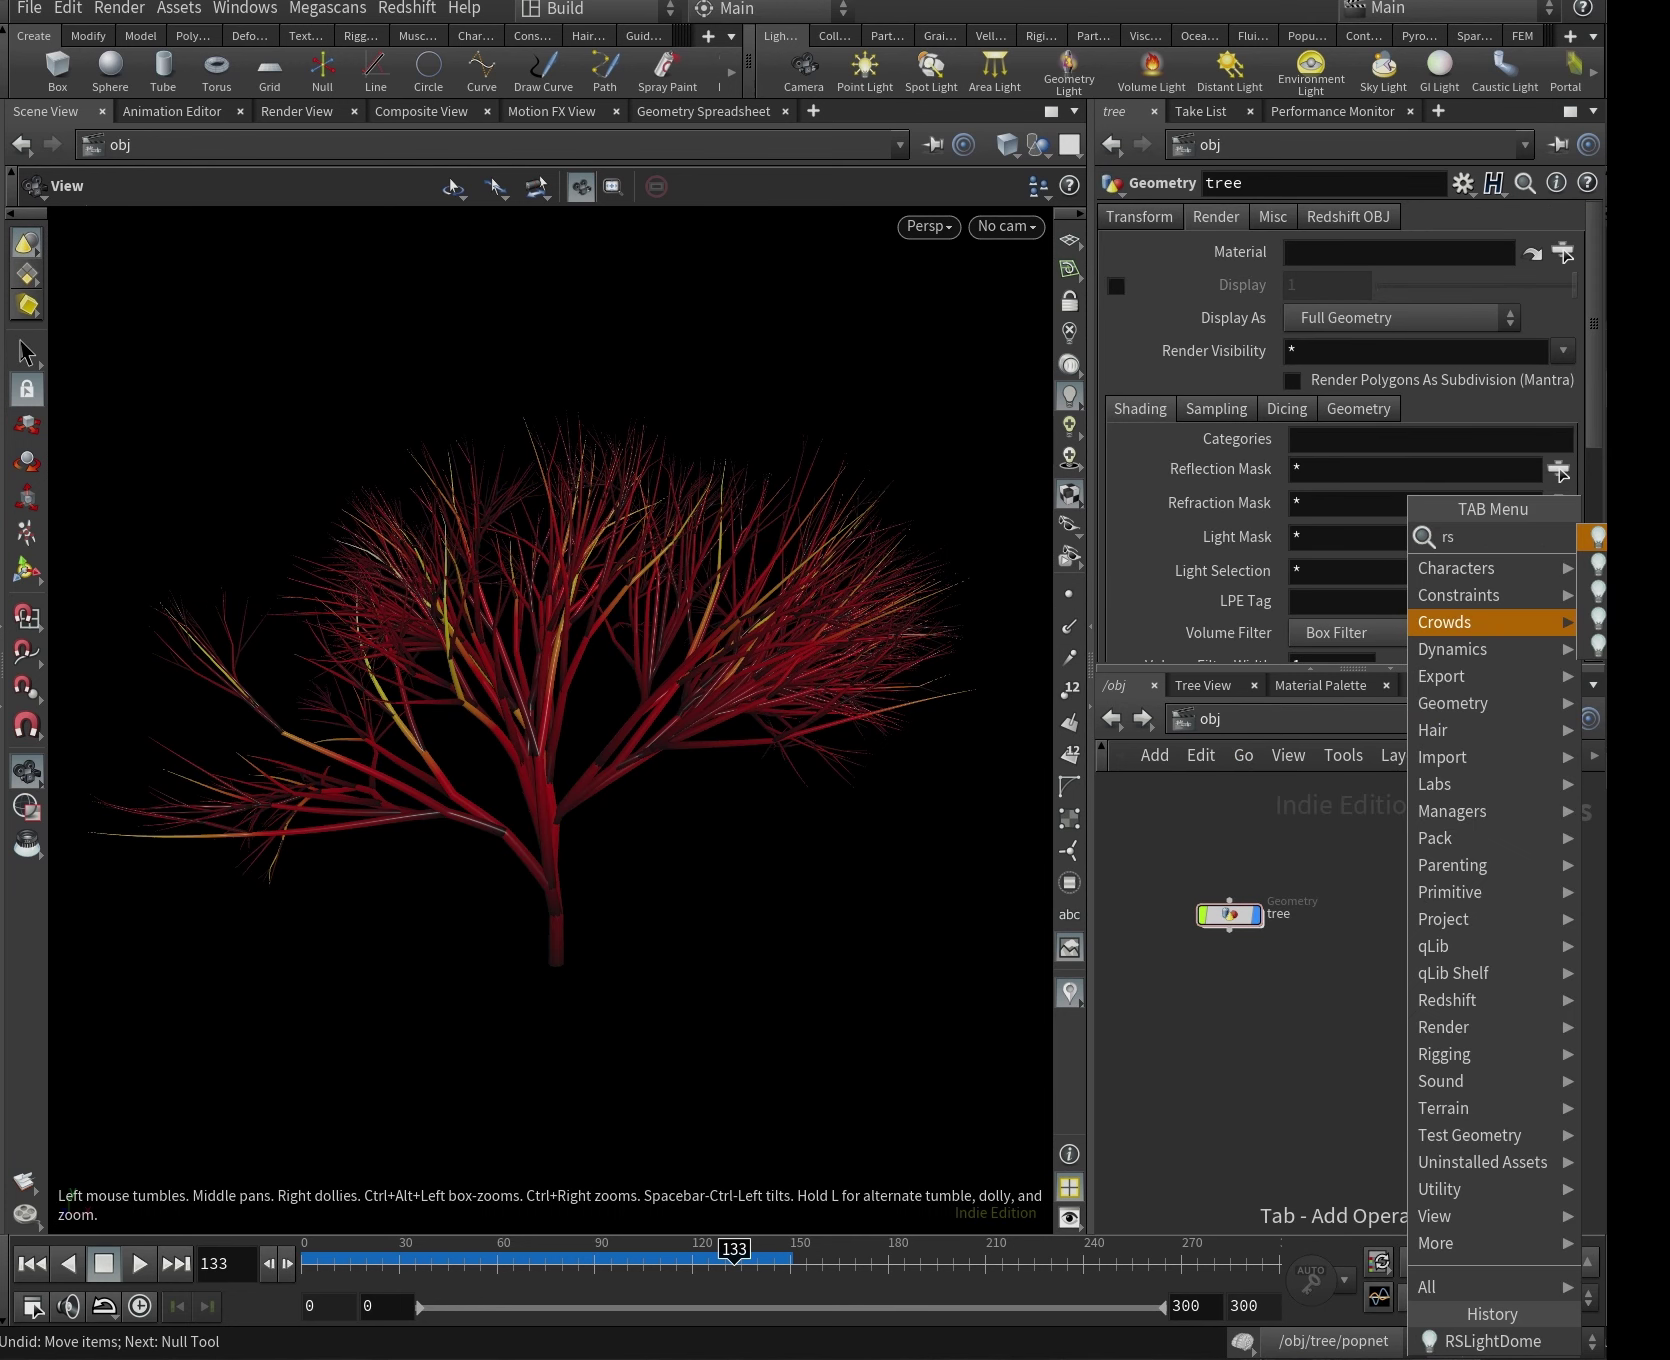
text(null)
key(Return)
click(1410, 928)
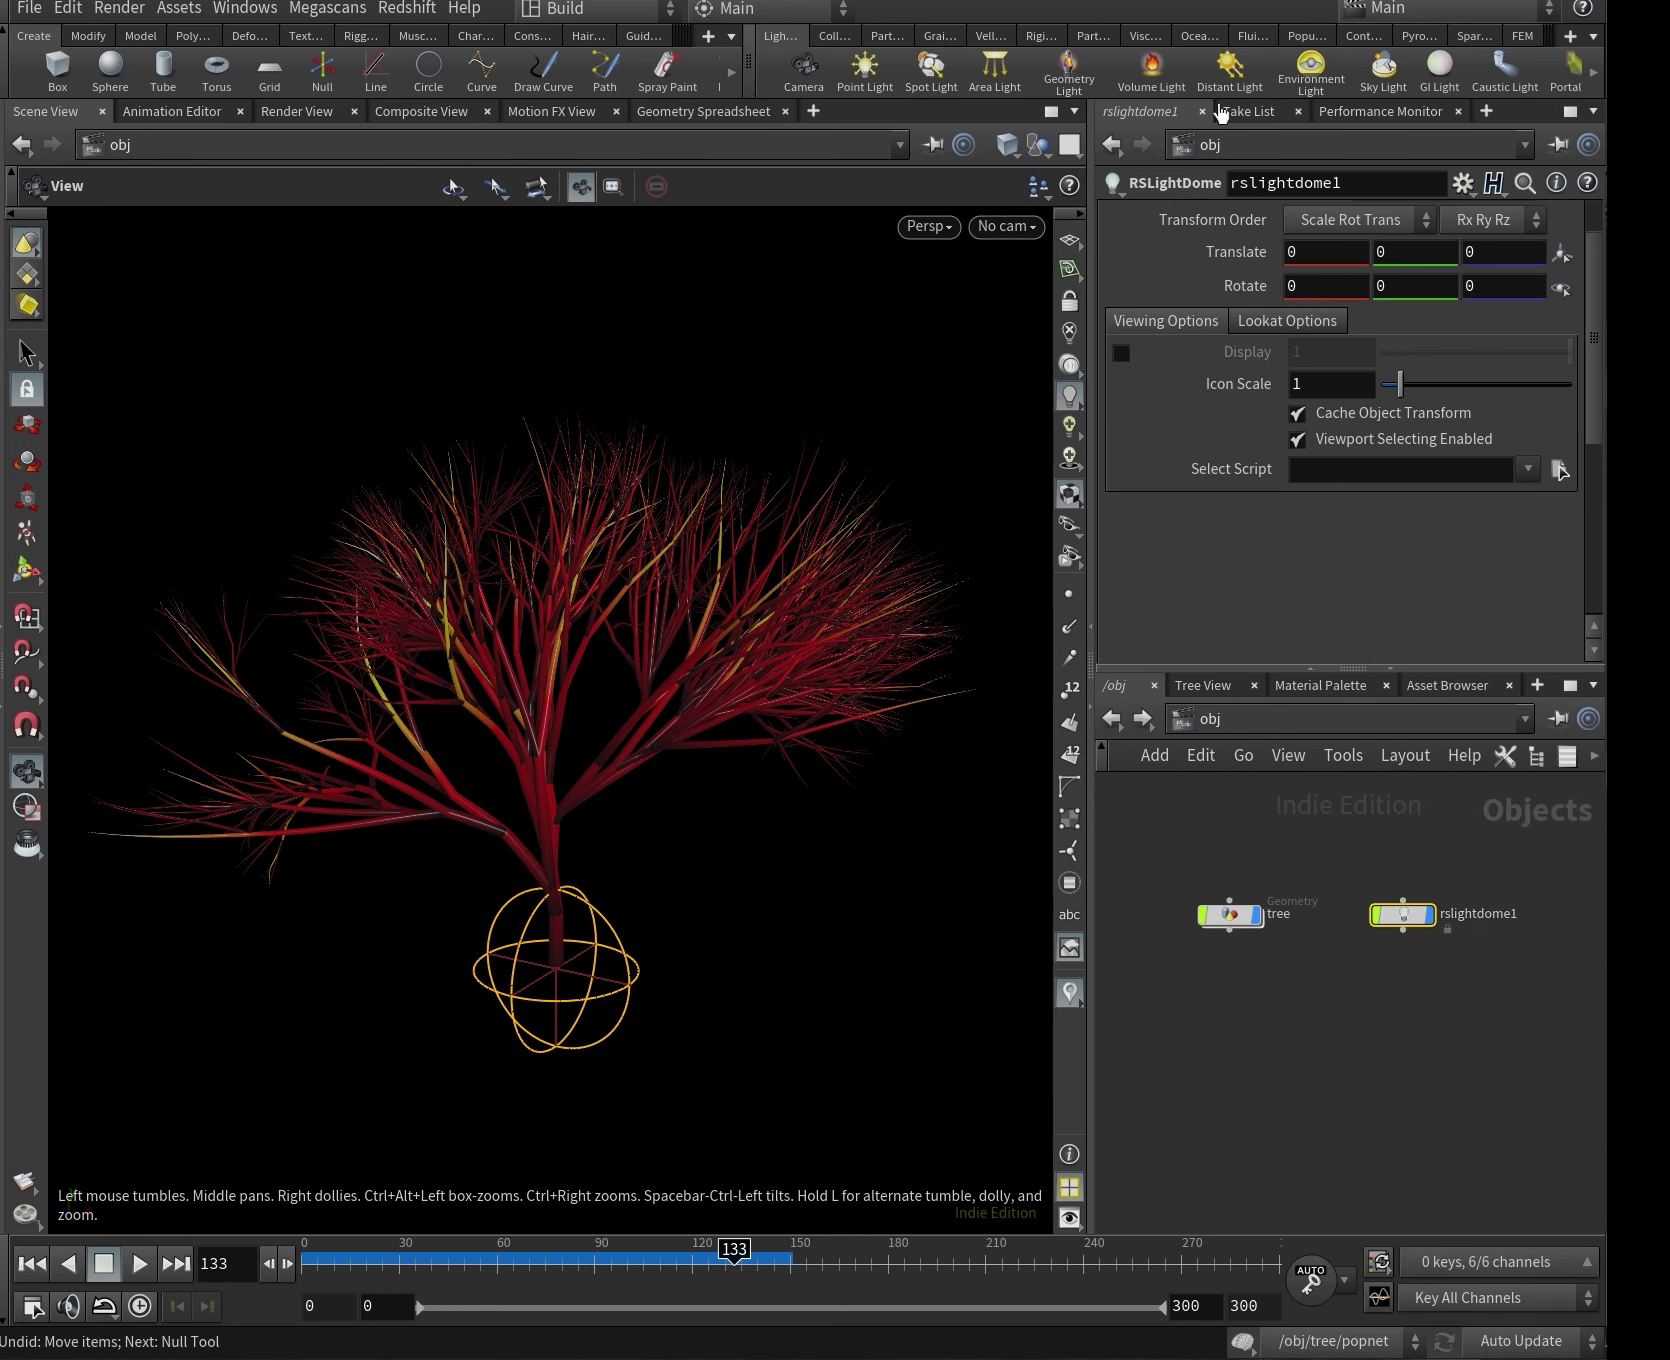
Set the dome light's Dome Map to snowy_forest_path_02_4k.hdr and disable it in viewports.
scroll(1215, 270, up, 1)
click(1209, 220)
click(1555, 420)
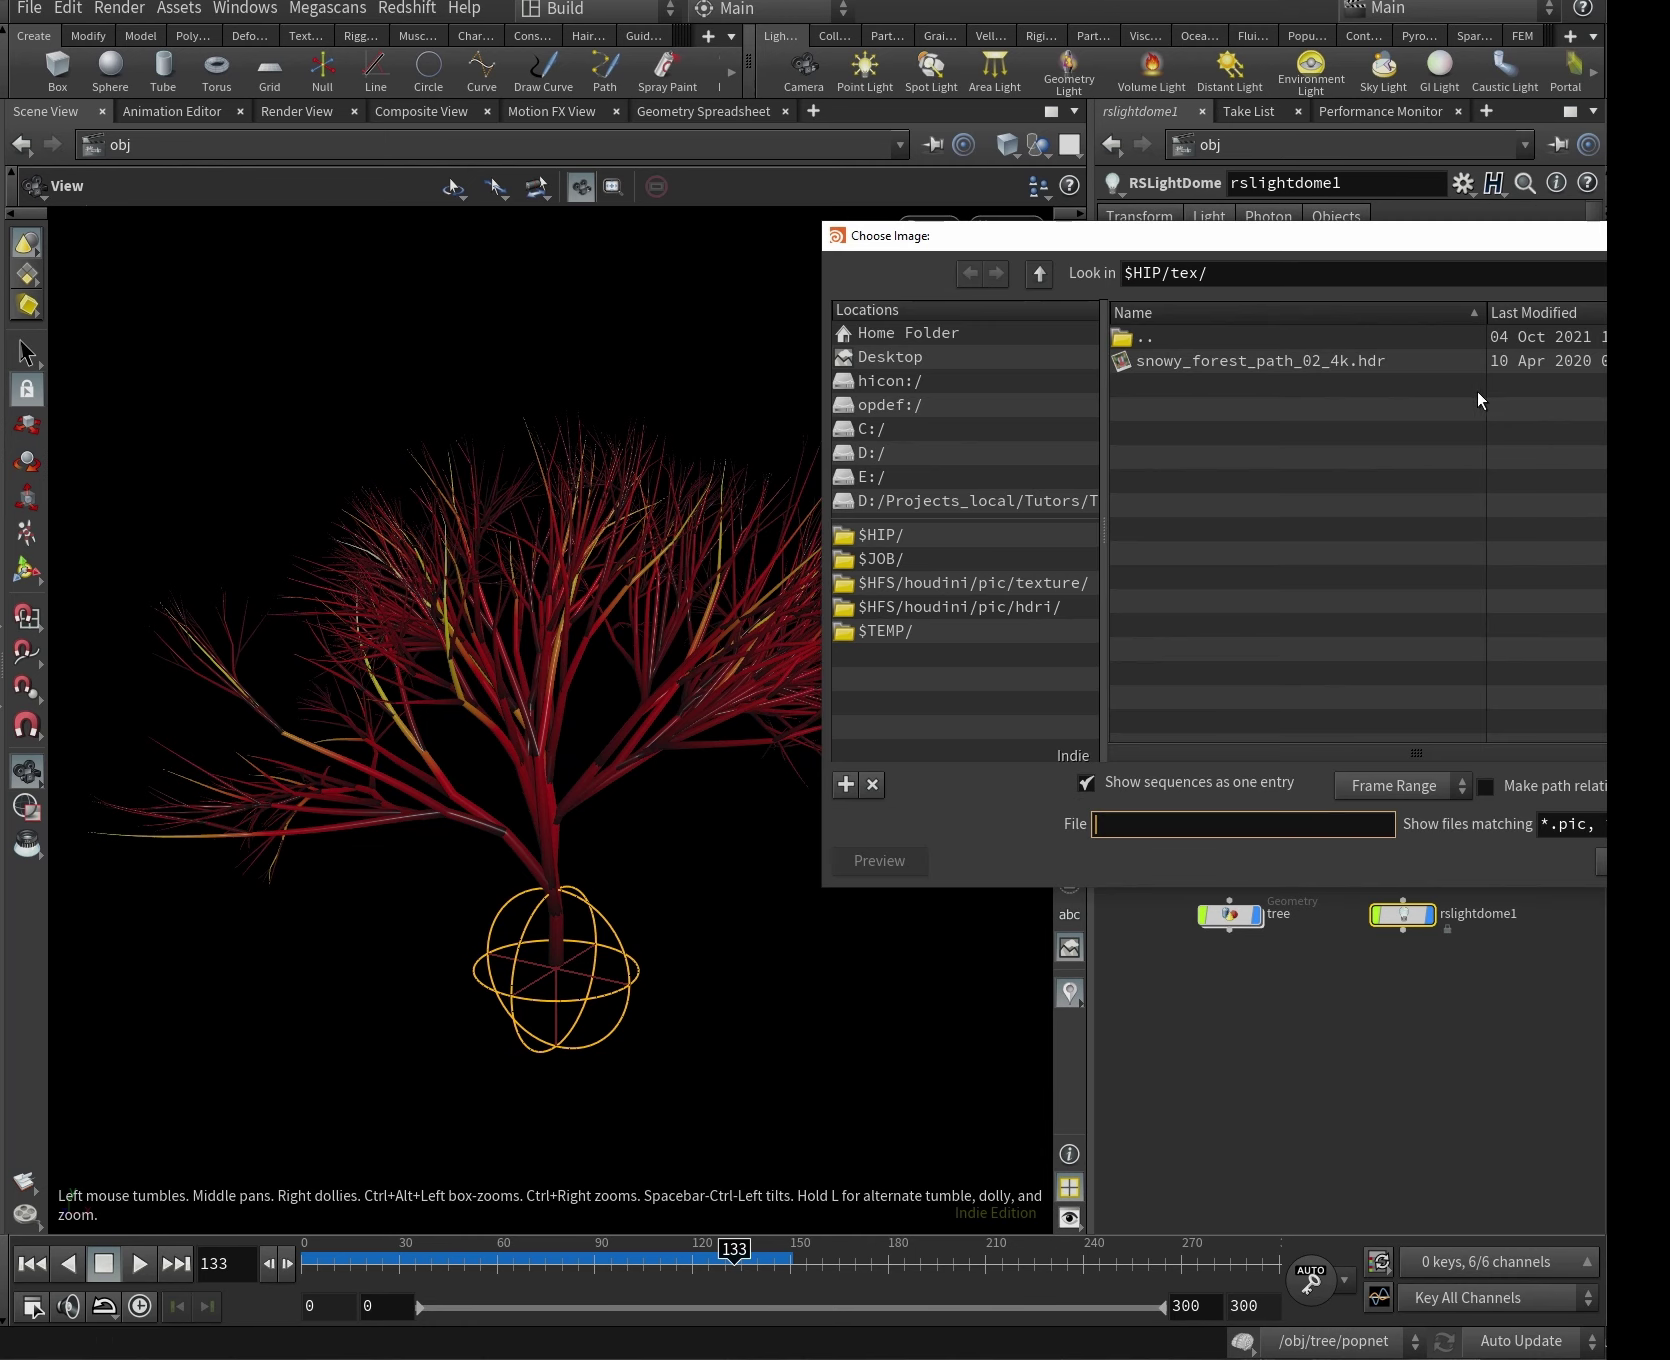
double_click(1279, 368)
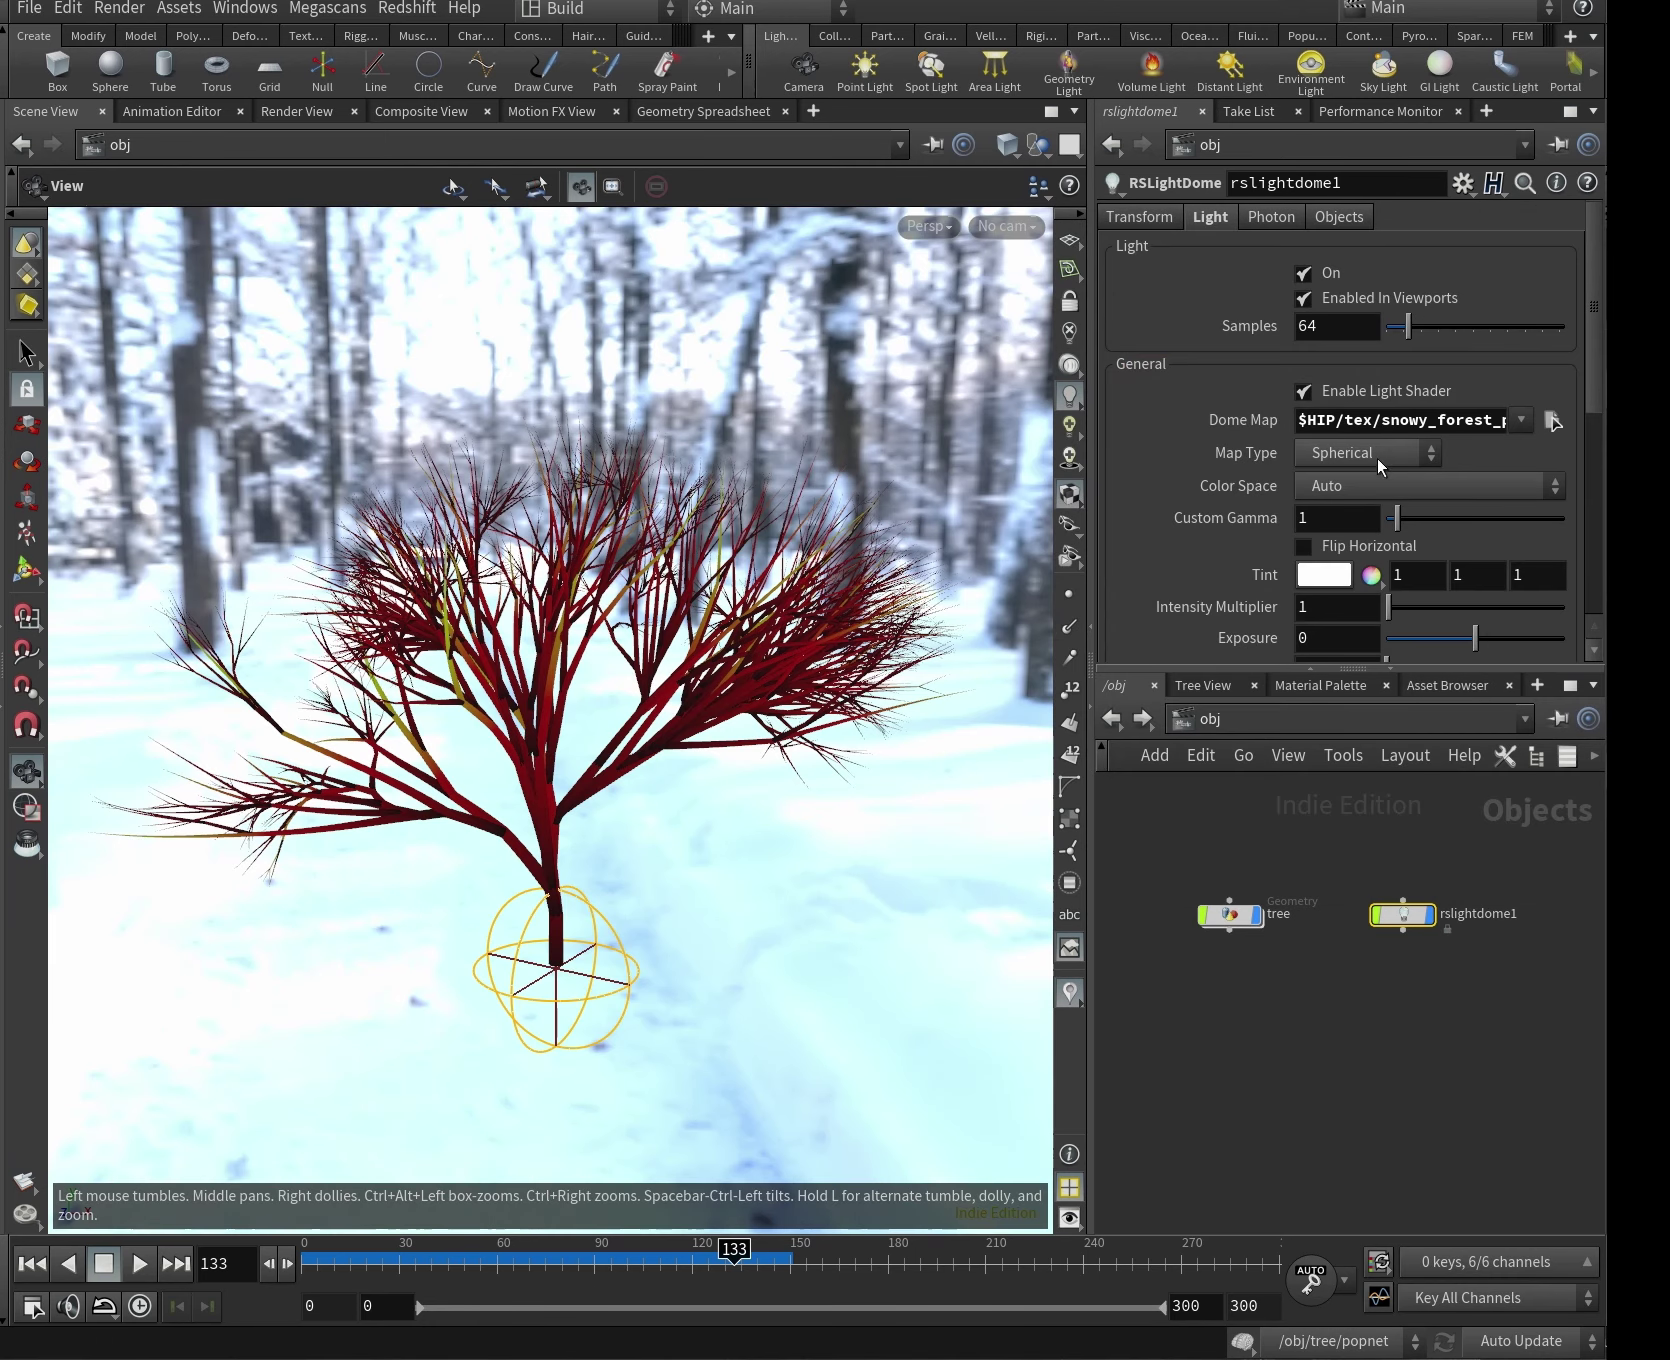
click(1360, 299)
scroll(1250, 480, down, 5)
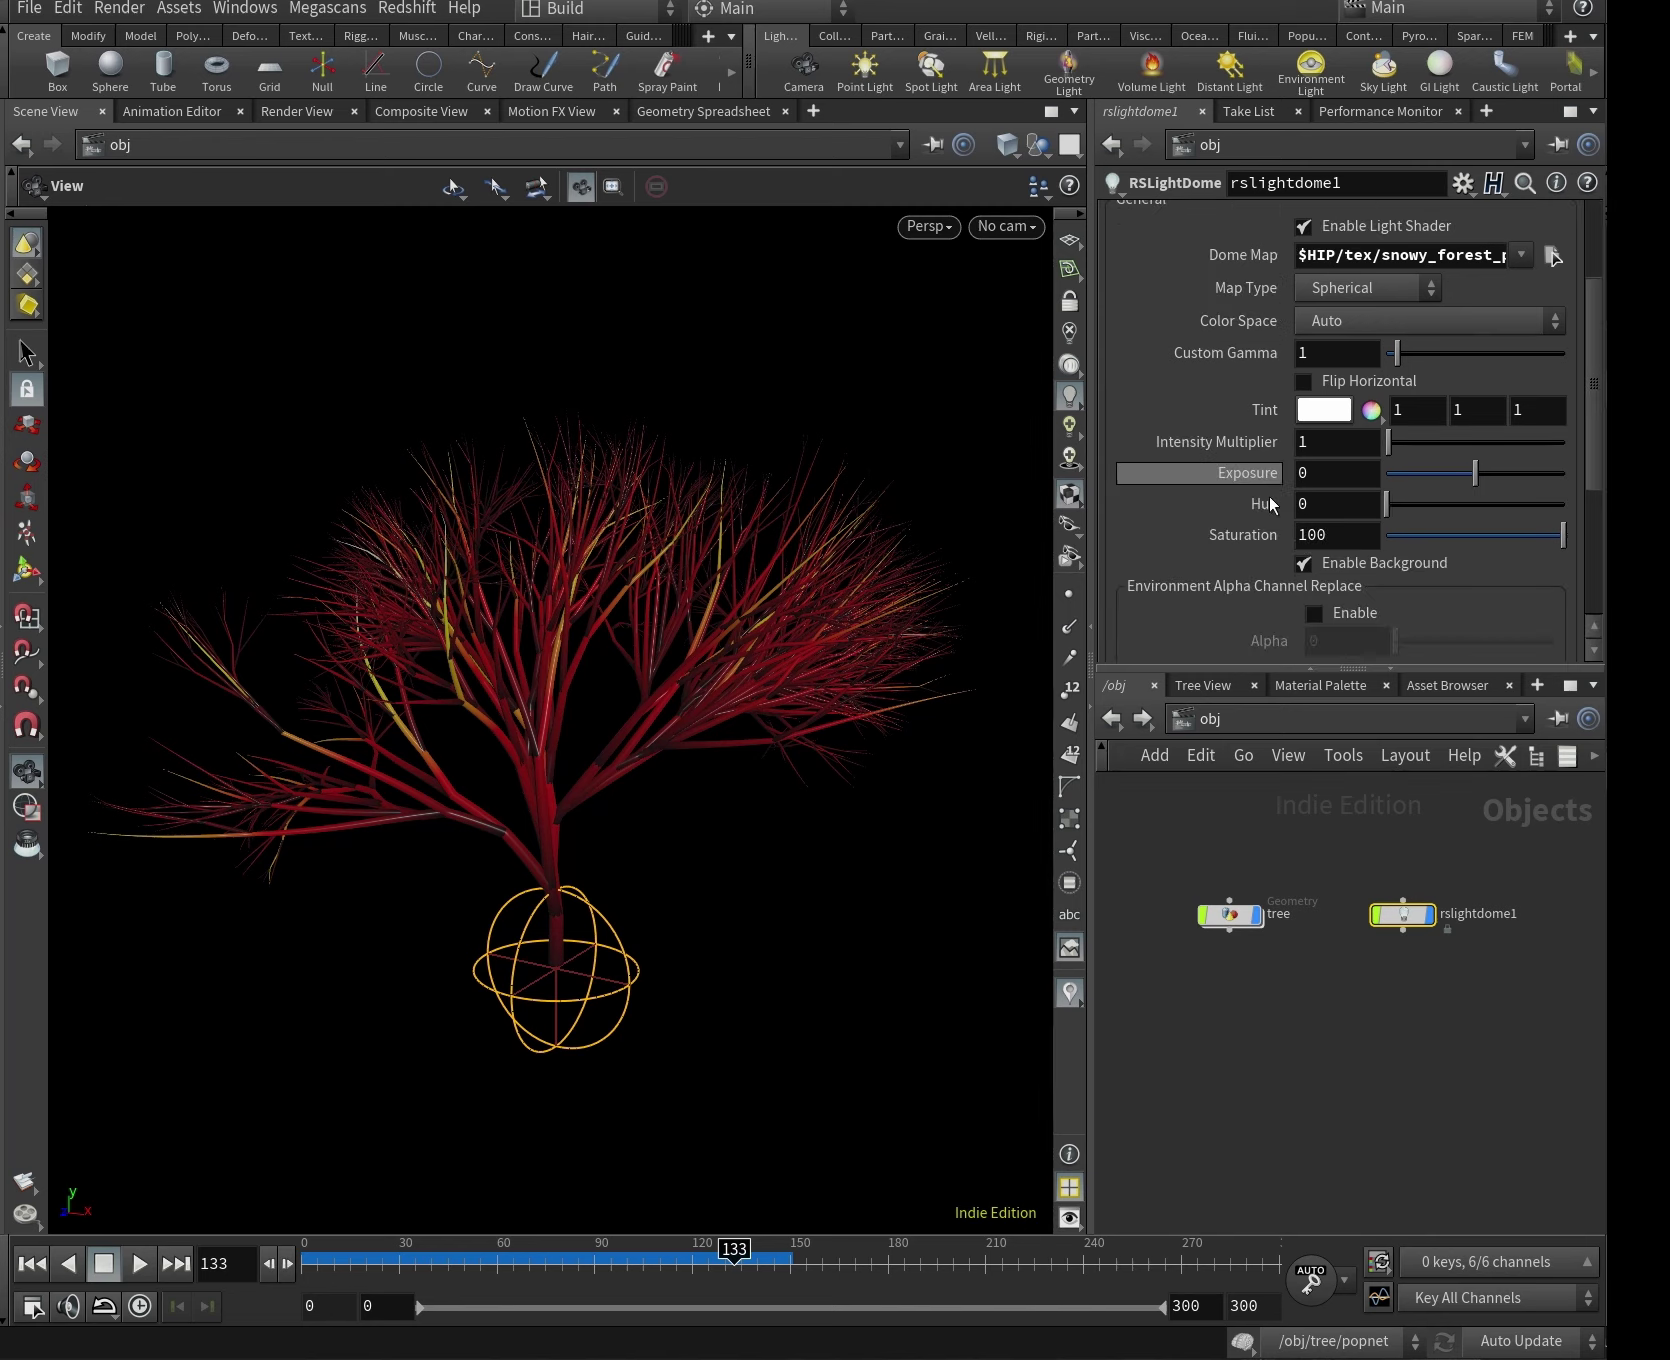
scroll(1250, 500, up, 3)
Create a new camera cam1 from the current viewport view.
click(1364, 979)
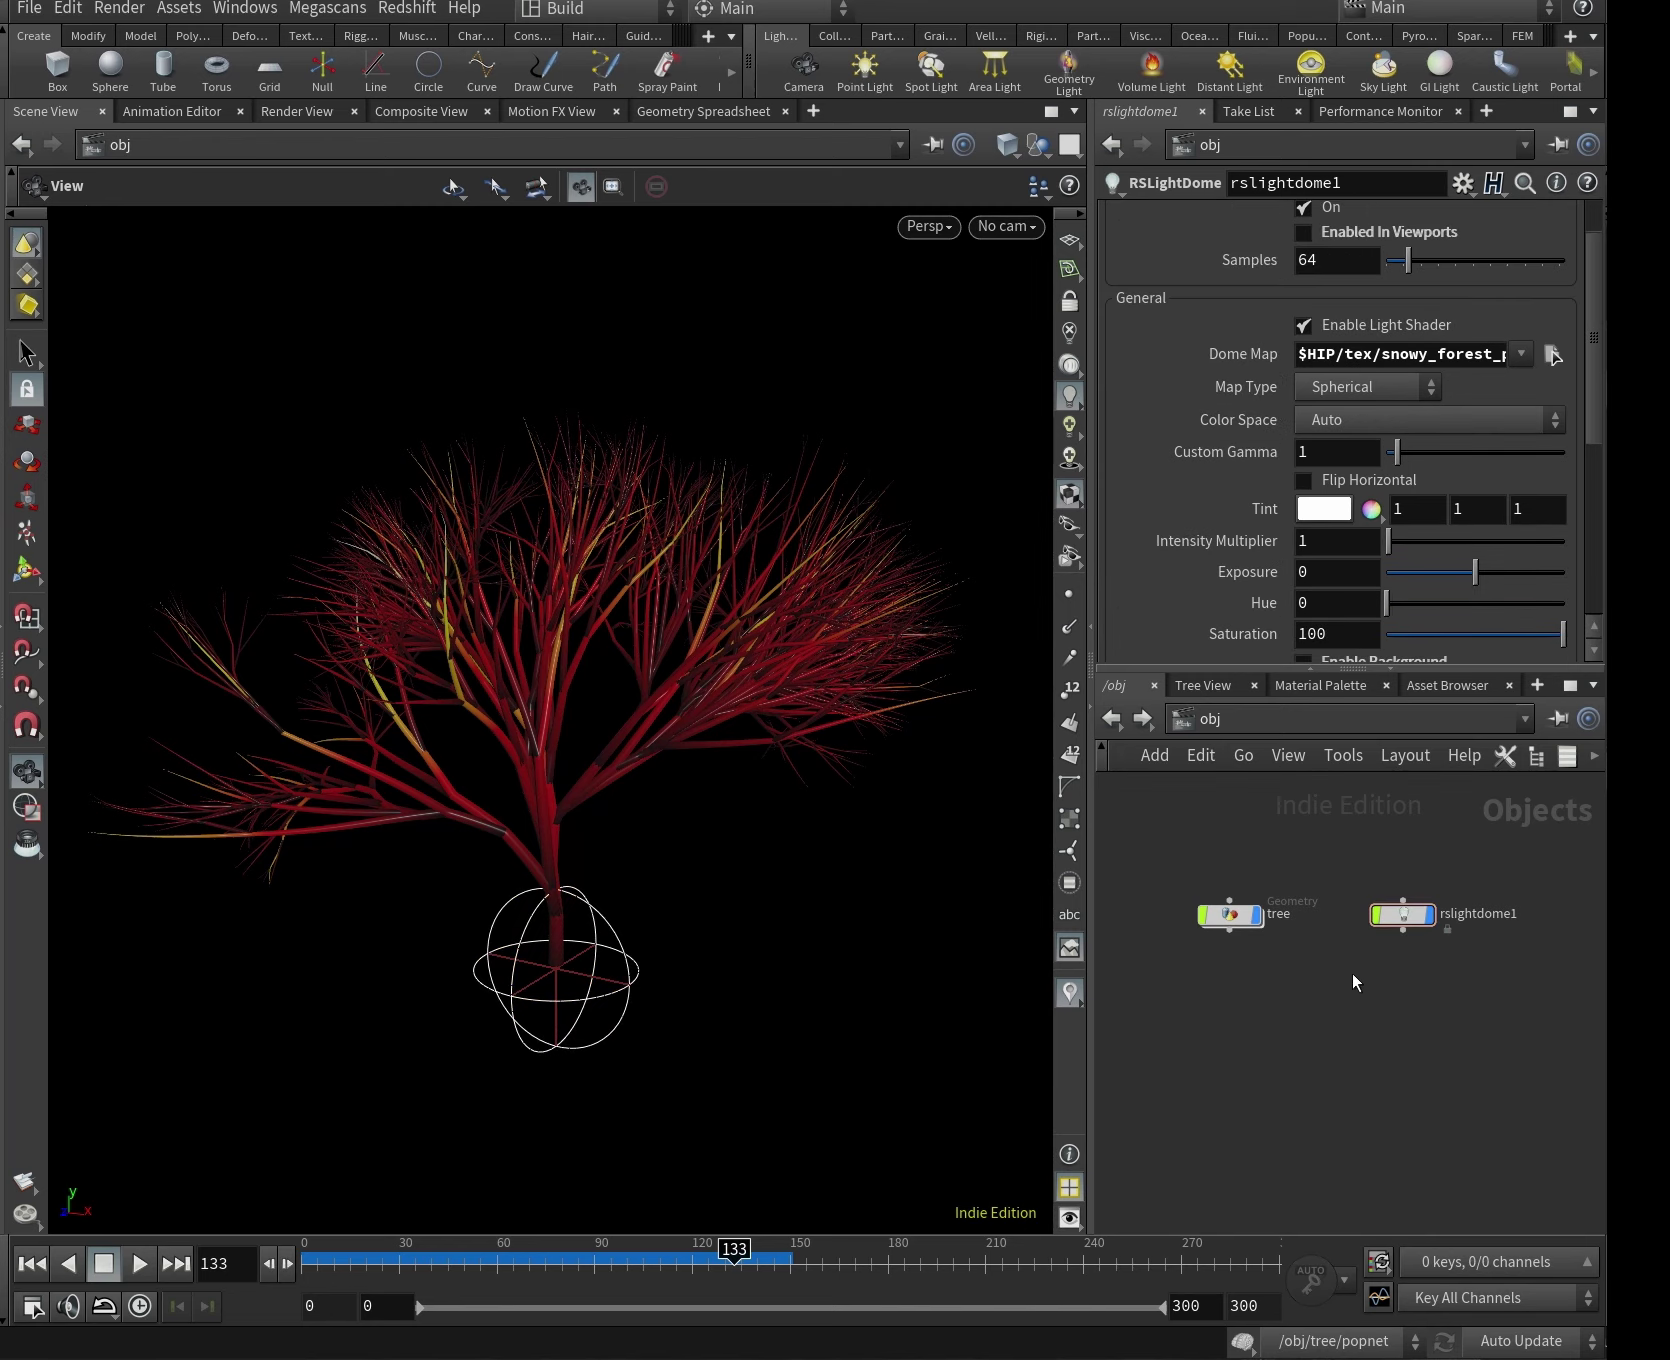
click(1018, 230)
click(1049, 316)
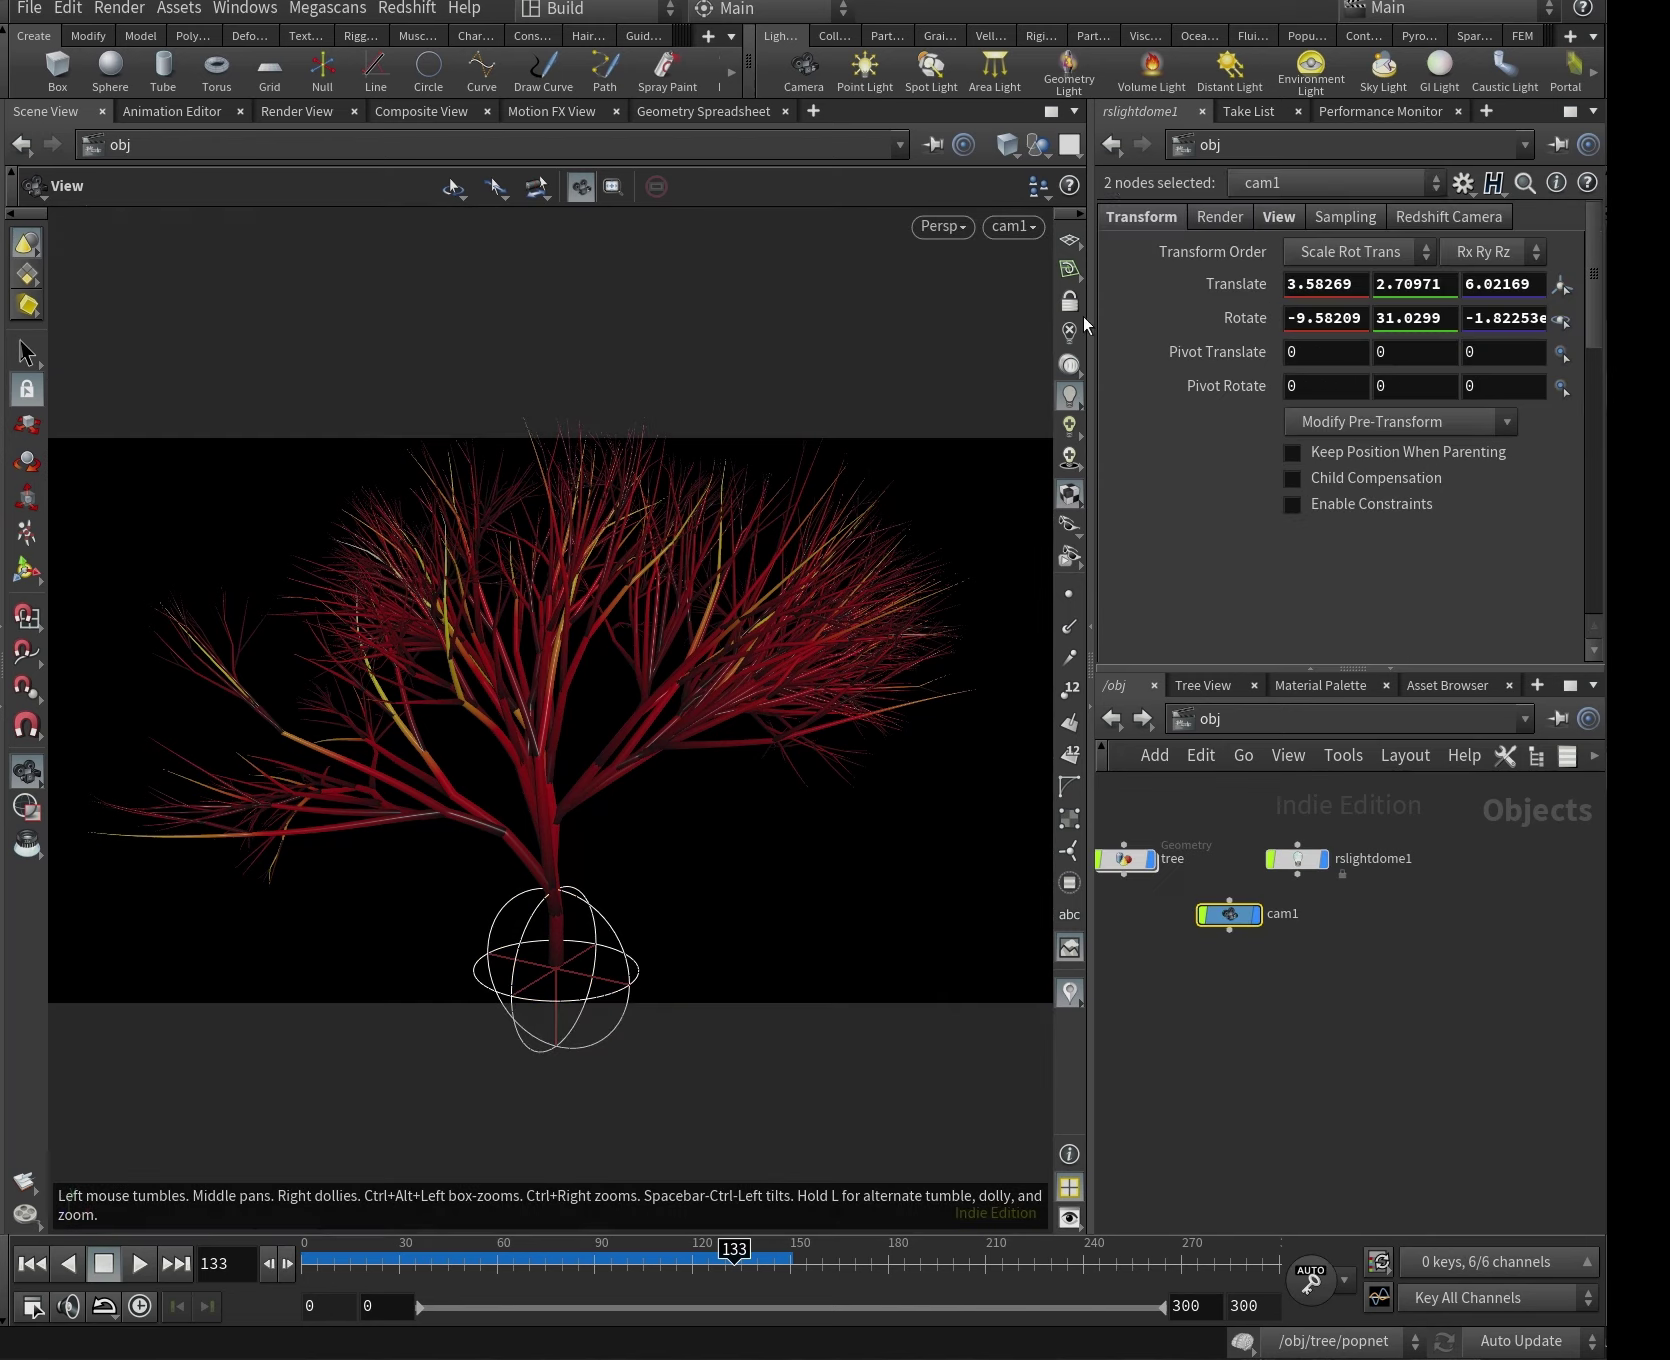
Reframe the tree through cam1 and move cam1 under rslightdome1 in the network.
drag(708, 779, 648, 642)
middle_drag(648, 642, 604, 667)
drag(1232, 918, 1297, 915)
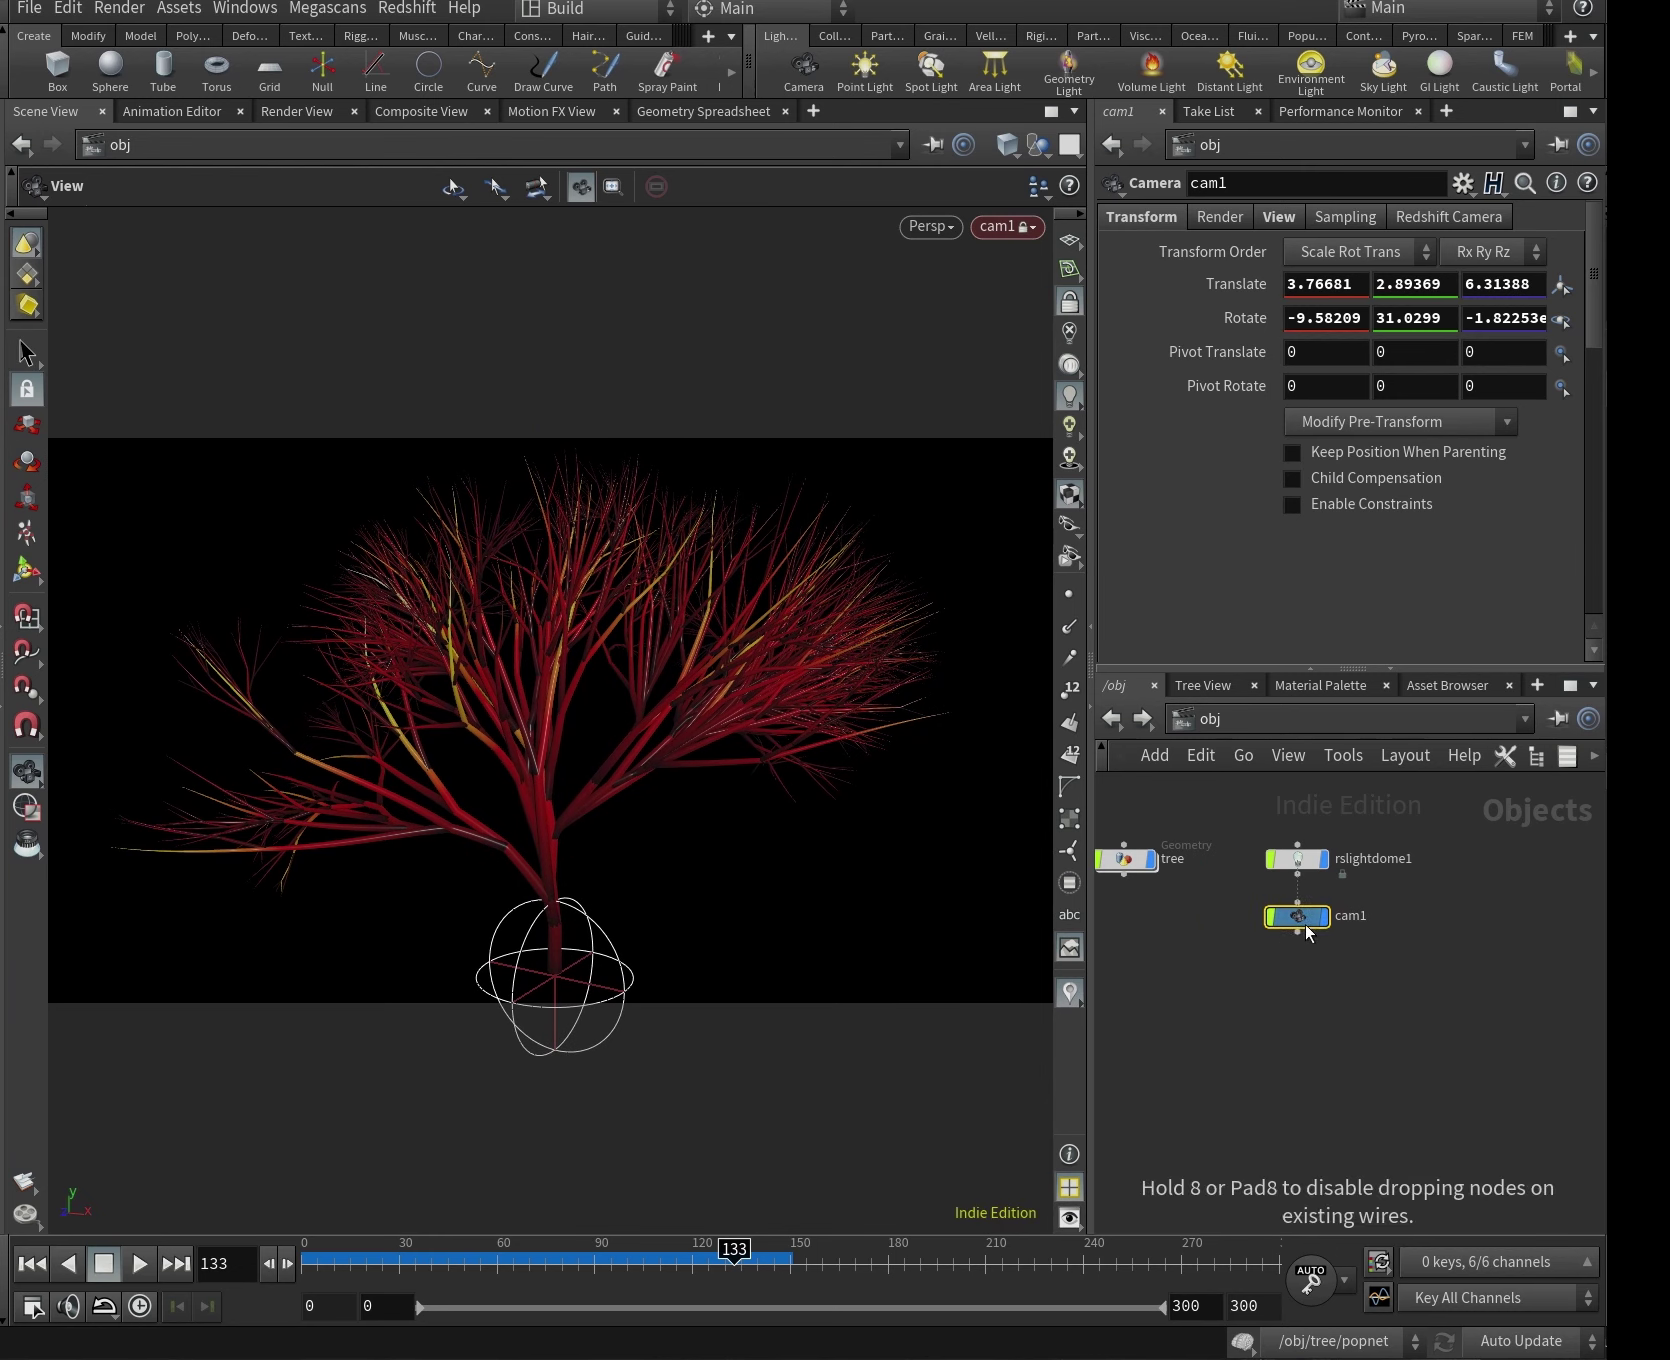
Create an RS Material Builder named tree in the materials network.
click(1243, 755)
click(1268, 808)
key(Tab)
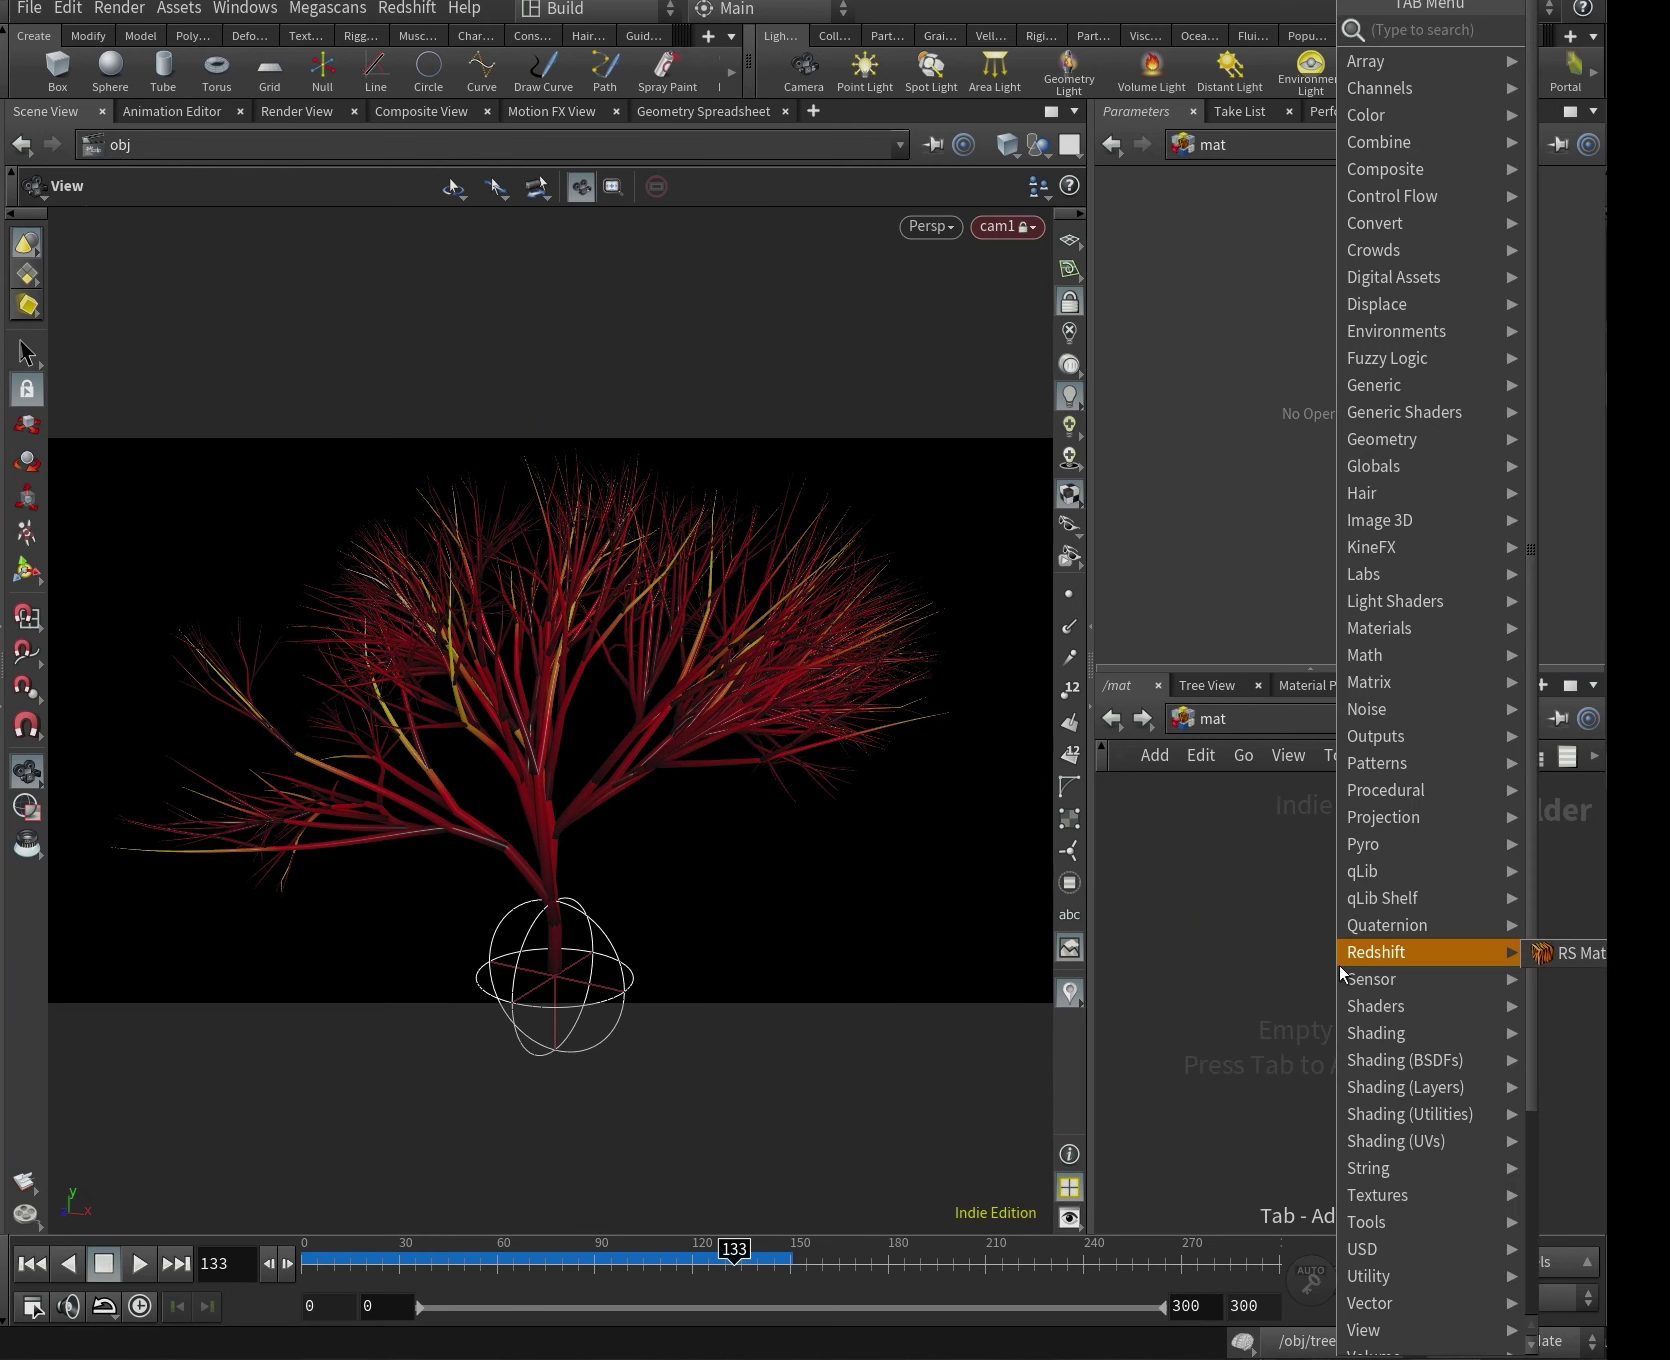
text(rs ma)
key(Down)
key(Down)
key(Down)
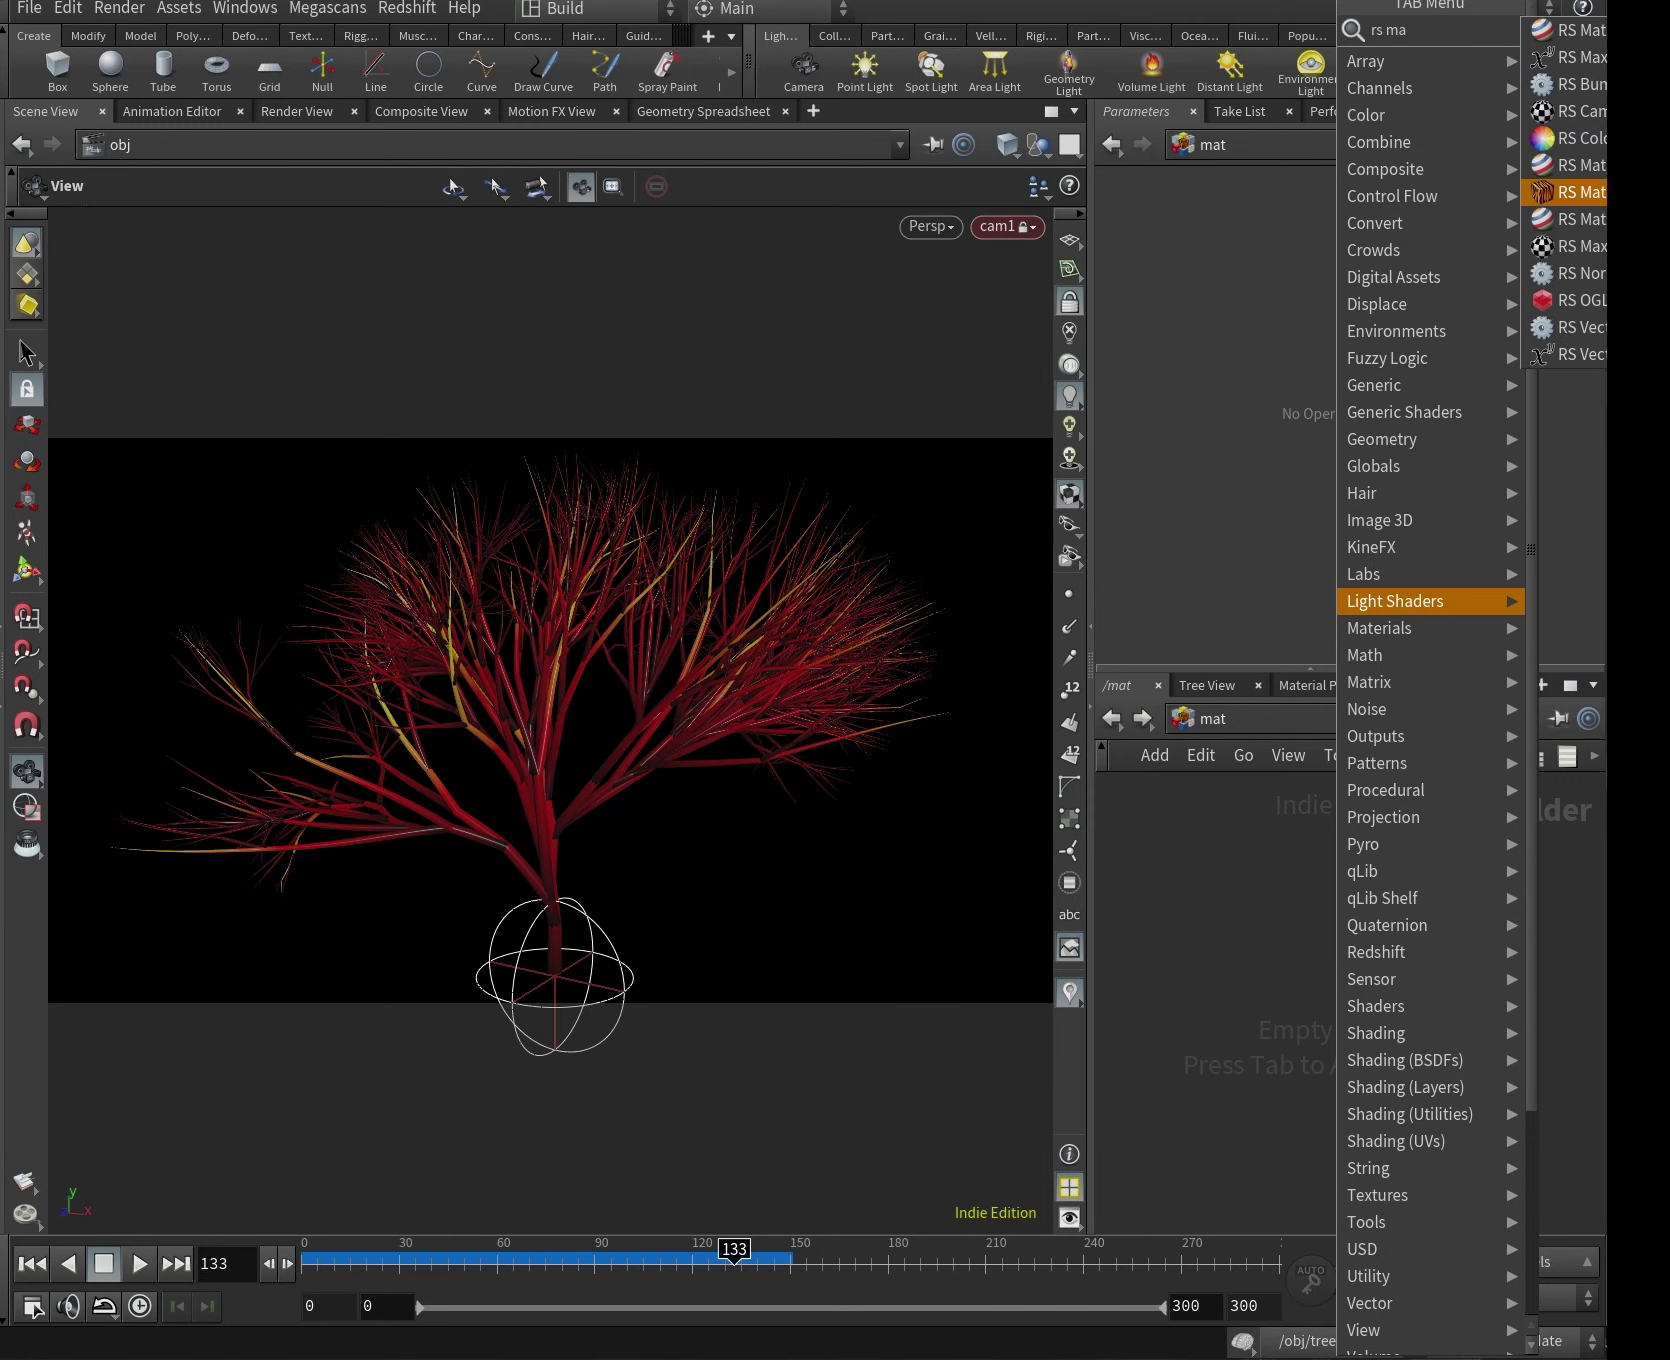
key(Return)
click(1320, 962)
double_click(1345, 945)
text(tree)
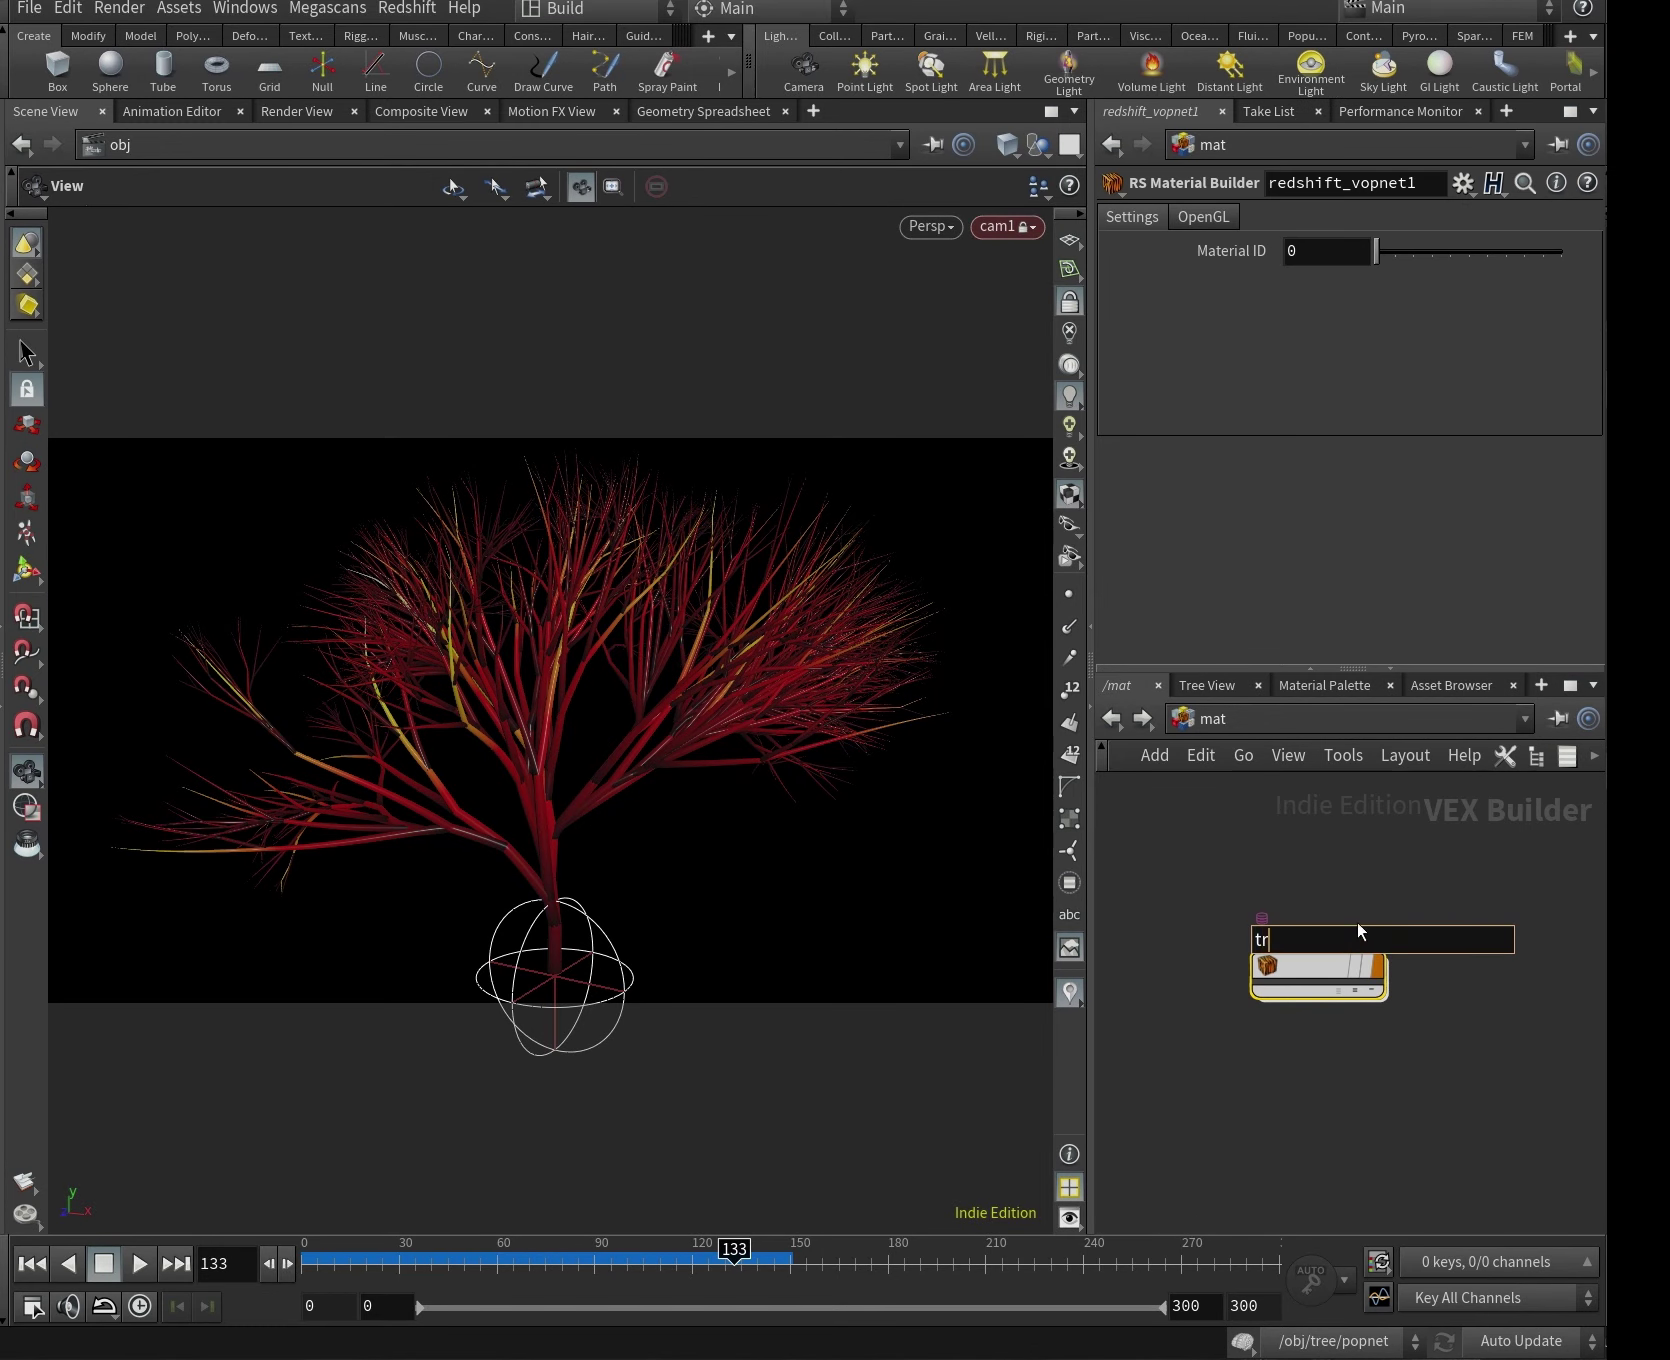
key(Return)
Assign /mat/tree as the tree object's material.
click(1243, 755)
click(1262, 786)
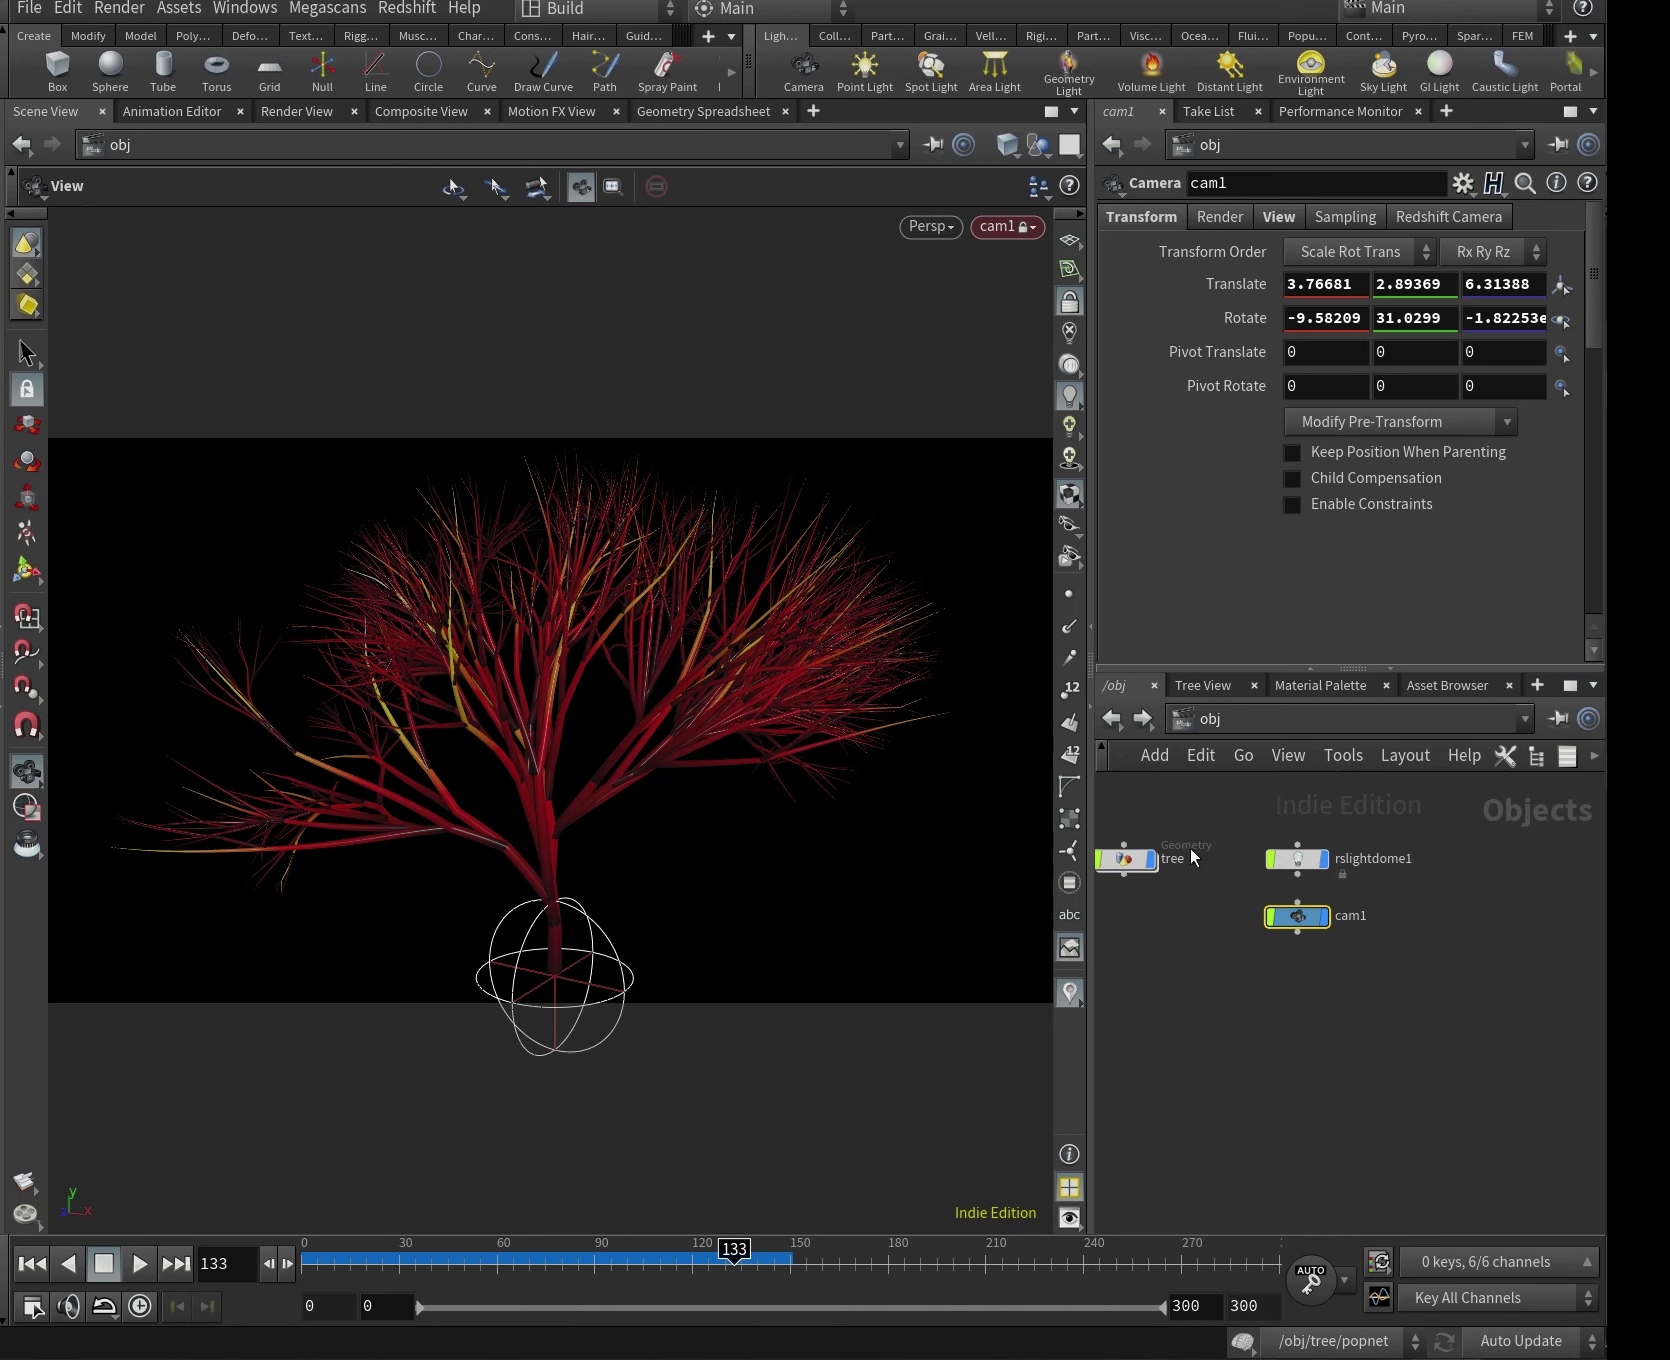
click(1170, 902)
click(1559, 252)
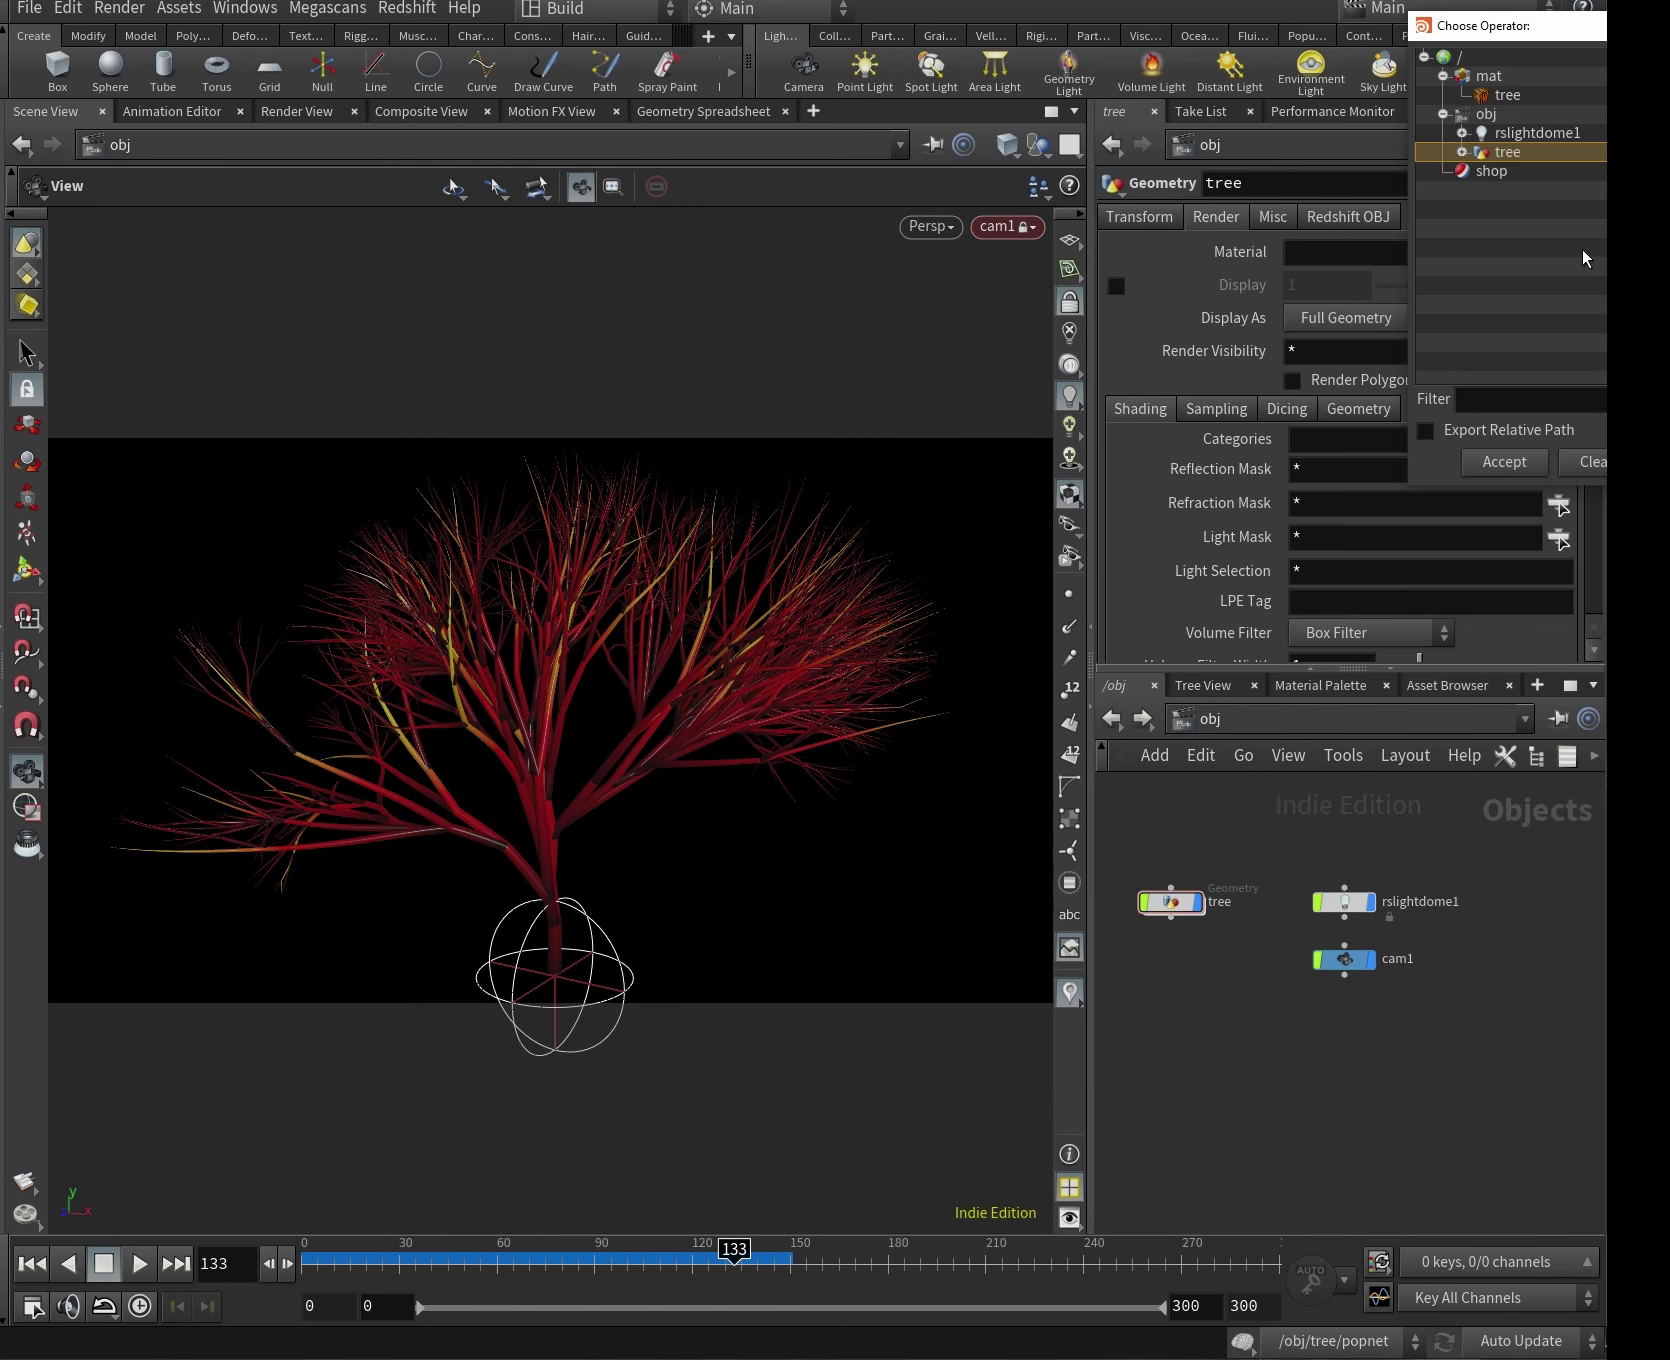
double_click(1507, 95)
click(1243, 755)
click(1270, 830)
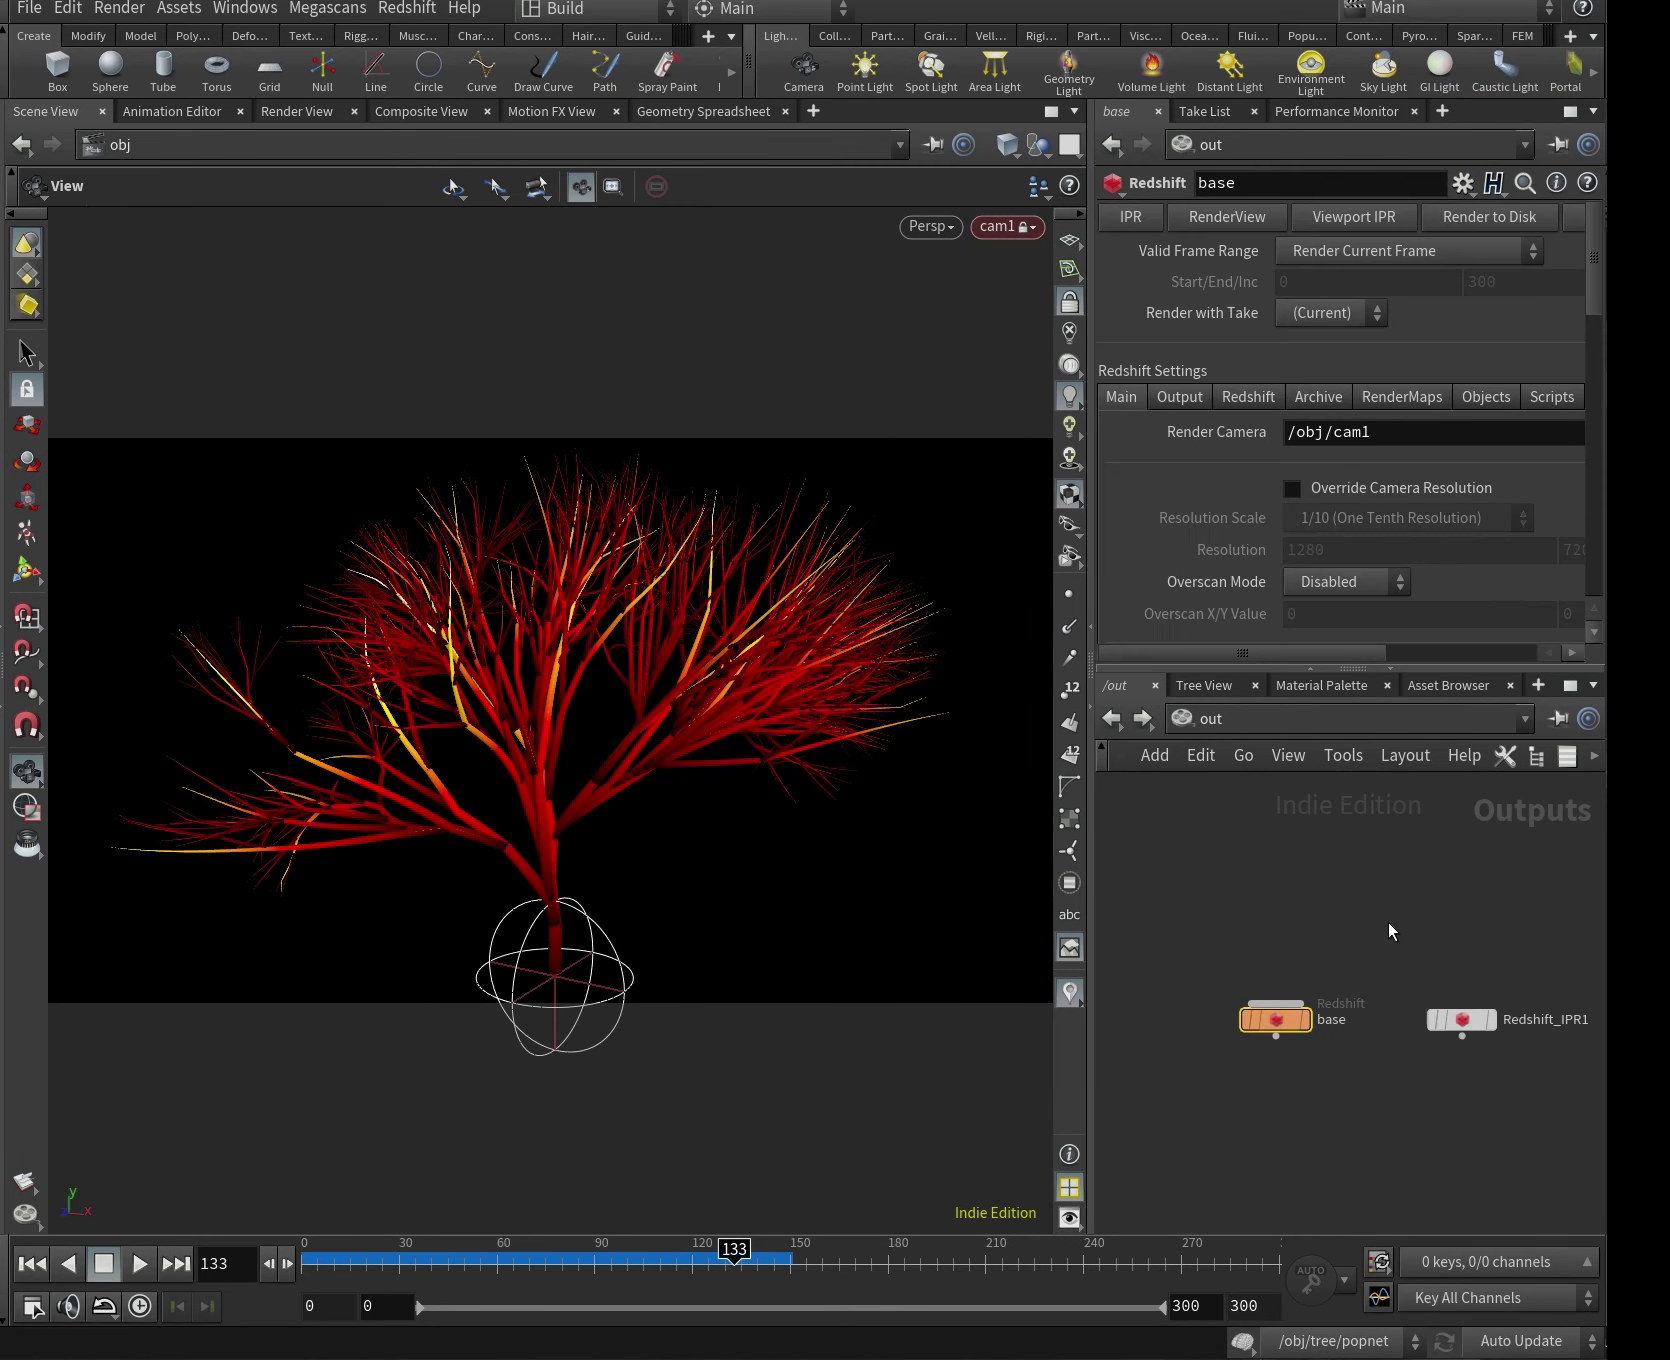
Start a Redshift RenderView render of the current frame from the base node.
click(1236, 208)
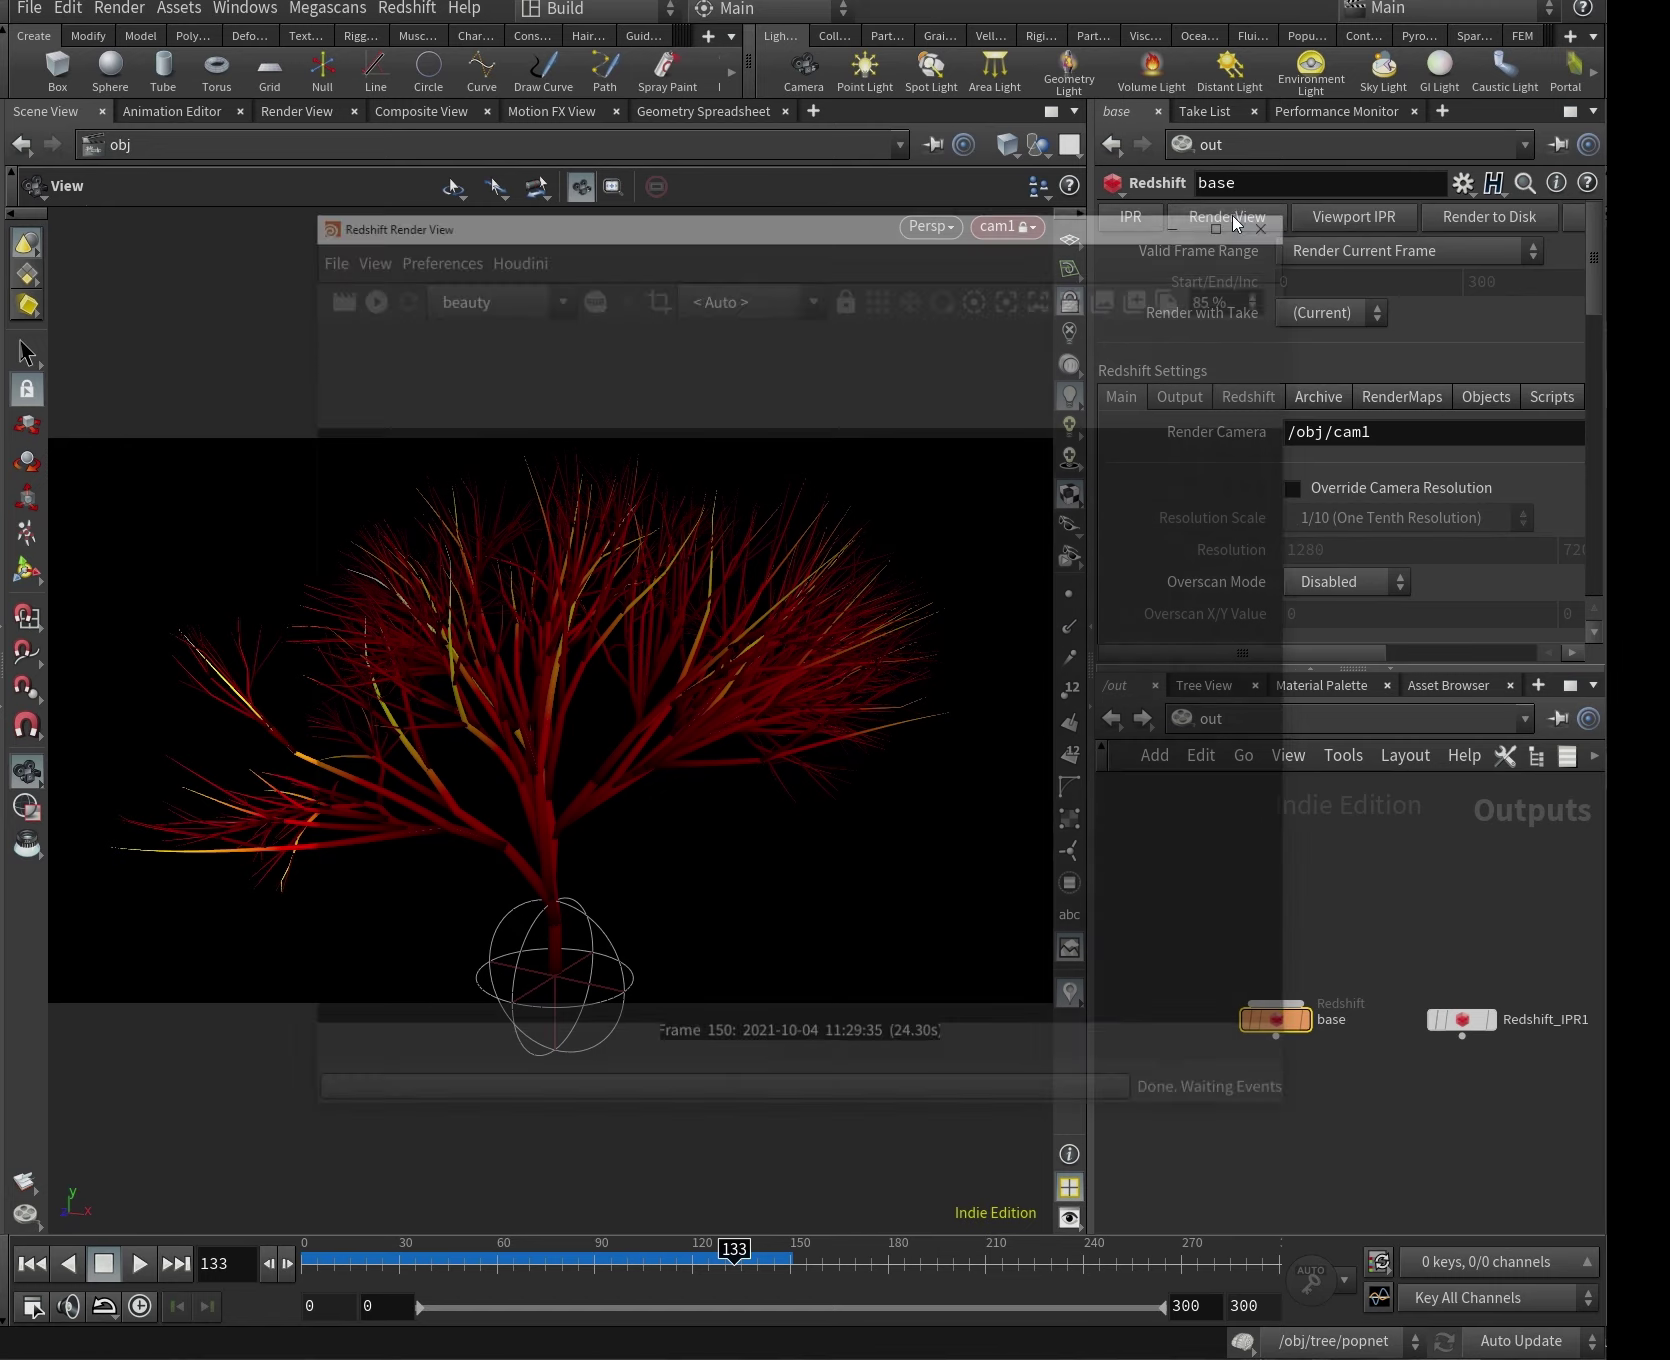
click(365, 292)
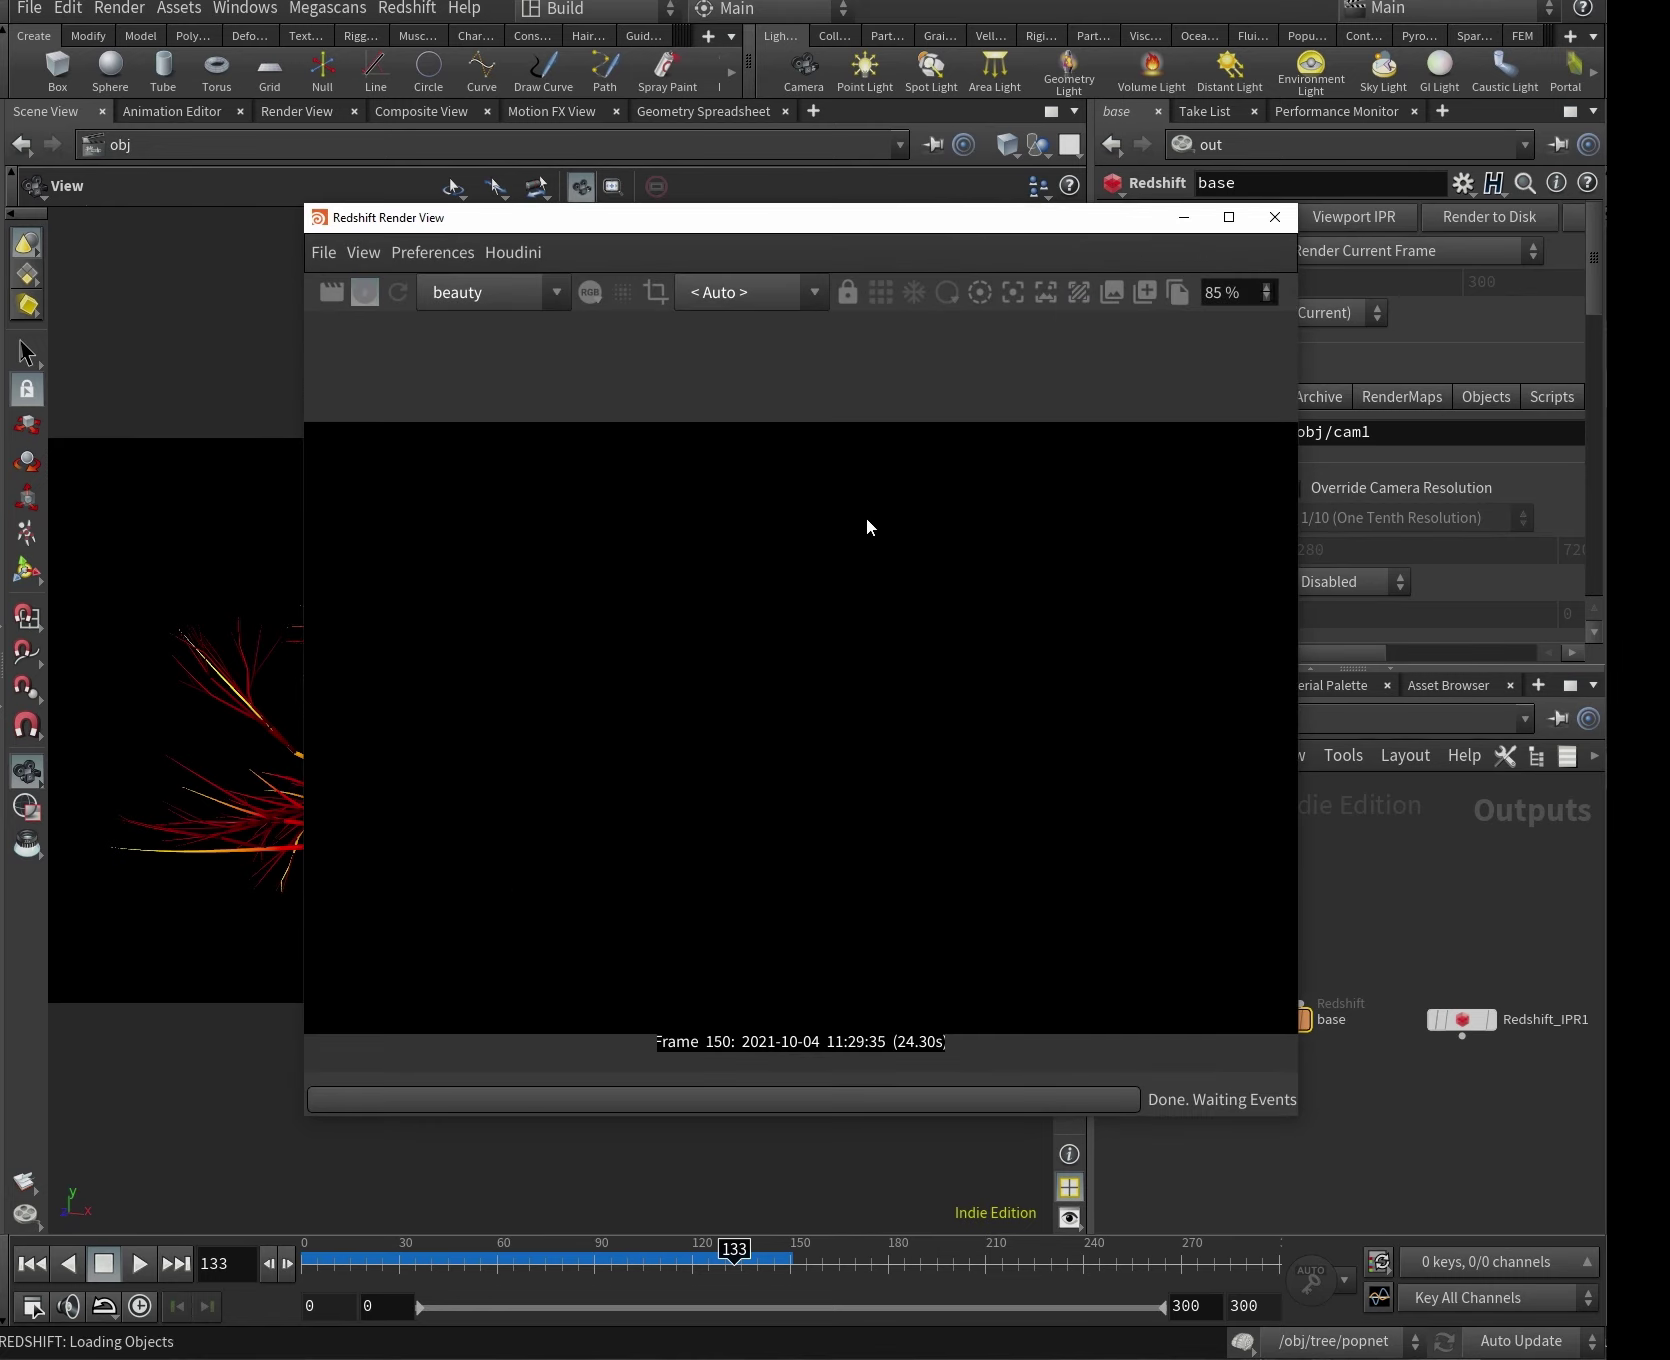
drag(928, 222, 697, 231)
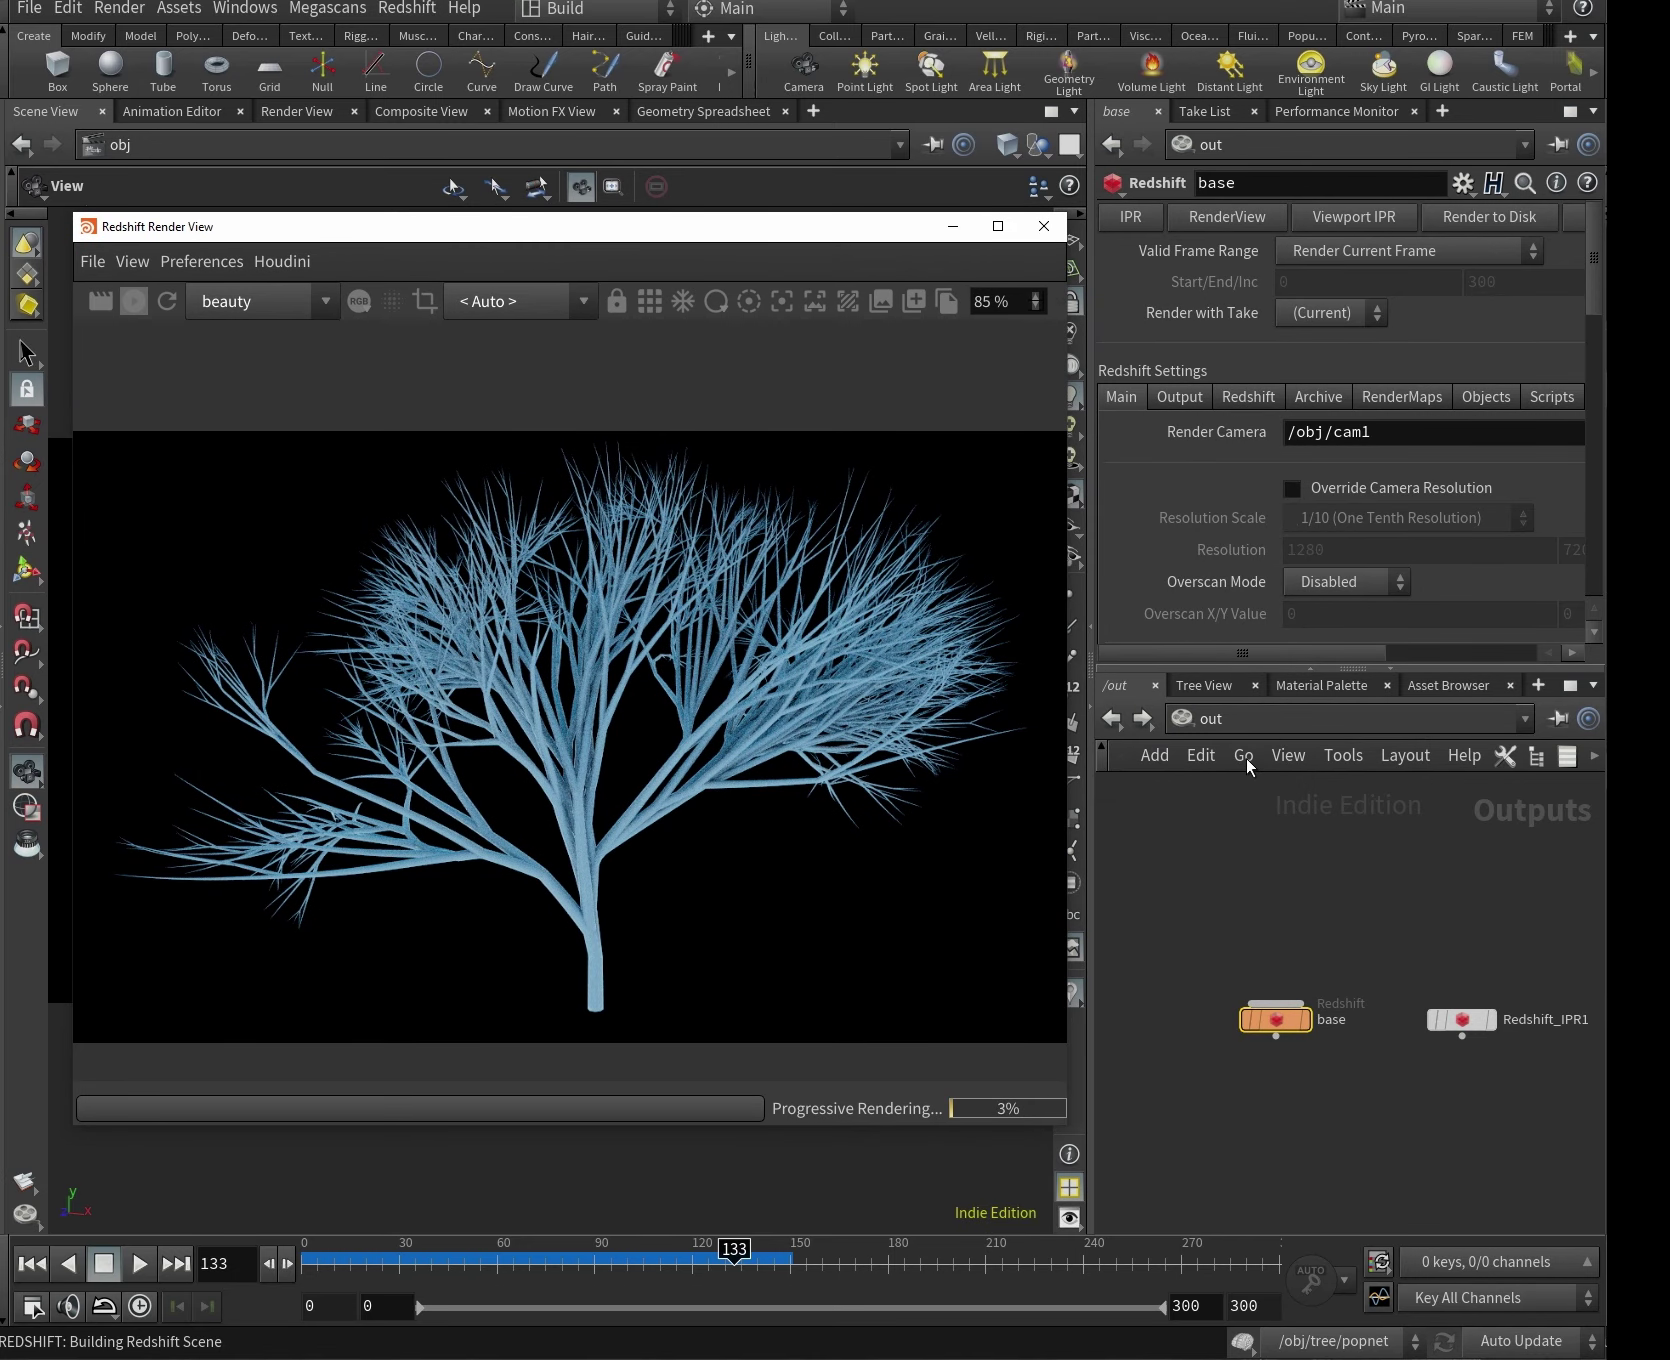
Drop rslightdome1's Saturation from 100 to 0 for a greyscale render.
click(1245, 760)
click(1260, 779)
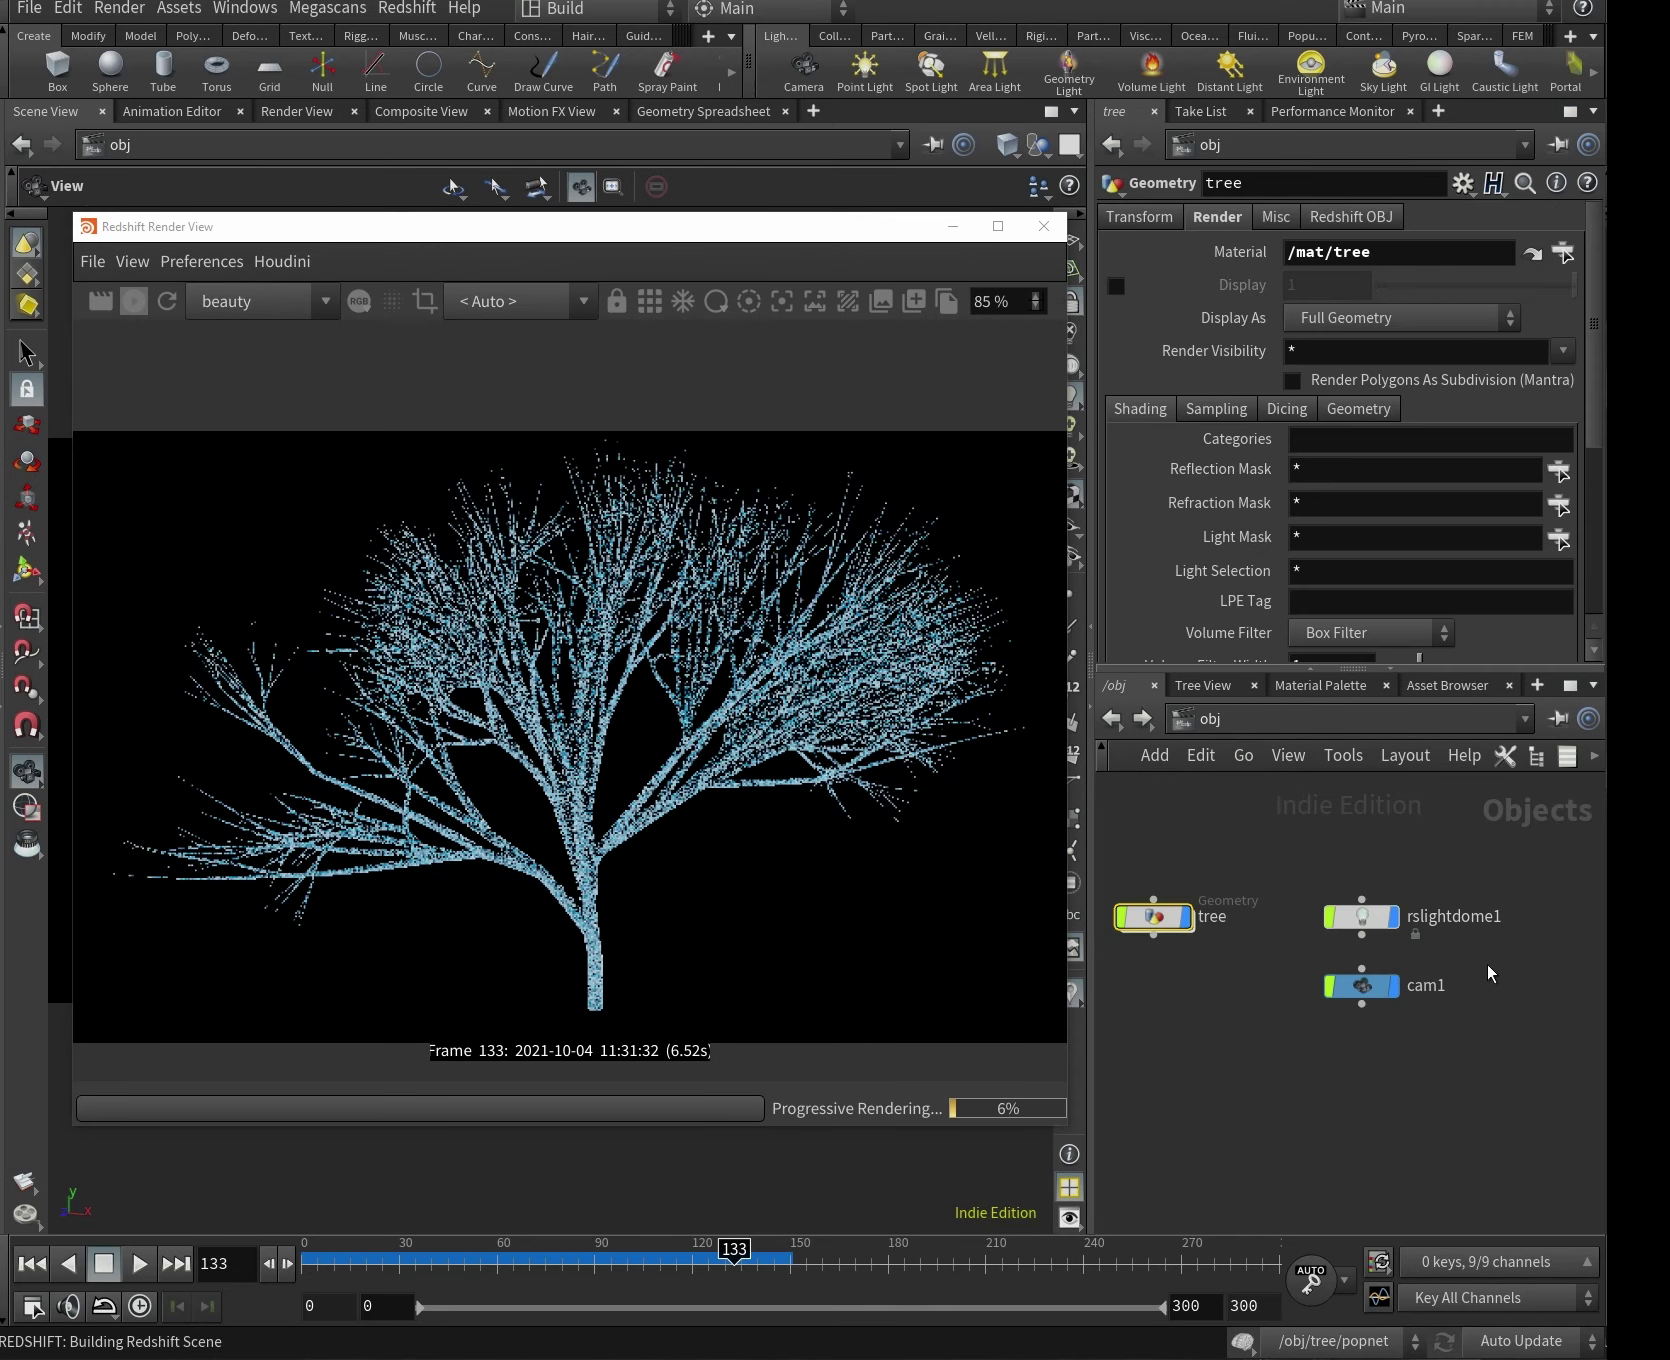
click(1395, 922)
drag(1562, 634, 1385, 634)
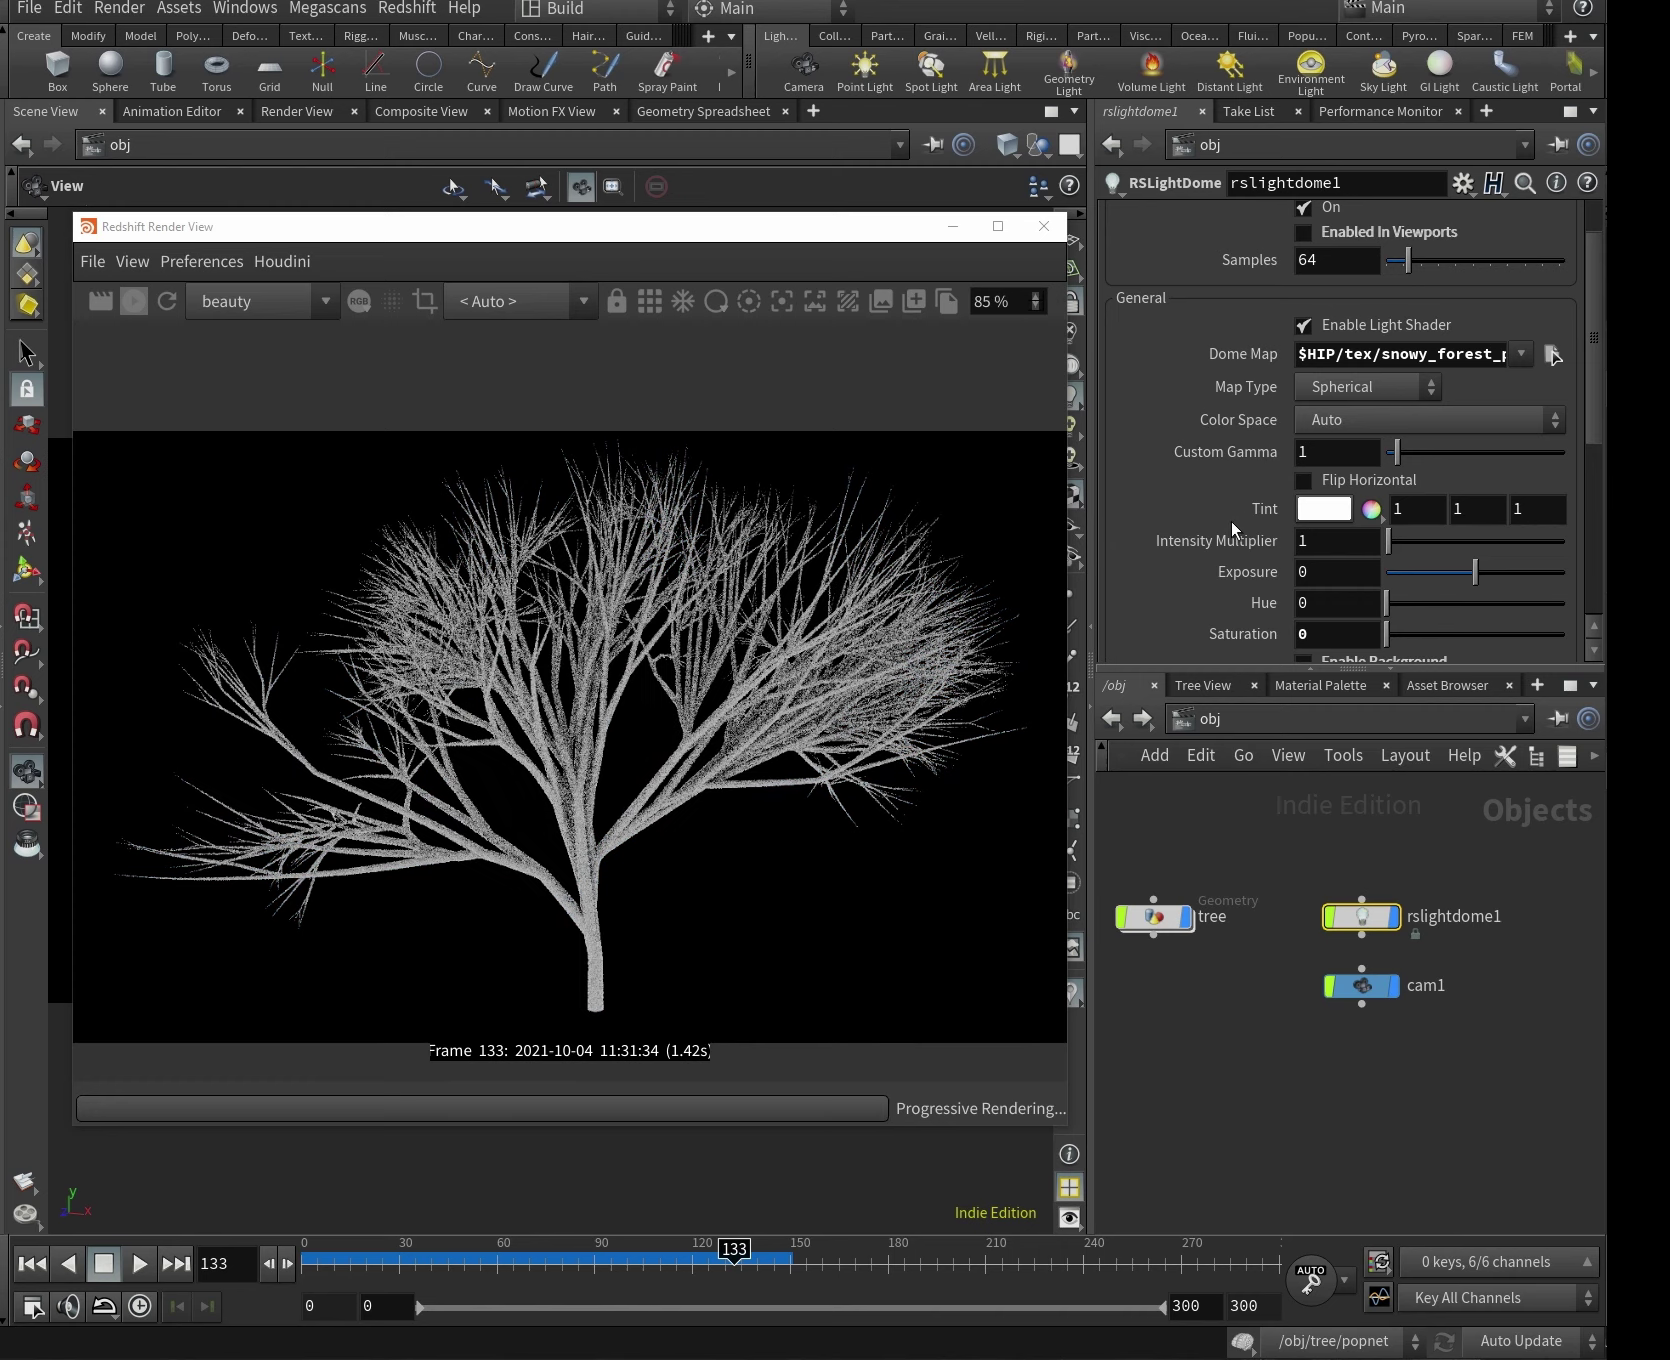
Open the tree material builder's shader network in /mat.
click(1245, 760)
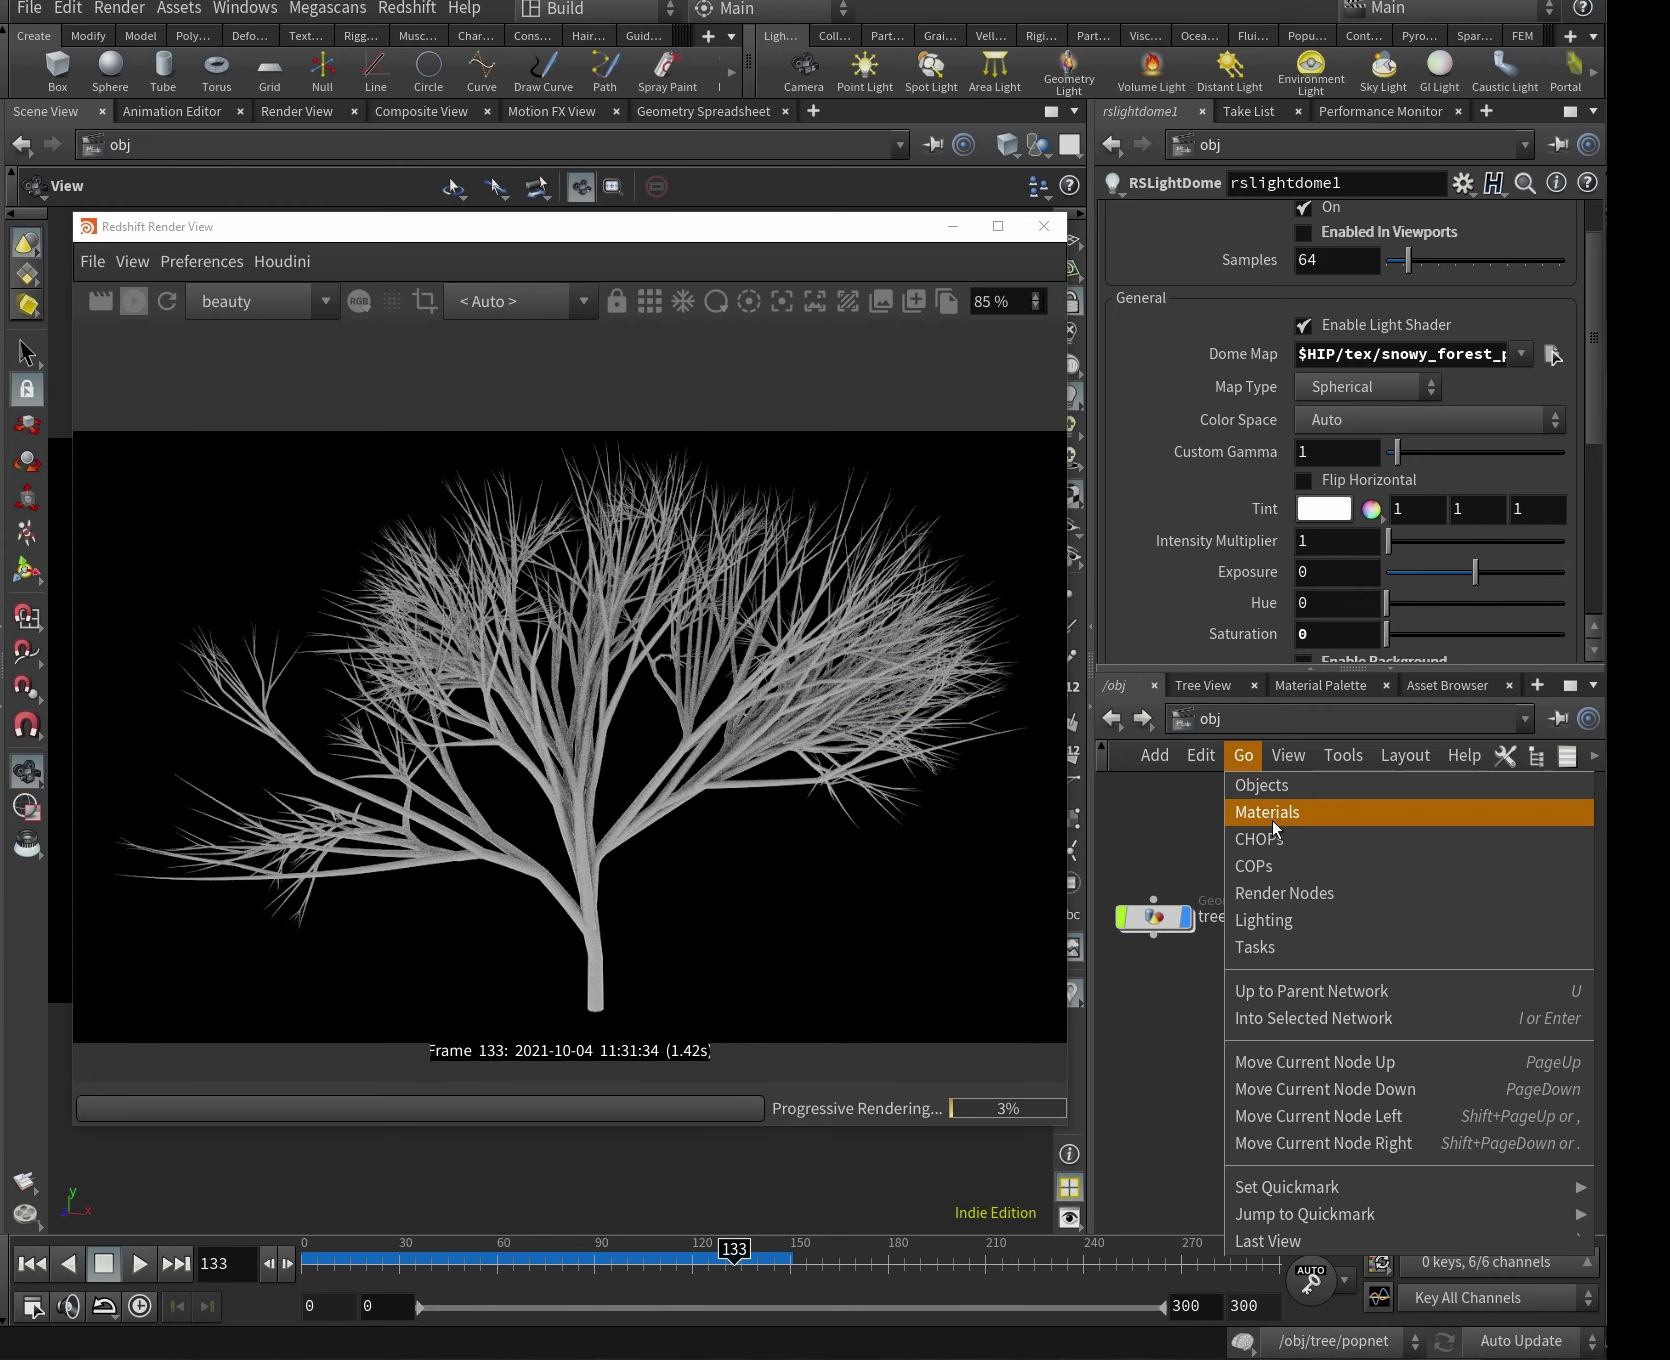
click(1262, 808)
double_click(1330, 965)
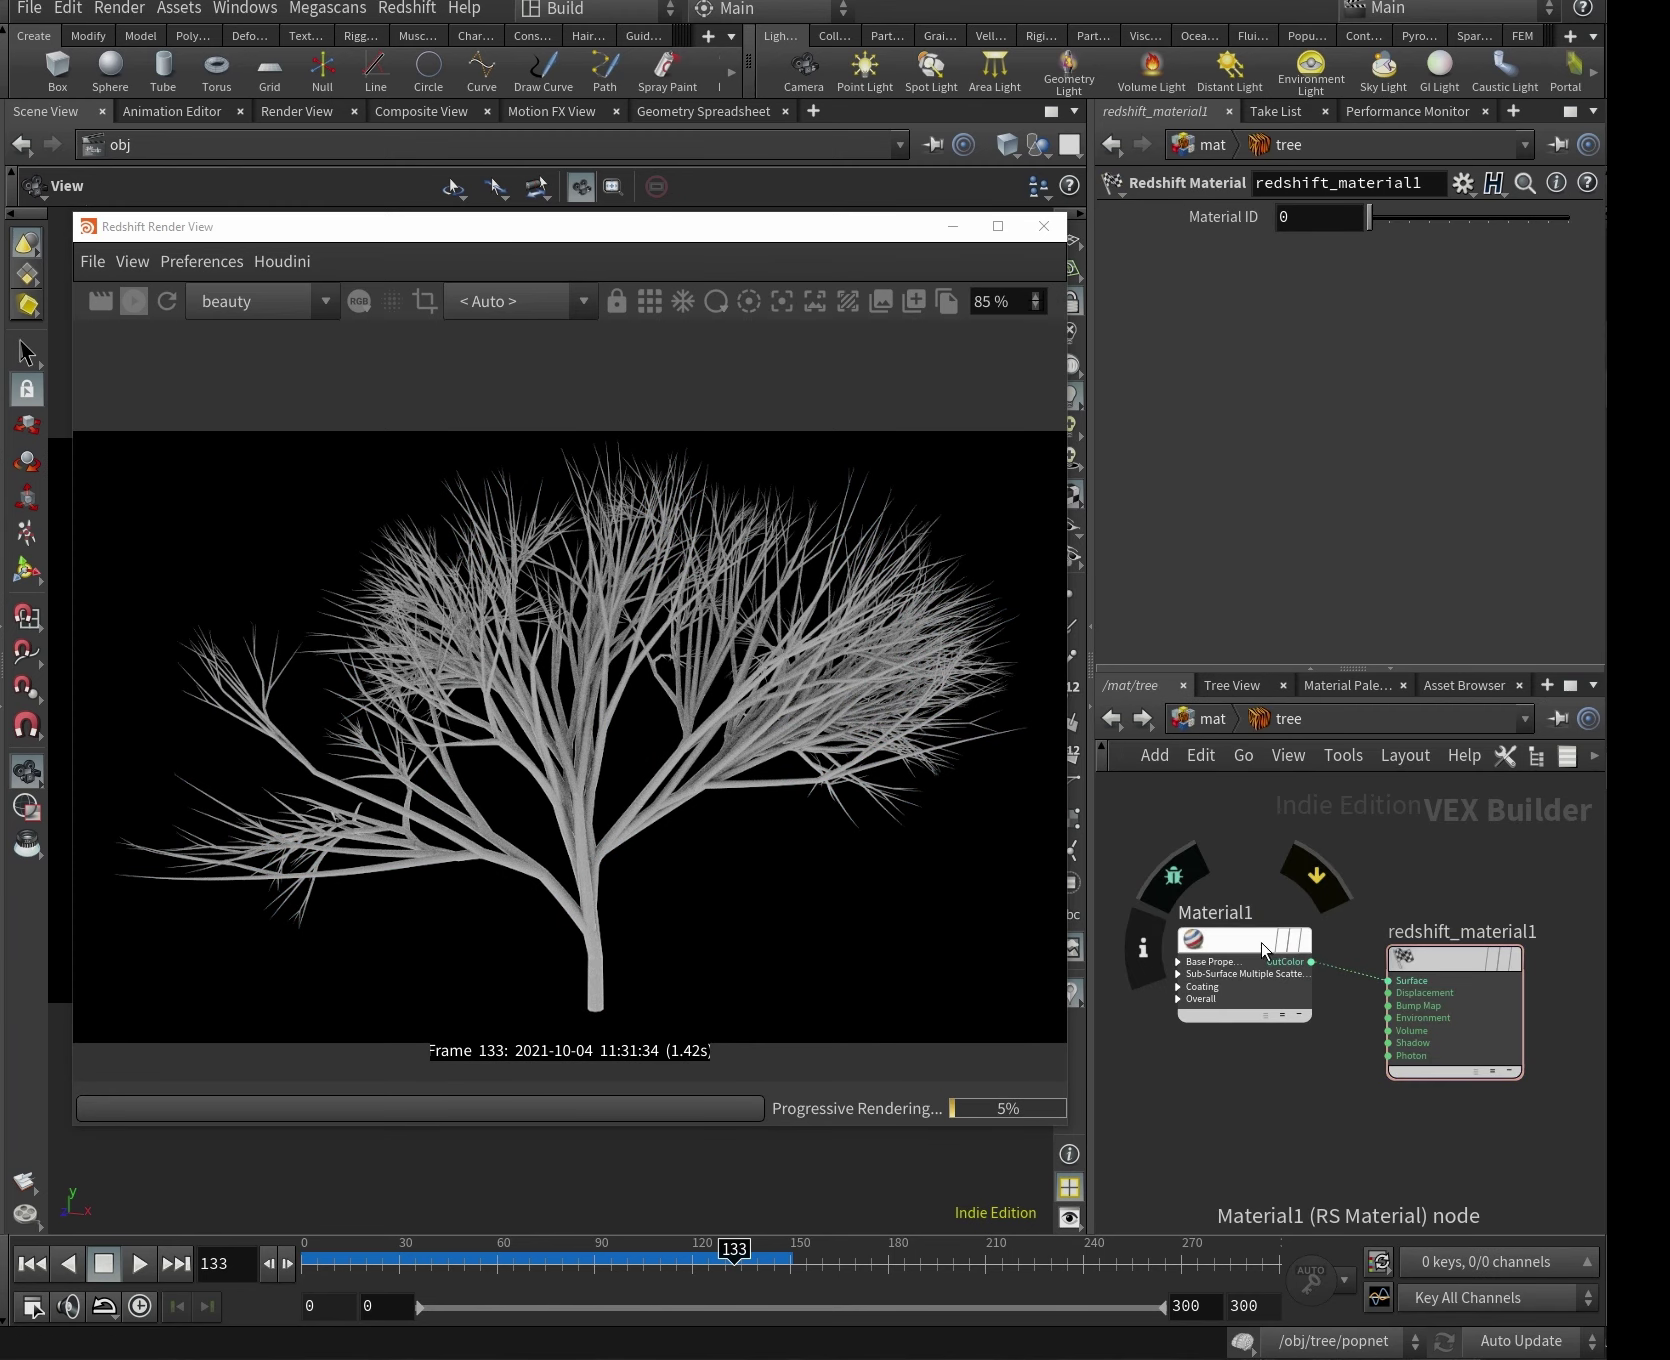
On Material1, set diffuse weight 0.233, reflection weight 0.327 and reflection roughness 0.182.
middle_drag(1275, 900, 1390, 900)
click(1385, 930)
drag(1540, 344, 1424, 367)
drag(1543, 581, 1435, 581)
drag(1385, 614, 1417, 626)
mouse_move(732, 242)
mouse_down()
mouse_move(817, 242)
mouse_move(750, 244)
mouse_up()
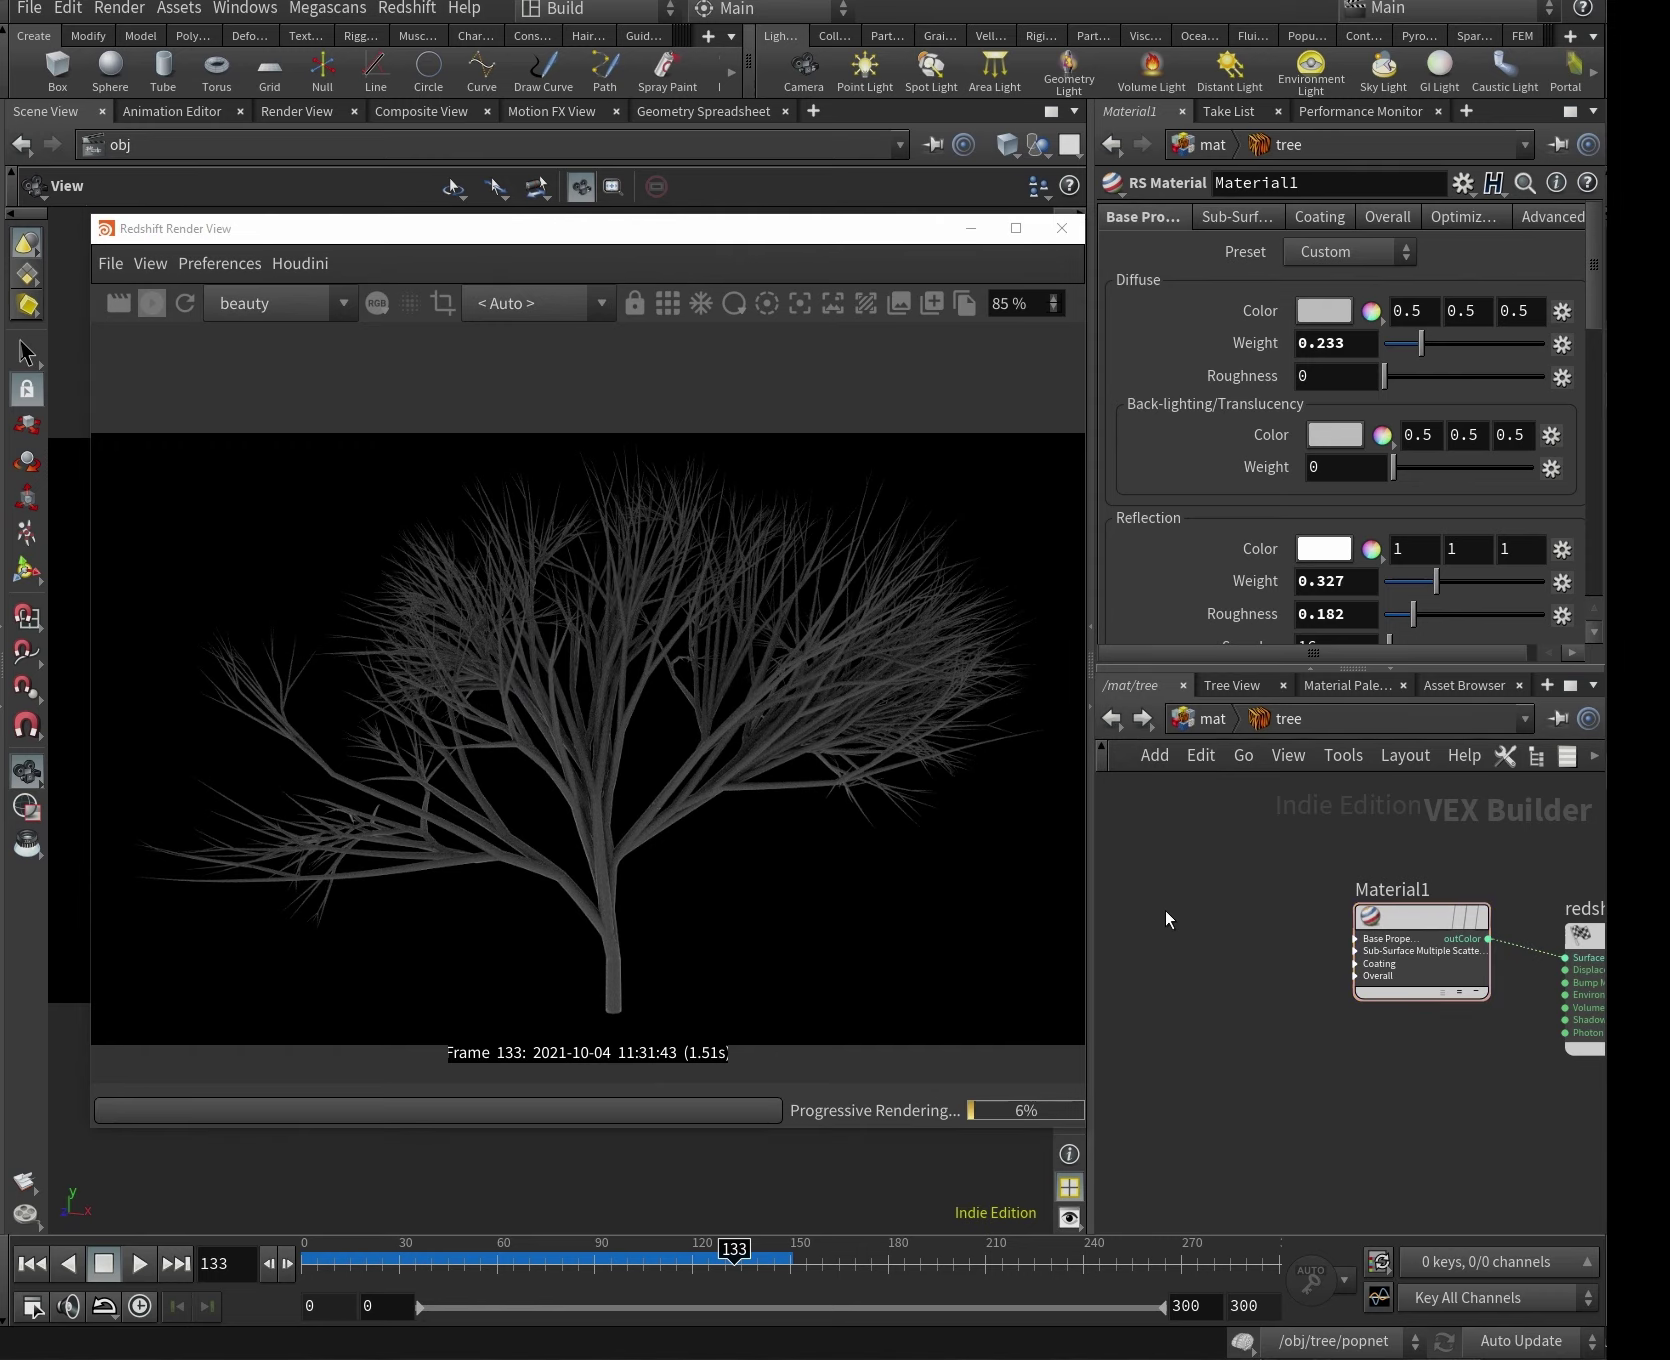
key(Tab)
text(user)
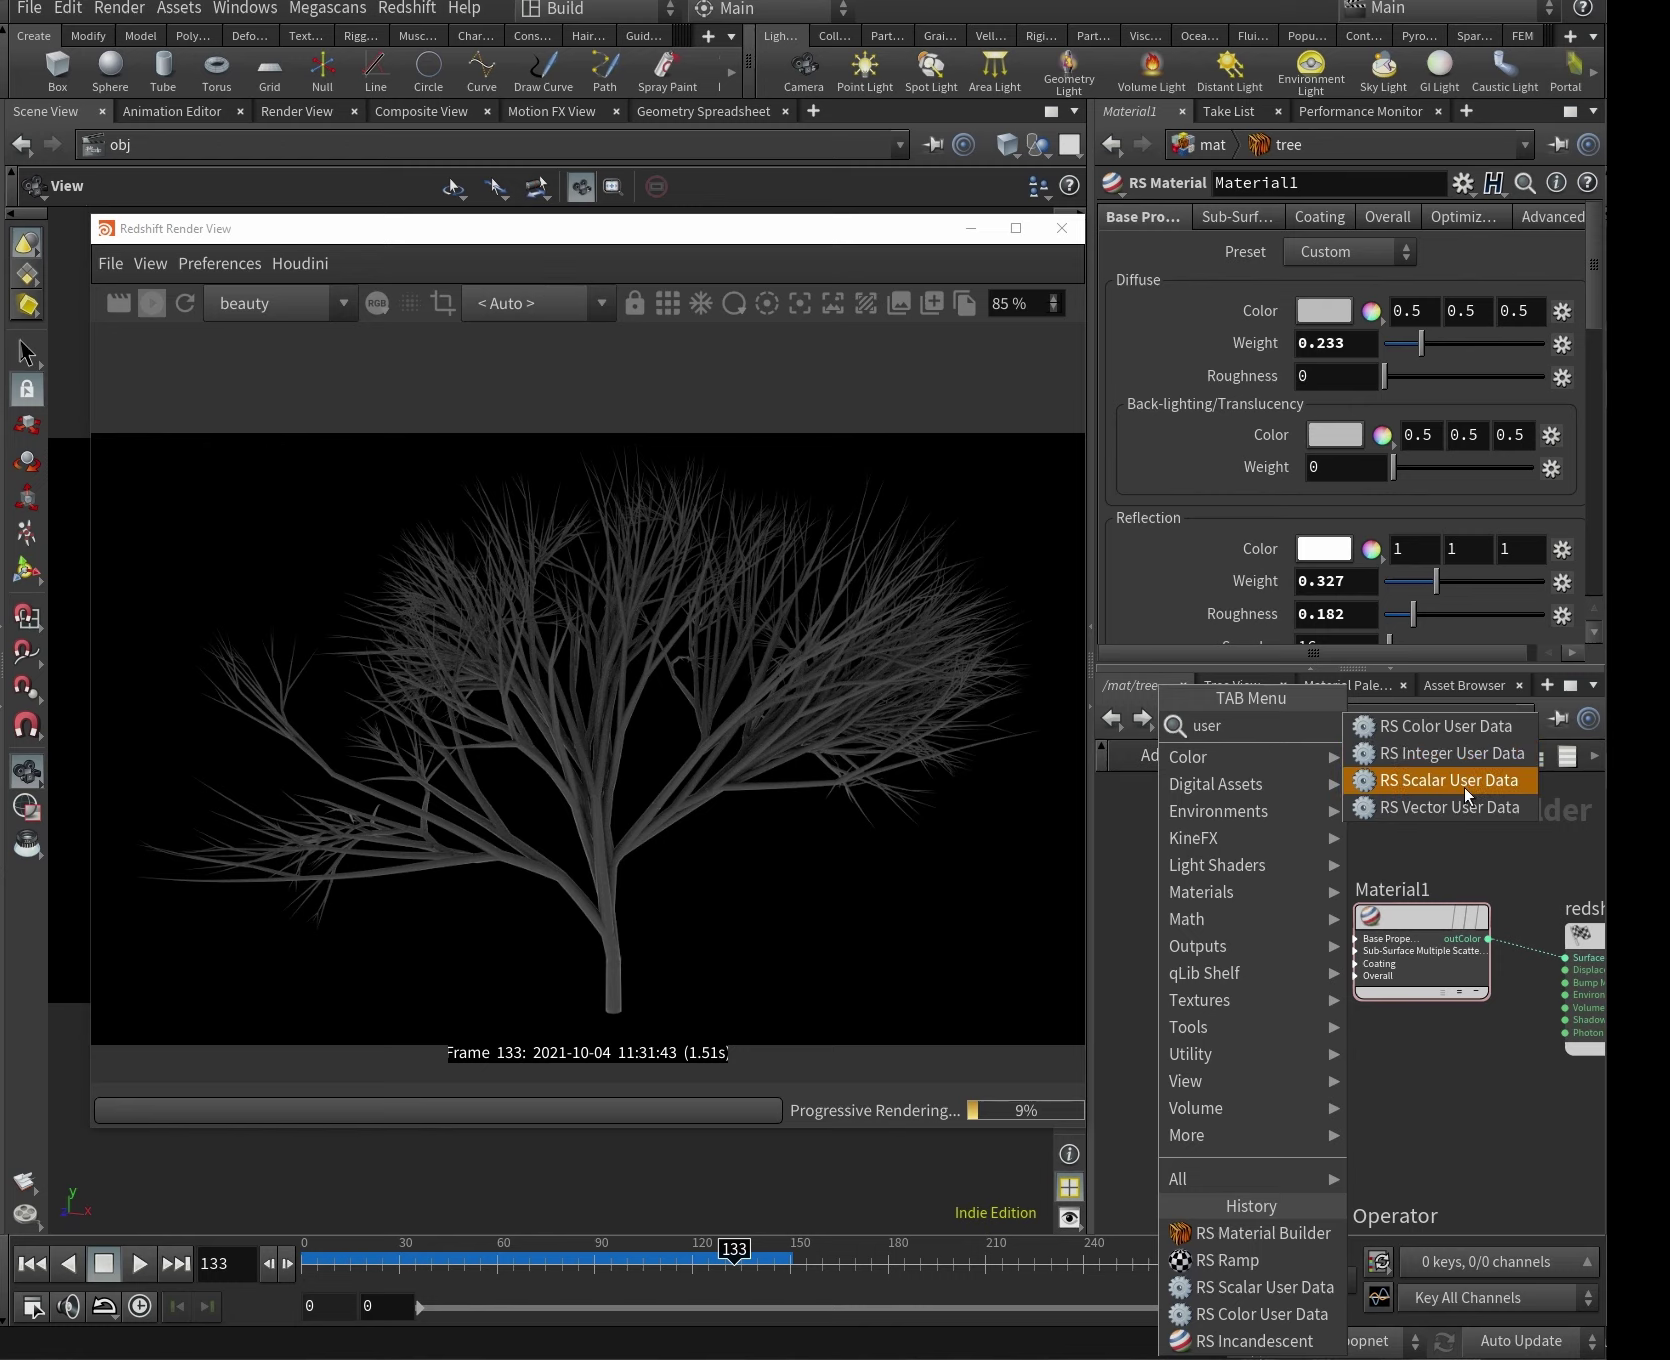
Add an RS Scalar User Data node reading the attribute 'color'.
click(1449, 780)
click(1186, 958)
double_click(1400, 216)
text(color)
key(Return)
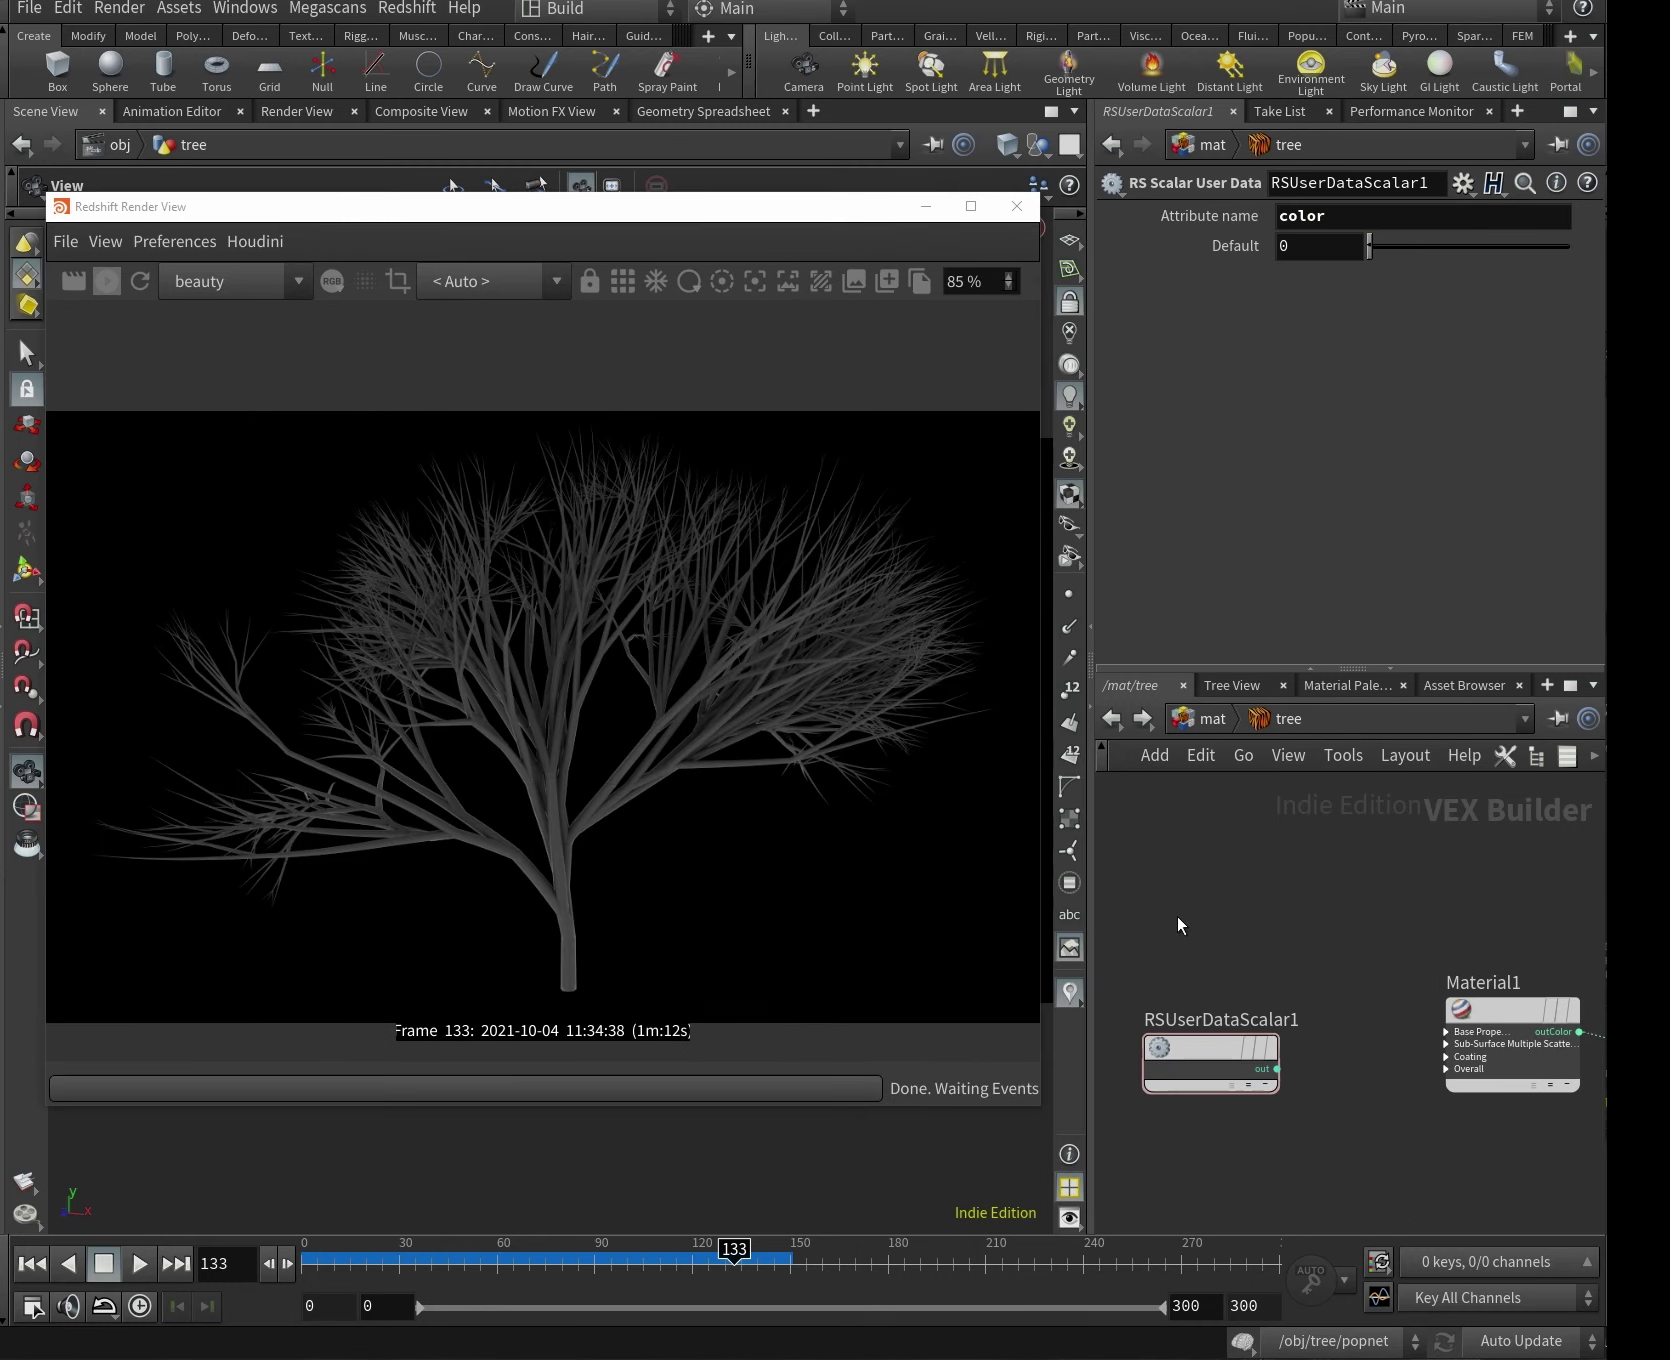
Add an RS Color User Data node above it reading the attribute 'Cd'.
key(Tab)
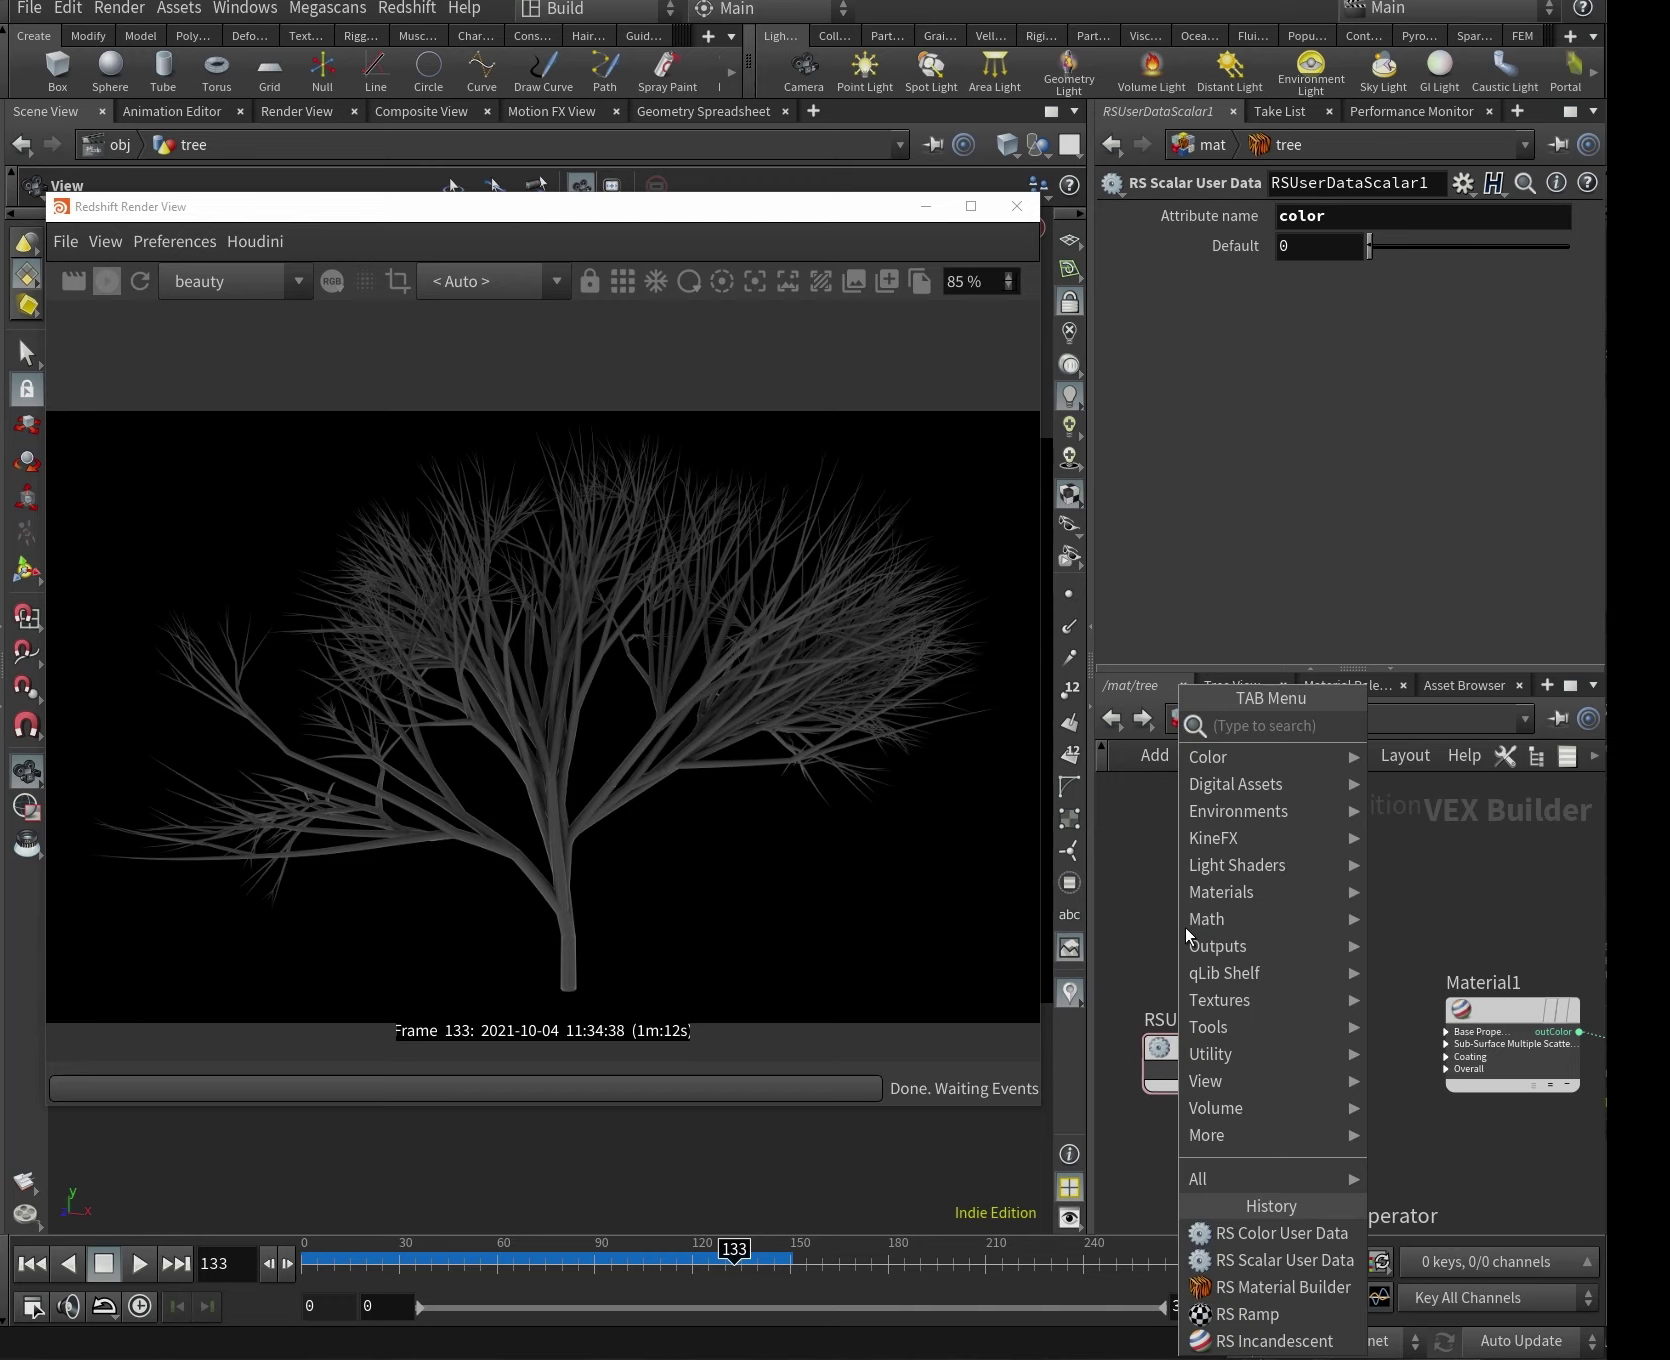
text(user)
key(Return)
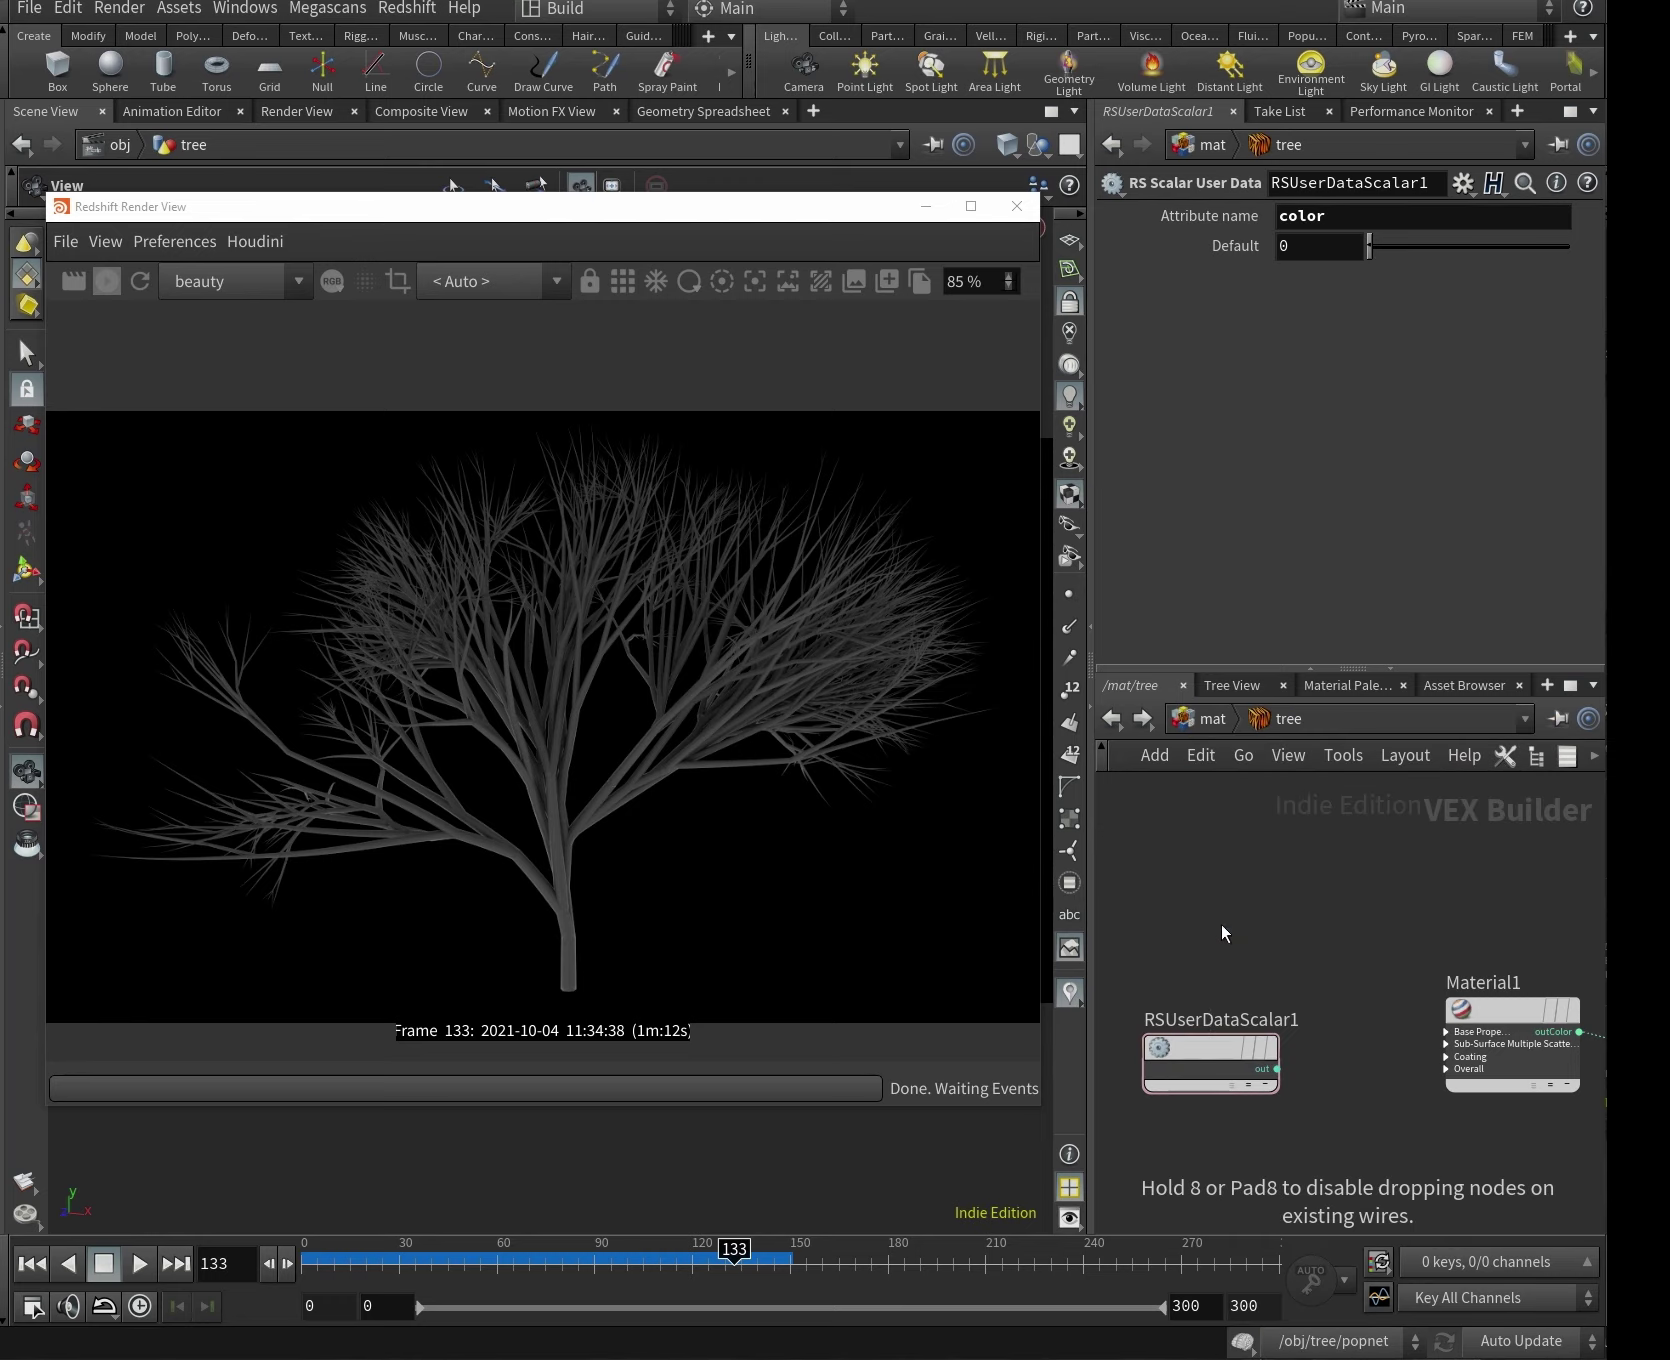
click(1222, 924)
double_click(1420, 215)
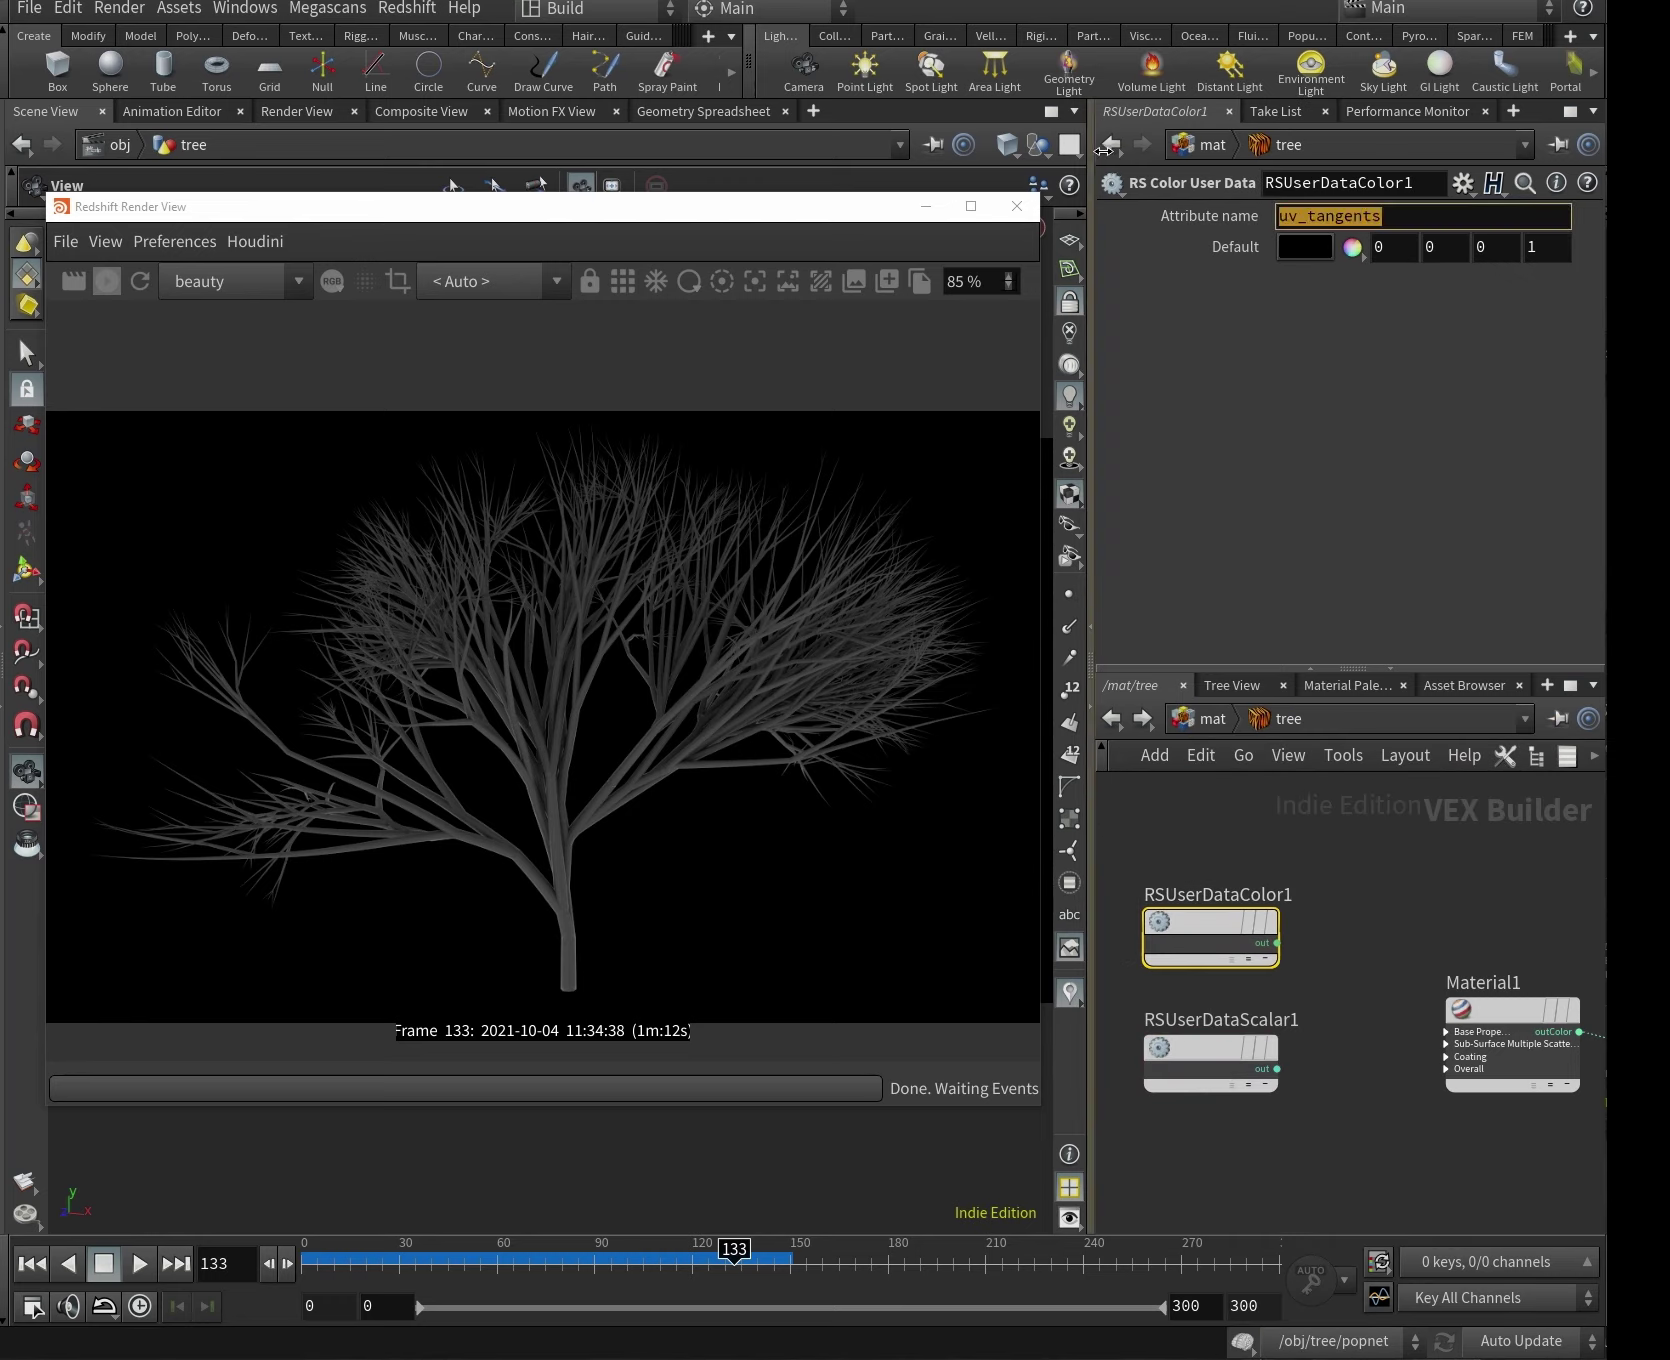
text(Cd)
key(Return)
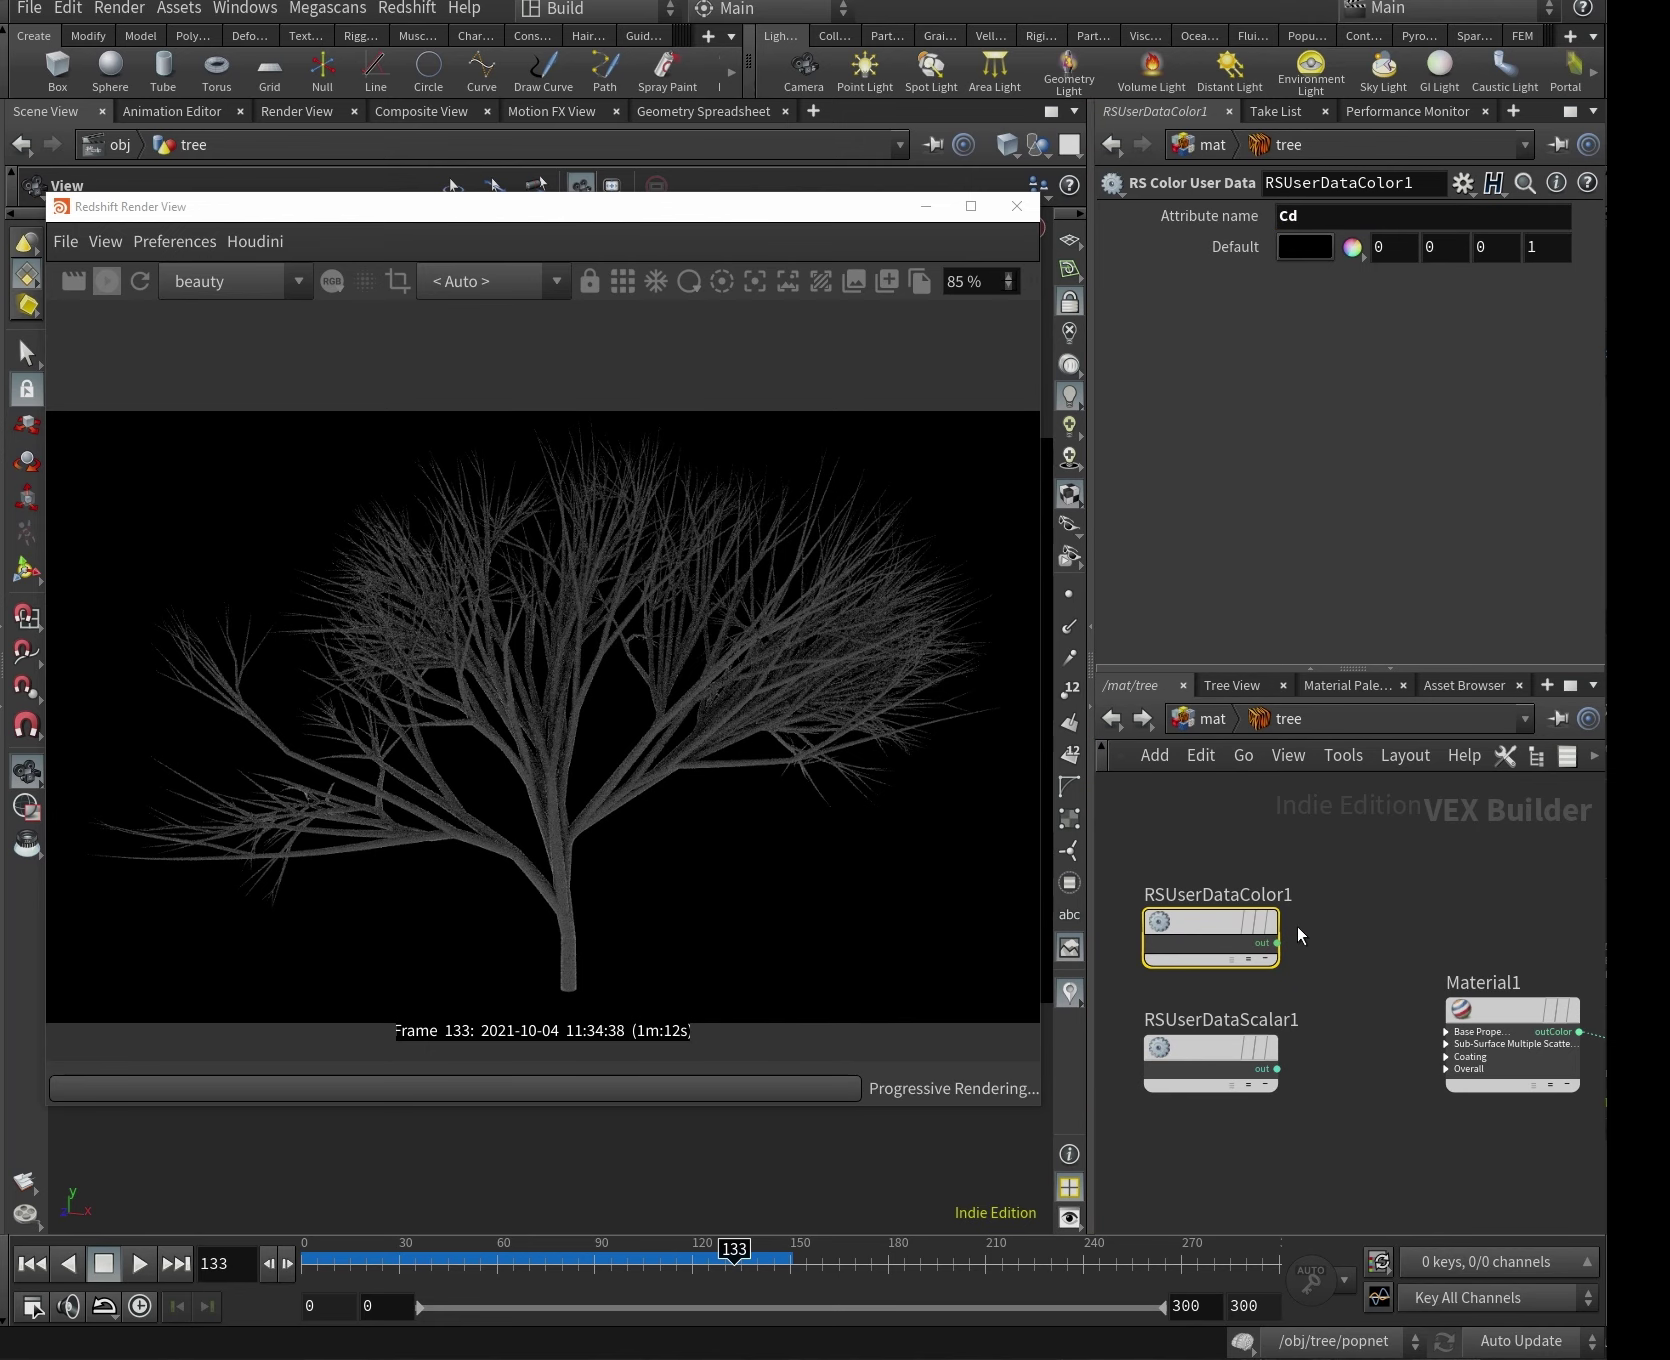
Wire the colour user data output into Material1's emission_color input.
drag(1279, 943, 1510, 1188)
click(1520, 1167)
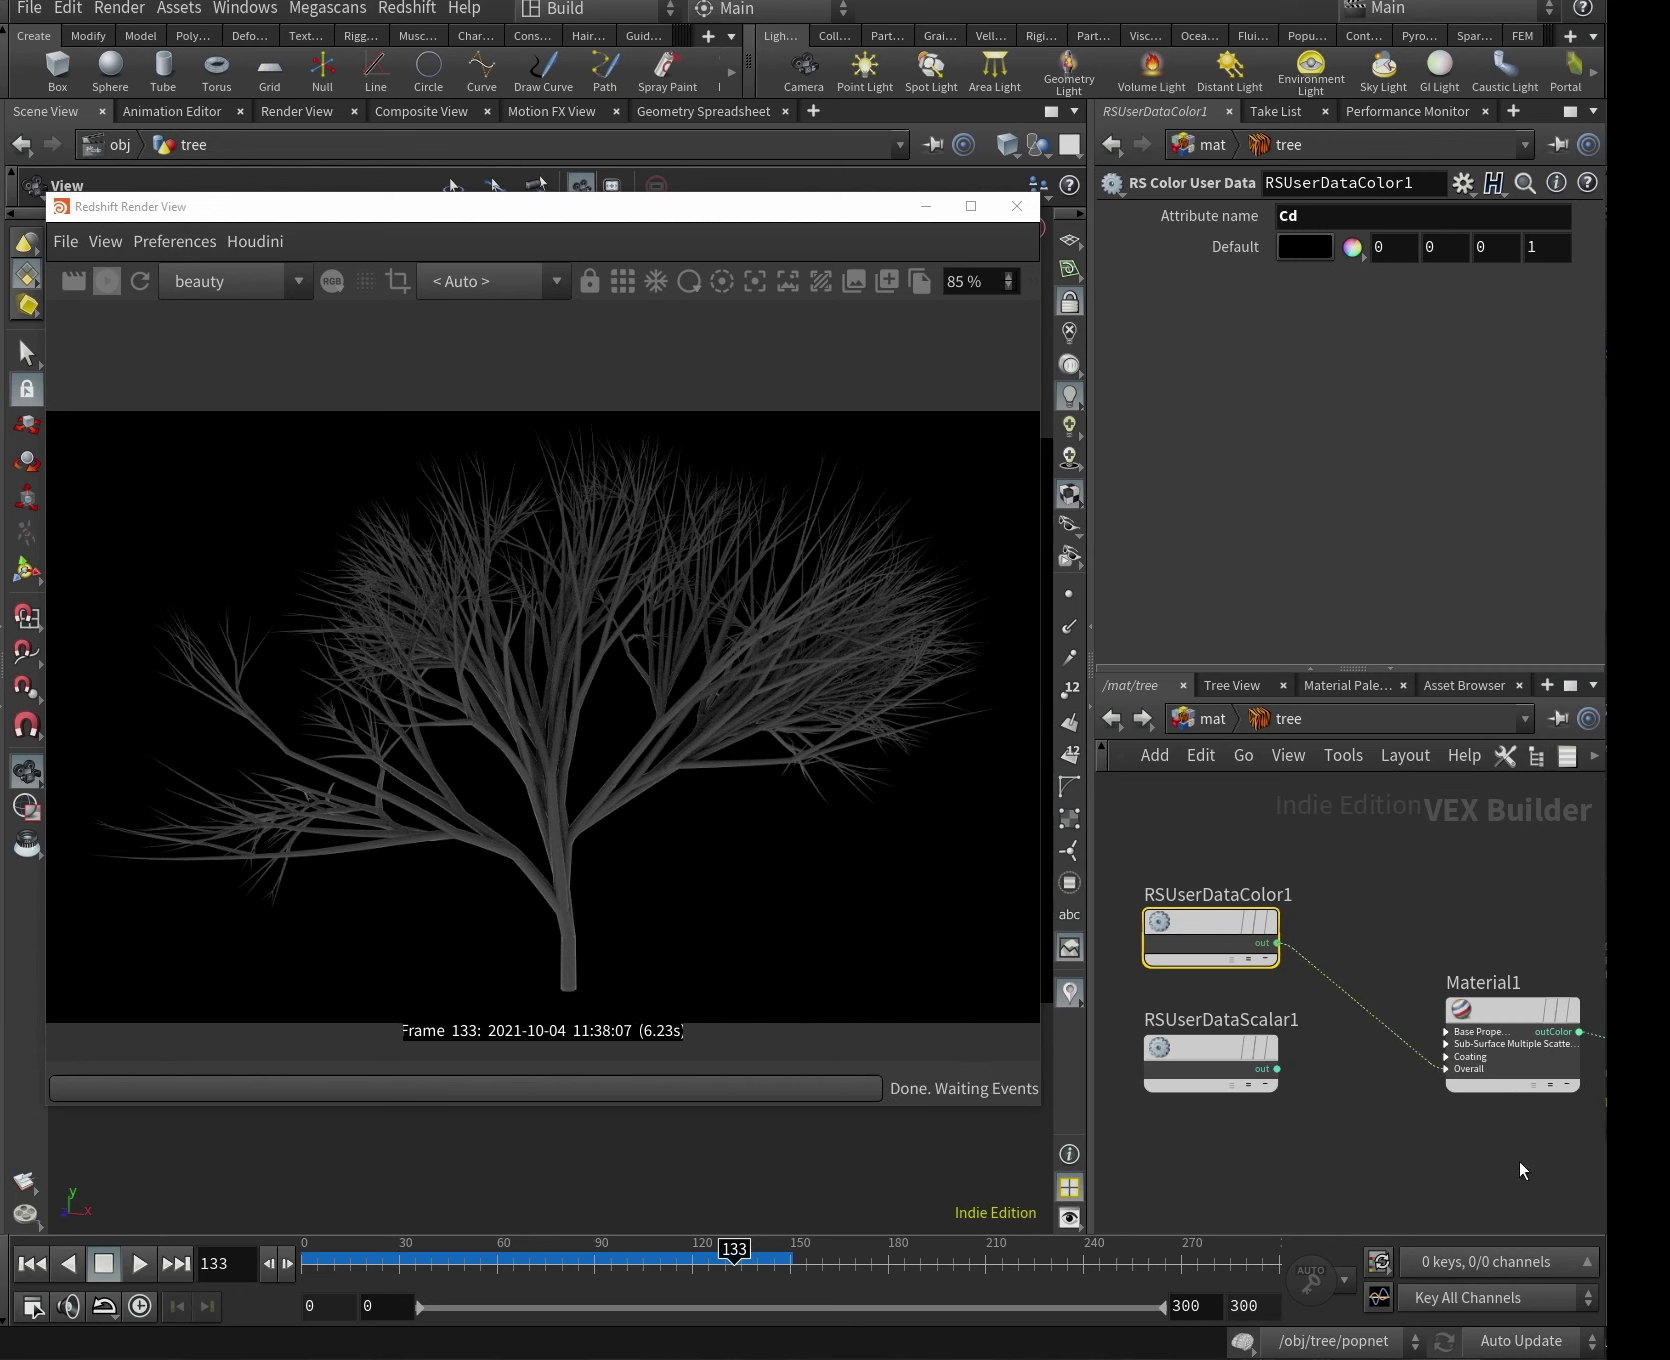
click(1541, 1080)
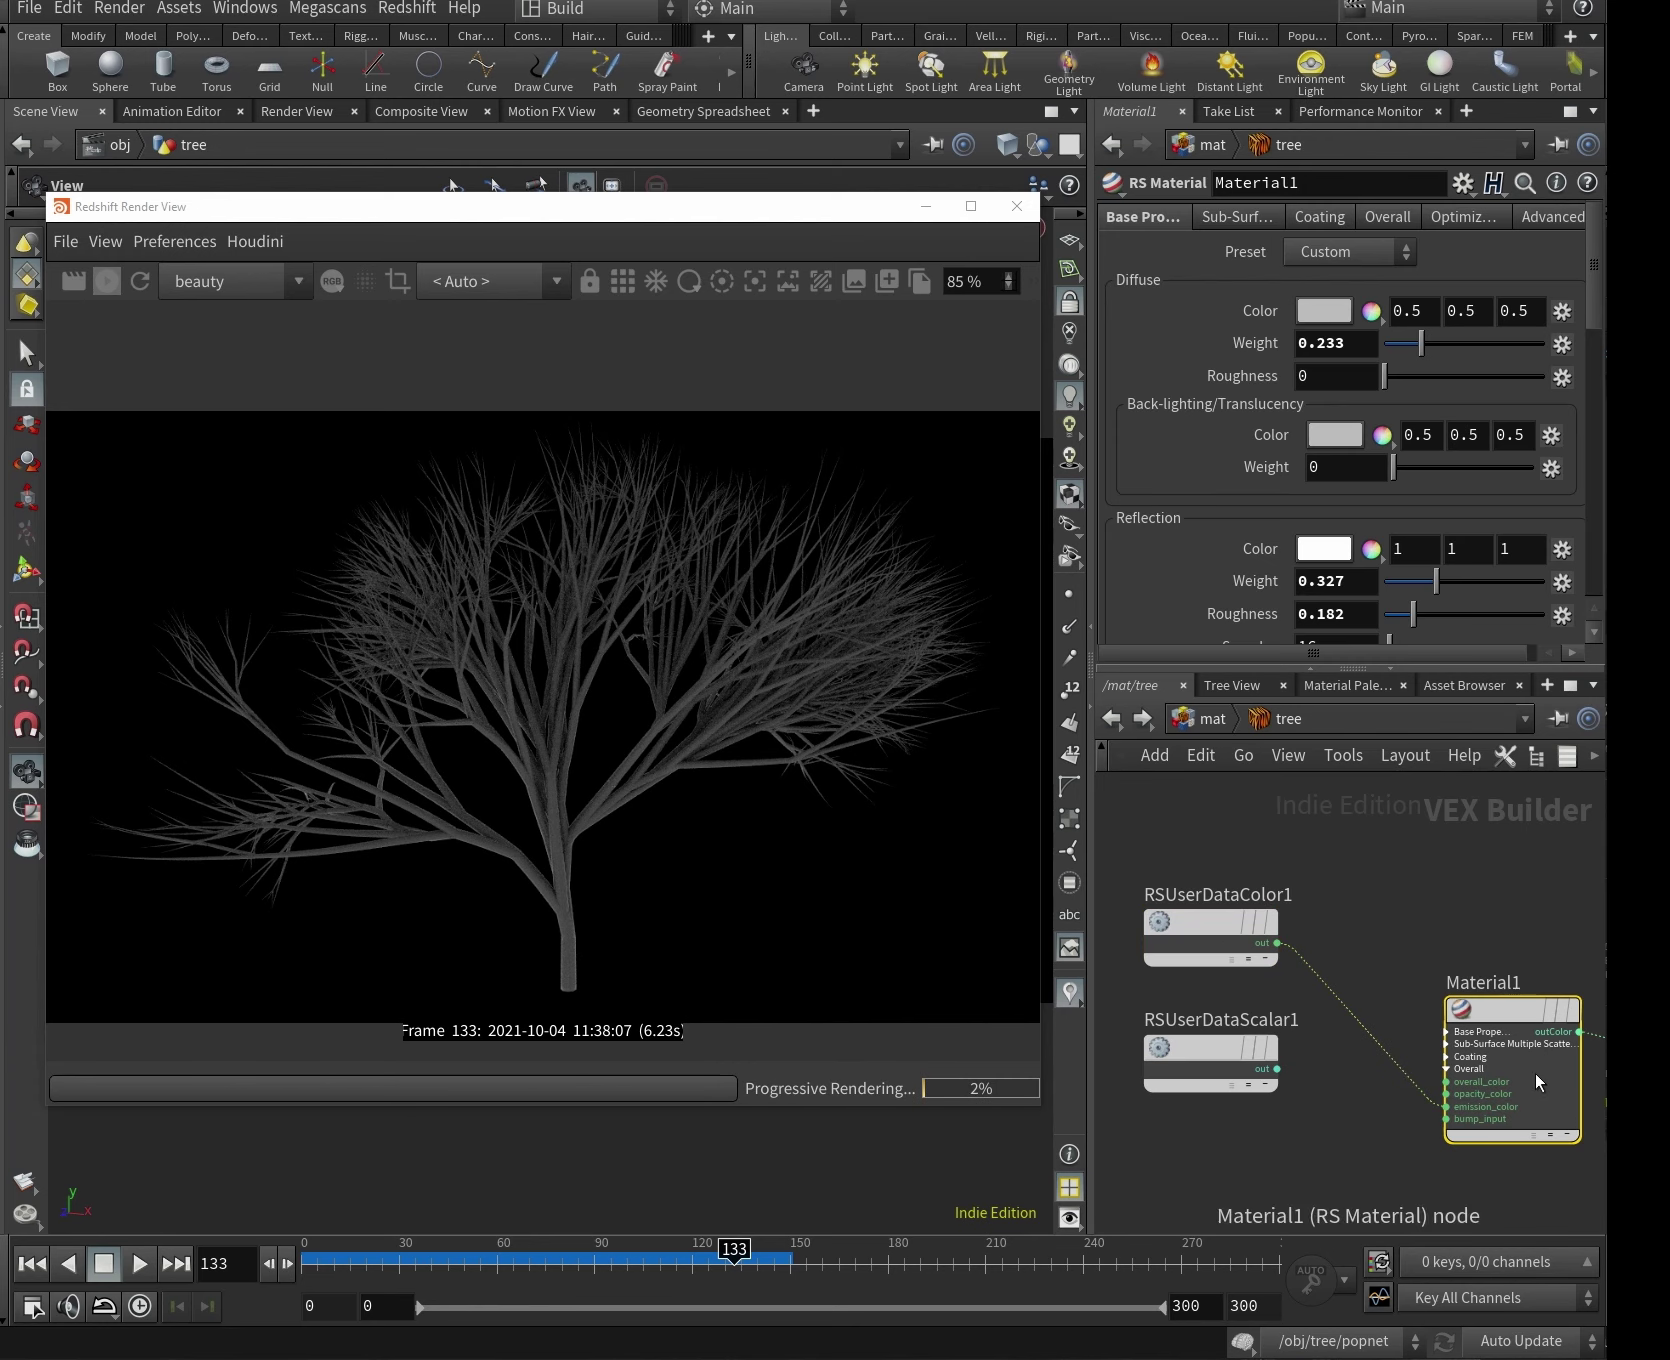
Set Material1's emission weight to 2 and refresh the Redshift render.
click(1412, 220)
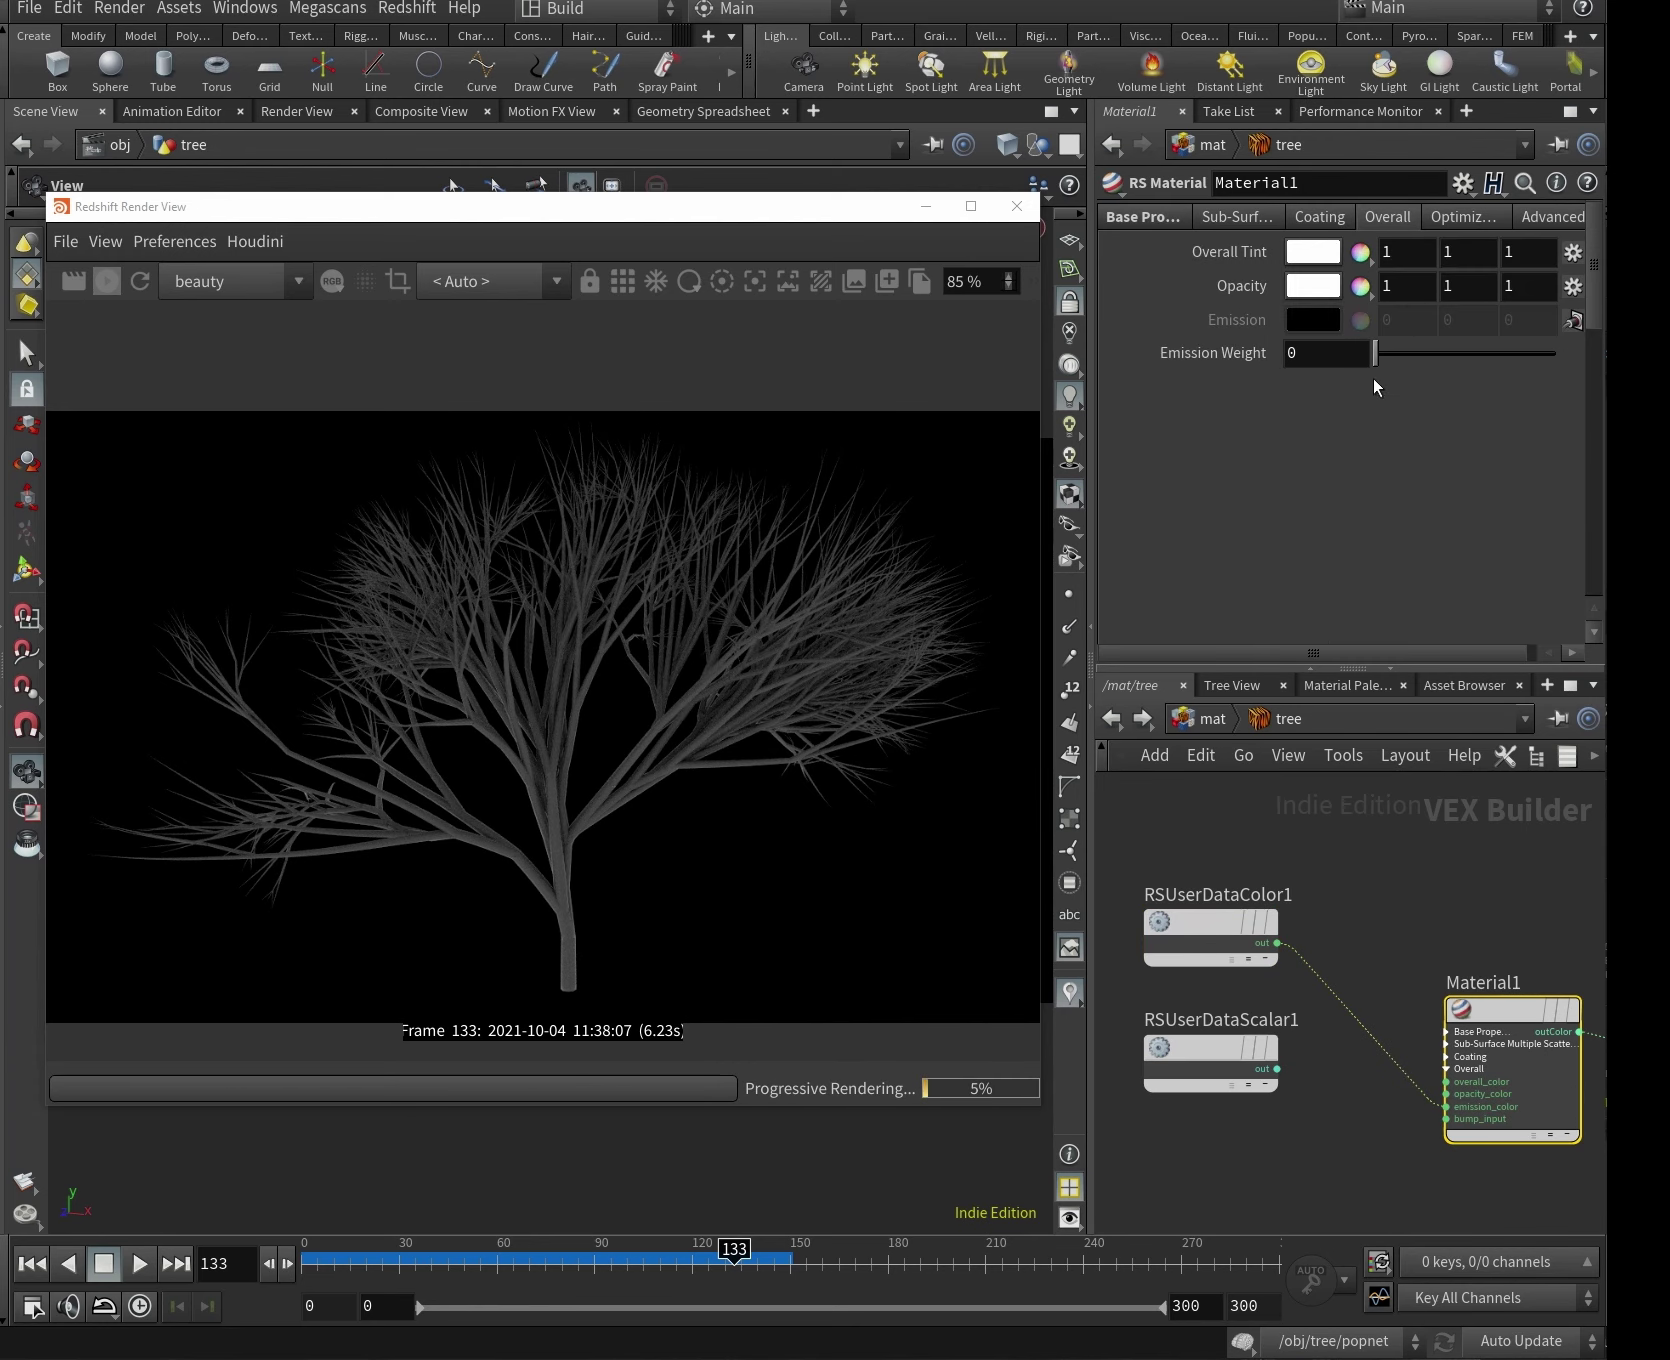
double_click(1310, 352)
text(2)
key(Return)
click(152, 283)
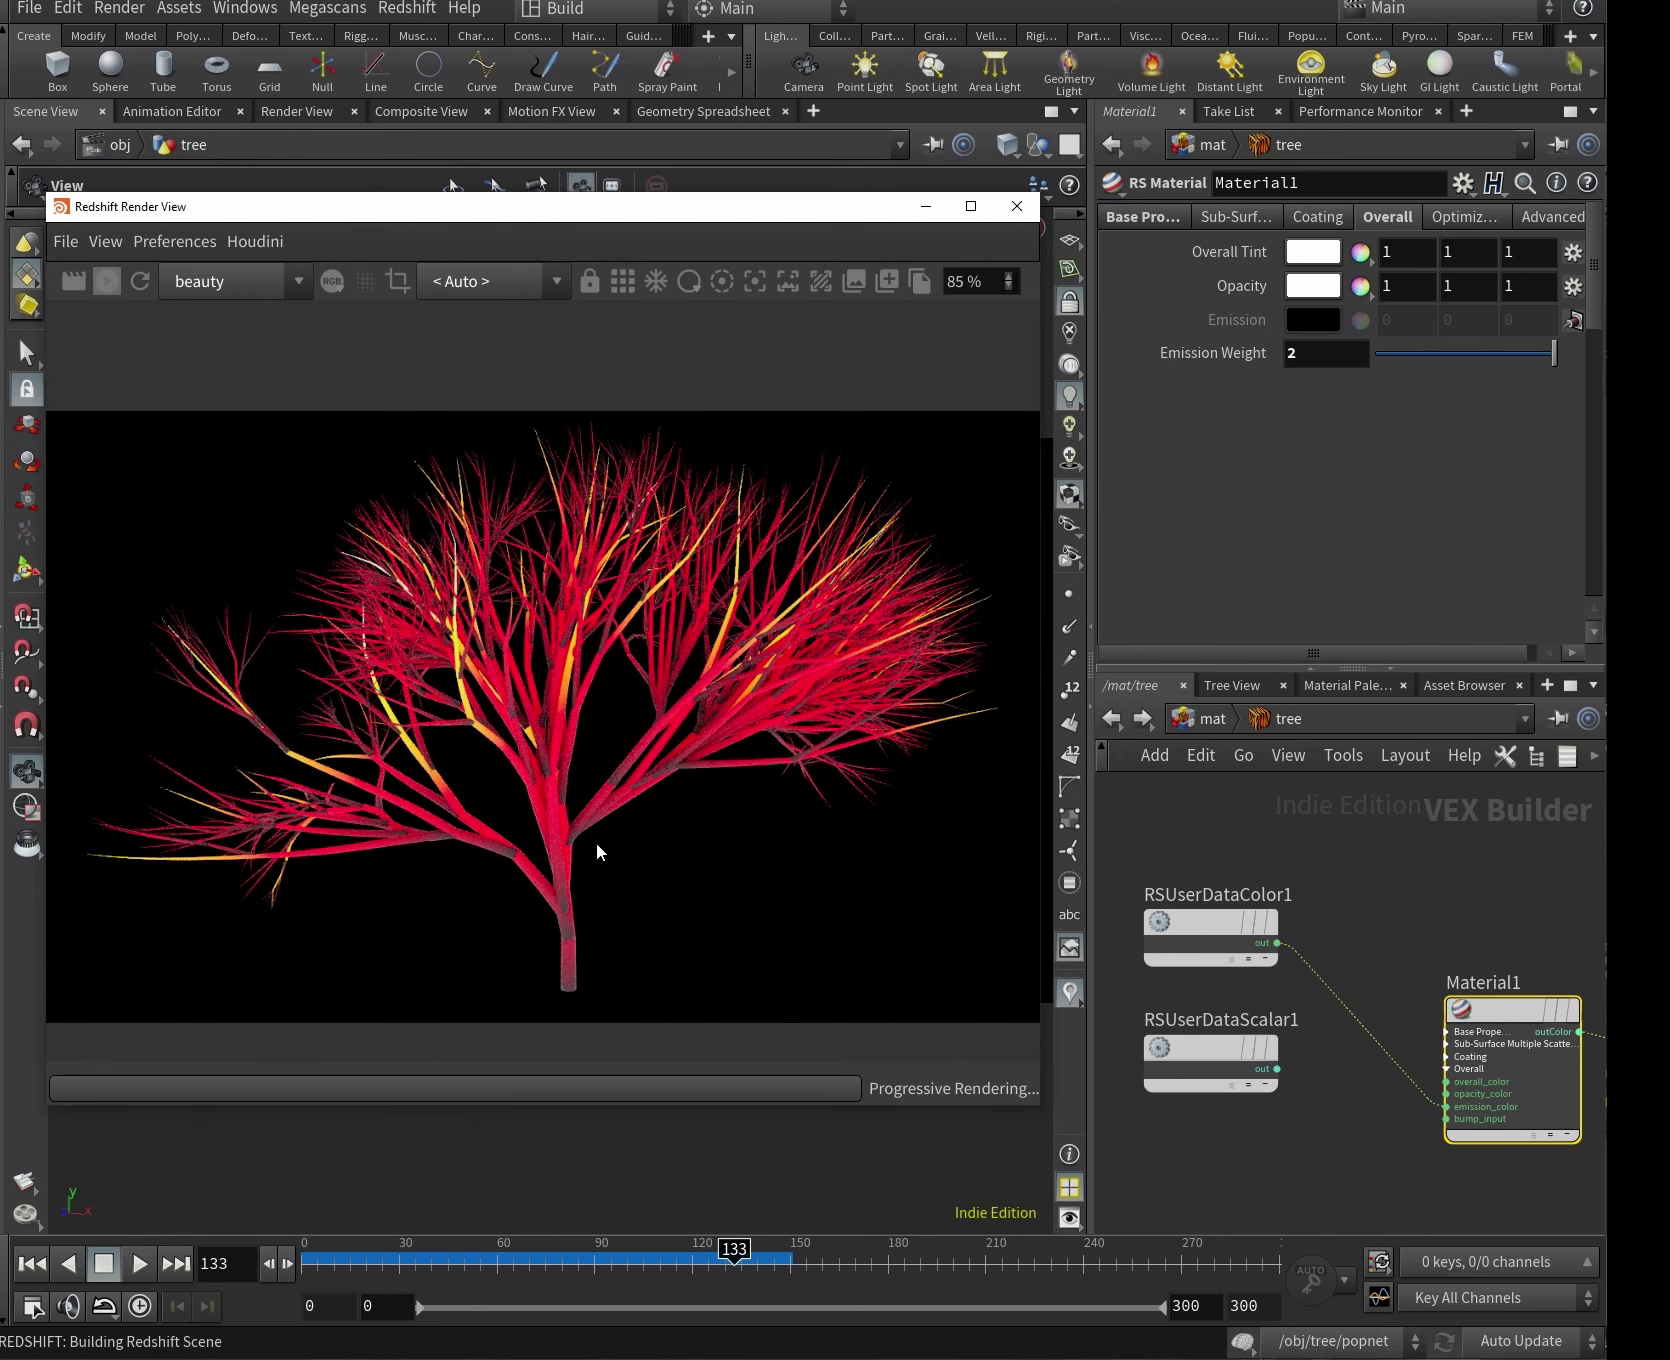
drag(606, 207, 1317, 212)
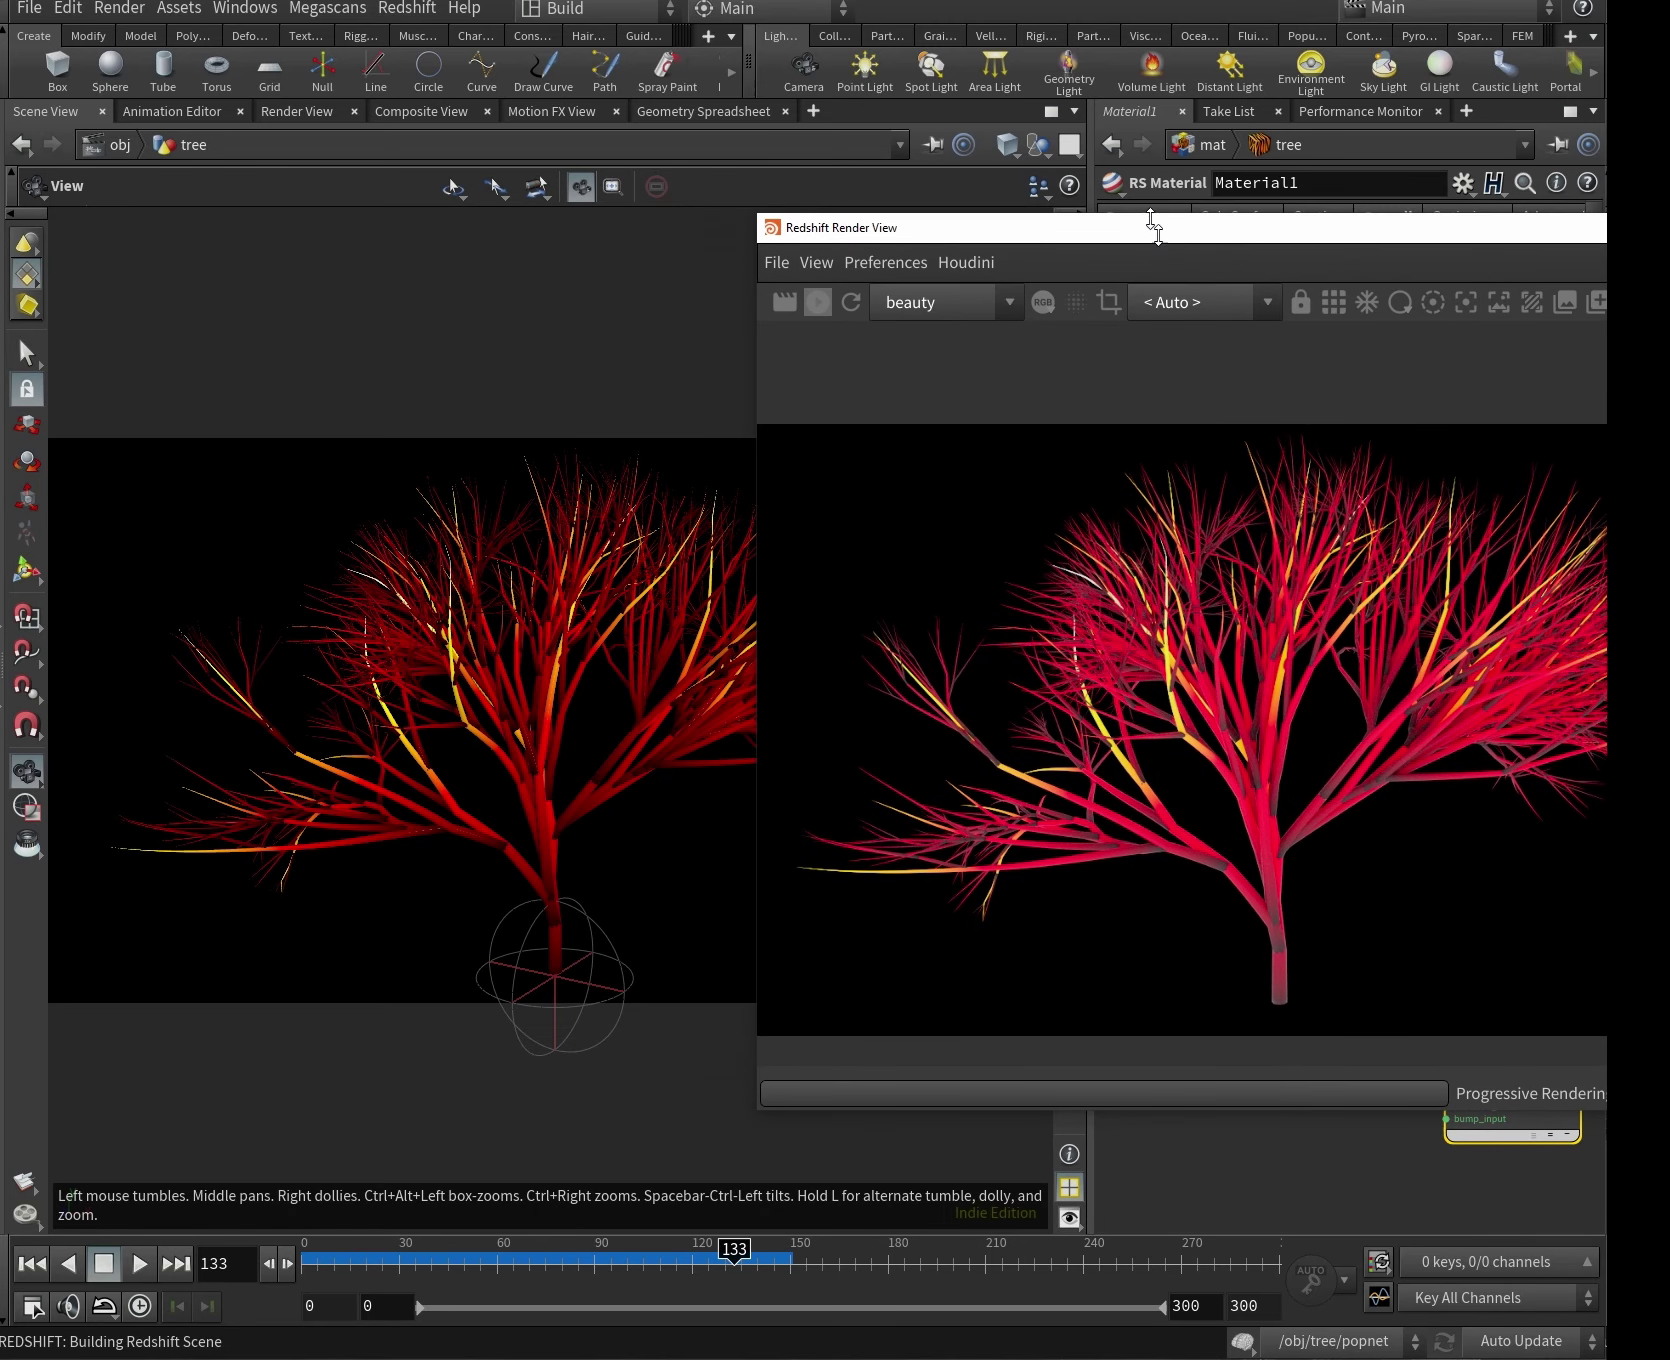
Check the Cd attribute on the colour user data node, then go into the tree geometry.
drag(1156, 224, 470, 254)
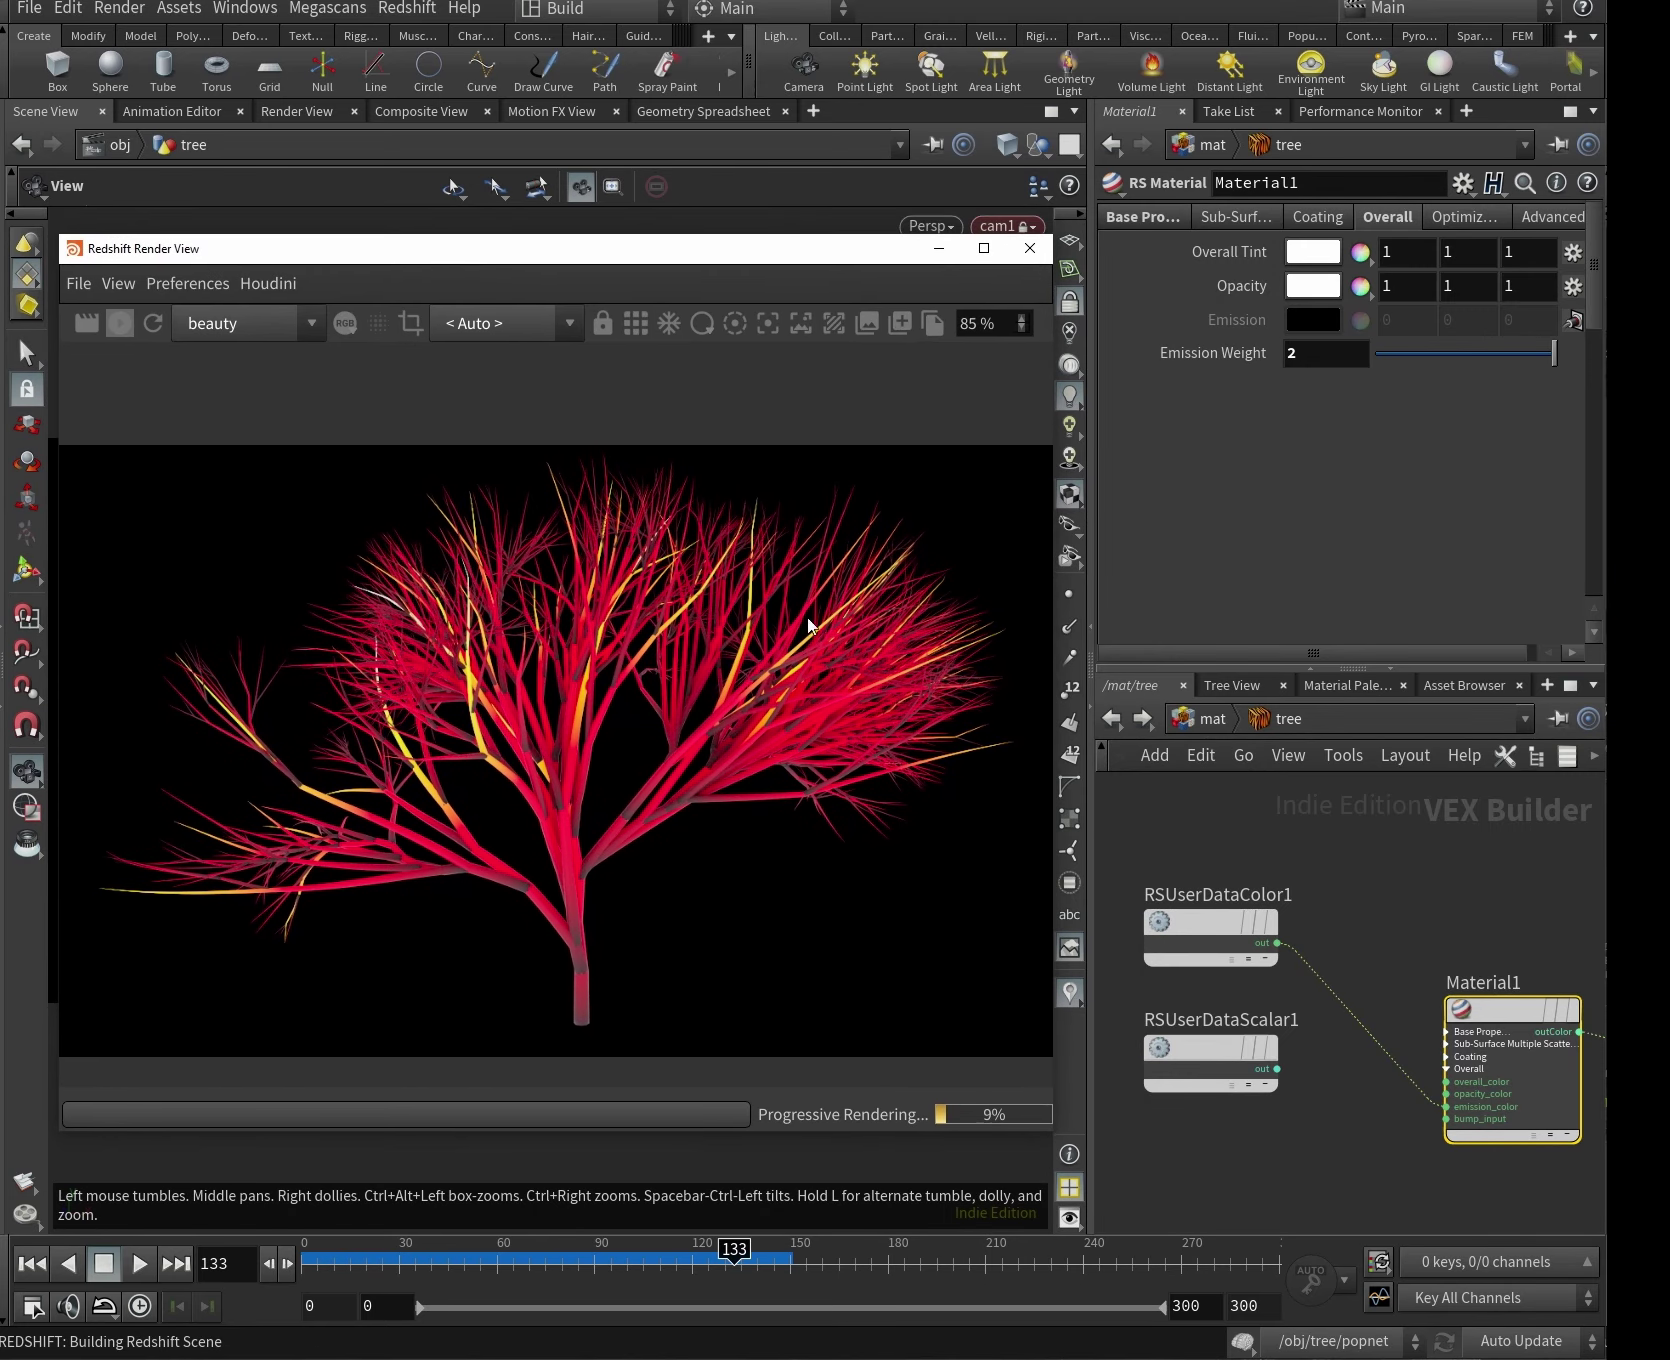
click(1210, 925)
double_click(1301, 230)
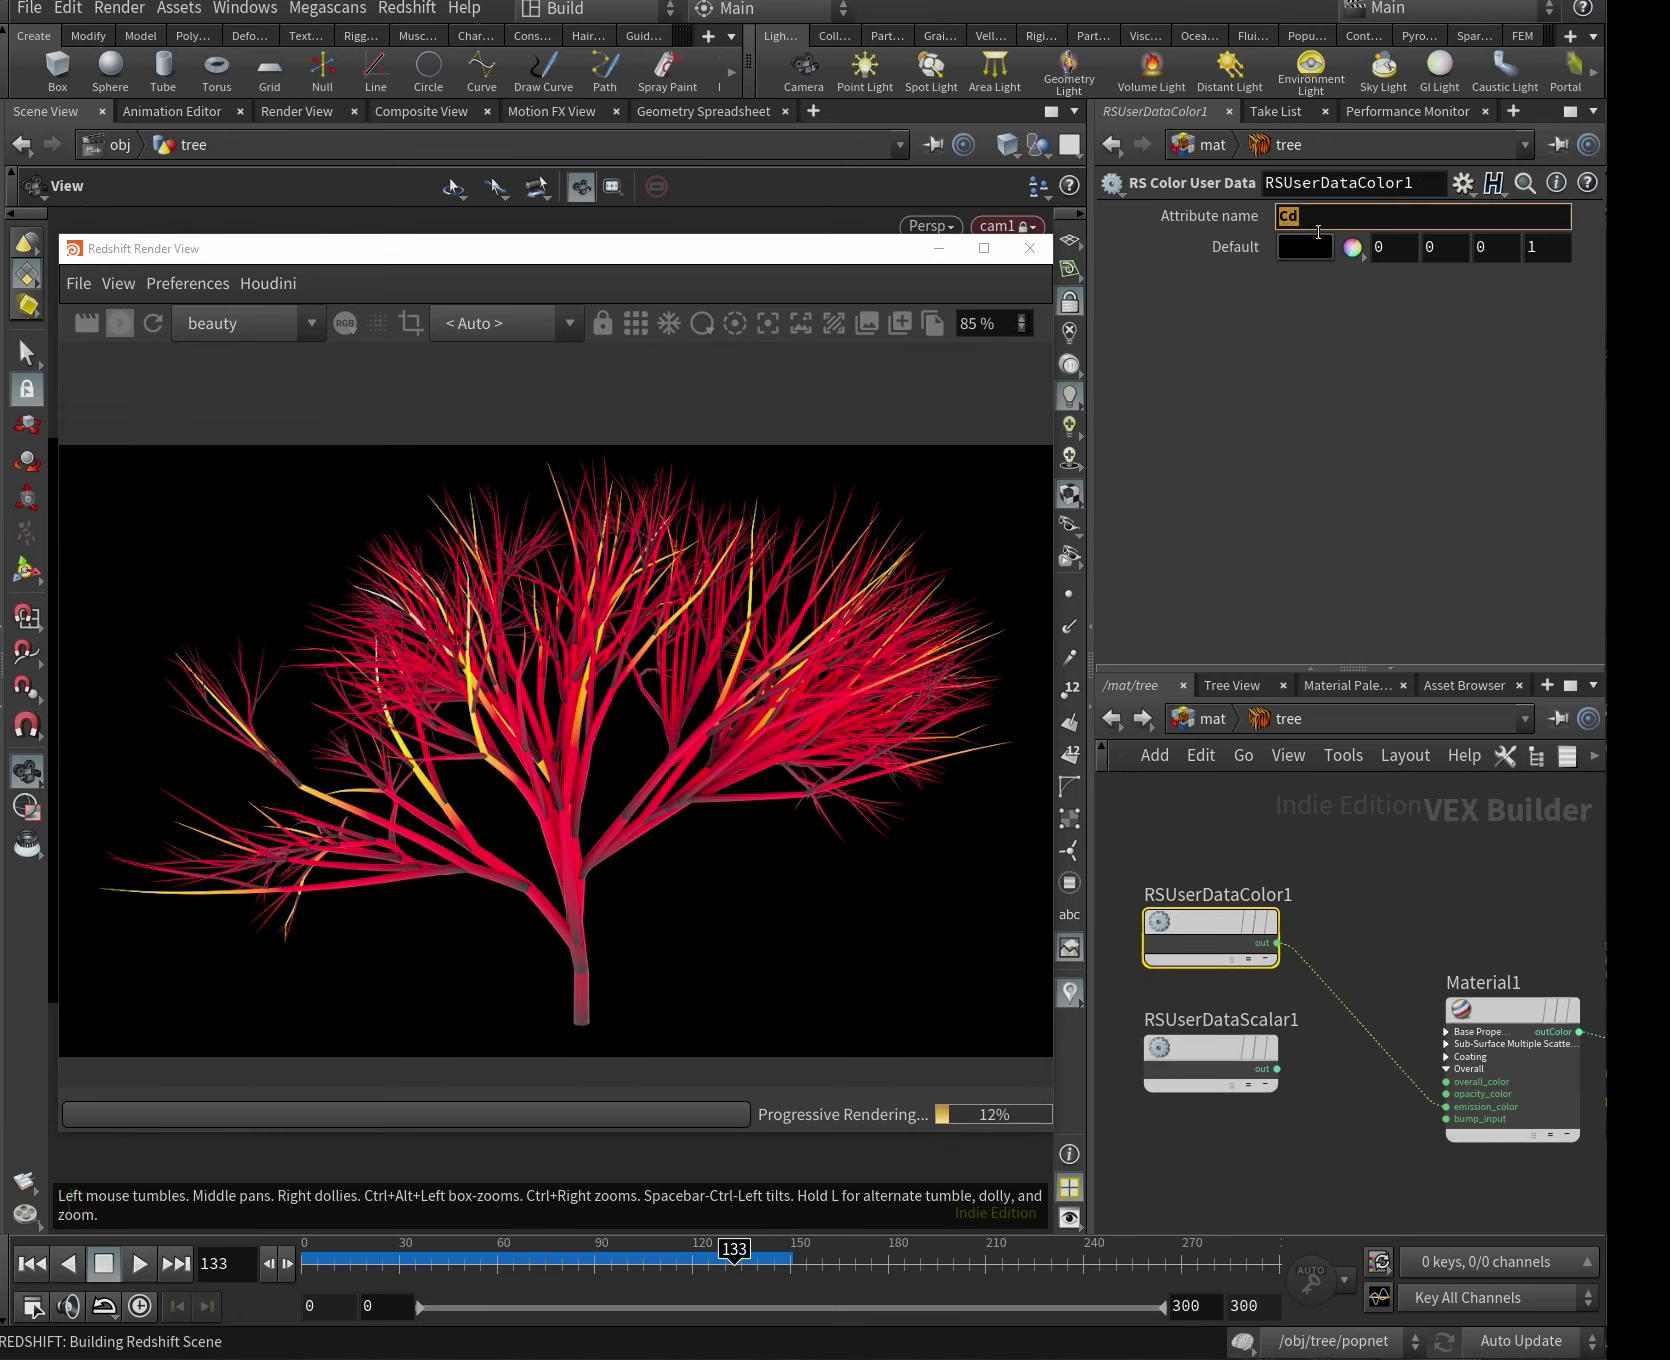
click(1243, 755)
click(1280, 790)
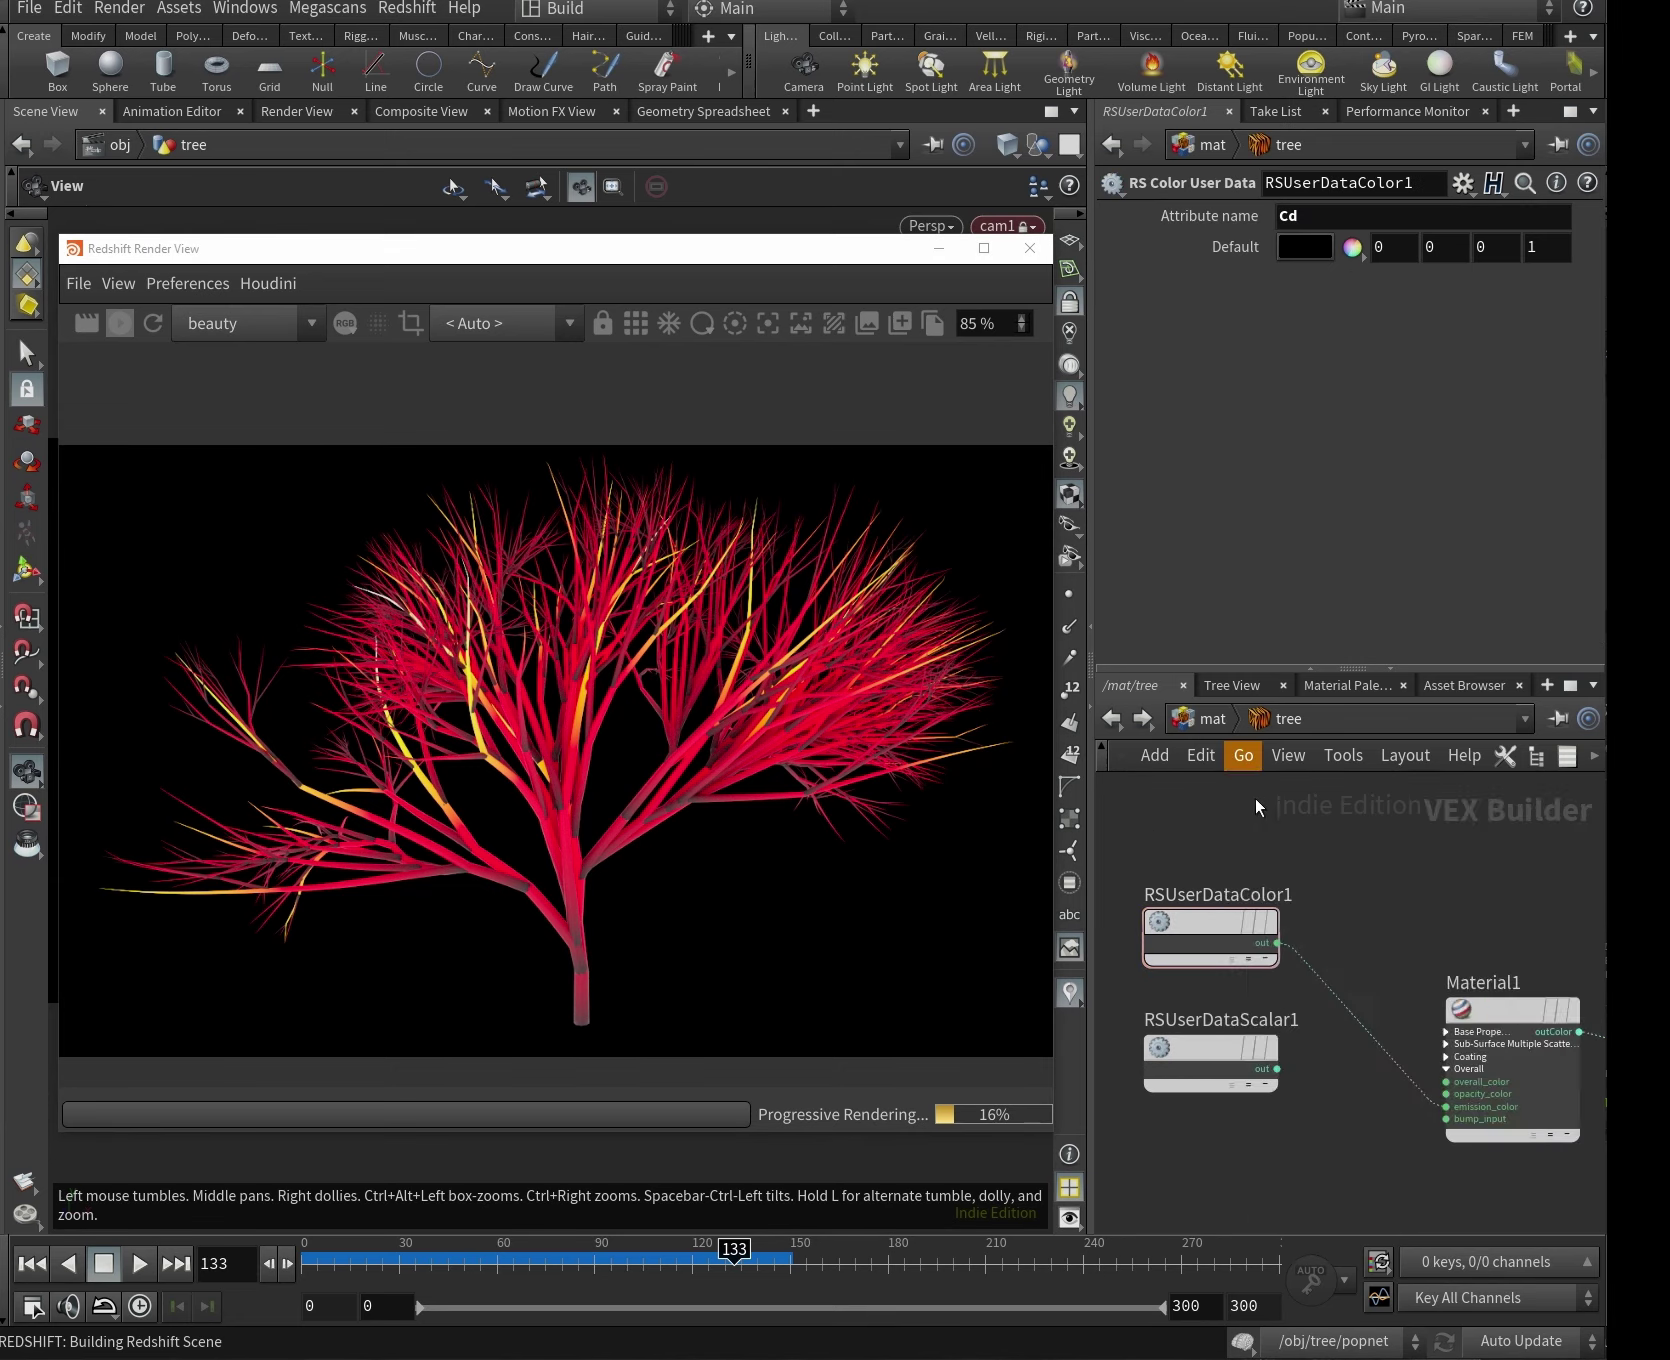
double_click(1156, 917)
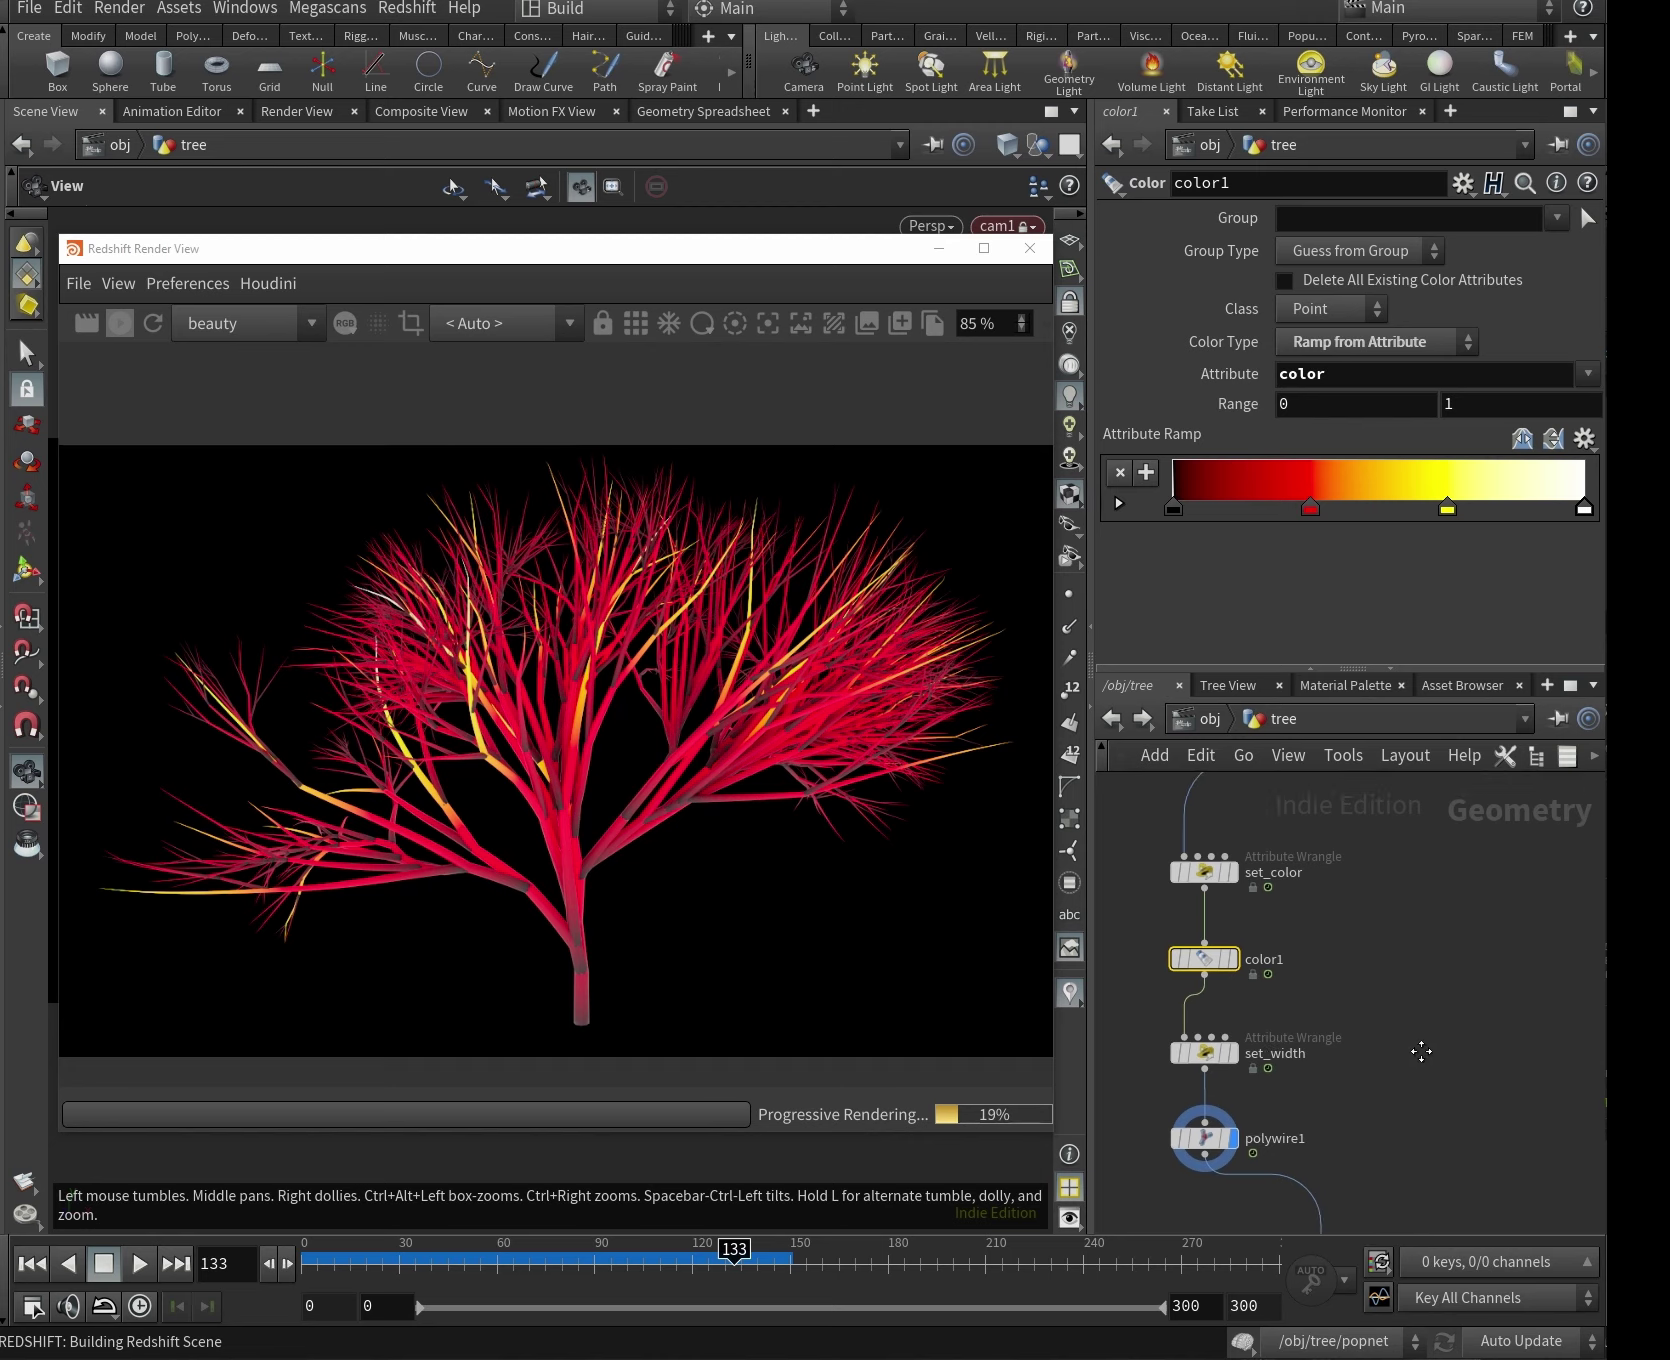
Recolour color1's red ramp key to green, then to blue.
double_click(1310, 509)
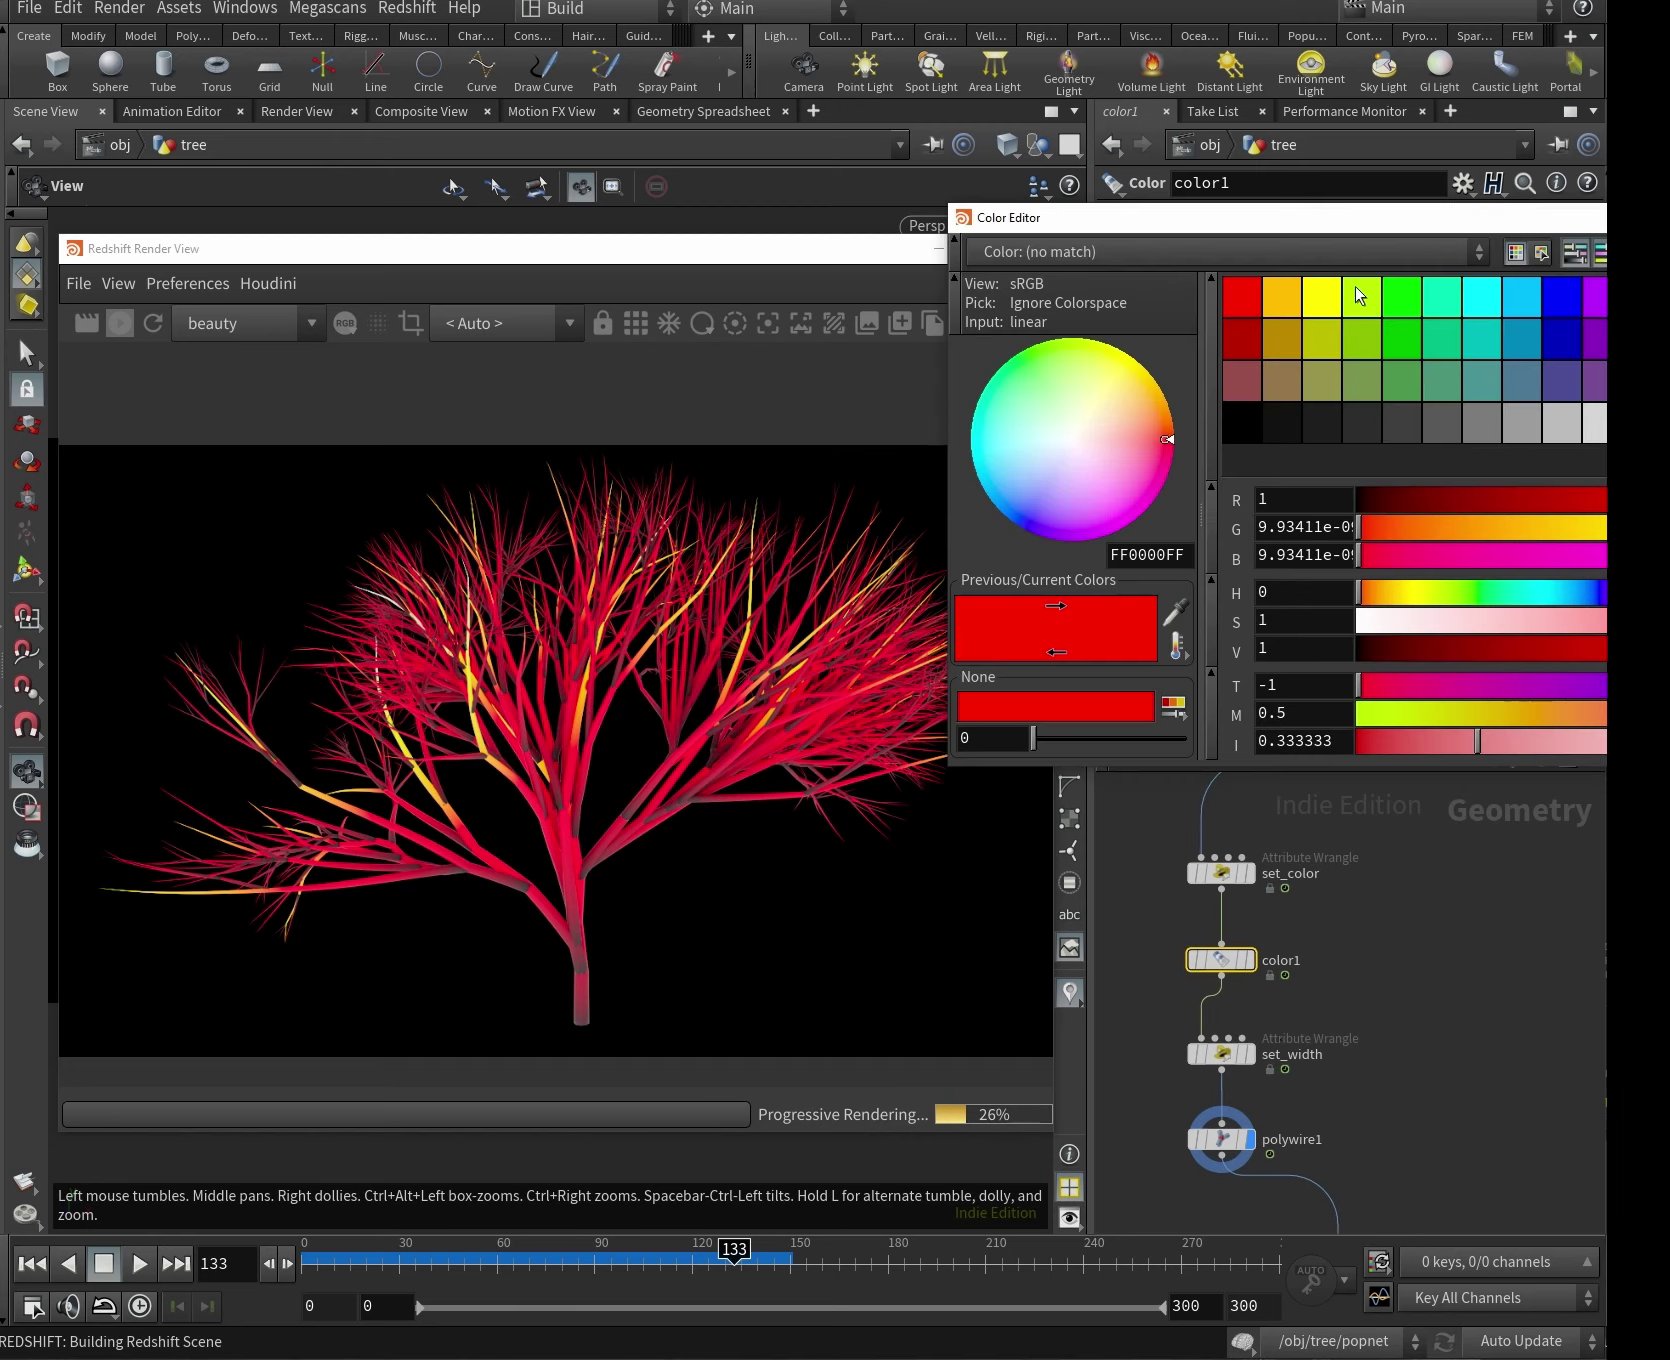
click(1509, 381)
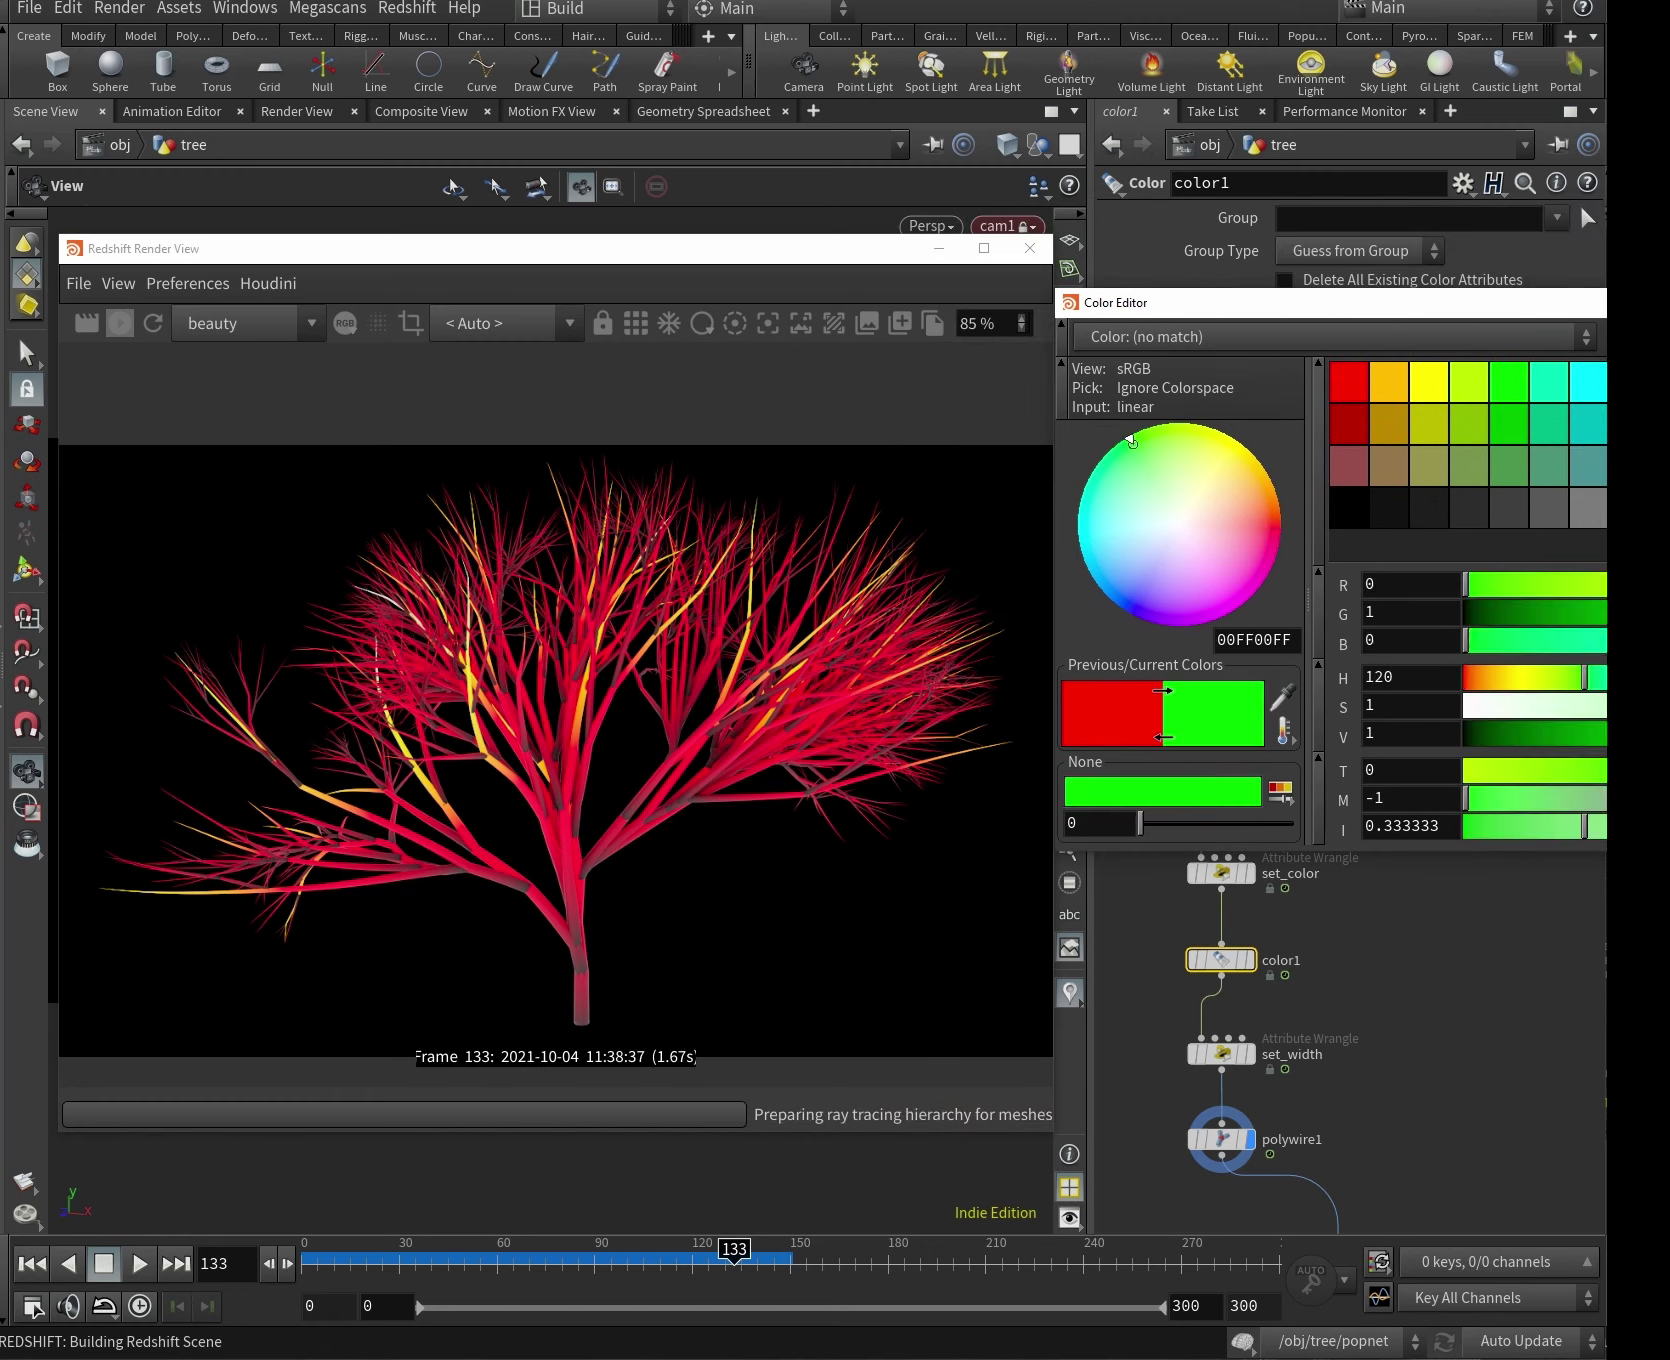
click(578, 722)
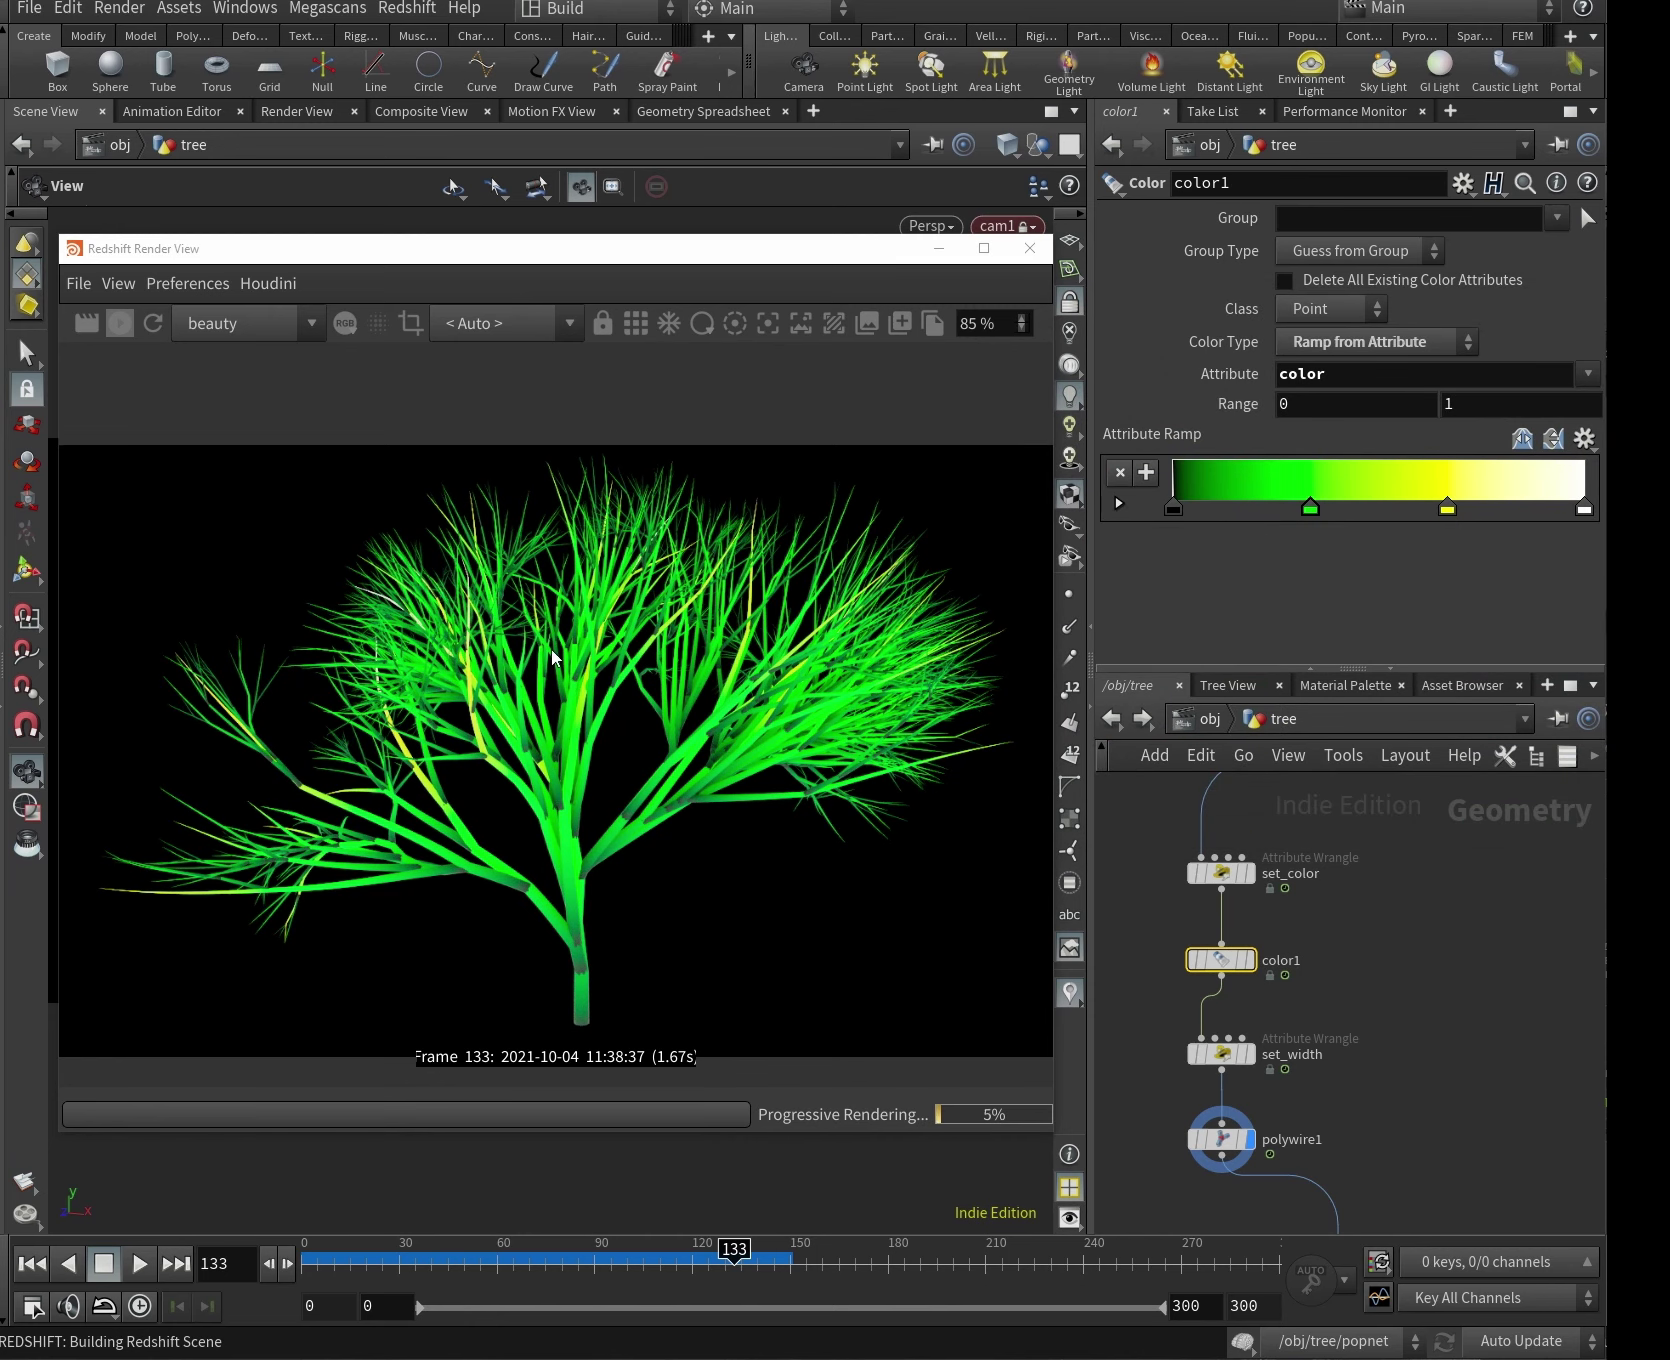
double_click(1311, 510)
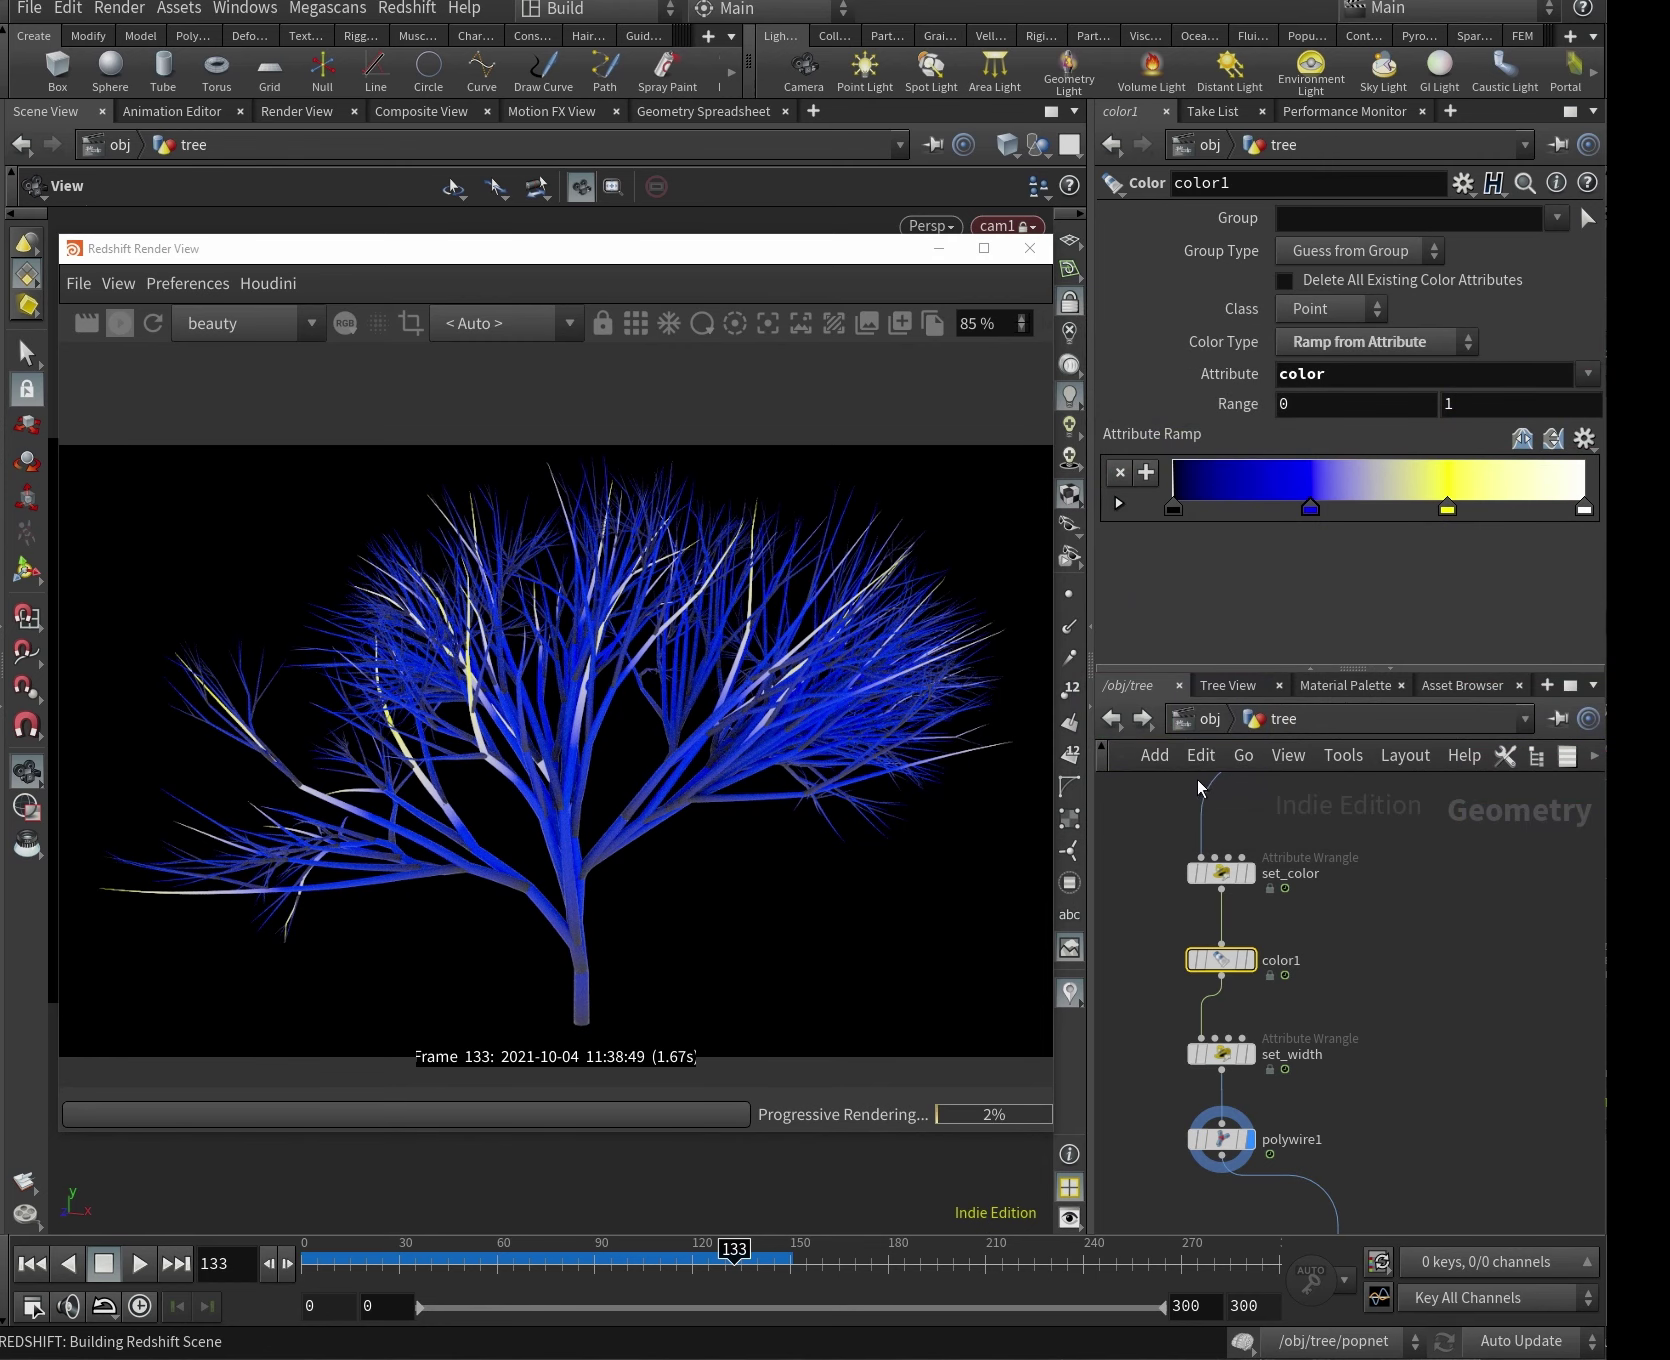
click(1256, 757)
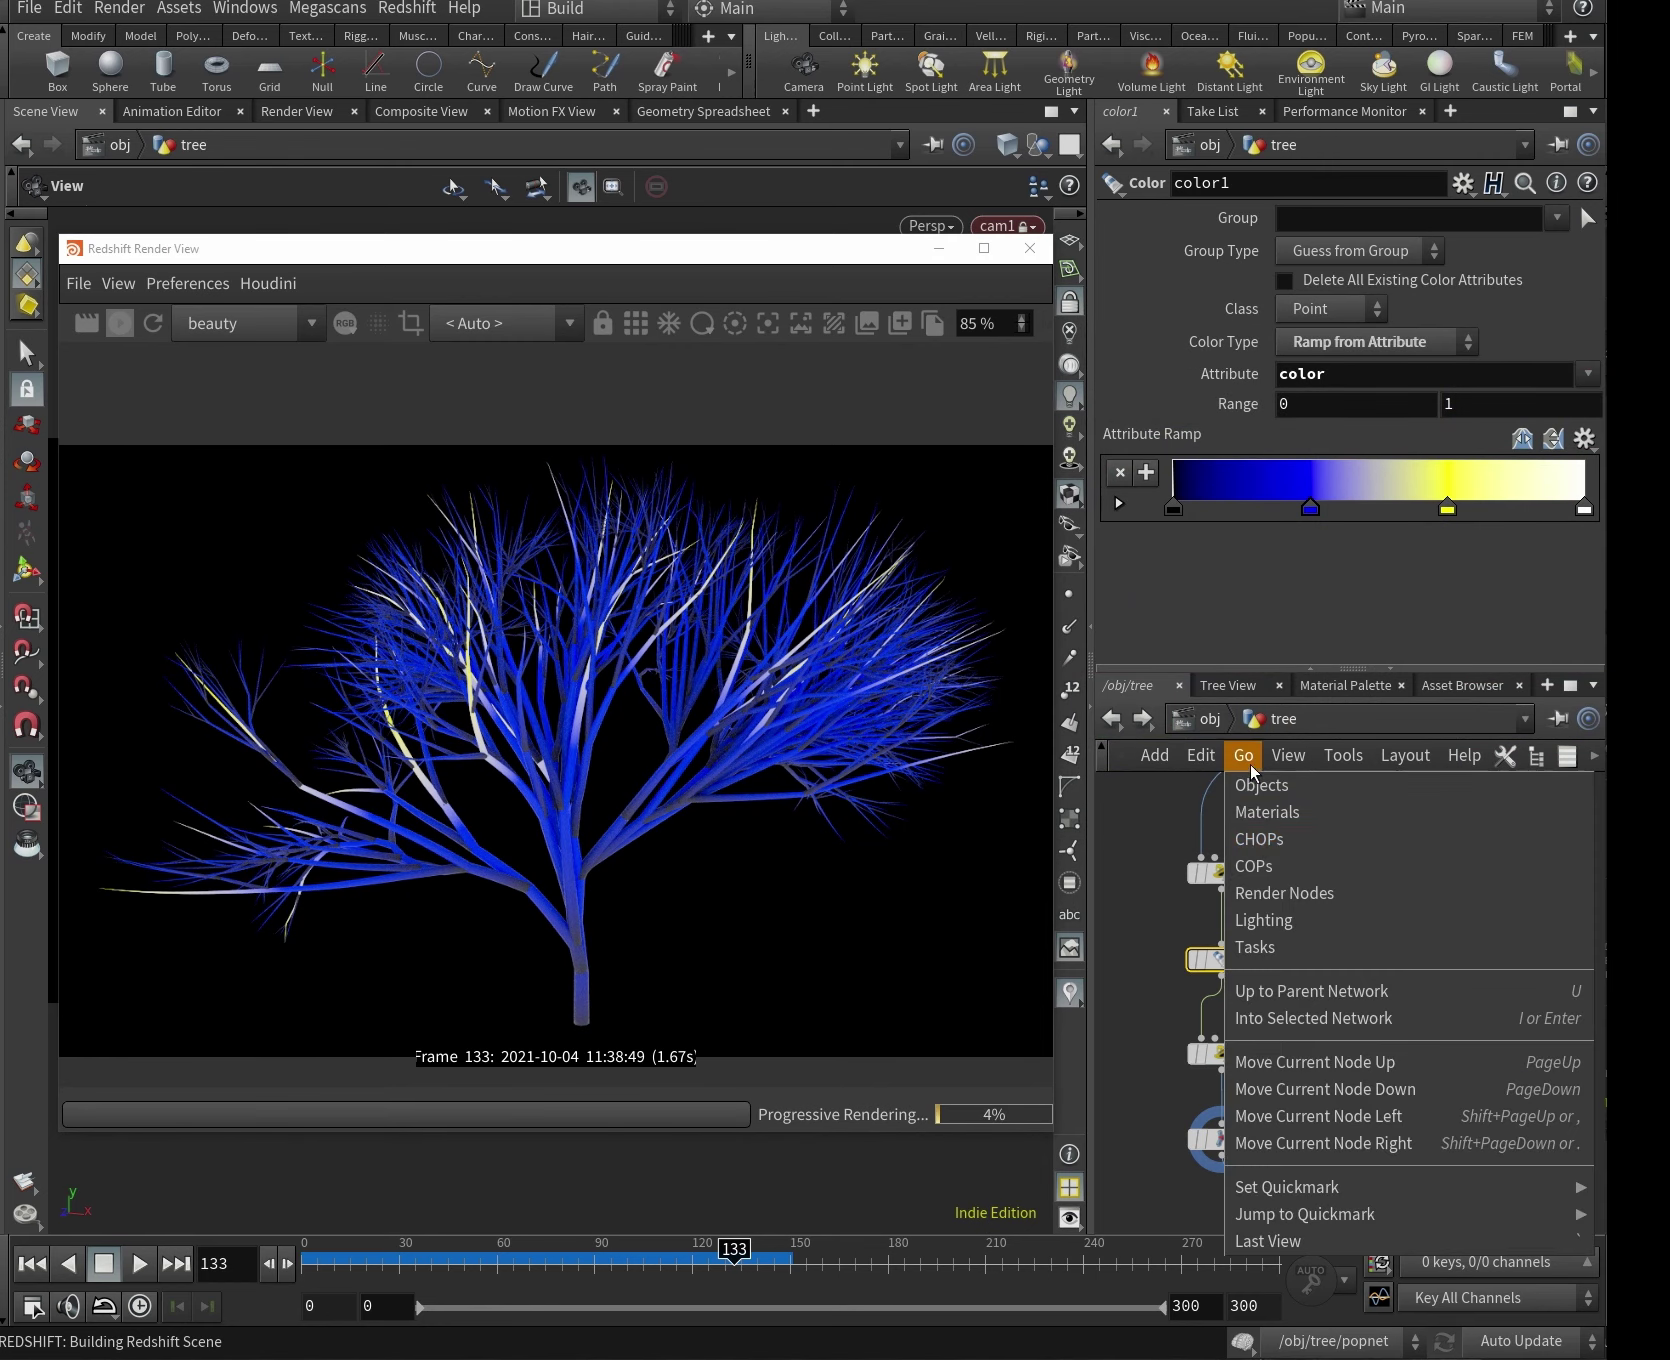
Go back into the tree material builder and delete the RSUserDataColor1 node.
click(1280, 895)
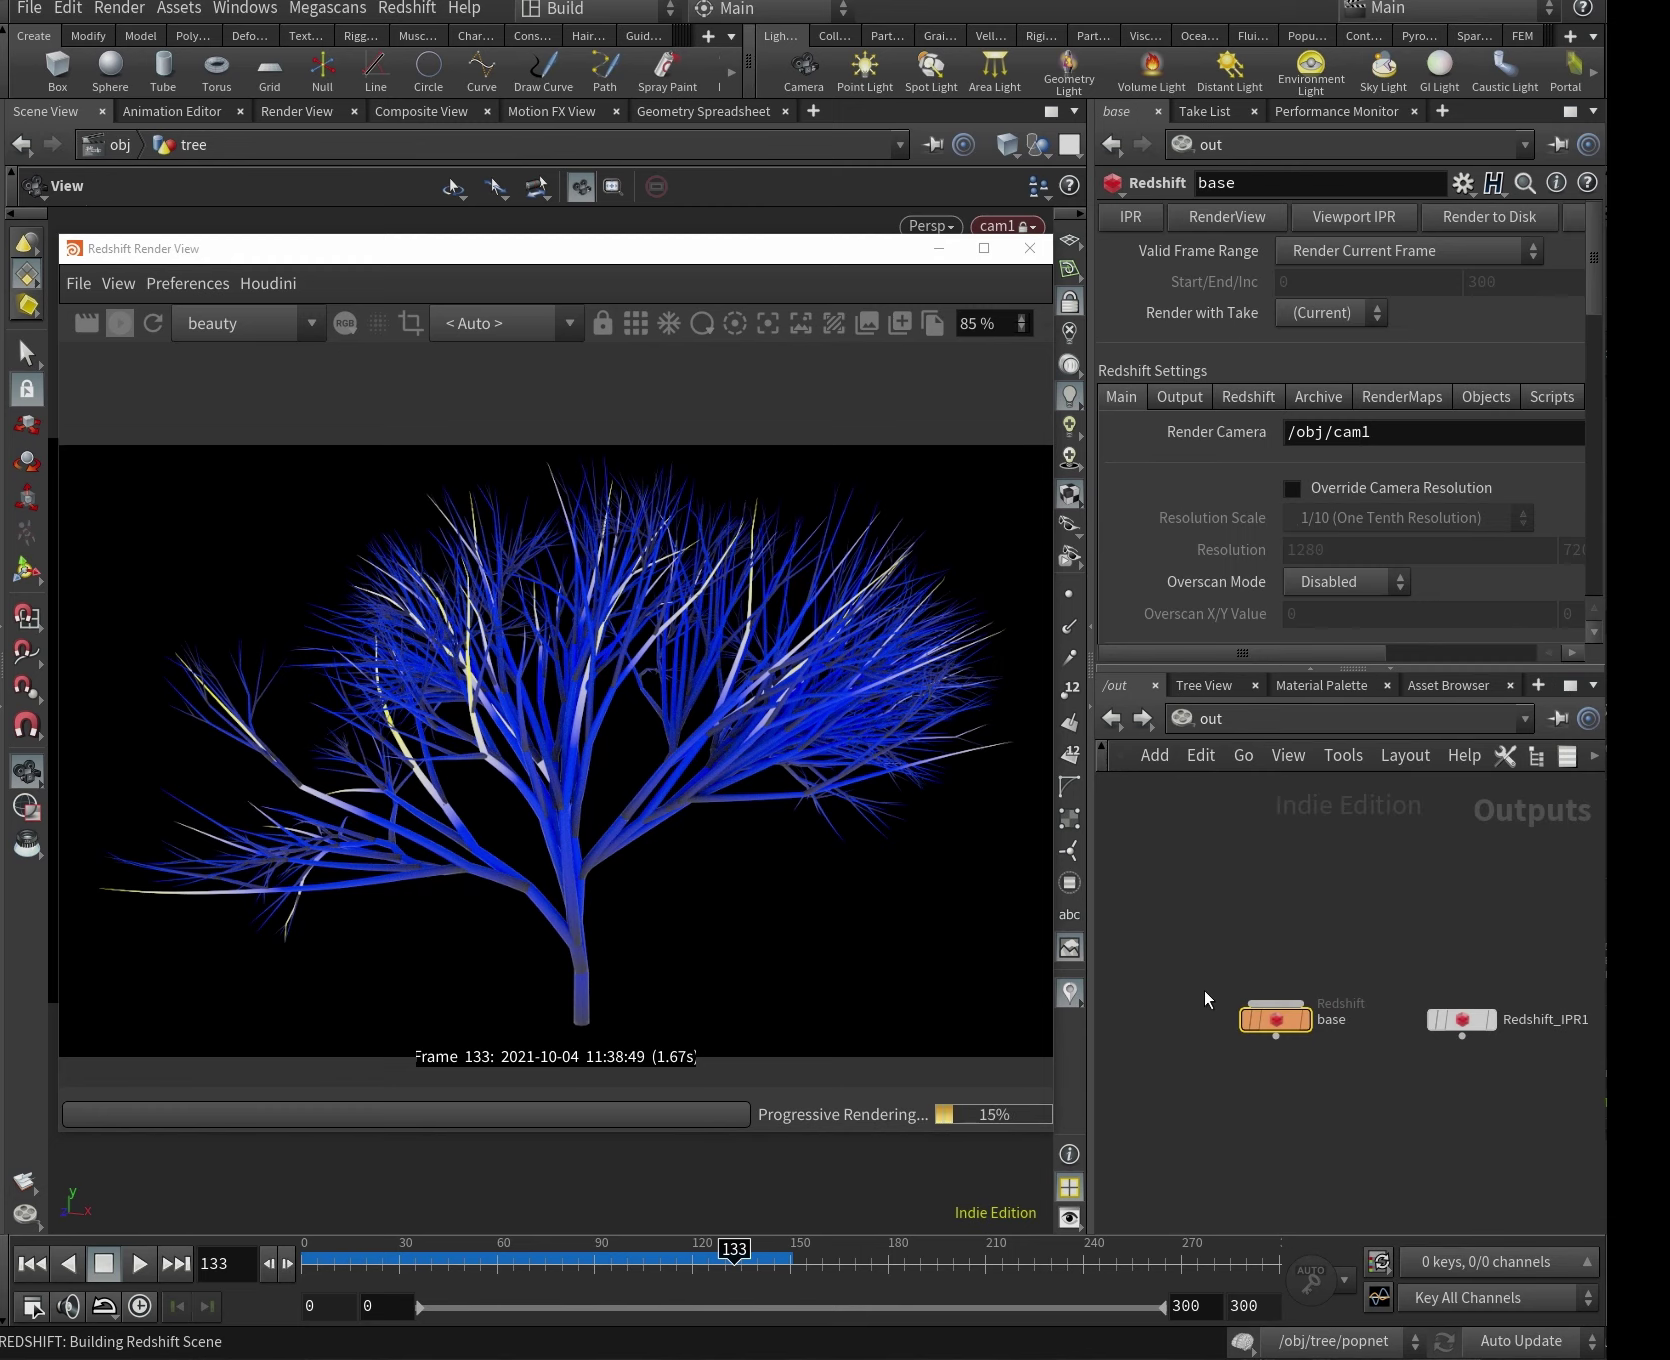
click(1256, 757)
click(1279, 852)
double_click(1320, 962)
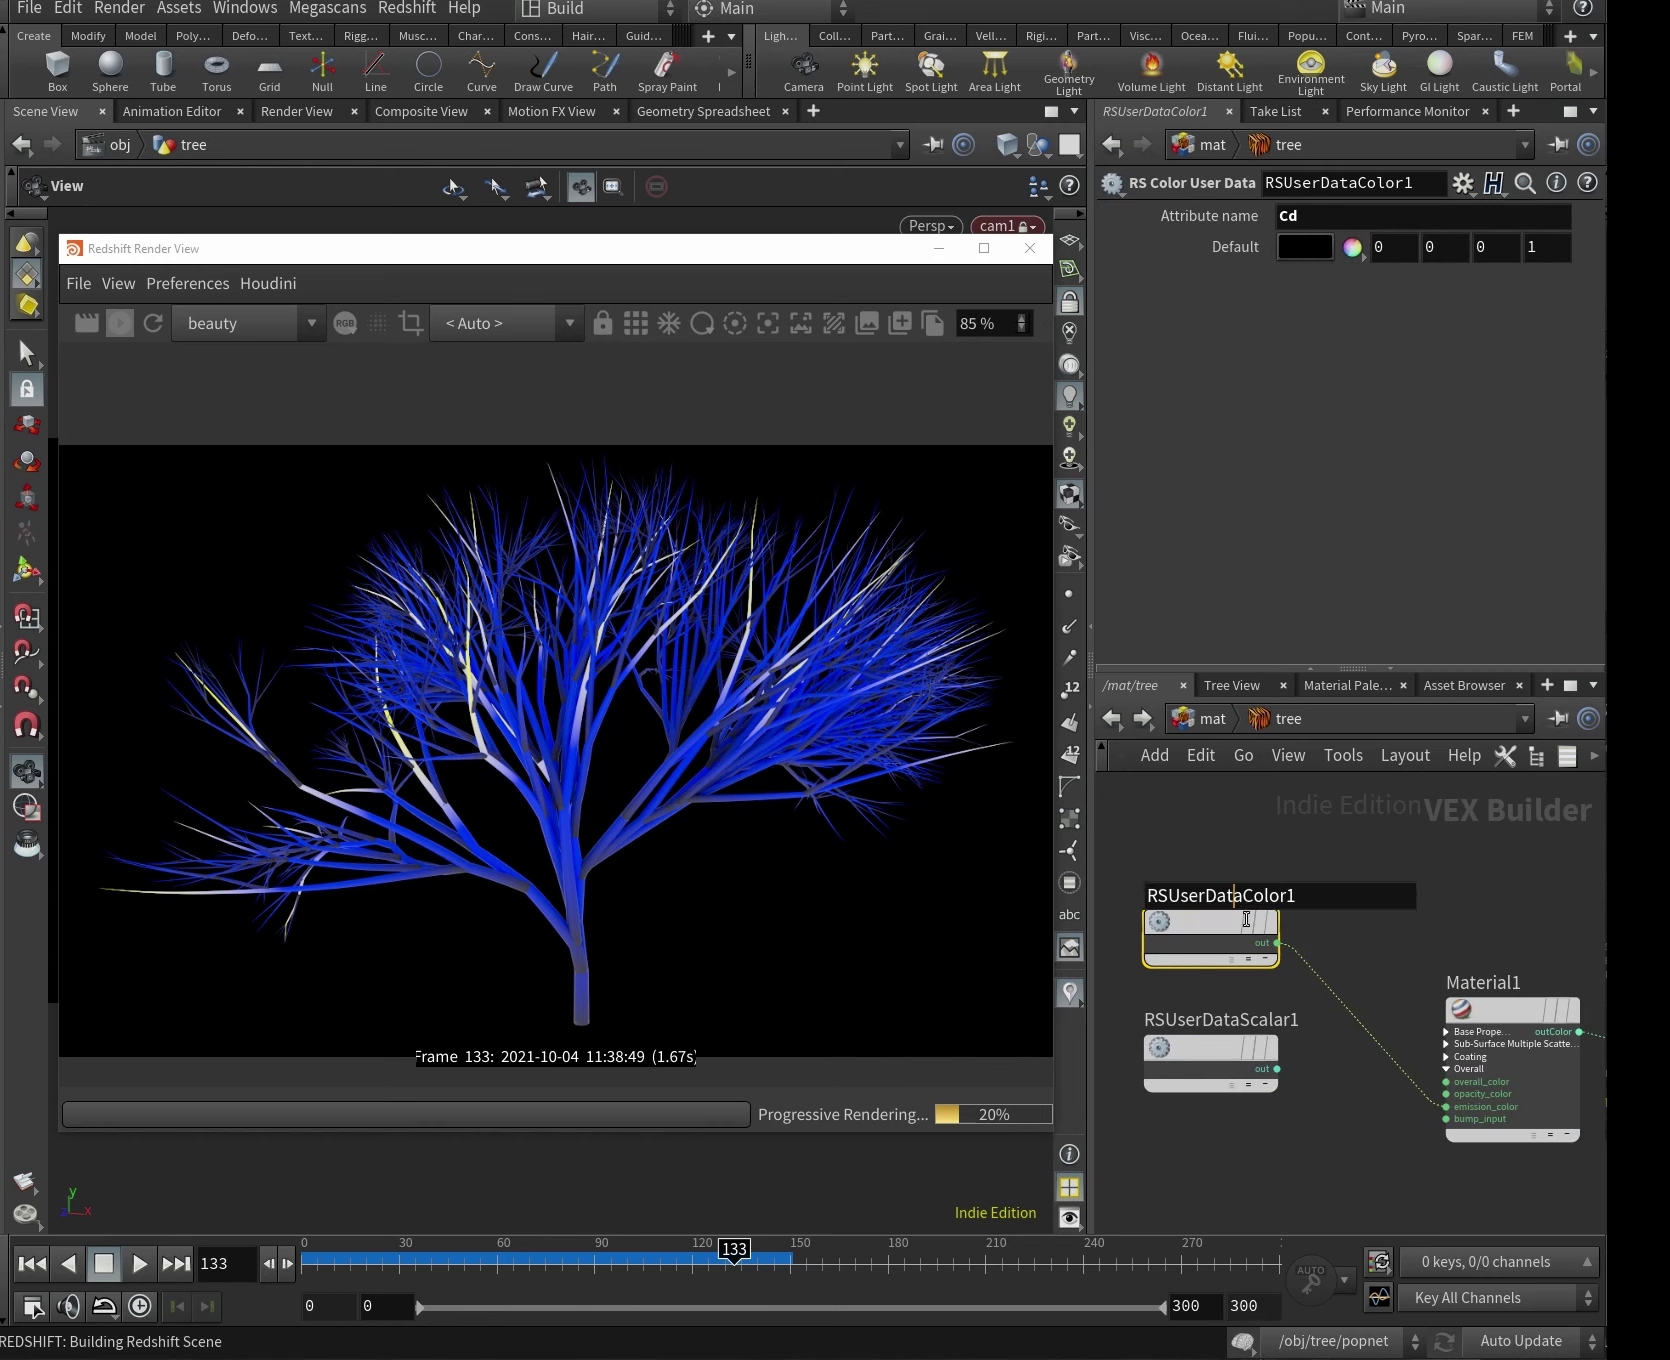
key(Delete)
click(1222, 1048)
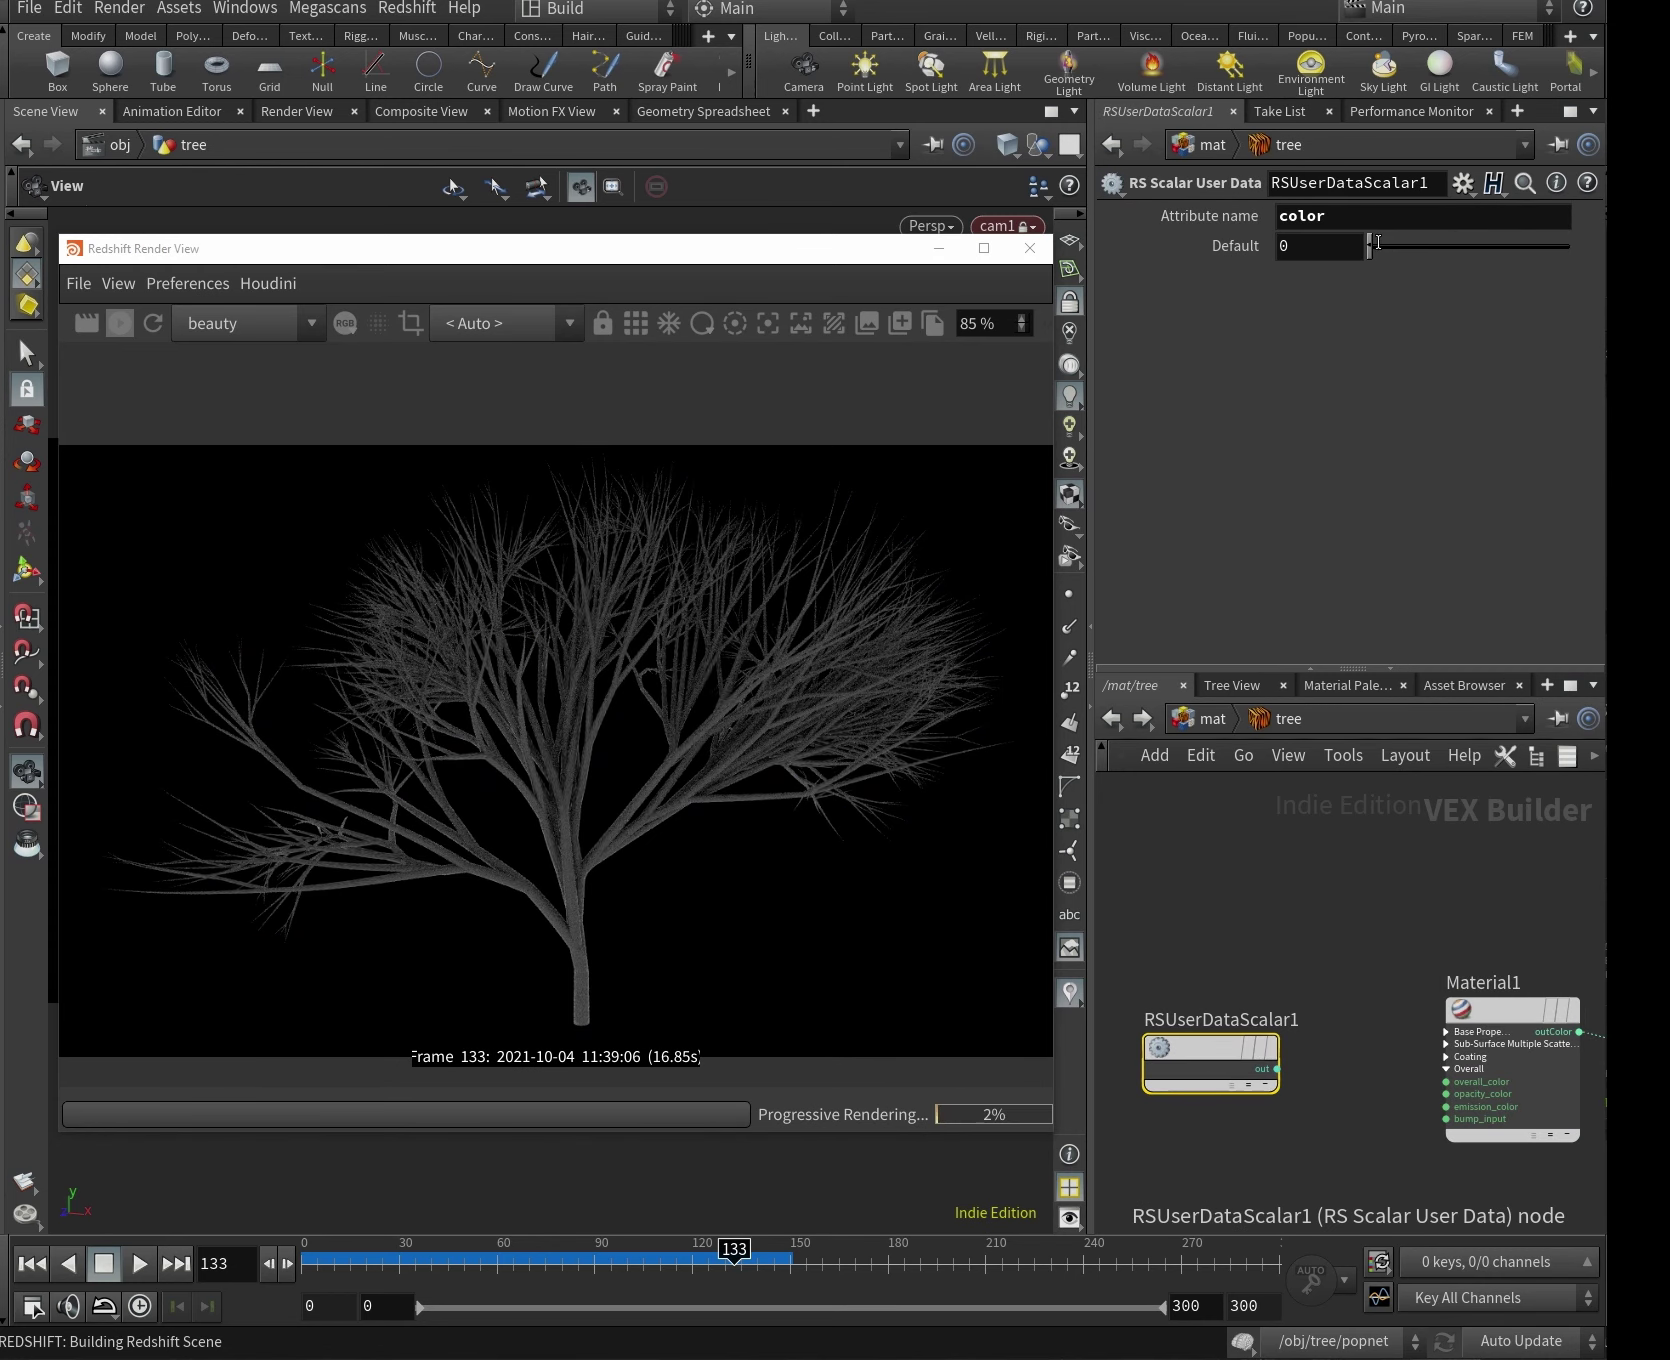
middle_drag(1254, 1062, 1212, 984)
key(Tab)
Insert an RS Ramp between RSUserDataScalar1 and Material1 and refresh the Redshift render.
text(ramp)
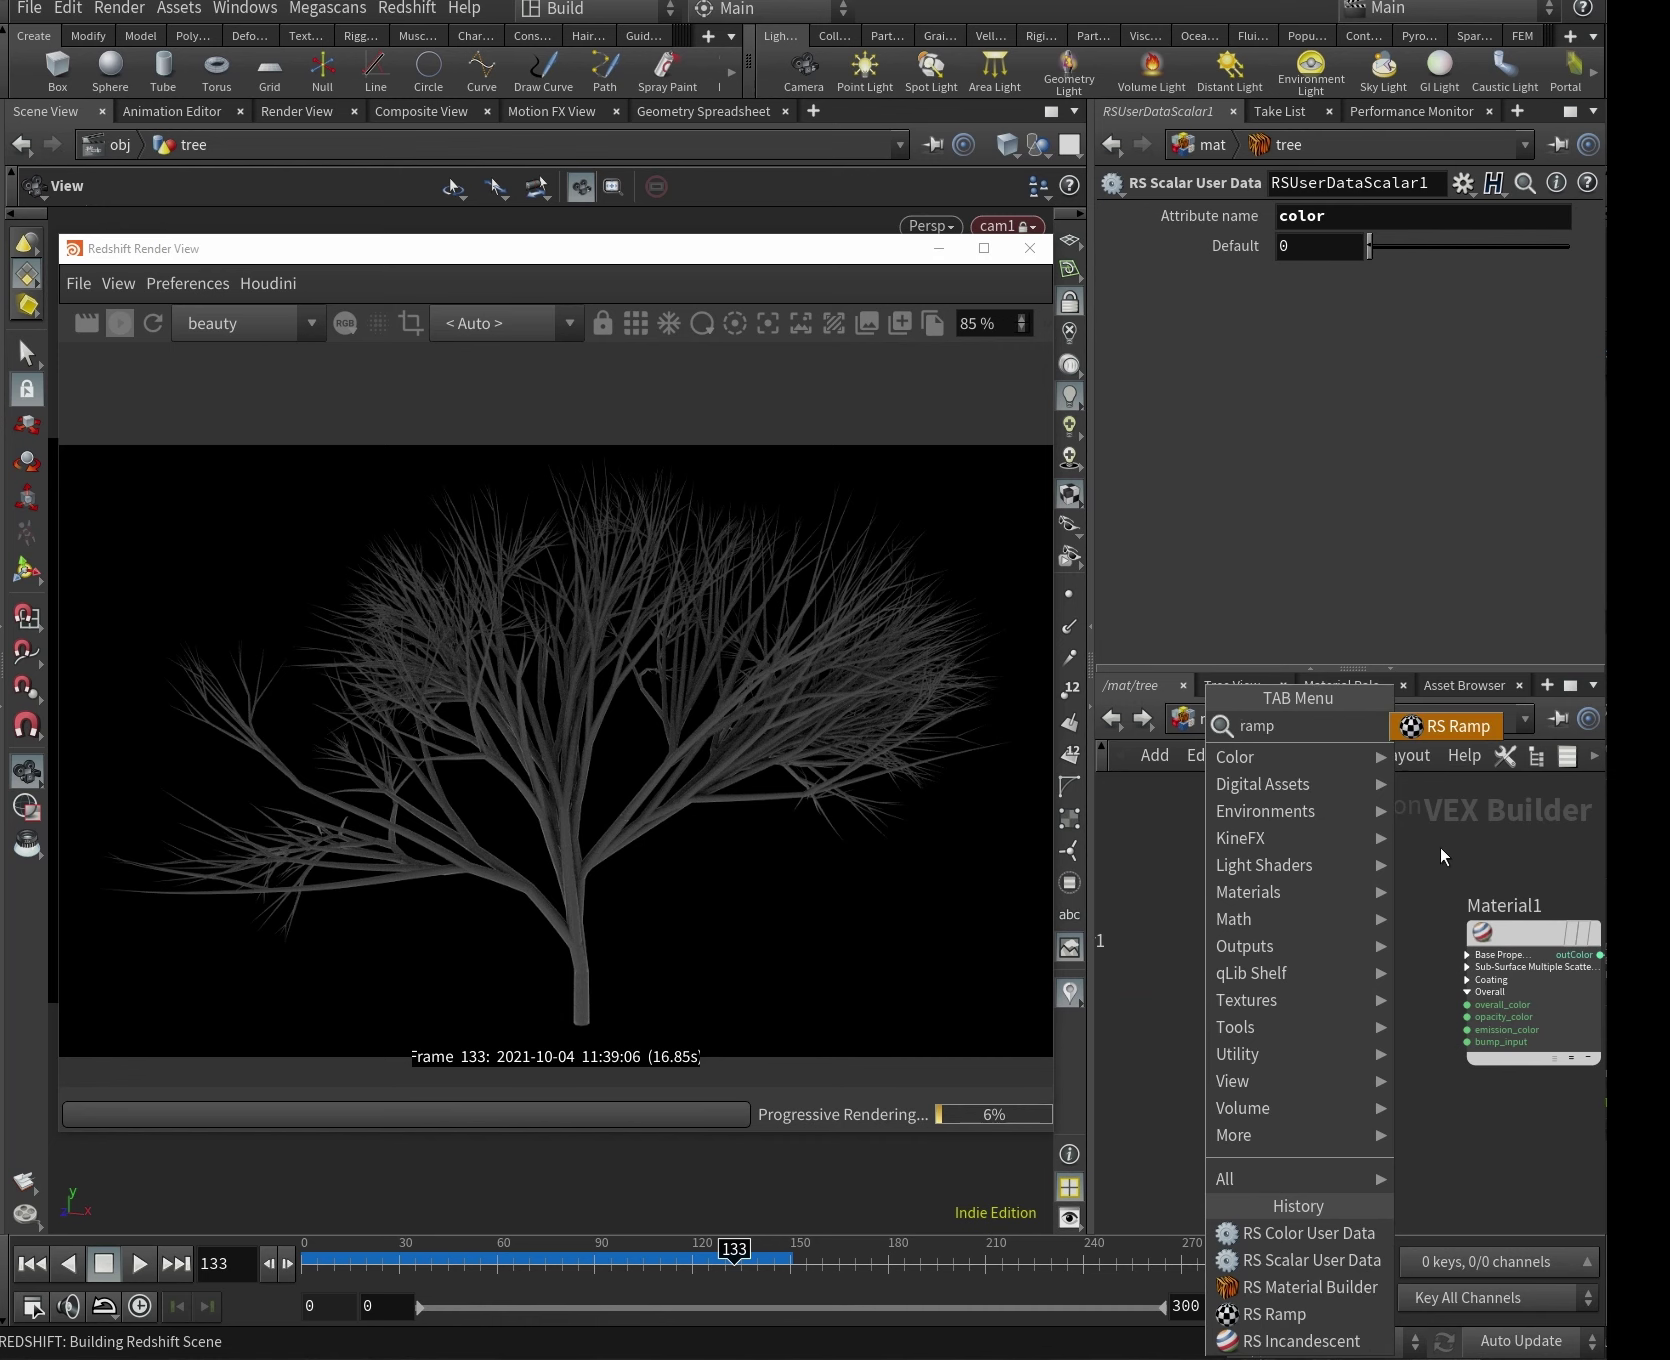
click(1472, 735)
click(1330, 1000)
drag(1190, 965, 1275, 1002)
drag(1384, 1001, 1478, 1014)
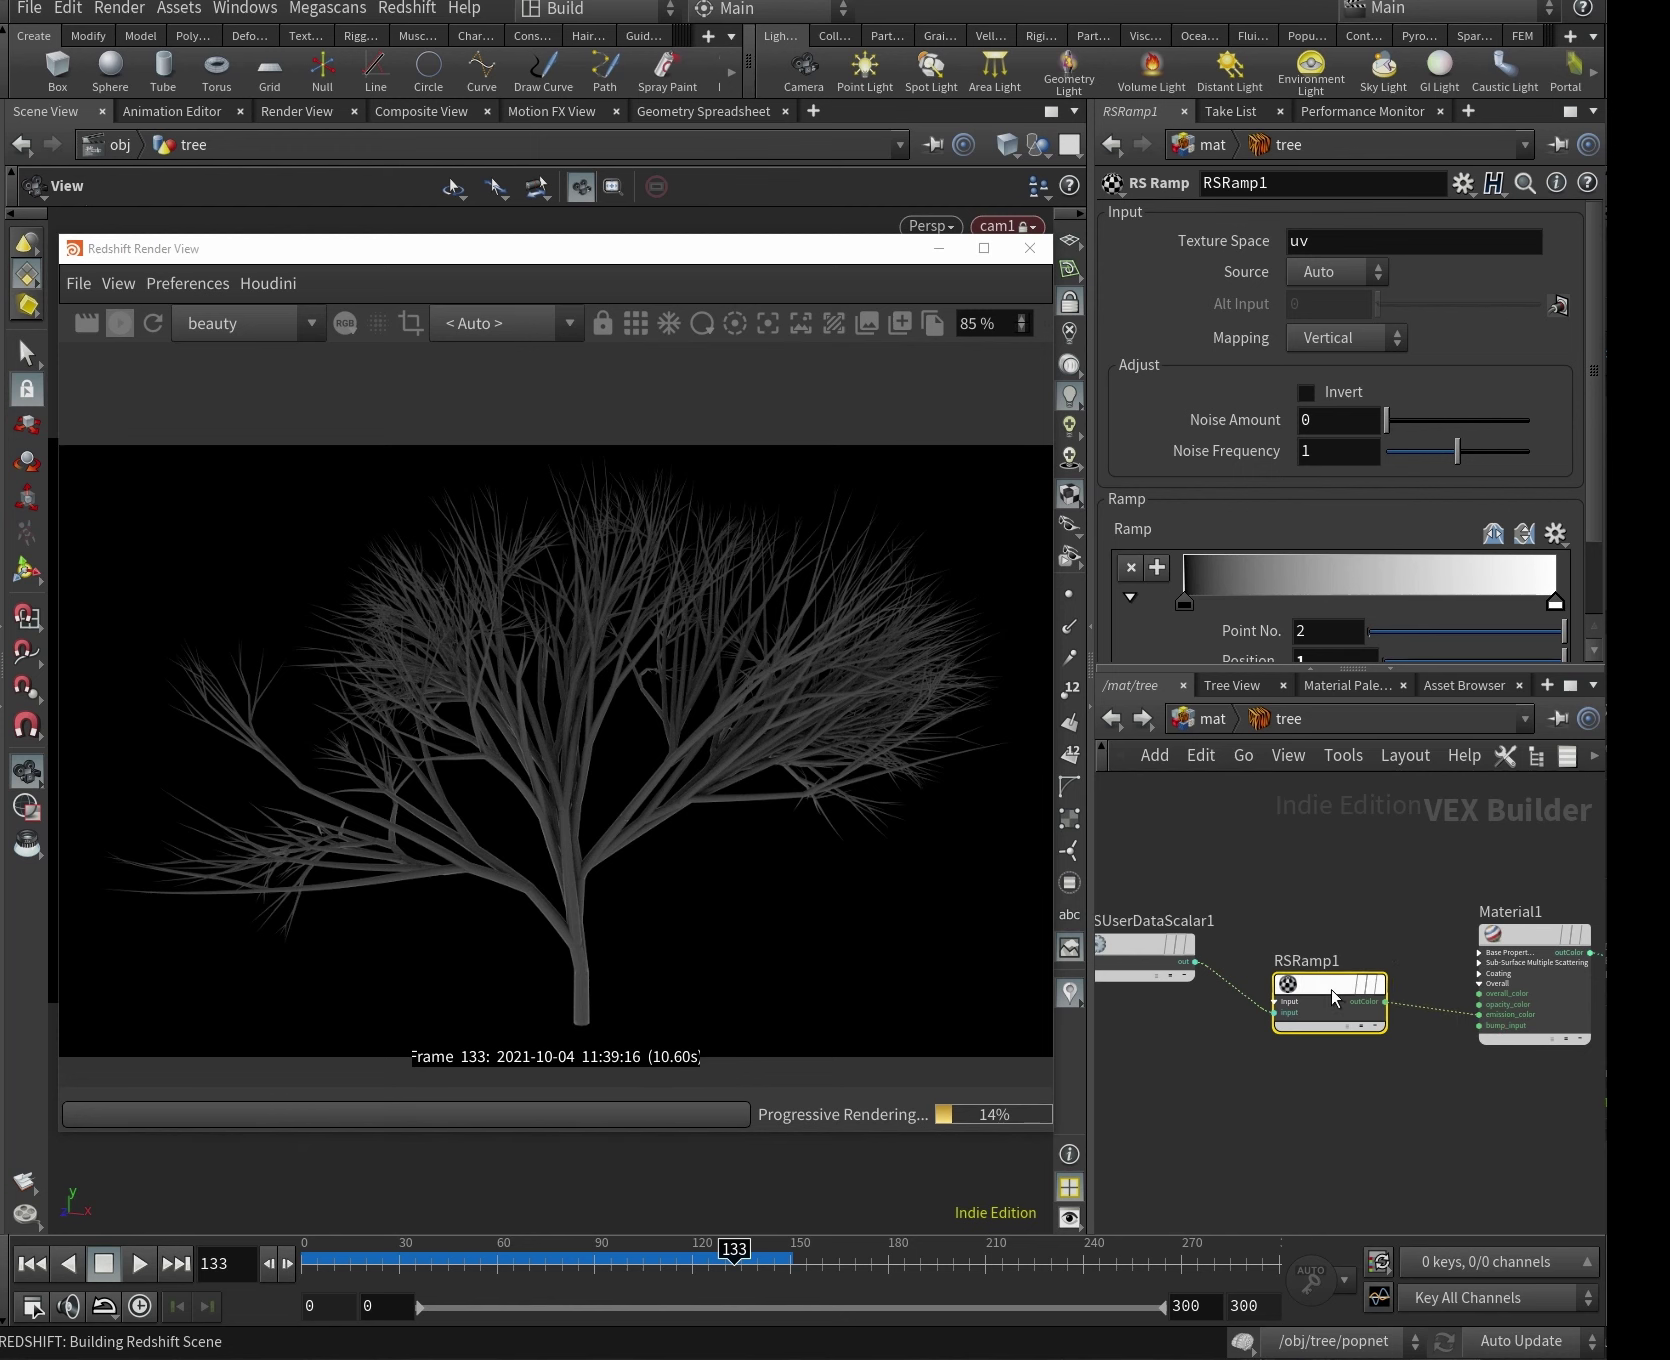
click(151, 325)
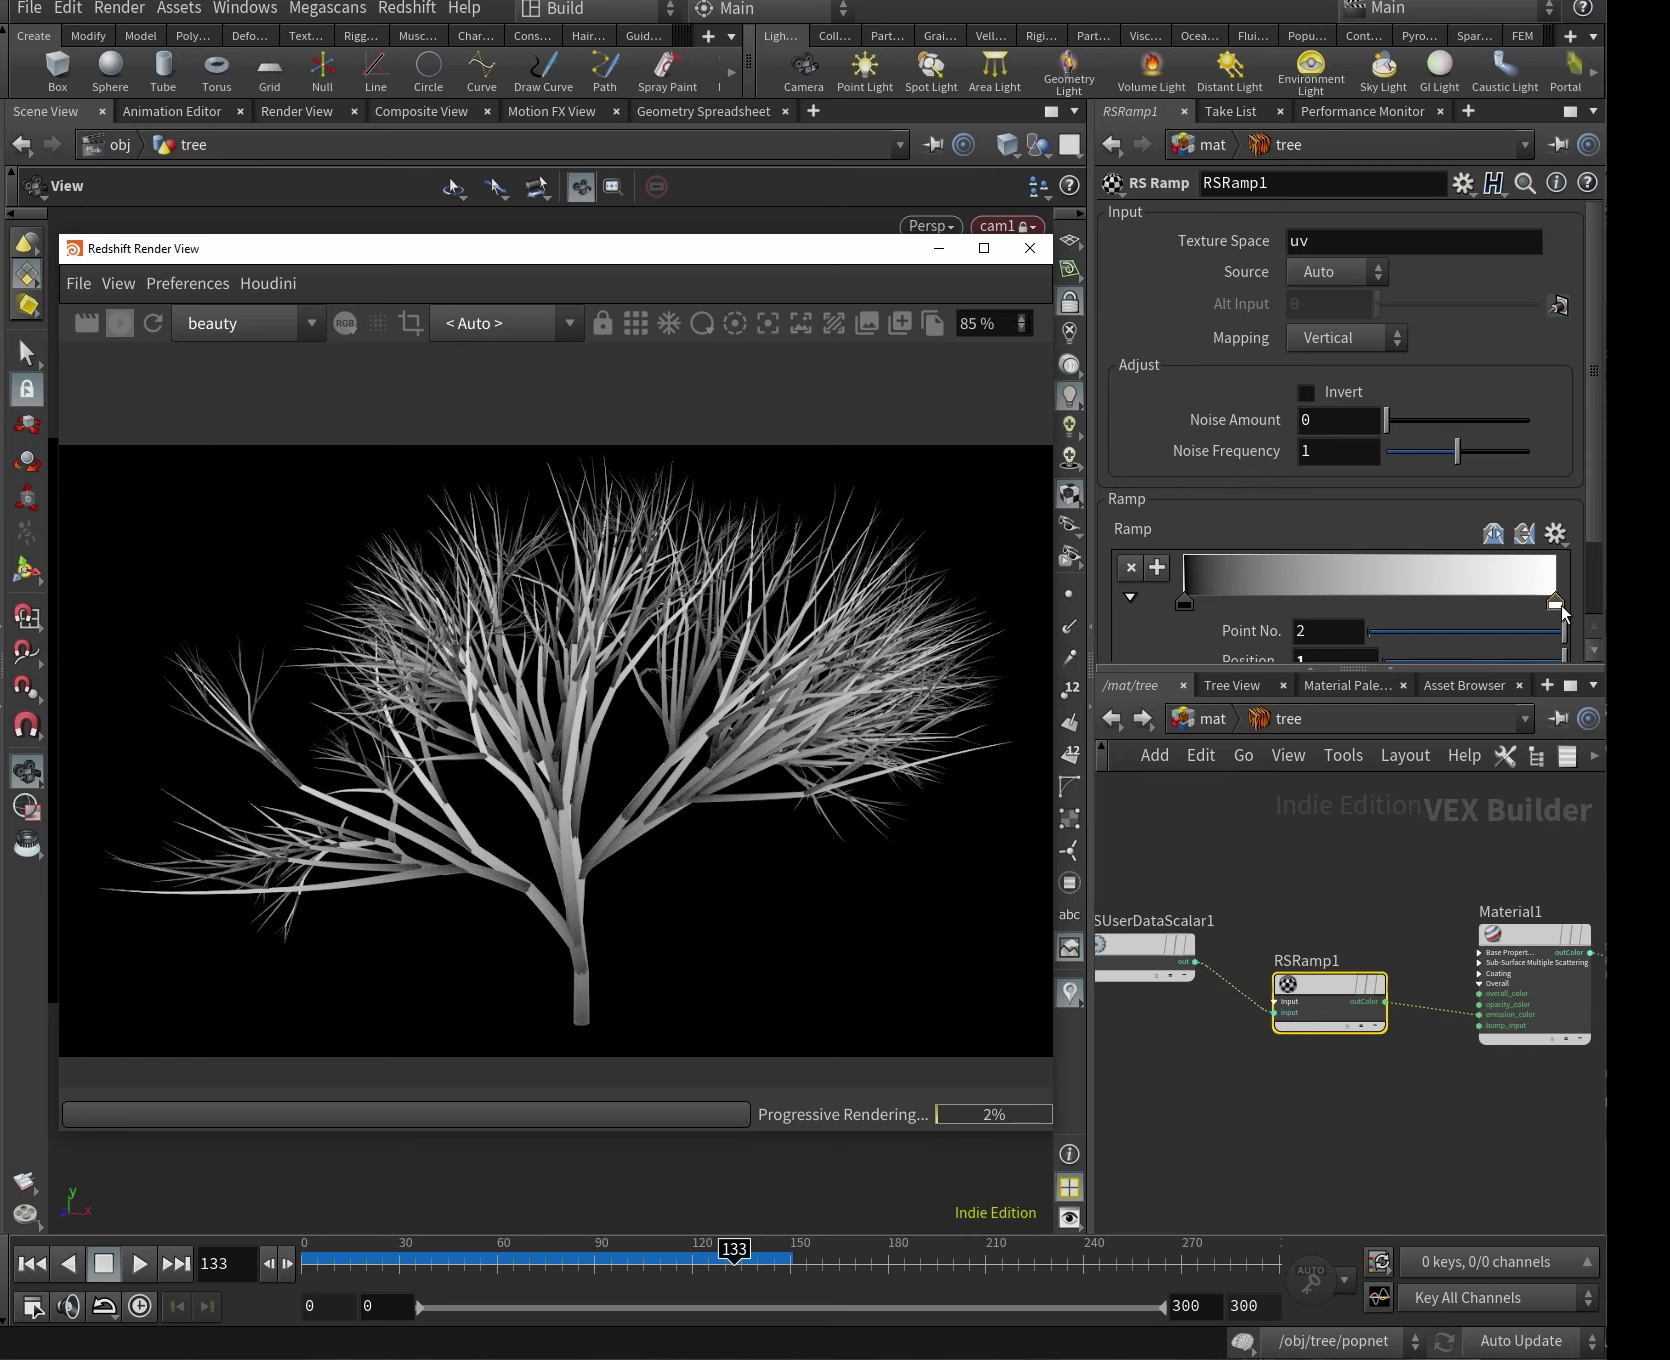
middle_drag(1327, 972, 1355, 975)
drag(1354, 975, 1356, 957)
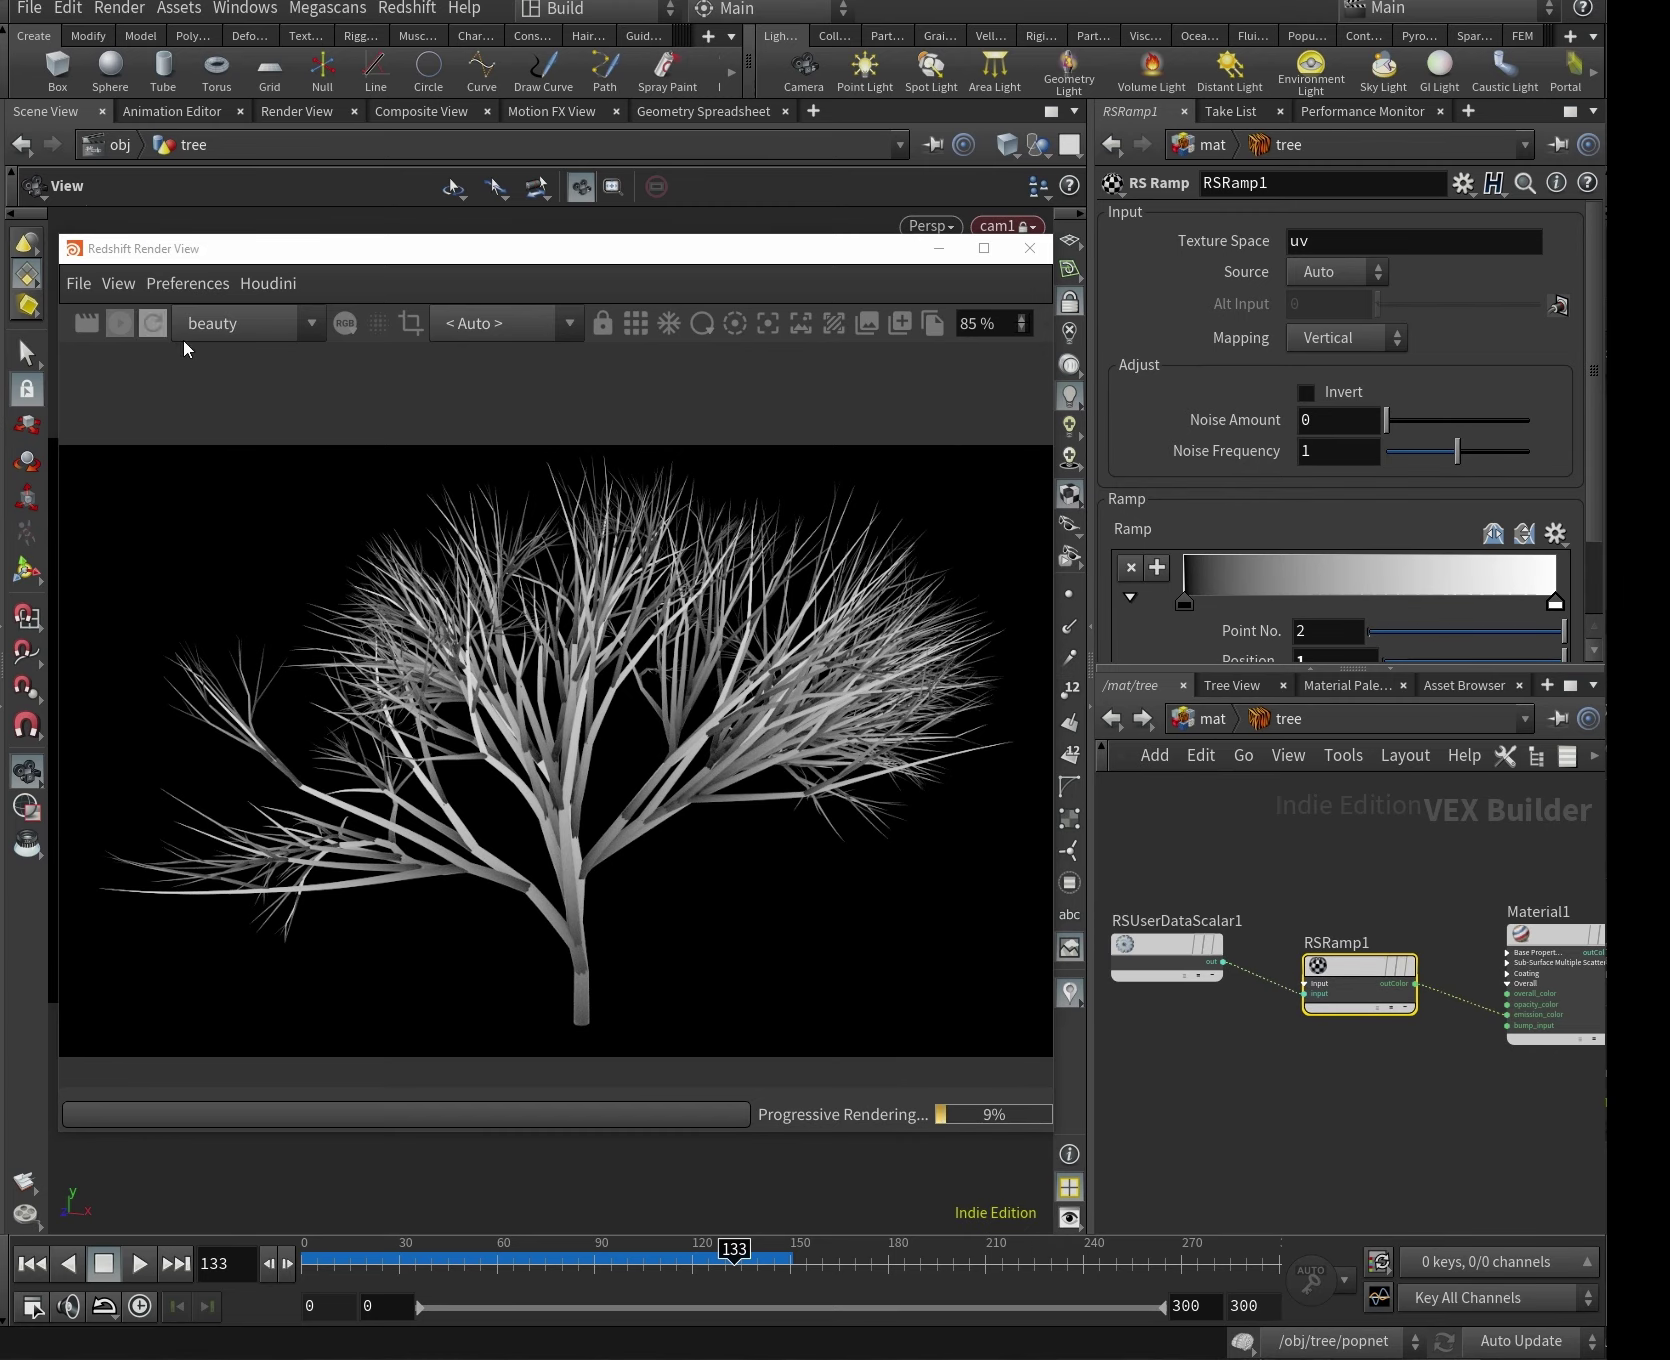
Make RSRamp1's middle key amber and slide it toward the dark end.
click(1564, 608)
click(1471, 388)
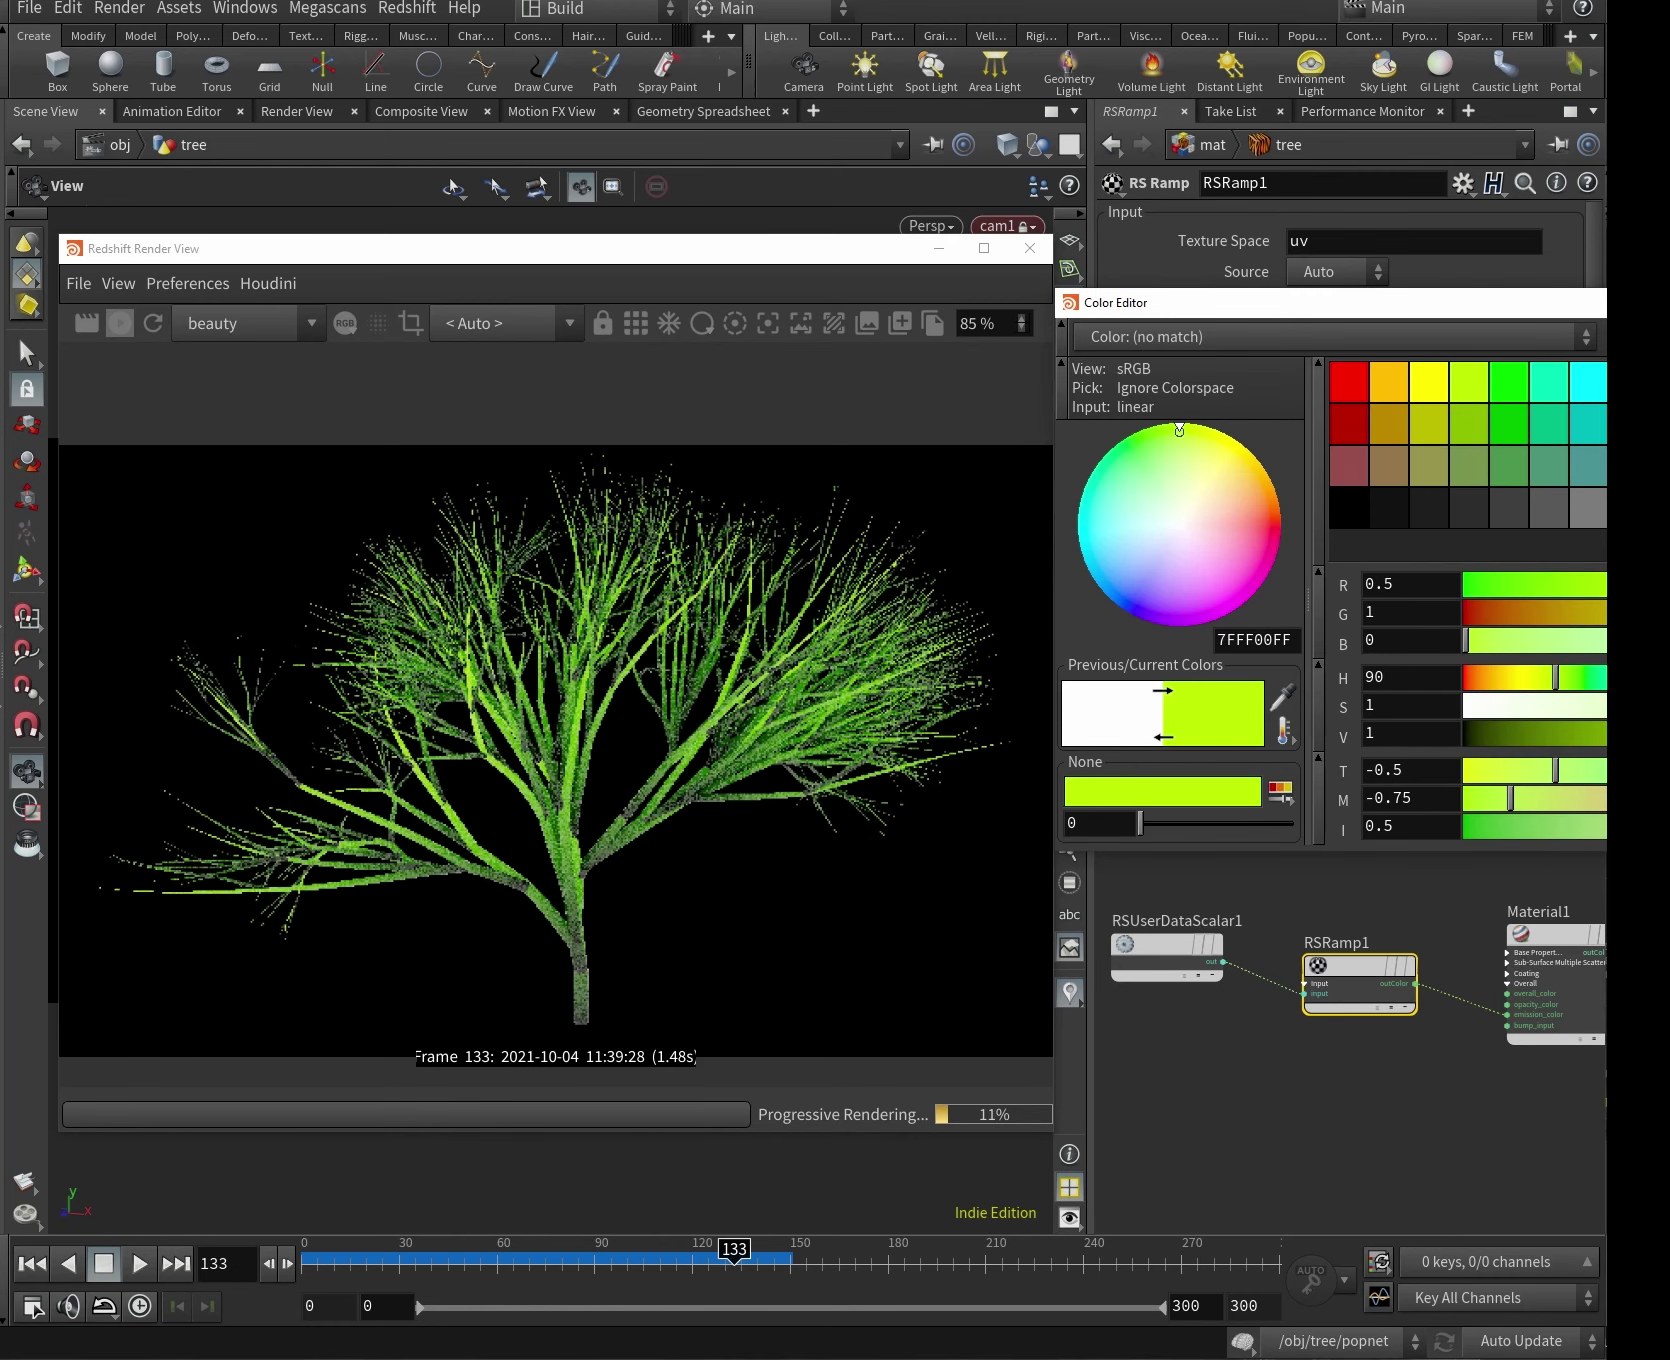
drag(1564, 608, 1297, 604)
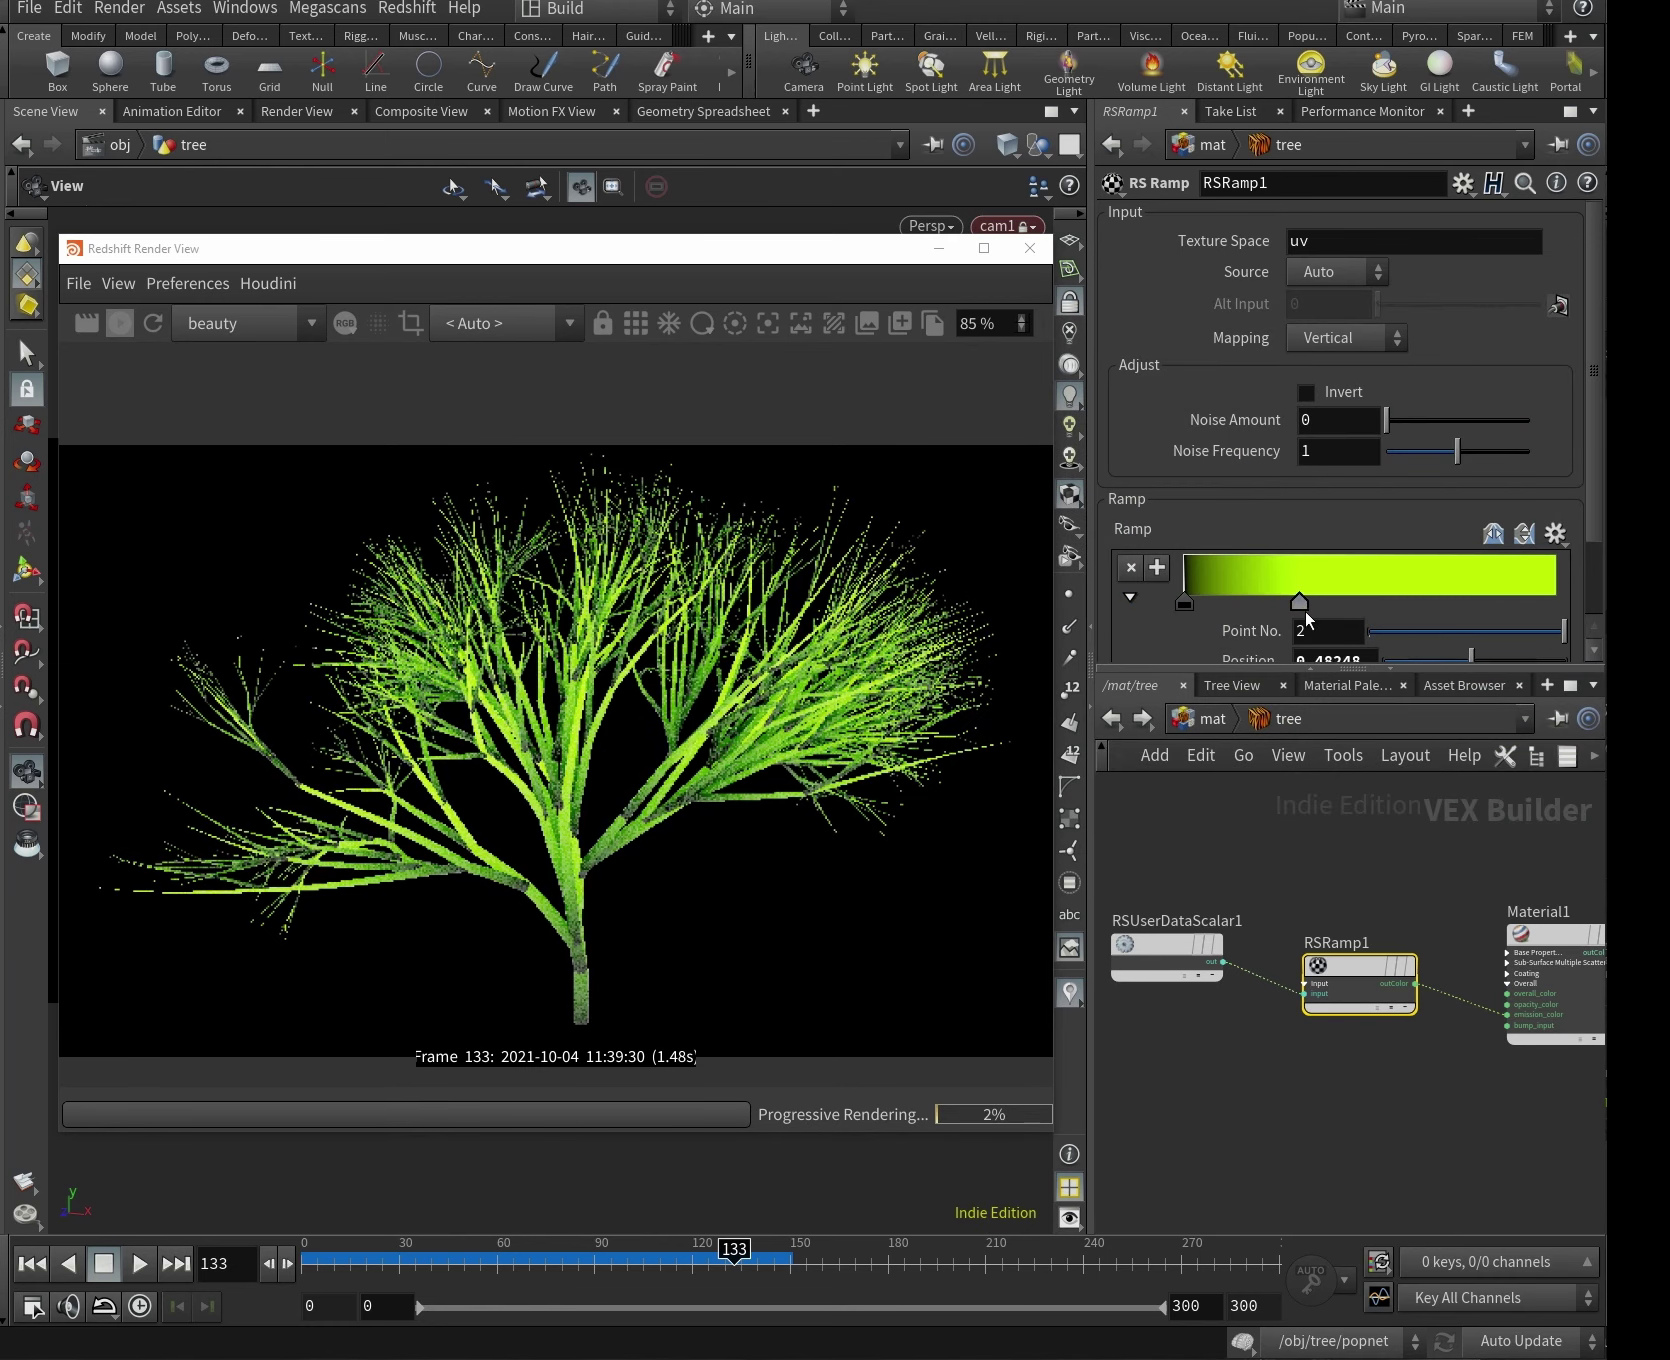
click(1297, 604)
click(1428, 385)
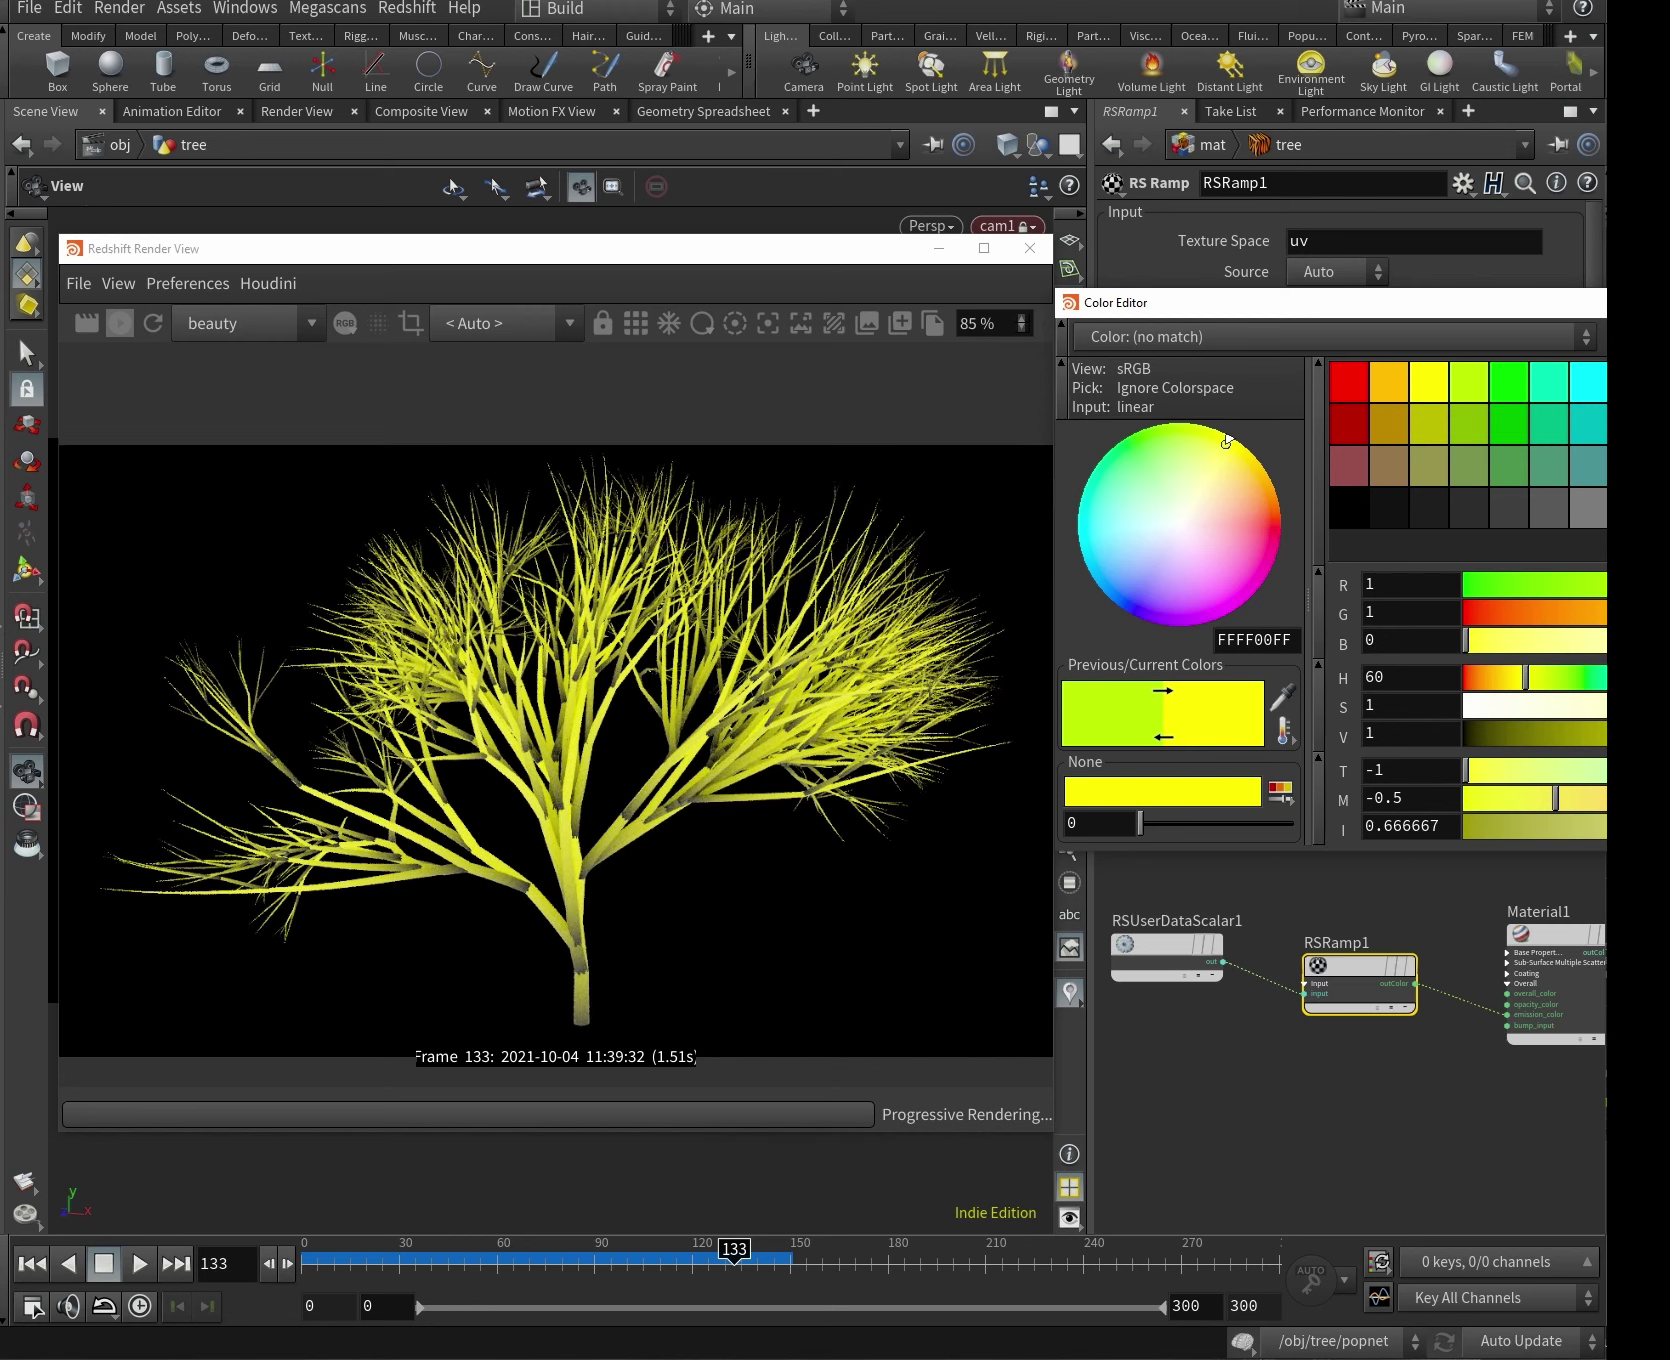
click(1389, 382)
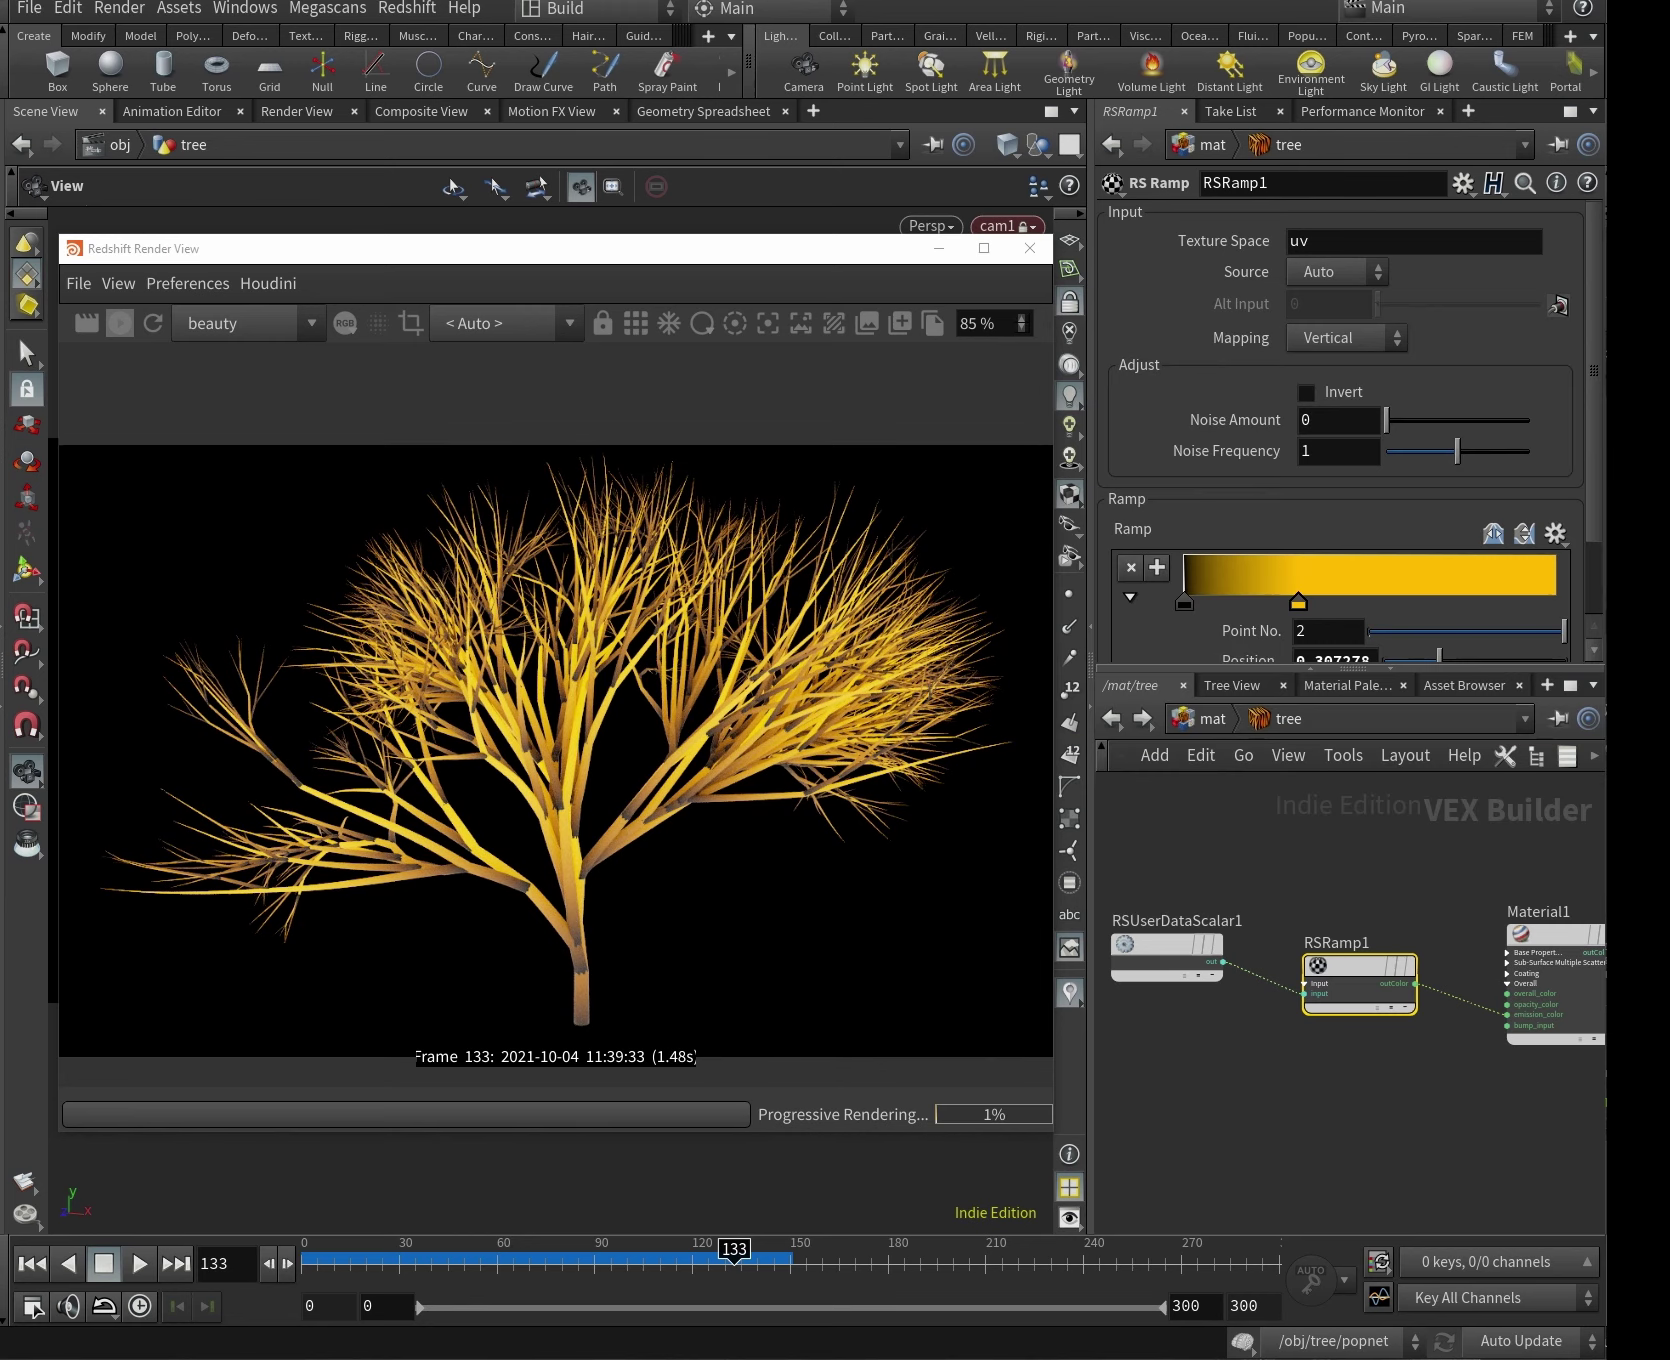
Reposition the black and gold ramp keys to narrow the gold band.
click(1428, 604)
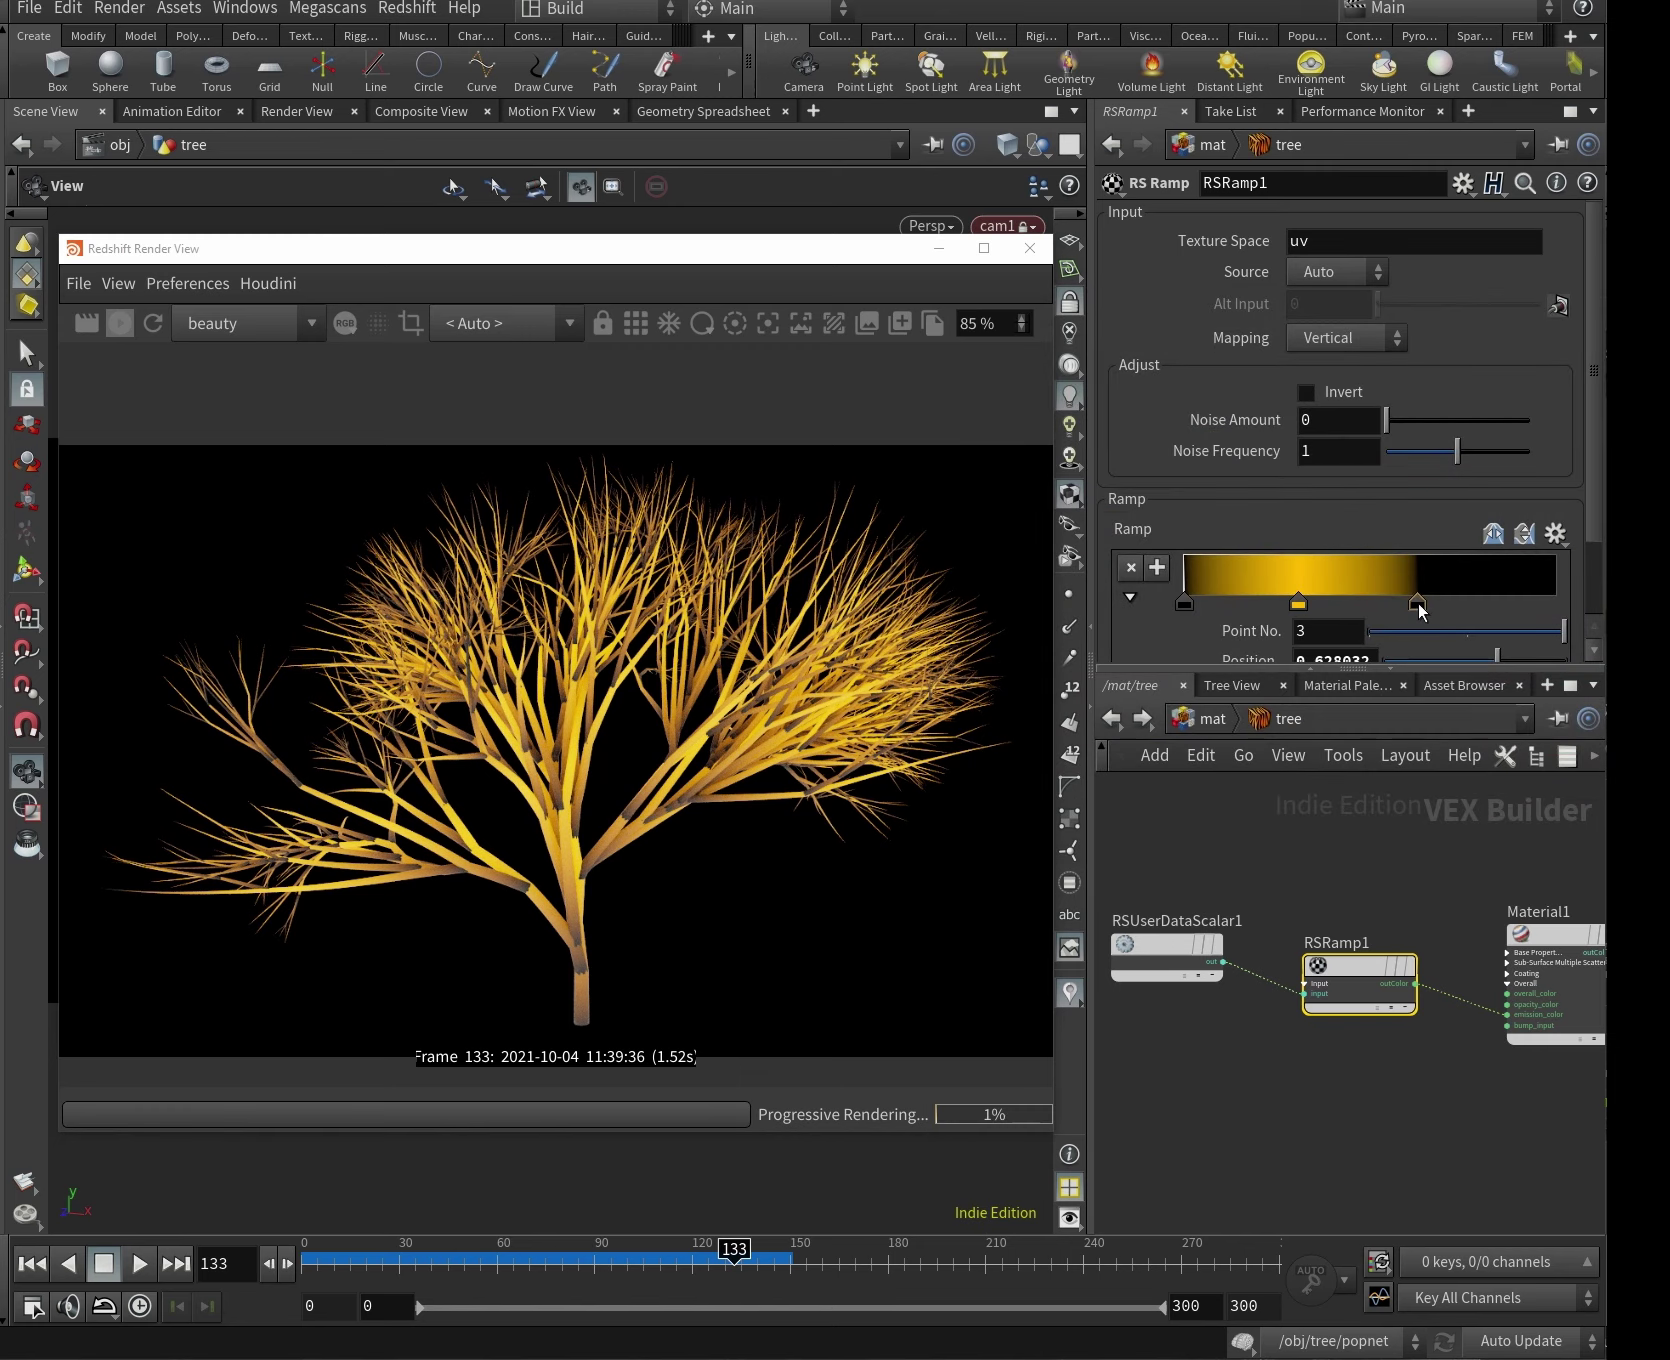
drag(1184, 602, 1243, 603)
click(1298, 603)
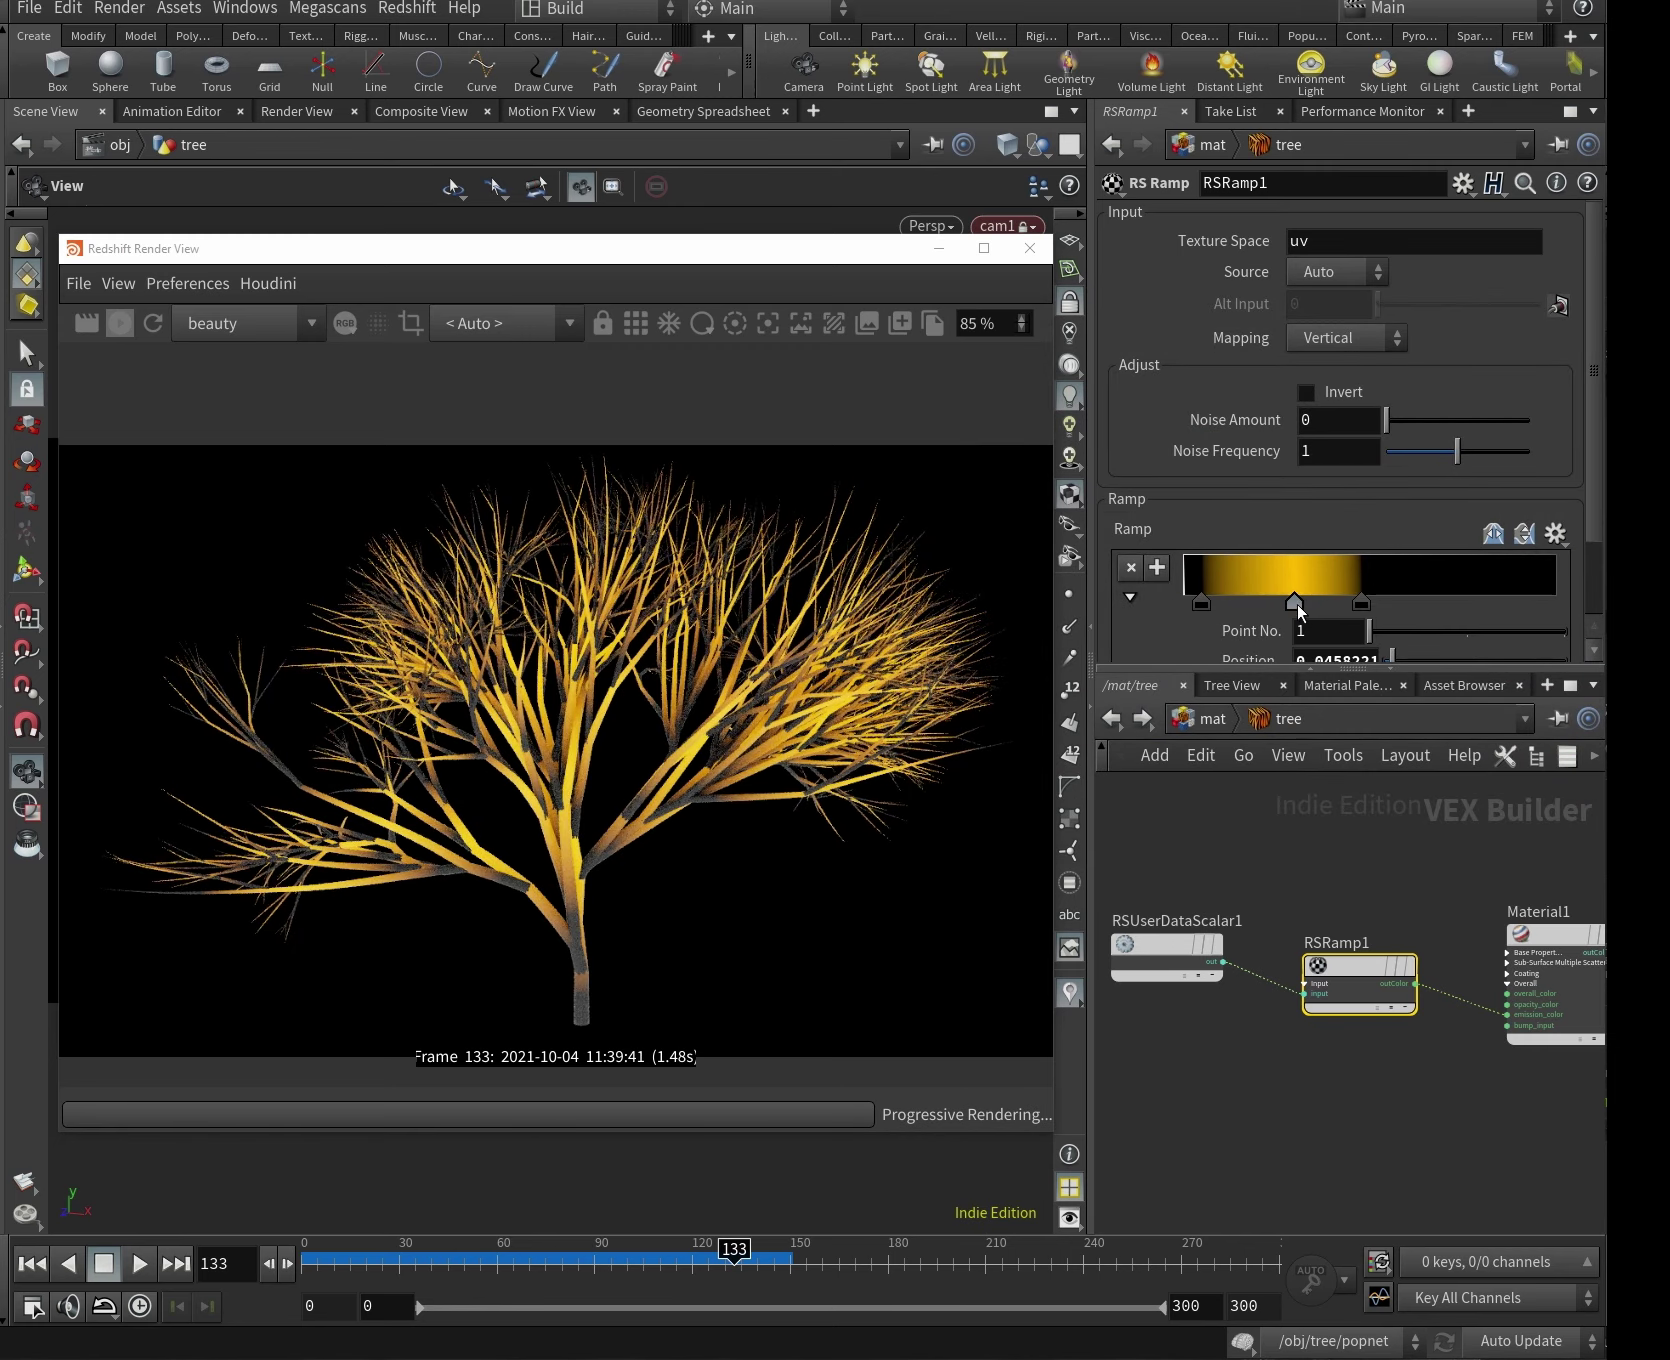
drag(1364, 604, 1555, 603)
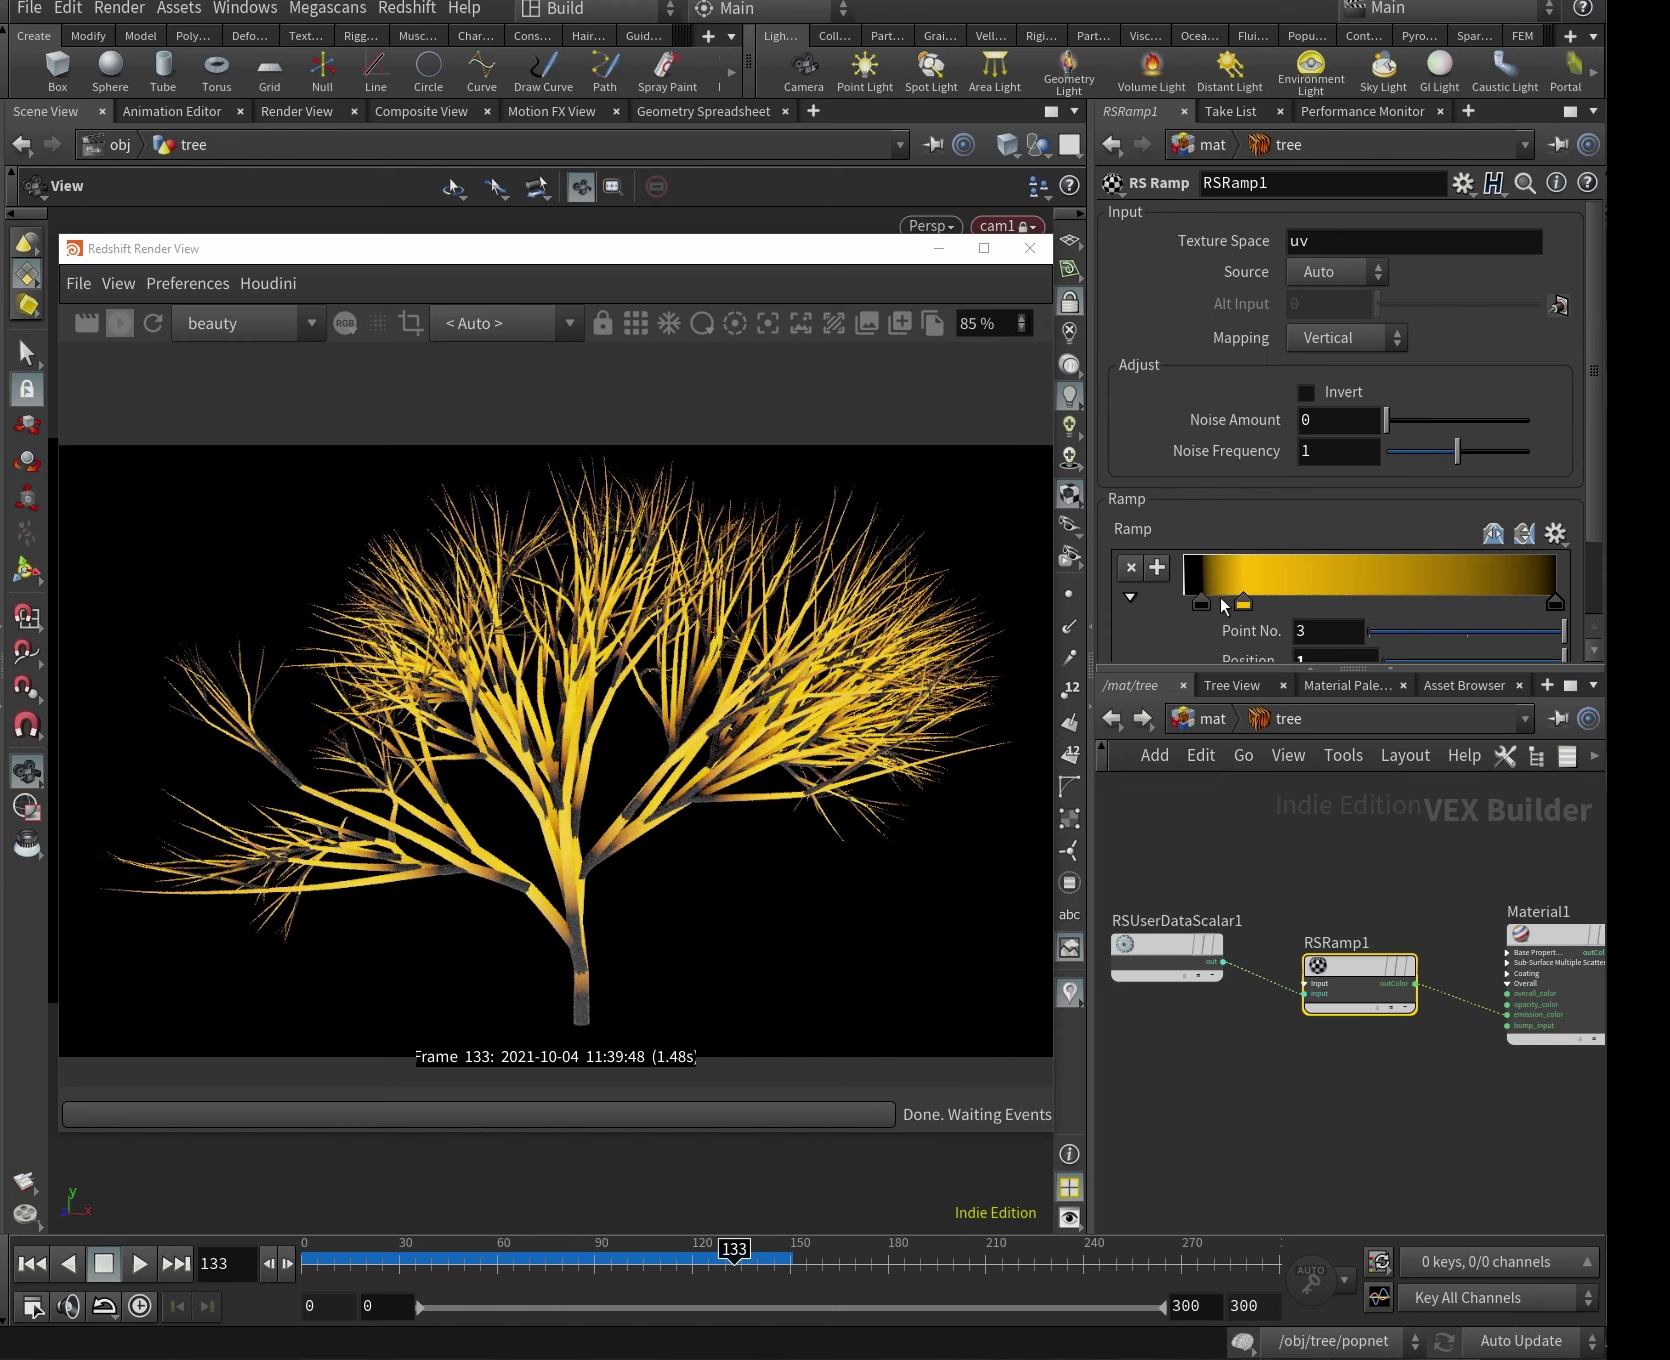
drag(1243, 603, 1447, 604)
drag(1201, 603, 1241, 612)
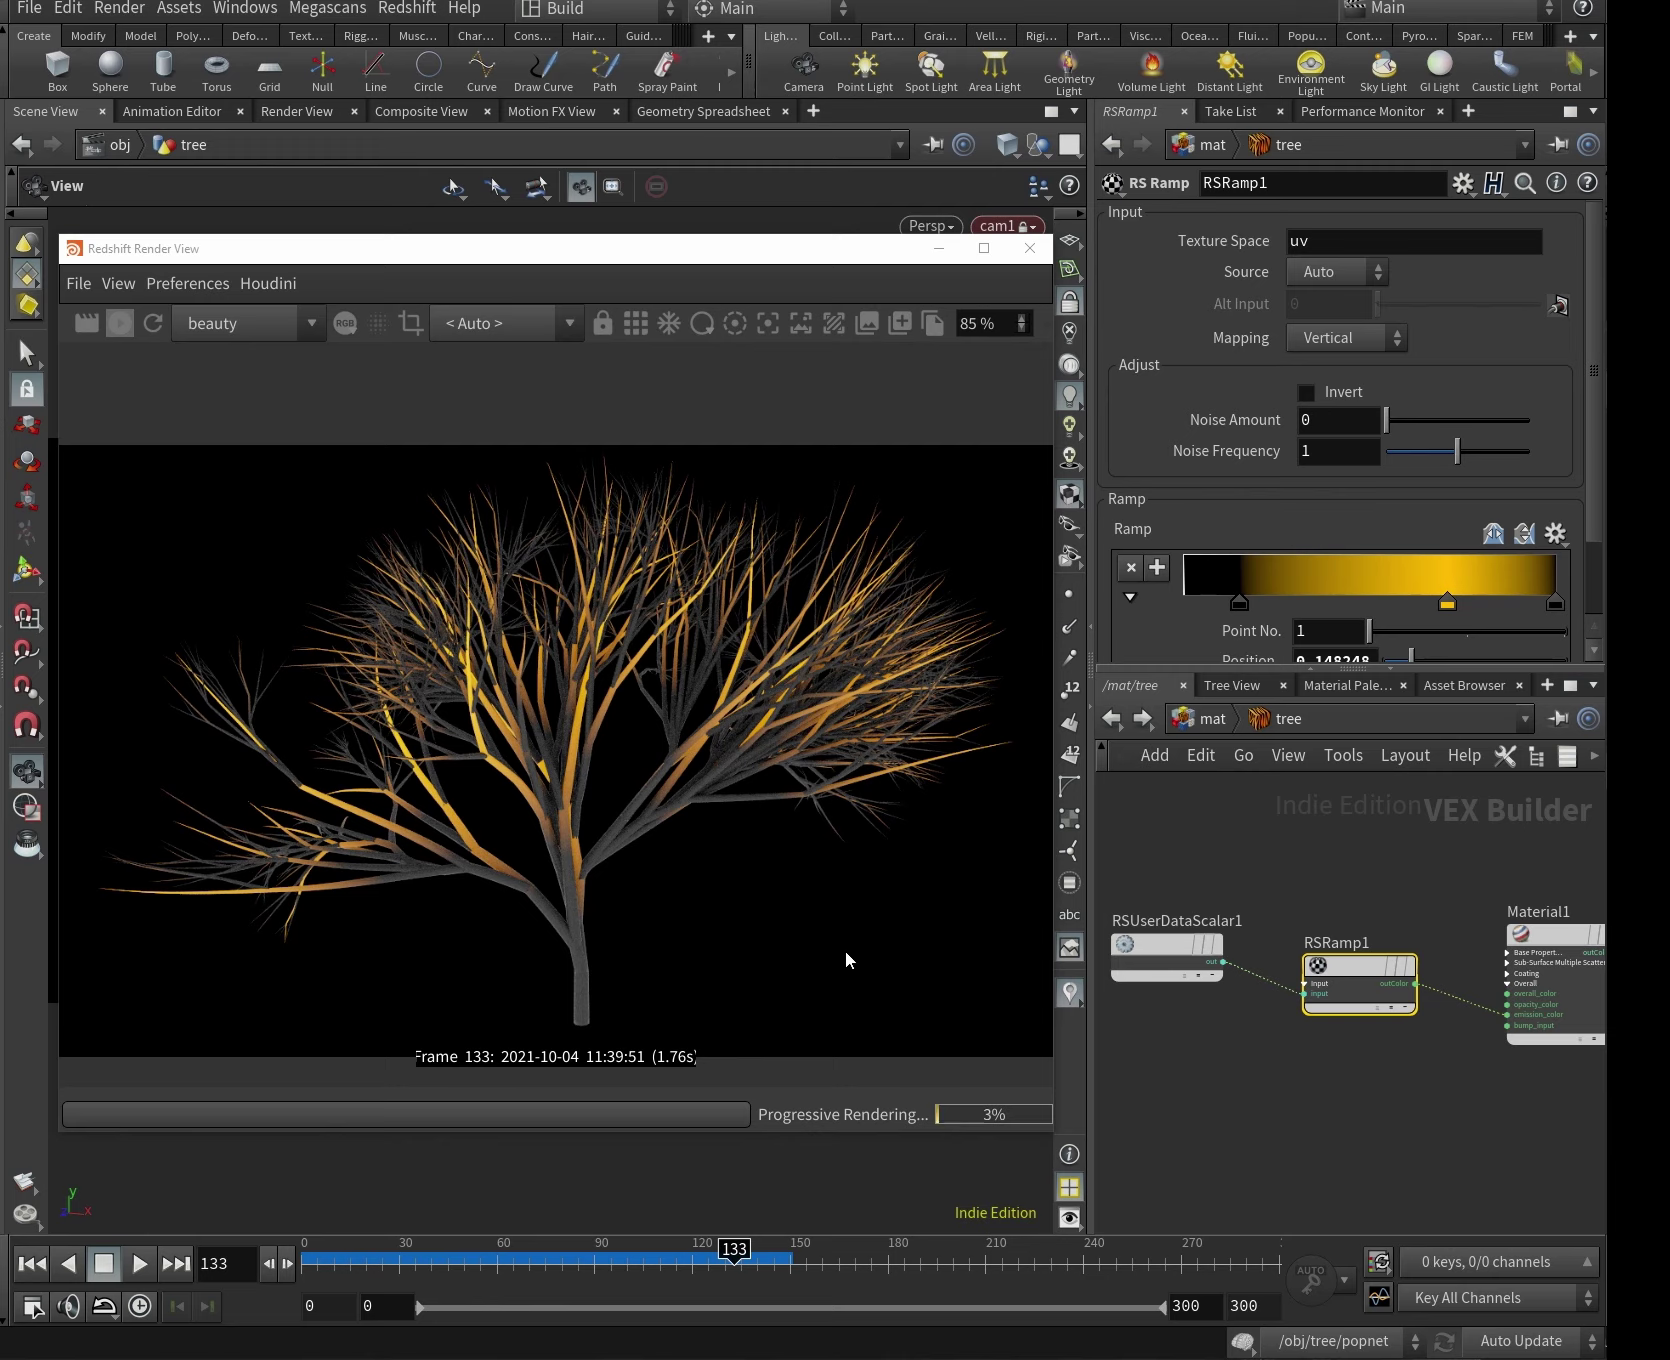
click(1264, 816)
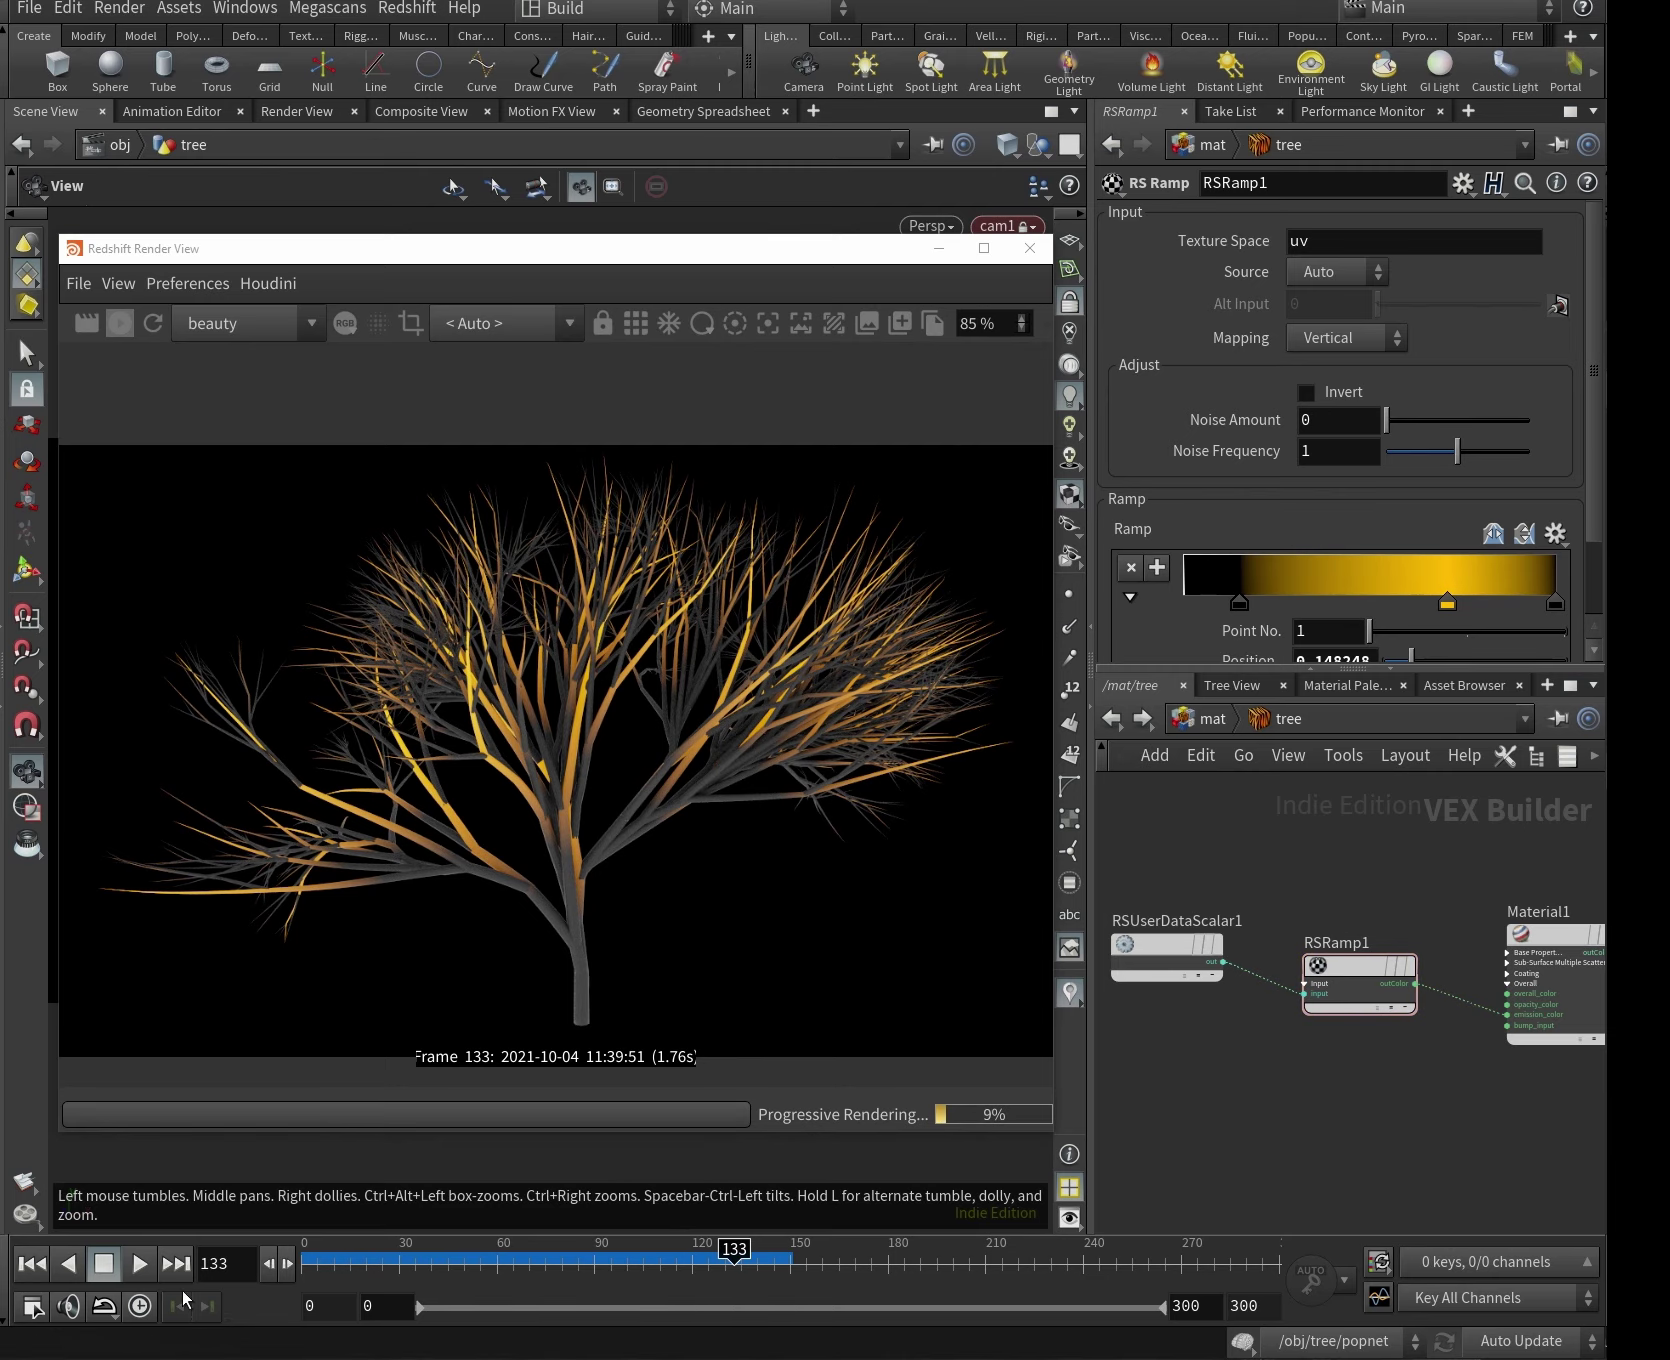
Go to frame 150 and reposition and zoom the Redshift Render View.
click(229, 1278)
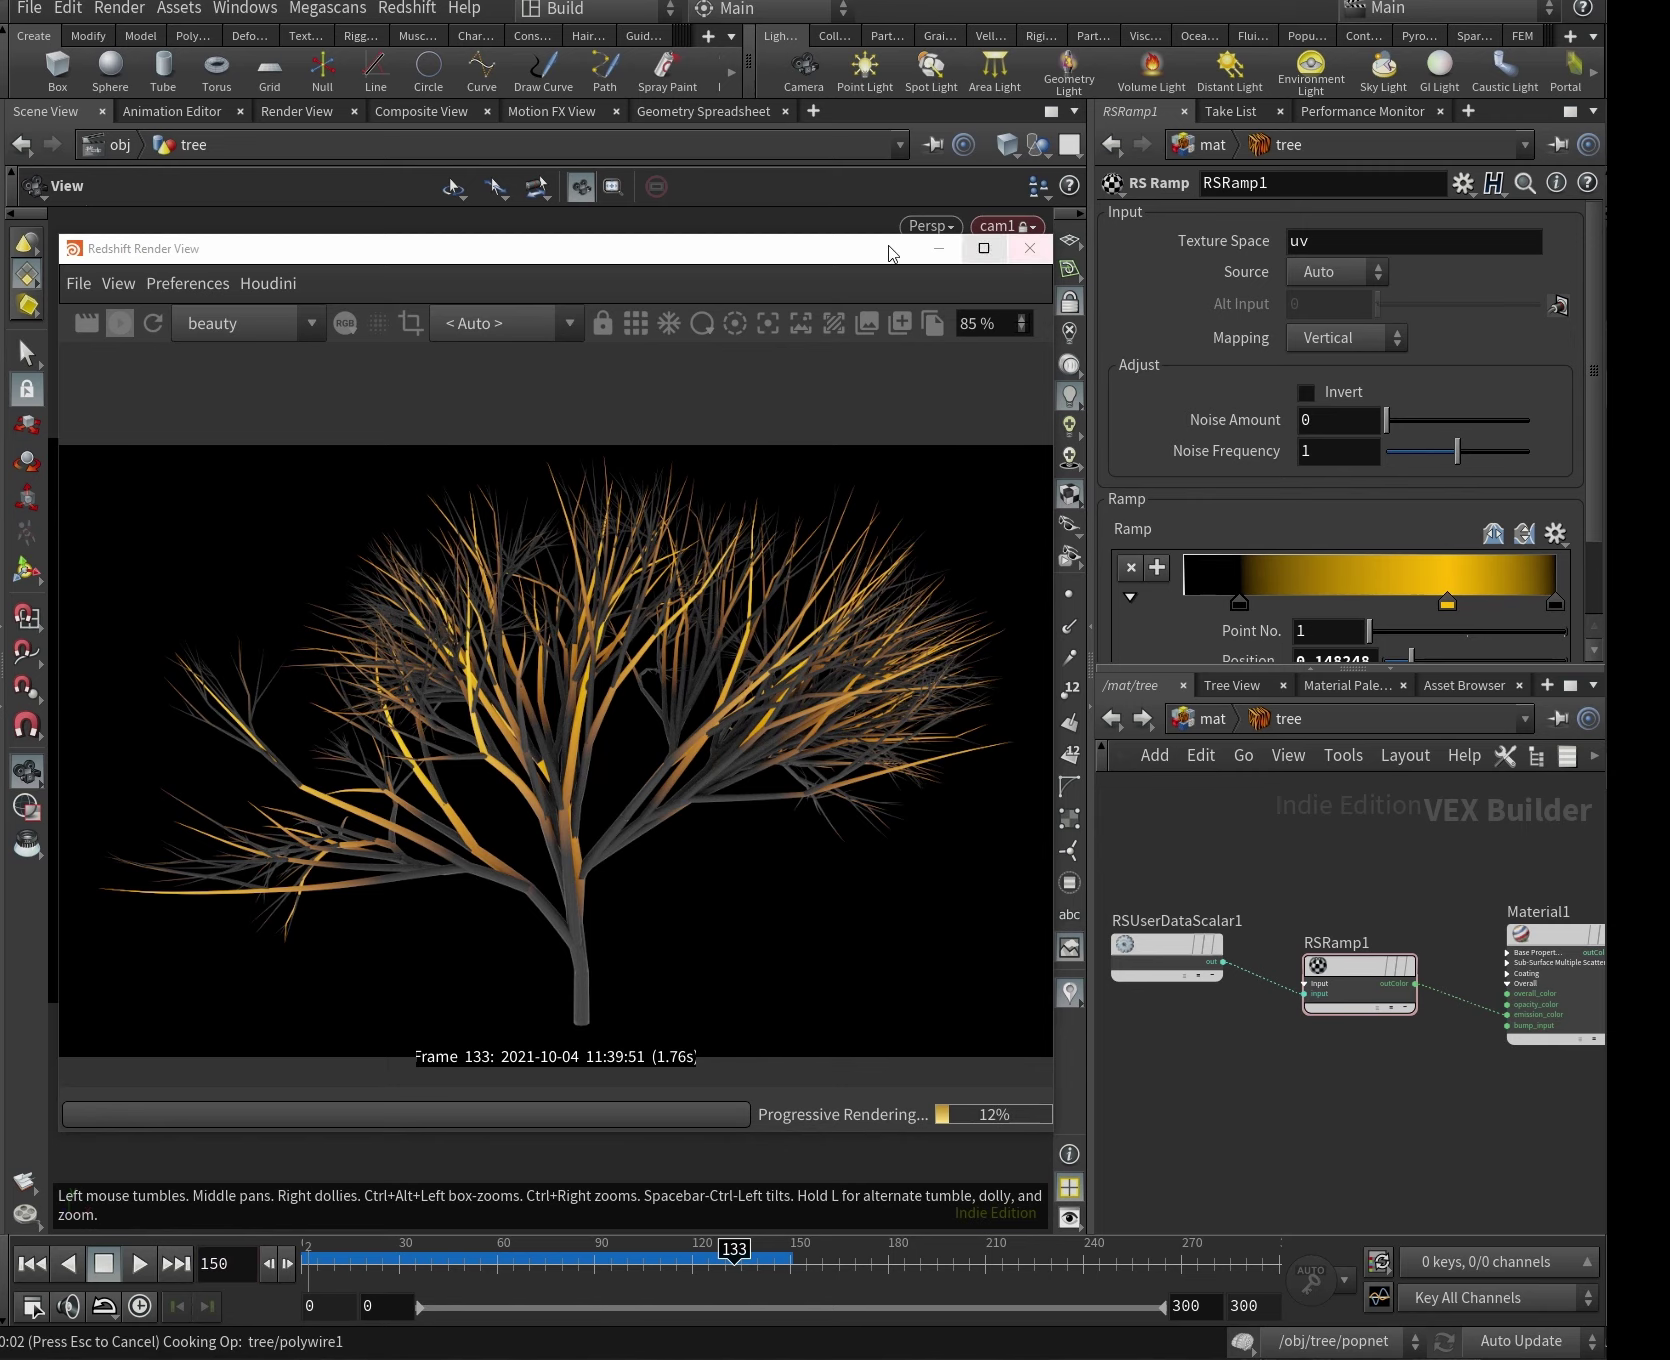
drag(980, 252, 1669, 318)
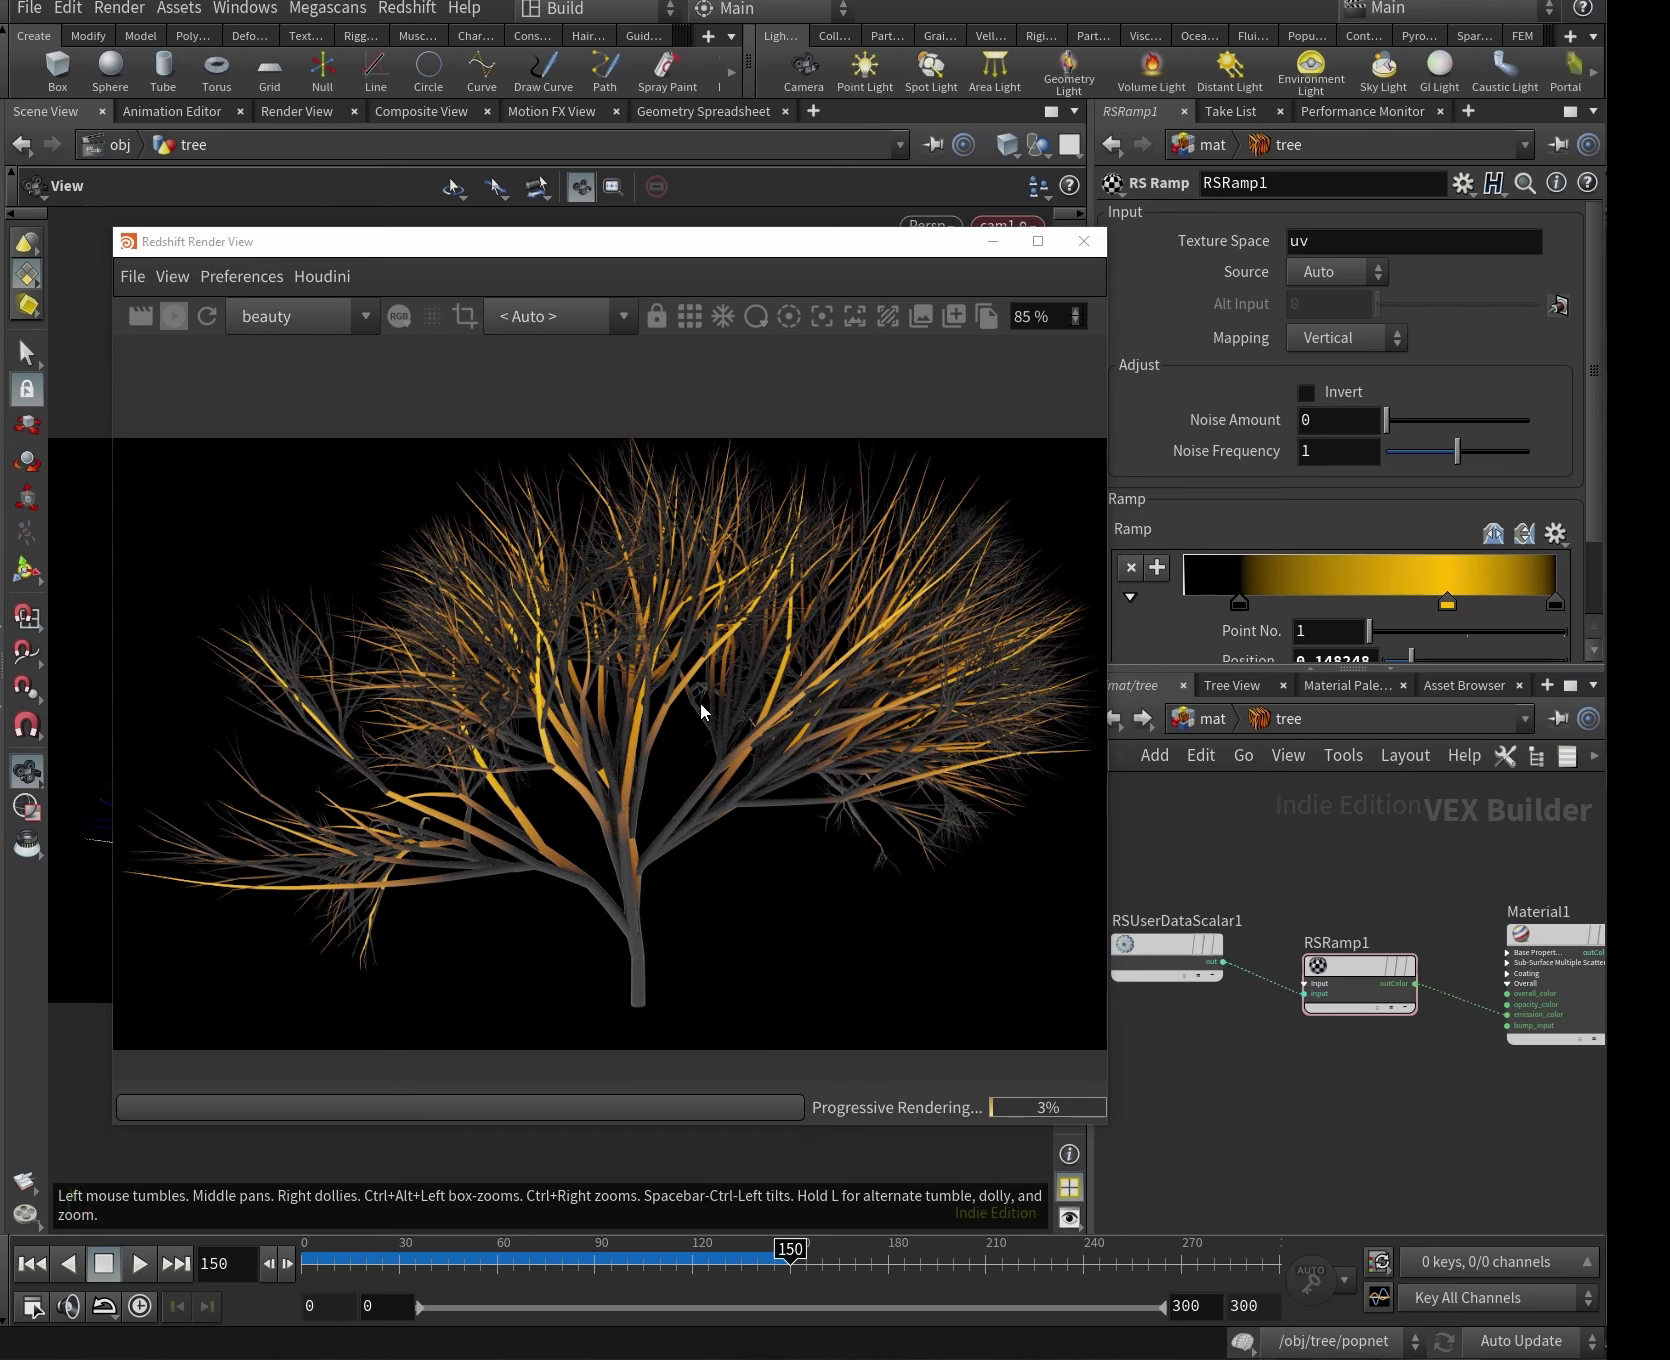
drag(747, 257, 697, 254)
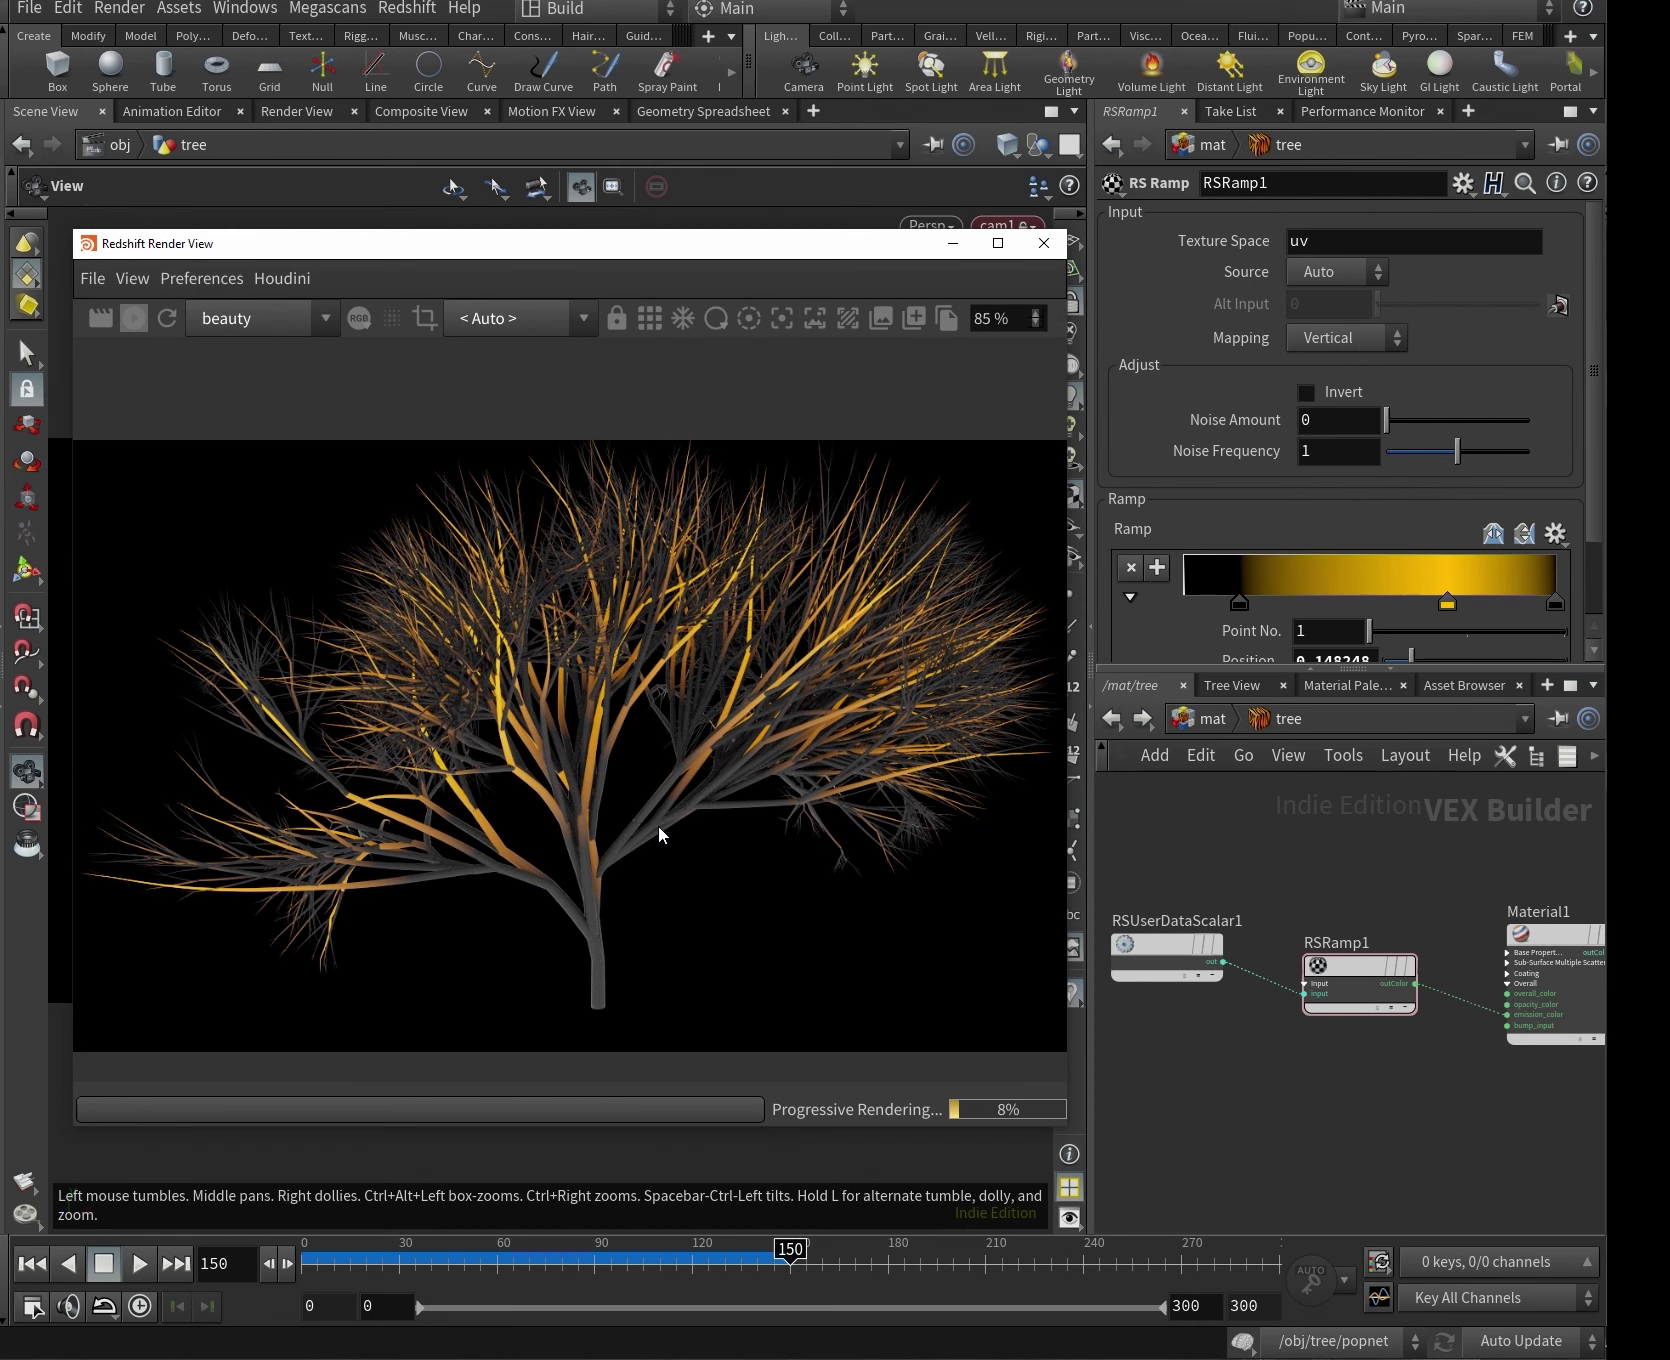
scroll(652, 846, up, 1)
Save the scene as Tree_tutor1.hiplc and return to the object-level network.
key(ctrl+s)
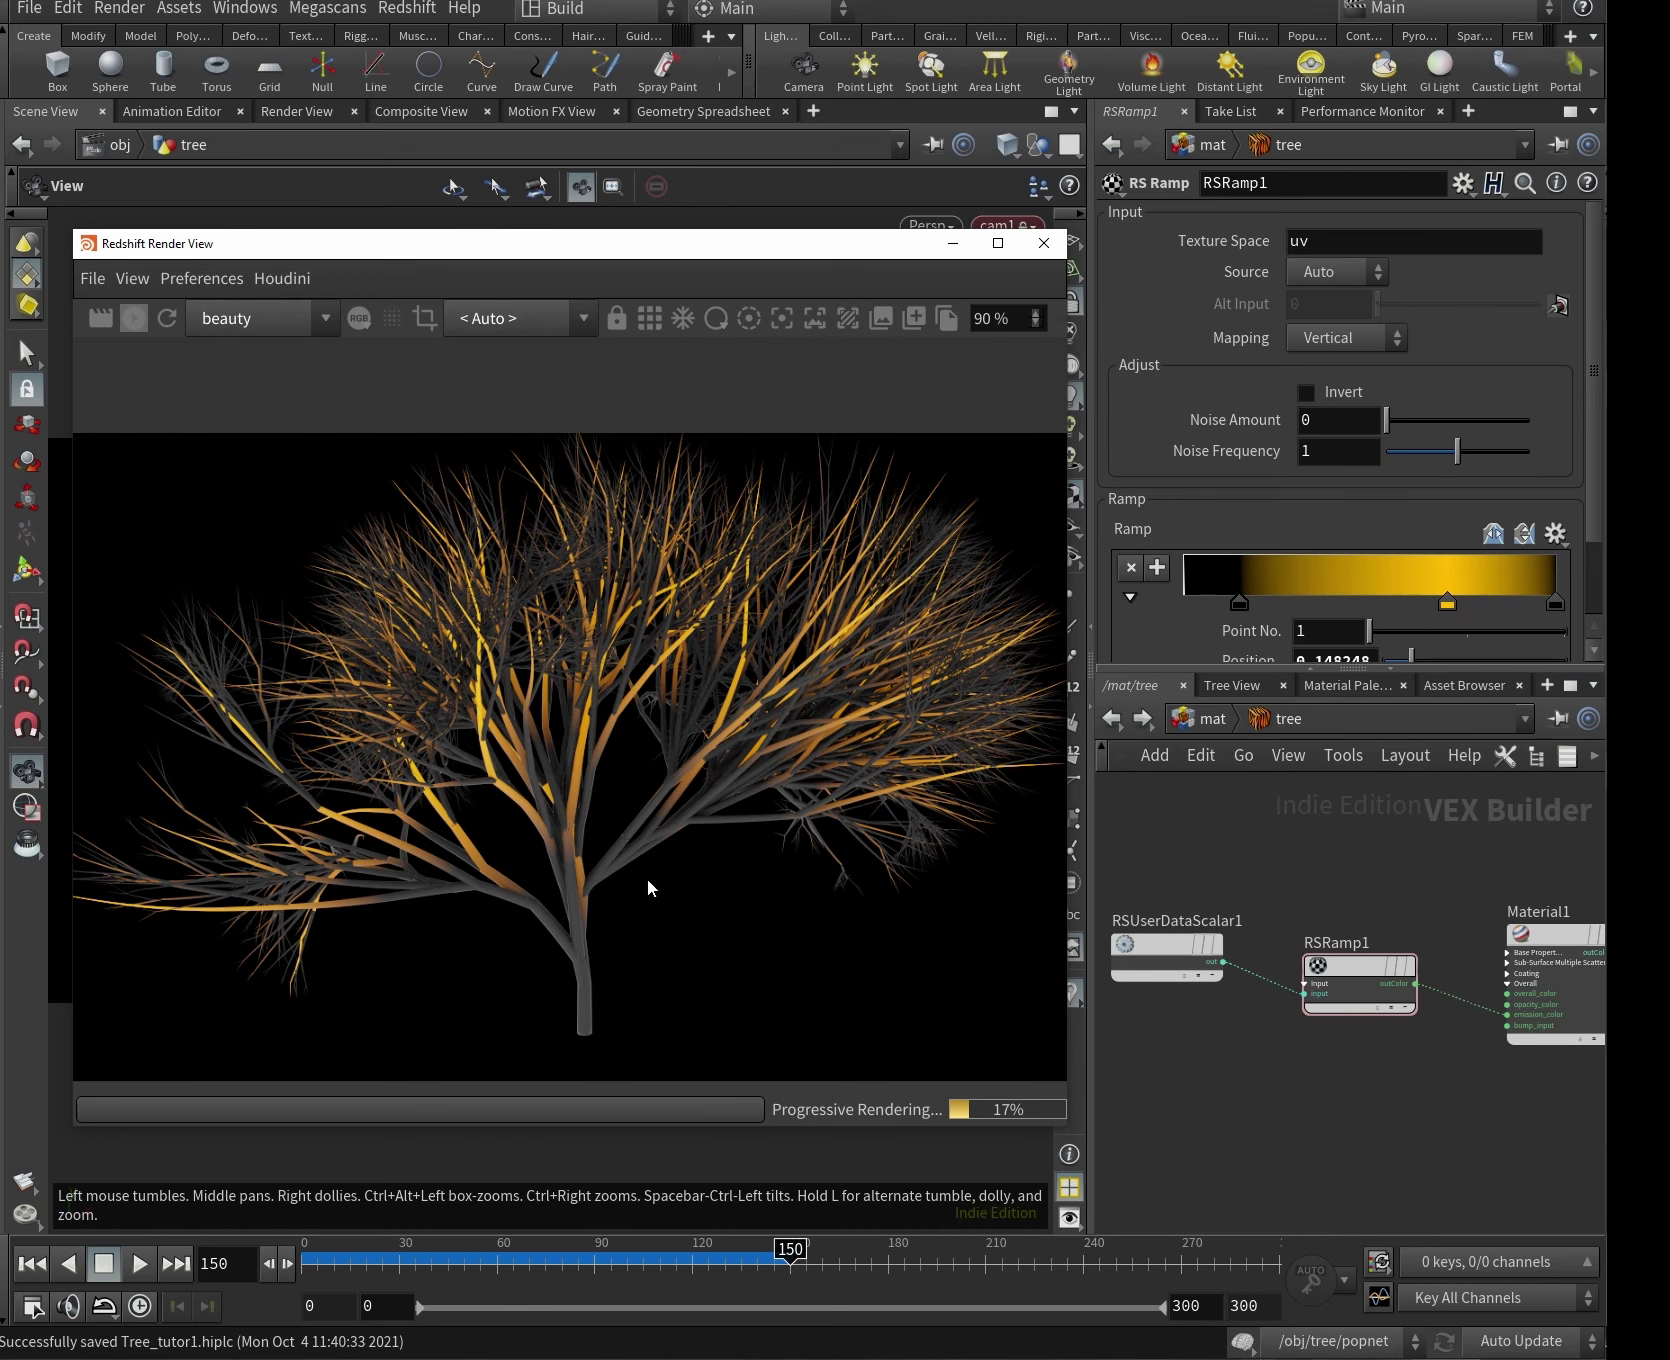
scroll(658, 719, up, 1)
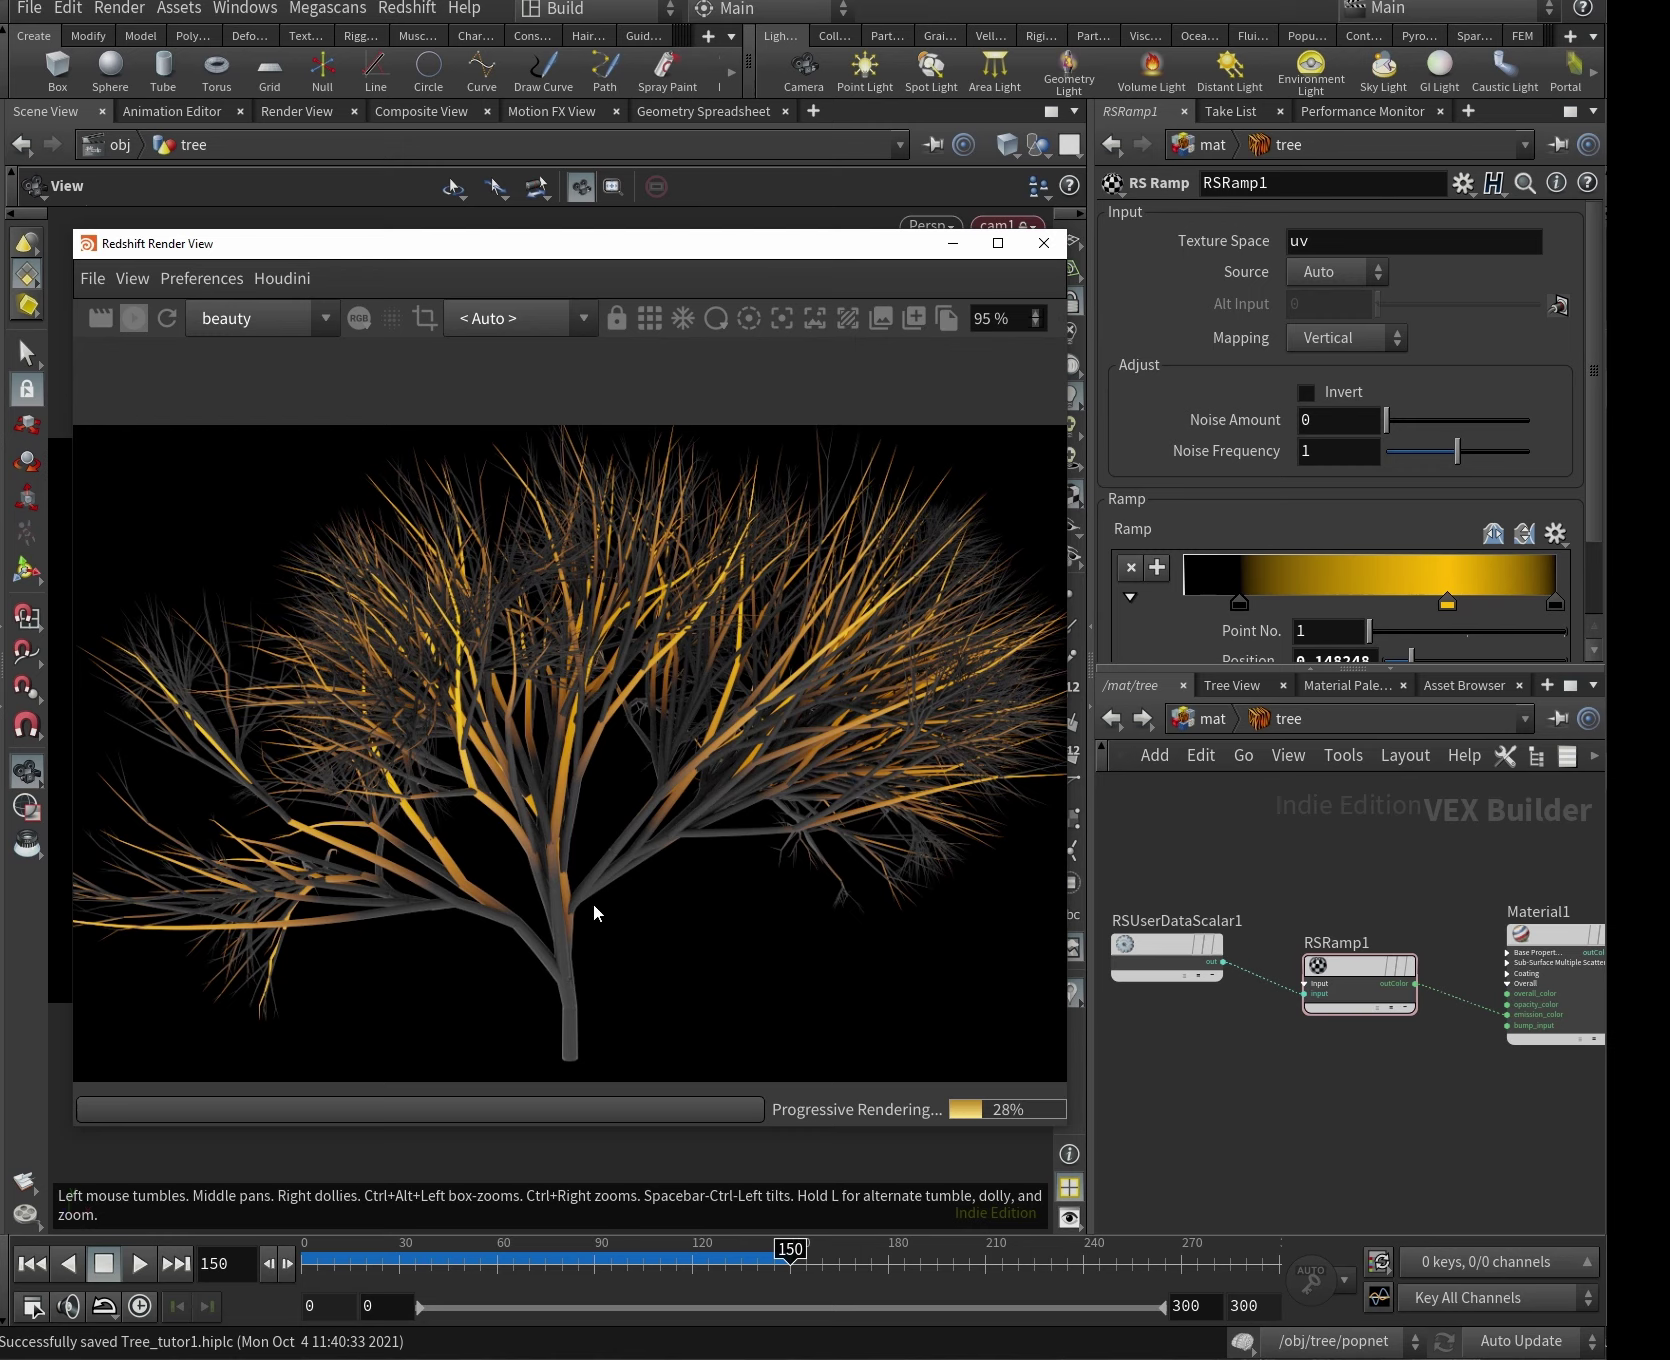
click(1243, 755)
click(1258, 787)
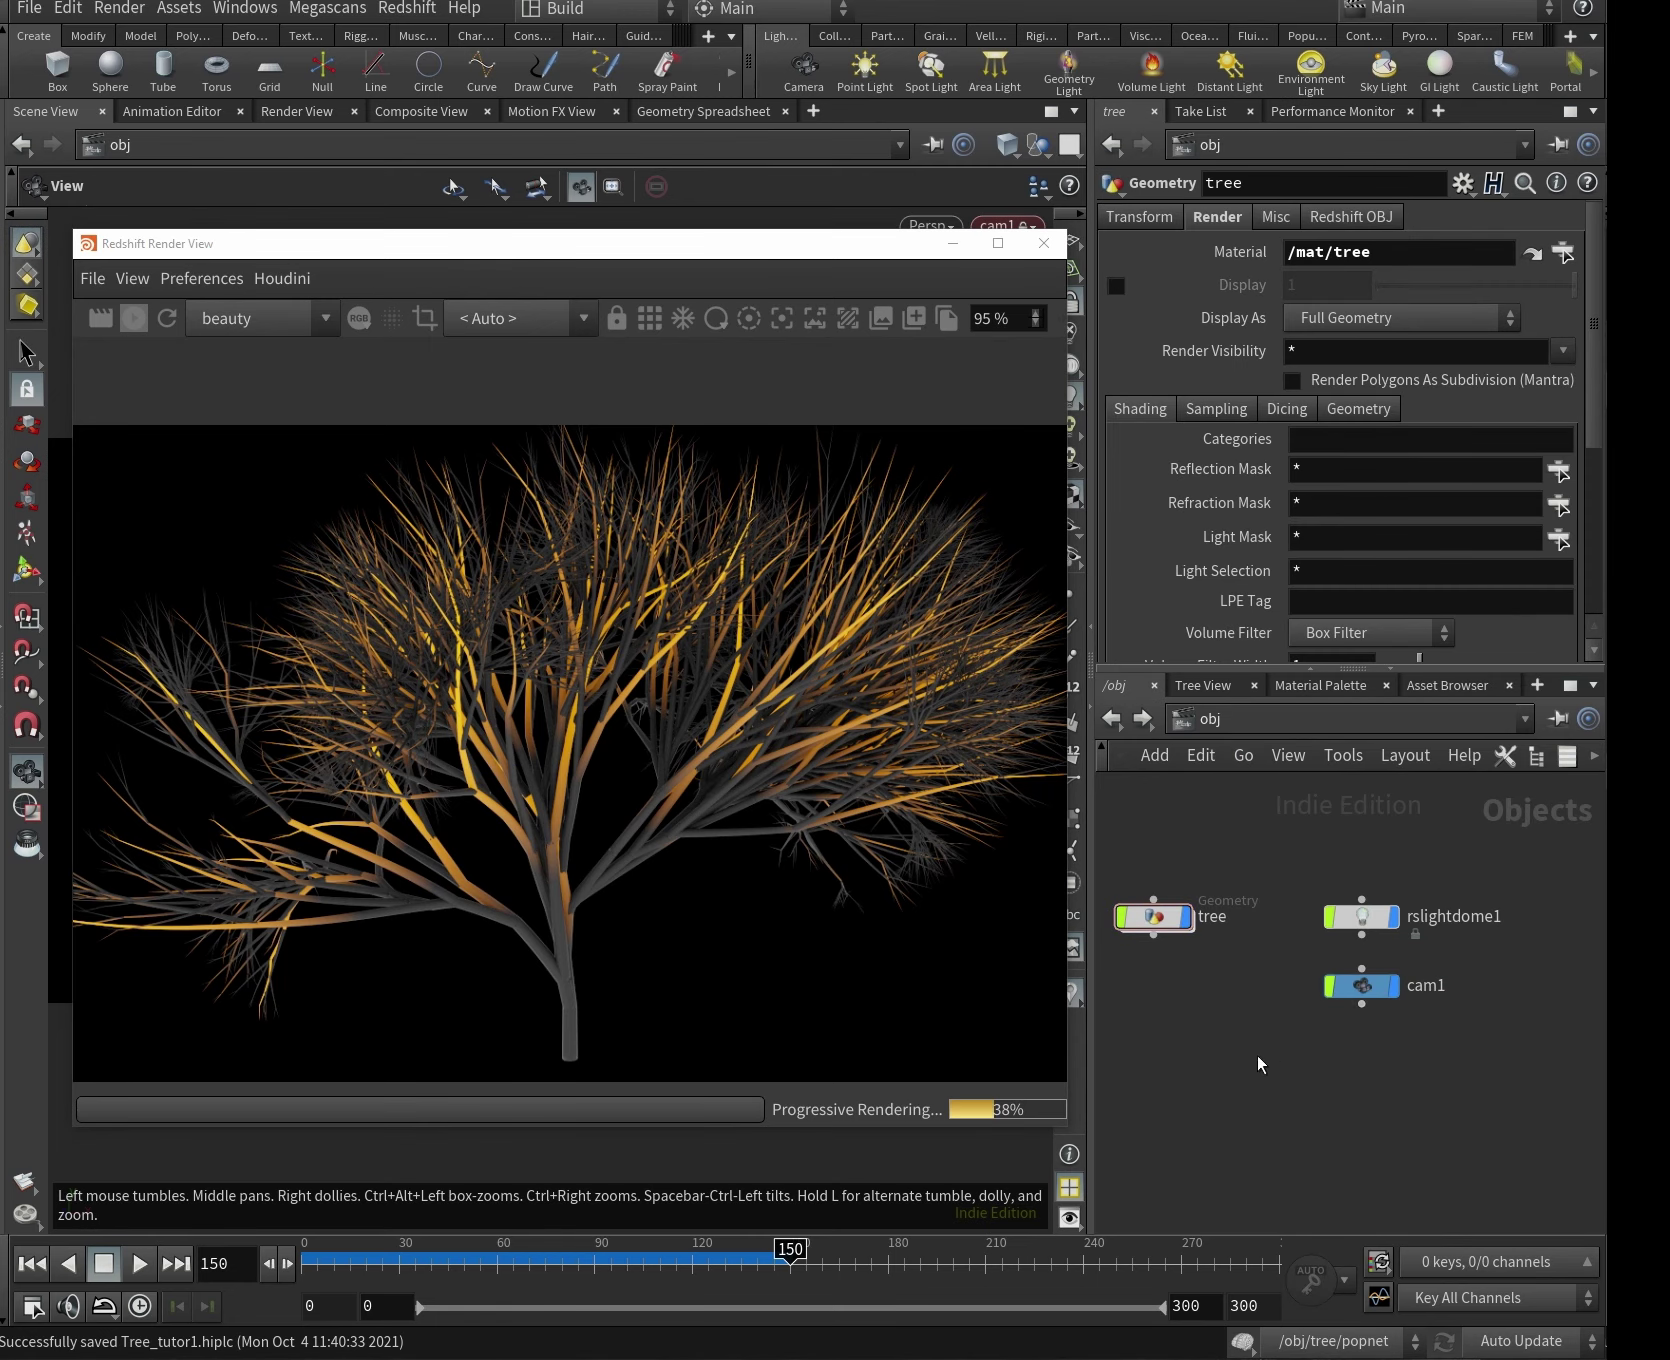
Enable depth of field on cam1's Redshift camera settings.
click(1362, 986)
click(1470, 216)
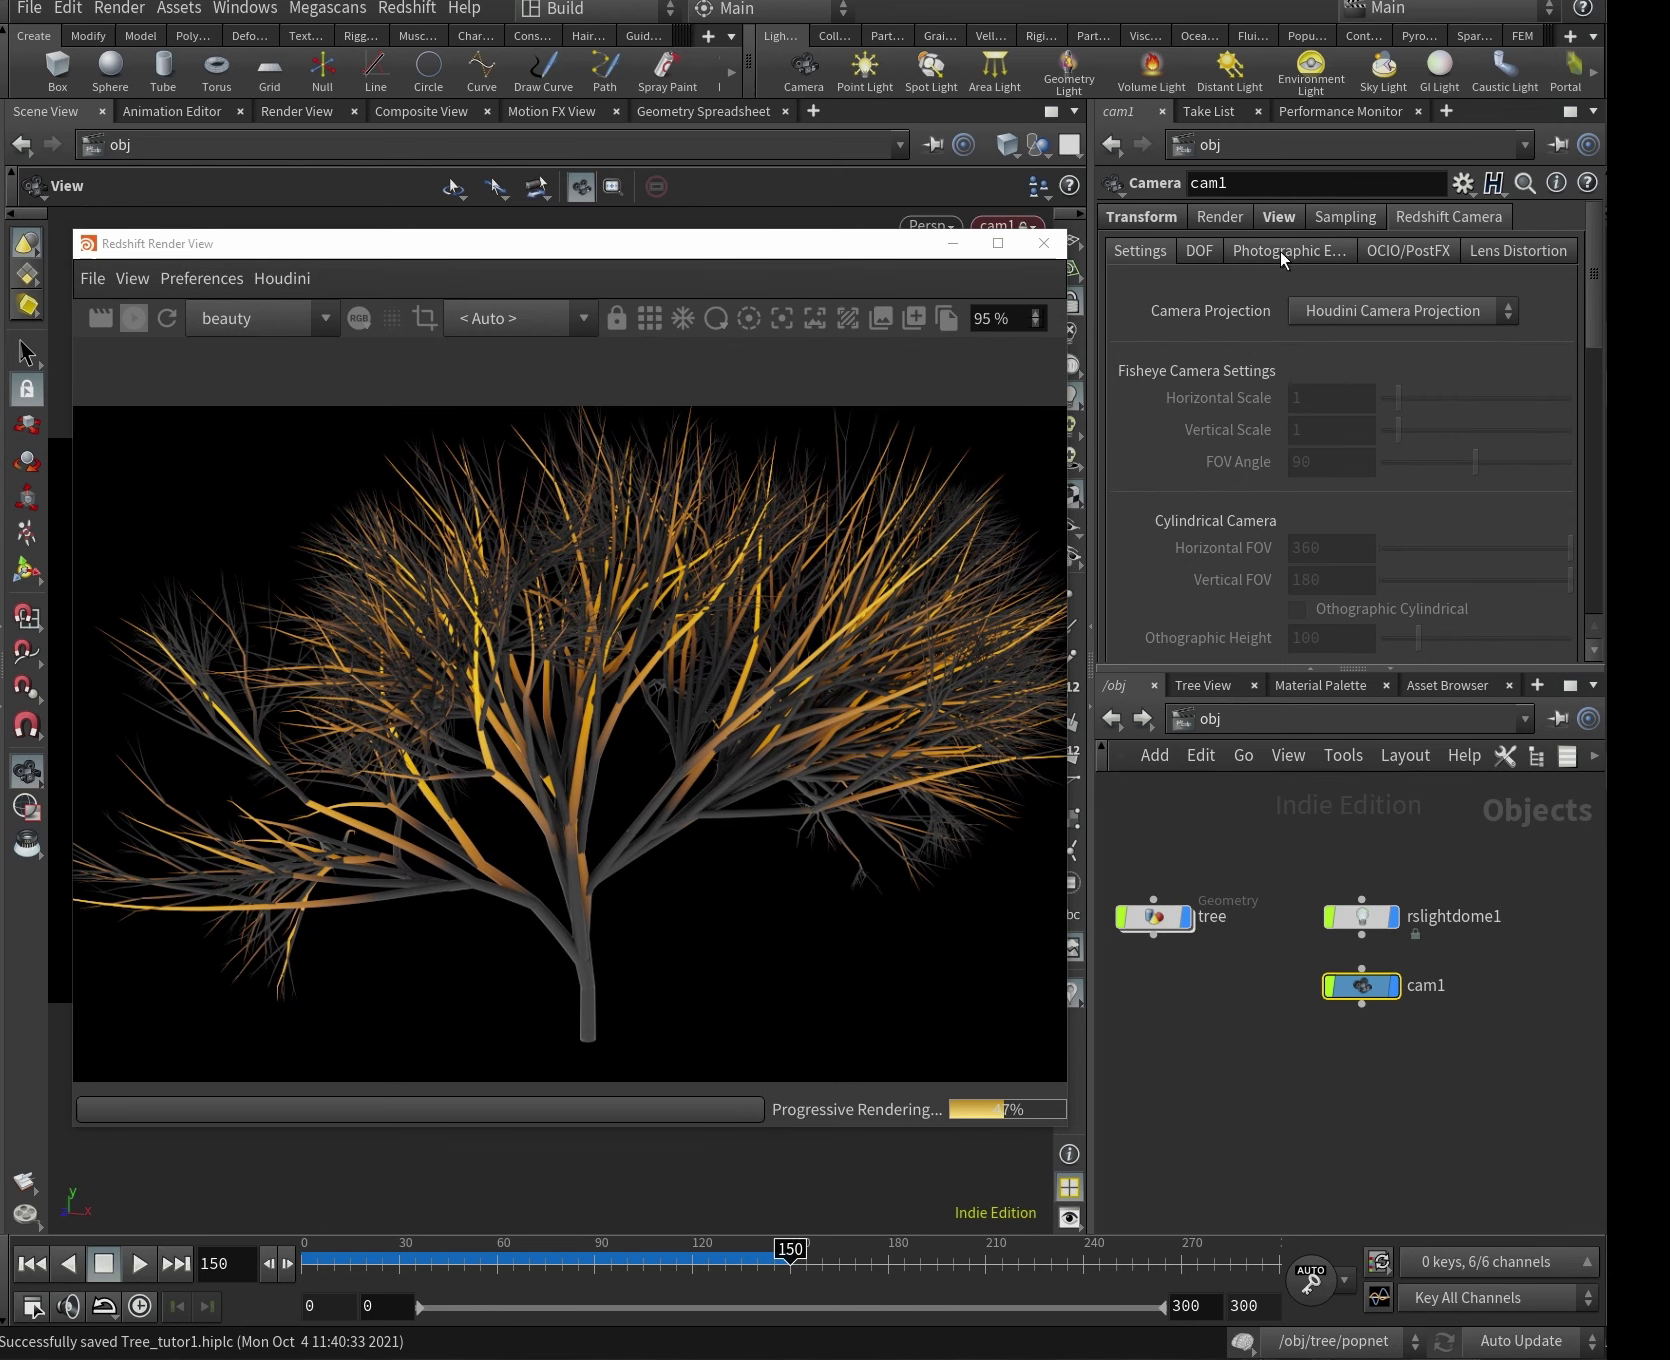
click(1199, 251)
click(1338, 308)
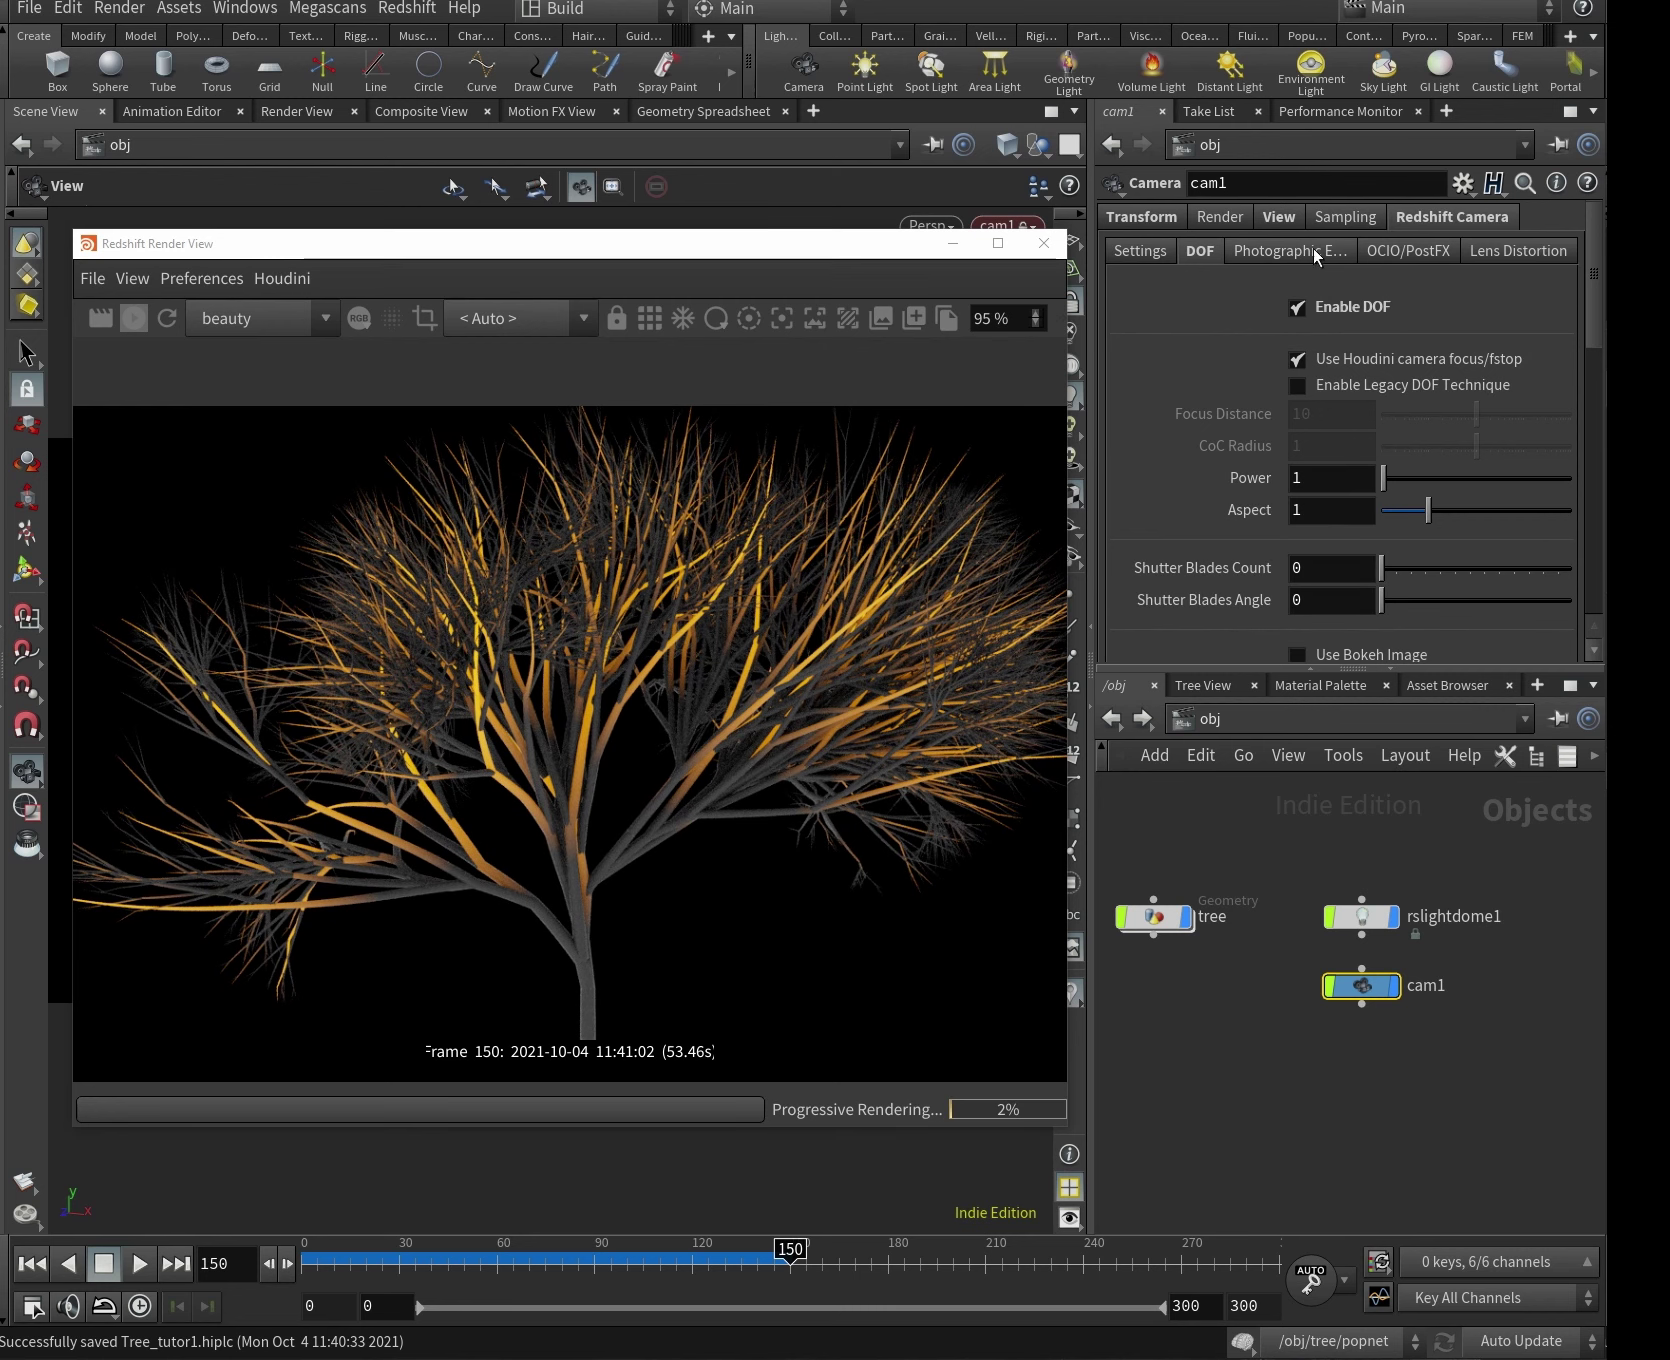
Try F-Stop values .5 then .2 with the focus distance around 5.3.
click(1279, 217)
click(1320, 315)
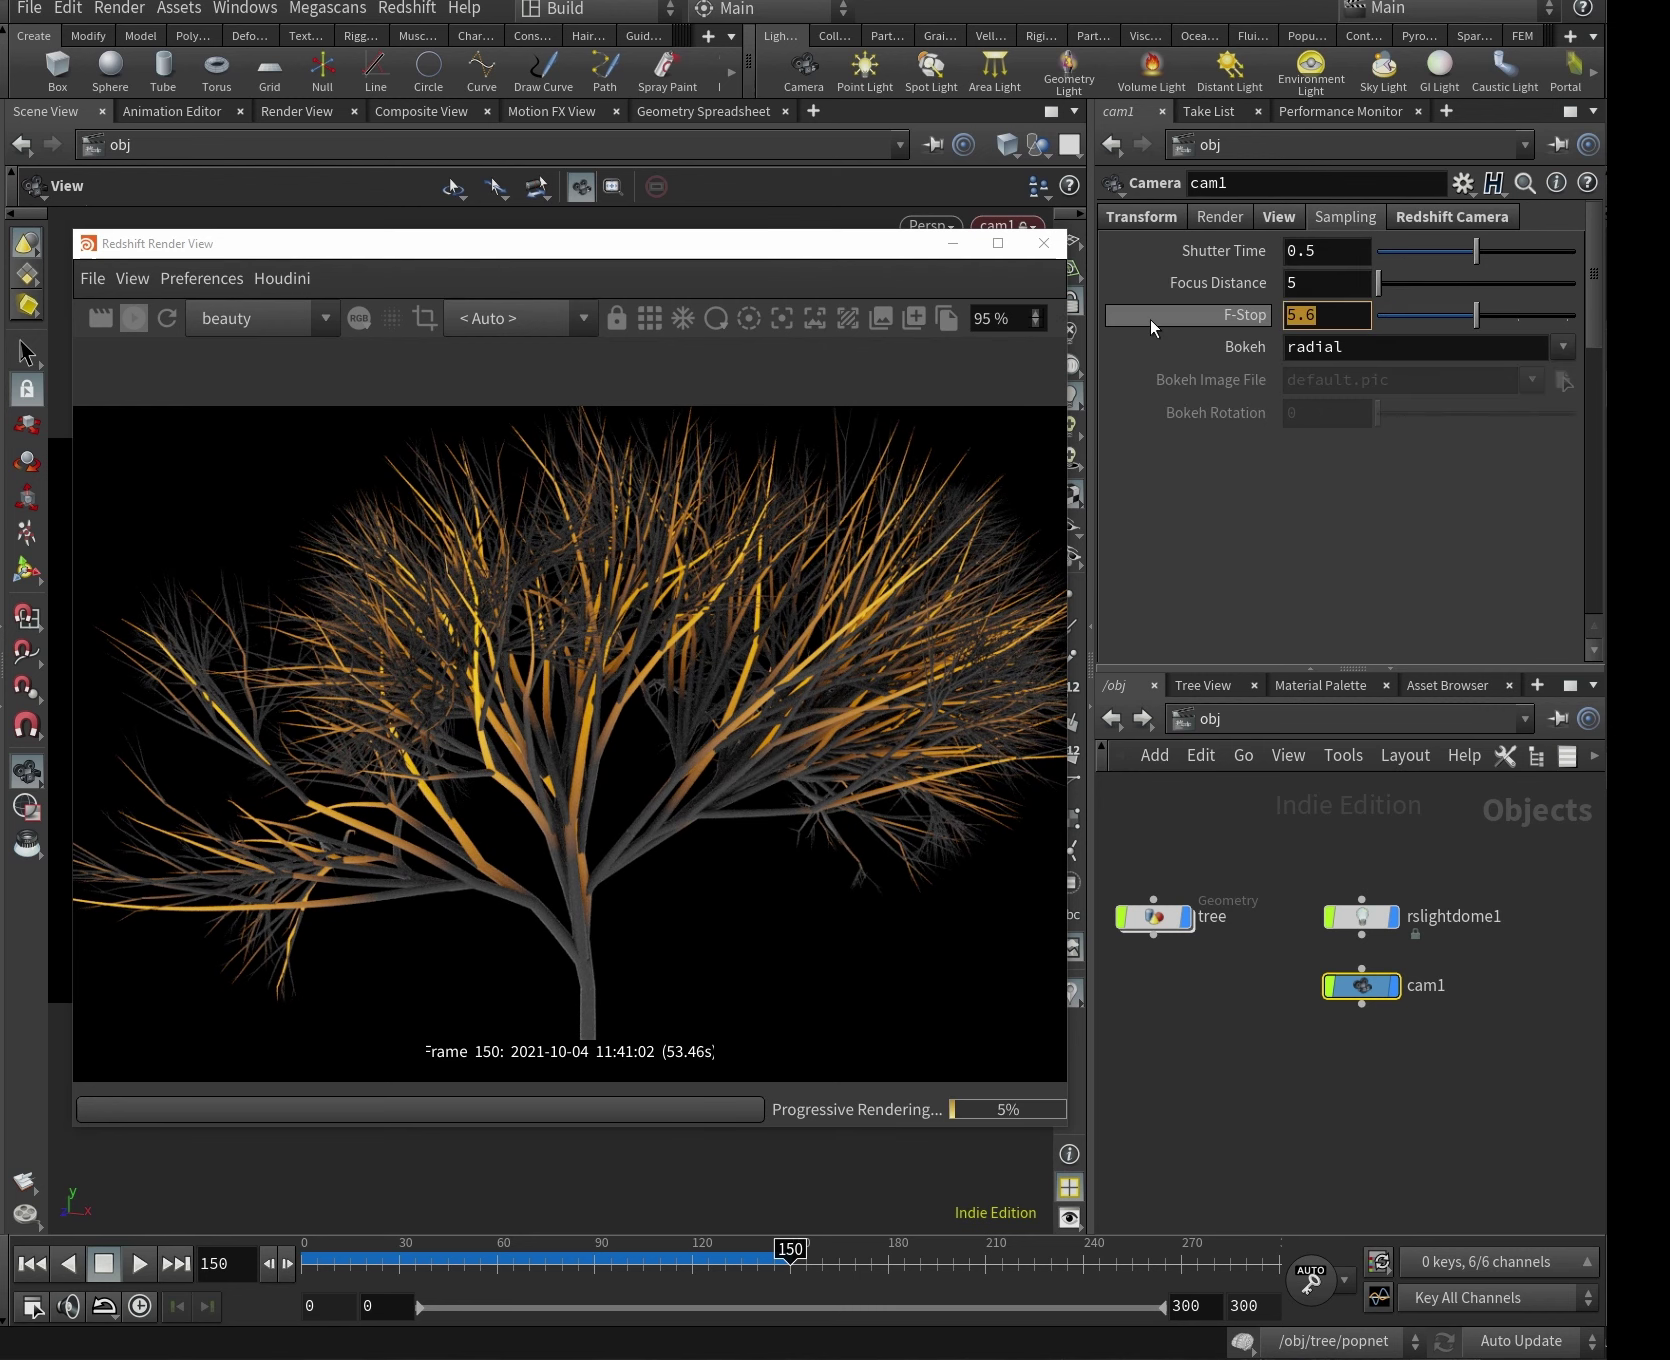
text(.5)
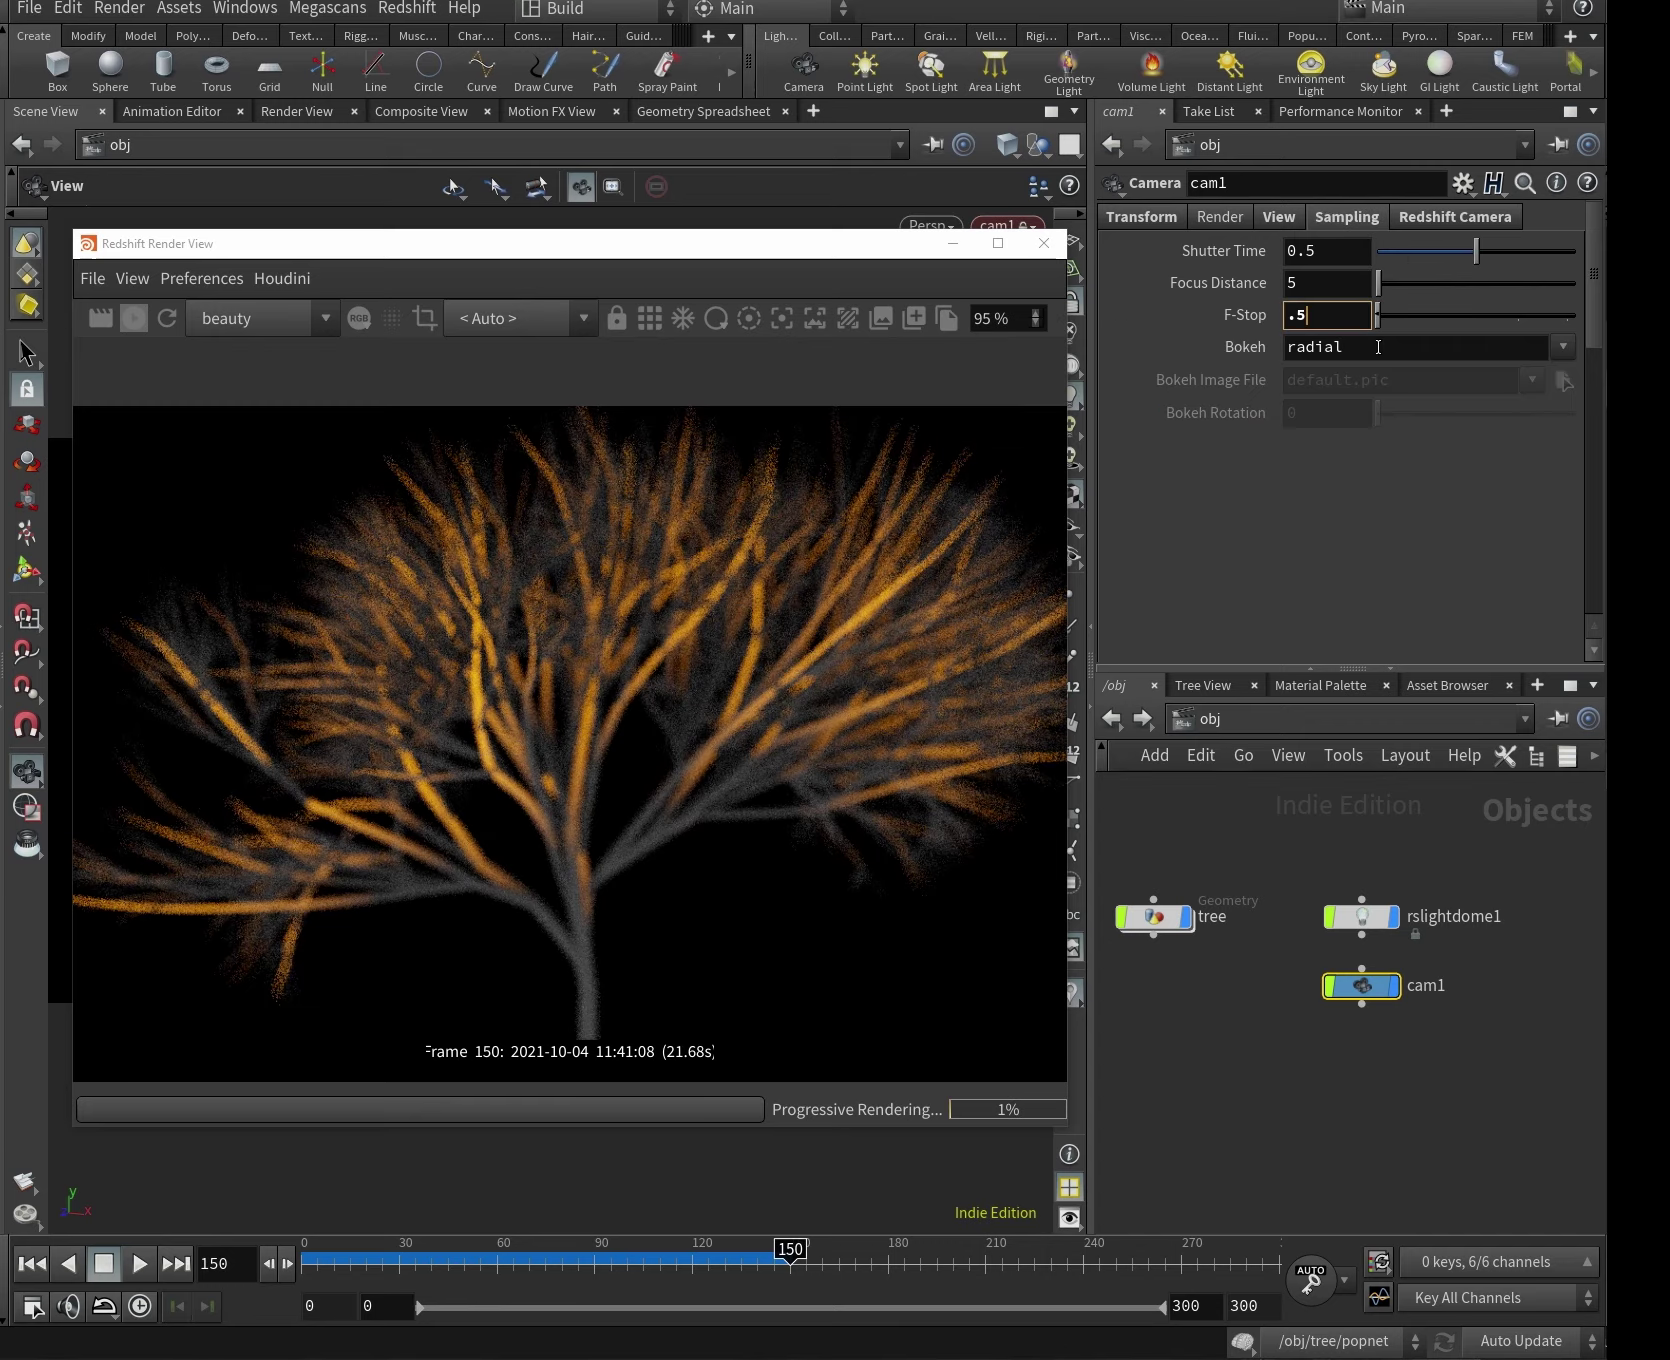
drag(1379, 283, 1493, 290)
key(ctrl+z)
mouse_move(1330, 283)
middle_down()
mouse_move(1440, 298)
mouse_move(1347, 288)
middle_up()
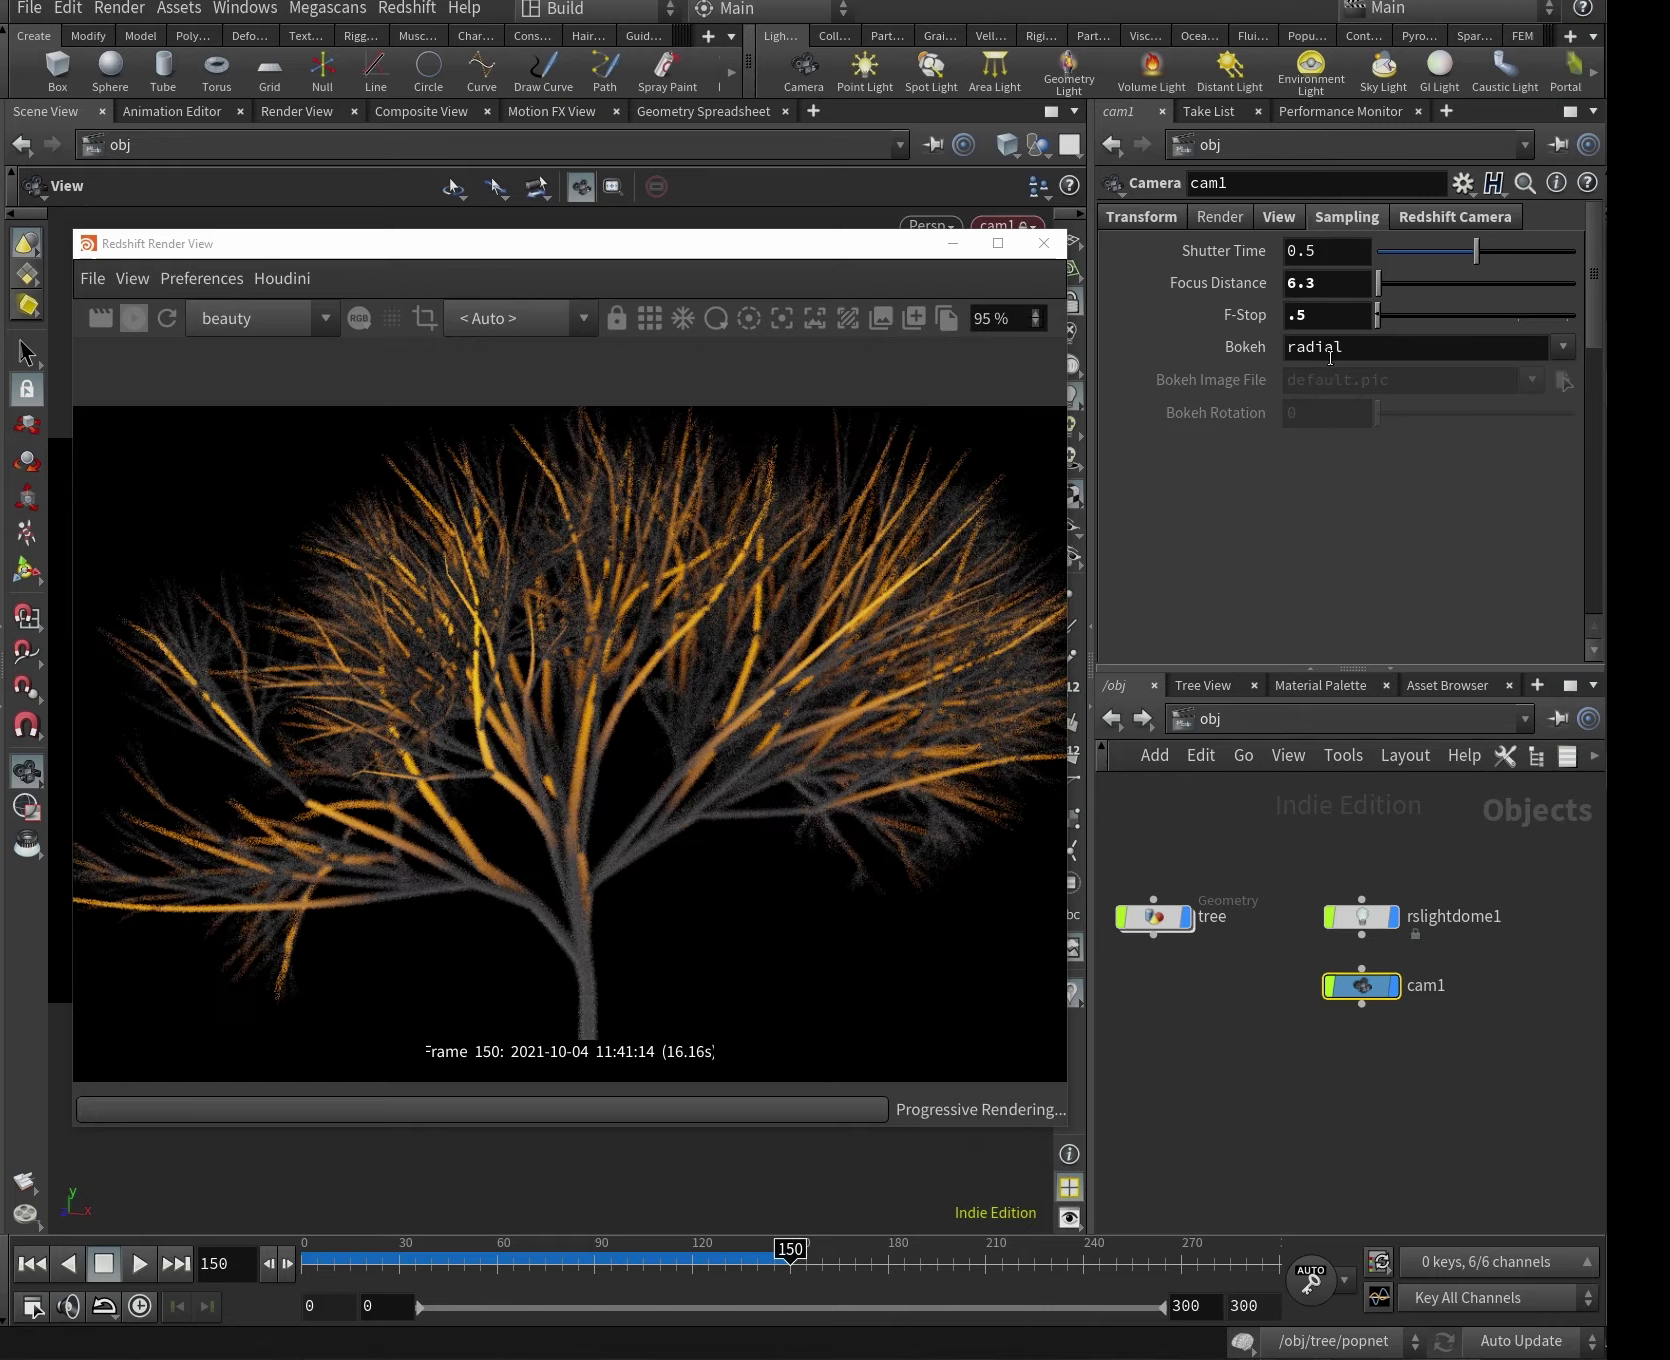
click(1359, 322)
text(2)
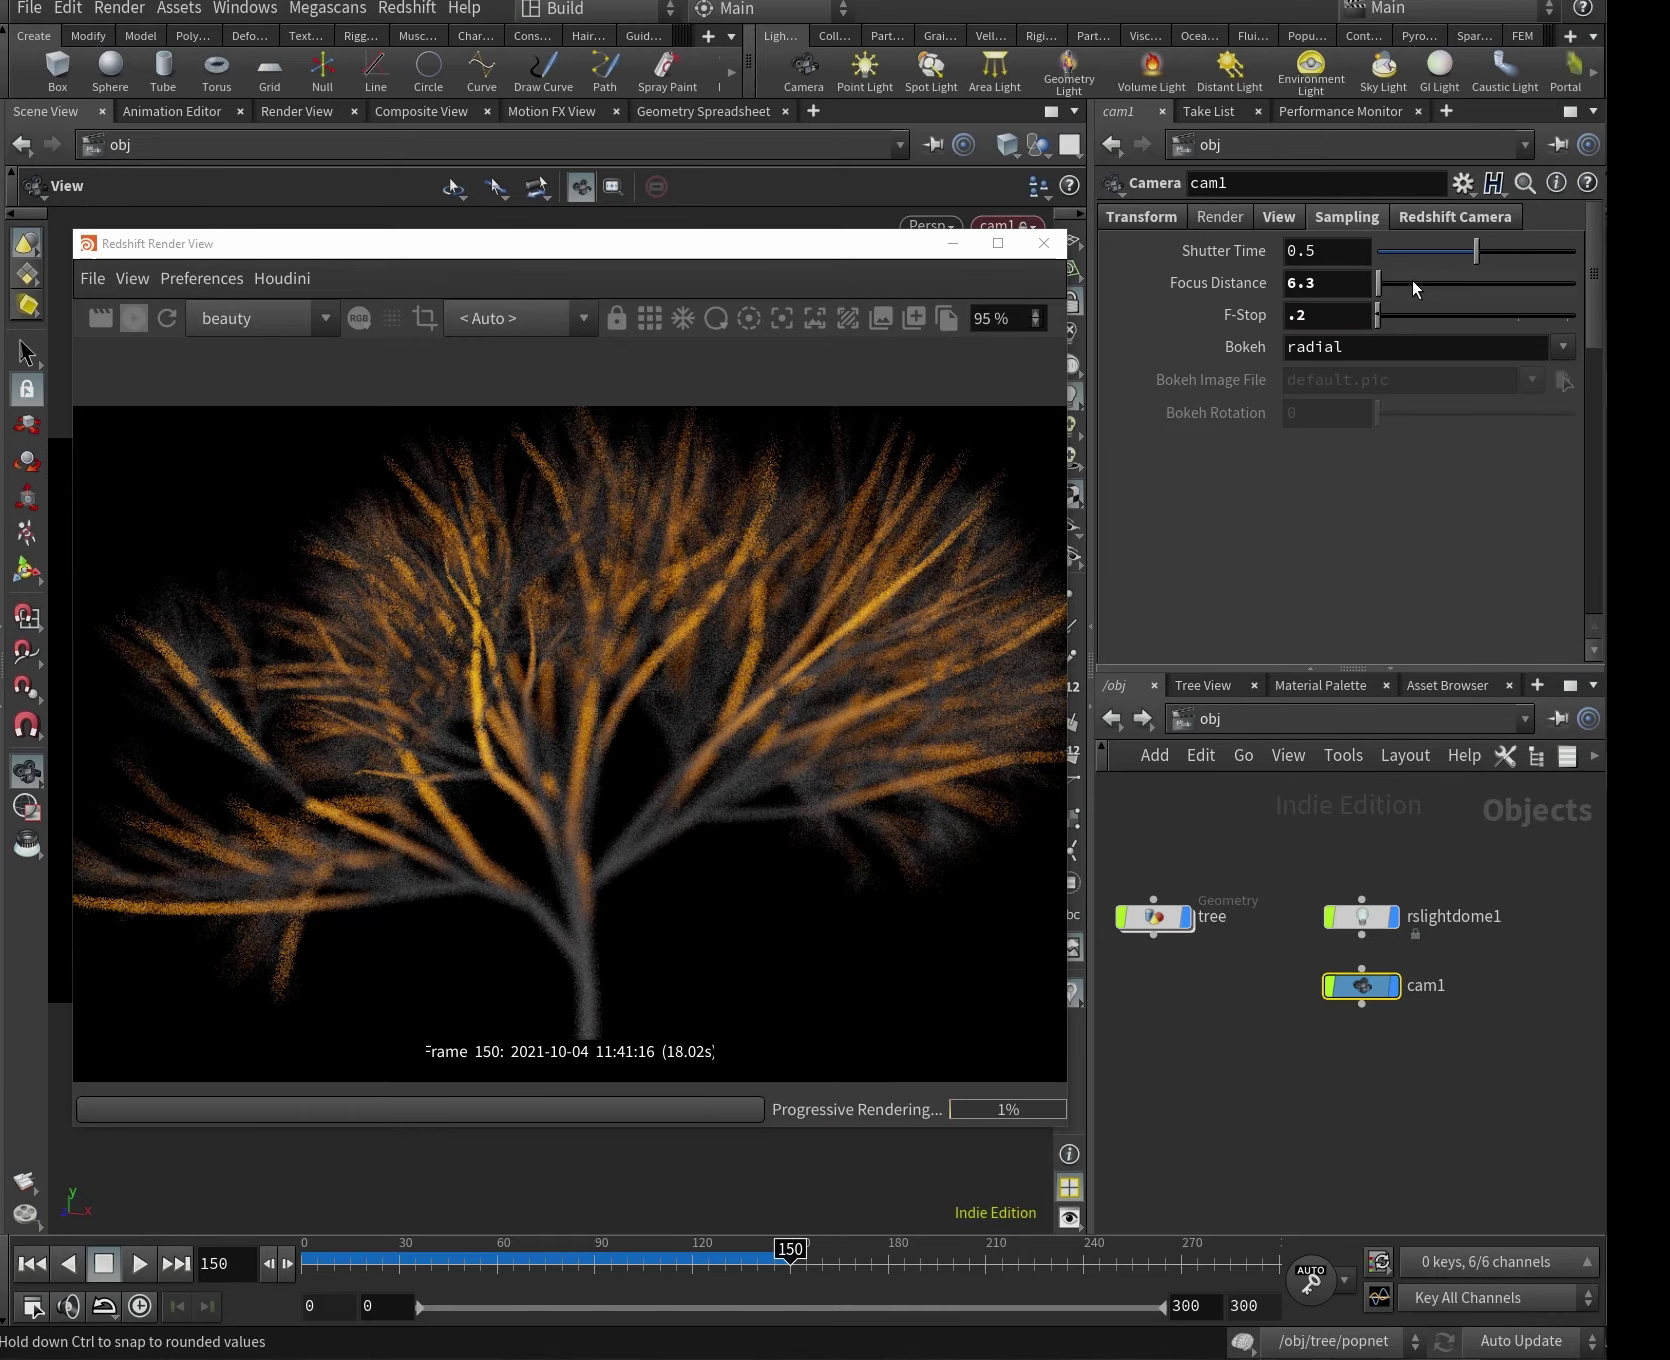
key(Return)
Narrow the F-Stop through .05 and .02 to .04, bringing focus distance down from 8.7.
mouse_move(1339, 296)
middle_down()
mouse_move(1235, 313)
mouse_move(1335, 320)
middle_up()
text(.05)
key(Return)
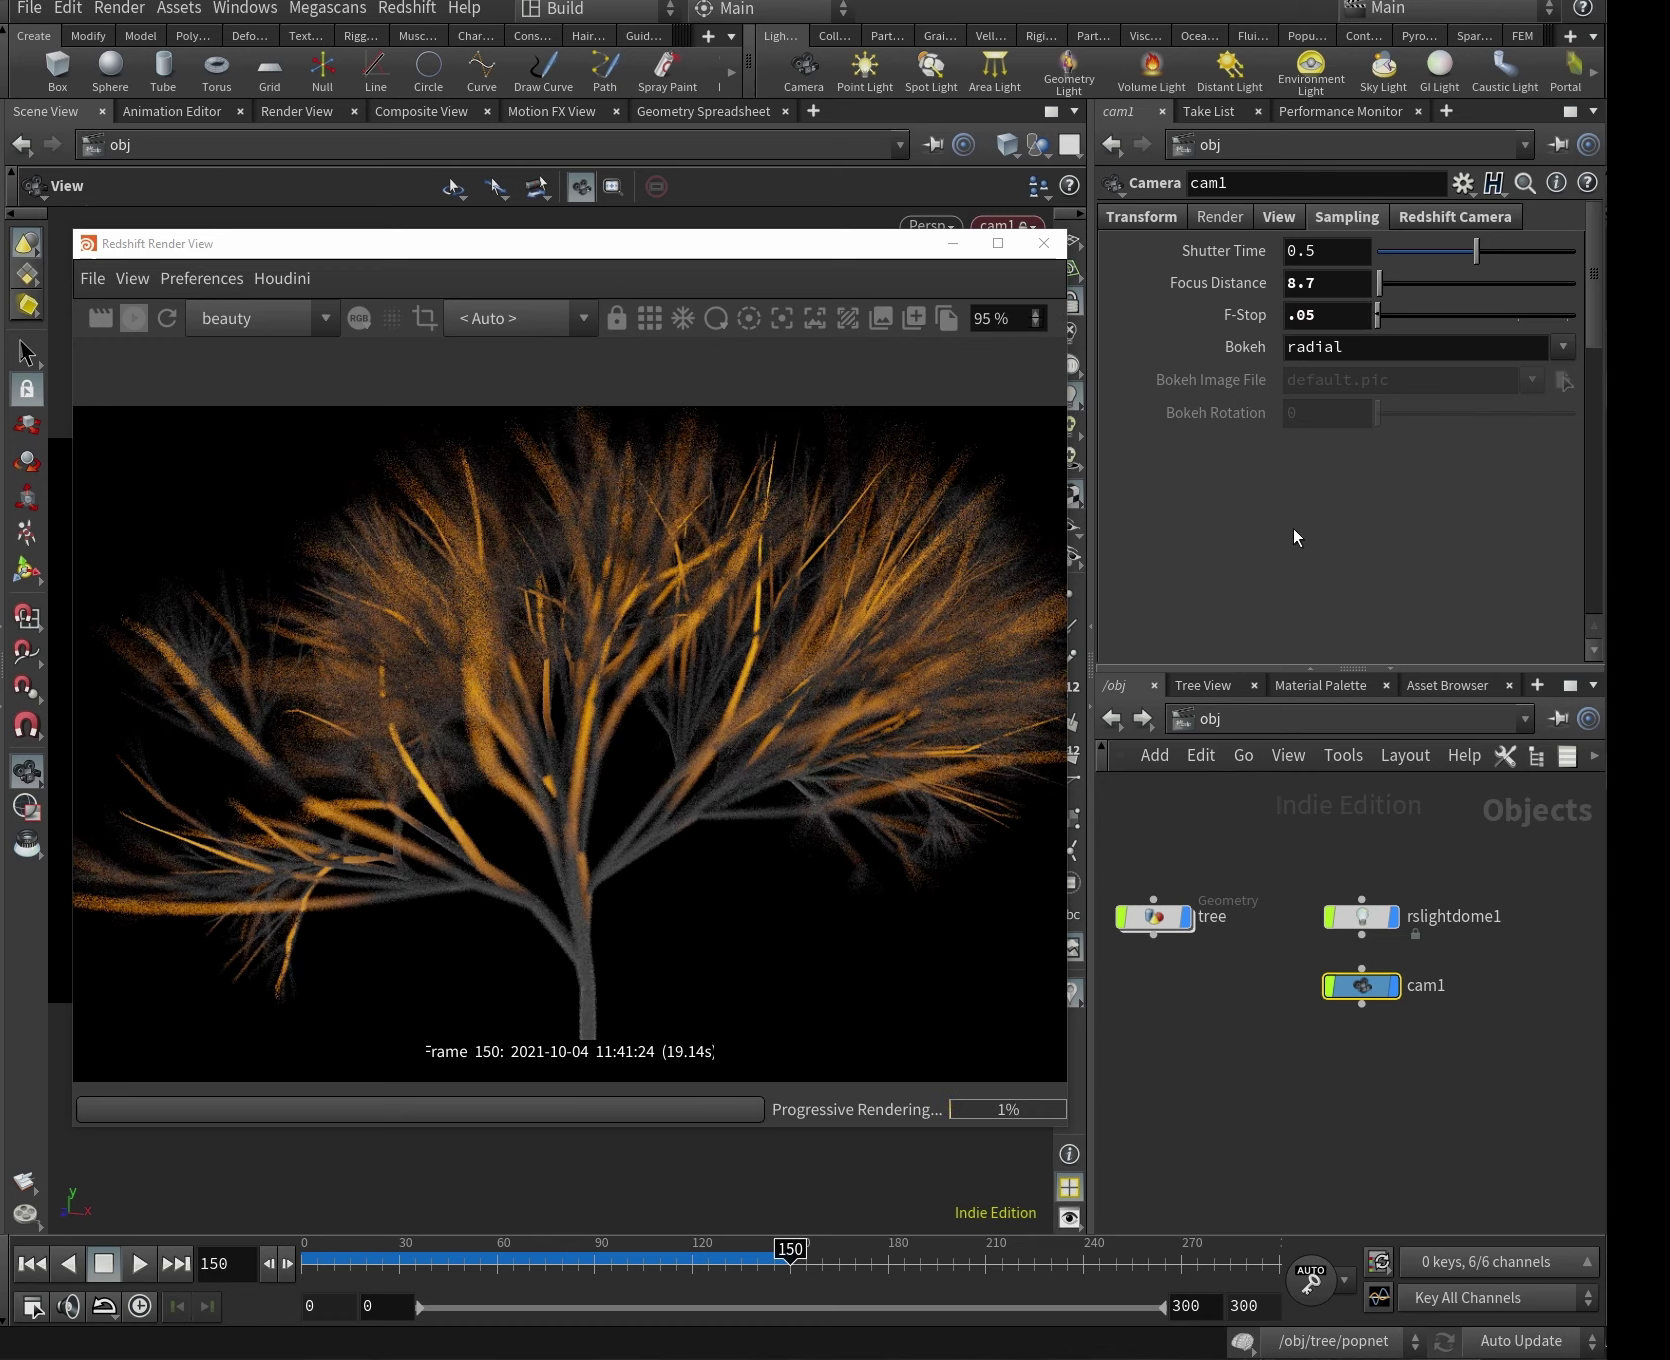
key(BackSpace)
text(2)
key(Return)
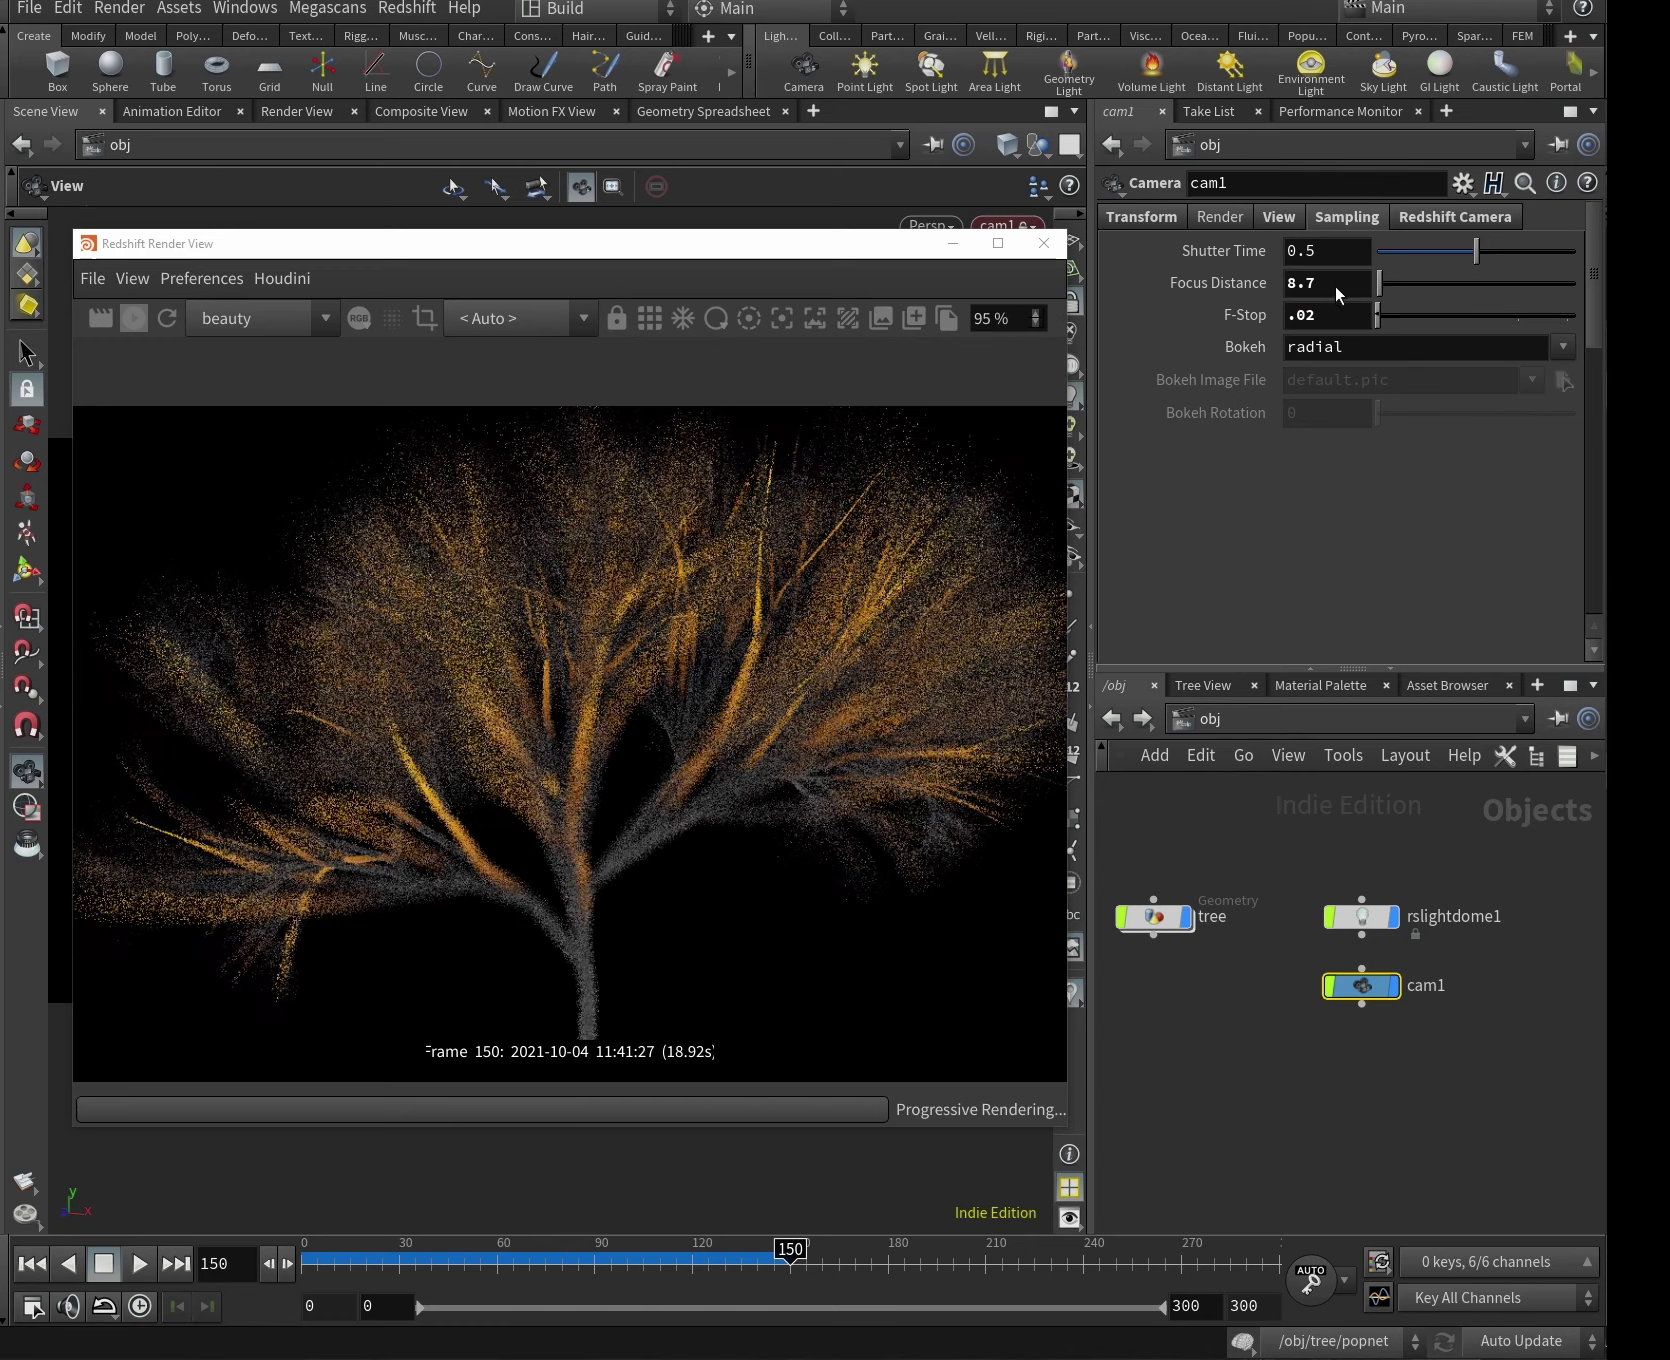
middle_drag(1348, 297, 1354, 347)
click(1365, 319)
text(.02)
key(BackSpace)
text(4)
key(Return)
Set cam1's focus distance to 7.8, then enlarge and zoom the Redshift render view.
middle_drag(1351, 303, 1389, 302)
drag(795, 258, 737, 139)
drag(1340, 1255, 1358, 1255)
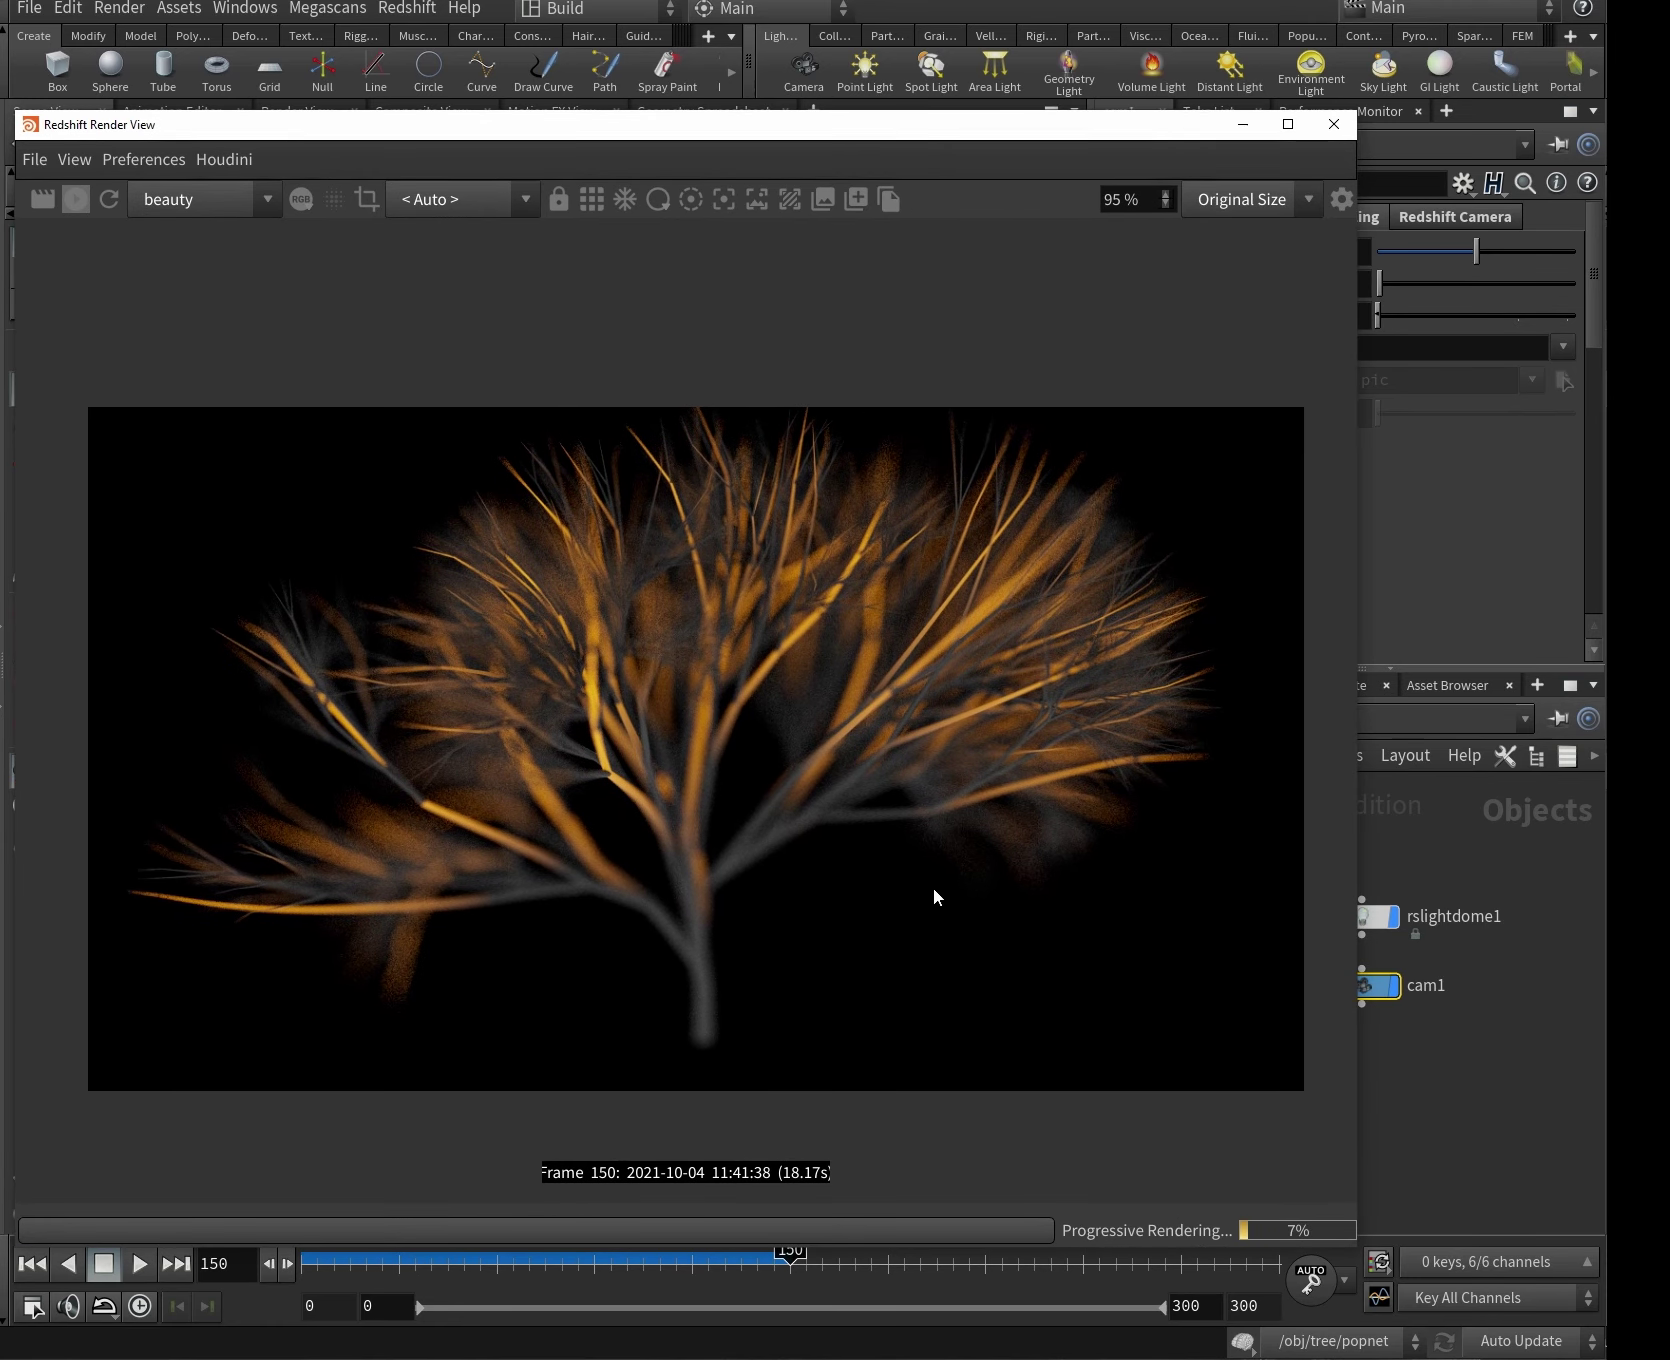
scroll(933, 887, up, 1)
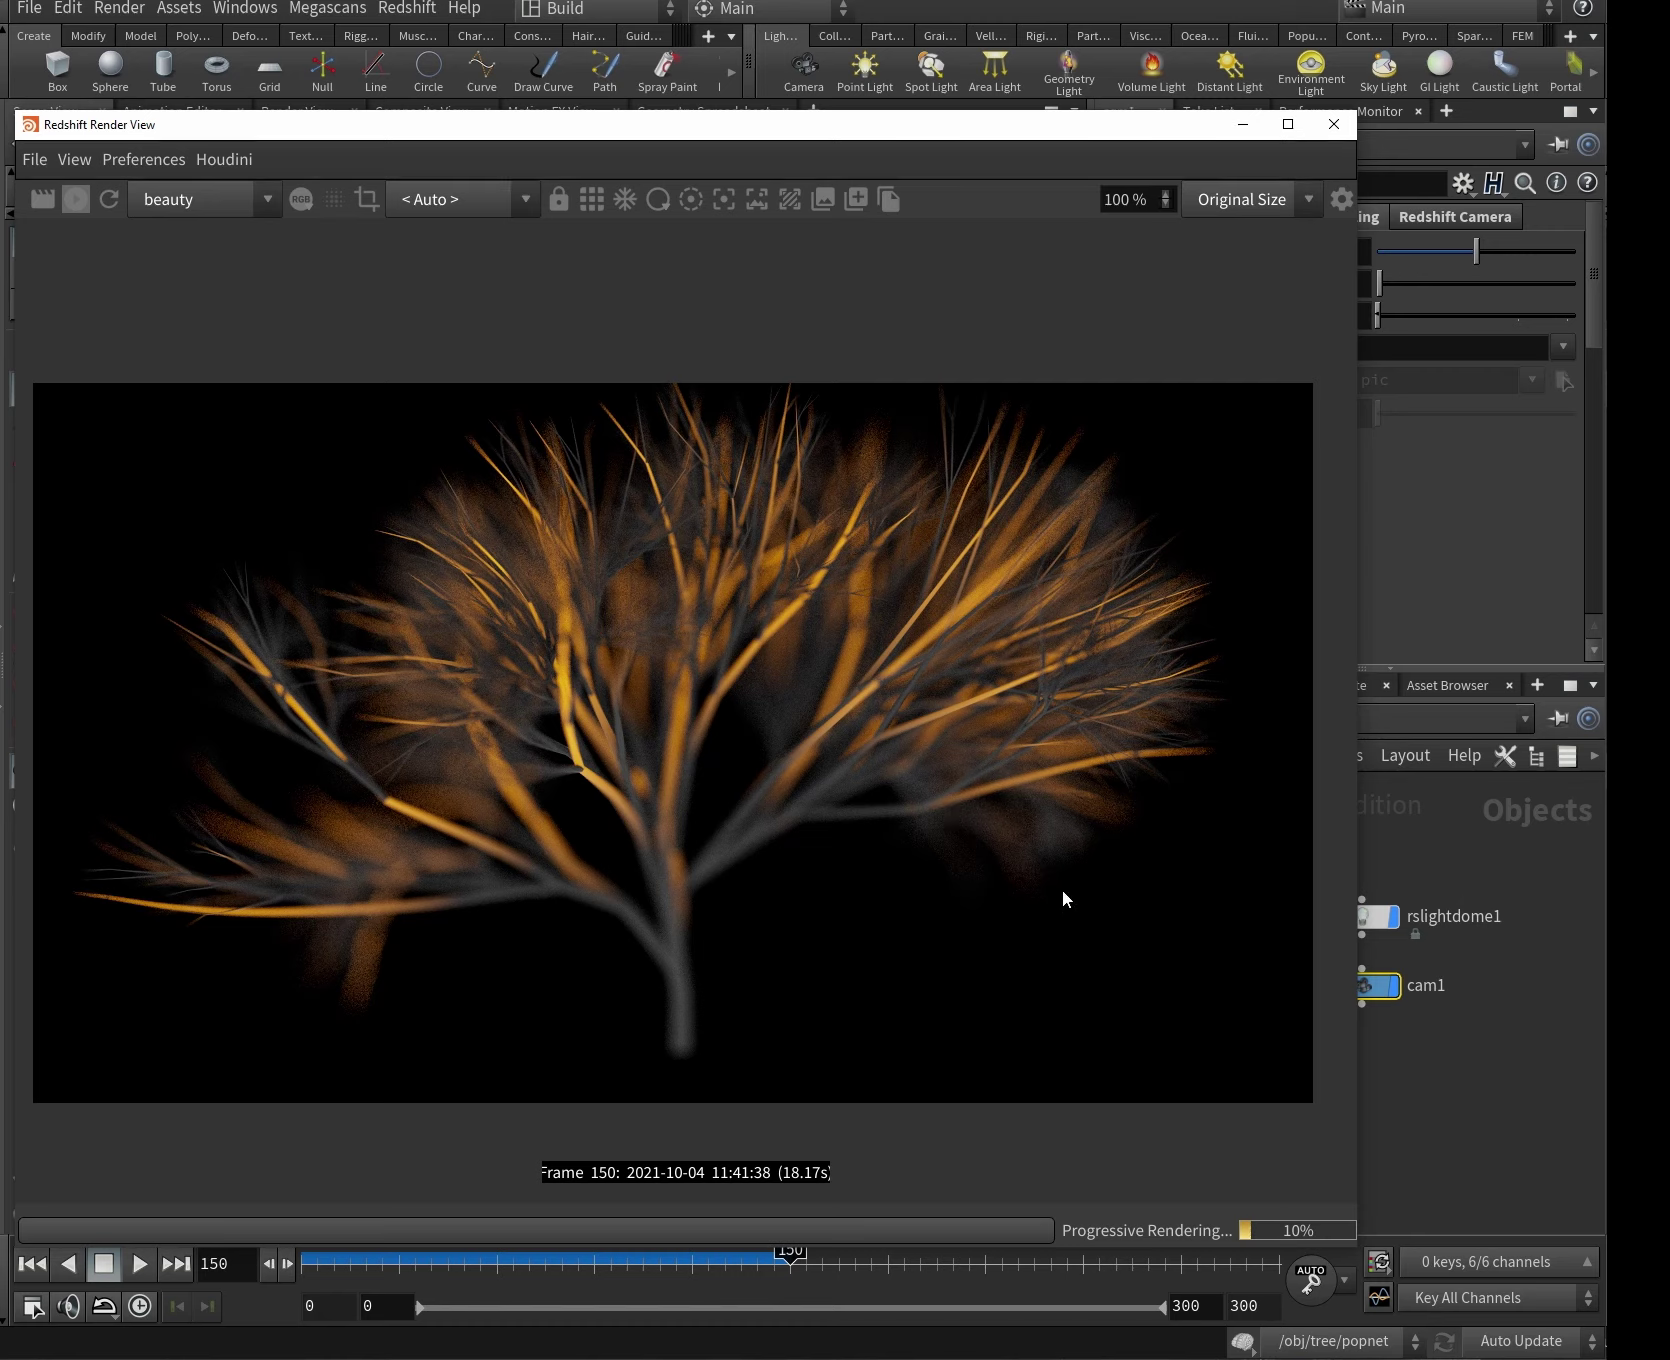
drag(1049, 131, 1059, 129)
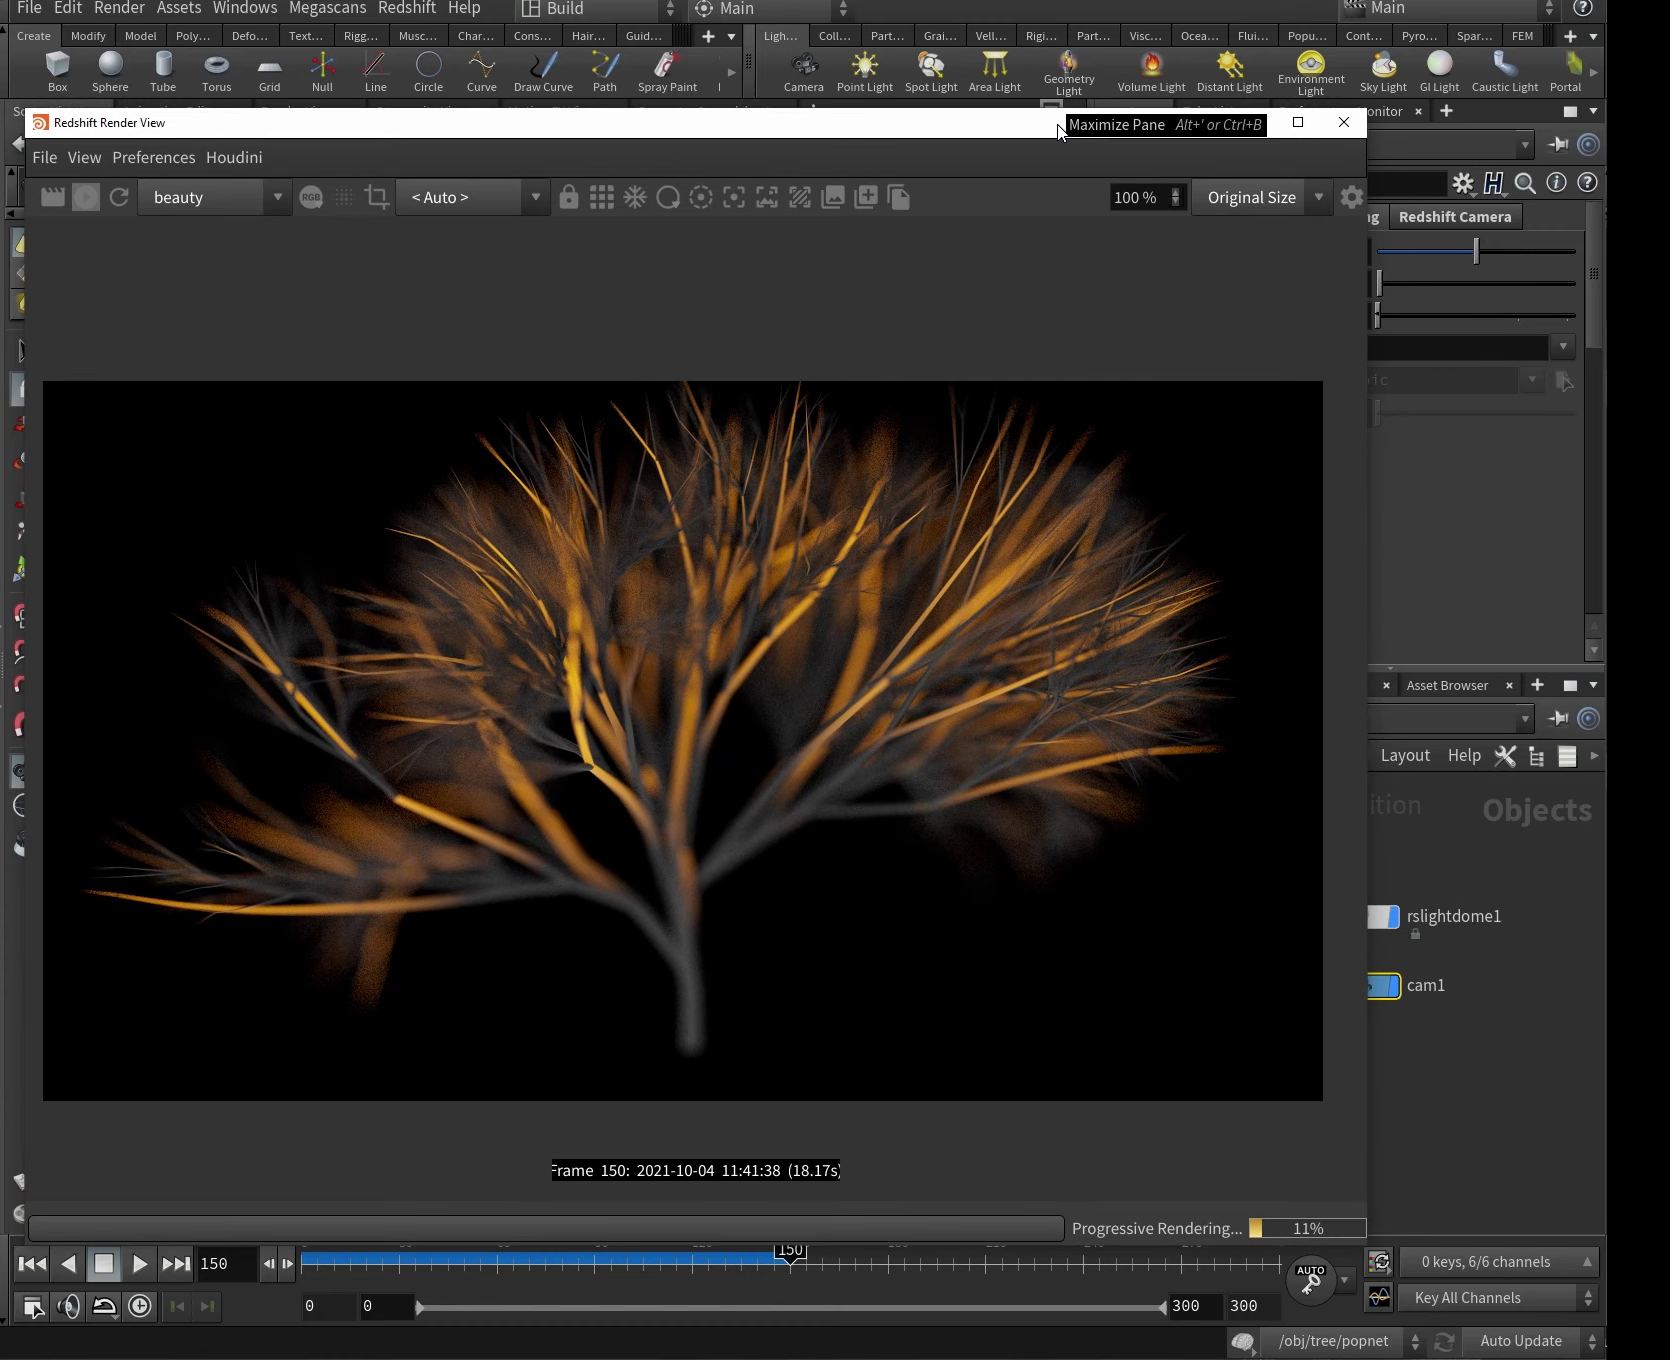